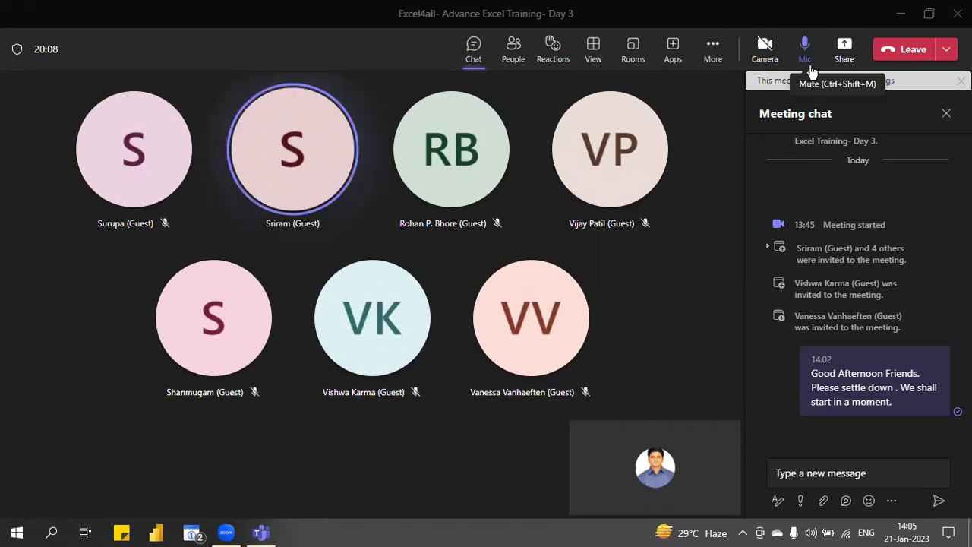
- Admit the guest waiting in the lobby and share the entire screen with the meeting
left_click(847, 47)
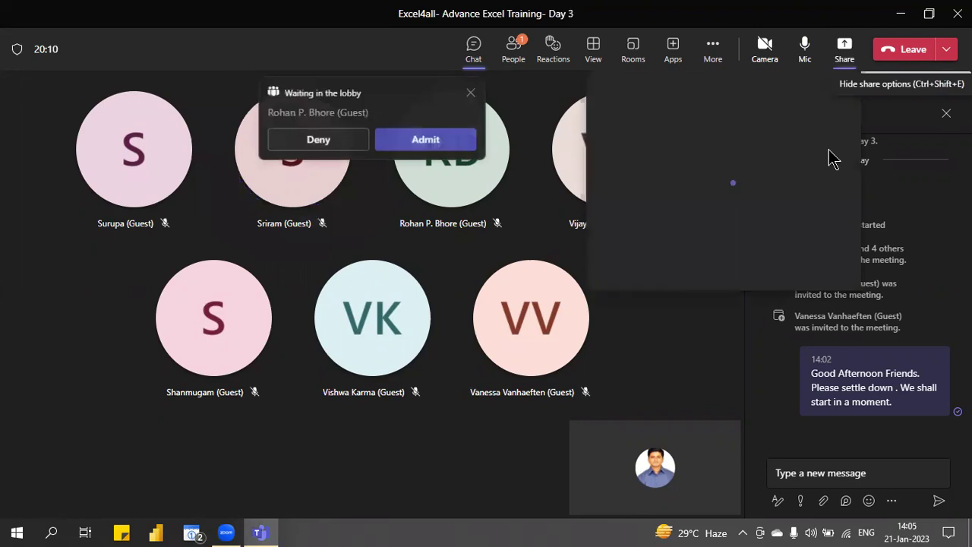
left_click(427, 140)
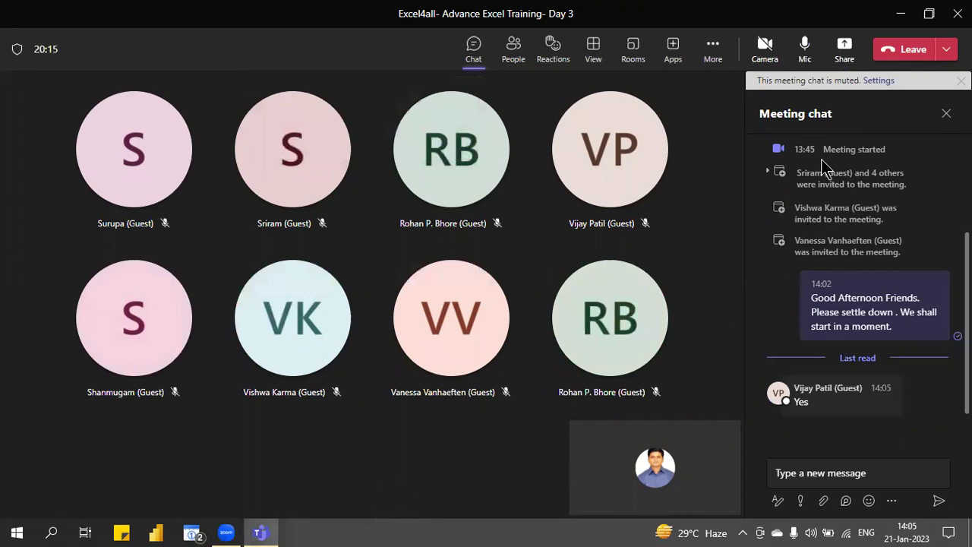
left_click(845, 50)
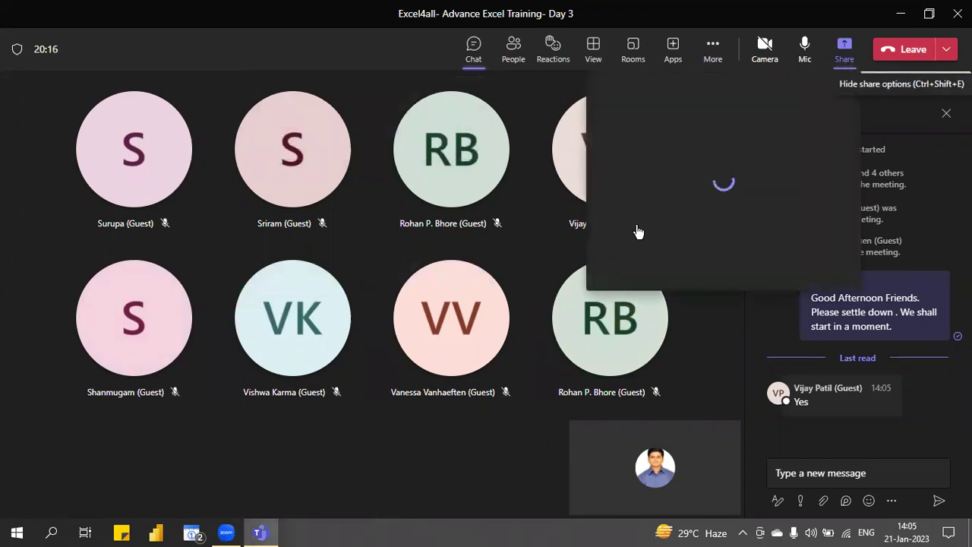
left_click(658, 241)
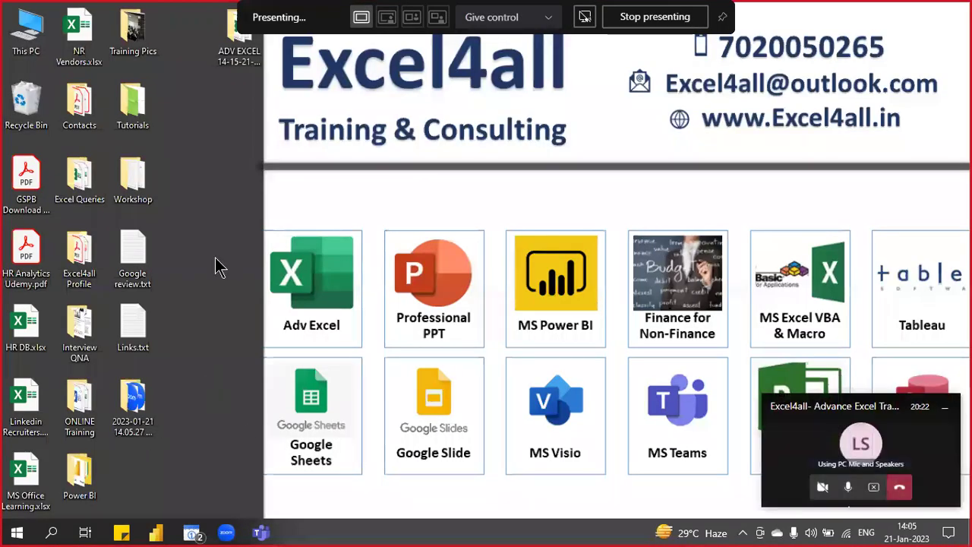
- Open the desktop folder ADV EXCEL 14-15-21-22 Jan 2023 and restore its window to a smaller size
left_click(243, 67)
double_click(243, 67)
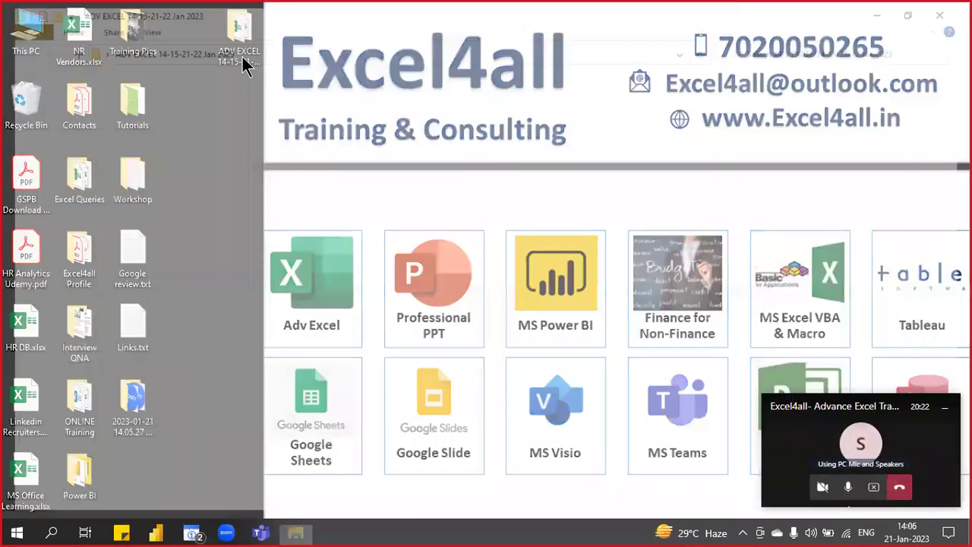
left_click(921, 9)
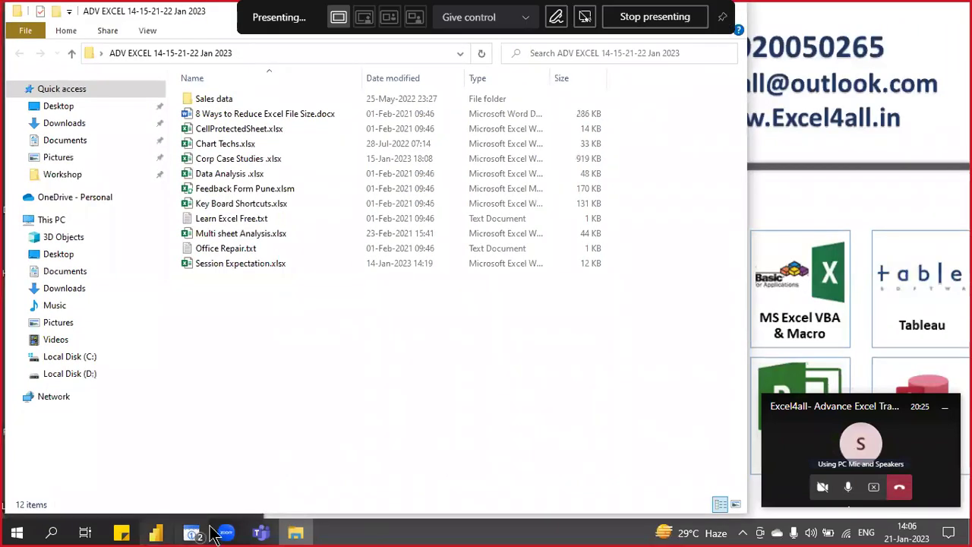
- Bring up the Teams meeting window behind the training folder so its chat shows beside the file list
mouse_move(264, 534)
left_click(180, 469)
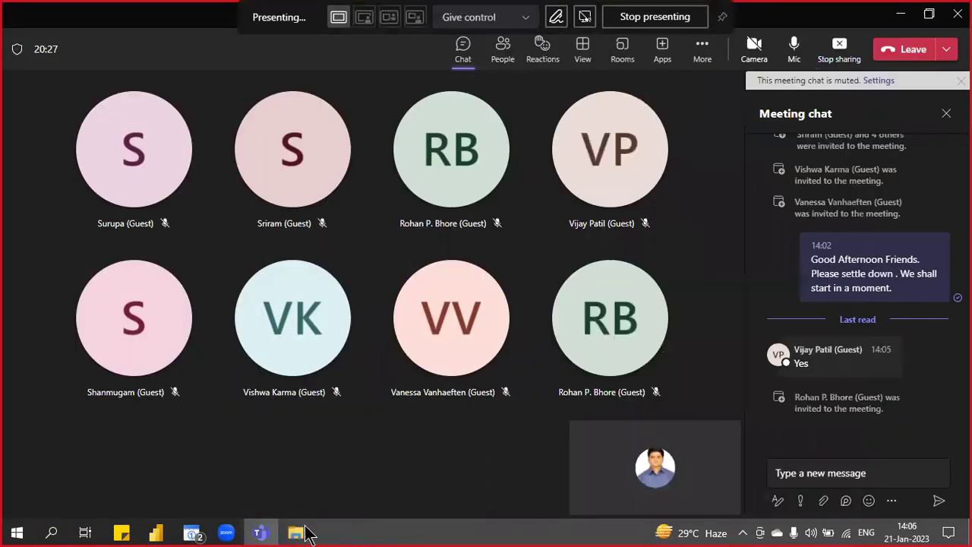
left_click(306, 530)
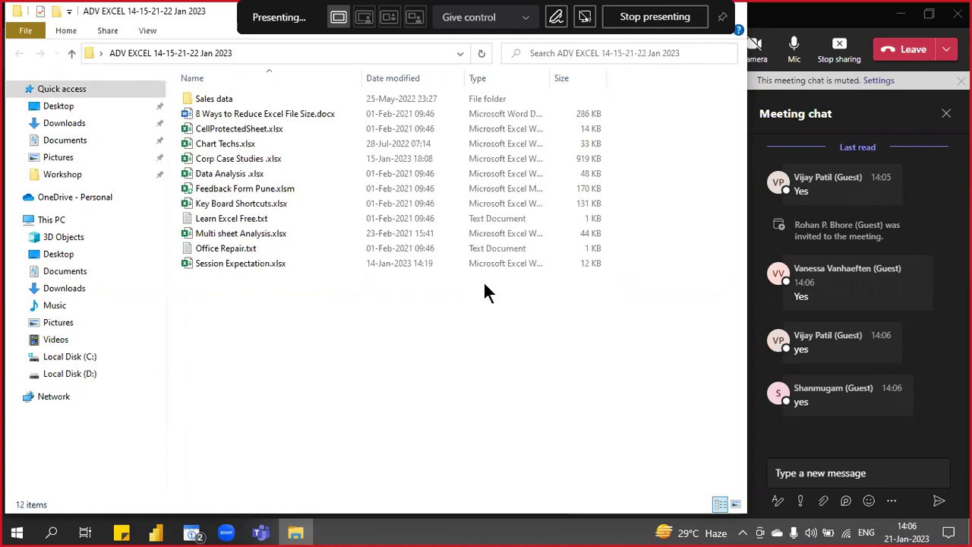
- Switch to the Teams meeting, admit the guest waiting in the lobby, and return to the training folder
left_click(794, 24)
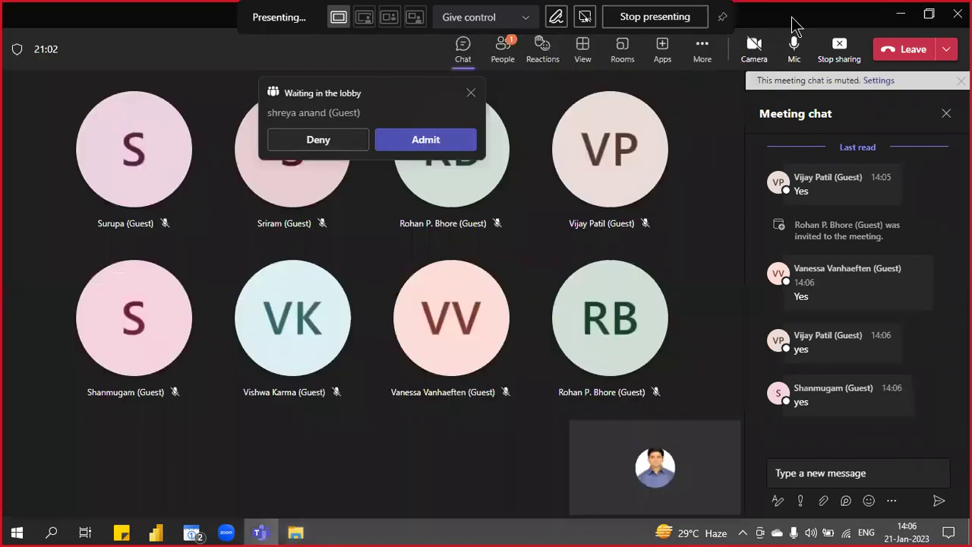
left_click(433, 139)
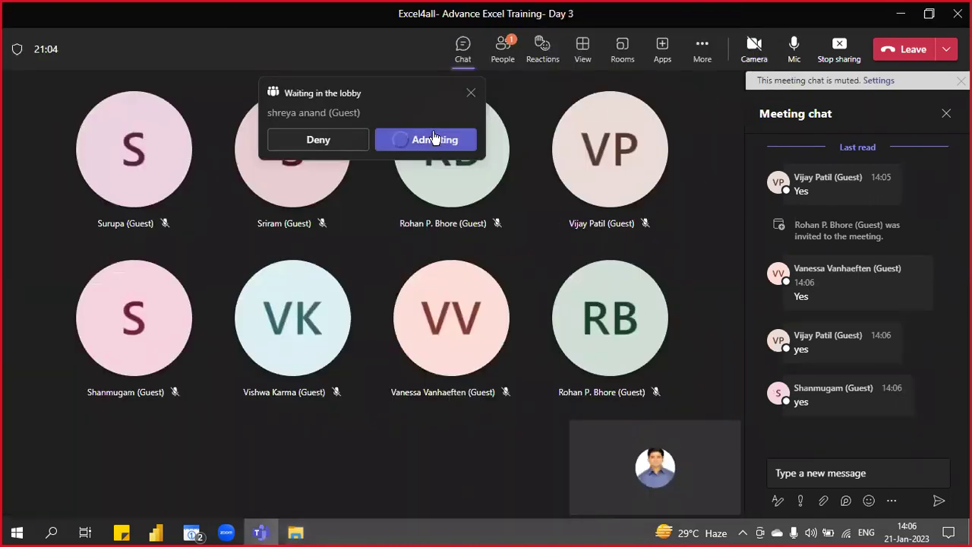
key("alt+Tab")
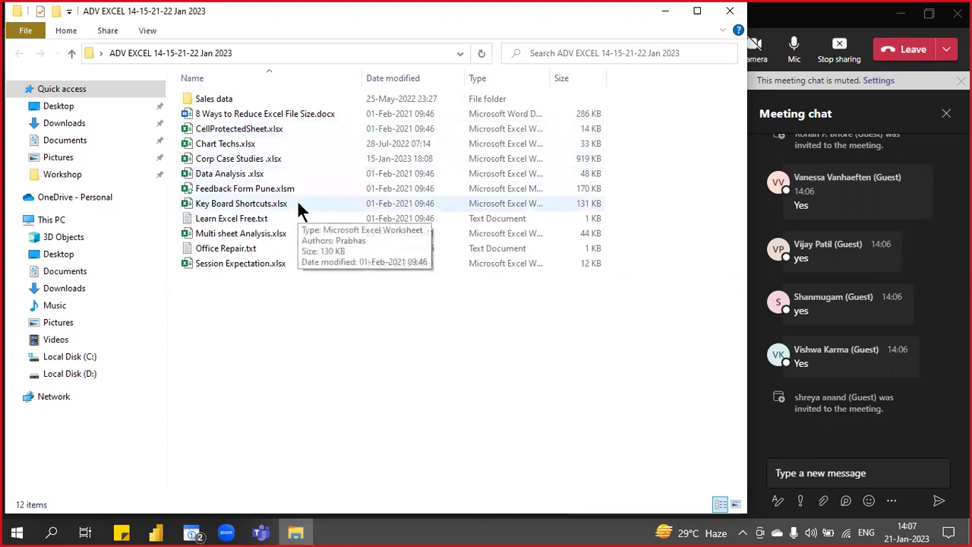
- Open the workbook Data Analysis .xlsx and place its reduced window beside the meeting chat
left_click(255, 174)
key("ctrl")
key("ctrl")
key("ctrl")
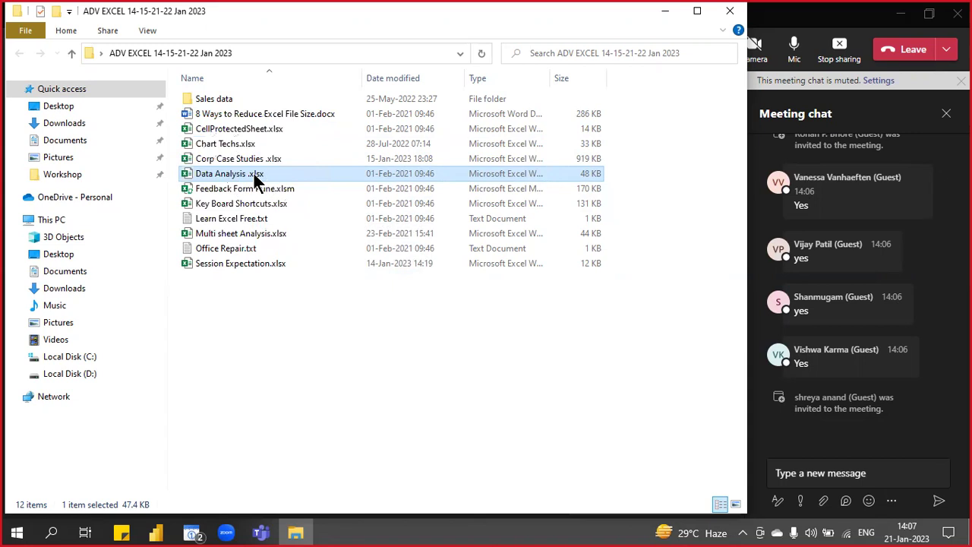
double_click(253, 173)
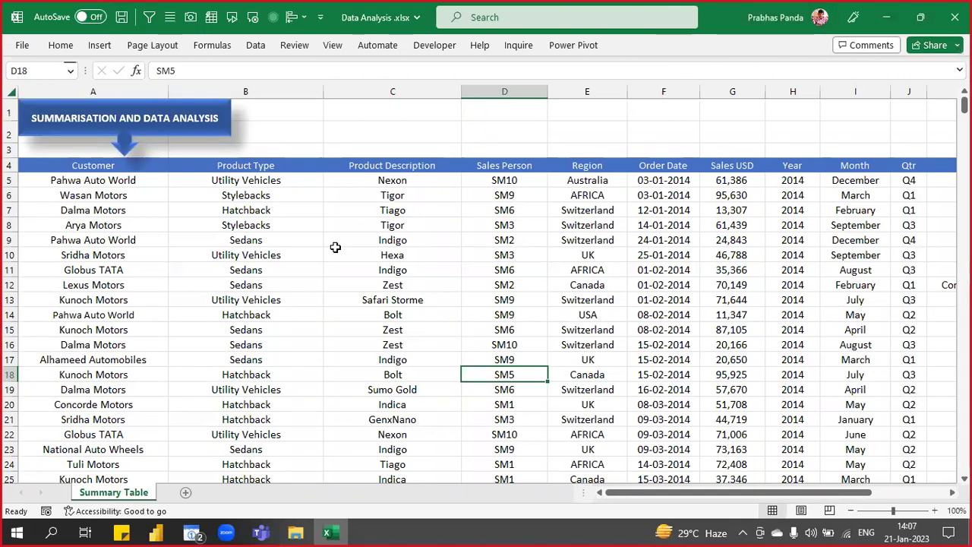
left_click(920, 16)
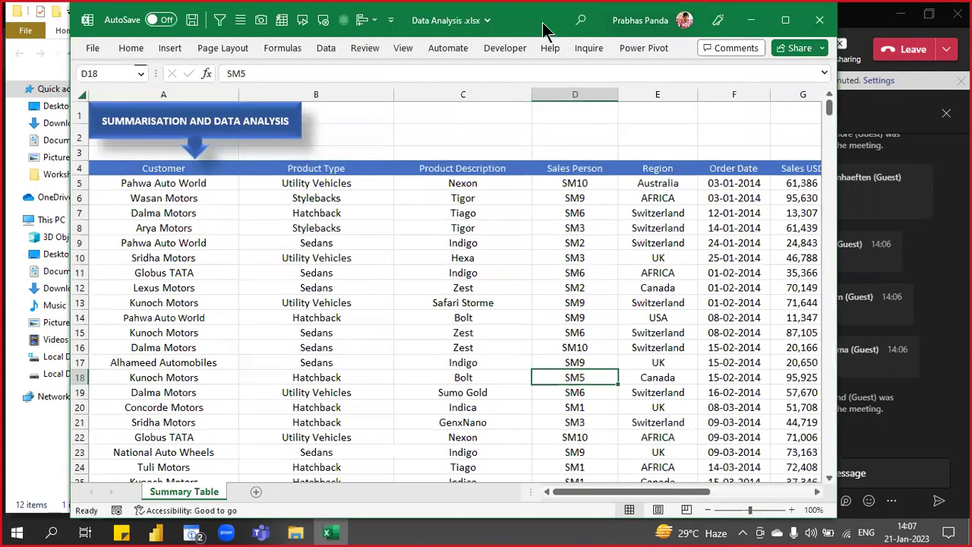
left_click_drag(542, 23, 476, 21)
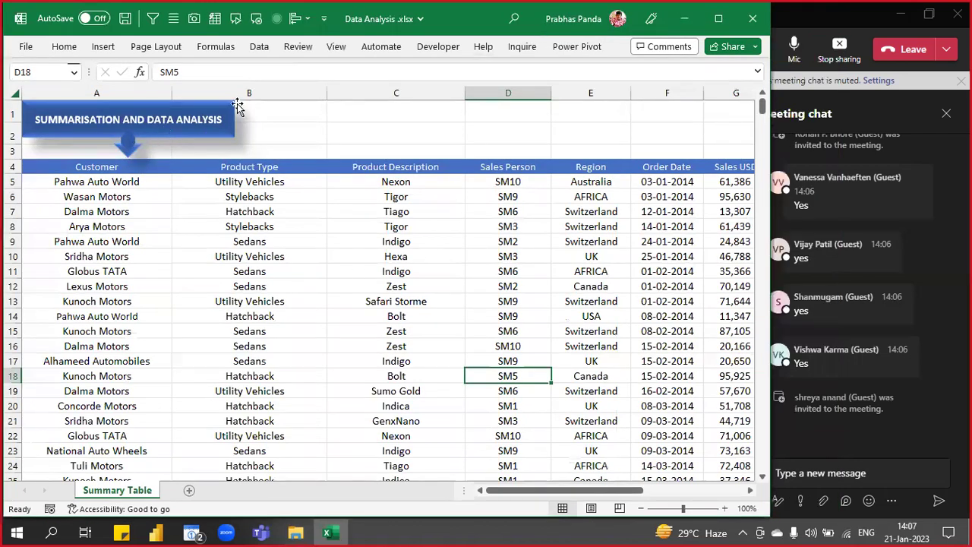
- Reduce the height of the SUMMARISATION AND DATA ANALYSIS banner shape so it ends within row 2
left_click(128, 135)
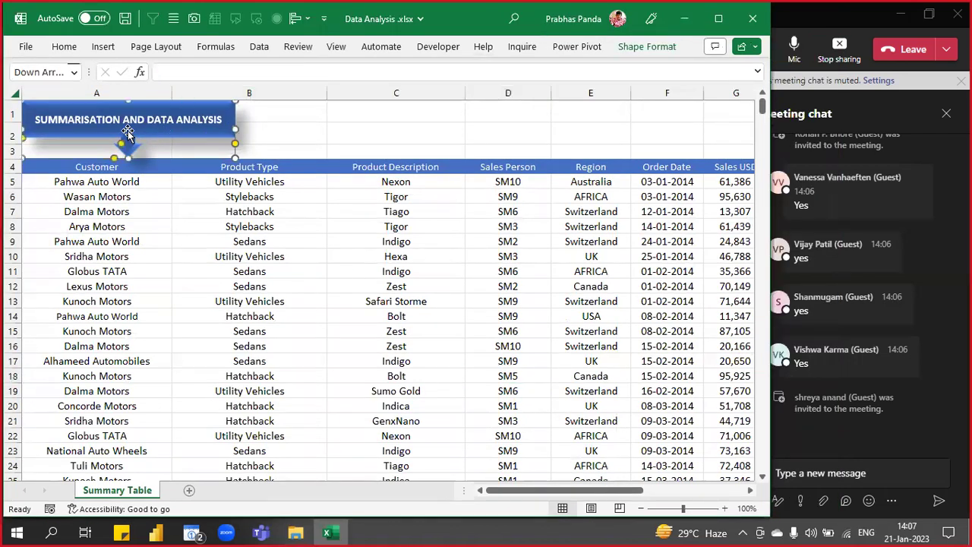
left_click_drag(134, 139, 130, 129)
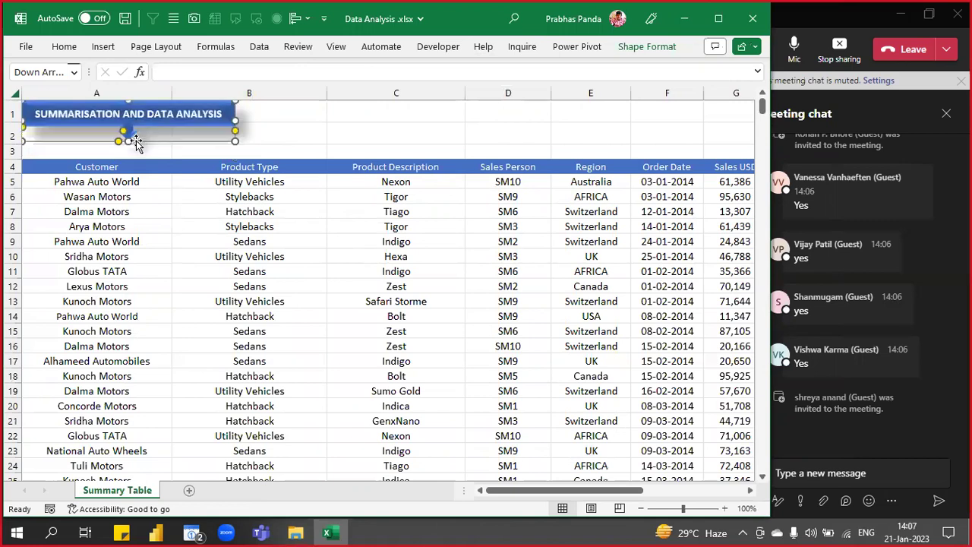
- AutoFit the column widths to the contents of the whole data table starting at A4
left_click(152, 167)
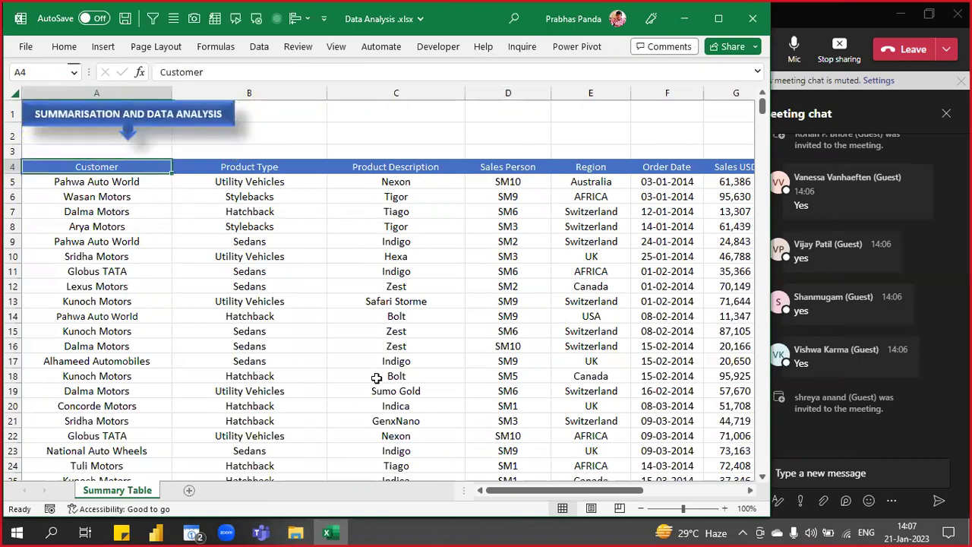
key("ctrl+shift+Right")
key("ctrl+shift+Down")
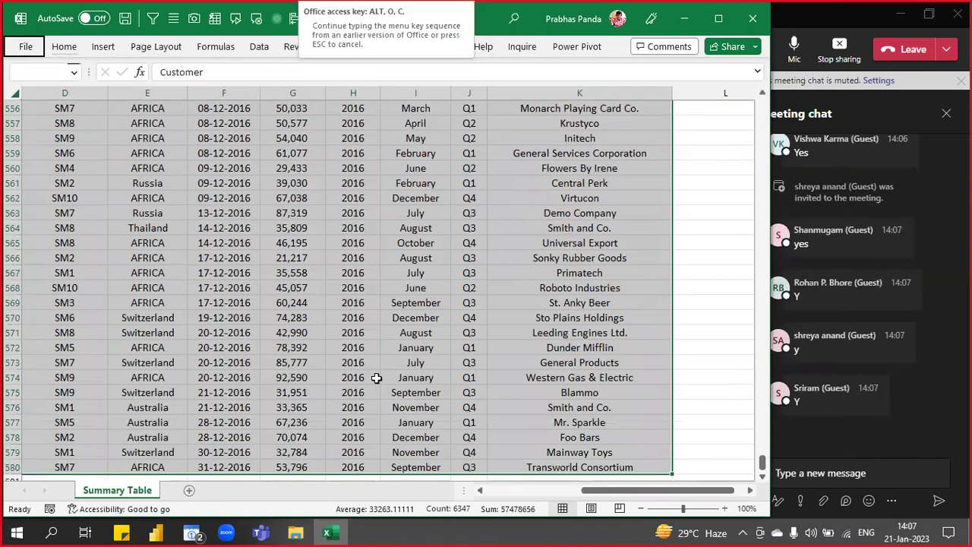
key("ctrl+BackSpace")
key("Left")
key("Down")
key("Down")
key("Down")
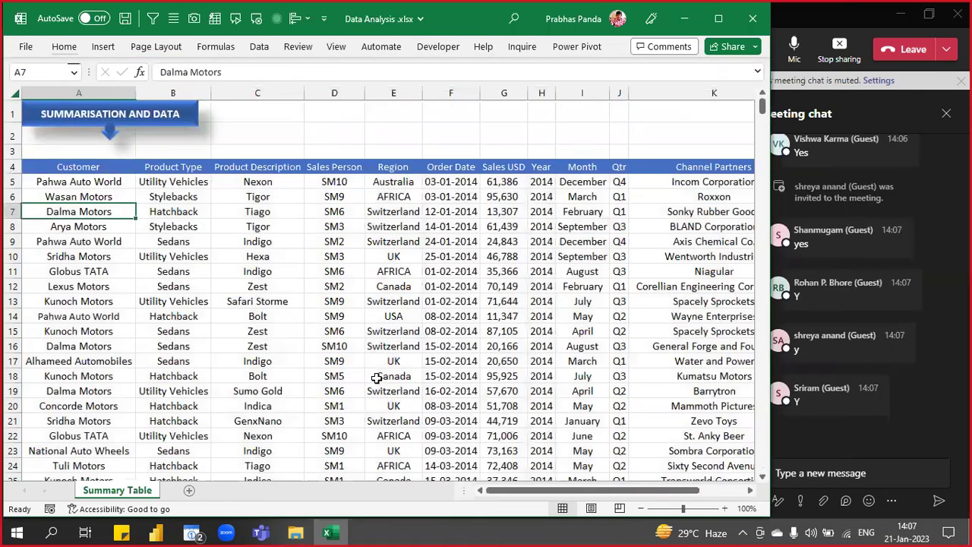
- Examine the table's columns one by one, from Customer in column A to Channel Partners in column K
scroll(116, 273, "up", 1)
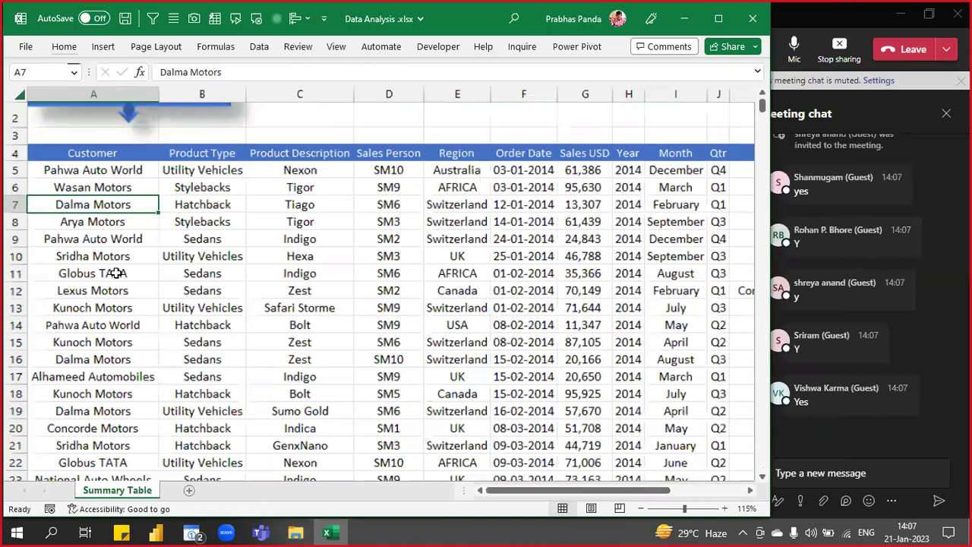
scroll(115, 272, "up", 1)
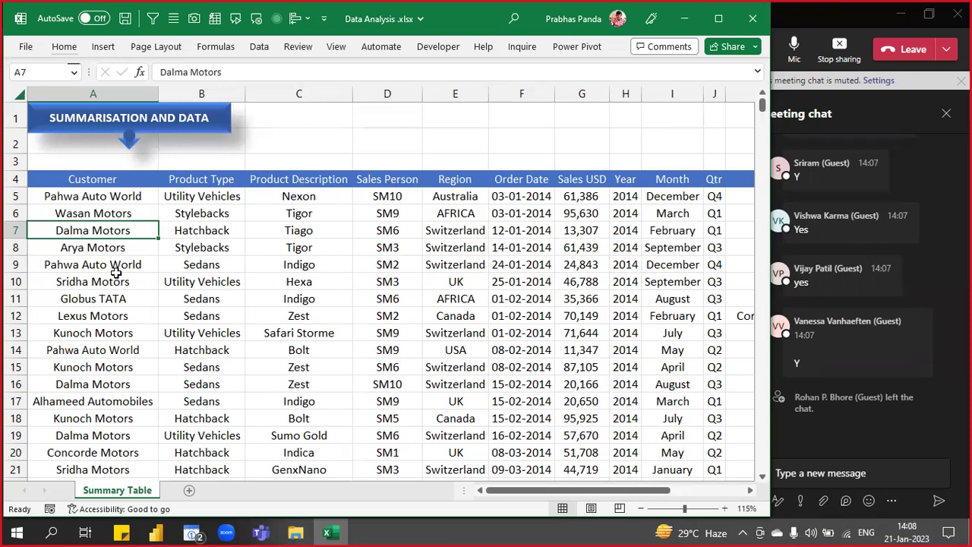
left_click(99, 91)
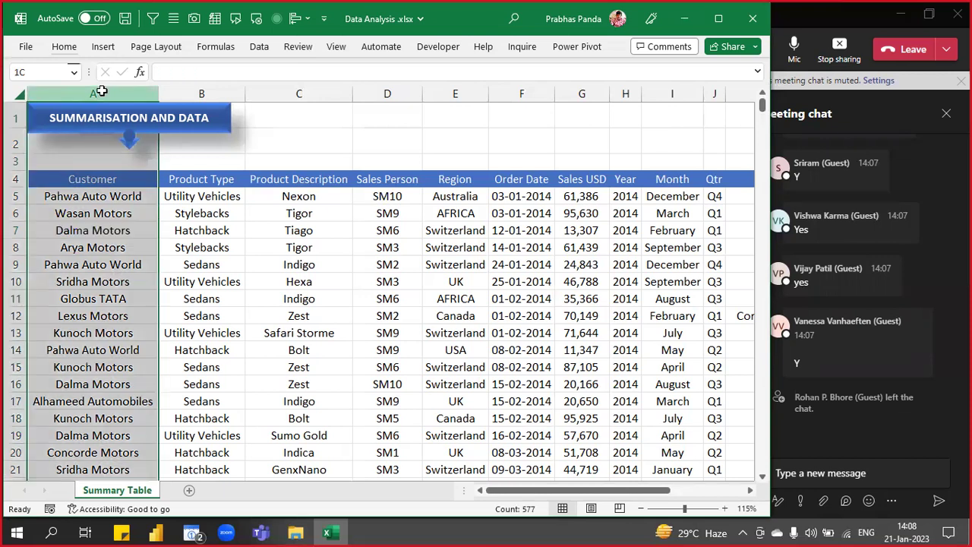
left_click(220, 87)
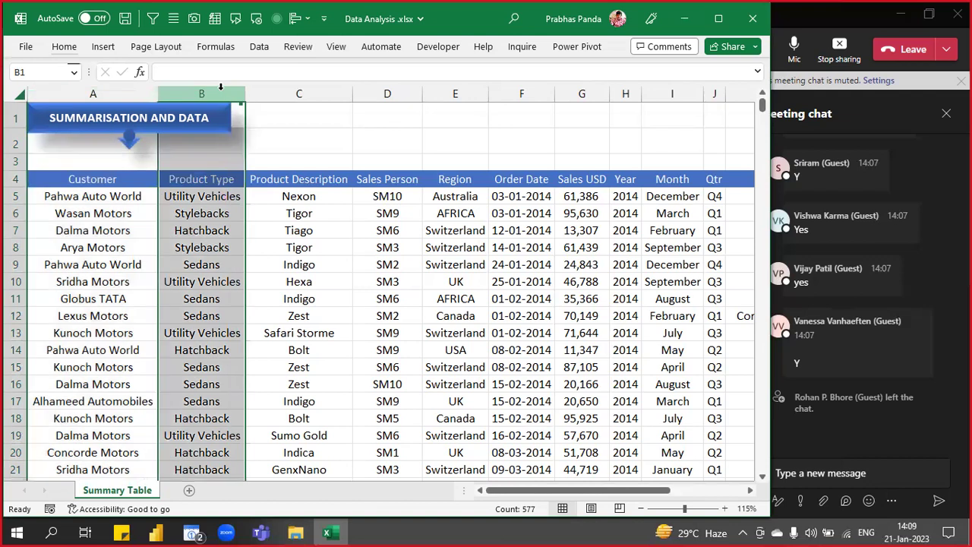
left_click(326, 92)
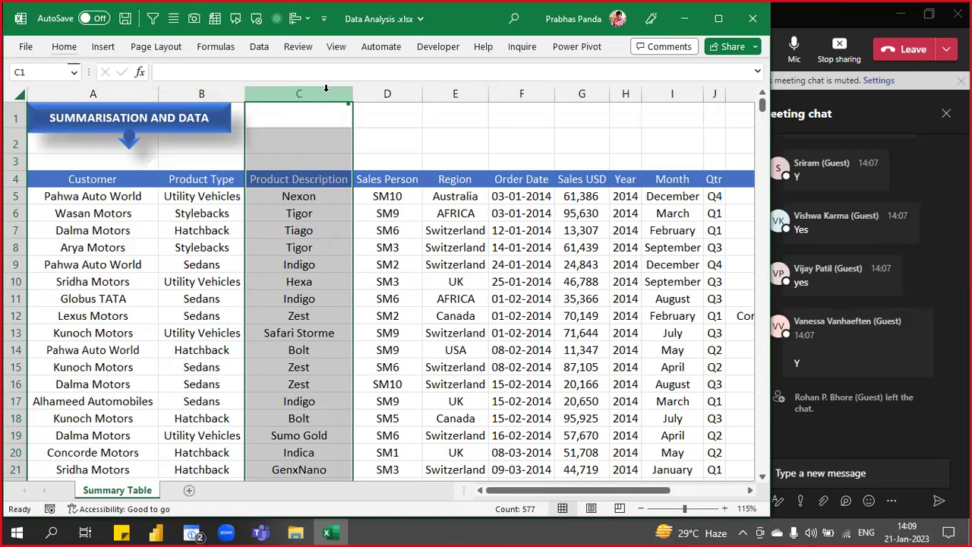
left_click(393, 94)
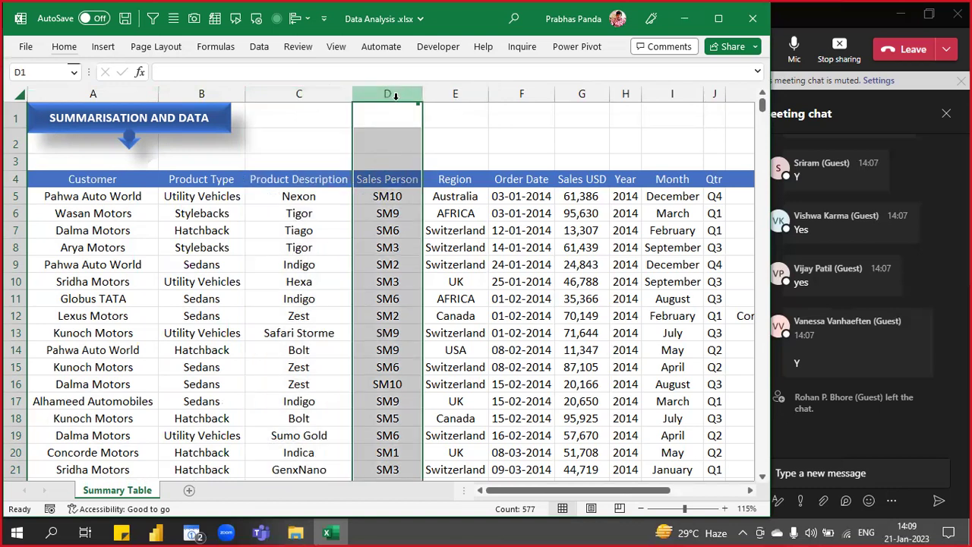
left_click(467, 93)
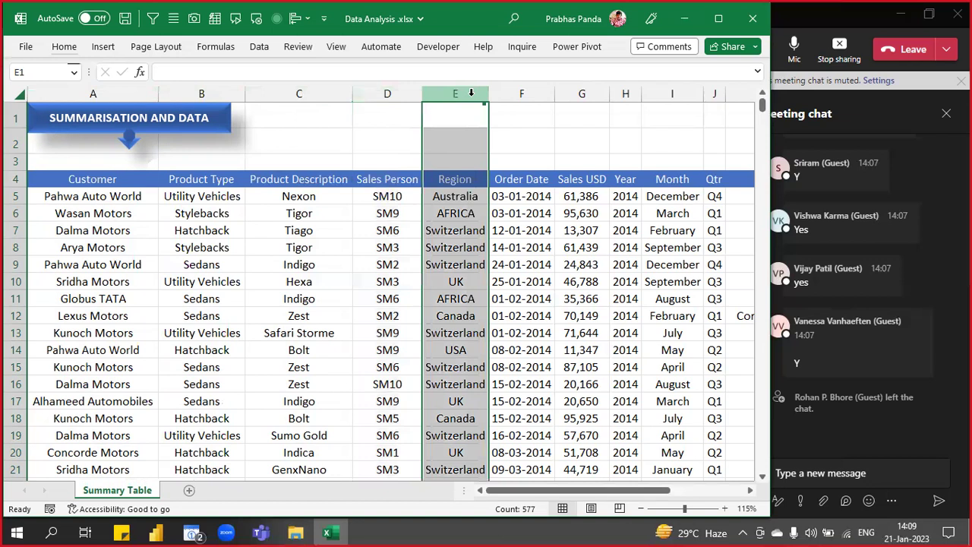
left_click(528, 94)
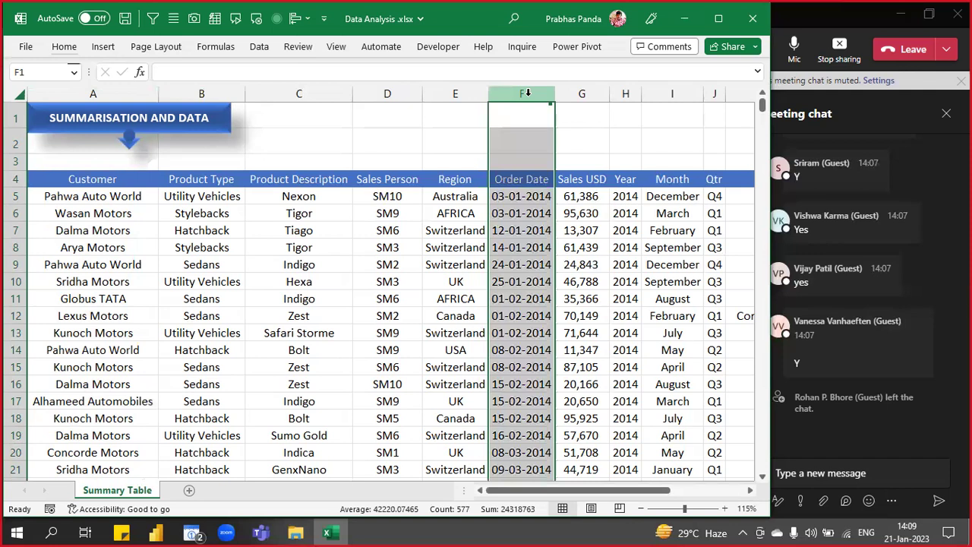
left_click(587, 94)
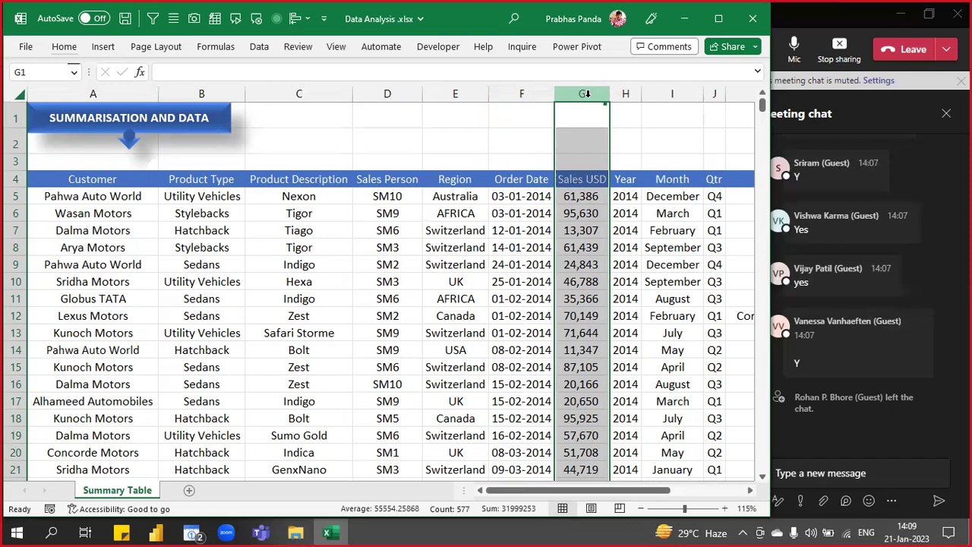
left_click(627, 93)
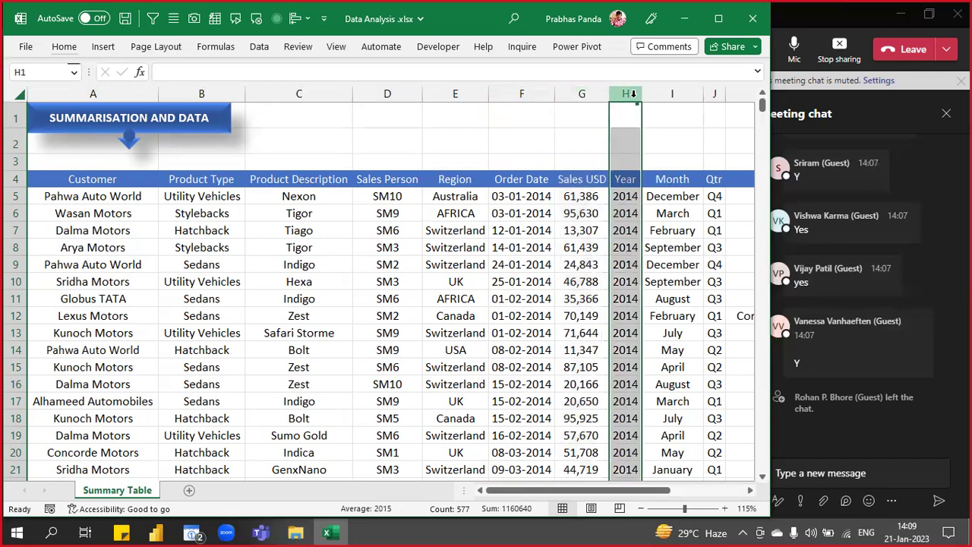
left_click(672, 94)
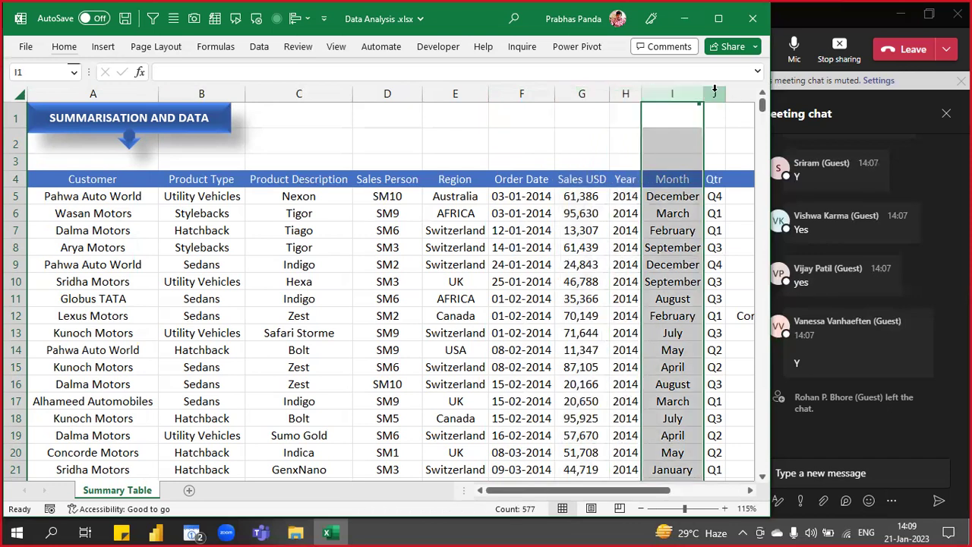
left_click(714, 94)
left_click(737, 93)
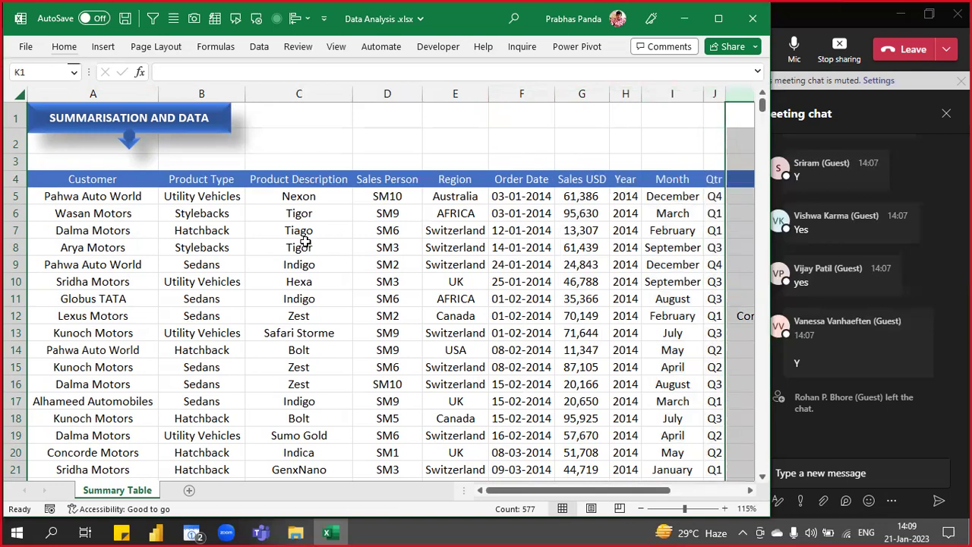
- Select the table's header row from Customer in A4 through Channel Partners in K4
left_click(333, 232)
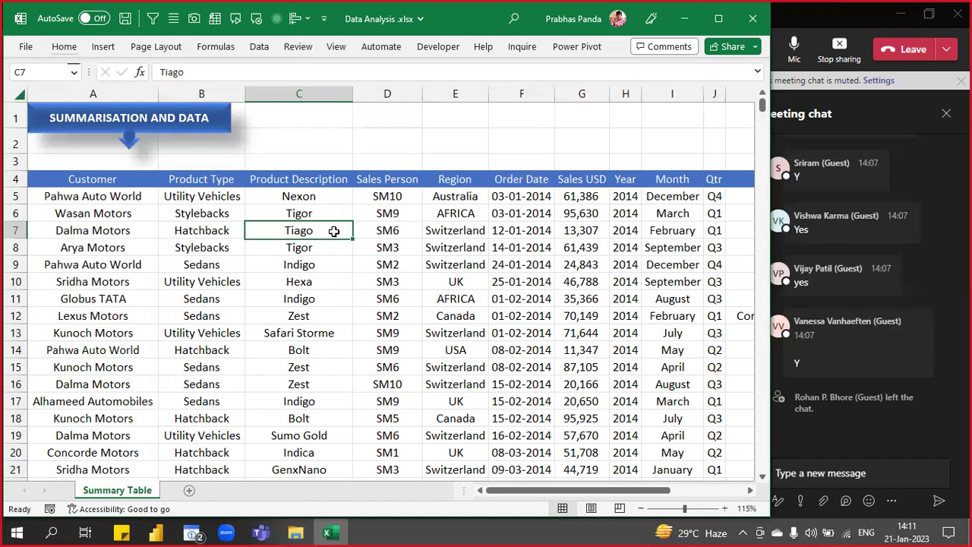
key("Up")
key("Up")
key("Up")
key("ctrl+Left")
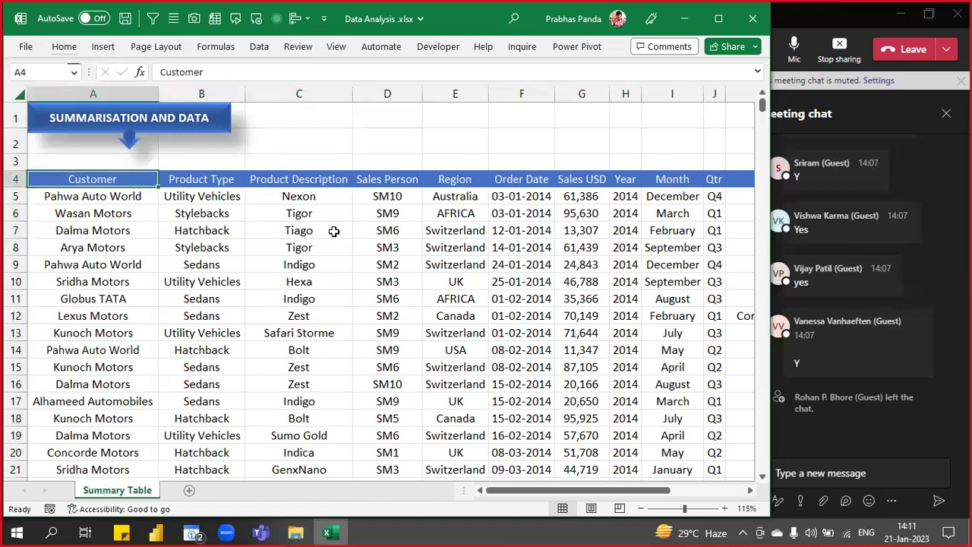
key("ctrl+shift+Right")
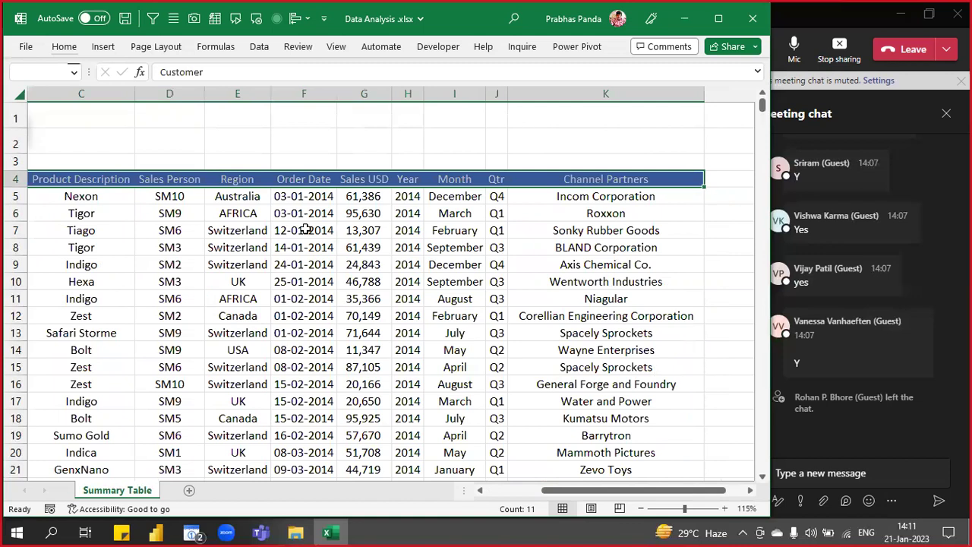
- Show the Quick Analysis options for the header row, and return to cell E10 in the Region column
key("ctrl+q")
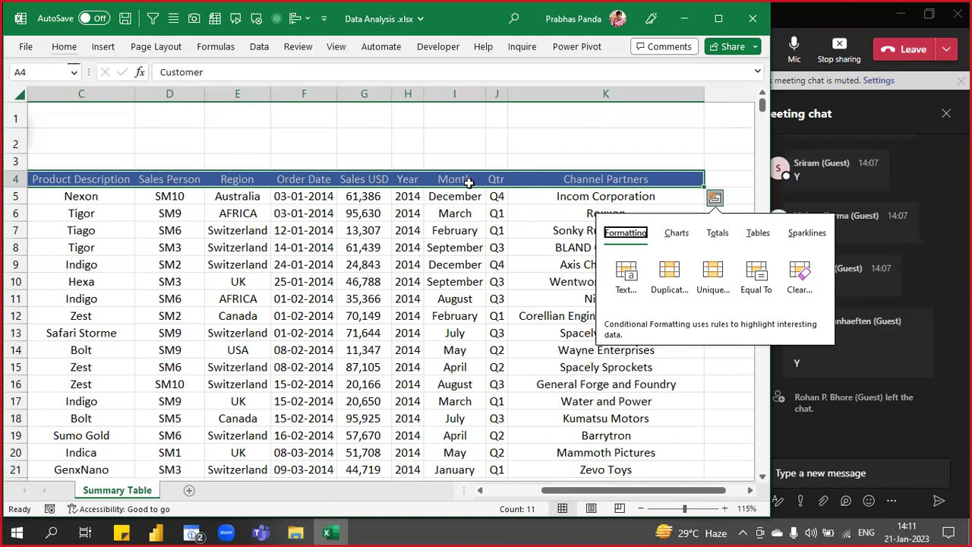
left_click(250, 280)
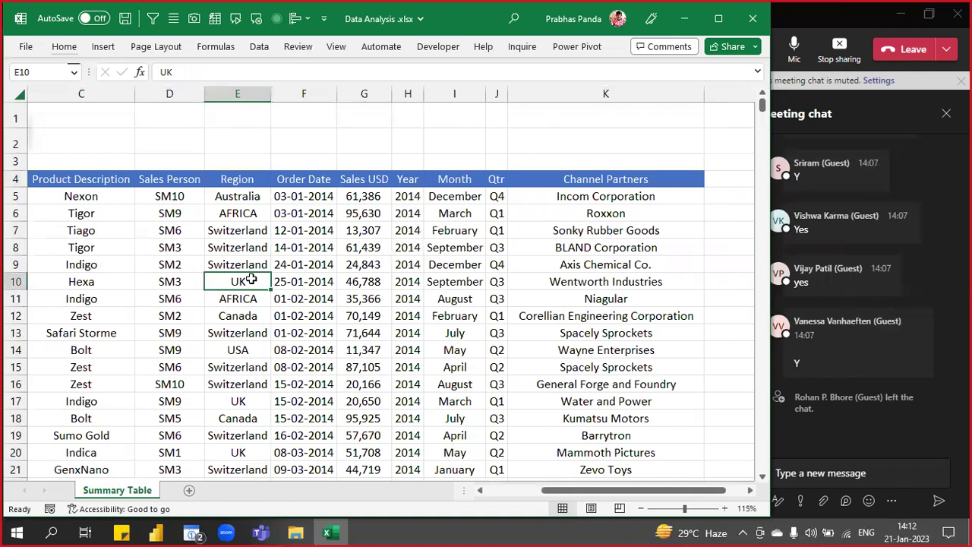
- Search the whole data table for blank cells with Go To Special set to Blanks
key("ctrl+a")
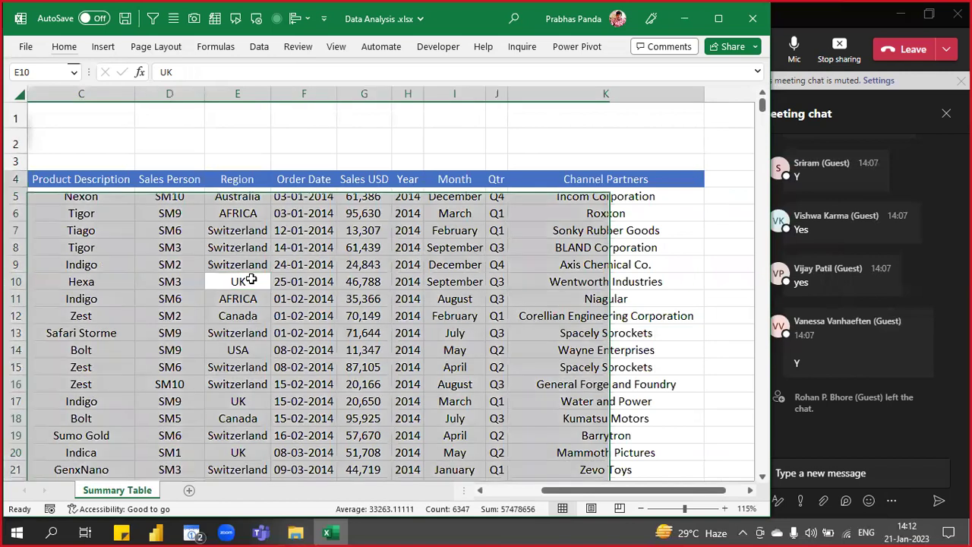
left_click_drag(669, 490, 604, 497)
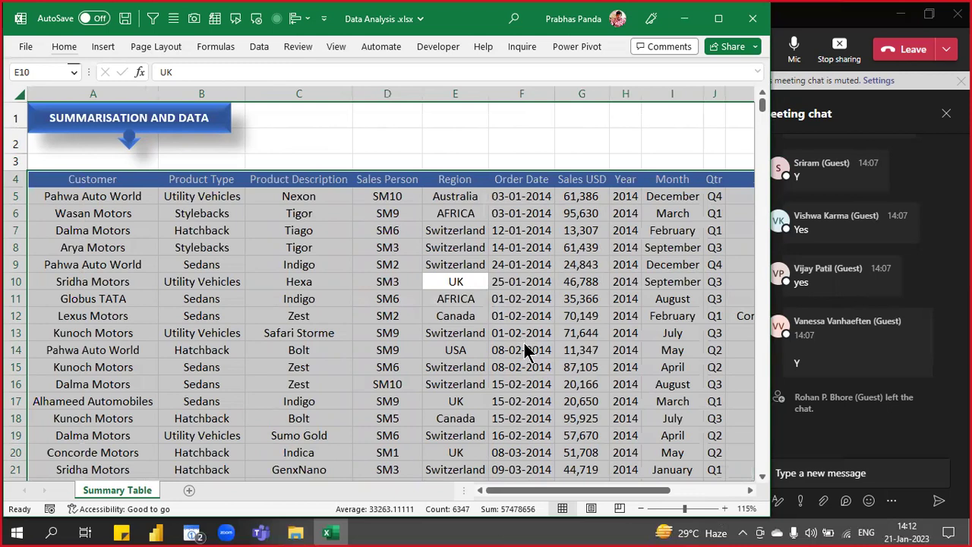
key("ctrl+g")
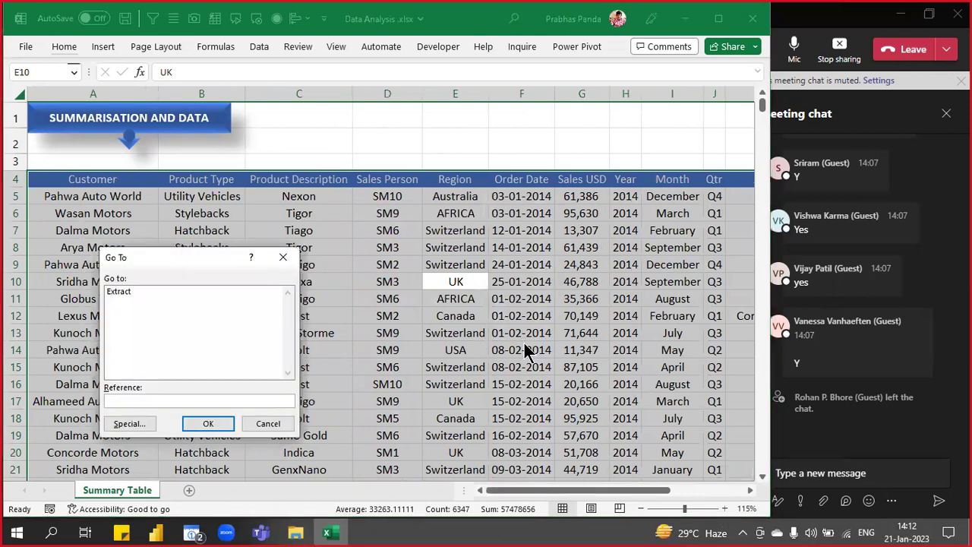
left_click(126, 423)
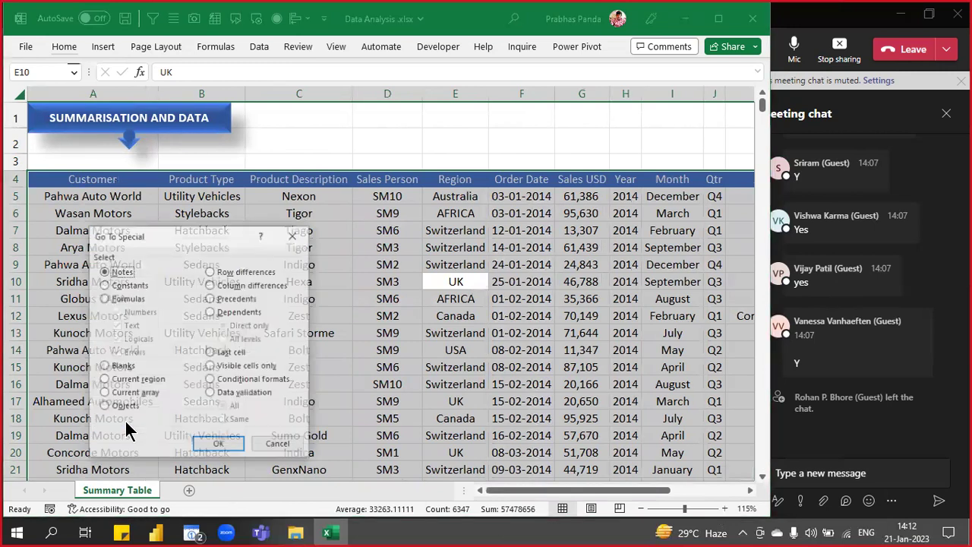
left_click_drag(173, 238, 440, 177)
left_click(390, 306)
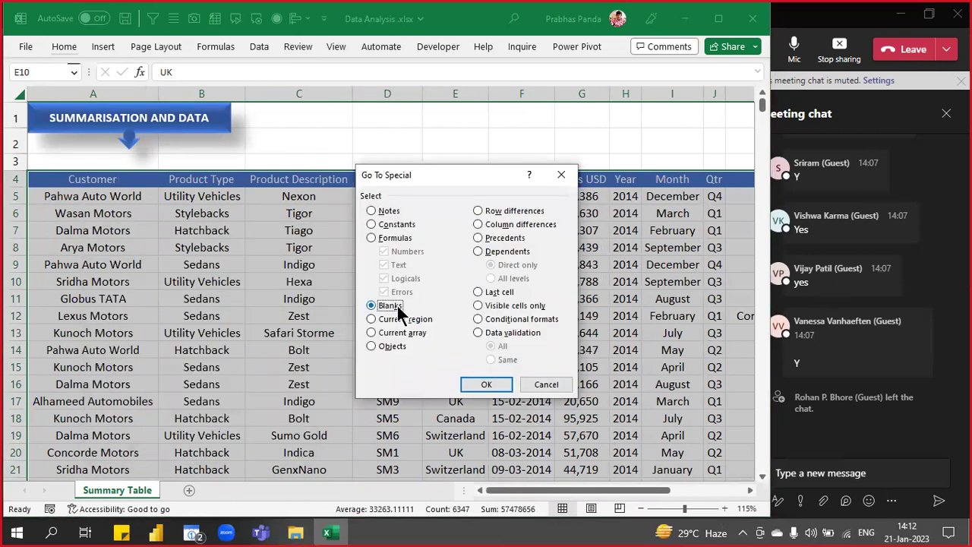
left_click(500, 386)
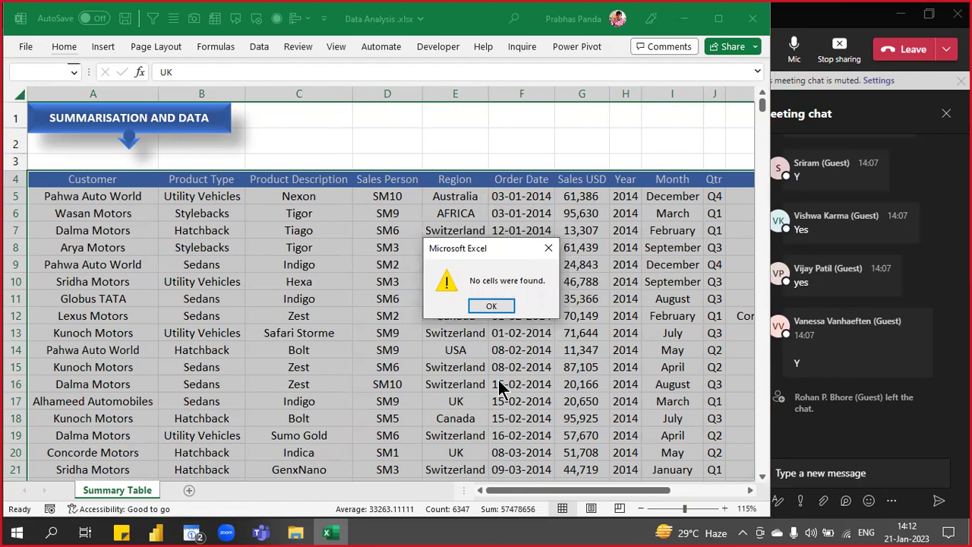
key("Return")
- Repeat the Go To Special search for Blanks on the selected table
key("F5")
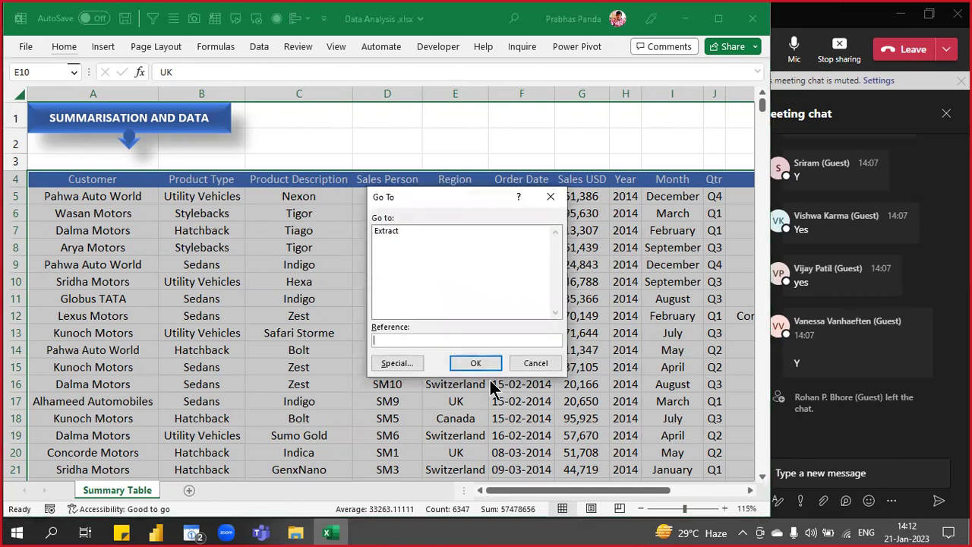
left_click(394, 362)
left_click(391, 306)
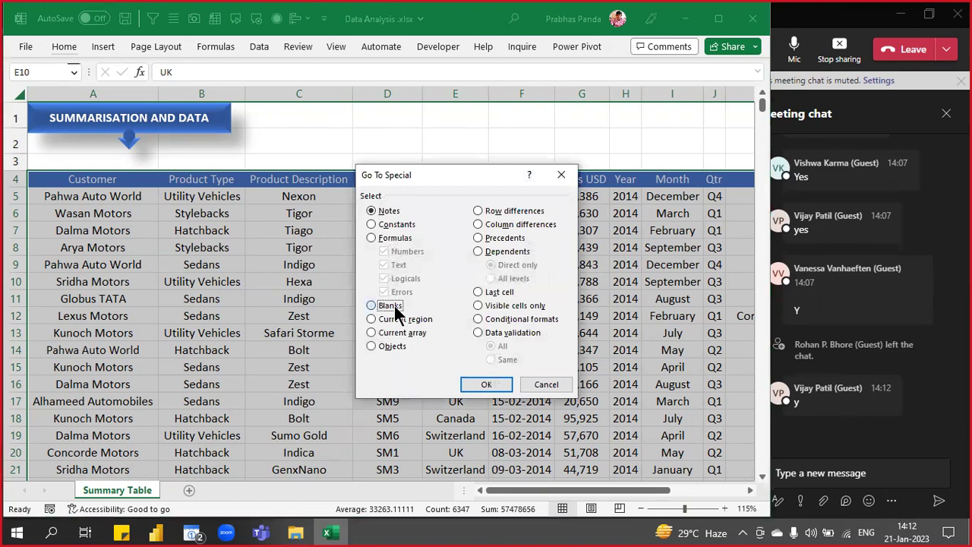
left_click(485, 385)
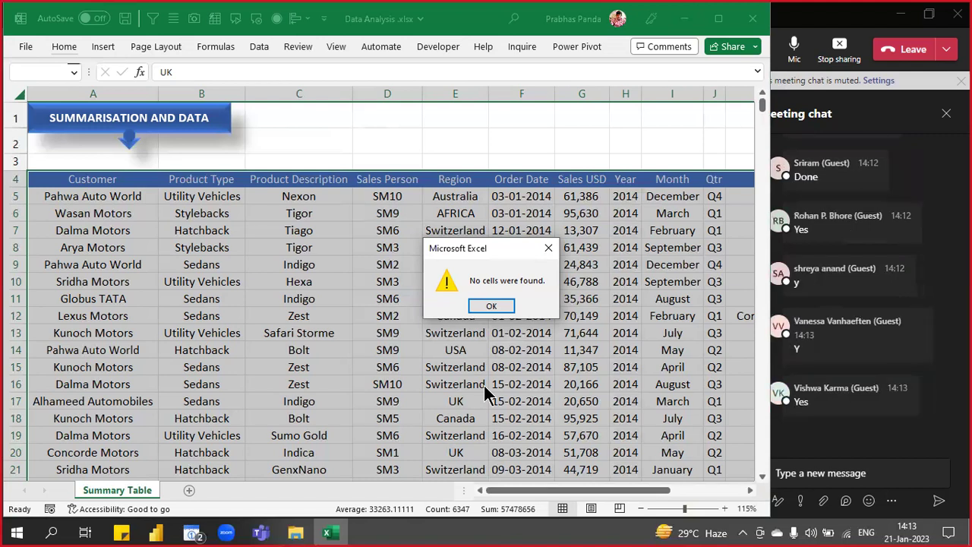
key("Return")
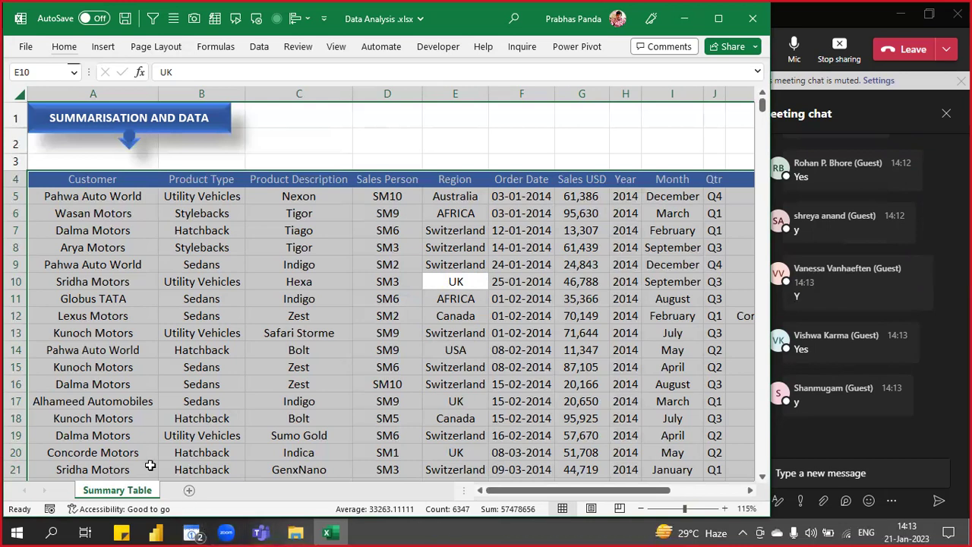
- Examine the Customer entries in A4:A20 and the Product Type entries in B4:B19, and return to the Customer header
left_click_drag(123, 181, 163, 469)
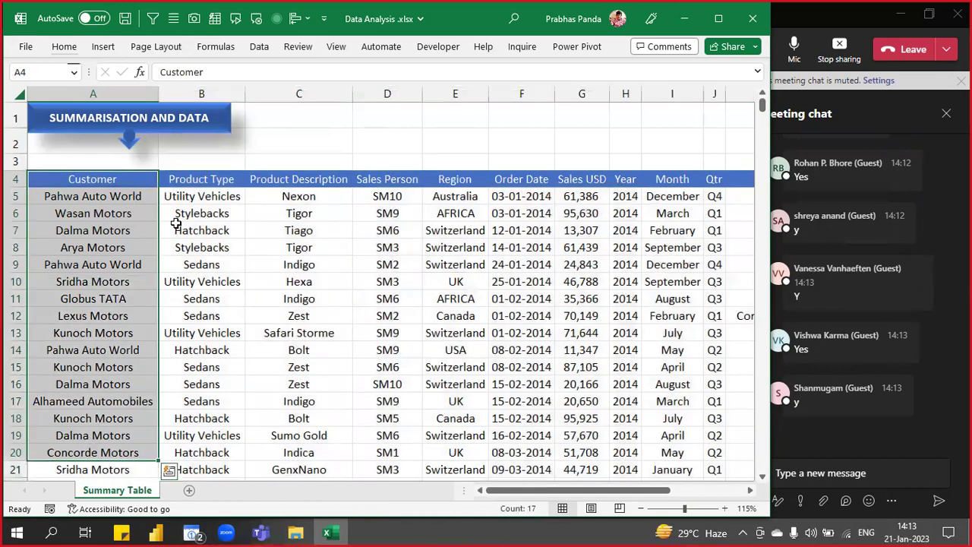
left_click_drag(206, 180, 170, 434)
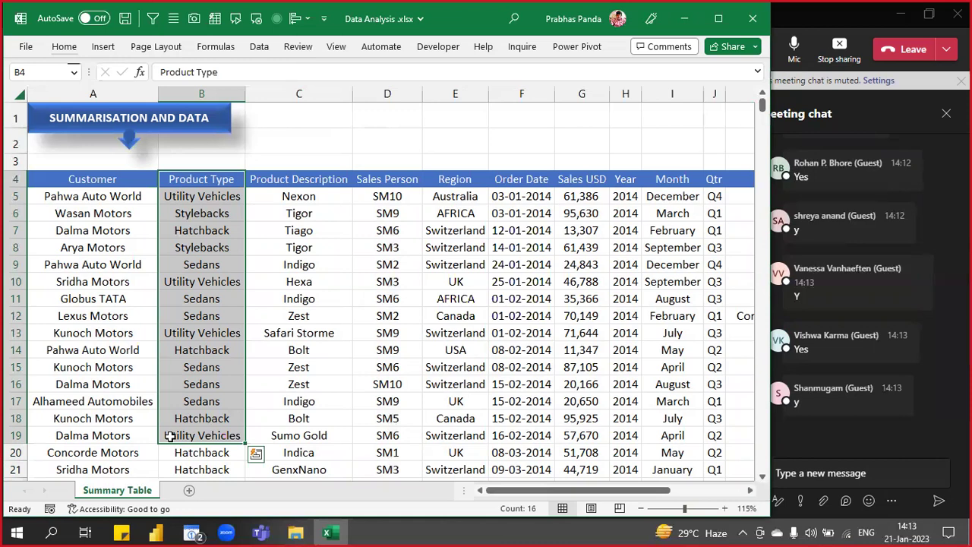
key("Left")
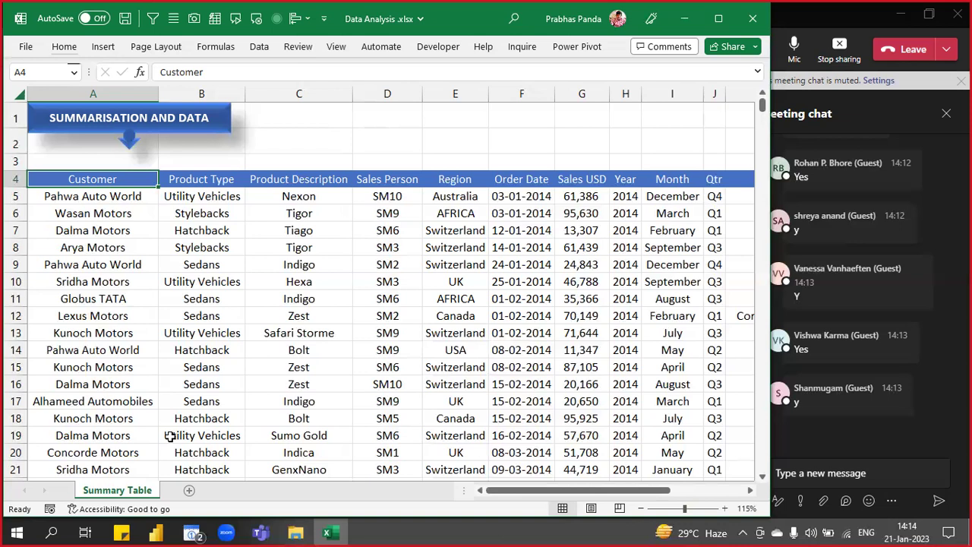
- Format the Order Date entries in F5:F580 in the 03-Jan-14 date style, bringing up the On-Screen Keyboard for reference and minimising it
left_click(539, 92)
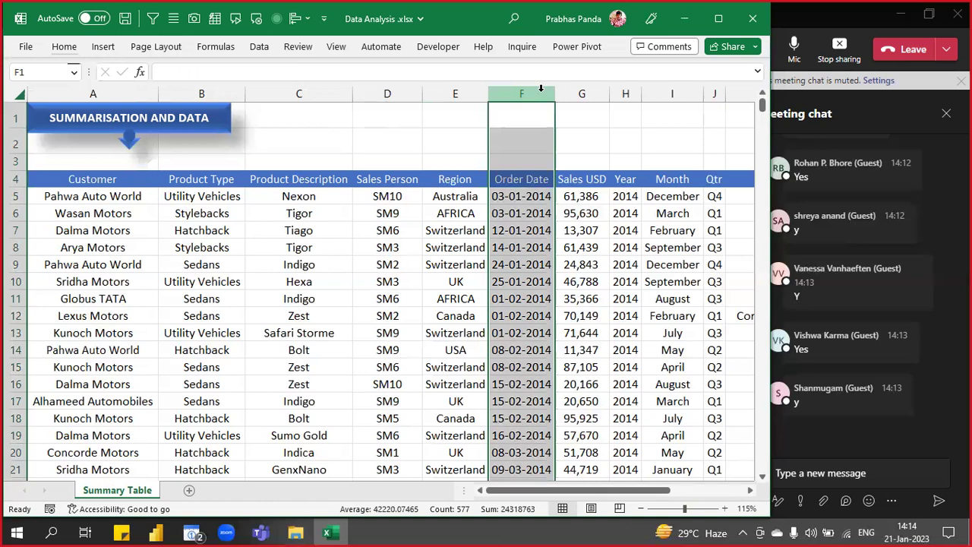
left_click(523, 197)
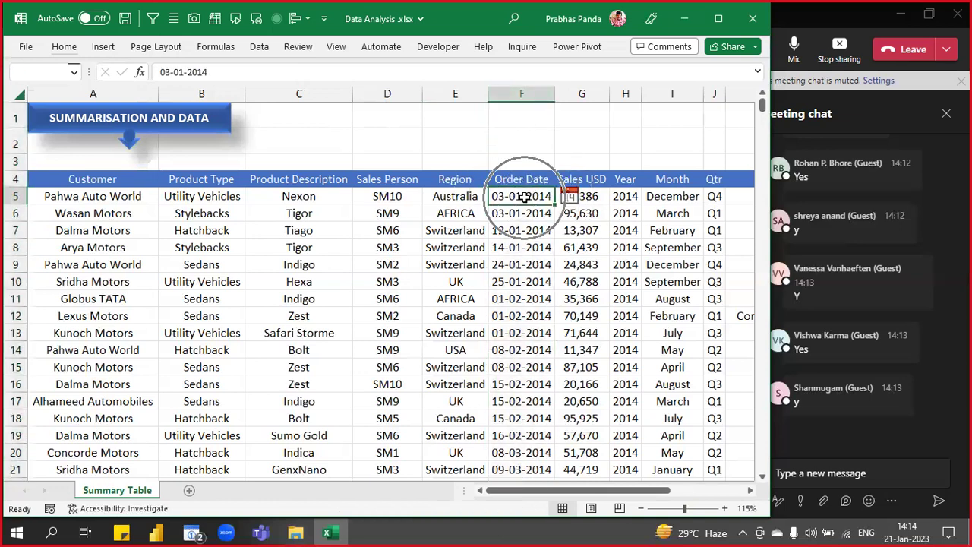
key("ctrl+shift+Down")
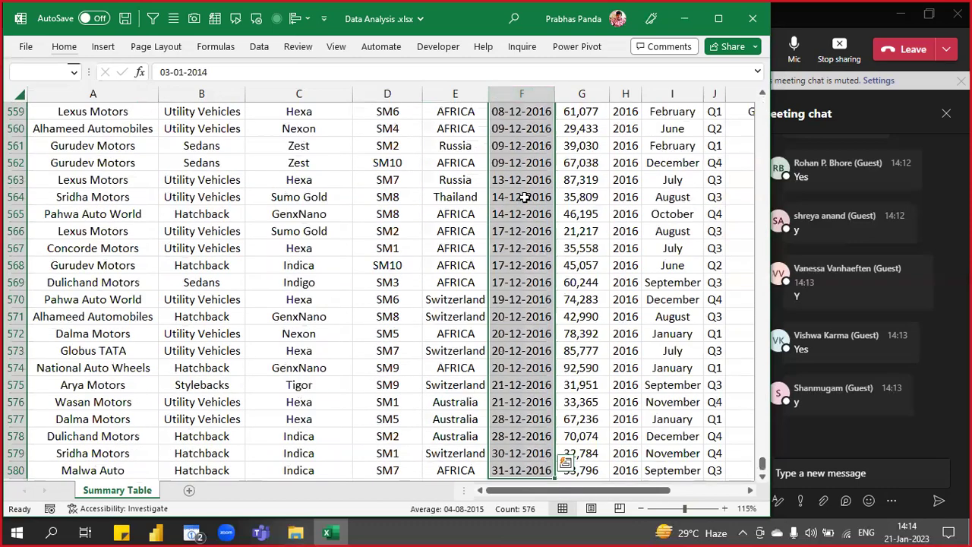
key("ctrl+BackSpace")
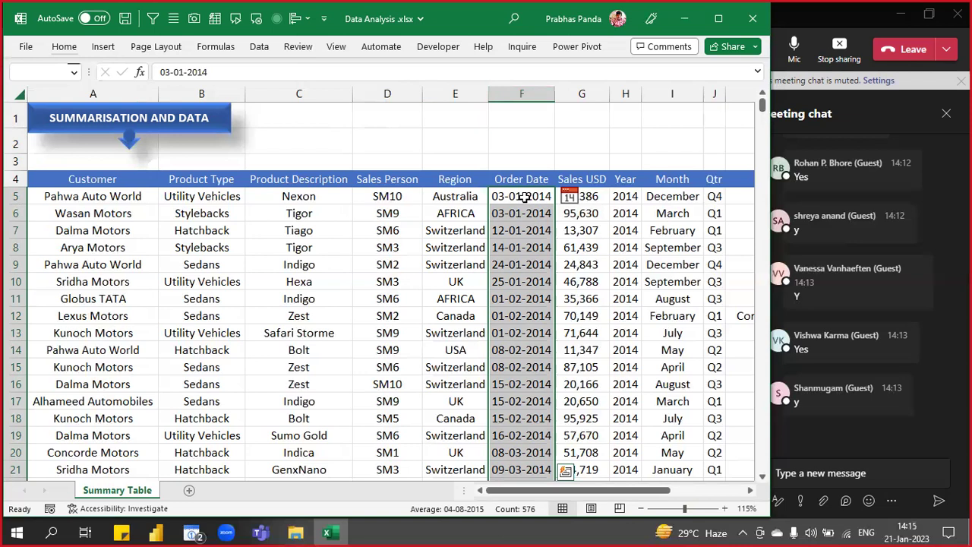
left_click(524, 197)
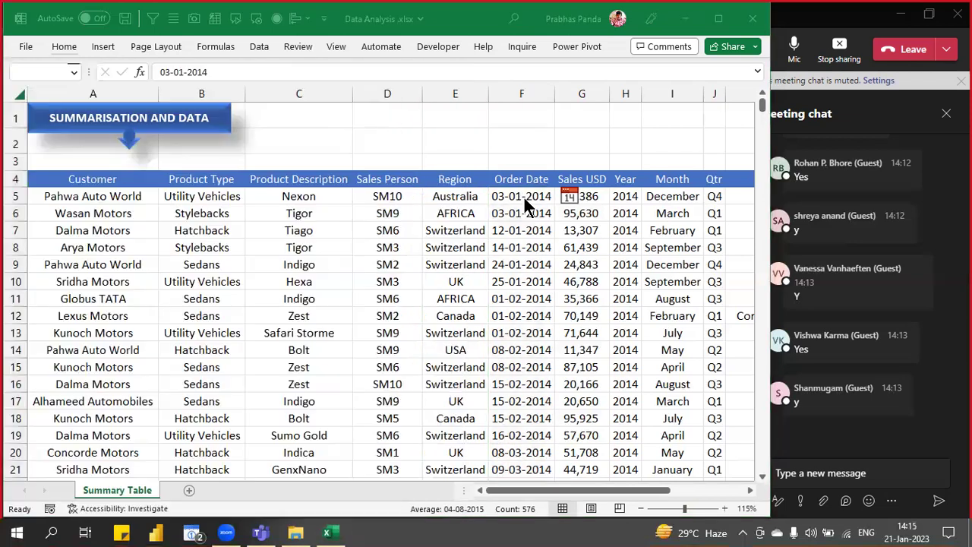
key("super")
type("on")
key("Escape")
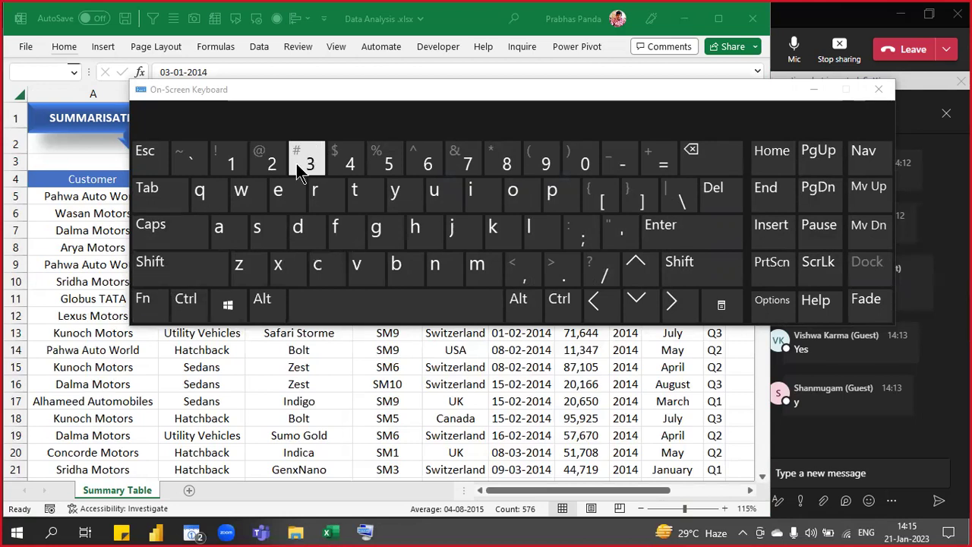
left_click(810, 96)
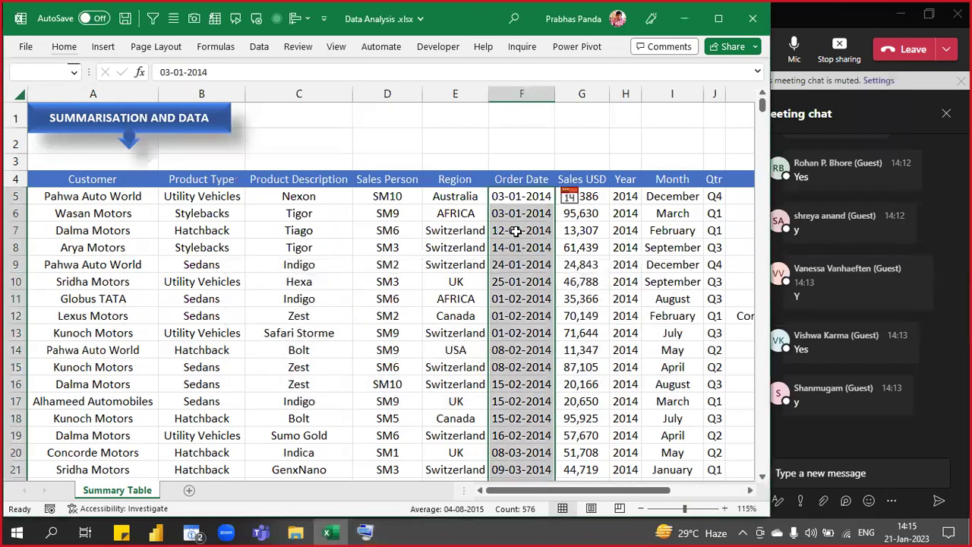
key("ctrl+shift+3")
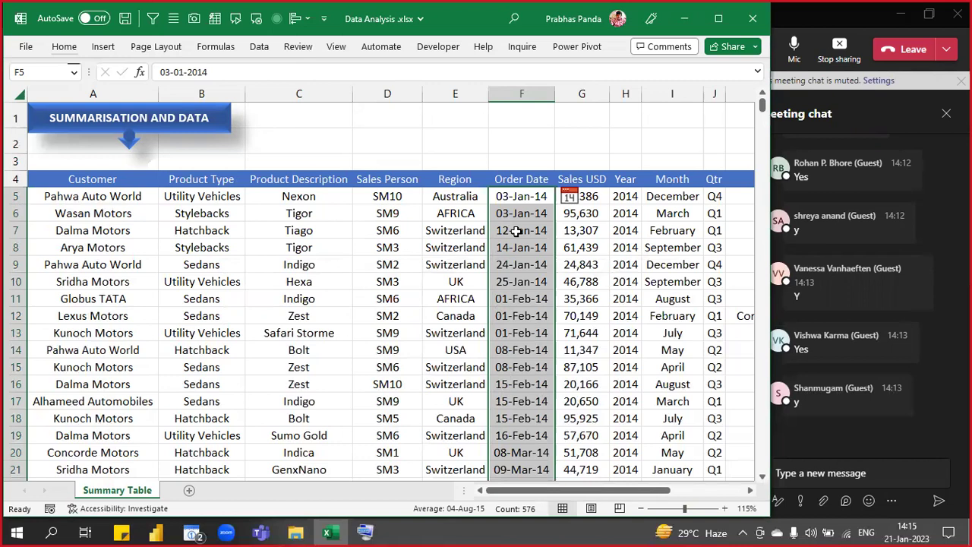
- Format the Sales USD values in G5:G580 with thousands separators and two decimals, checking the On-Screen Keyboard for the number format shortcut
key("Right")
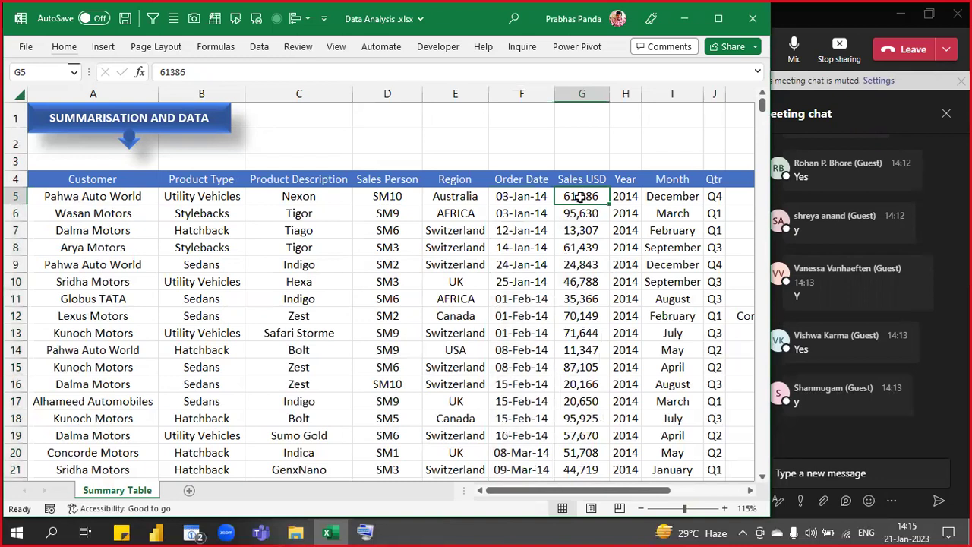
key("ctrl")
key("ctrl")
key("ctrl")
key("ctrl")
key("ctrl")
key("ctrl")
key("ctrl")
key("ctrl")
key("ctrl")
key("ctrl+shift+Down")
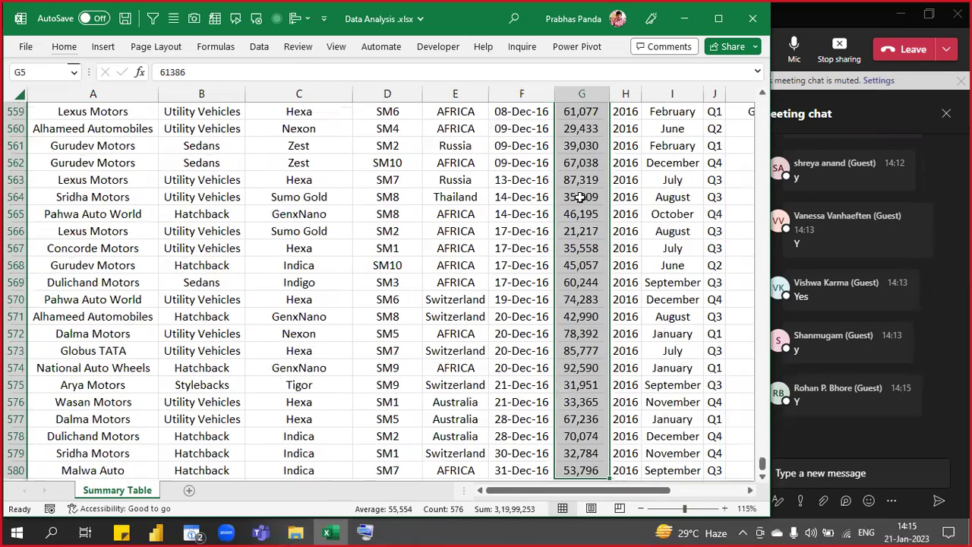
key("ctrl+BackSpace")
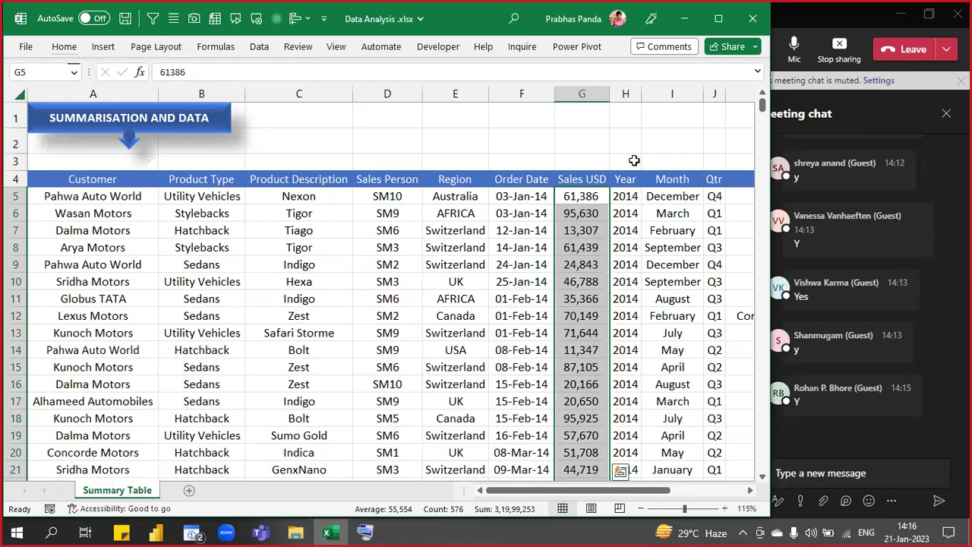
left_click(368, 534)
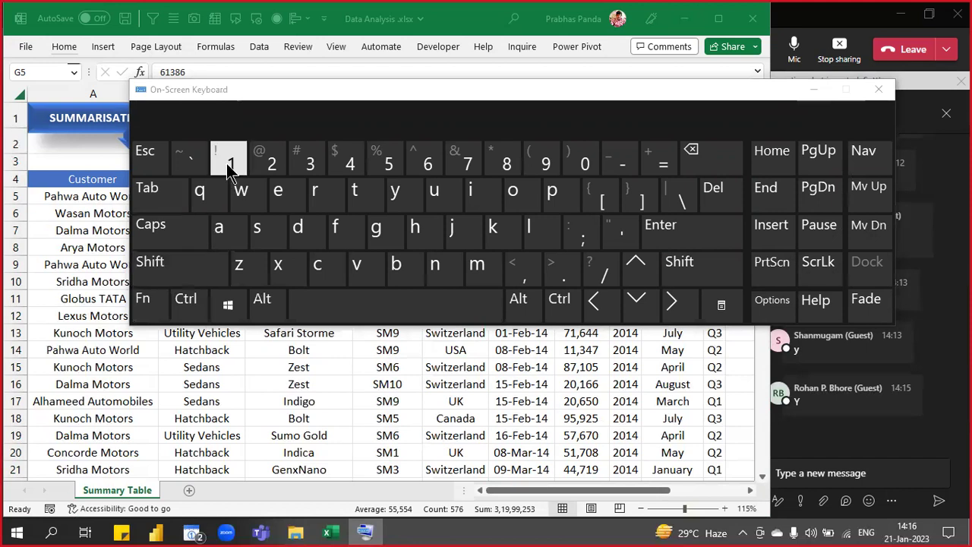
left_click(814, 90)
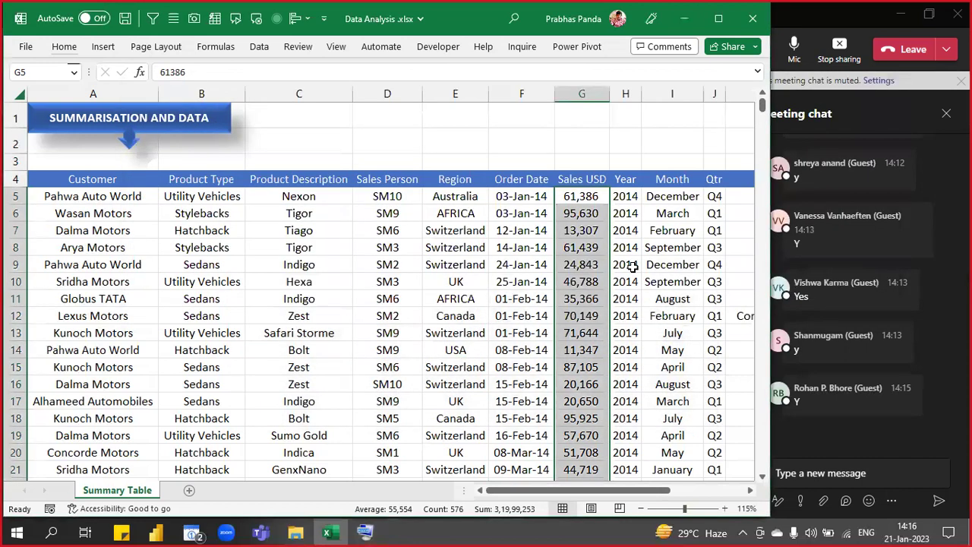
key("ctrl+shift+1")
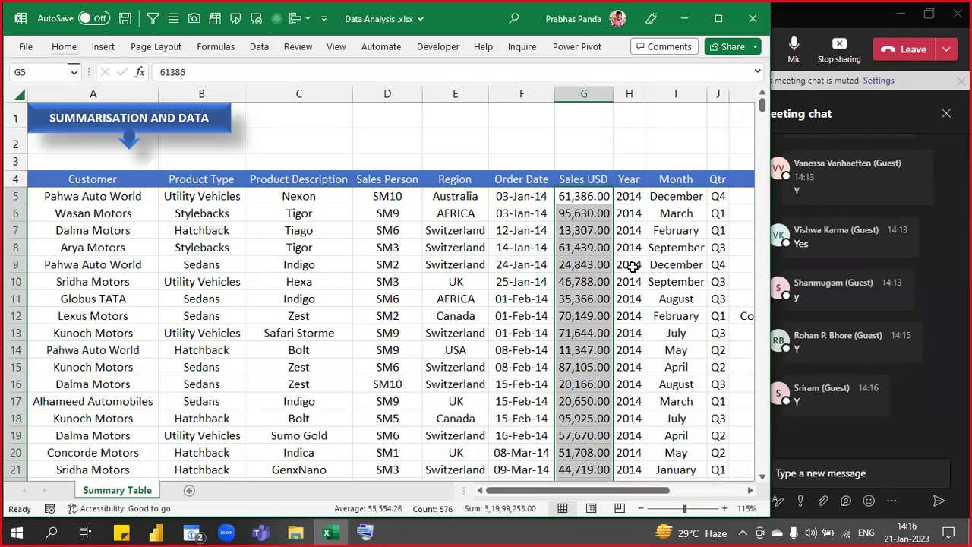
- Decrease the Sales USD values to zero decimal places, and show where the Decrease Decimal command is
key("alt+h")
key("9")
key("alt+h")
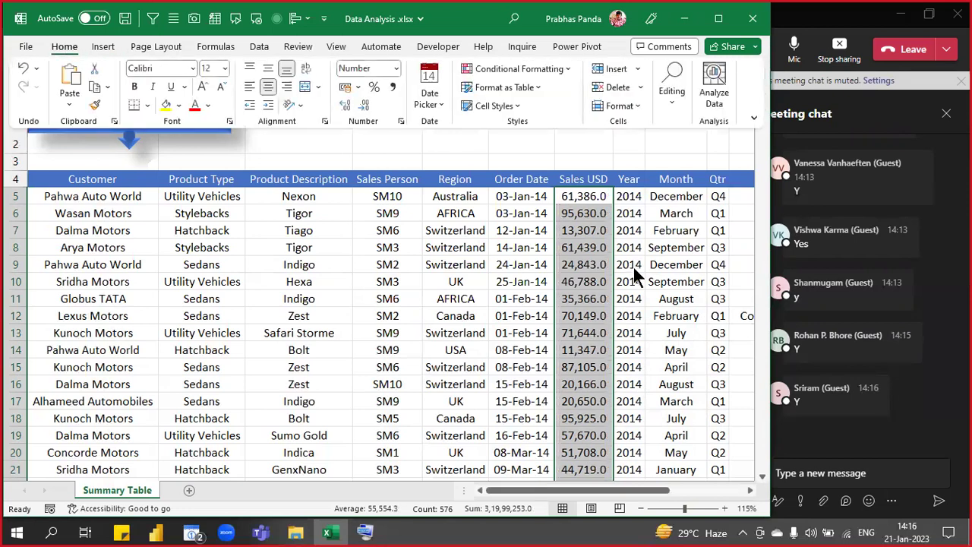
key("9")
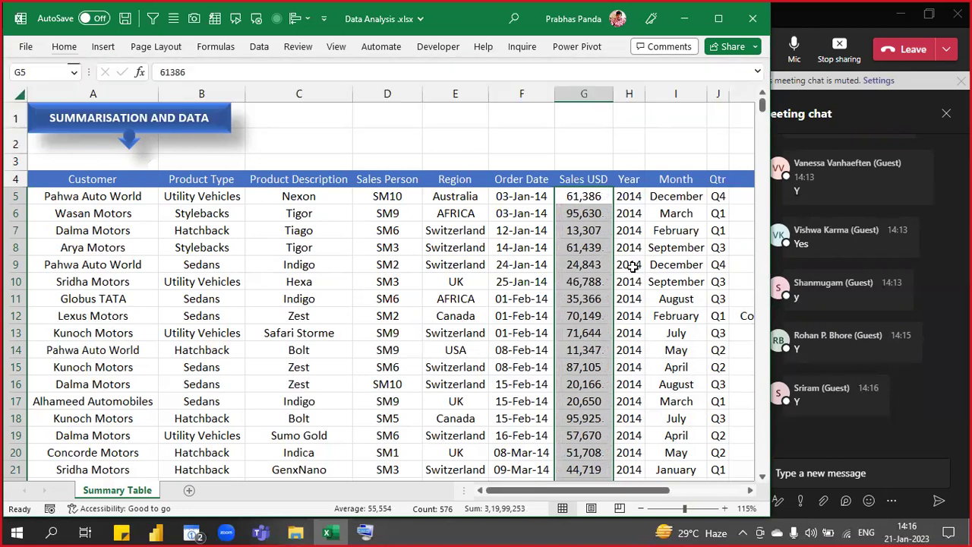
left_click(65, 48)
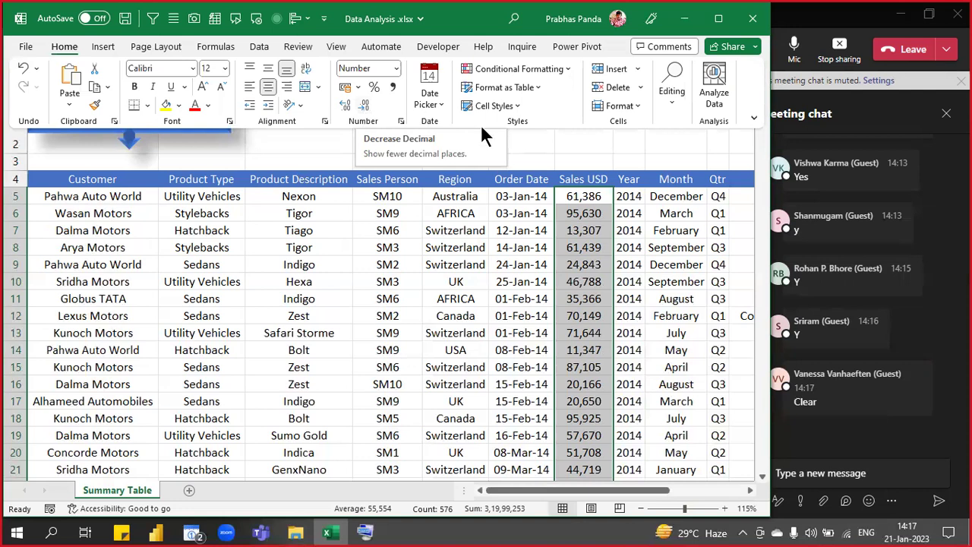
key("ctrl+F1")
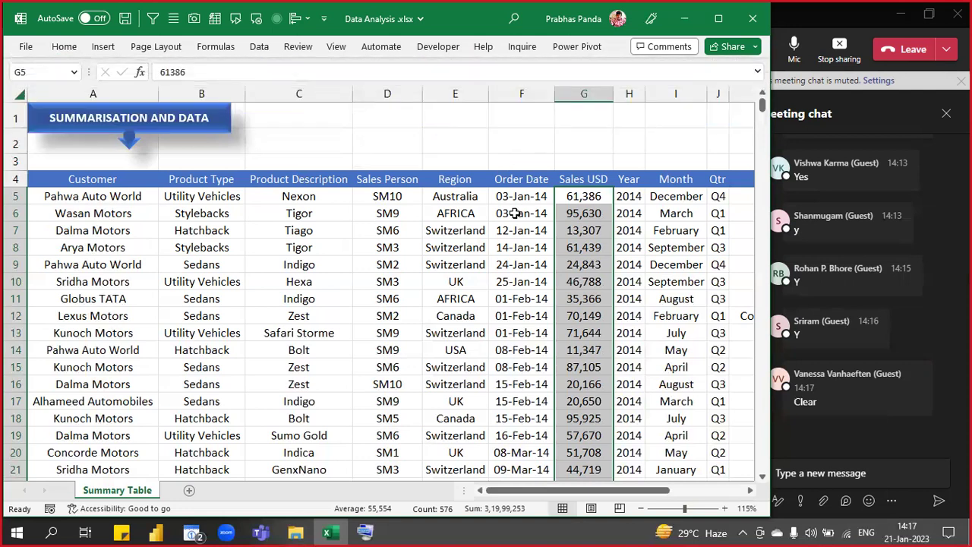
- Compare the Order Date column F with the Month column I, and select the Month header in I4
left_click(522, 93)
left_click(685, 95, "ctrl")
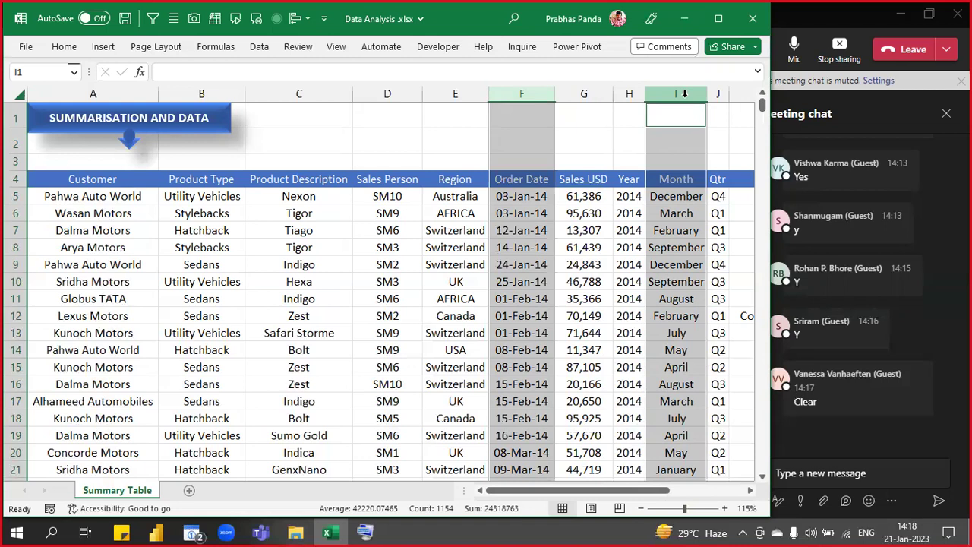
key("Down")
key("Down")
key("Down")
key("Down")
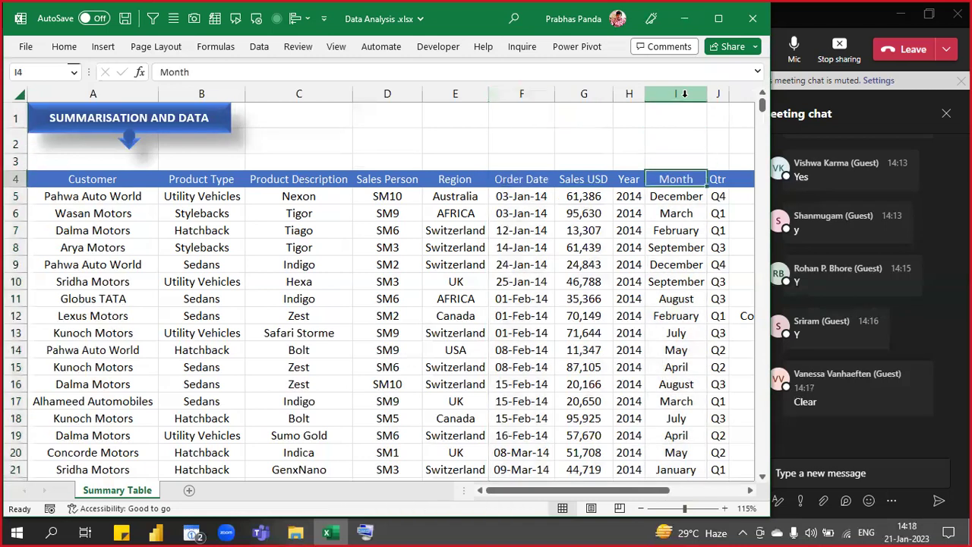
- Enter the formula =TEXT(F5,"MMMM") in I5 to derive the full month name from the order date
type("=")
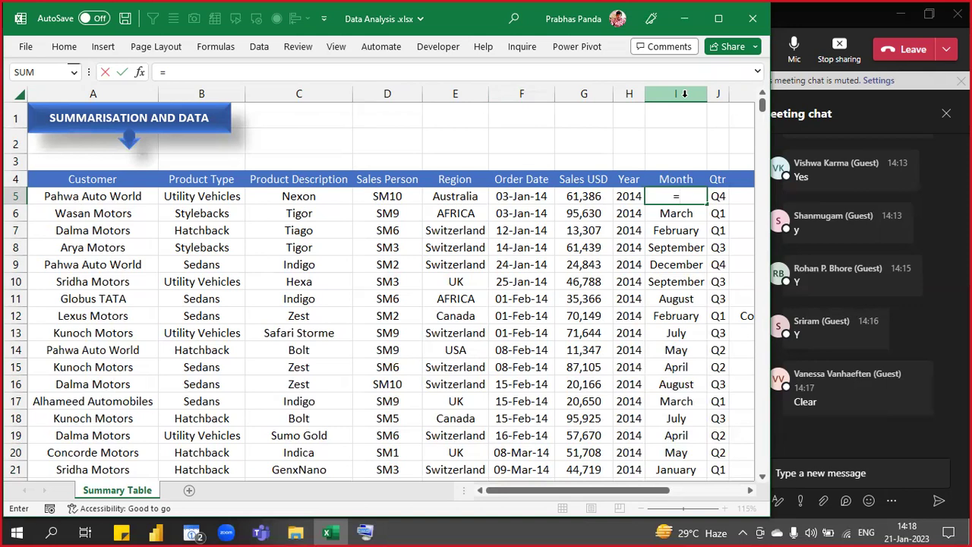
type("tex")
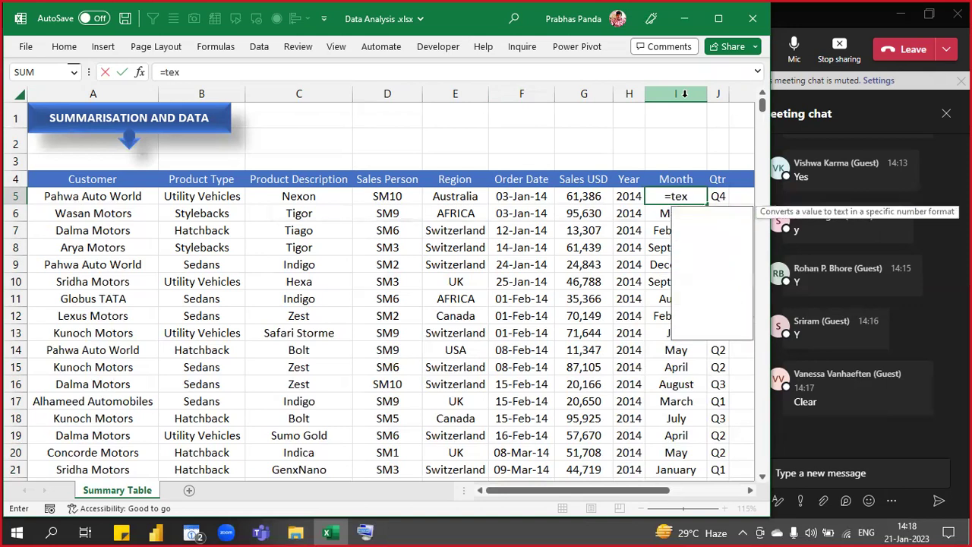
key("Tab")
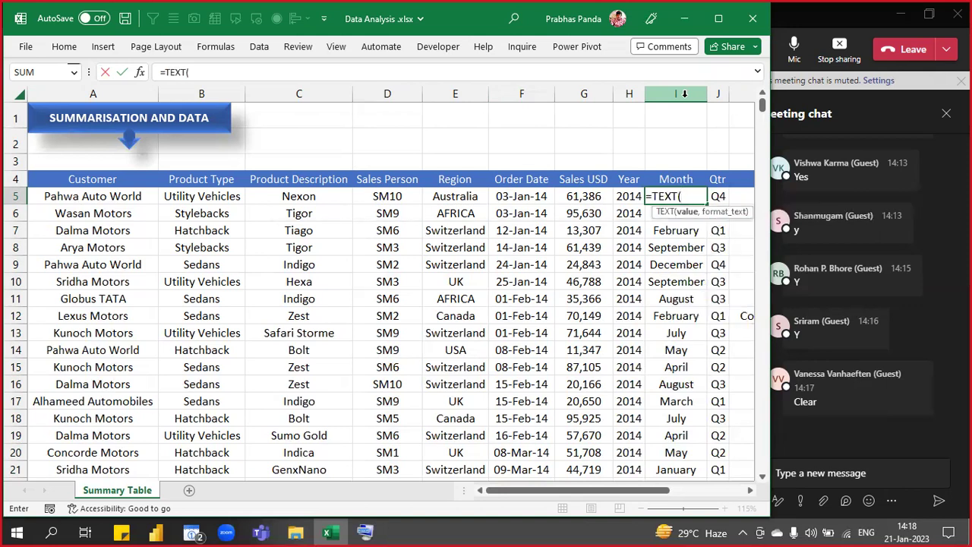
key("Left")
key("Left")
key("Left")
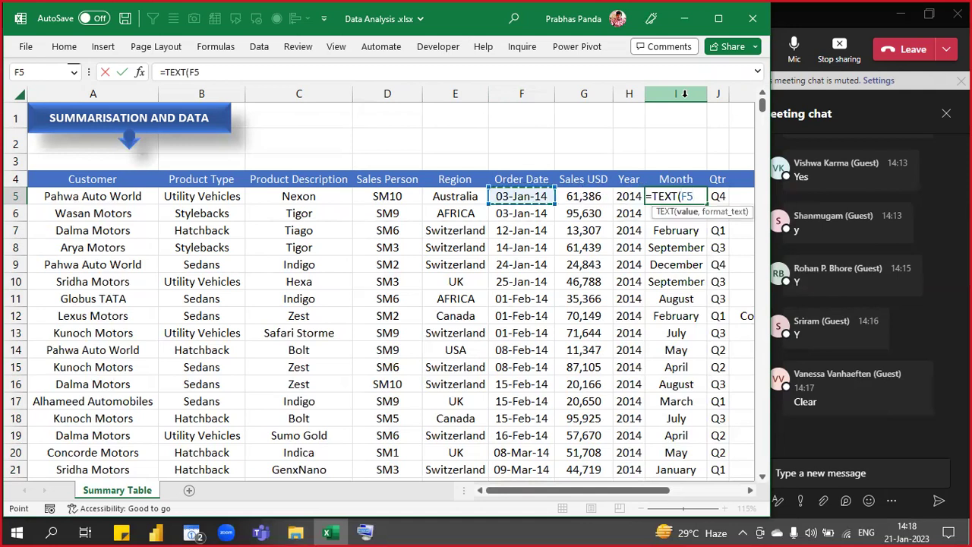
type(",")
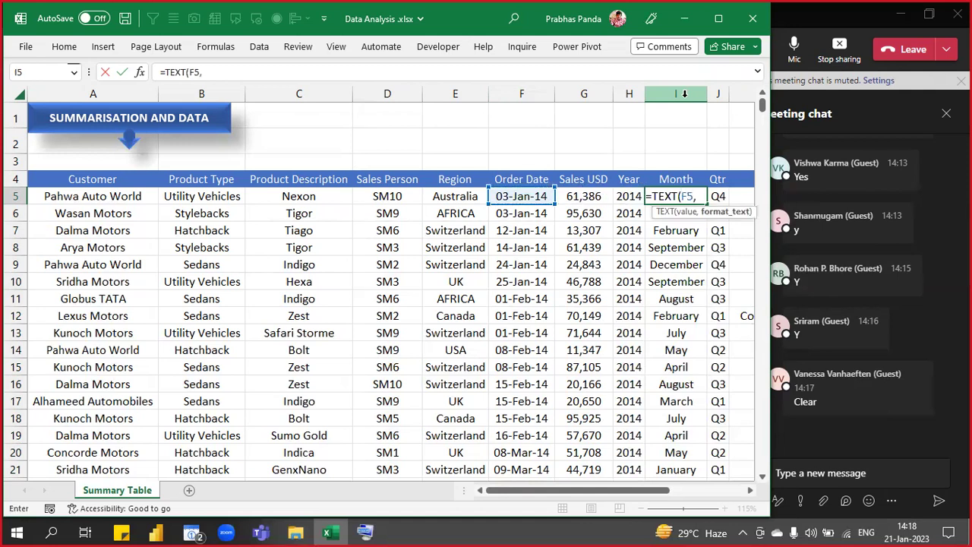
type("\"MMMM\"")
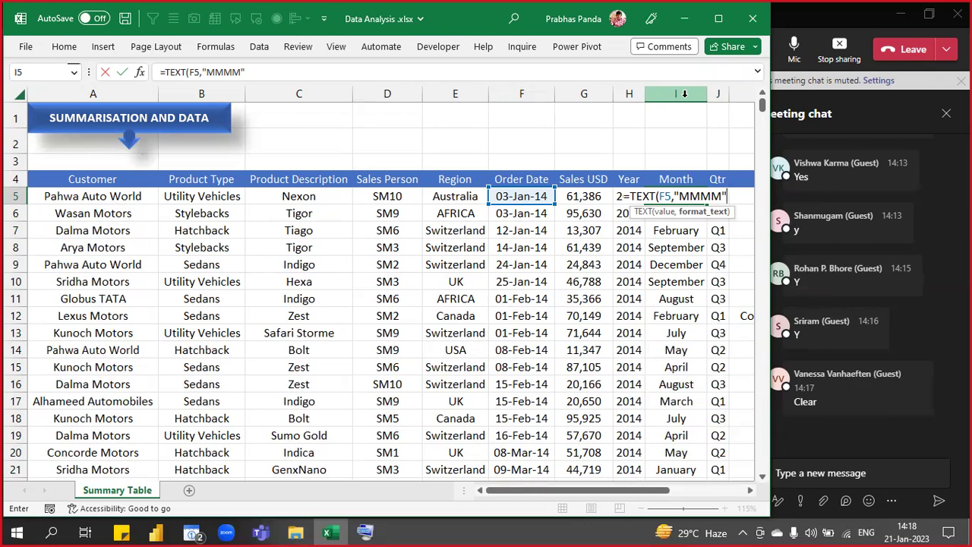
type(")")
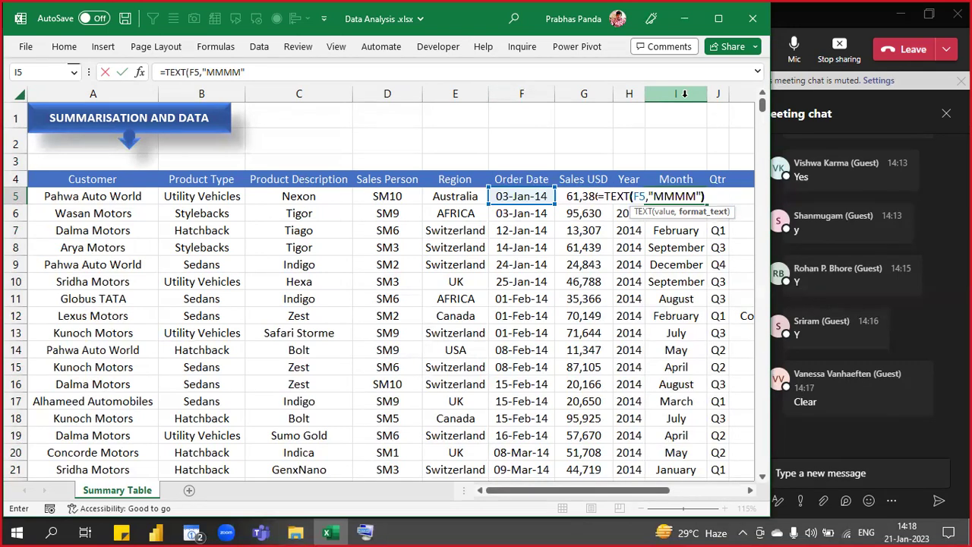
key("Return")
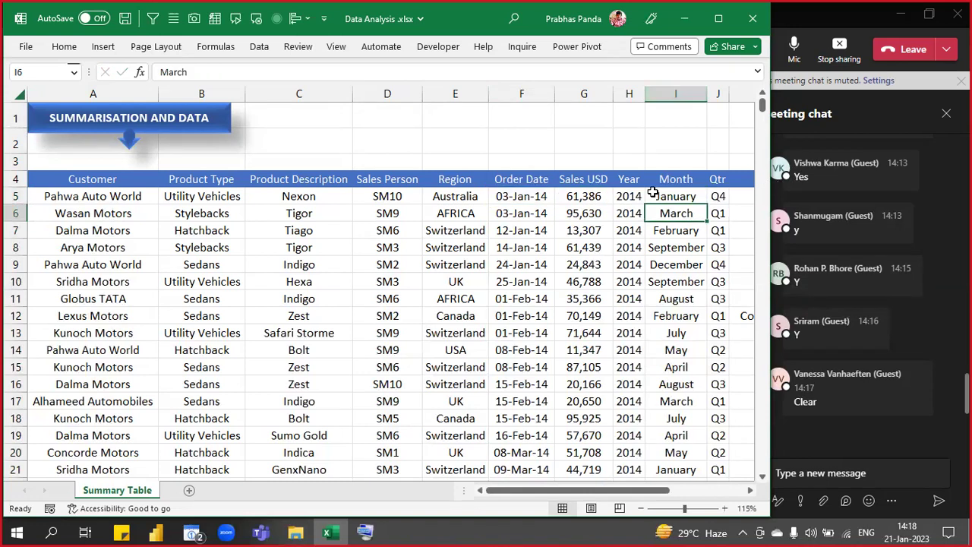
- Fill the month formula from I5 down through I580 and review the formula in I5
left_click(686, 195)
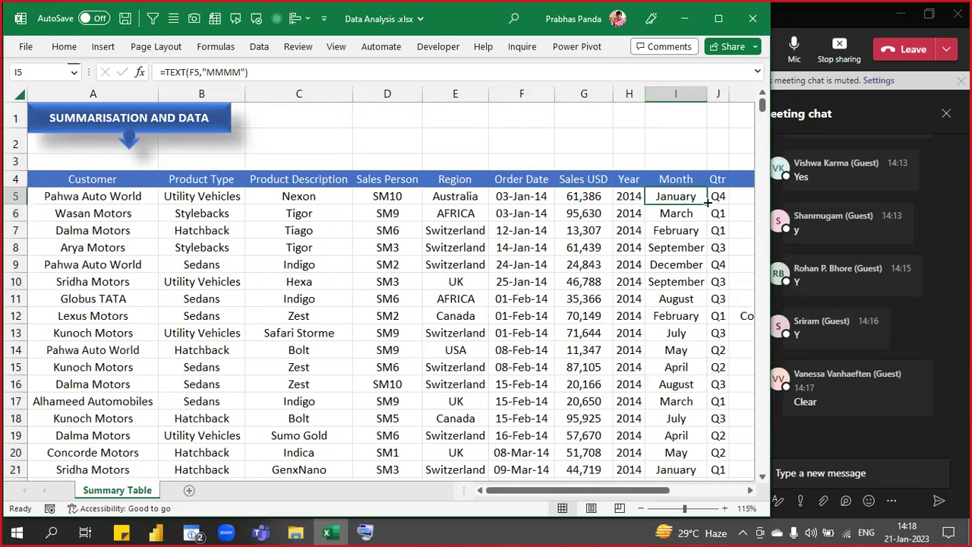
double_click(706, 202)
double_click(704, 199)
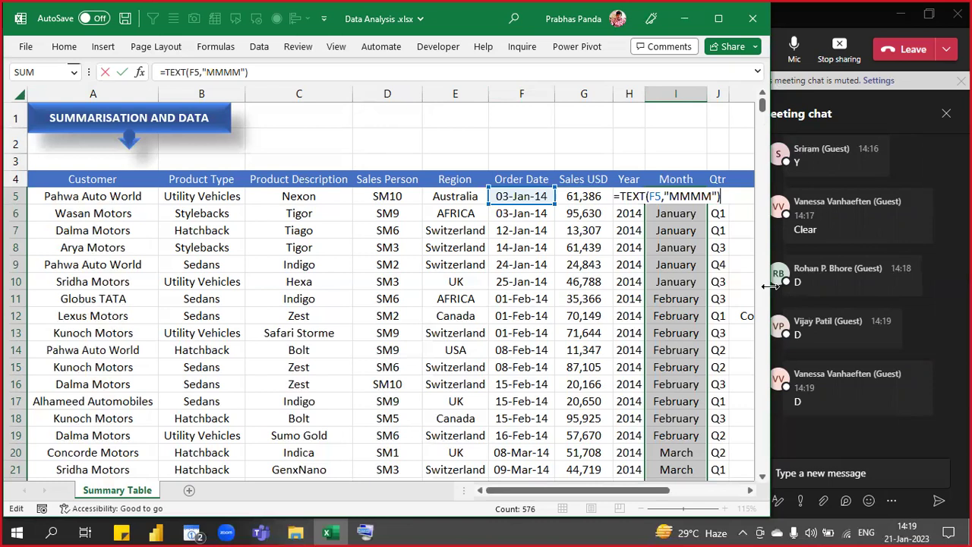
key("ctrl+Return")
key("Left")
key("Left")
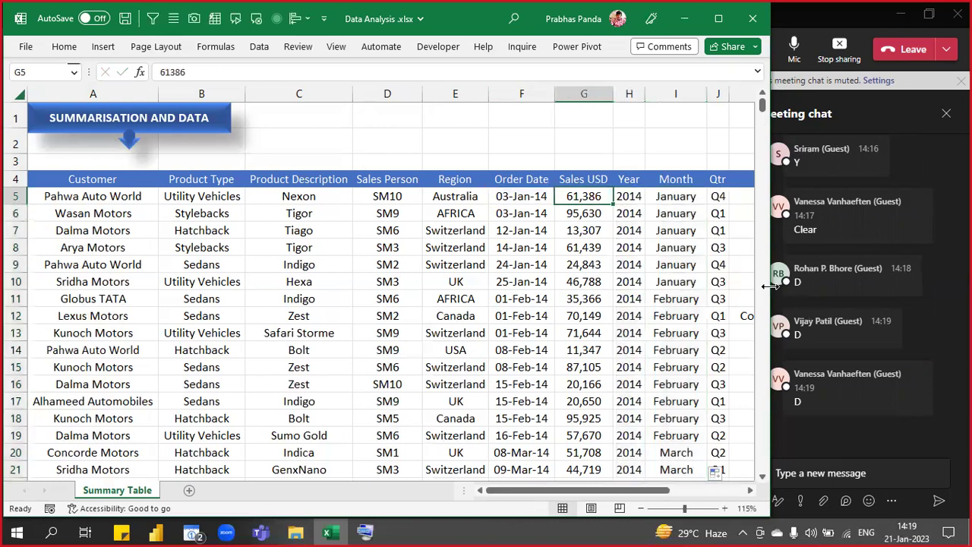
- Convert the sales data range A4:K580 into an Excel table with headers
left_click(218, 293)
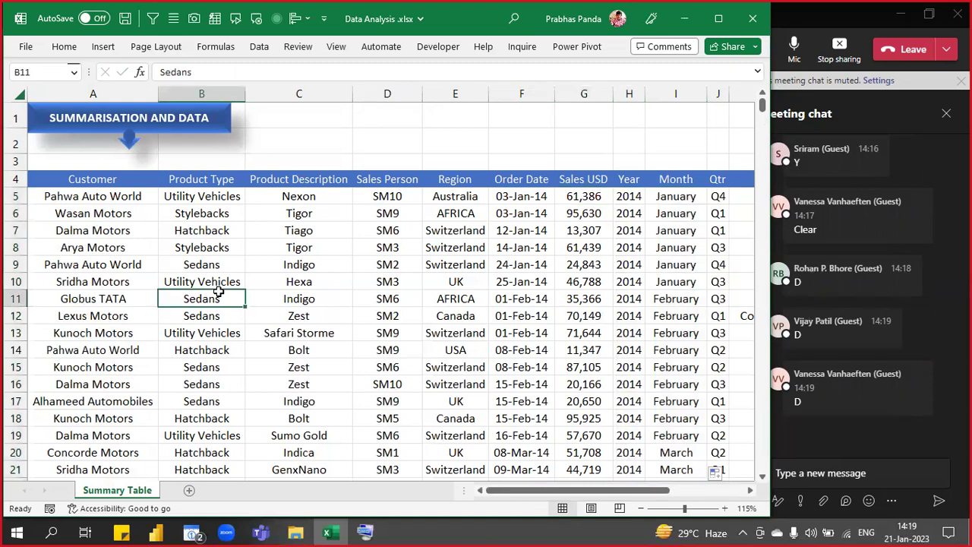
key("ctrl+a")
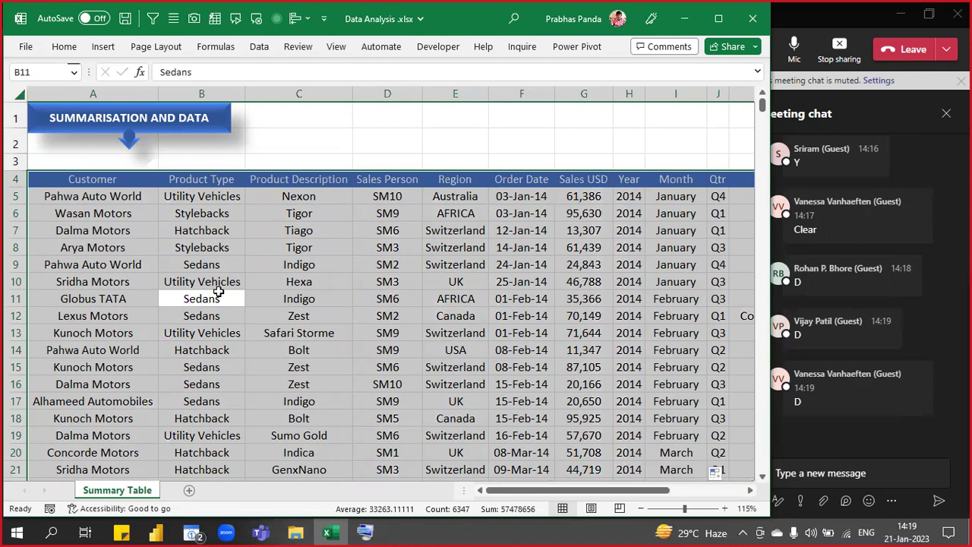
key("ctrl+t")
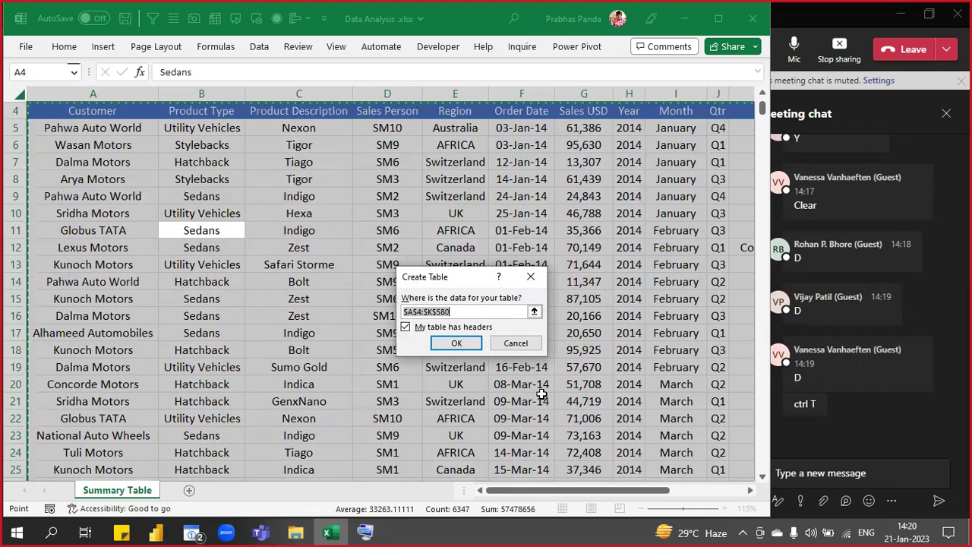
left_click(453, 342)
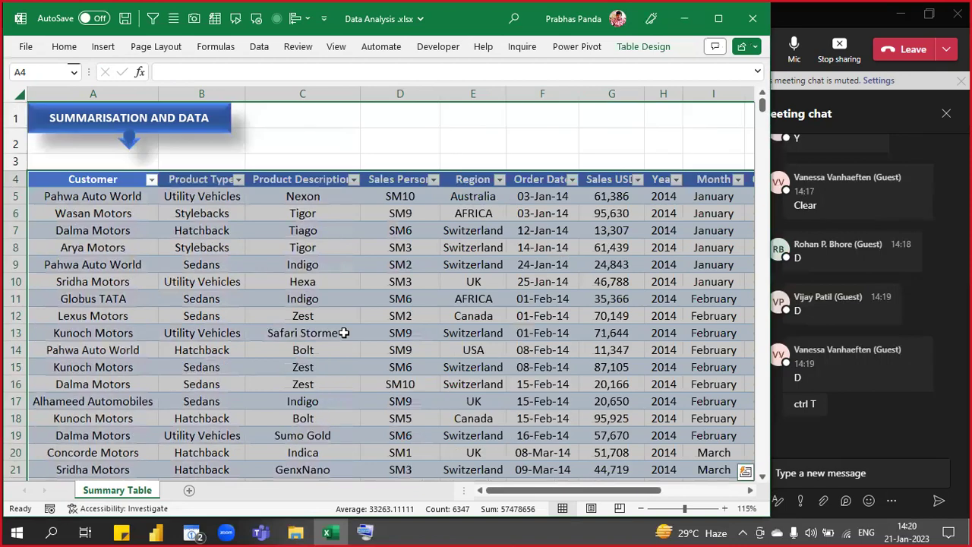
scroll(343, 333, "up", 1)
left_click(349, 315)
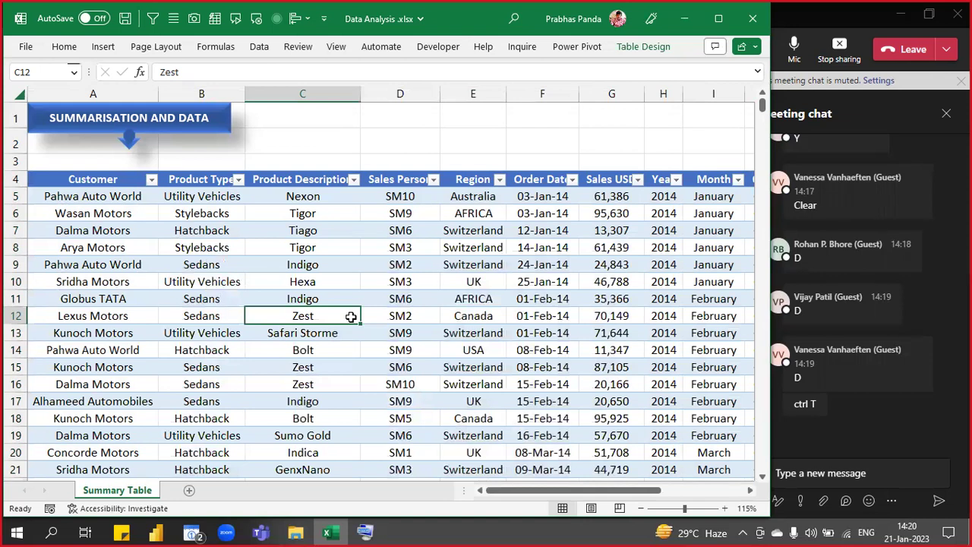
- Insert a PivotTable based on Table1 in a new worksheet, pointing out the PivotTable command and the source and placement options
left_click(191, 214)
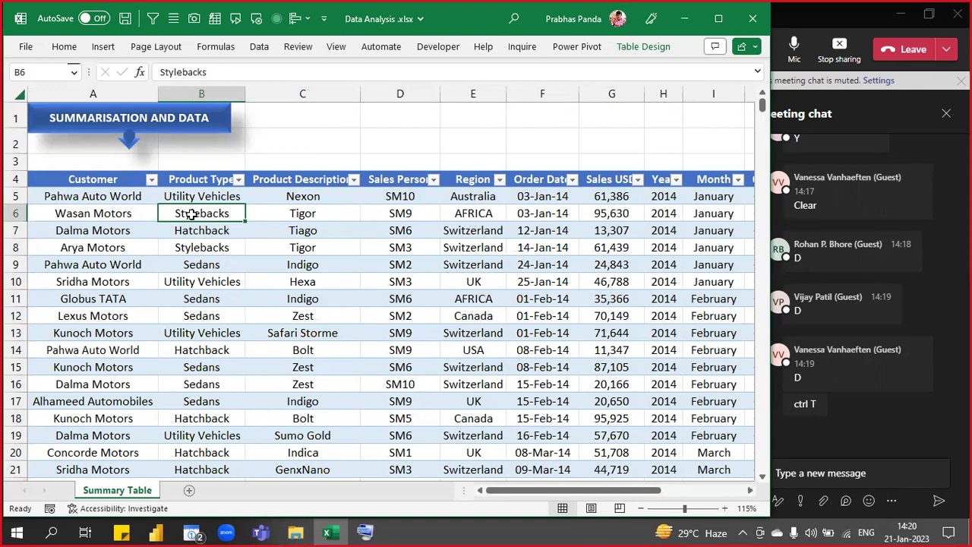
left_click(104, 47)
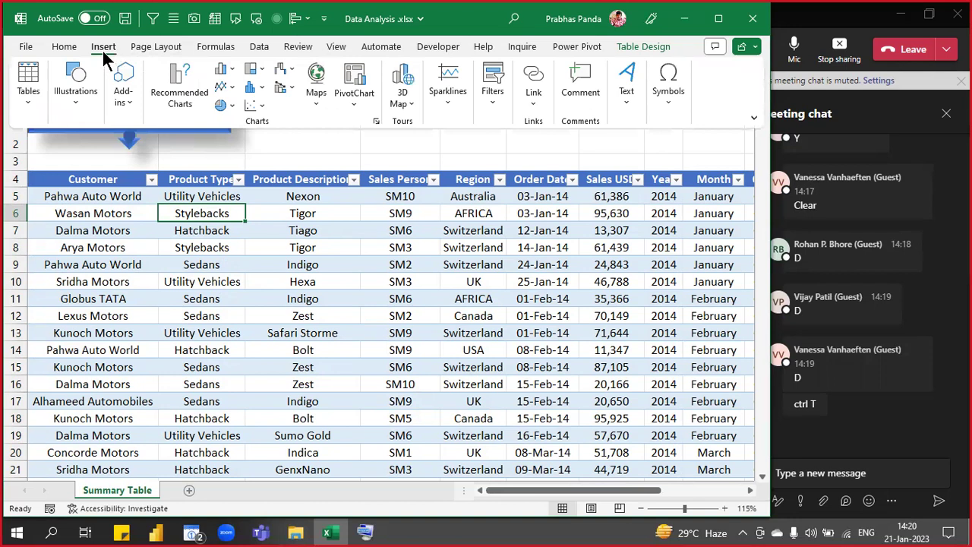
left_click(28, 106)
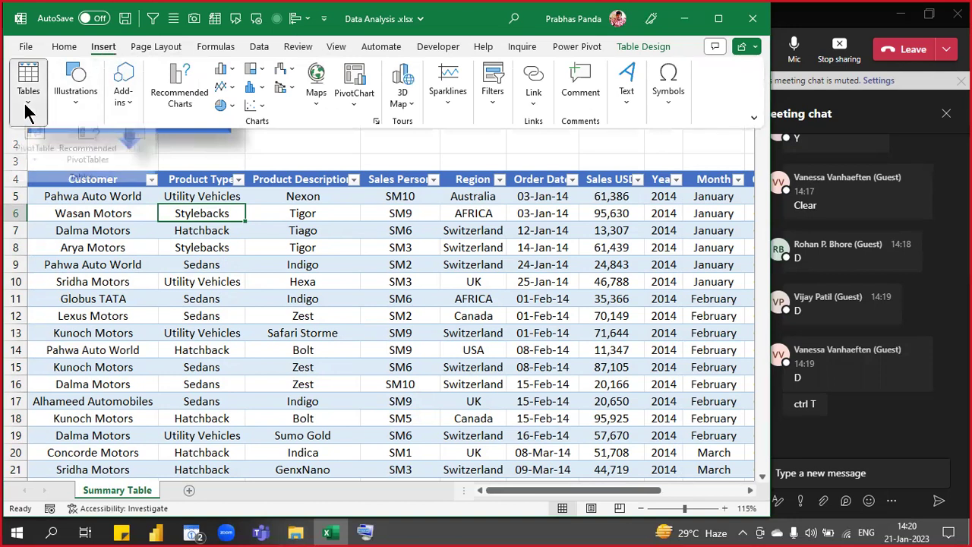
key("ctrl")
key("ctrl")
key("ctrl")
key("ctrl")
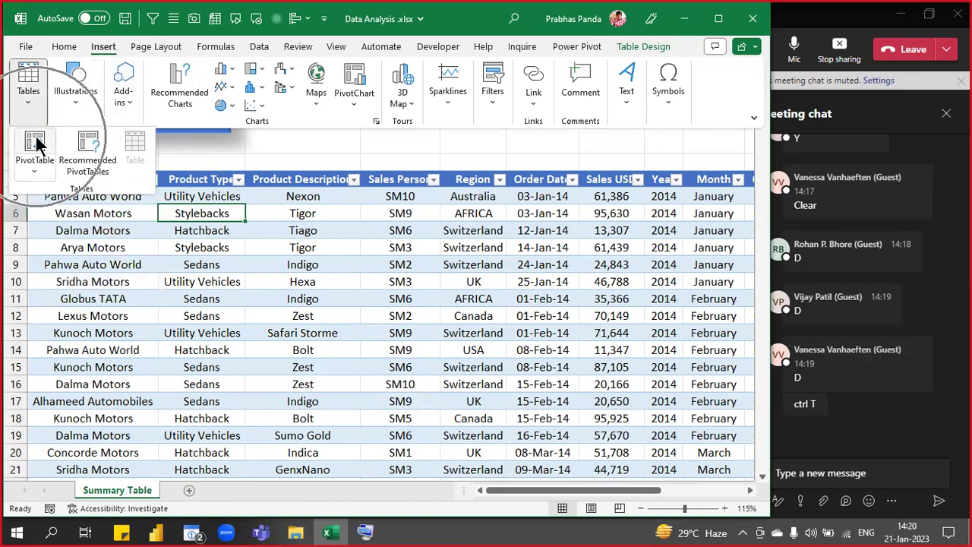
key("ctrl")
key("ctrl")
key("ctrl")
key("ctrl")
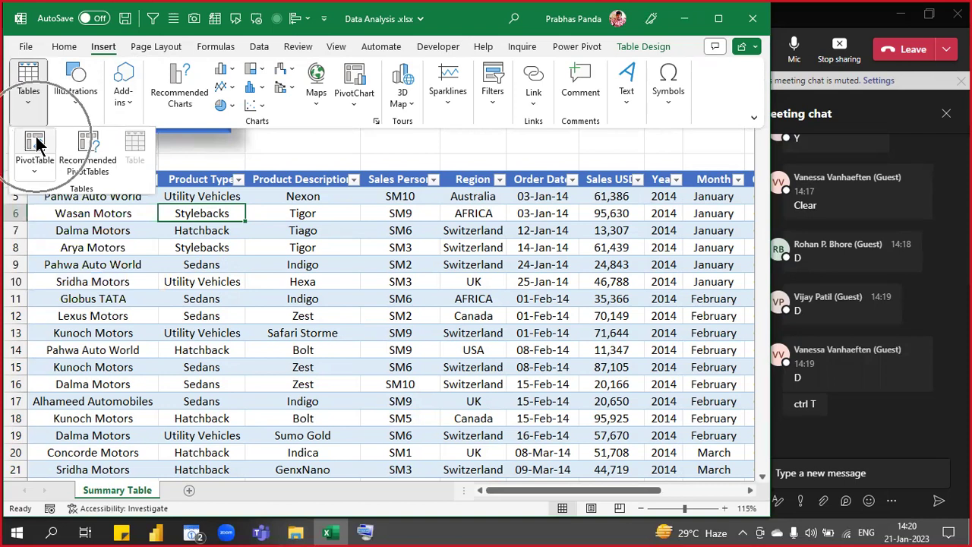
key("ctrl")
key("ctrl")
key("ctrl")
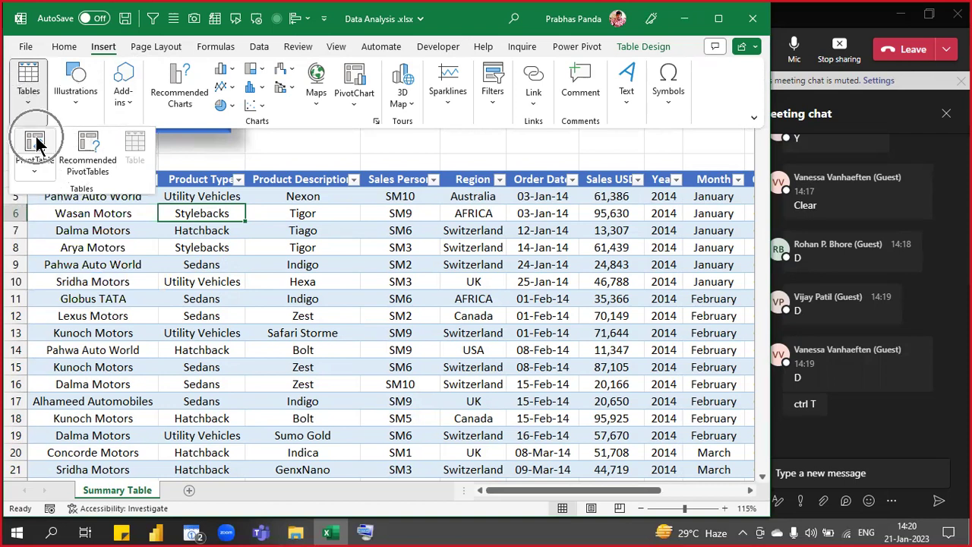
key("ctrl")
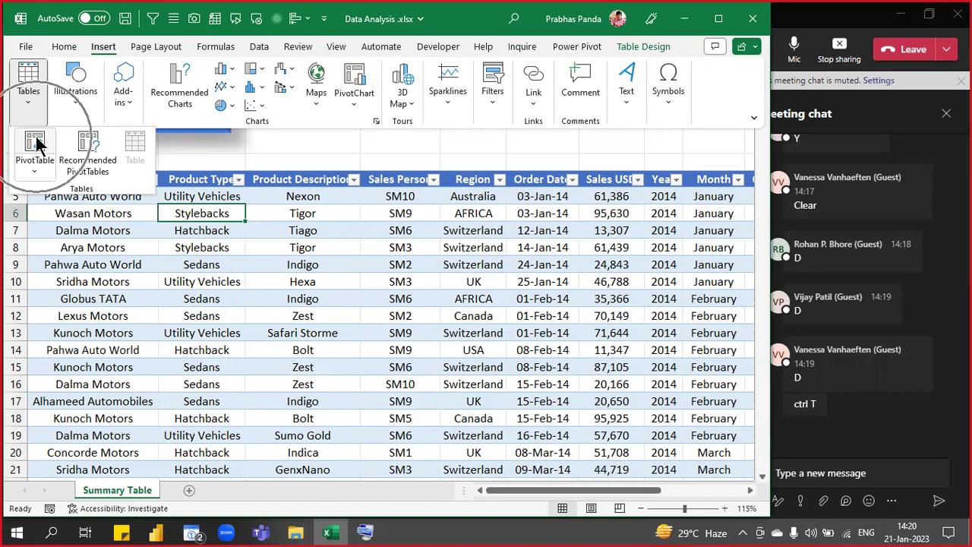
left_click(36, 143)
left_click_drag(486, 242, 472, 164)
key("ctrl")
key("ctrl")
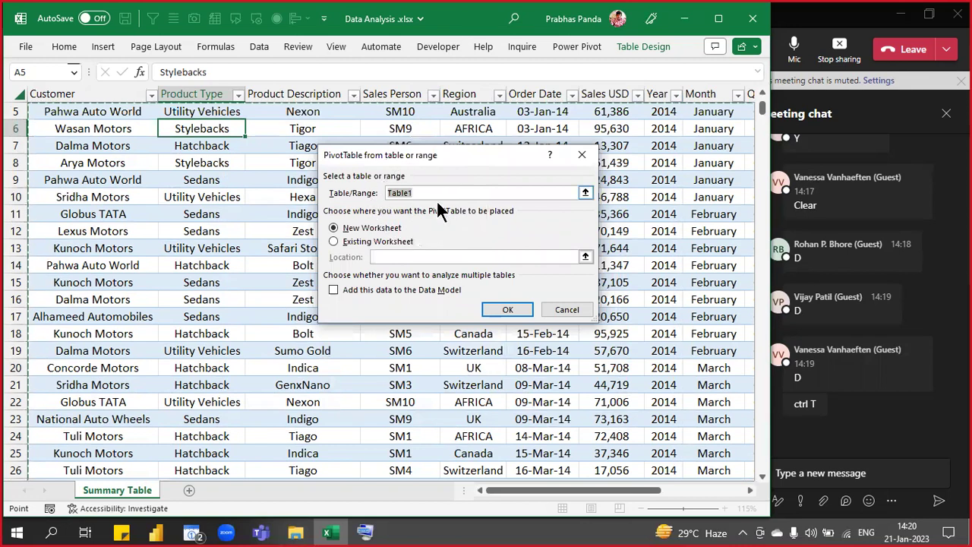
key("ctrl")
key("ctrl")
key("ctrl")
key("ctrl")
key("ctrl")
key("ctrl")
left_click(503, 311)
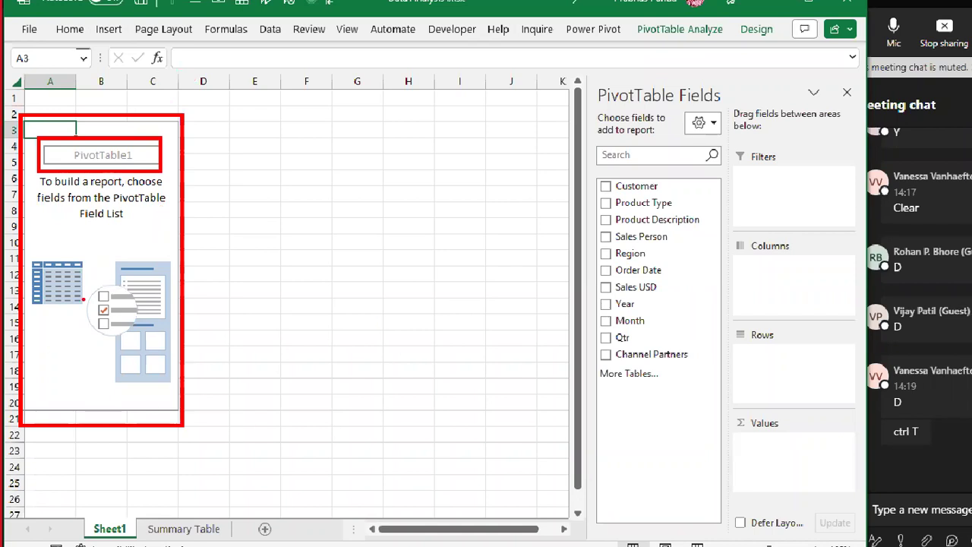
- Outline the PivotTable field list and the Filters, Columns, Rows and Values areas with red annotation boxes
mouse_move(585, 167)
left_mouse_down()
mouse_move(706, 199)
mouse_move(729, 386)
mouse_move(727, 508)
mouse_move(721, 500)
left_mouse_up()
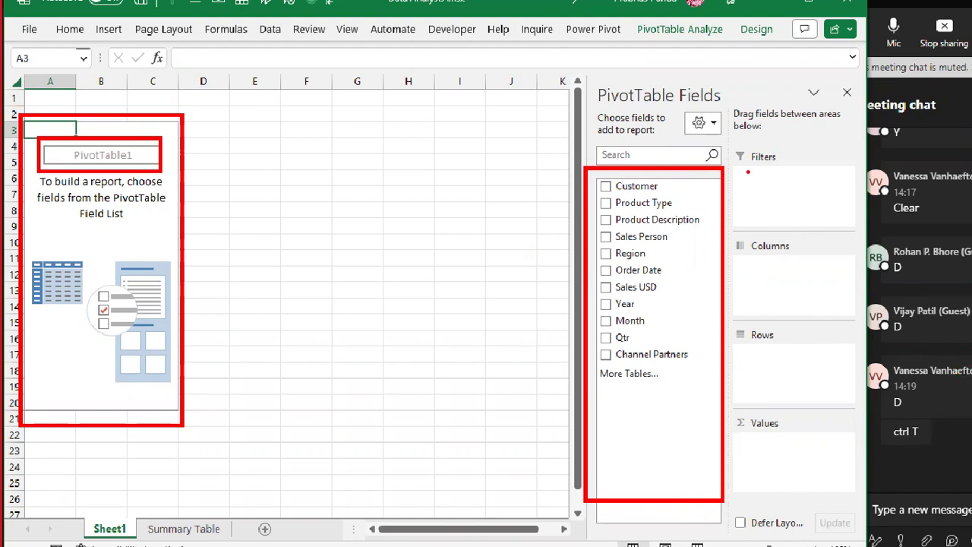
left_click_drag(732, 141, 810, 208)
left_click_drag(730, 238, 837, 263)
left_click_drag(727, 319, 809, 378)
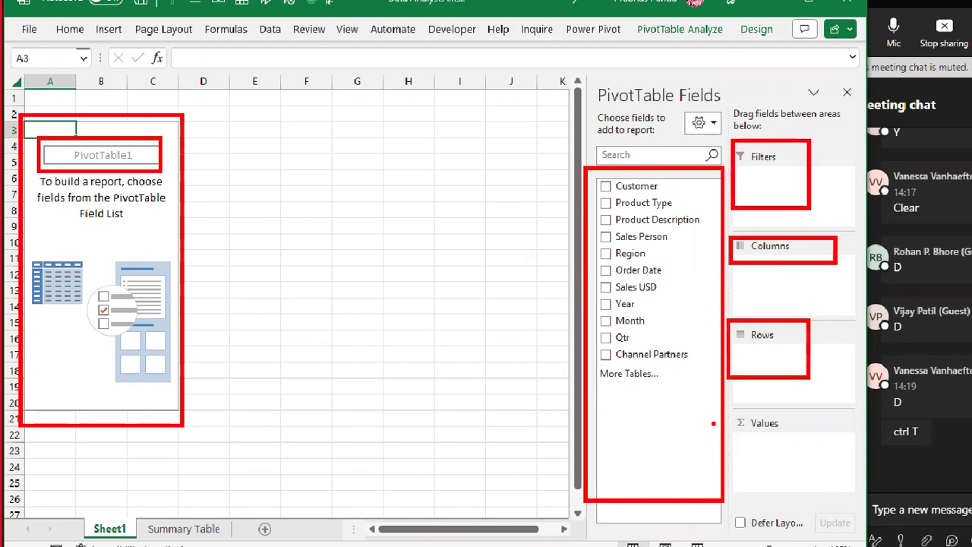
left_click_drag(726, 412, 808, 451)
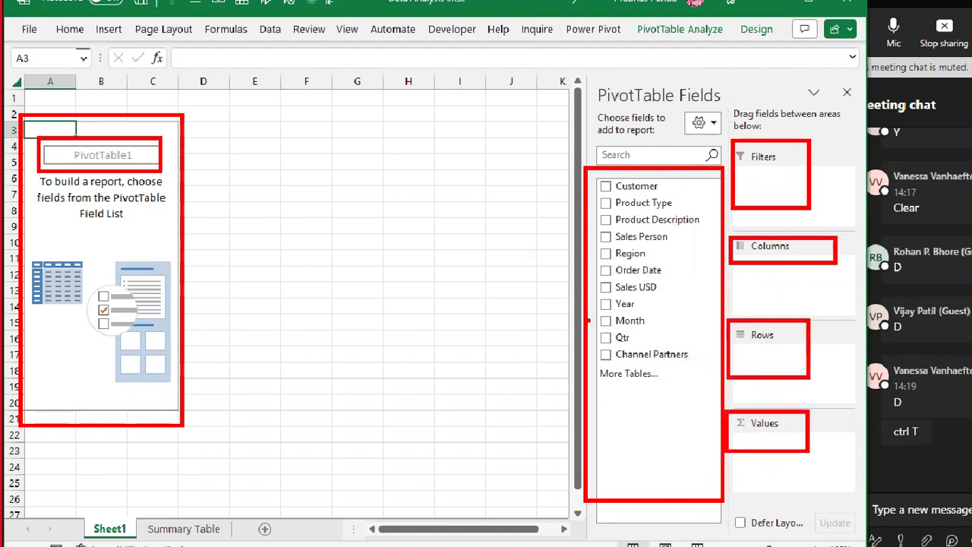
- Draw annotation lines from the field list to the Filters, Columns, Rows and Values areas, and leave the annotation mode
left_click_drag(630, 267, 772, 183)
left_click_drag(644, 313, 786, 287)
left_click_drag(622, 331, 769, 371)
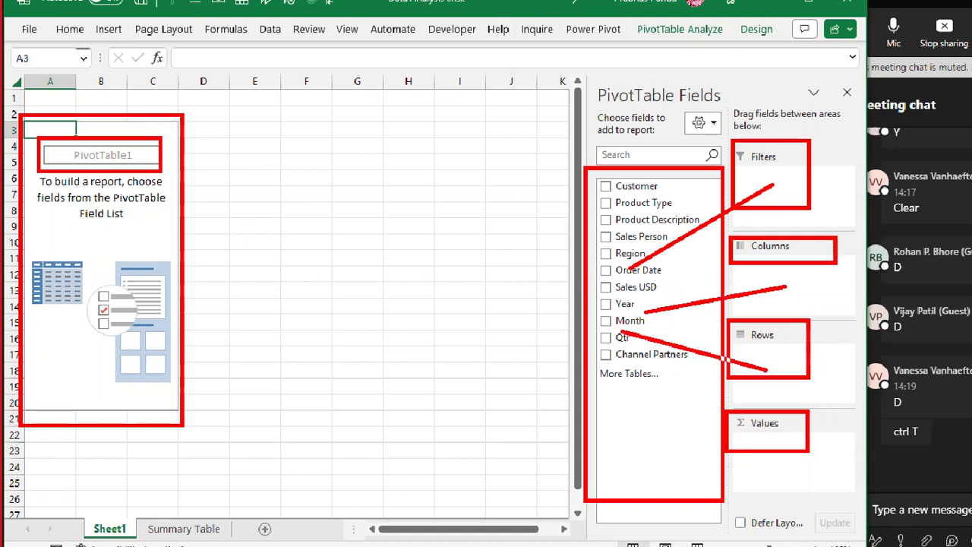
left_click_drag(644, 201, 769, 449)
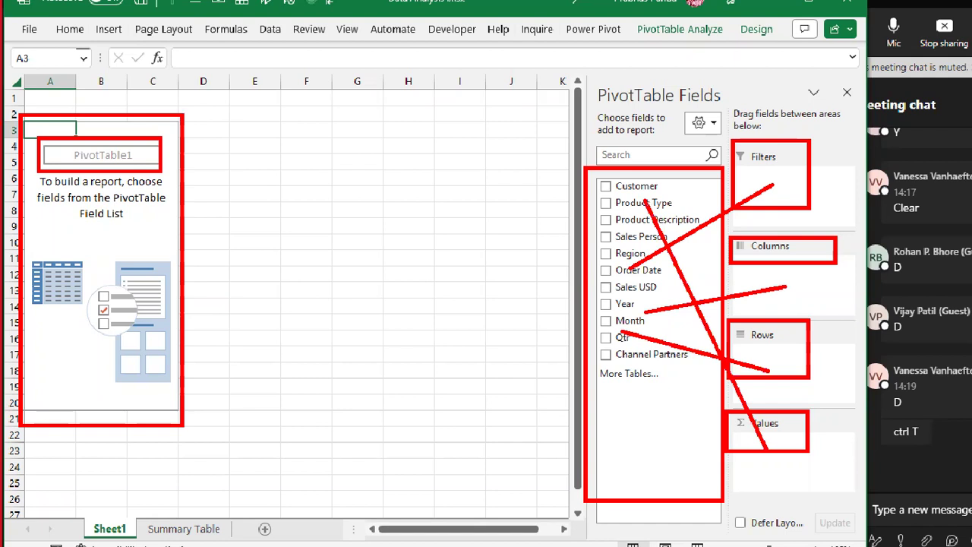
key("Escape")
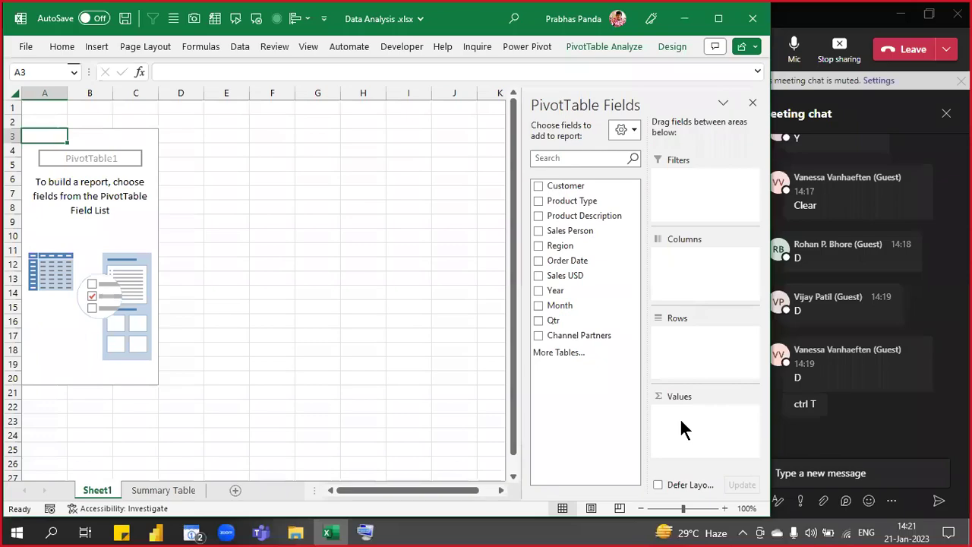
key("ctrl")
key("ctrl")
key("ctrl")
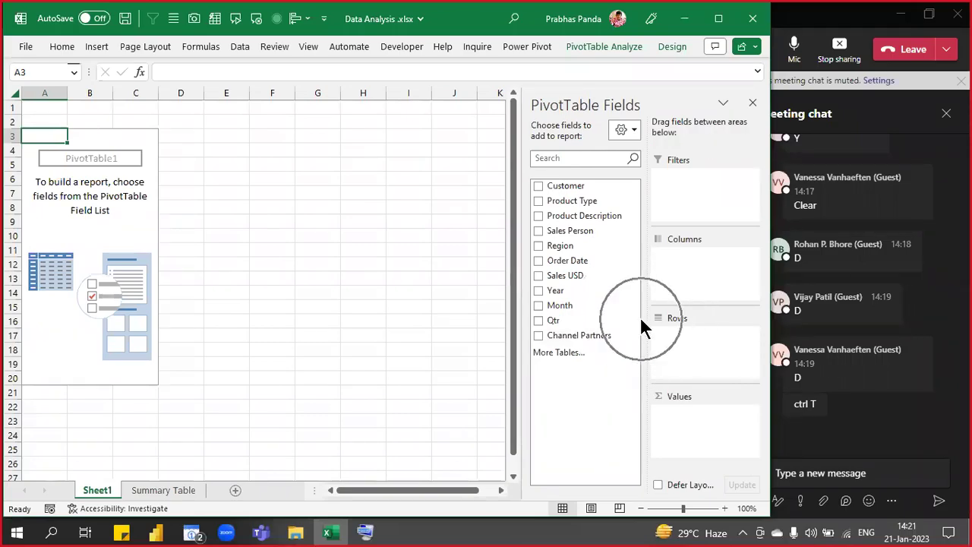
key("ctrl")
key("ctrl")
key("ctrl")
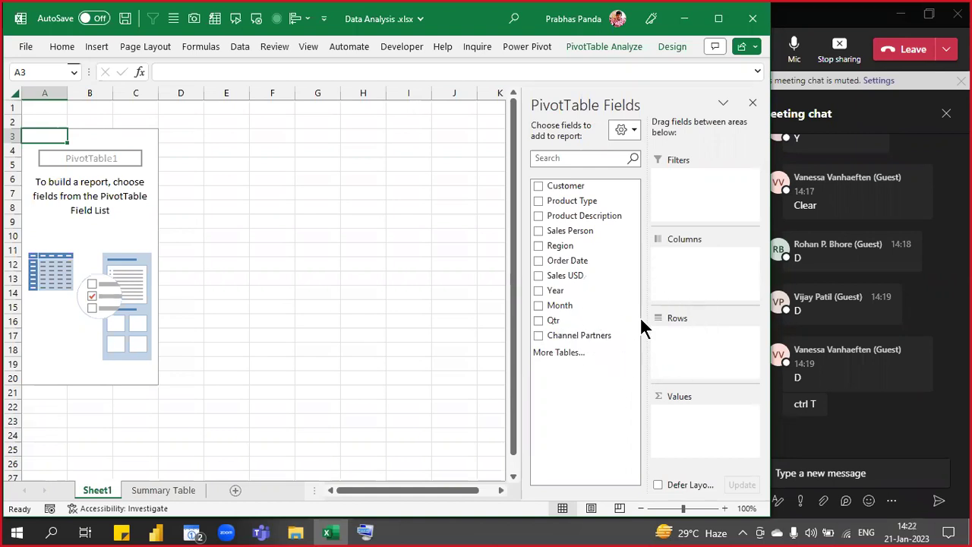
key("ctrl")
key("ctrl")
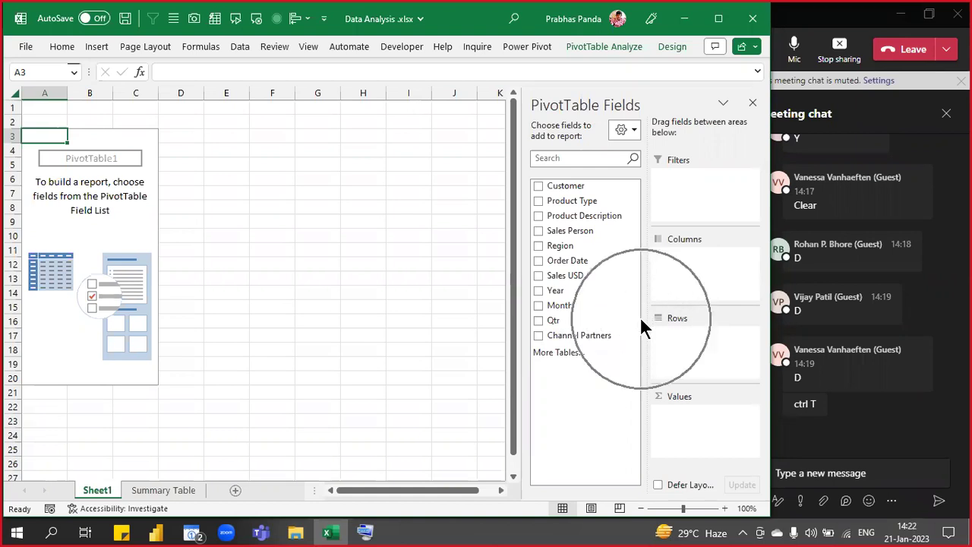
key("ctrl")
key("ctrl")
key("ctrl")
key("ctrl")
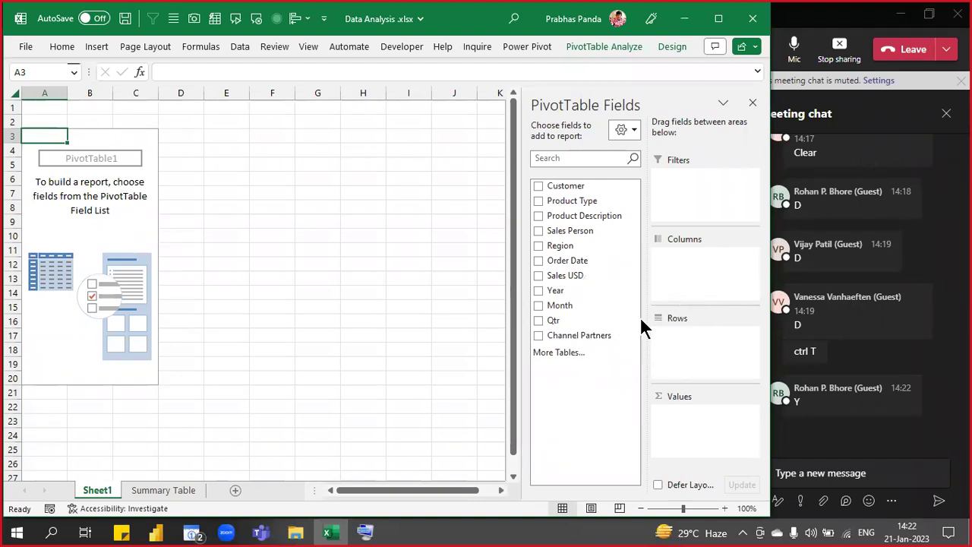
- Point out the field list's layout options and choose Fields Section and Areas Section Side-By-Side
key("ctrl")
key("ctrl")
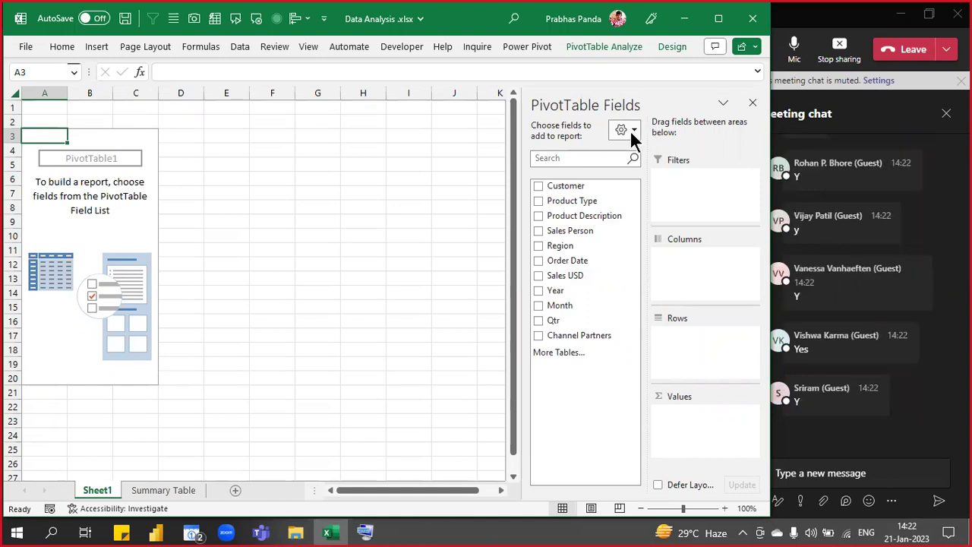
key("ctrl")
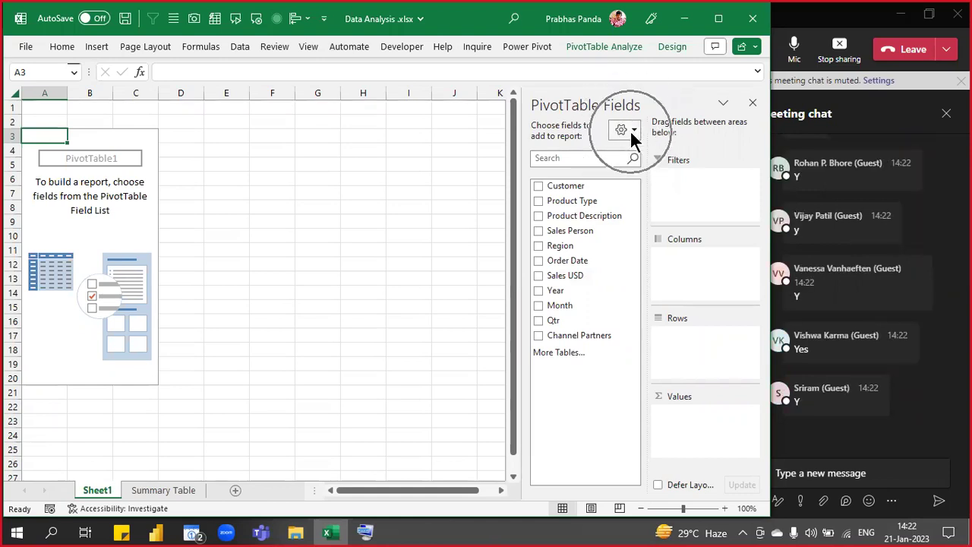
key("ctrl")
key("ctrl")
key("ctrl")
key("ctrl")
key("ctrl")
key("ctrl")
key("ctrl")
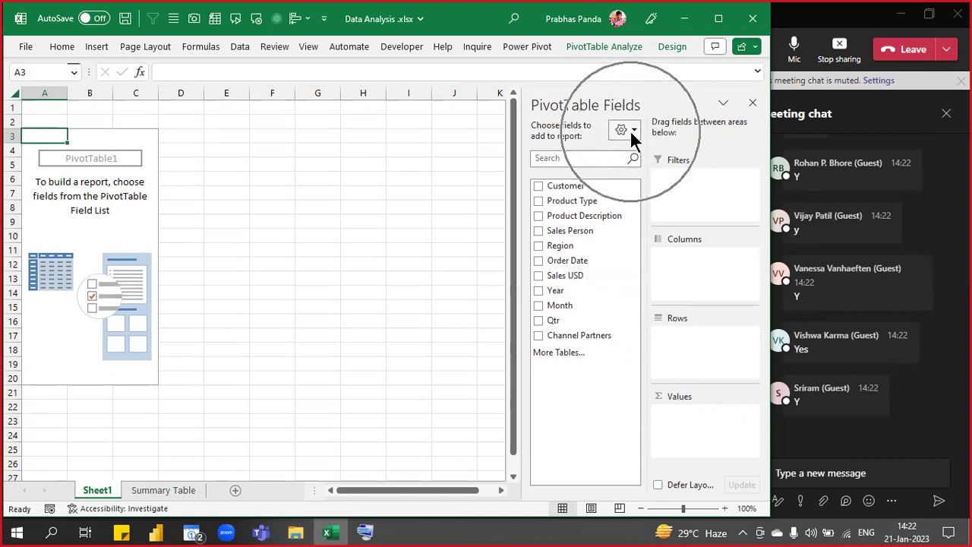
key("ctrl")
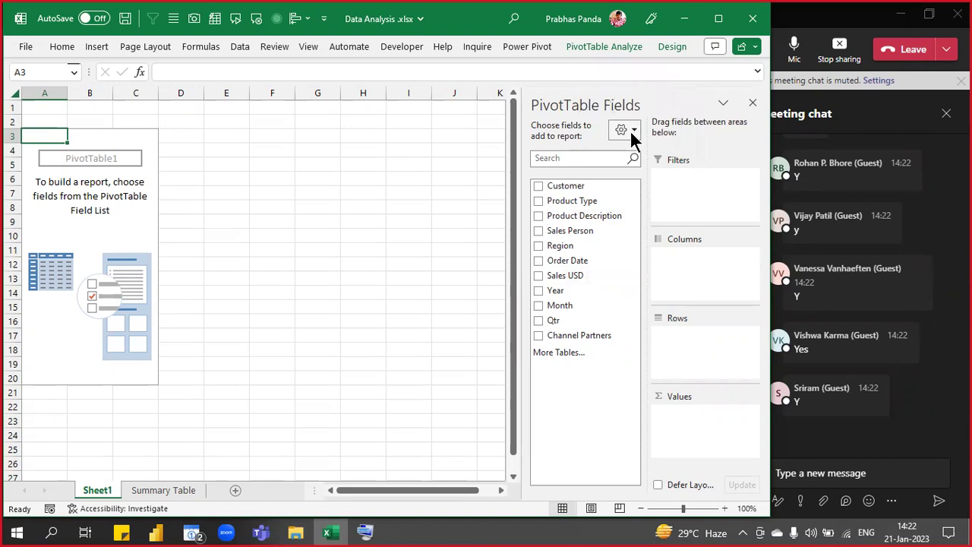
left_click(629, 130)
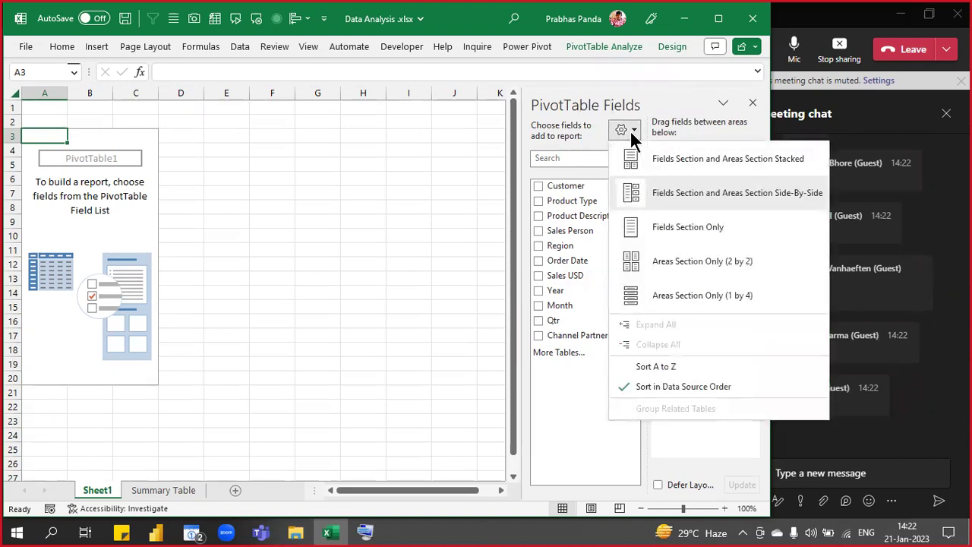
left_click(704, 193)
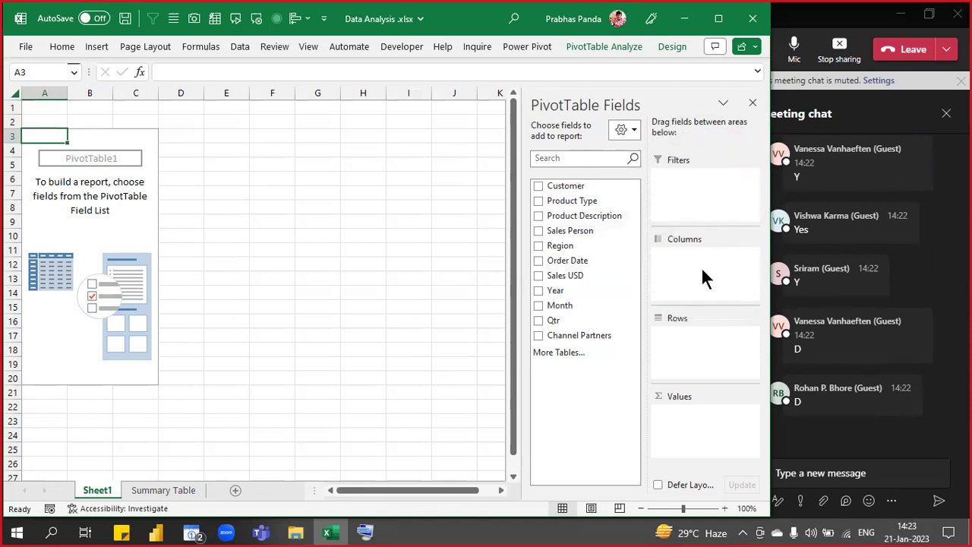
- Build the PivotTable with Sales USD in Values, Year in Columns and Product Description in Rows
left_click(700, 349)
key("ctrl")
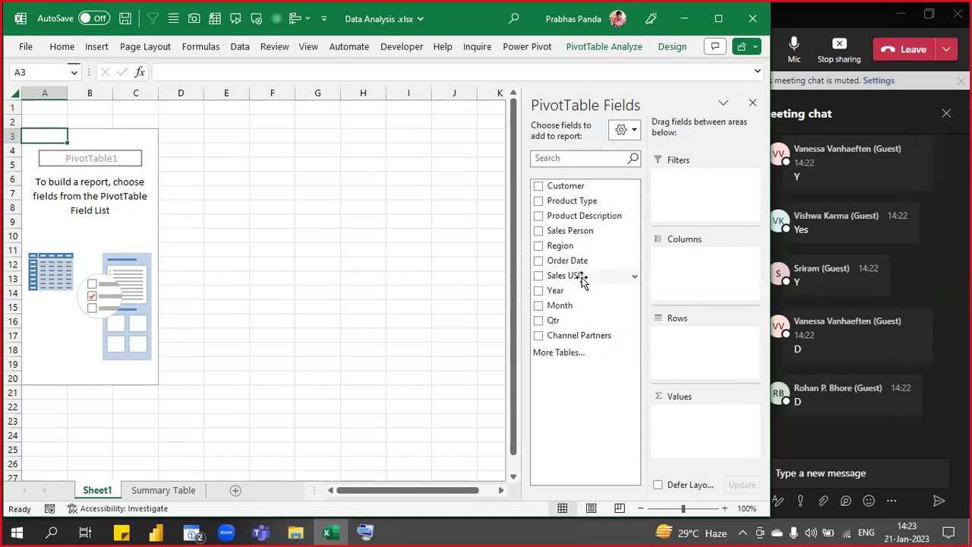
left_click_drag(583, 281, 714, 429)
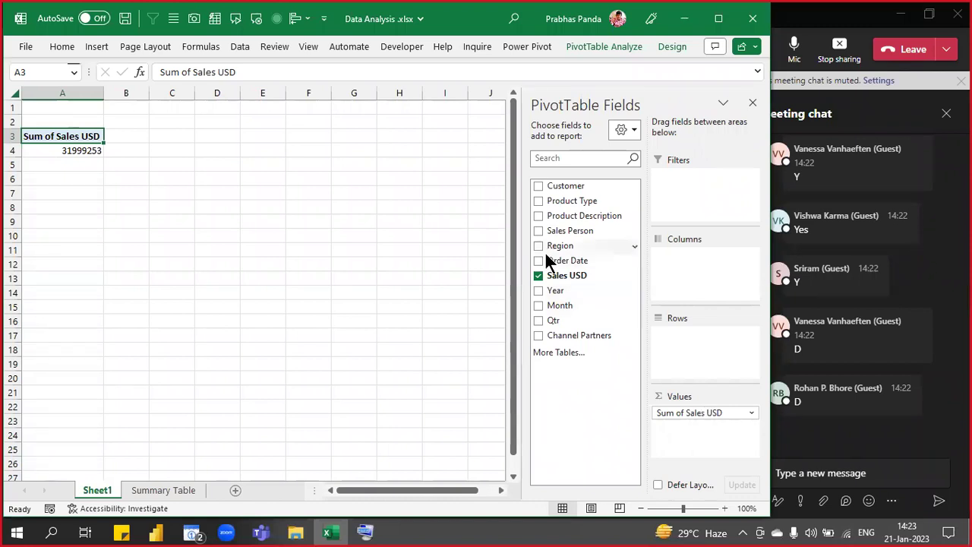
left_click_drag(555, 295, 715, 273)
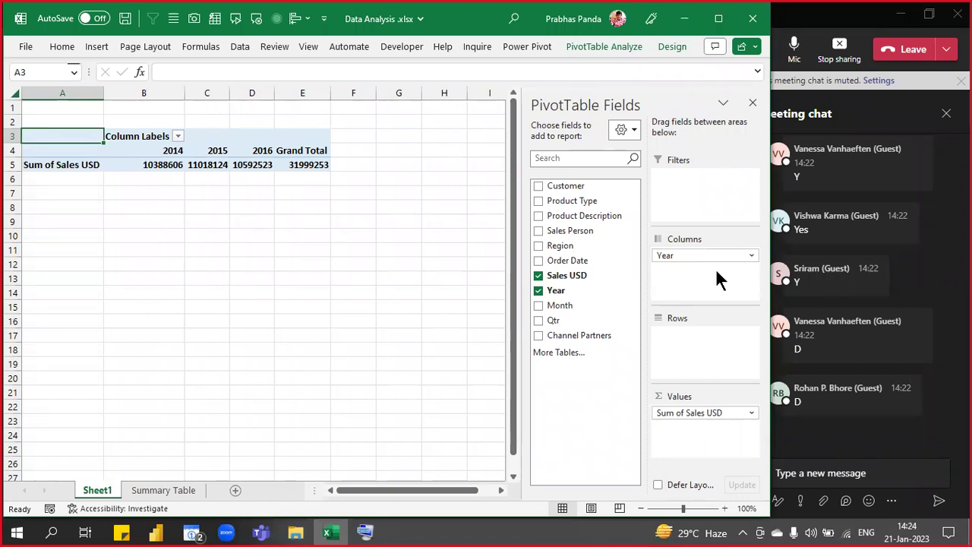
left_click_drag(584, 217, 713, 357)
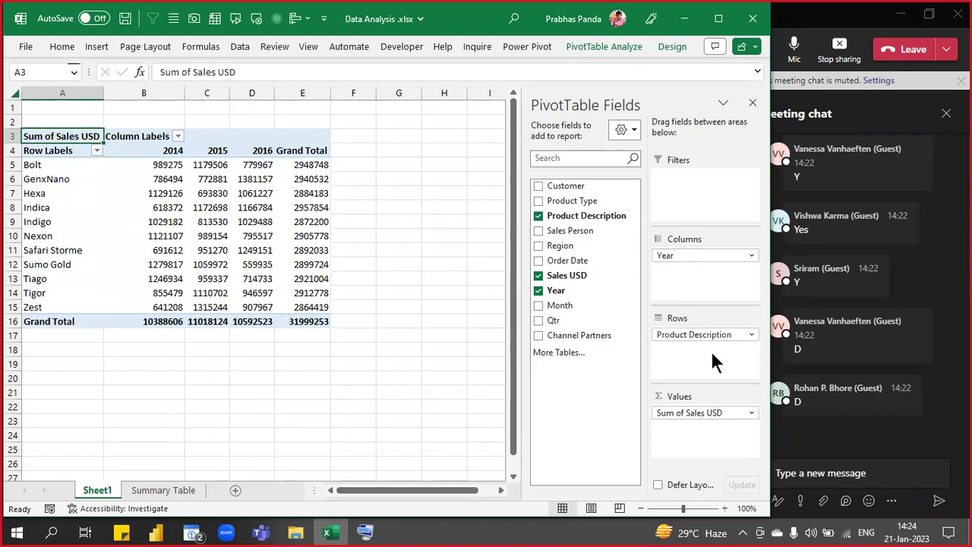
- Preview the PivotTable style gallery and apply the dark blue style from the first row of the Medium group
scroll(357, 216, "up", 2, "ctrl")
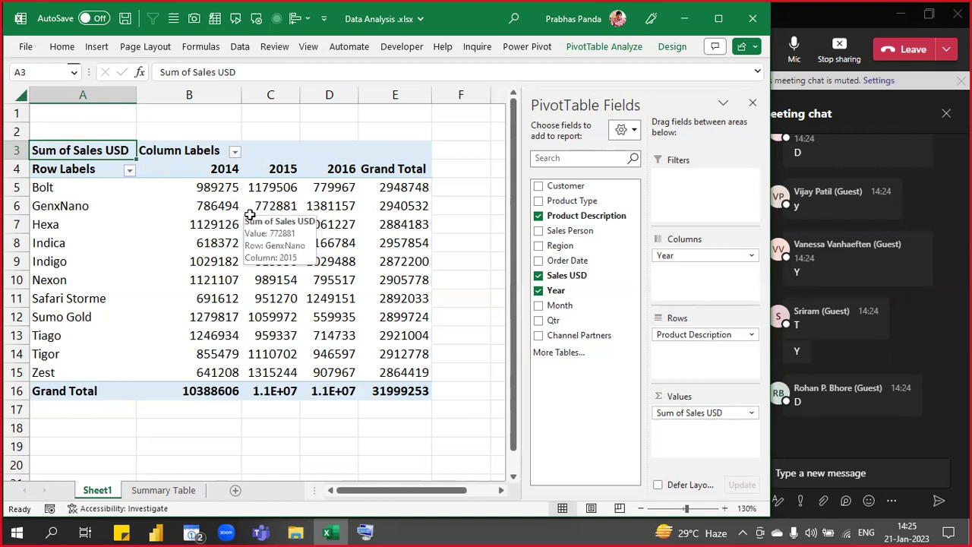
left_click(312, 190)
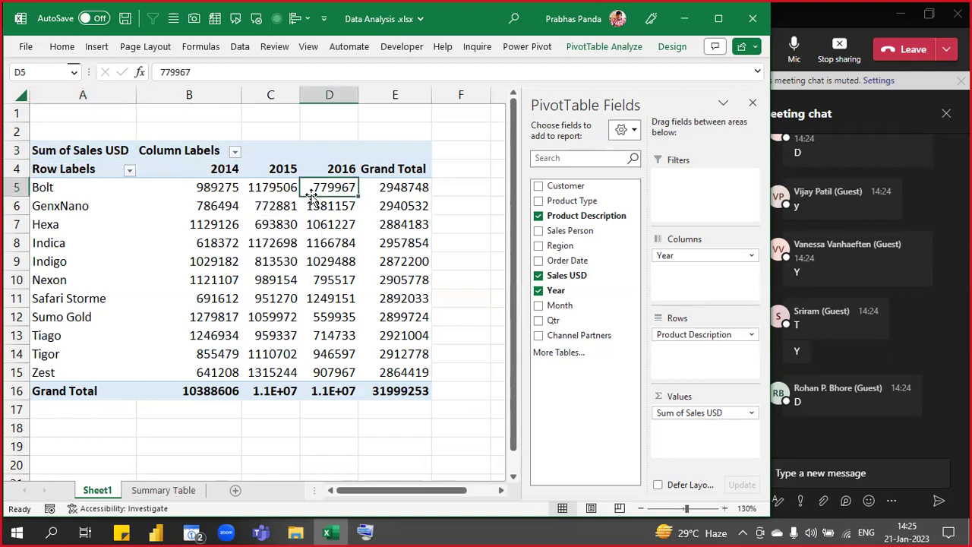
left_click(671, 47)
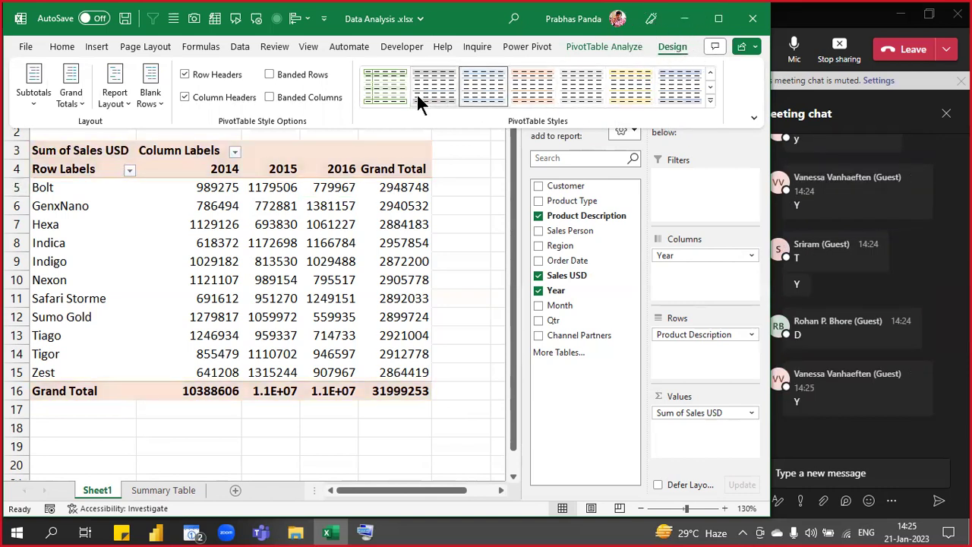
left_click(710, 100)
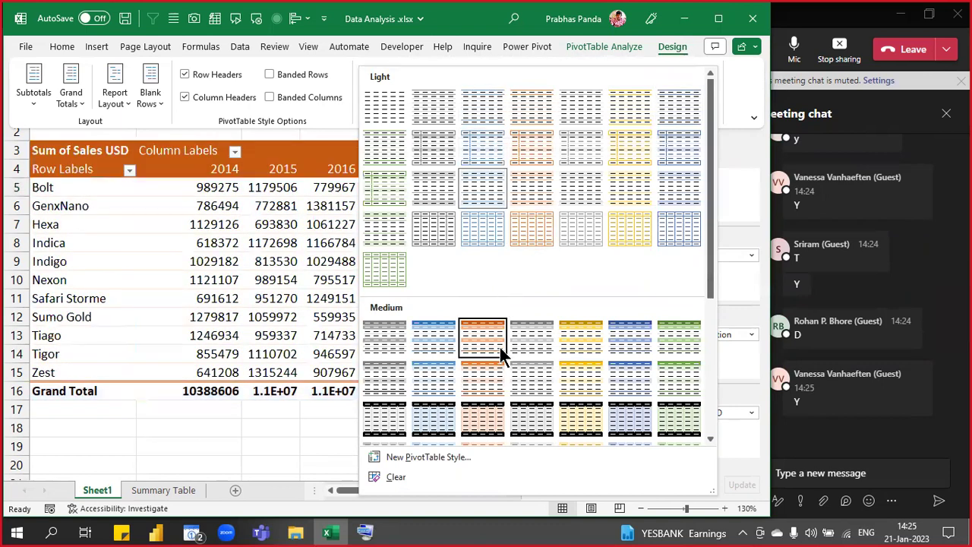
scroll(500, 347, "down", 3)
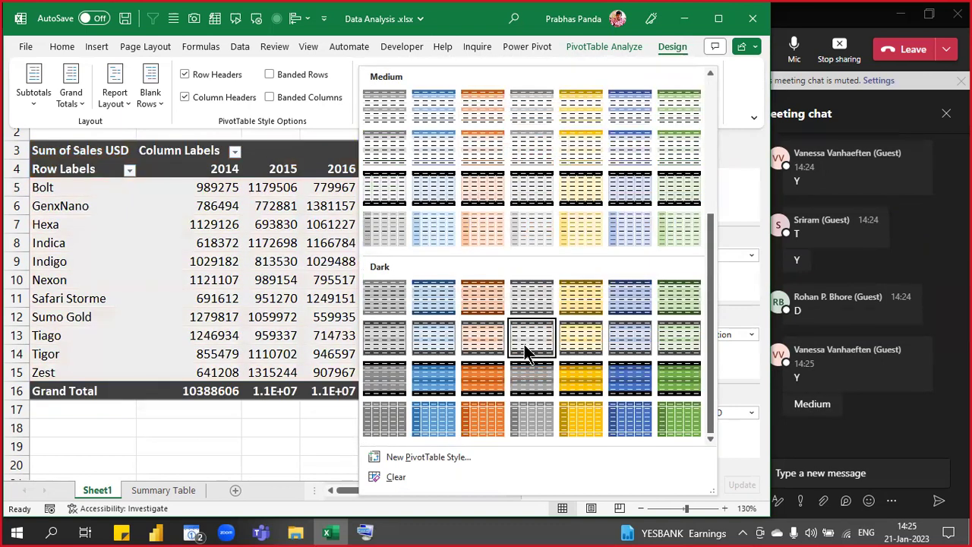
scroll(509, 349, "up", 3)
scroll(508, 351, "down", 3)
scroll(508, 345, "up", 3)
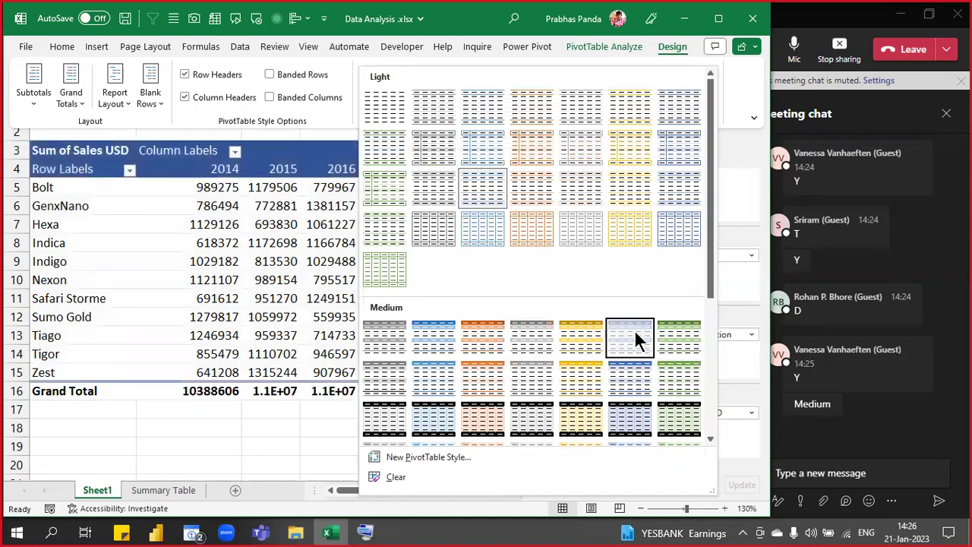
left_click(634, 328)
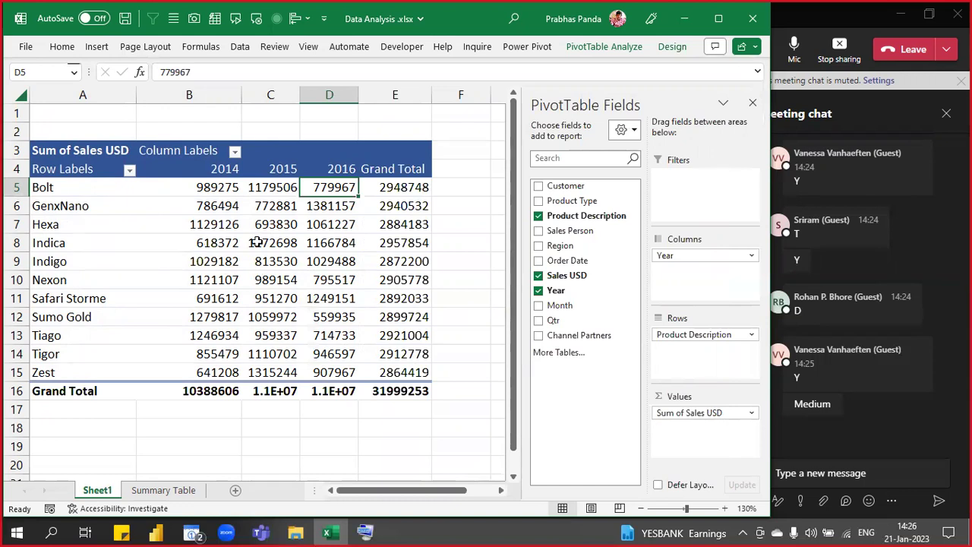
- Point out the generic Row Labels and Column Labels headings in the PivotTable
key("ctrl")
key("ctrl")
key("ctrl")
key("ctrl")
key("ctrl")
key("ctrl")
key("ctrl")
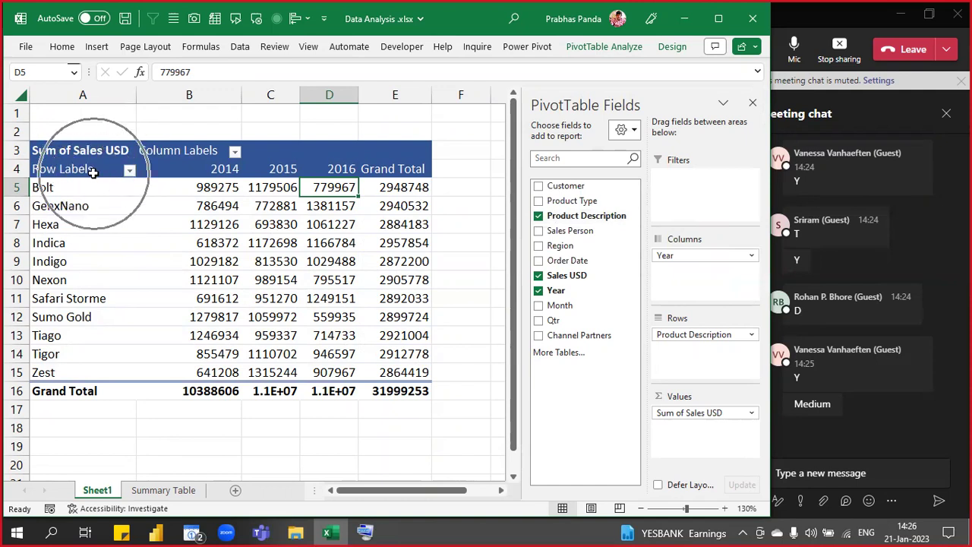
key("ctrl")
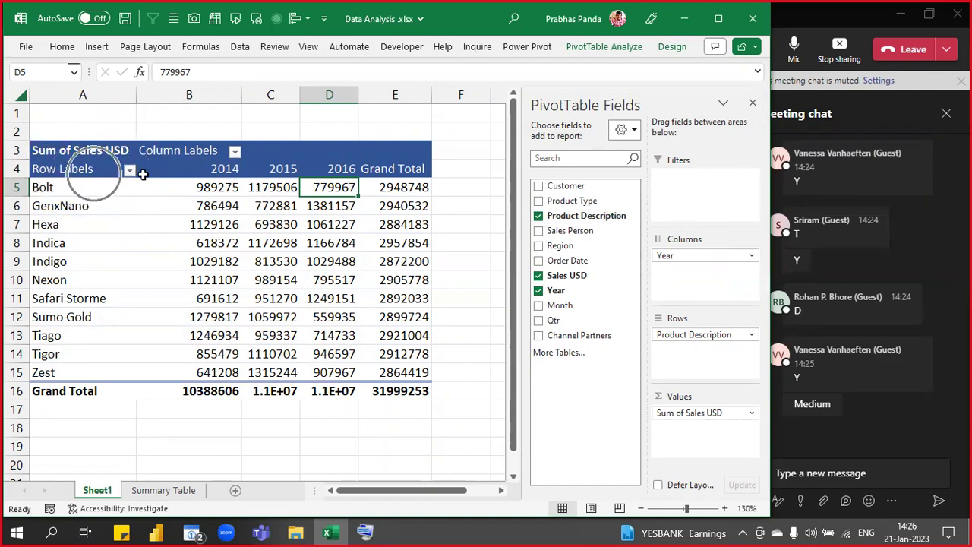
key("ctrl")
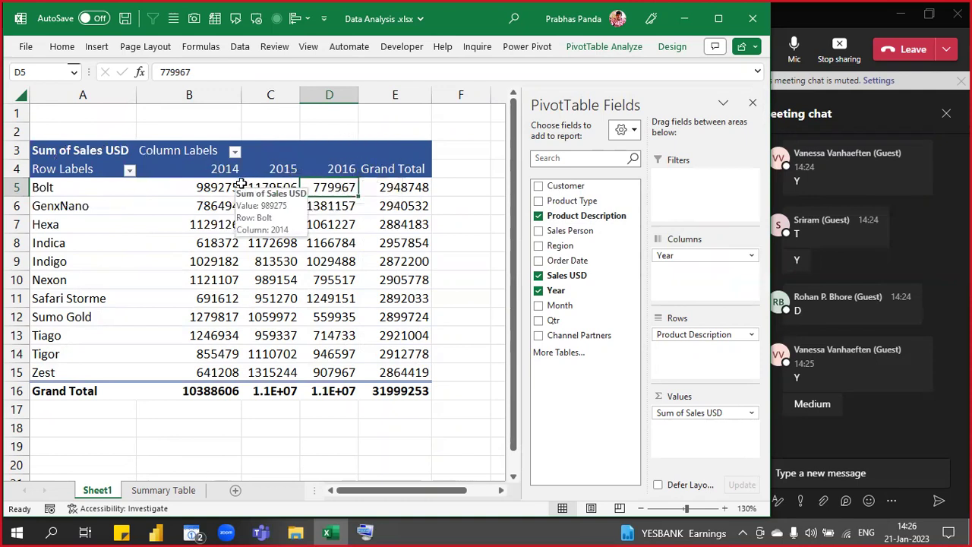
key("ctrl")
key("ctrl")
key("ctrl")
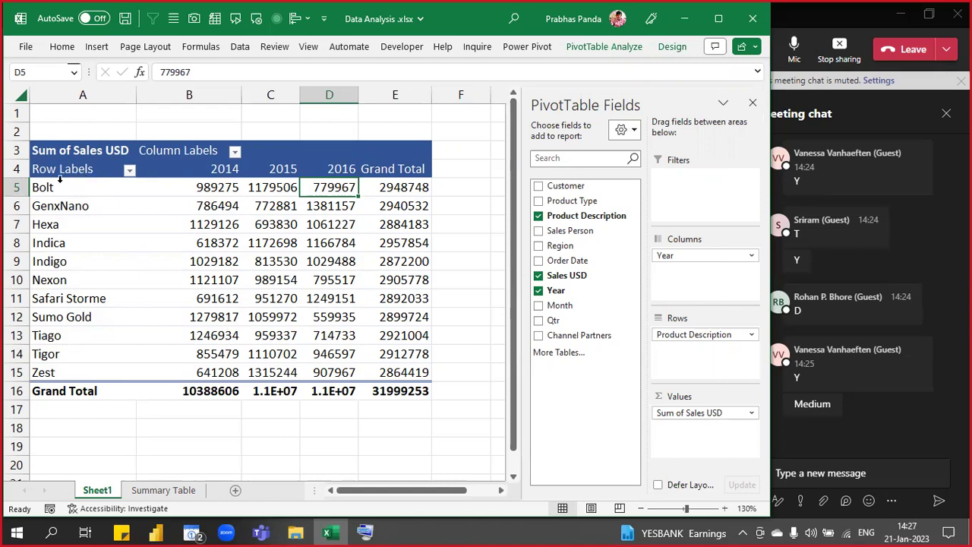
key("ctrl")
- Change the PivotTable's report layout to Tabular Form
left_click(263, 225)
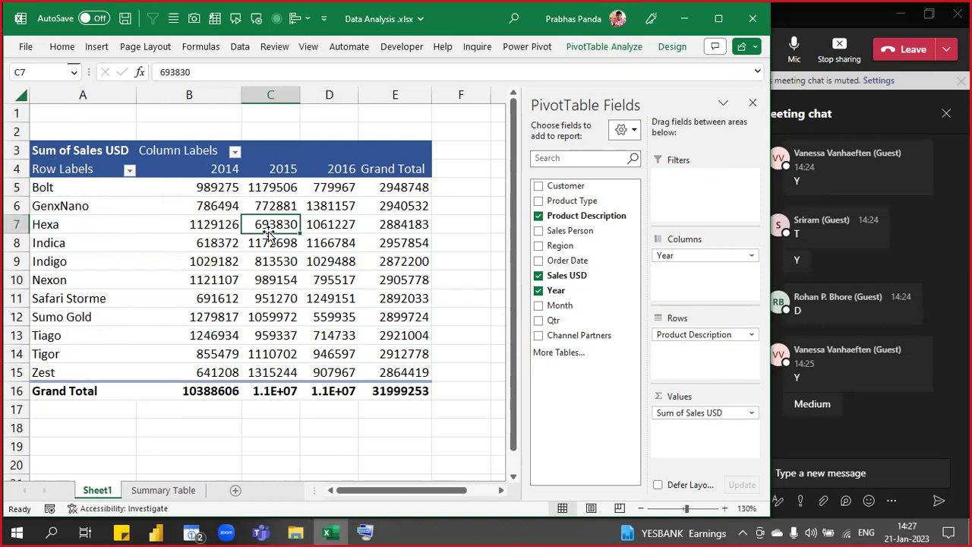
left_click(664, 46)
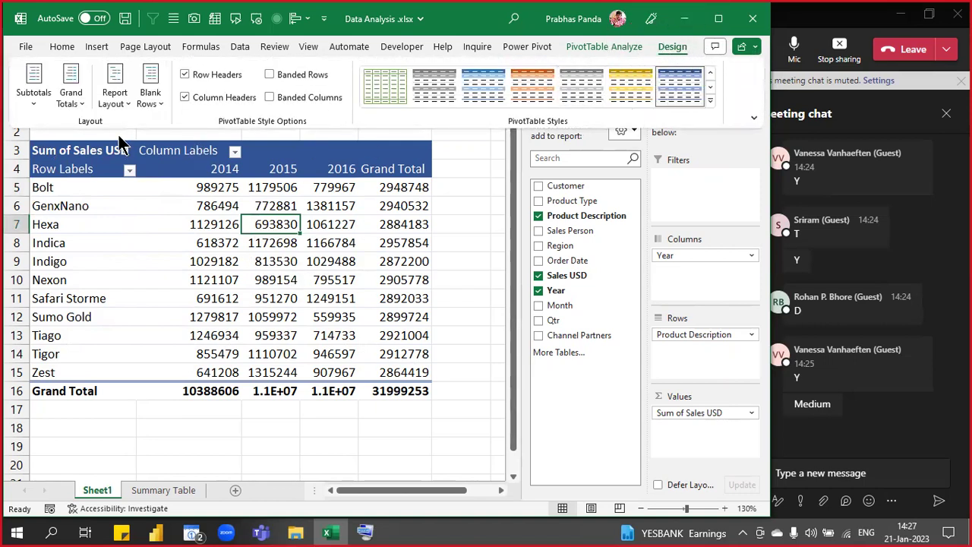
left_click(111, 94)
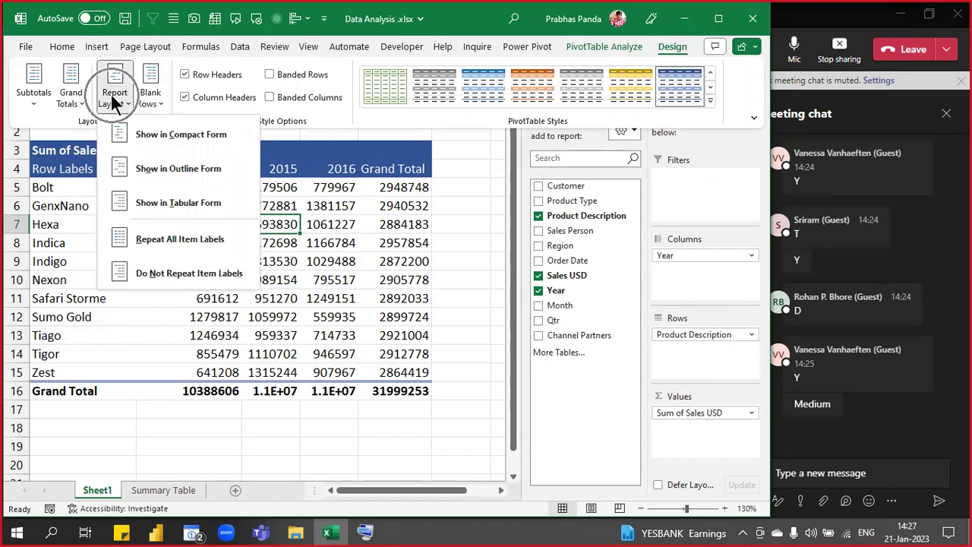
left_click(184, 202)
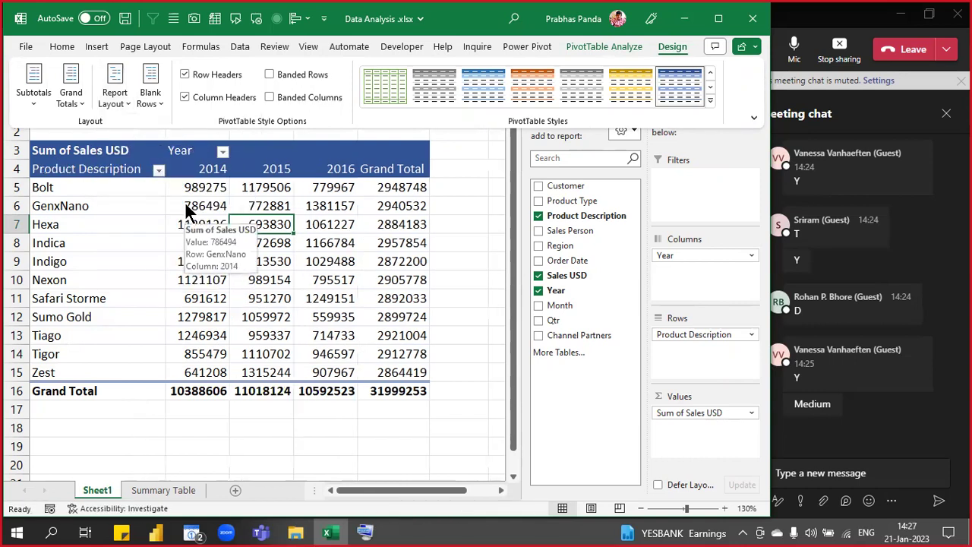
- Centre-align the year headings, sales values and grand totals in B4:E16
left_click(203, 169)
key("ctrl+shift+Right")
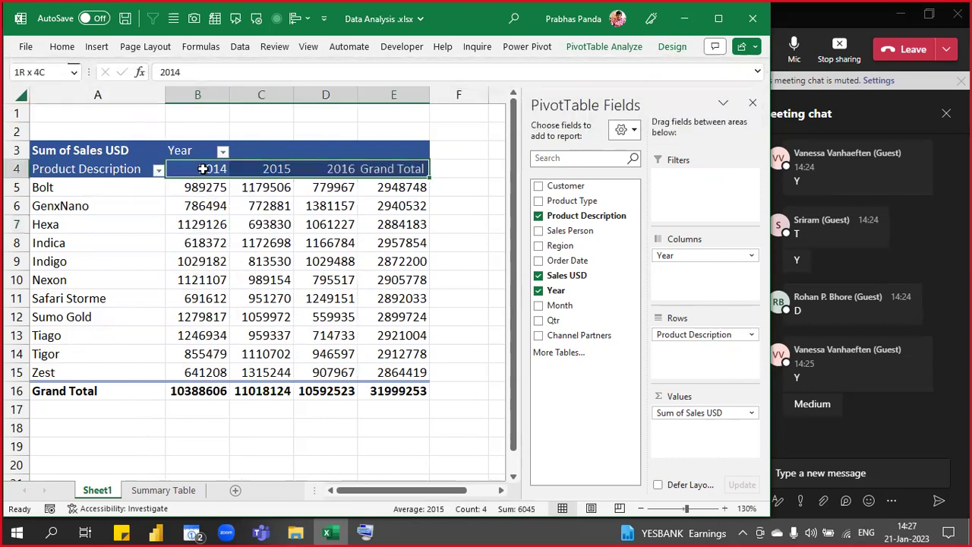
key("ctrl+shift+Down")
key("alt+h")
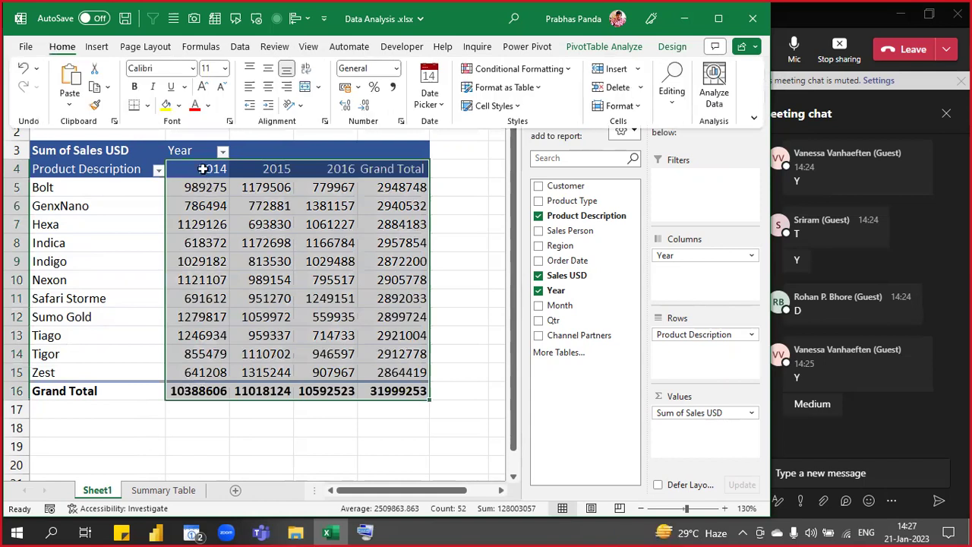
key("a")
key("c")
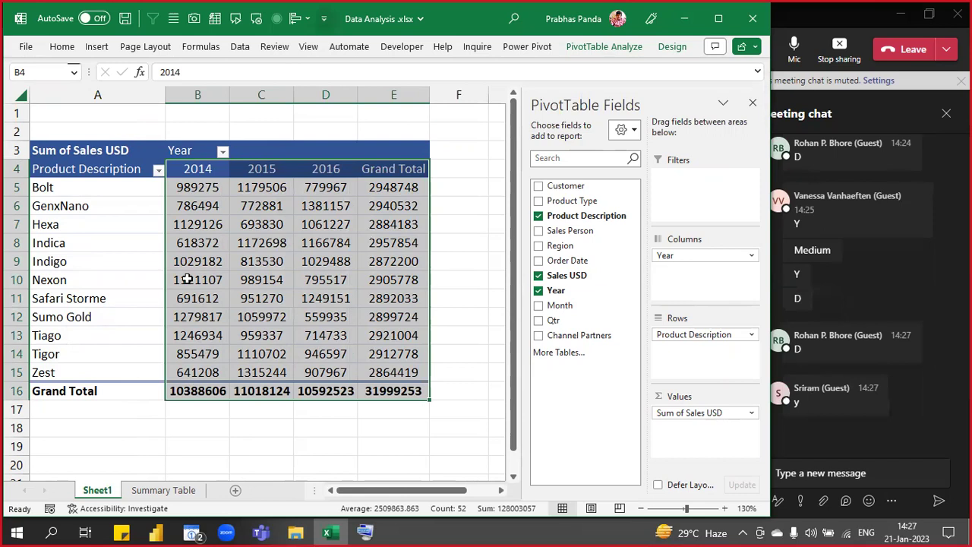
- Revisit the report layout options and reselect Tabular Form for the PivotTable
left_click(671, 46)
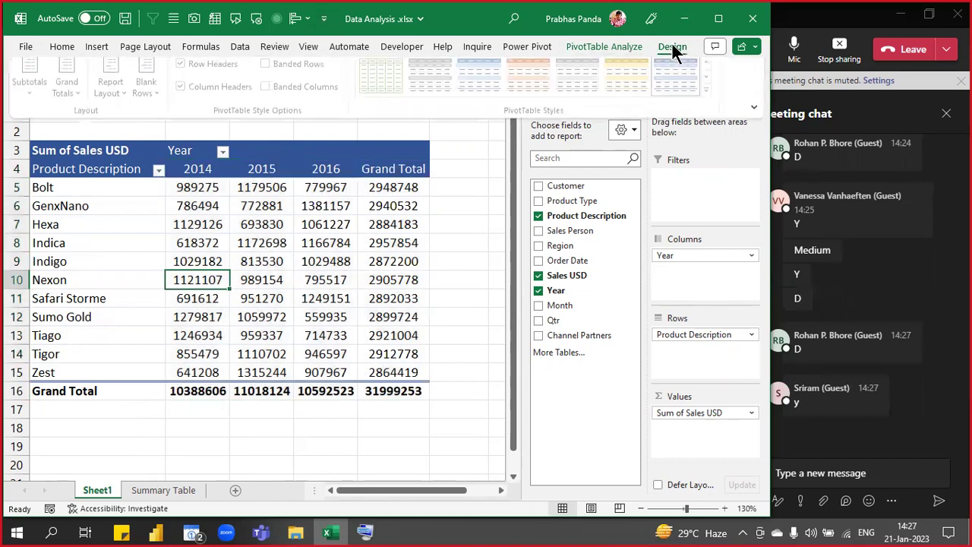
left_click(119, 84)
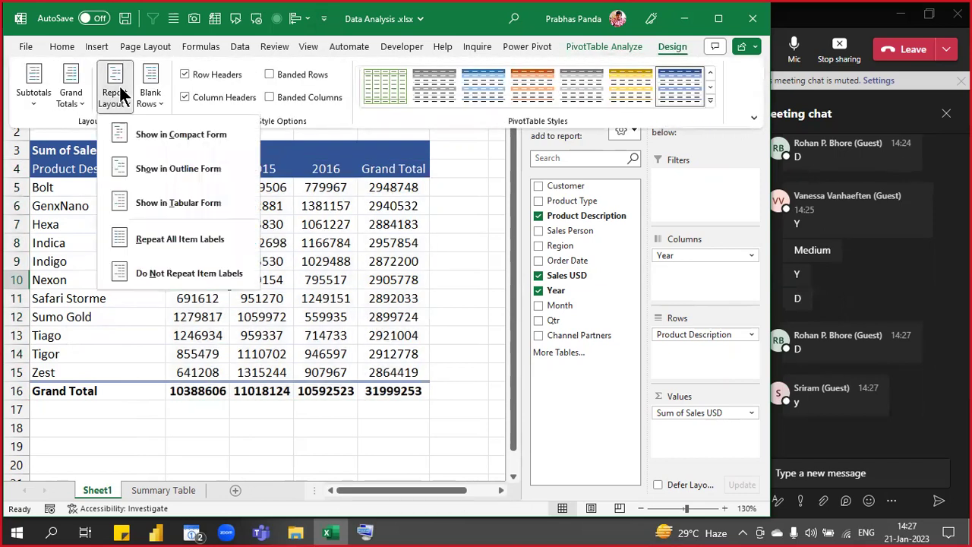
left_click(177, 203)
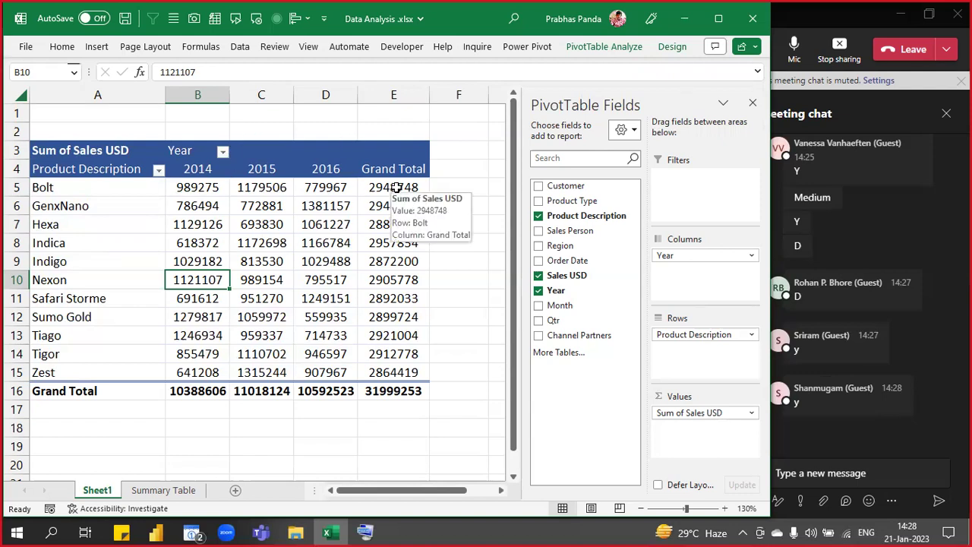
- Sort the PivotTable's products by their Grand Total values from largest to smallest
left_click(385, 220)
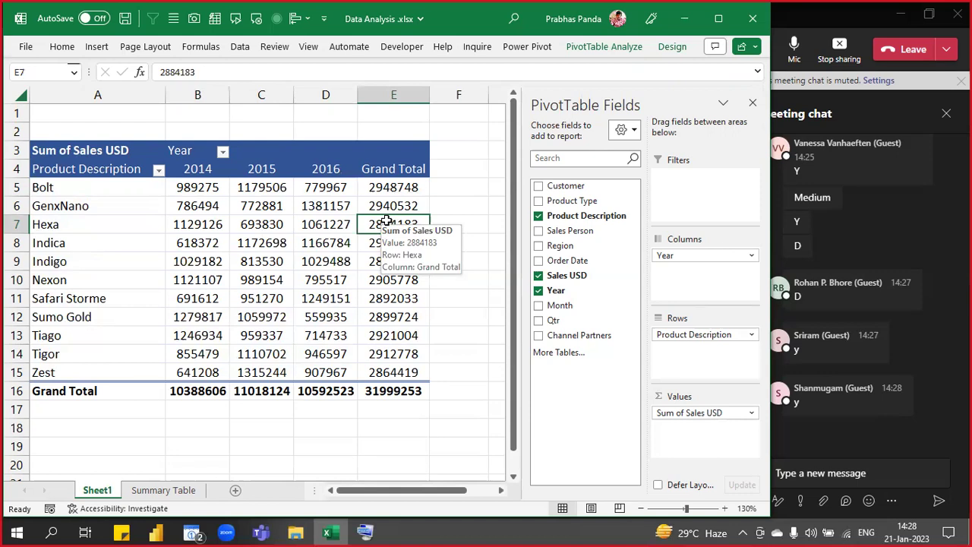
right_click(386, 221)
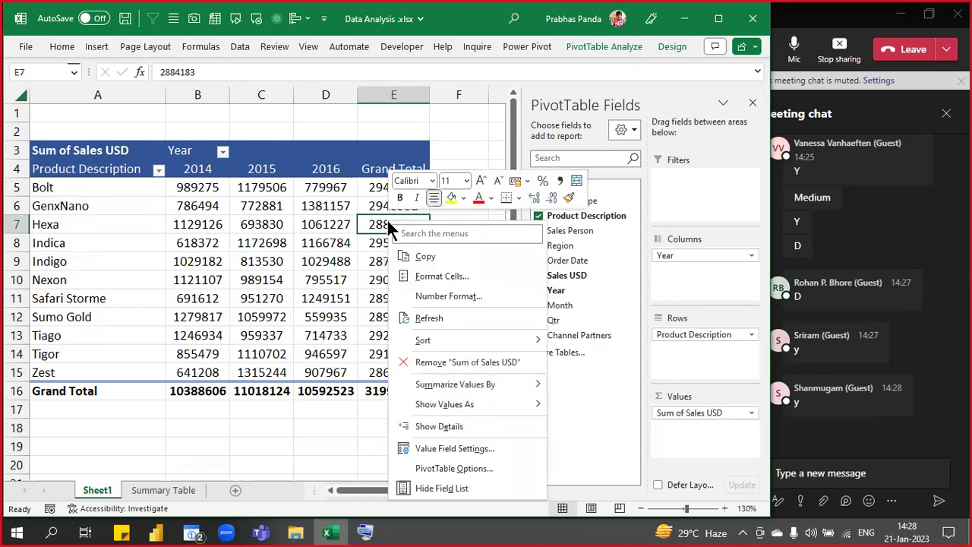
mouse_move(519, 342)
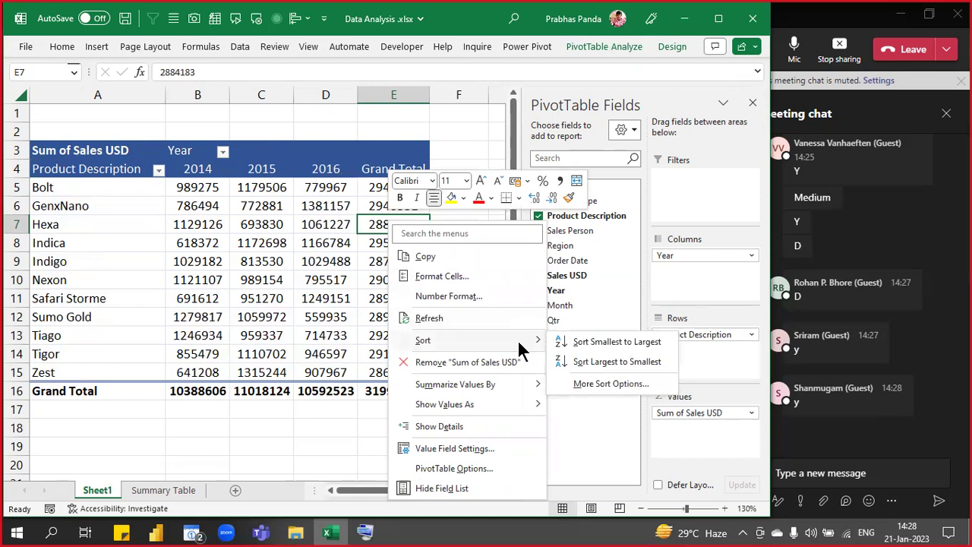
left_click(621, 365)
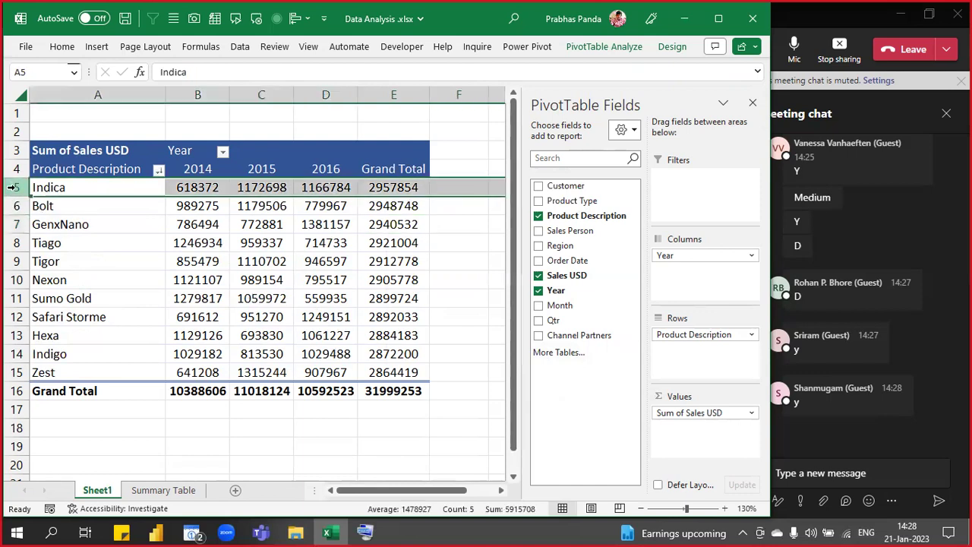
left_click(15, 372, "ctrl")
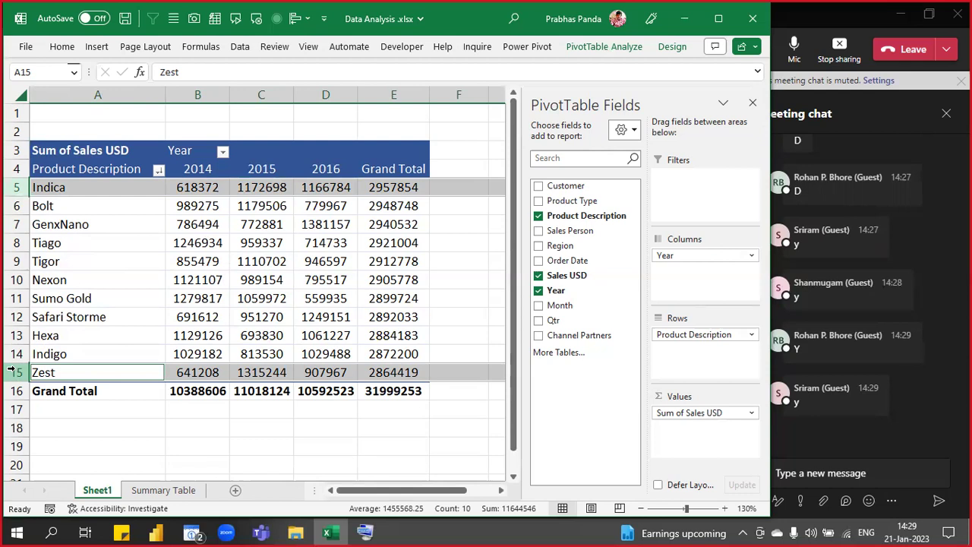
left_click(267, 341)
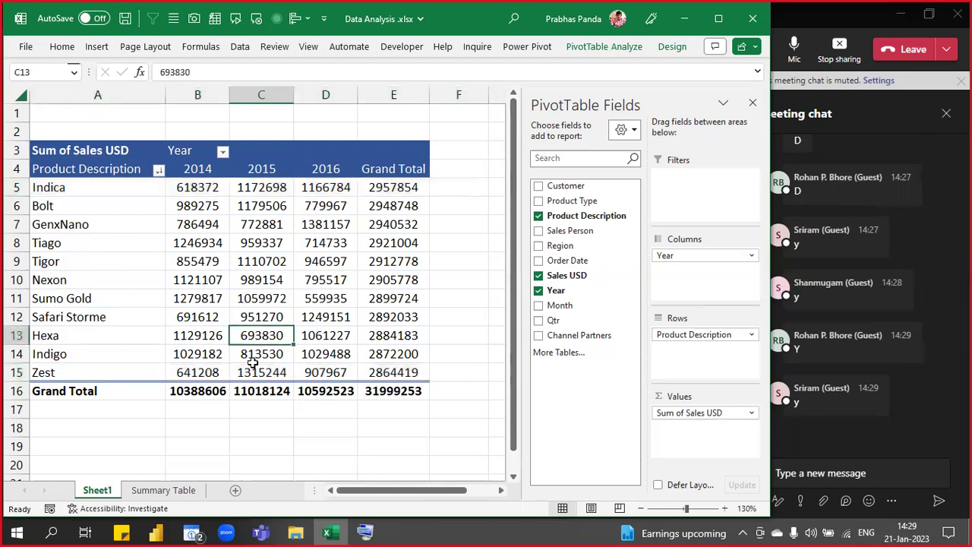
- Rename the PivotTable sheet Sheet1 as PIVOT(1)
left_click(92, 489)
double_click(96, 490)
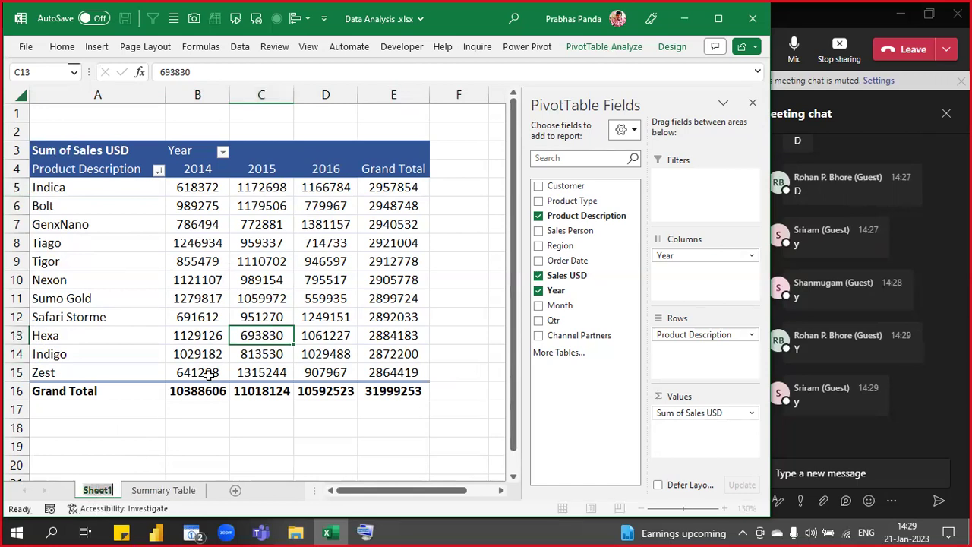
type("PIVO")
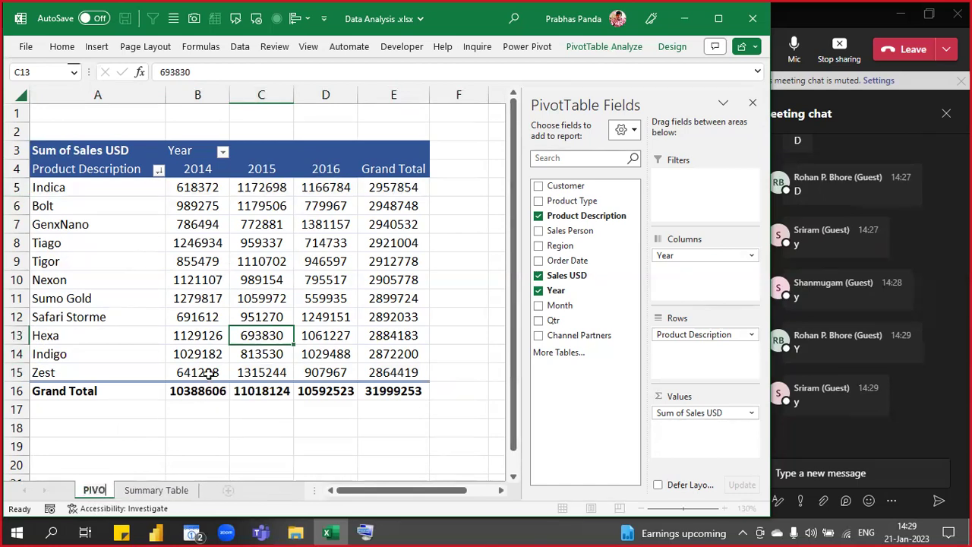
type("T(1)")
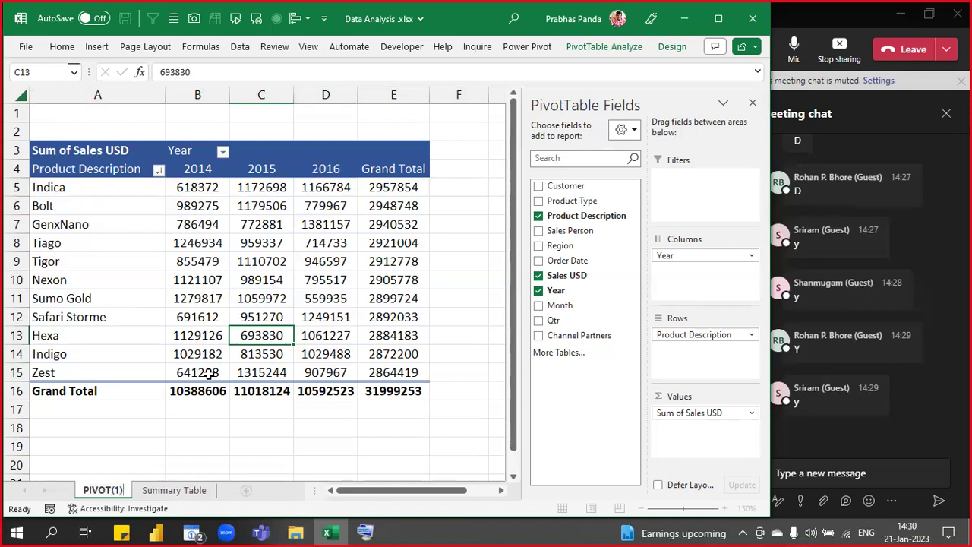
key("Return")
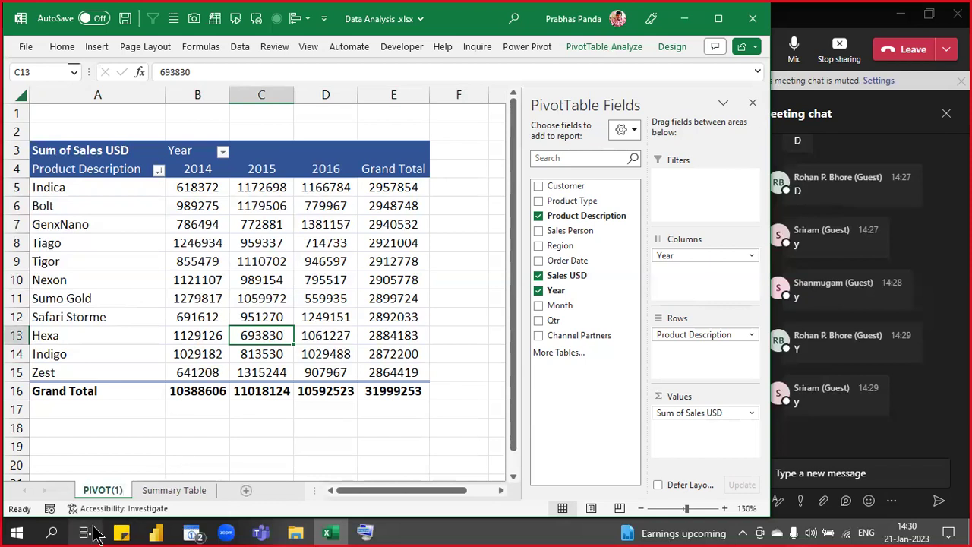
- Colour the PIVOT(1) sheet tab dark red and duplicate the sheet immediately after the original
right_click(97, 485)
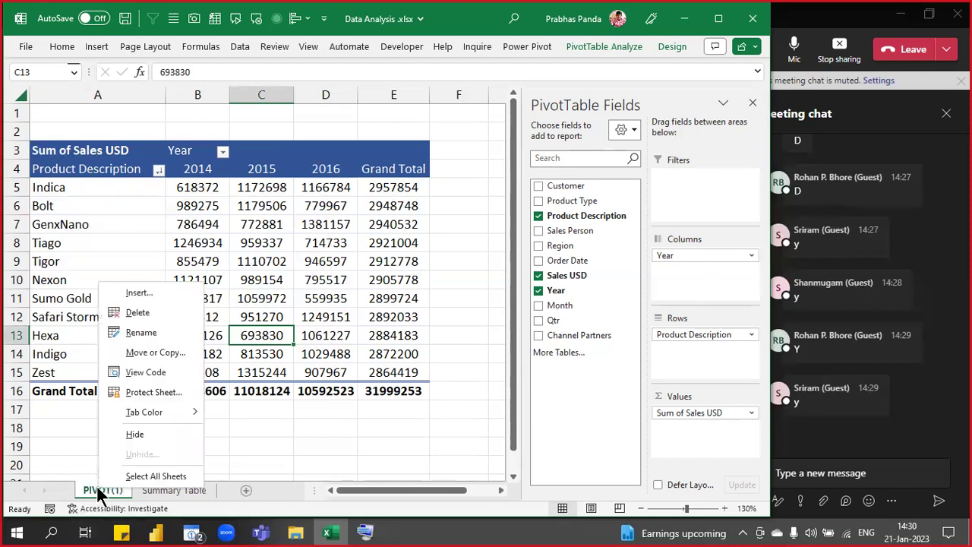
left_click(208, 417)
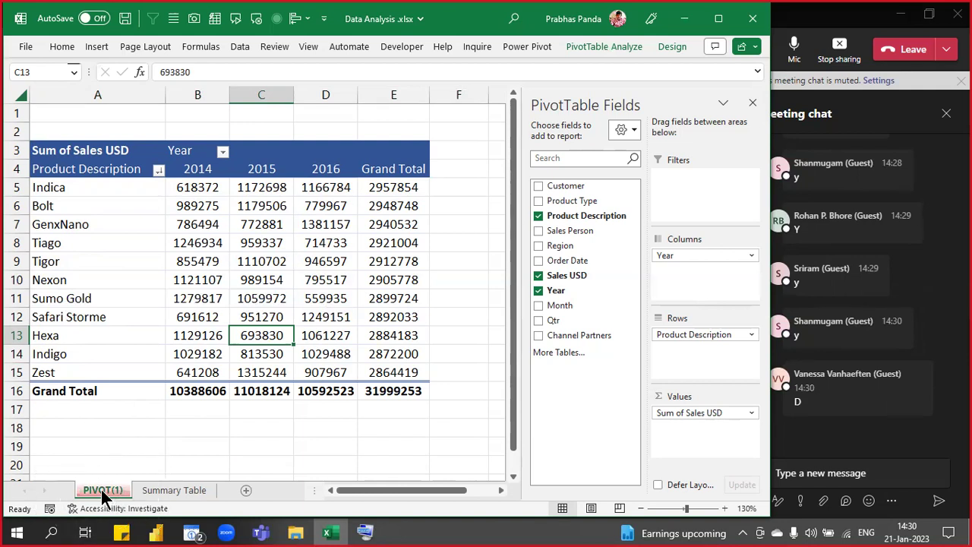
left_click_drag(101, 489, 151, 487)
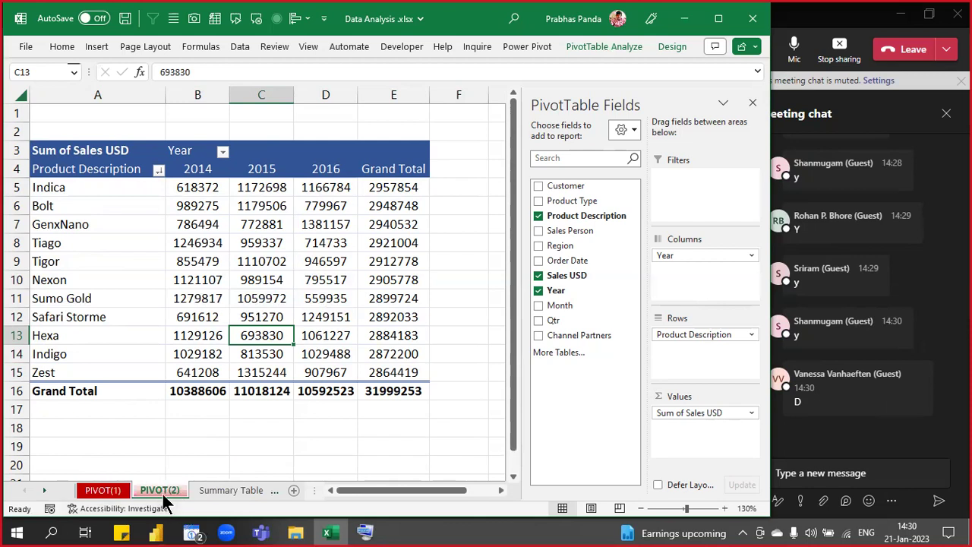
right_click(162, 490)
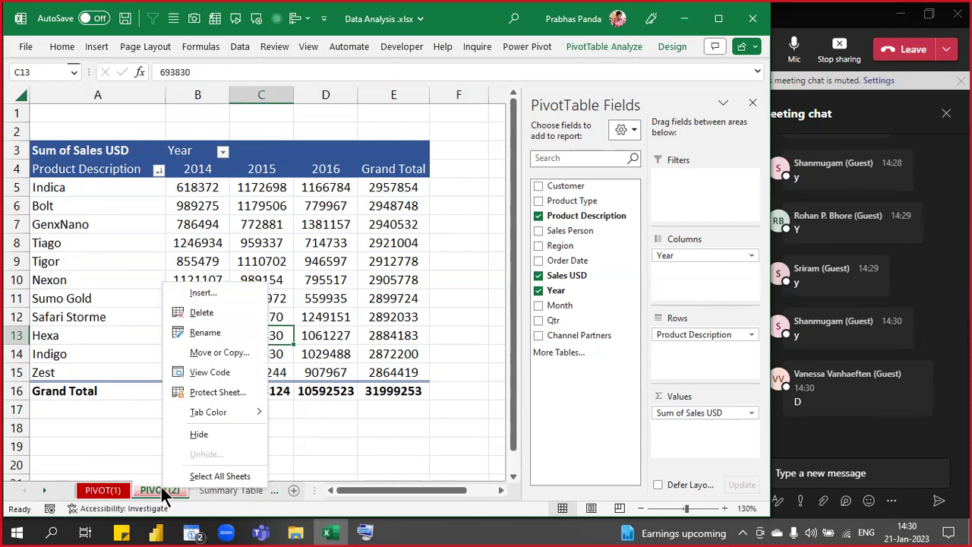
left_click(251, 393)
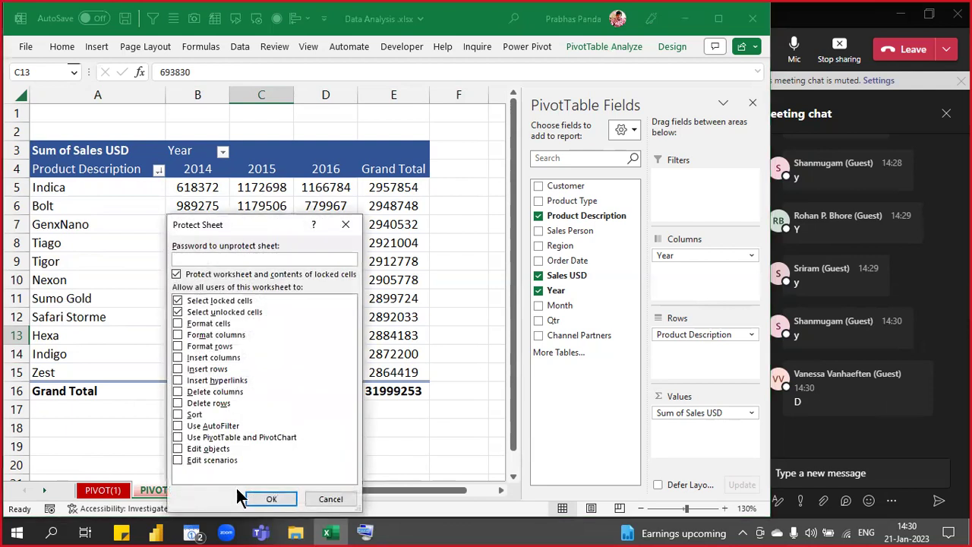
left_click(329, 499)
- Change the duplicated PIVOT(2) sheet's tab colour to the standard orange
right_click(175, 491)
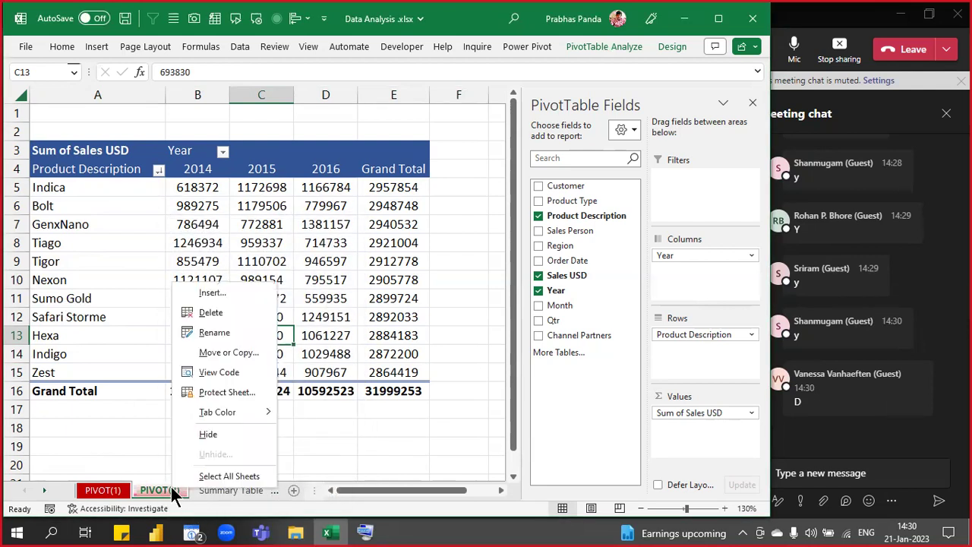
mouse_move(254, 412)
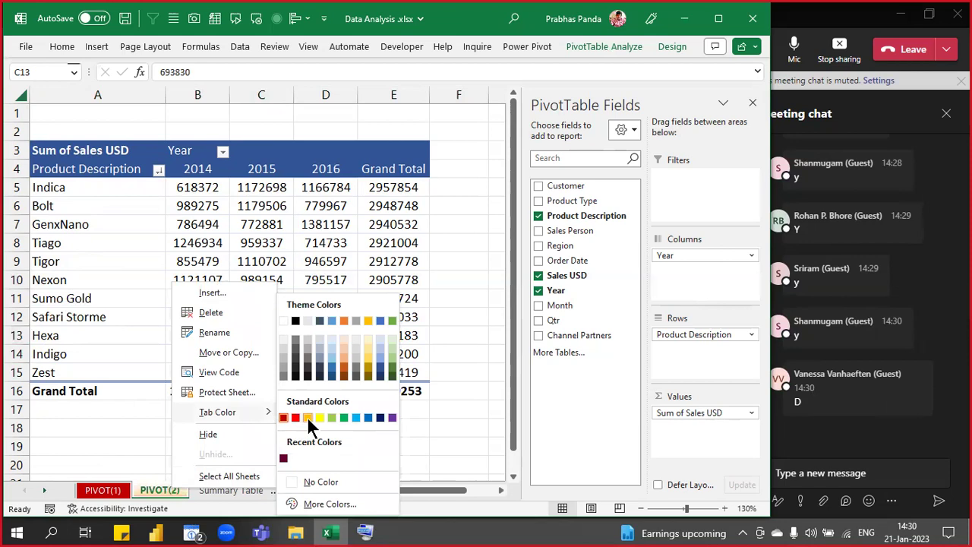
left_click(307, 416)
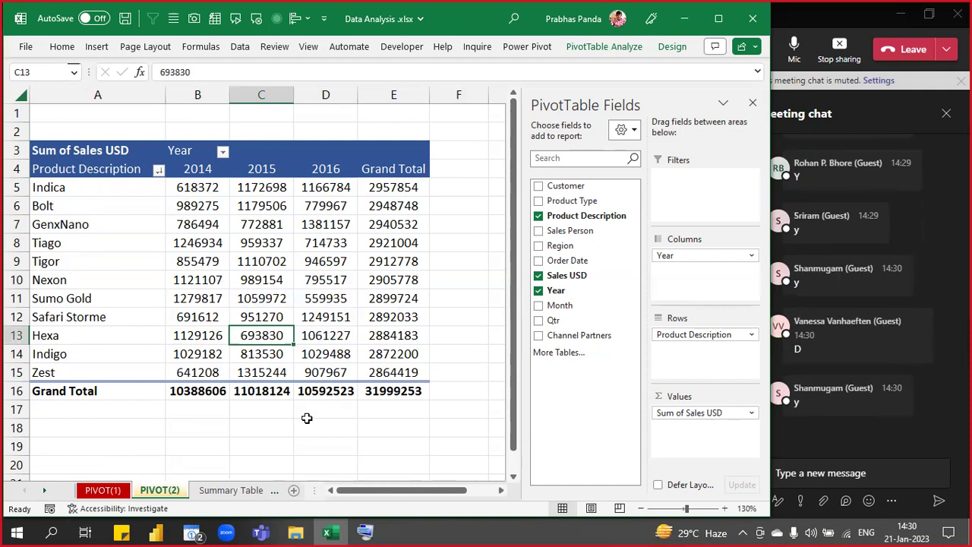
right_click(99, 492)
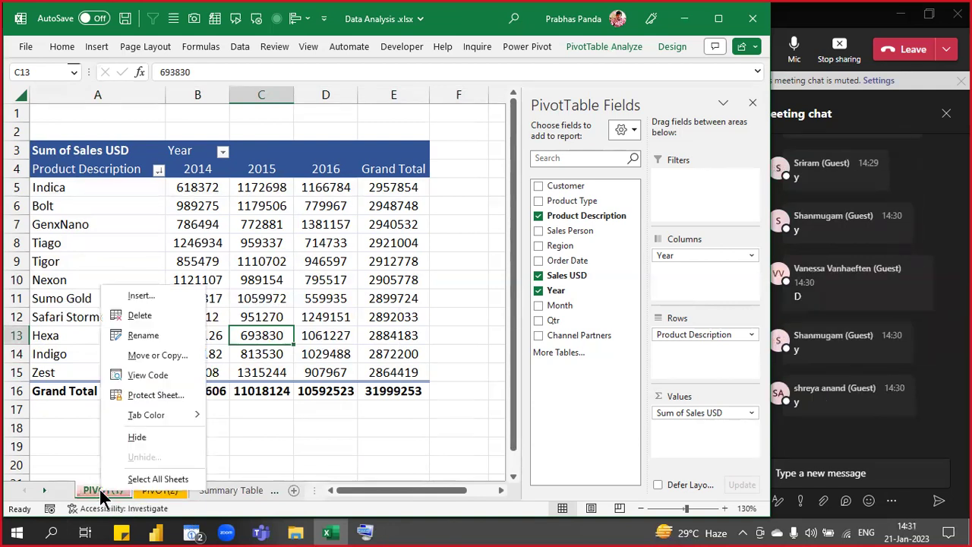
left_click(169, 355)
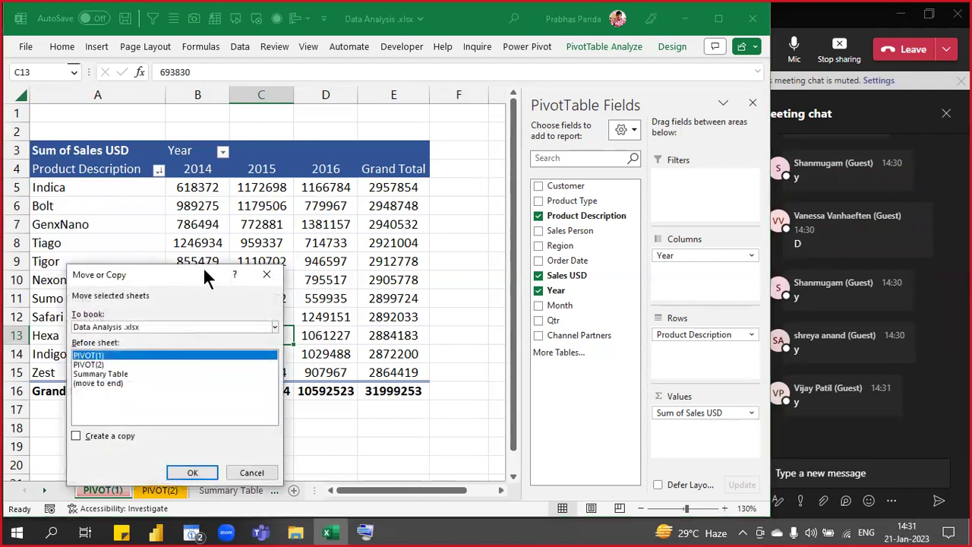
left_click_drag(206, 275, 412, 227)
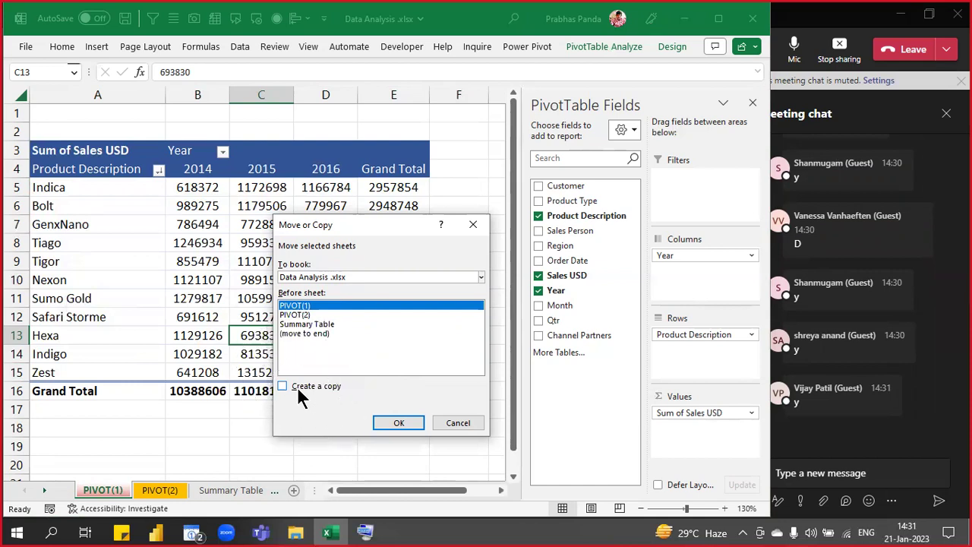
left_click(459, 423)
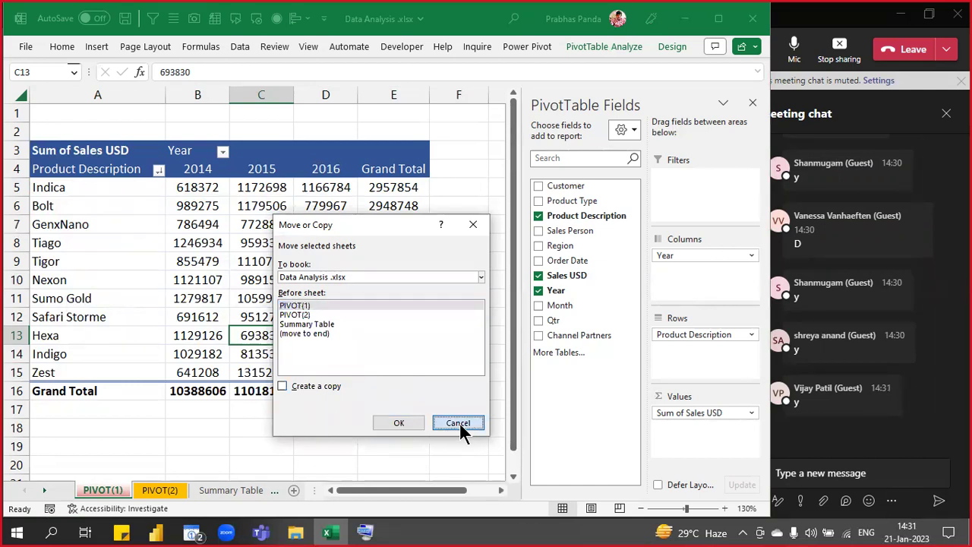
- Go to the PIVOT(2) sheet and examine its year columns B to D and product rows 5 to 15
left_click(163, 490)
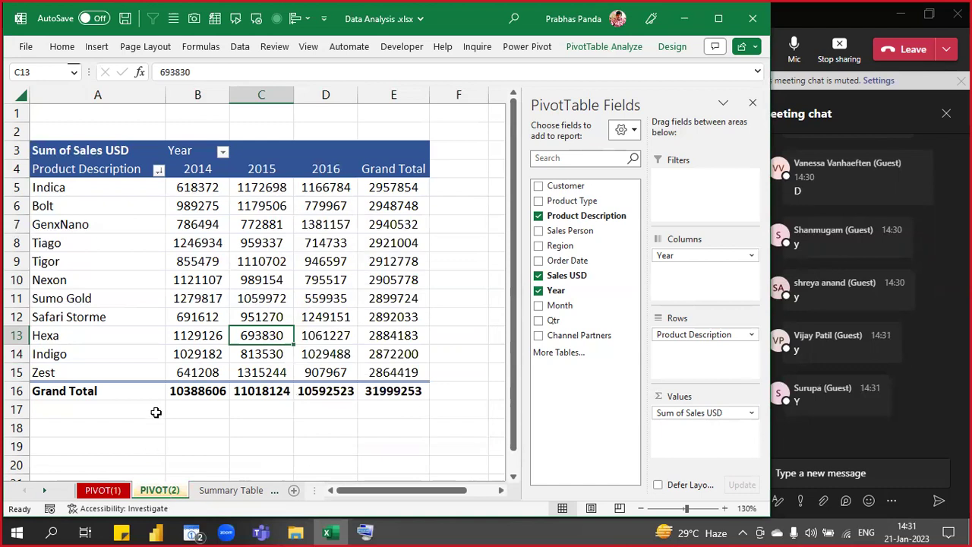
left_click_drag(208, 95, 330, 83)
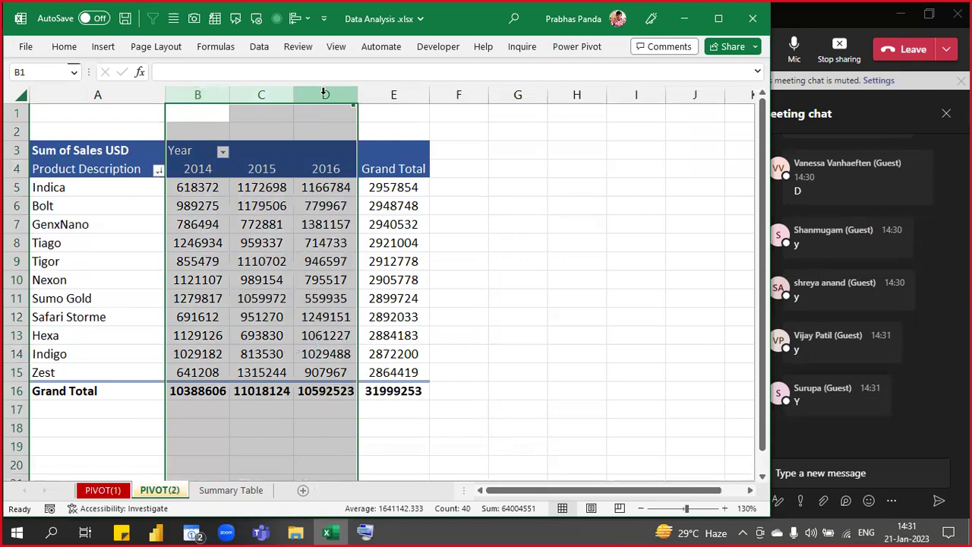
left_click_drag(15, 187, 16, 370)
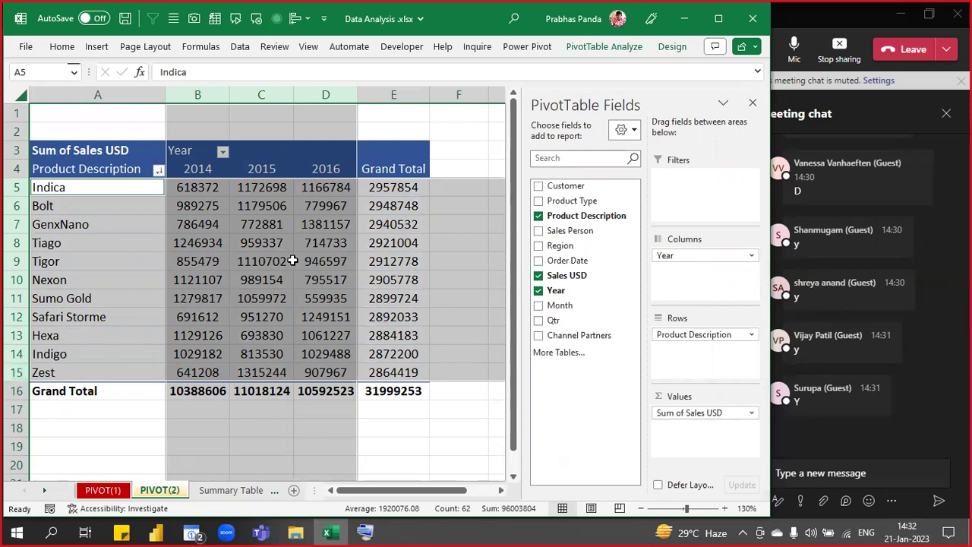
left_click(261, 224)
- Add the Month field to the PivotTable's row fields beneath Product Description
mouse_move(217, 278)
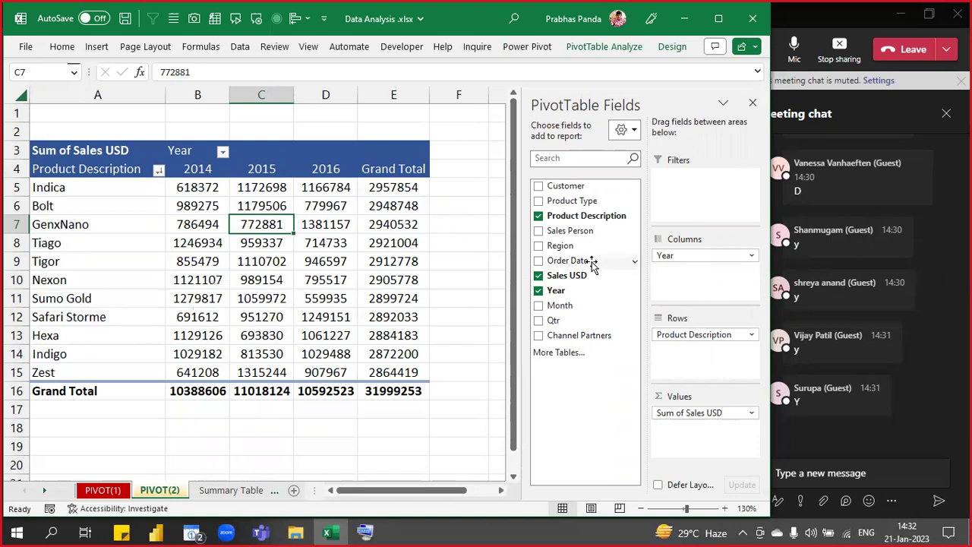
key("ctrl")
key("ctrl")
key("ctrl")
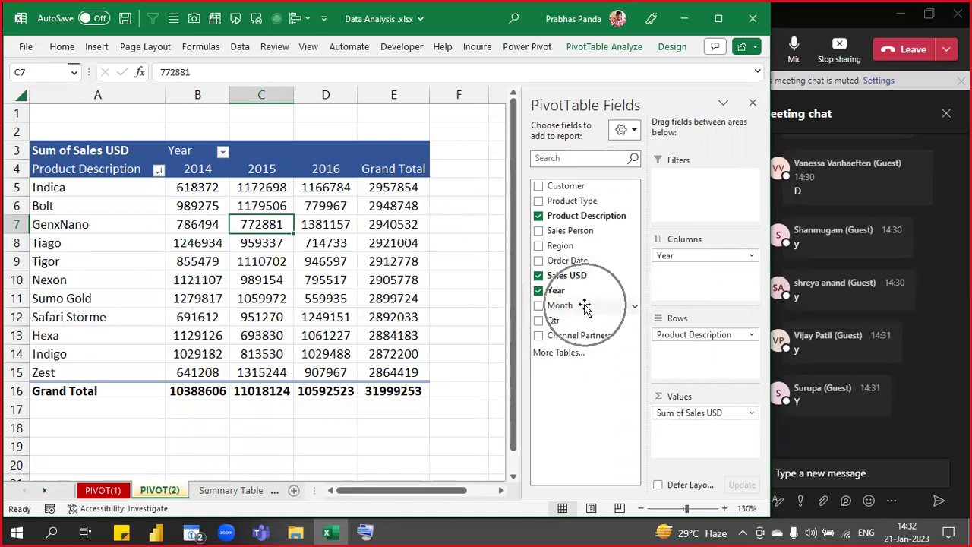
key("ctrl")
key("ctrl")
key("ctrl")
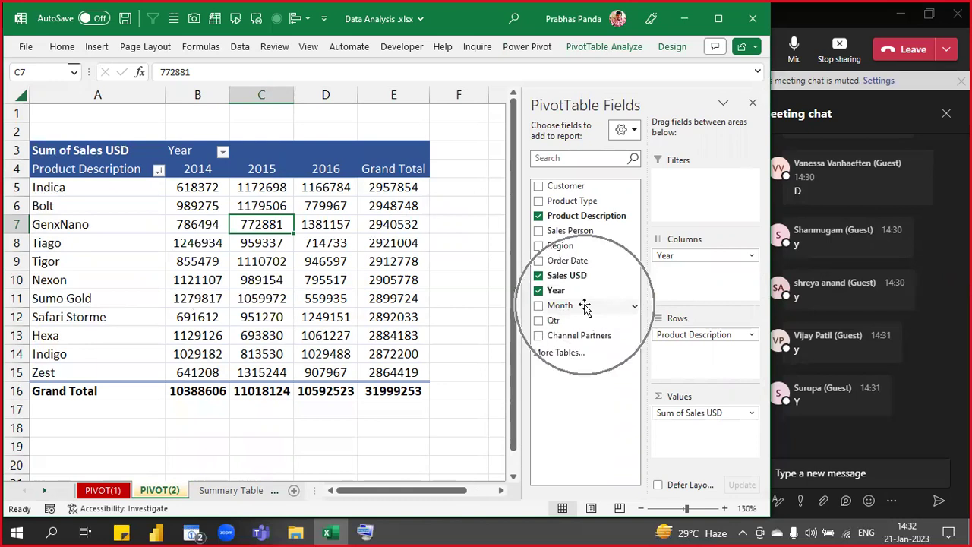
key("ctrl")
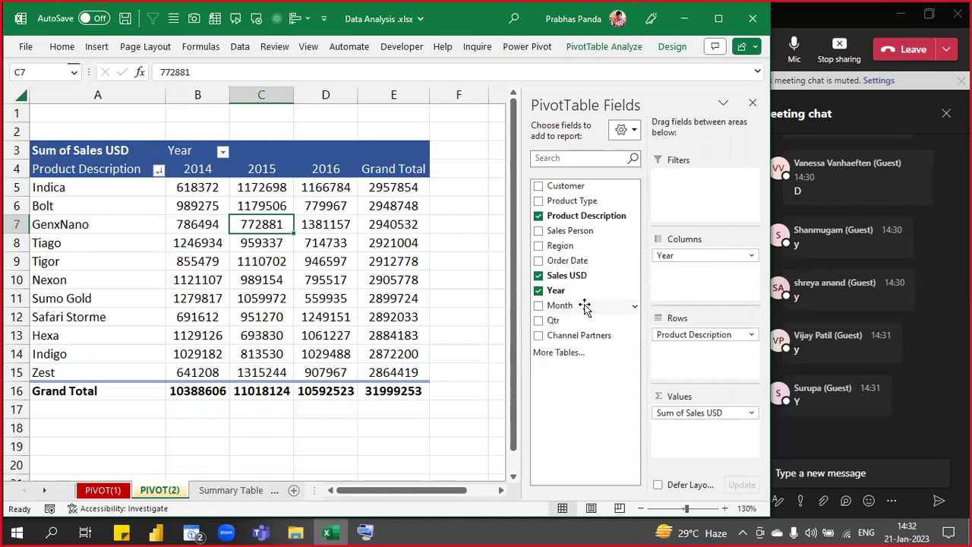
left_click_drag(584, 305, 723, 364)
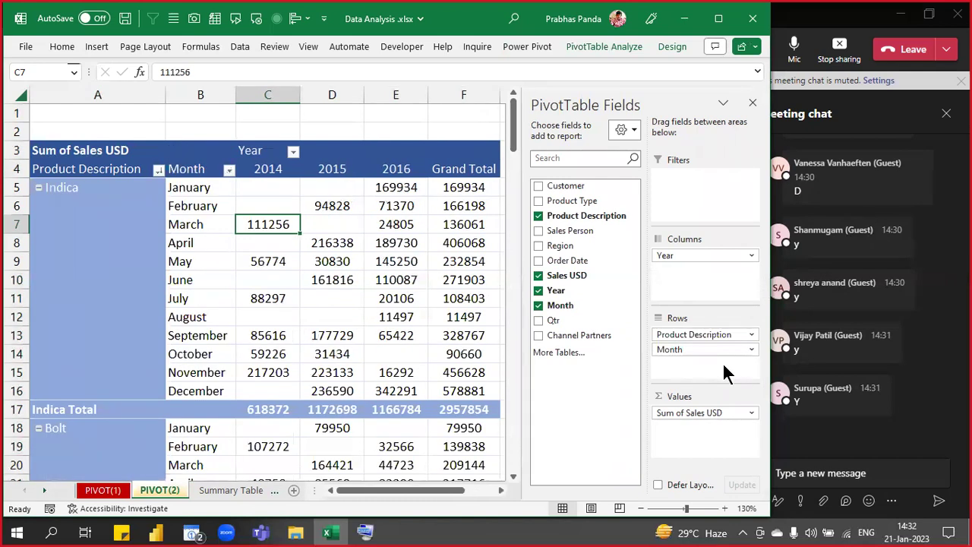
key("ctrl")
key("ctrl")
key("ctrl")
key("ctrl")
key("ctrl")
key("ctrl")
key("ctrl")
key("ctrl")
key("ctrl")
key("ctrl")
key("ctrl")
key("ctrl")
key("ctrl")
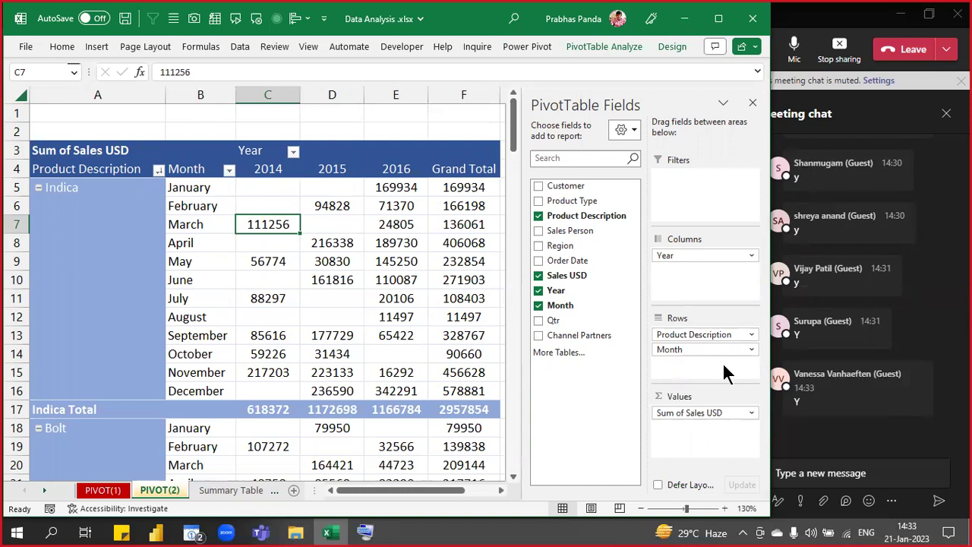
- Examine how the year, Month and Product Description columns are arranged in the PivotTable
left_click_drag(268, 93, 371, 90)
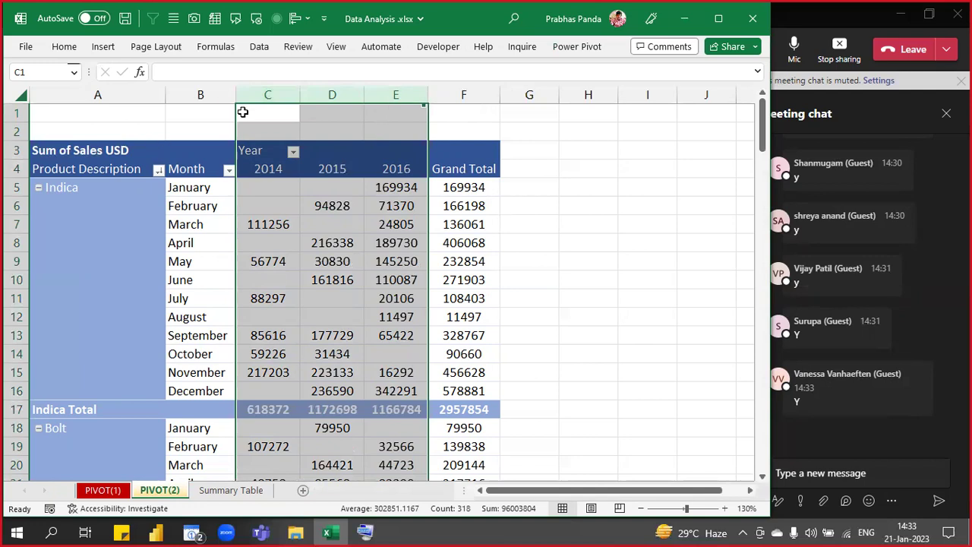
left_click(209, 95, "ctrl")
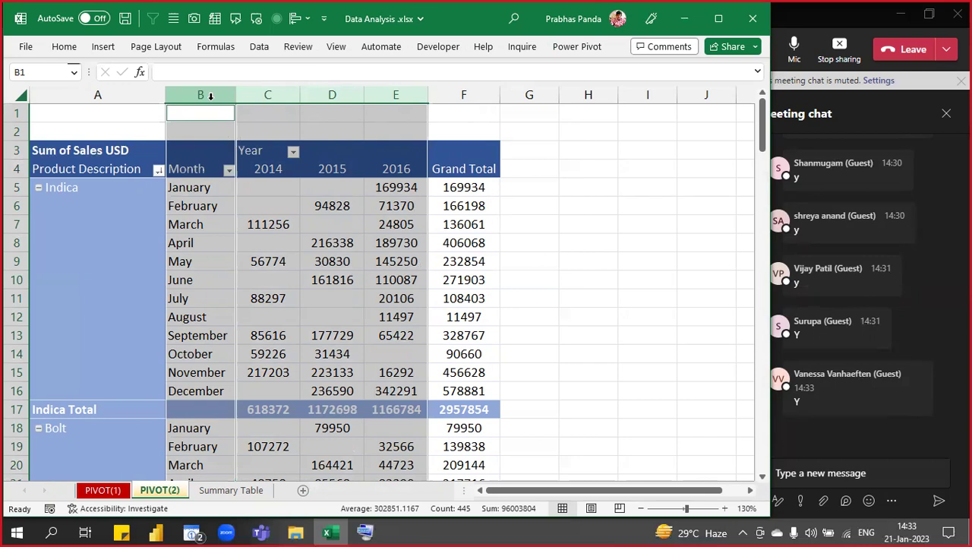
left_click(108, 90)
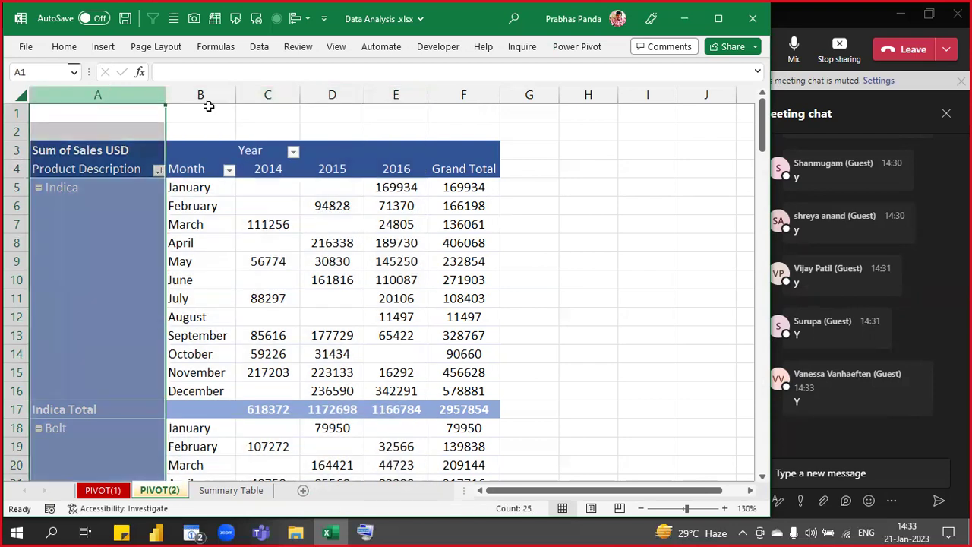
left_click(223, 90)
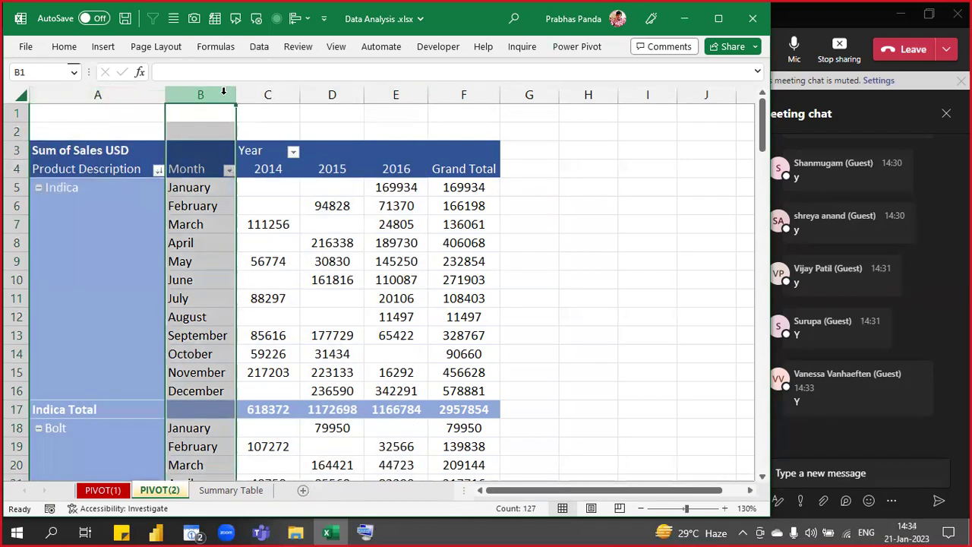
left_click(137, 89)
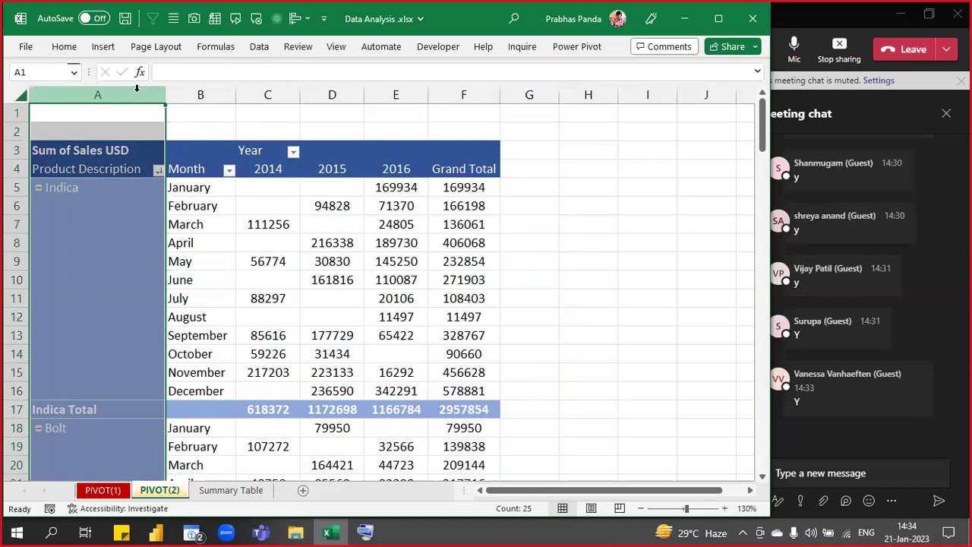
- Reorder the PivotTable's row fields so Month precedes Product Description, and autofit the width of column A
left_click(357, 230)
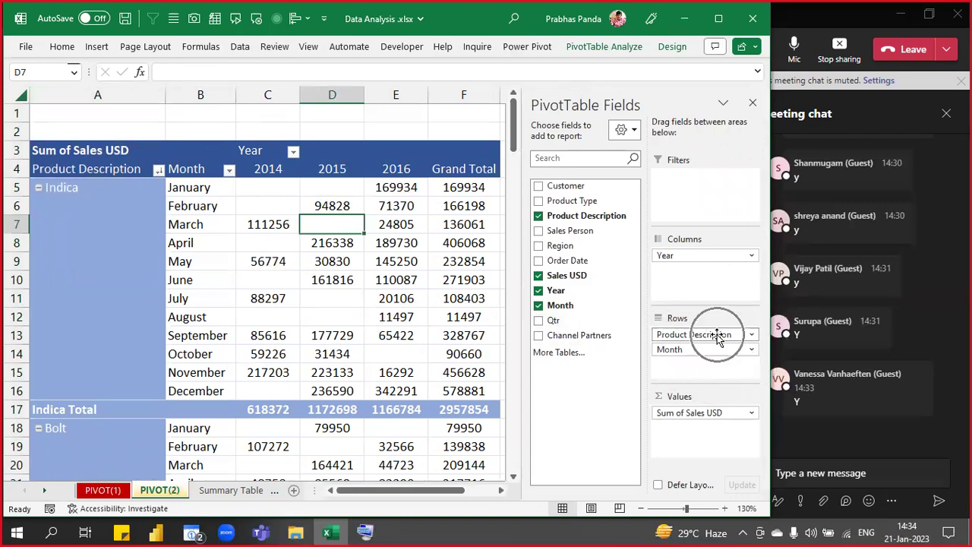
left_click_drag(717, 338, 712, 380)
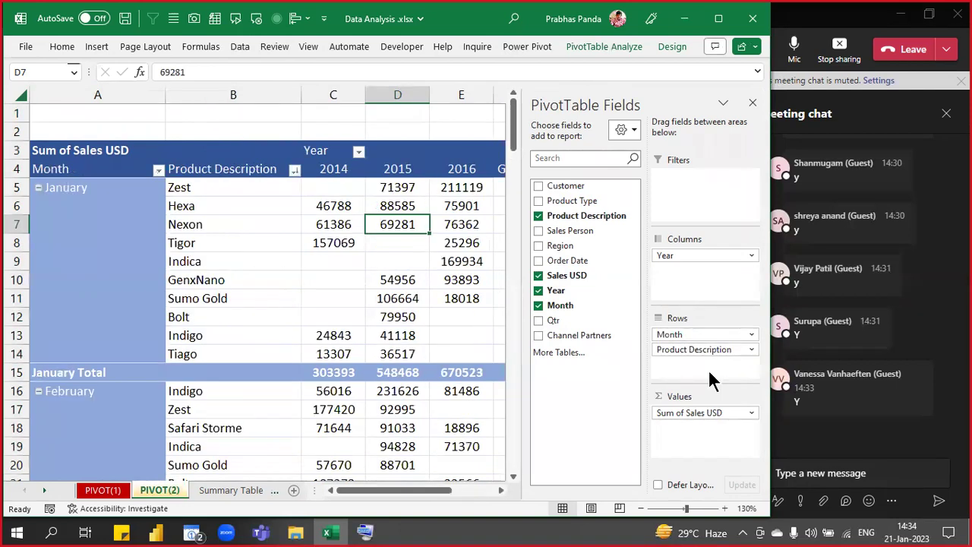
double_click(165, 90)
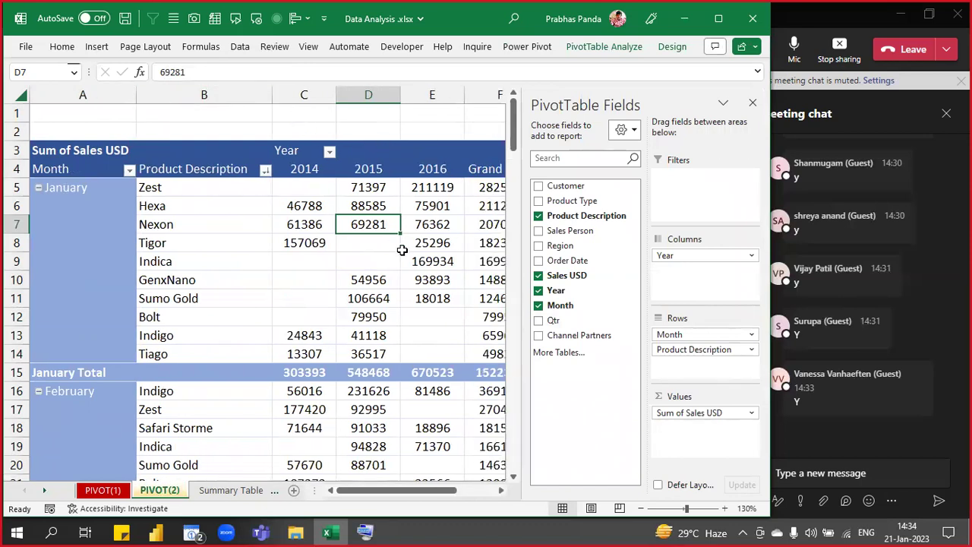
- Examine the blank cells in the 2014 to 2016 columns across the monthly product rows of the PivotTable
scroll(403, 249, "down", 1, "ctrl")
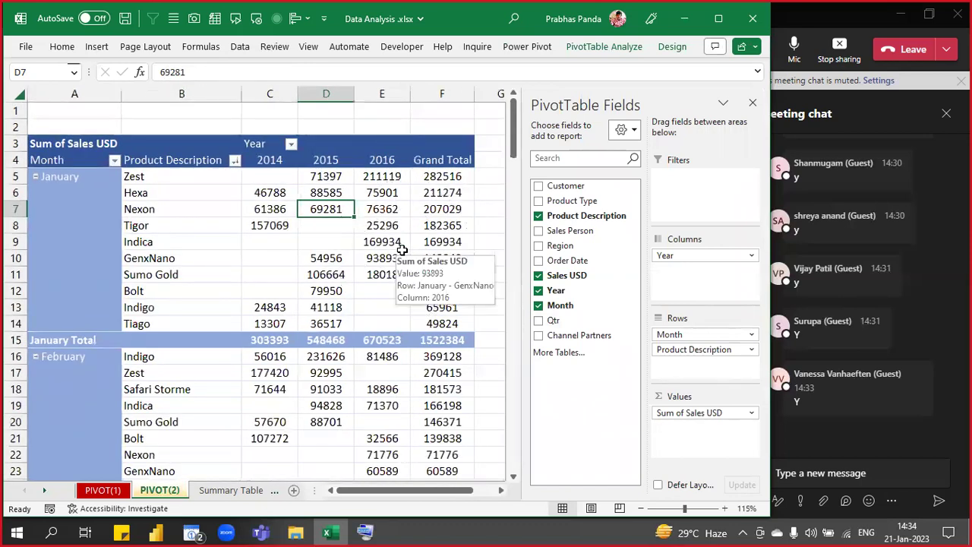
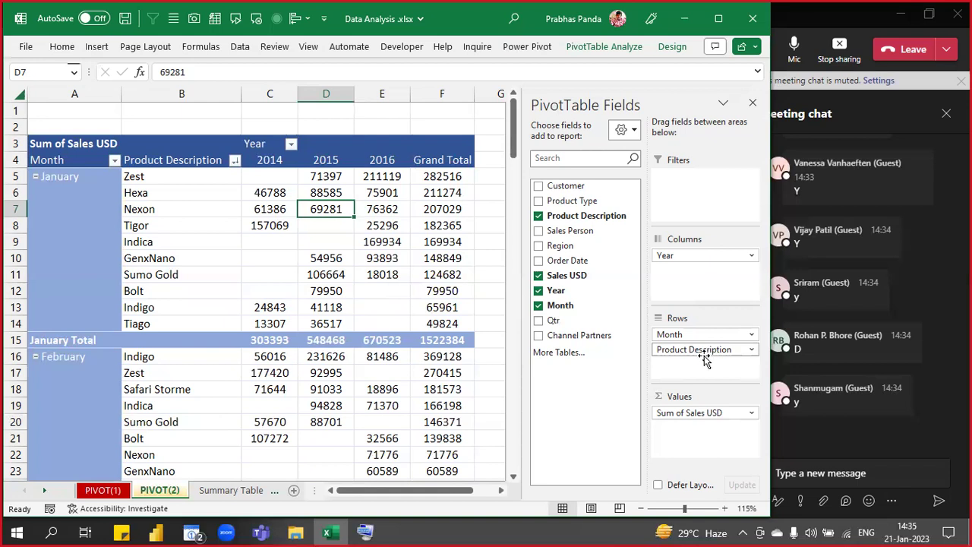
left_click(312, 258)
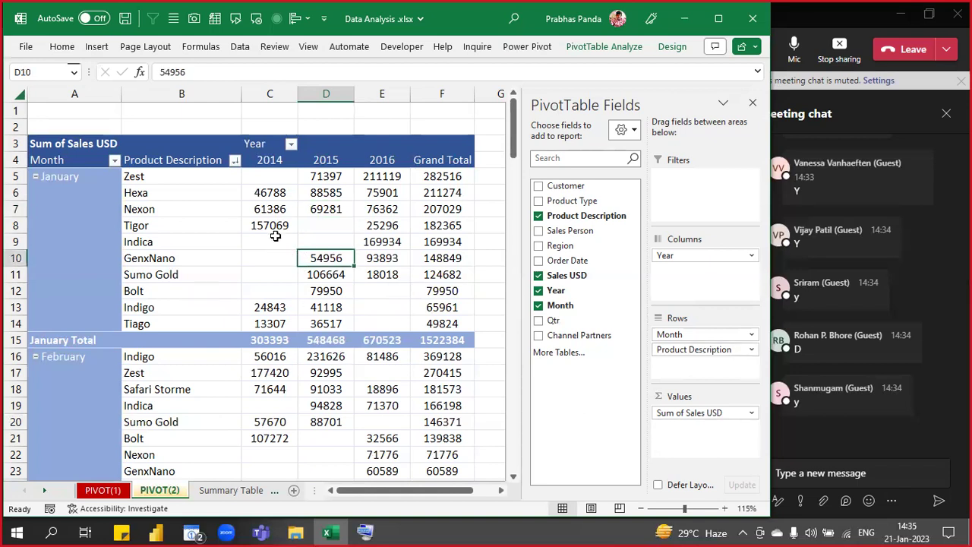
left_click(272, 180)
left_click(270, 260)
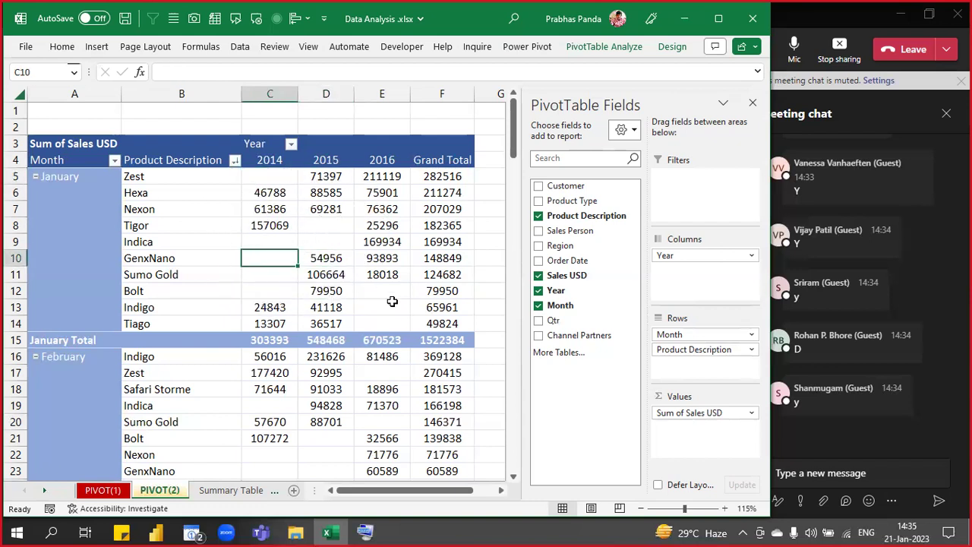
scroll(345, 412, "down", 4)
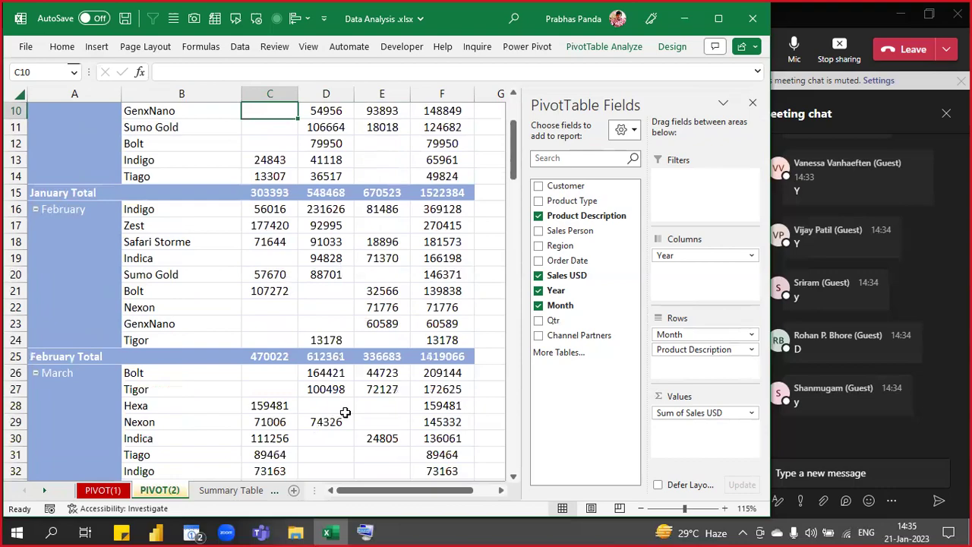
scroll(306, 254, "up", 4)
scroll(305, 255, "down", 12)
scroll(306, 254, "down", 3)
scroll(306, 254, "up", 15)
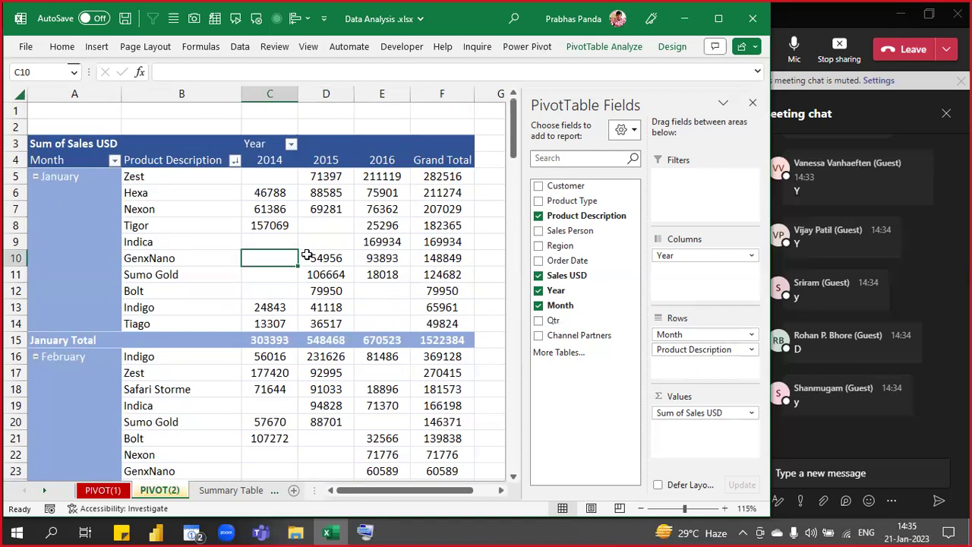
mouse_move(306, 254)
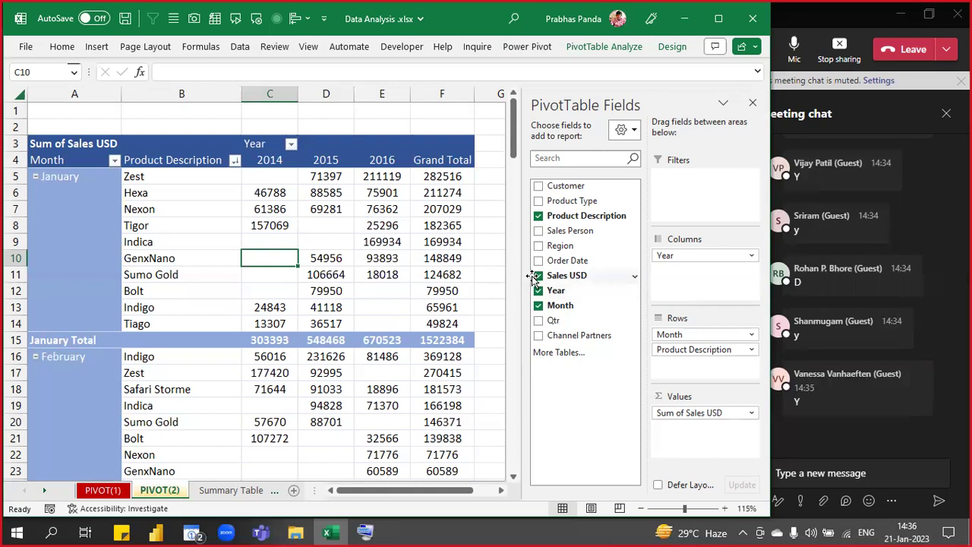
- Examine where the 2014 column C crosses January's Zest row 5, and the other empty cells in that column
left_click(271, 93)
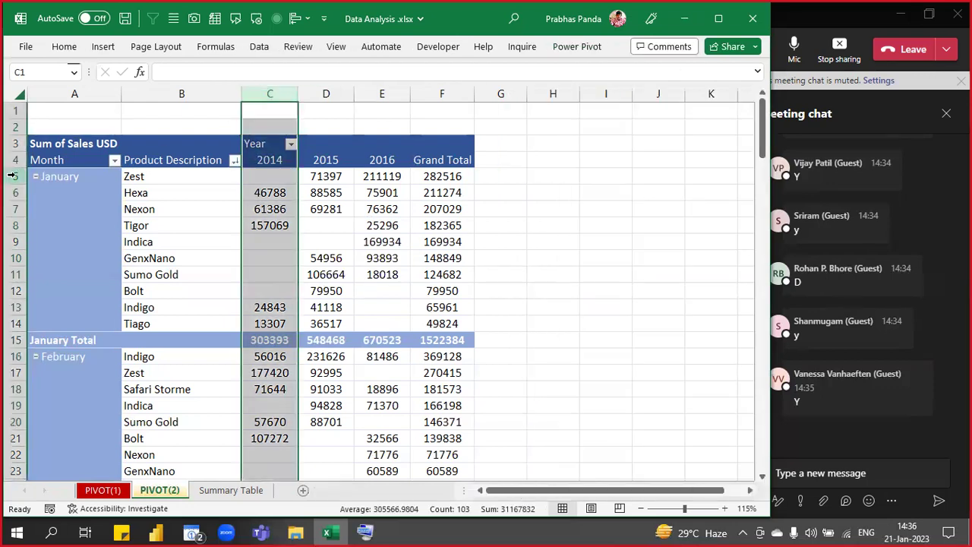
left_click(11, 175)
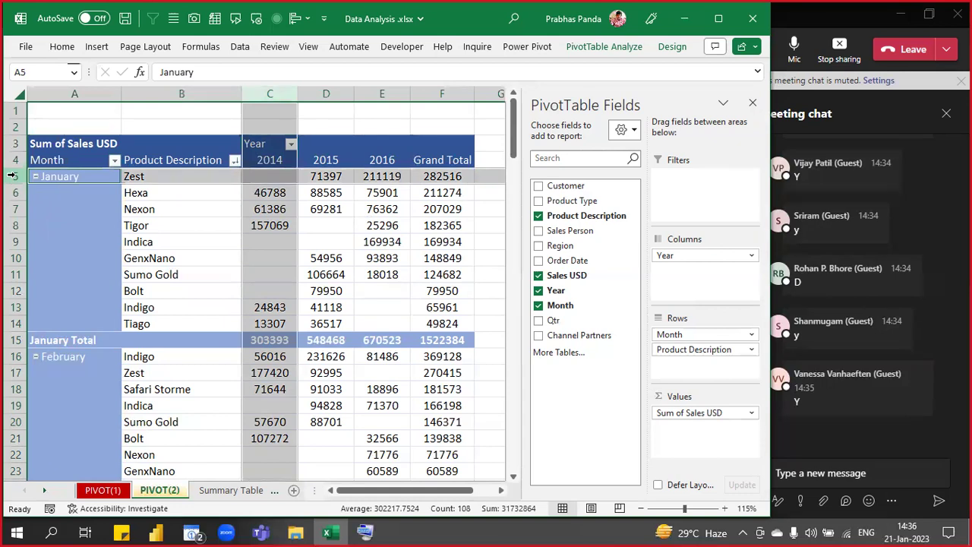
left_click(281, 94)
left_click(11, 176)
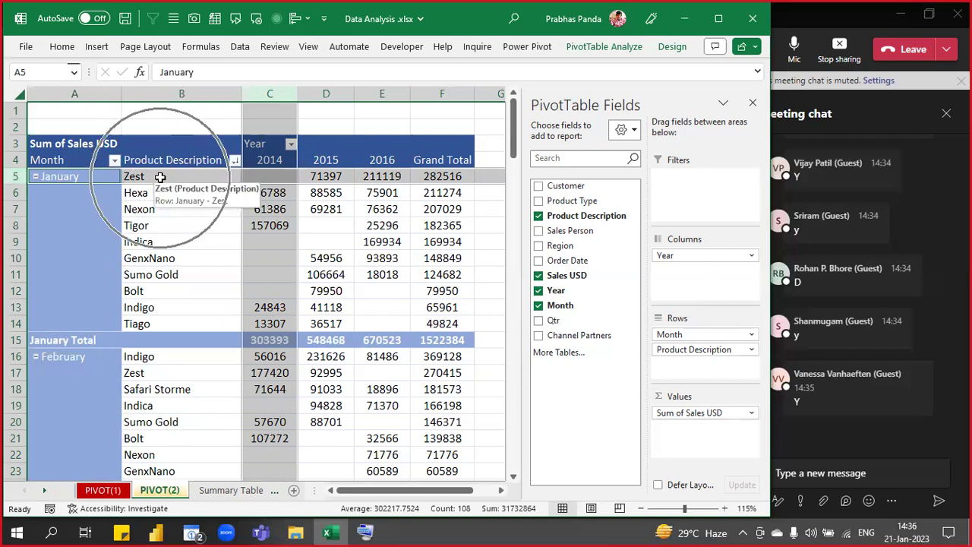
mouse_move(277, 177)
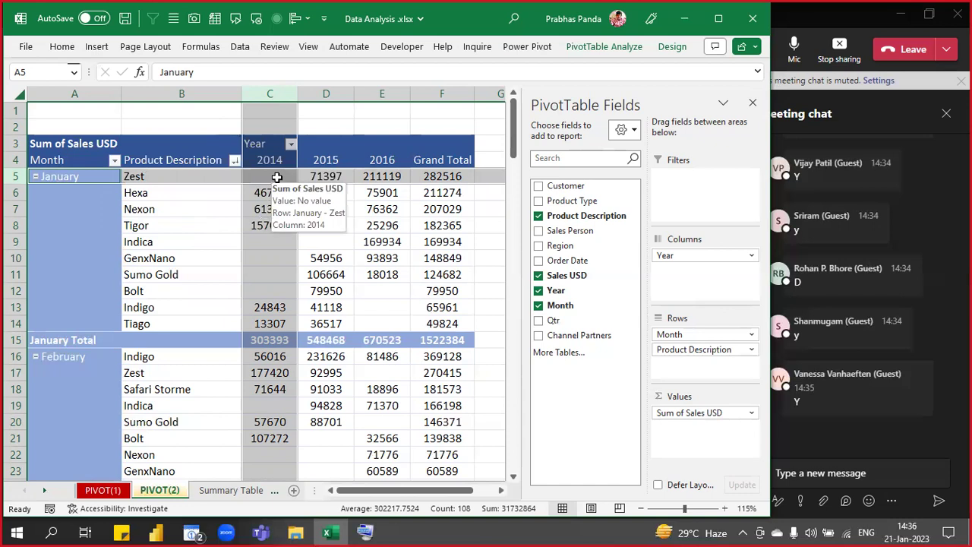
left_click(282, 273)
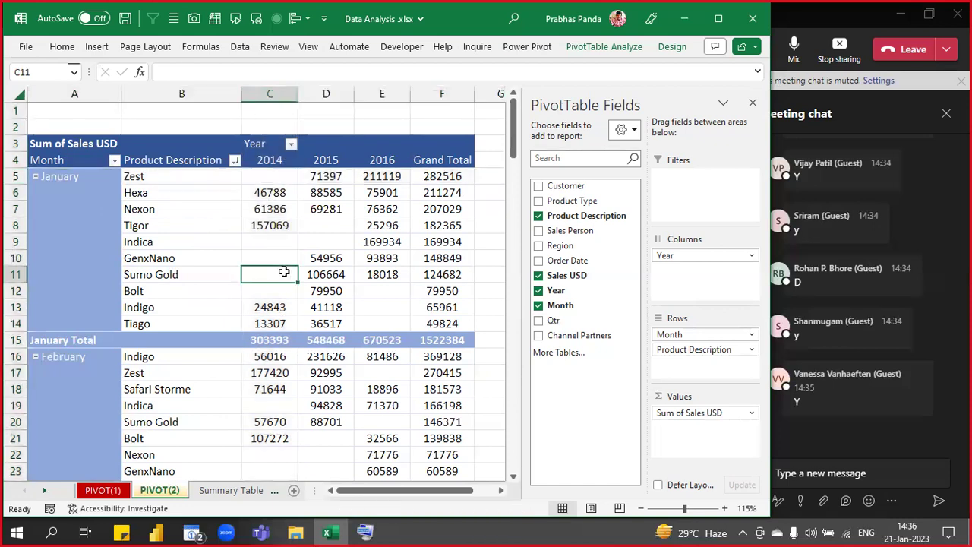
mouse_move(283, 272)
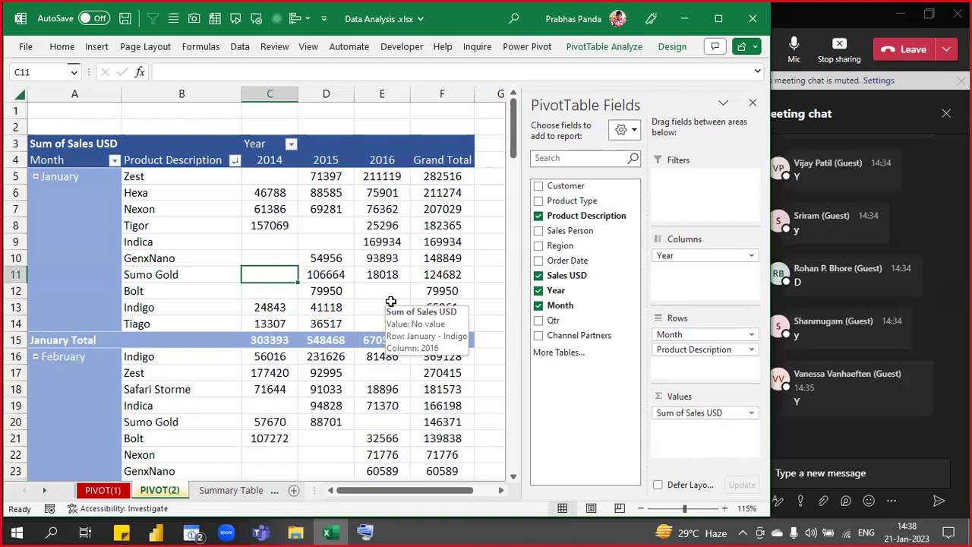
- Set the PivotTable options to show 0 for empty cells
left_click(312, 219)
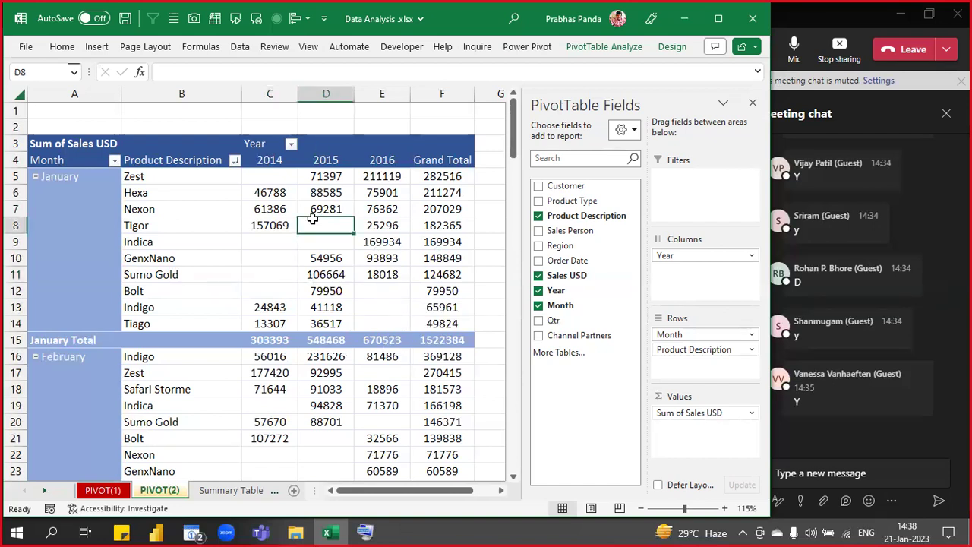
right_click(312, 221)
left_click(385, 469)
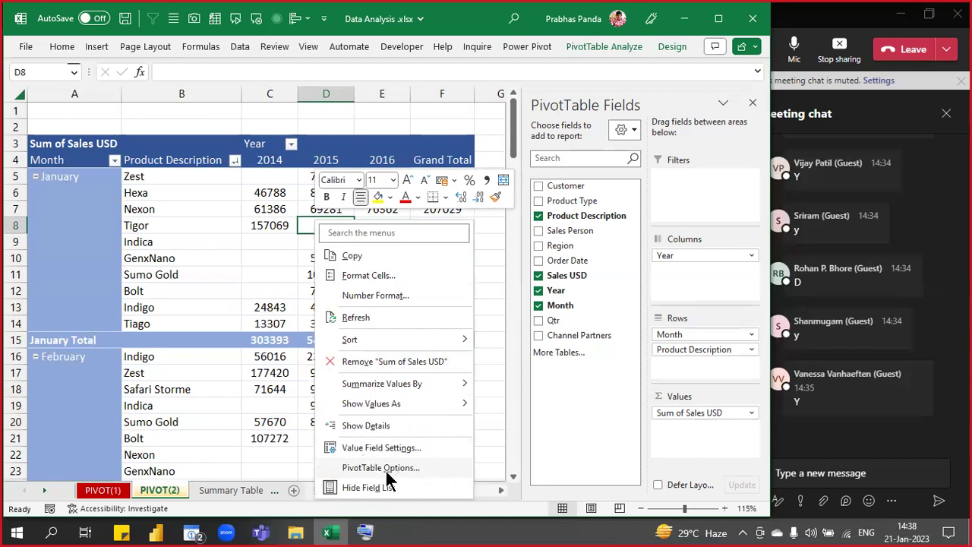
left_click(385, 468)
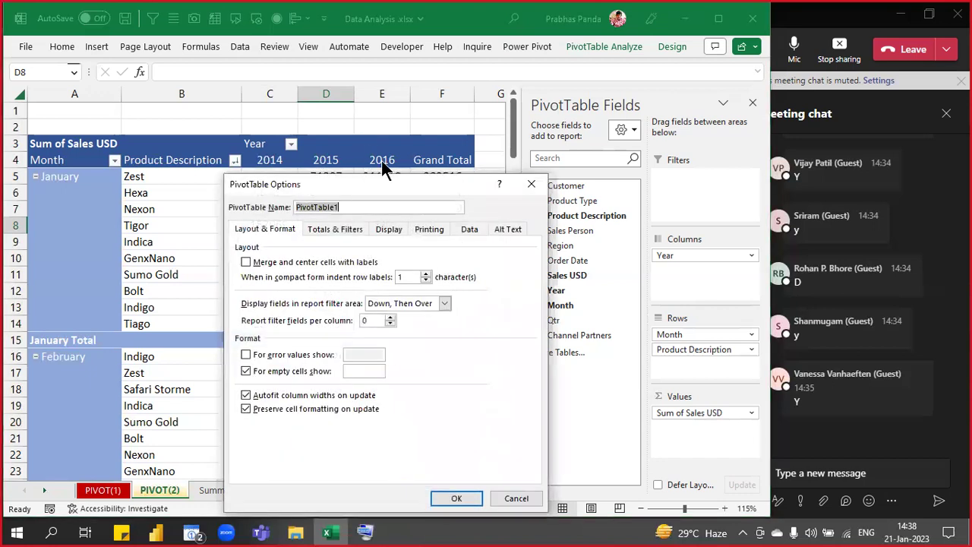
left_click_drag(353, 181, 520, 85)
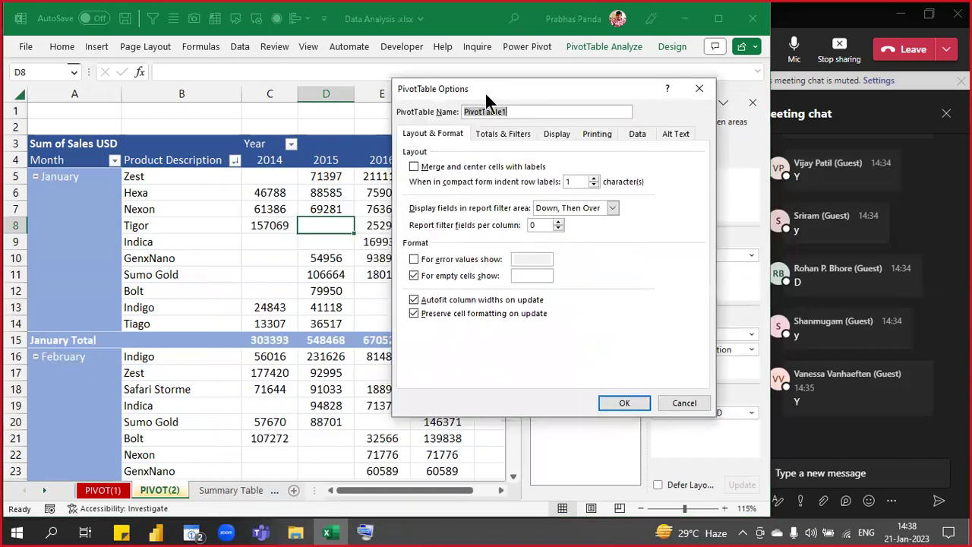
left_click(455, 95)
left_click(524, 276)
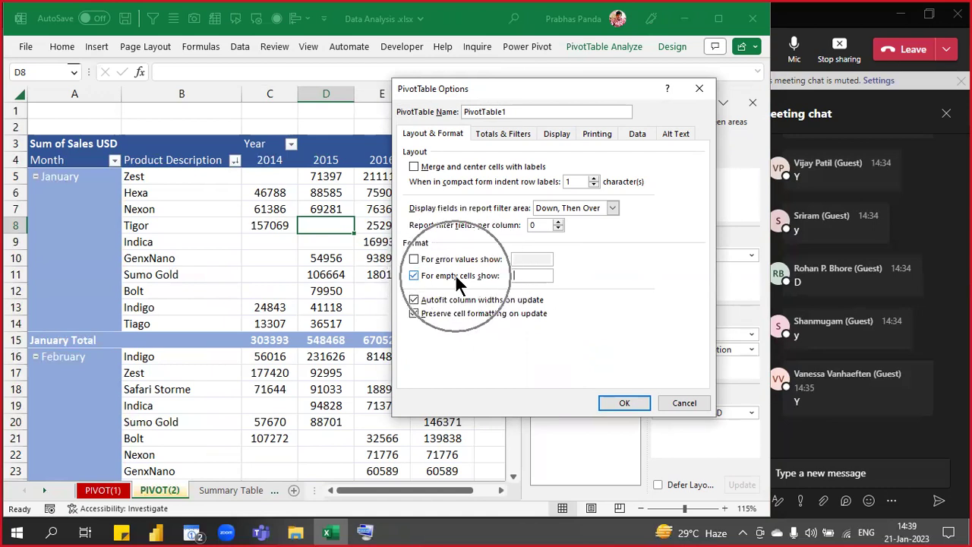
left_click(522, 277)
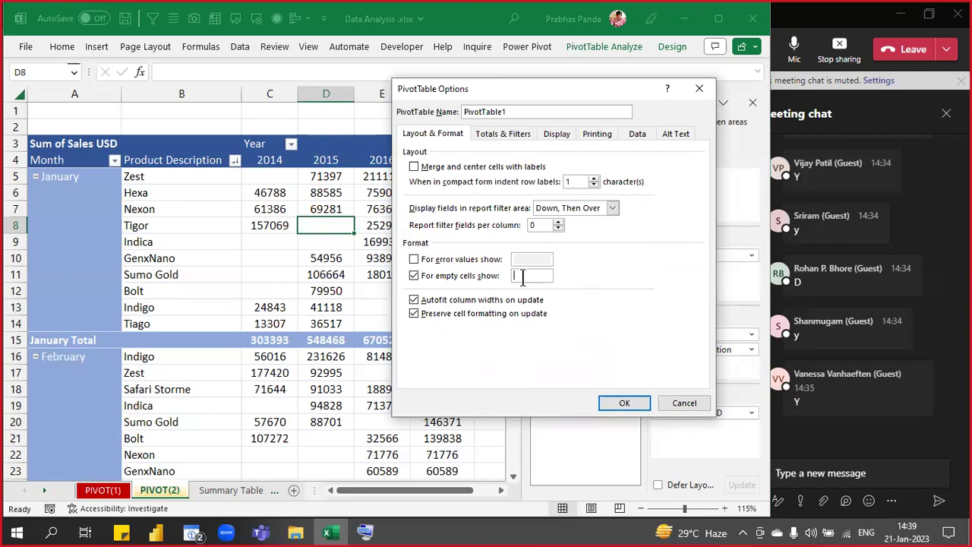
type("0")
left_click(630, 401)
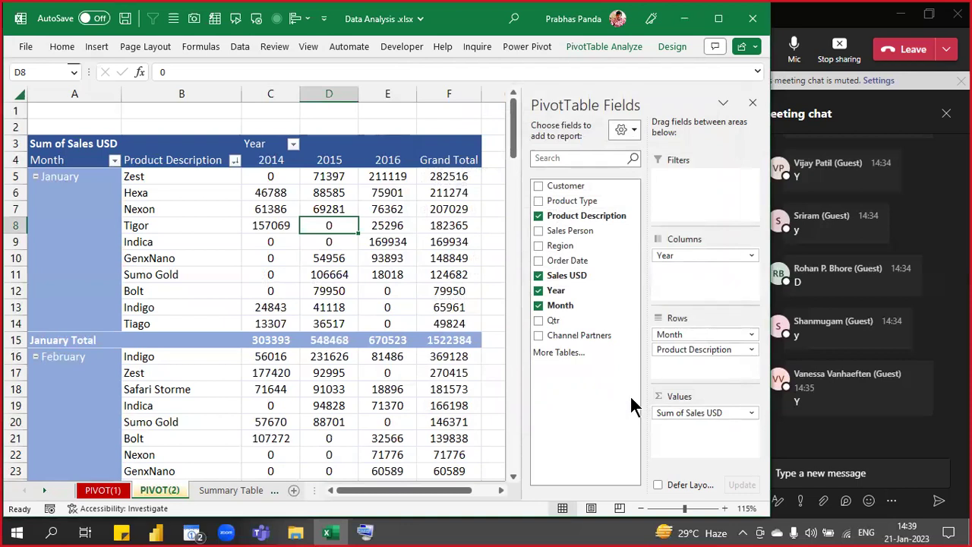
- Review the empty-cell setting in the PivotTable options without changing anything
right_click(384, 177)
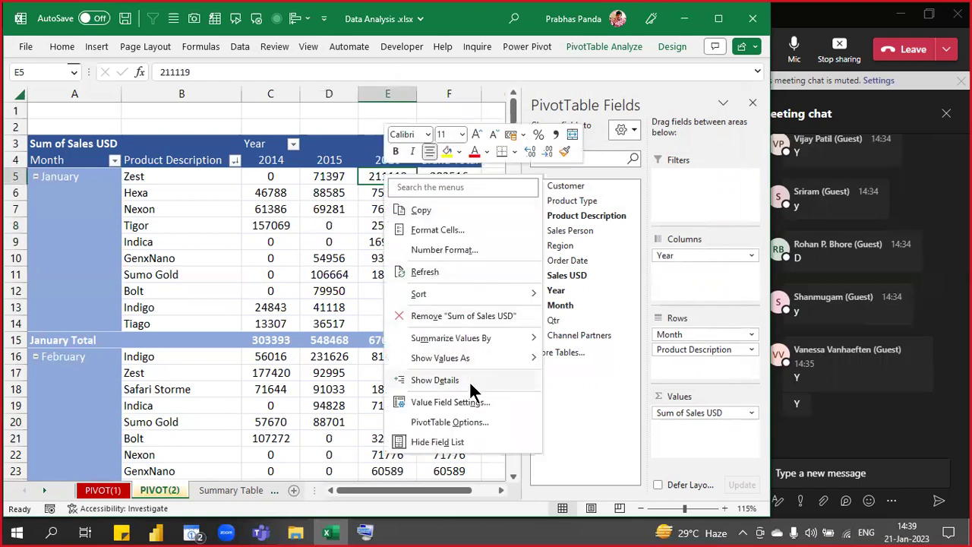
left_click(465, 422)
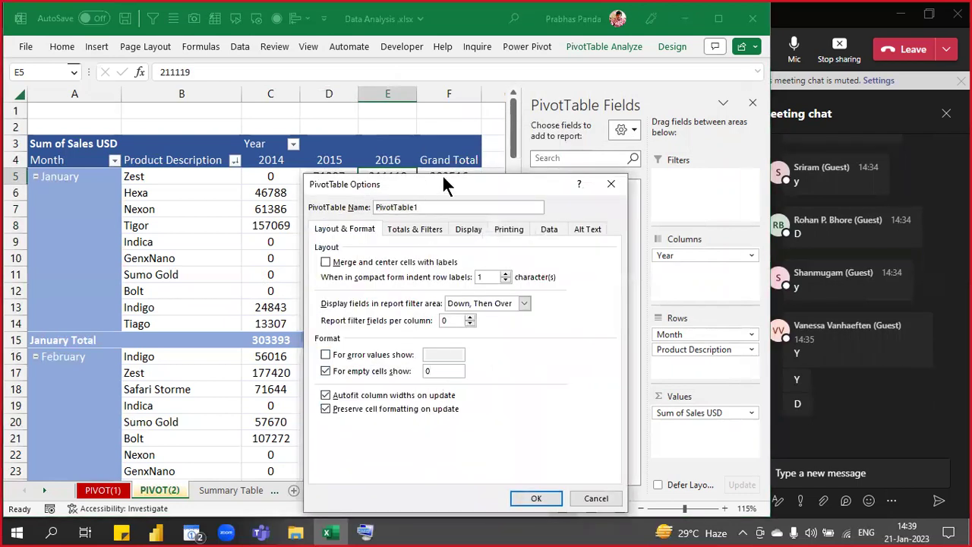
left_click_drag(443, 177, 518, 76)
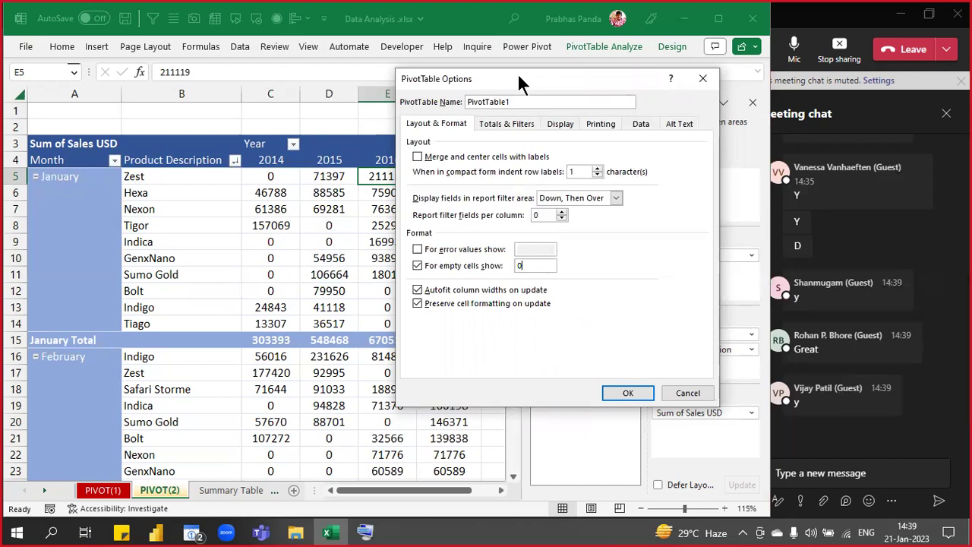
left_click(704, 80)
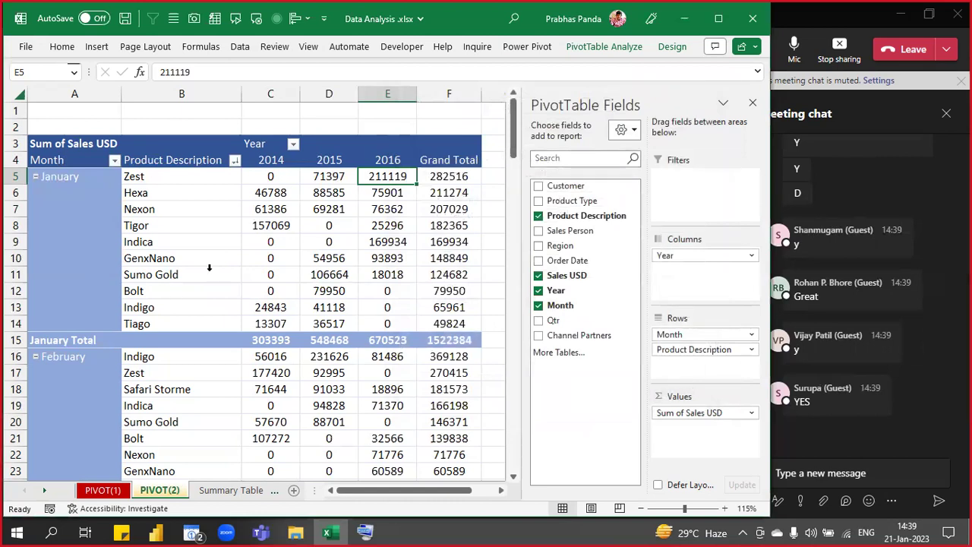
- Examine January's products from Zest to Tiago in rows 5 to 14 and the Month cells beside them
left_click(180, 178)
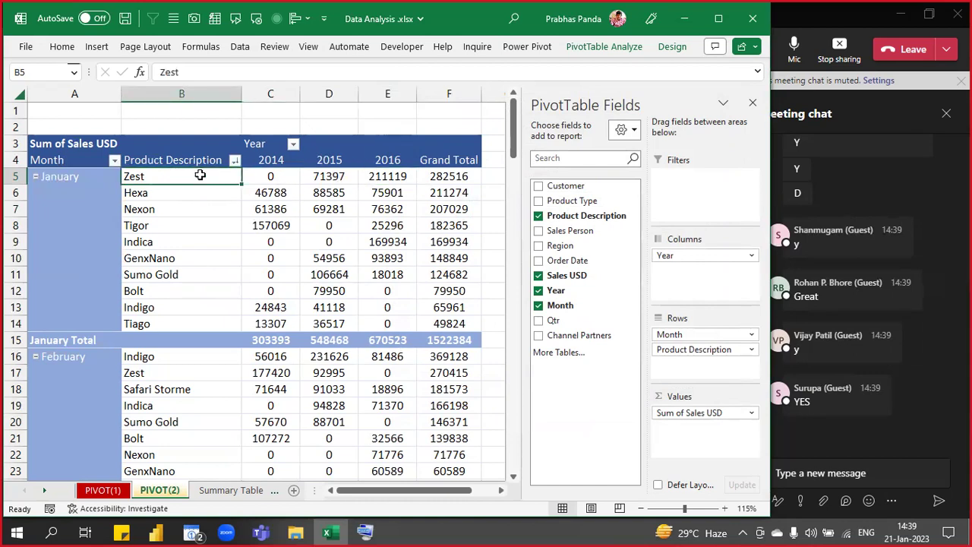
key("Down")
key("Down")
key("Down")
key("Down")
key("Down")
key("Down")
key("Down")
key("Down")
key("Down")
key("shift+Left")
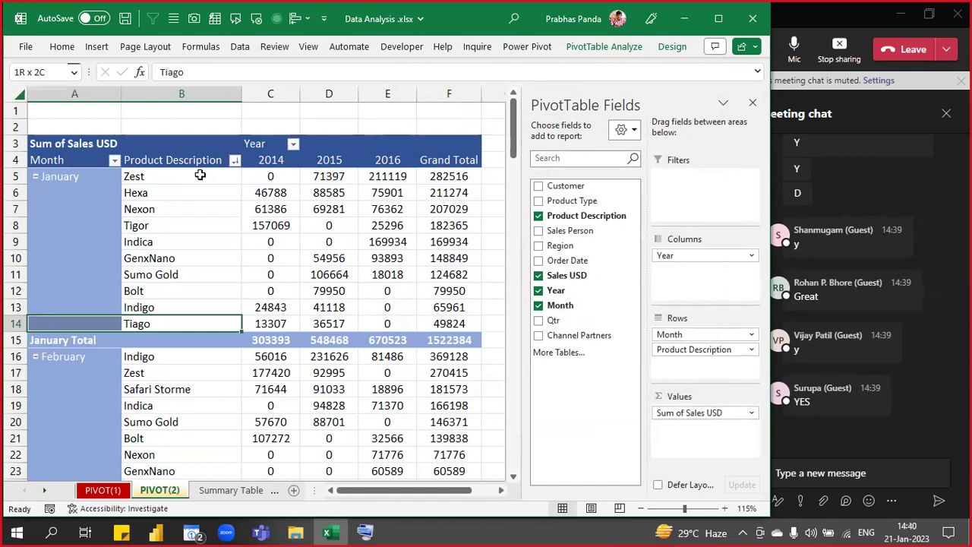
key("Up")
key("Up")
key("Up")
key("Up")
key("Up")
key("Up")
key("Up")
key("Up")
key("Up")
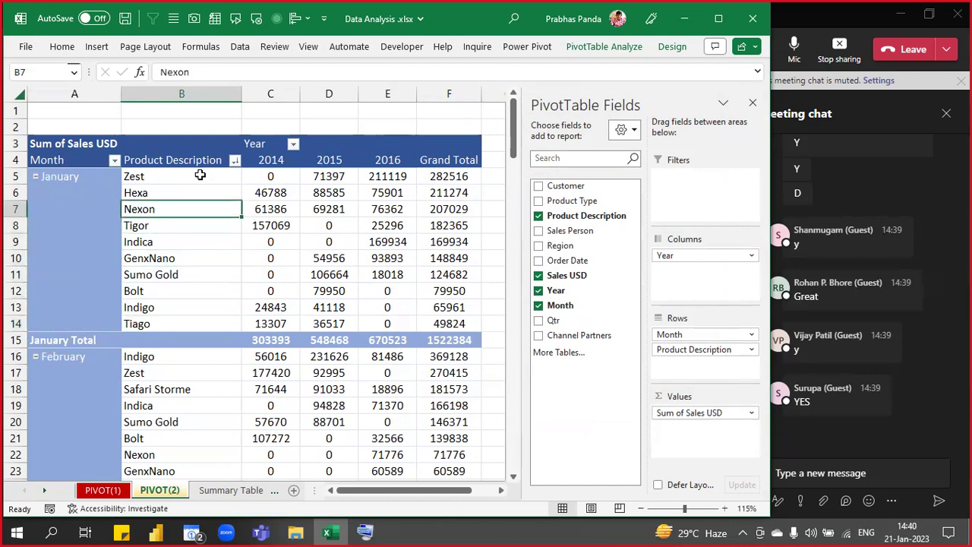
key("Left")
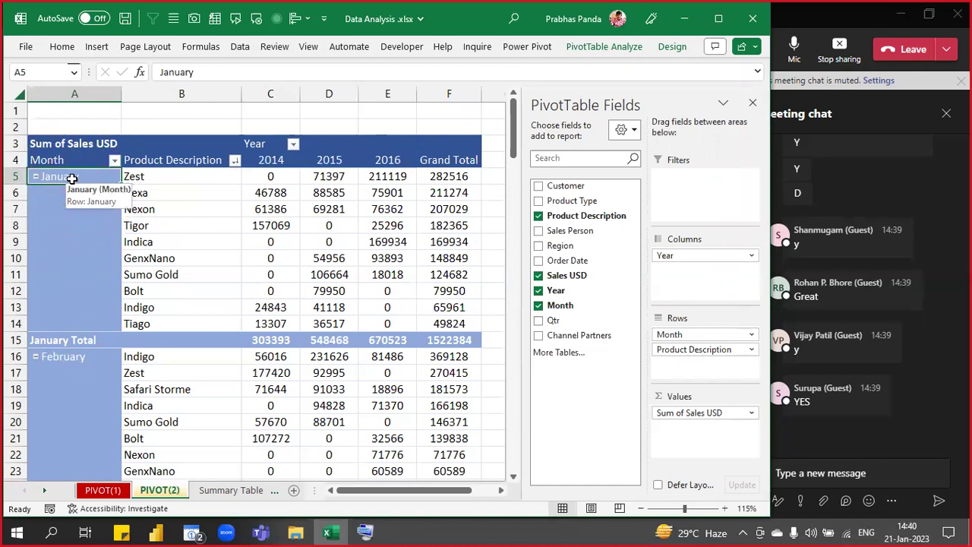
- Examine the Month labels in column A against the Nexon, Safari Storme and GenxNano rows 7, 18 and 10
left_click(74, 92)
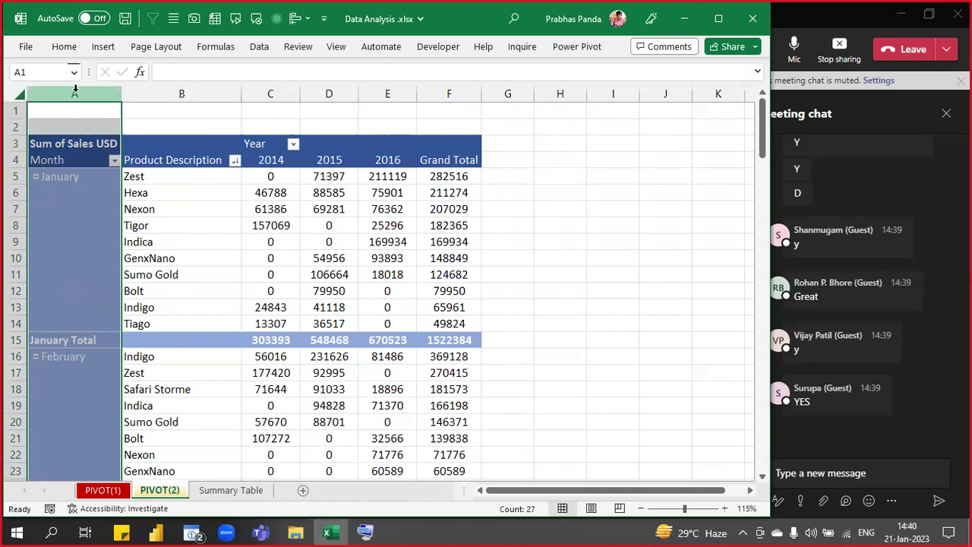
left_click(13, 209)
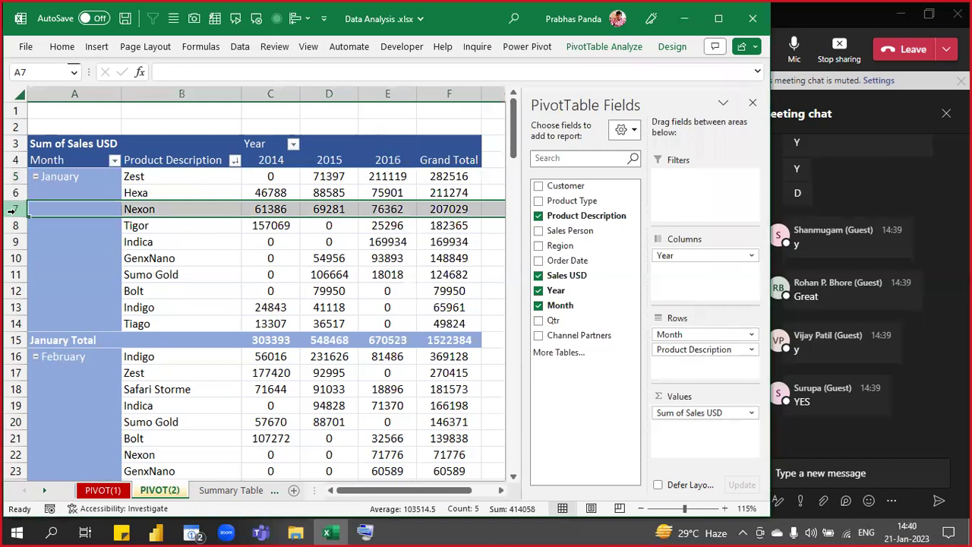
left_click(17, 386, "ctrl")
left_click(13, 258, "ctrl")
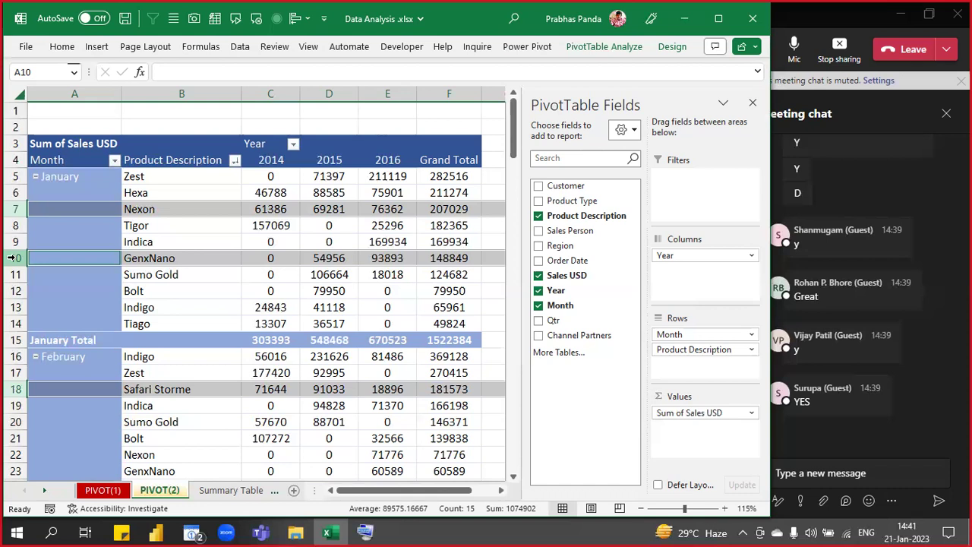
left_click(238, 296)
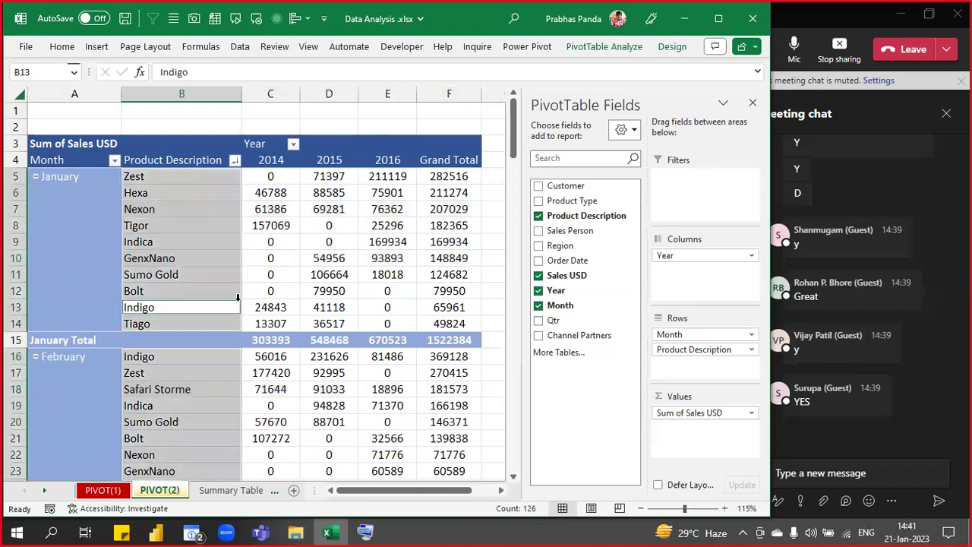
left_click(257, 294)
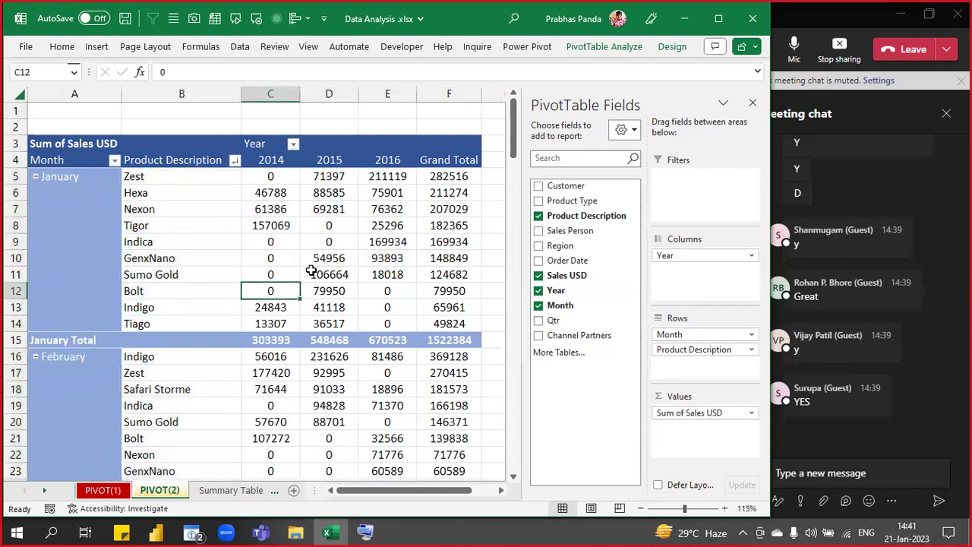
- Set the PivotTable's report layout to repeat all item labels
left_click(674, 45)
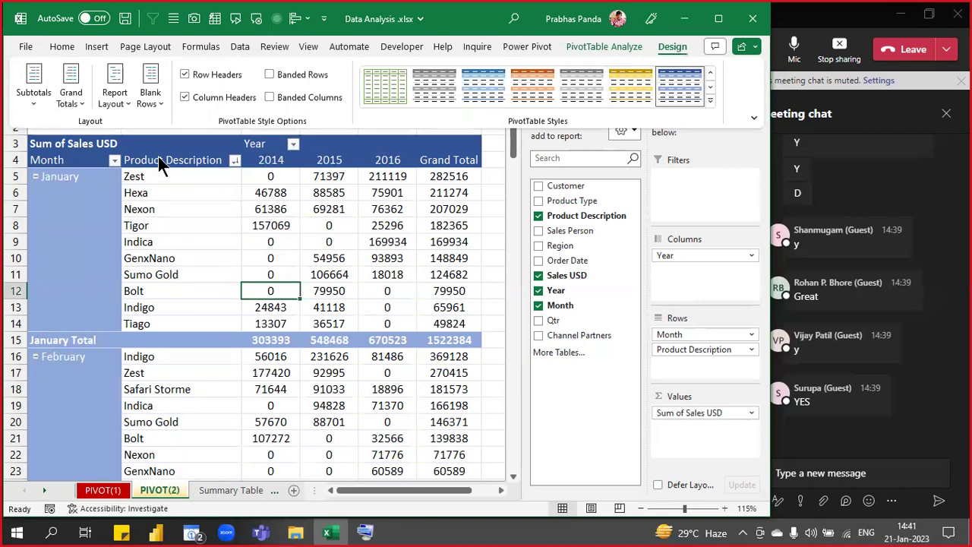
left_click(111, 92)
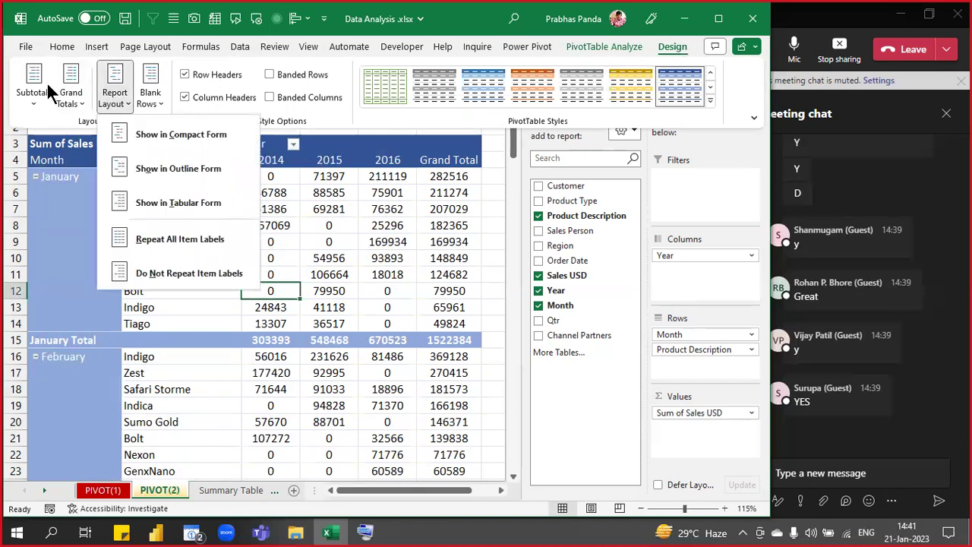
left_click(187, 242)
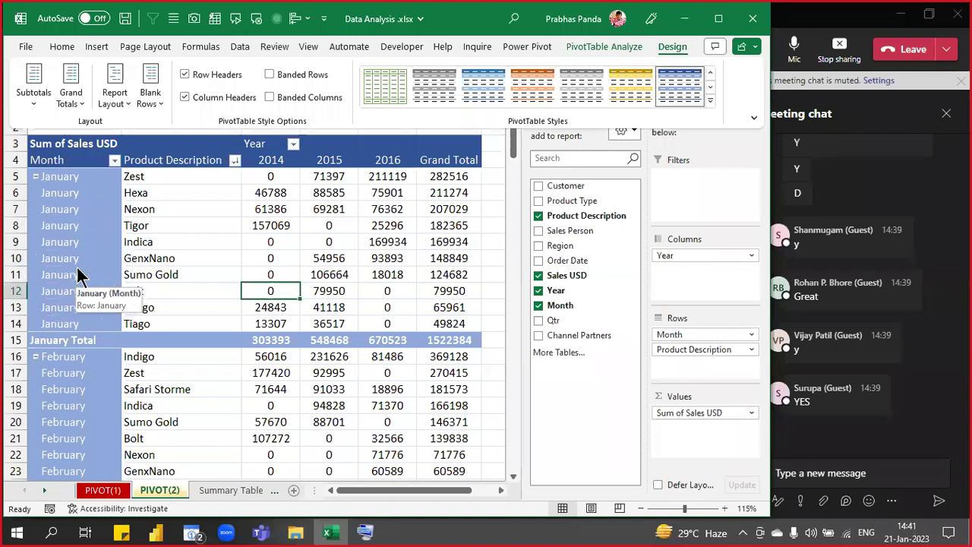
left_click(116, 92)
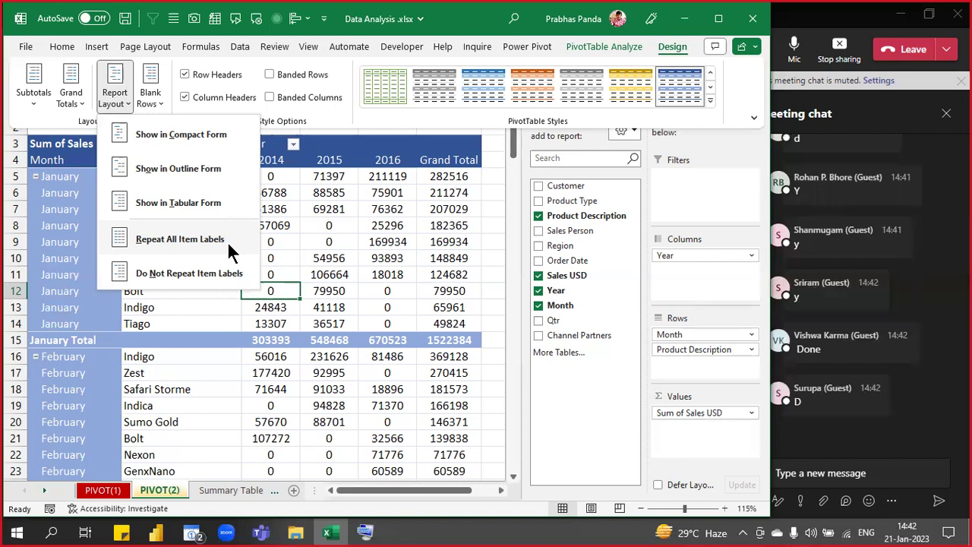
left_click(227, 241)
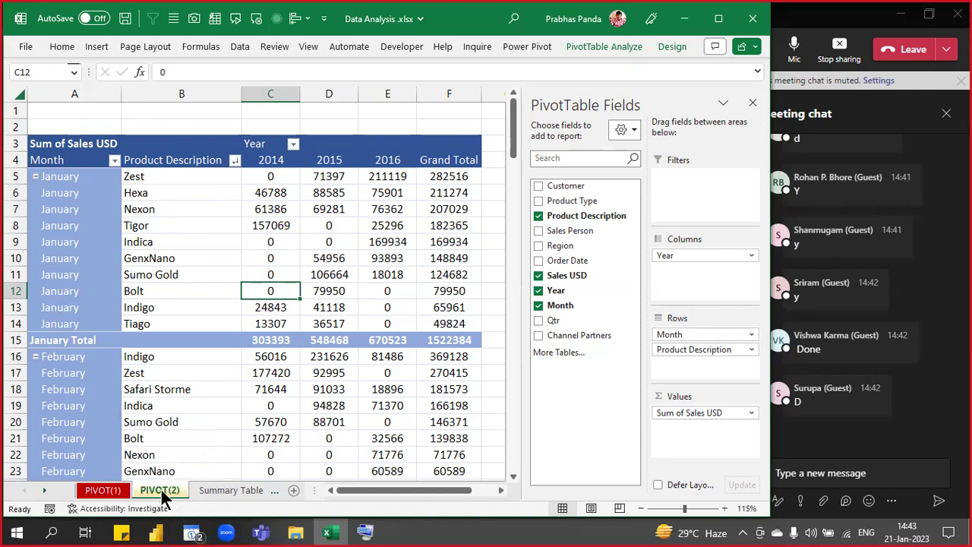
- Duplicate the PIVOT(2) sheet directly after the original and colour the copy's tab purple
left_click_drag(165, 498, 206, 486)
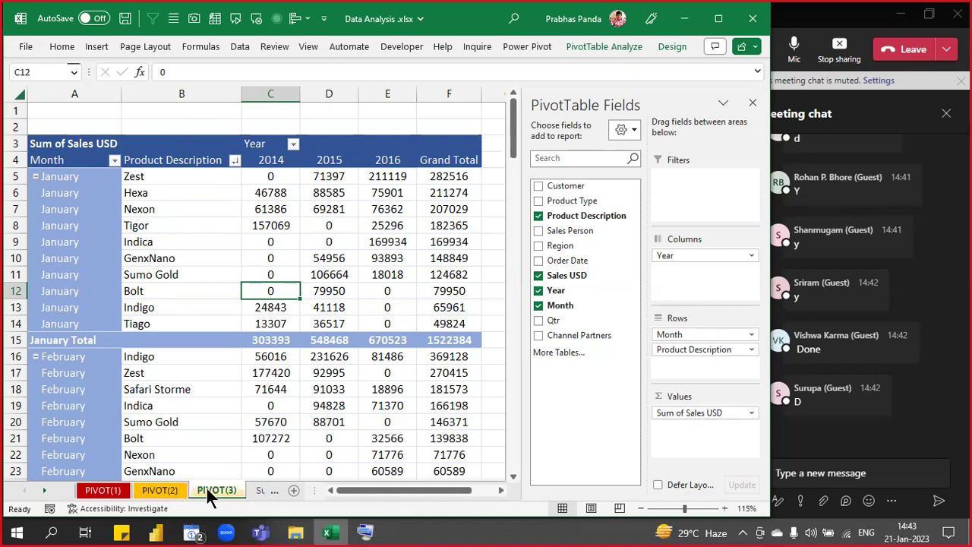
right_click(206, 486)
mouse_move(291, 410)
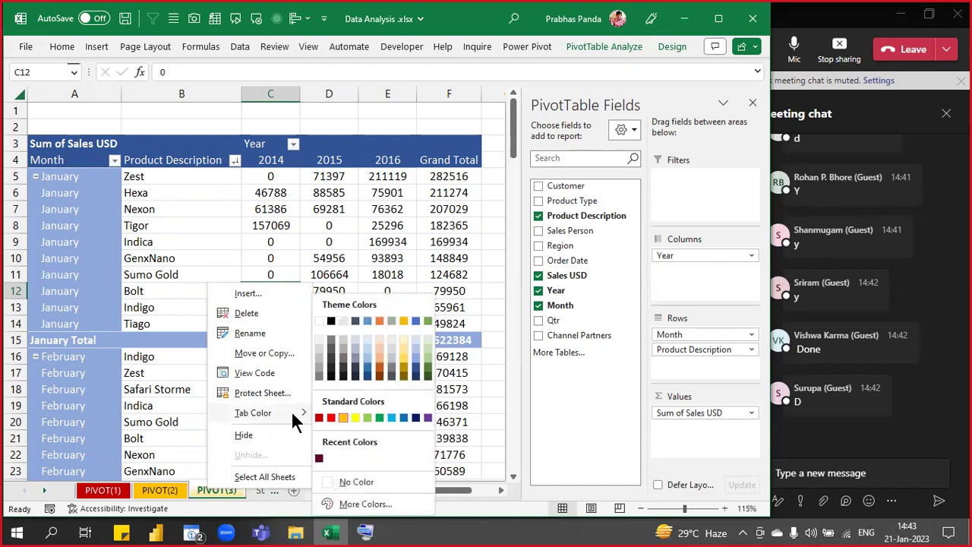
left_click(428, 418)
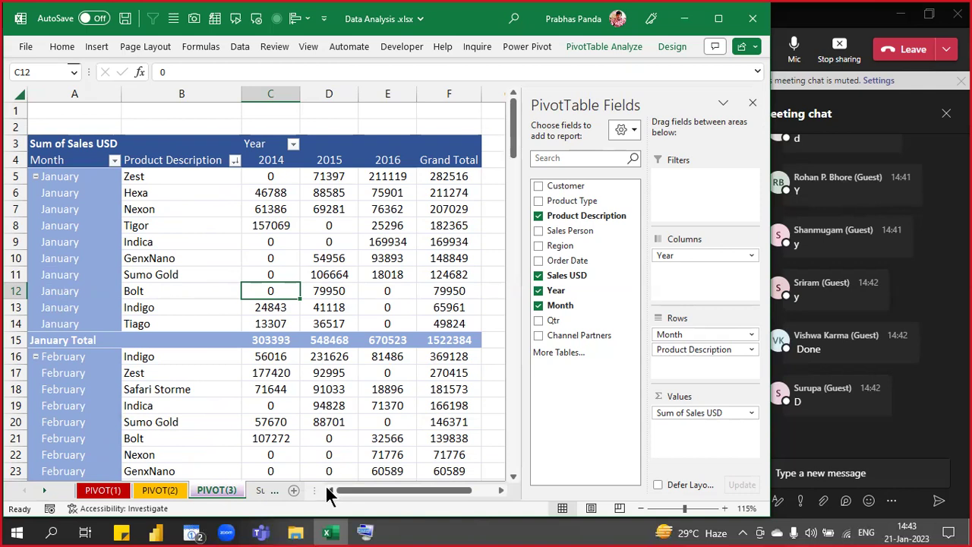
left_click_drag(317, 489, 393, 490)
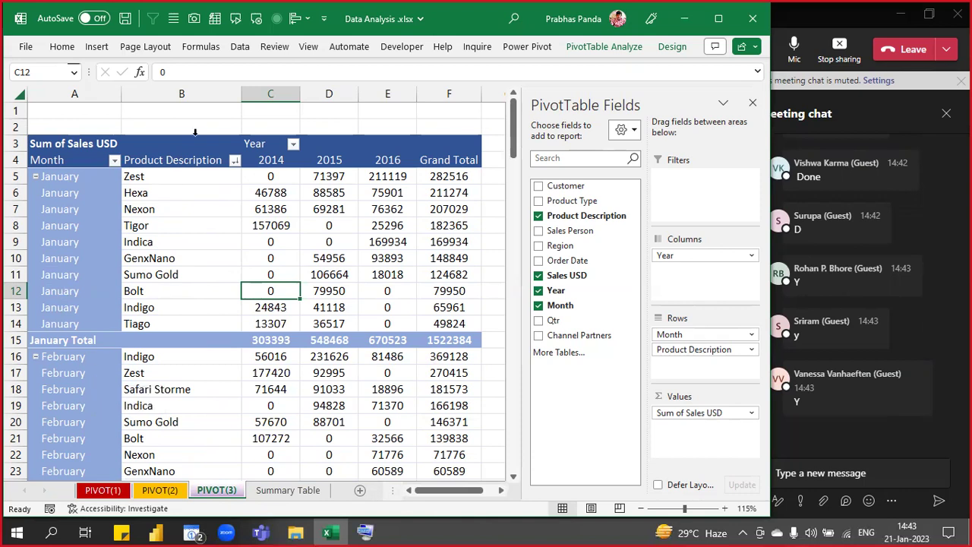
- Remove the Product Description field from the PivotTable on the PIVOT(3) sheet
left_click_drag(280, 91, 369, 90)
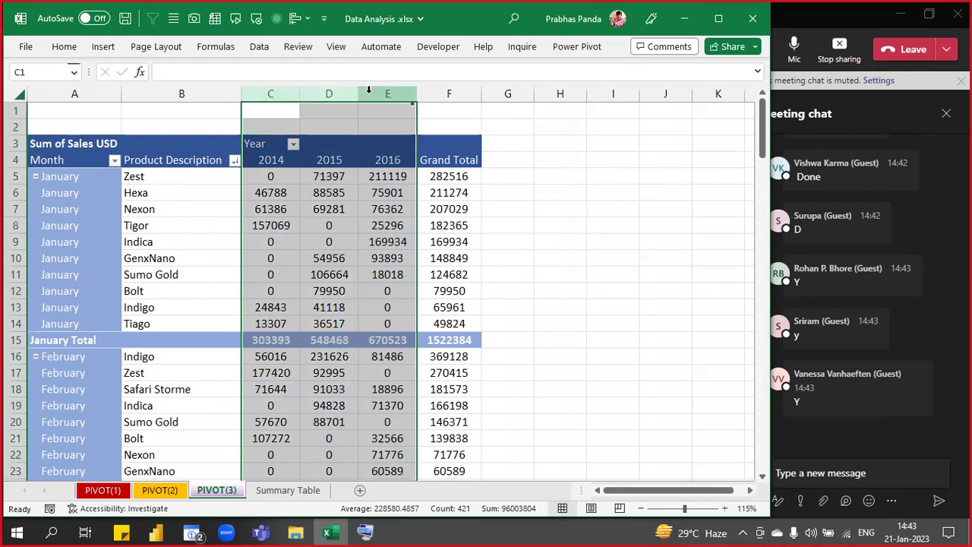
left_click(104, 92, "ctrl")
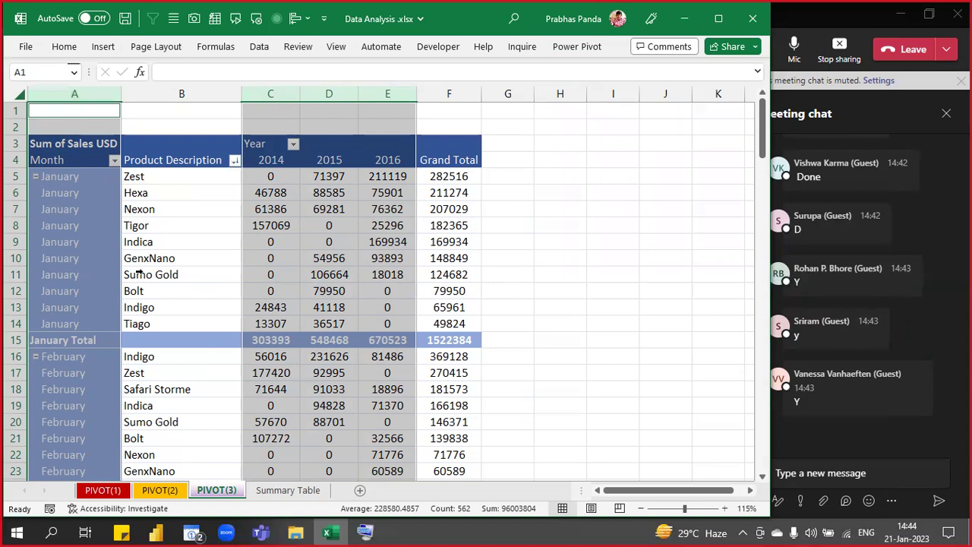
left_click(271, 225)
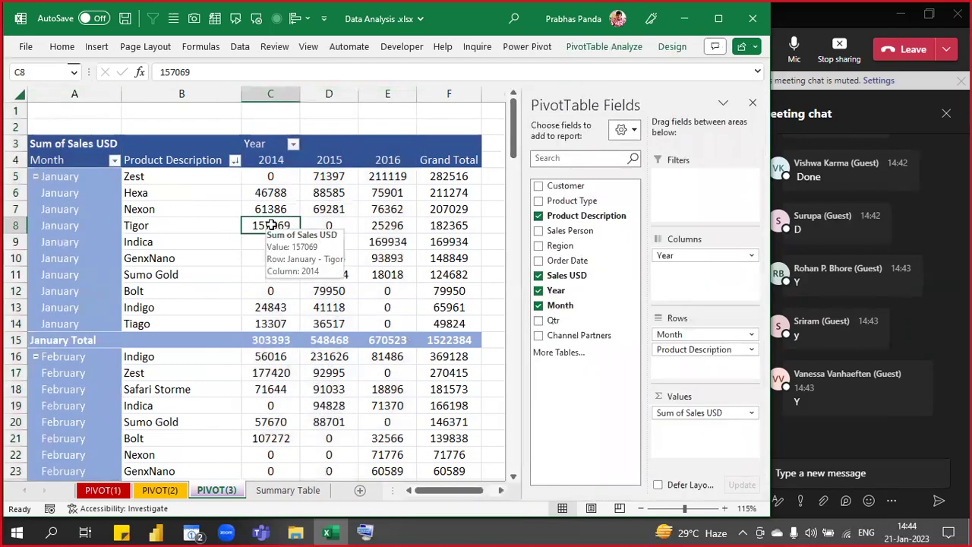
key("ctrl")
key("ctrl")
key("ctrl")
key("ctrl")
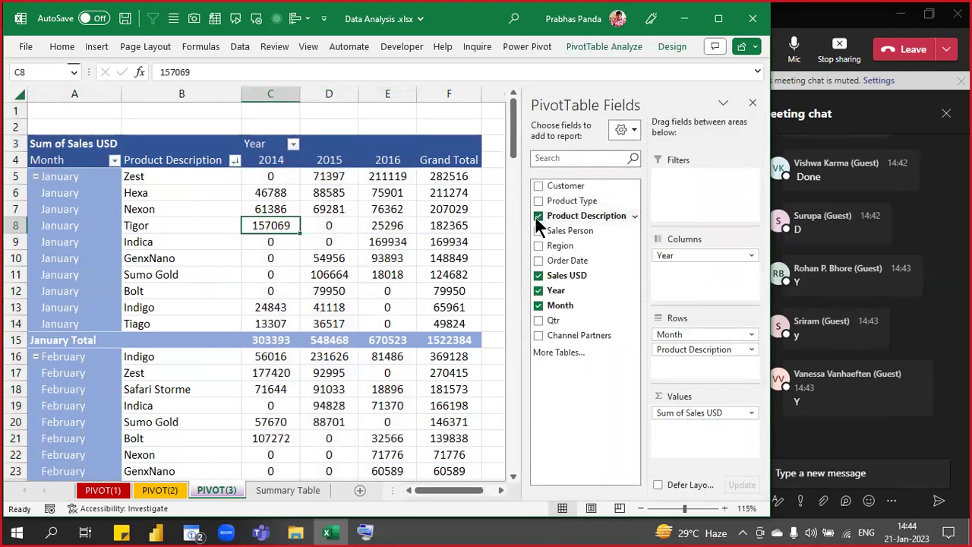
key("ctrl")
key("ctrl")
key("ctrl")
key("ctrl")
left_click(538, 217)
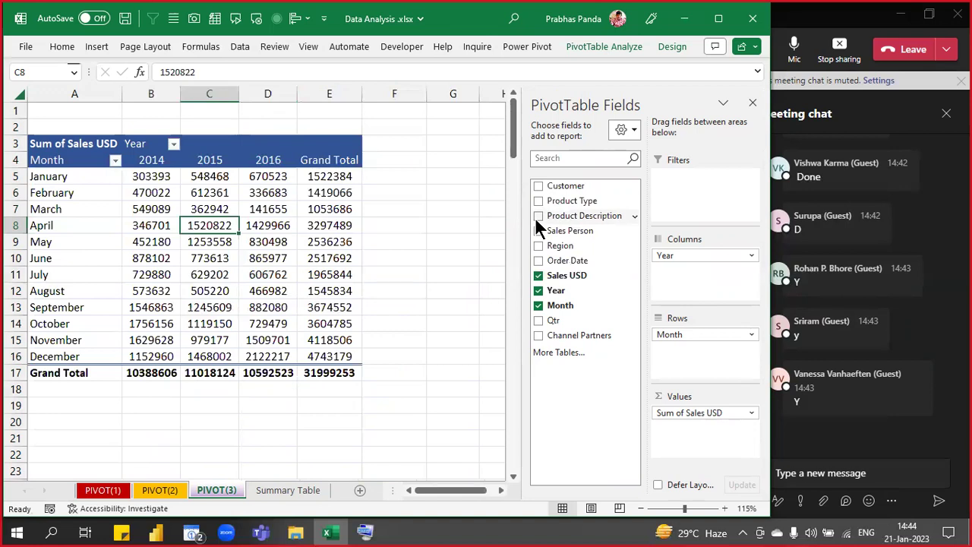
- Add the Customer field to the PivotTable's rows below Month
key("ctrl")
key("ctrl")
key("ctrl")
key("ctrl")
left_click_drag(584, 187, 685, 361)
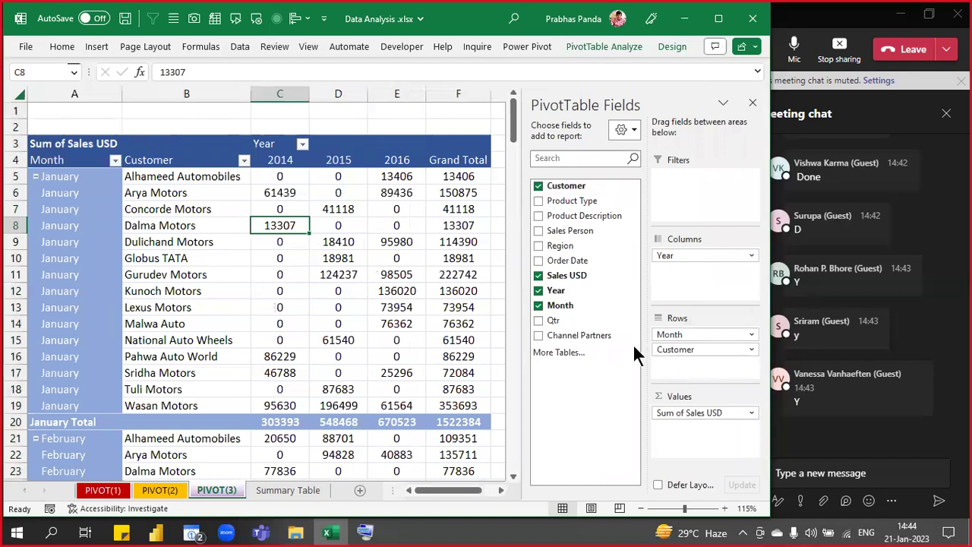
- Examine the 2014 to 2016 columns, the Month column and January's customer entries in column B
left_click_drag(279, 93, 374, 113)
left_click(73, 94)
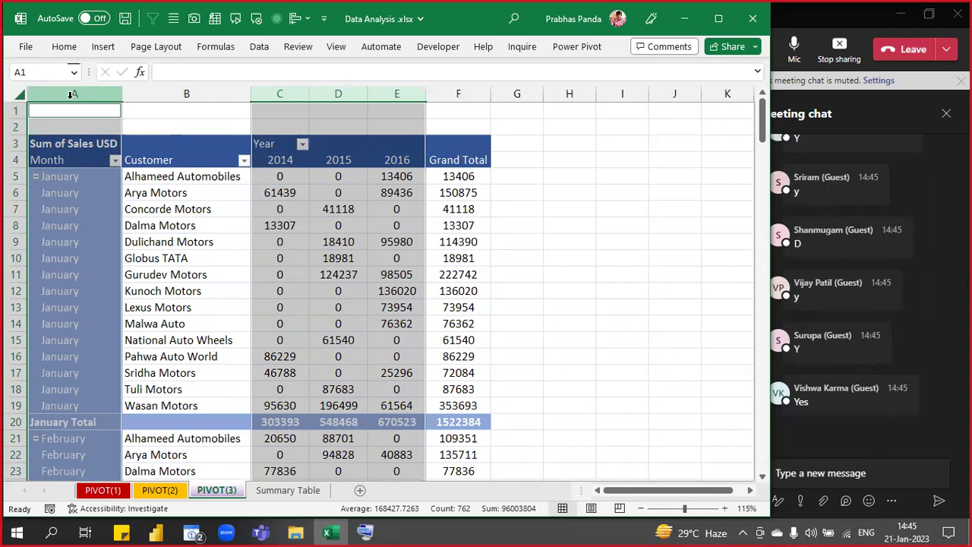
left_click(233, 228)
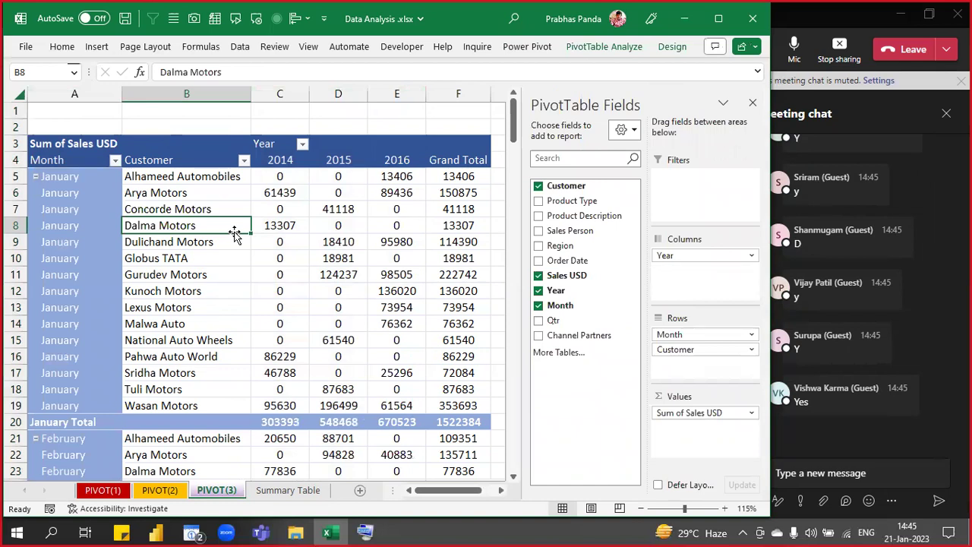
left_click(211, 182)
left_click(198, 176)
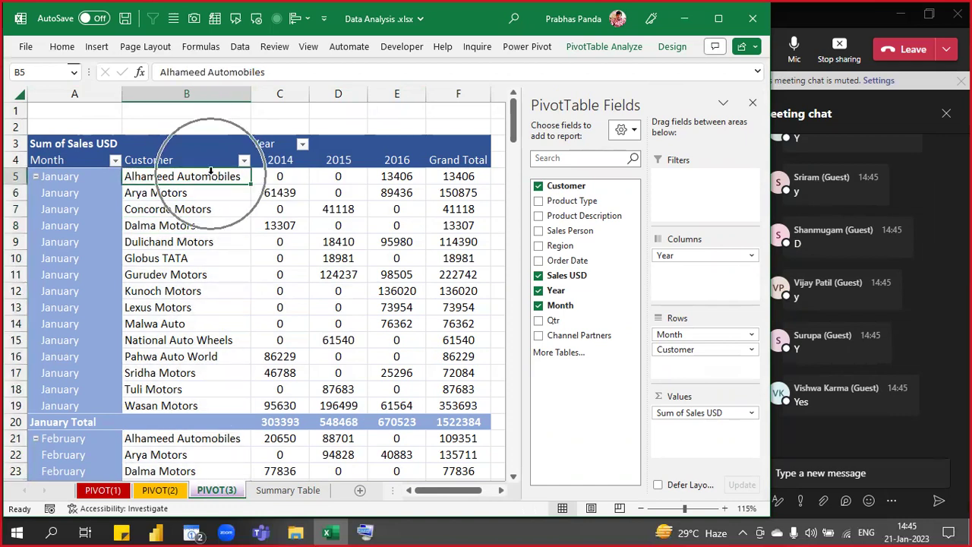
key("ctrl")
key("ctrl")
key("ctrl")
key("ctrl")
key("ctrl")
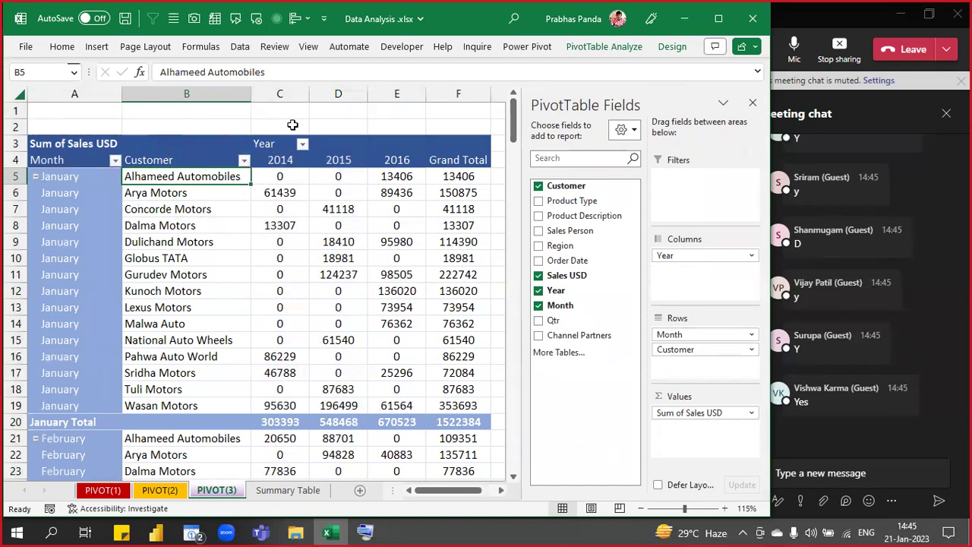
- Examine the 2014 sales column by month and customer down to the Grand Total row, and return to cell A1
left_click(278, 91)
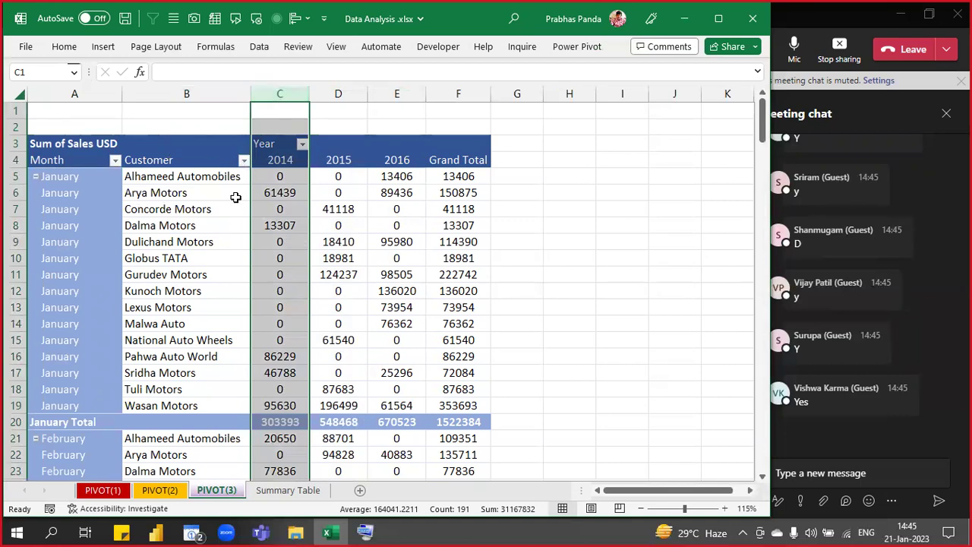
key("ctrl")
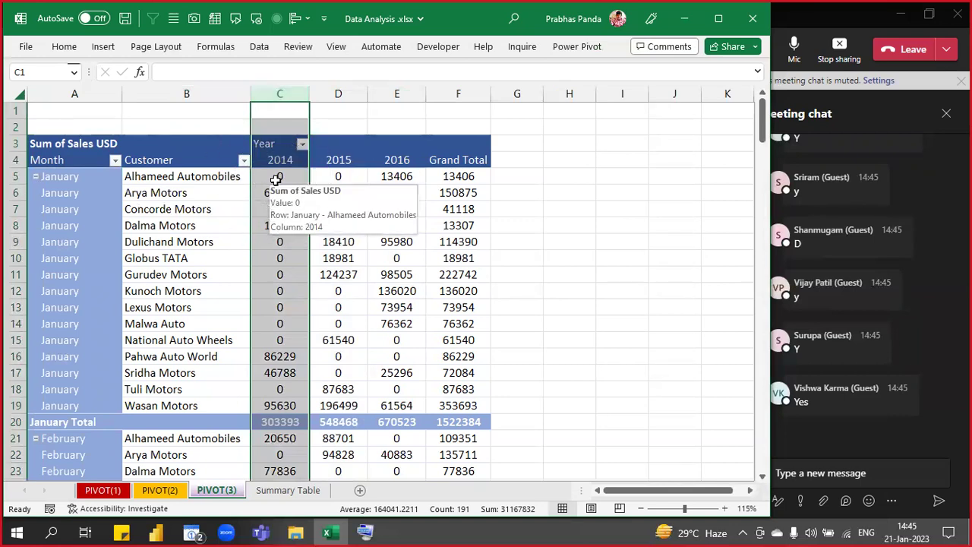
scroll(258, 272, "down", 5)
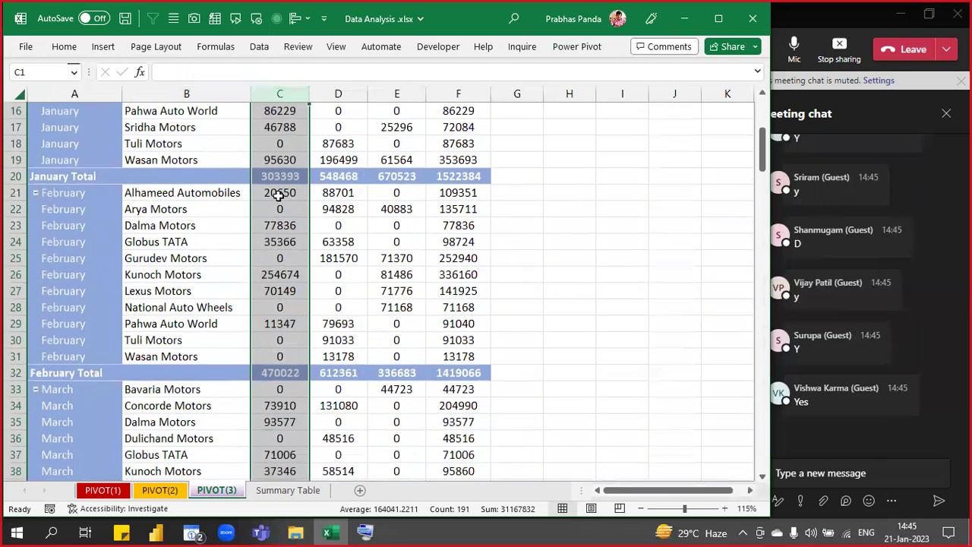
scroll(253, 297, "down", 5)
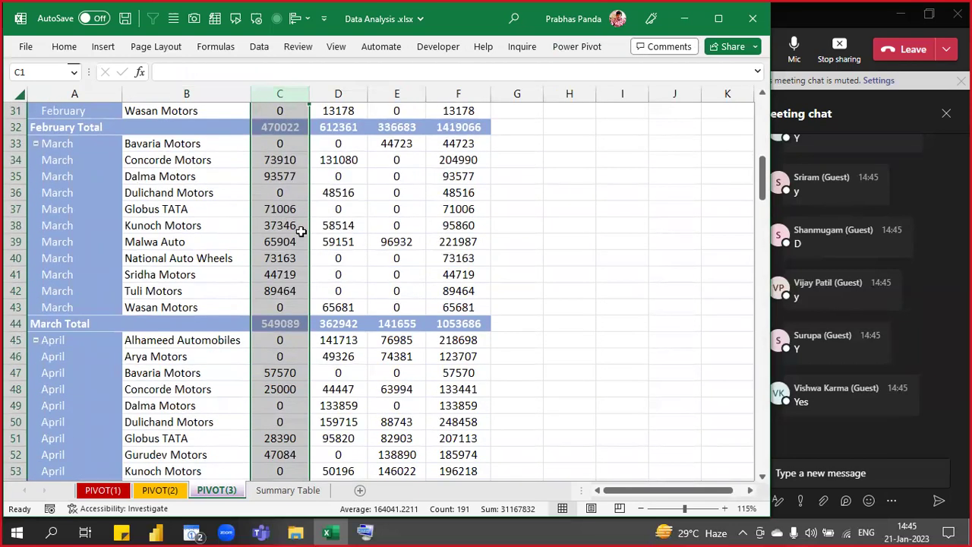
scroll(291, 263, "down", 3)
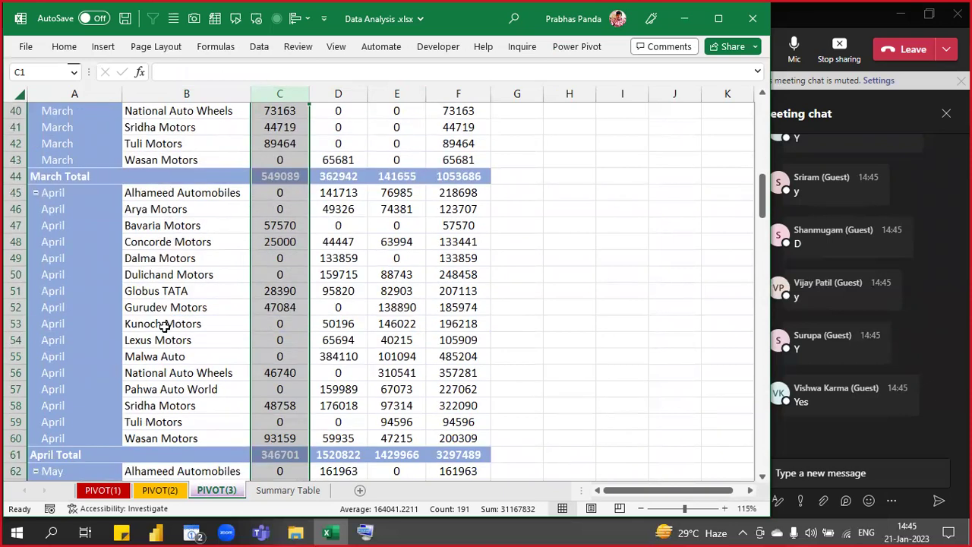
scroll(164, 327, "down", 5)
scroll(223, 236, "down", 6)
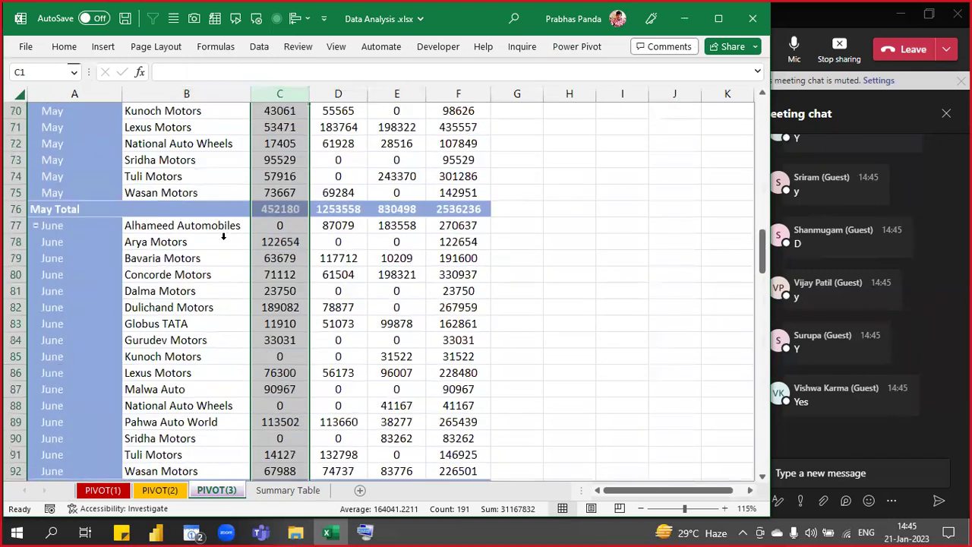
scroll(224, 236, "down", 4)
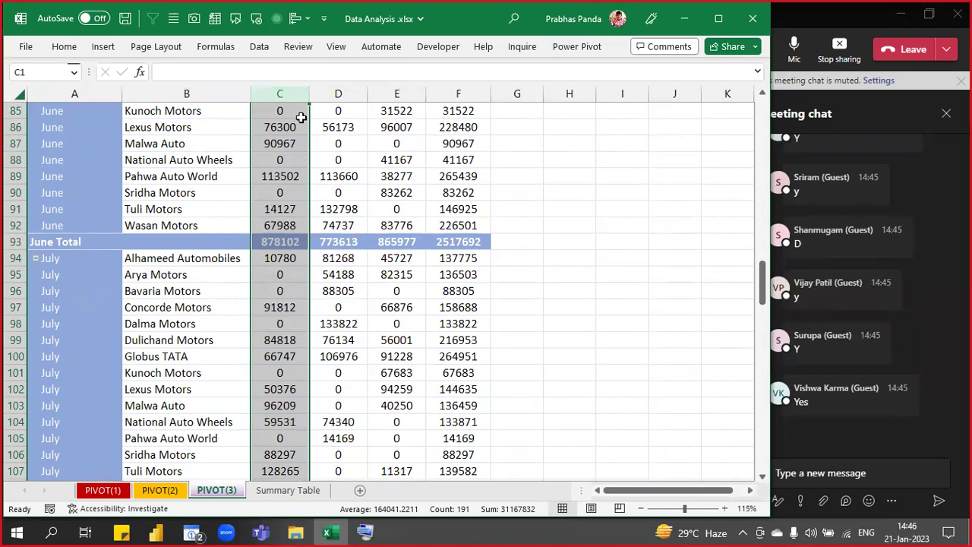
scroll(280, 225, "down", 20)
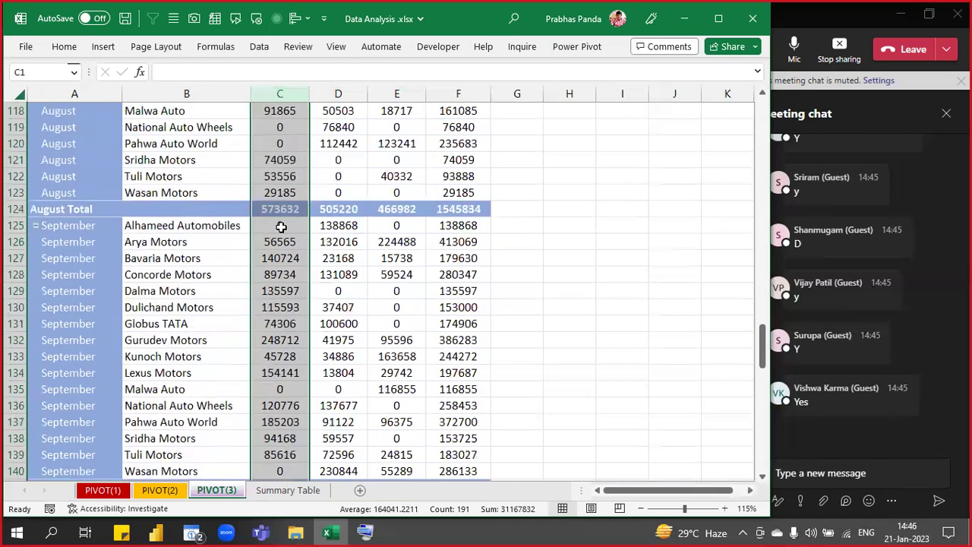
scroll(280, 225, "down", 14)
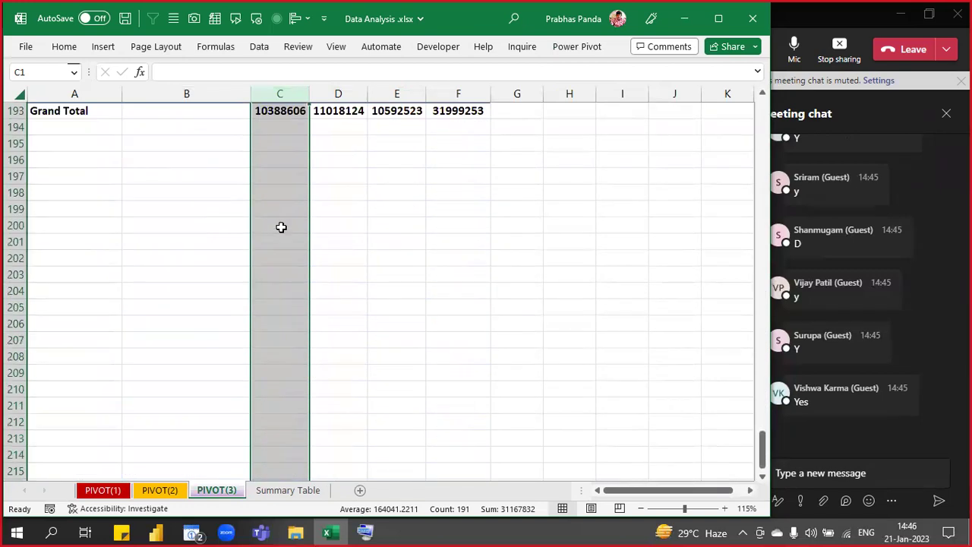
key("ctrl+Home")
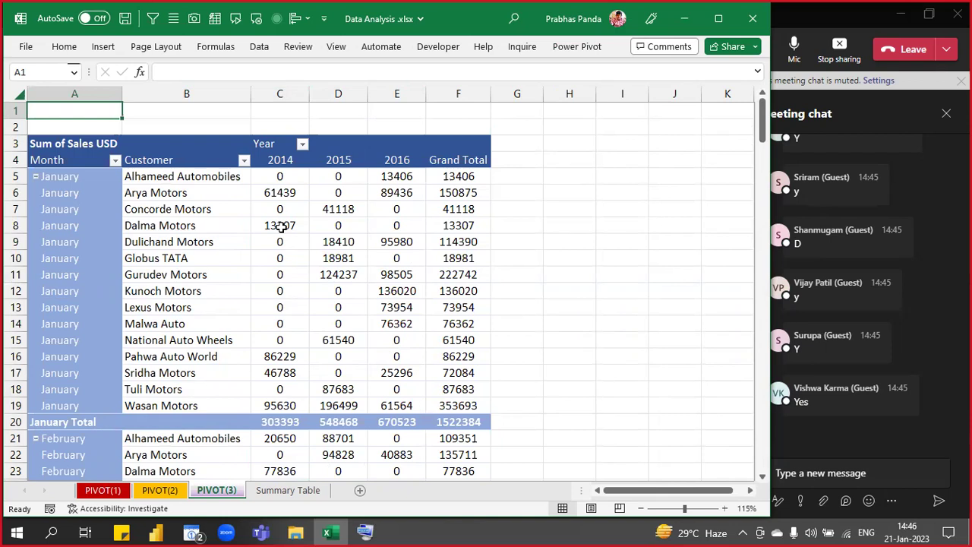
- Move the Month field from the PivotTable's rows to its columns, below Year
left_click(254, 226)
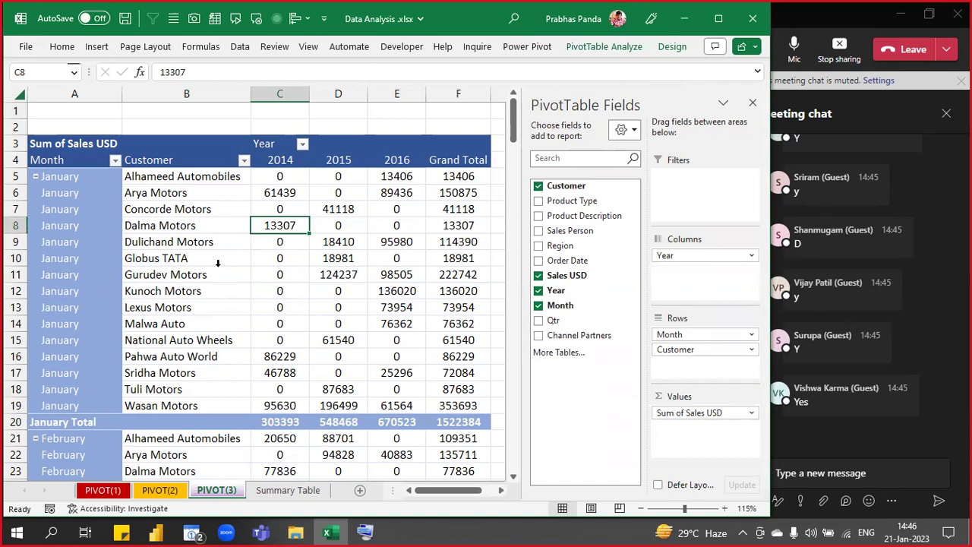
key("ctrl")
key("ctrl")
key("ctrl")
key("ctrl")
key("ctrl")
key("ctrl")
key("ctrl")
key("ctrl")
key("ctrl")
key("ctrl")
key("ctrl")
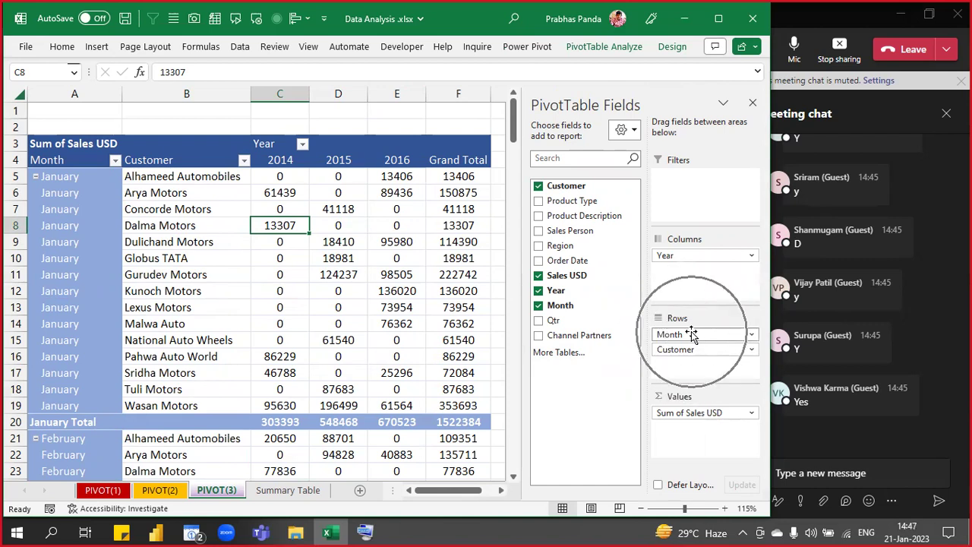
key("ctrl")
key("ctrl")
key("ctrl")
key("ctrl")
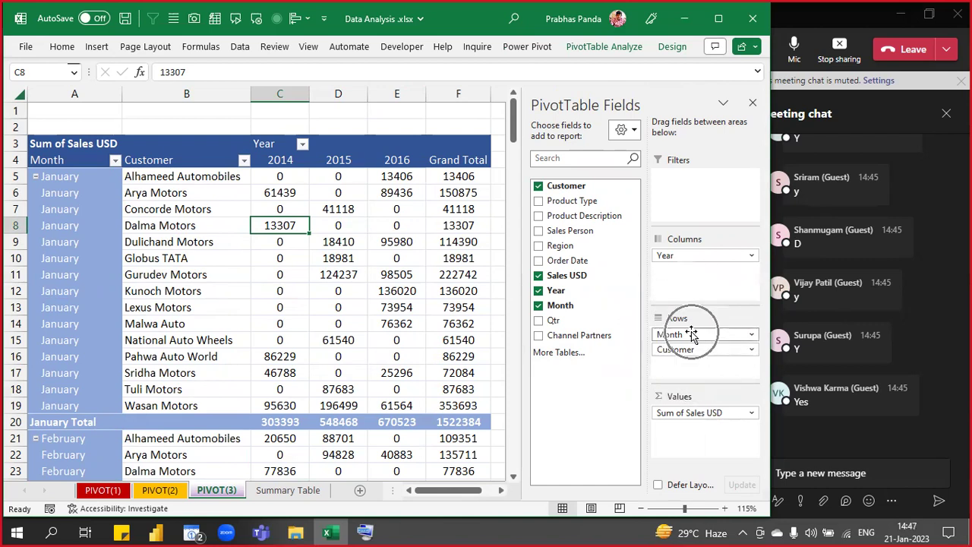
key("ctrl")
left_click_drag(691, 334, 702, 293)
key("ctrl")
key("ctrl")
key("ctrl")
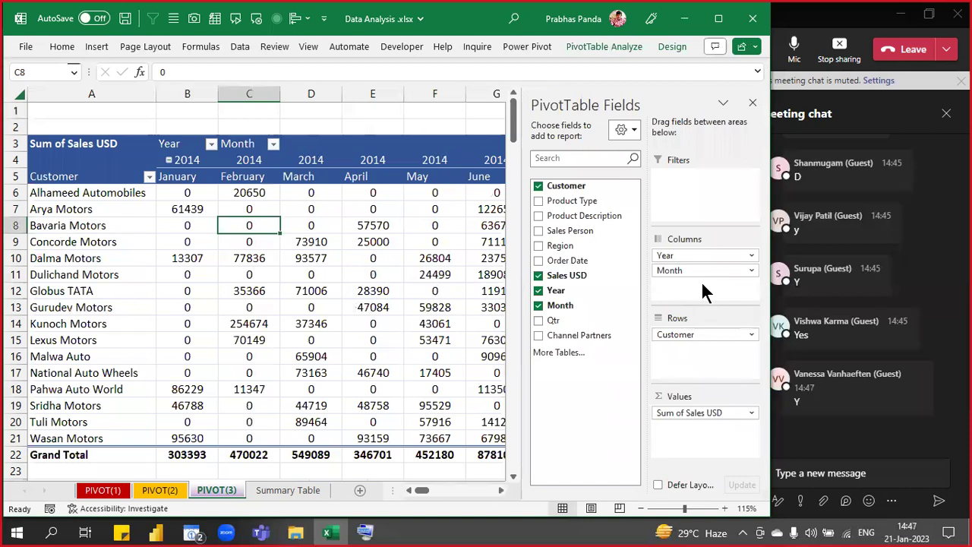
- Examine the Customer column and the Grand Total row of the PivotTable across the monthly 2014 sales
scroll(225, 221, "down", 1)
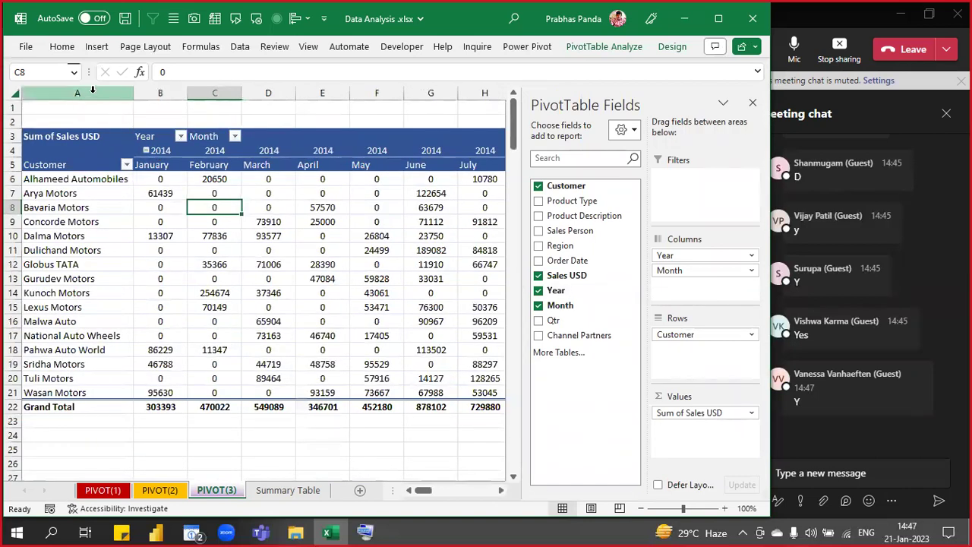
left_click(91, 90)
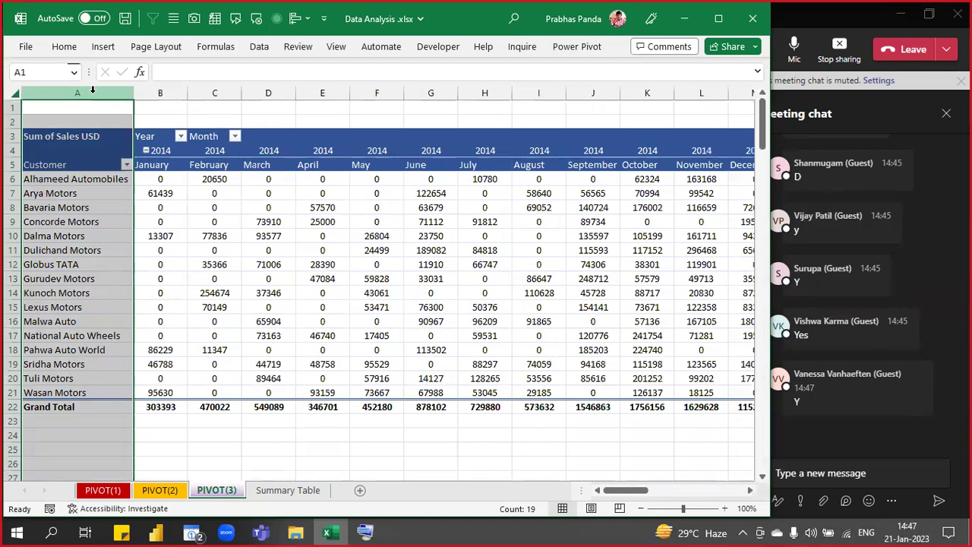
left_click(11, 407)
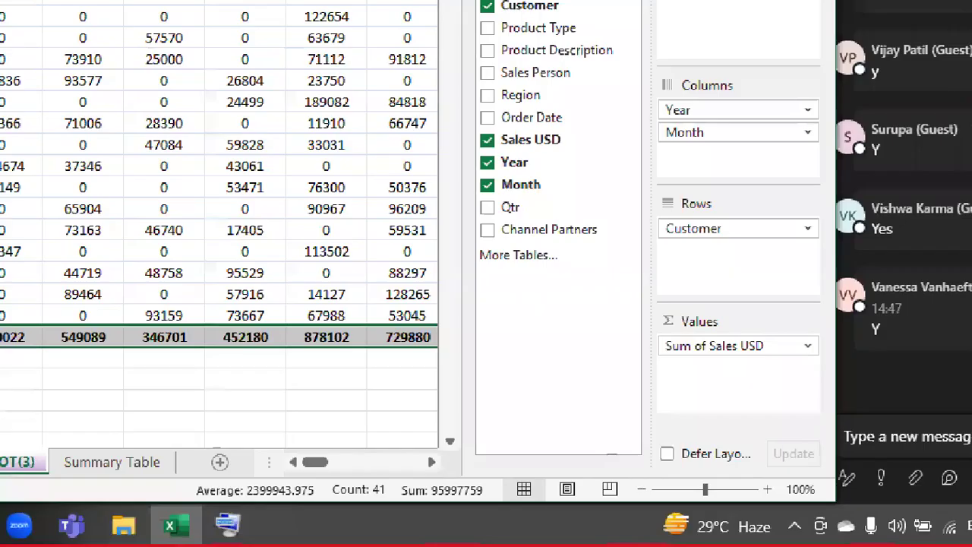
left_click_drag(294, 446, 414, 523)
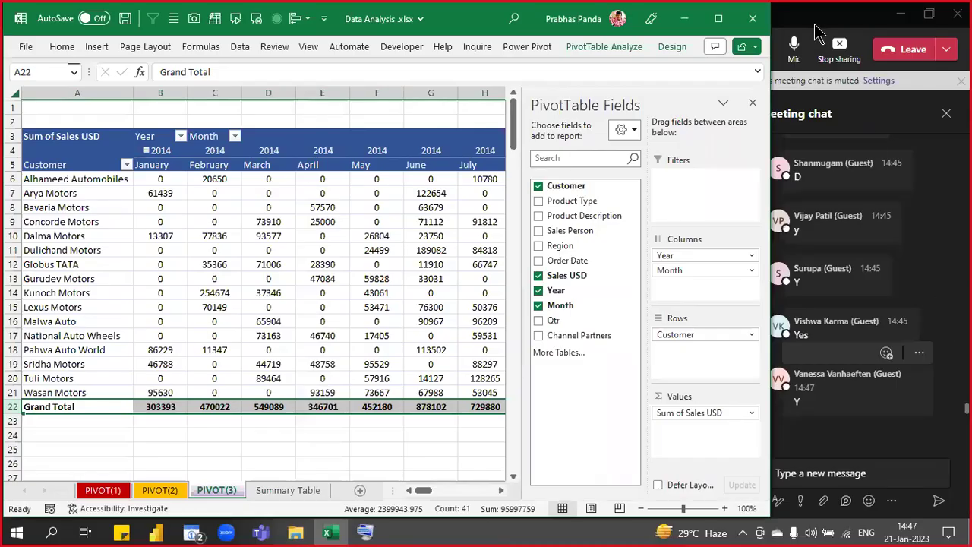
- Switch to the Teams meeting, admit the guest waiting in the lobby, and return to the Excel workbook
left_click(817, 25)
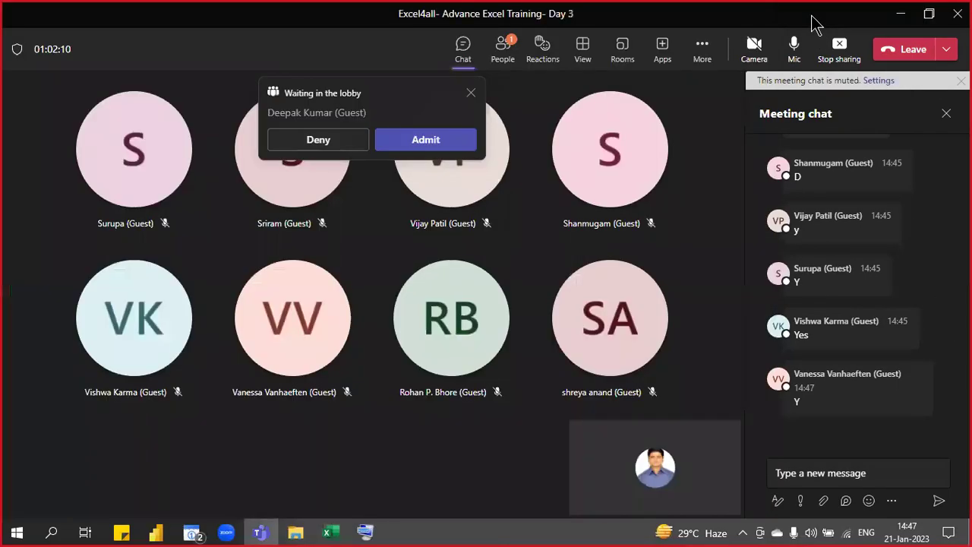
left_click(386, 141)
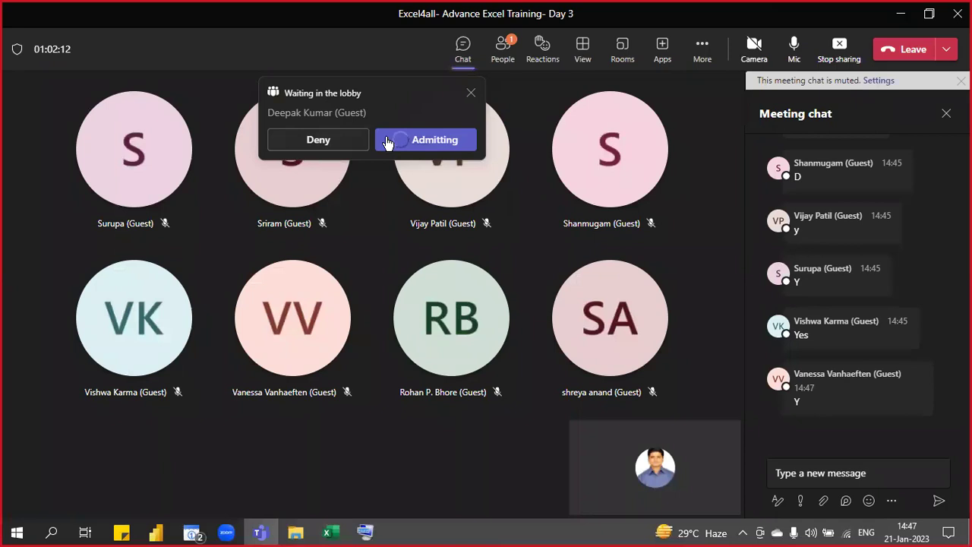
key("alt+Tab")
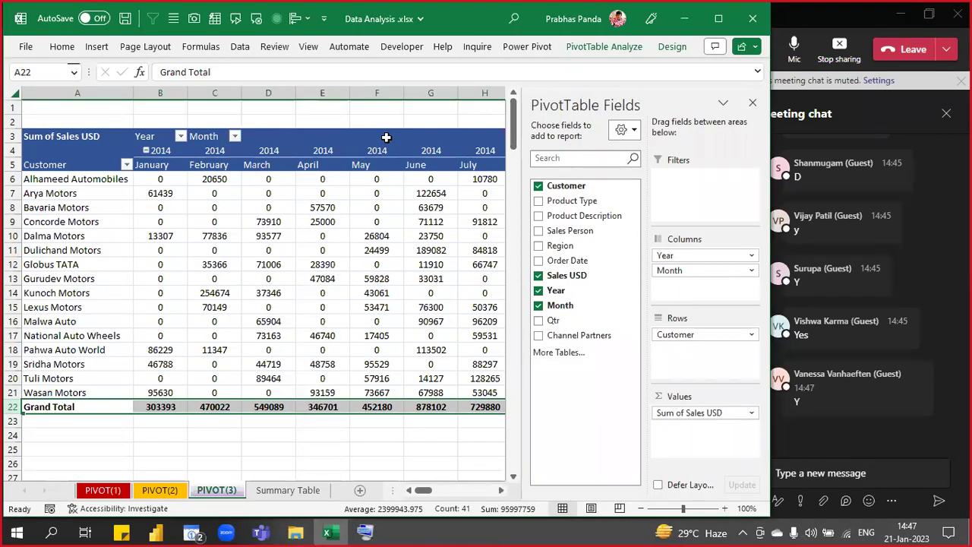
left_click(839, 18)
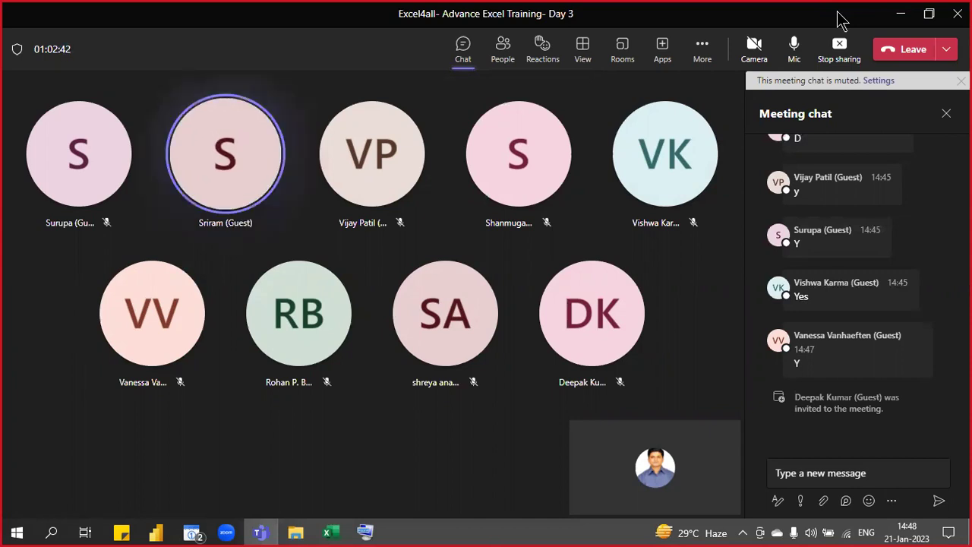
key("alt+Tab")
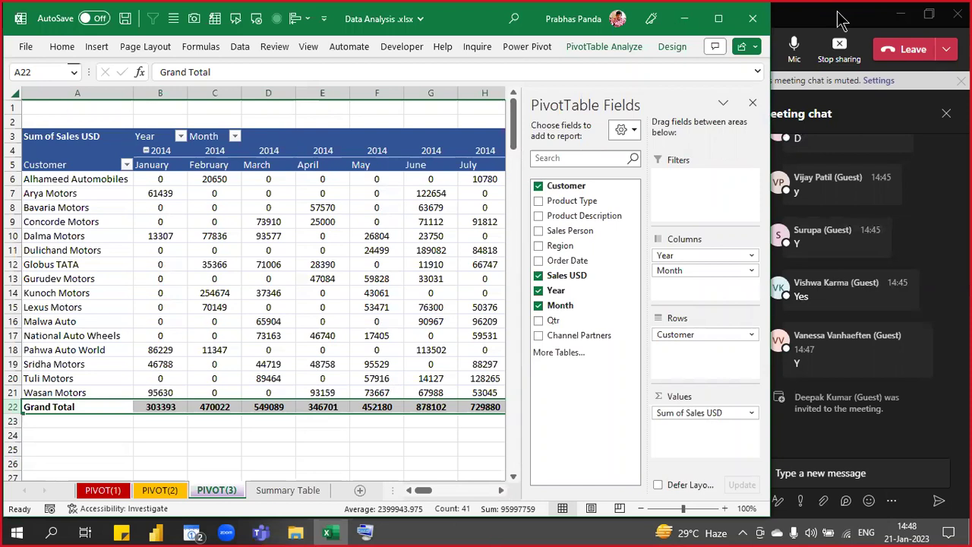
- Collapse the entire Year field in the PivotTable's columns so that only yearly sales are shown
left_click(300, 194)
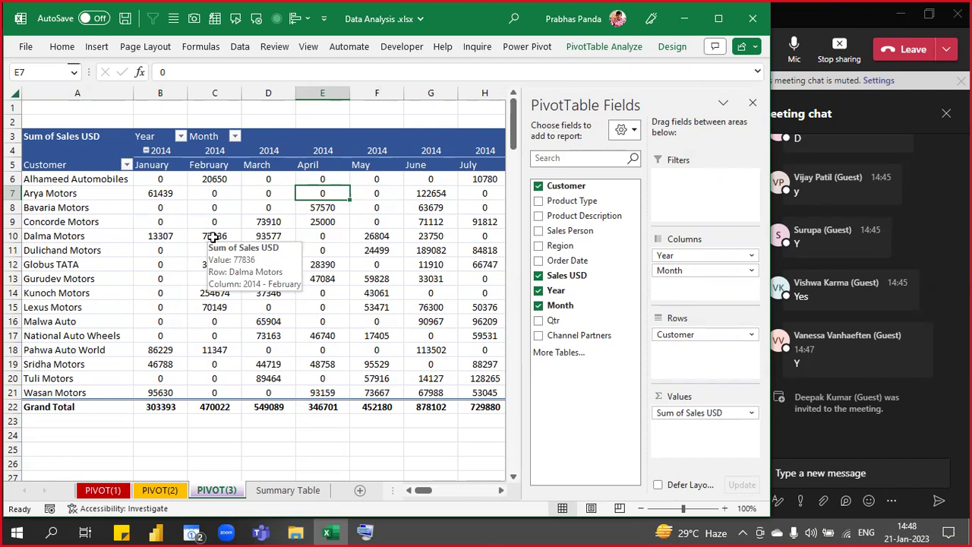
left_click(165, 151)
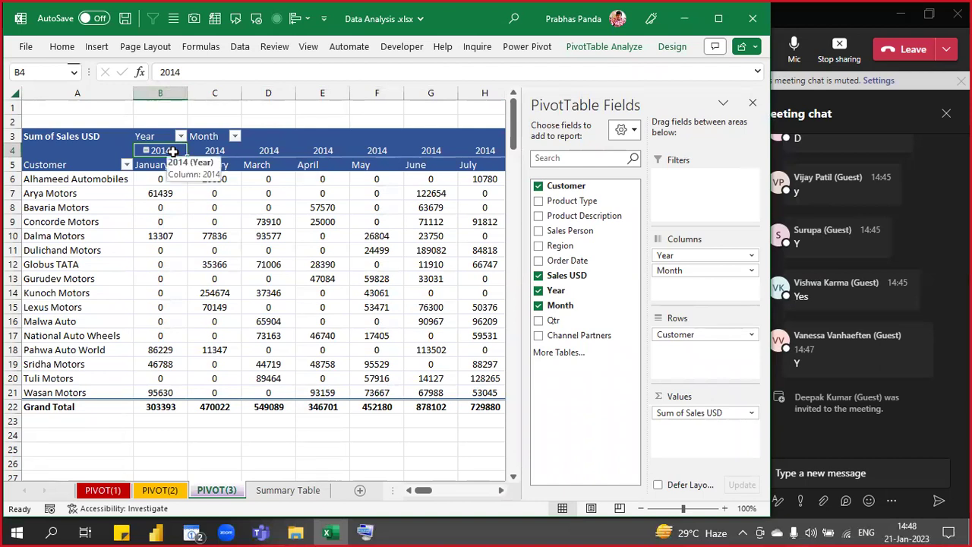
right_click(172, 152)
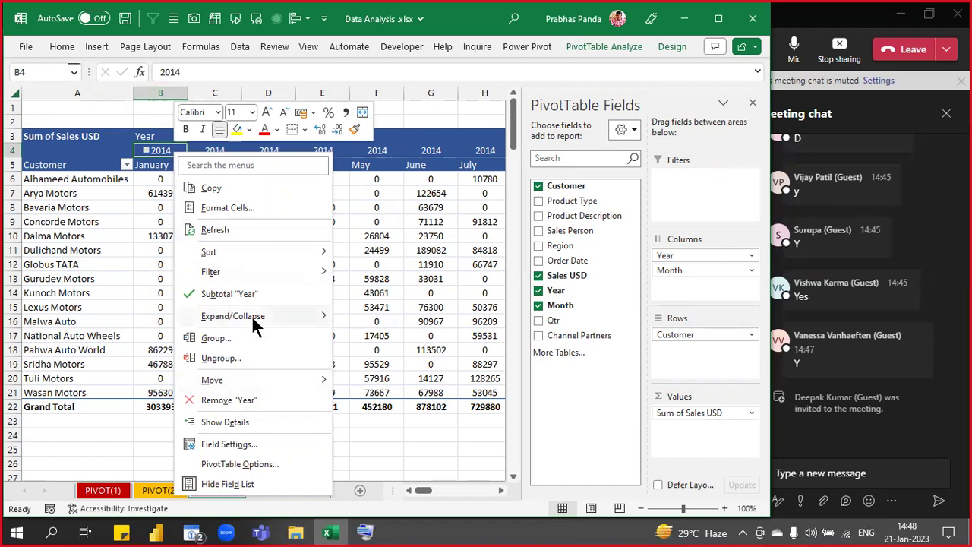
mouse_move(264, 318)
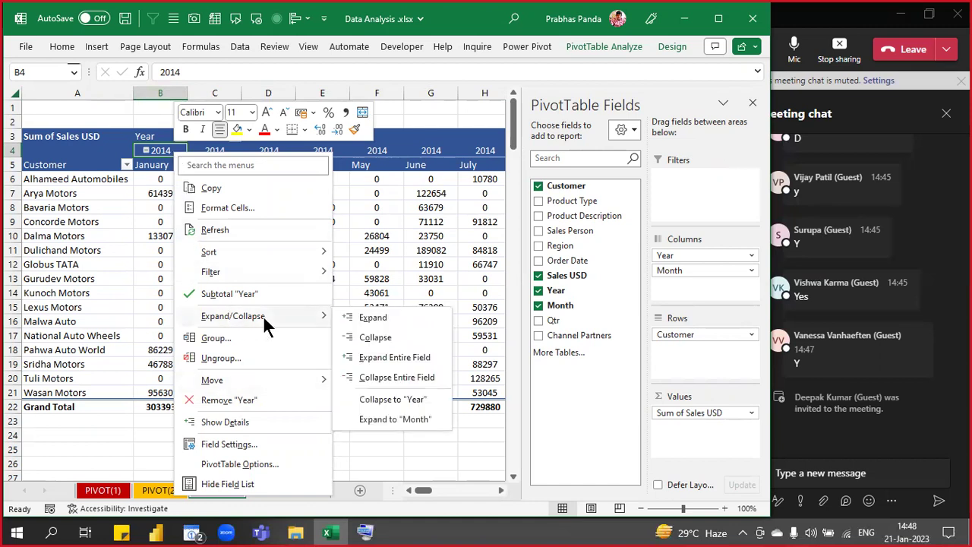
left_click(401, 376)
left_click(399, 376)
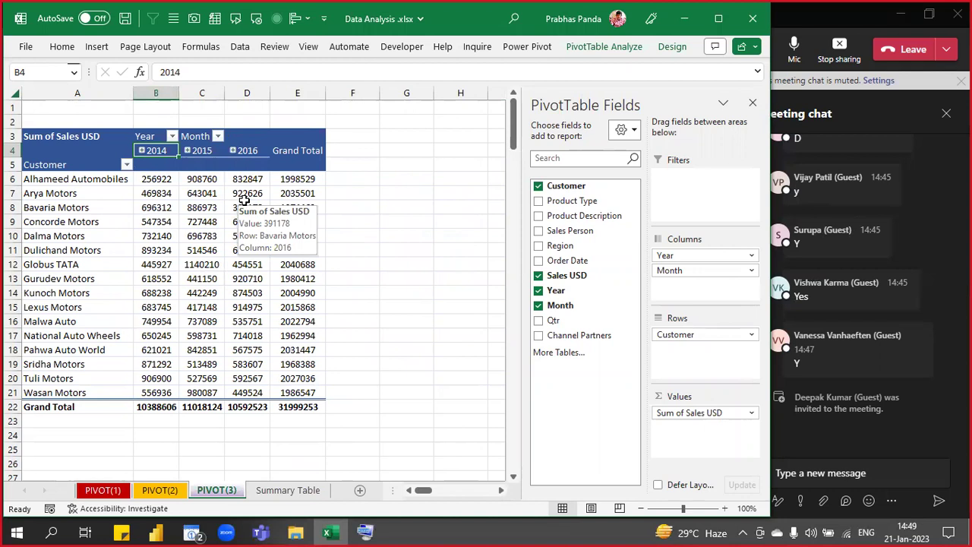
- Expand the 2016 column into its months and collapse the entire Year field again
left_click(233, 151)
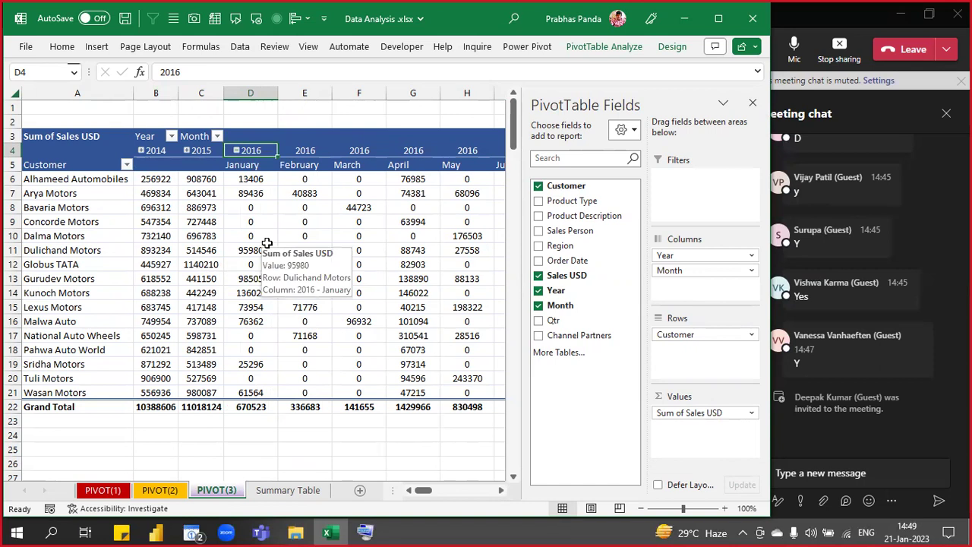
left_click(237, 150)
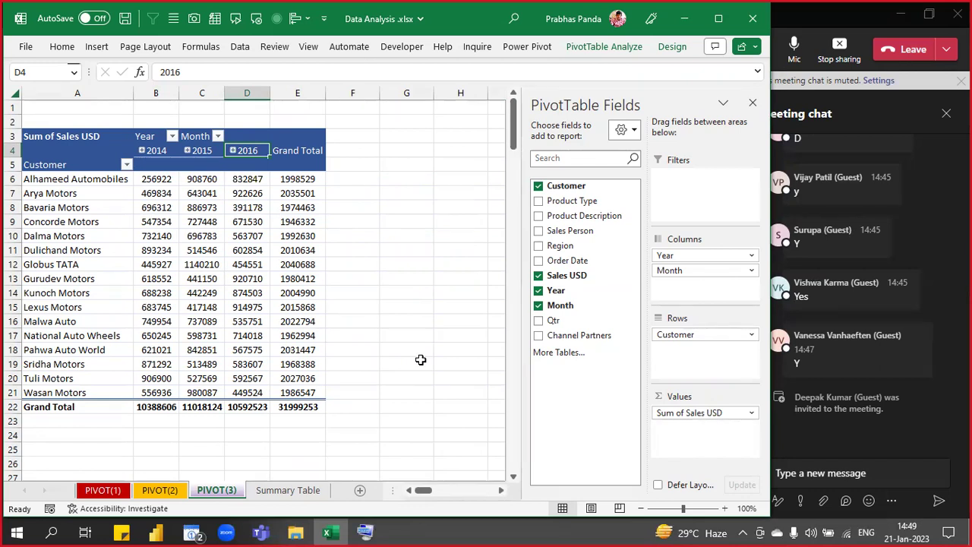
left_click(170, 152)
right_click(171, 154)
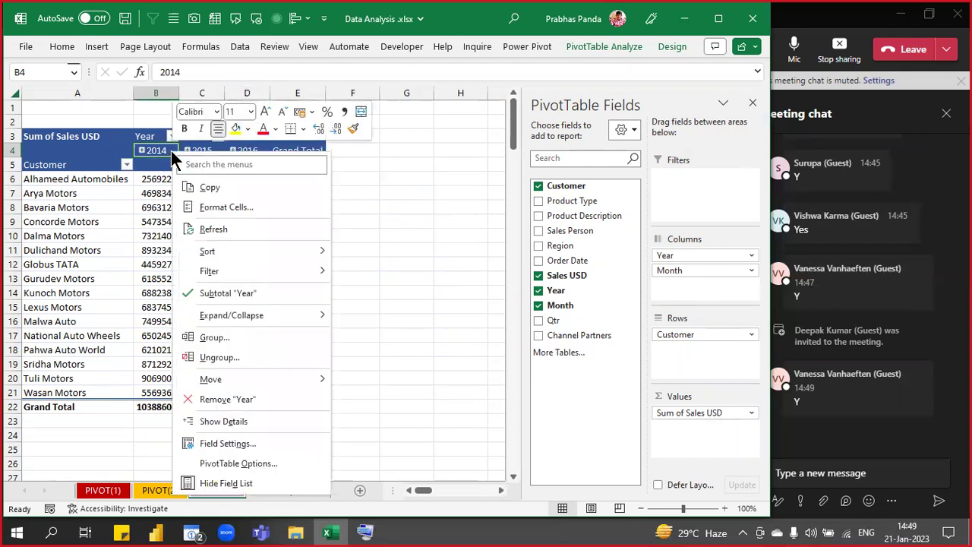
mouse_move(314, 319)
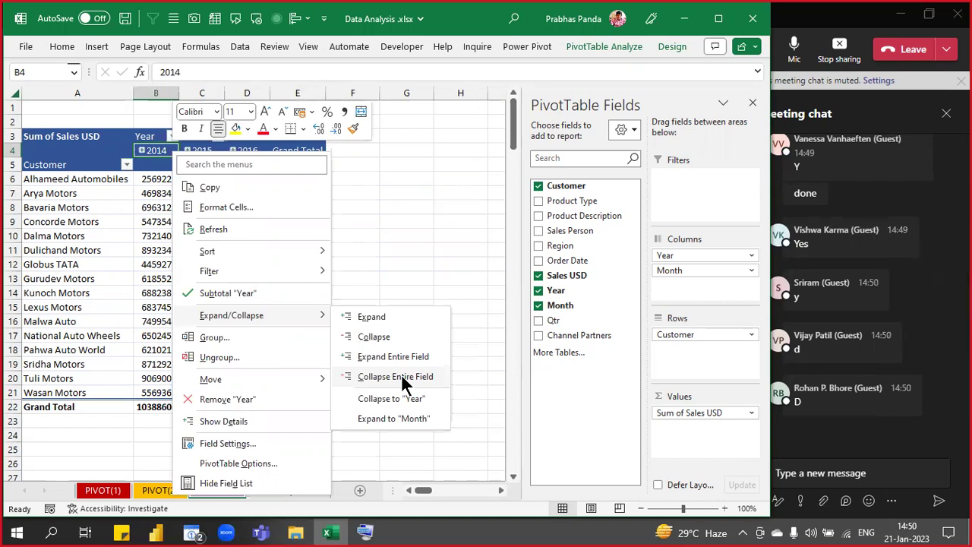
left_click(402, 377)
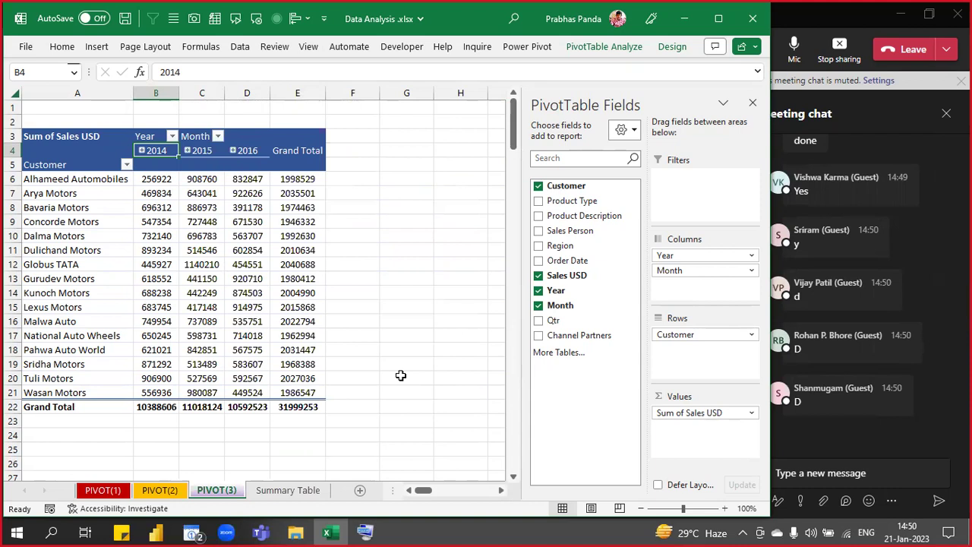
- AutoFit the widths of the 2014, 2015, 2016 and Grand Total columns, including the Grand Total row
scroll(309, 238, "up", 1, "ctrl")
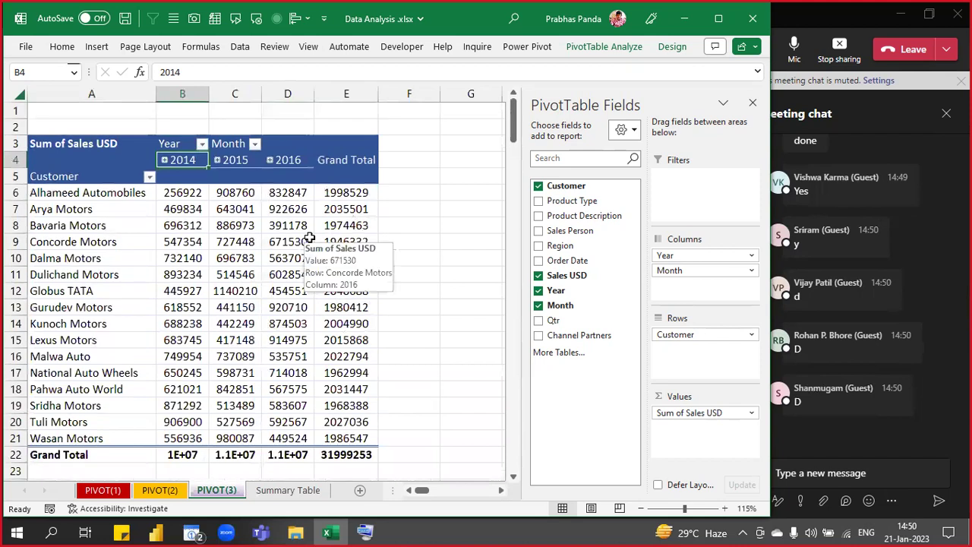
key("ctrl+shift+Right")
key("ctrl+shift+Down")
key("ctrl+shift+Down")
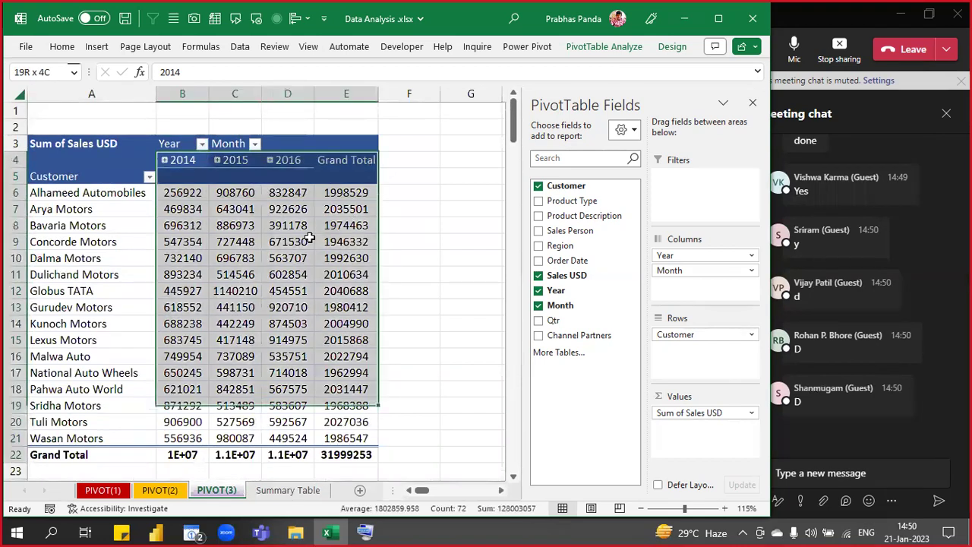
key("alt+h")
key("o")
key("i")
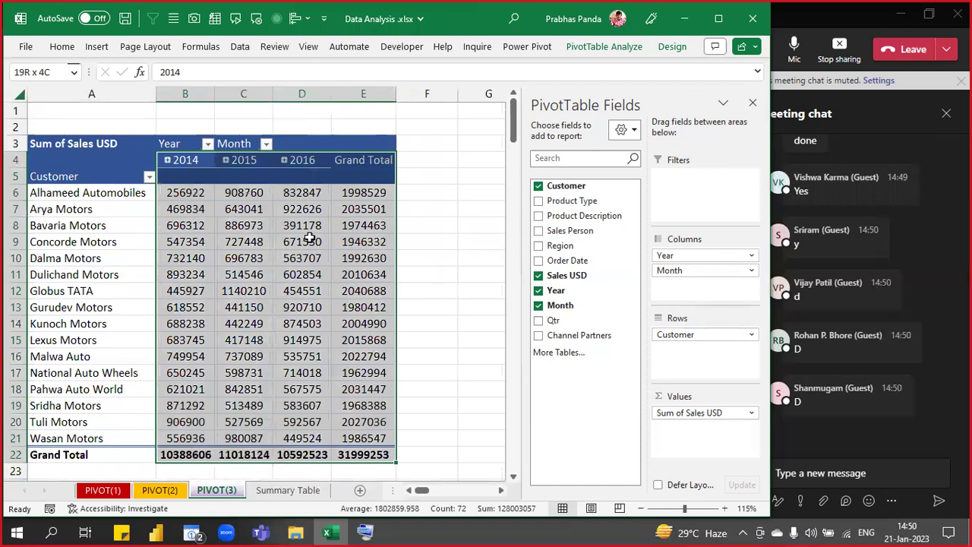
key("Down")
key("Down")
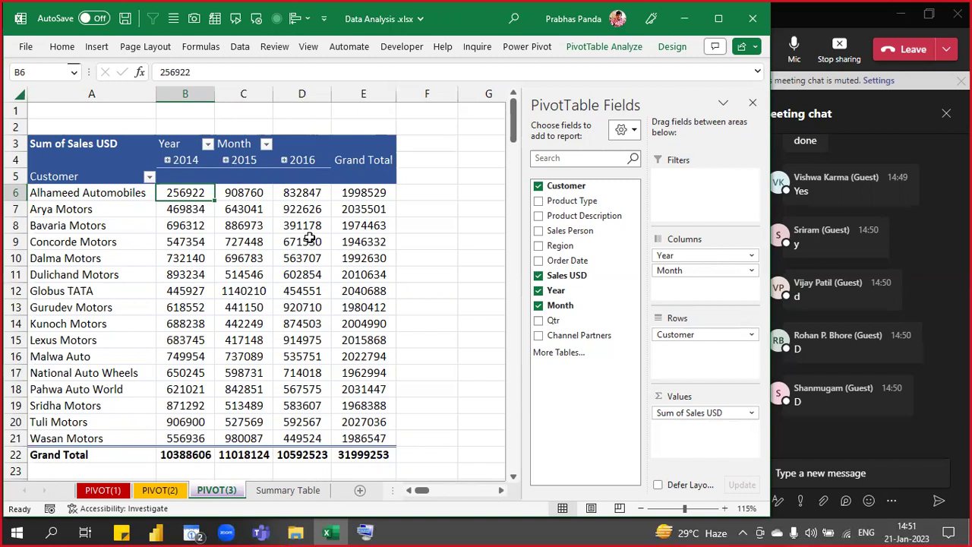
- Hide the PivotTable Fields list and bring the whole table down to the Grand Total row into view
left_click(751, 103)
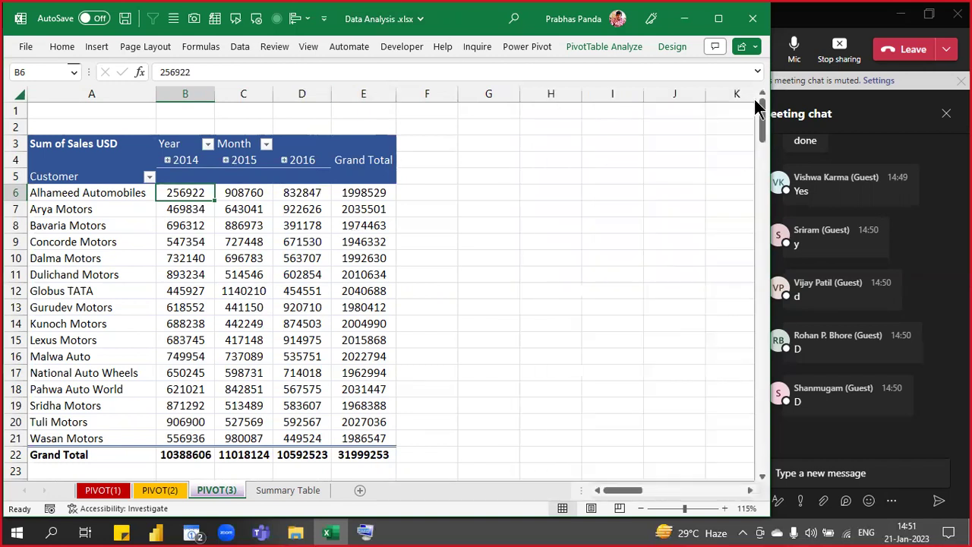
scroll(215, 243, "up", 1)
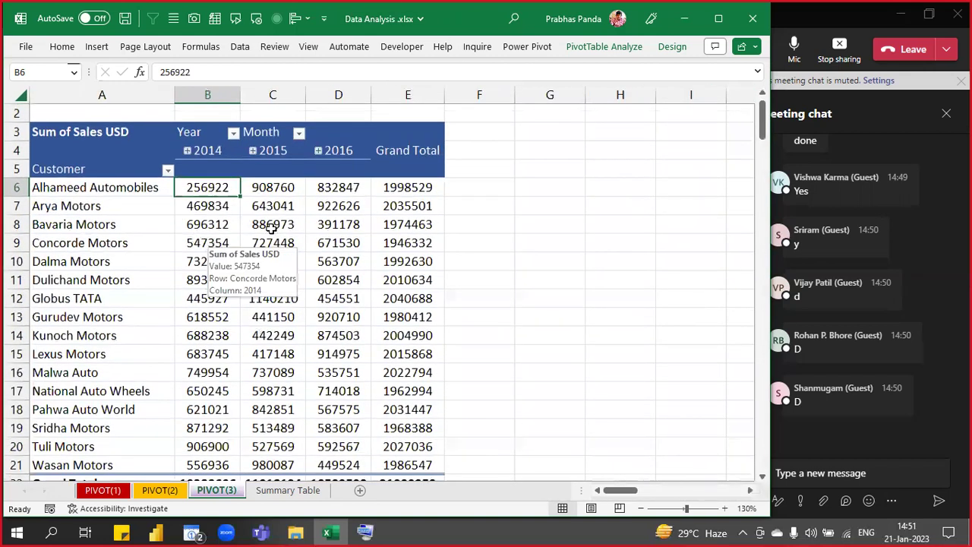
left_click(763, 478)
left_click(763, 478)
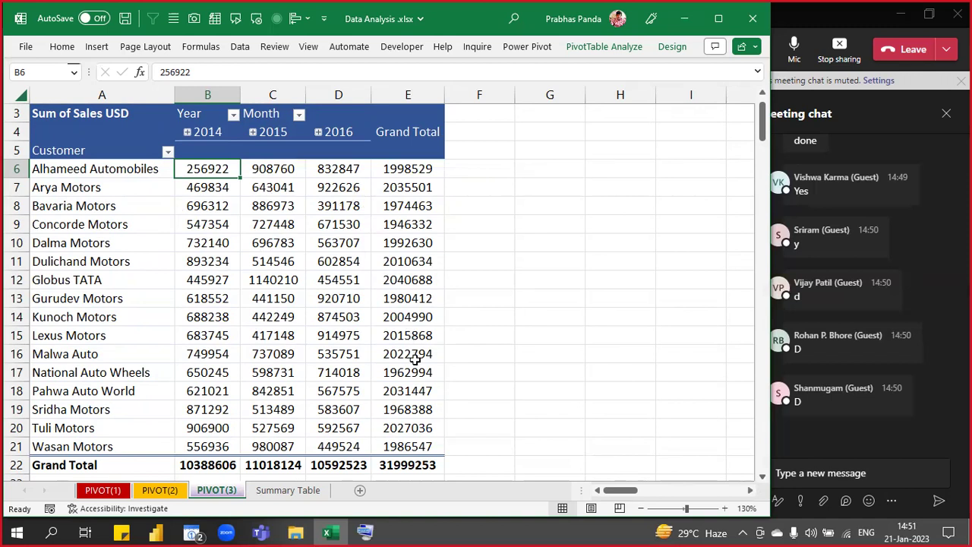
- Show the PivotTable Fields list again from a value cell and hide it once more
mouse_move(302, 359)
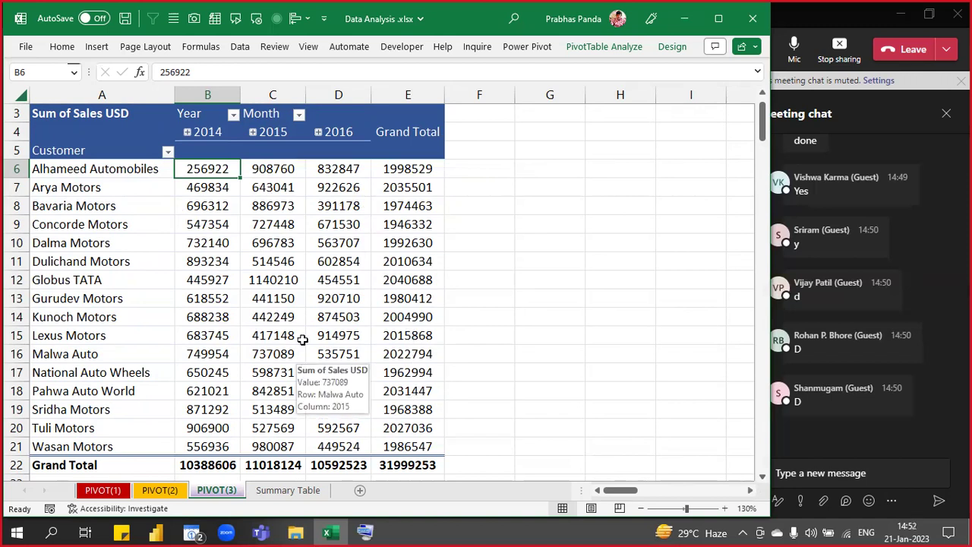
left_click(301, 311)
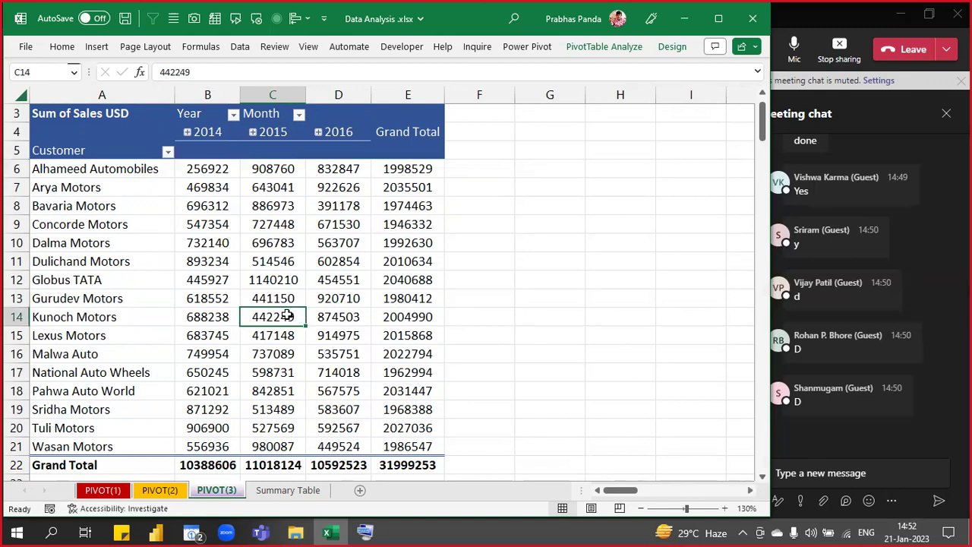
right_click(288, 318)
left_click(336, 304)
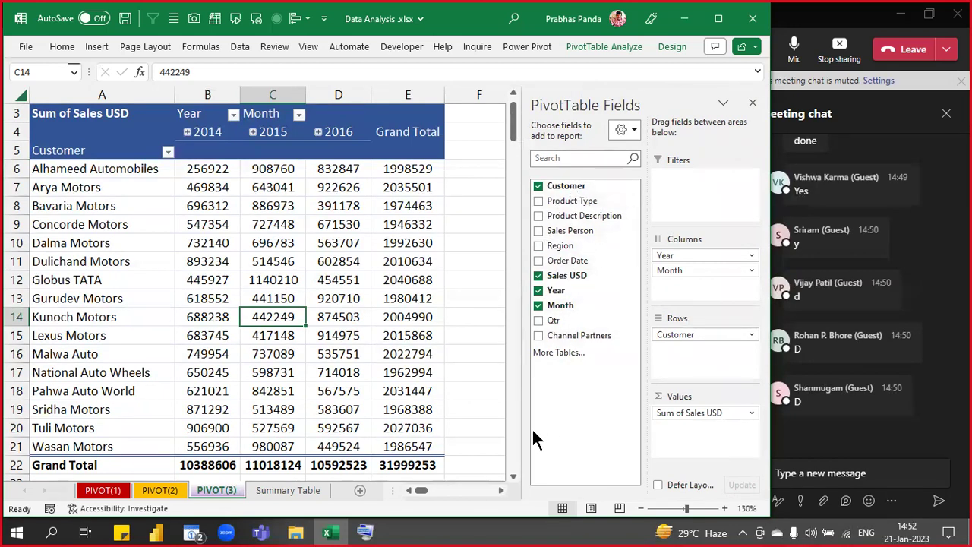
left_click(751, 103)
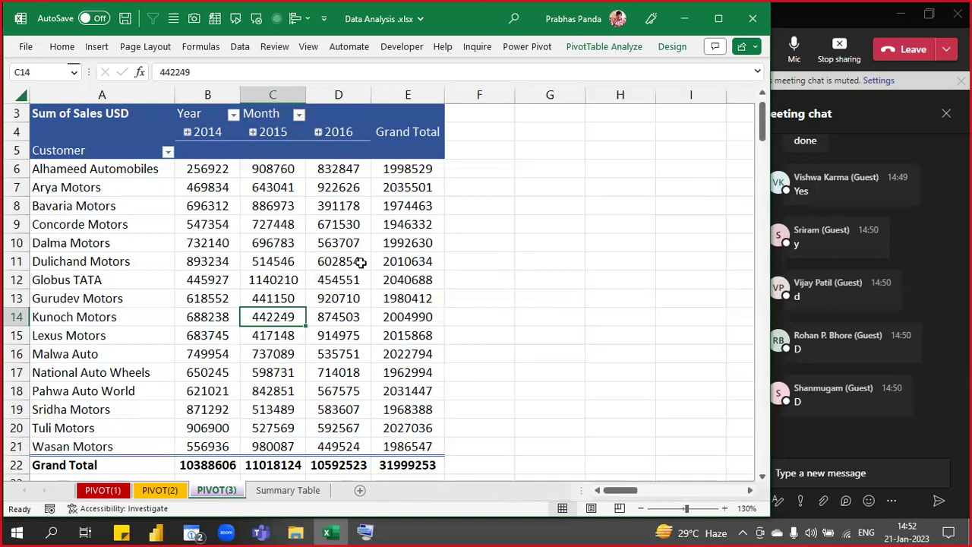
- Sort the customers by their Grand Total sales from smallest to largest
left_click(327, 264)
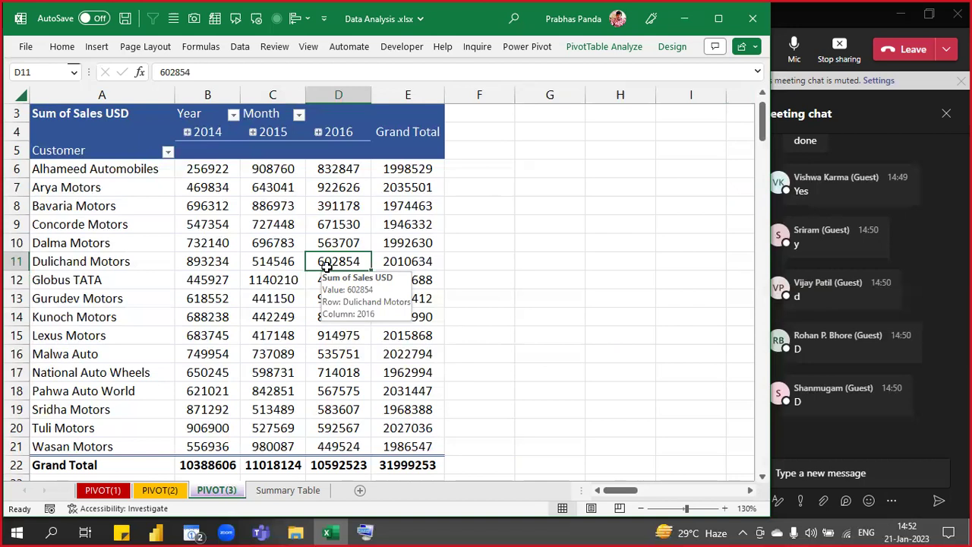
left_click(405, 175)
right_click(406, 177)
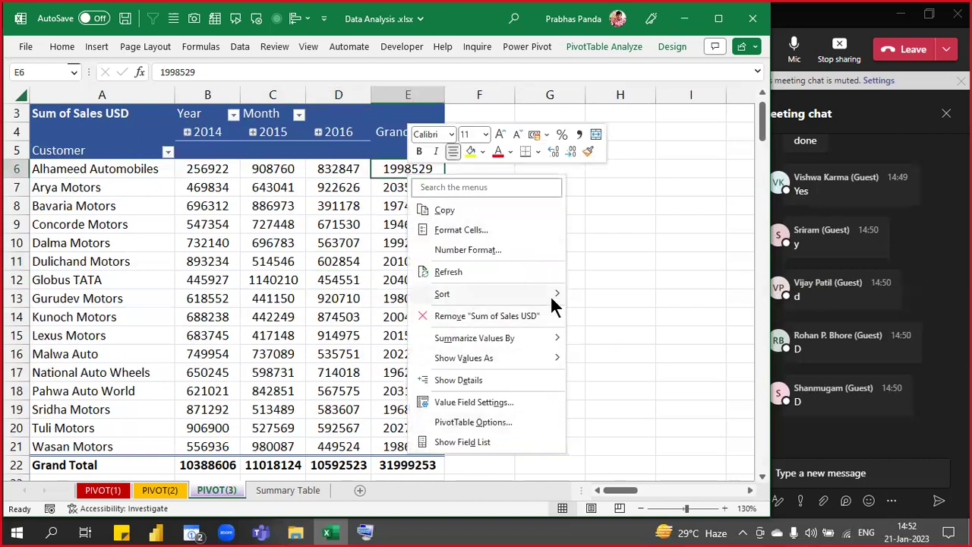
mouse_move(552, 295)
left_click(632, 296)
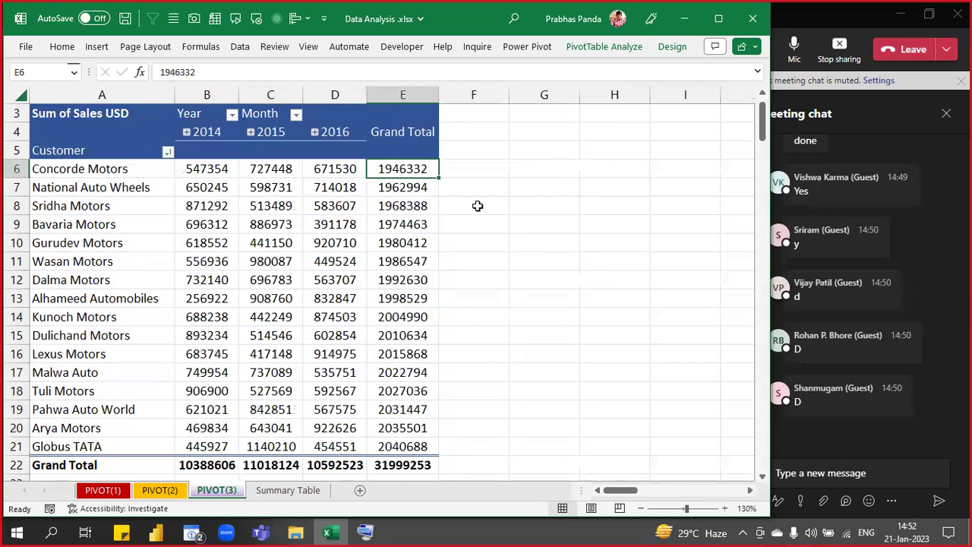
- Sort the customers by their Grand Total sales from largest to smallest
right_click(429, 172)
mouse_move(568, 295)
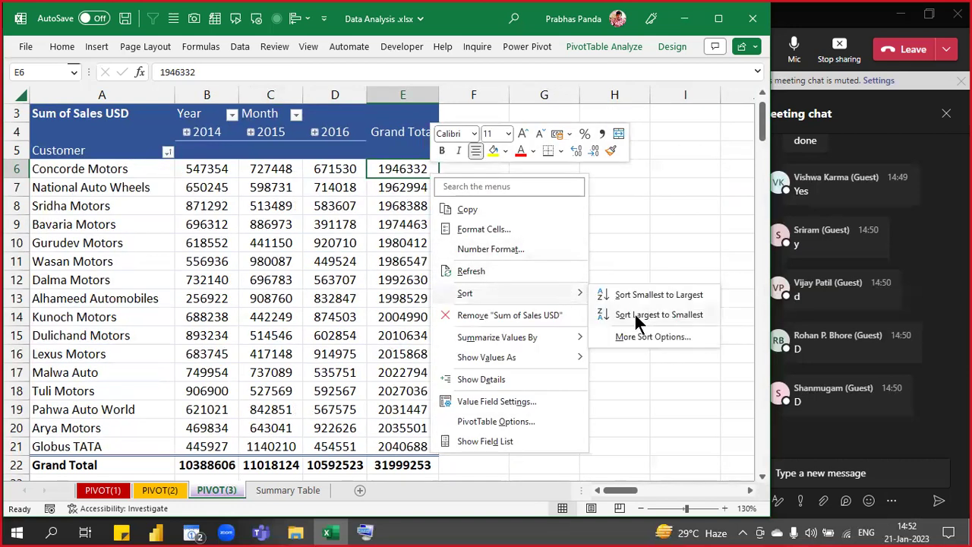
left_click(634, 315)
left_click(14, 160)
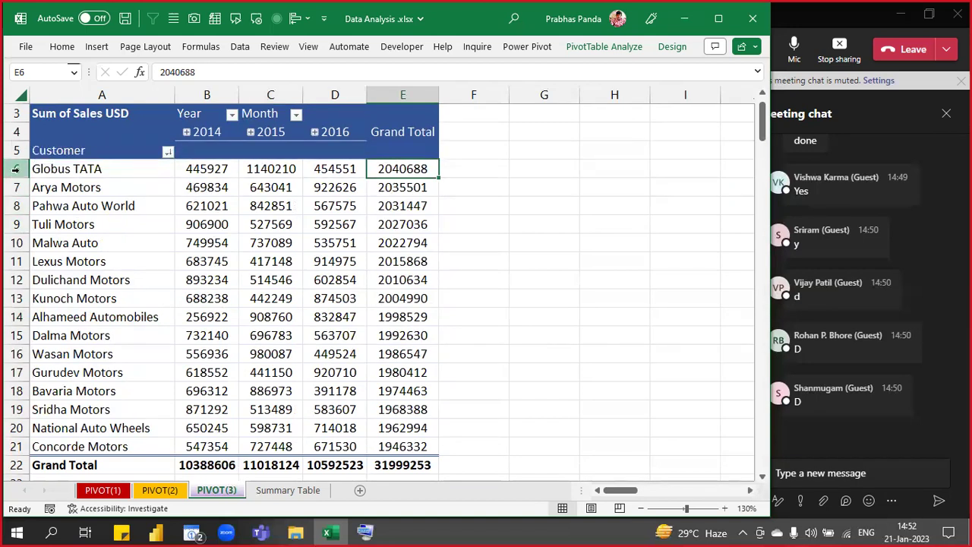
- Compare the Globus TATA and Concorde Motors rows in the PivotTable, and look at the available PivotTable styles
left_click(15, 168)
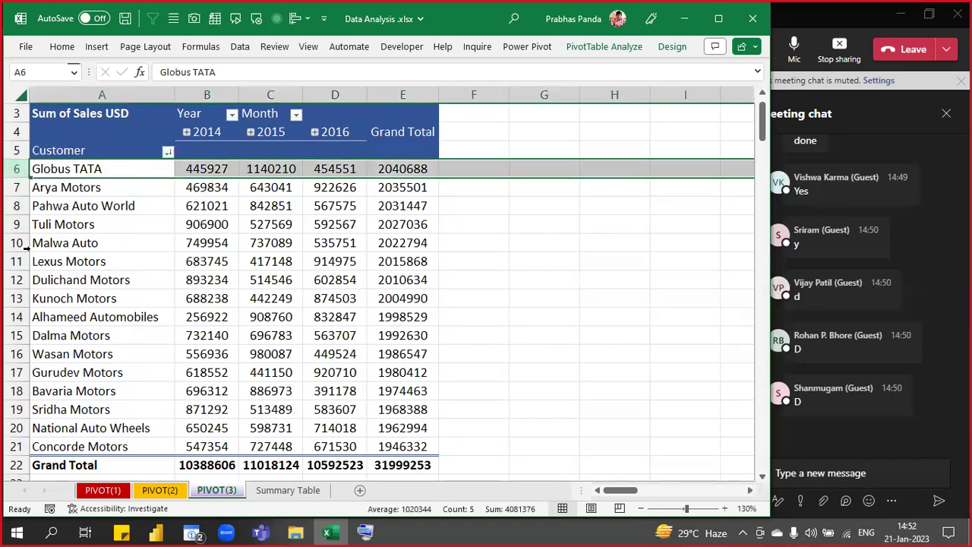
left_click(15, 446, "ctrl")
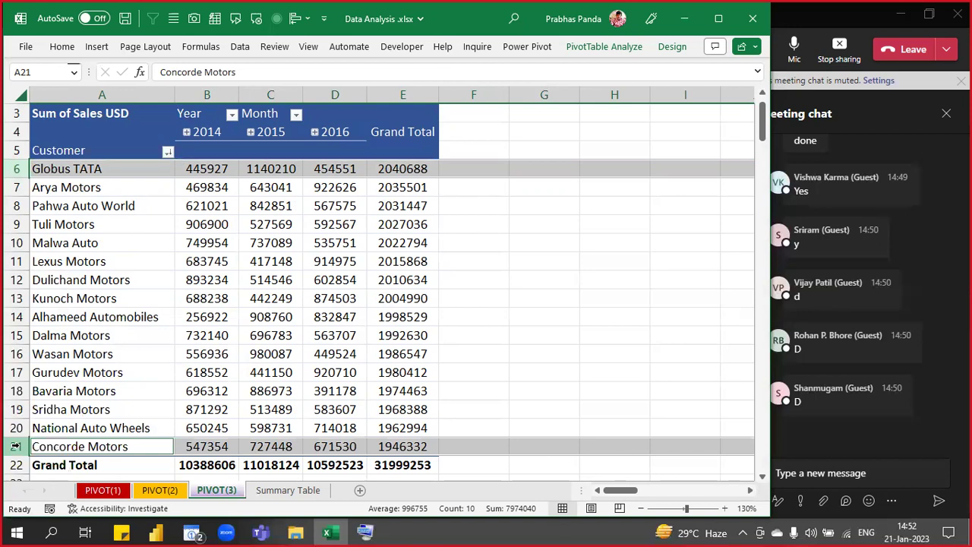
left_click(391, 167)
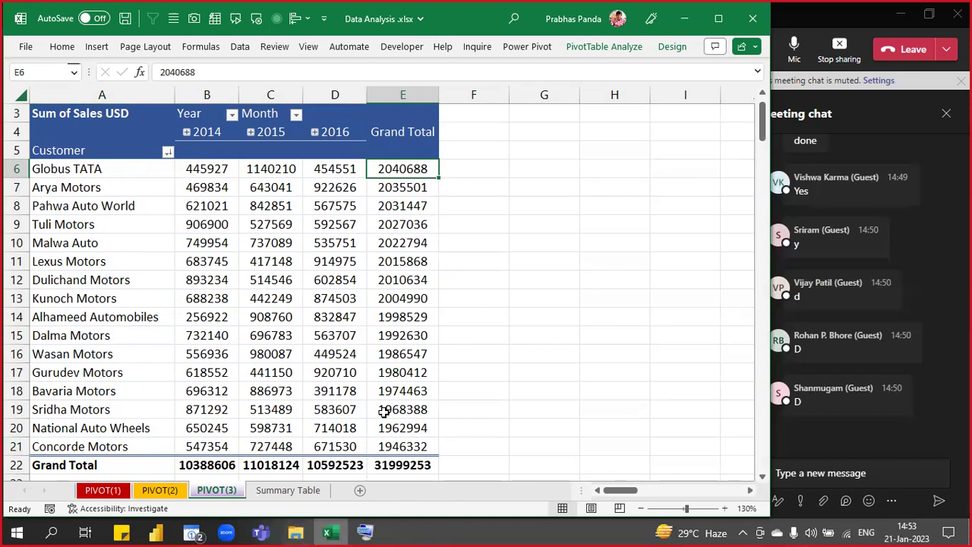
left_click(672, 47)
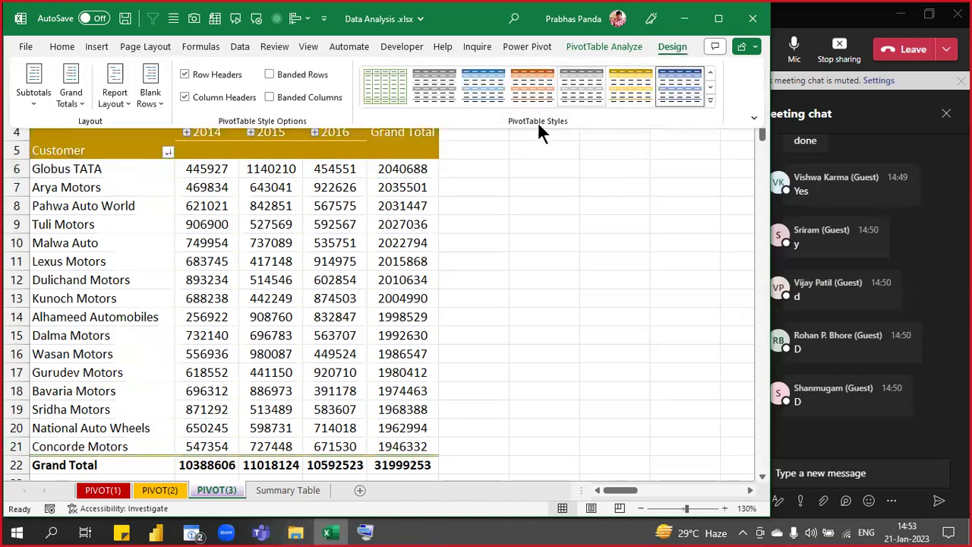
left_click(287, 299)
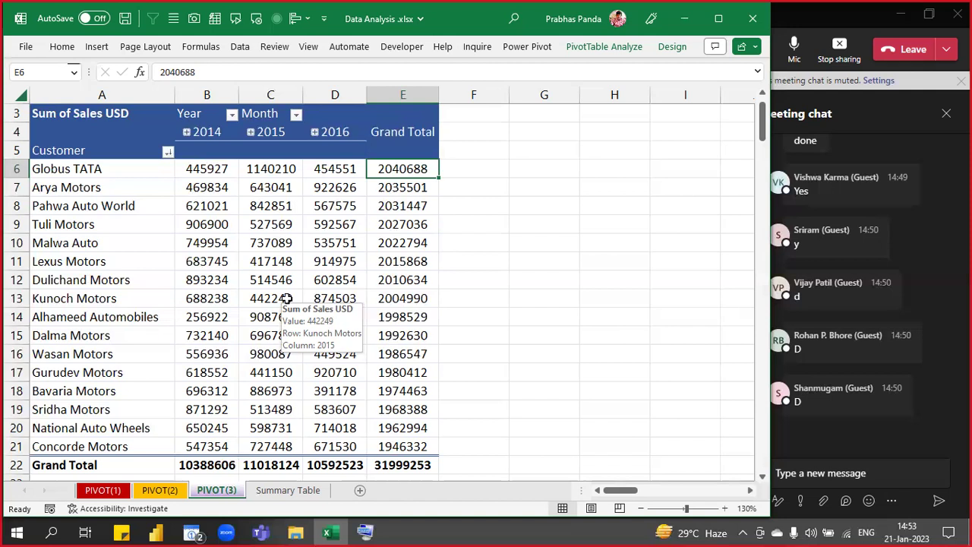
- Enter the heading "Visual" in cell F4, beside the PivotTable's Grand Total column header
key("Up")
key("Up")
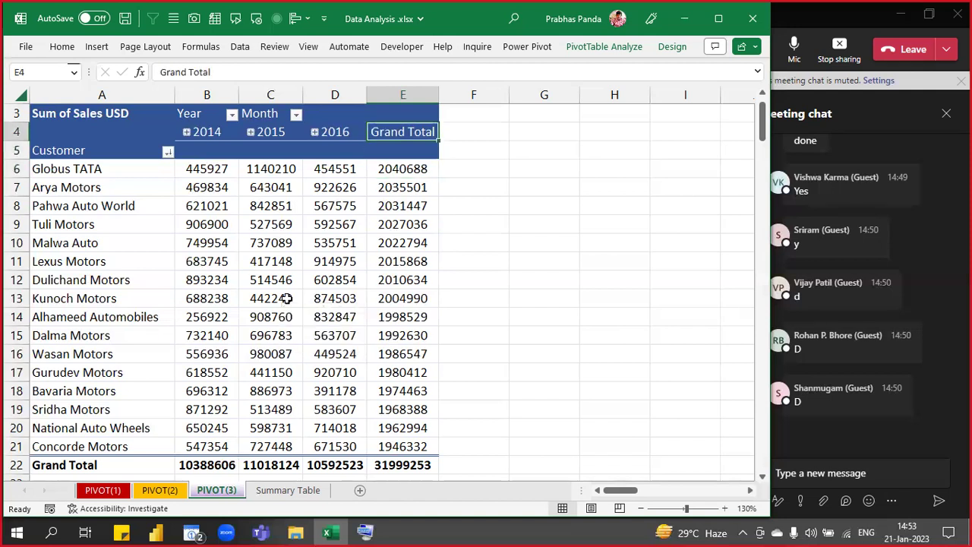
key("Right")
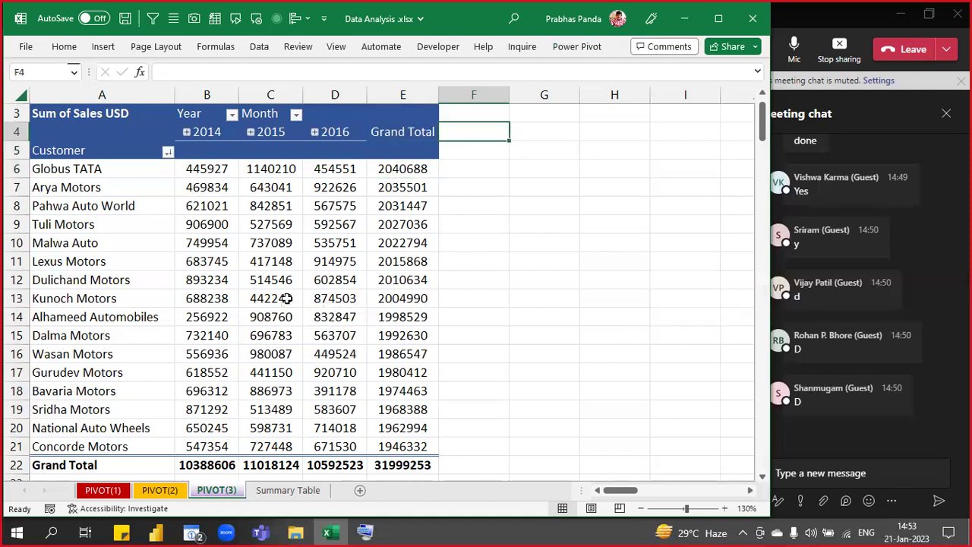
type("Visual")
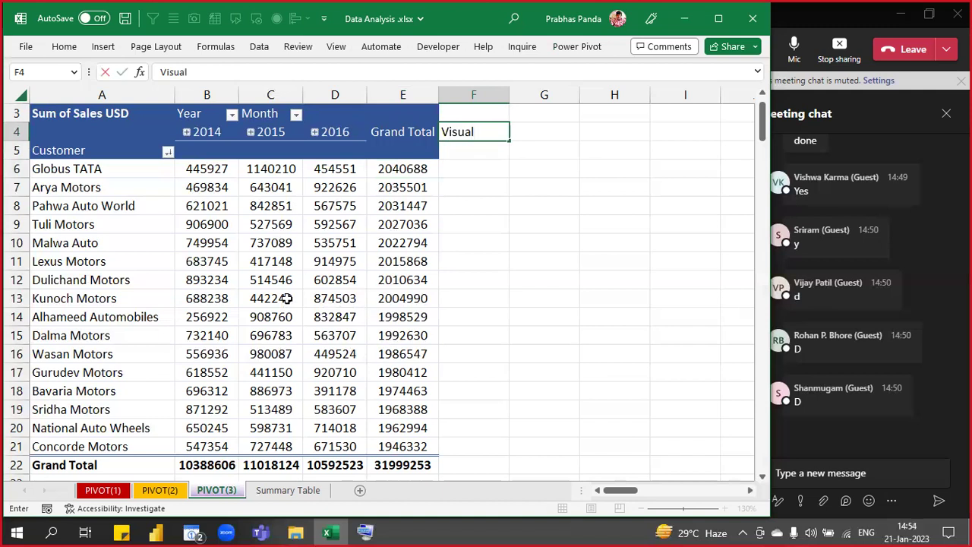
key("Return")
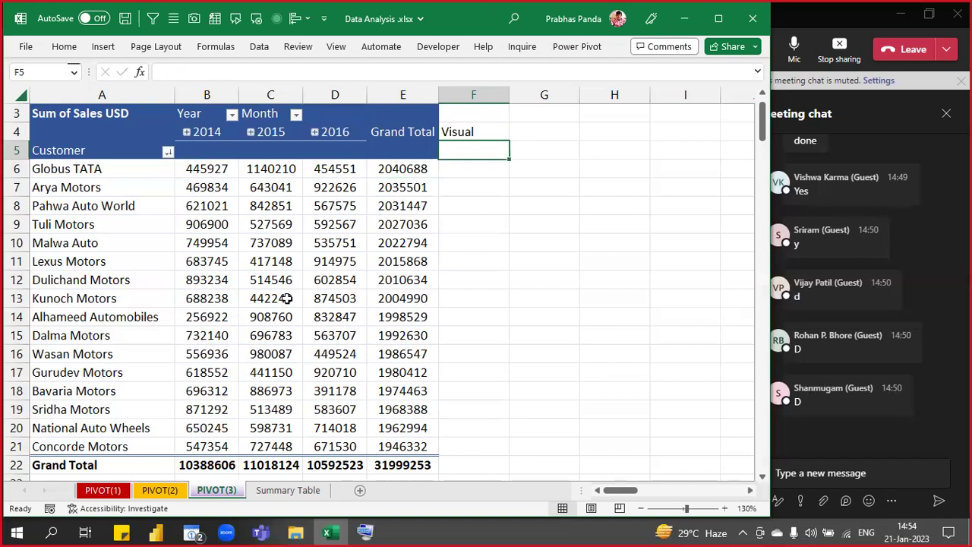
key("Up")
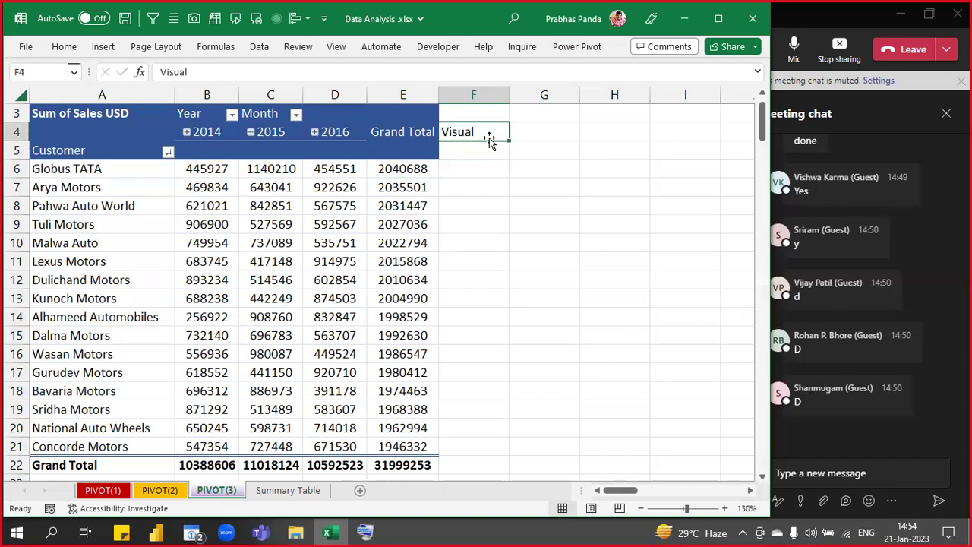
- Copy only the formatting of the Grand Total header in E4 onto the Visual heading in F4
left_click(402, 132)
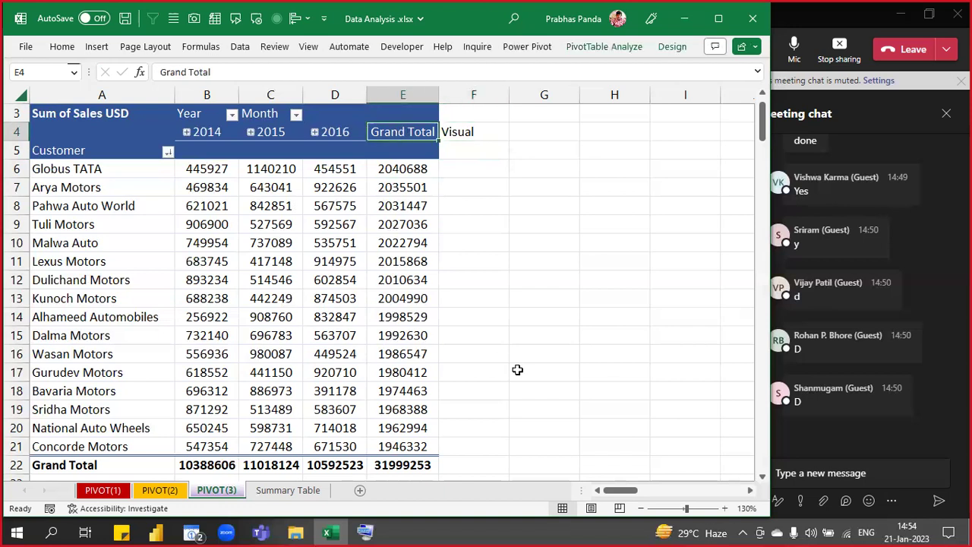
key("ctrl+c")
key("Right")
key("ctrl+alt+v")
key("t")
key("Return")
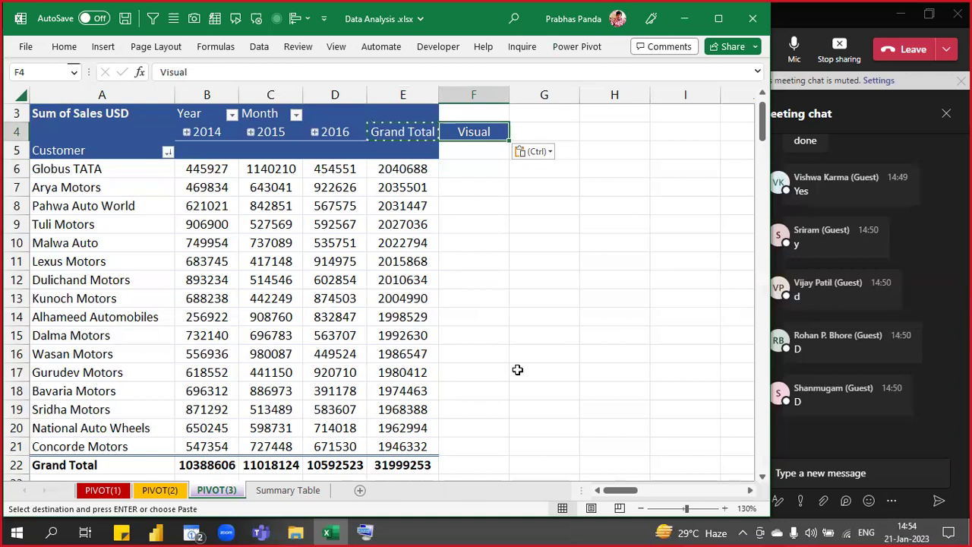
- Insert a Line sparkline in cell F6 from the Globus TATA yearly sales in B6:D6
left_click(203, 168)
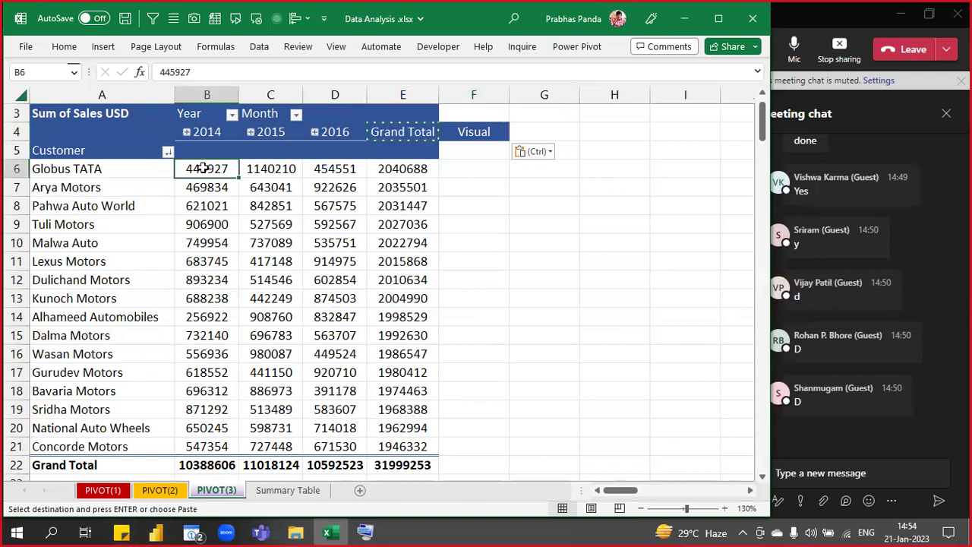
key("shift+Right")
key("shift+Right")
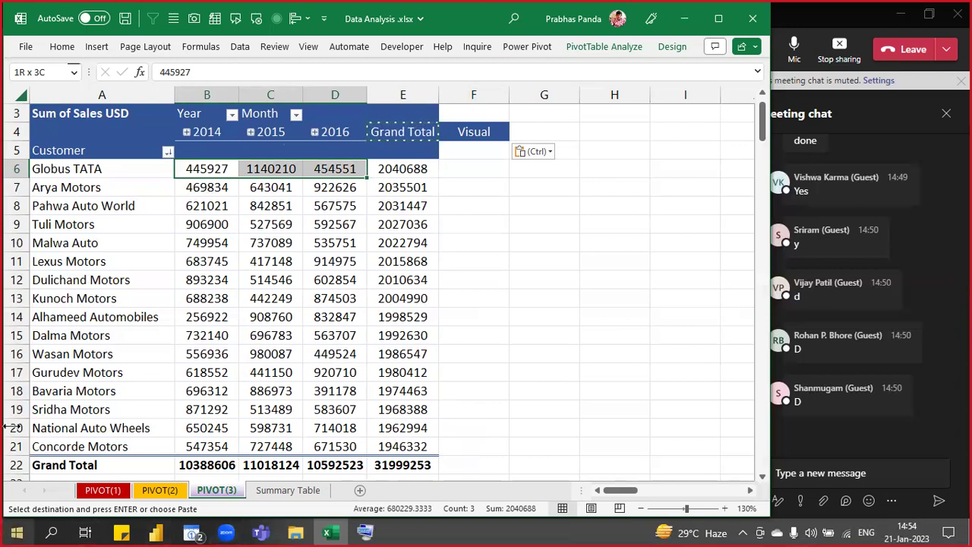
left_click(97, 47)
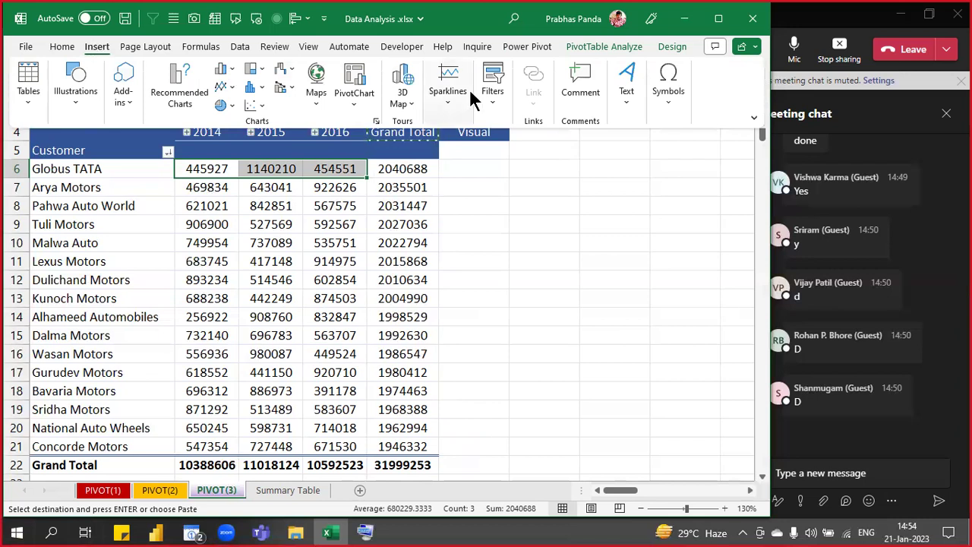
left_click(448, 99)
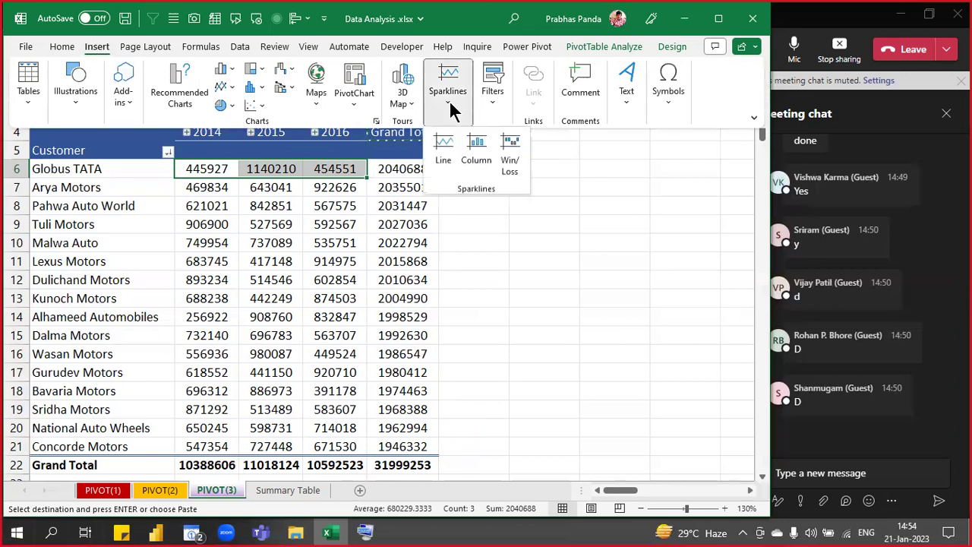
left_click(443, 149)
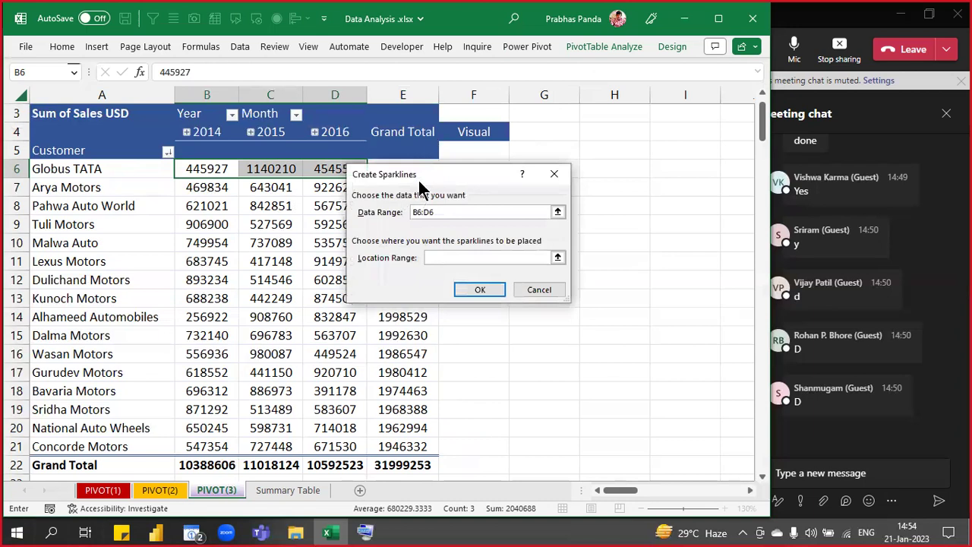
left_click_drag(402, 180, 268, 247)
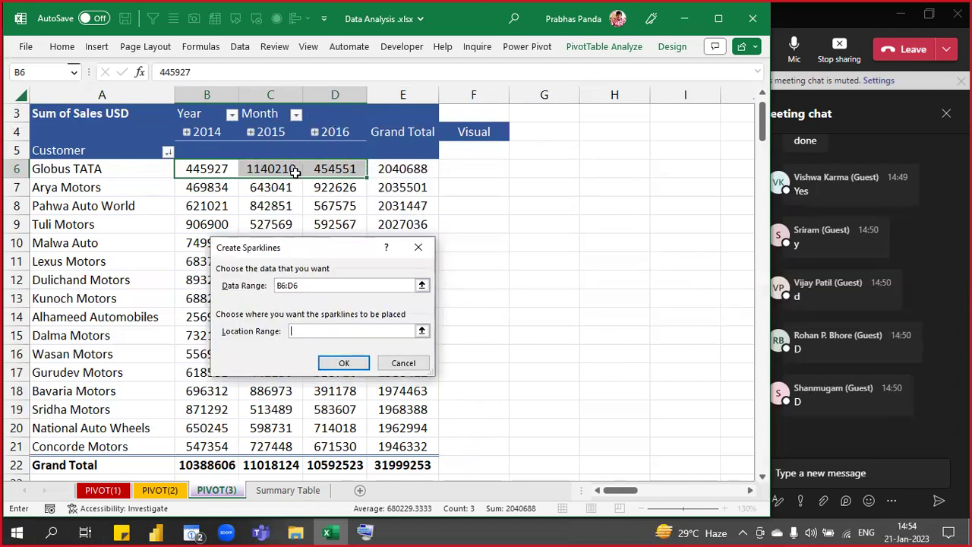
left_click(327, 329)
left_click(485, 165)
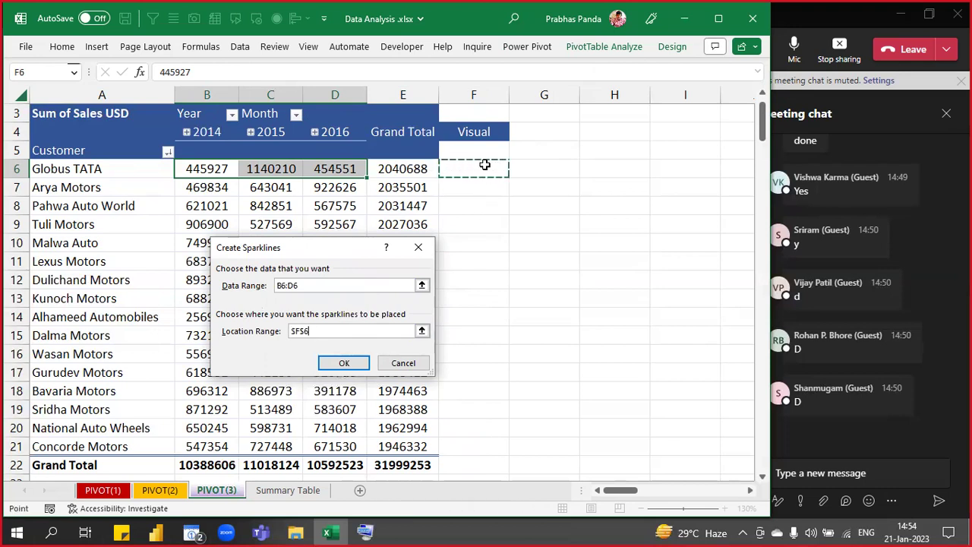
left_click(345, 363)
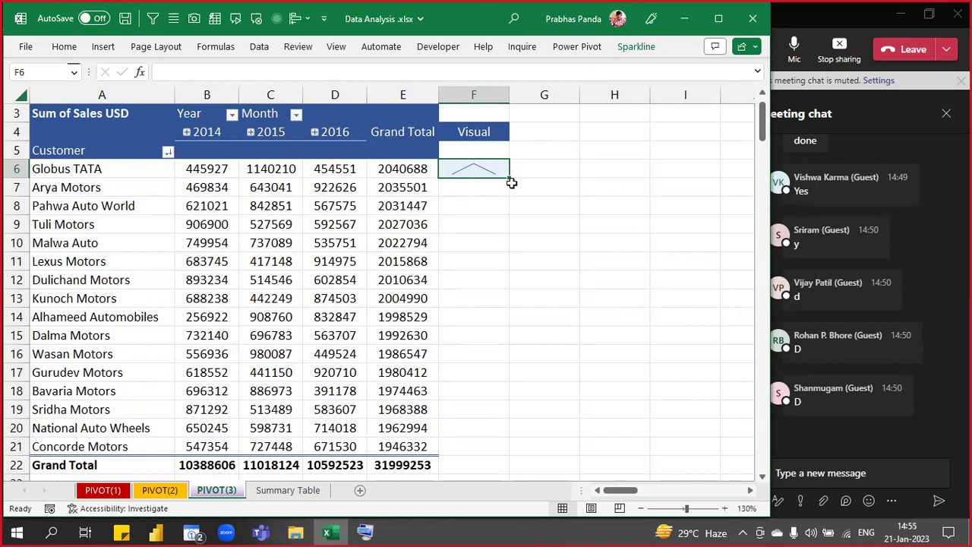
- Show Markers on the Globus TATA sparkline in F6
left_click(629, 50)
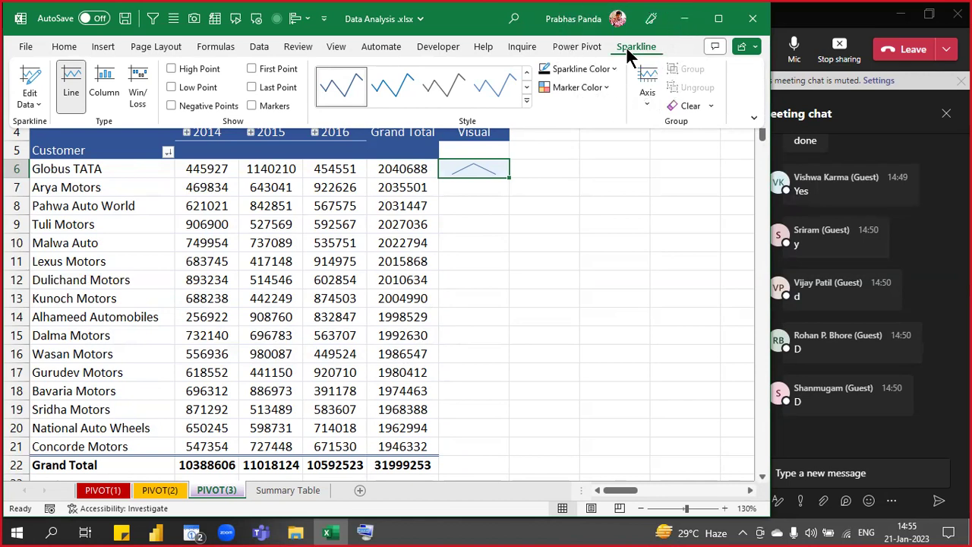
left_click(265, 107)
key("ctrl+F1")
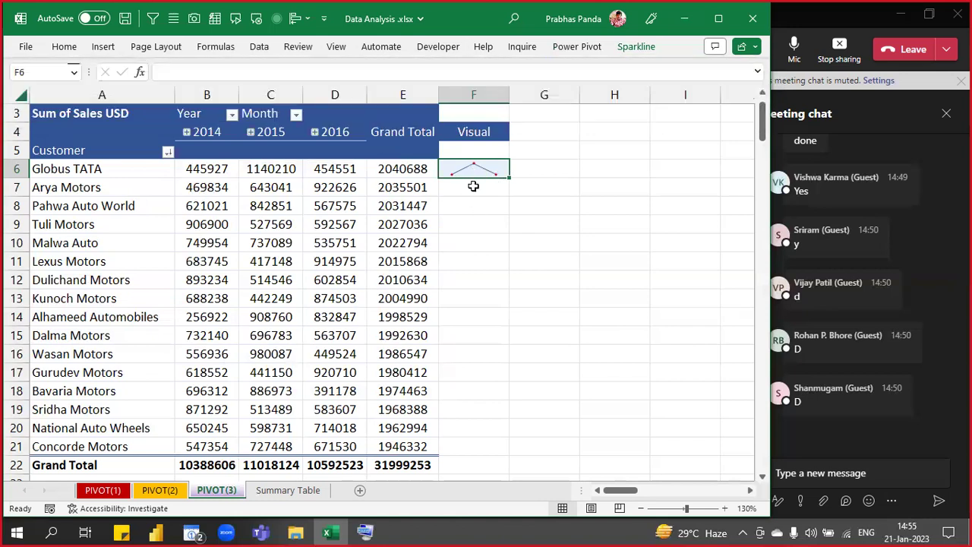
- Fill the sparkline from F6 down to F21 for all customers and widen column F
left_click_drag(509, 180, 461, 447)
left_click_drag(509, 94, 545, 100)
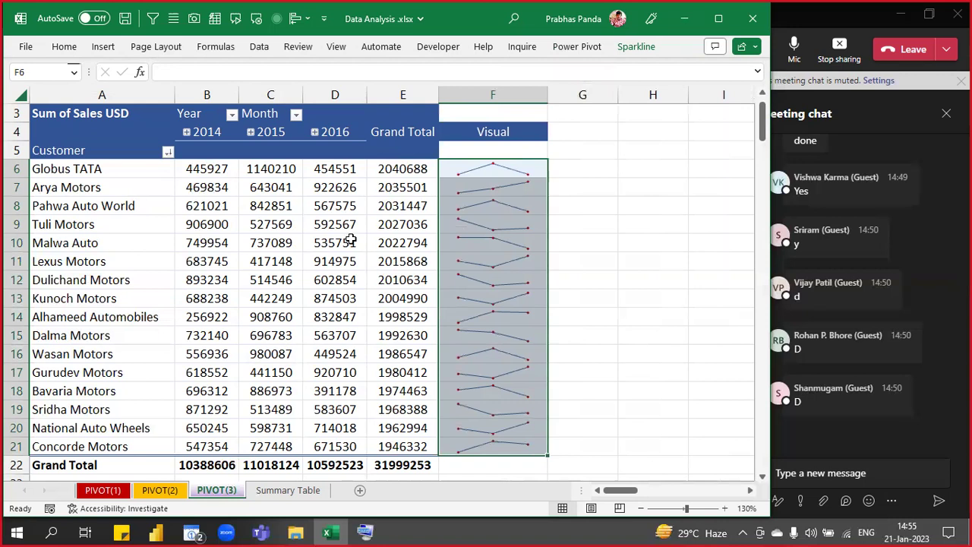
- Examine each customer's yearly sales trend in the Visual column, including Arya Motors, Kunoch Motors, Alhameed Automobiles and Dalma Motors
scroll(349, 241, "down", 1)
left_click(91, 93)
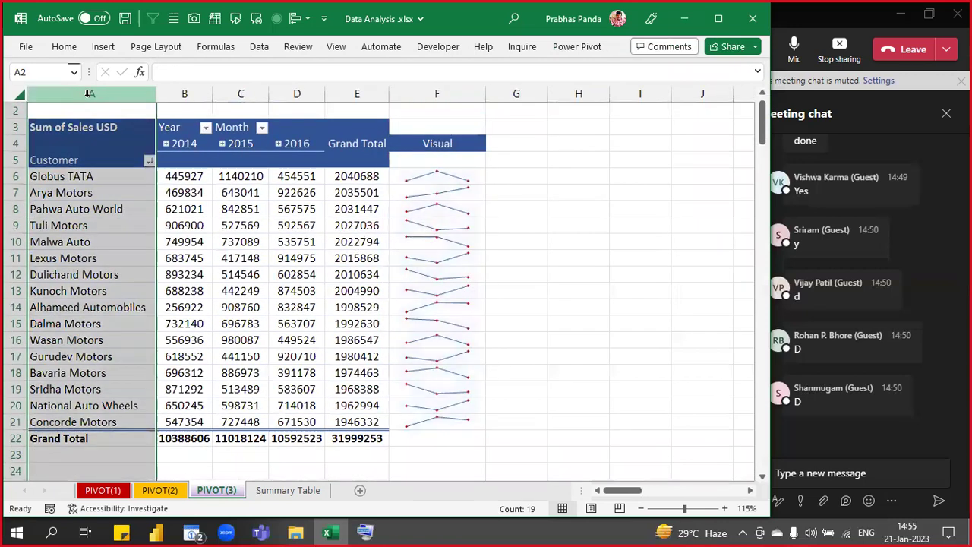
left_click(462, 90)
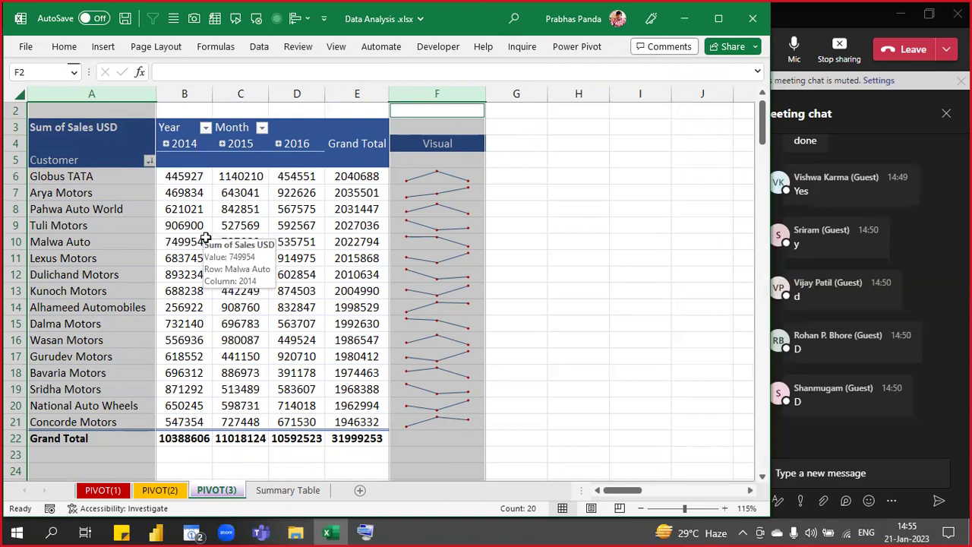
left_click(477, 177)
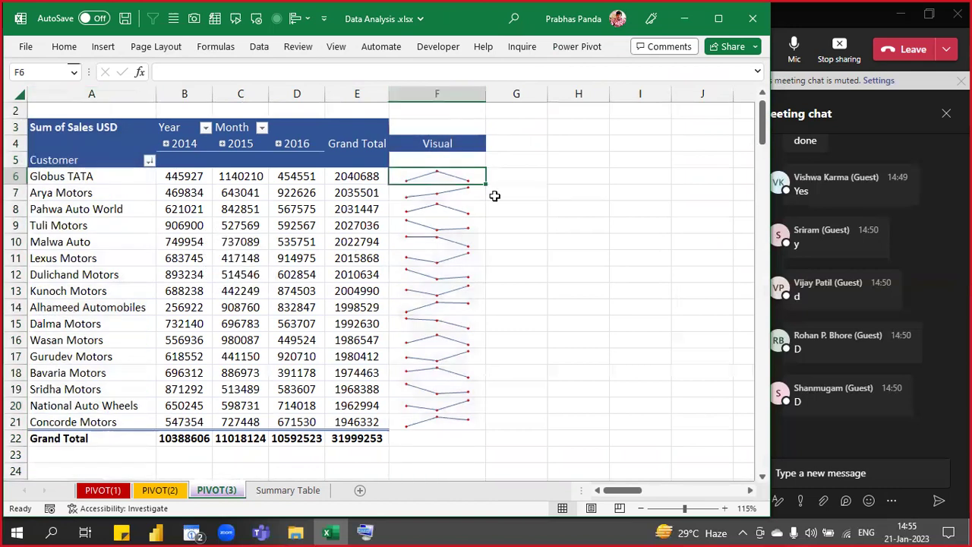
left_click(531, 180)
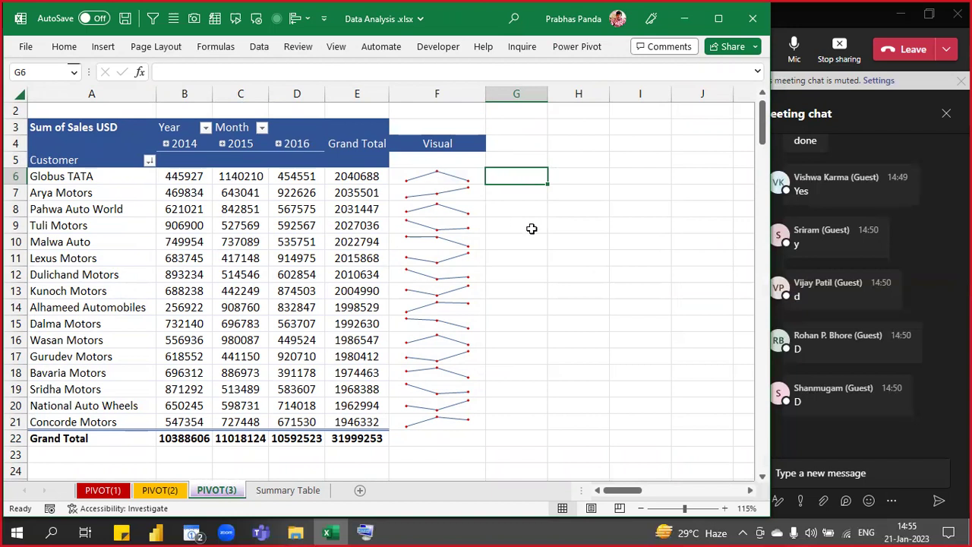
left_click(11, 192)
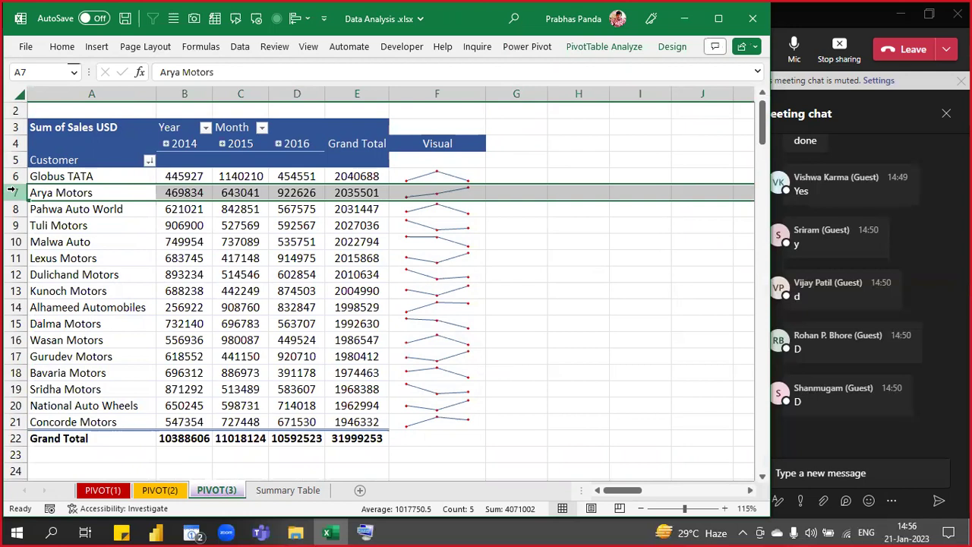
left_click(11, 290)
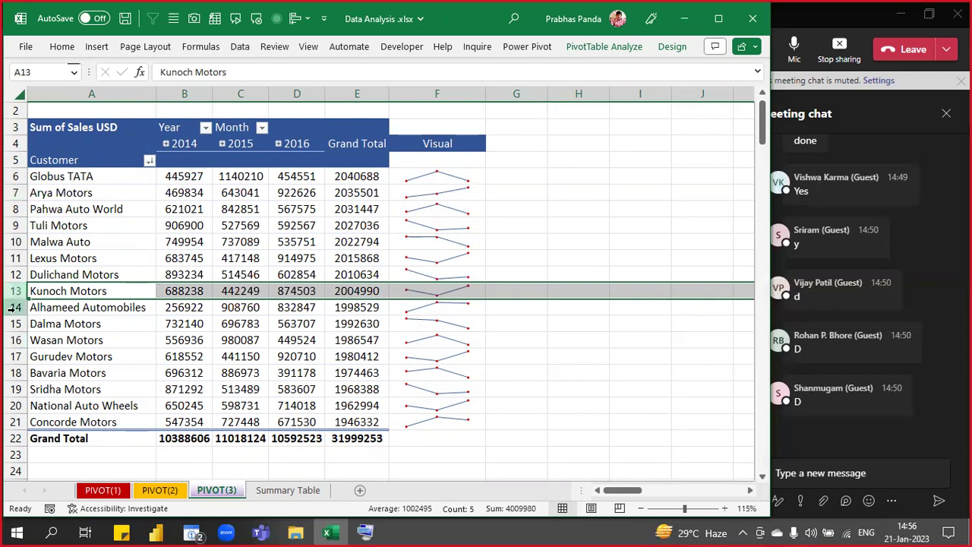
left_click(11, 306)
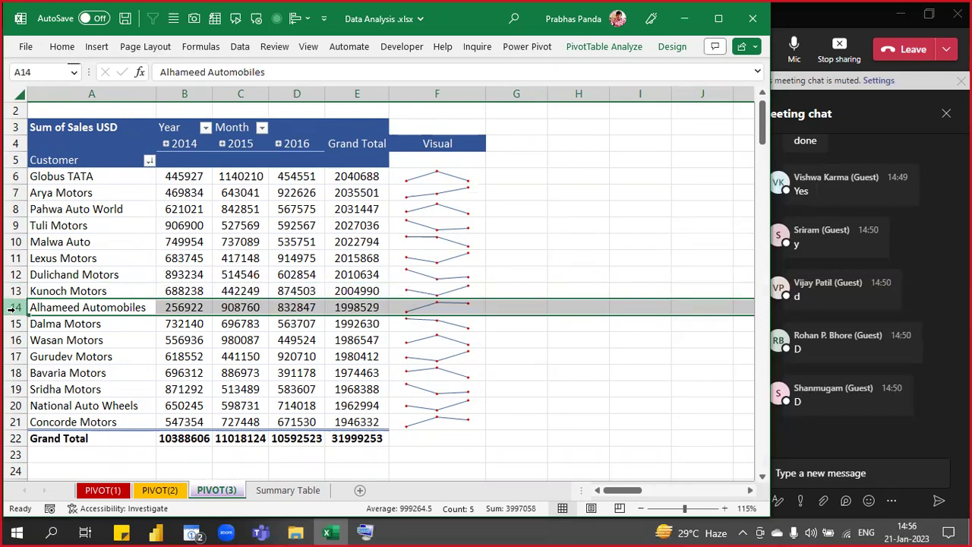
left_click(14, 323)
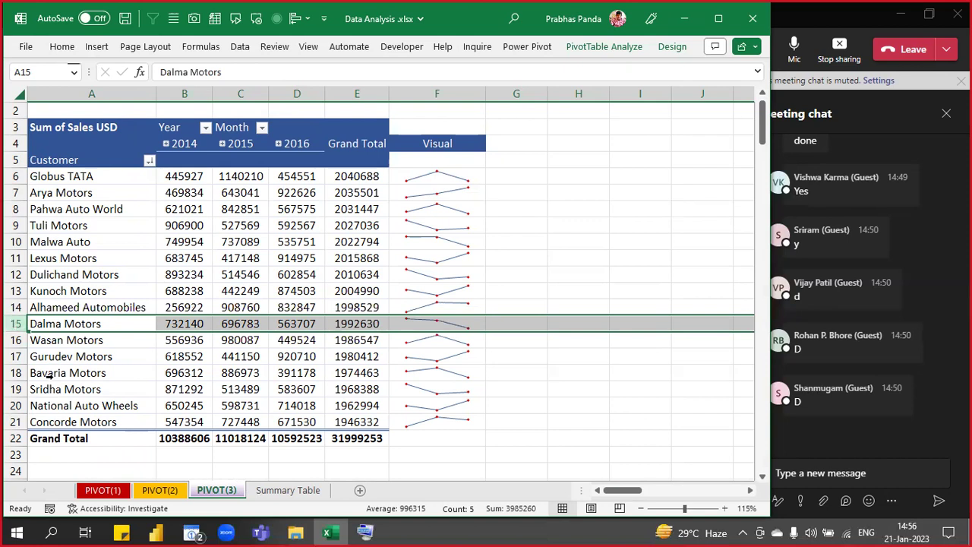
left_click(557, 194)
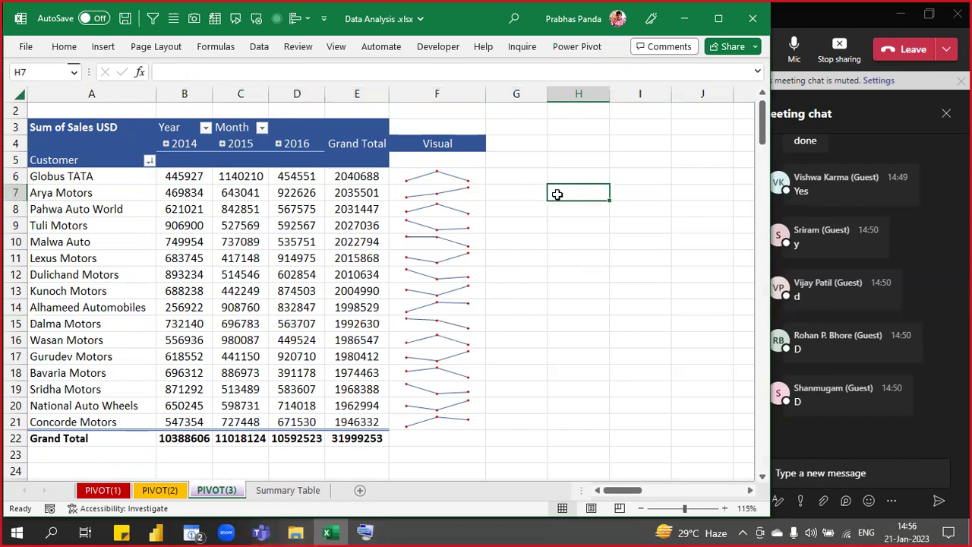
- Compare the Visual heading in F4 with the adjacent PivotTable header cells of the Grand Total column
left_click(455, 142)
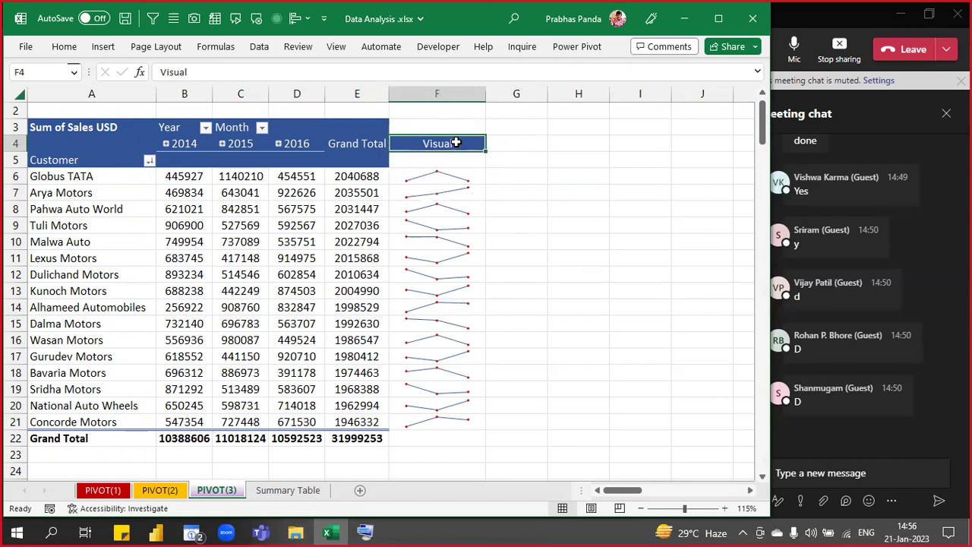
left_click(370, 141)
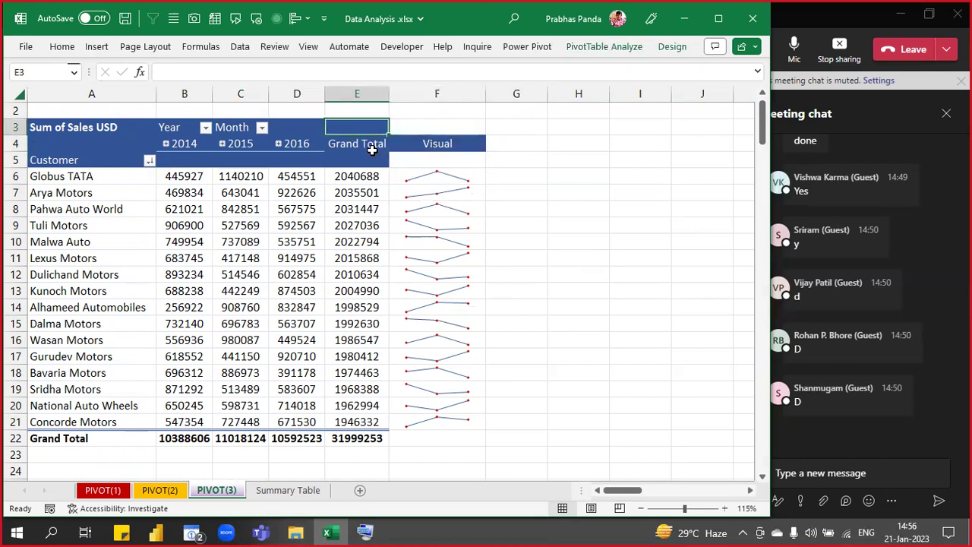
left_click(452, 130)
left_click(453, 145)
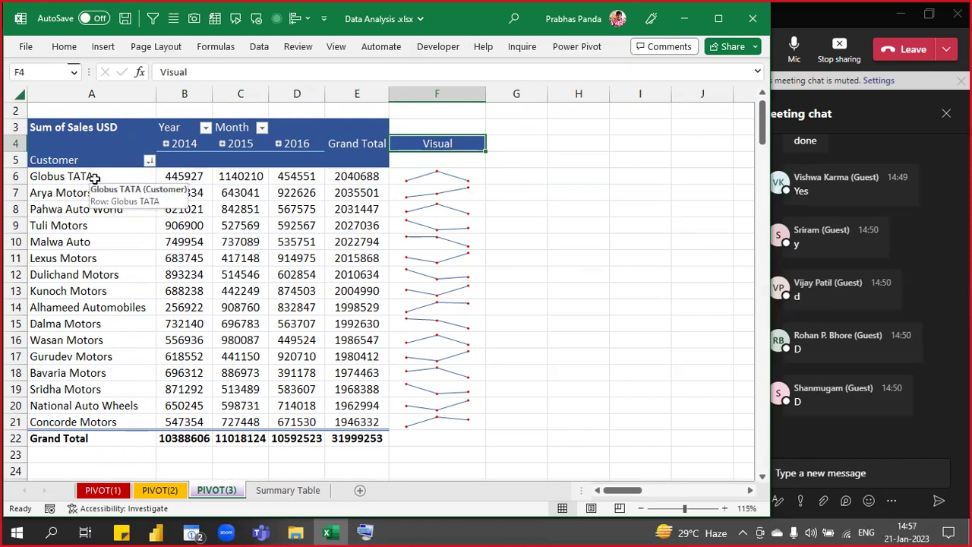
left_click_drag(184, 178, 293, 178)
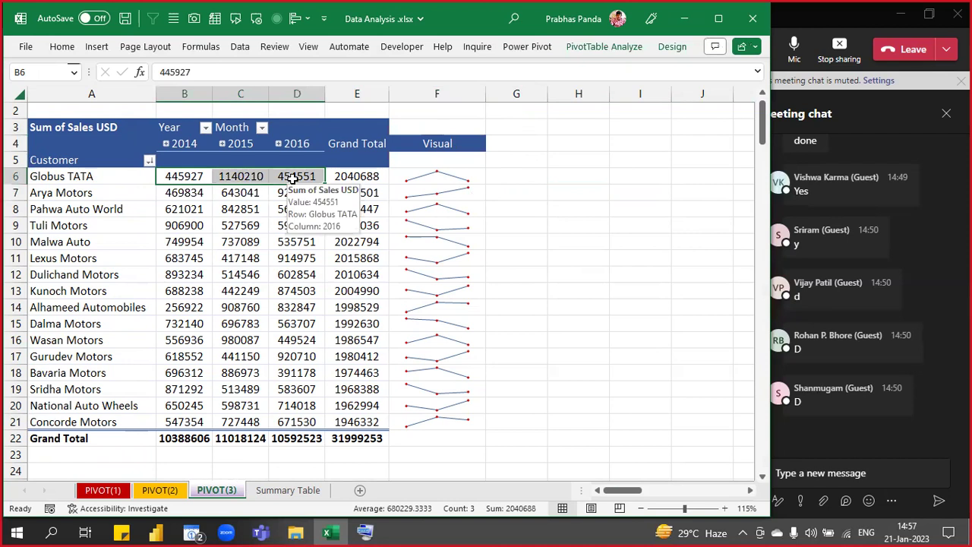
left_click(90, 47)
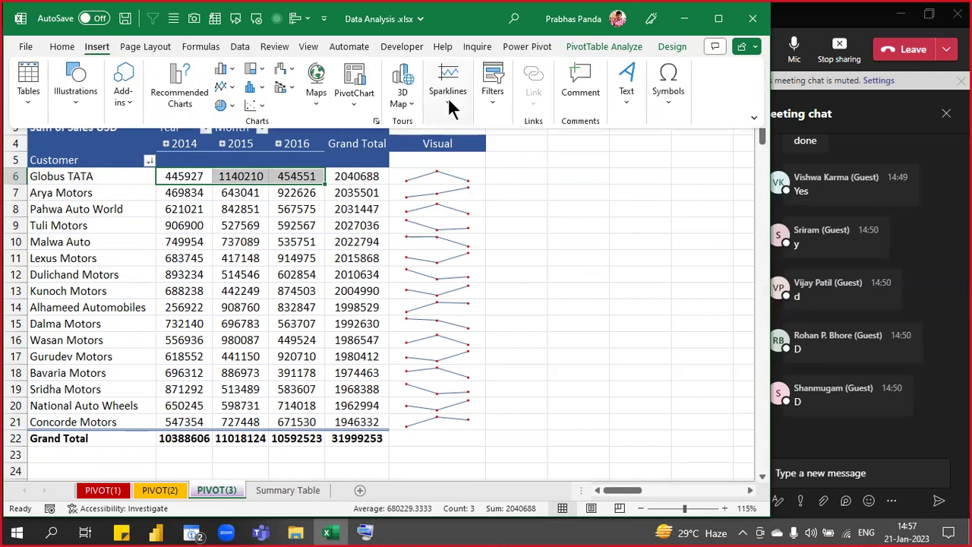
left_click(449, 103)
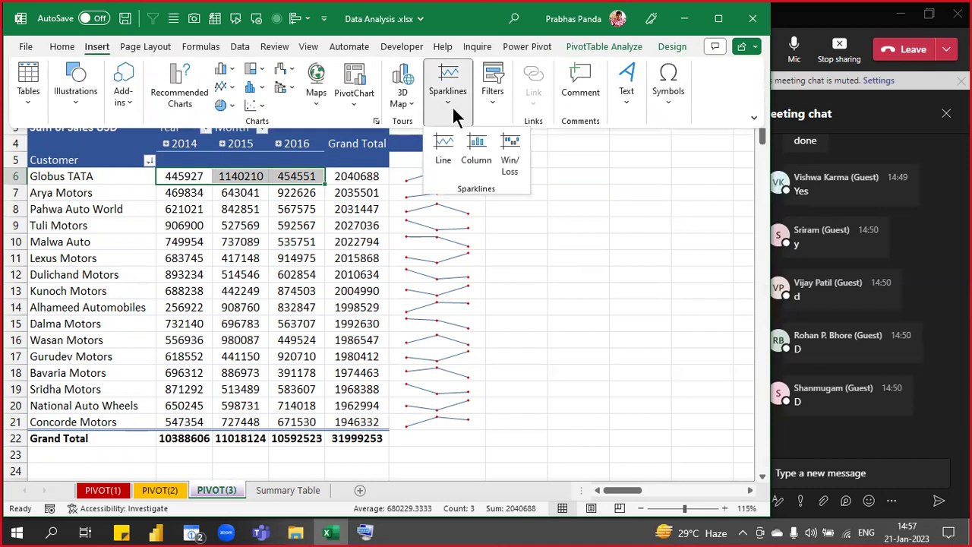
left_click(443, 157)
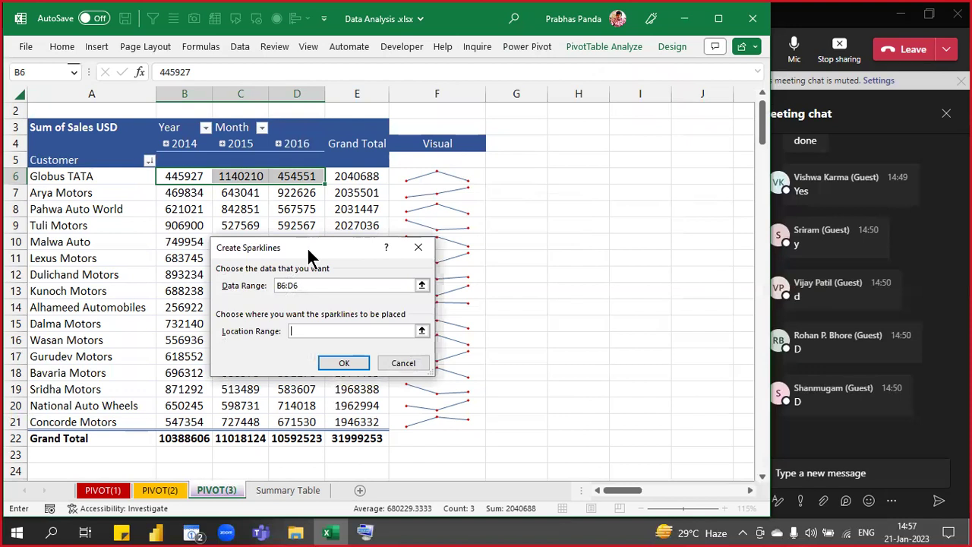
left_click_drag(307, 247, 608, 149)
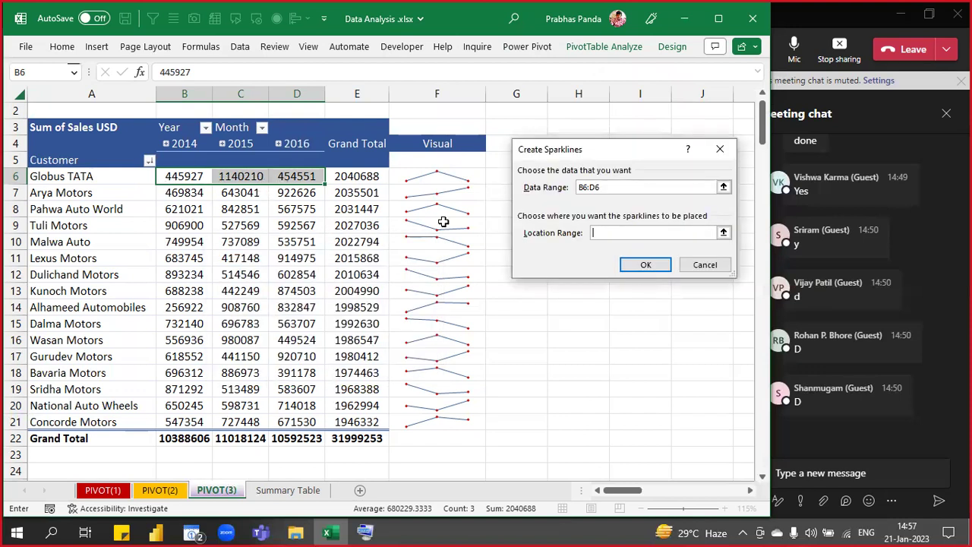
left_click(476, 174)
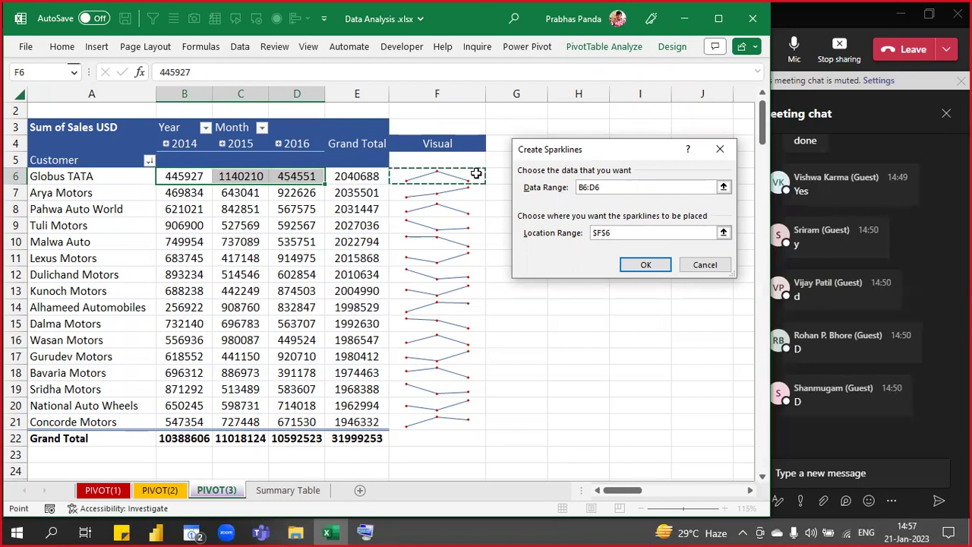
left_click(703, 265)
- Review the type, marker and style options available for the sparklines in F6:F21
left_click(473, 175)
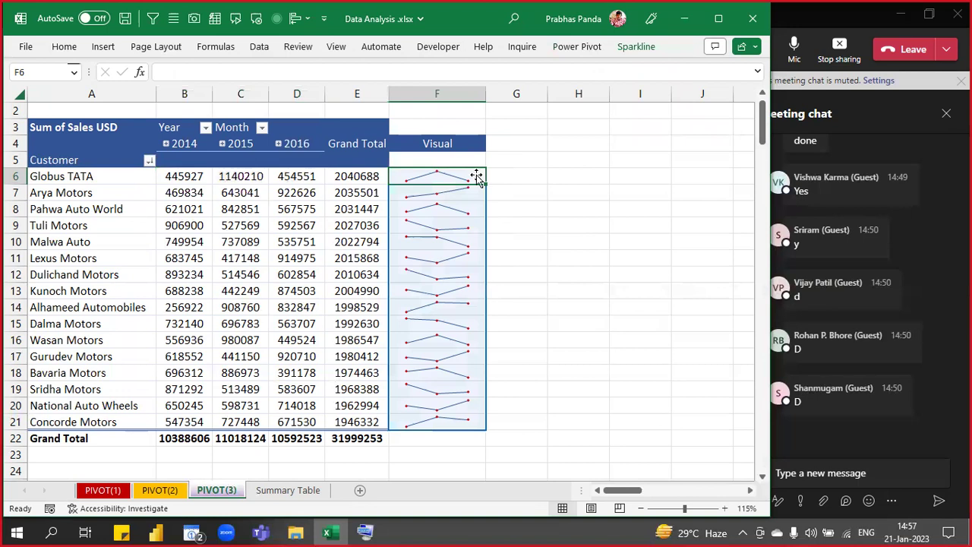
left_click(633, 47)
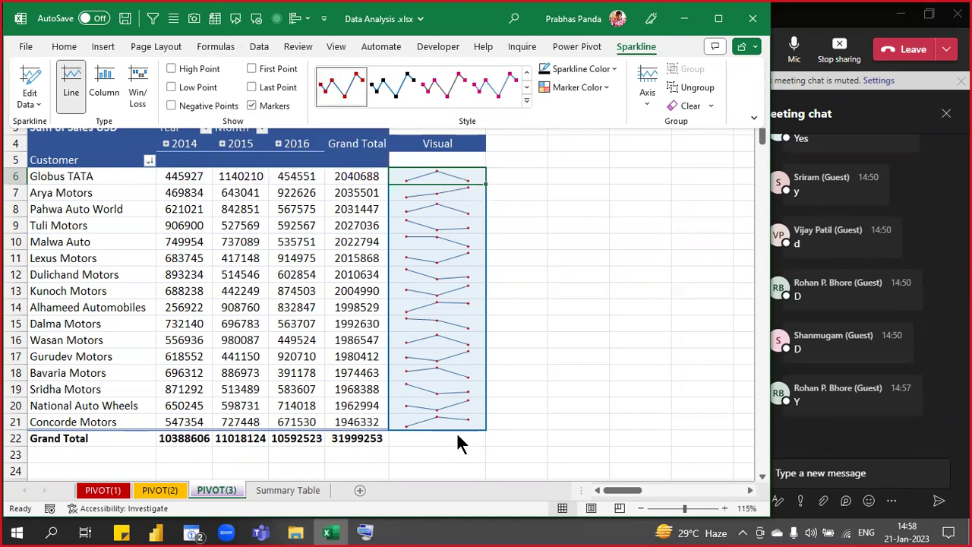
left_click(296, 281)
left_click(315, 258)
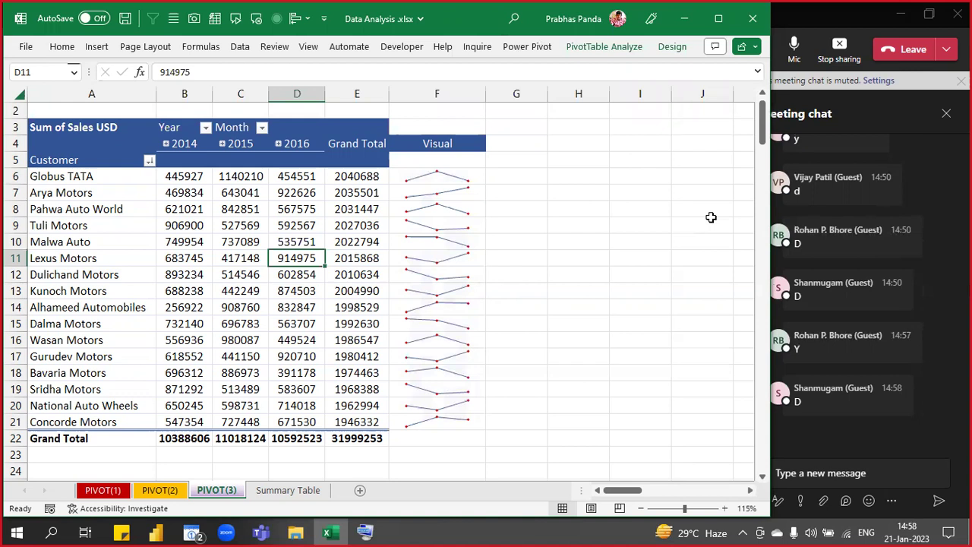
left_click(457, 180)
left_click_drag(457, 180, 462, 423)
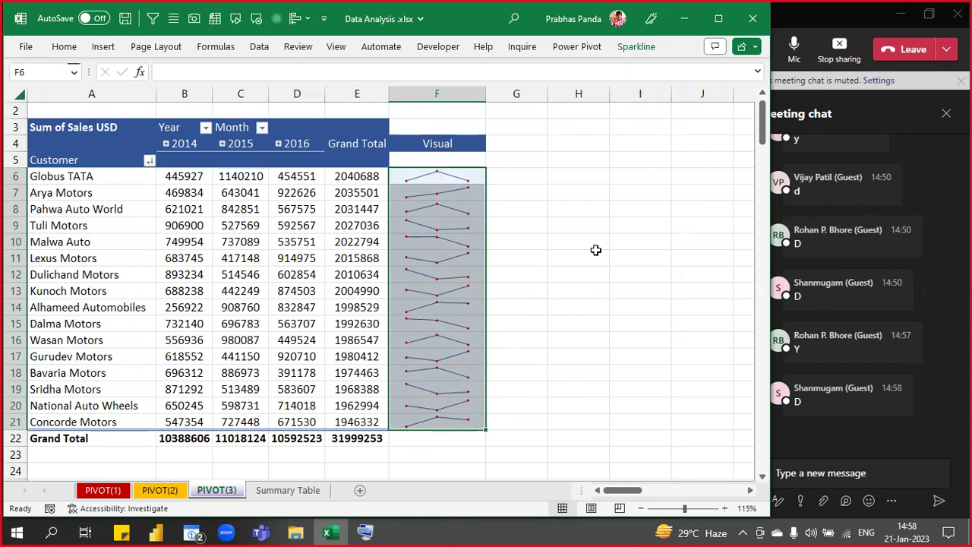
left_click(328, 291)
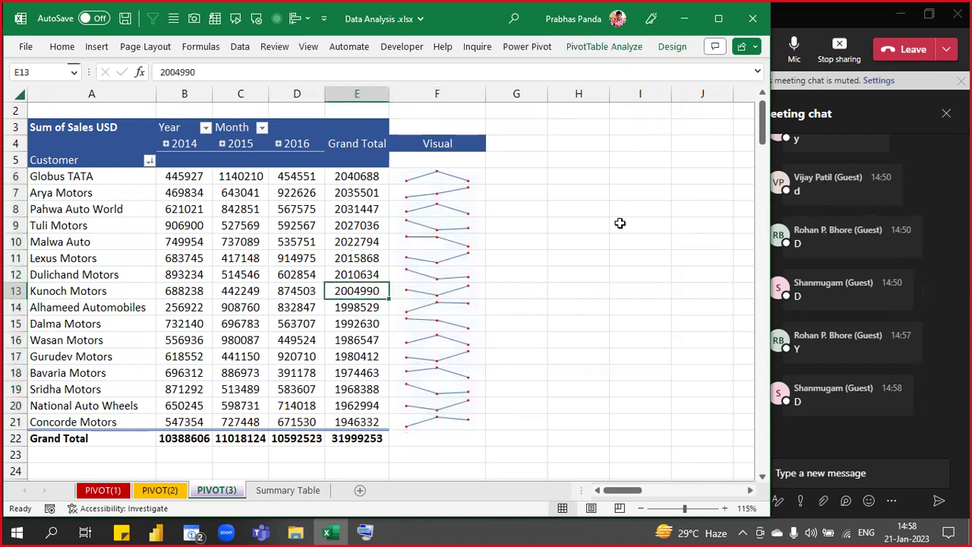
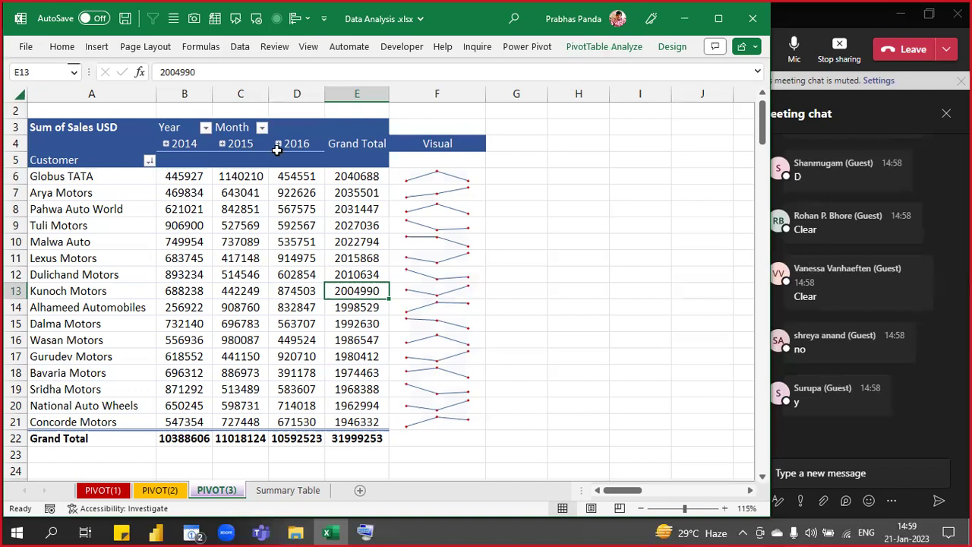
- Copy the range A4:F22, covering the customer sales PivotTable and its Visual sparkline column
left_click(80, 158)
left_click(85, 159)
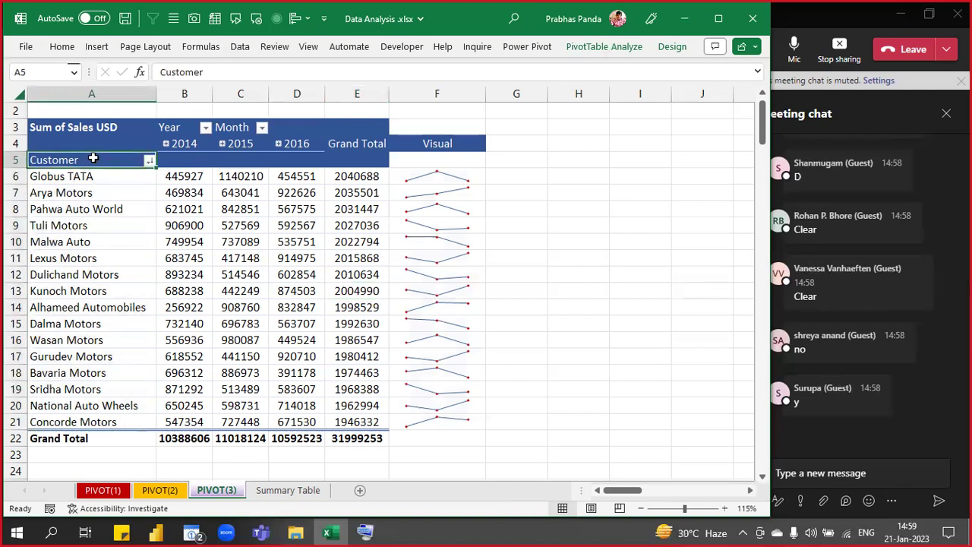
left_click_drag(79, 142, 397, 440)
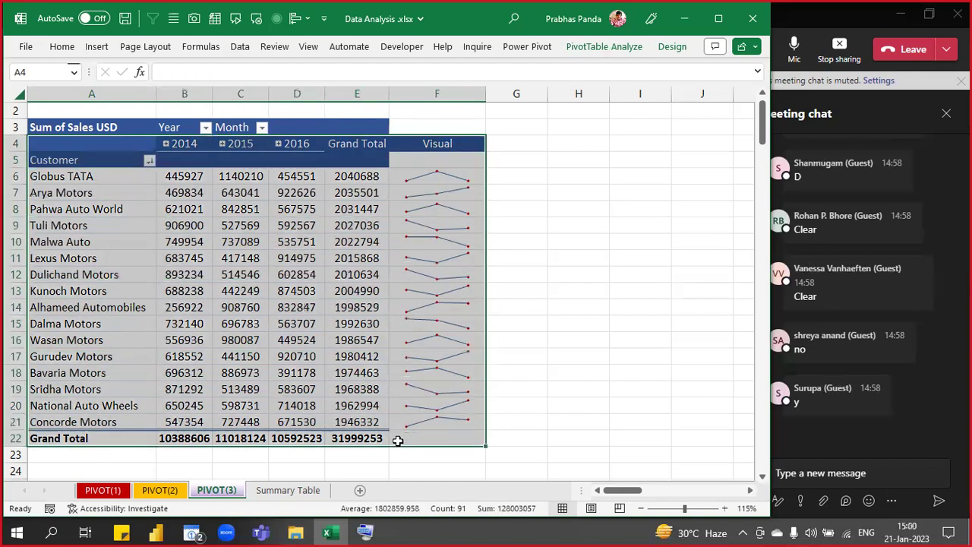
key("ctrl+c")
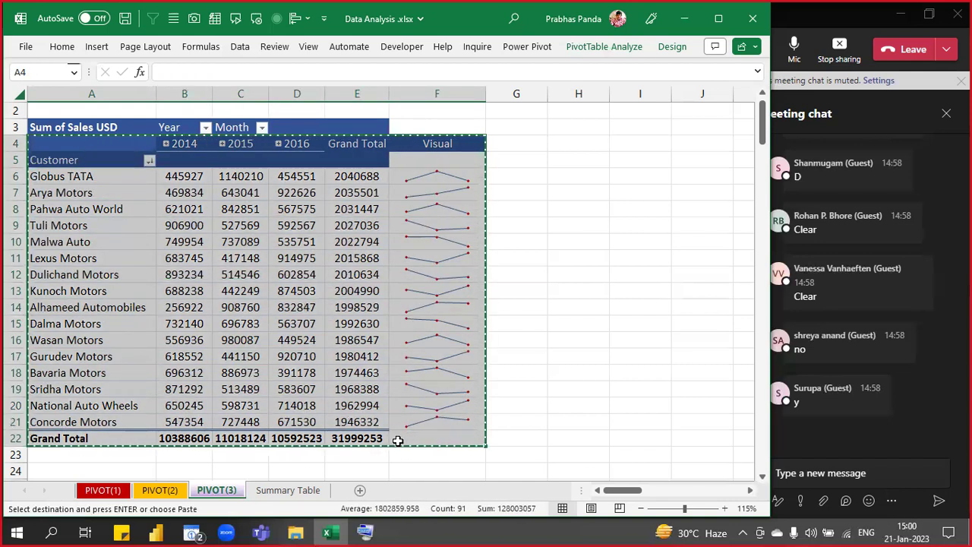
- Open PowerPoint with a blank presentation and delete the title and subtitle placeholders from the first slide
key("super")
type("p")
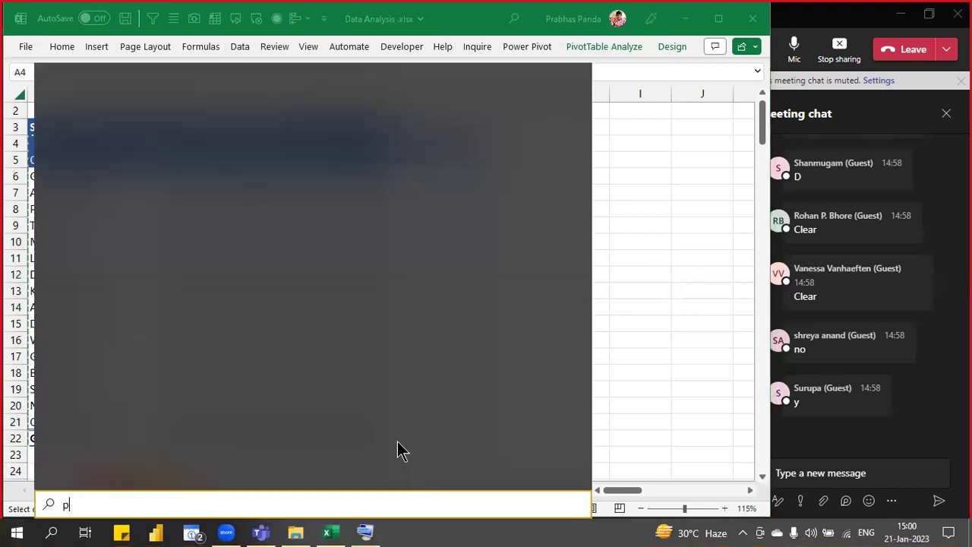
type("owerpoi")
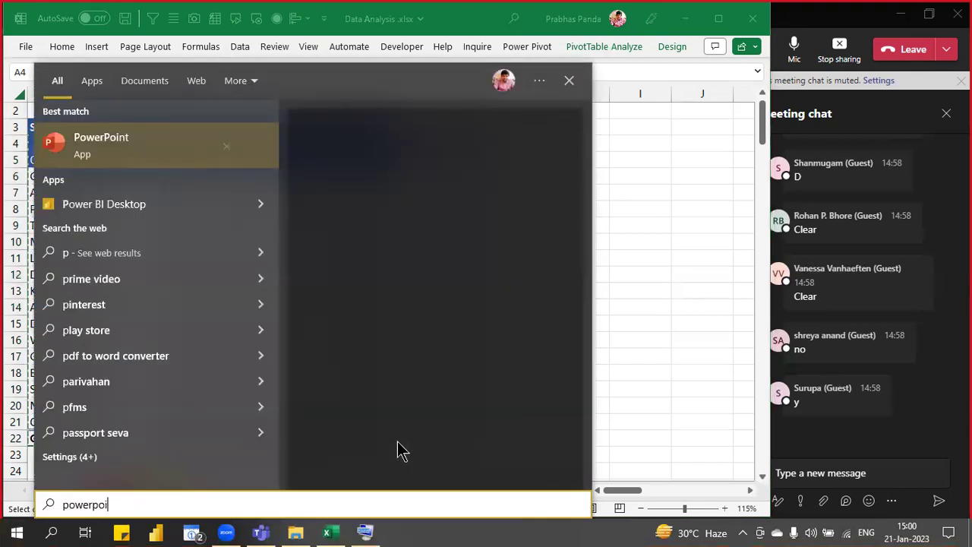
key("Return")
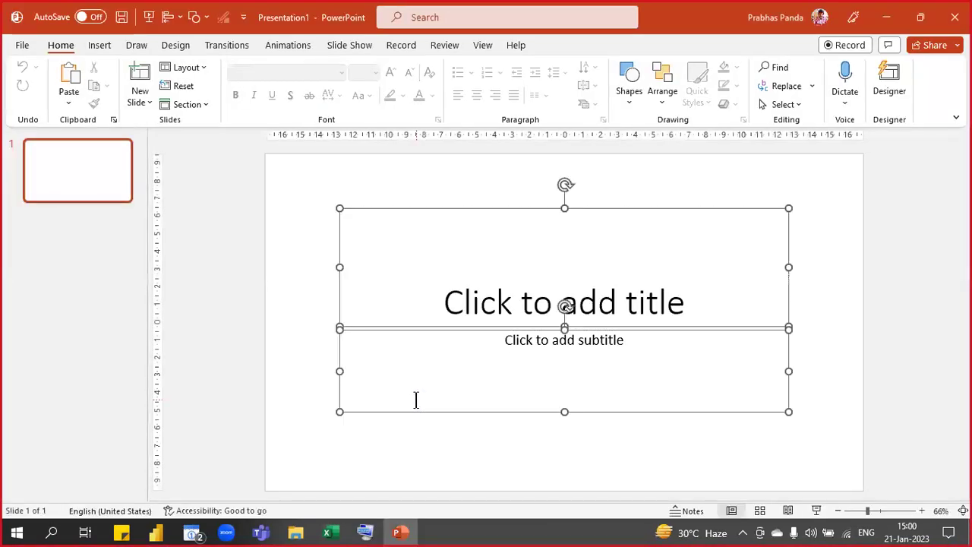
key("Delete")
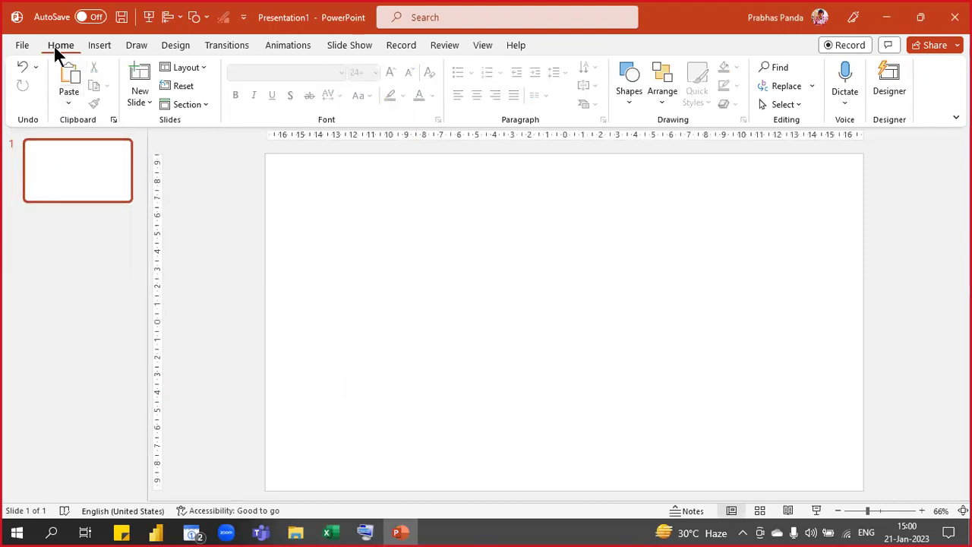
- Paste the copied range as a linked Microsoft Excel Worksheet Object, then reposition and enlarge it to fill most of the slide
left_click(66, 103)
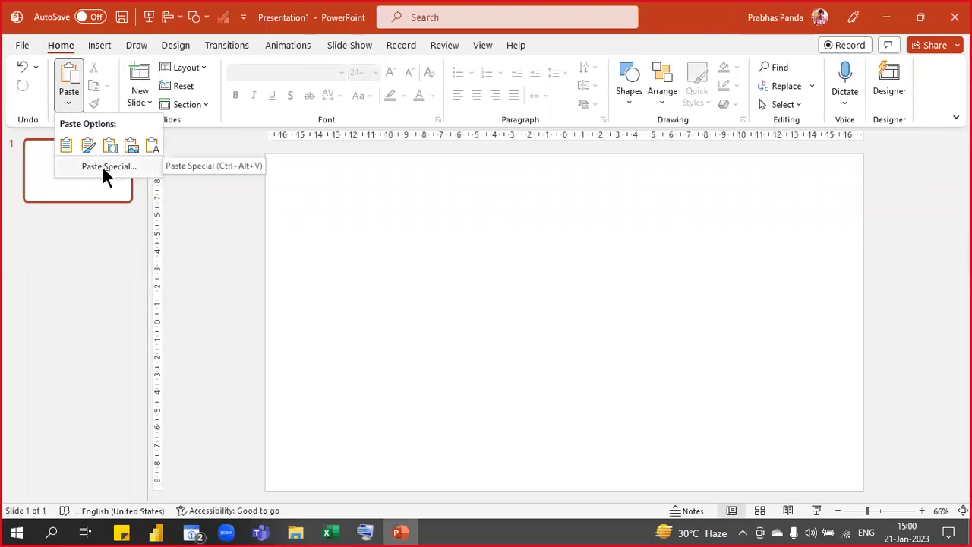
left_click(104, 170)
left_click(332, 231)
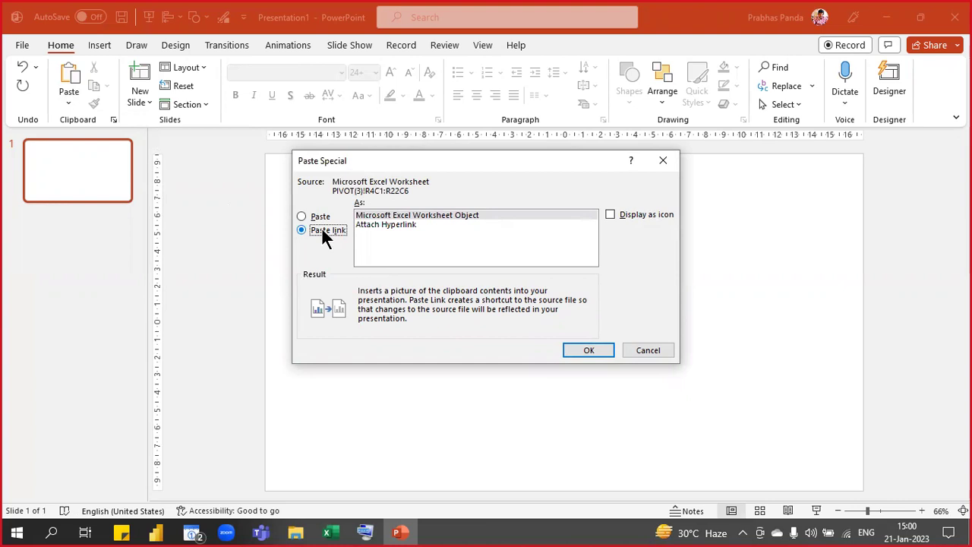
left_click(585, 350)
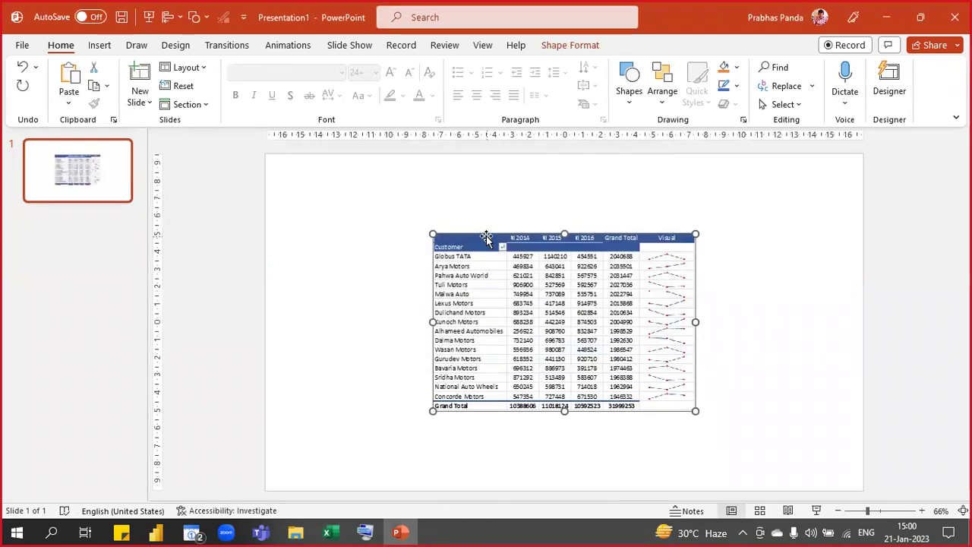
left_click_drag(486, 229, 355, 177)
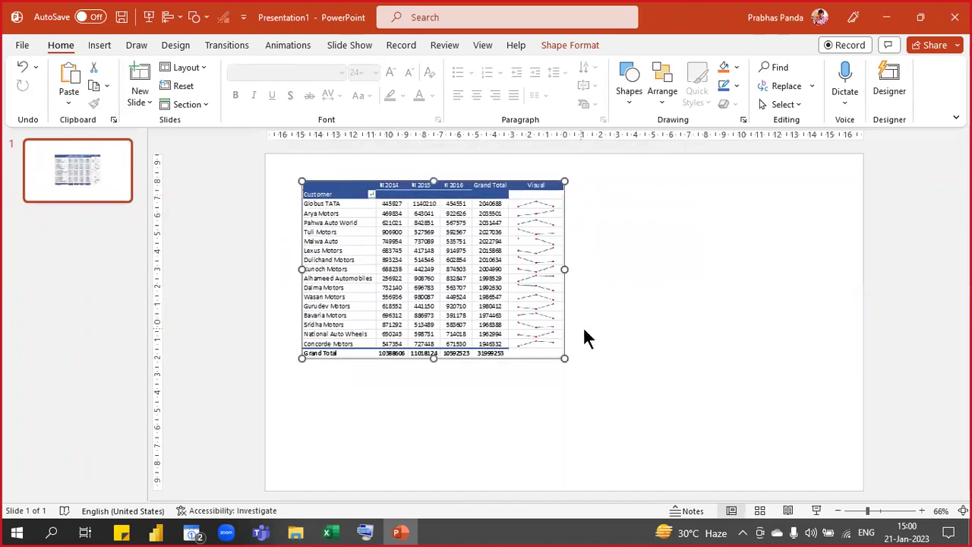
left_click_drag(564, 358, 720, 441)
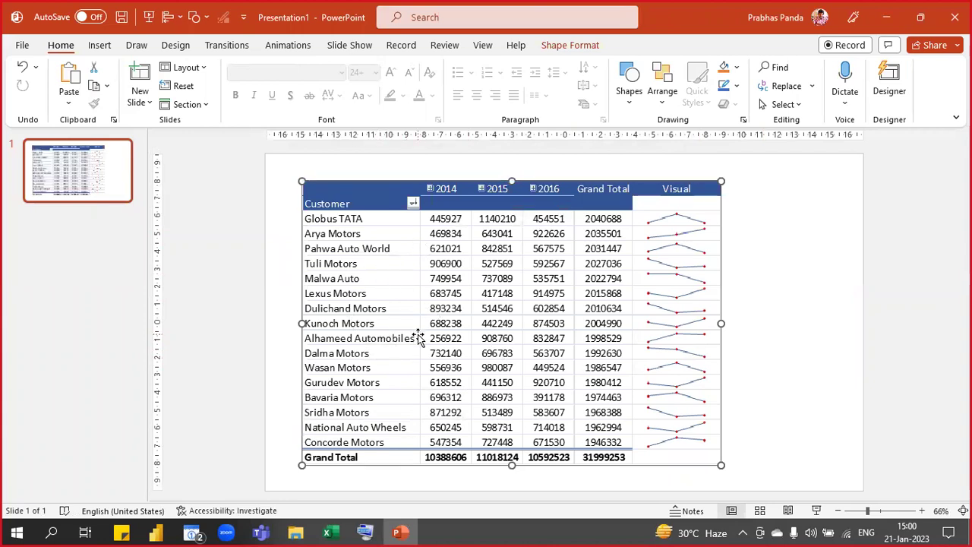
- Switch to the Data Analysis workbook in Excel and sort the customers by Grand Total from smallest to largest
key("alt+Tab")
left_click(103, 176)
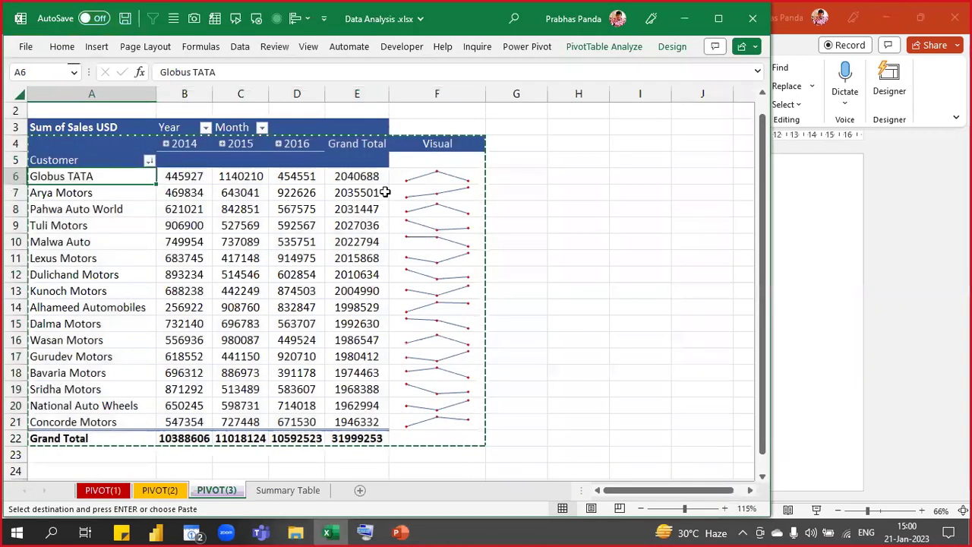
left_click(357, 177)
right_click(356, 175)
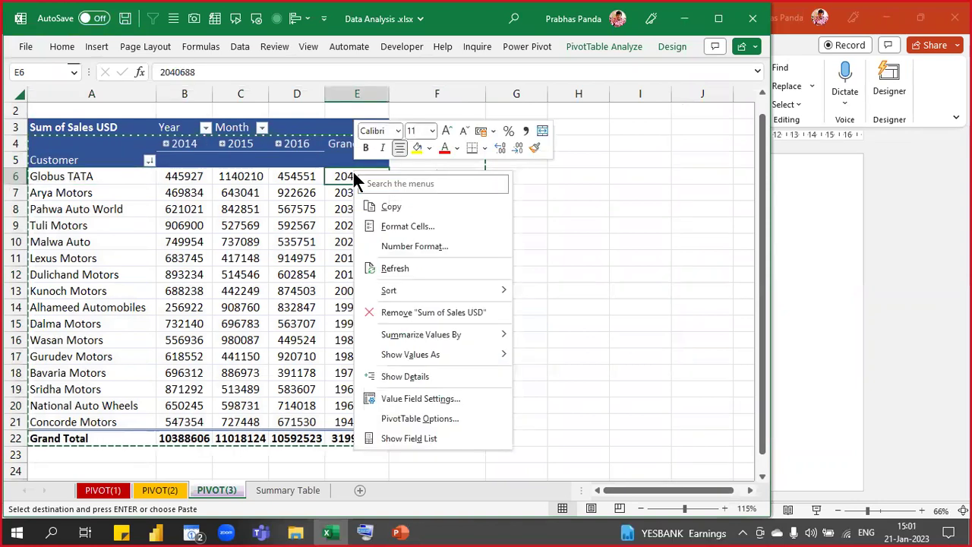
mouse_move(482, 291)
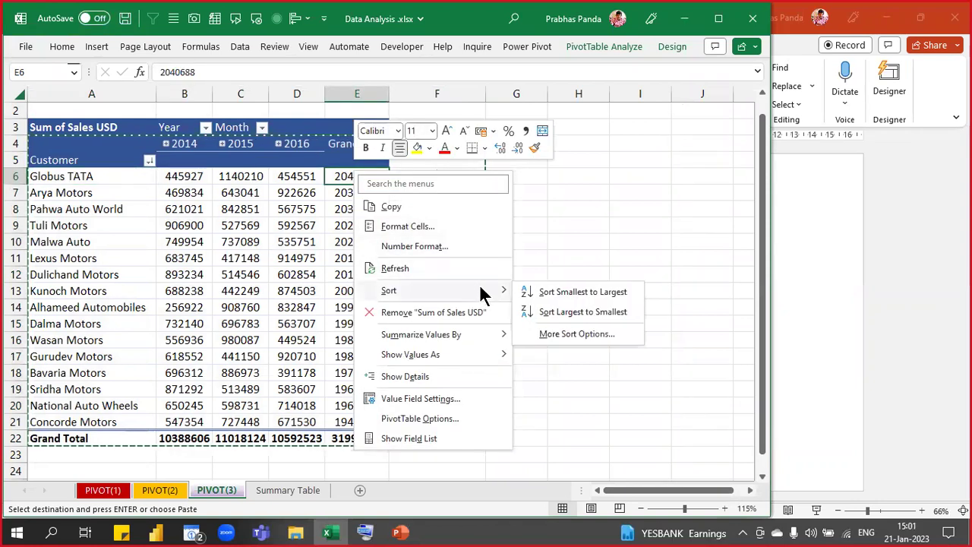
left_click(582, 293)
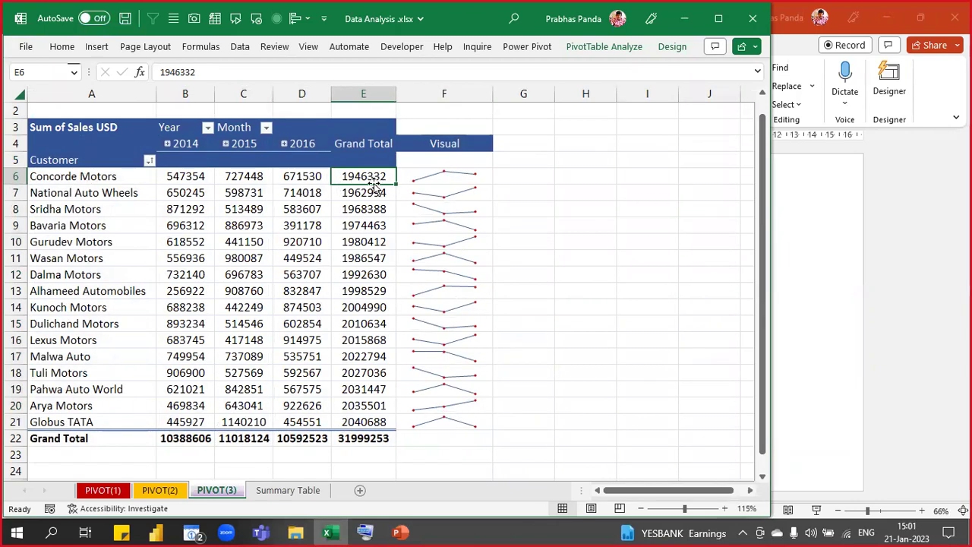
- Switch to PowerPoint to check the customer order in the linked table, then minimise the presentation
key("alt+Tab")
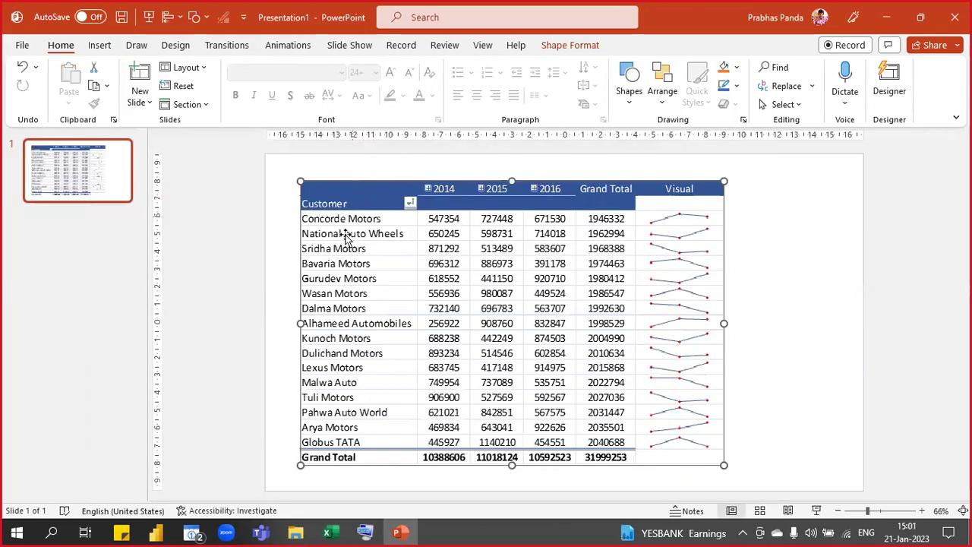
left_click(346, 220)
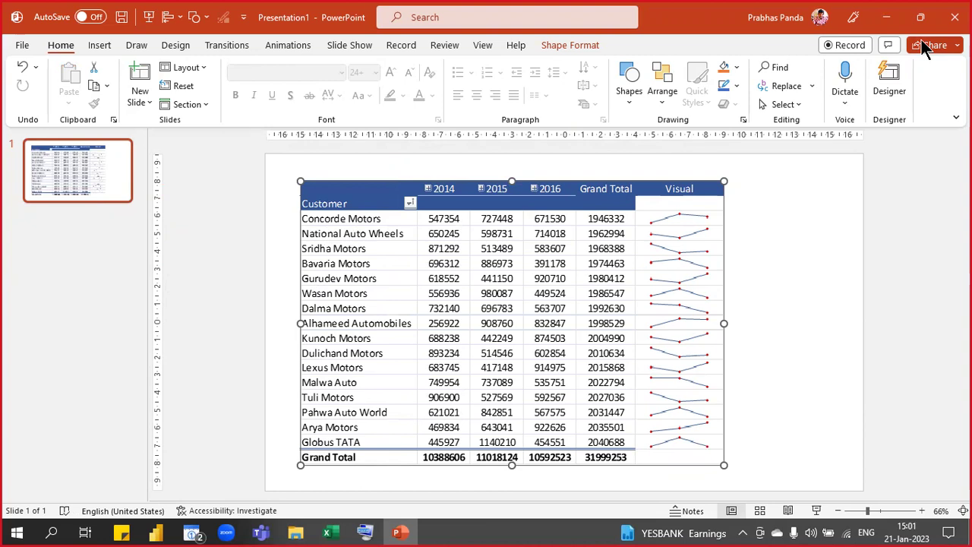
left_click(886, 15)
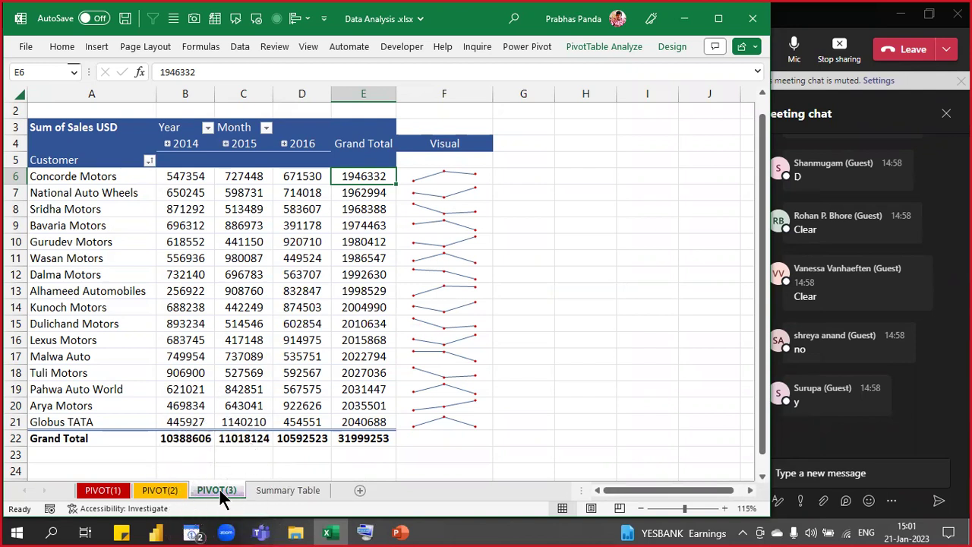
- Duplicate the PIVOT(3) sheet directly after itself and colour the copy's tab light green
left_click_drag(218, 487, 270, 491)
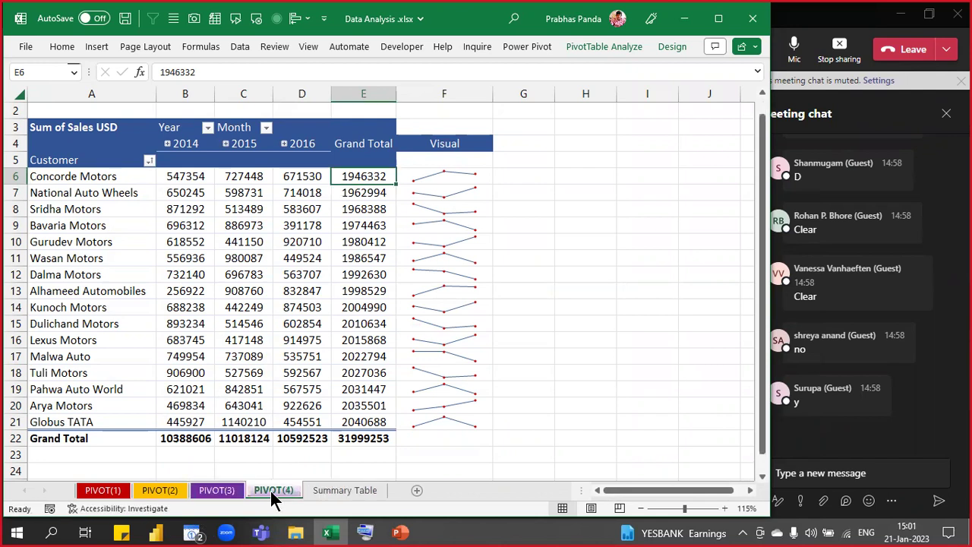
right_click(270, 490)
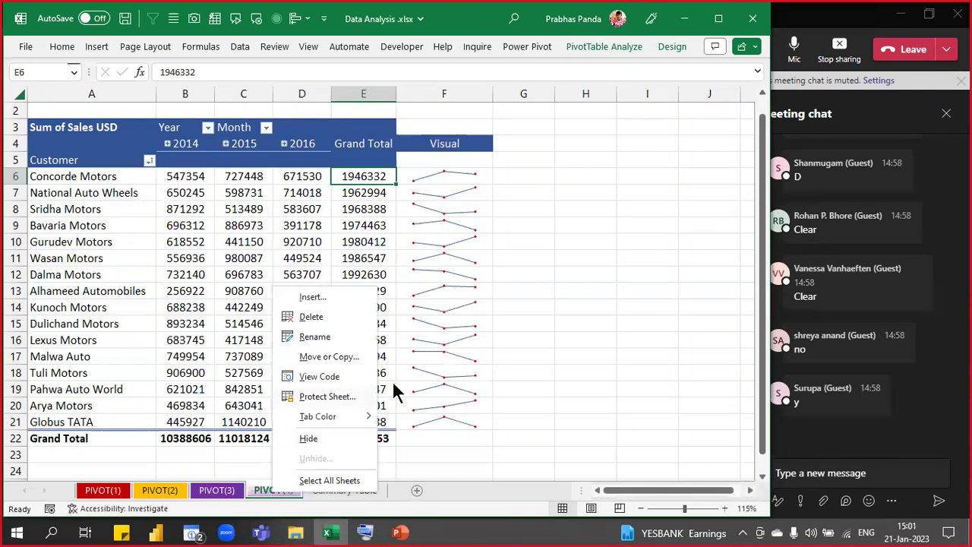
mouse_move(365, 417)
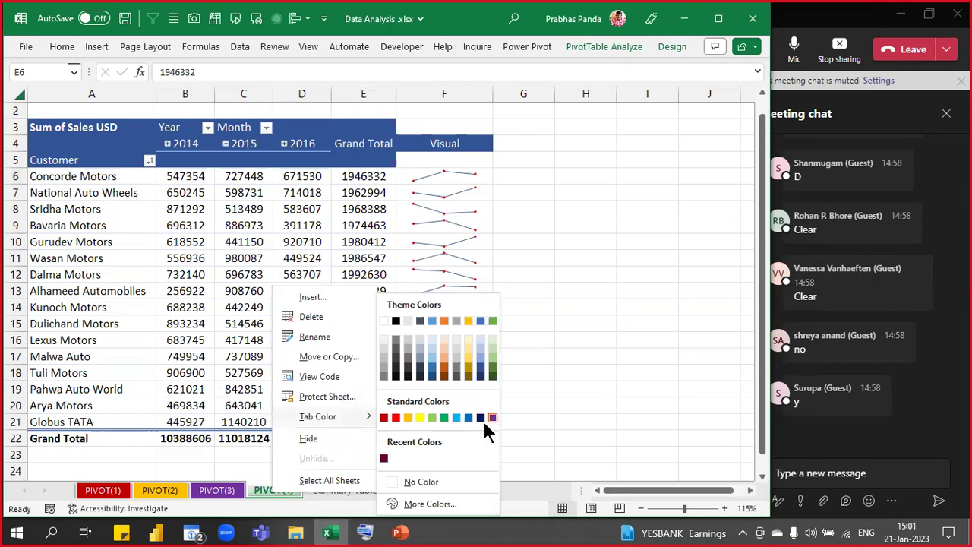
left_click(432, 418)
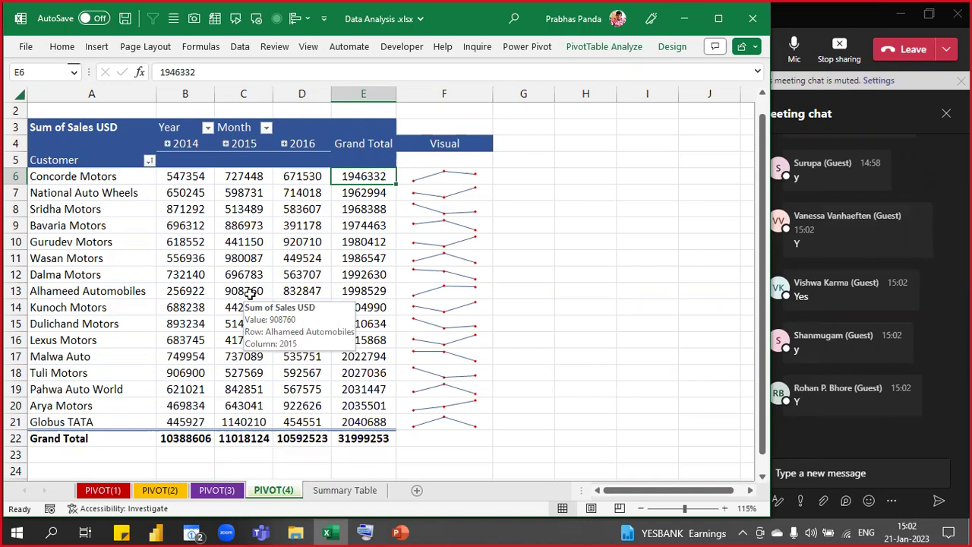
- Delete the Visual sparkline column F on PIVOT(4), display the PivotTable field list and remove the Month field from the report
left_click(443, 91)
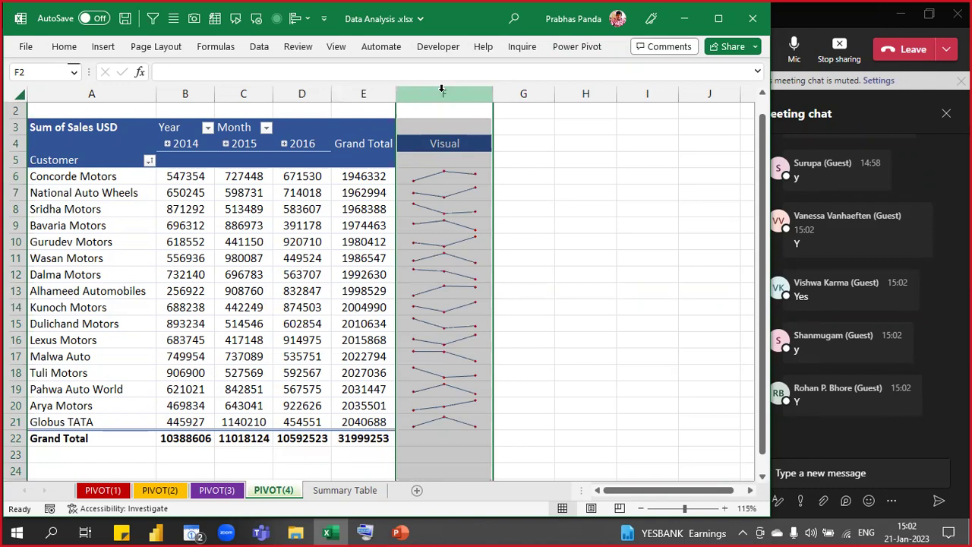
key("ctrl+minus")
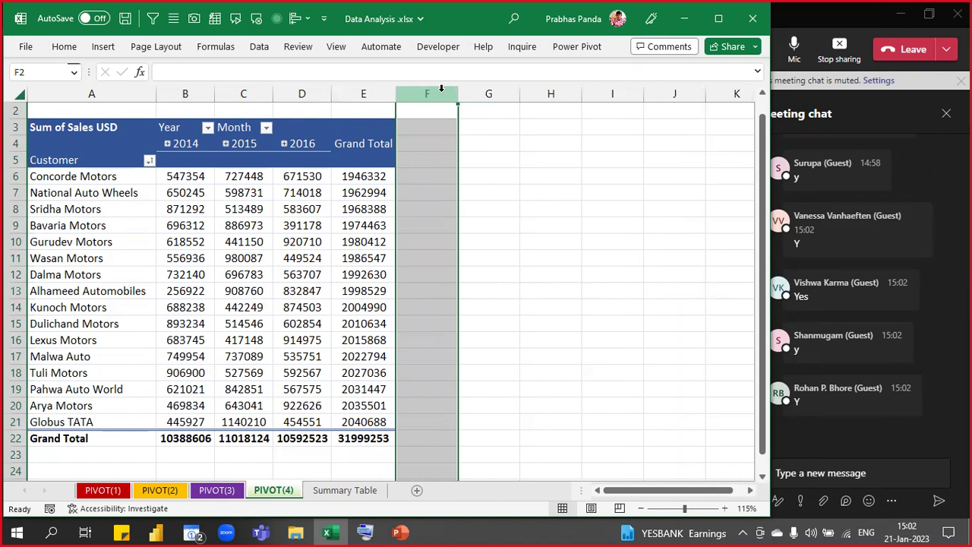
left_click(267, 227)
right_click(268, 228)
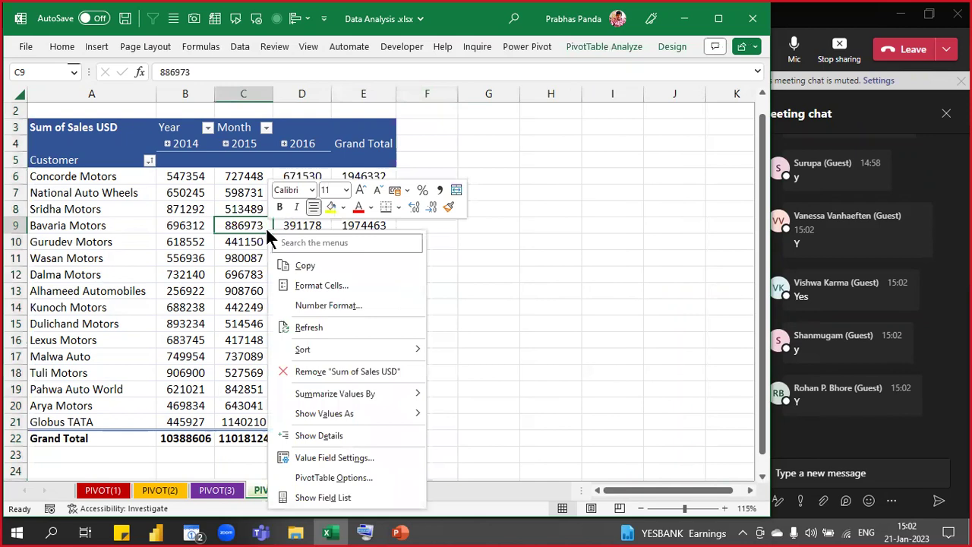
left_click(343, 495)
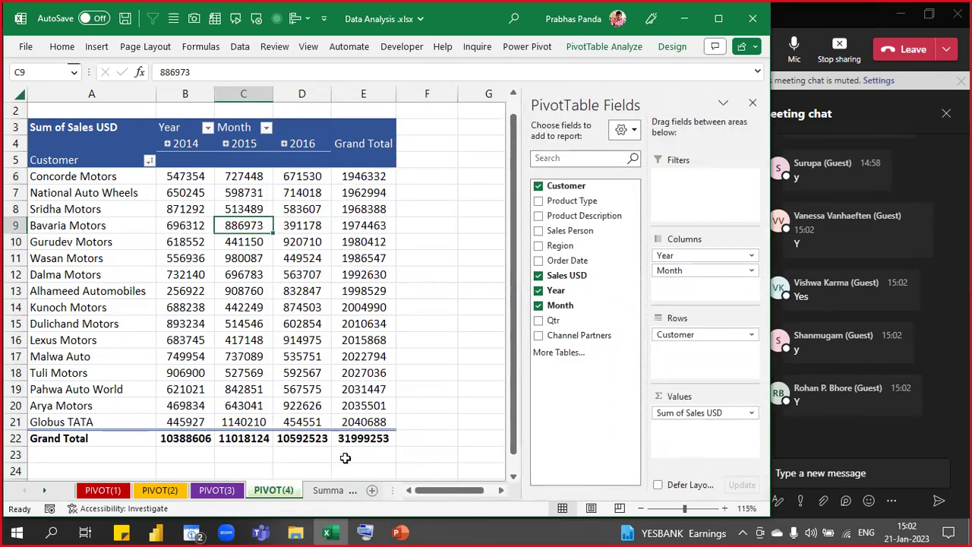
left_click(538, 305)
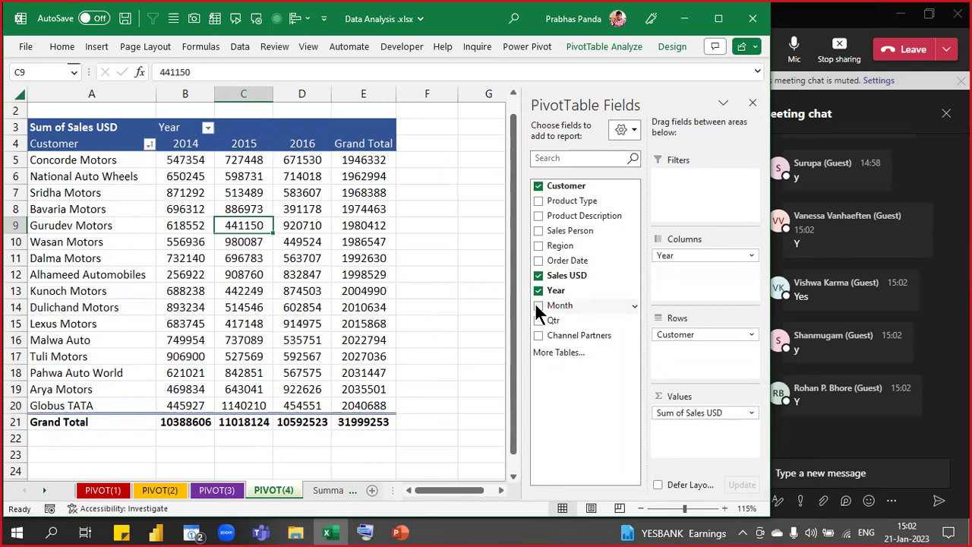
- Remove the Customer field from the PivotTable rows and add it back
left_click(539, 185)
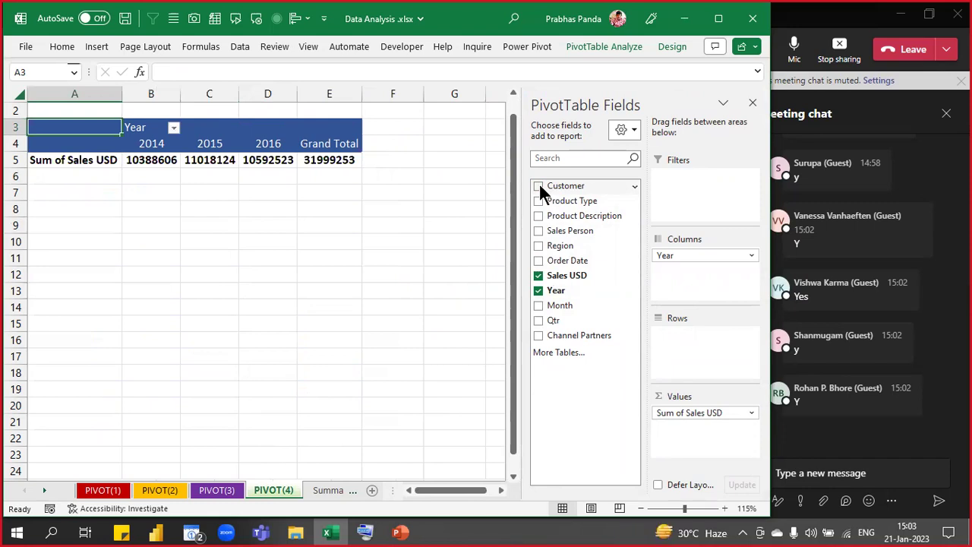
left_click(538, 186)
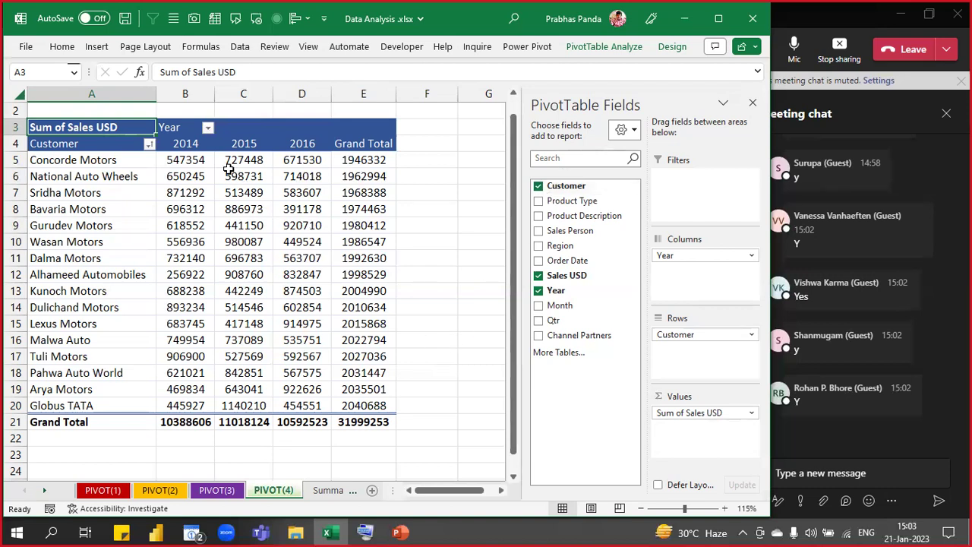
- Open the Top 10 value filter for the Customer row field
left_click(149, 142)
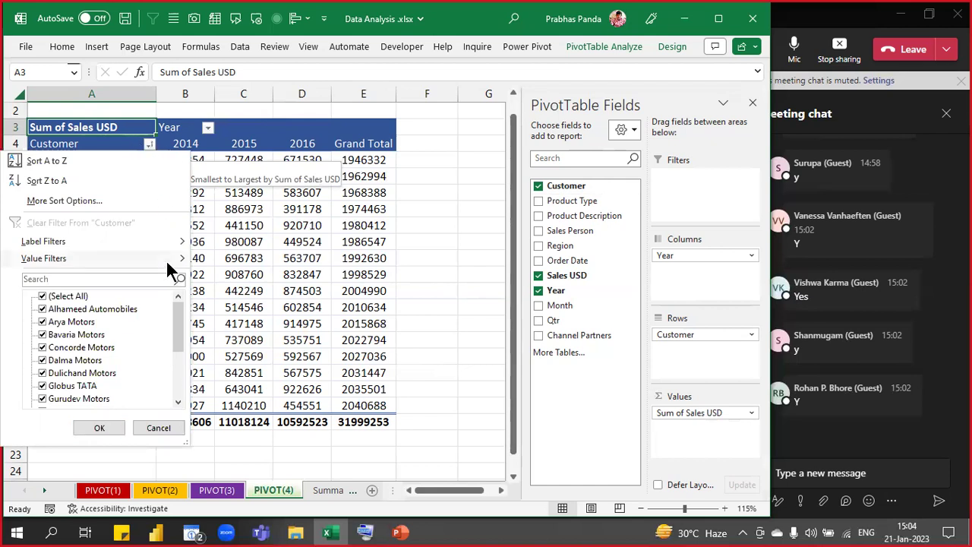
mouse_move(165, 260)
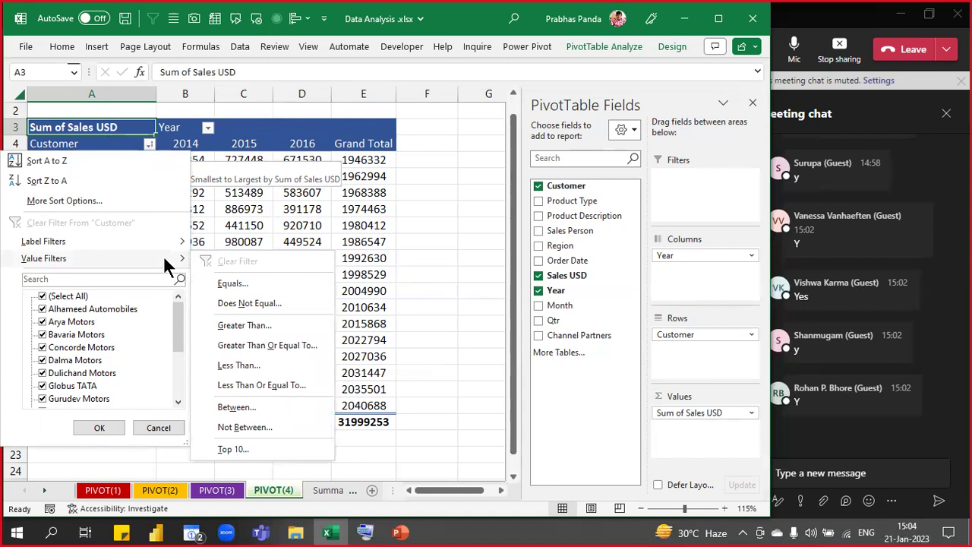
left_click(250, 447)
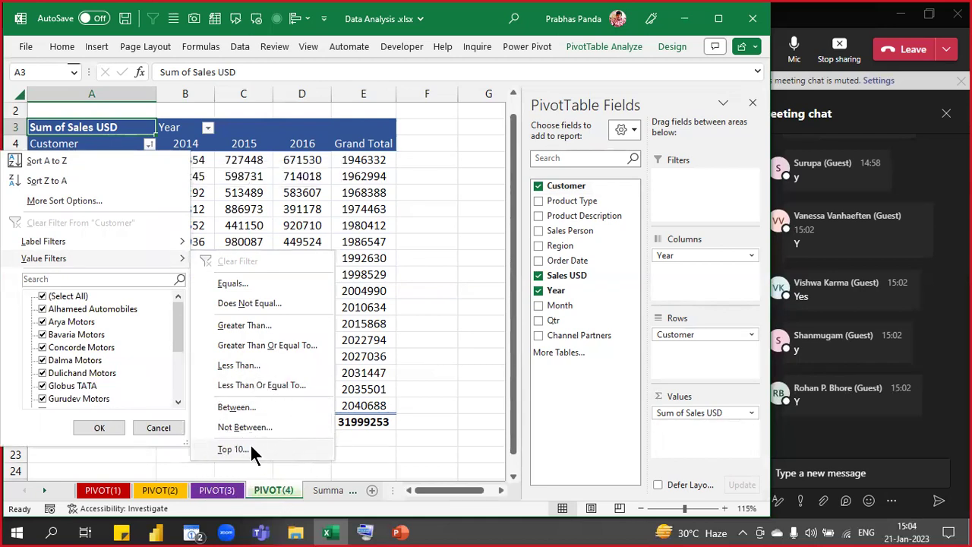
- Filter the pivot table's Customer field to show the top 5 items by Sum of Sales USD
double_click(558, 182)
type("5")
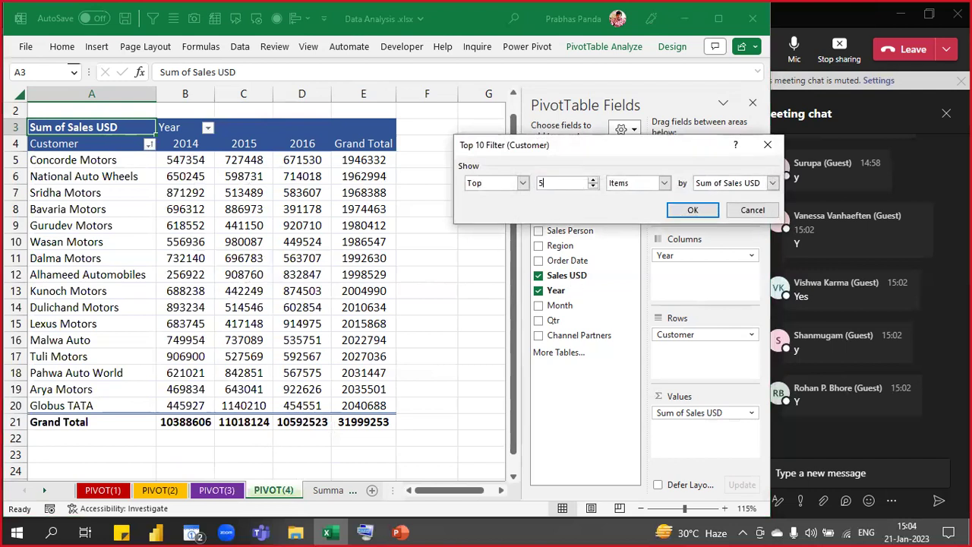
left_click(686, 207)
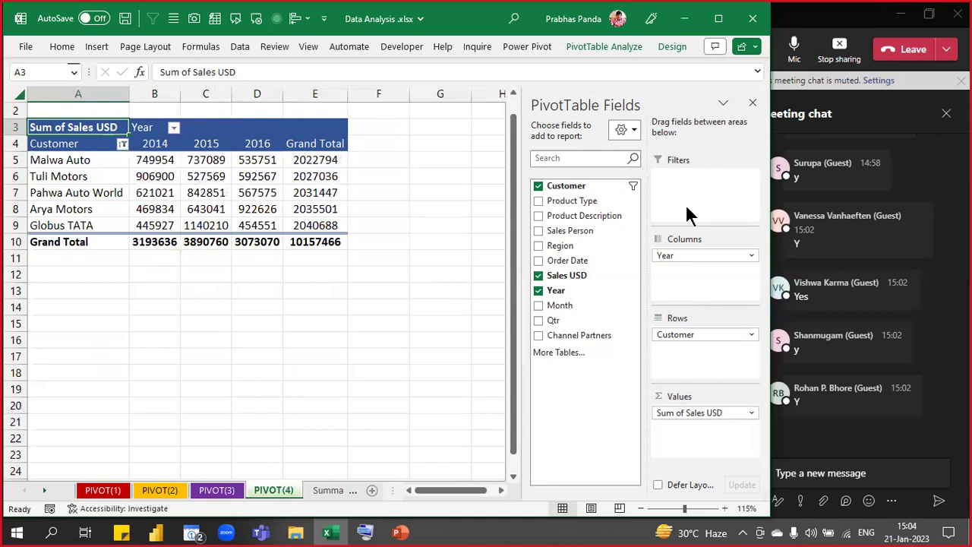
scroll(372, 237, "up", 2)
scroll(372, 237, "up", 1)
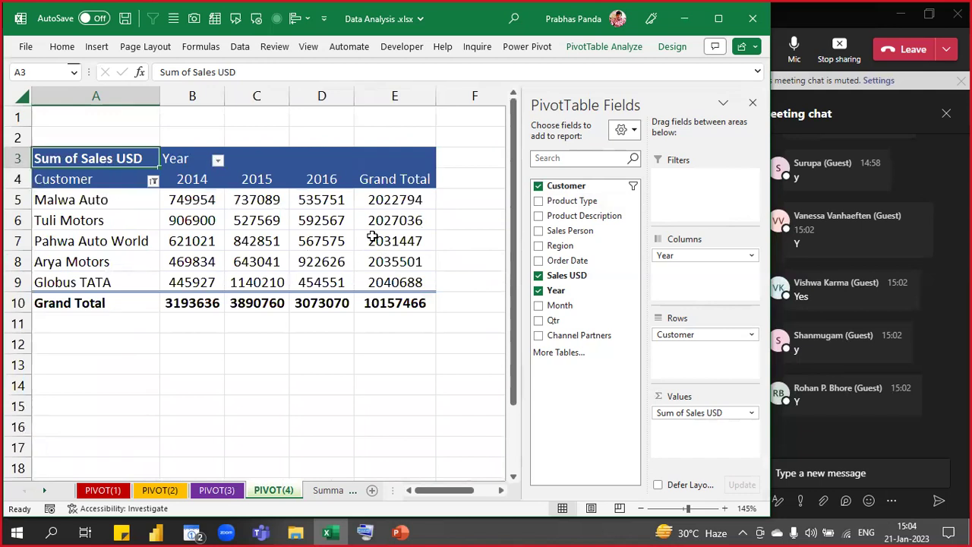
mouse_move(372, 237)
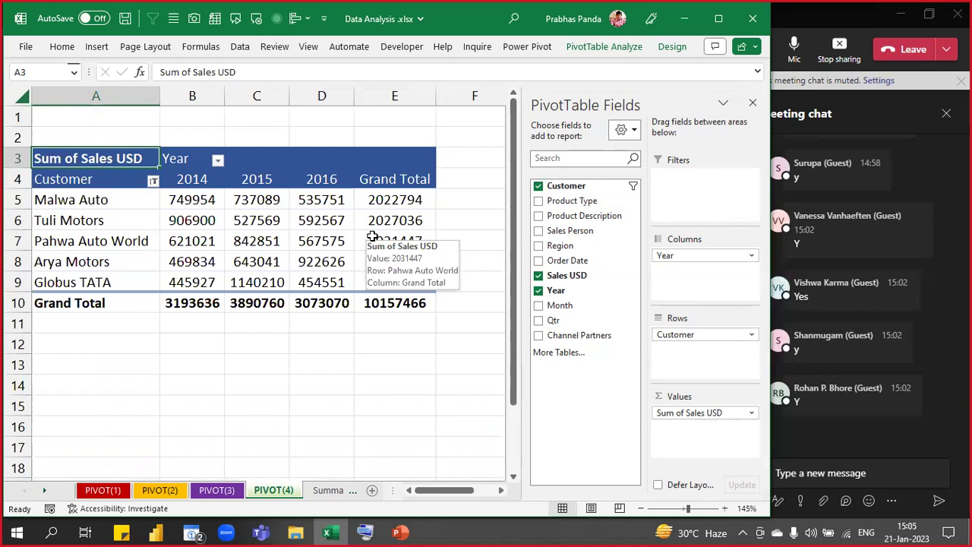
- Review the Customer field's Top 10 value filter and its Top and Bottom choices, keeping the current settings
left_click(153, 182)
mouse_move(169, 294)
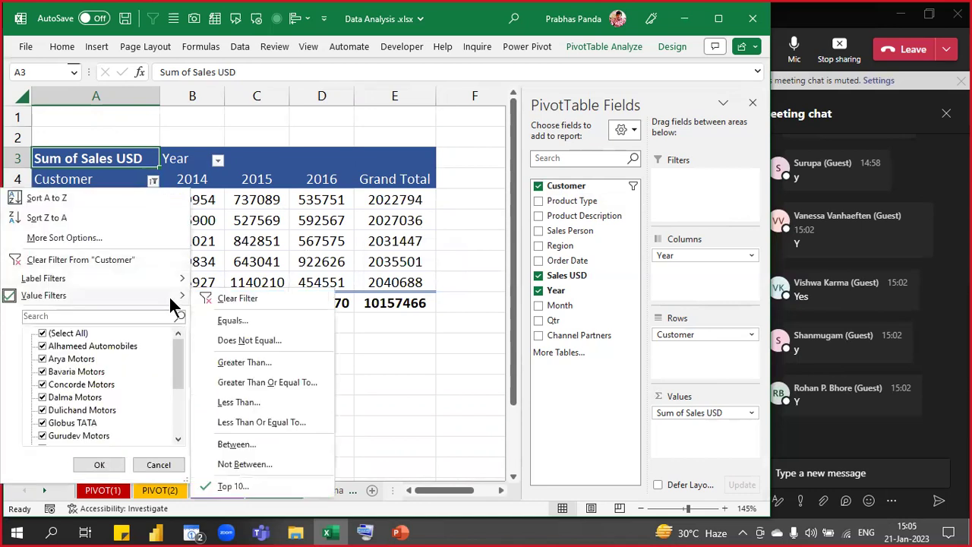
left_click(227, 485)
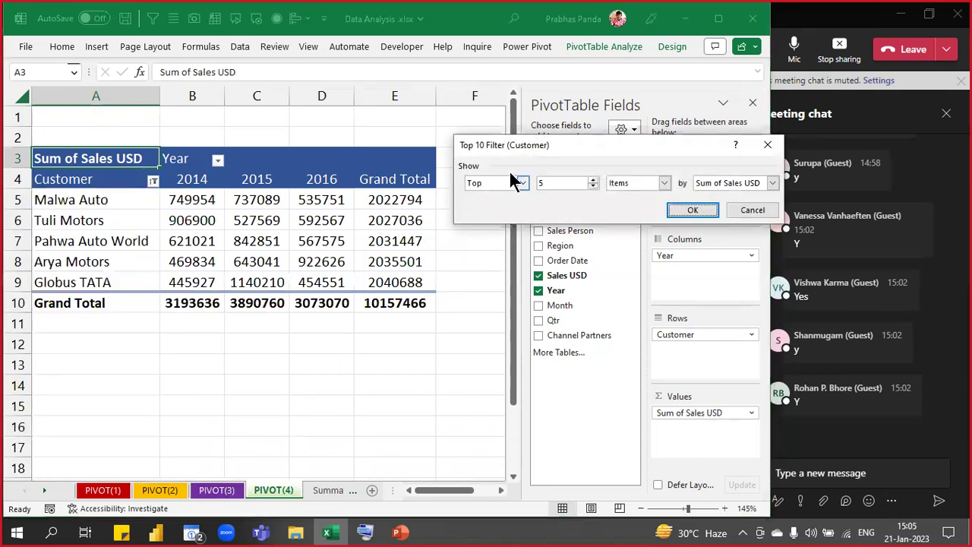
left_click(523, 183)
left_click(522, 183)
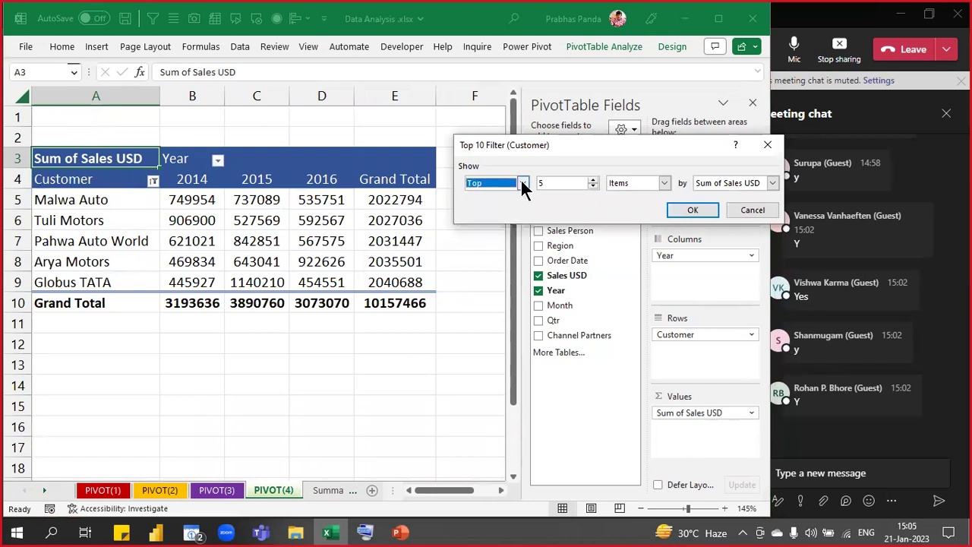
left_click(522, 184)
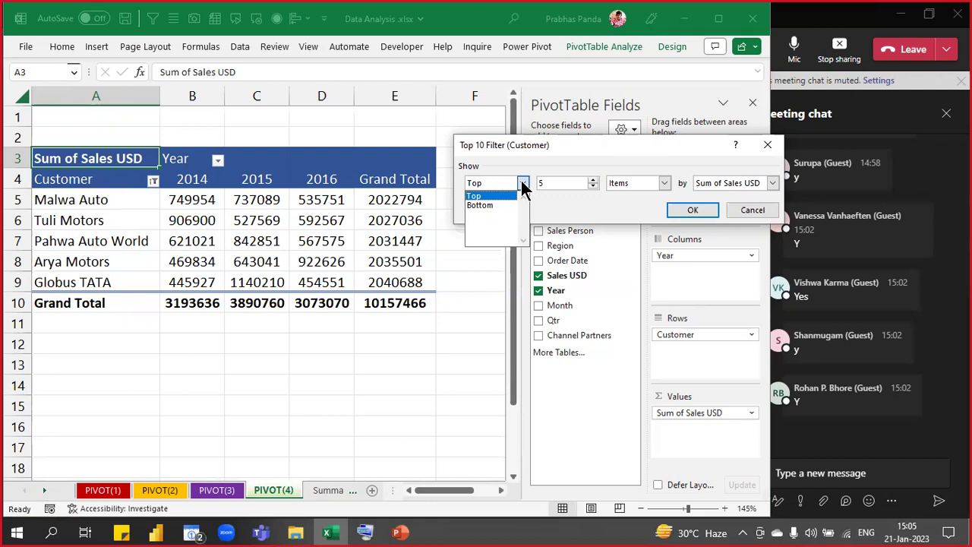
left_click(523, 185)
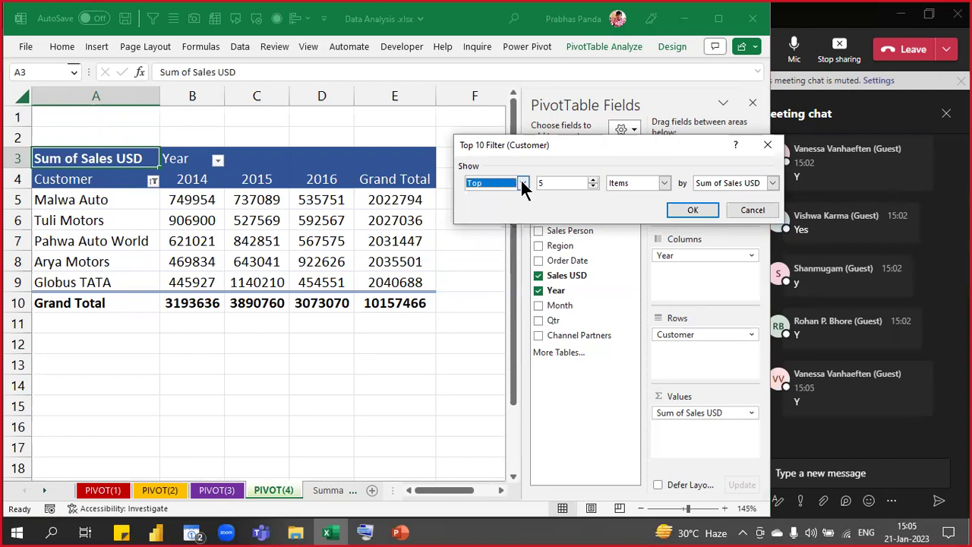
key("Return")
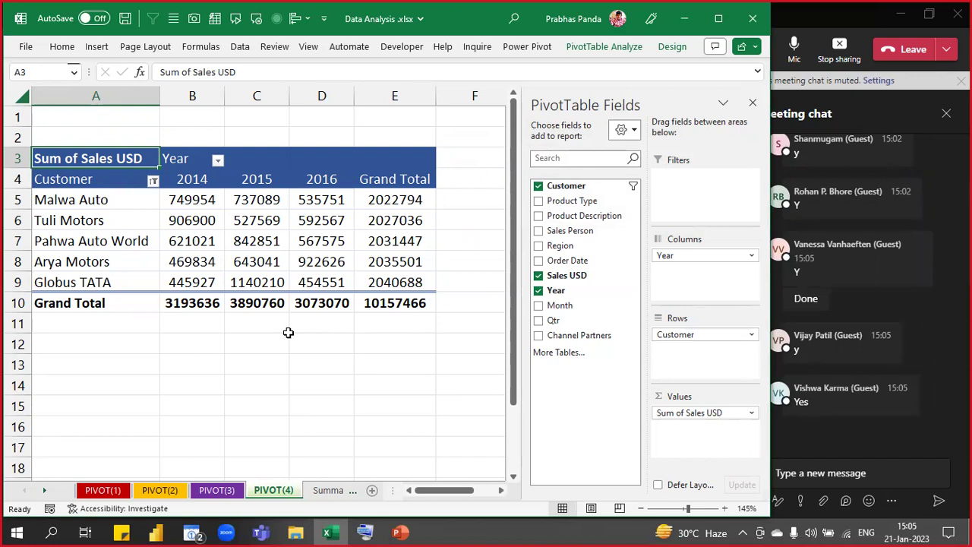
- Duplicate the PIVOT(4) sheet directly after the original and colour the copy's tab dark blue
left_click(418, 199)
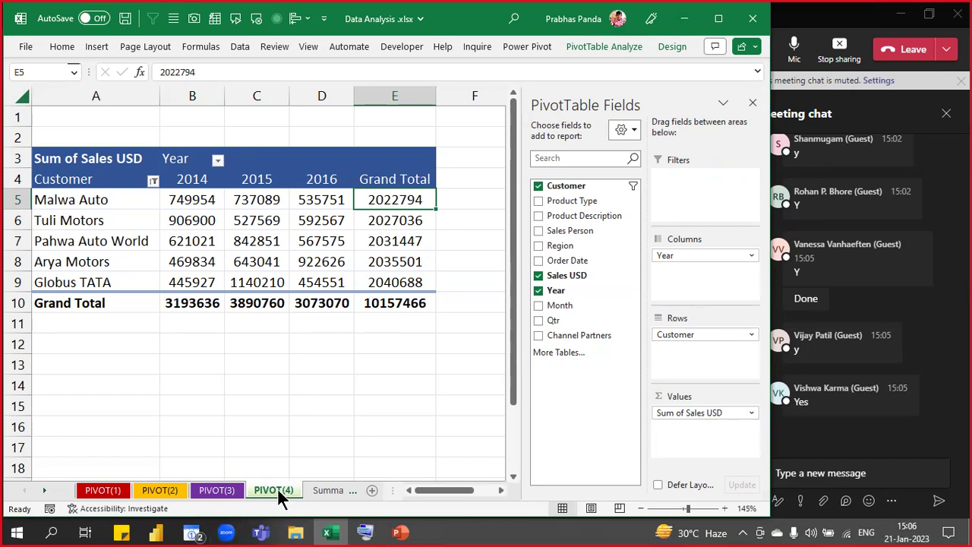
left_click_drag(277, 490, 313, 485)
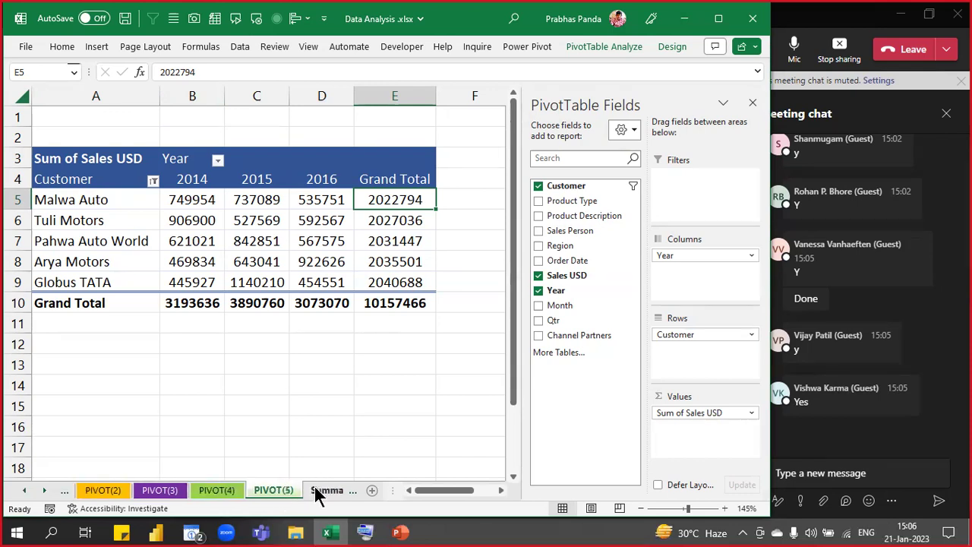
right_click(270, 489)
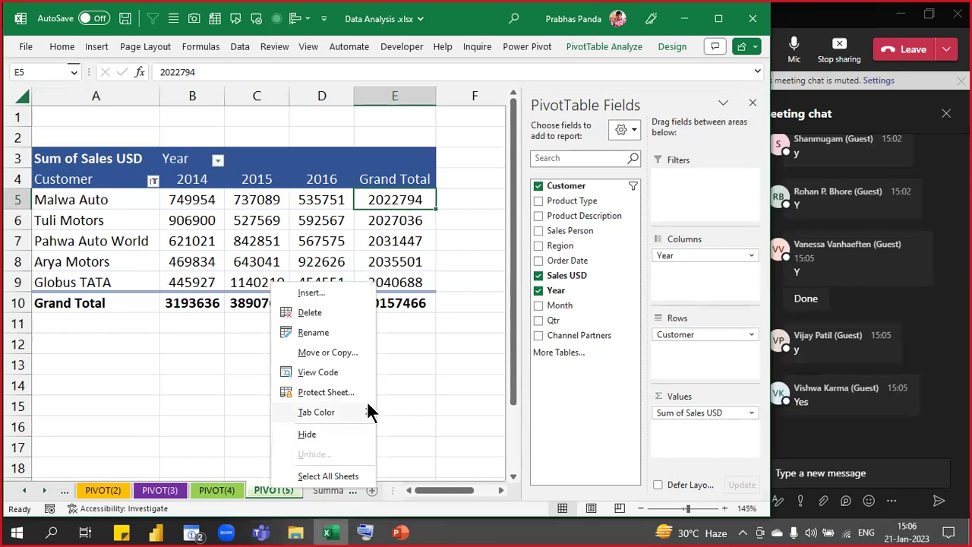
mouse_move(369, 413)
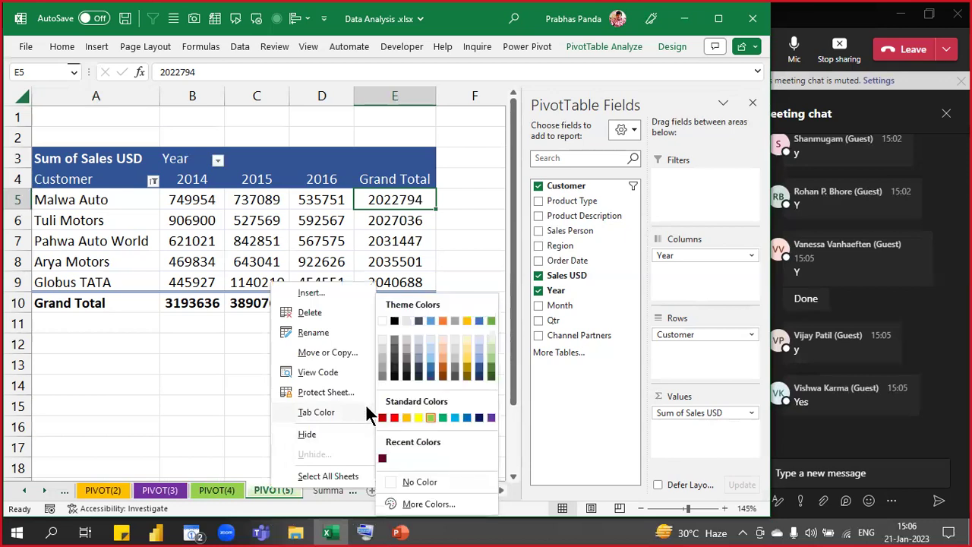
left_click(479, 417)
- Replace Customer with Product Description as the row field of the copied pivot table
left_click(341, 260)
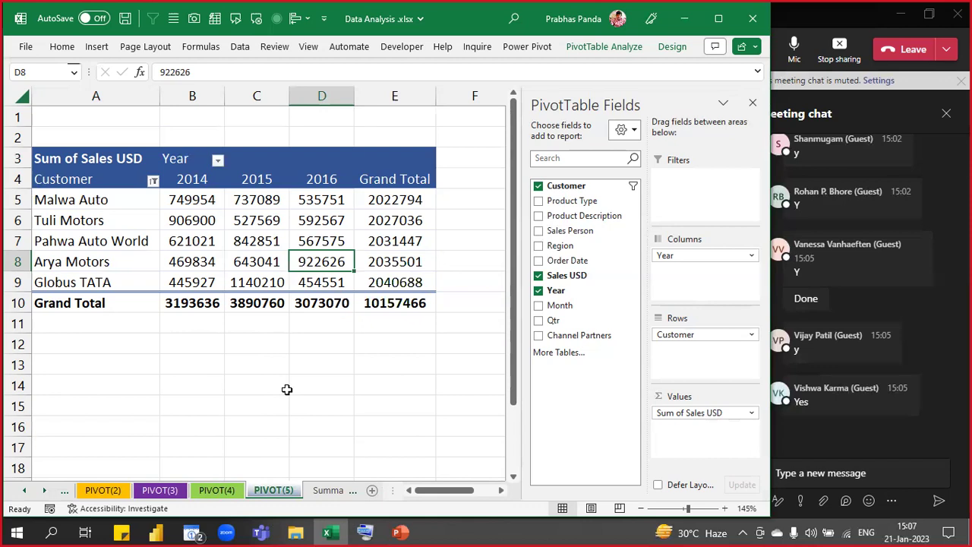
left_click(537, 186)
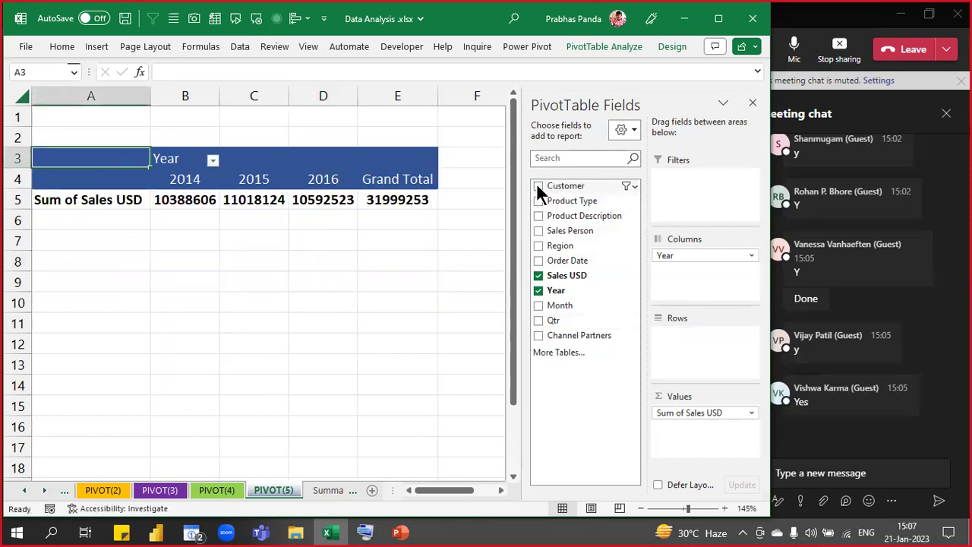
left_click_drag(563, 217, 704, 354)
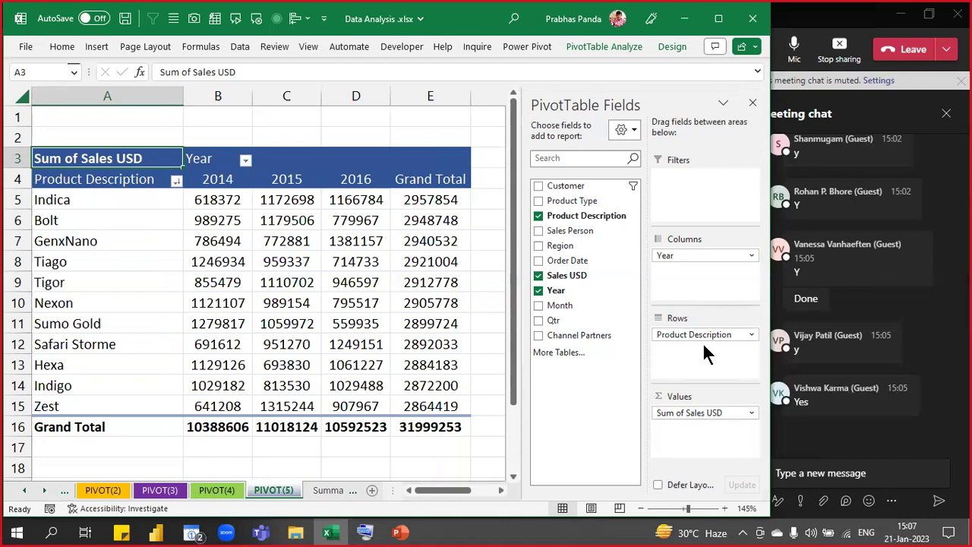
left_click(45, 491)
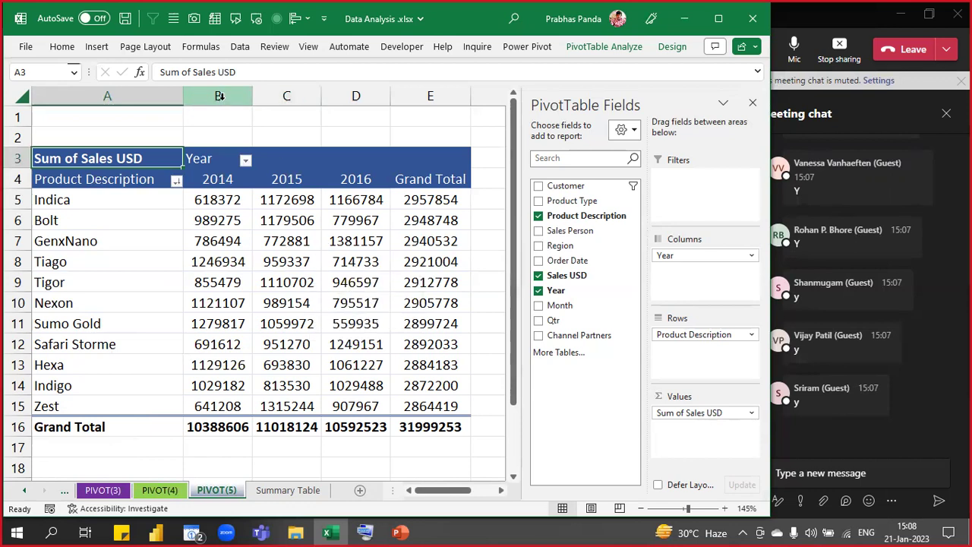
left_click_drag(218, 97, 352, 129)
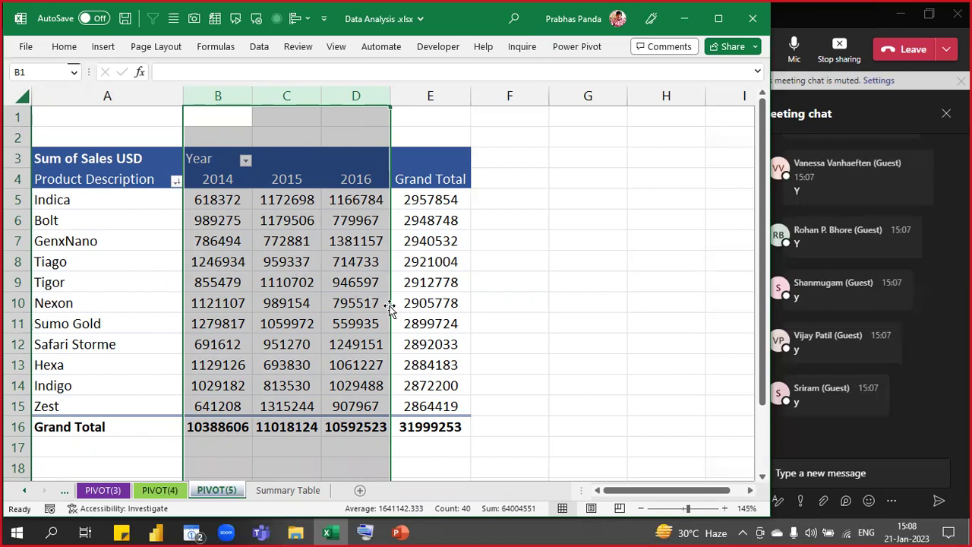
left_click(346, 285)
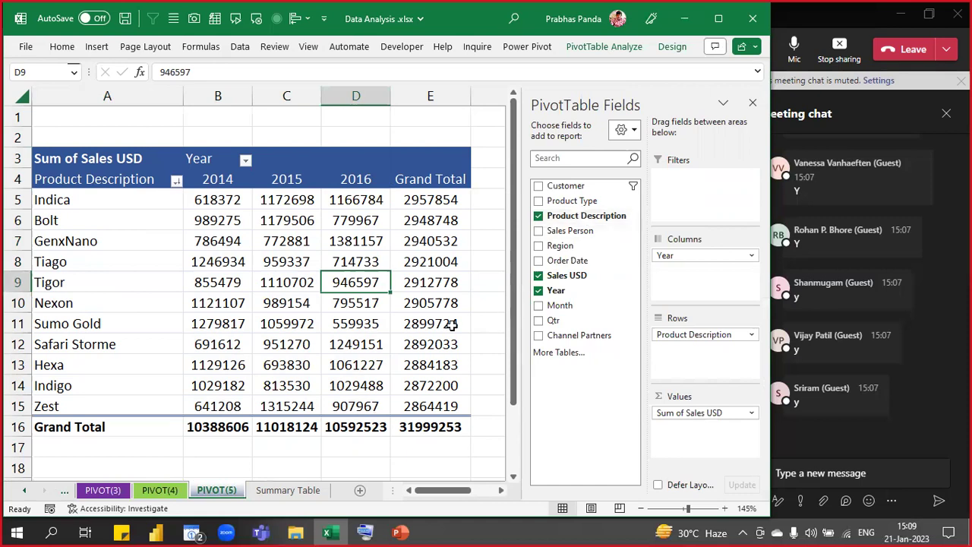
- Add a column headed Incentive in cell L4, directly after Channel Partners in the Summary Table sheet's data table
left_click(288, 491)
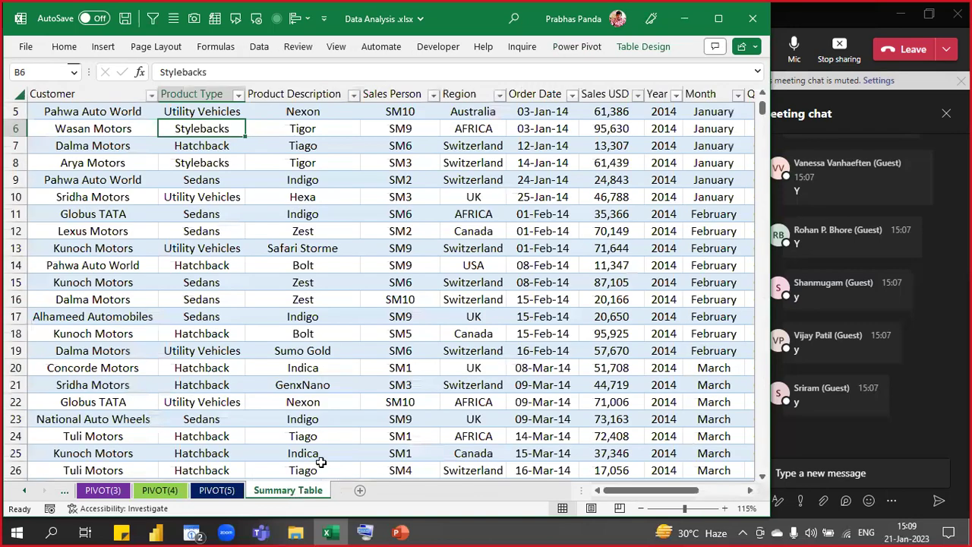
scroll(597, 271, "up", 2)
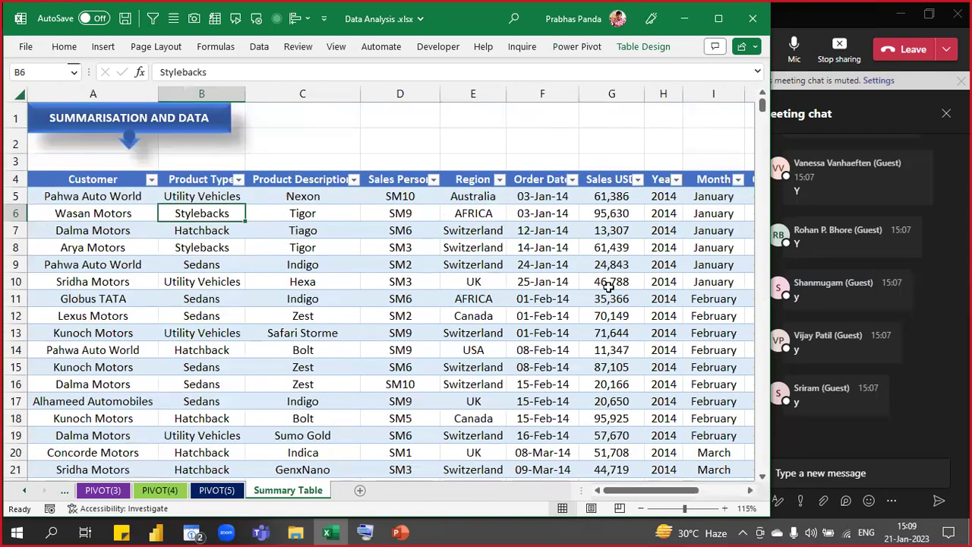
left_click(750, 490)
left_click(750, 490)
left_click(750, 491)
left_click(750, 490)
left_click(750, 490)
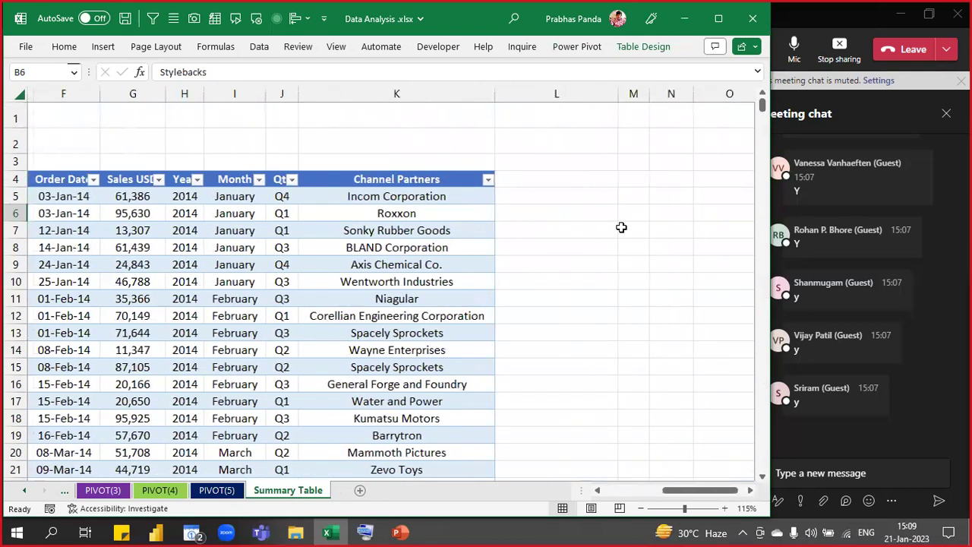
left_click(572, 182)
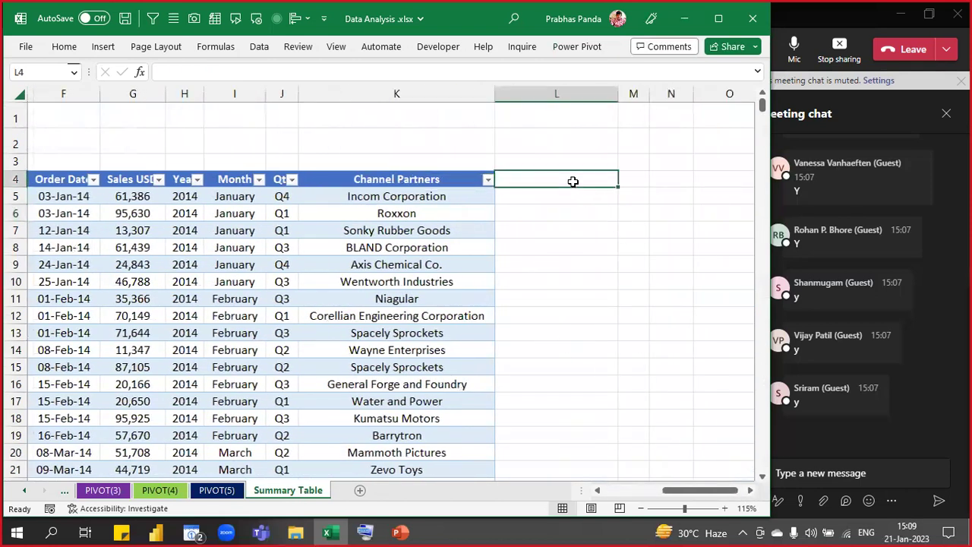
type("Incentive")
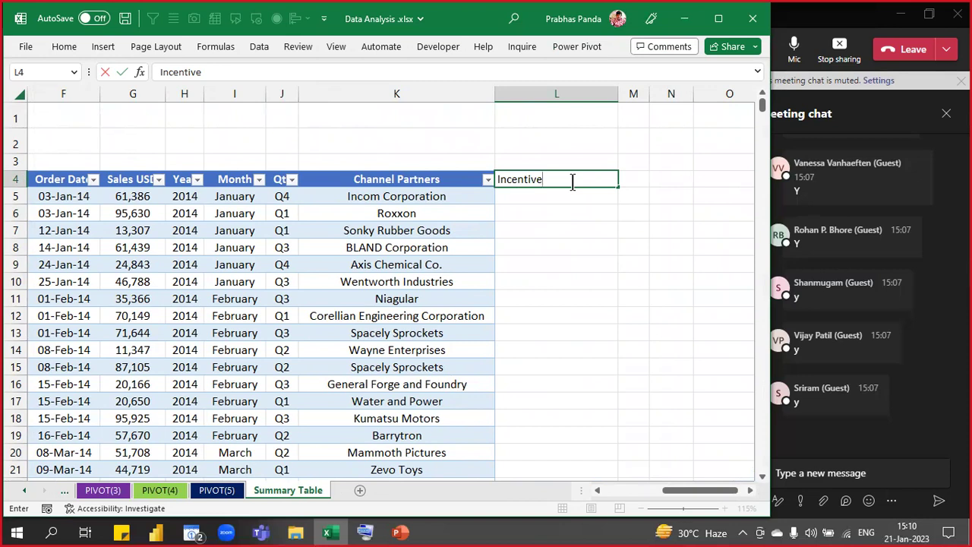
key("Return")
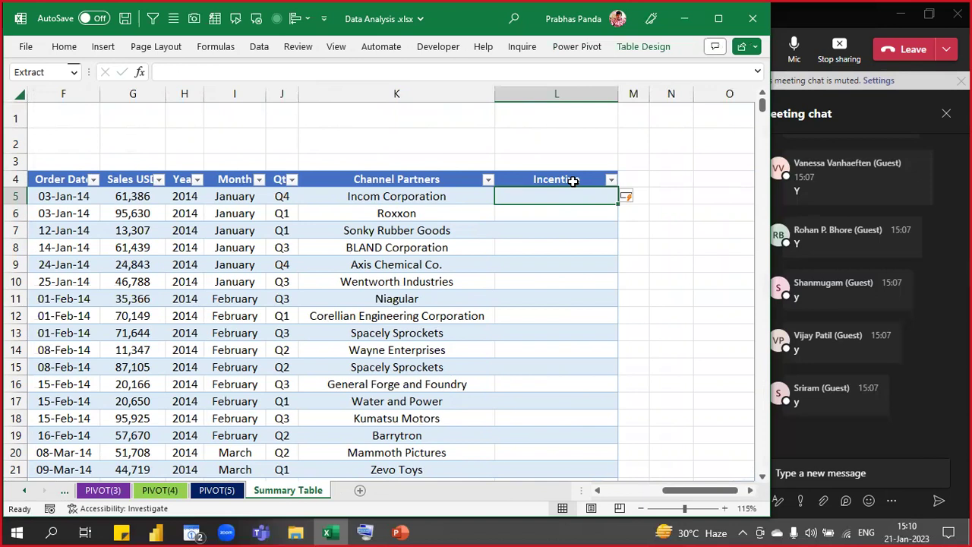
- Fill the Incentive column with the formula =[@[Sales USD]]*2%, entered in cell L5
type("=")
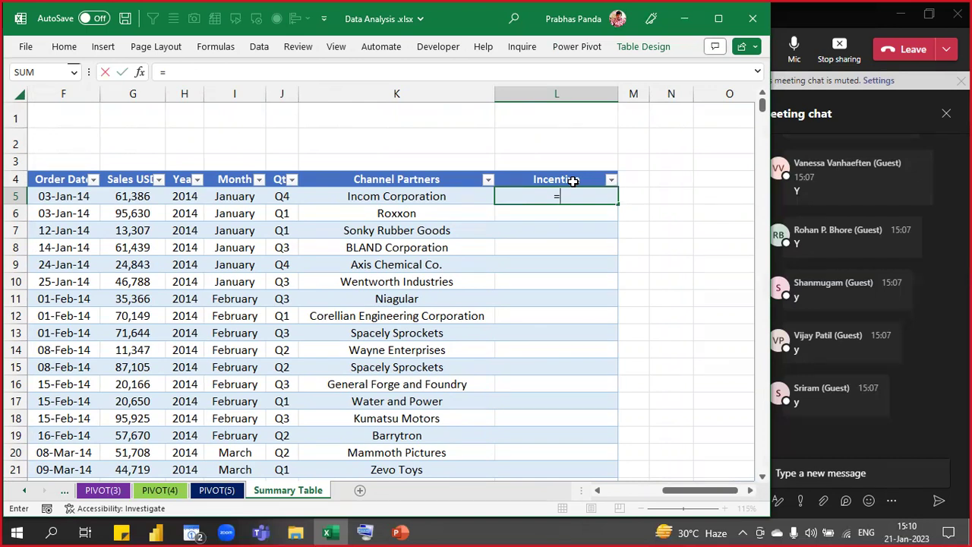
key("Left")
key("Left")
key("Left")
key("Left")
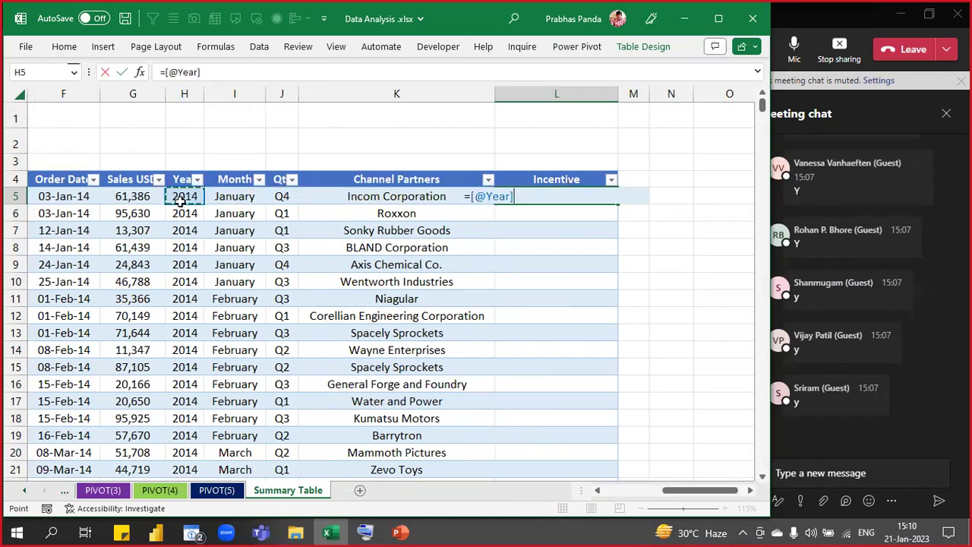
left_click(142, 196)
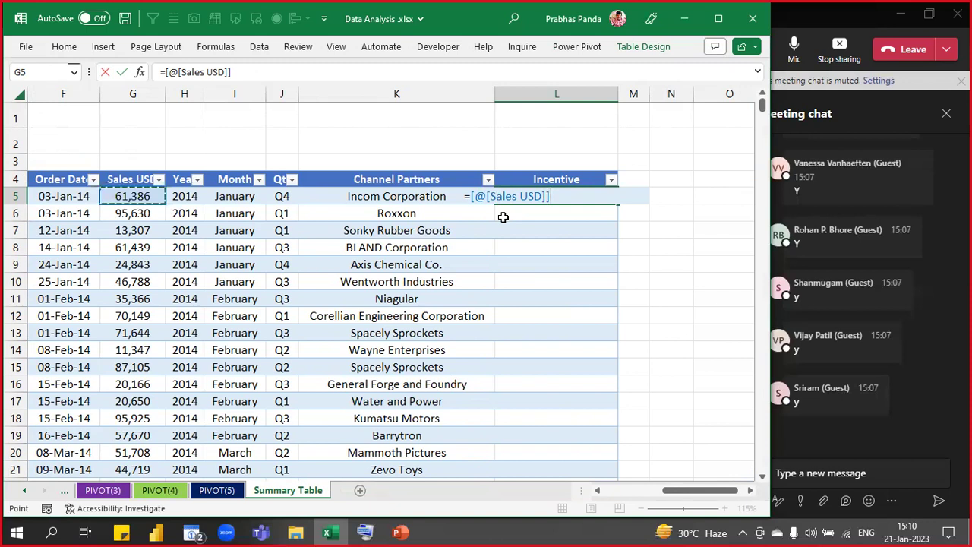
type("*")
type("2%")
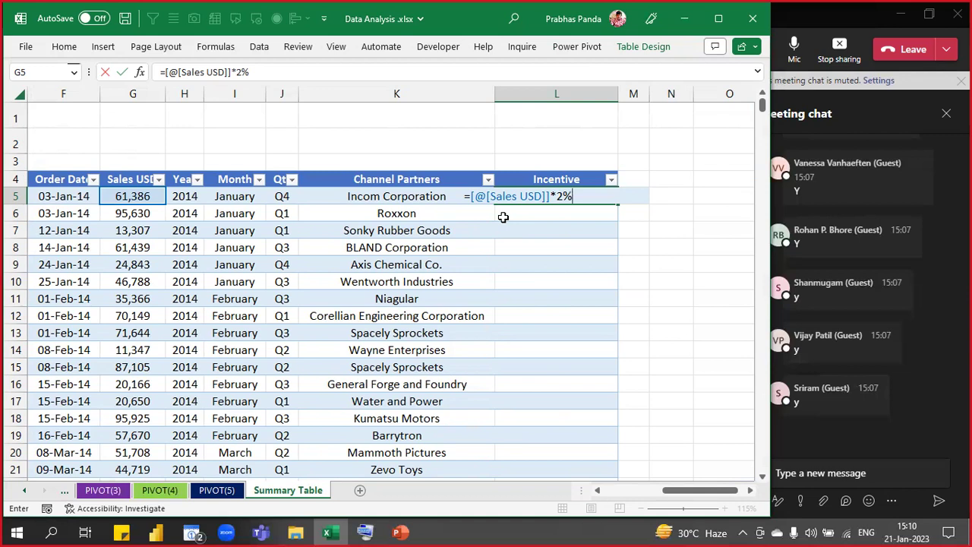
key("Return")
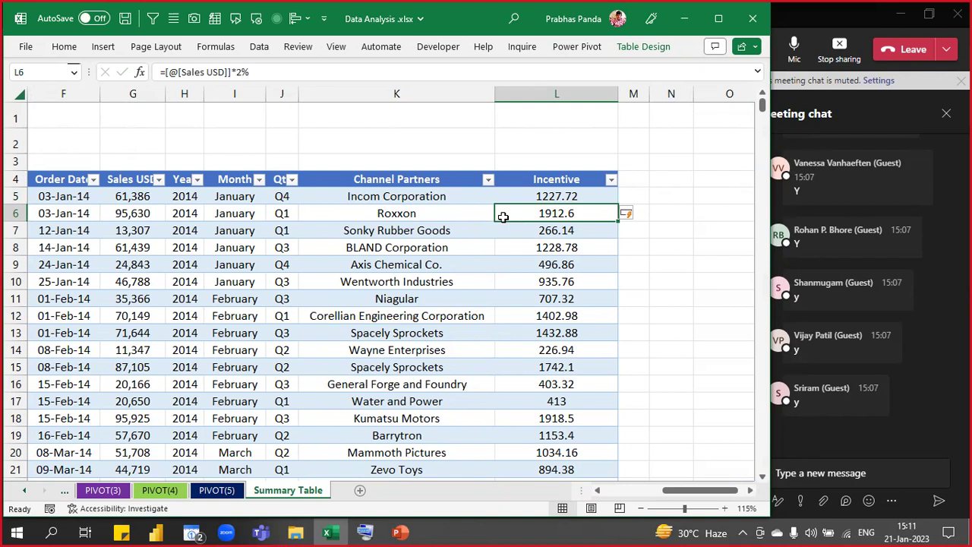
- Return to the PIVOT(5) sheet and check the pivot table's field list for the new Incentive column
left_click(215, 490)
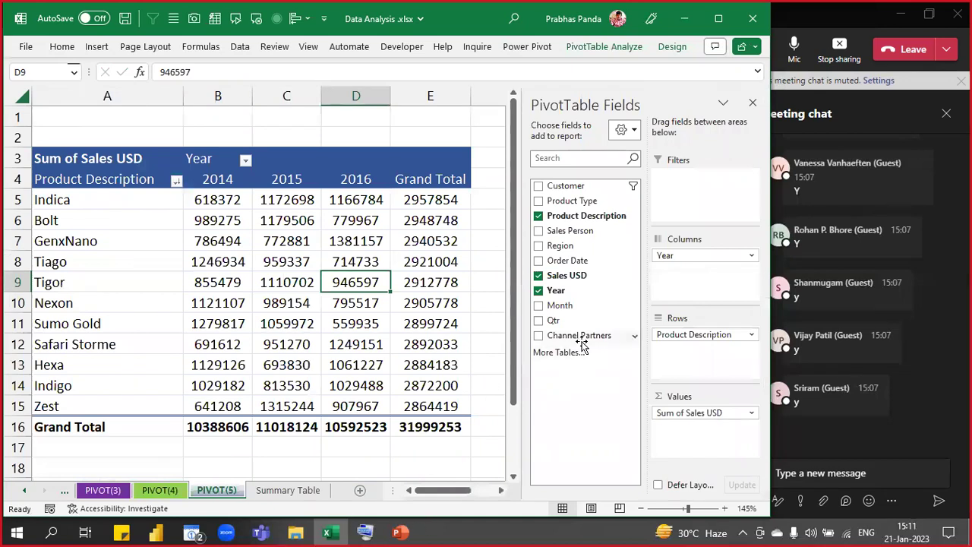
key("ctrl")
key("ctrl")
key("ctrl")
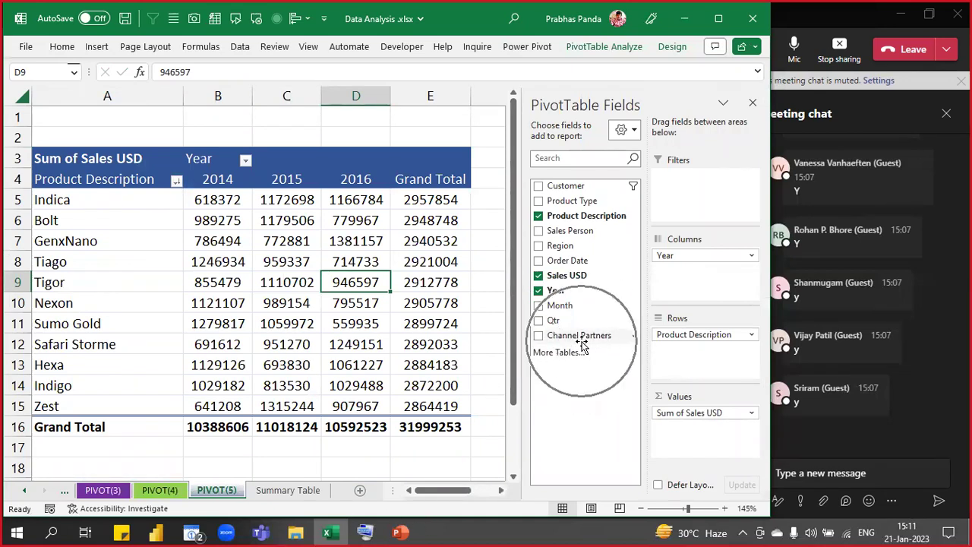
key("ctrl")
key("ctrl")
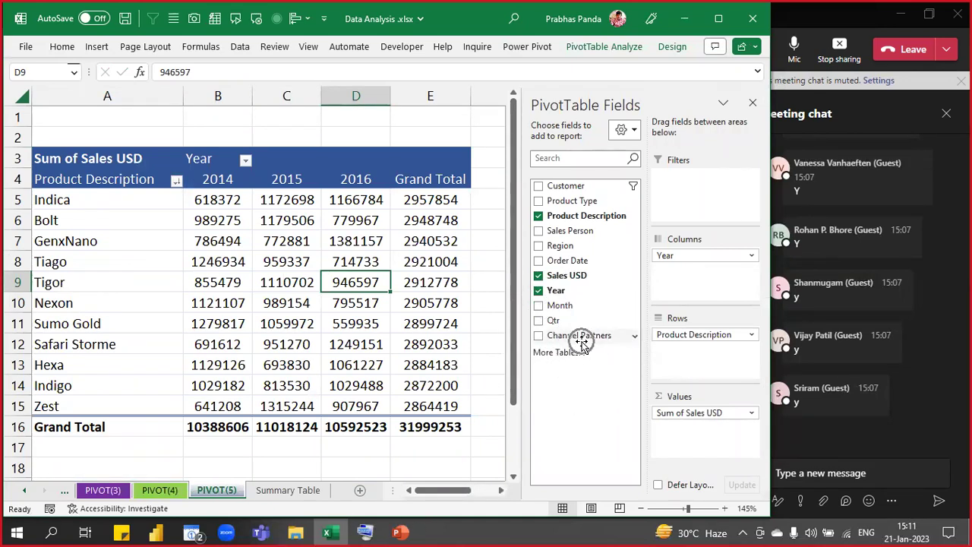
left_click(306, 249)
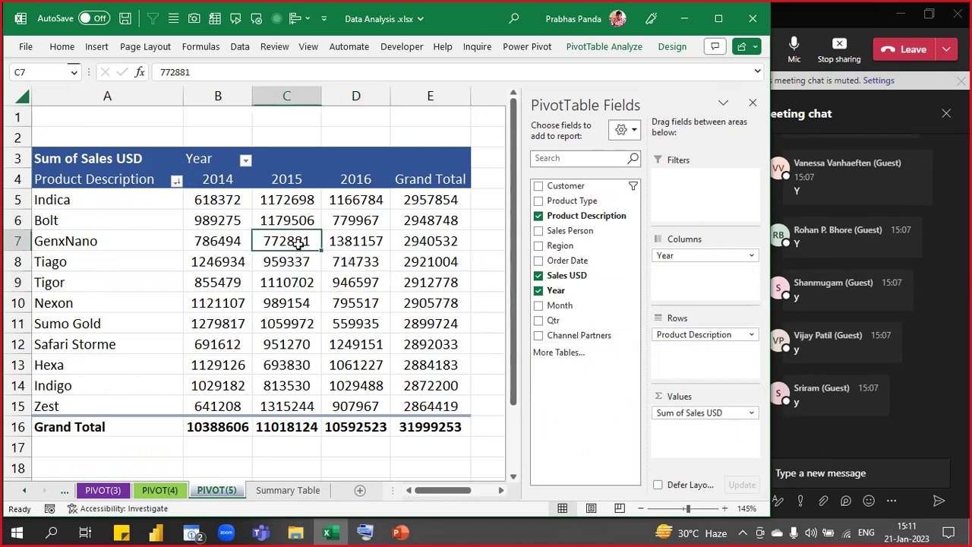
- Refresh the pivot table on the PIVOT(5) sheet to bring in the source table's new Incentive field
right_click(300, 245)
key("ctrl")
key("ctrl")
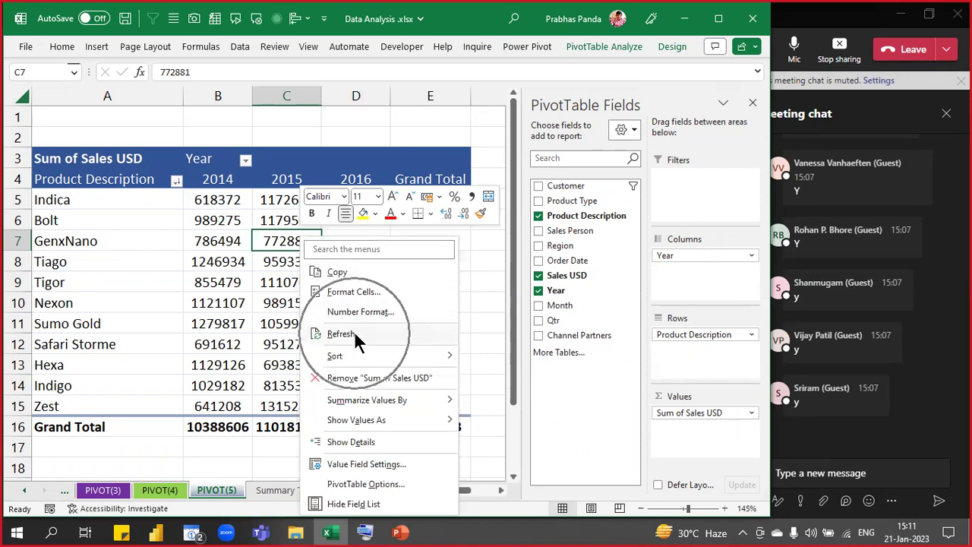
key("ctrl")
key("ctrl")
key("ctrl")
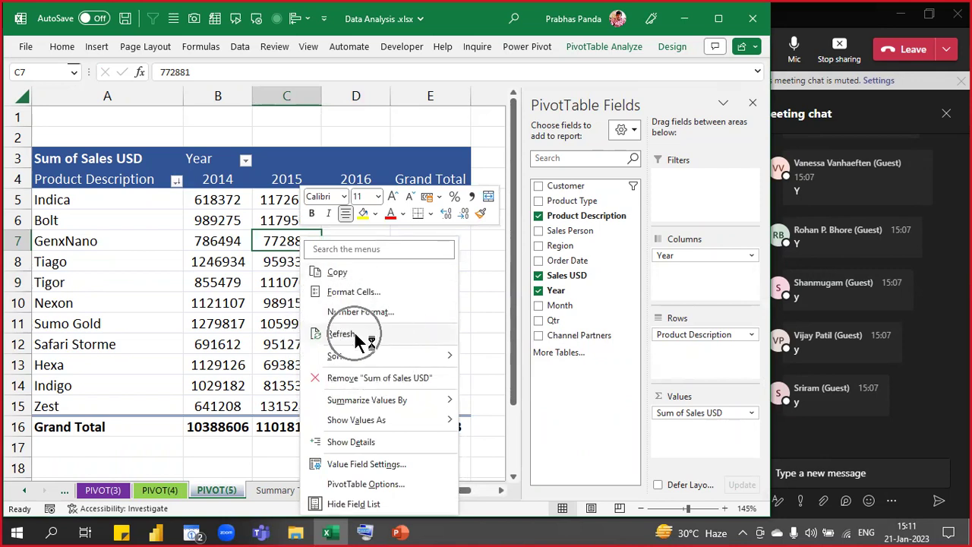
key("ctrl")
left_click(365, 334)
key("ctrl")
key("ctrl")
key("ctrl")
key("ctrl")
key("ctrl")
key("ctrl")
key("ctrl")
key("ctrl")
key("ctrl")
key("ctrl")
key("ctrl")
key("ctrl")
key("ctrl")
key("ctrl")
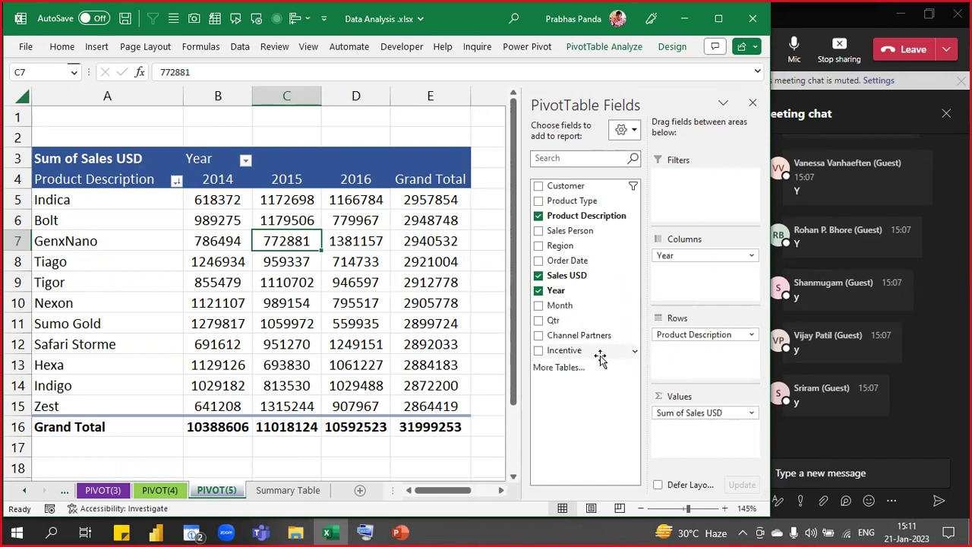
- Add the Incentive field to the pivot table's values below Sum of Sales USD
key("ctrl")
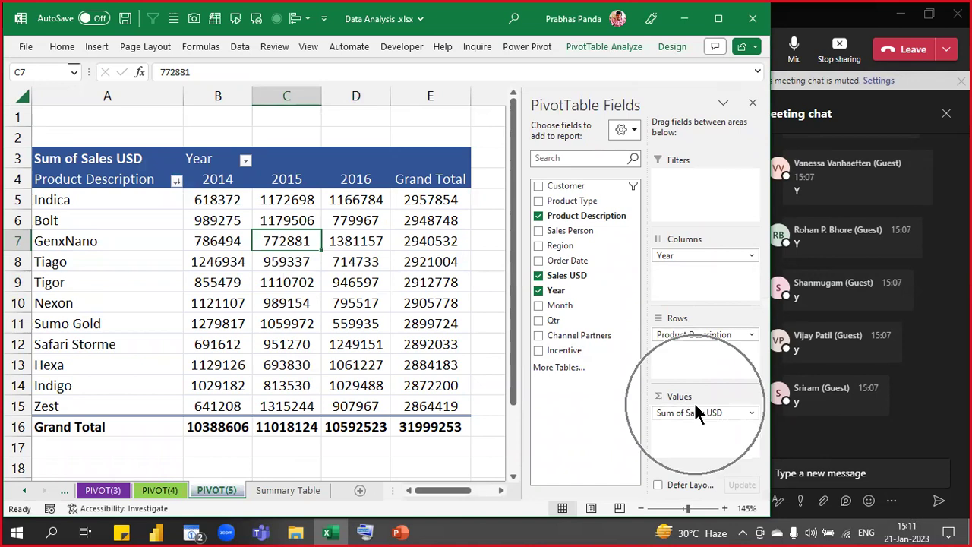
key("ctrl")
key("ctrl")
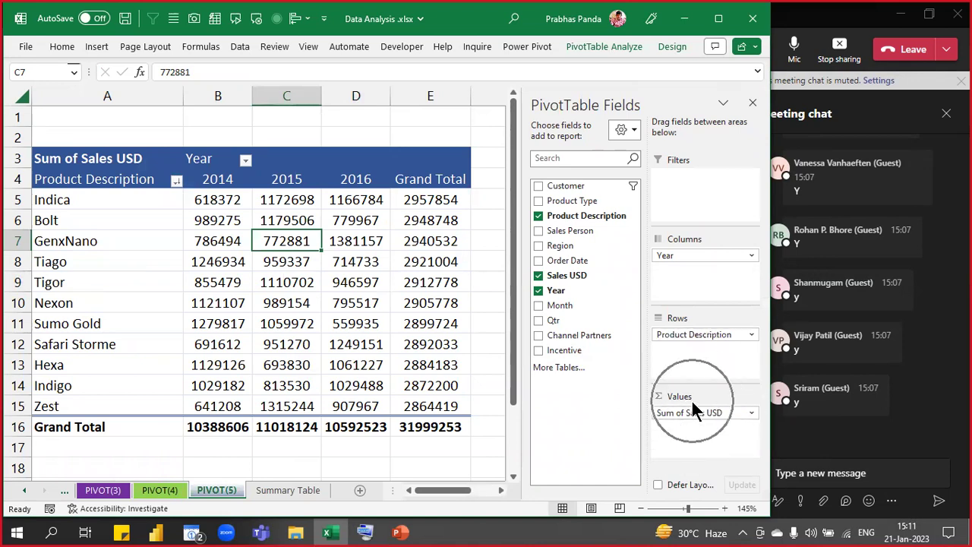
key("ctrl")
key("ctrl")
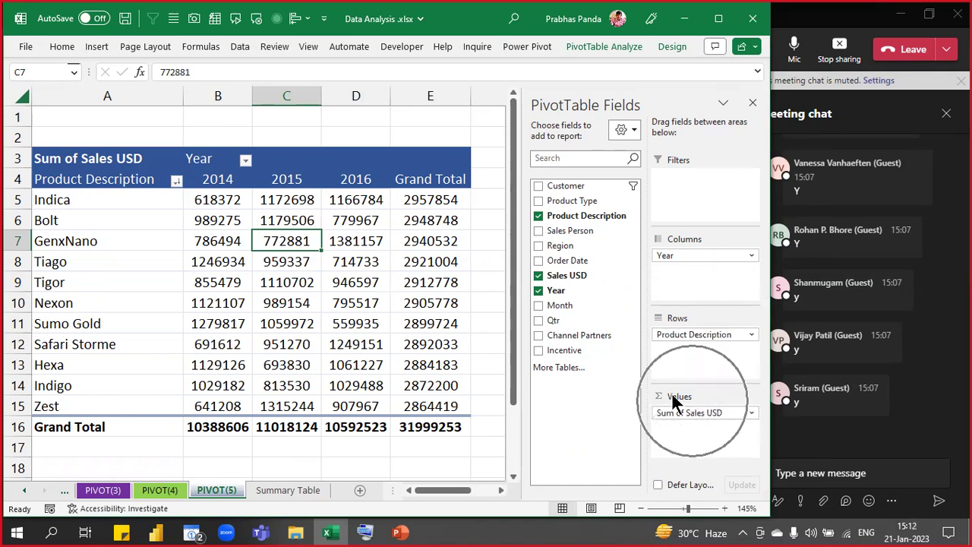
left_click_drag(568, 354, 696, 443)
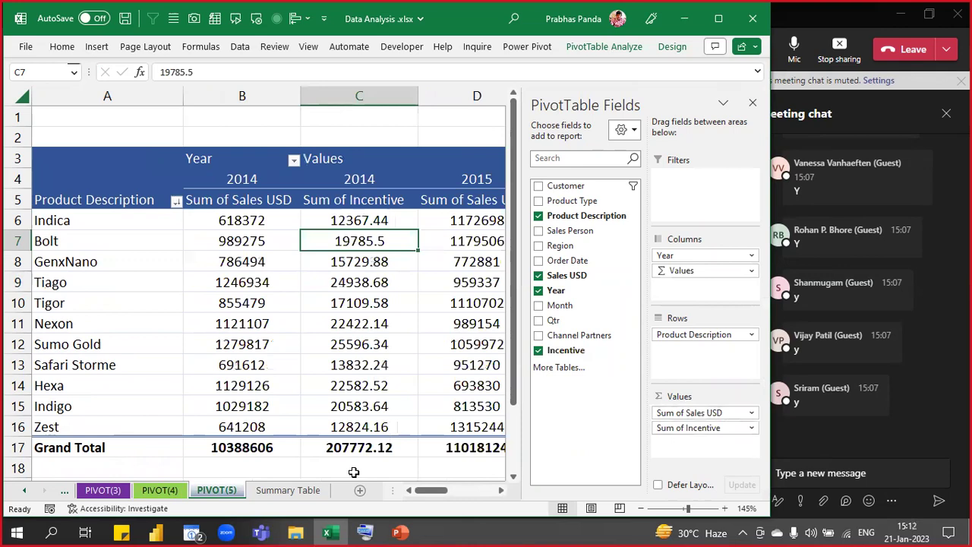
- Examine the pivot table's Sum of Incentive columns for 2014, 2015 and 2016 and the Total Sum of Incentive column
left_click(355, 468)
scroll(355, 365, "down", 1, "ctrl")
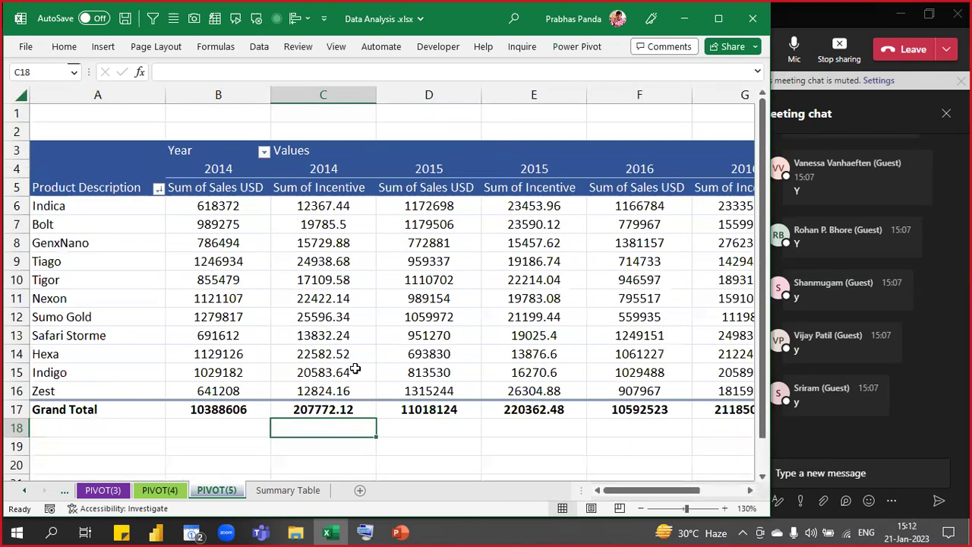
scroll(355, 368, "down", 2, "ctrl")
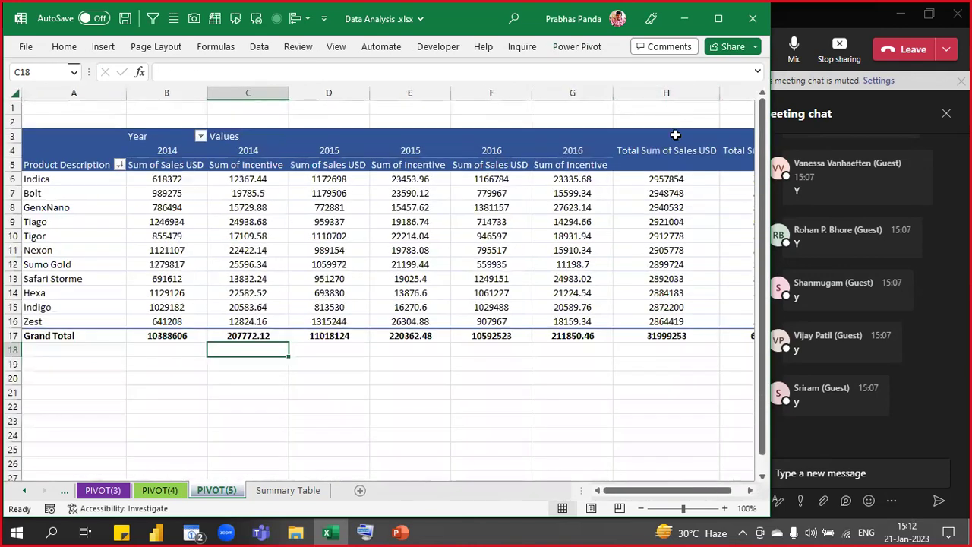
scroll(675, 134, "down", 1, "ctrl")
left_click(668, 91)
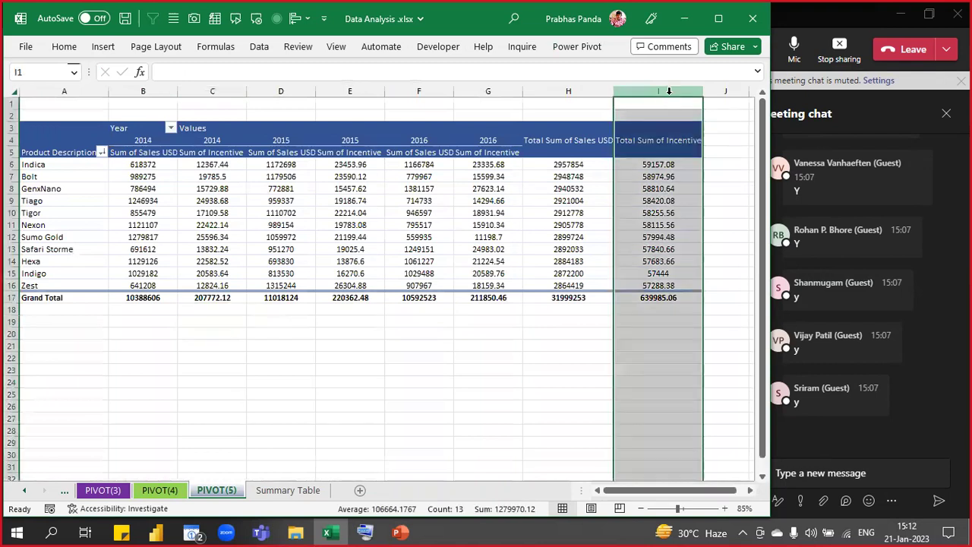
left_click(216, 91, "ctrl")
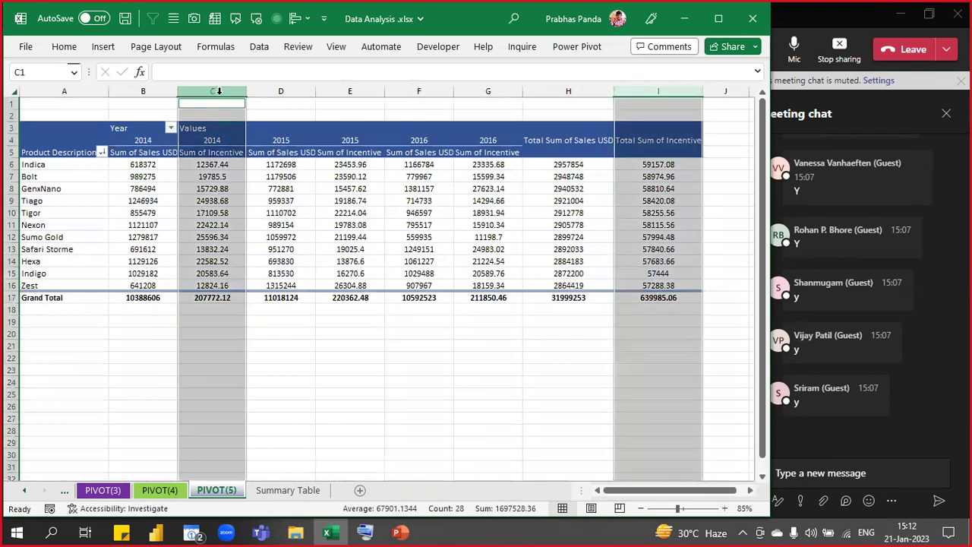
left_click(341, 90, "ctrl")
left_click(494, 90, "ctrl")
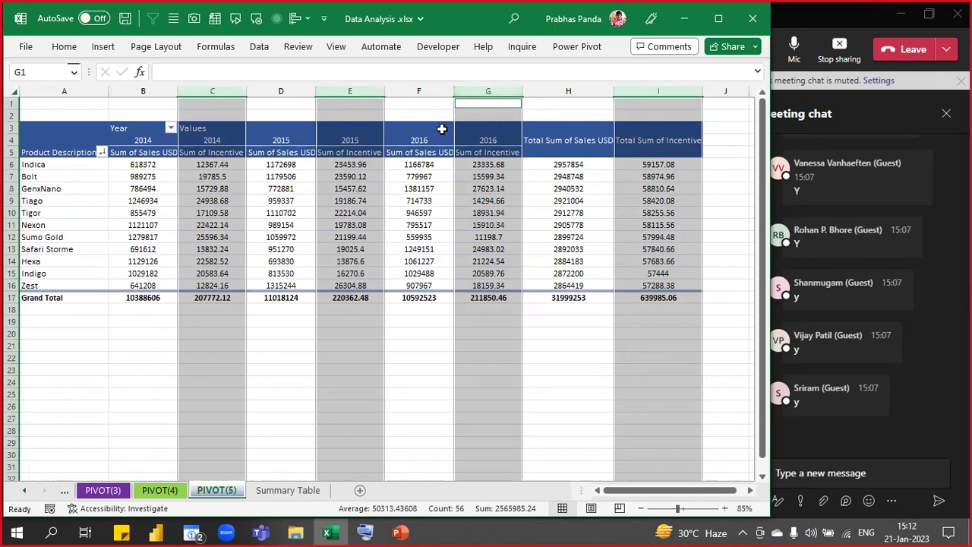
left_click(417, 251)
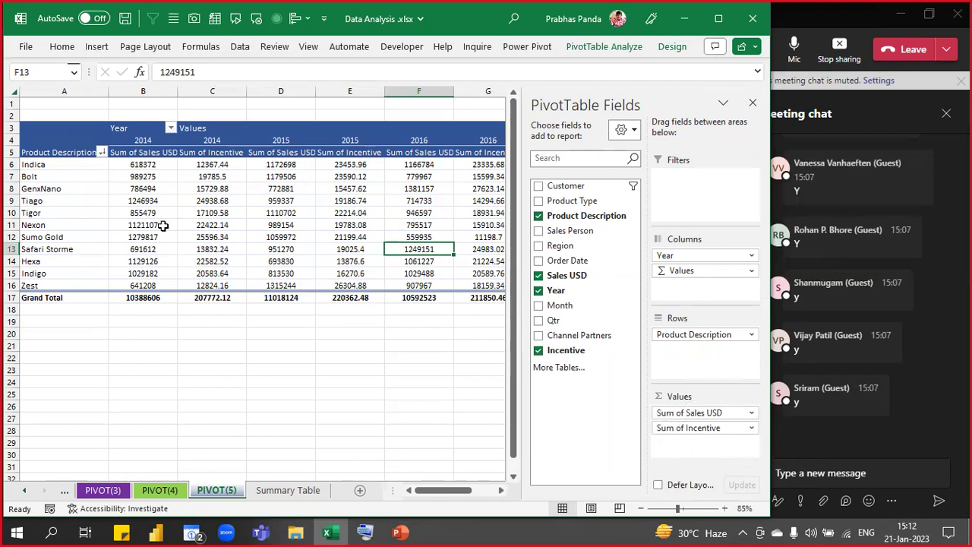
scroll(161, 222, "up", 1)
scroll(160, 222, "up", 2)
left_click(500, 490)
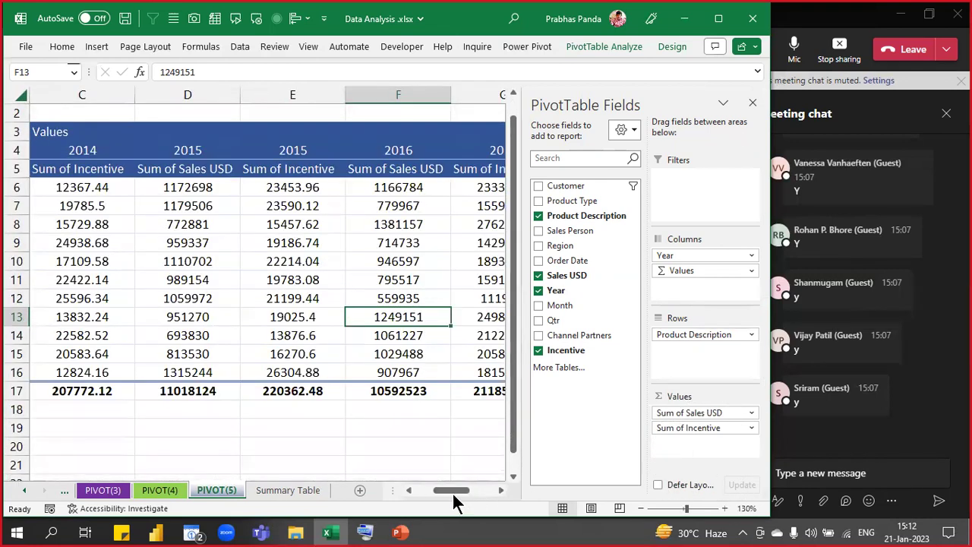
left_click_drag(452, 491, 352, 487)
scroll(184, 353, "up", 1)
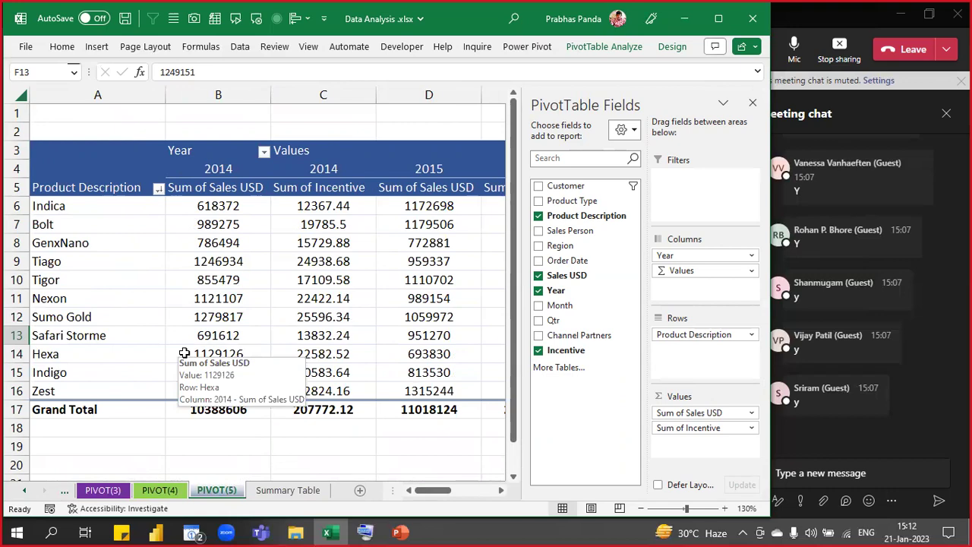
- Switch to PowerPoint and close Presentation1, returning to the Excel workbook
left_click(399, 532)
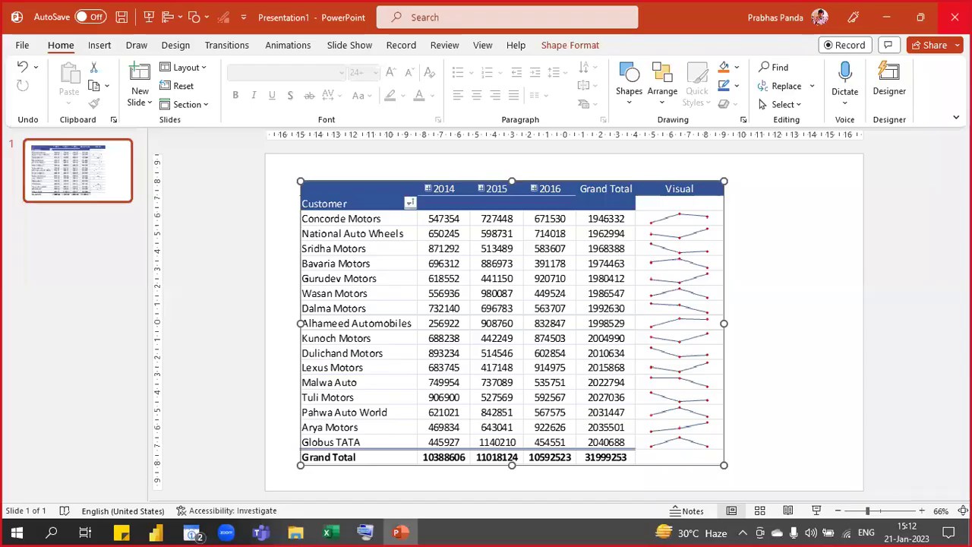
left_click(954, 17)
left_click(540, 345)
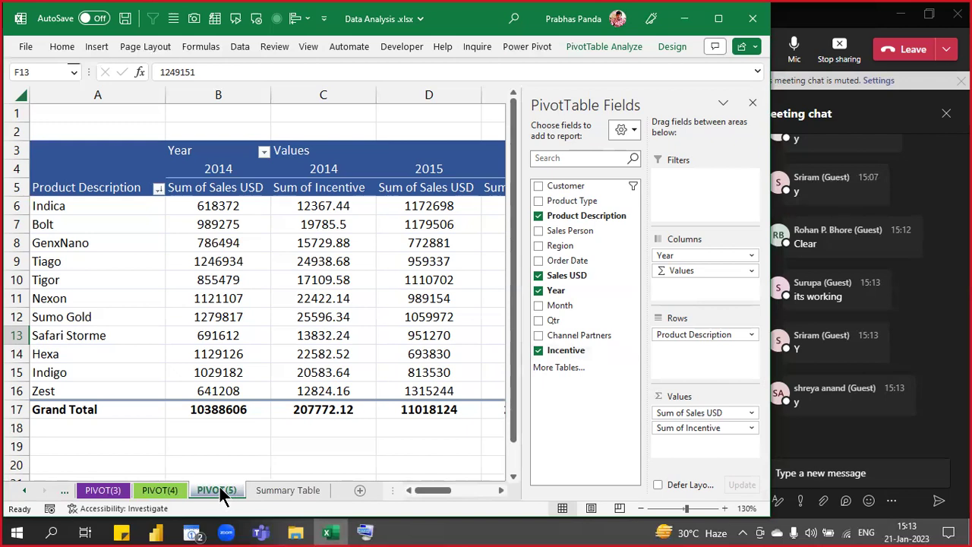
- Duplicate the PIVOT(5) sheet directly before Summary Table and set the copy's tab colour to standard green
key("ctrl")
key("ctrl")
key("ctrl")
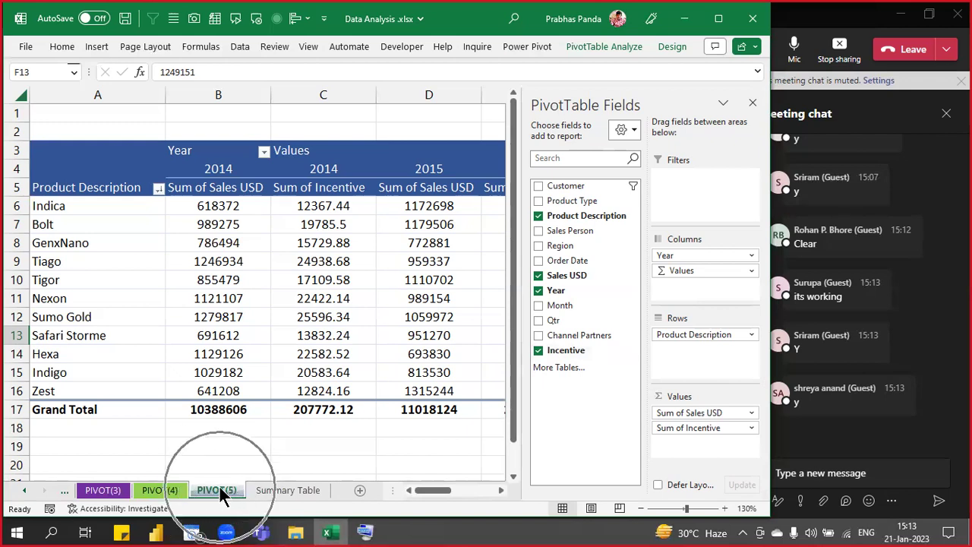
left_click_drag(238, 490, 267, 492)
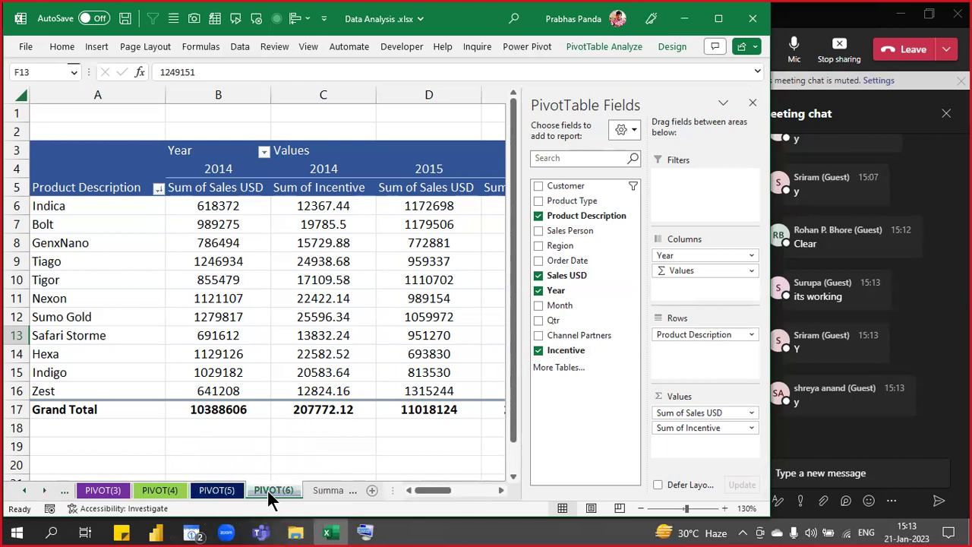
right_click(267, 489)
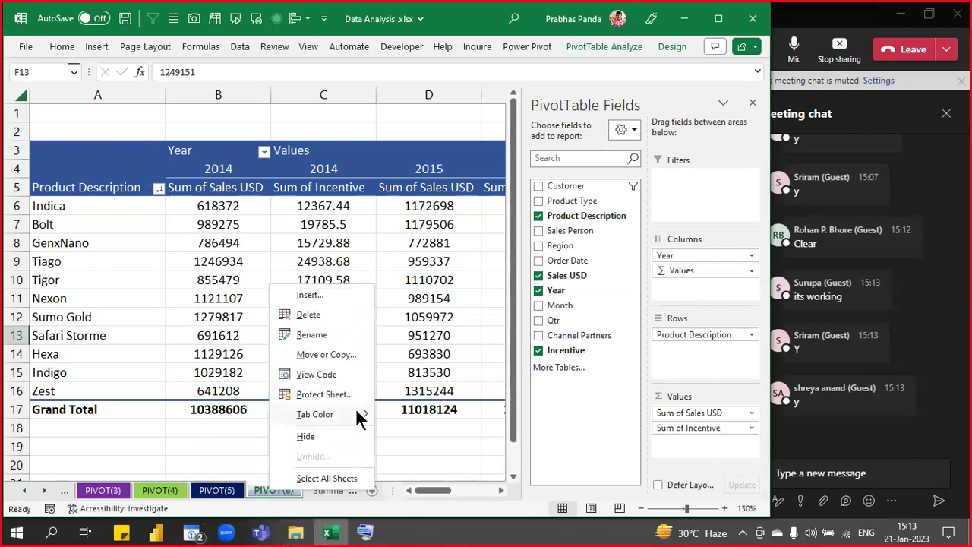
mouse_move(357, 419)
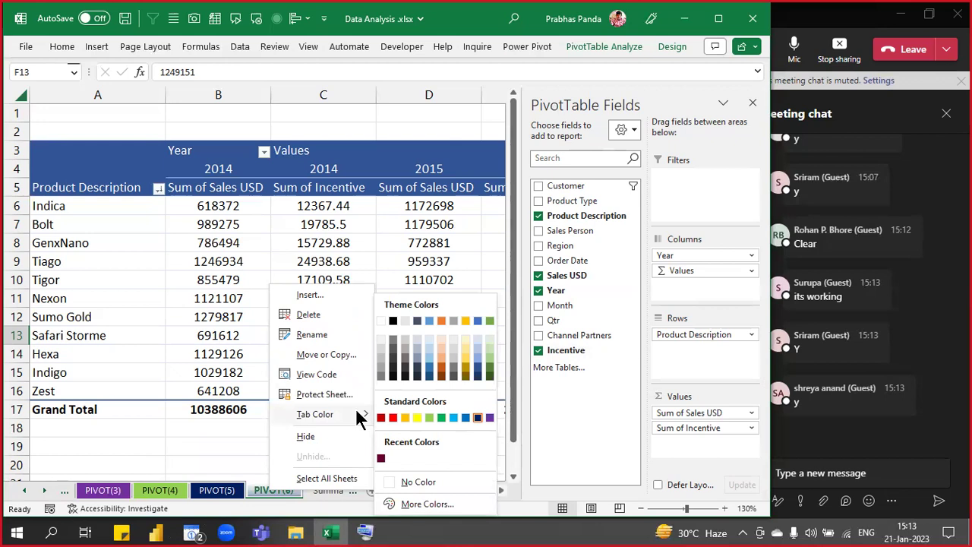
left_click(441, 416)
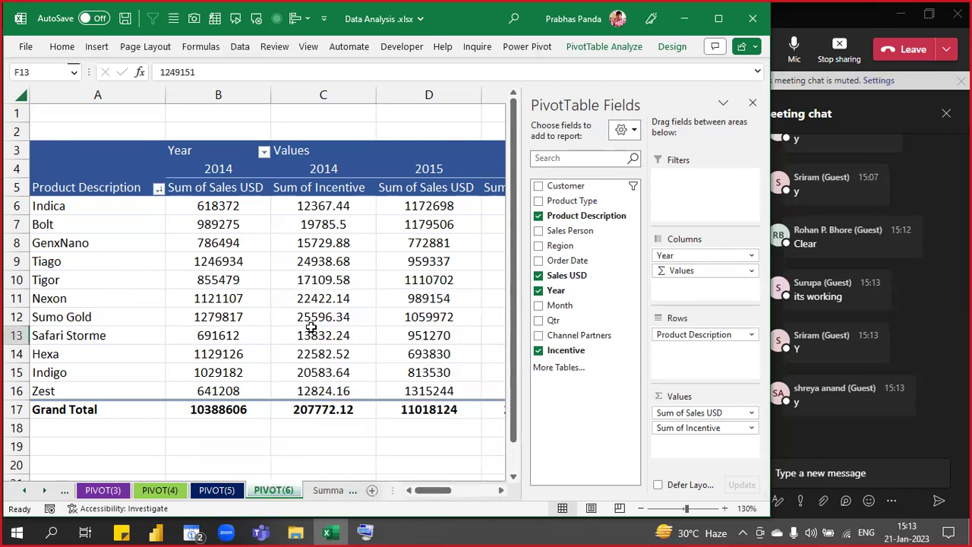
- Remove the Incentive field from the copied sheet's pivot table and bring the Summary Table sheet tab fully into view
left_click(309, 325)
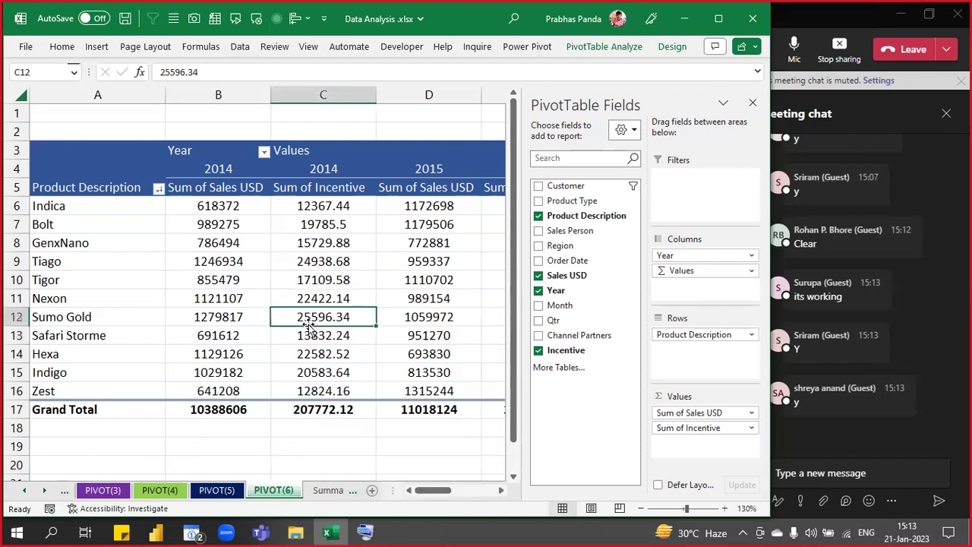
left_click(539, 354)
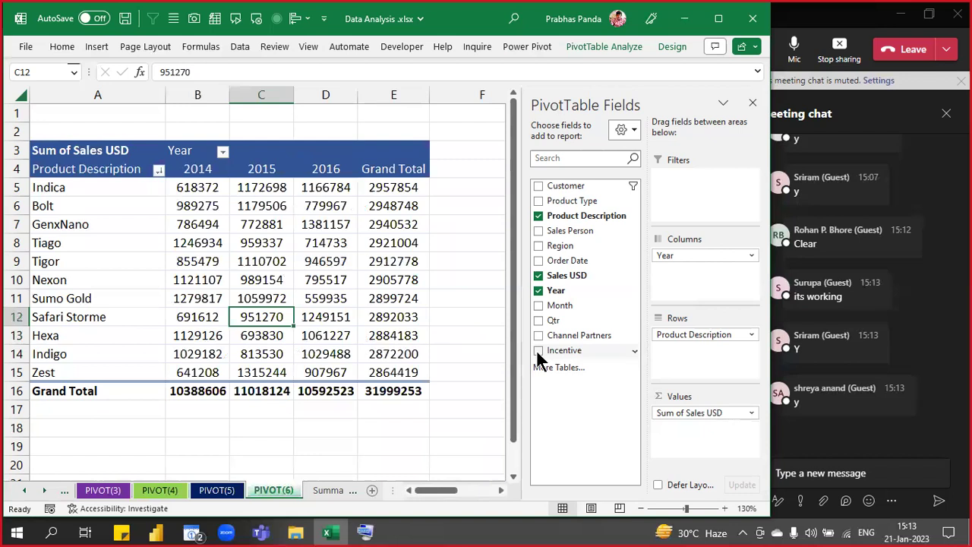
left_click(43, 490)
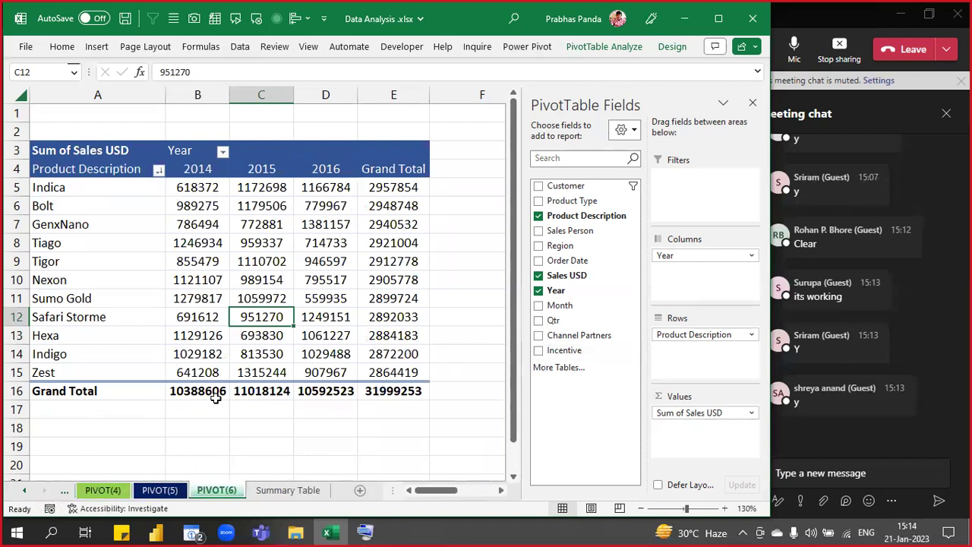
- Highlight columns B to D with the 2014, 2015 and 2016 sales, then reselect GenxNano's 2015 value in the pivot table
mouse_move(216, 397)
left_click_drag(208, 92, 315, 111)
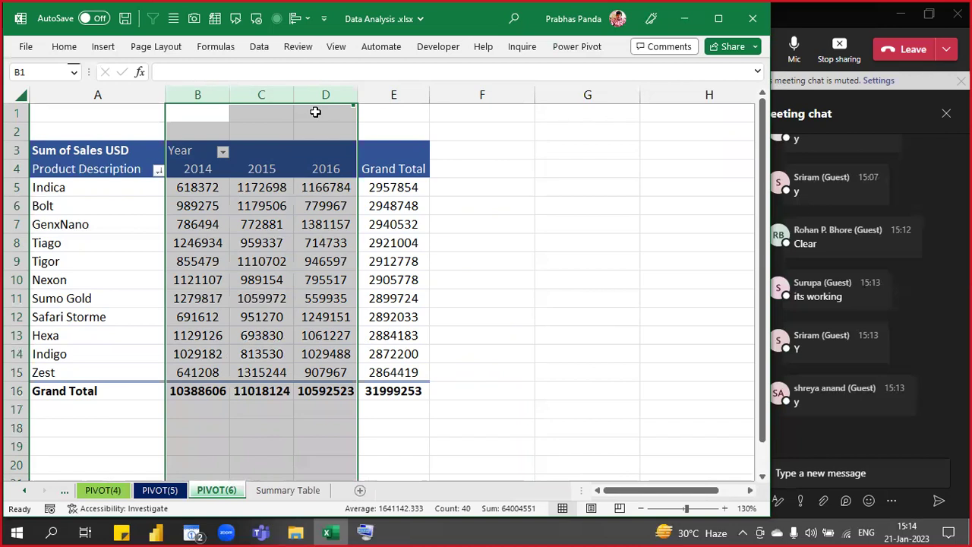
key("ctrl")
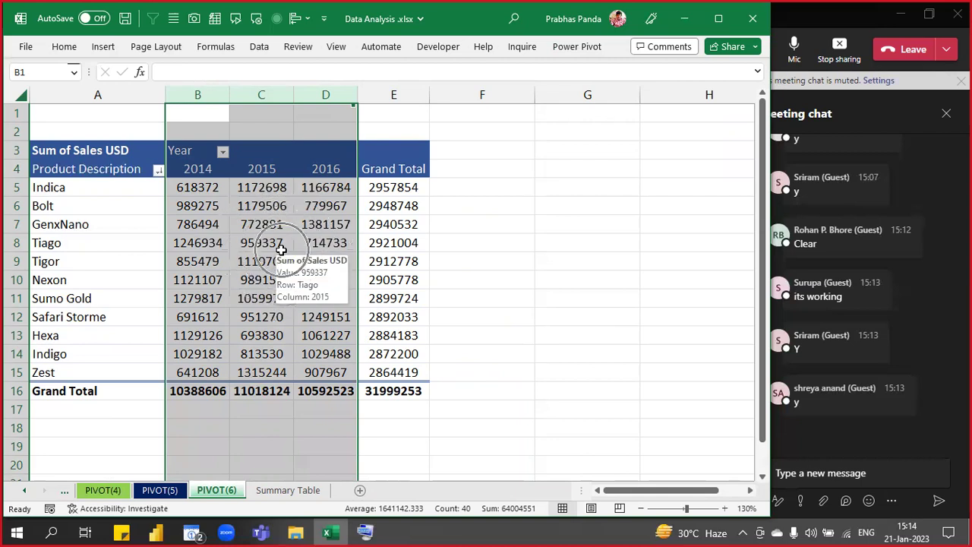
left_click(261, 224)
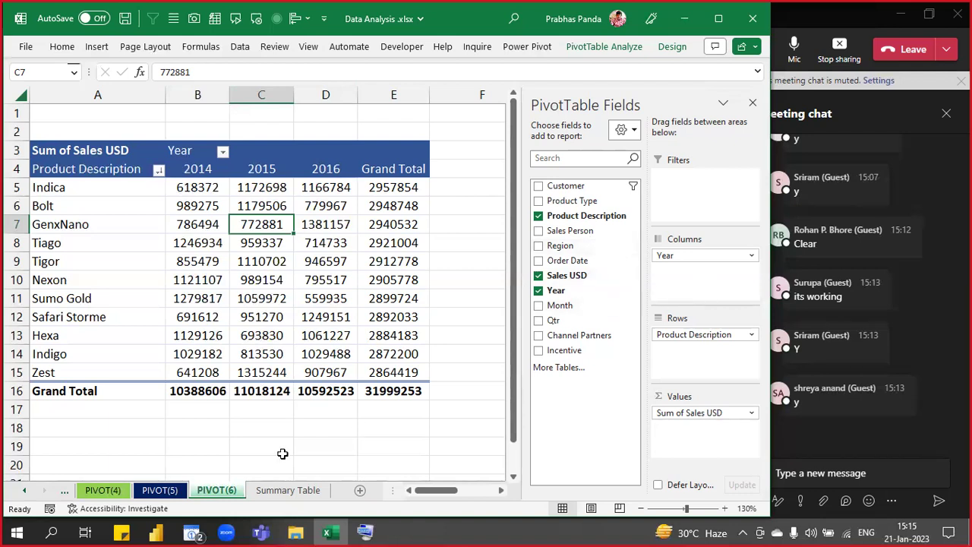
- Review the Incentive column in the Summary Table sheet against the PIVOT(6) pivot table's field list, finishing on PIVOT(6)
left_click(281, 490)
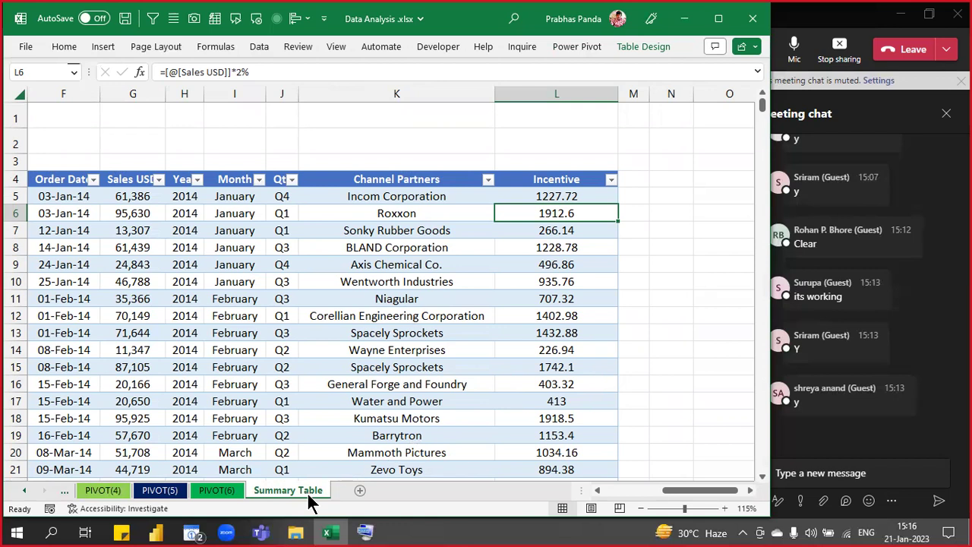
left_click(580, 89)
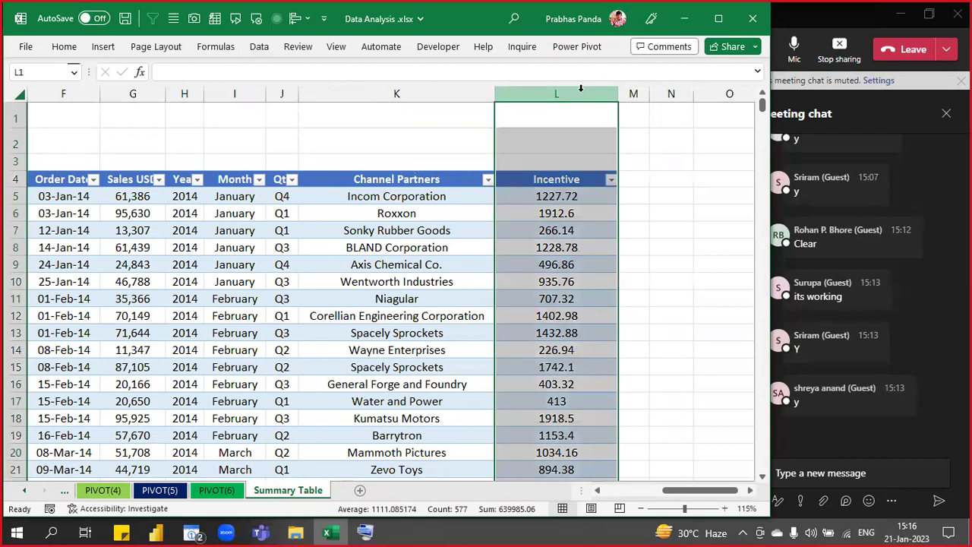
left_click_drag(569, 195, 569, 452)
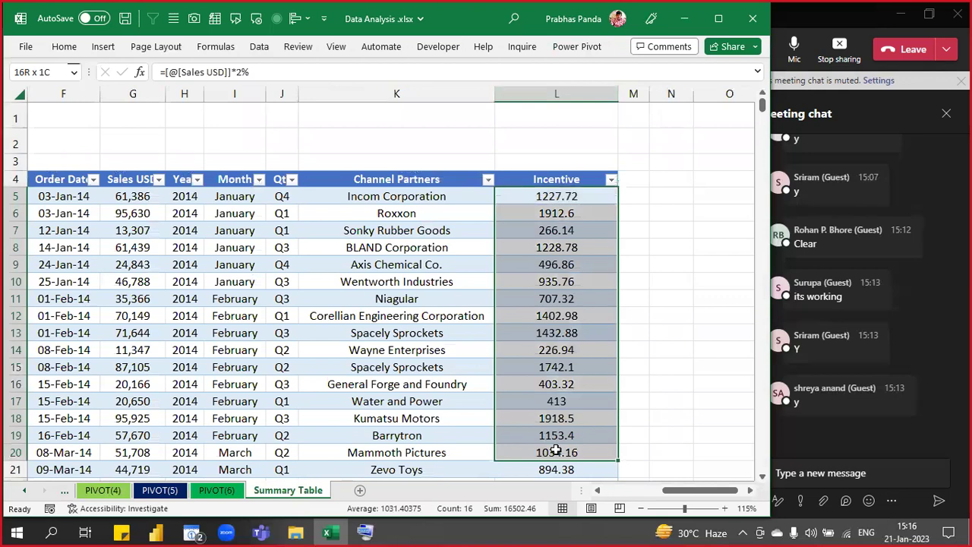
left_click(237, 492)
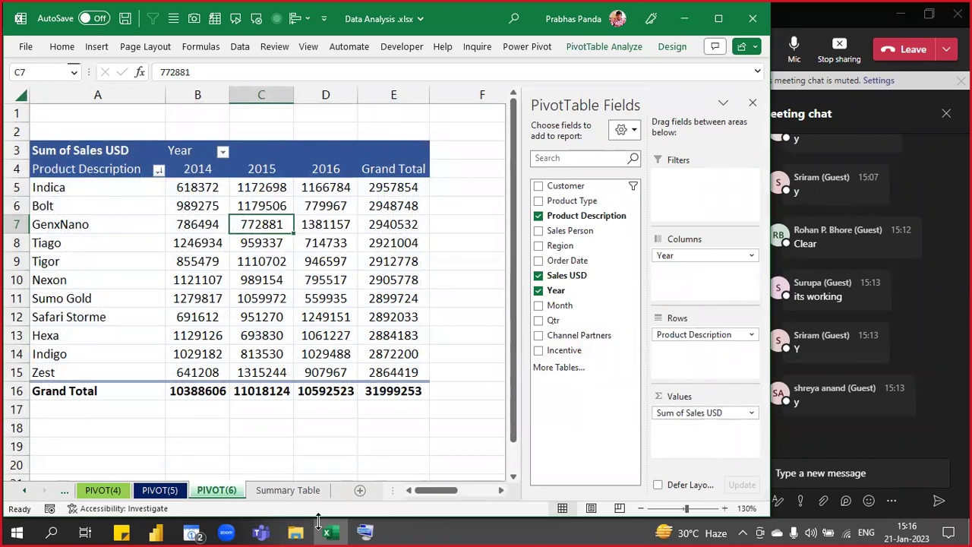
left_click(282, 490)
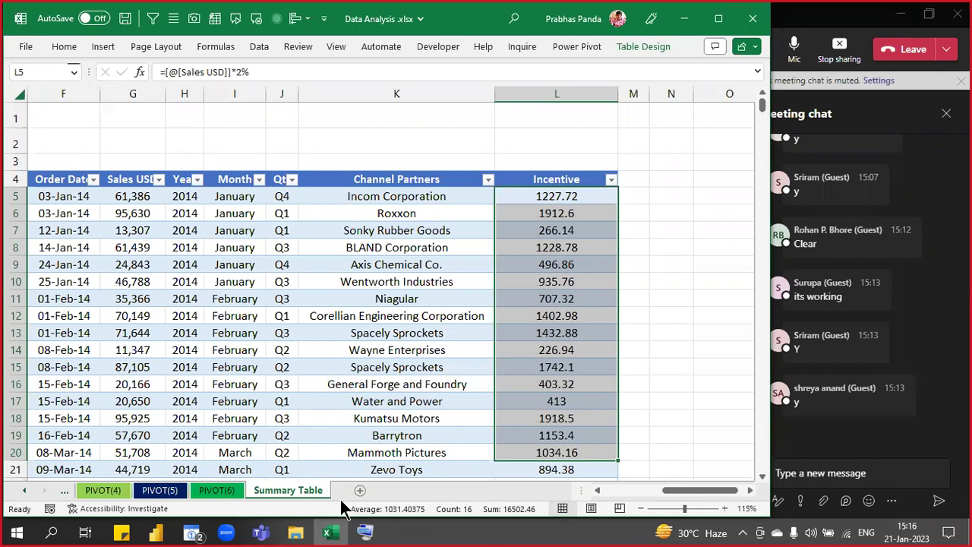
left_click(567, 93)
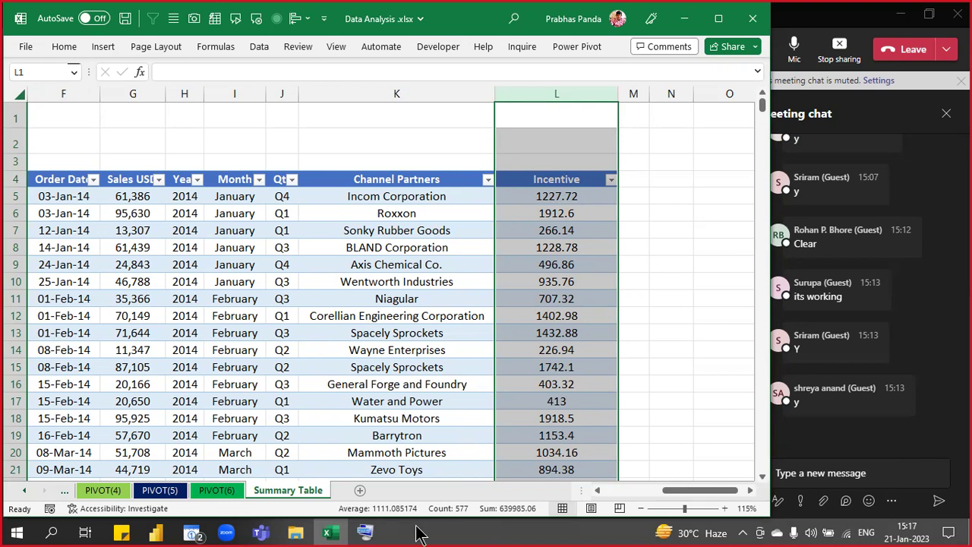
left_click(216, 494)
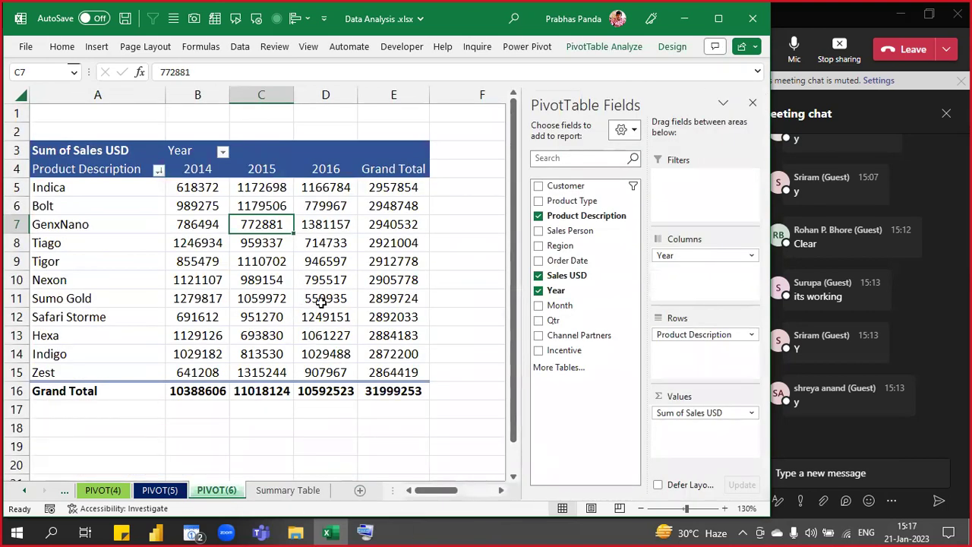
- Highlight the empty range F4:F15 beside the pivot table, then reselect Sumo Gold's 2016 value
mouse_move(321, 302)
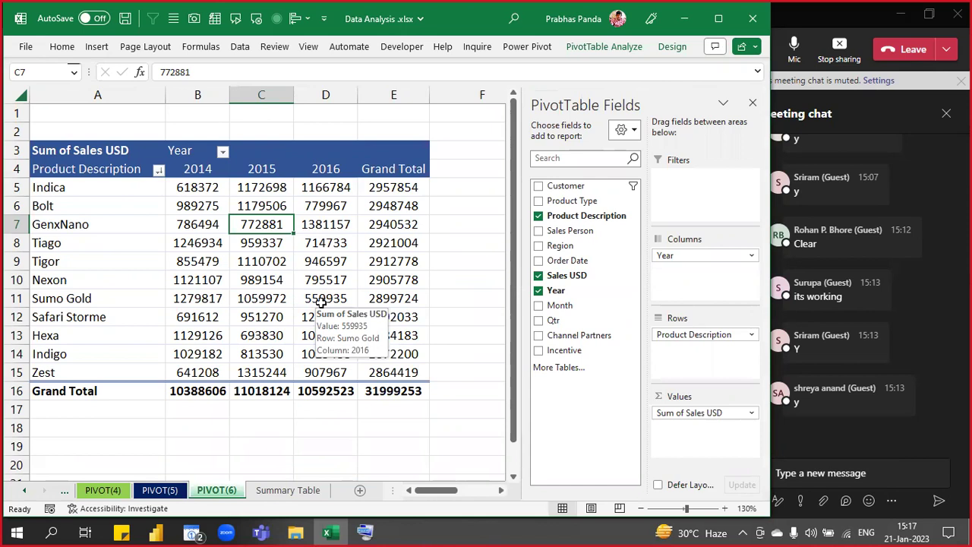
left_click(479, 279)
left_click_drag(463, 174, 437, 374)
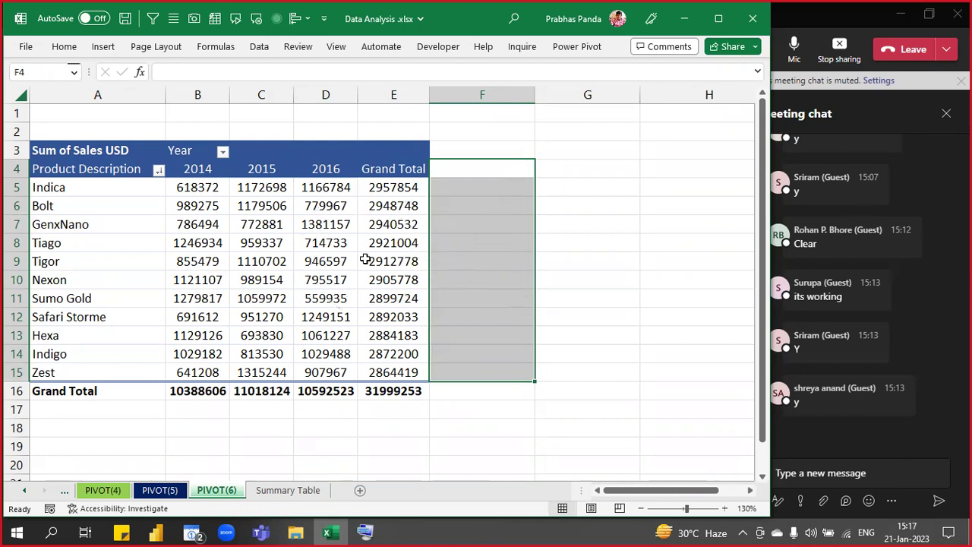
key("ctrl")
left_click(348, 299)
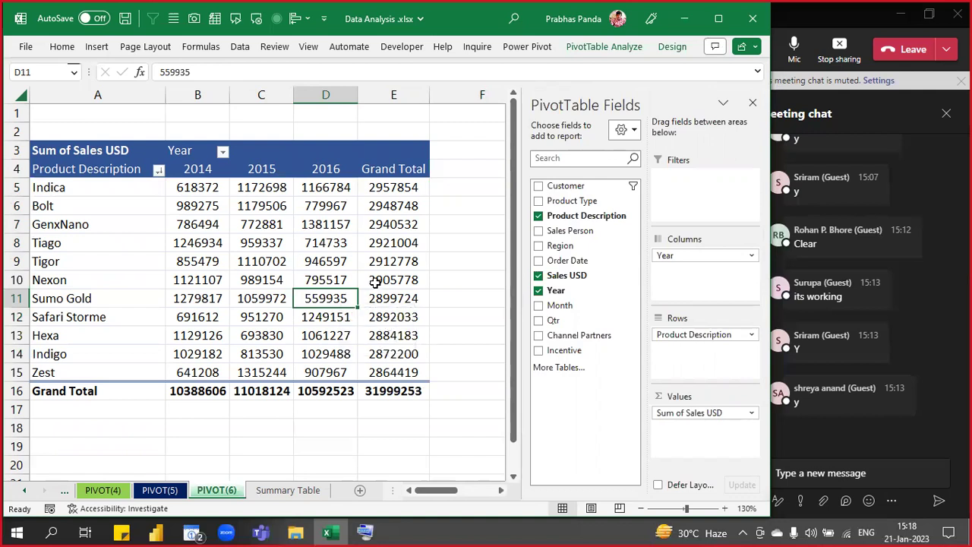
- Start a new calculated field for the PIVOT(6) pivot table and name it Discount
left_click(374, 280)
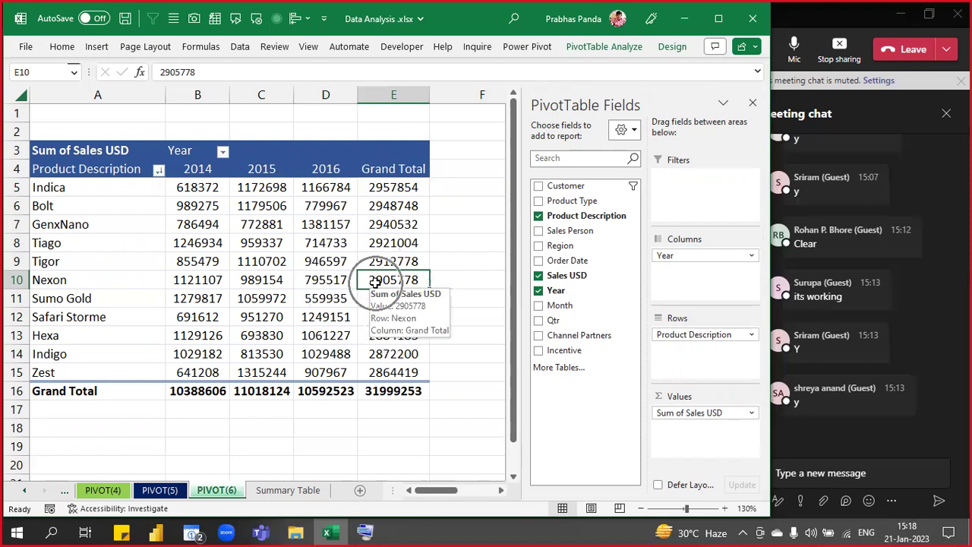
left_click(619, 46)
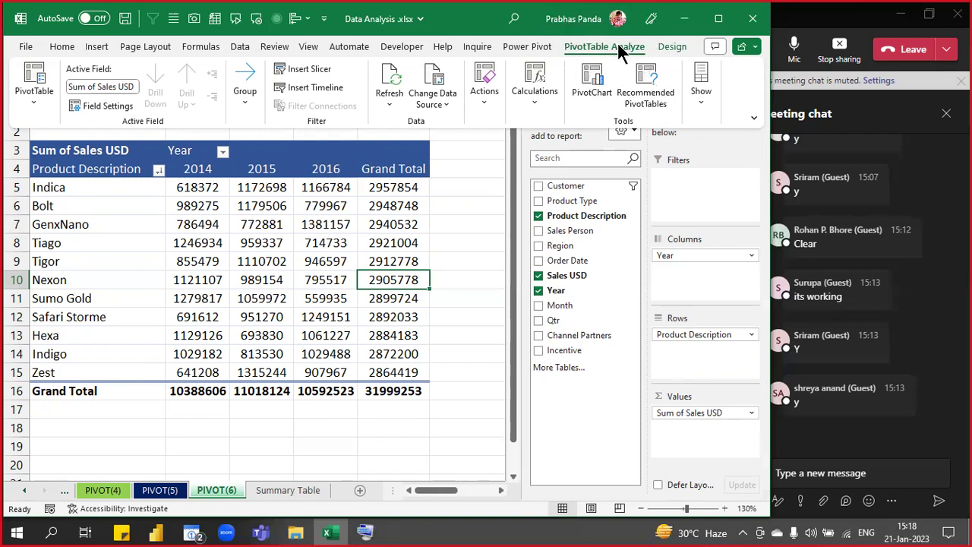
left_click(540, 101)
left_click(549, 174)
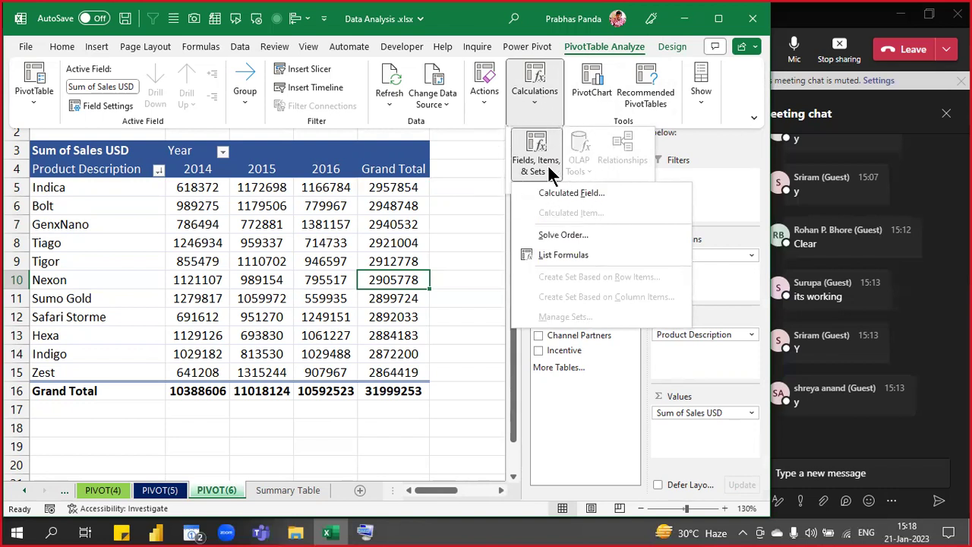
left_click(585, 195)
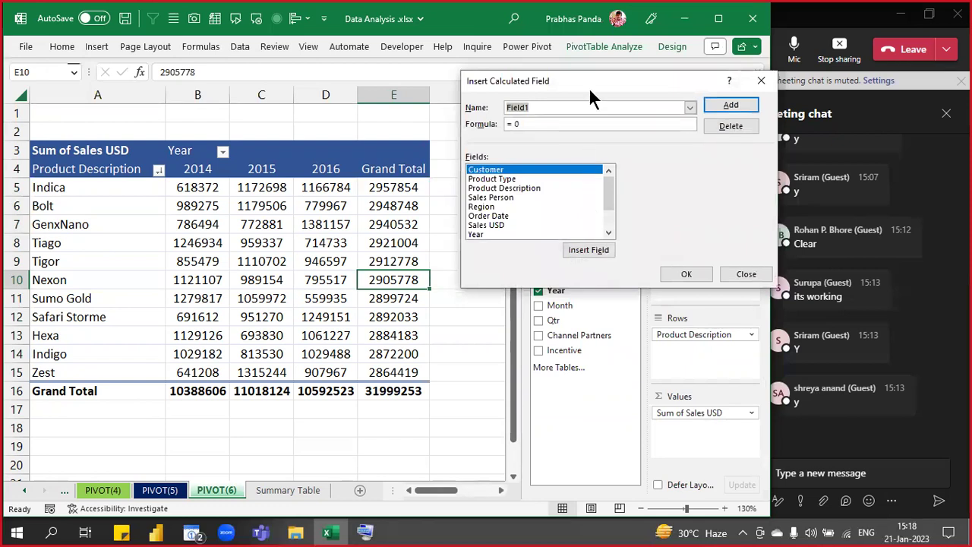
left_click_drag(590, 80, 581, 109)
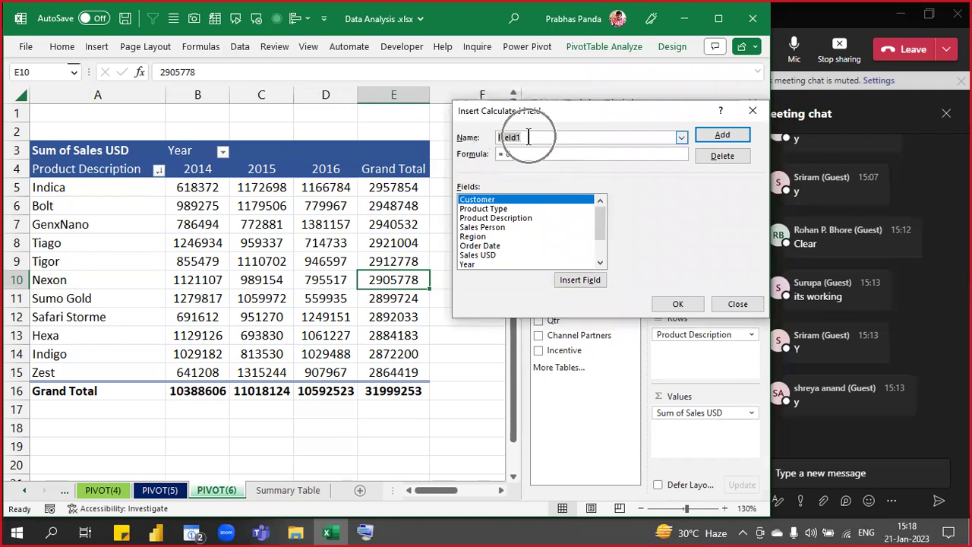
key("BackSpace")
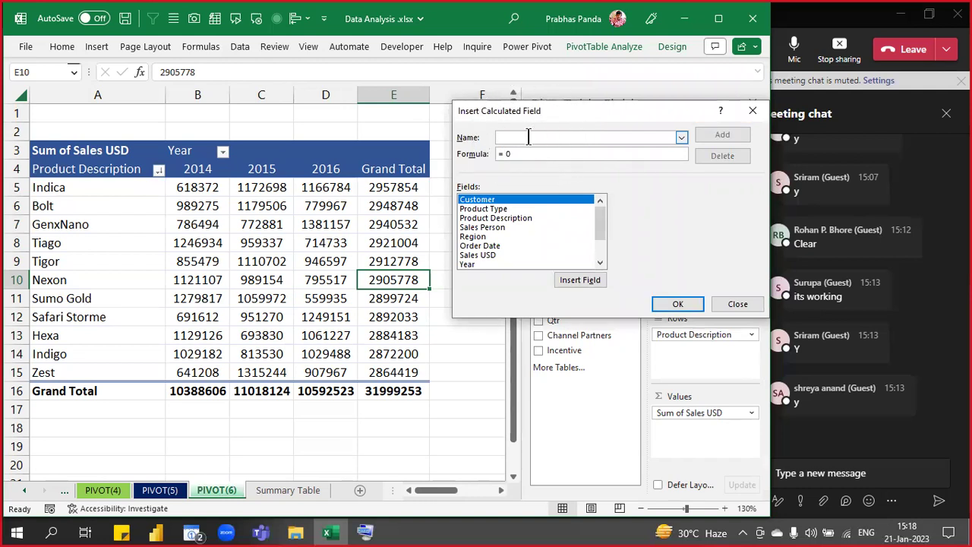
type("Discoun")
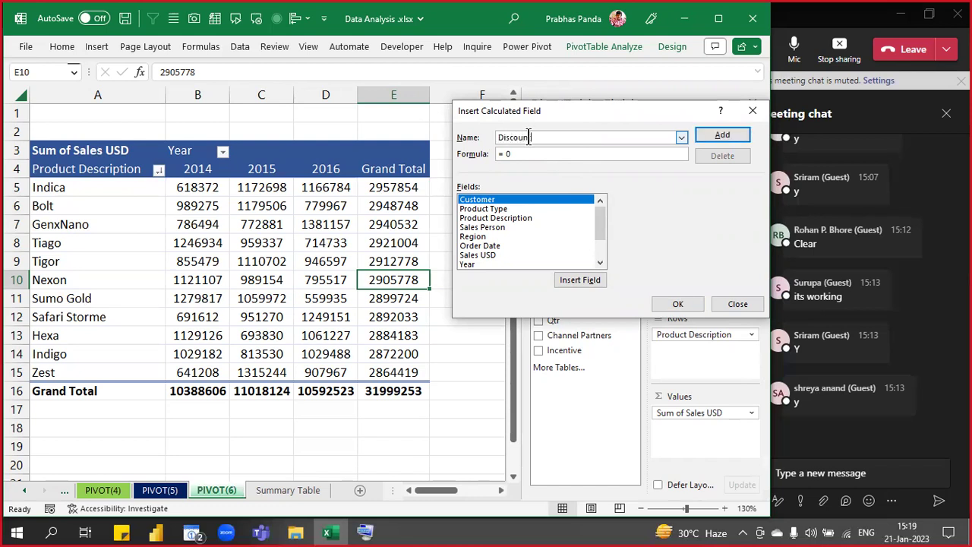
type("t")
- Set the Discount formula to ='Sales USD'*5% and add the calculated field to the pivot table
key("Tab")
key("BackSpace")
left_click(479, 254)
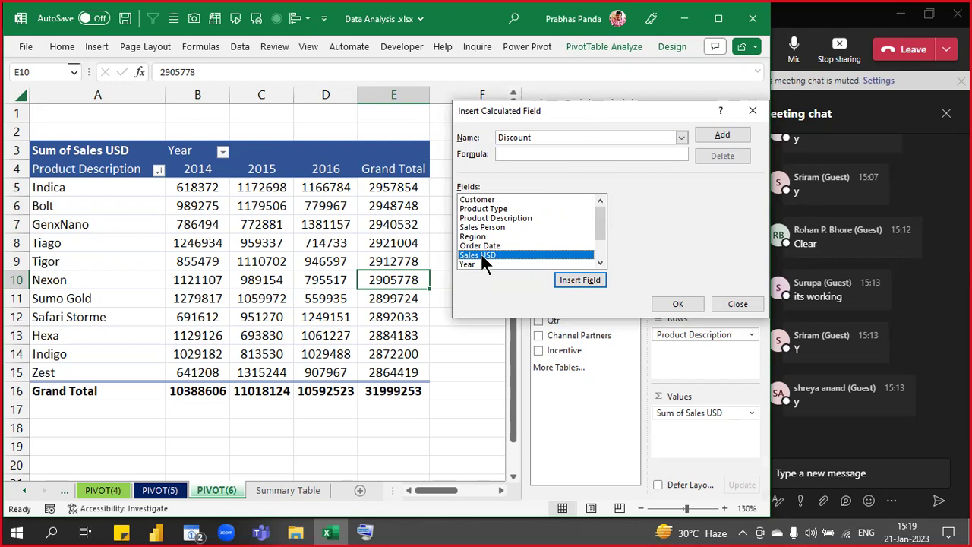
double_click(480, 255)
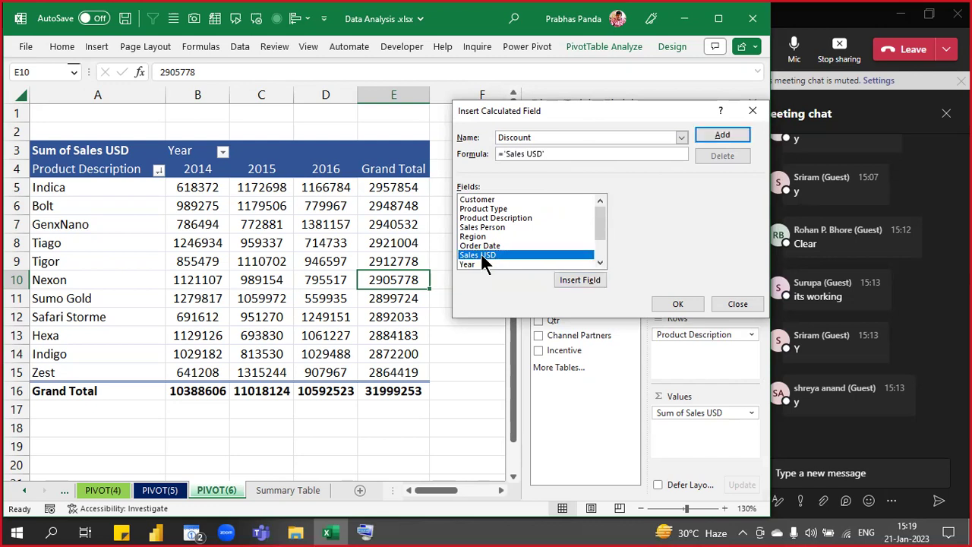
left_click(557, 155)
type("*5%")
left_click(662, 299)
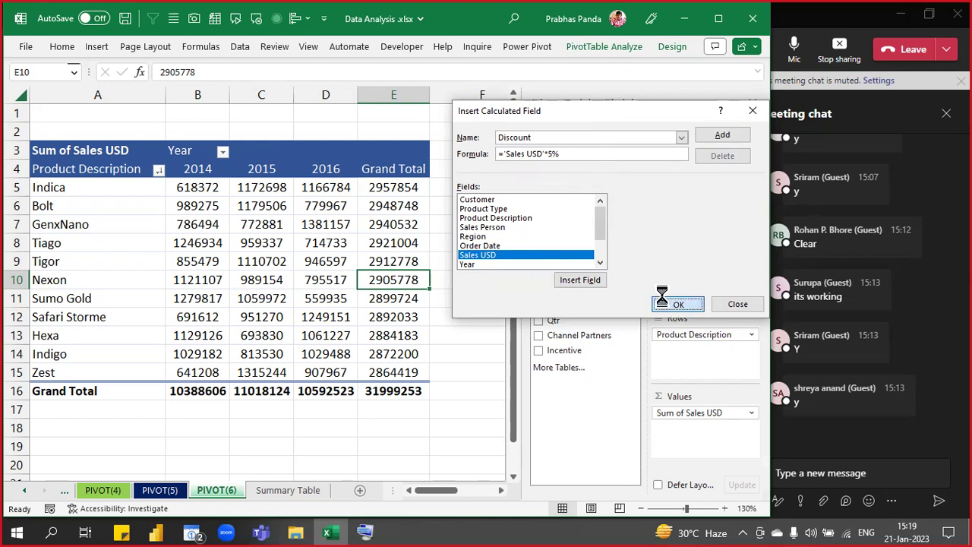
- Highlight the yearly and total Sum of Discount columns C, E, G and I, then reselect Tiago's 2016 discount
left_click(362, 260)
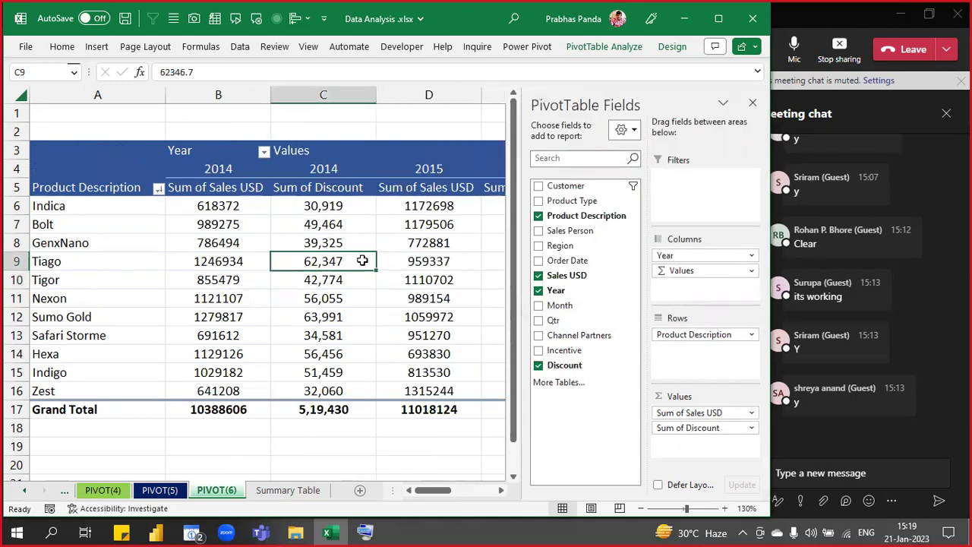
scroll(362, 260, "down", 2)
left_click(389, 337)
left_click(397, 377)
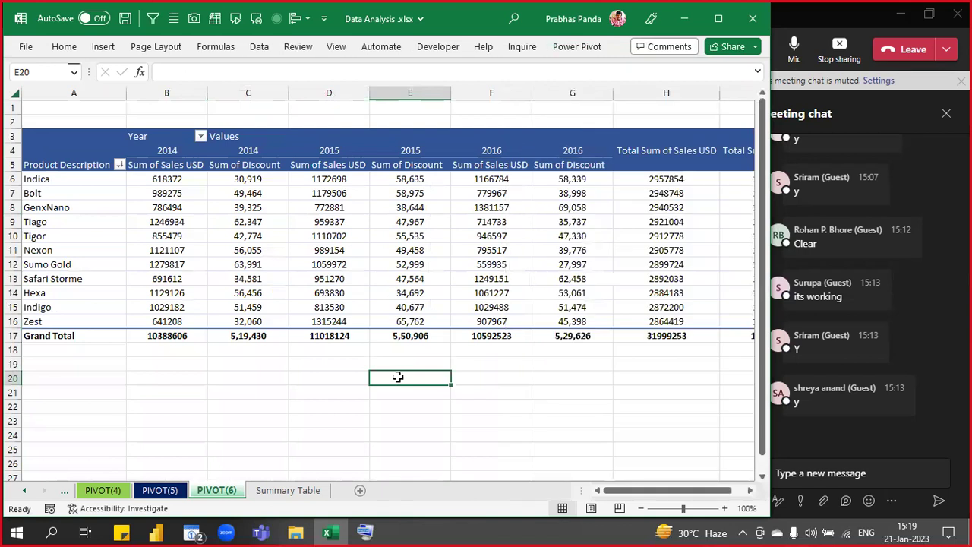
scroll(495, 267, "down", 1)
left_click(652, 91)
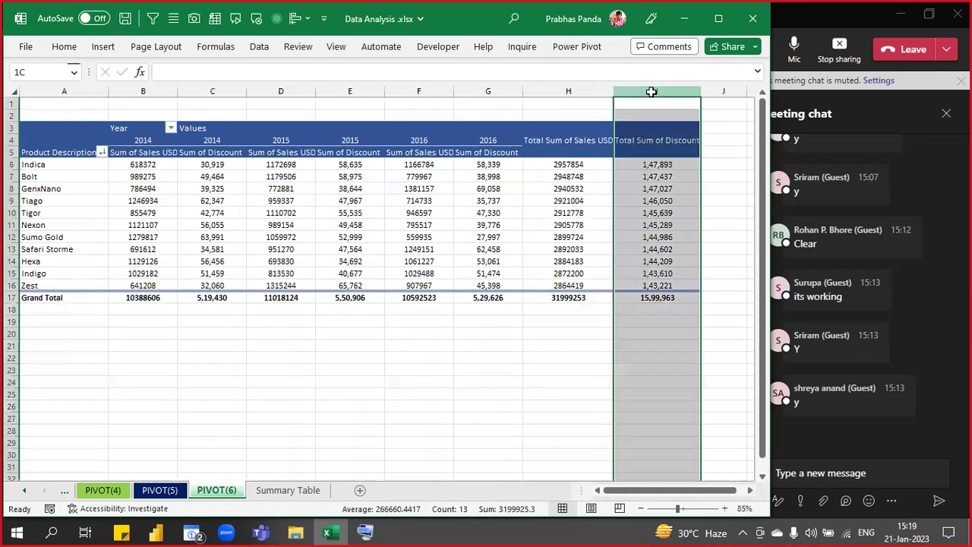
left_click(223, 91, "ctrl")
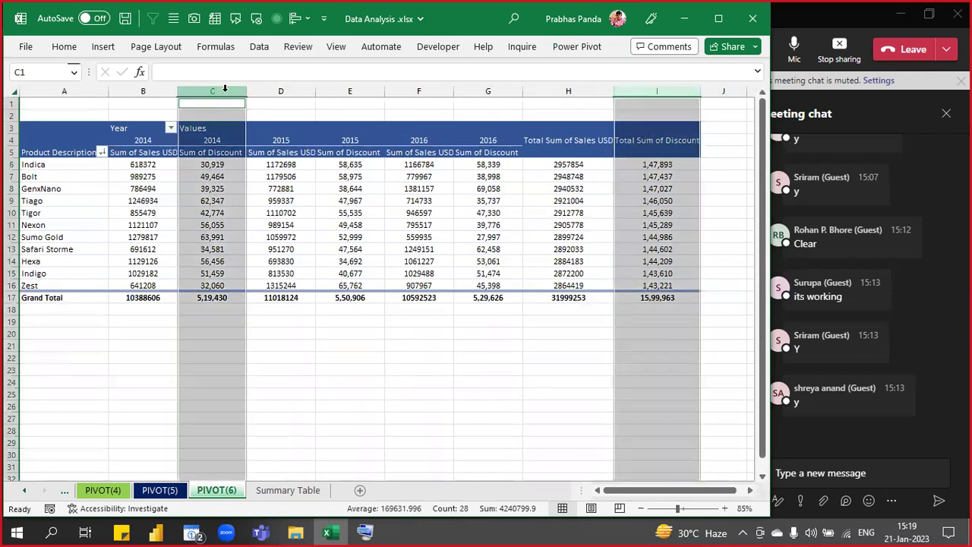
left_click(348, 91, "ctrl")
left_click(478, 91, "ctrl")
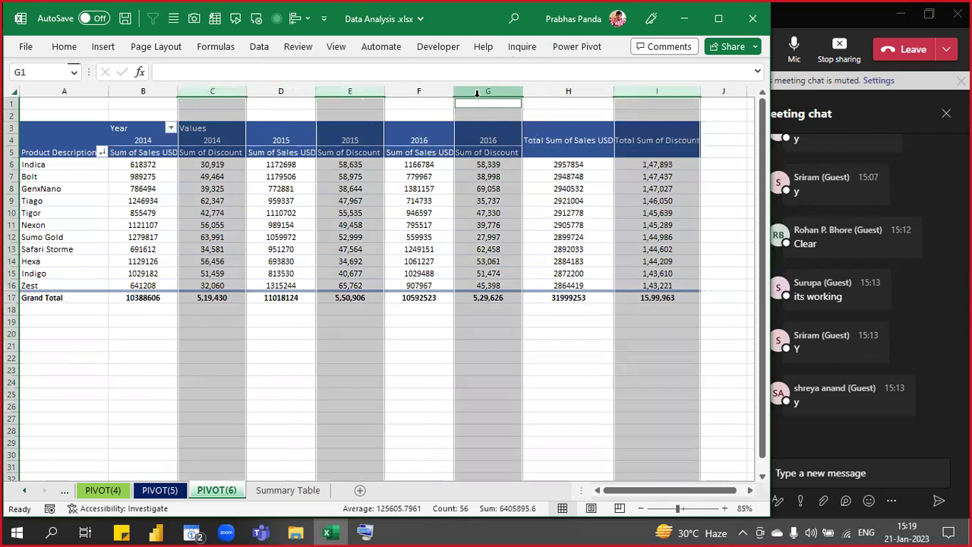
left_click(471, 201)
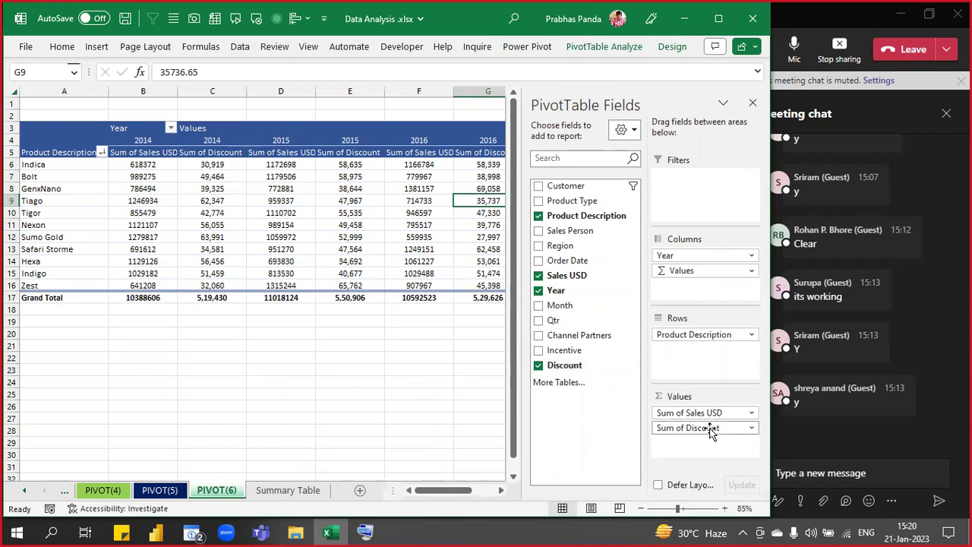
- Compare the Summary Table sheet's columns with the Discount field in the PIVOT(6) pivot table's field list
left_click(290, 490)
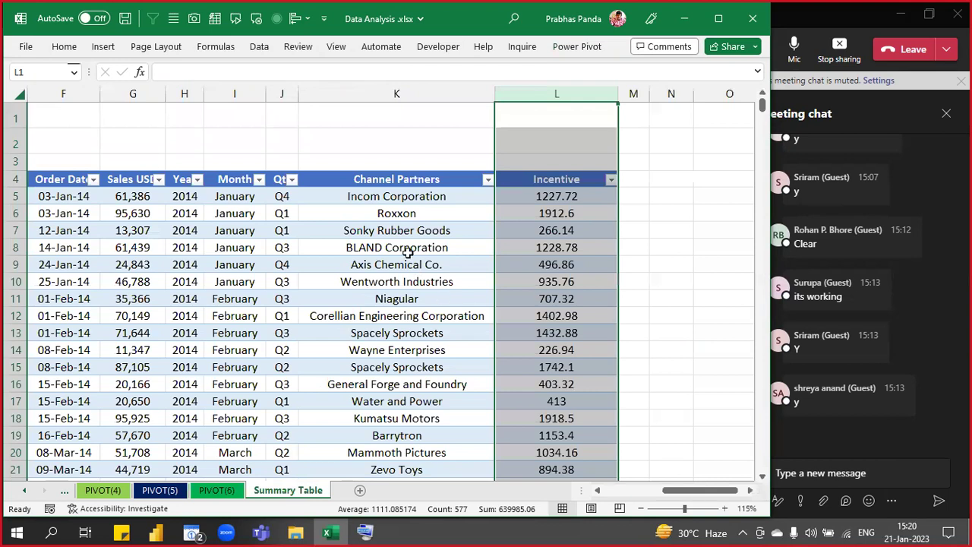
left_click(408, 247)
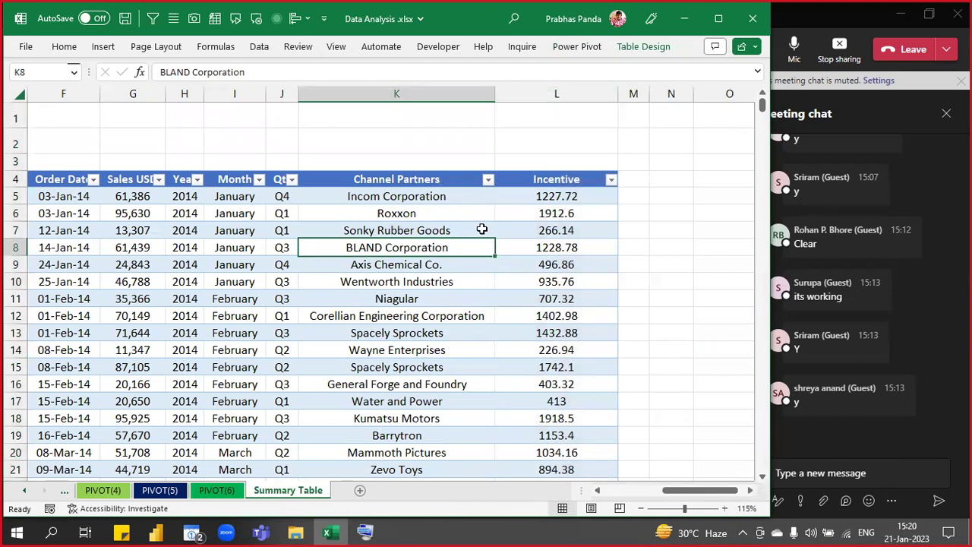
left_click(217, 489)
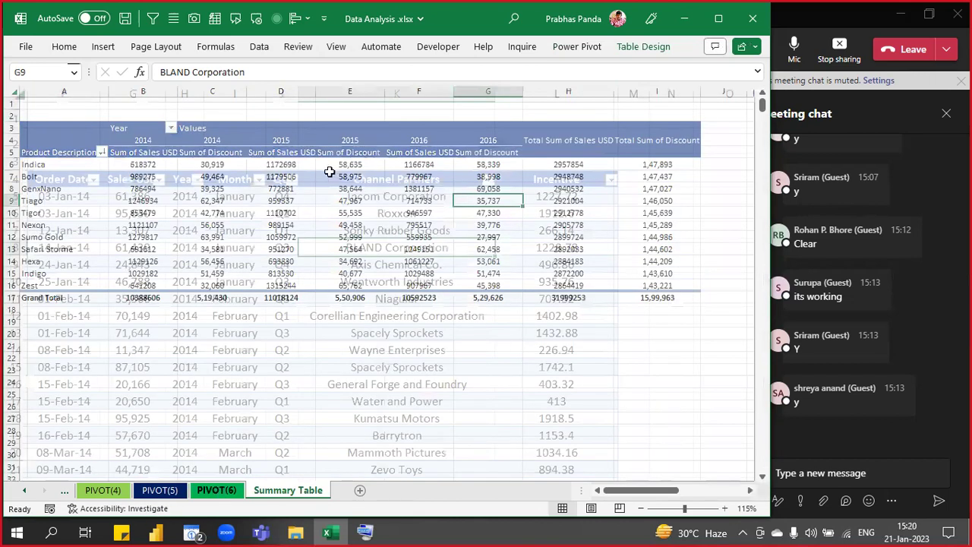
left_click(332, 175)
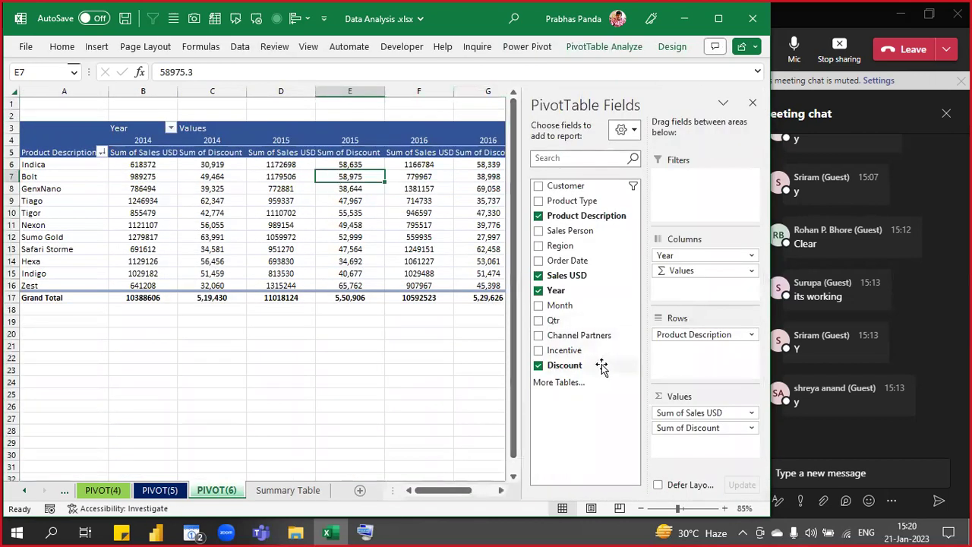
key("ctrl")
key("ctrl")
key("ctrl")
key("ctrl")
key("ctrl")
key("ctrl")
key("ctrl")
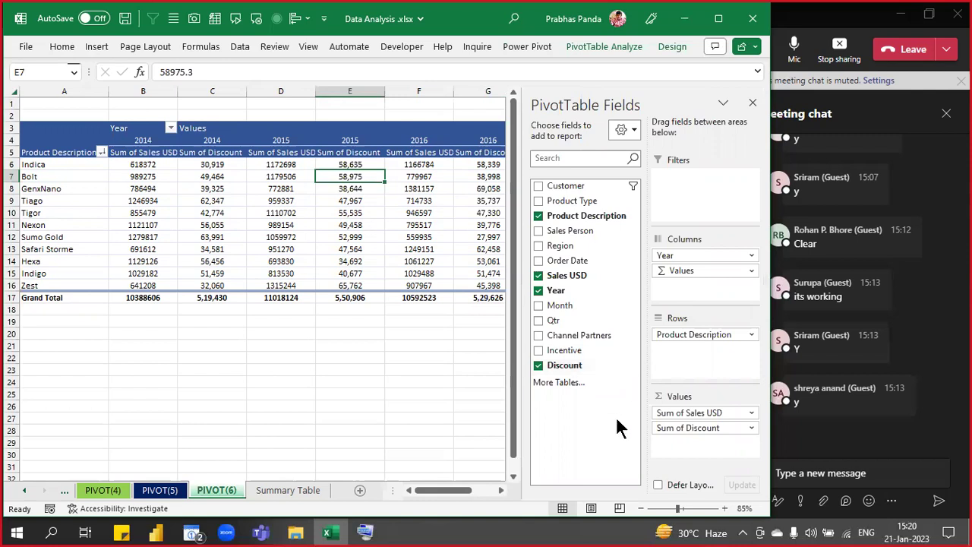
- Review the Summary Table's columns along row 10 from Qtr back to Customer, then return to PIVOT(6)
left_click(275, 492)
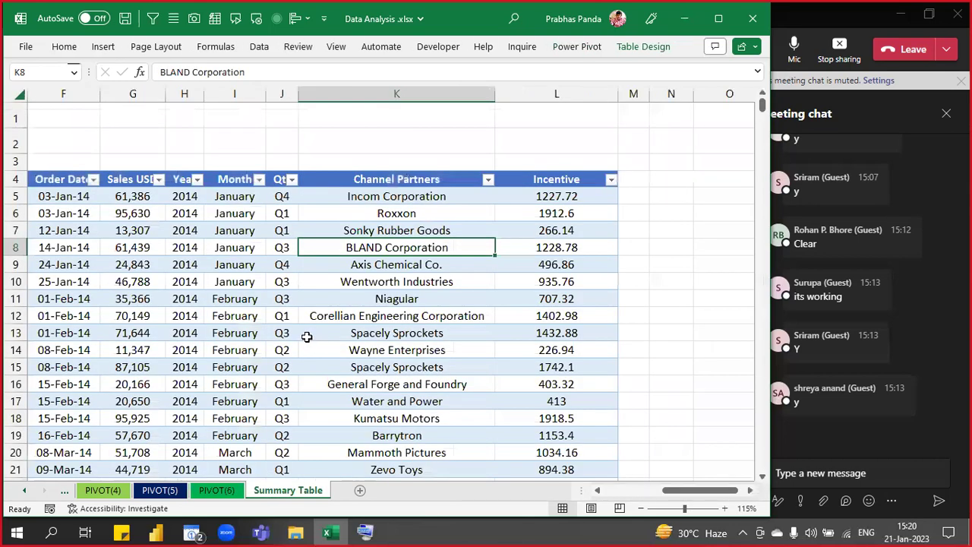
left_click(281, 279)
key("Left")
key("Left")
key("Left")
key("Left")
key("Left")
key("Left")
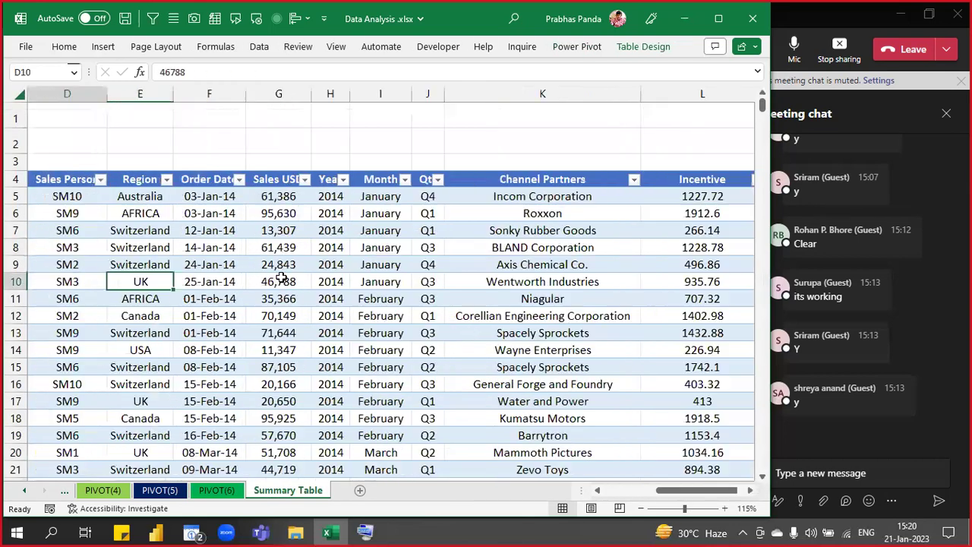
key("Left")
key("Left")
key("Left")
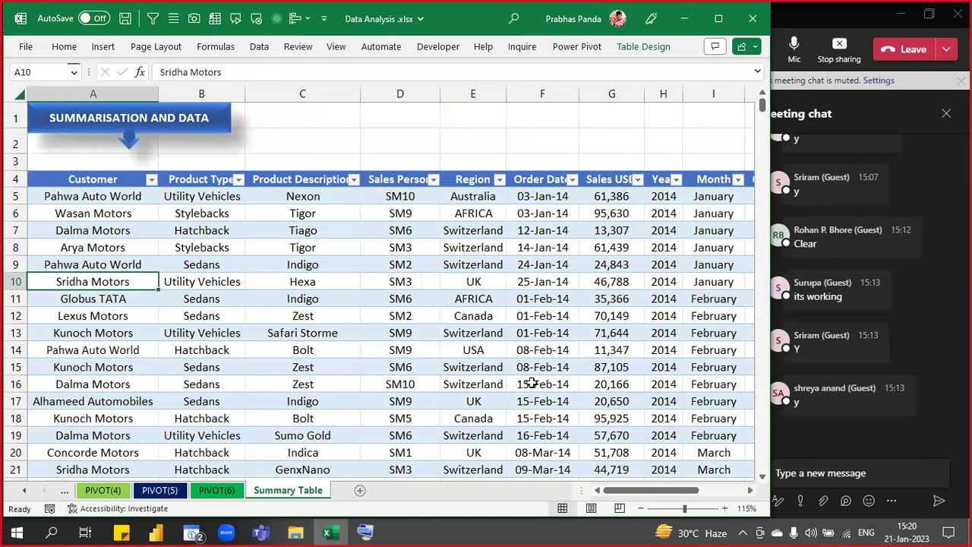
left_click(220, 490)
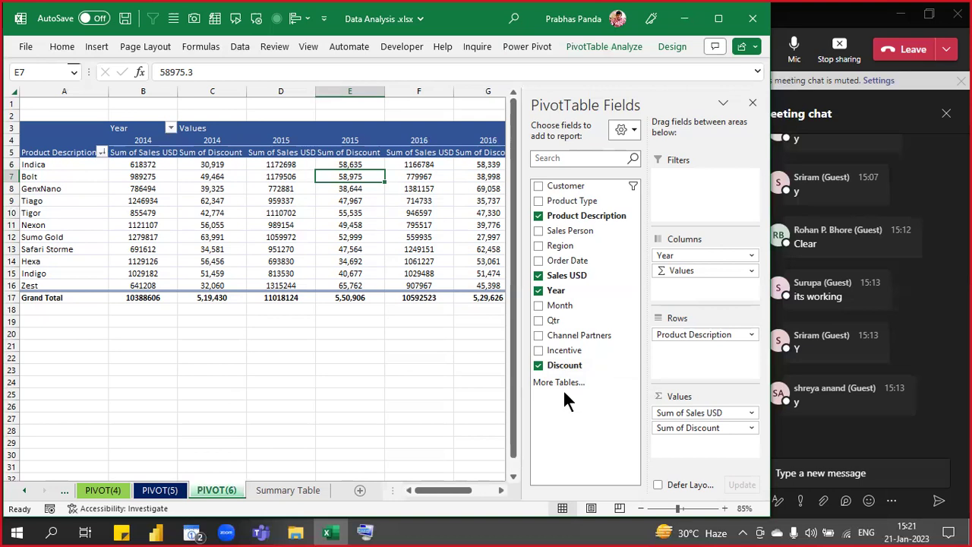
left_click(342, 259)
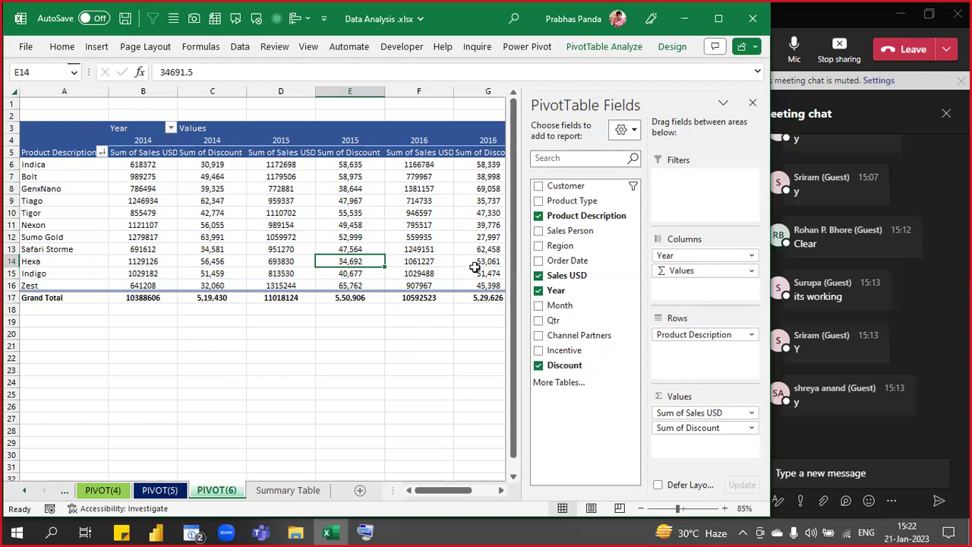
left_click(420, 239)
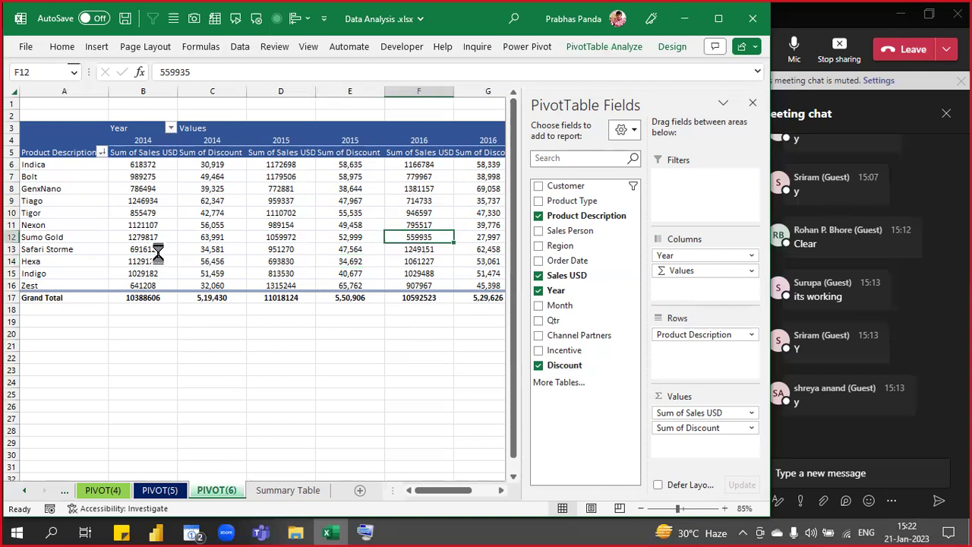
scroll(156, 253, "up", 4, "ctrl")
- Bring up the calculated field editor from Nexon's 2015 discount cell and load the existing Discount field
left_click(306, 286)
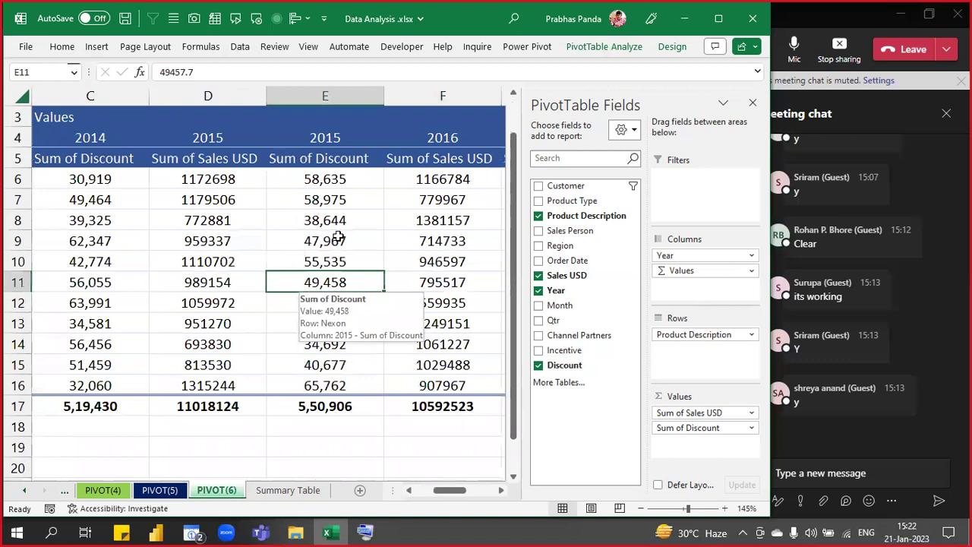
left_click(621, 47)
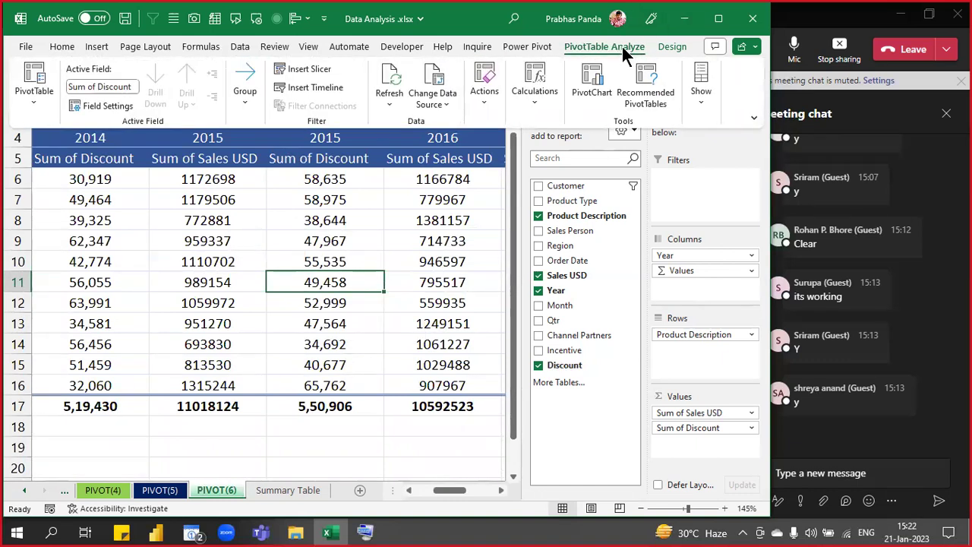
left_click(540, 97)
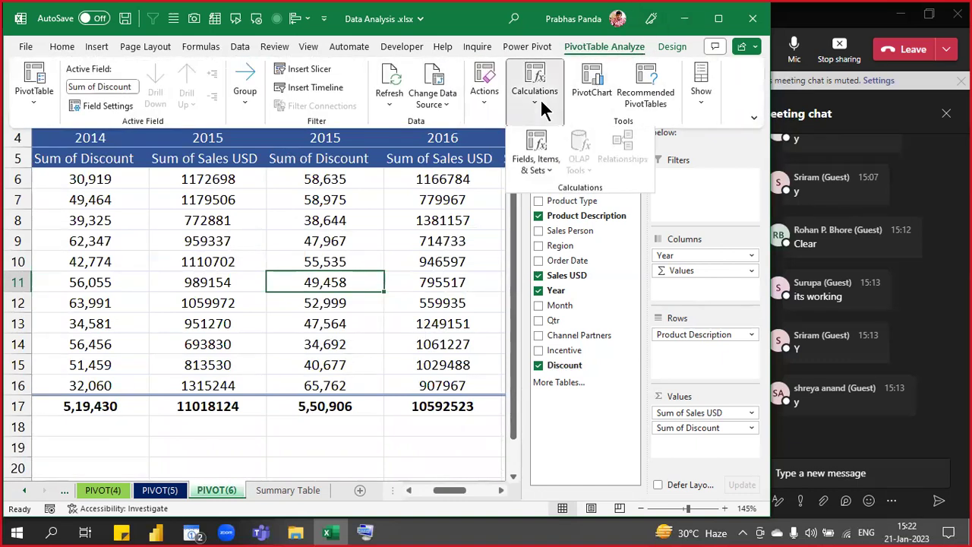
left_click(546, 167)
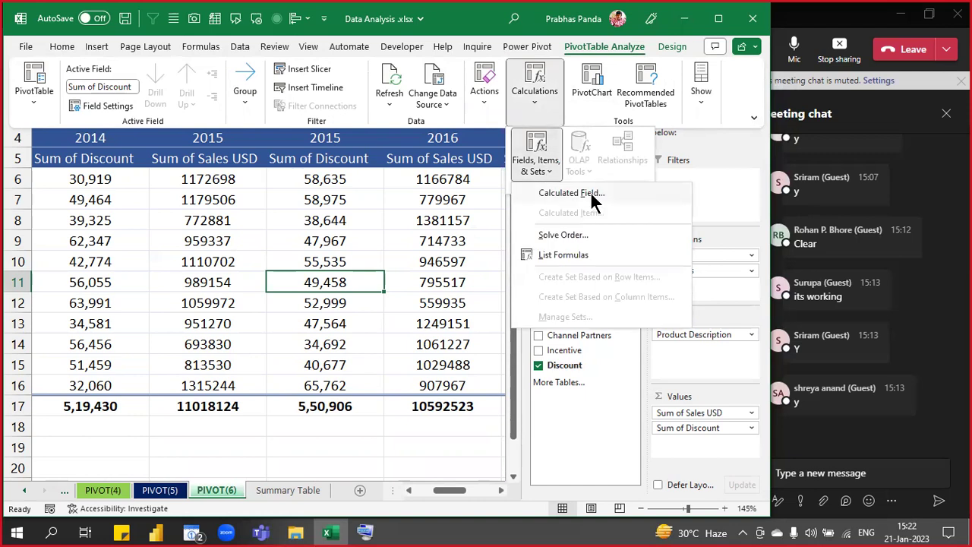
left_click(571, 193)
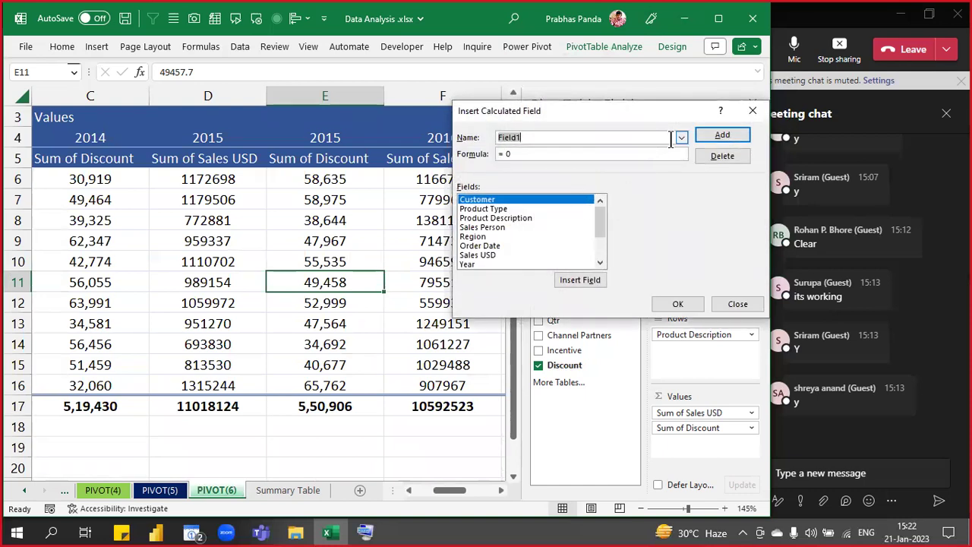
key("ctrl")
key("ctrl")
key("ctrl")
key("ctrl")
key("ctrl")
left_click(681, 138)
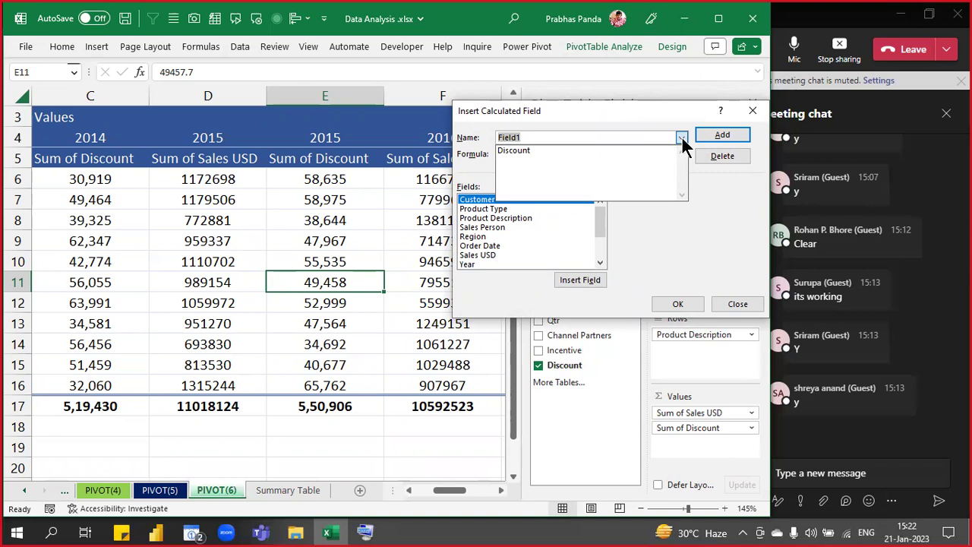
left_click(519, 150)
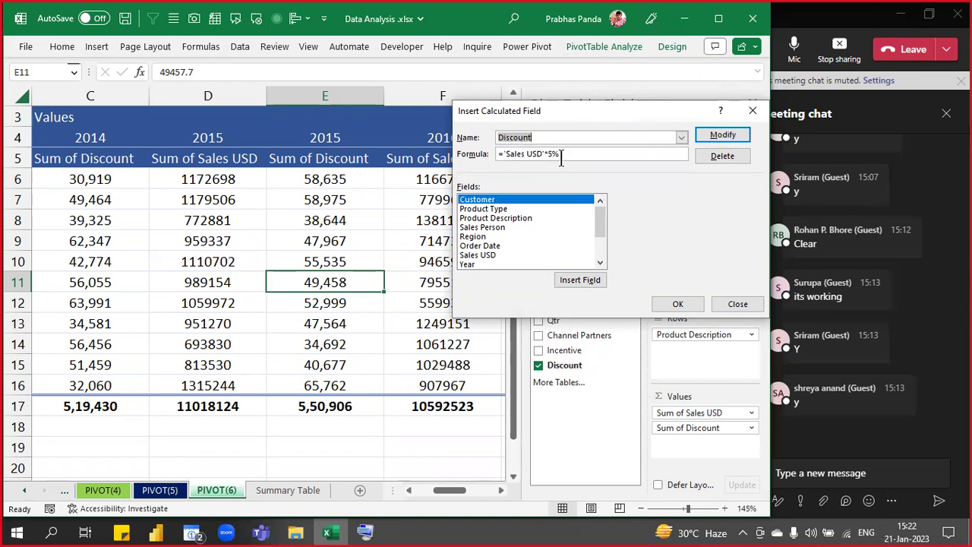
- Change the Discount formula to ='Sales USD'*2.5% and apply the modified calculated field to the pivot table
left_click(596, 152)
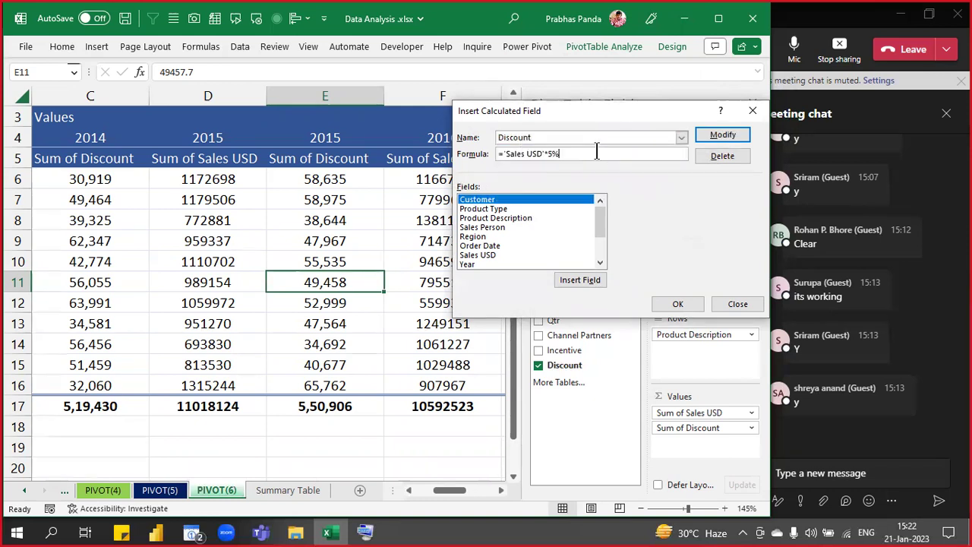
key("BackSpace")
key("BackSpace")
type("2.5%")
left_click(730, 133)
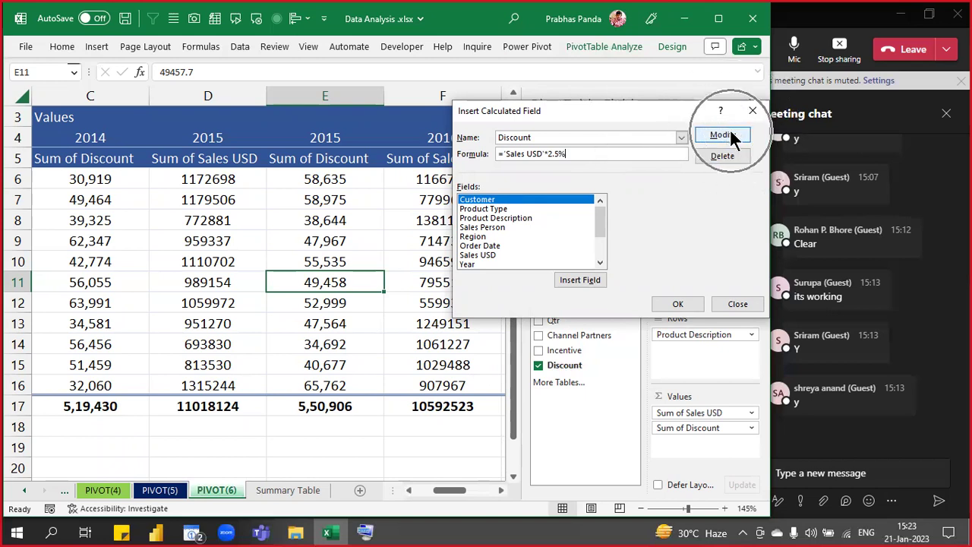
left_click(674, 307)
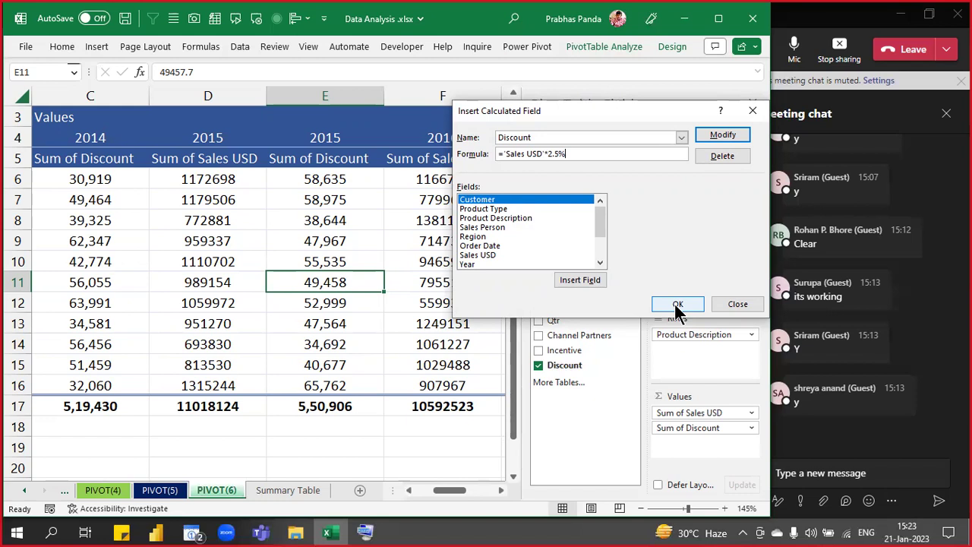
left_click(722, 137)
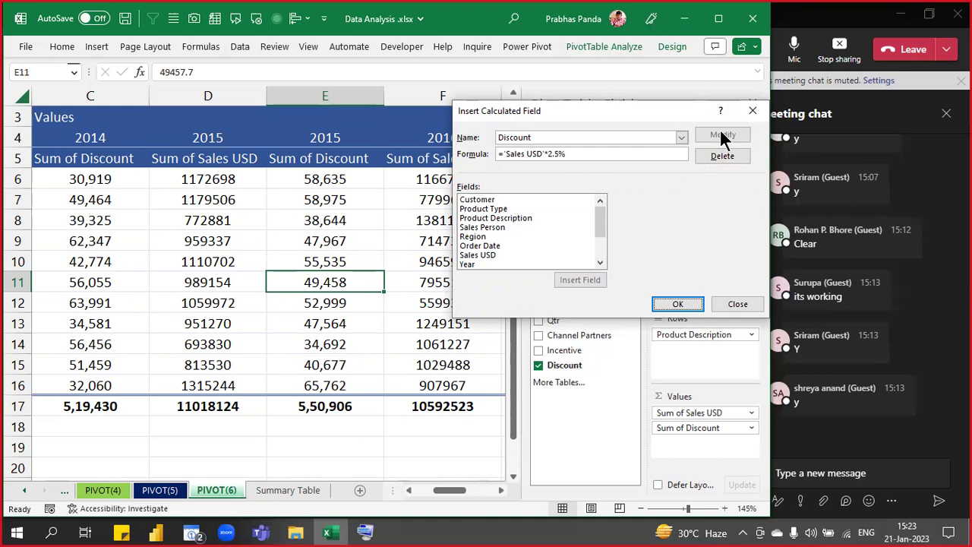
left_click(670, 307)
key("ctrl")
key("ctrl")
key("ctrl")
key("ctrl")
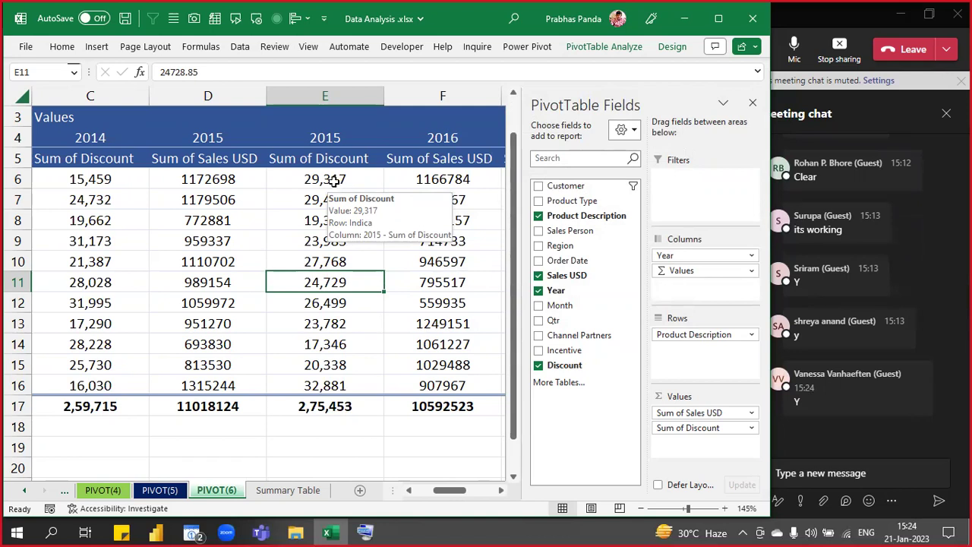
- Duplicate the PIVOT(6) sheet directly after itself and give the copy a yellow tab colour
left_click(215, 489)
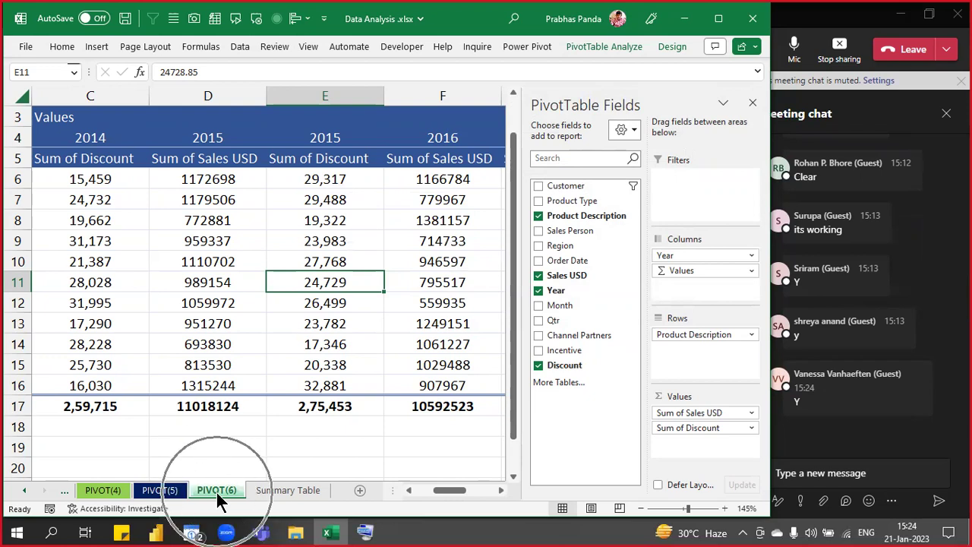
left_click_drag(216, 490, 271, 489)
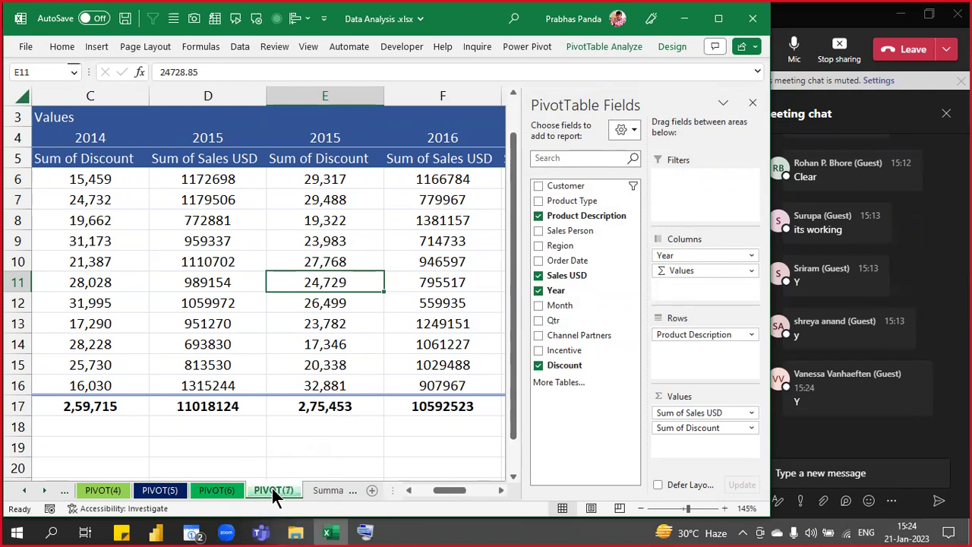
right_click(272, 488)
mouse_move(342, 412)
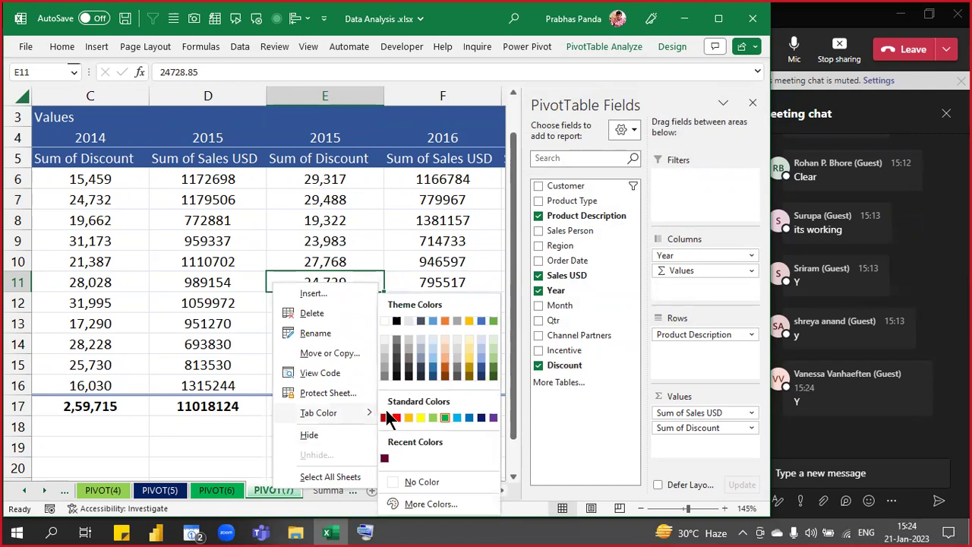
left_click(420, 417)
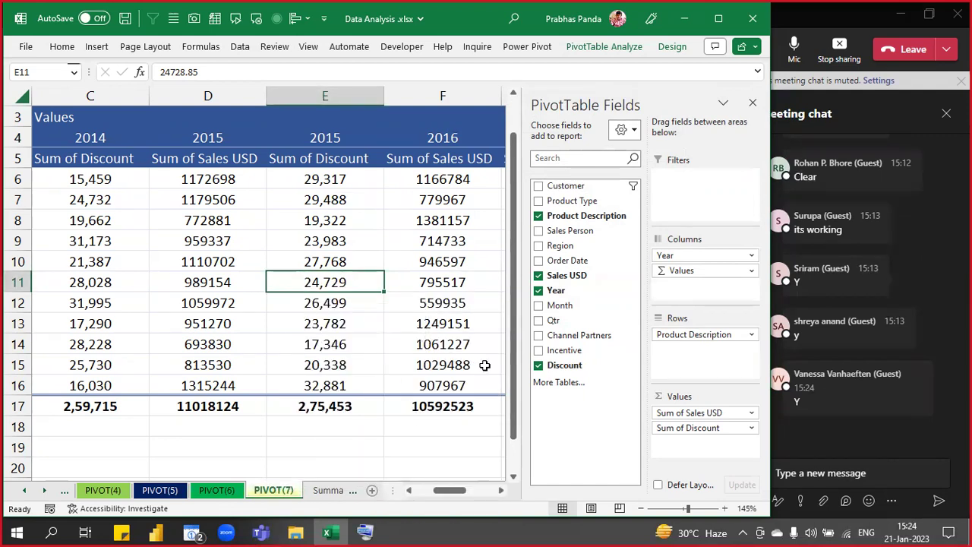
- Remove the Discount field from the pivot table on PIVOT(7), leaving Sum of Sales USD by product and year
left_click(538, 367)
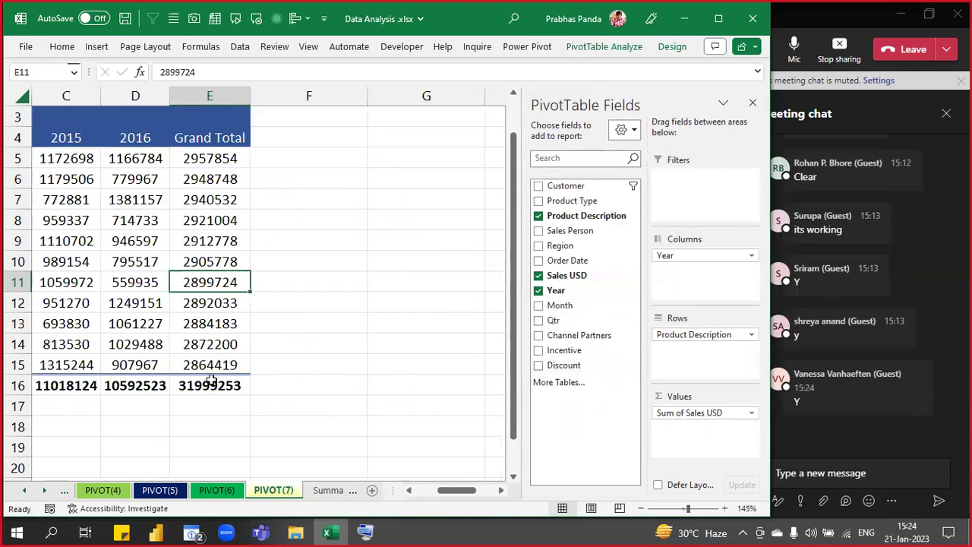
scroll(205, 380, "up", 1)
left_click_drag(458, 487, 306, 467)
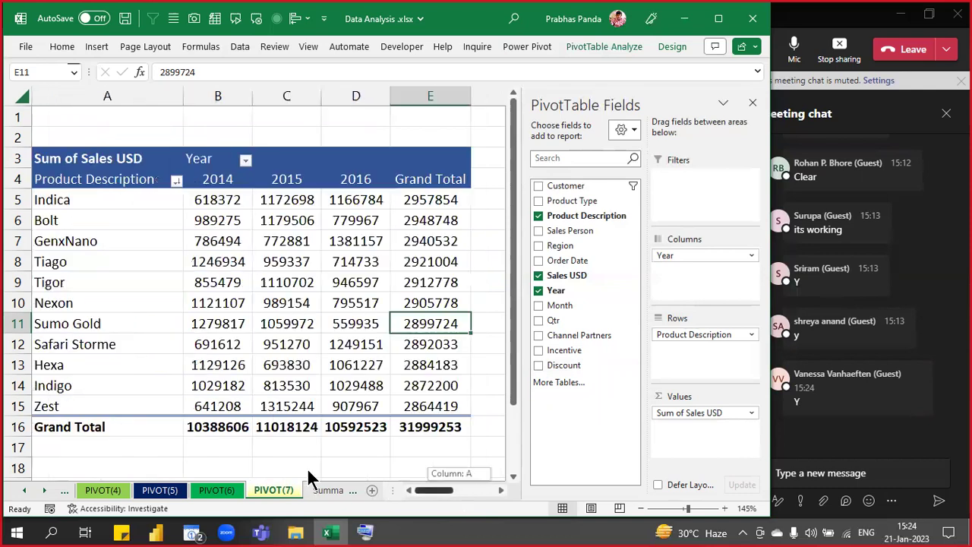
scroll(219, 383, "down", 1)
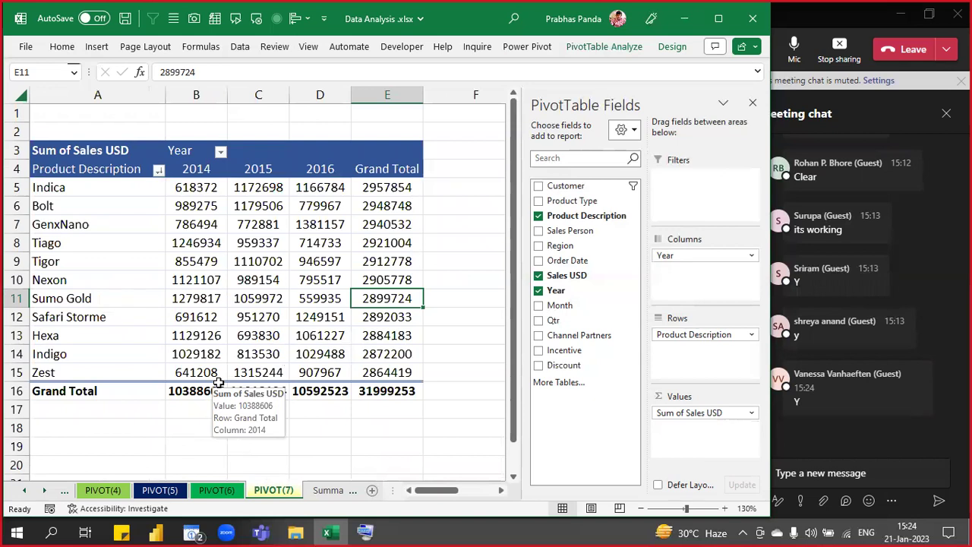
right_click(272, 488)
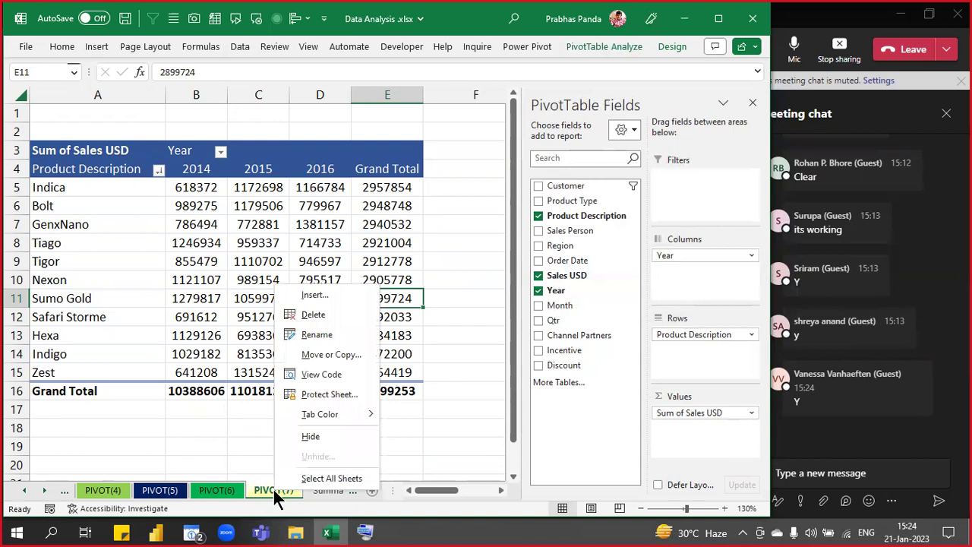
mouse_move(352, 416)
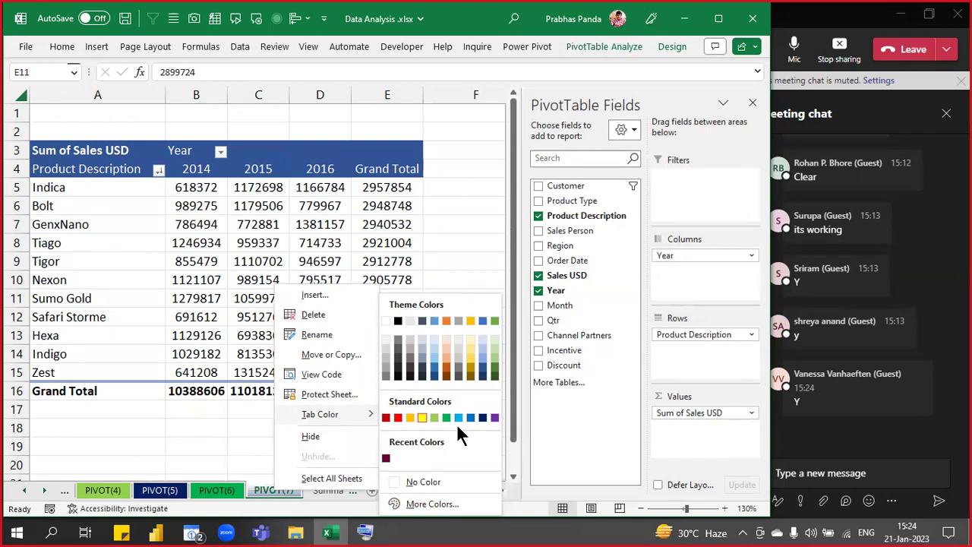
key("Escape")
key("Escape")
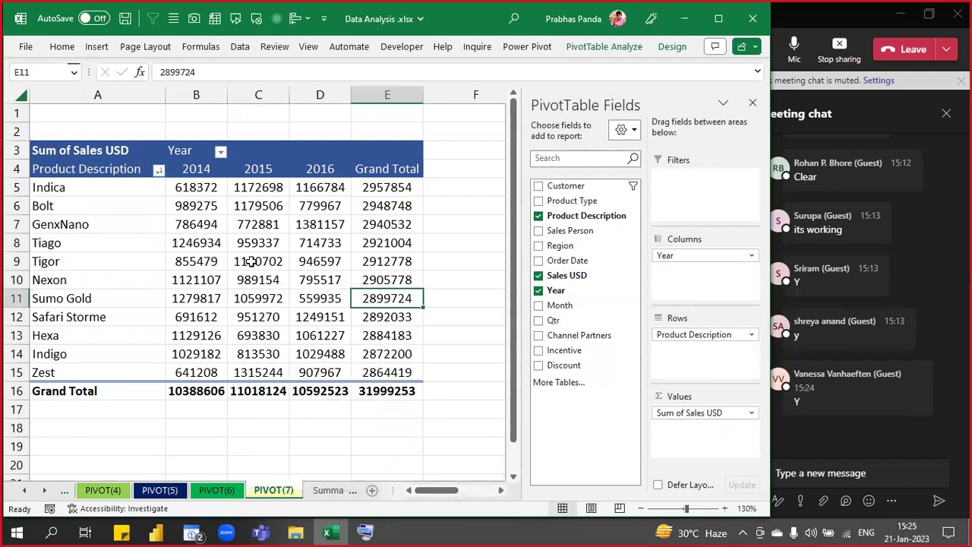
- Highlight the year columns B to D together with product rows 5 to 15, then select GenxNano's grand total
mouse_move(251, 260)
key("ctrl+a")
left_click_drag(203, 97, 307, 120)
left_click(17, 190, "ctrl")
left_click_drag(17, 195, 18, 367)
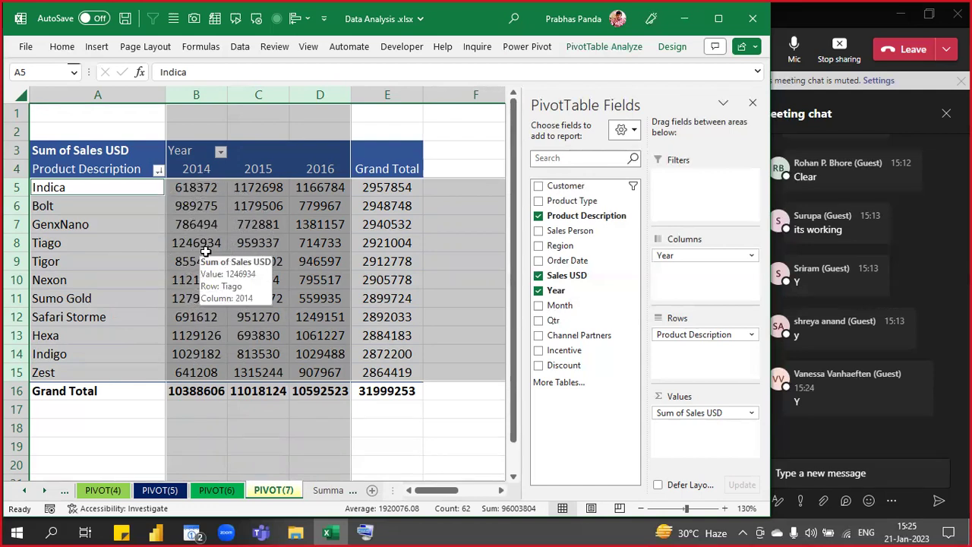
left_click(367, 228)
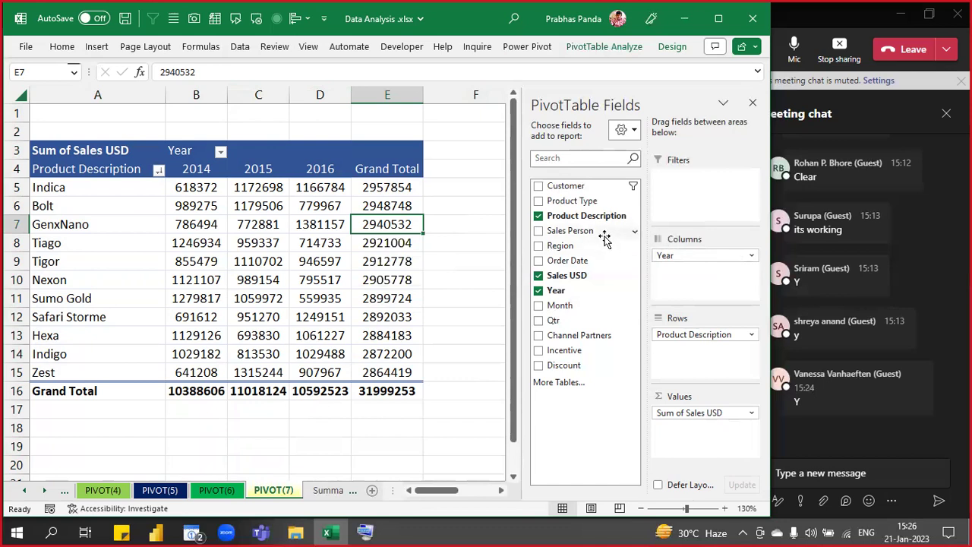
- Try Sales Person as a row field under Product Description, then as a column field under Year
key("ctrl")
key("ctrl")
key("ctrl")
left_click_drag(601, 235, 699, 368)
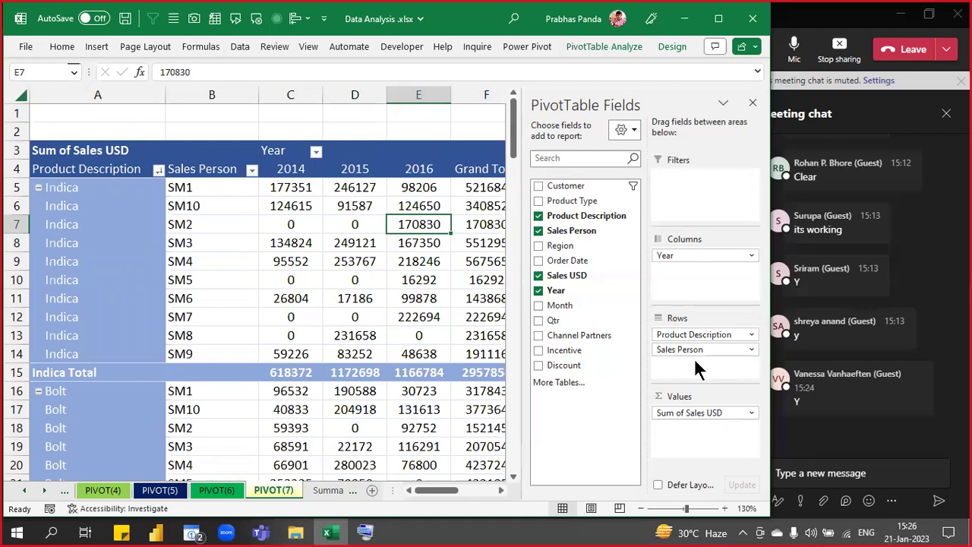
left_click_drag(693, 348, 716, 290)
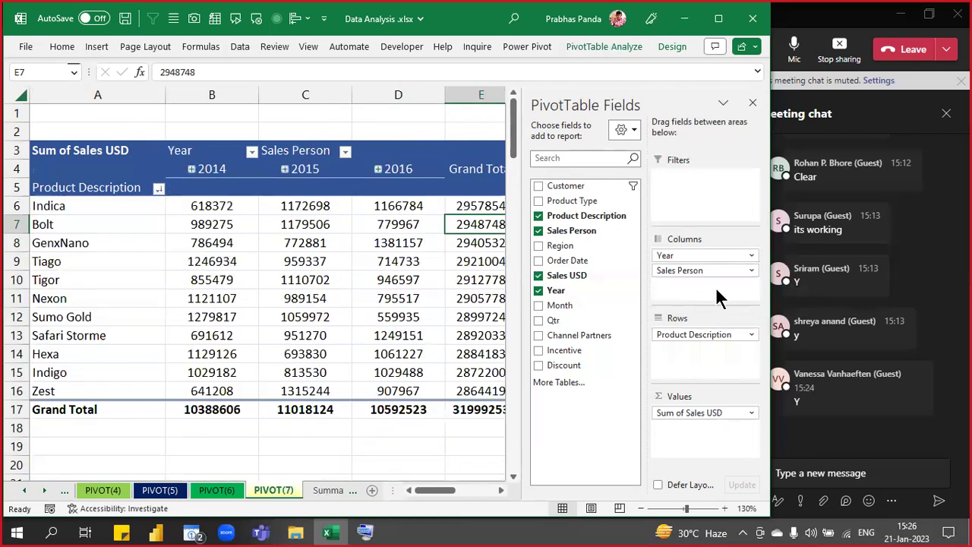
scroll(357, 243, "down", 1, "ctrl")
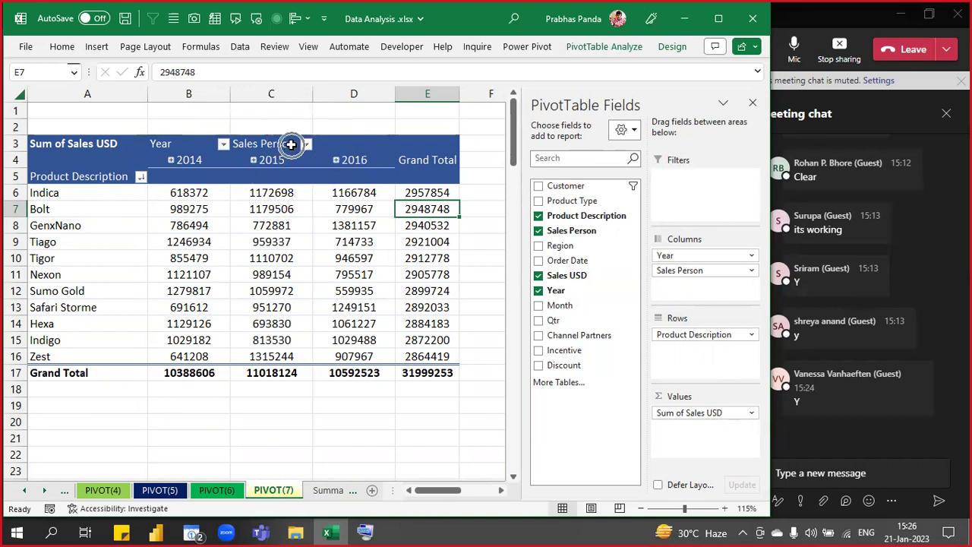
- Make Sales Person the report filter of the PIVOT(7) pivot table and select its filter cell B1
left_click_drag(688, 275, 698, 201)
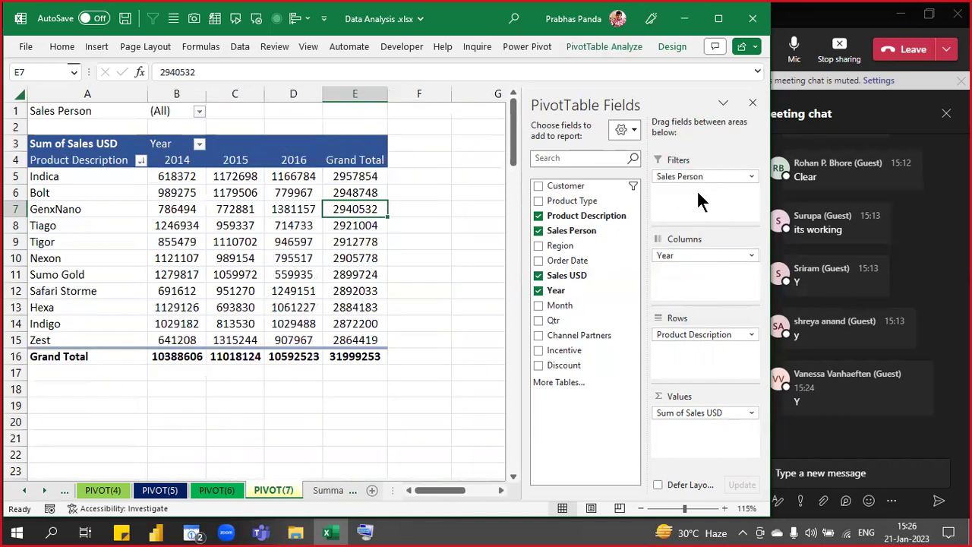
scroll(293, 182, "up", 1)
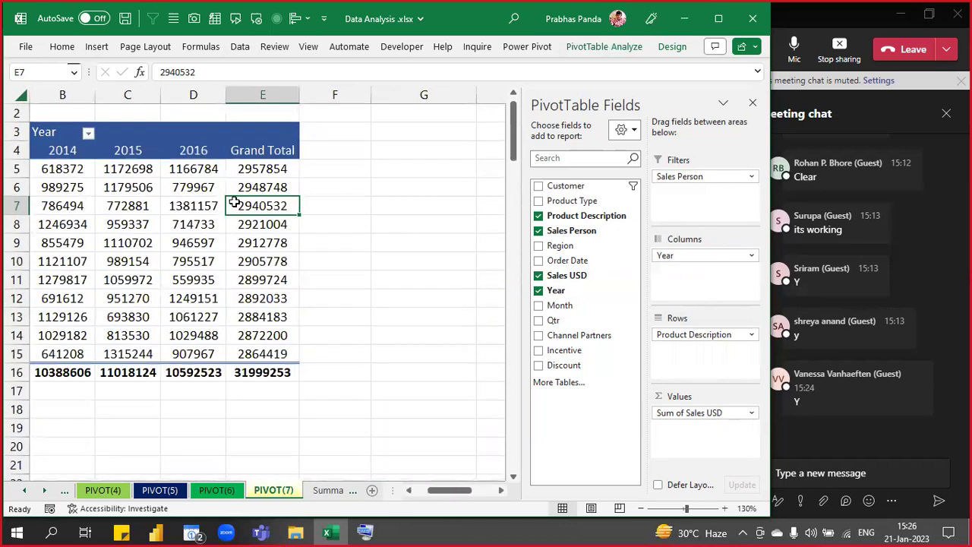
scroll(250, 220, "up", 1)
left_click_drag(457, 488, 445, 488)
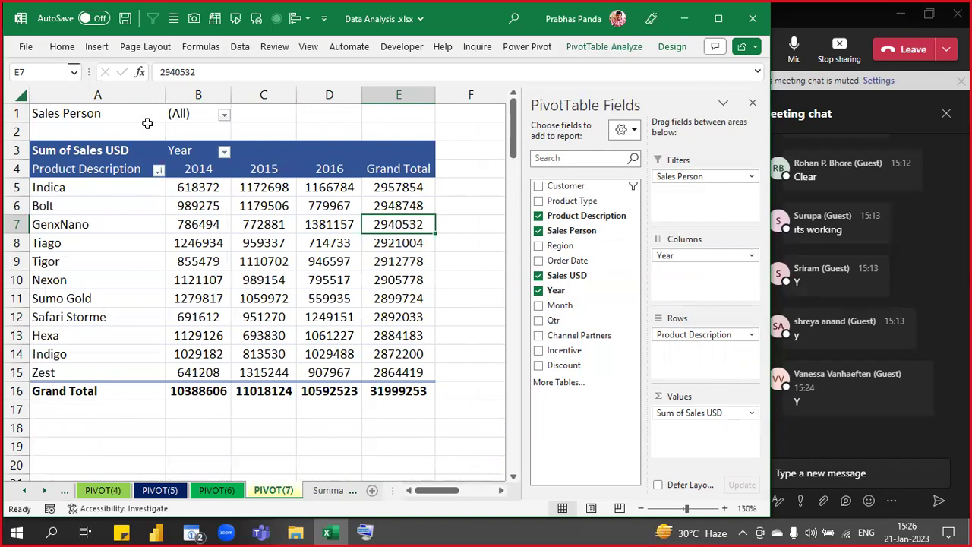
key("ctrl")
key("ctrl")
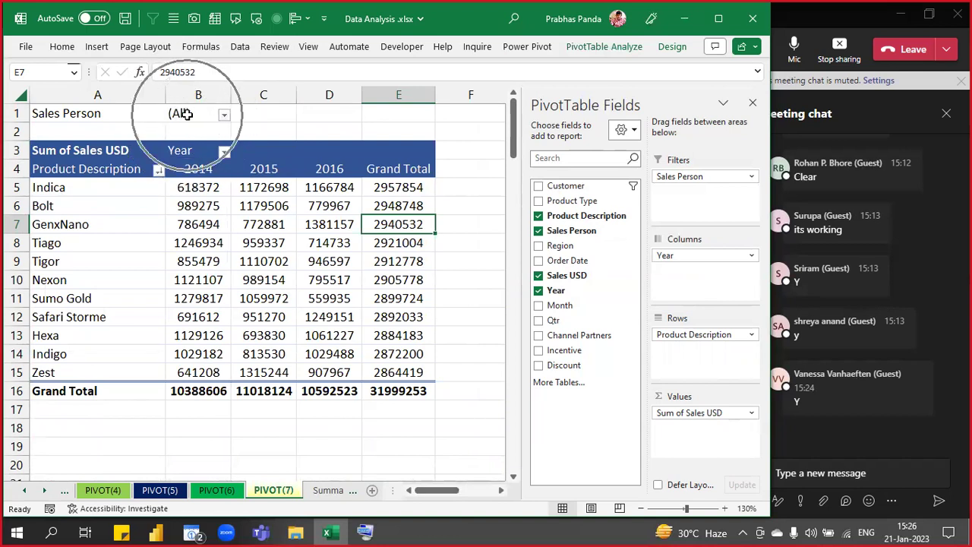
left_click(186, 113)
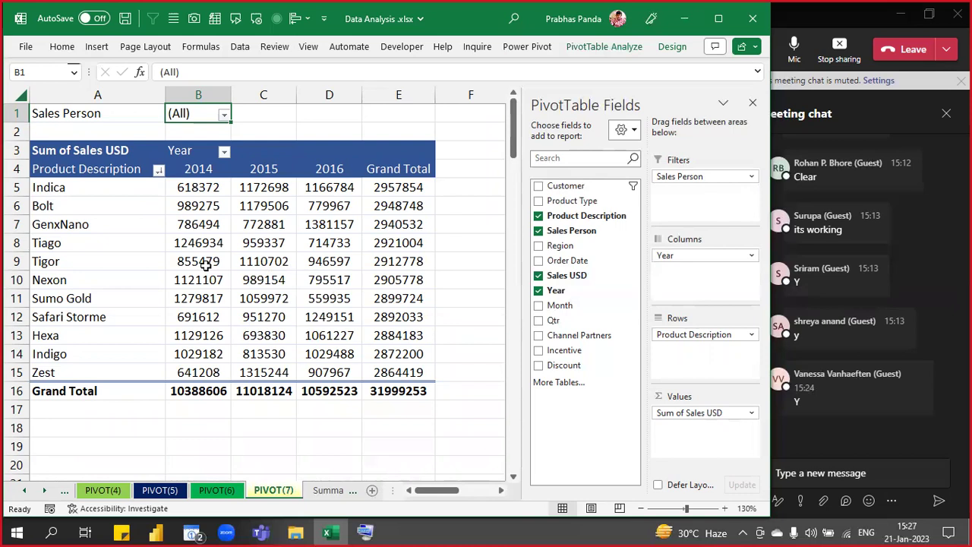
scroll(205, 264, "up", 1, "ctrl")
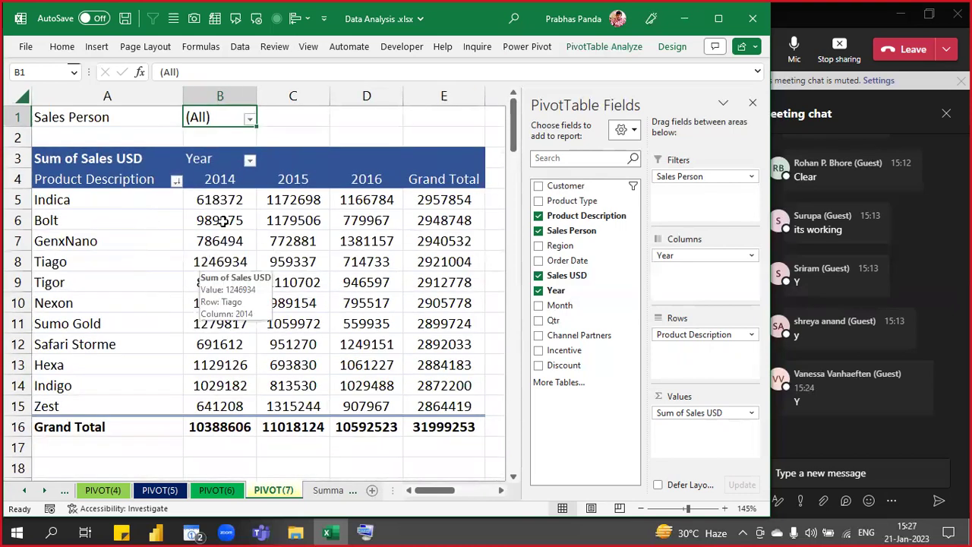
- Filter the PIVOT(7) pivot table to sales person SM1 and select the whole table
mouse_move(327, 324)
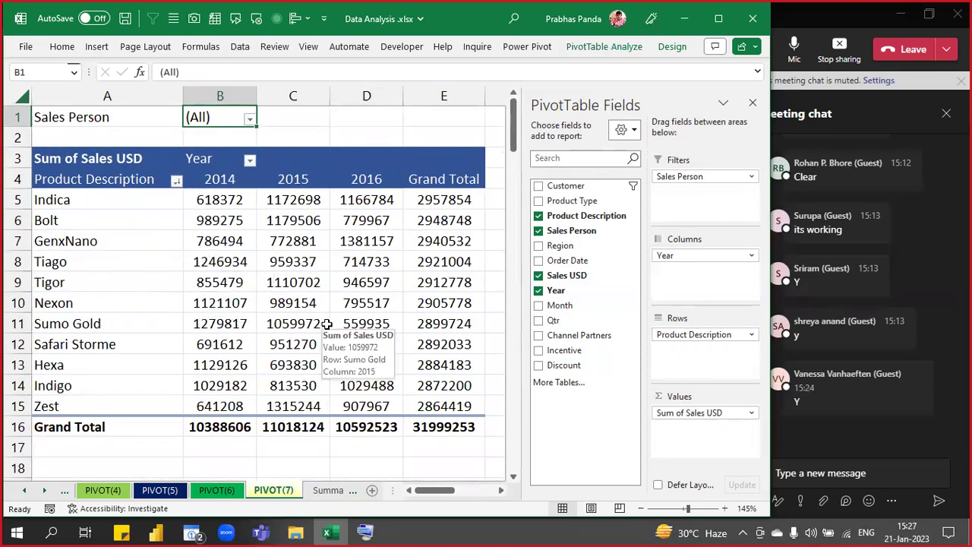
left_click(249, 116)
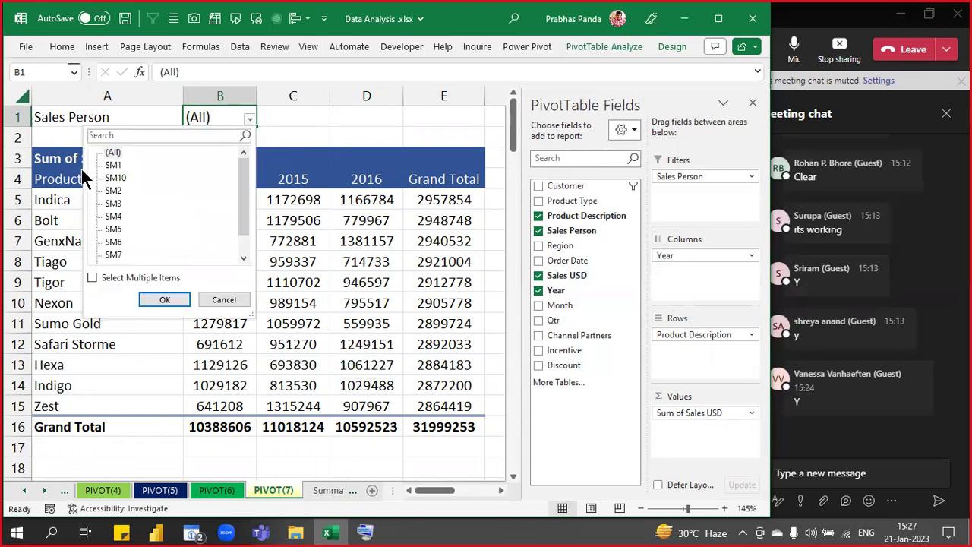
left_click(114, 168)
left_click(171, 301)
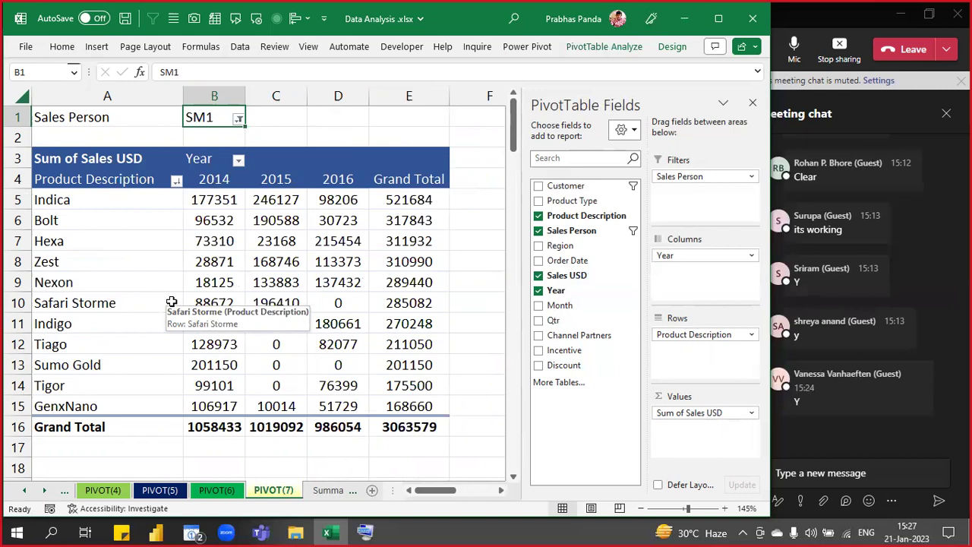
left_click(219, 294)
key("ctrl+a")
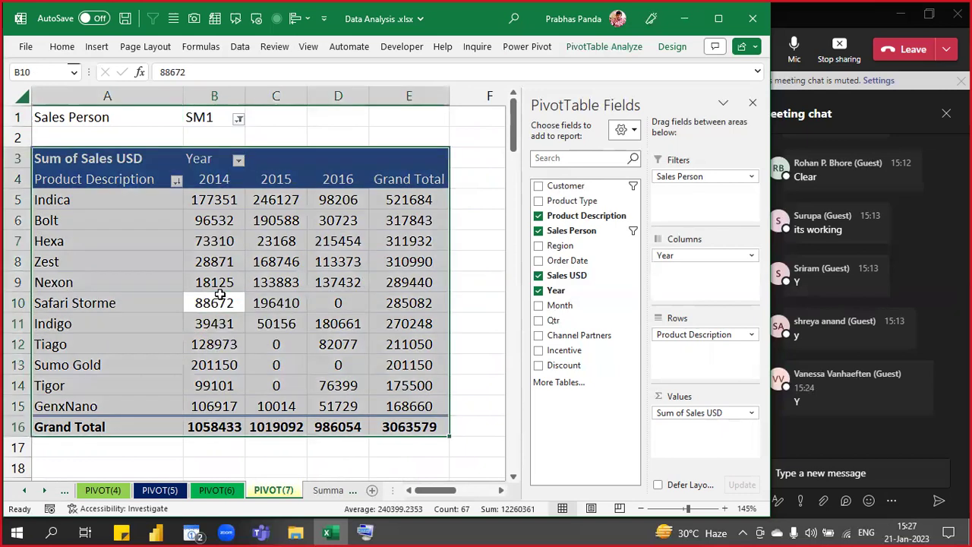
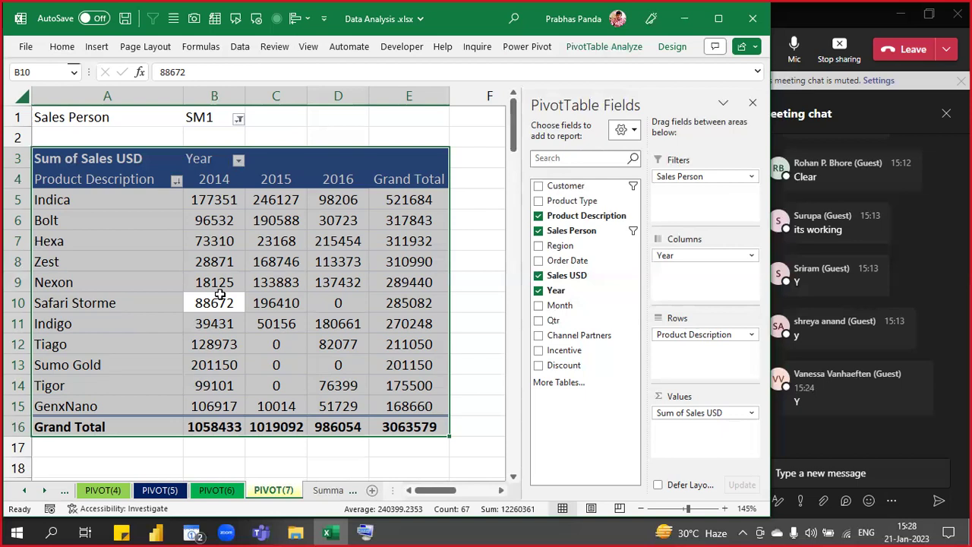
- Reset the Sales Person report filter on PIVOT(7) to (All)
key("Up")
key("Up")
key("Up")
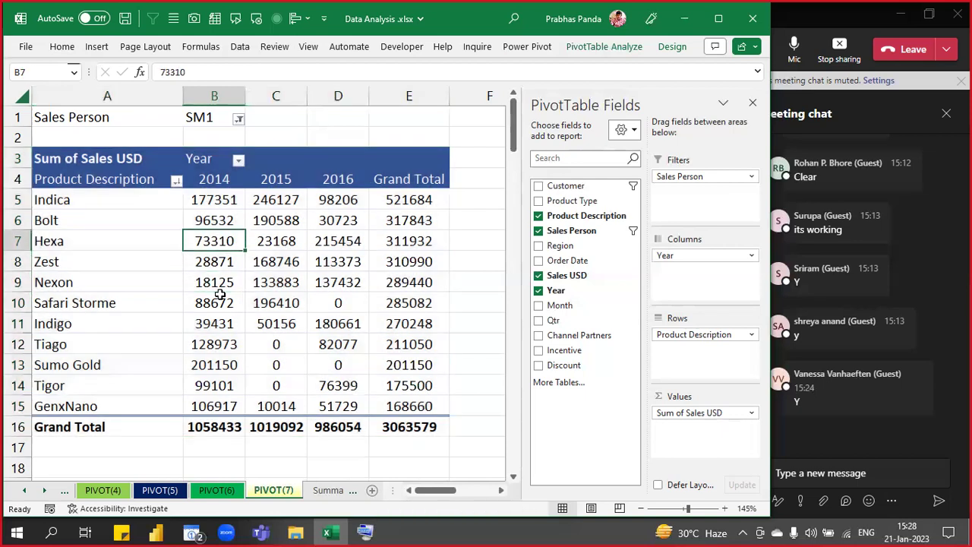
left_click(234, 116)
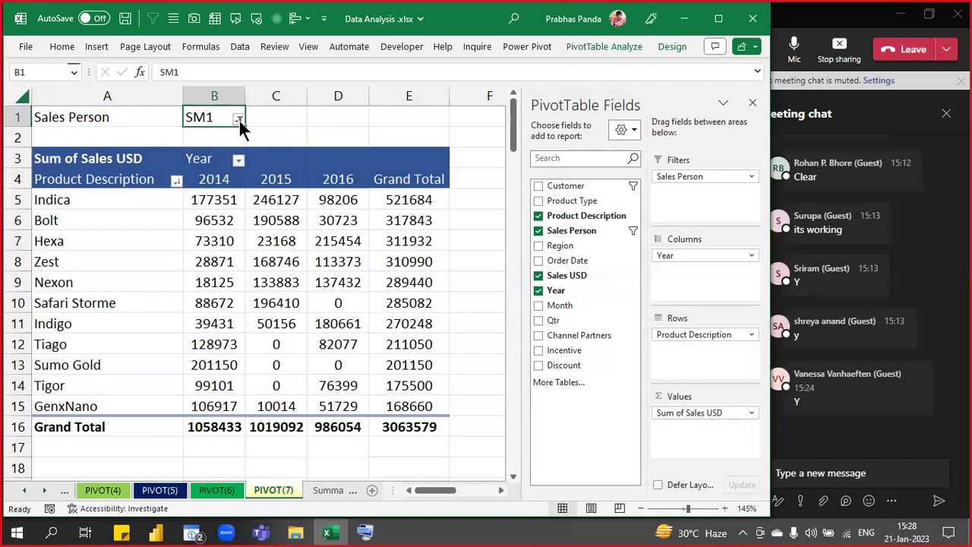
left_click(239, 119)
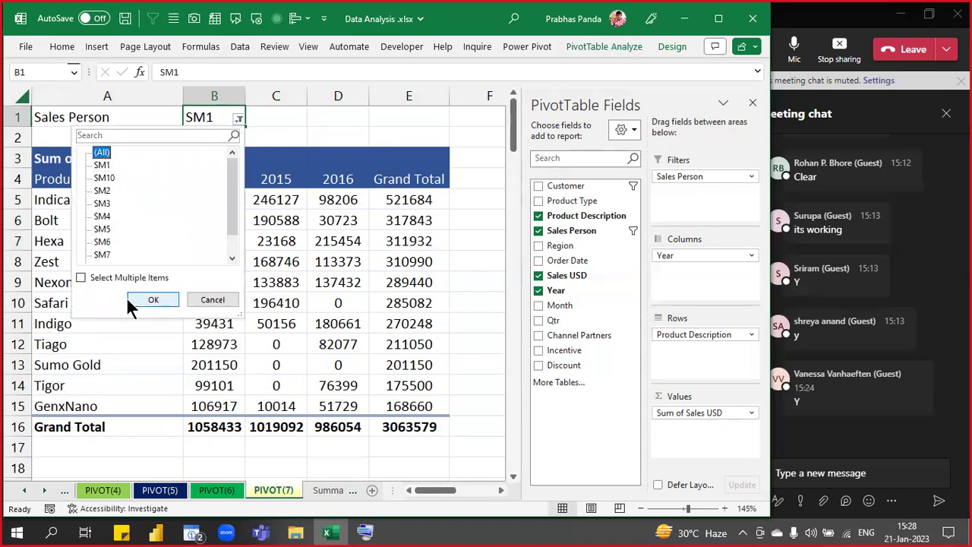
left_click(145, 301)
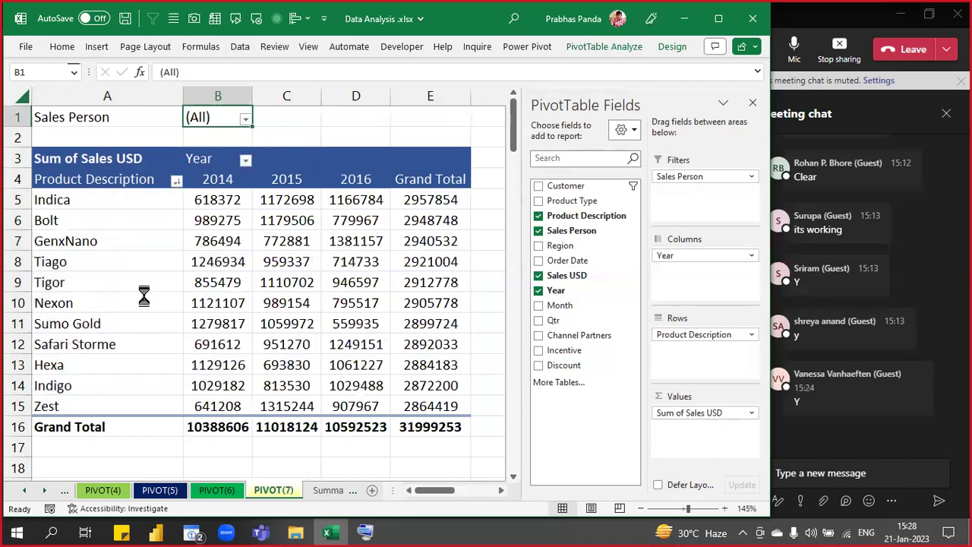
- Create a new blank workbook and enter SM in A1 and 100 in B1 of Sheet1
key("ctrl+n")
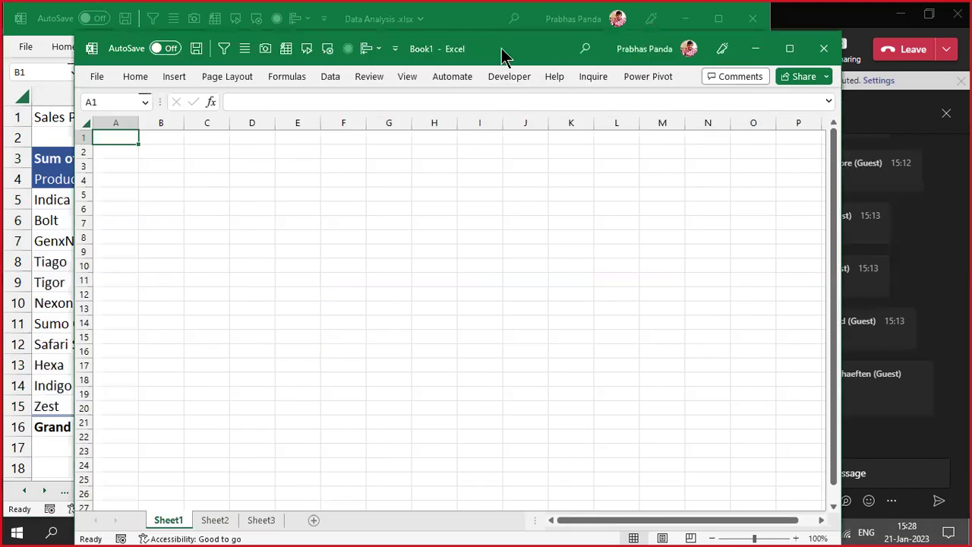
double_click(503, 56)
scroll(285, 277, "up", 8)
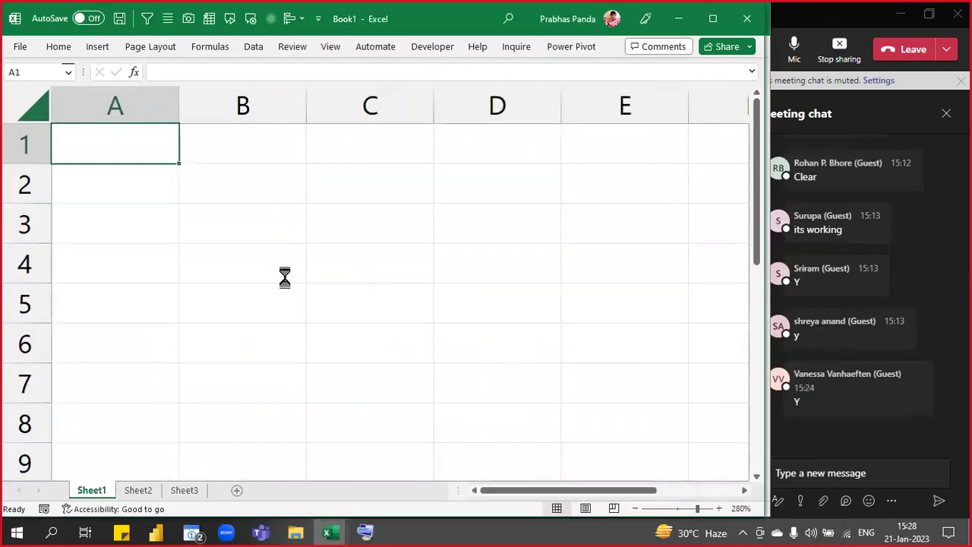
type("SM")
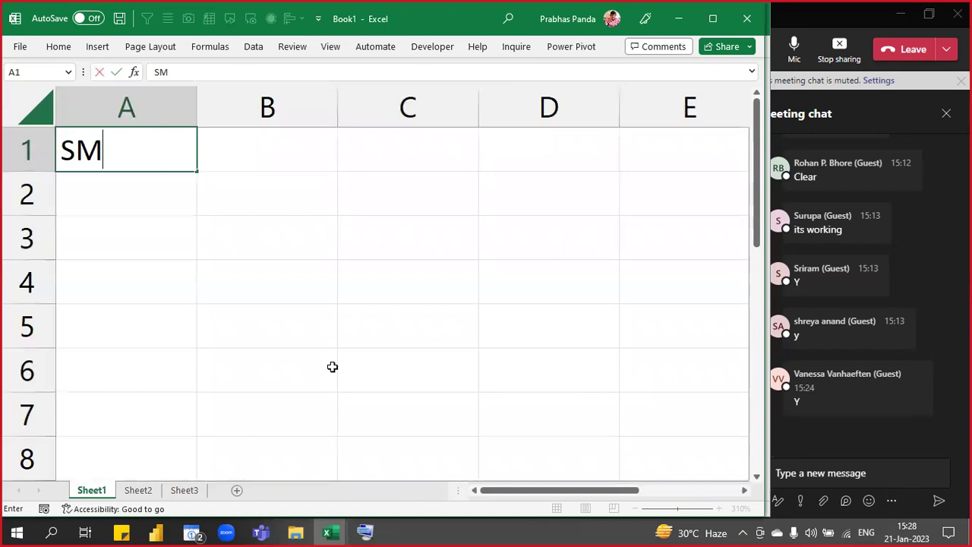
key("Tab")
type("100")
key("Return")
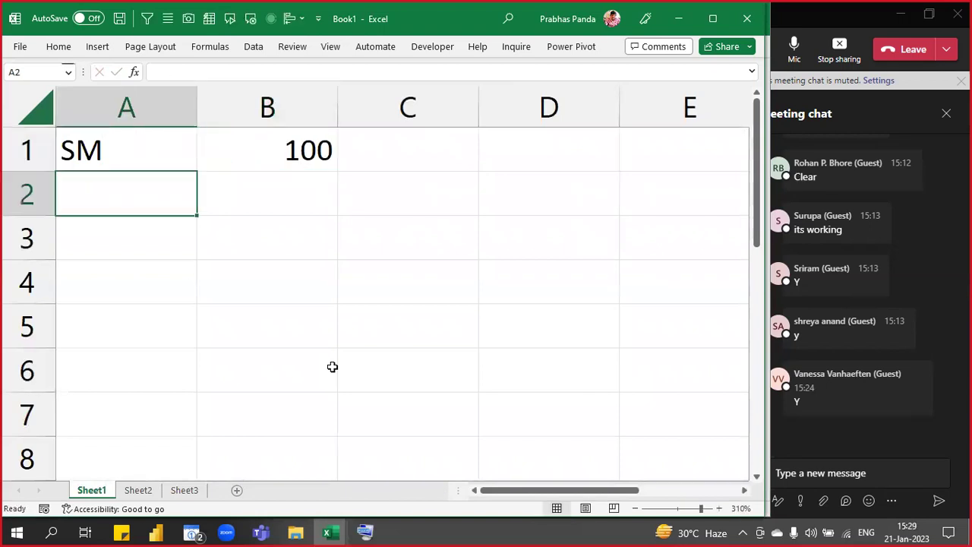
- Make cells B3:B6 bold and centred, and enter 1 in B3
scroll(205, 250, "down", 4)
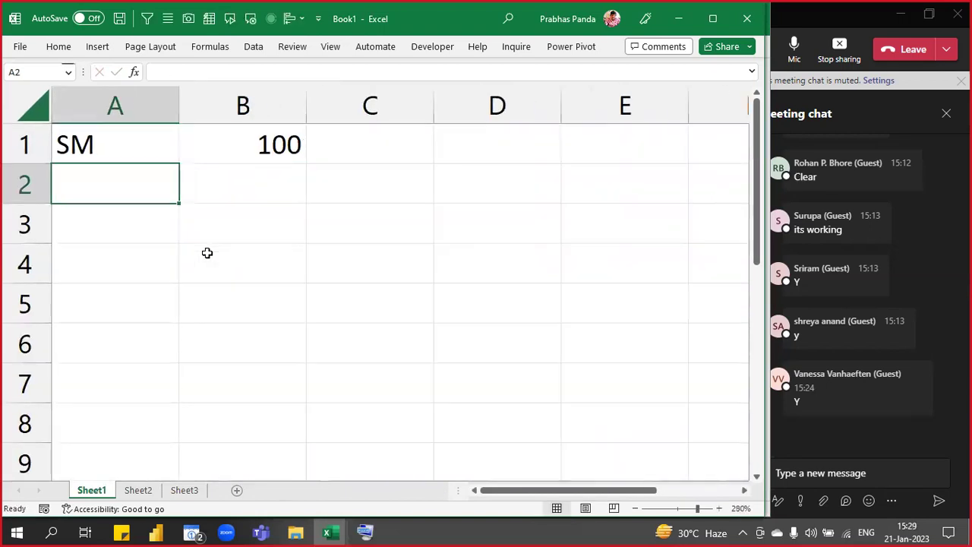
left_click(192, 213)
key("shift+Down")
key("shift+Down")
key("shift+Down")
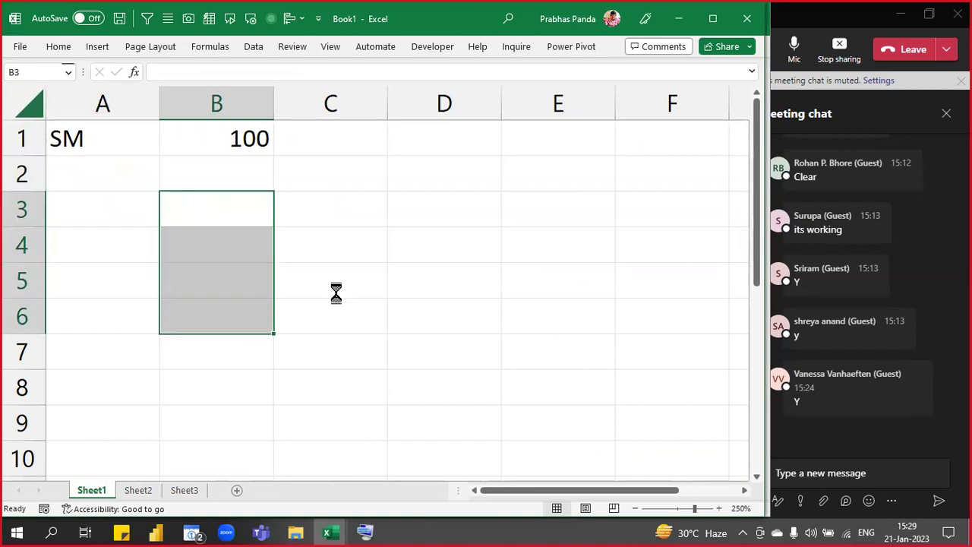
type("1")
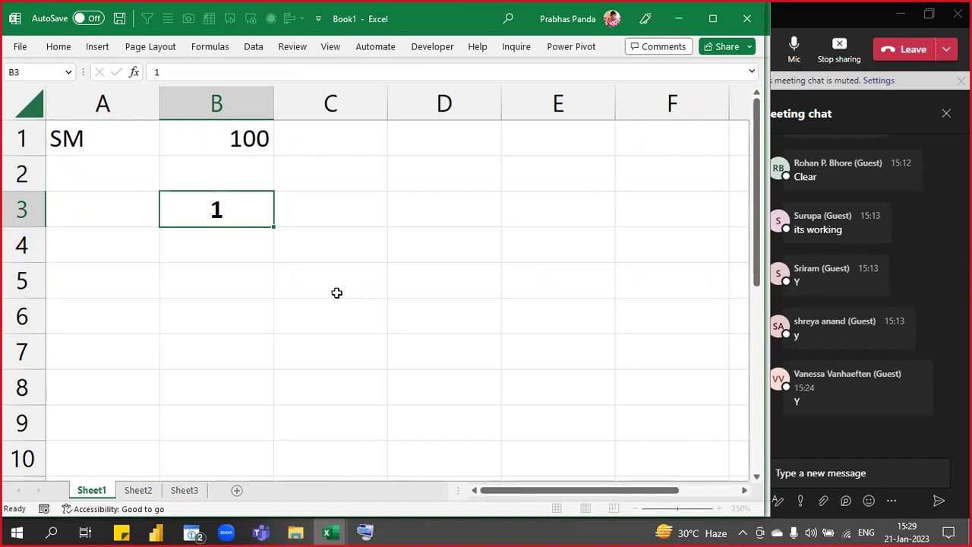
- Enter INSERT WORKSHEETS in C3, autofit column C to it, and enter 100 in D3
key("Tab")
type("INSERT ")
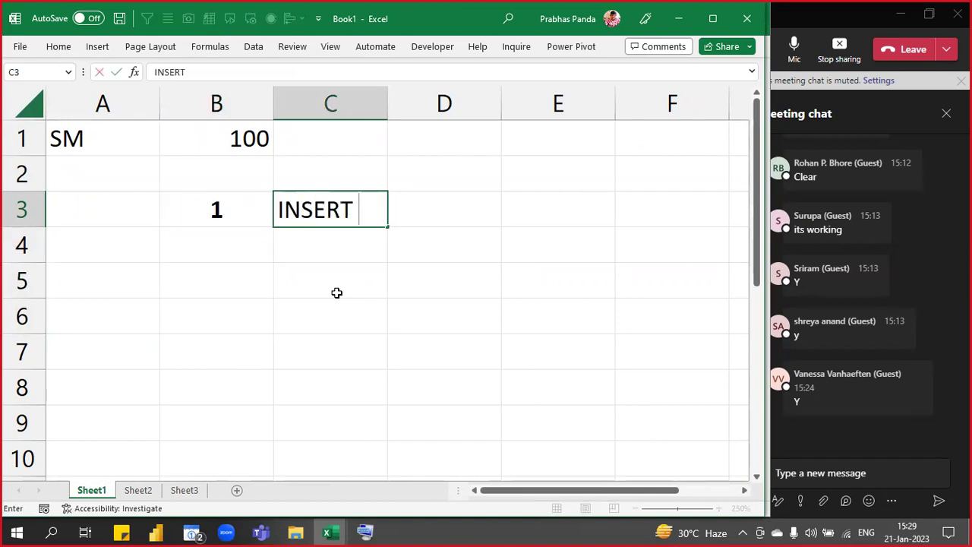
type("WORKSHEETS")
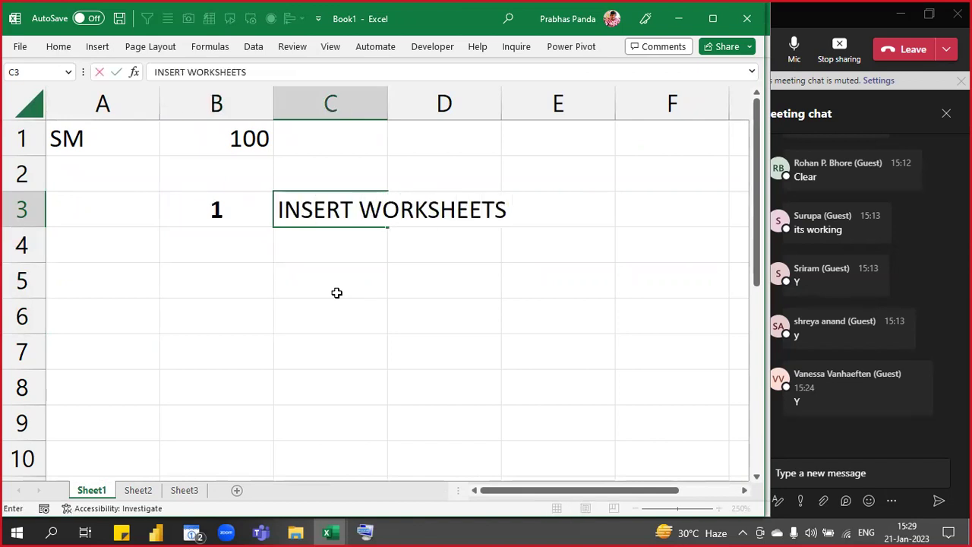
key("Return")
key("Up")
key("alt+h")
key("o")
key("i")
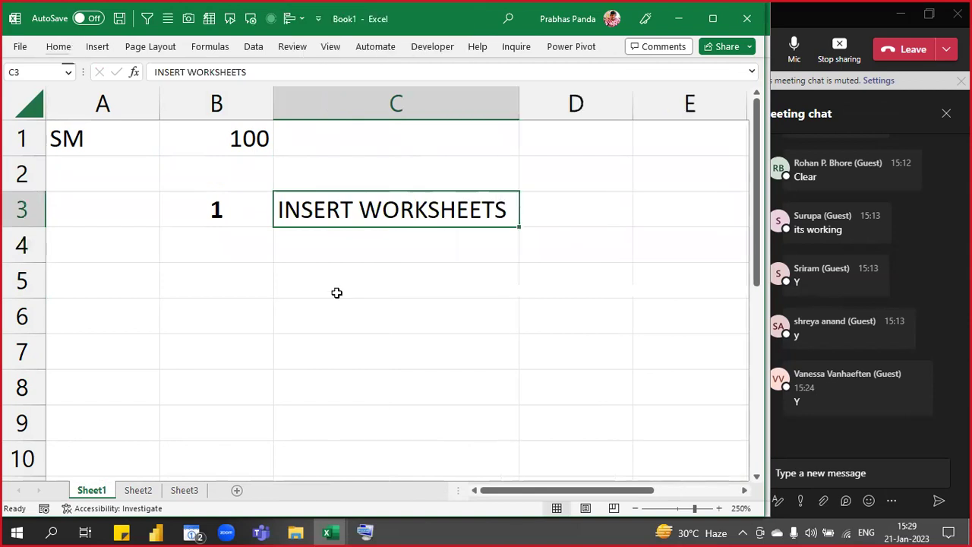
key("Right")
type("100")
key("Return")
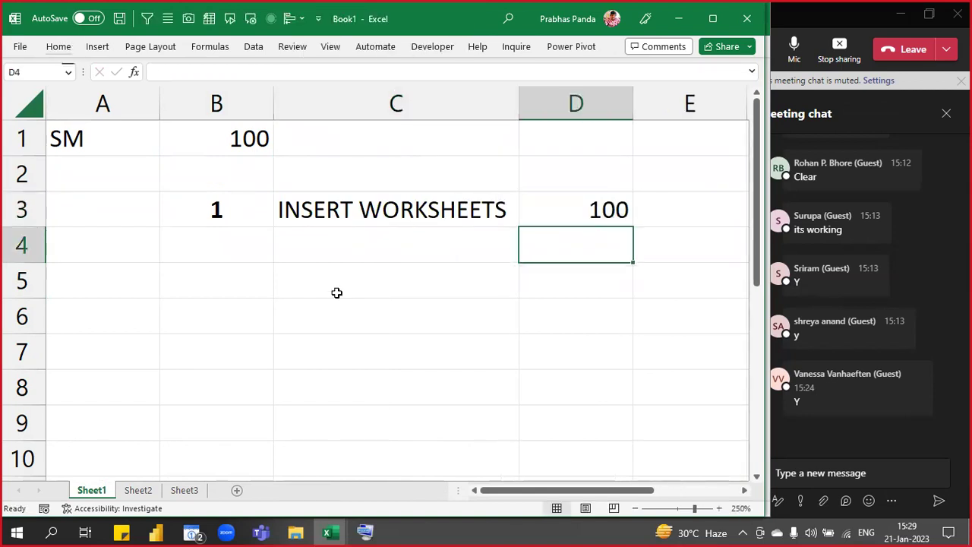
- Fill row 4 with 2 in column B, COPY PT & PASTE in column C, and the 100 from D3 copied down
key("Left")
key("Left")
type("2")
key("Right")
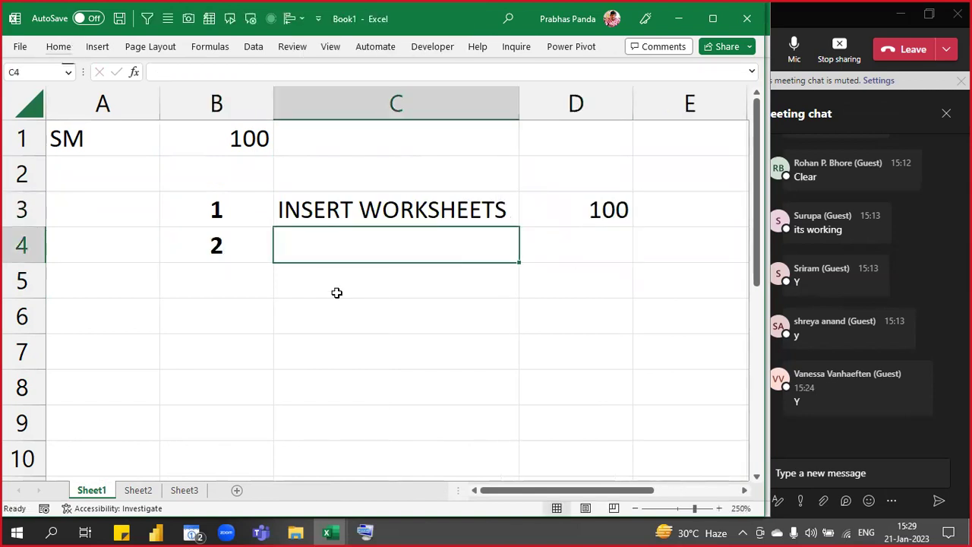
type("COPY PT &")
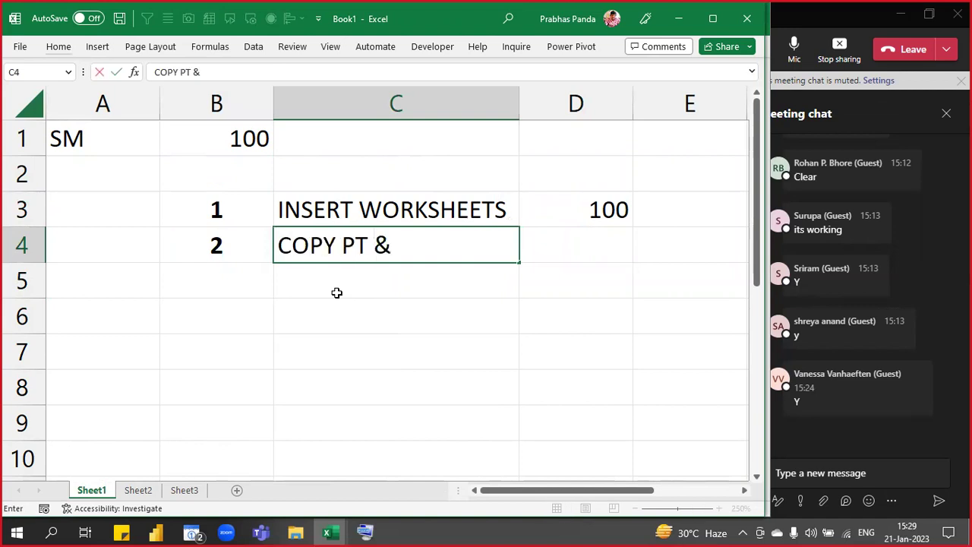
type(" PASTE")
key("Right")
key("ctrl+d")
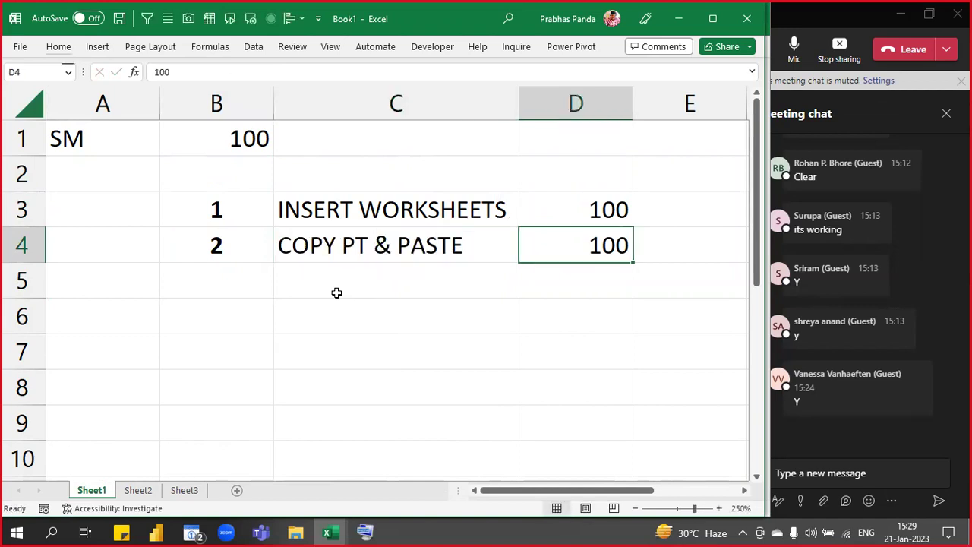
- Fill row 5 with 3 in column B, SELECT FILTER- SM in column C, and the 100 from D4 copied down
key("Down")
key("Left")
key("Left")
type("2")
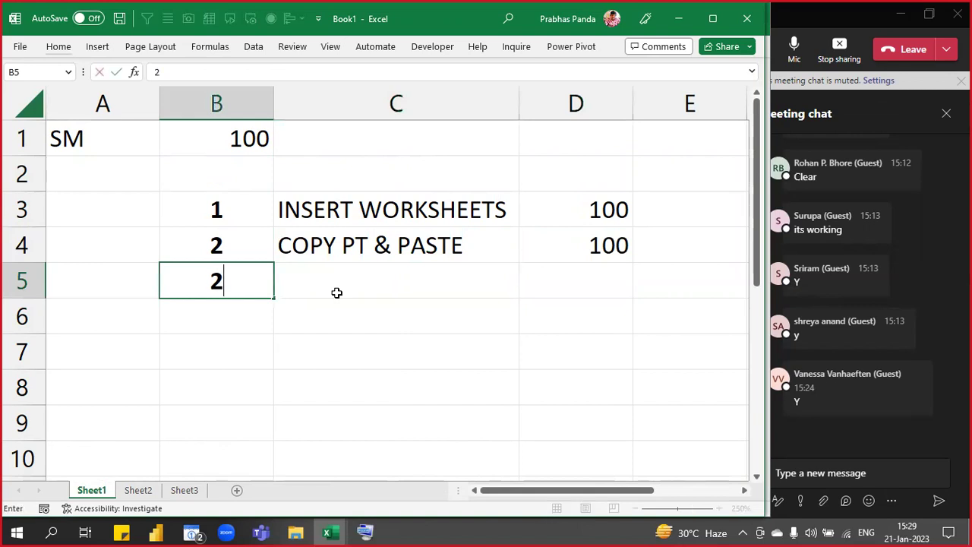
key("BackSpace")
type("3")
key("Right")
type("S")
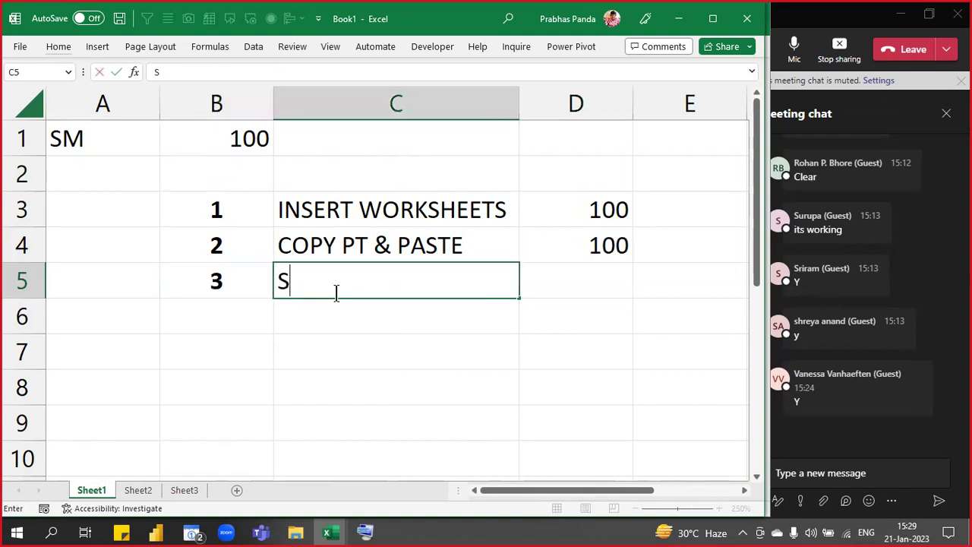
type("ELECT FILTE")
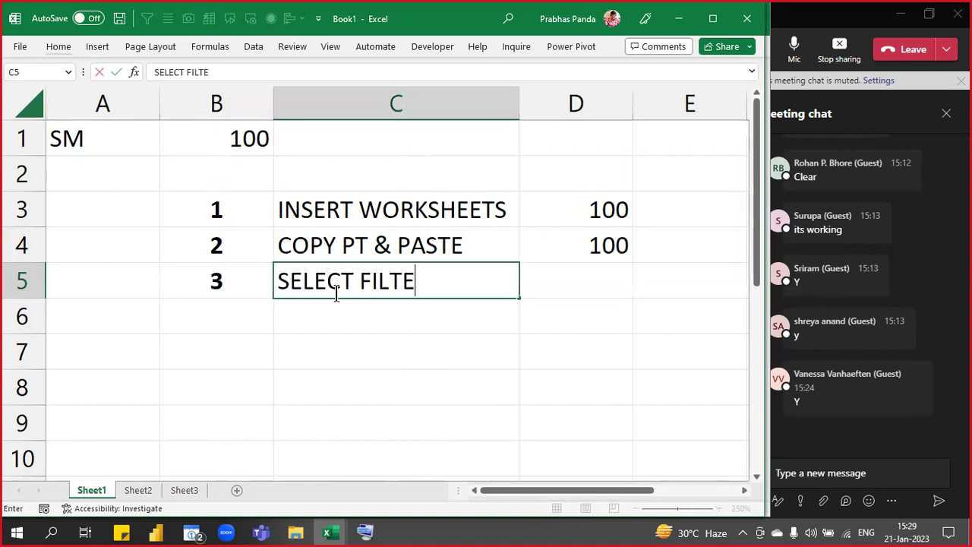
type("R- SM")
key("Right")
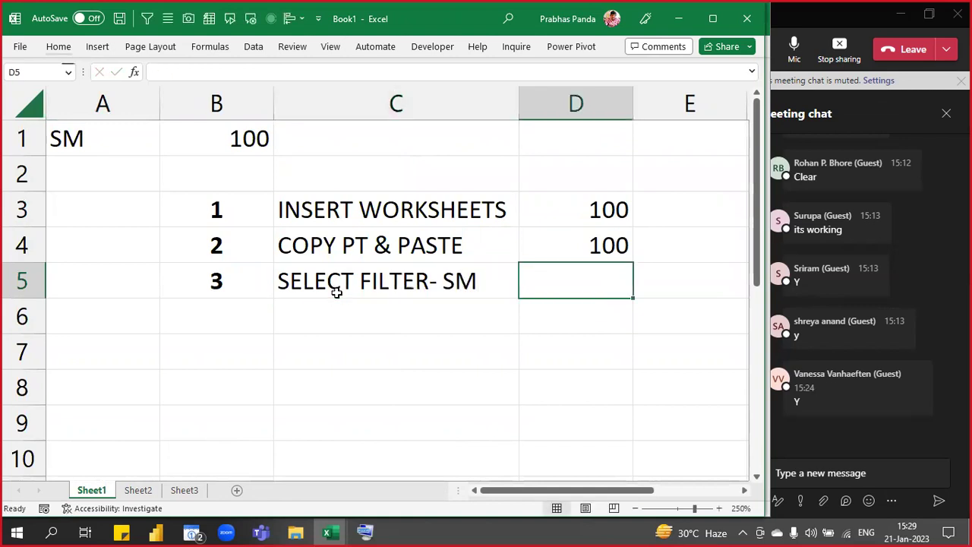
key("ctrl+d")
- Fill row 6 with 4 in column B, RENAME WS- SM in column C, and the 100 from D5 copied down
key("Down")
key("Left")
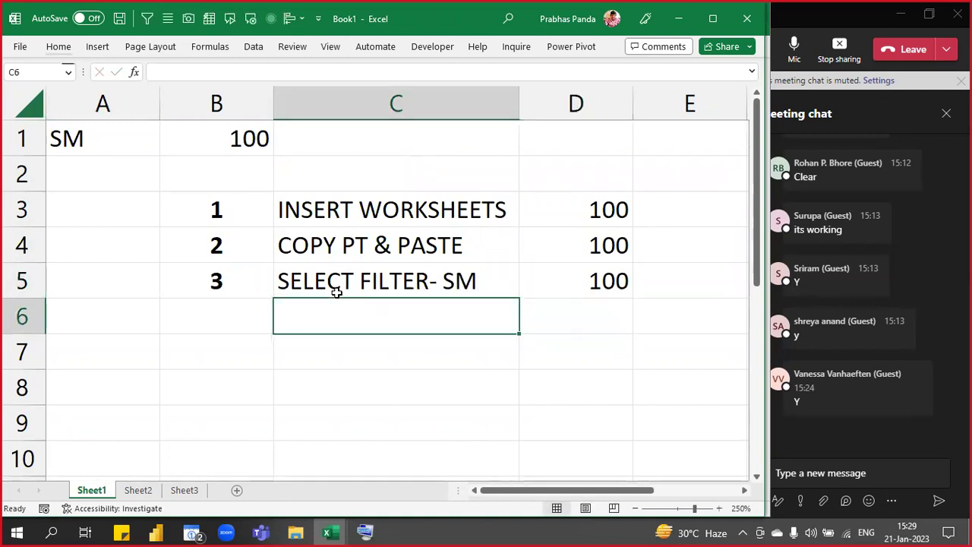
key("Left")
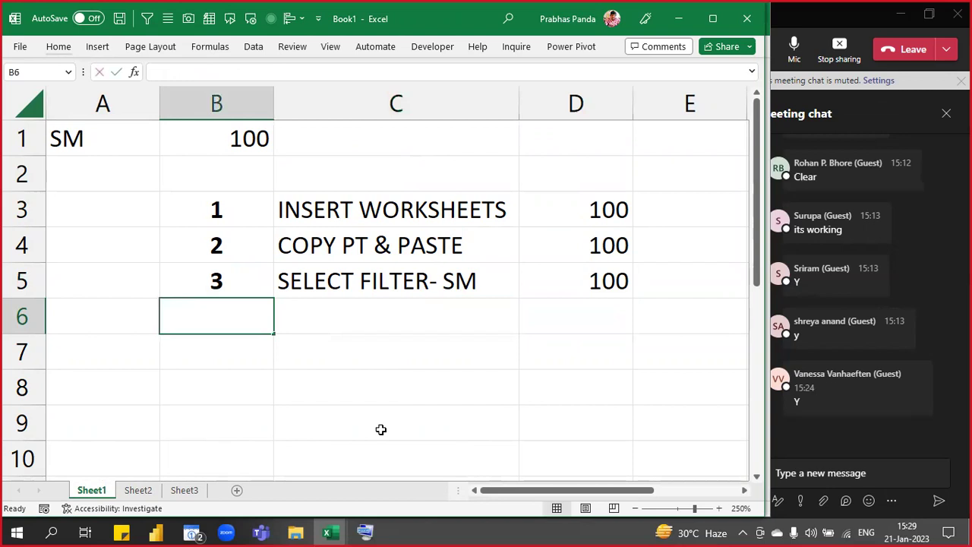
type("4")
key("Right")
type("RENAME")
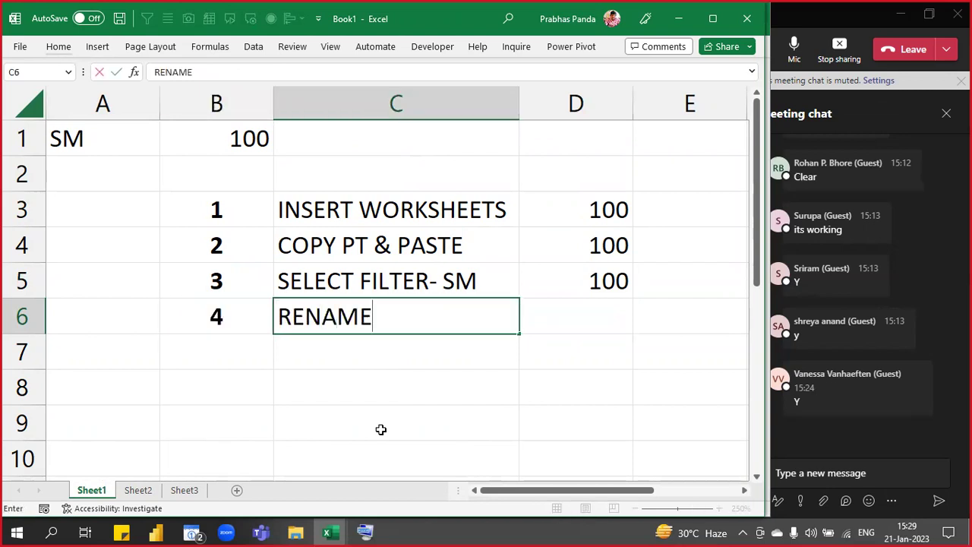
type(" WS-")
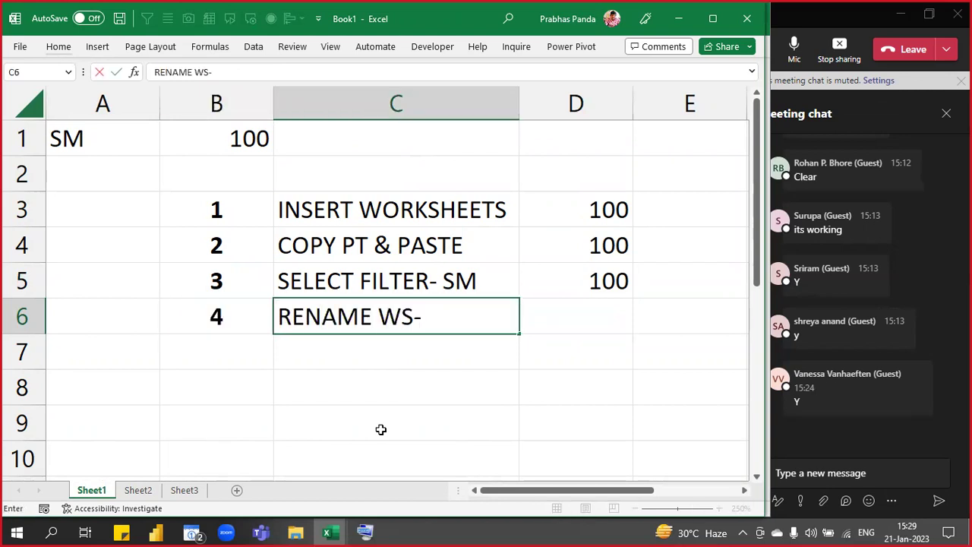
type(" SM")
key("Right")
key("ctrl+d")
- Total the four step counts in D7 with the formula =SUM(D3:D6)
key("alt")
key("h")
key("b")
key("a")
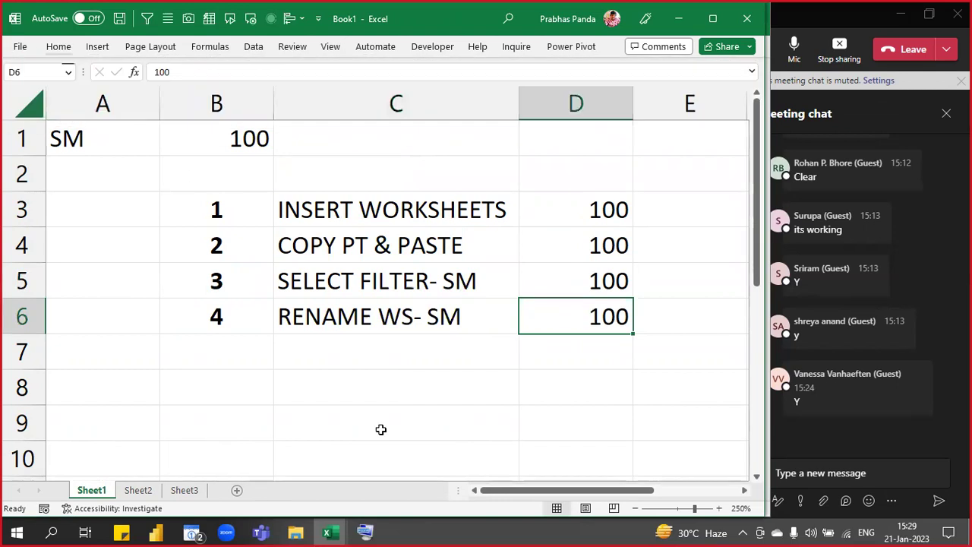
key("Down")
key("alt+equal")
key("Return")
key("Up")
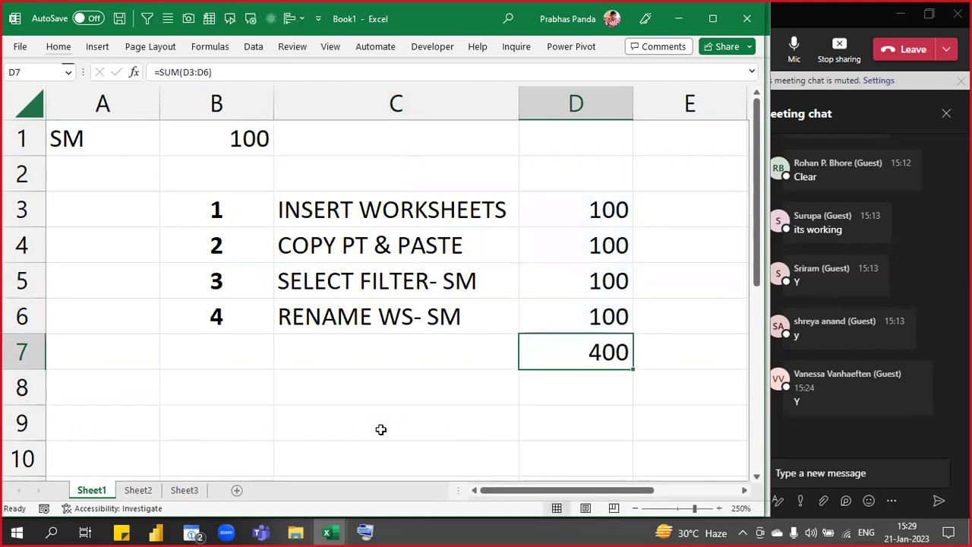
- Apply all borders to the total in D7 and make it bold
key("alt")
key("h")
key("b")
key("a")
key("Down")
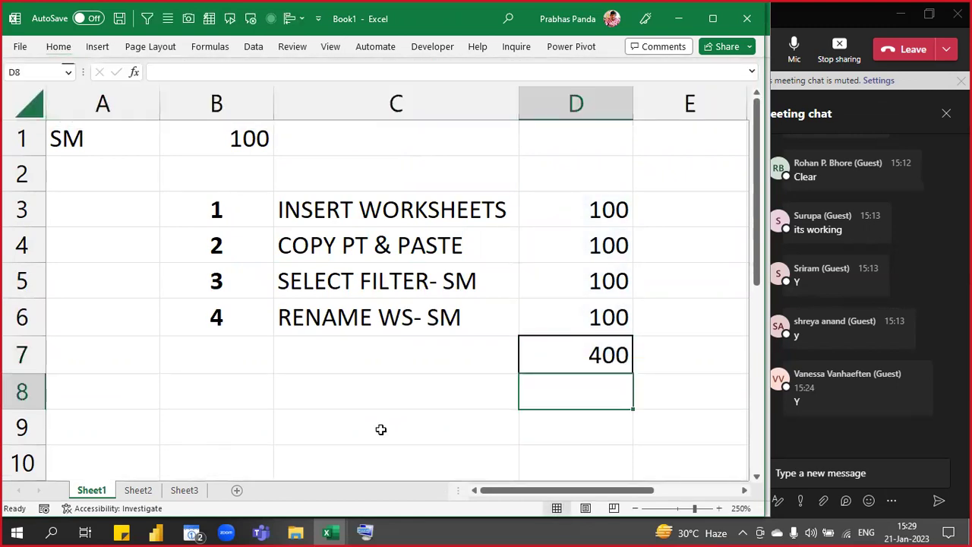
key("Up")
key("ctrl+b")
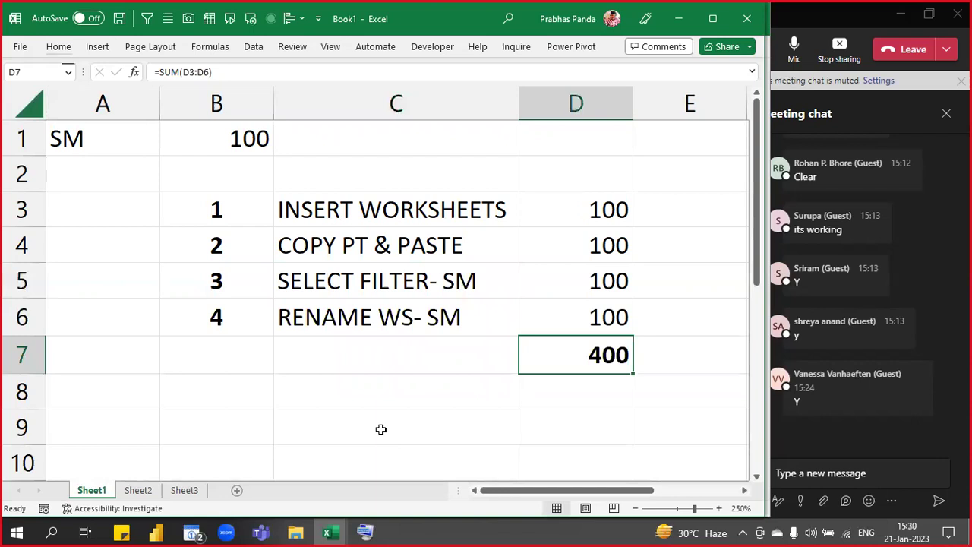
- Narrow columns A and B in Book1, and close the workbook to return to Data Analysis.xlsx
left_click_drag(159, 103, 126, 103)
left_click_drag(241, 100, 185, 107)
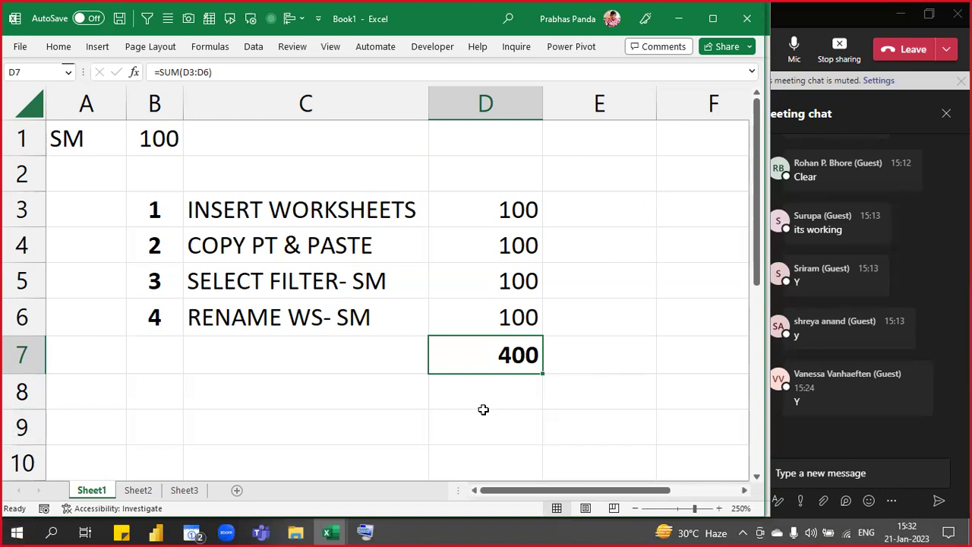
left_click(745, 22)
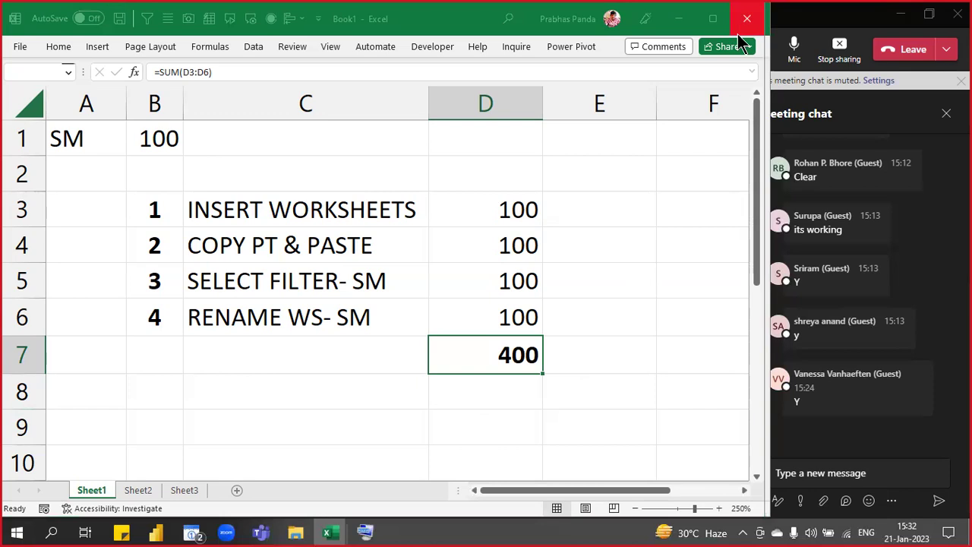
left_click(435, 344)
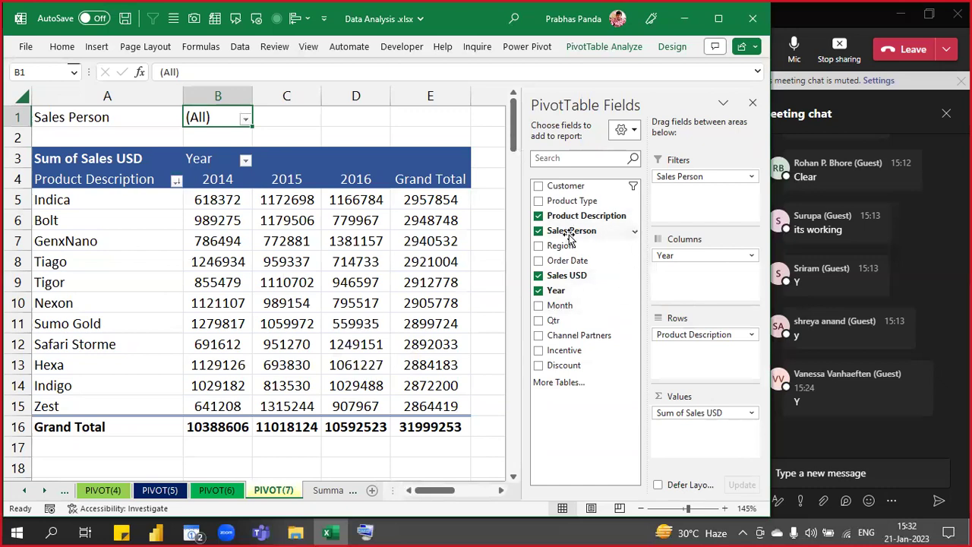
key("ctrl")
key("ctrl")
key("ctrl")
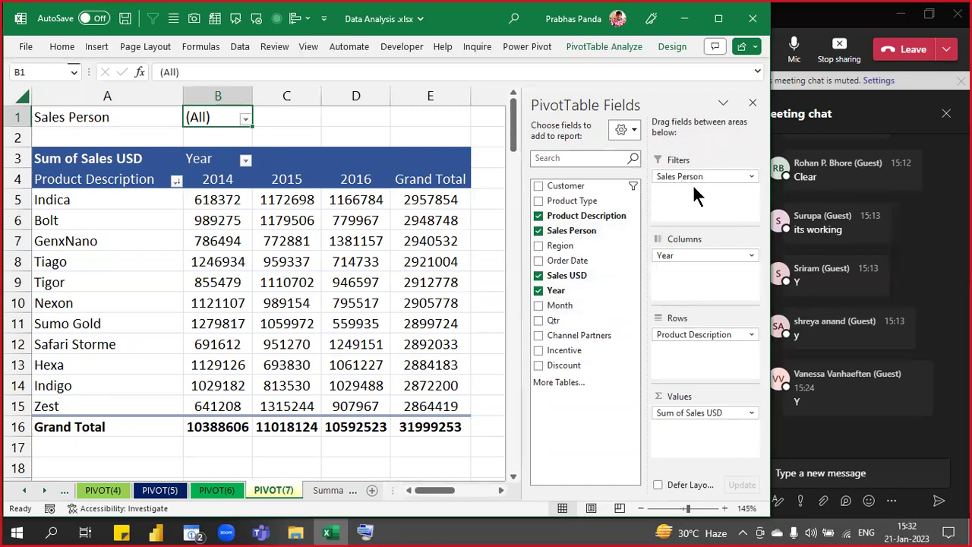
key("ctrl")
key("ctrl")
key("ctrl")
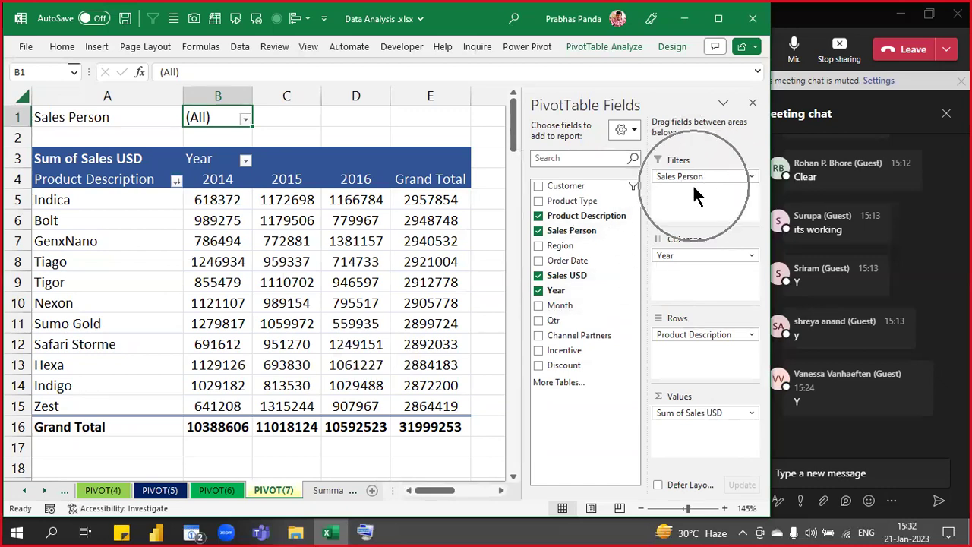
key("ctrl")
key("ctrl")
key("ctrl")
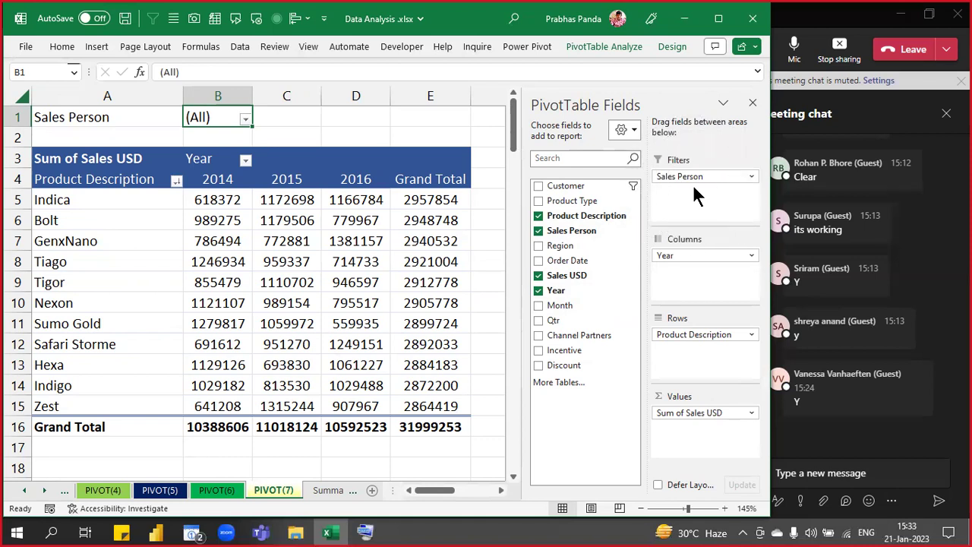
key("ctrl")
key("ctrl")
key("ctrl")
key("ctrl")
key("ctrl")
key("ctrl")
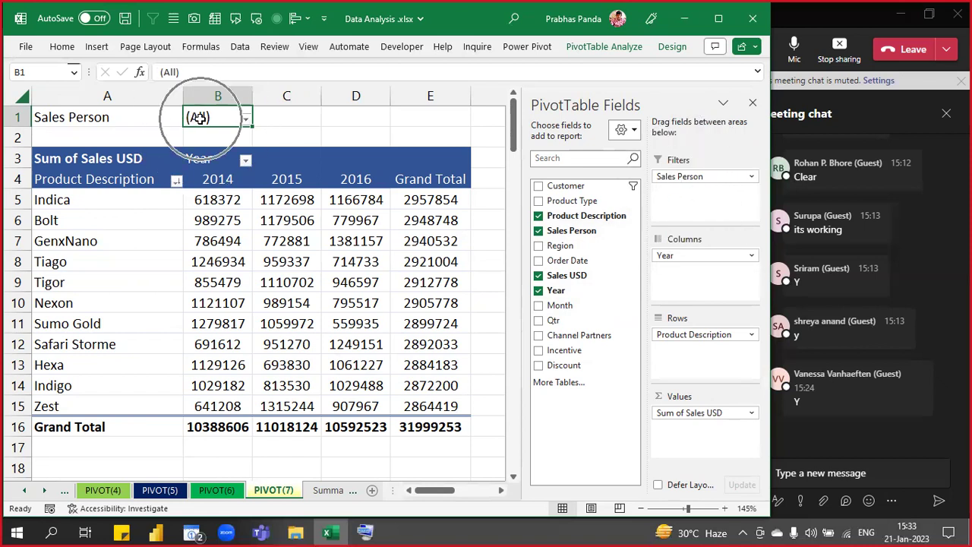
key("ctrl")
key("ctrl")
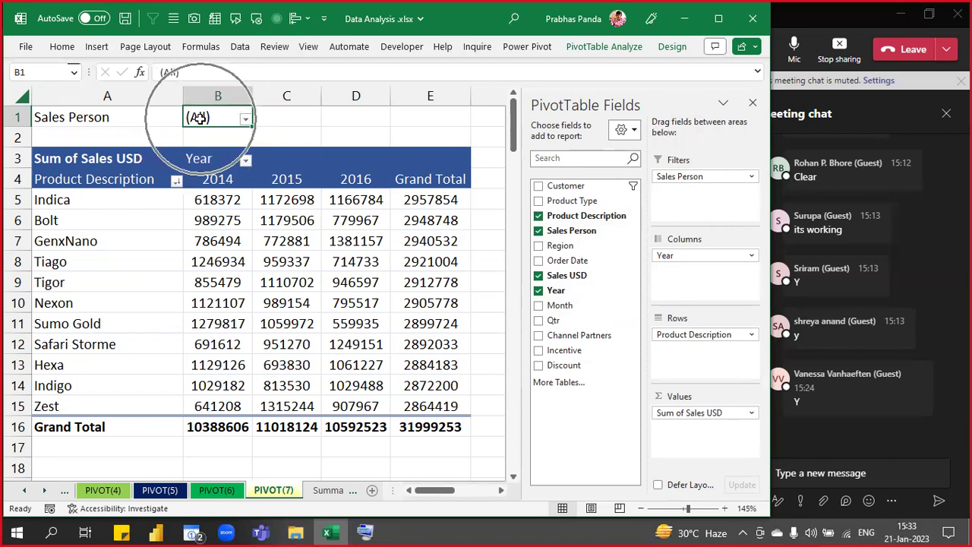
key("ctrl")
key("ctrl")
key("ctrl")
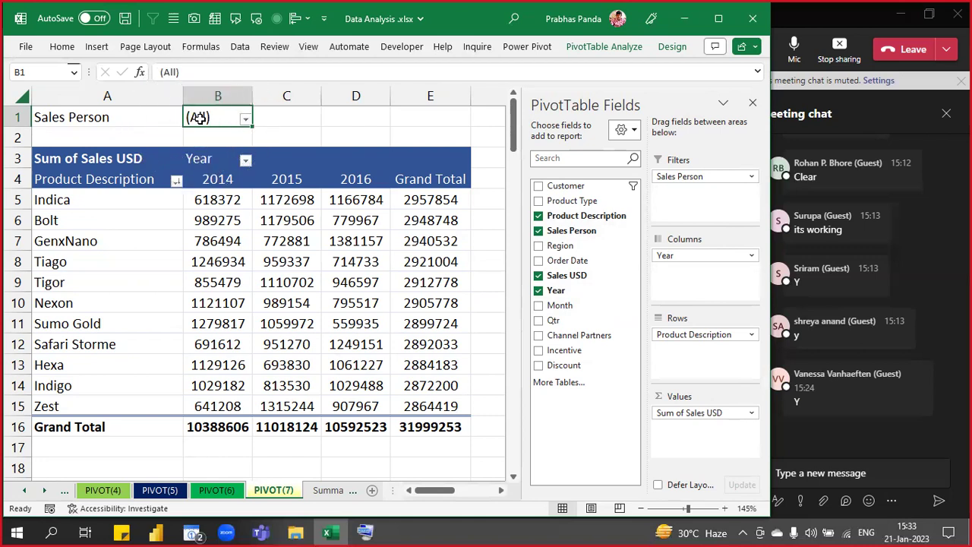
key("ctrl")
key("ctrl")
key("ctrl")
- Generate a separate report filter page for every Sales Person from the PIVOT(7) pivot table
key("ctrl+F1")
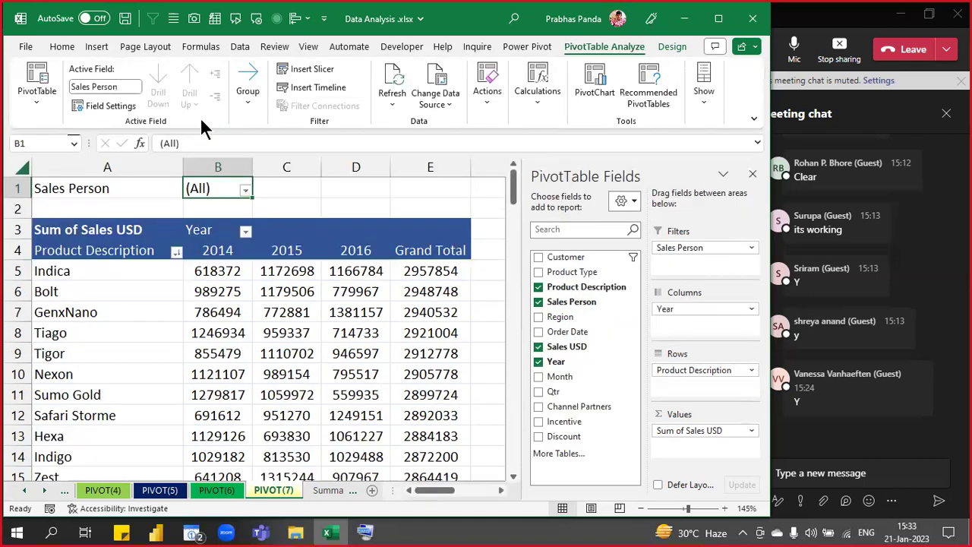
key("ctrl")
key("ctrl")
key("ctrl")
key("ctrl")
key("ctrl")
key("ctrl")
key("ctrl")
key("ctrl")
key("ctrl")
key("ctrl")
key("ctrl")
left_click(38, 102)
key("ctrl")
key("ctrl")
key("ctrl")
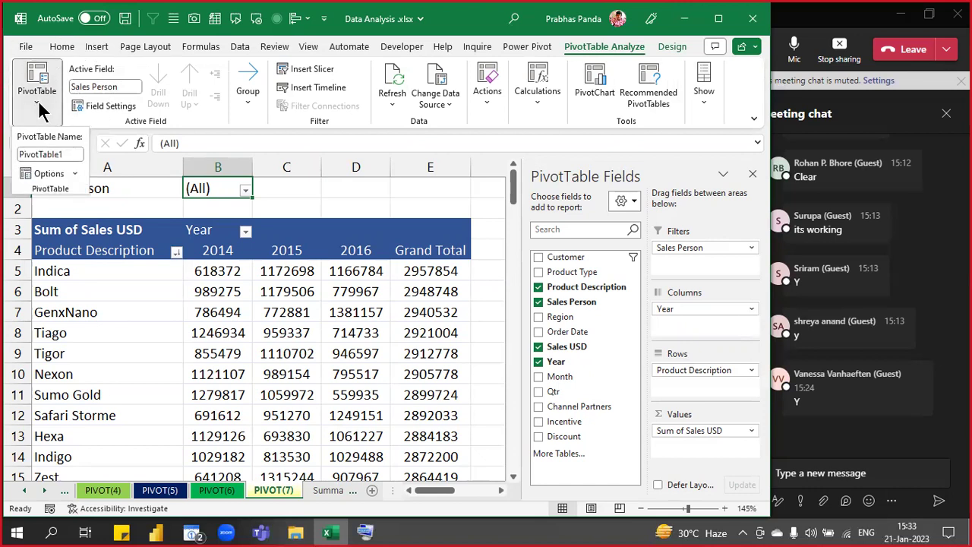
key("ctrl")
key("ctrl")
key("ctrl")
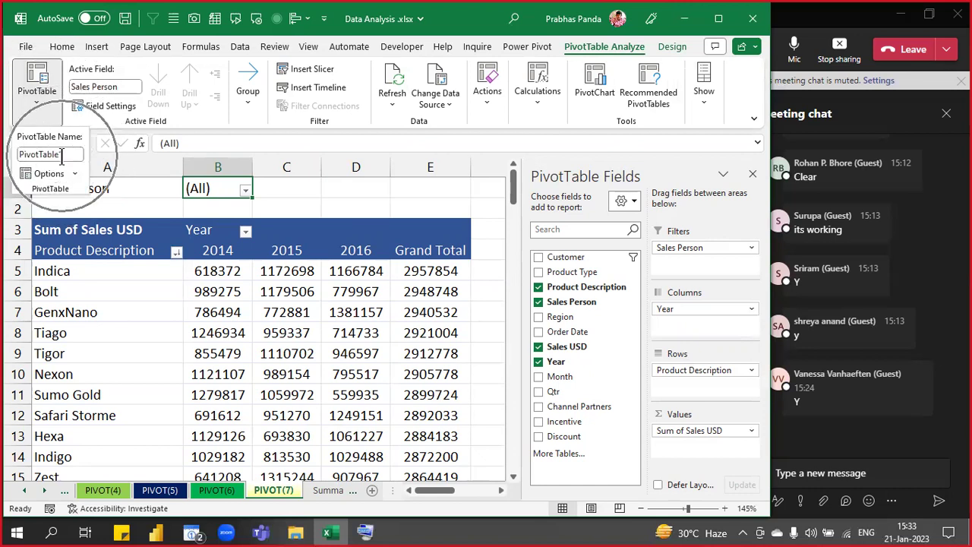
key("ctrl")
key("ctrl")
key("ctrl")
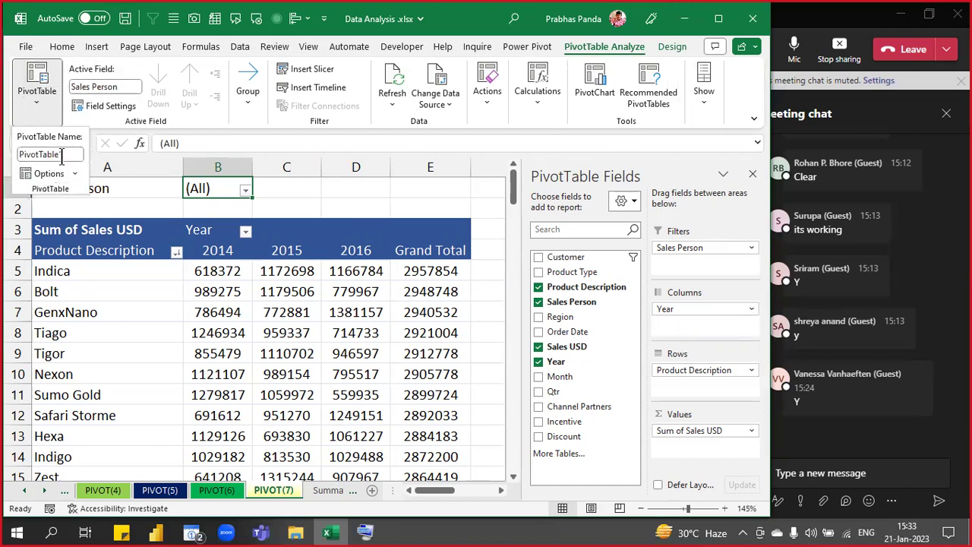
key("ctrl")
key("ctrl")
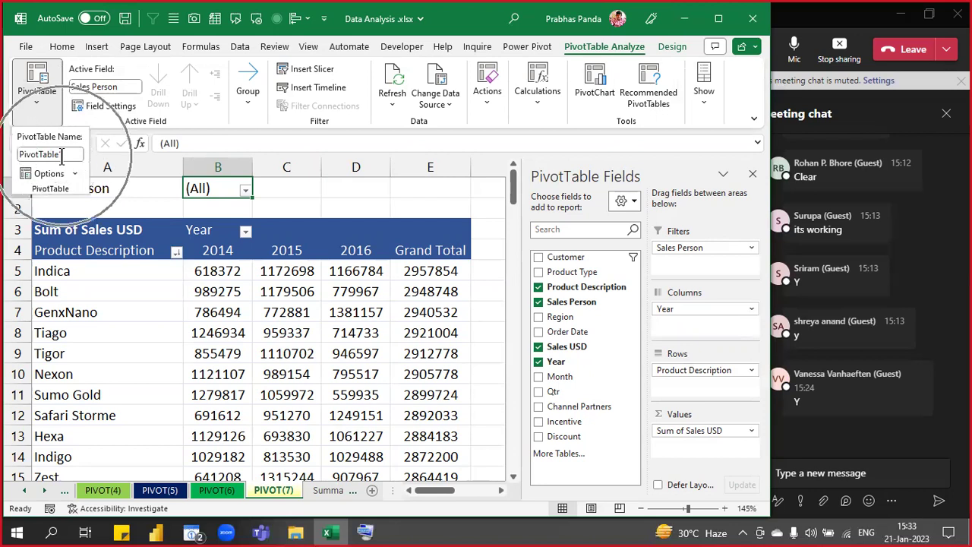
key("ctrl")
key("ctrl")
key("ctrl")
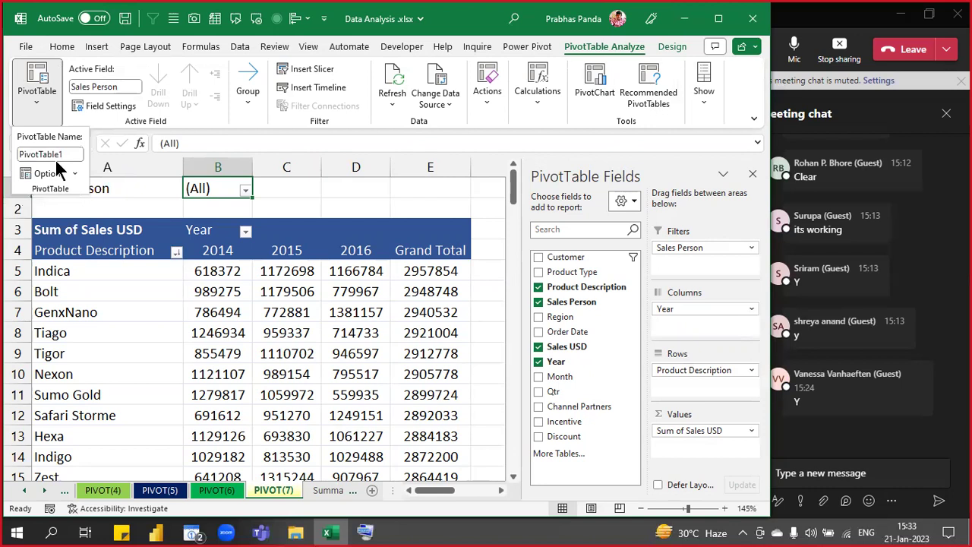
key("ctrl")
key("ctrl")
key("ctrl")
key("ctrl")
key("ctrl")
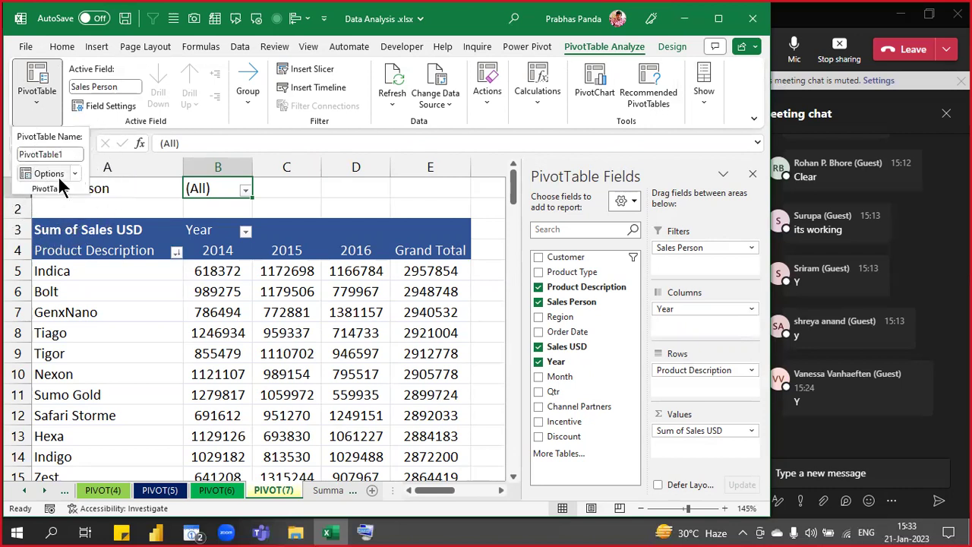
key("ctrl")
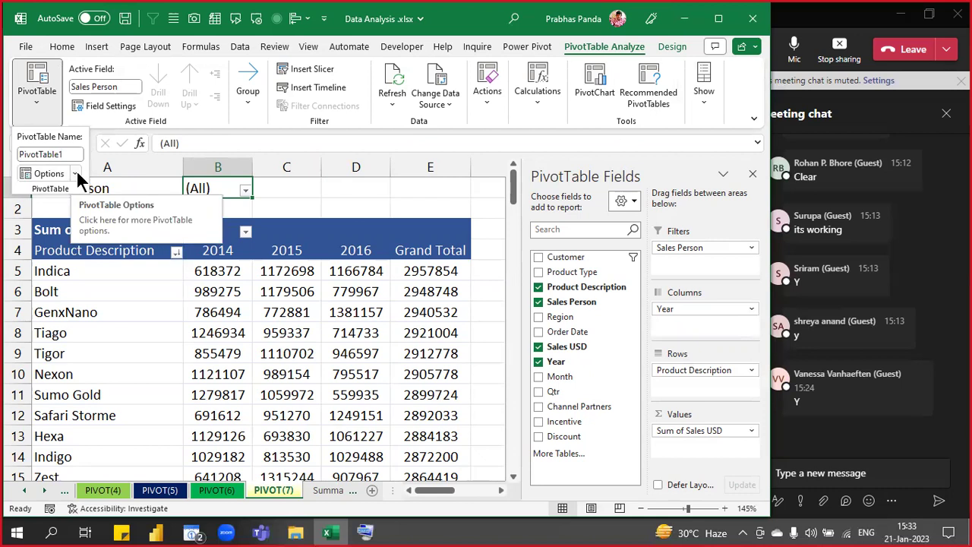
left_click(75, 174)
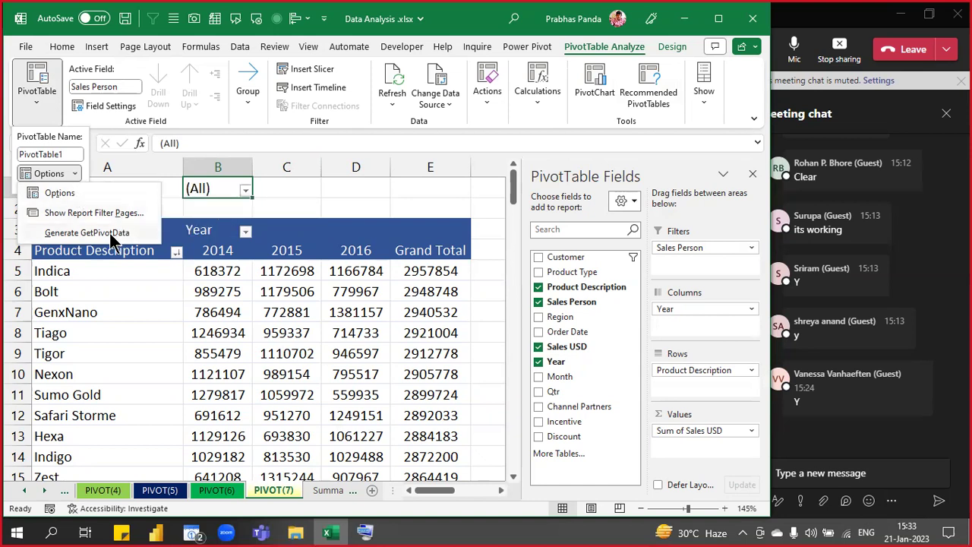
left_click(73, 215)
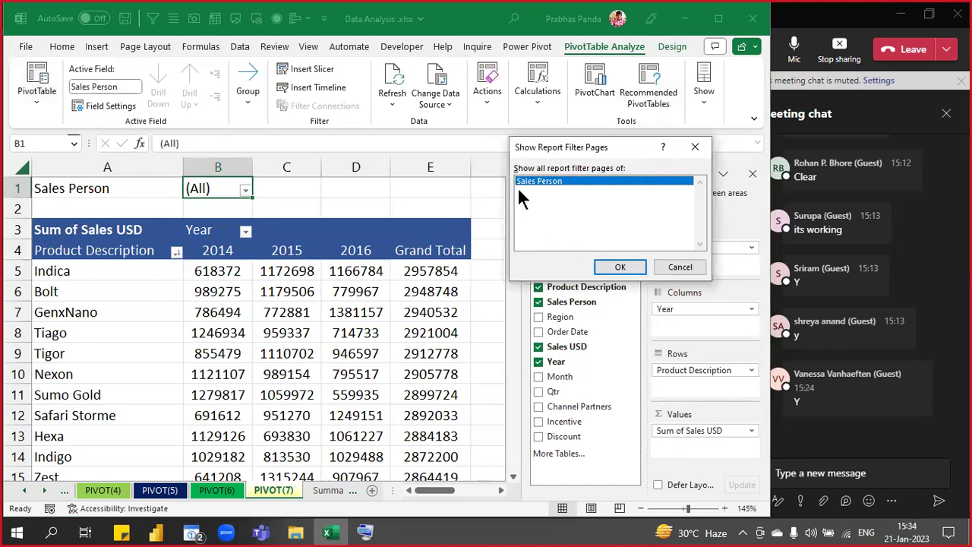
left_click(540, 186)
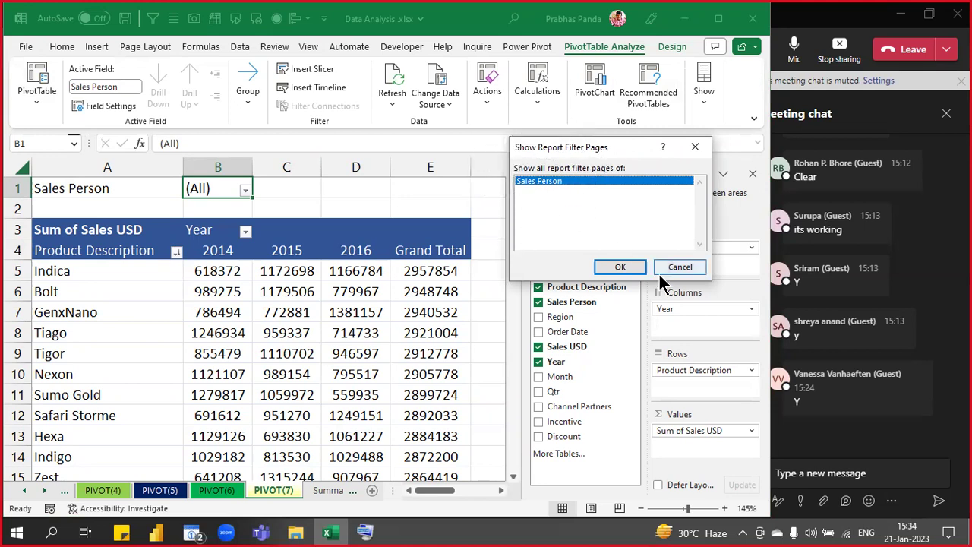
left_click(619, 267)
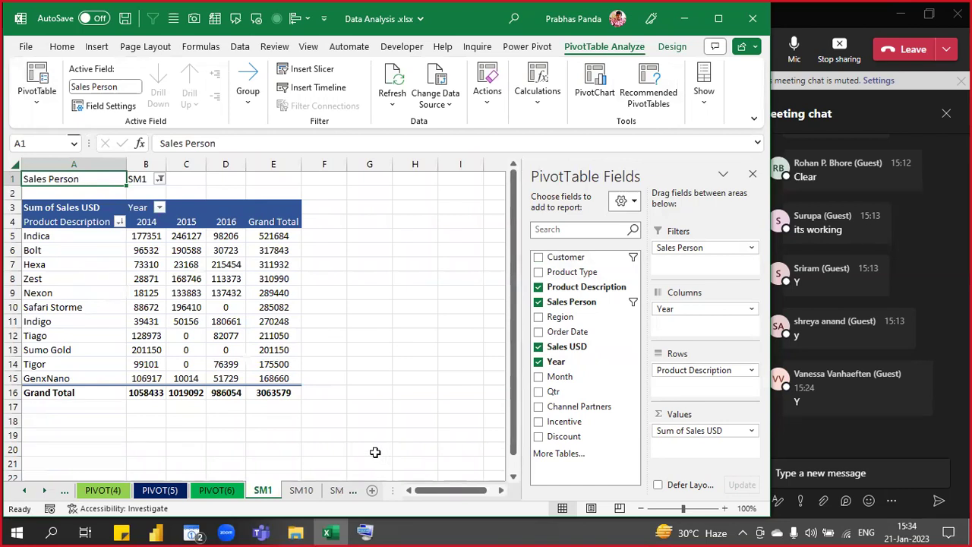
- Examine the SM1 pivot report and the row of worksheets generated for the individual sales persons
key("ctrl+F1")
scroll(189, 250, "up", 1)
scroll(188, 251, "up", 2)
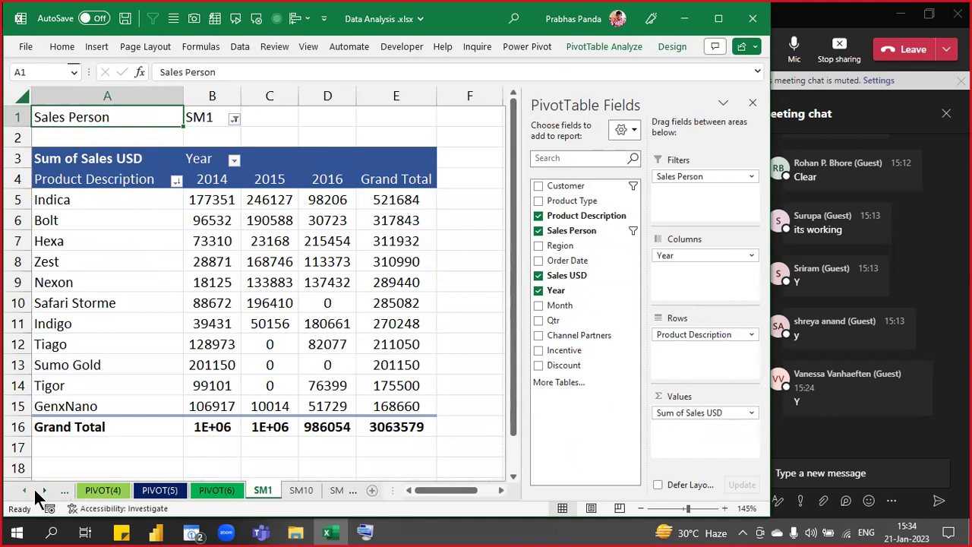
left_click(44, 490)
left_click(44, 489)
left_click(44, 489)
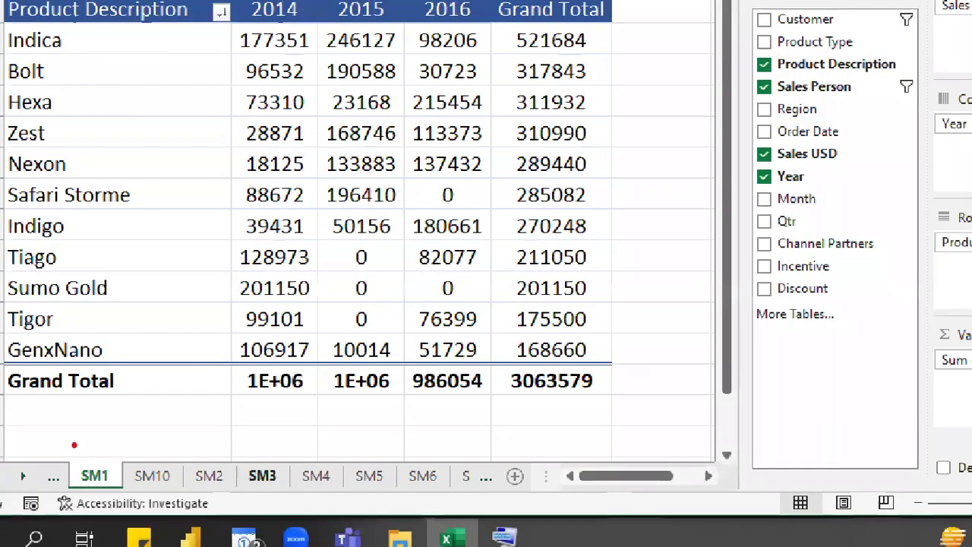
mouse_move(64, 445)
left_mouse_down()
mouse_move(336, 492)
mouse_move(499, 497)
left_mouse_up()
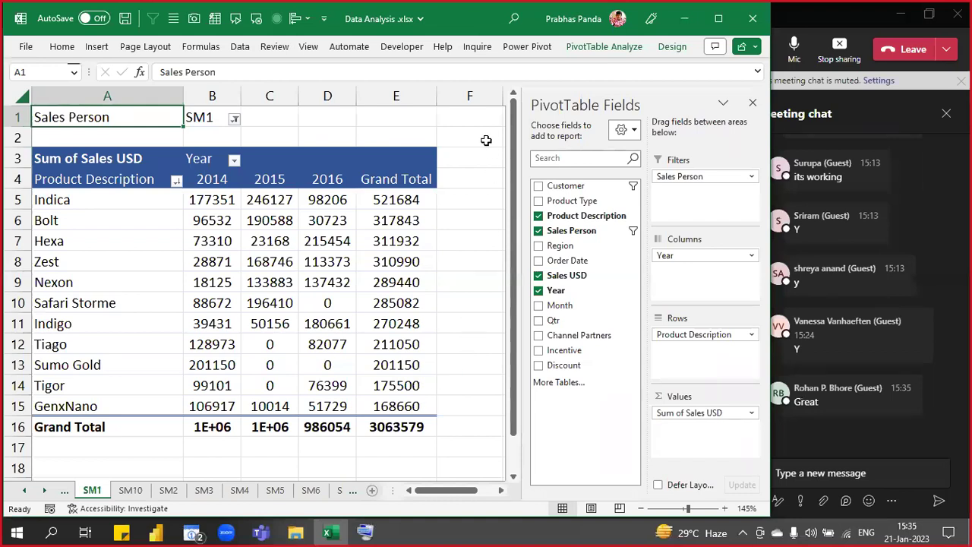
left_click(468, 164)
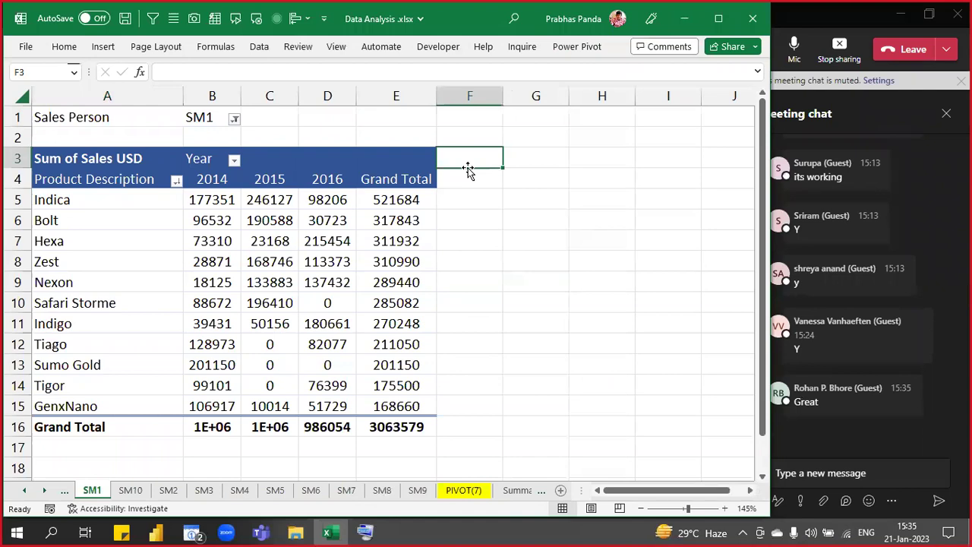
left_click(218, 249)
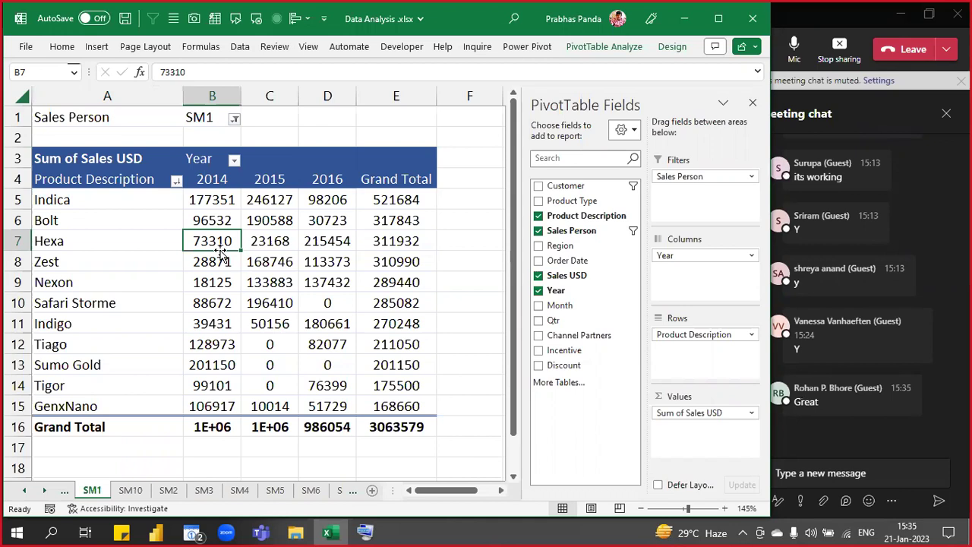
left_click(495, 428)
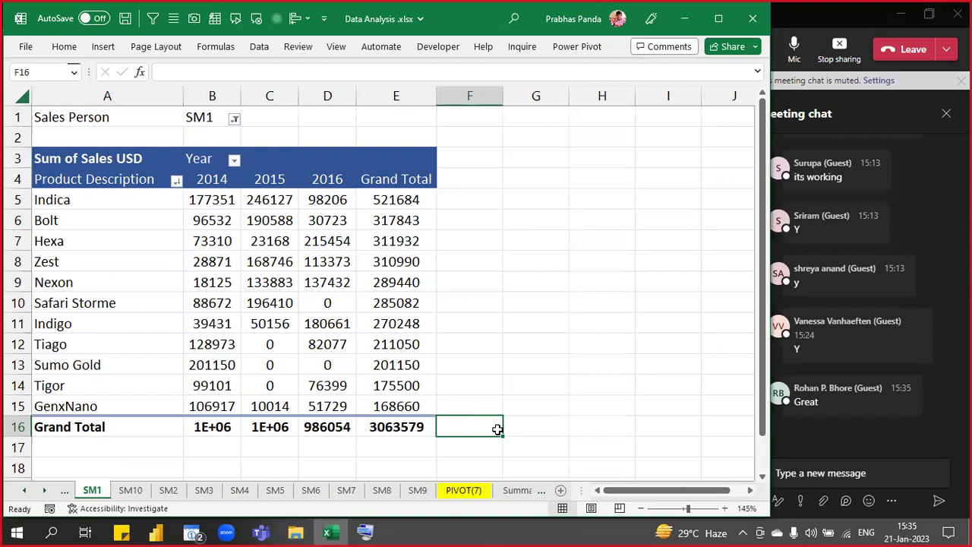
- Group the generated sales person sheets from SM1 across to SM9 and hide them all
left_click(416, 491, "shift")
key("alt+h")
key("o")
key("u")
key("s")
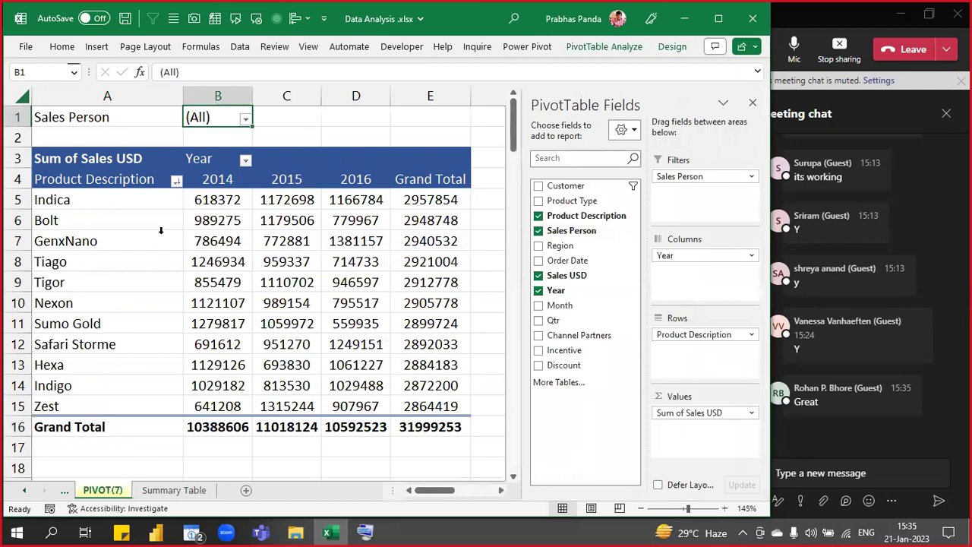
- Duplicate the PIVOT(7) sheet directly after itself and colour the copy's tab dark orange
mouse_move(211, 292)
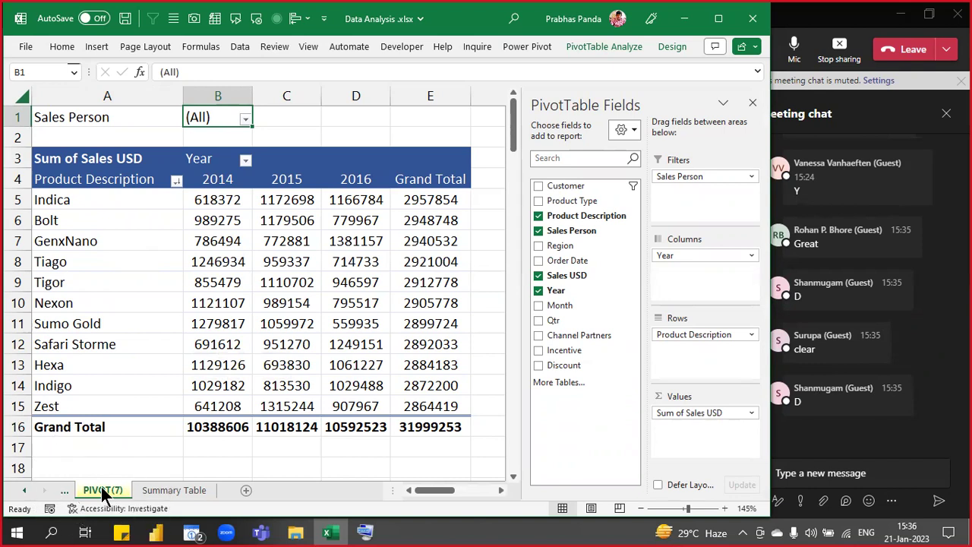
left_click_drag(101, 487, 151, 491)
right_click(151, 493)
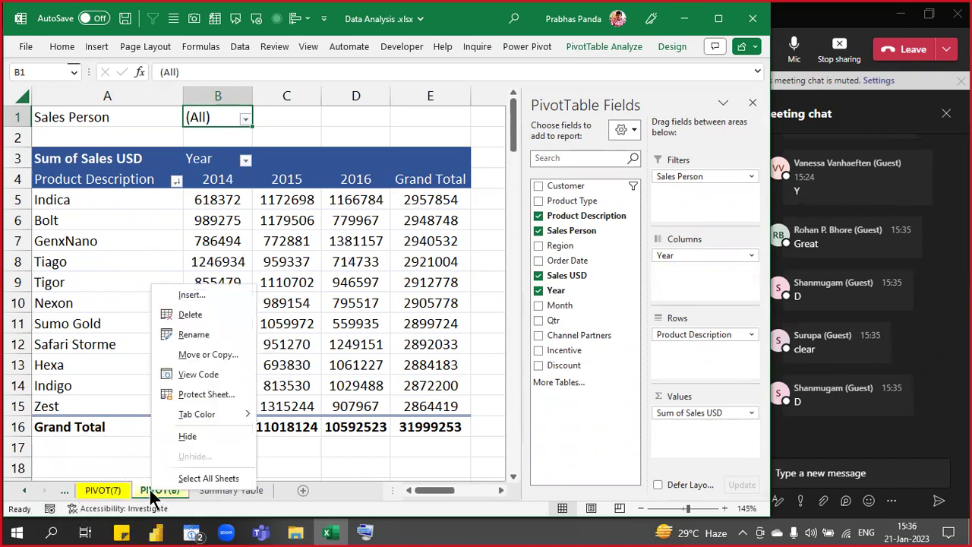
mouse_move(219, 420)
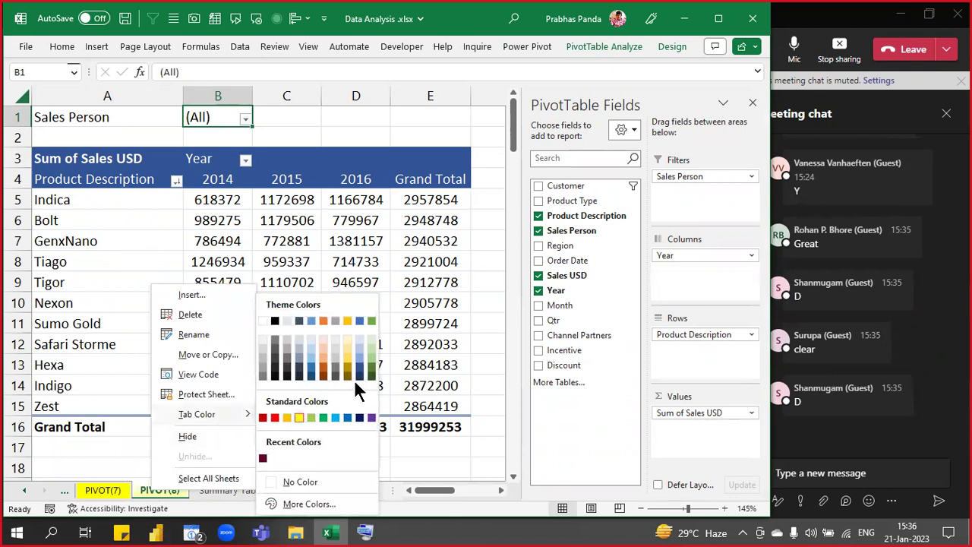
left_click(323, 372)
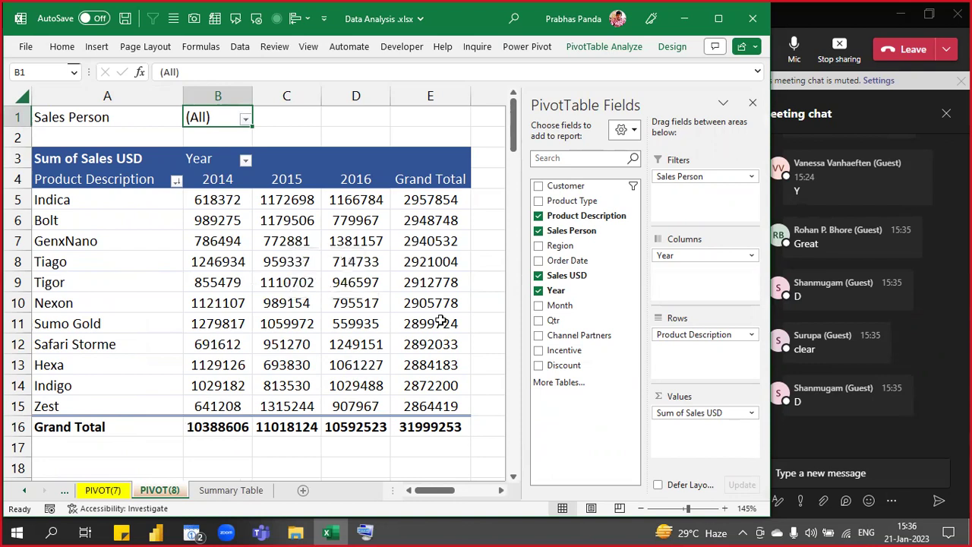
- Remove the Sales Person field from the pivot table on the PIVOT(8) sheet
left_click(538, 231)
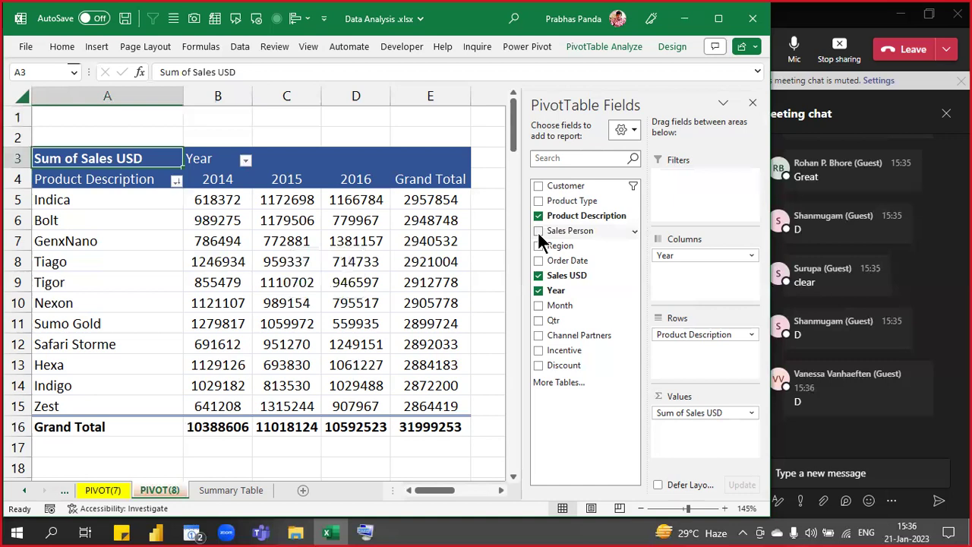
- Examine the source data columns on the Summary Table sheet, from Customer across to Incentive
left_click(215, 492)
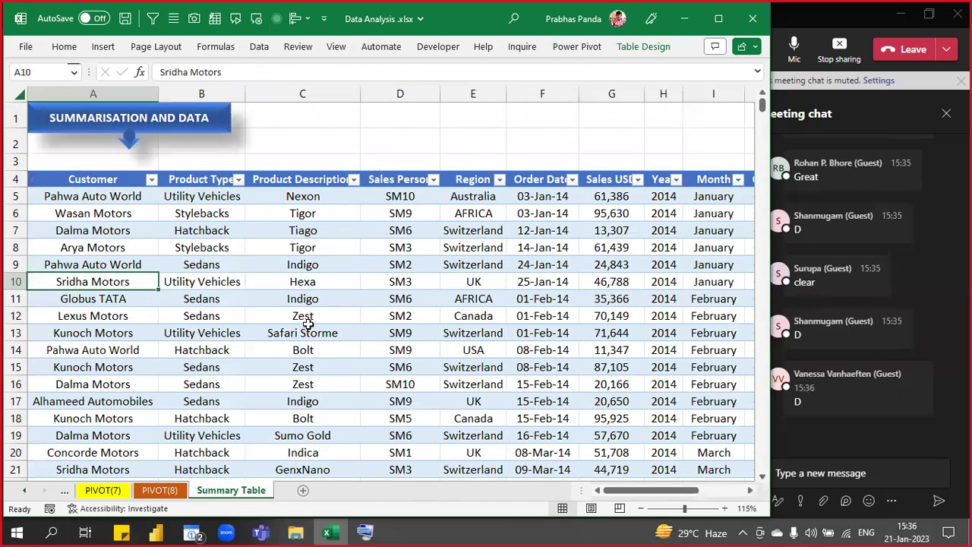
left_click(750, 490)
left_click(749, 490)
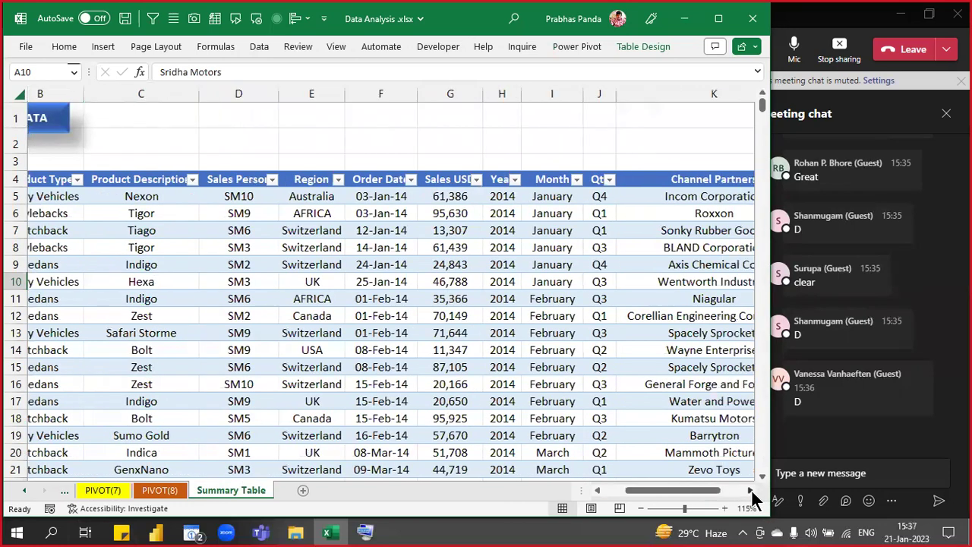
left_click(749, 490)
left_click(749, 489)
left_click(749, 489)
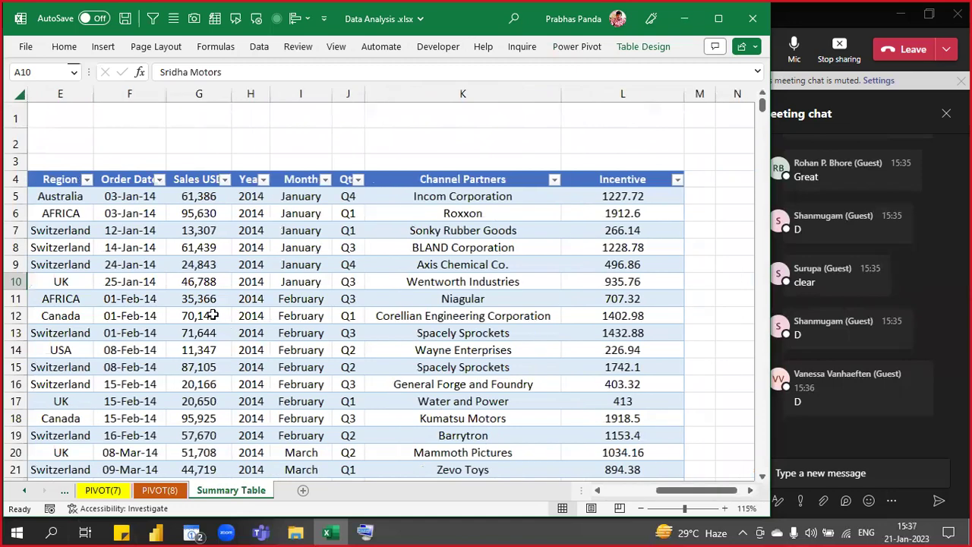
scroll(212, 315, "down", 1, "ctrl")
scroll(662, 480, "left", 1)
left_click_drag(718, 490, 690, 501)
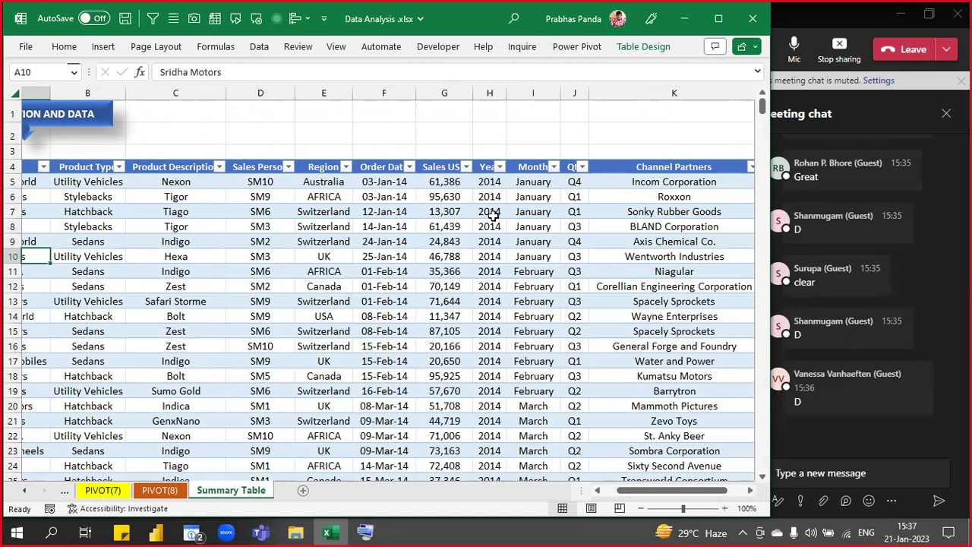
- Filter the Summary Table data to Year 2016 and Product Description Indigo
left_click(497, 167)
type("2016")
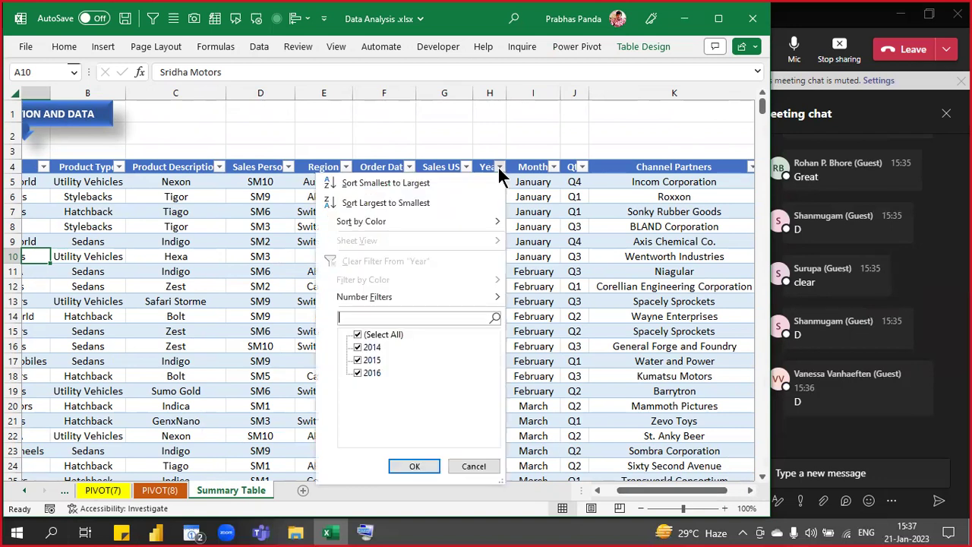
key("Return")
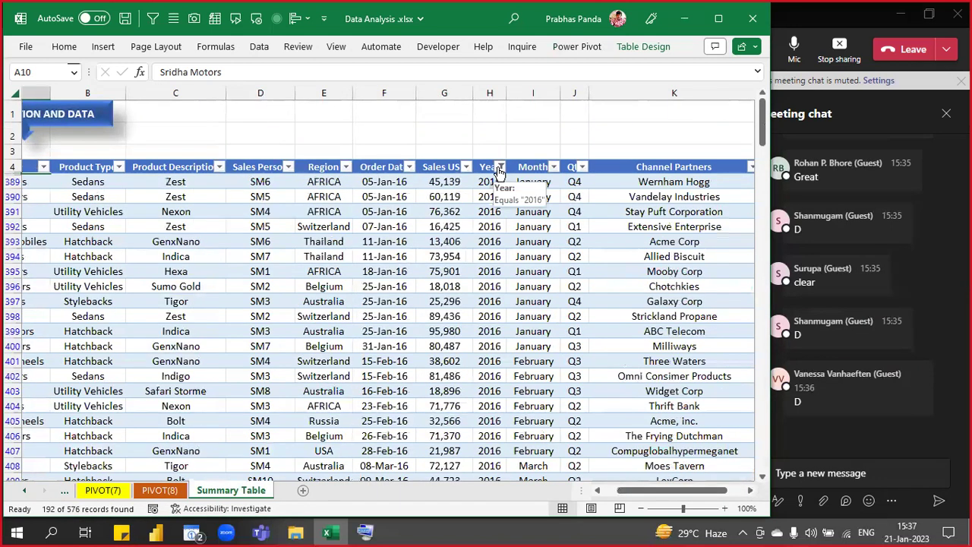
left_click(219, 166)
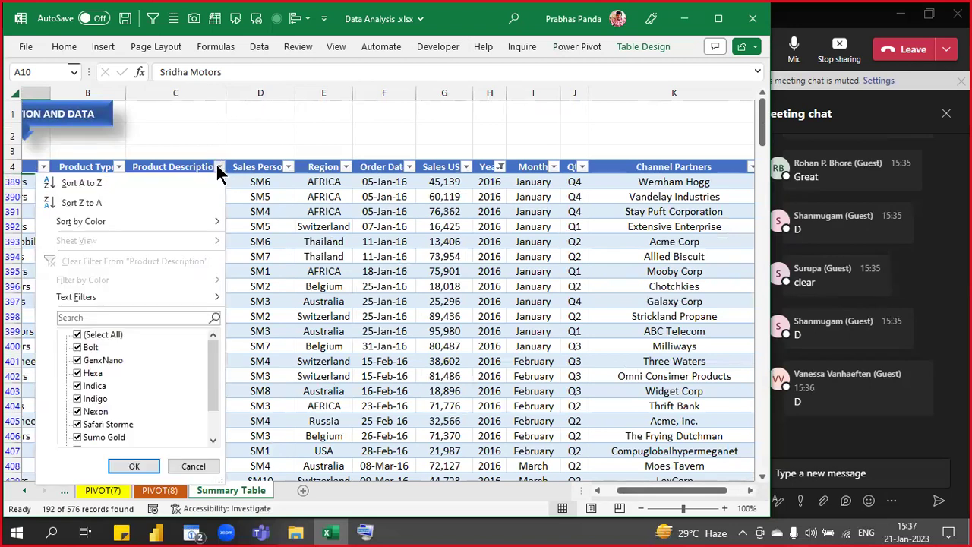
type("INDIGO")
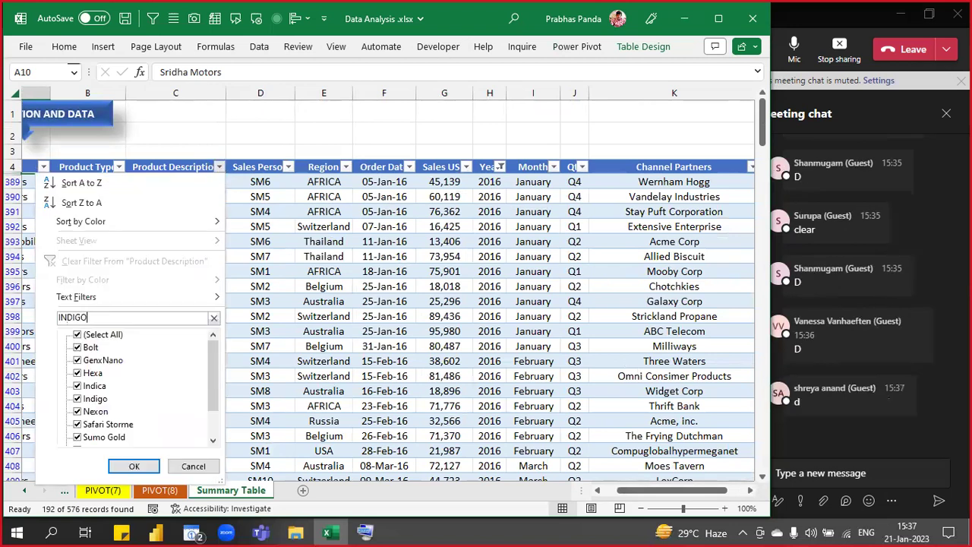
key("Return")
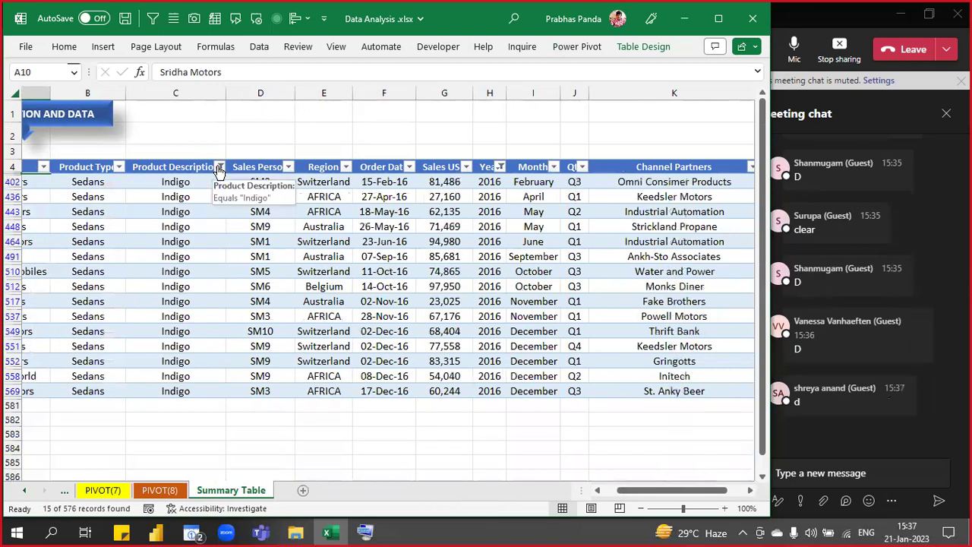
- Select all the filtered Sales USD values and check their sum
left_click(447, 183)
key("ctrl+shift+Down")
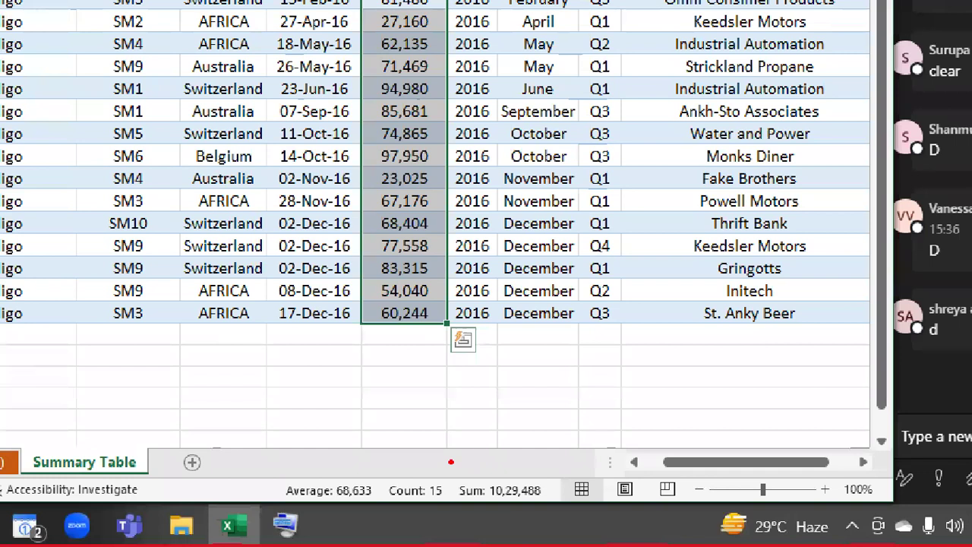
left_click_drag(431, 454, 553, 518)
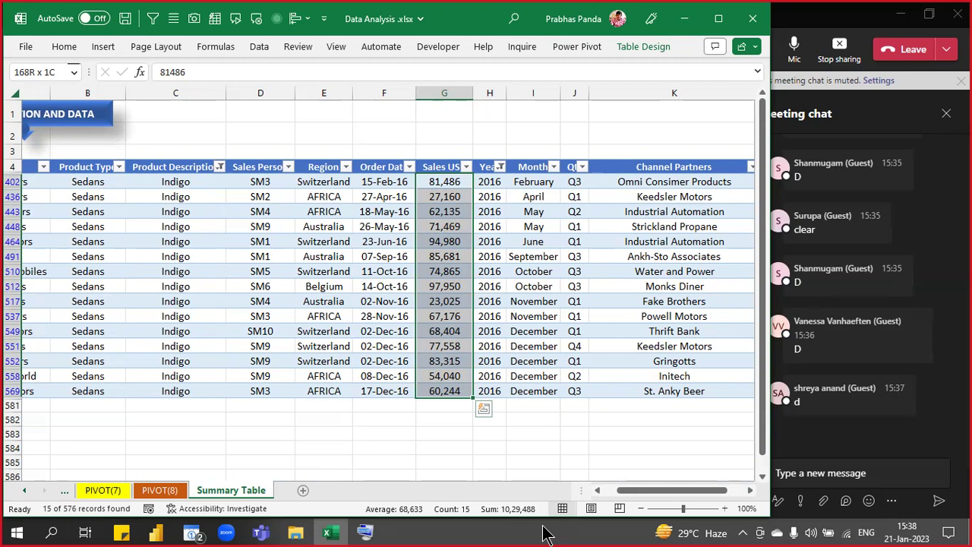
- Clear all filters from the Summary Table data and return to its header row
key("ctrl+a")
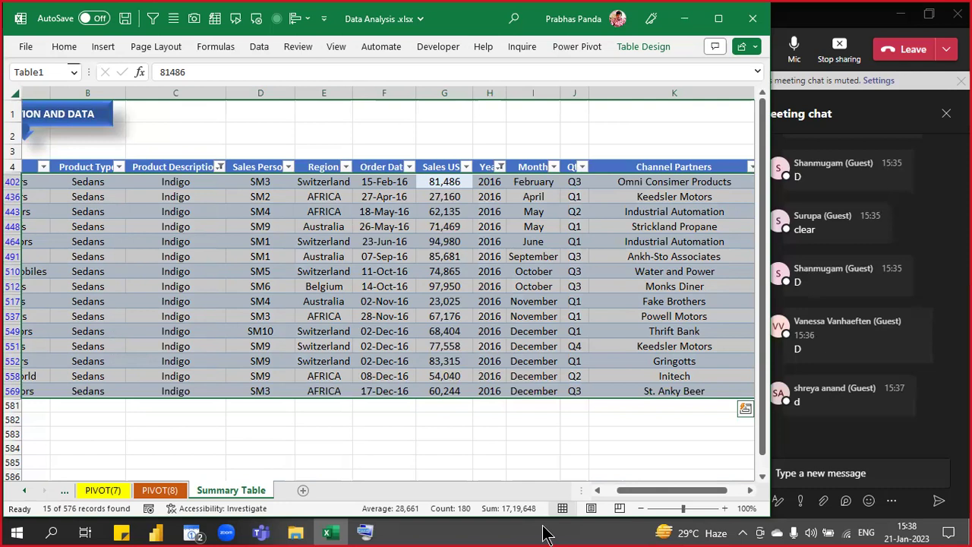
key("alt")
key("d")
key("f")
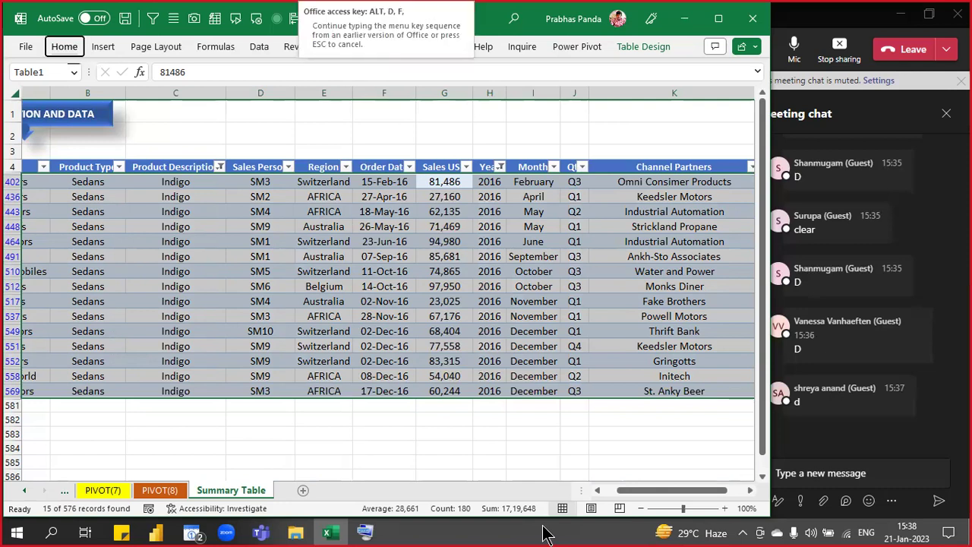
key("s")
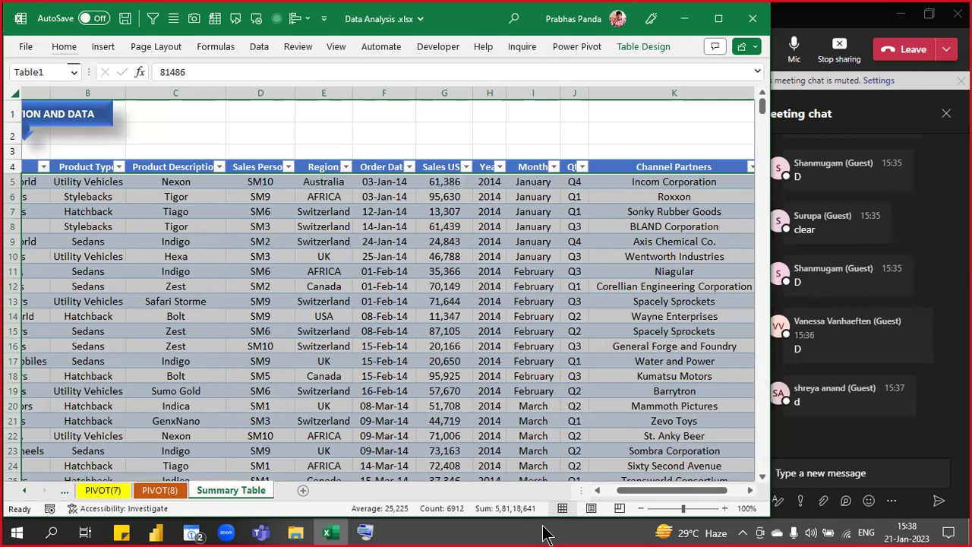
key("Down")
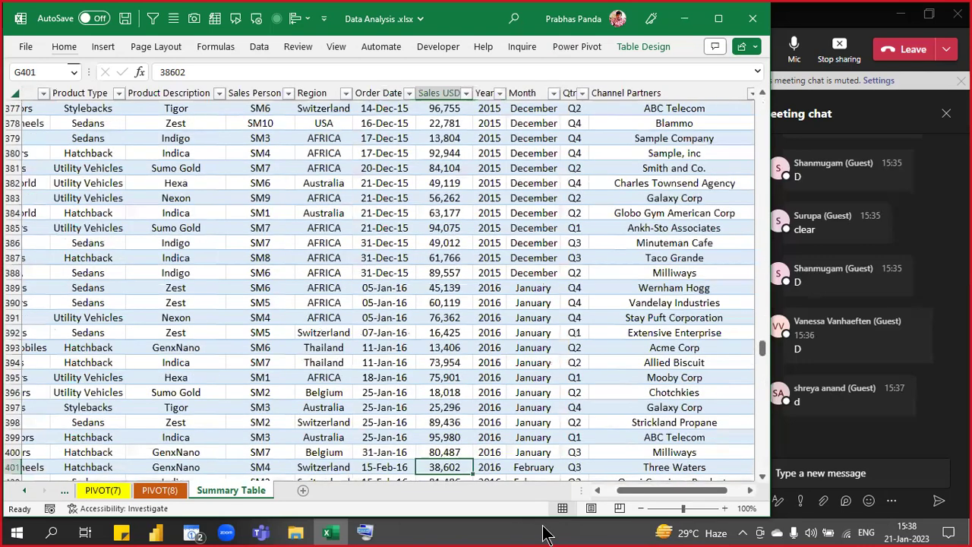
key("ctrl+Up")
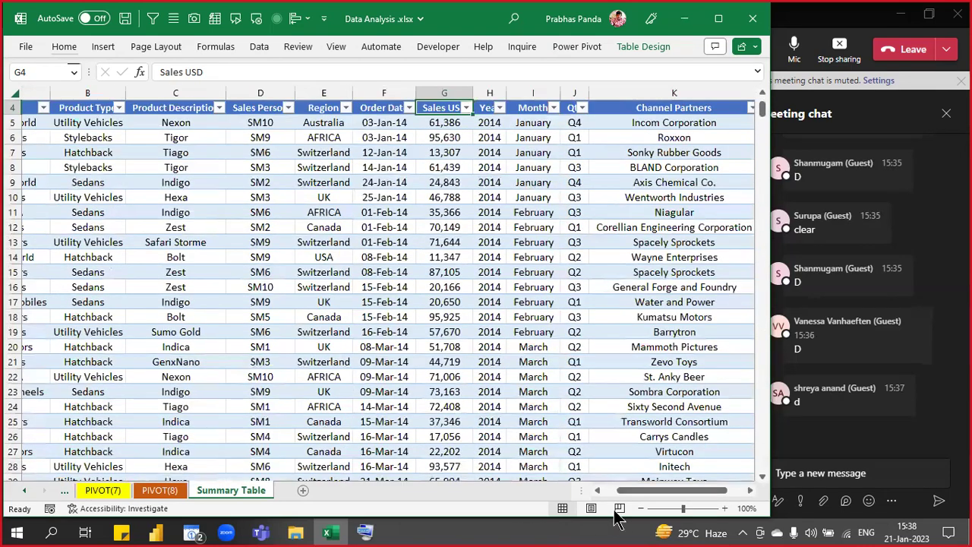
scroll(610, 346, "up", 1)
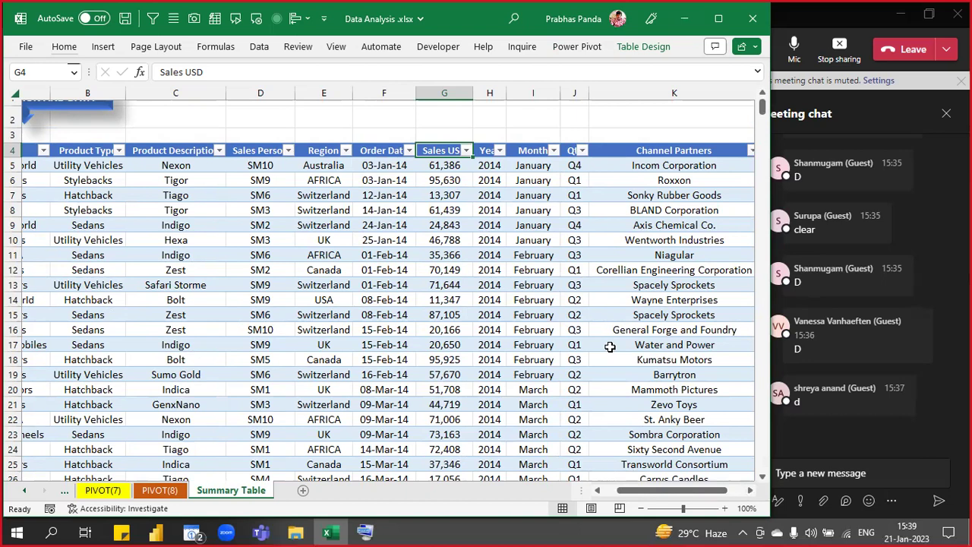
left_click(407, 313)
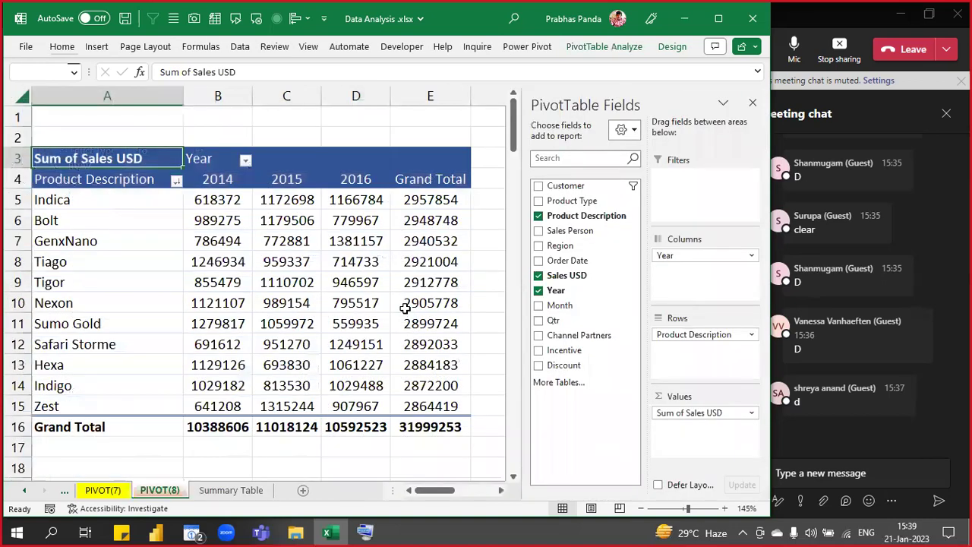
- On the PIVOT(8) sheet, highlight the 2016 column and the Indigo row to locate the value where they cross
left_click(368, 90)
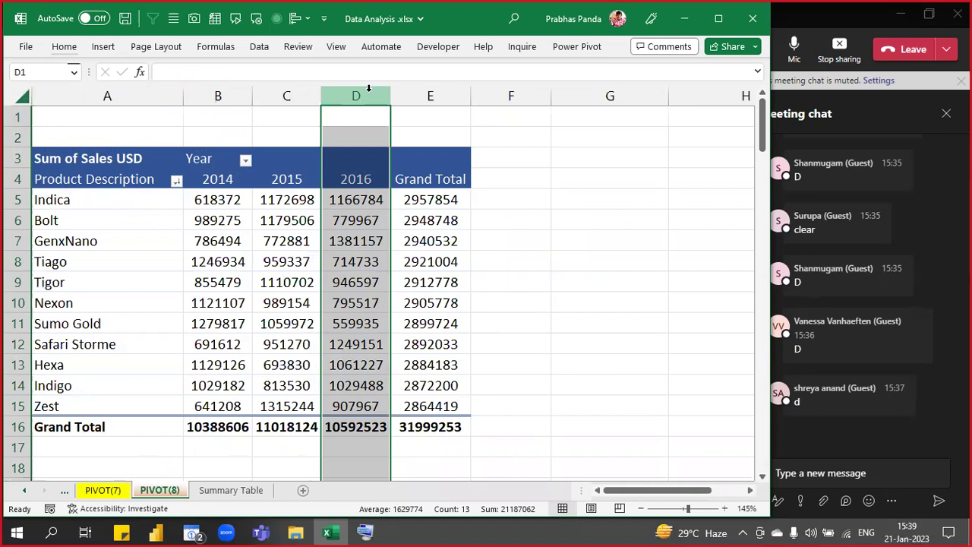
left_click(11, 386, "ctrl")
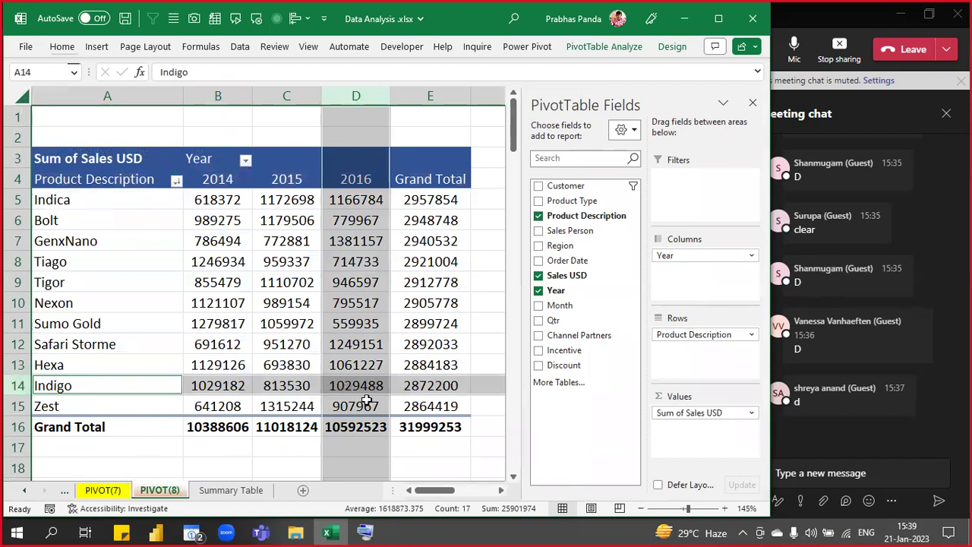
mouse_move(363, 388)
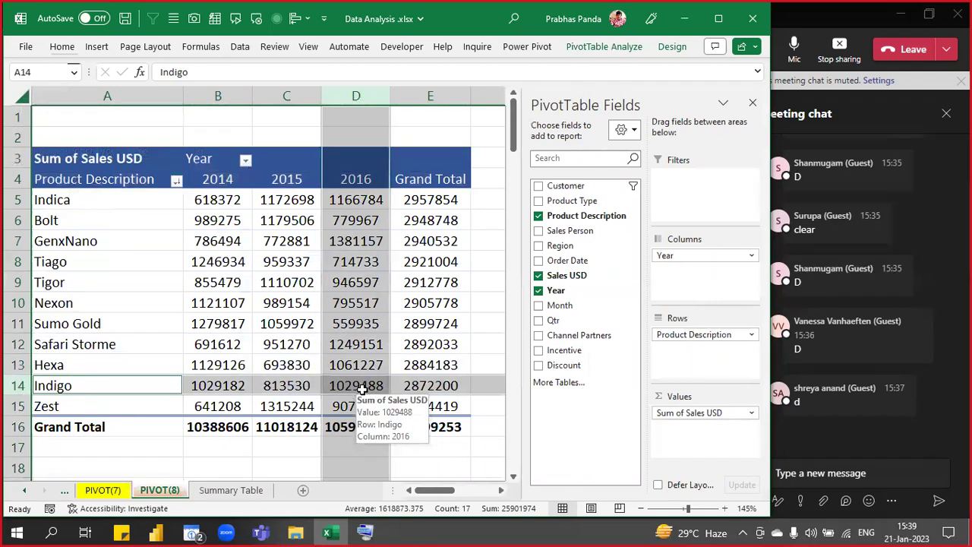
key("ctrl")
key("ctrl")
key("ctrl")
key("ctrl")
key("ctrl")
key("ctrl")
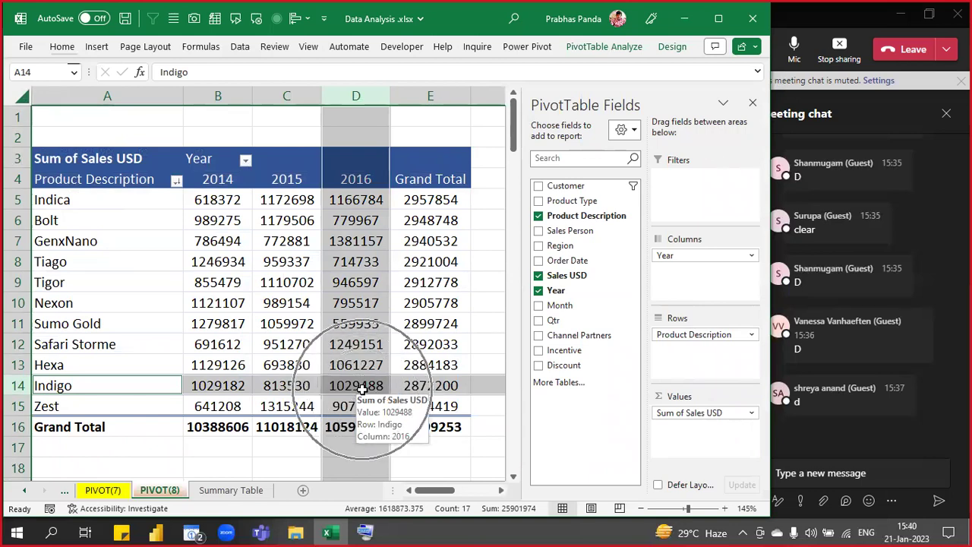
- Drill down into Indigo's 2016 sales value in the pivot table to list its source records on a new sheet
left_click(349, 387)
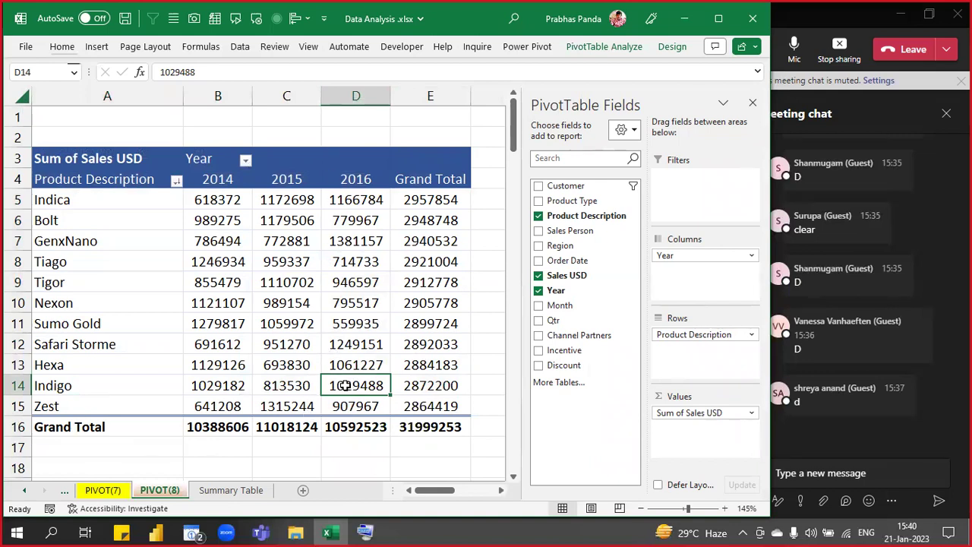
double_click(344, 386)
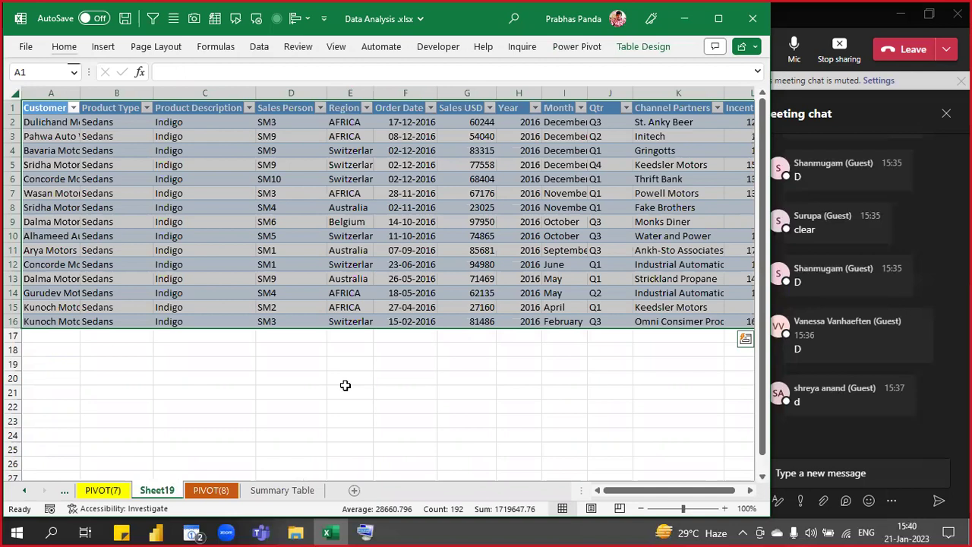
key("ctrl+q")
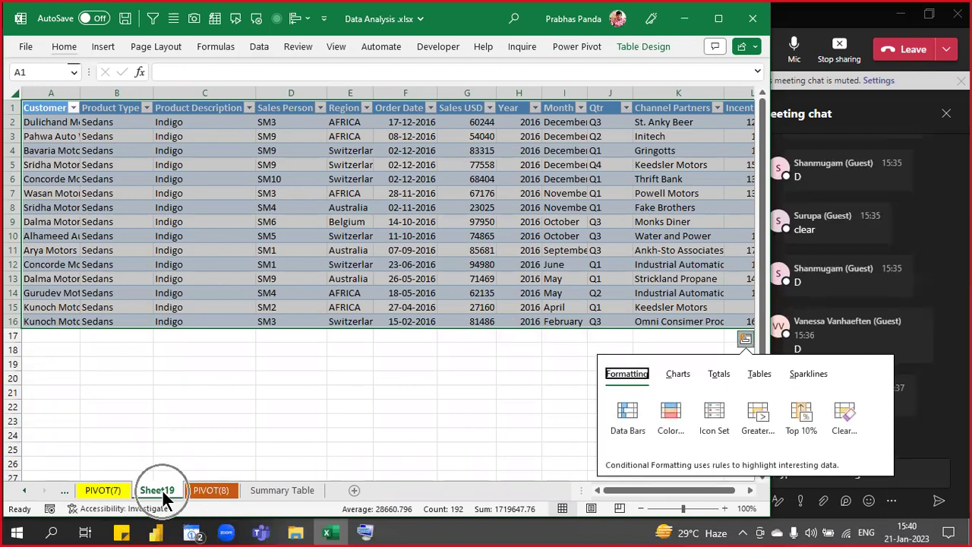
left_click(163, 495)
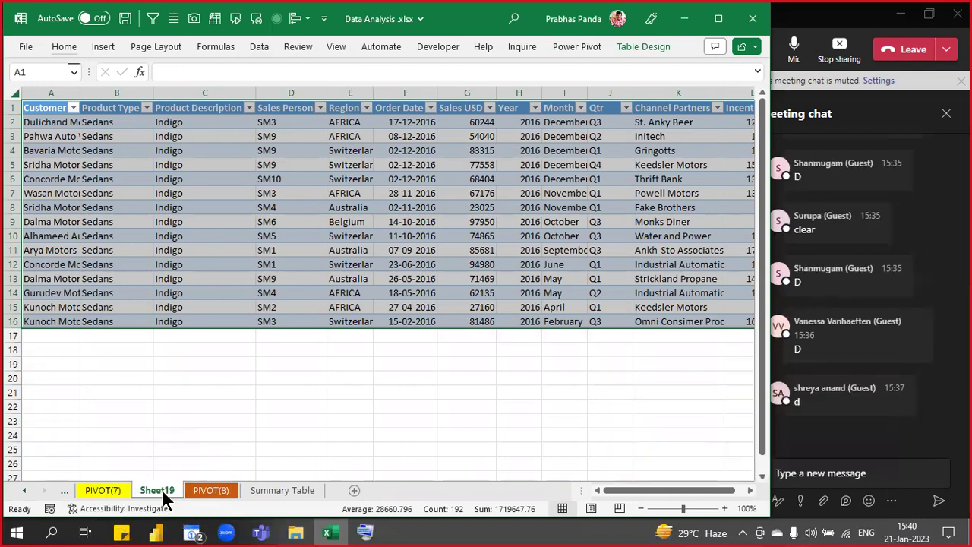
- Rename the new detail sheet as 2016-indigo
double_click(159, 490)
type("2016")
key("Return")
type("-indigo")
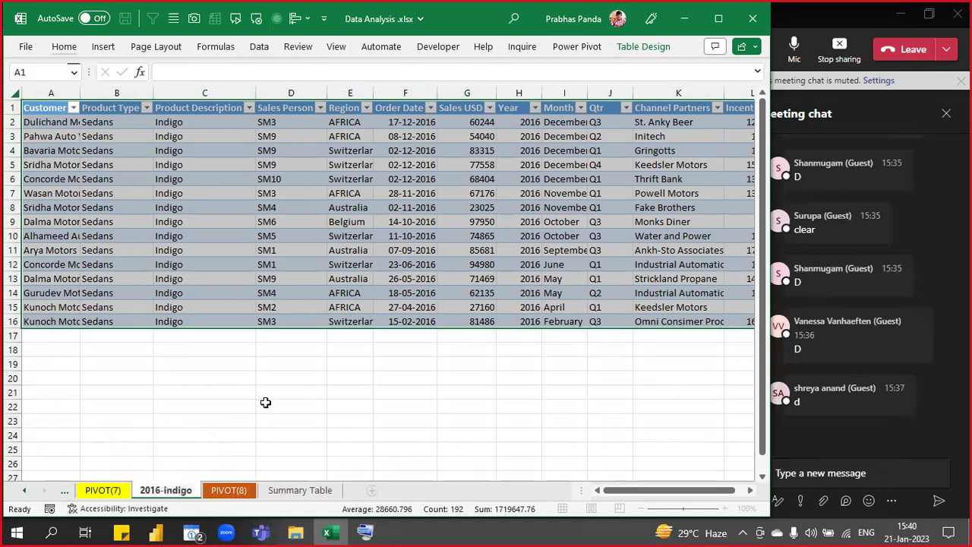
key("Return")
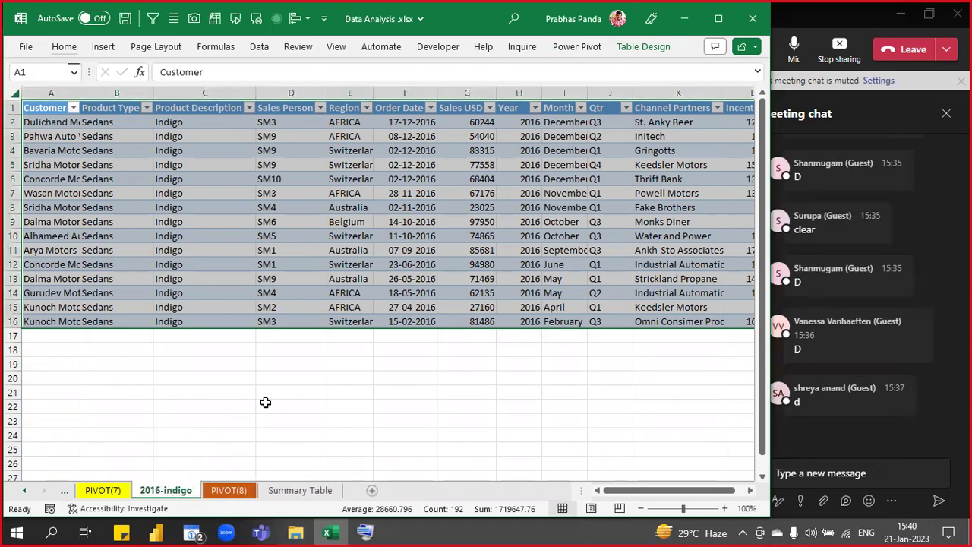
- Review the 2016-indigo detail records alongside the PIVOT(8) and Summary Table sheets
left_click(322, 231)
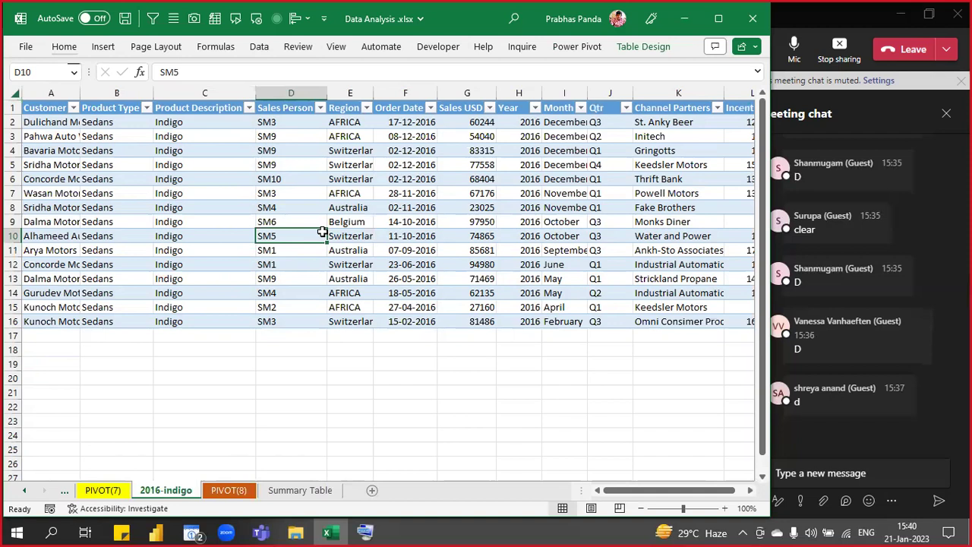
left_click(161, 496)
left_click(161, 497)
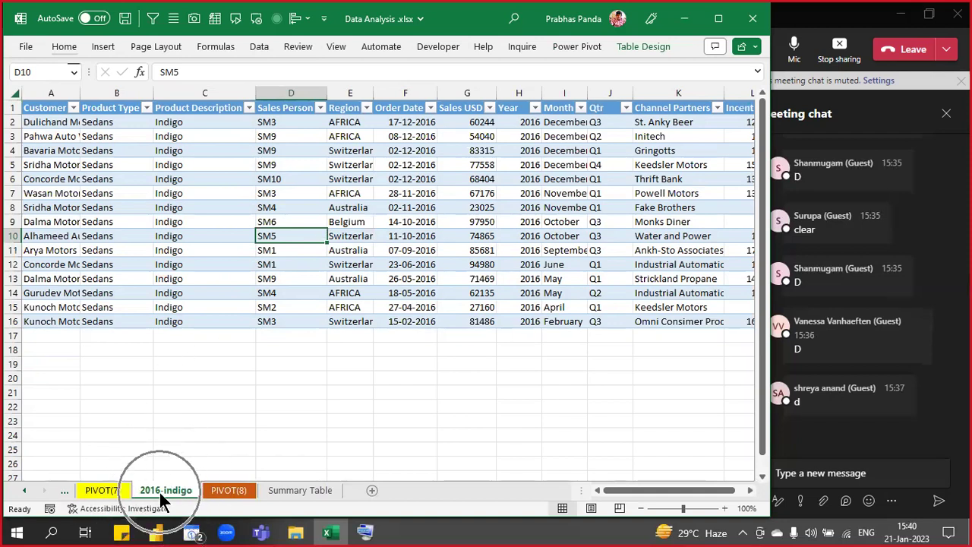
left_click(230, 490)
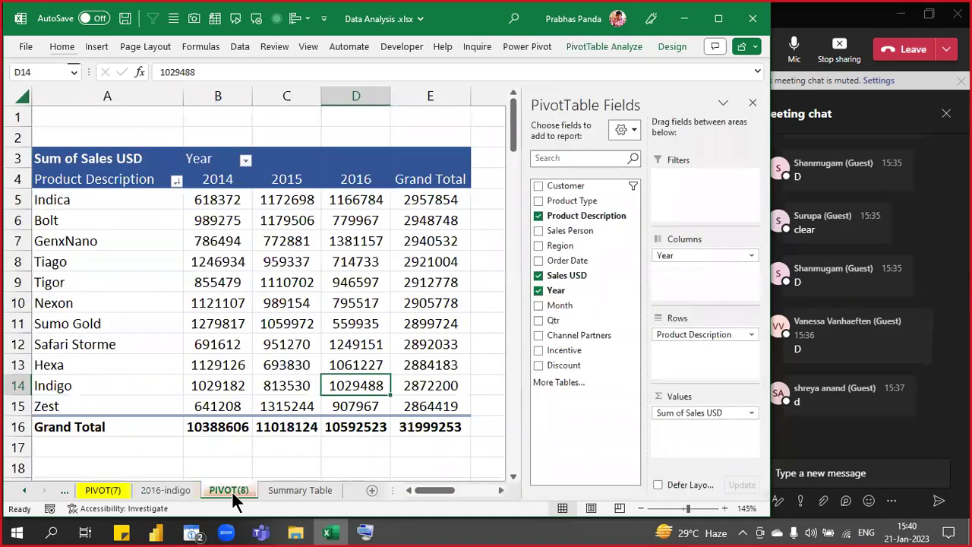
left_click(293, 489)
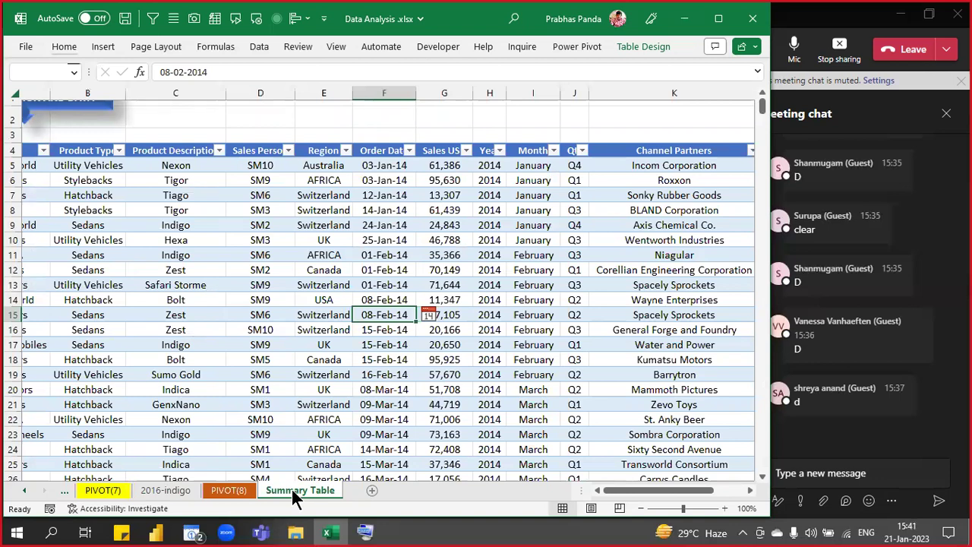
left_click(225, 489)
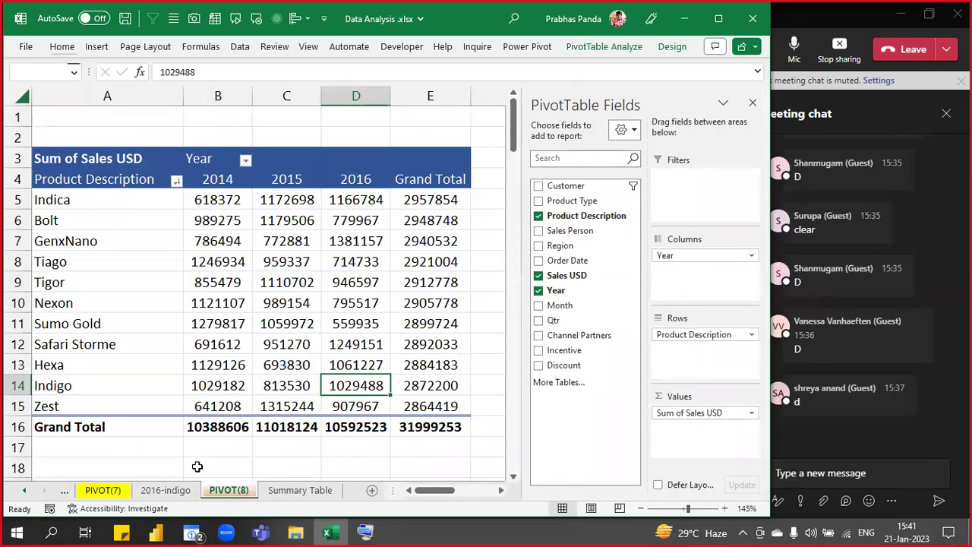
- Move the 2016-indigo sheet between PIVOT(8) and Summary Table, and return to the PIVOT(8) sheet
left_click(157, 490)
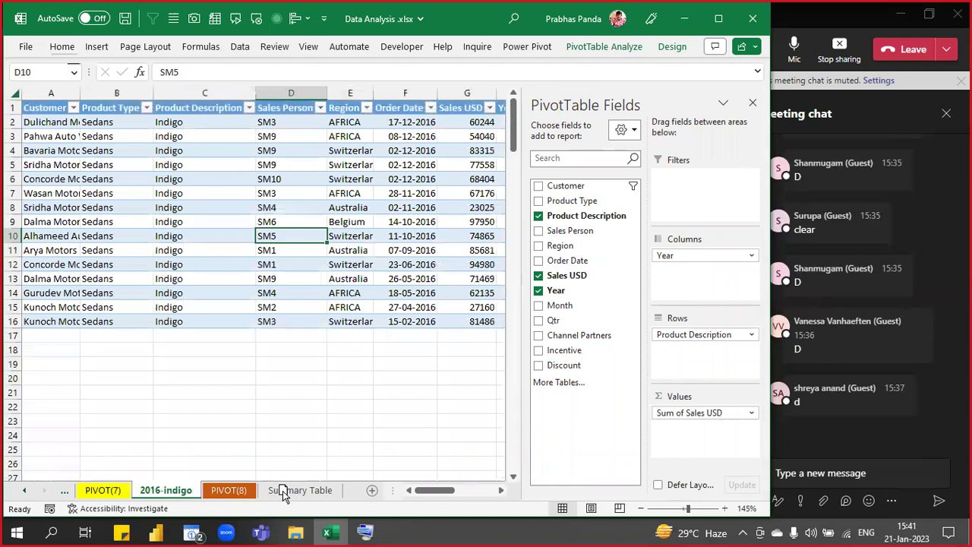
left_click(176, 488)
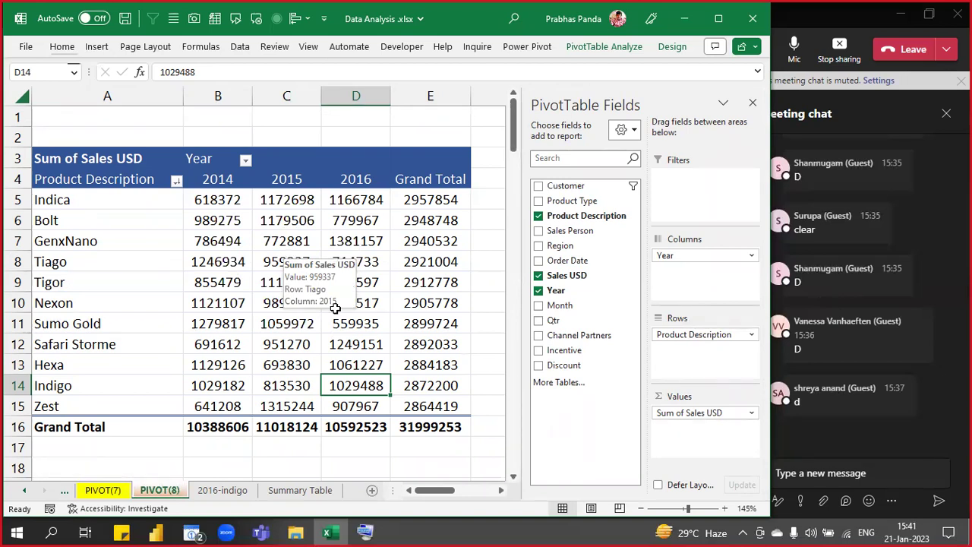
- Drill down into the overall sales Grand Total to list all source records on a new sheet, and check the Year filter options
left_click(429, 426)
double_click(427, 425)
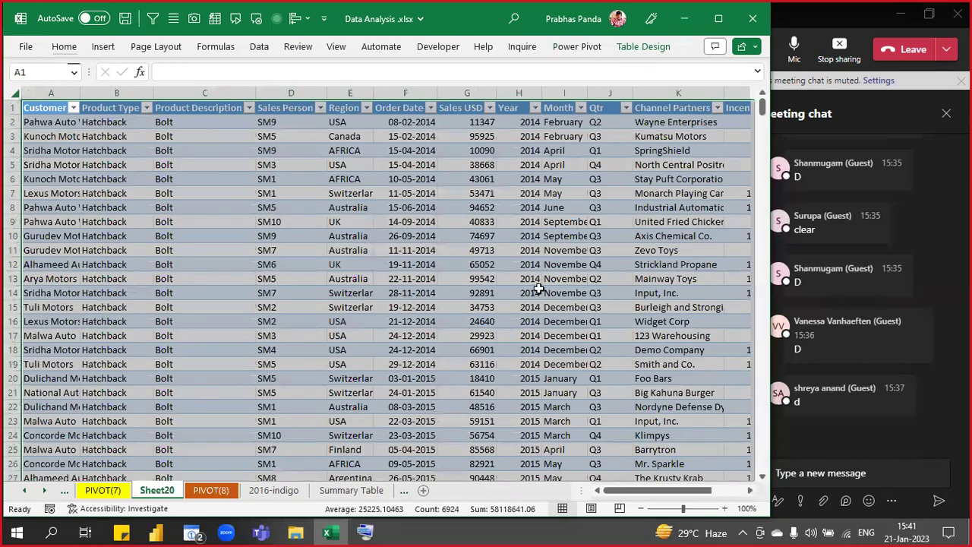
left_click(492, 233)
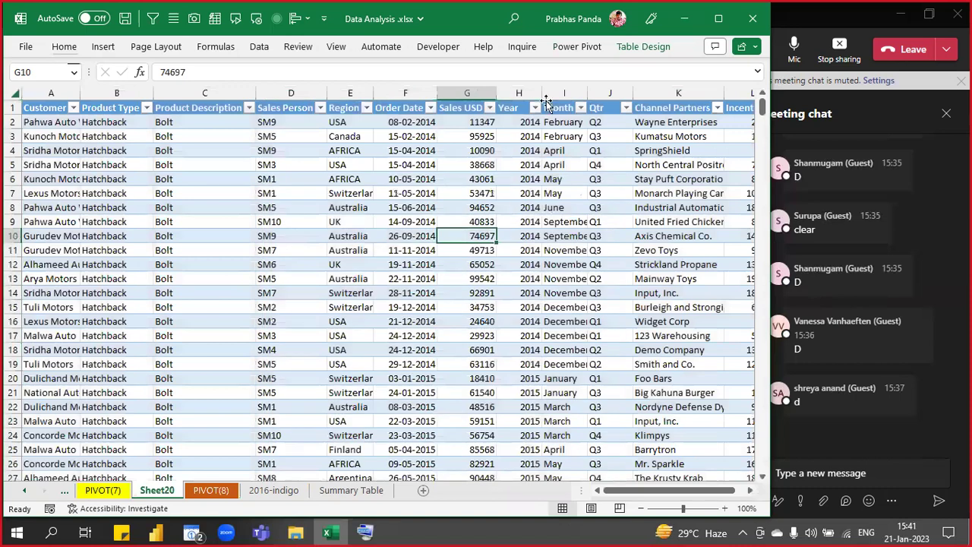
left_click(535, 108)
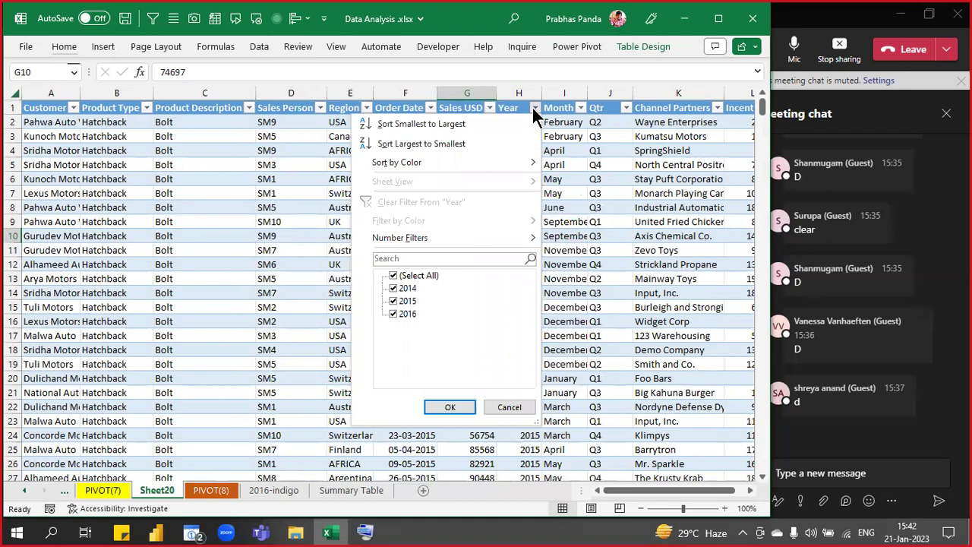
left_click(535, 108)
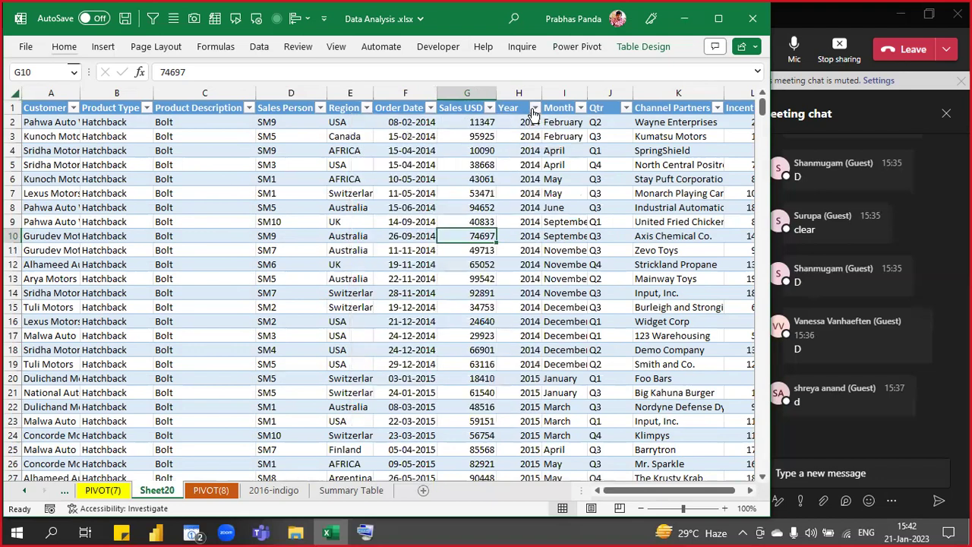
- Delete the new sheet holding the Grand Total detail records
key("alt+e")
key("l")
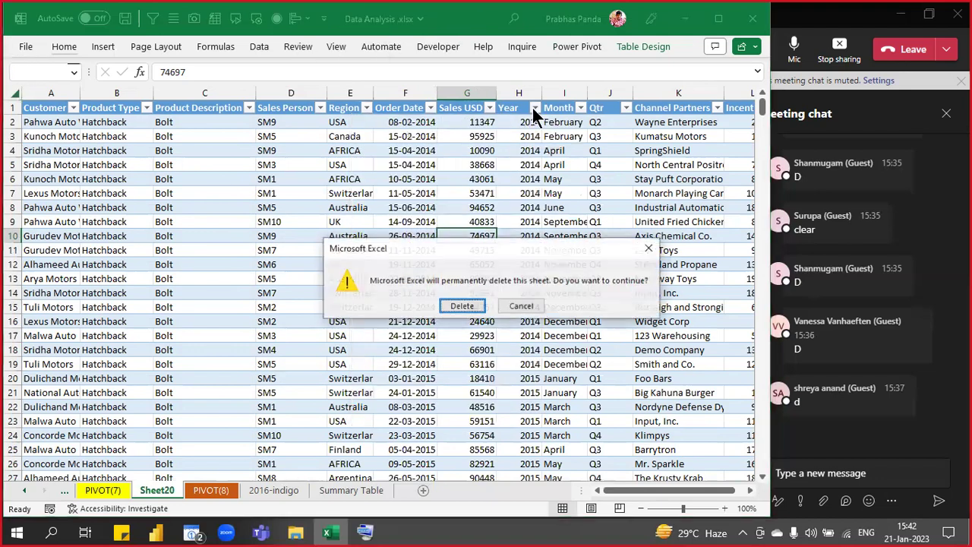
key("Return")
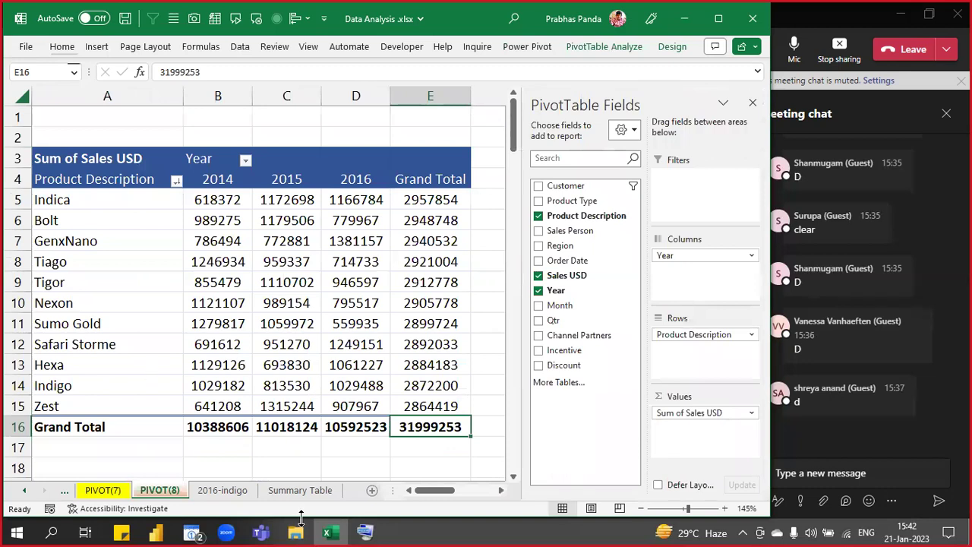
- Examine the Summary Table source data and compare the 2016-indigo detail records with the PIVOT(8) sheet
left_click(297, 490)
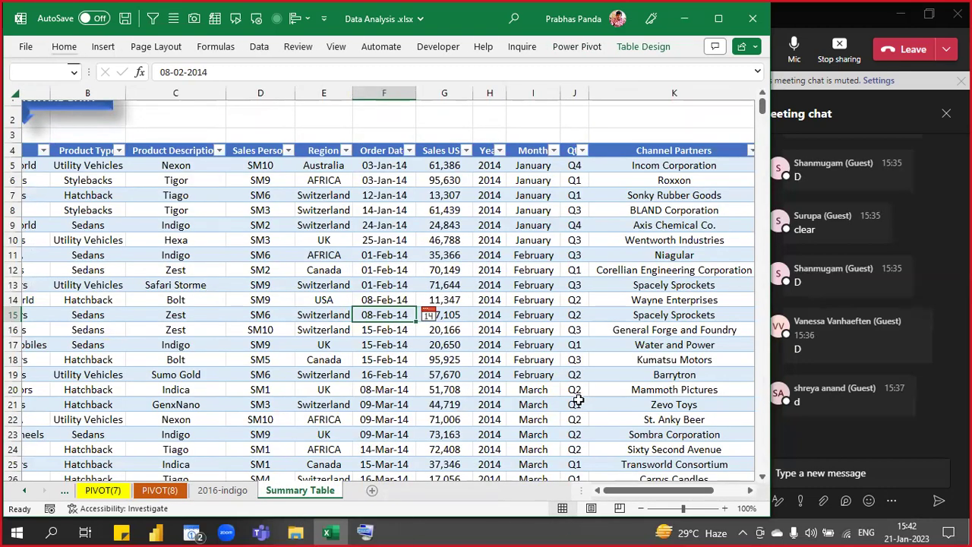
left_click(233, 489)
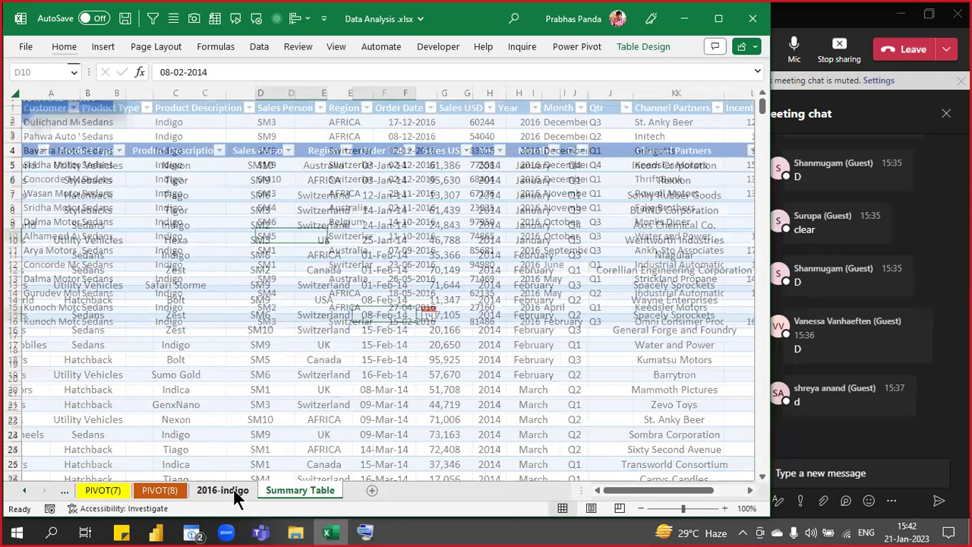
left_click(159, 490)
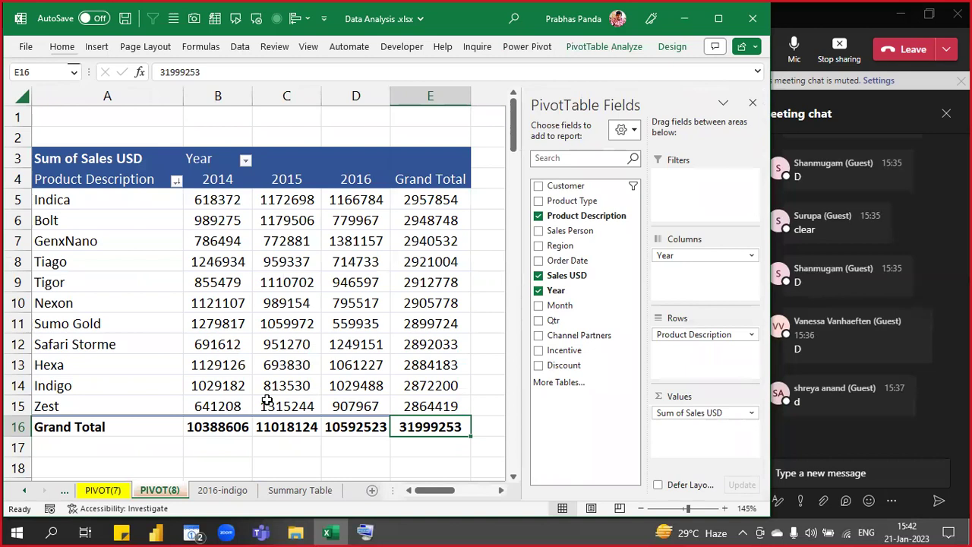
mouse_move(267, 400)
left_click(238, 491)
left_click(172, 489)
left_click(205, 491)
left_click(166, 491)
left_click(229, 487)
left_click(176, 488)
left_click(203, 488)
left_click(173, 488)
left_click(211, 486)
left_click(167, 490)
left_click(211, 490)
left_click(168, 491)
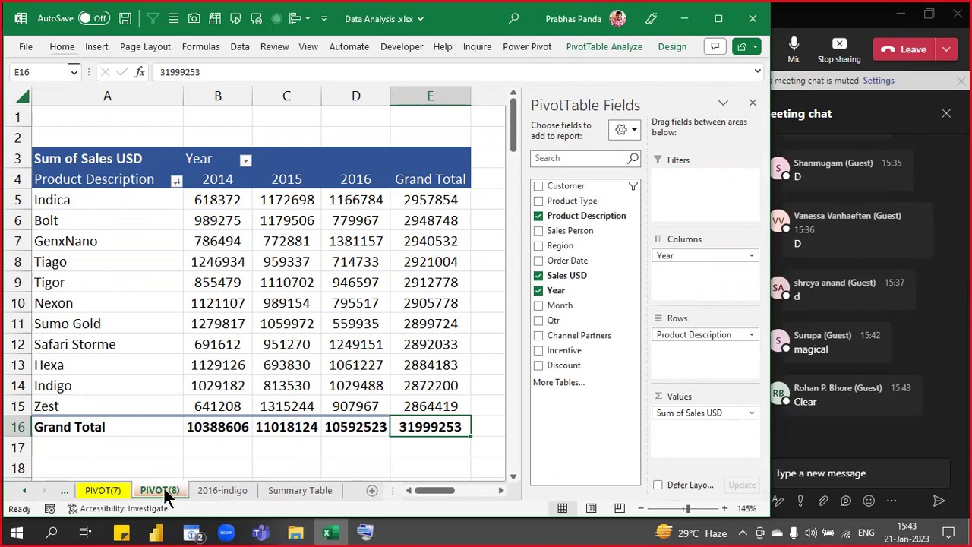
- Duplicate the PIVOT(8) sheet between 2016-indigo and Summary Table, and colour the copy's tab a darker blue theme shade
left_click_drag(164, 486, 269, 489)
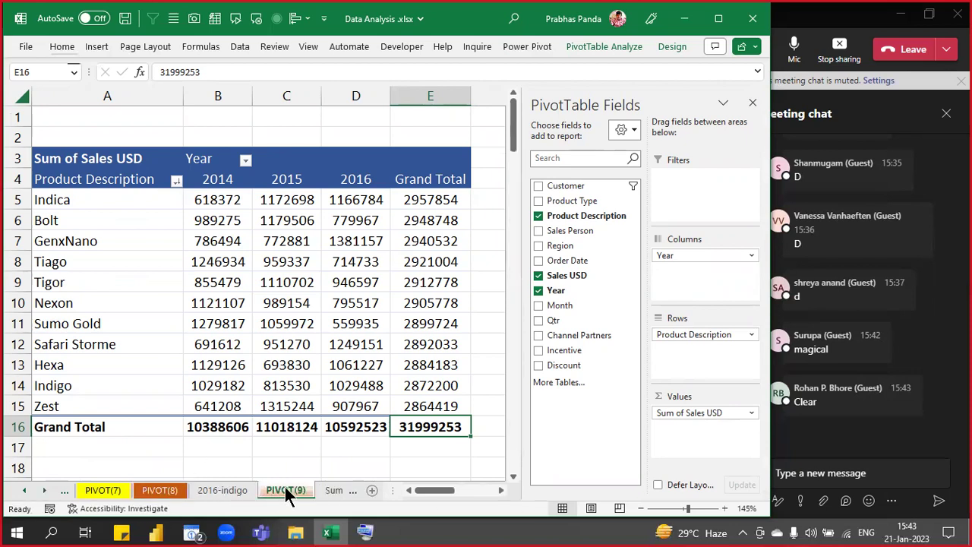
right_click(284, 486)
mouse_move(367, 416)
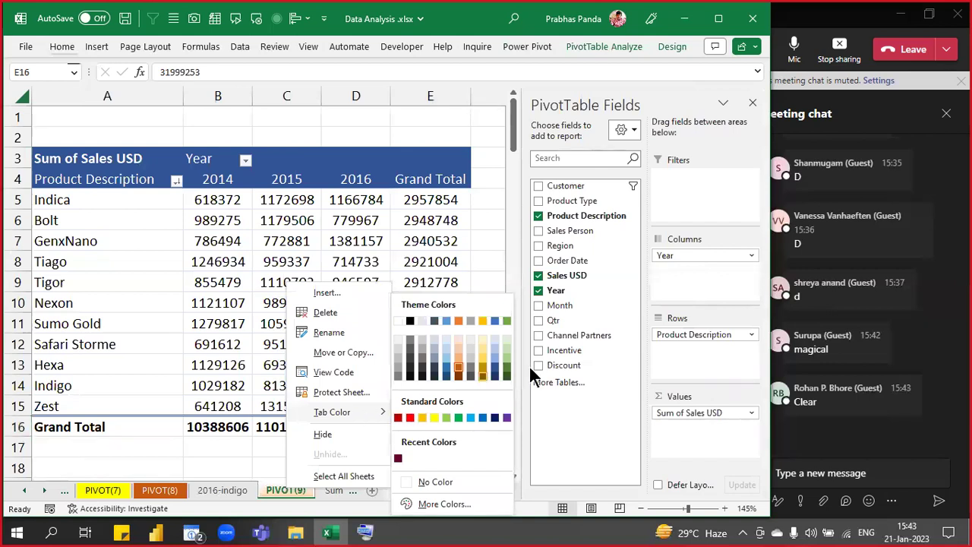
left_click(495, 363)
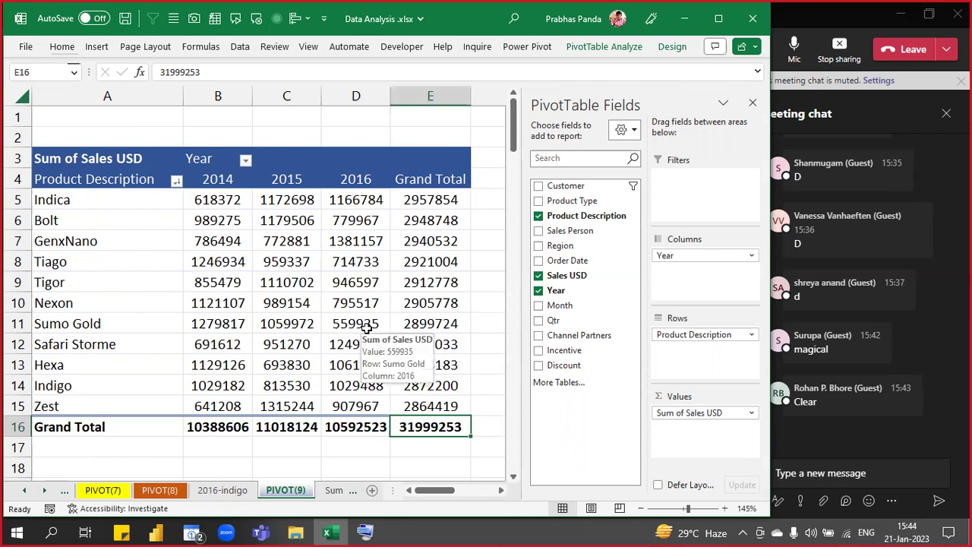
- Remove the Product Description and Year fields from the copied pivot table, keeping only Sales USD
left_click(537, 216)
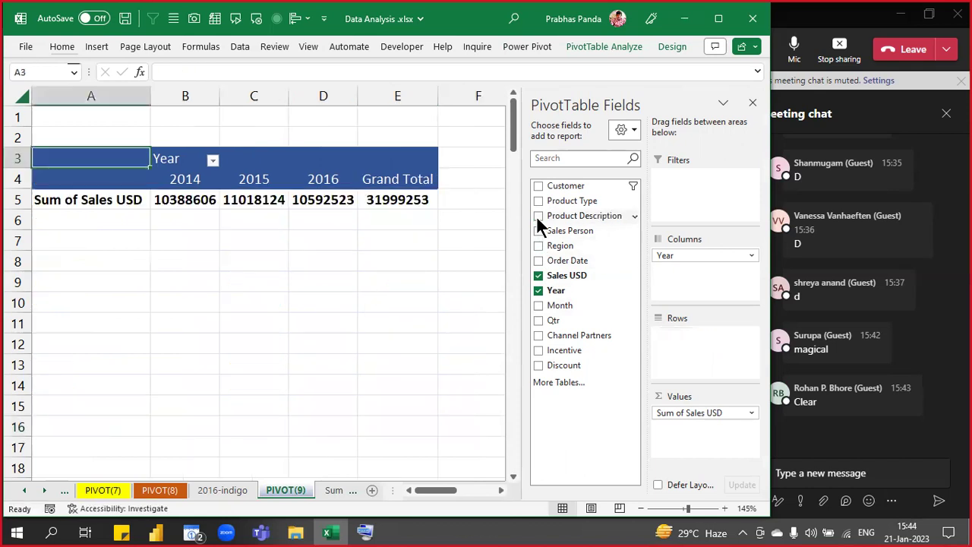
left_click(538, 290)
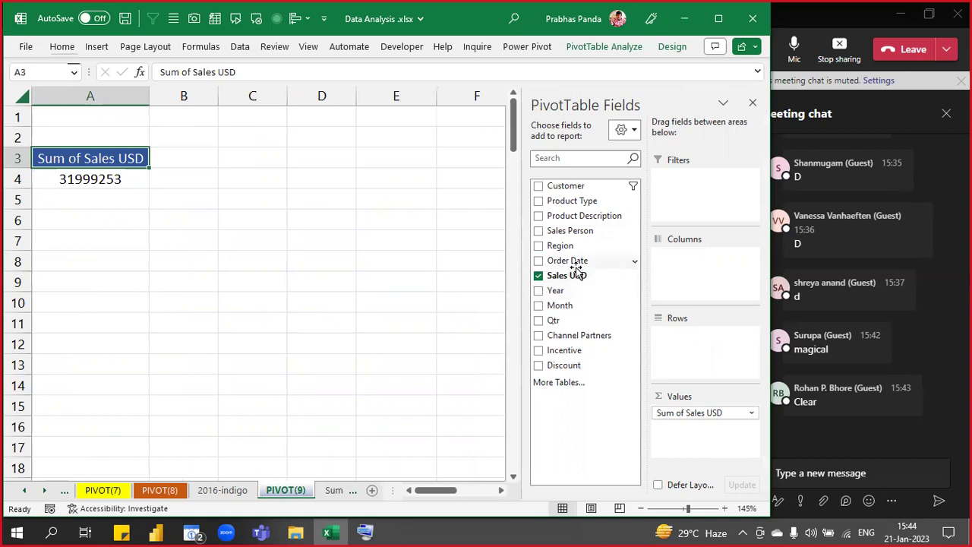
key("ctrl")
key("ctrl")
key("ctrl")
key("ctrl")
key("ctrl")
key("ctrl")
key("ctrl")
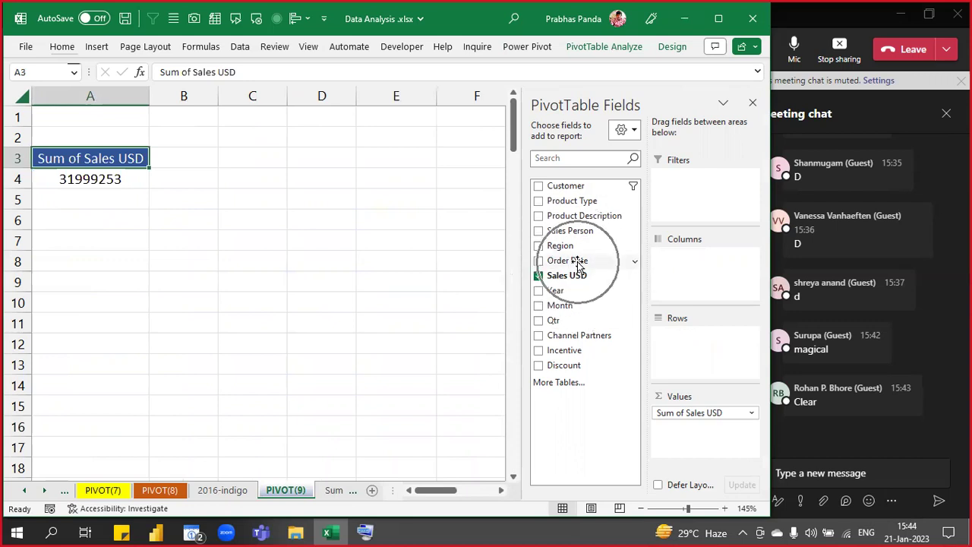
key("ctrl")
key("ctrl")
key("ctrl")
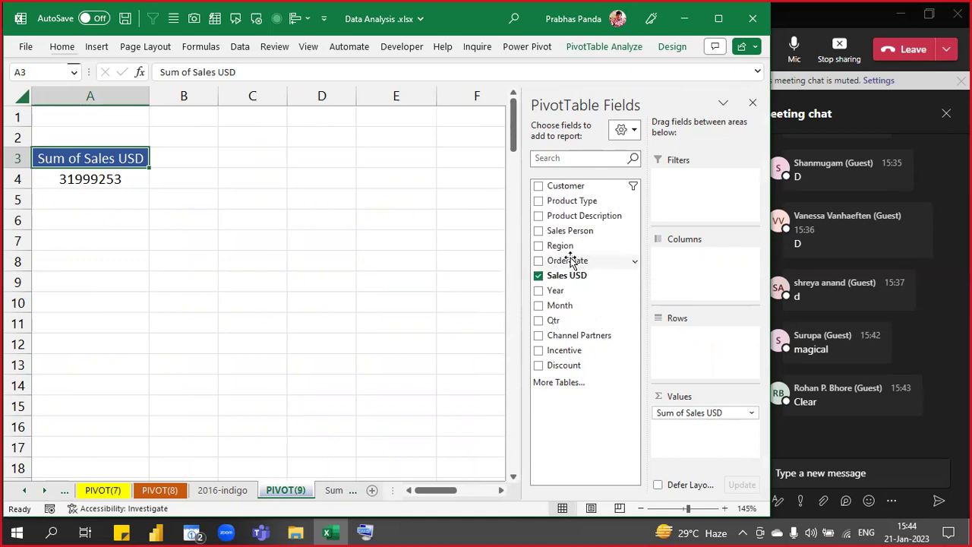
key("ctrl")
key("ctrl")
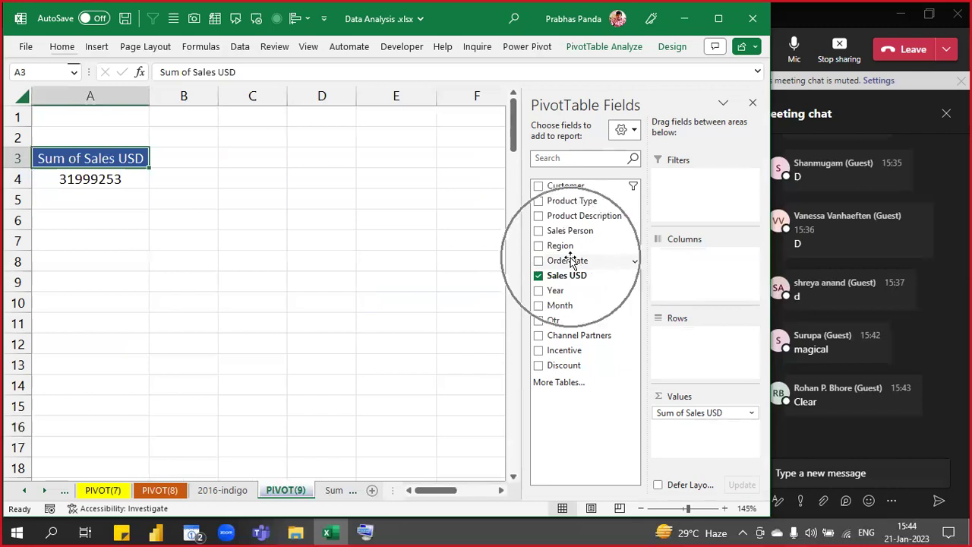
- Add Order Date to the pivot table's rows and ungroup its automatic year and quarter grouping into individual dates
left_click_drag(569, 260, 708, 355)
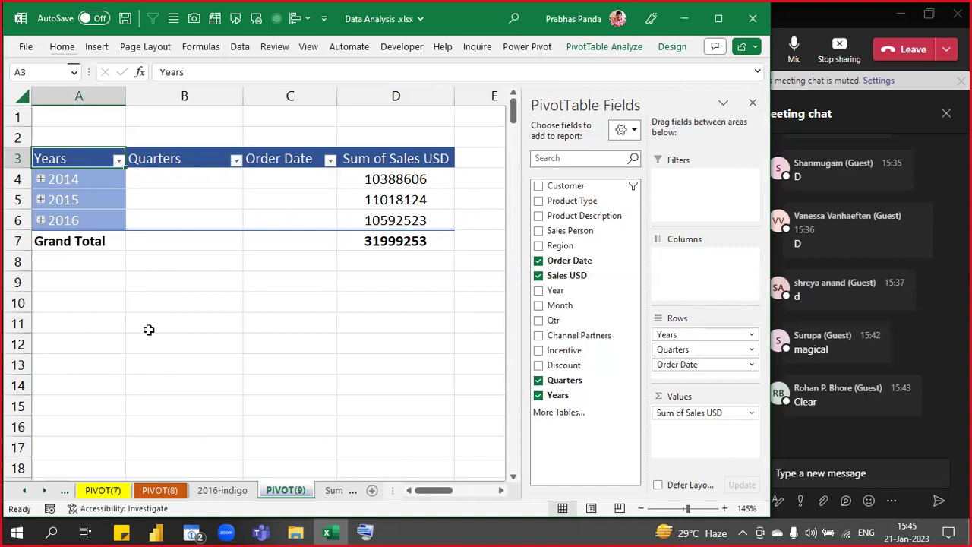
left_click(101, 181)
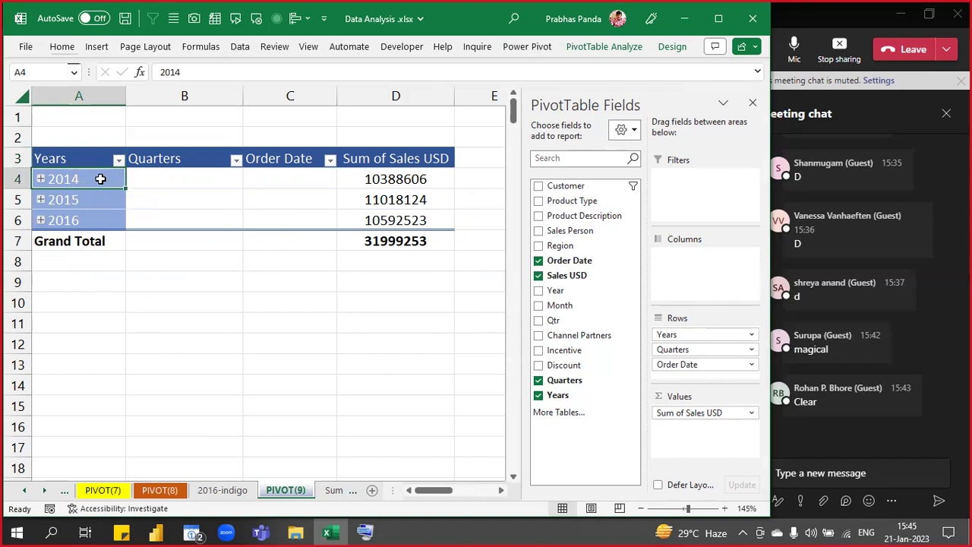
right_click(101, 186)
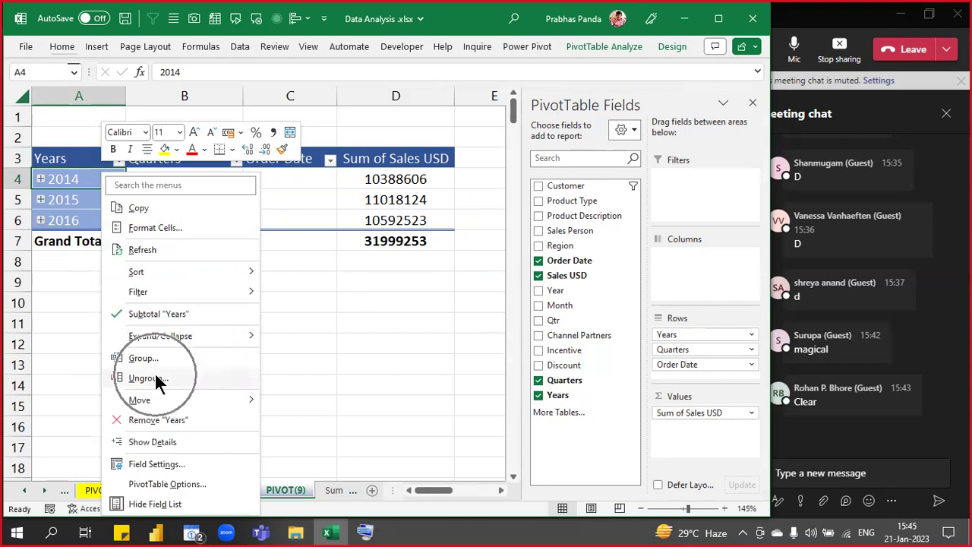
key("ctrl")
key("ctrl")
key("ctrl")
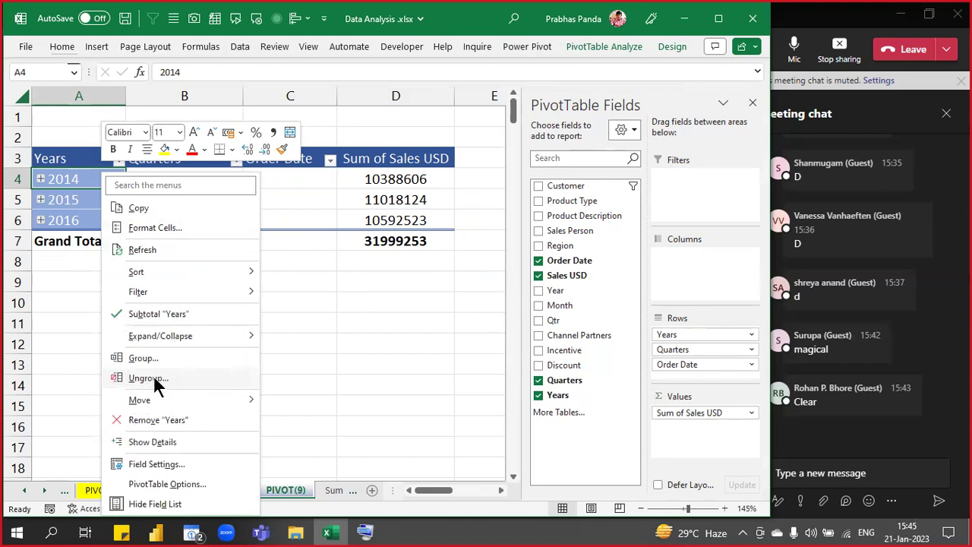
left_click(154, 378)
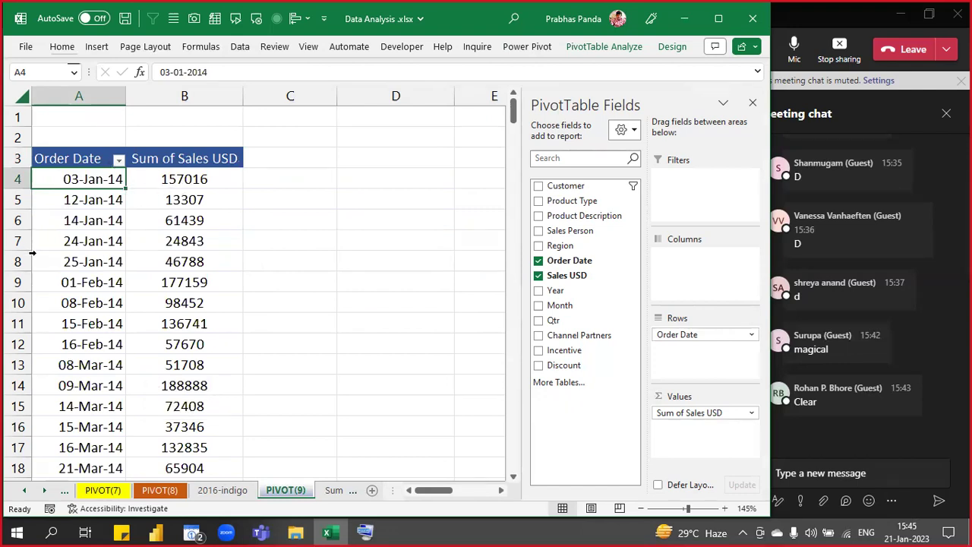
- Group the Order Date row values by Months and Years, keeping the automatic start and end dates
mouse_move(128, 270)
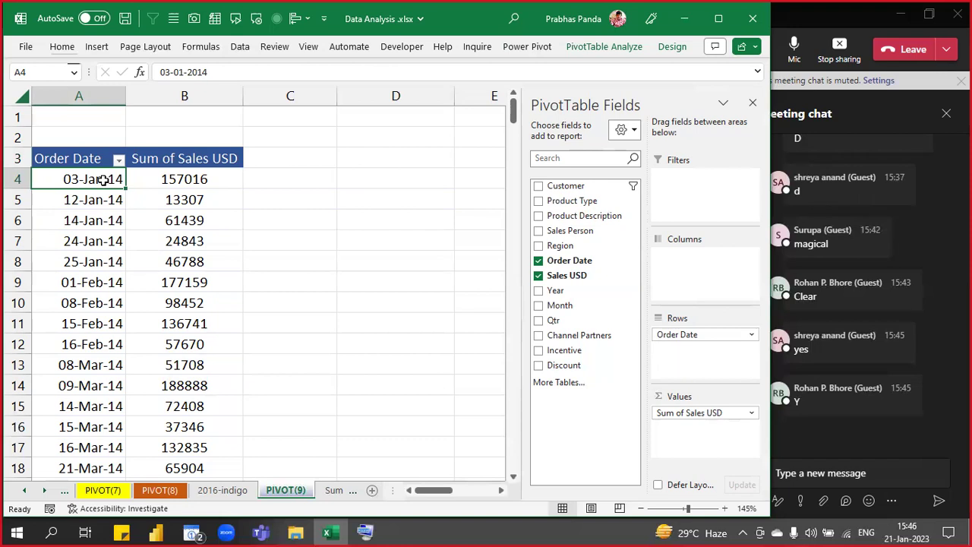
left_click(89, 199)
right_click(87, 200)
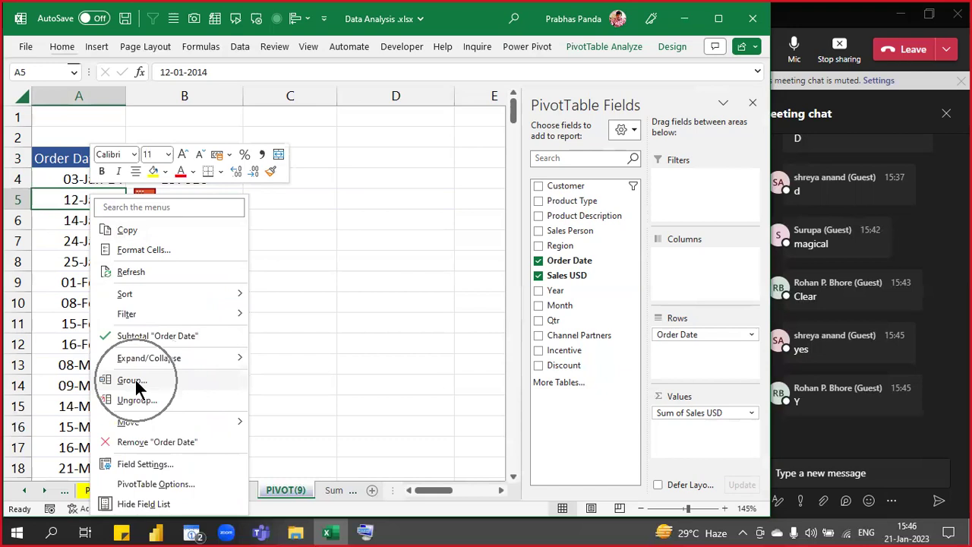
left_click(133, 381)
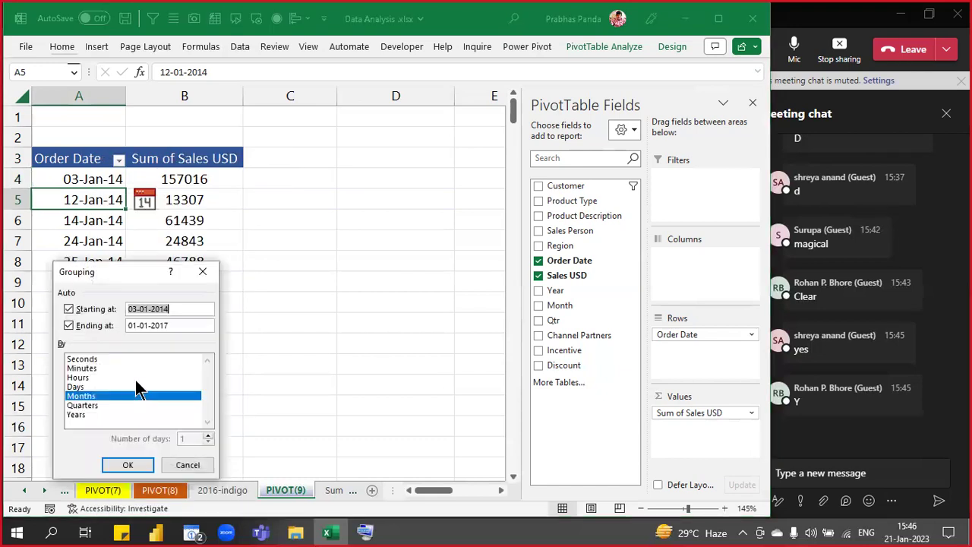
left_click_drag(124, 279, 418, 173)
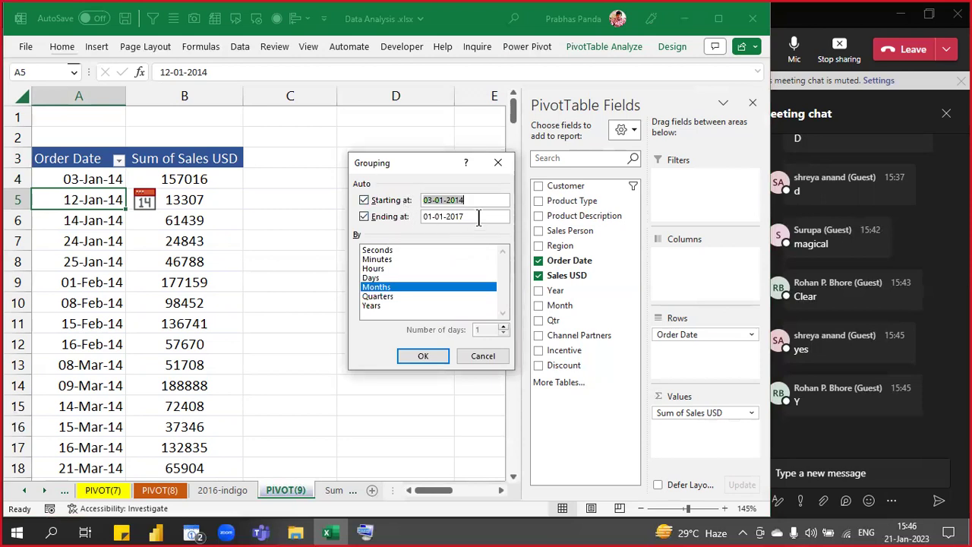
left_click(371, 306)
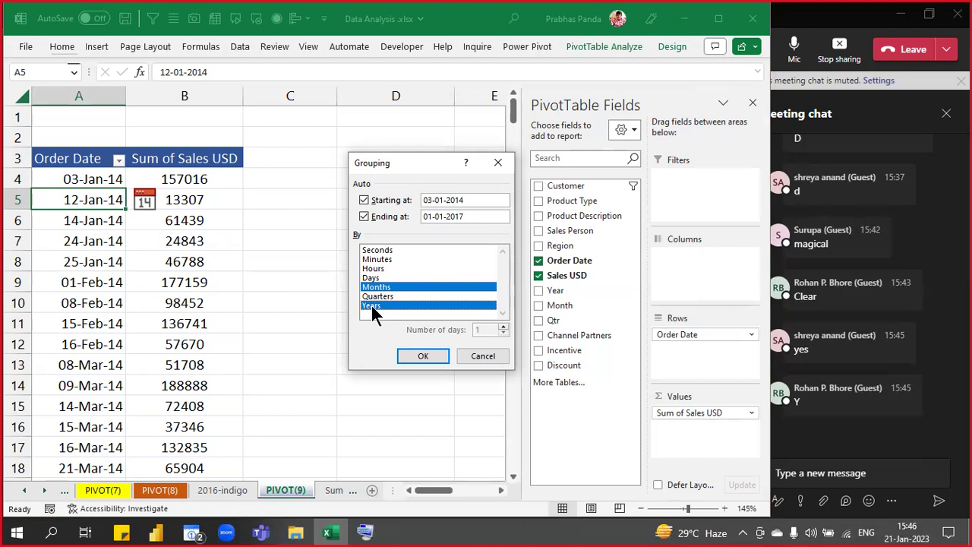
left_click(410, 355)
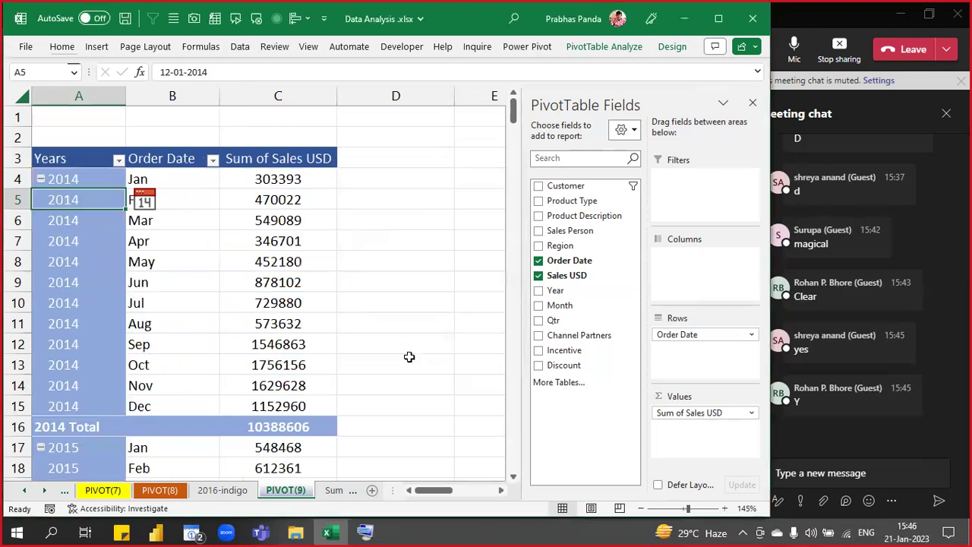
- Examine the grouped Years and Order Date columns and their month entries in the pivot table
left_click(200, 220)
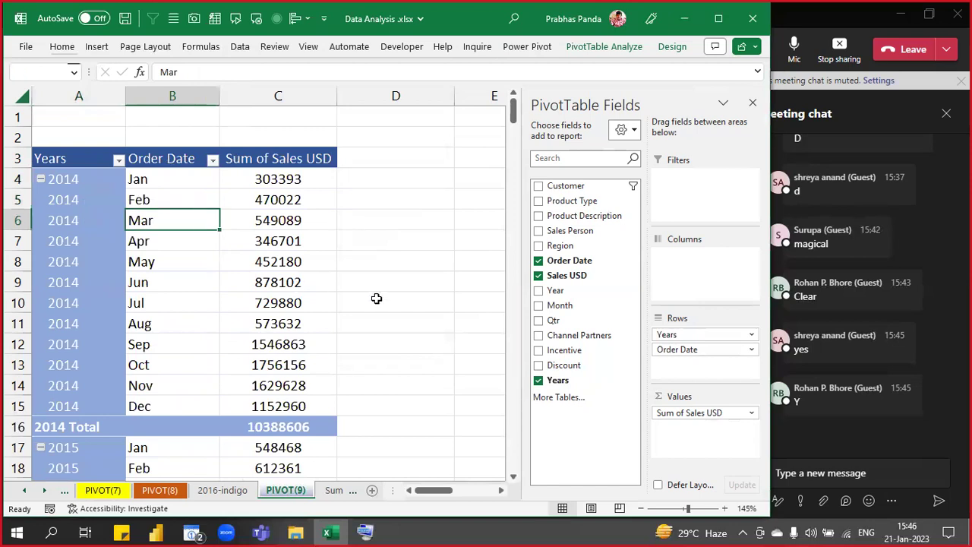
left_click(84, 96)
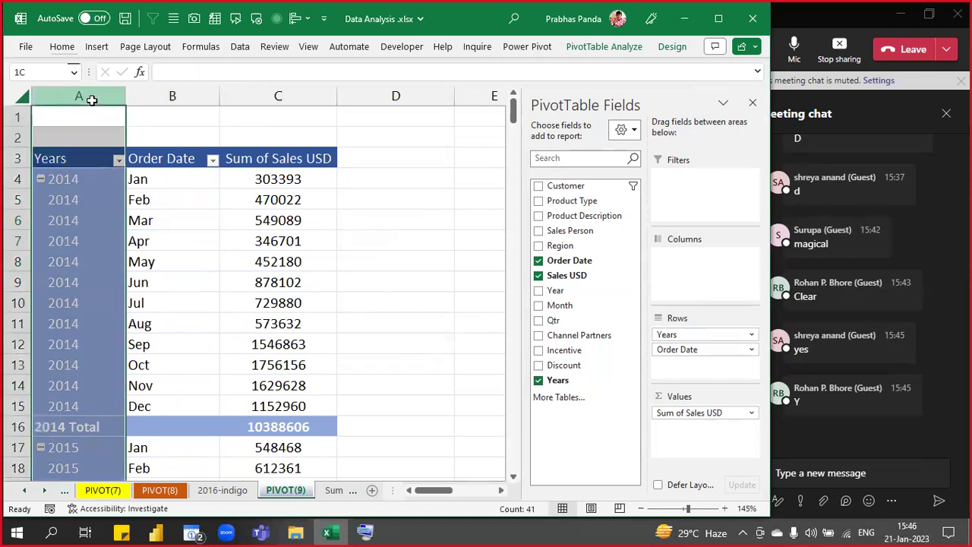
left_click(175, 97, "ctrl")
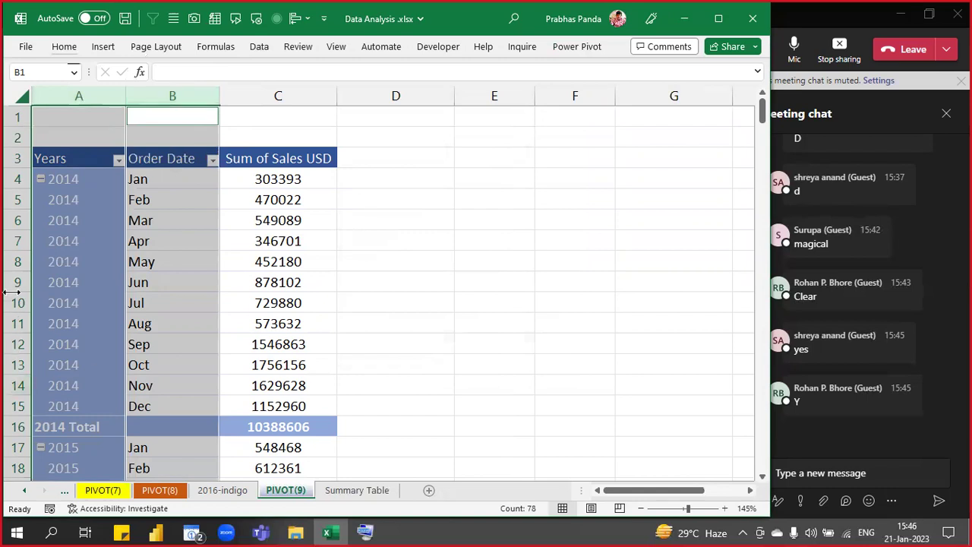
left_click(188, 204)
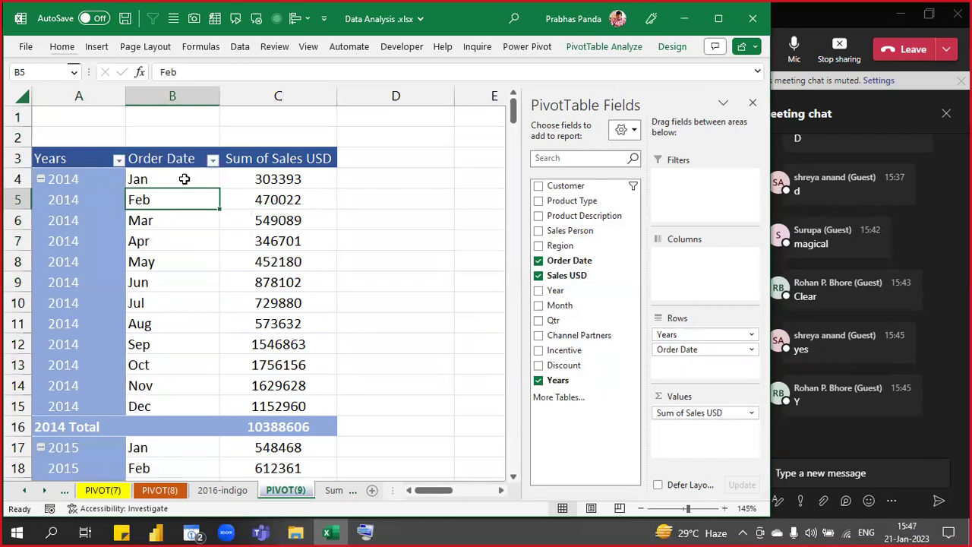
left_click(184, 180)
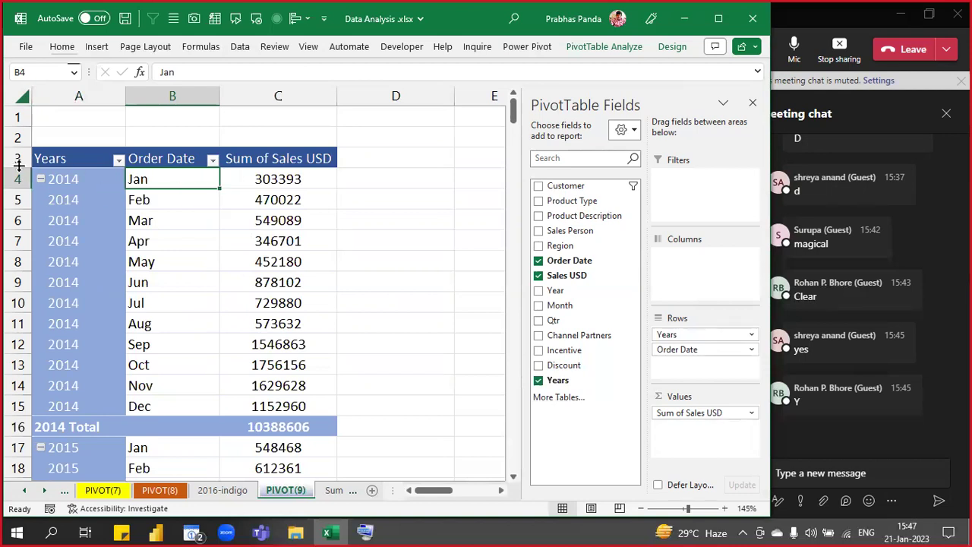
left_click(72, 200)
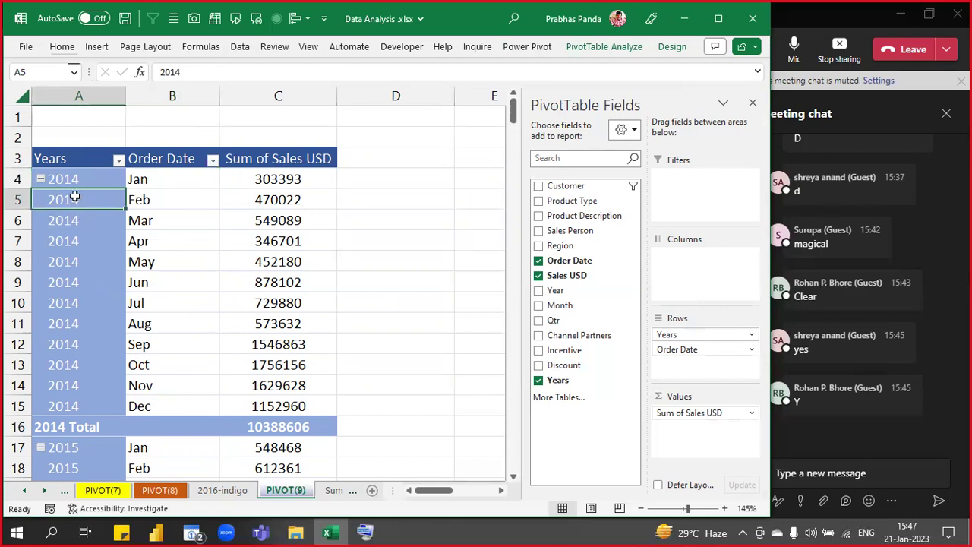
- Regroup the pivot table's date rows by Days in addition to Months and Years
right_click(90, 201)
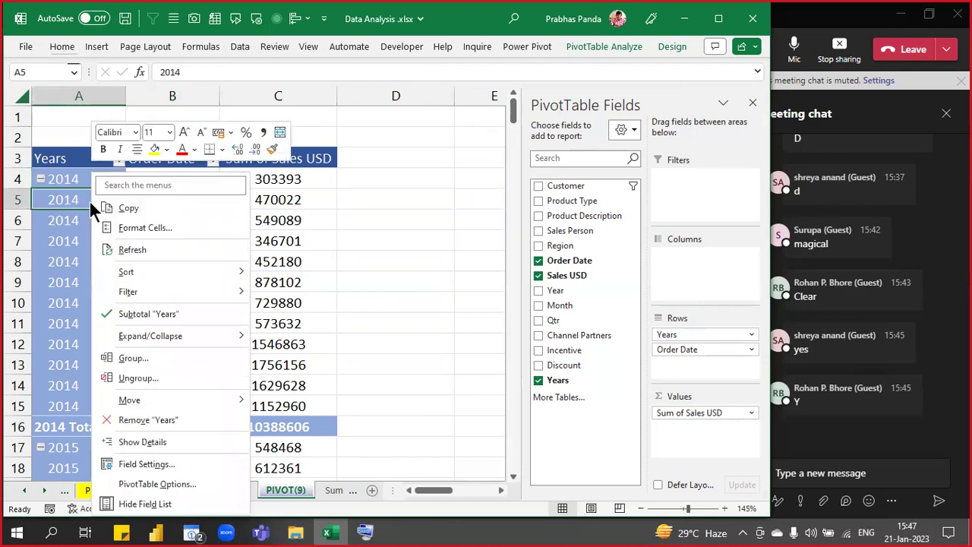
left_click(147, 359)
left_click_drag(138, 253, 367, 203)
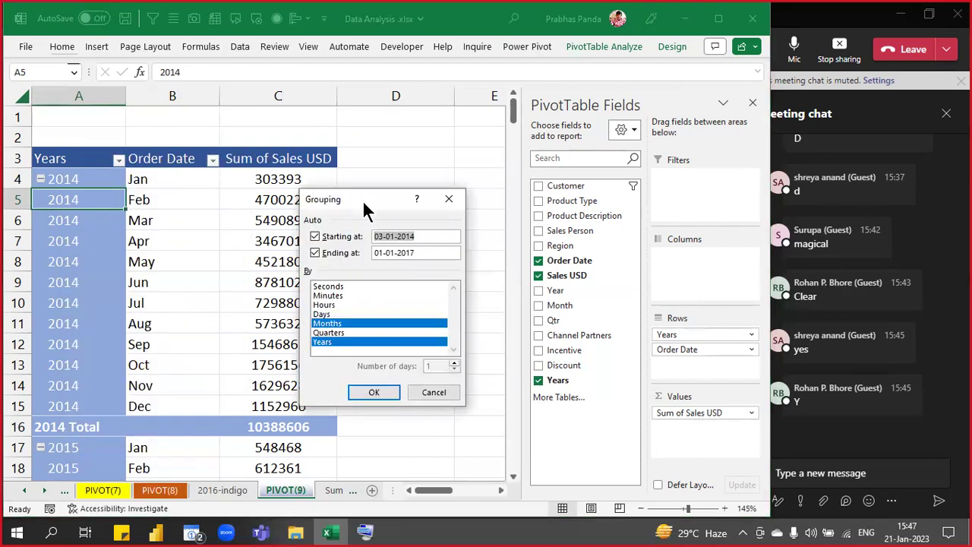
left_click(322, 314)
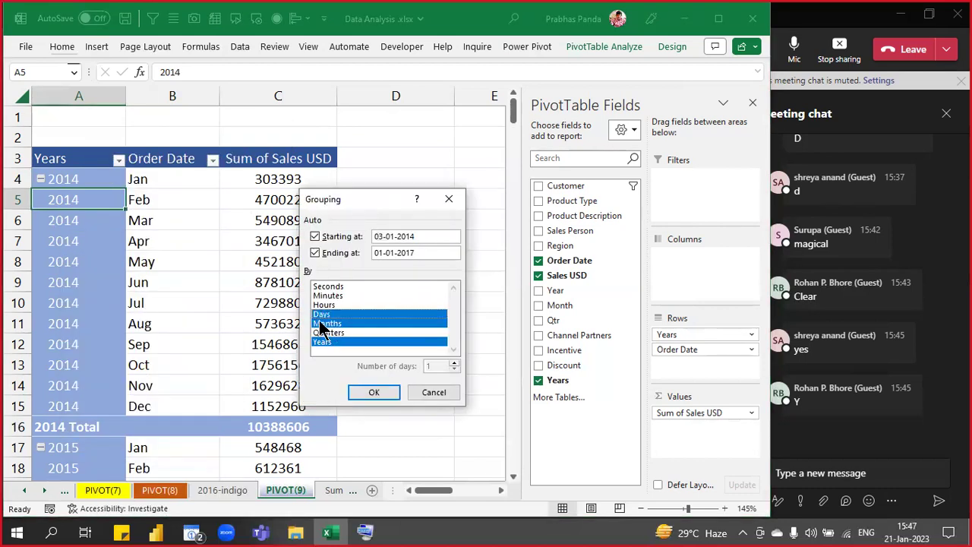
left_click(321, 316)
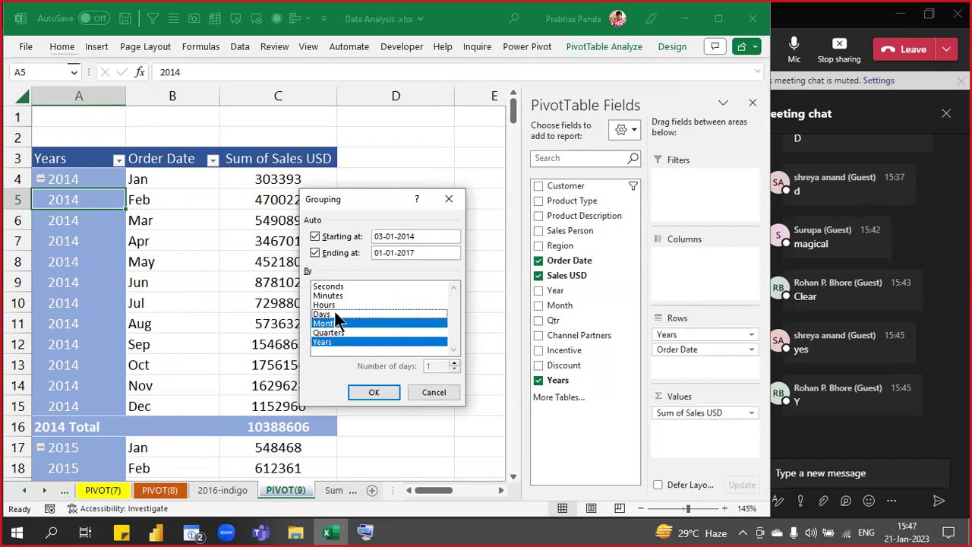
left_click(336, 316)
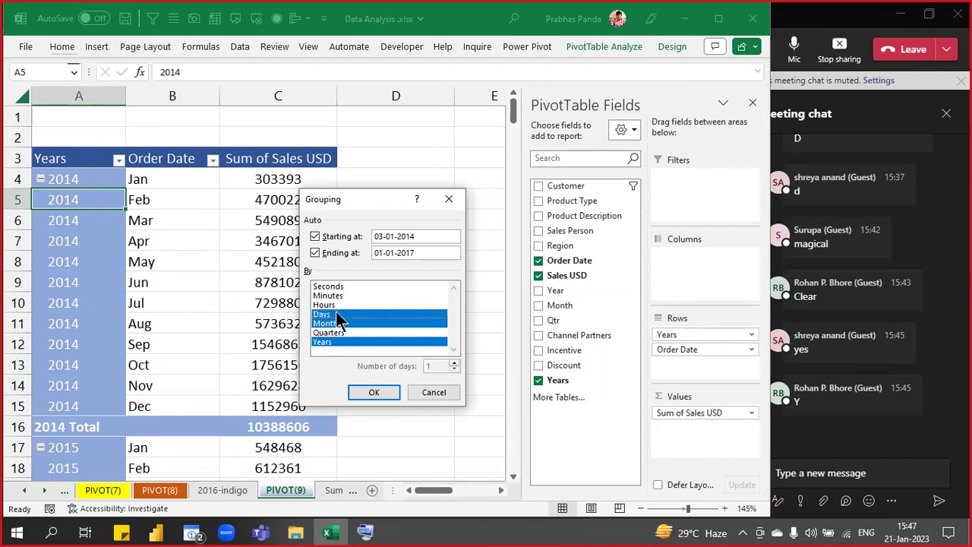
left_click(371, 394)
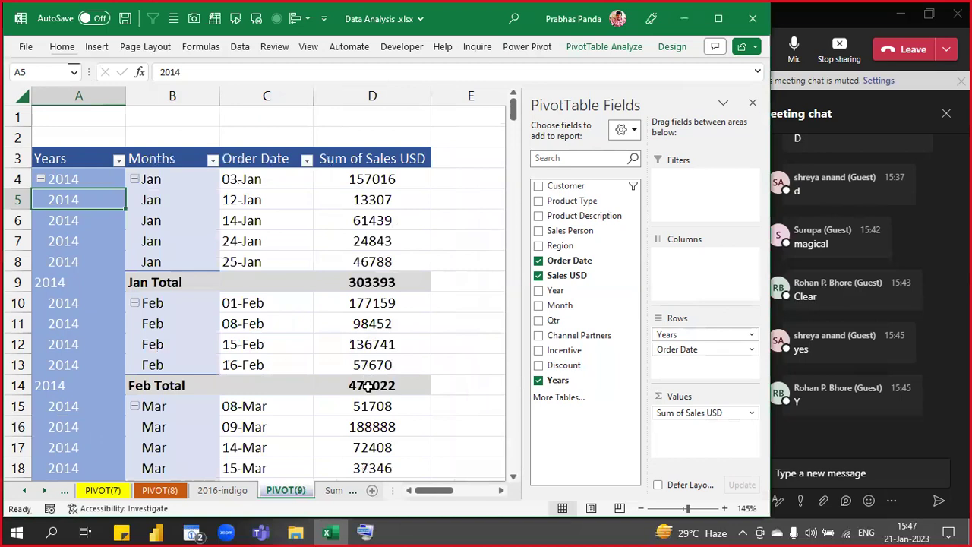
left_click(467, 225)
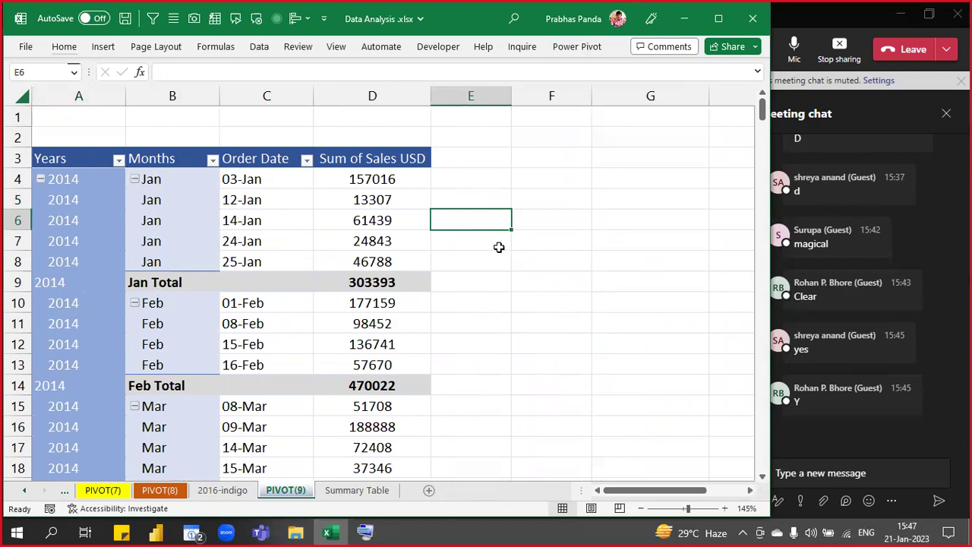
left_click(388, 238)
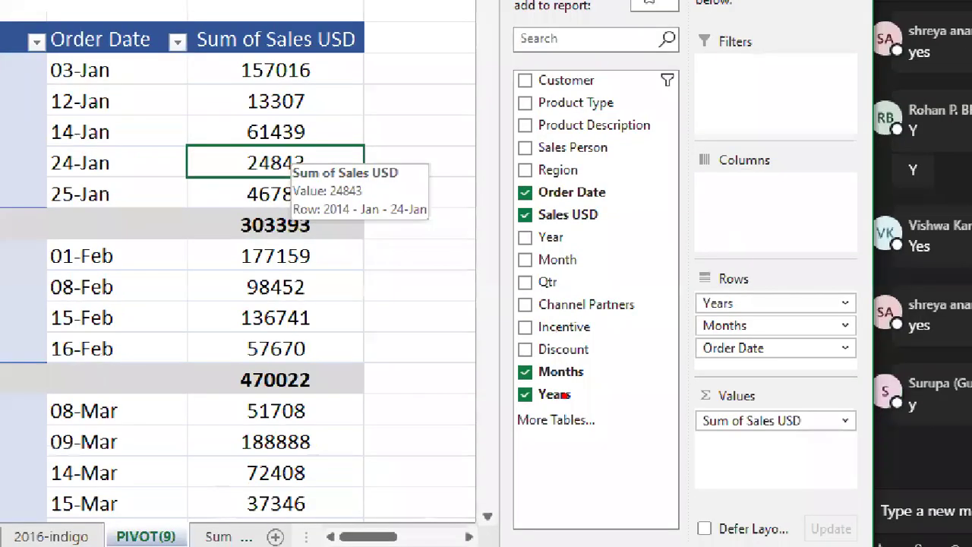
- Mark up the field list, boxing and crossing out Months and Years while circling and ticking Year and Month
mouse_move(493, 357)
left_mouse_down()
mouse_move(525, 393)
mouse_move(653, 410)
left_mouse_up()
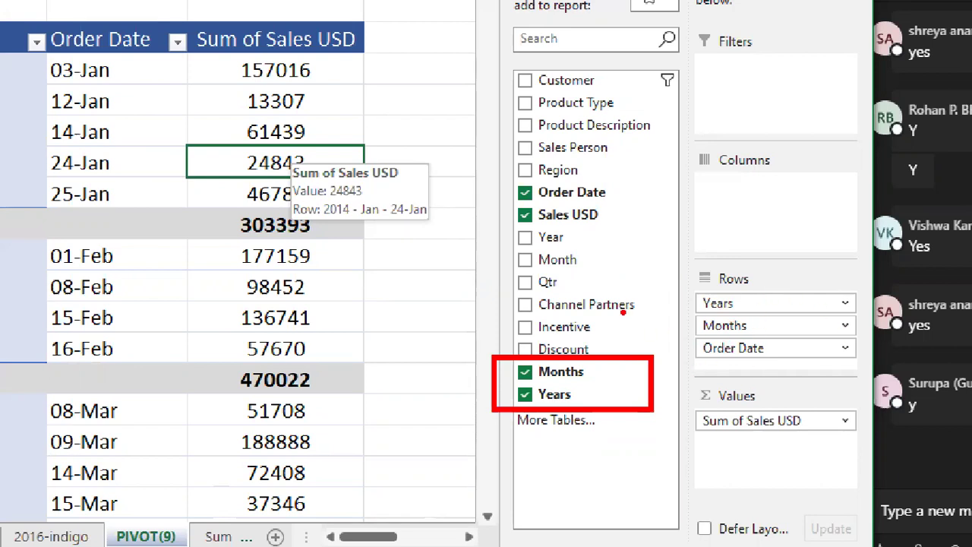
left_click_drag(501, 220, 582, 267)
mouse_move(501, 226)
left_mouse_down()
mouse_move(505, 244)
mouse_move(532, 228)
left_mouse_up()
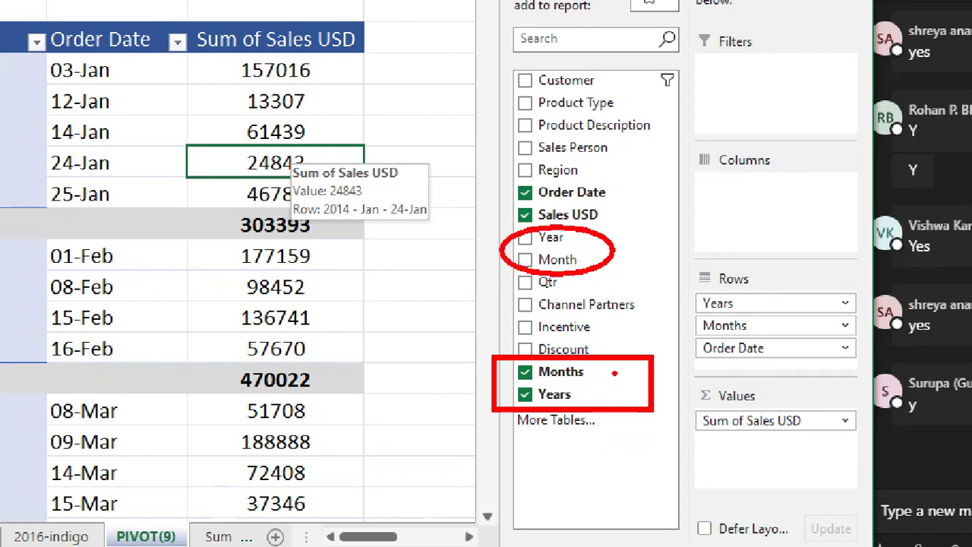
left_click_drag(542, 355, 627, 404)
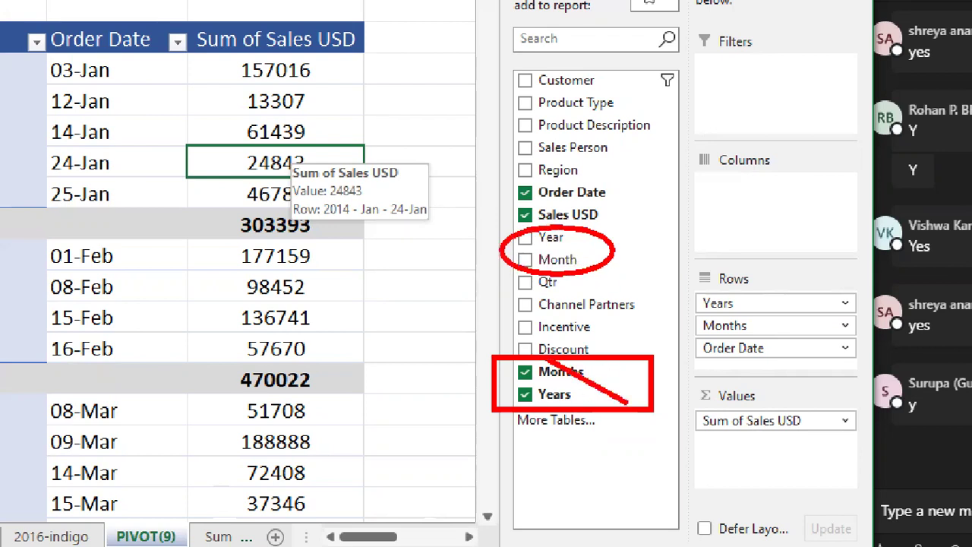
left_click_drag(606, 356, 499, 407)
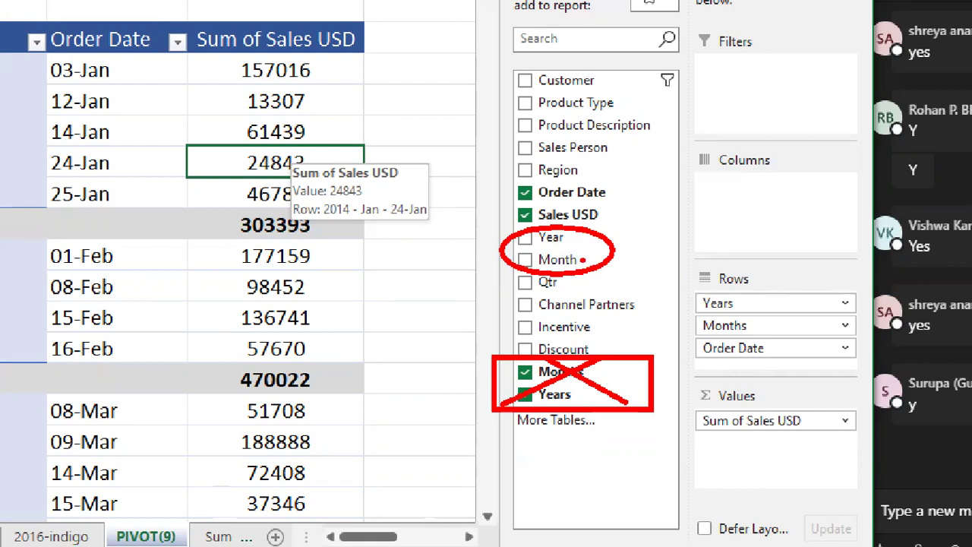
mouse_move(606, 221)
left_mouse_down()
mouse_move(648, 264)
mouse_move(702, 216)
left_mouse_up()
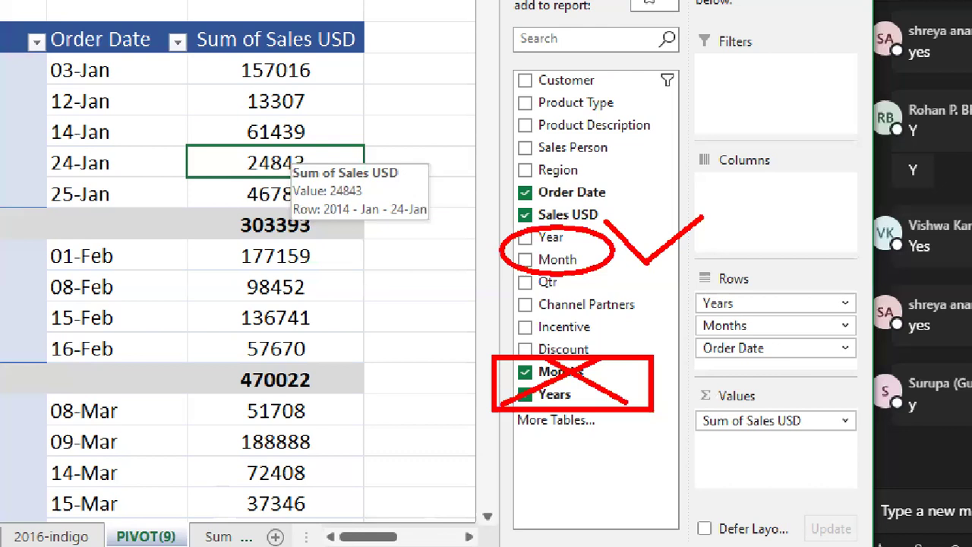
key("Escape")
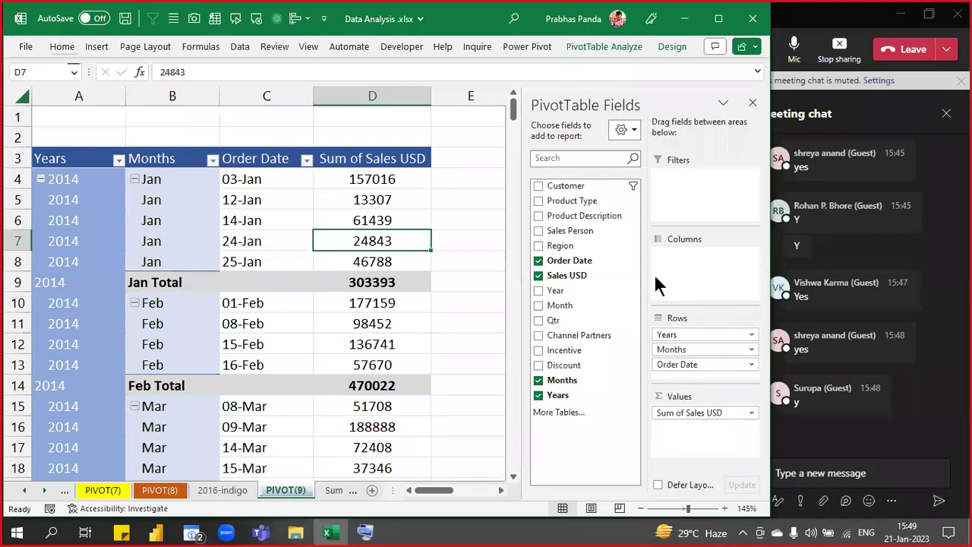
- Duplicate the PIVOT(9) sheet in front of Summary Table and give the copy a dark grey tab color
key("ctrl")
key("ctrl")
key("ctrl")
key("ctrl")
left_click_drag(283, 490, 339, 493)
left_click(40, 489)
left_click(40, 490)
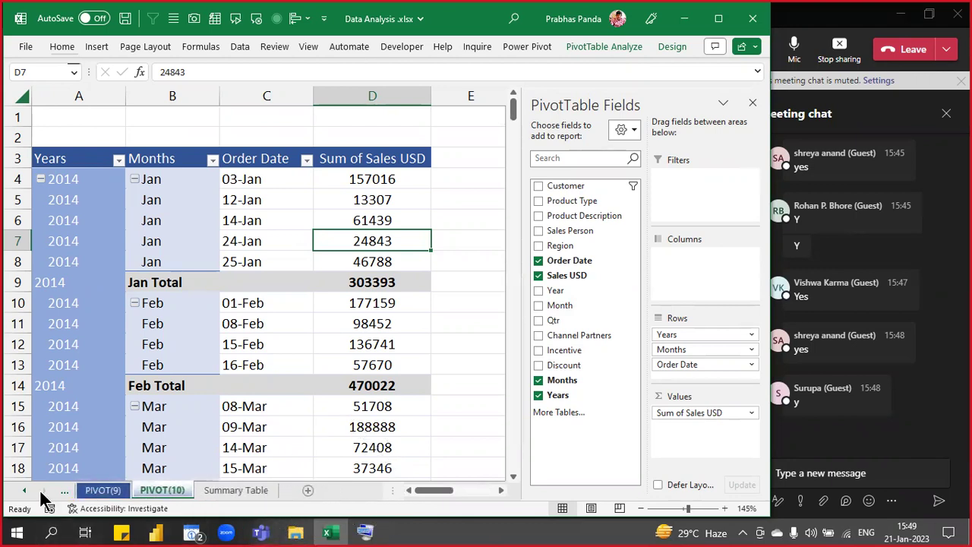
right_click(180, 492)
mouse_move(257, 419)
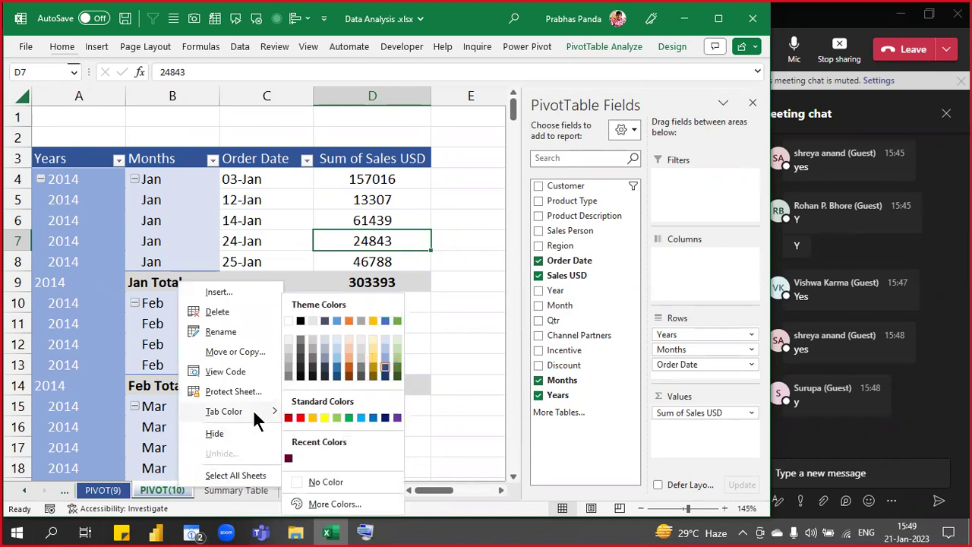
left_click(301, 356)
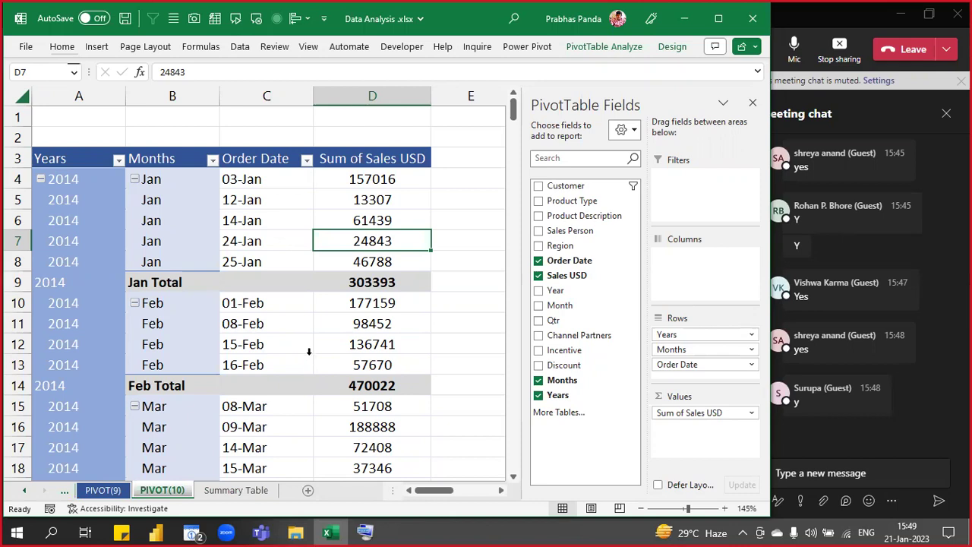
- Remove the Order Date, Months and Years fields from the copied pivot table, keeping only Sales USD
left_click(536, 261)
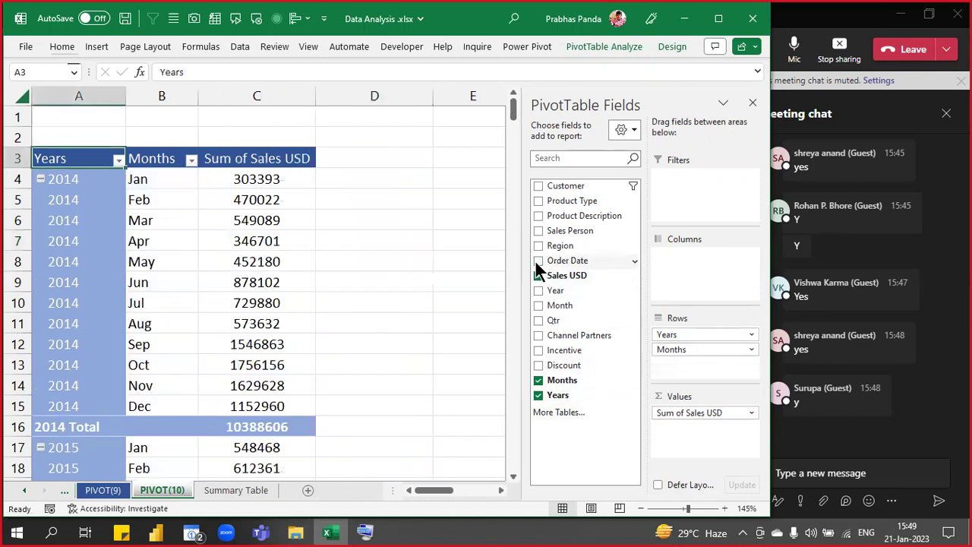
left_click(537, 381)
left_click(538, 396)
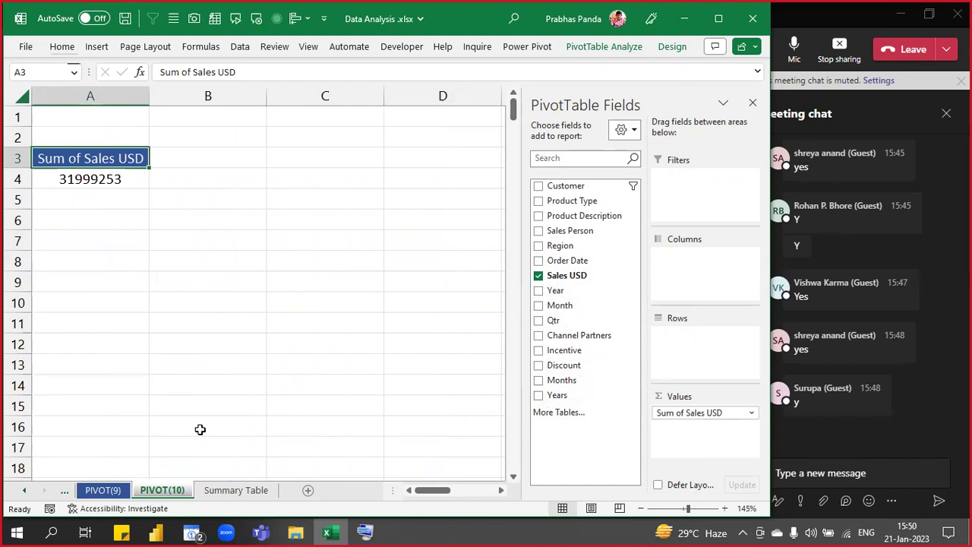
- Review the source data in the Summary Table sheet and select the whole table
left_click(243, 490)
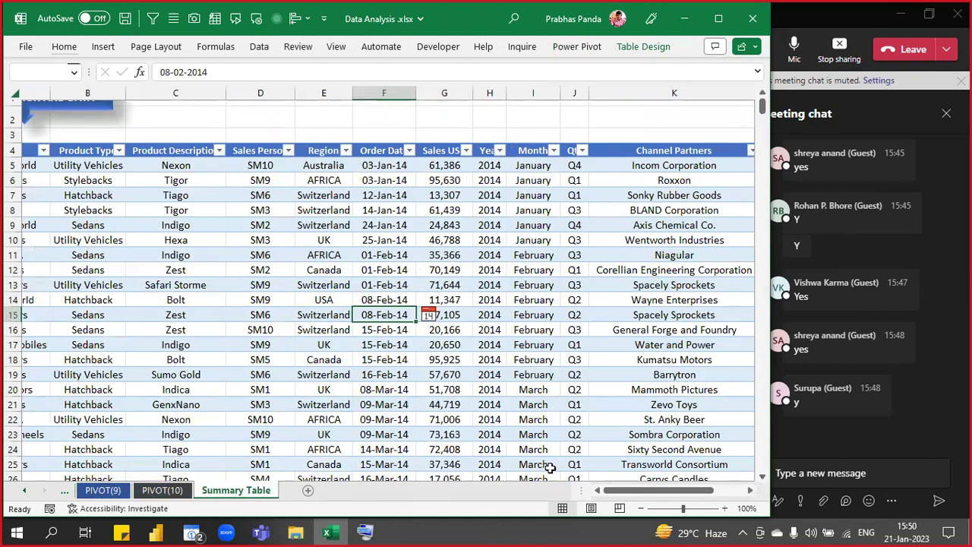
left_click_drag(674, 487, 630, 492)
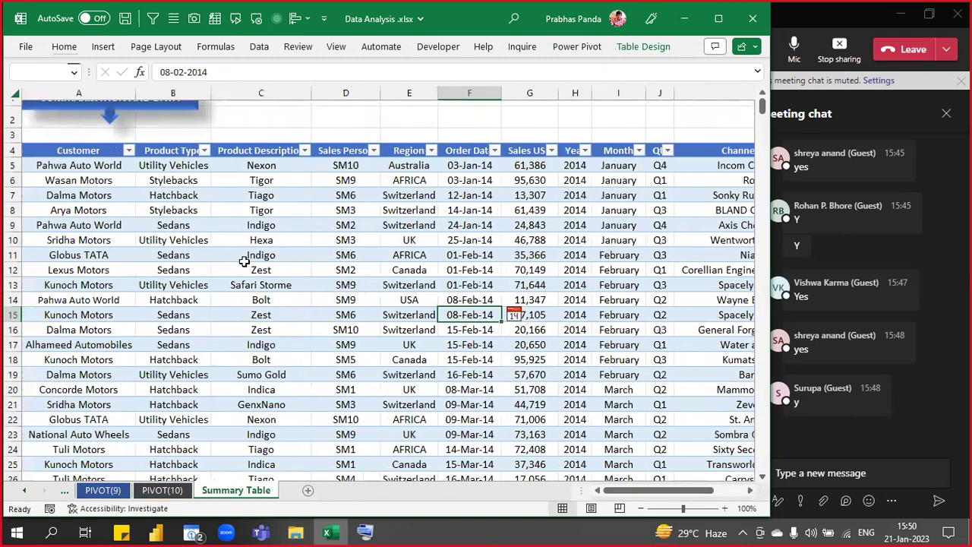
scroll(183, 326, "up", 1)
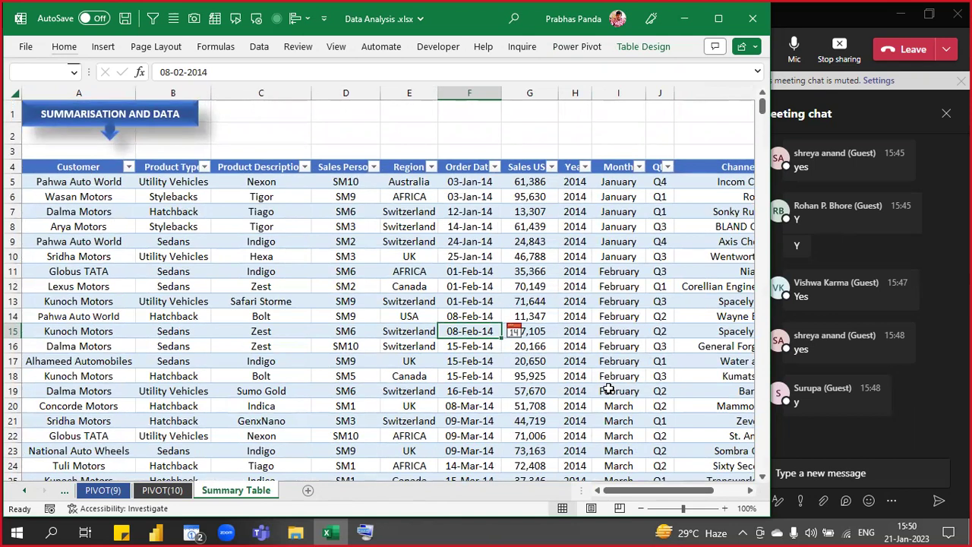
left_click(418, 271)
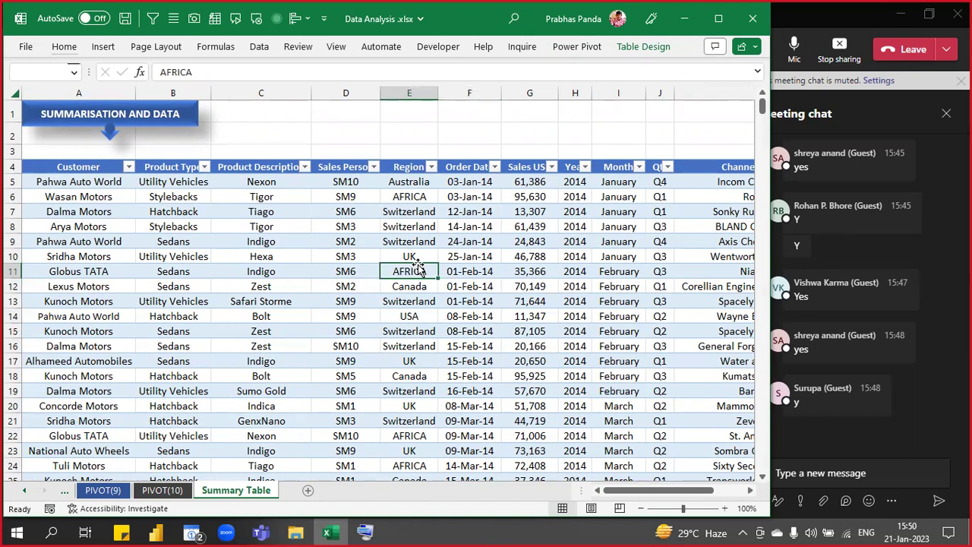
key("ctrl+a")
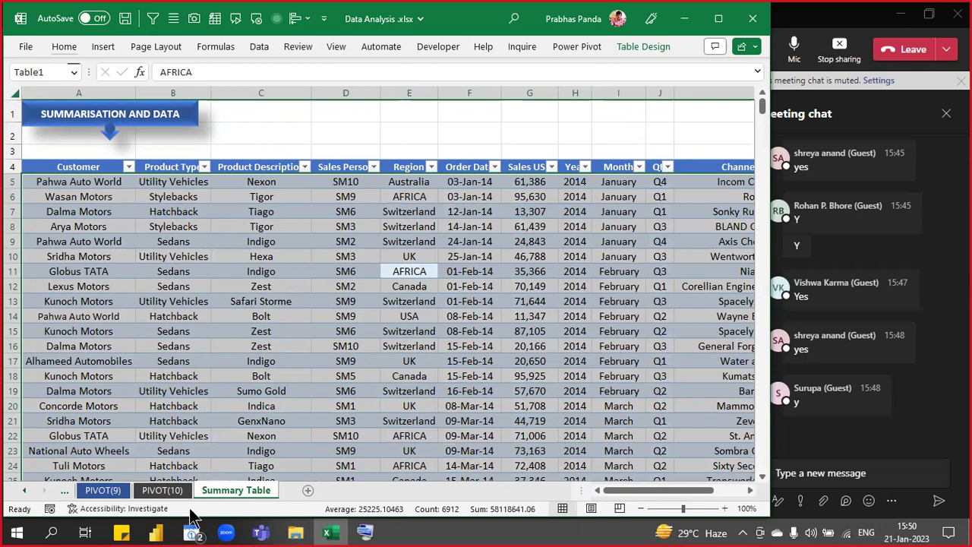
- Return to the PIVOT(10) sheet and add the Month field to the pivot table's rows
left_click(168, 490)
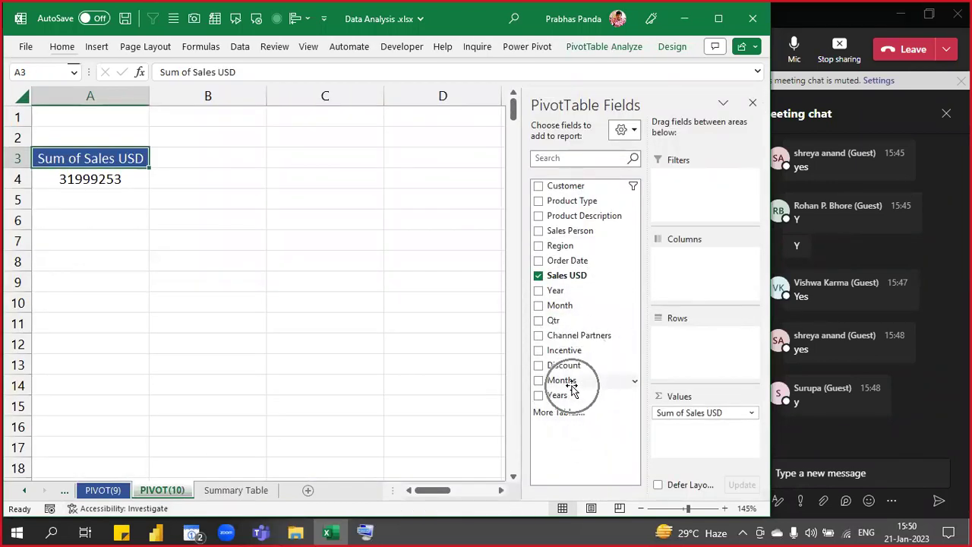
key("ctrl")
left_click_drag(577, 310, 710, 362)
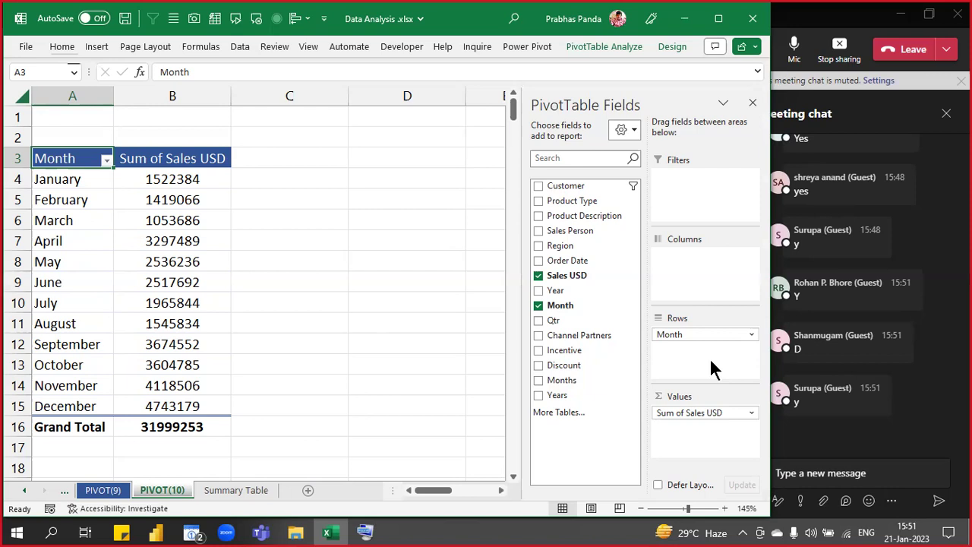
- Open the Corp Case Studies .xlsx workbook and show the monthly revenue table at the start of the Data Presentation sheet
left_click(295, 533)
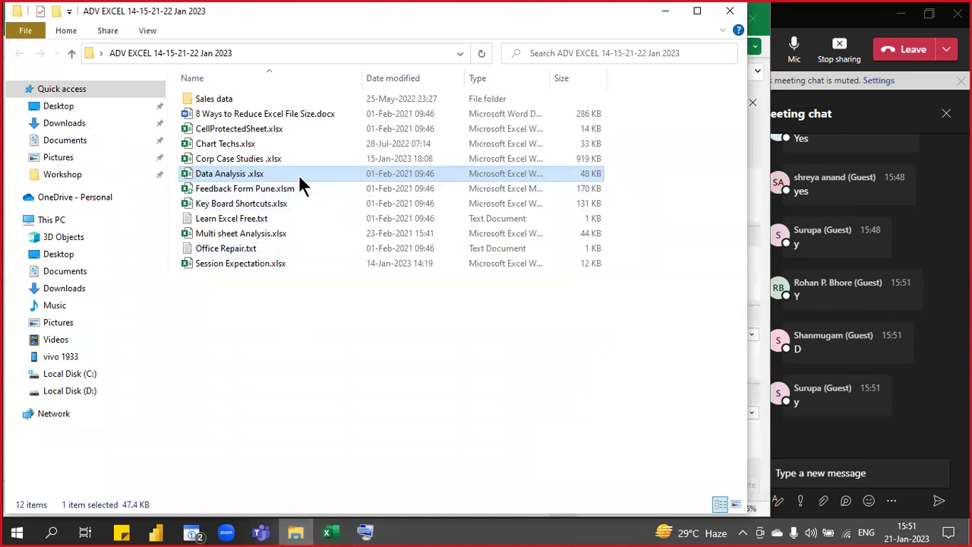
double_click(255, 161)
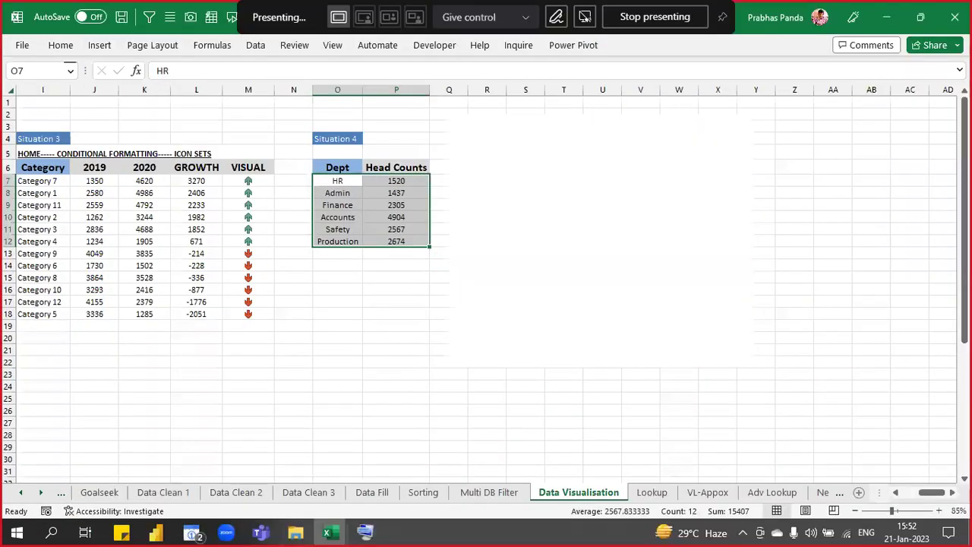
left_click(921, 18)
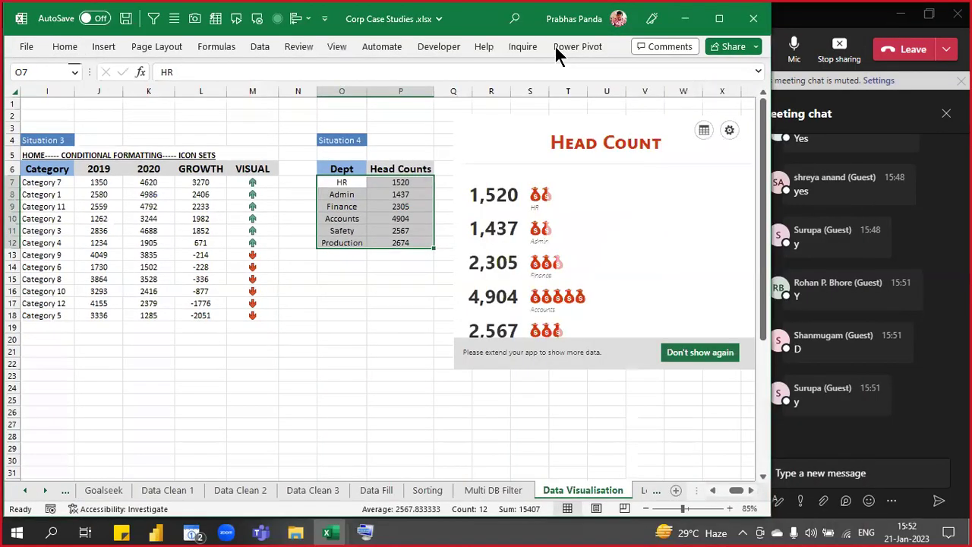
left_click(25, 491)
left_click(26, 491)
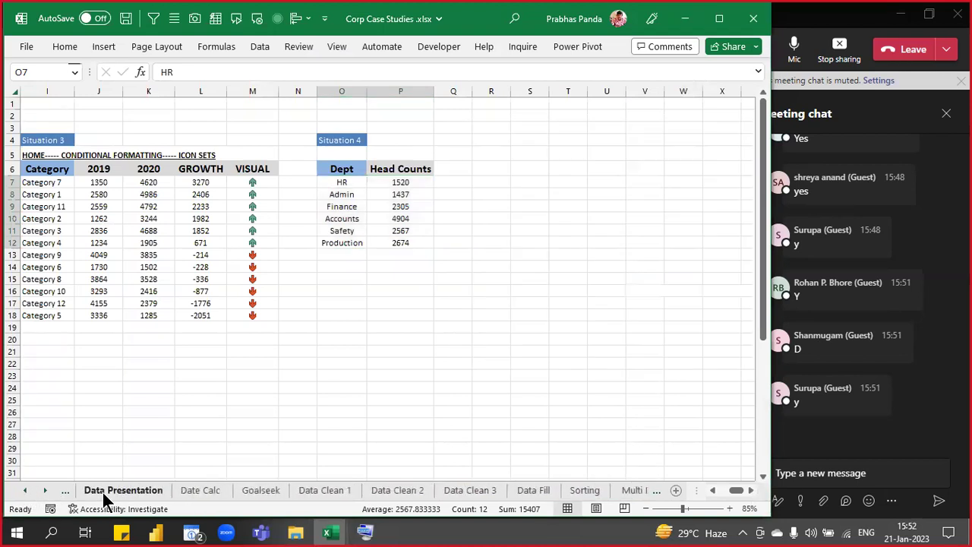
left_click(102, 492)
left_click(196, 237)
scroll(200, 237, "up", 4, "ctrl")
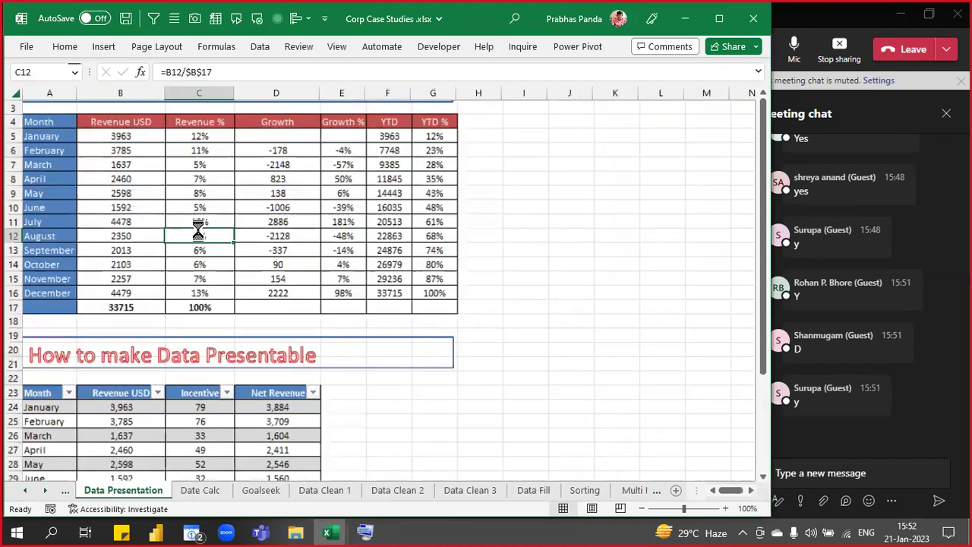
scroll(198, 232, "up", 2)
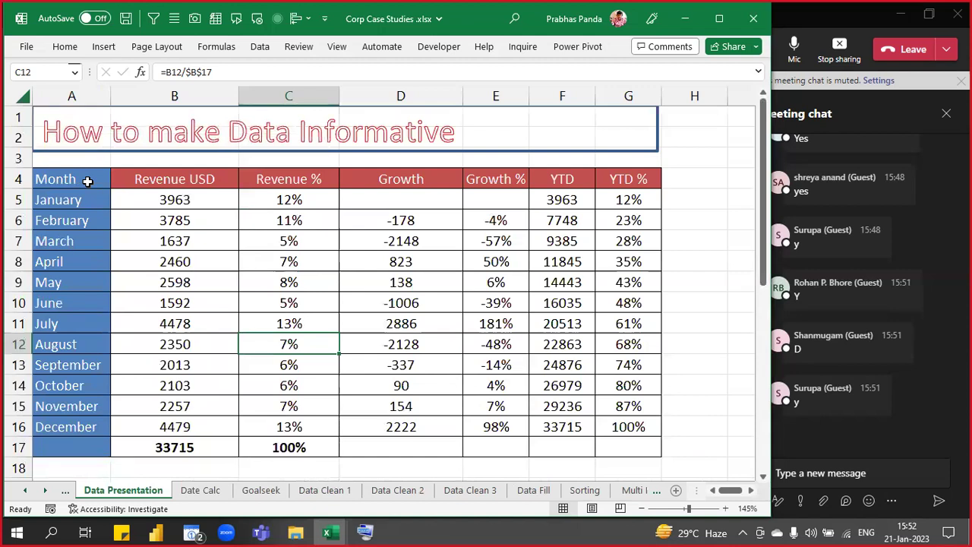
- Examine the Revenue USD, Revenue %, Growth, Growth %, YTD and YTD % columns of the Data Presentation table
left_click_drag(182, 179, 143, 444)
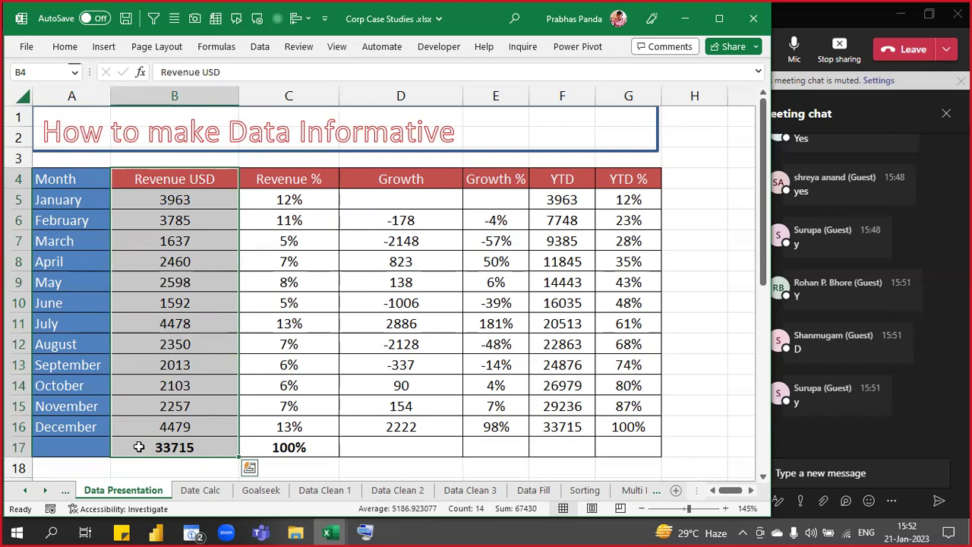
left_click(310, 89)
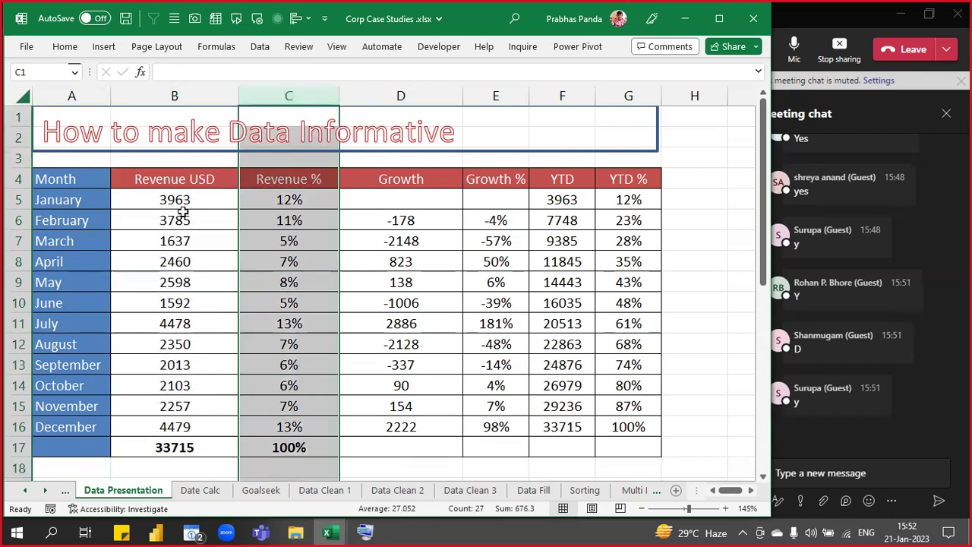
left_click_drag(182, 201, 183, 344)
left_click(431, 92)
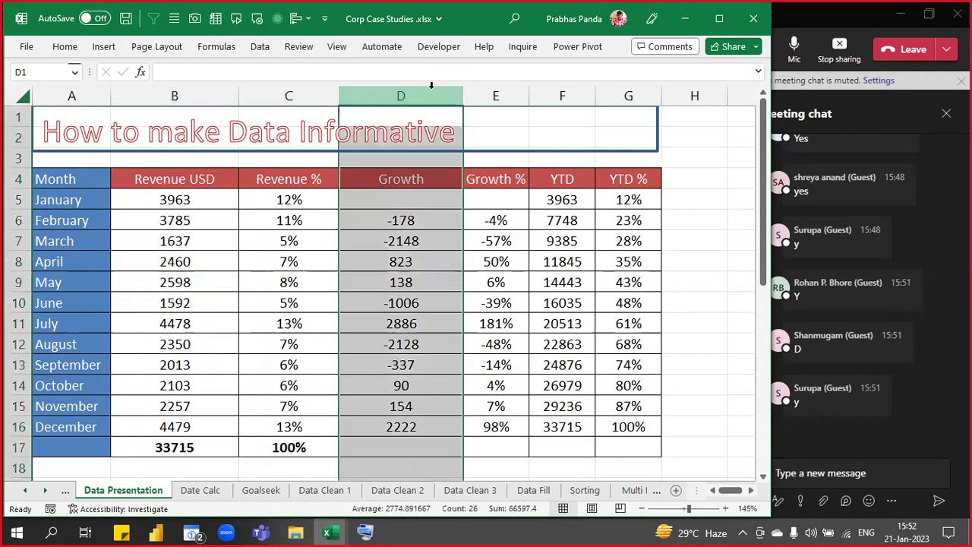
left_click(505, 91)
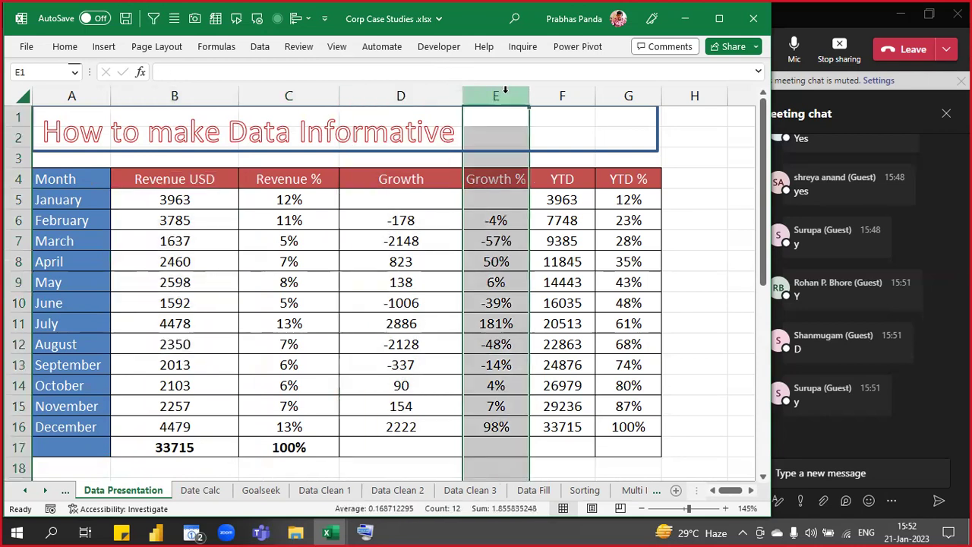
left_click(576, 96)
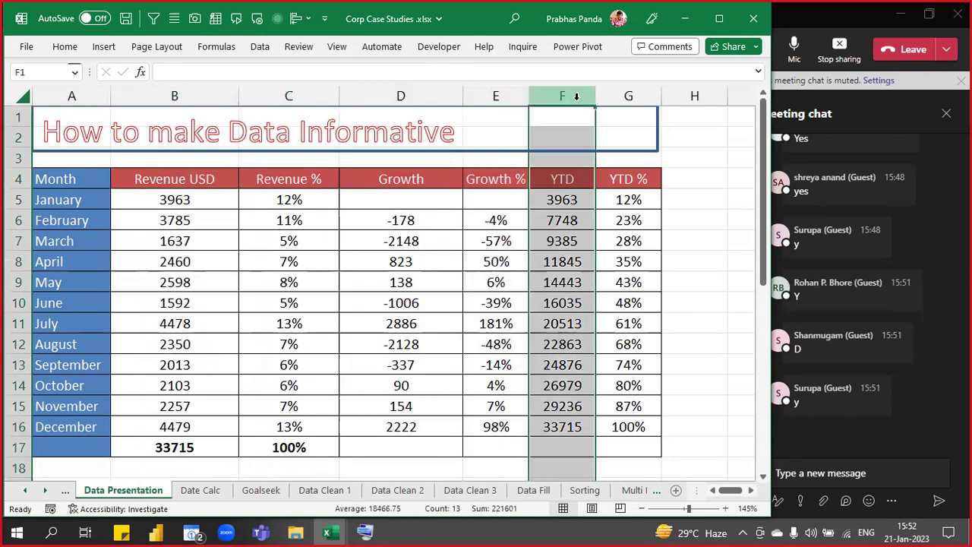
left_click(628, 94)
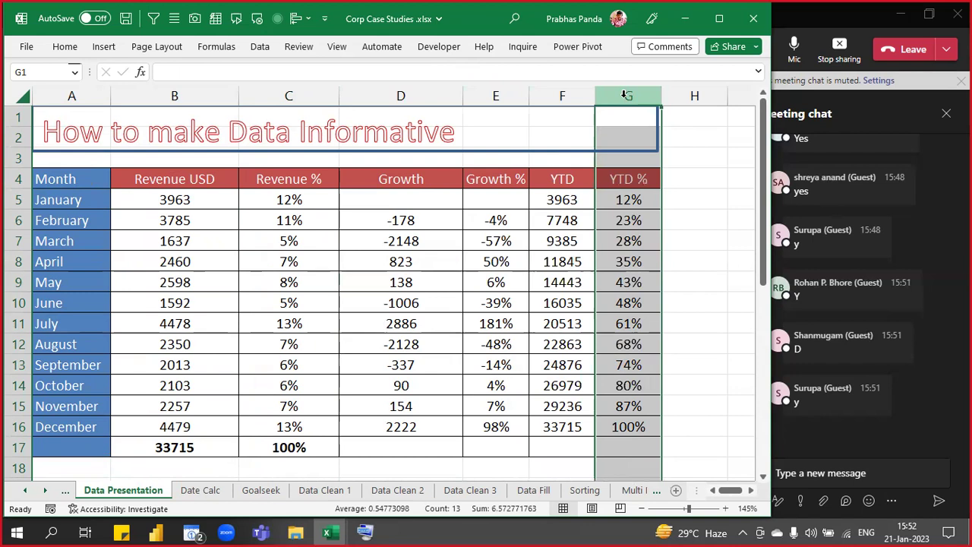
- Compare the monthly sales pivot in Data Analysis .xlsx with the Revenue % column in Corp Case Studies .xlsx, finishing on the pivot's sales values
key("alt+Tab")
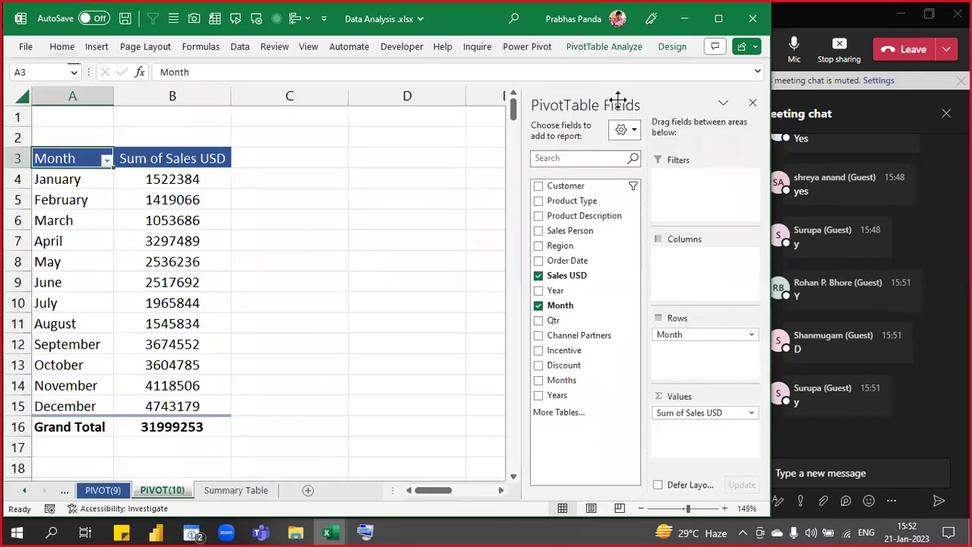
left_click_drag(59, 157, 162, 428)
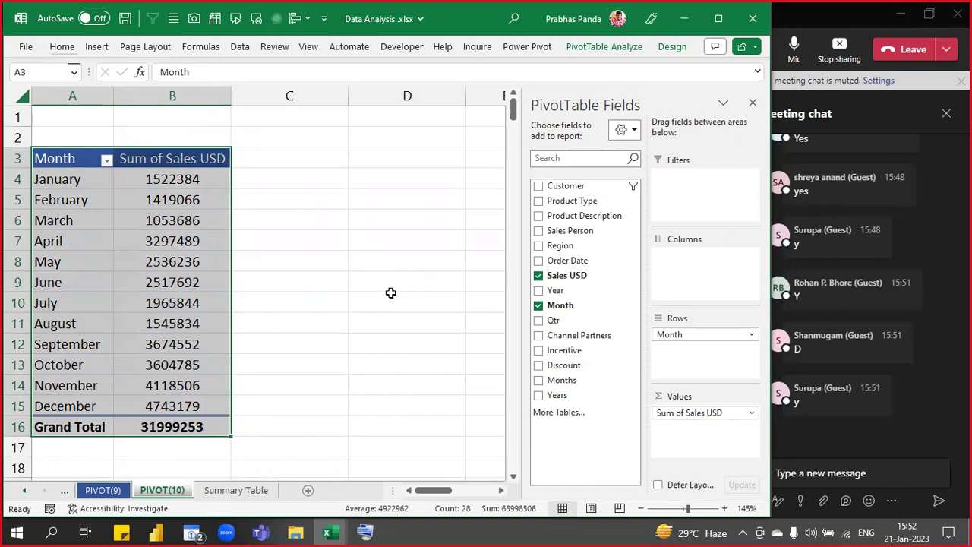
key("alt+Tab")
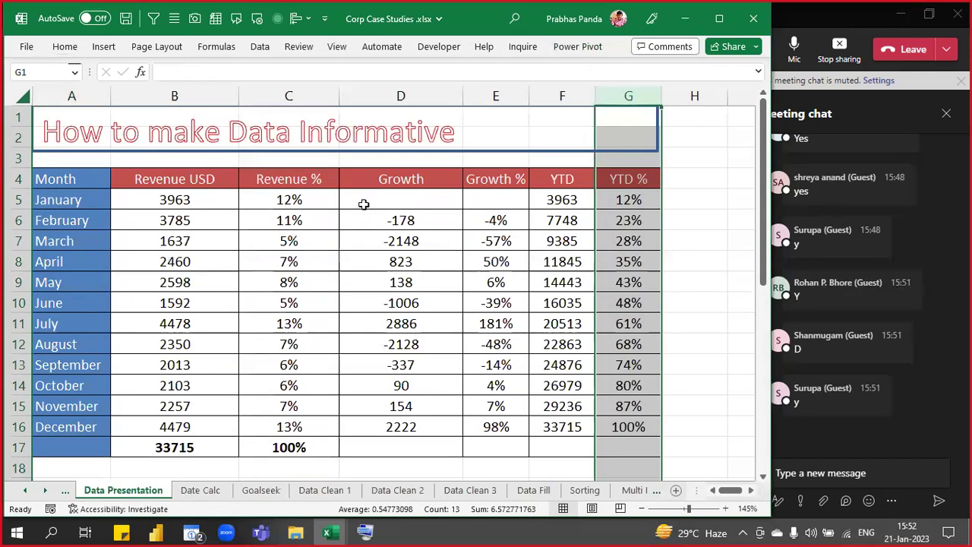
left_click(306, 89)
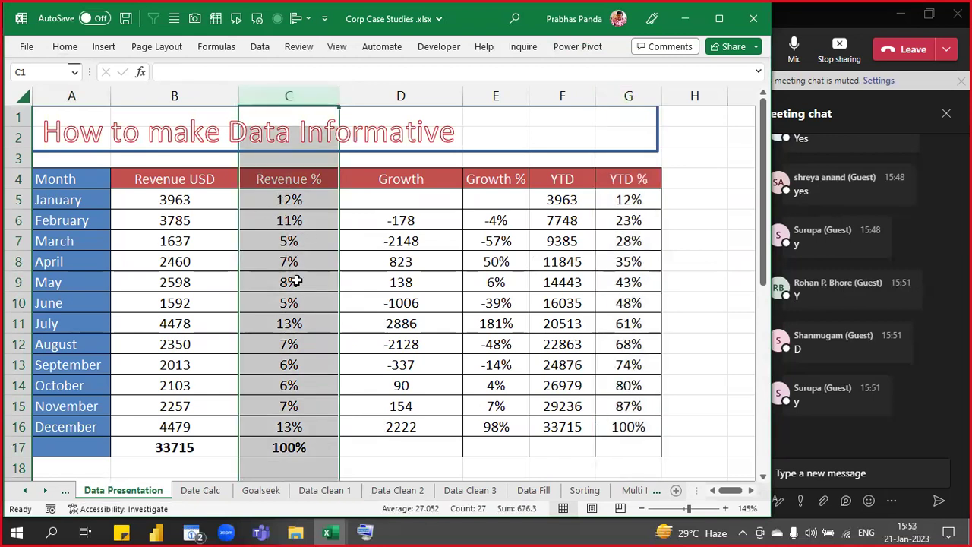
key("alt+Tab")
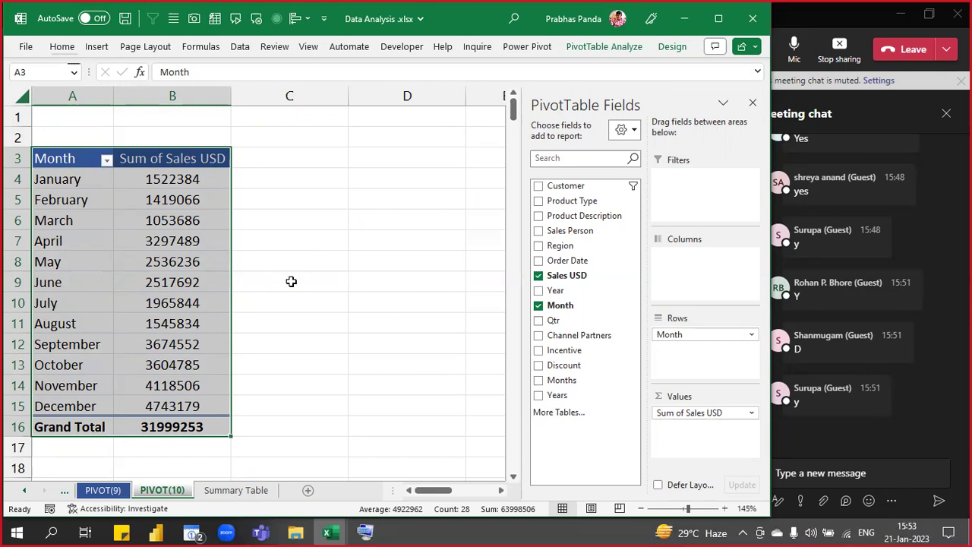
left_click_drag(275, 162, 269, 445)
key("alt+Tab")
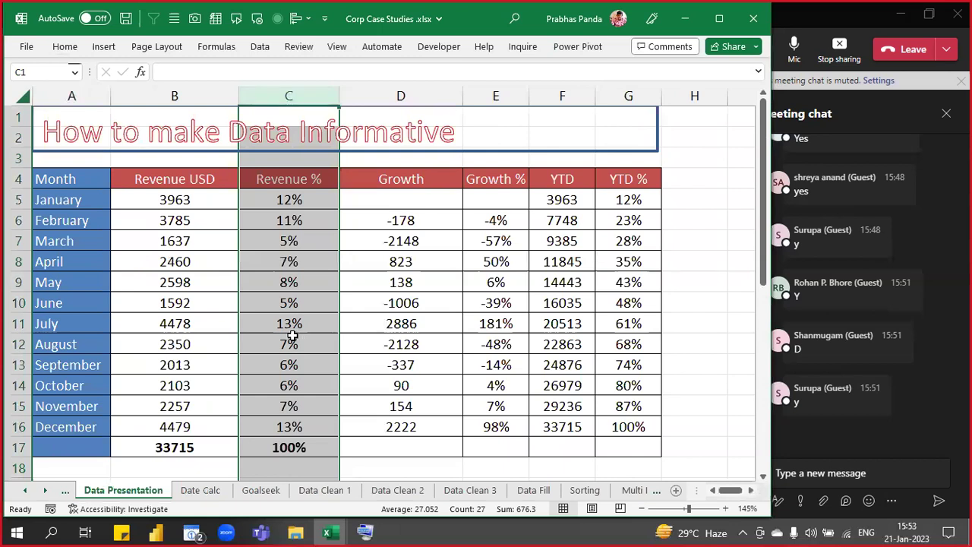
key("alt+Tab")
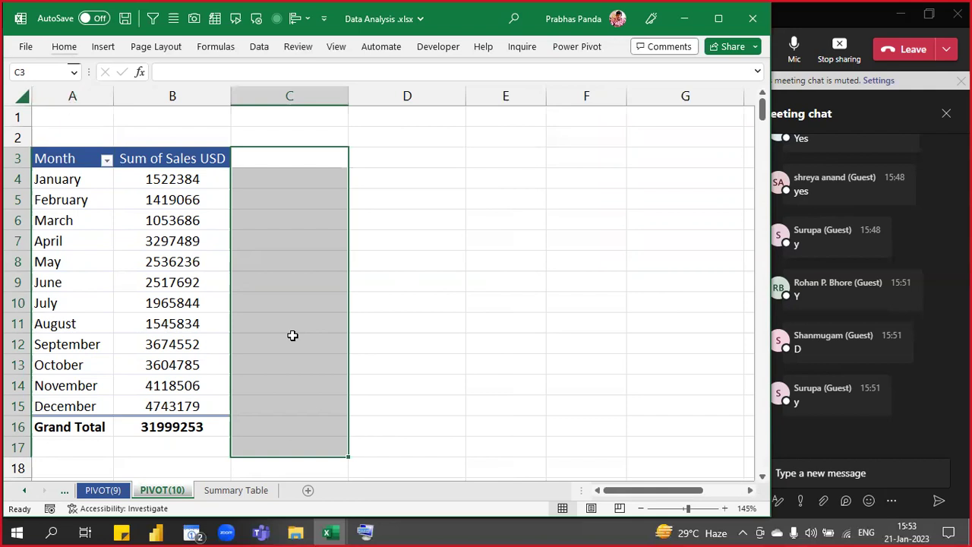
left_click_drag(174, 158, 175, 422)
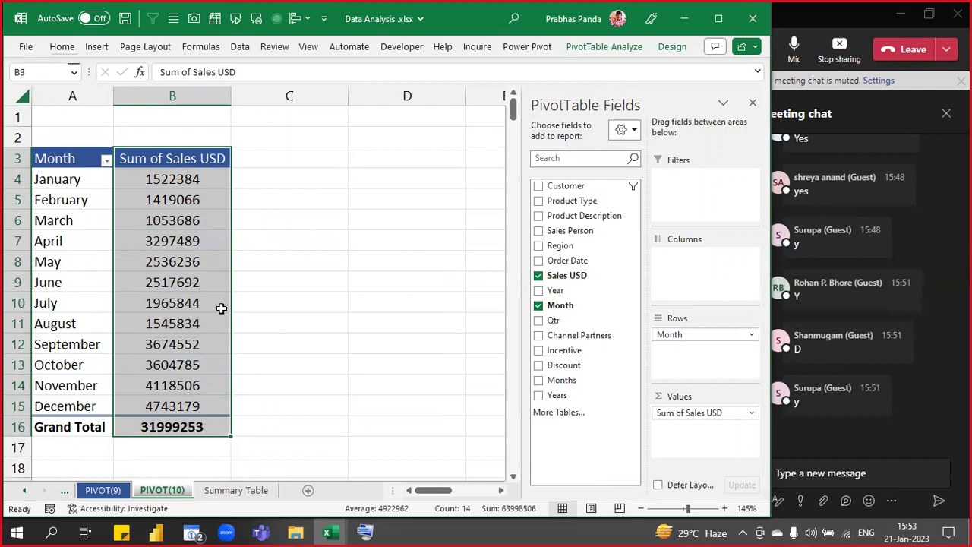
scroll(211, 227, "down", 1, "ctrl")
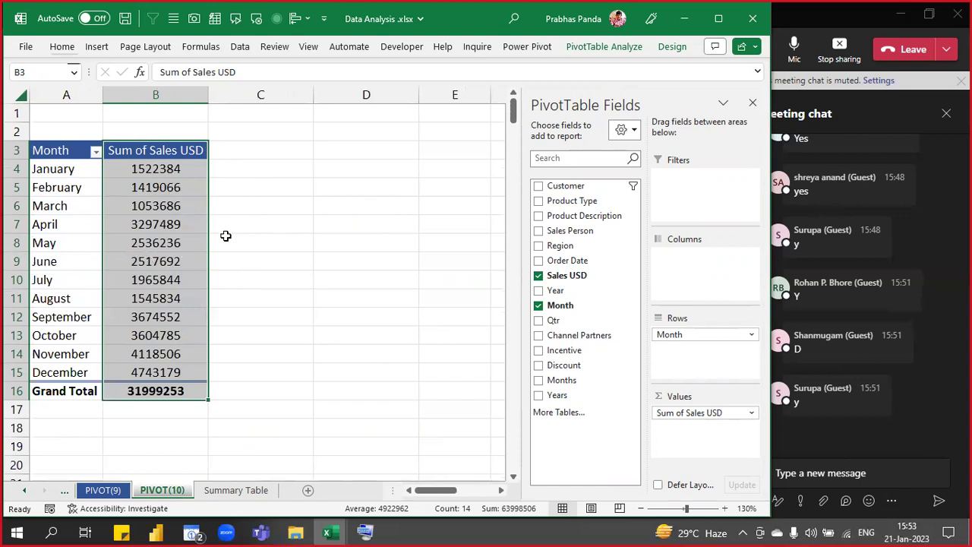
key("ctrl")
key("ctrl")
key("ctrl")
key("ctrl")
key("ctrl")
key("ctrl")
key("ctrl")
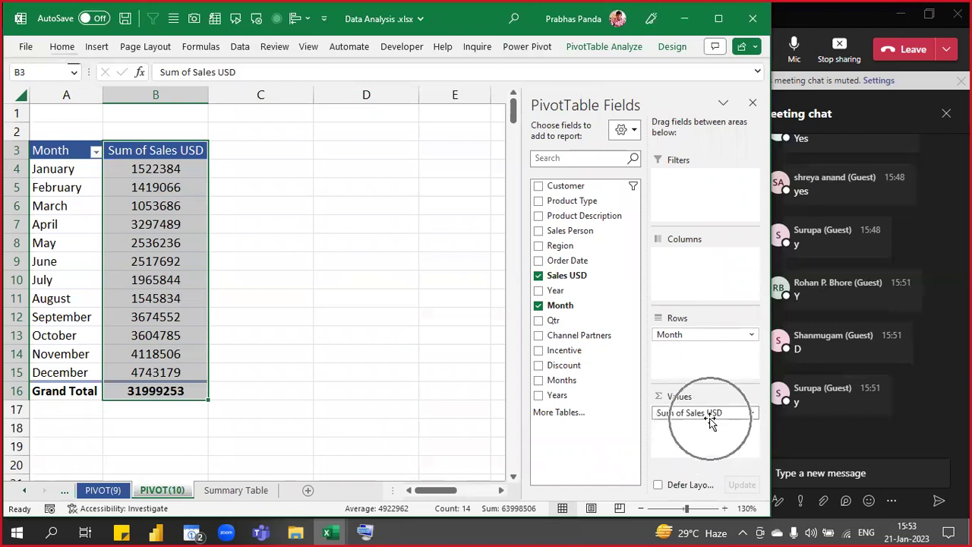
key("ctrl")
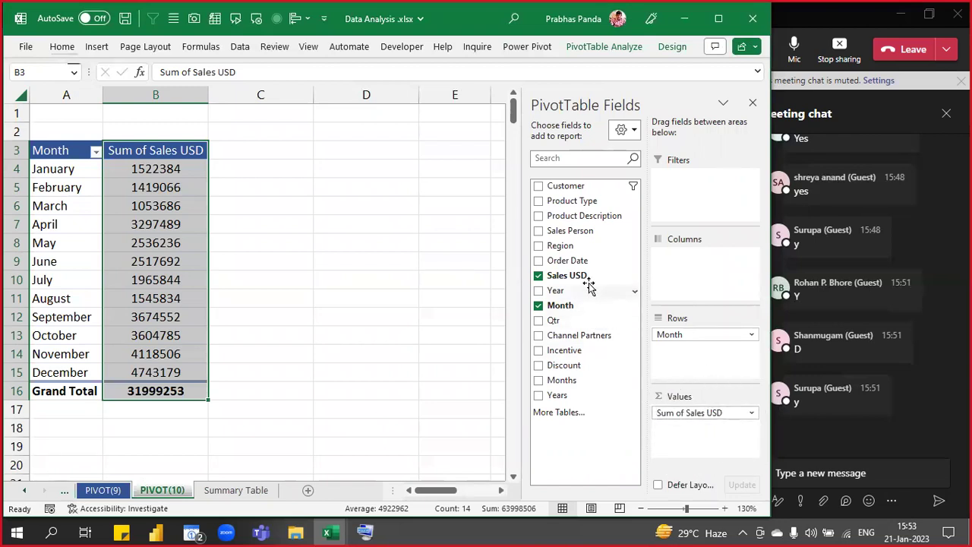
- Add Sales USD to the pivot table's values a second time and show the new column as % of Column Total
left_click_drag(586, 277, 709, 442)
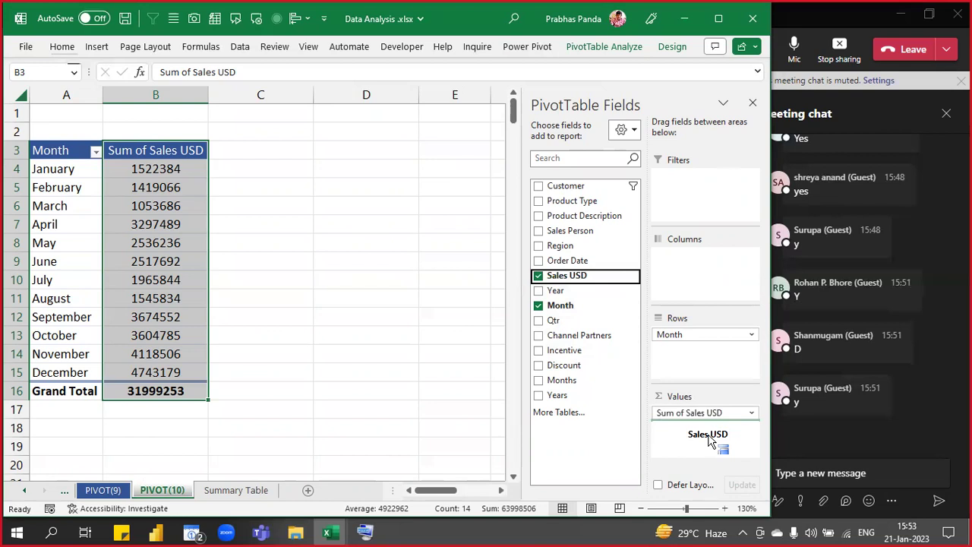
left_click_drag(709, 442, 709, 440)
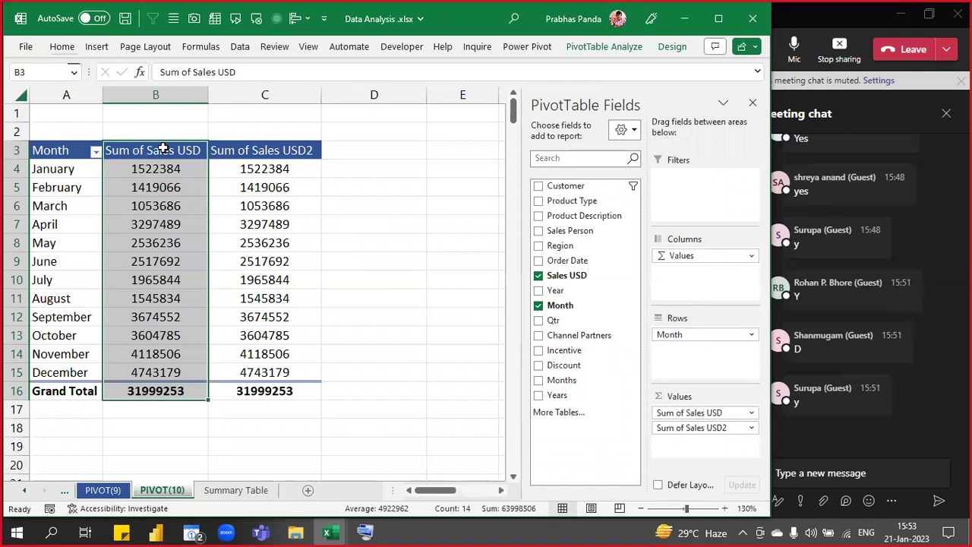
left_click(264, 151)
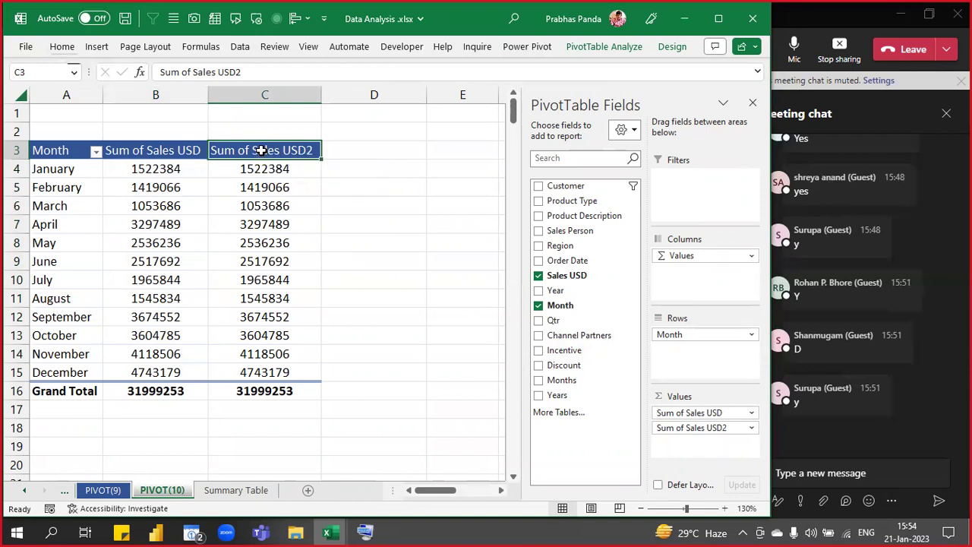
right_click(262, 153)
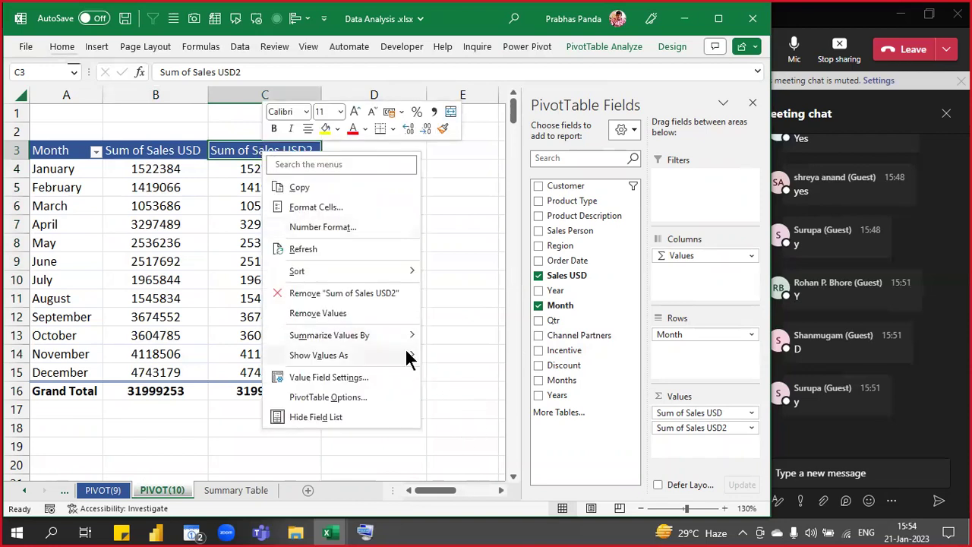
mouse_move(406, 356)
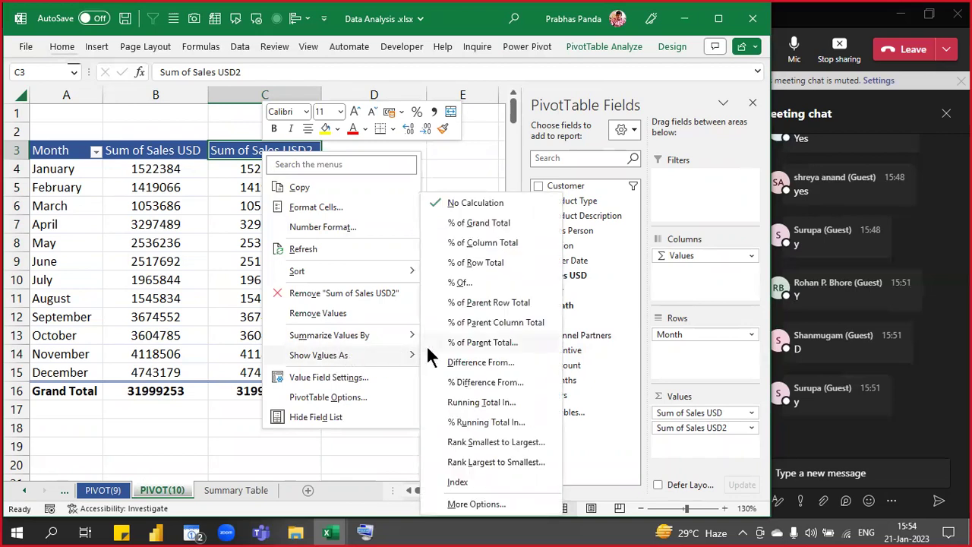
left_click(478, 243)
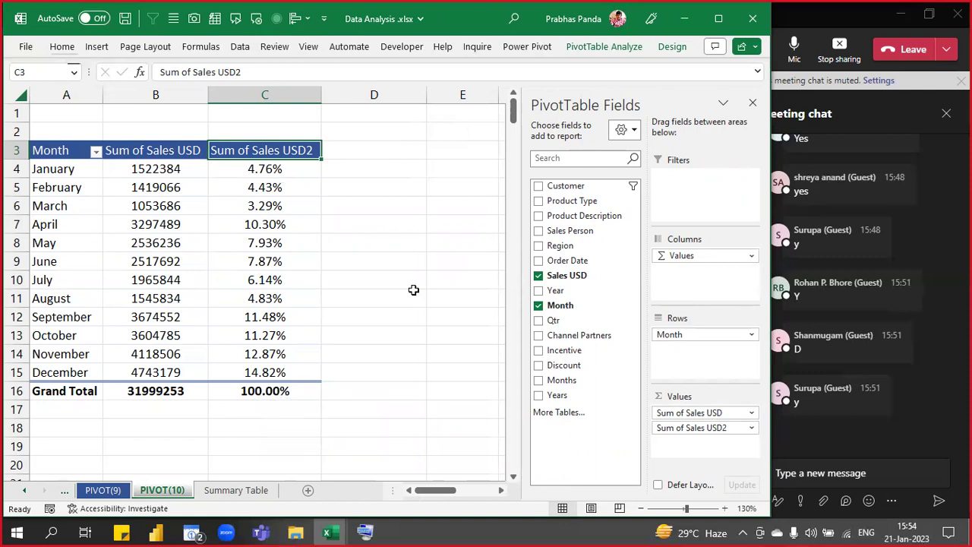
- Rename the percentage column's header to Revenue % and autofit the column width
type("Revenue %")
key("Return")
key("Up")
key("ctrl+shift+Down")
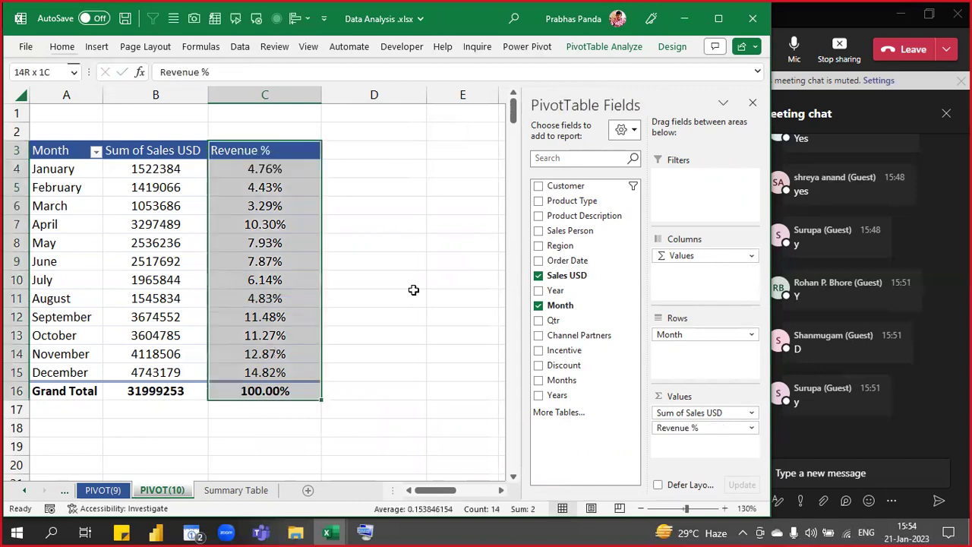
key("alt+o")
key("c")
key("a")
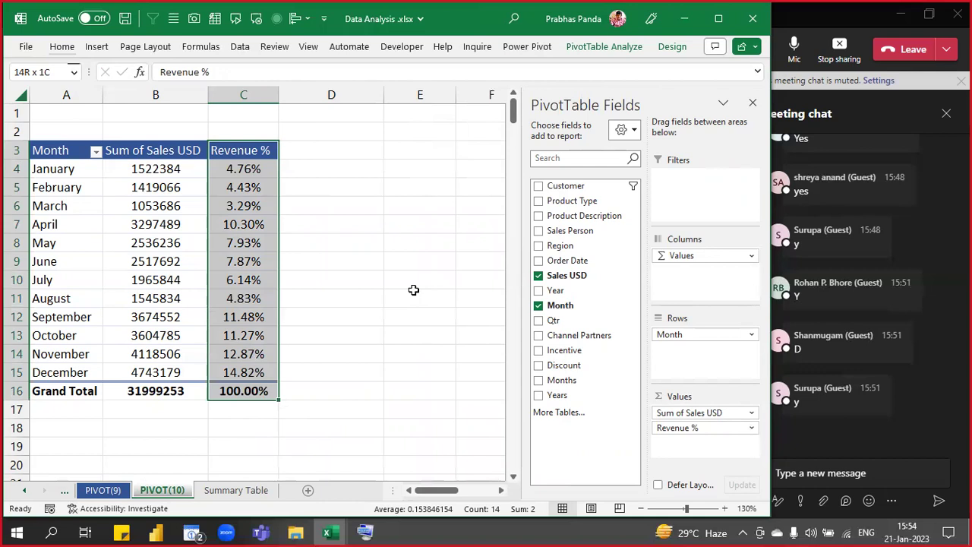
left_click(237, 150)
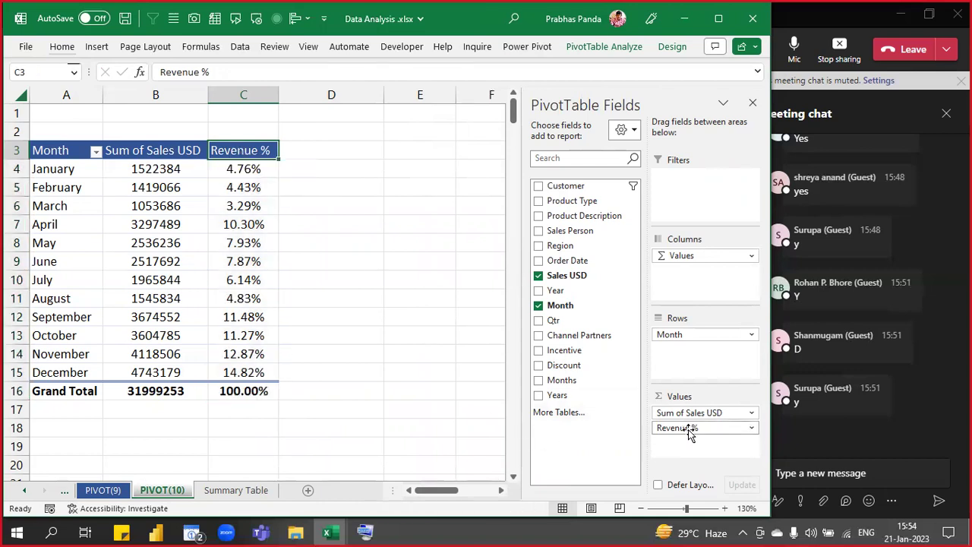
right_click(253, 150)
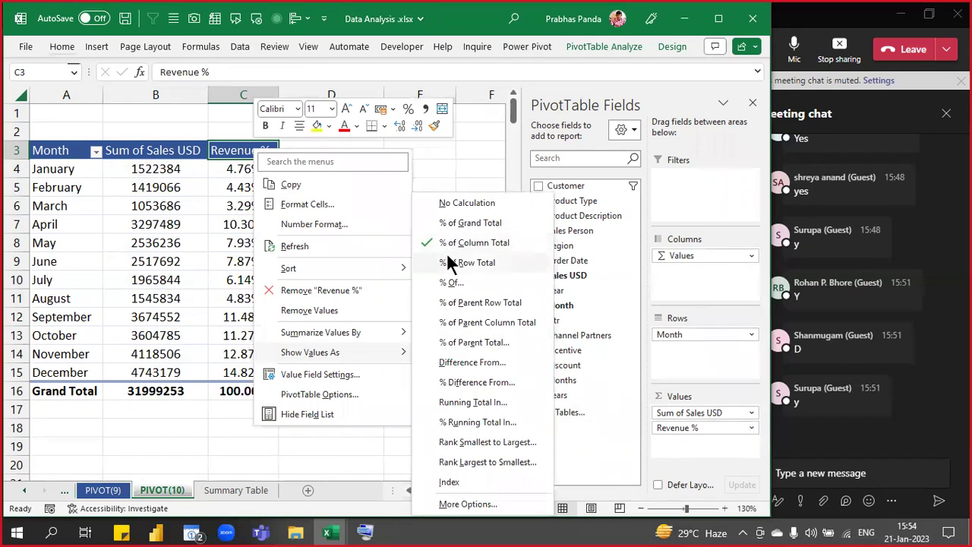
left_click(578, 280)
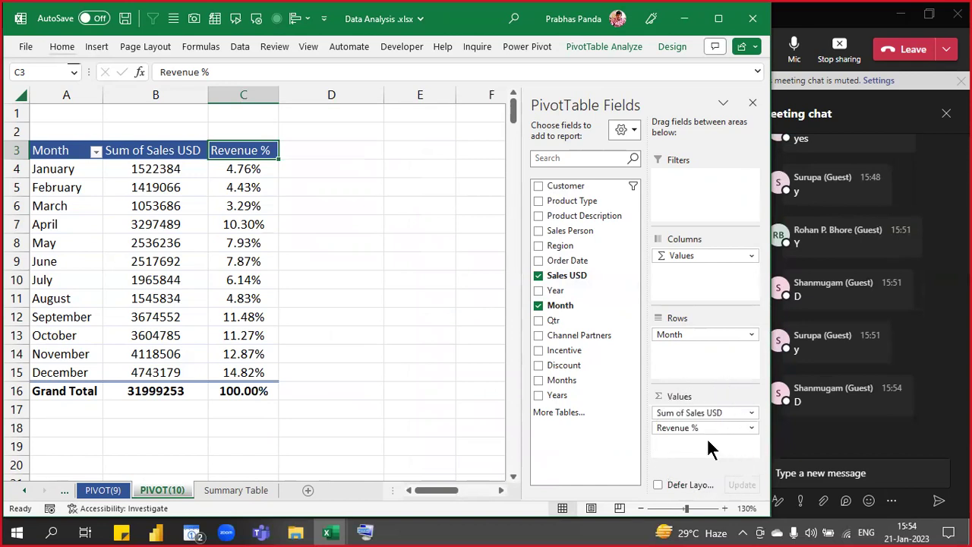
key("ctrl")
key("ctrl")
key("ctrl")
key("ctrl")
key("ctrl")
key("ctrl")
key("ctrl")
key("ctrl")
key("ctrl")
key("ctrl")
key("ctrl")
key("ctrl")
key("ctrl")
key("ctrl")
key("ctrl")
key("ctrl")
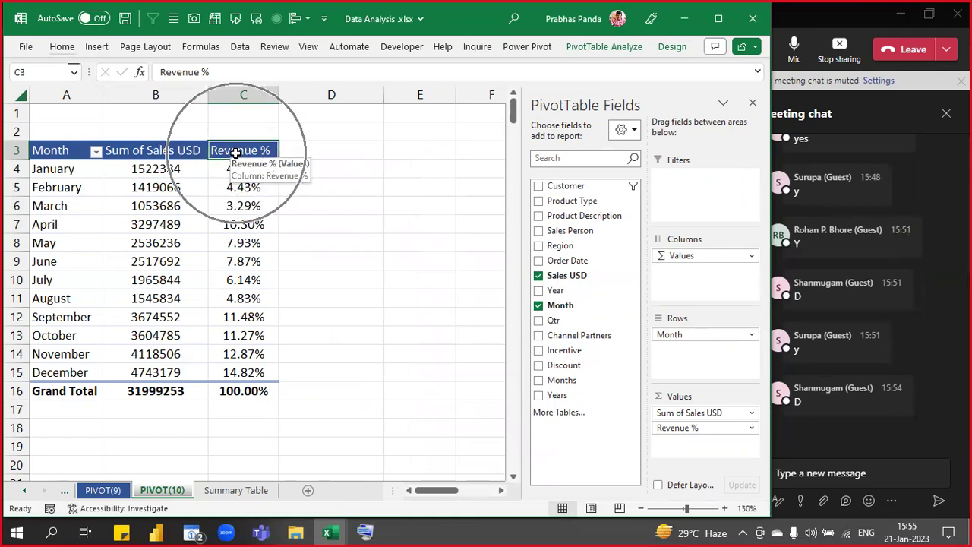
- Open Revenue %'s Show Values As options, draw a red line from Sales USD to its values entry, and box the header, Show Values As and % of Column Total
right_click(236, 152)
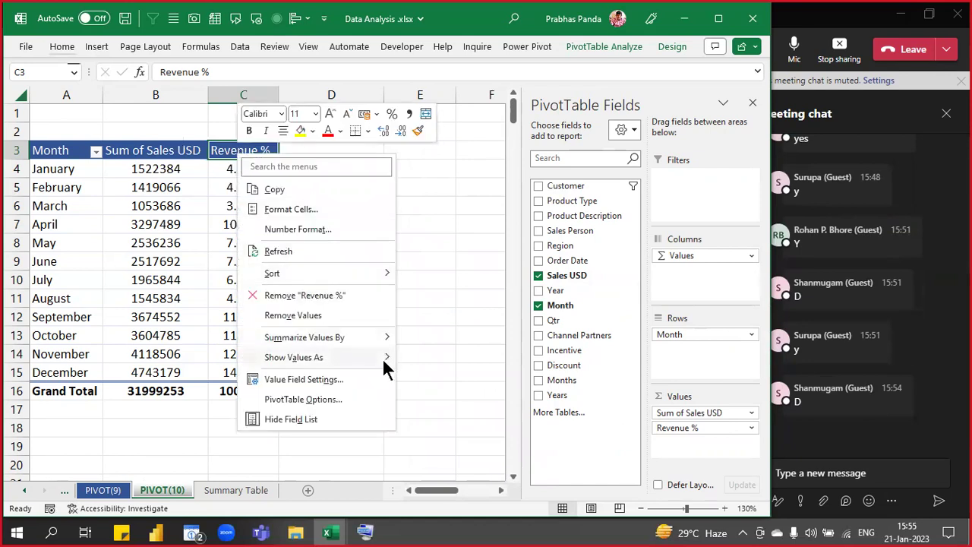
key("ctrl")
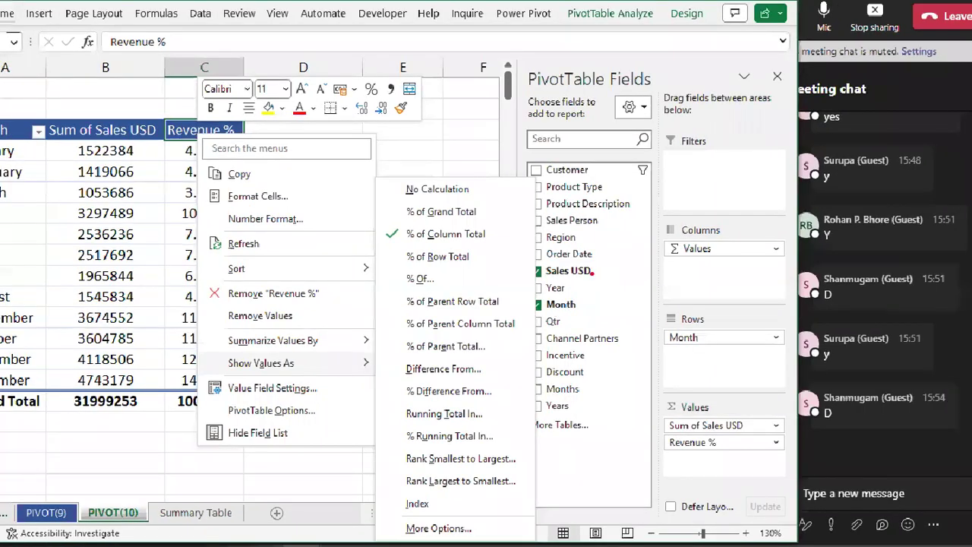
left_click_drag(591, 271, 671, 444)
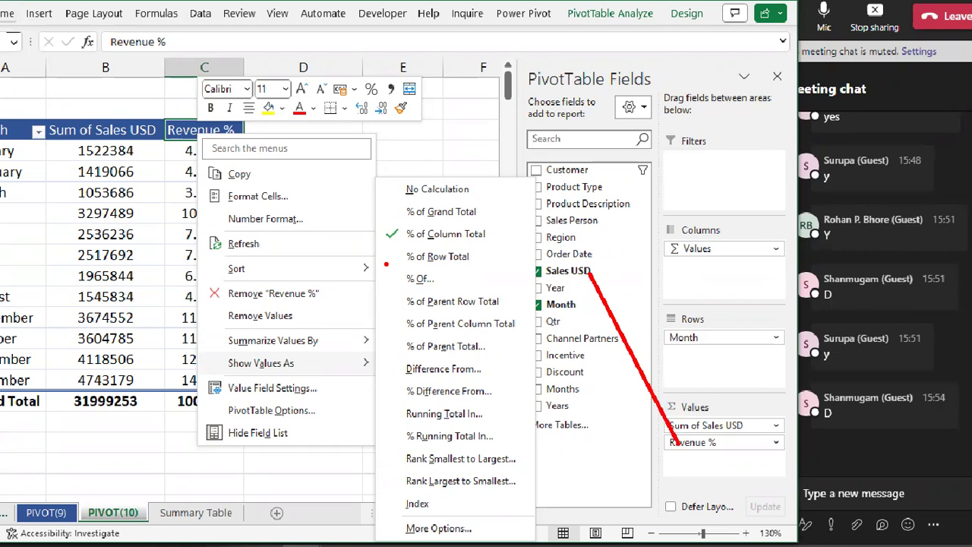
mouse_move(161, 114)
left_mouse_down()
mouse_move(166, 126)
mouse_move(250, 144)
left_mouse_up()
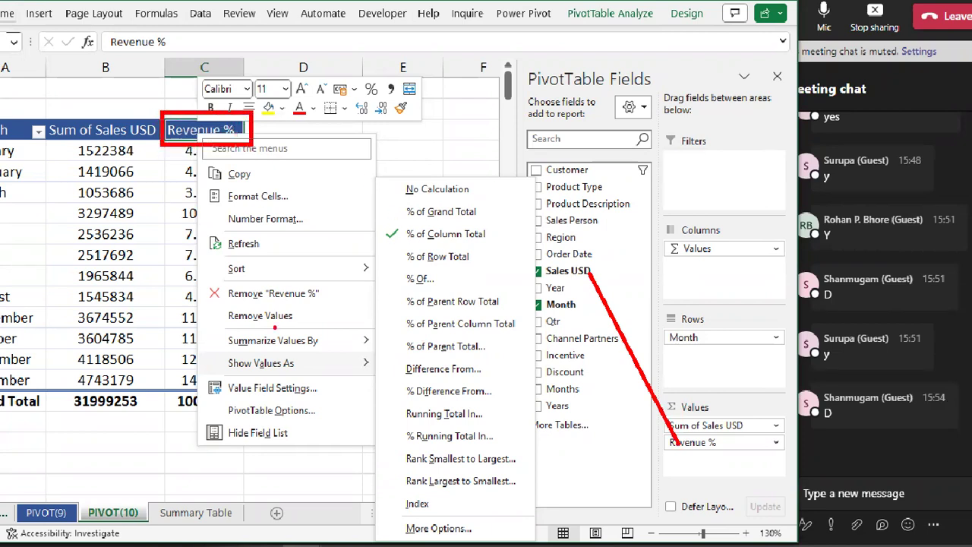
mouse_move(219, 351)
left_mouse_down()
mouse_move(217, 375)
mouse_move(218, 351)
left_mouse_up()
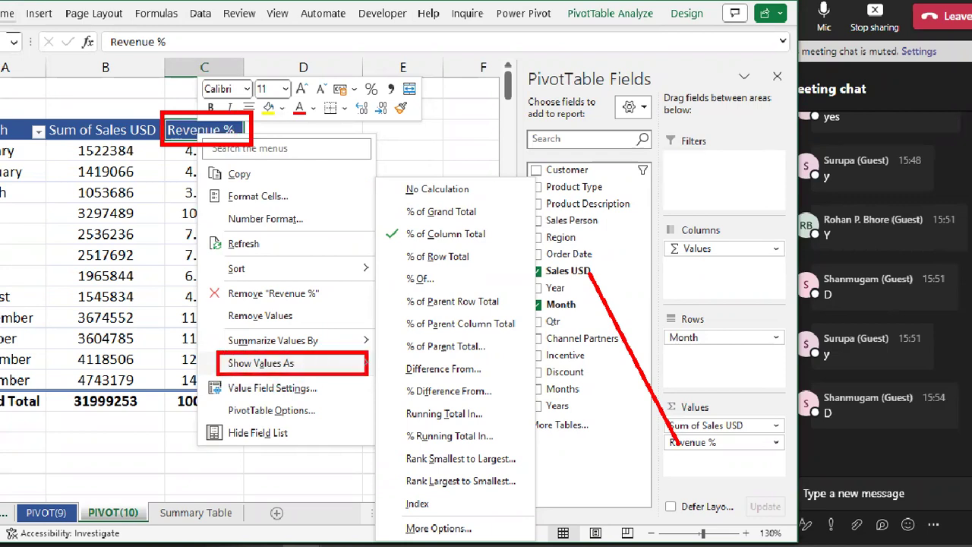
mouse_move(405, 223)
left_mouse_down()
mouse_move(397, 251)
mouse_move(404, 223)
left_mouse_up()
left_click_drag(482, 223, 485, 248)
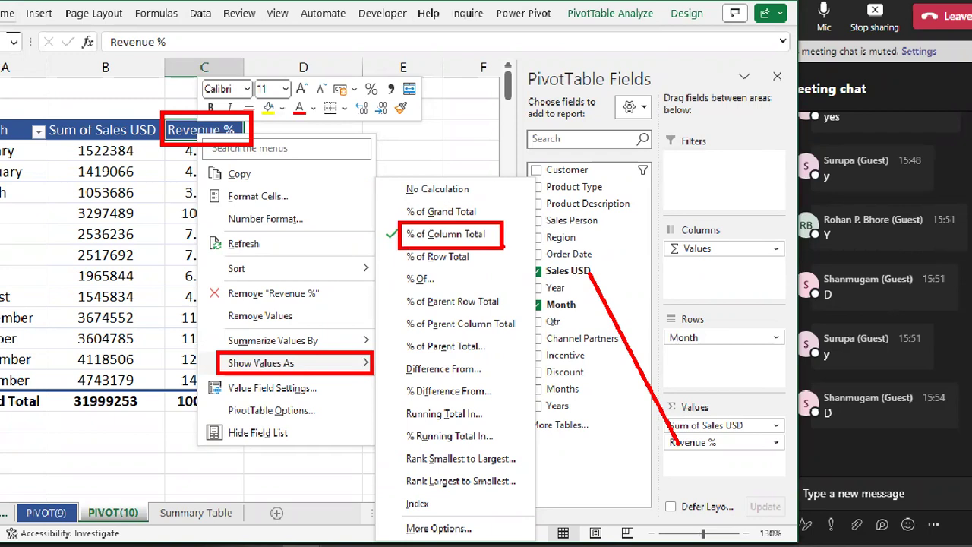
- Close the open menu, paste the annotated pivot screenshot into the Teams meeting chat, send it and return to Excel
key("Escape")
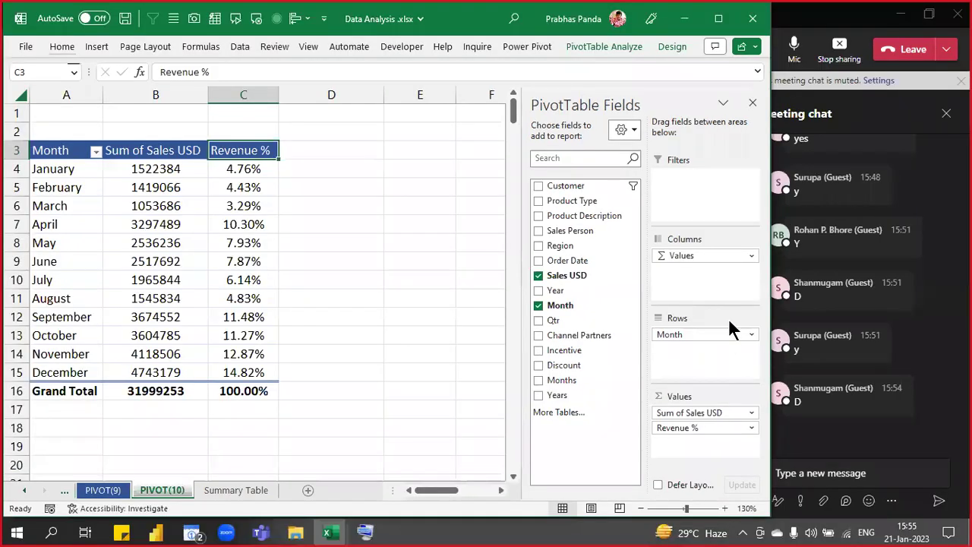
left_click(848, 474)
key("ctrl+v")
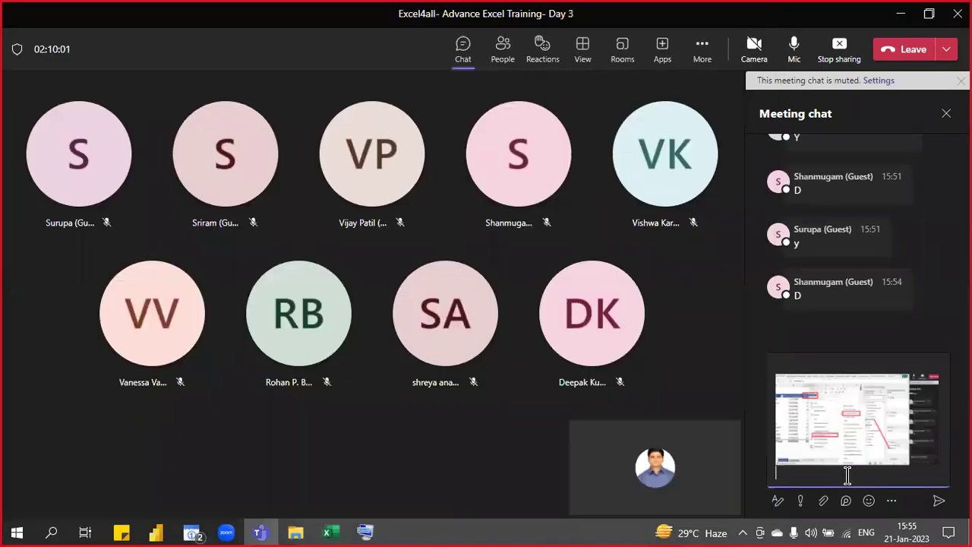
key("Return")
key("alt+Tab")
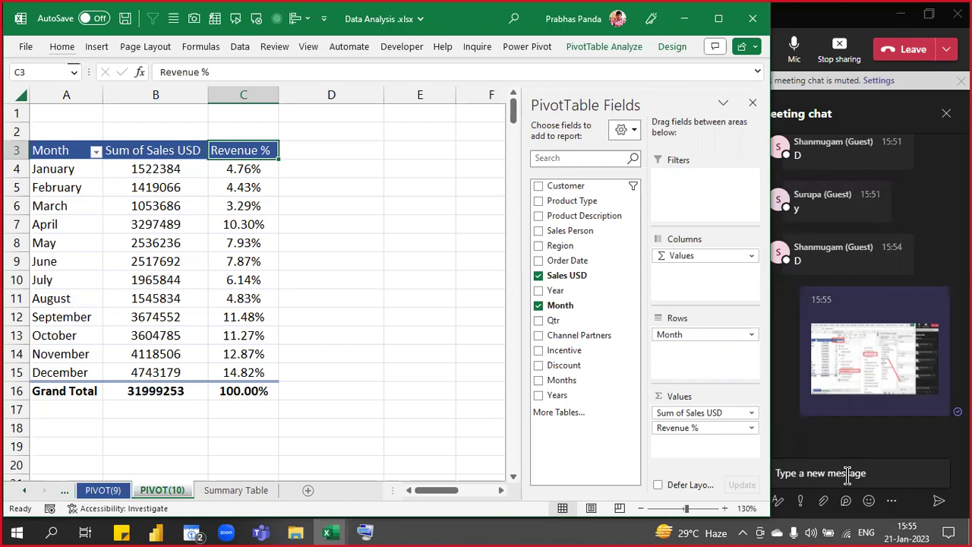
- Switch to Corp Case Studies .xlsx and examine the Growth column on the Data Presentation sheet
left_click(847, 474)
key("alt+Tab")
key("alt+Tab")
key("alt+Tab")
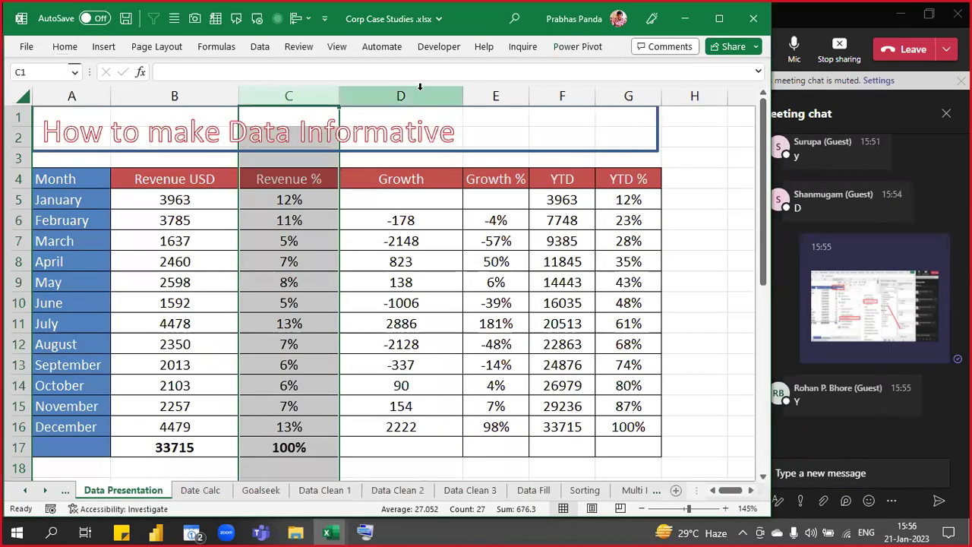
left_click(419, 90)
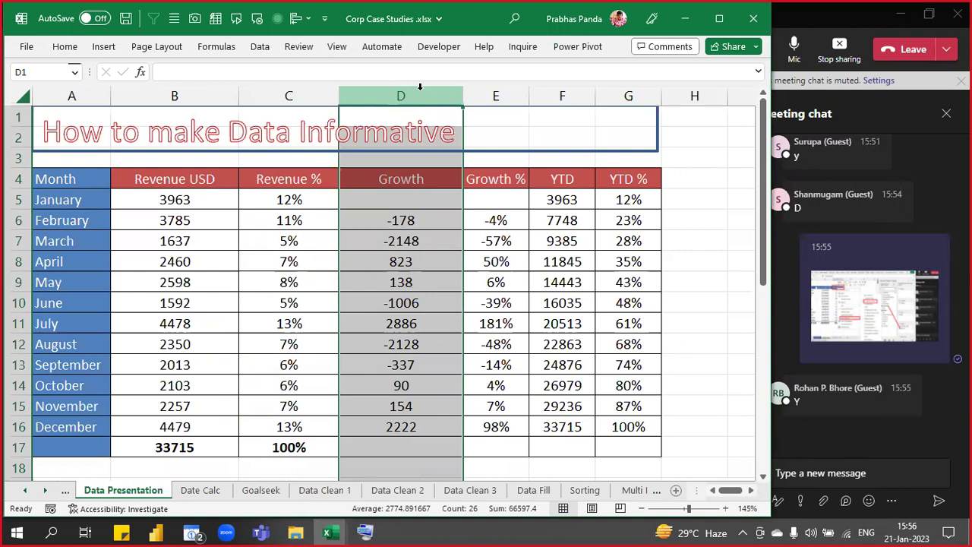
- Return to PIVOT(10) in Data Analysis .xlsx and add Sales USD to the pivot table's values a third time
key("alt+Tab")
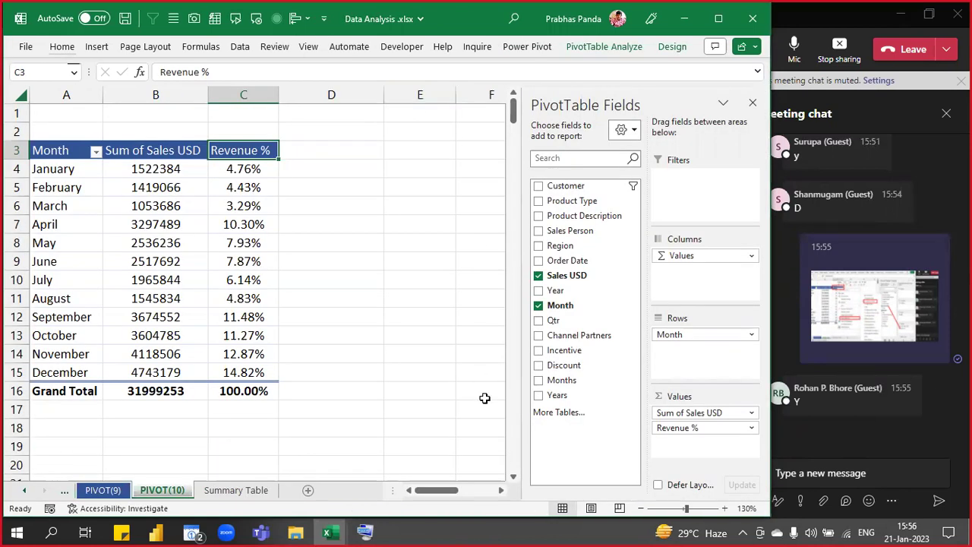
left_click_drag(596, 279, 712, 452)
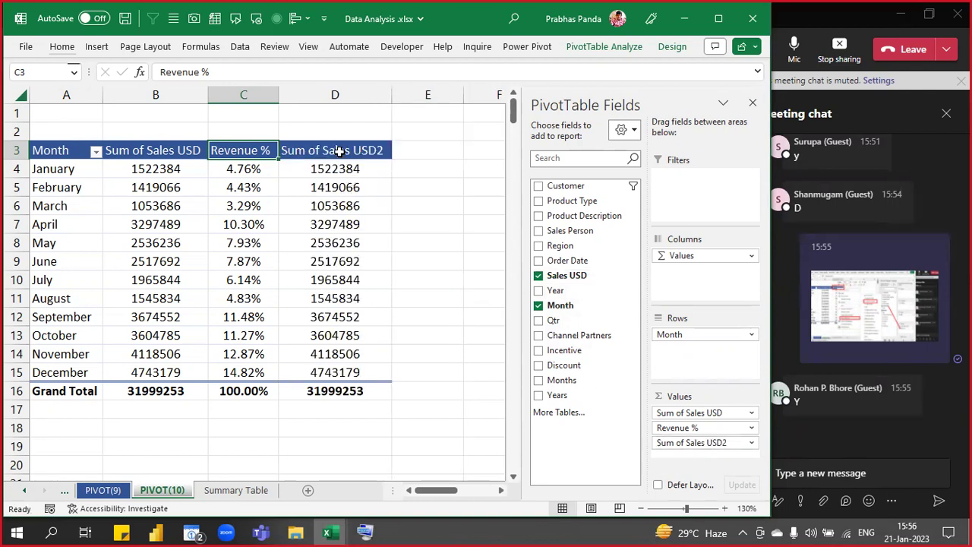
left_click(340, 151)
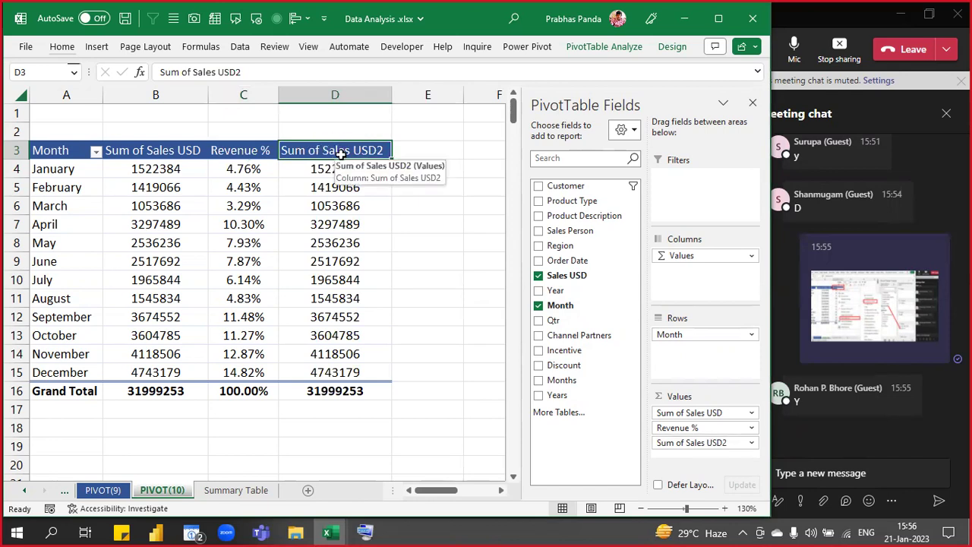
right_click(340, 151)
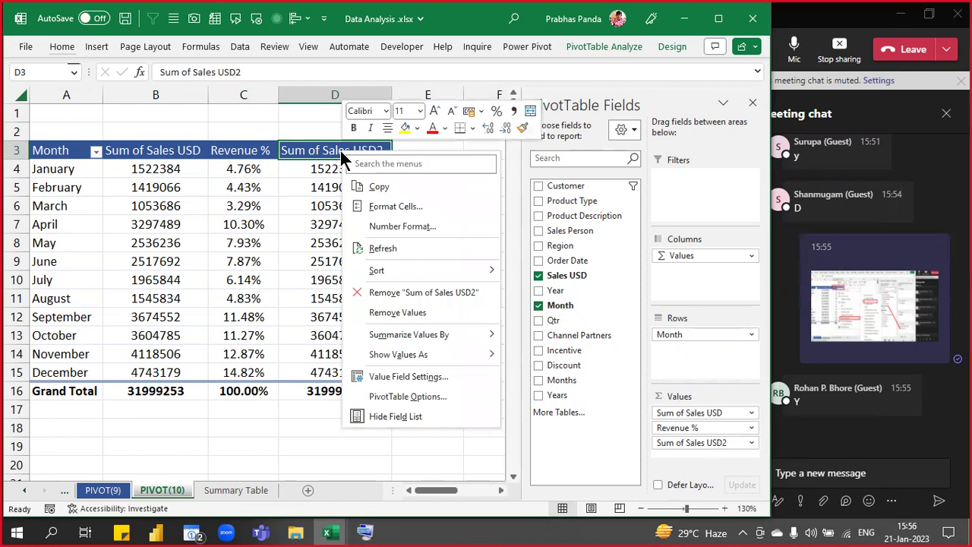
mouse_move(461, 354)
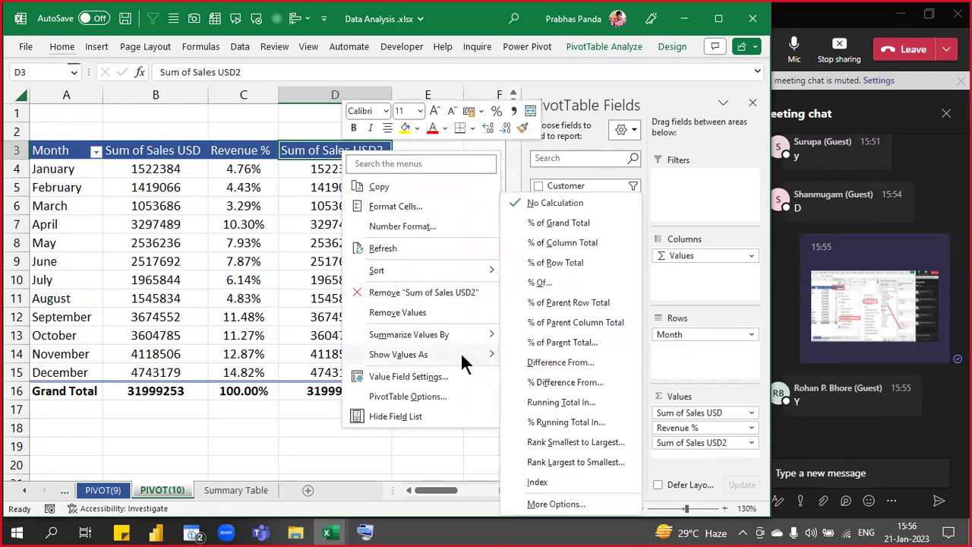
left_click(598, 363)
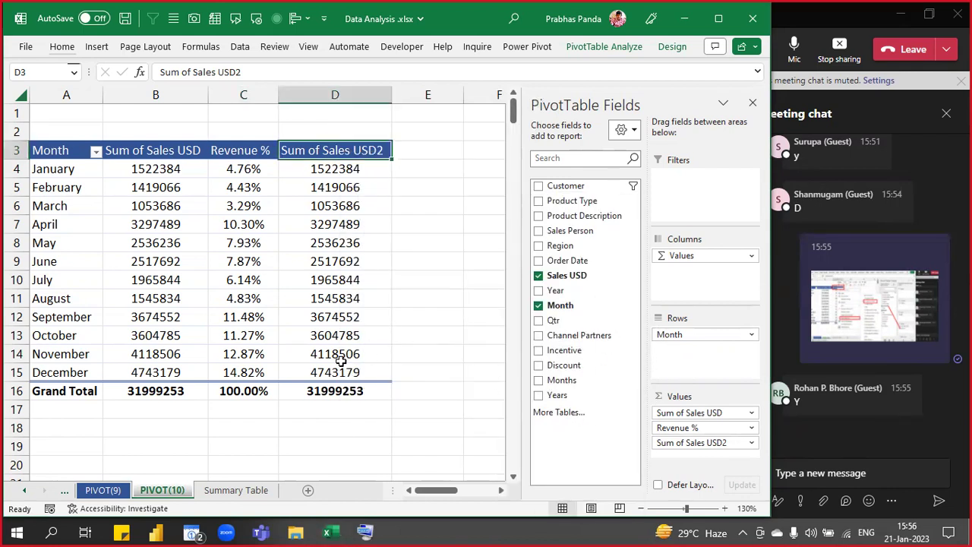
- Show Sum of Sales USD2 as Difference From with base field Month and base item (previous), turning off AutoSort/AutoShow
right_click(323, 149)
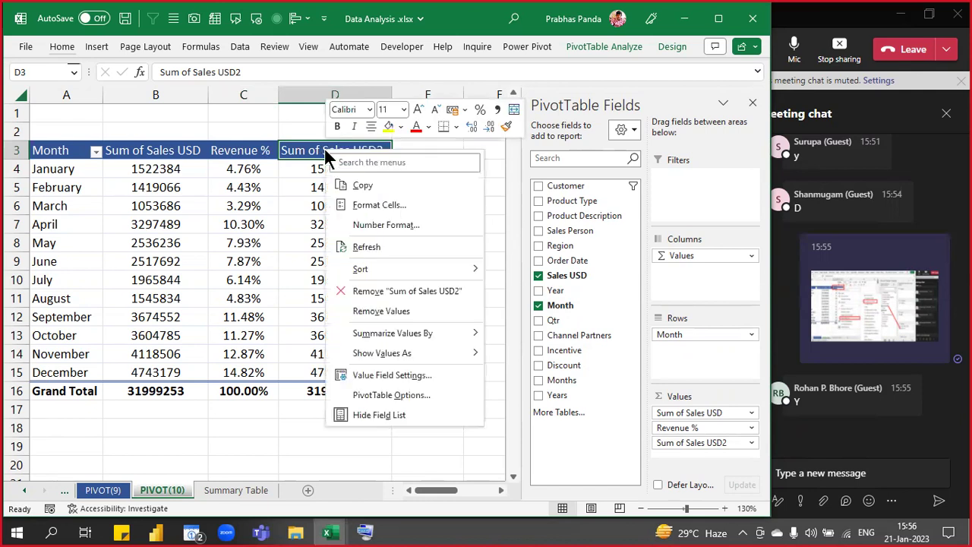
mouse_move(467, 352)
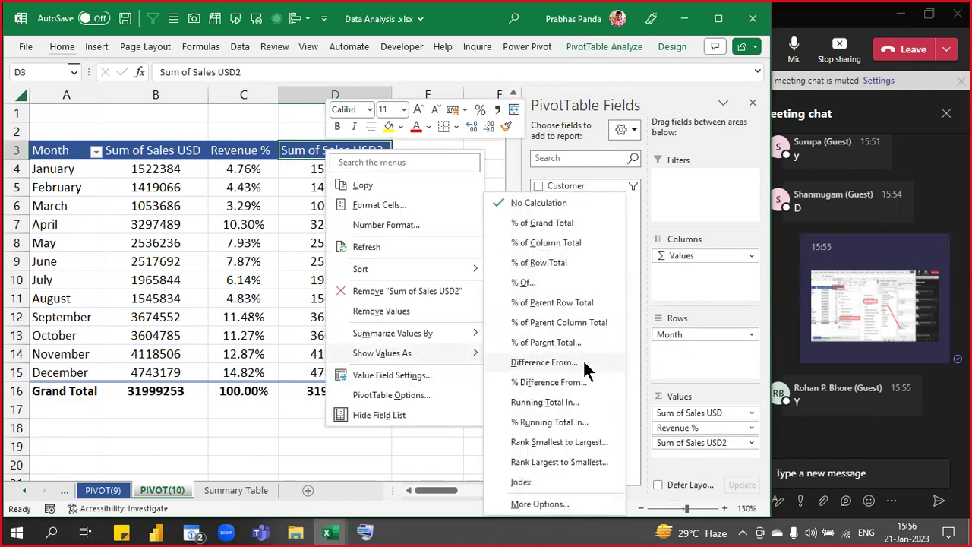
left_click(528, 365)
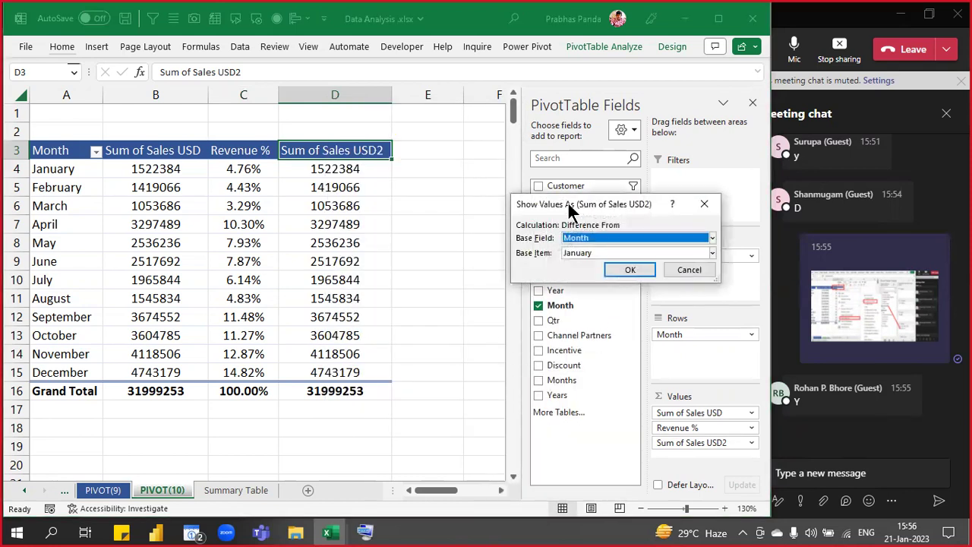
left_click_drag(557, 201, 472, 189)
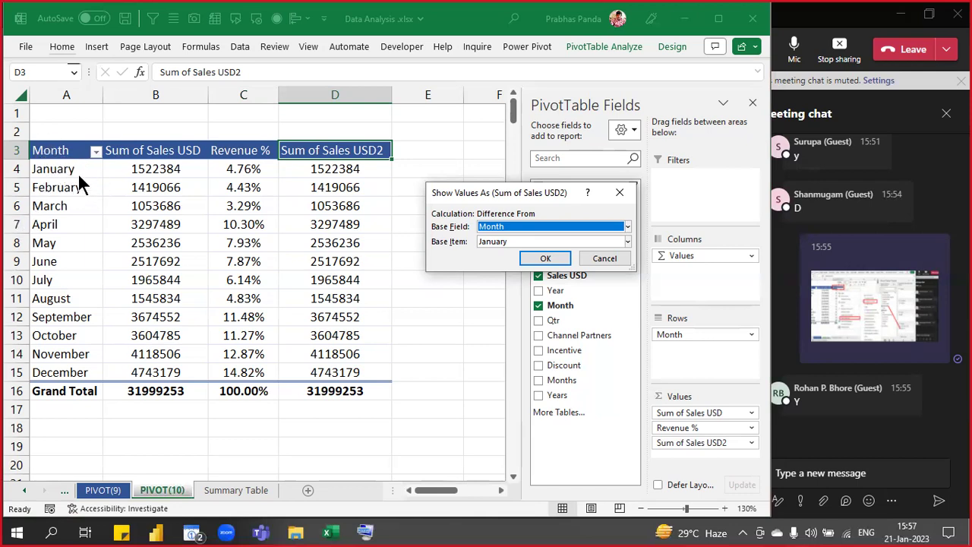
left_click(502, 240)
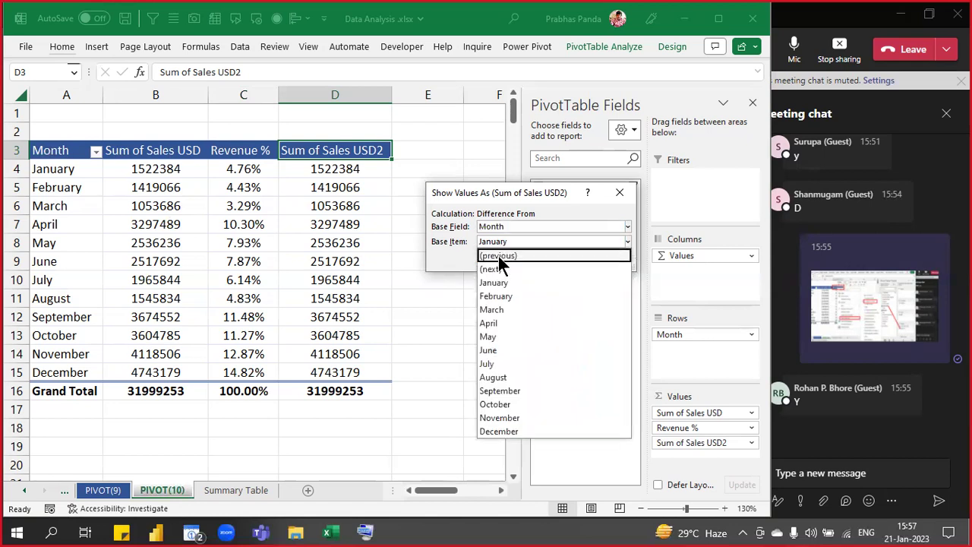
left_click(498, 255)
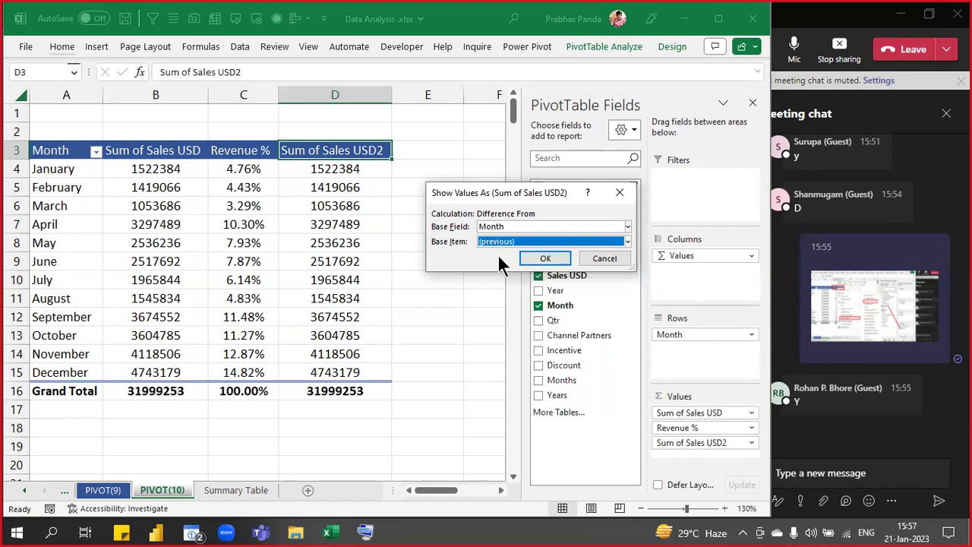
left_click(542, 259)
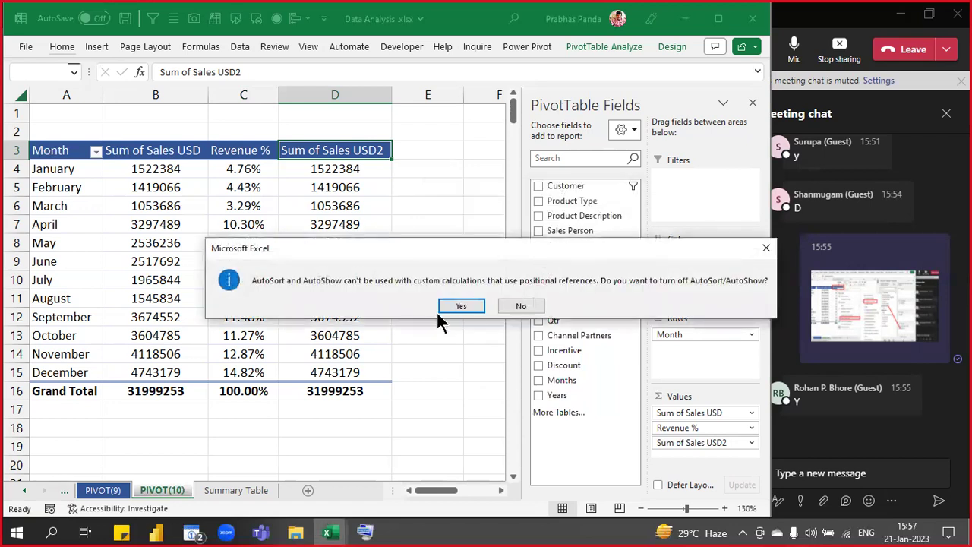
left_click(454, 306)
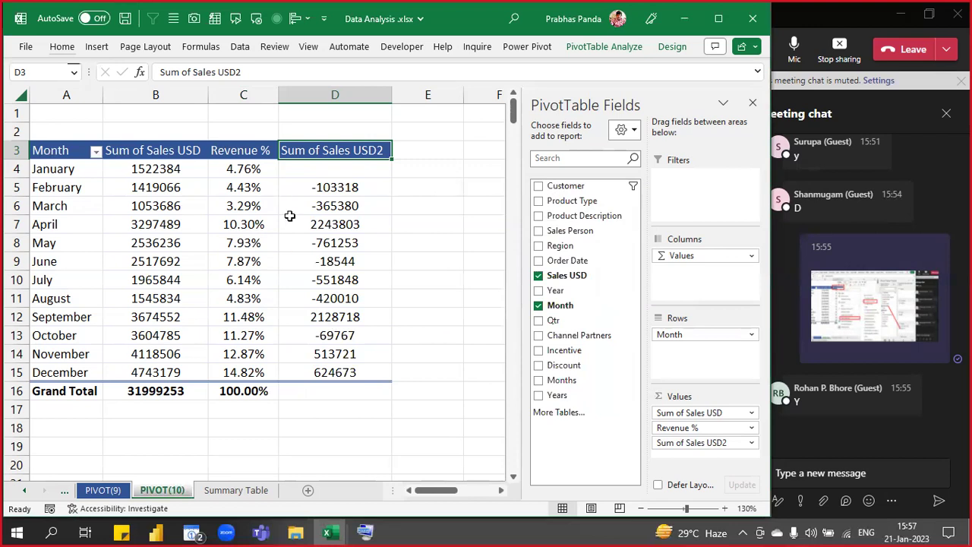
- Rename the Sum of Sales USD2 header in D3 to Growth and fit the column width to its contents
type("Growth")
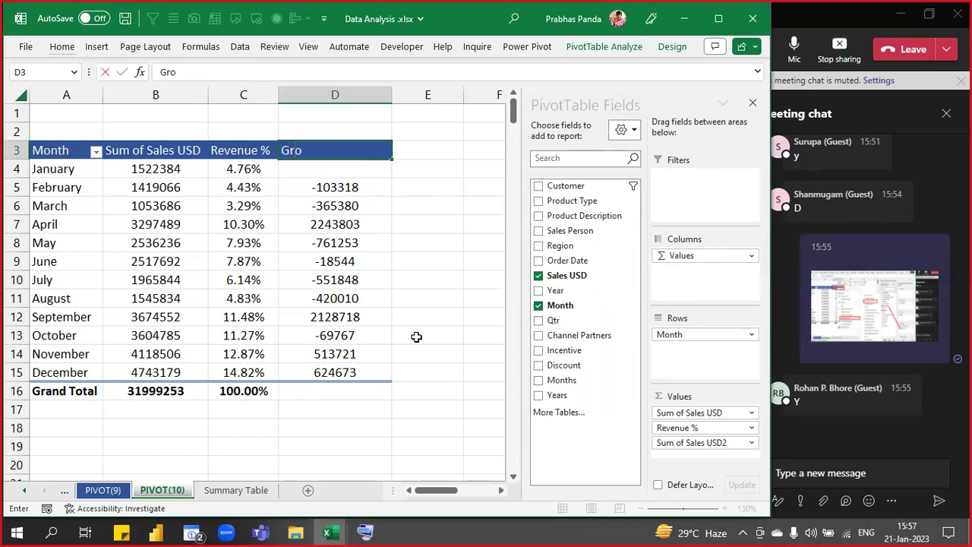
key("ctrl+Return")
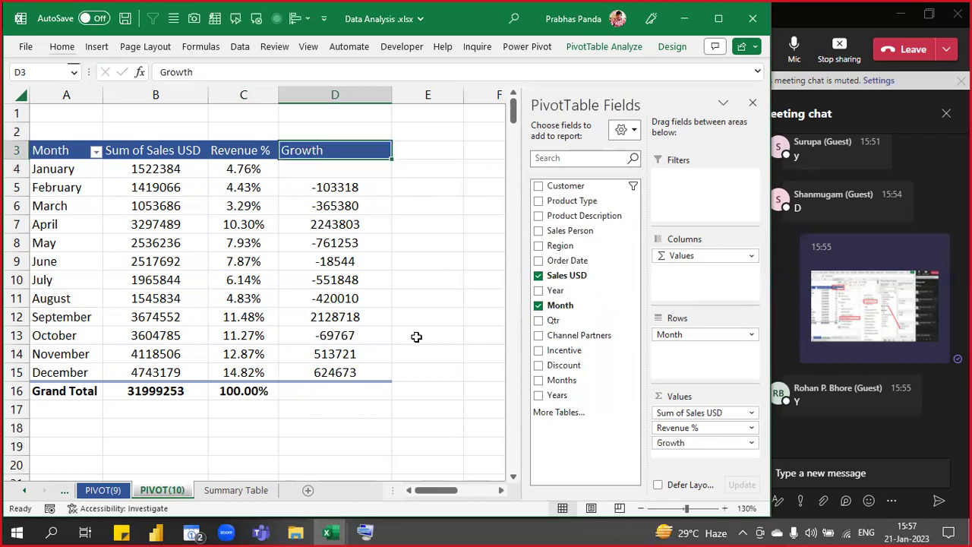
key("ctrl+shift+Down")
key("ctrl+shift+Down")
key("alt+o")
key("c")
key("a")
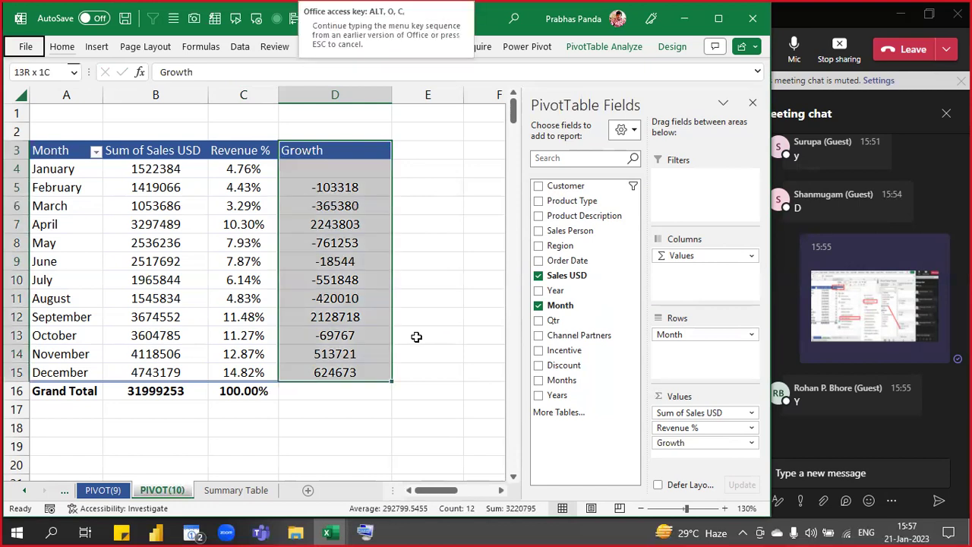
key("Down")
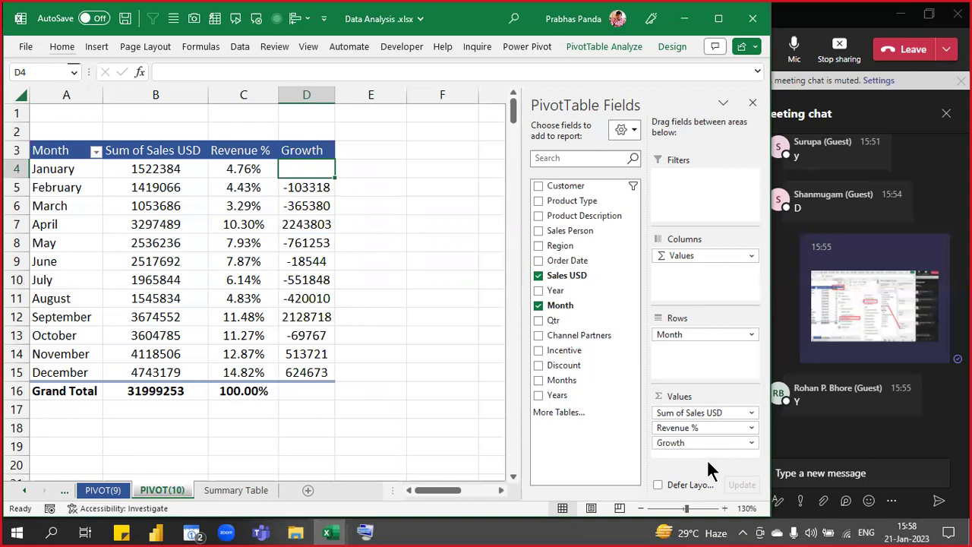
- Review the Show Values As calculation options for the pivot table's Growth column
left_click(308, 152)
right_click(307, 152)
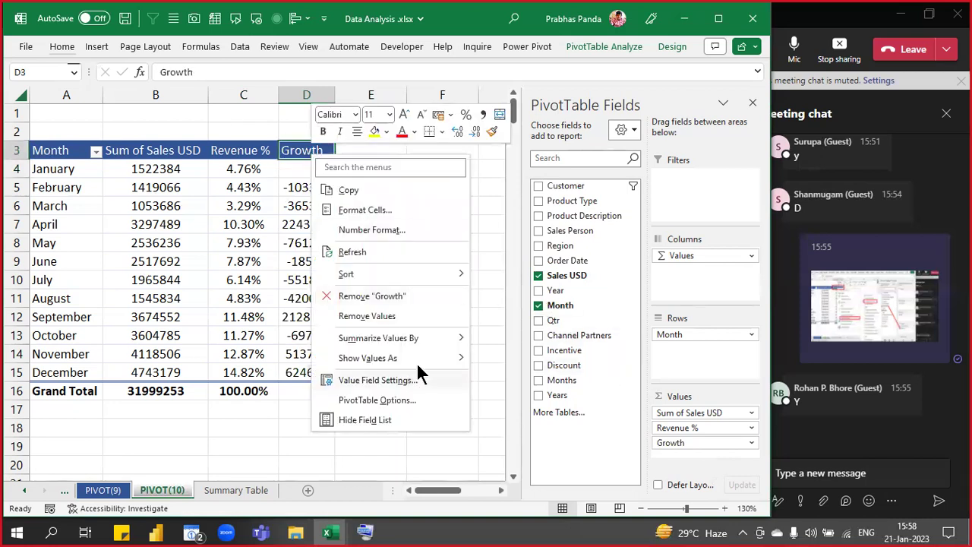
mouse_move(422, 362)
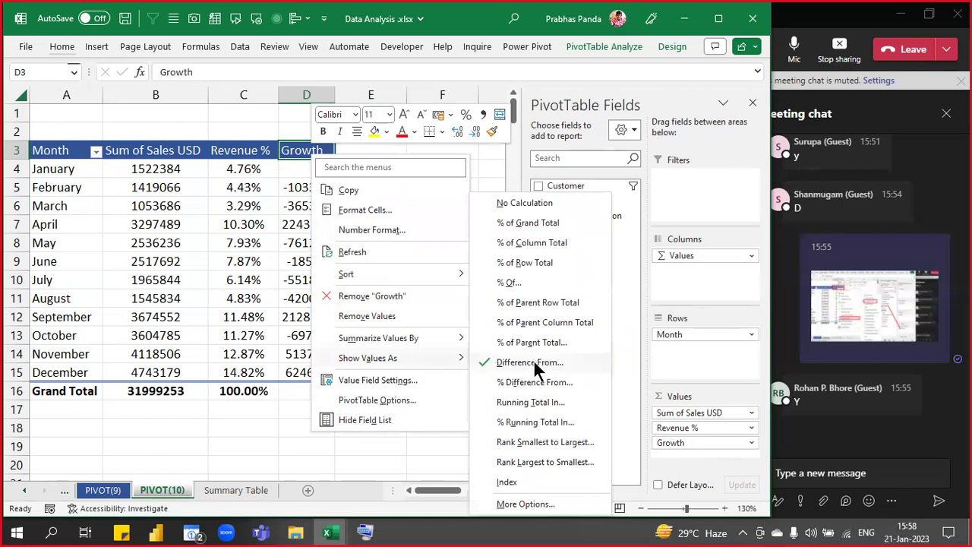
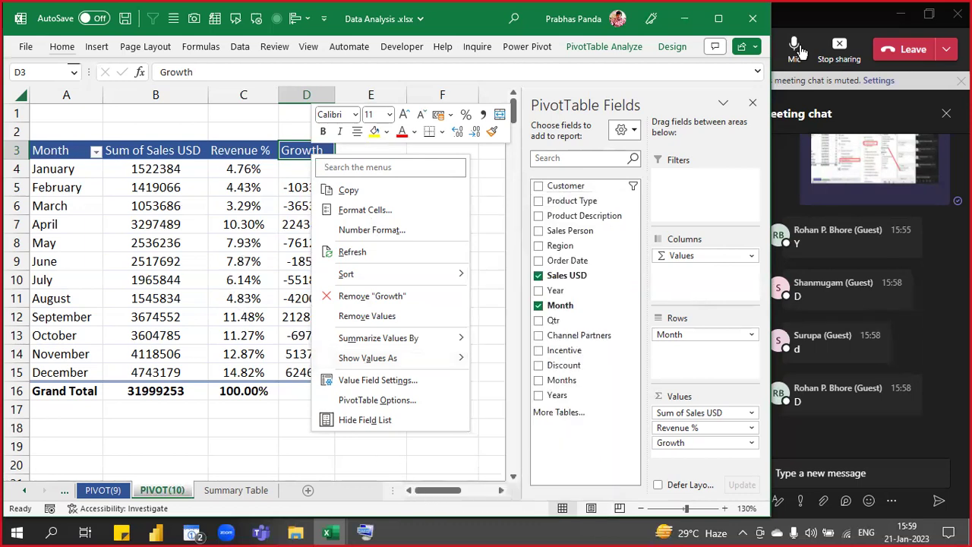
- Switch to the Teams meeting window, minimize the workbook and close the meeting chat
left_click(837, 20)
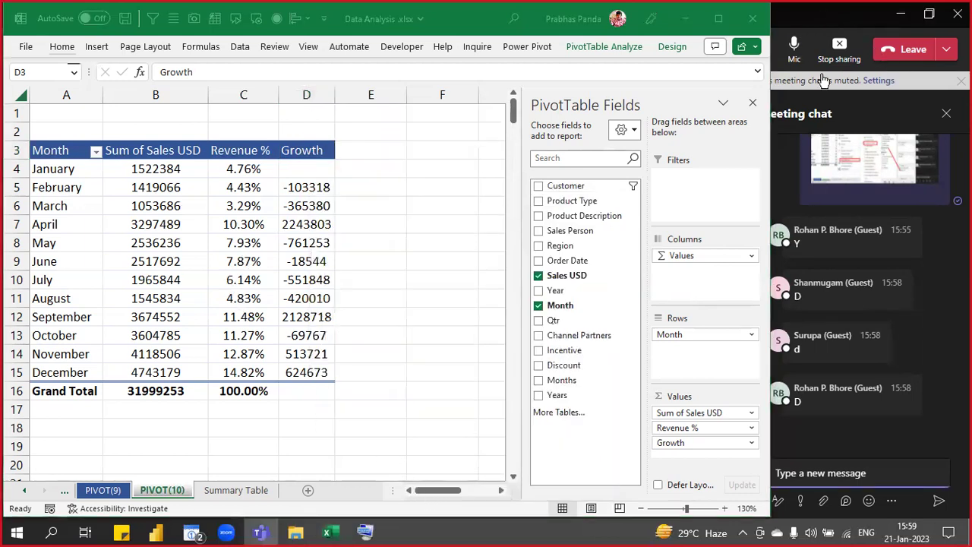
left_click(687, 20)
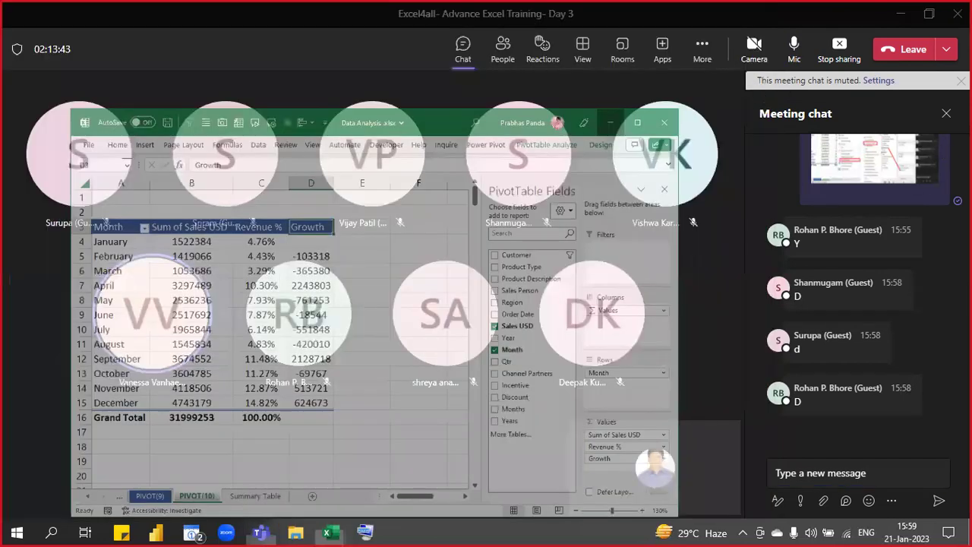
left_click(946, 113)
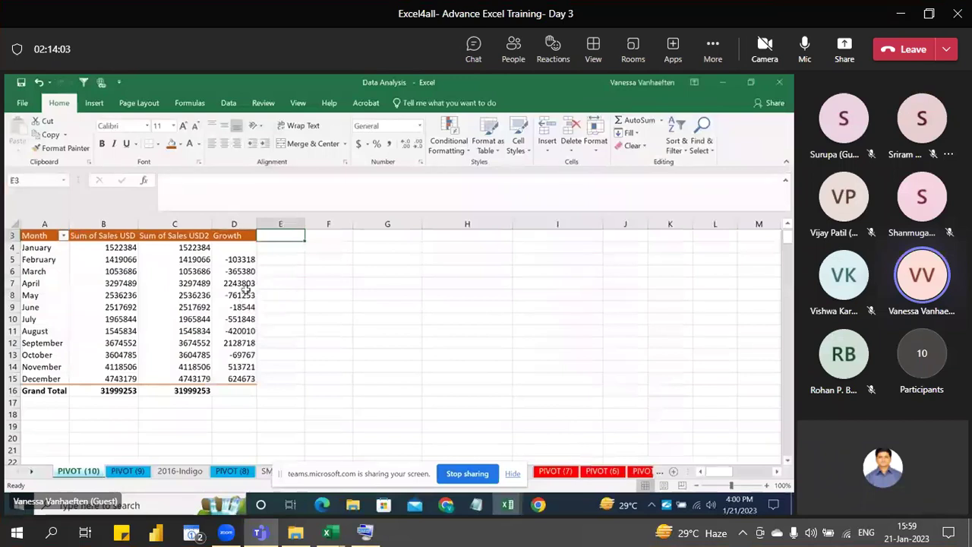
- In the participant's shared workbook, show Sum of Sales USD2 as % of Column Total and rename its header to Revenue %
left_click(183, 238)
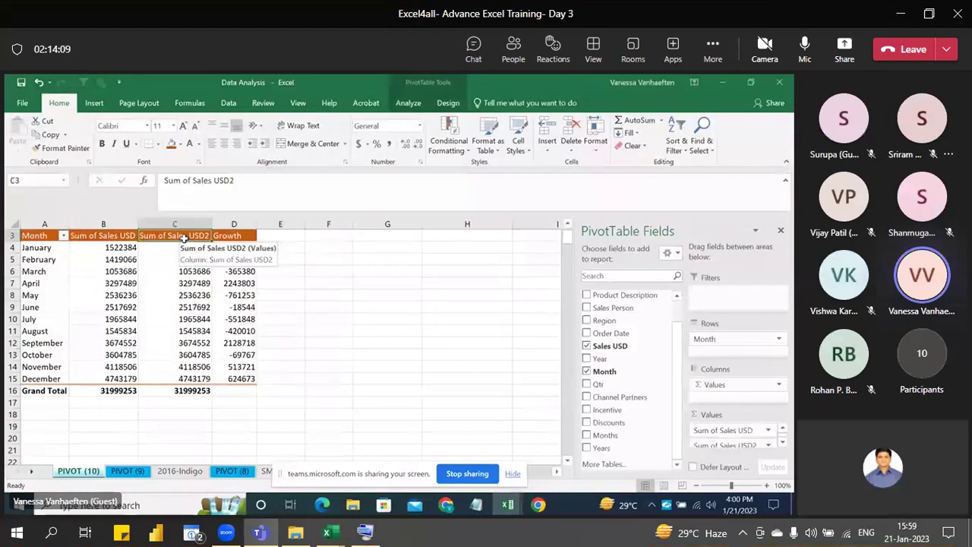
right_click(184, 239)
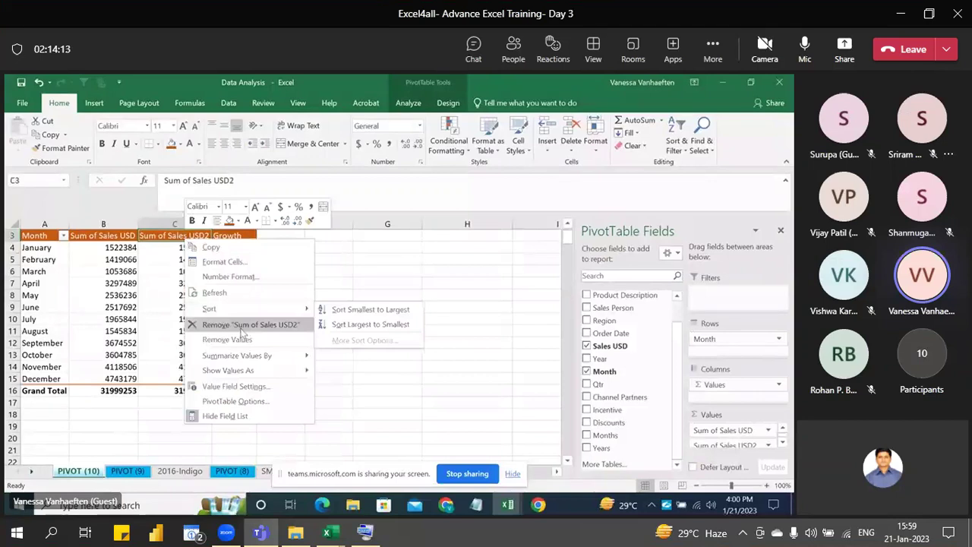
mouse_move(236, 372)
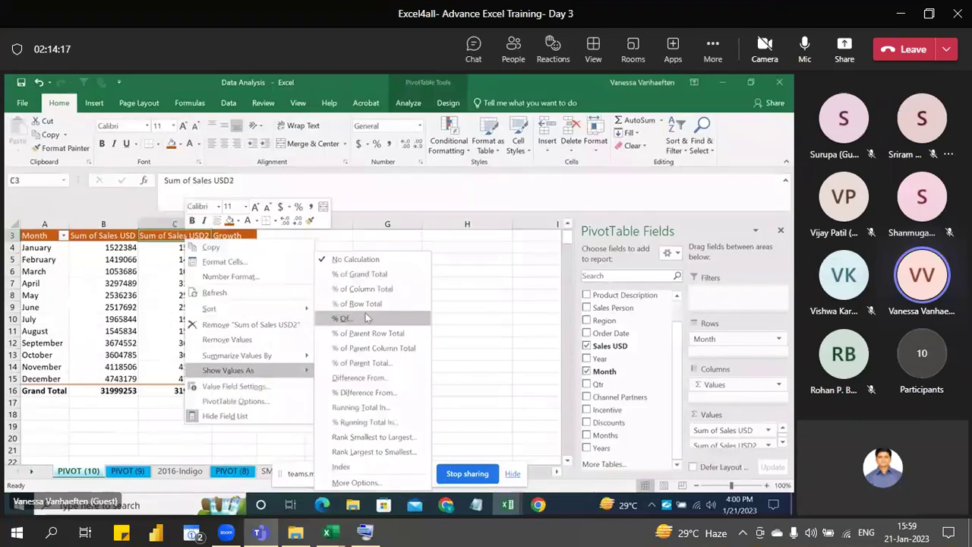
left_click(366, 289)
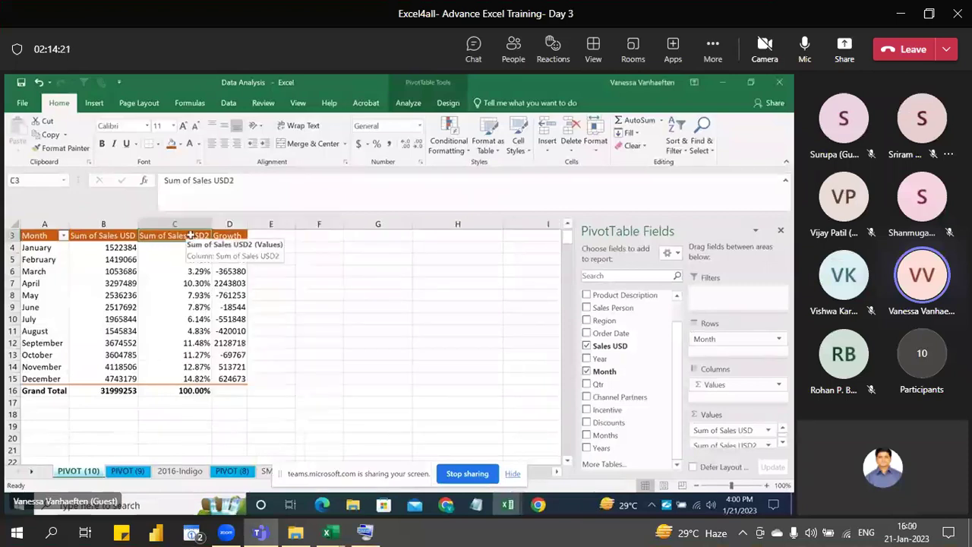
type("Rev")
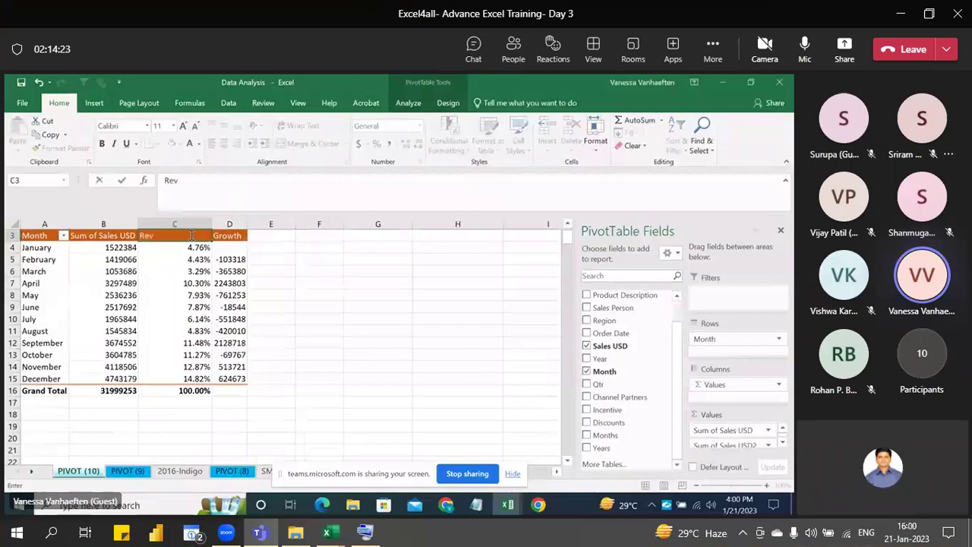
type("enue %")
left_click(326, 269)
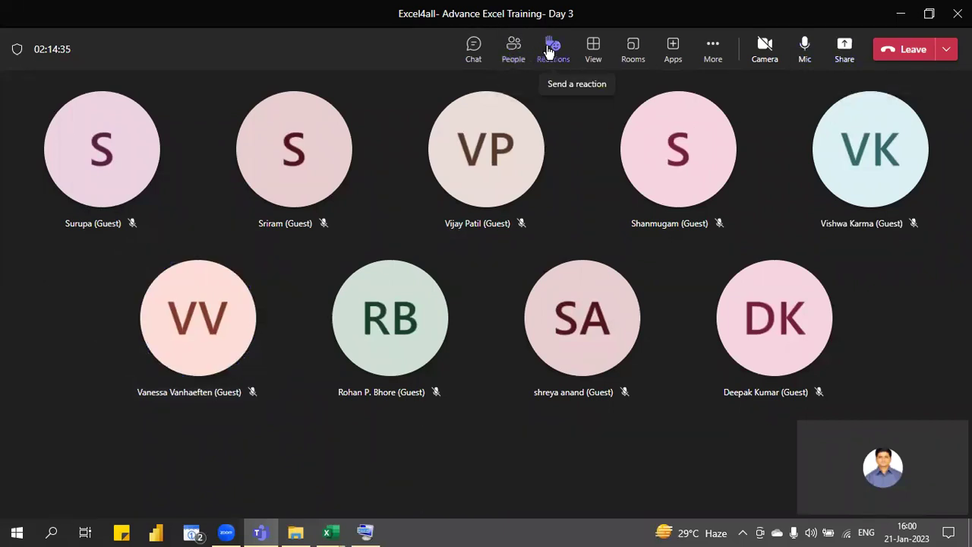
- Reopen the meeting chat and share the entire screen with the meeting
left_click(475, 54)
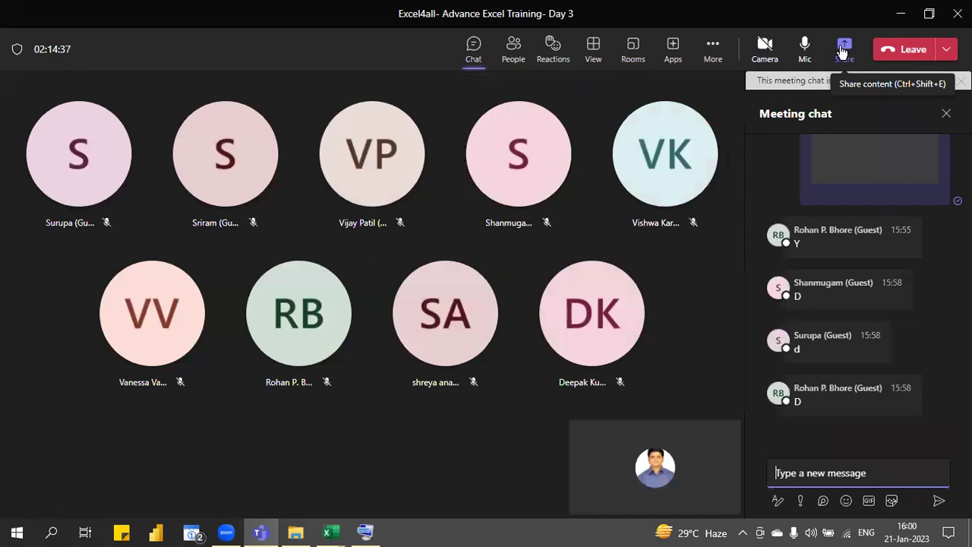
left_click(843, 50)
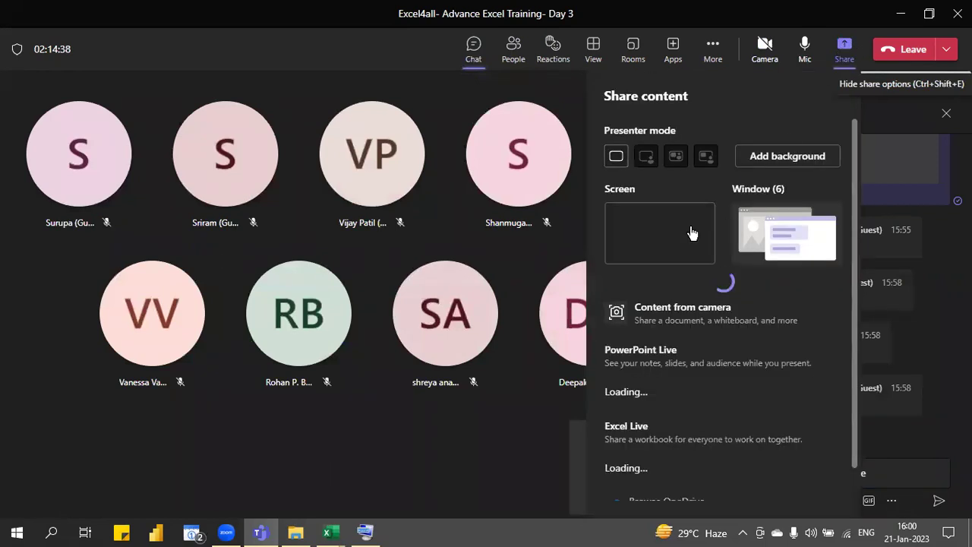
left_click(676, 235)
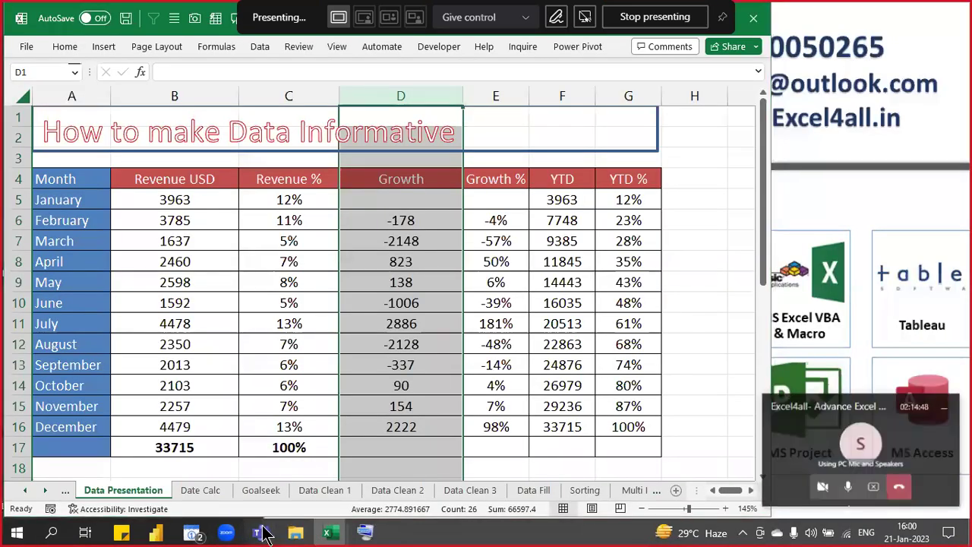
- Switch to the Teams meeting window and bring the Data Analysis workbook in front of it
mouse_move(265, 533)
left_click(195, 503)
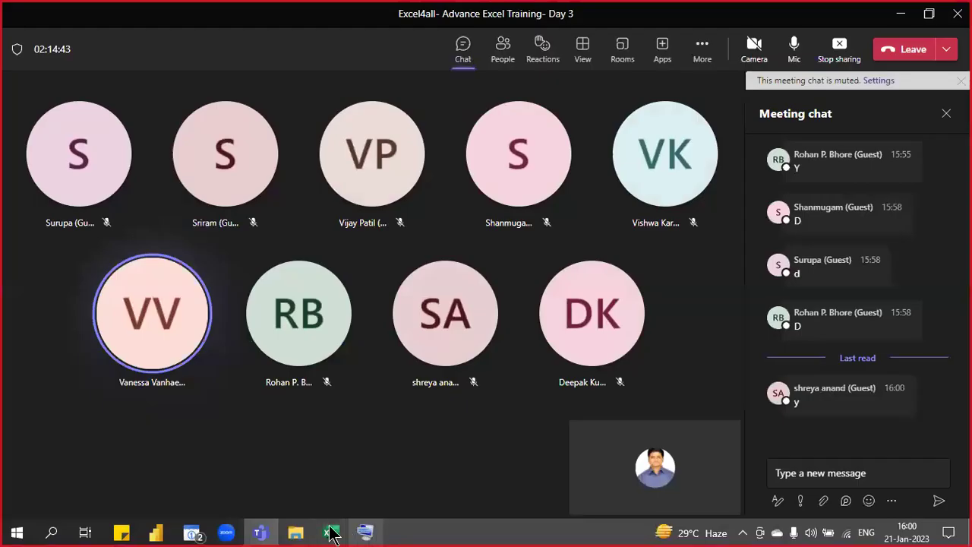
mouse_move(332, 534)
left_click(274, 501)
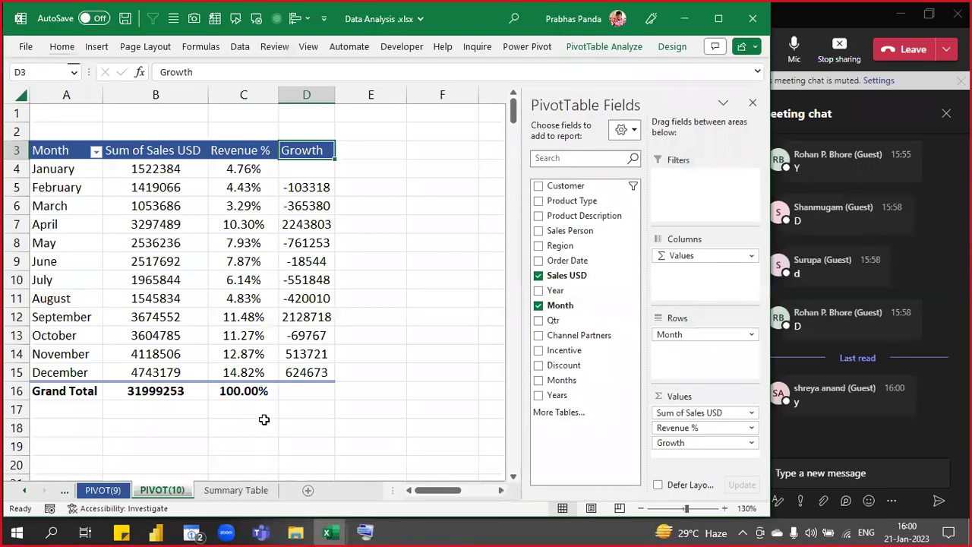
- Compare the pivot table's Growth column with the Growth % column in the Corp Case Studies workbook and return to Data Analysis
left_click(310, 93)
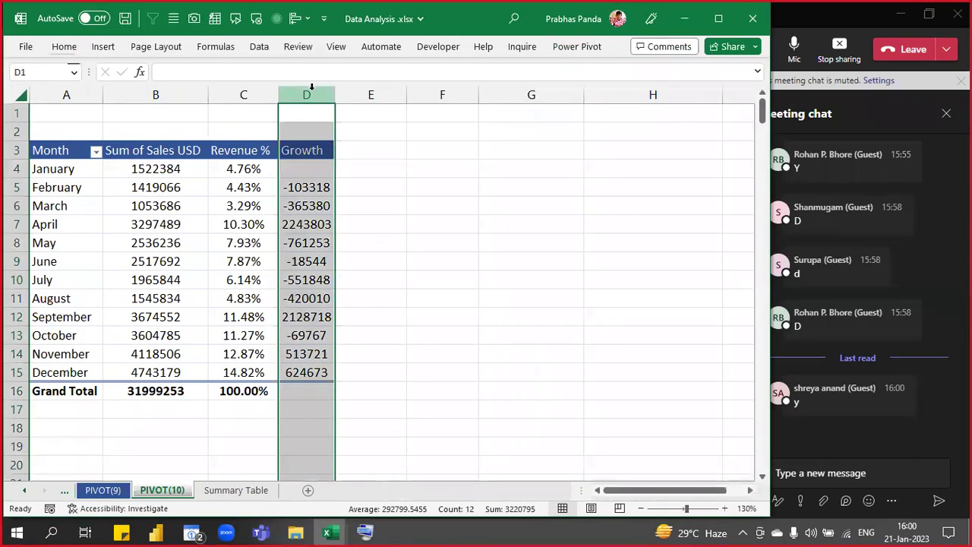
left_click(319, 243)
left_click(334, 533)
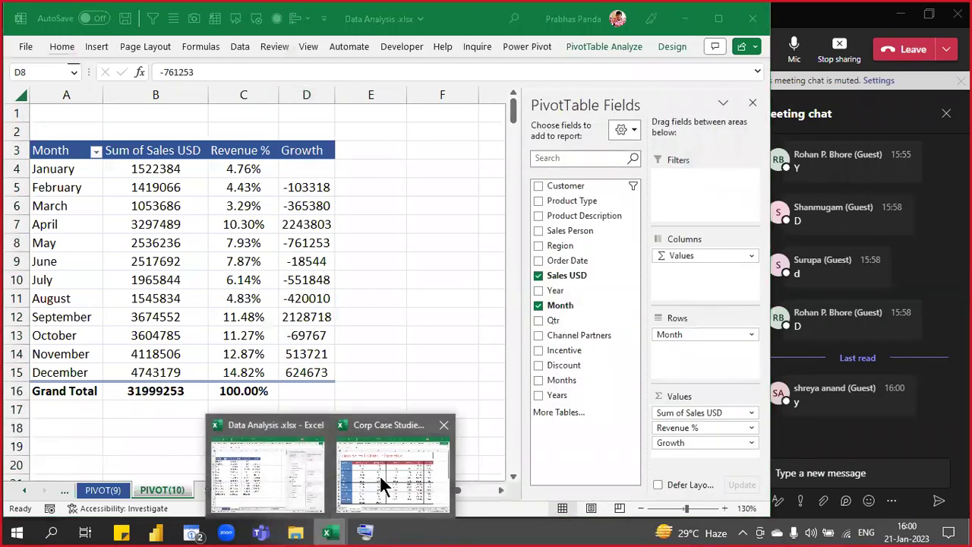
left_click(381, 481)
left_click(501, 92)
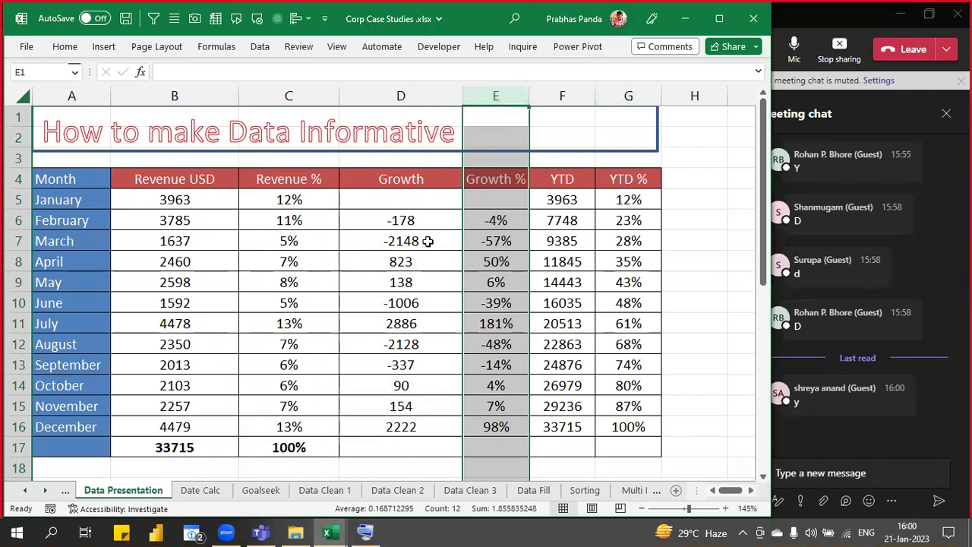
left_click(686, 18)
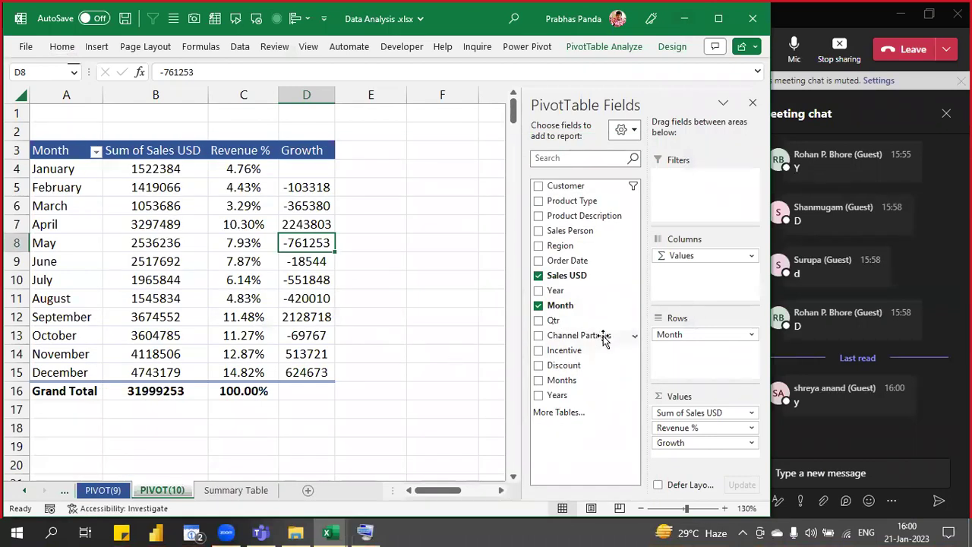
- Add Sales USD to the pivot values again and show it as % Difference From with base field Month and base item (previous)
left_click_drag(593, 274, 700, 445)
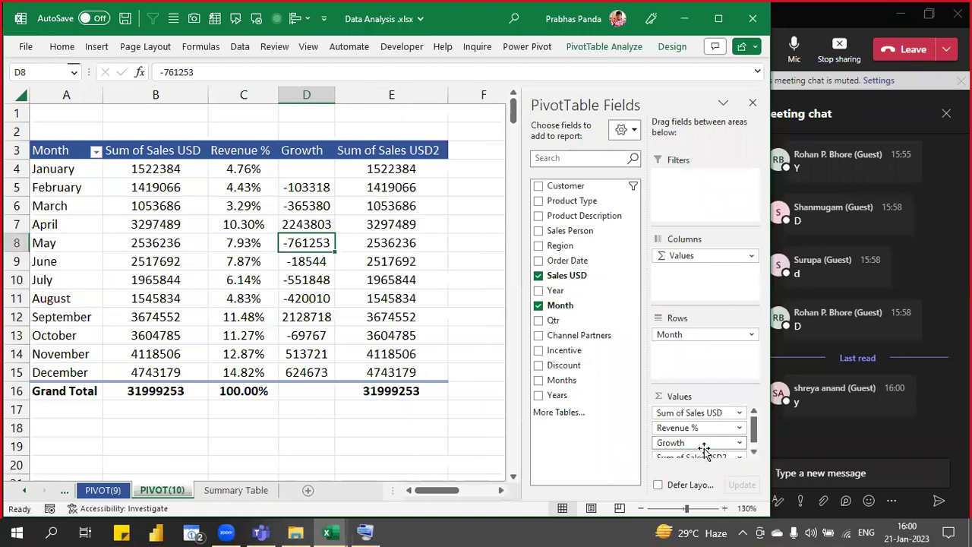
left_click(382, 152)
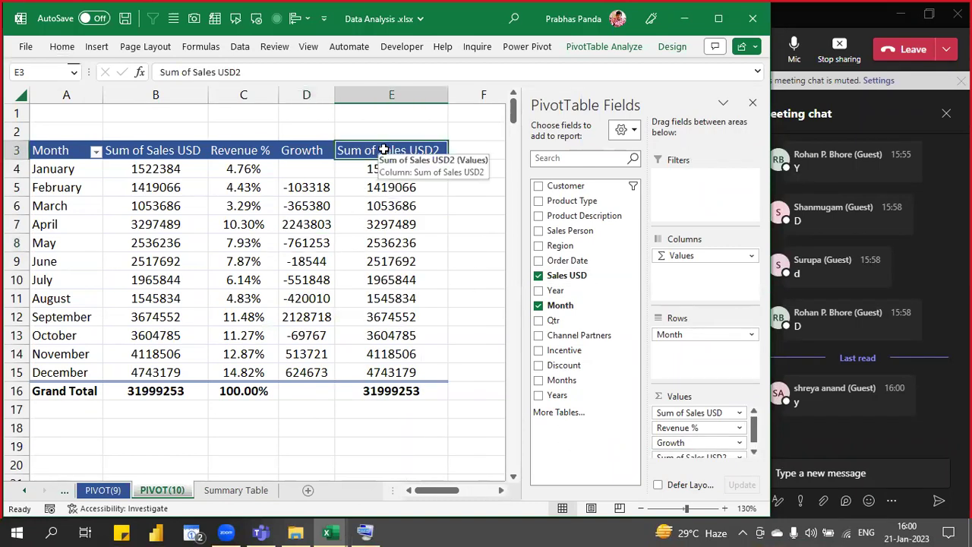
right_click(386, 156)
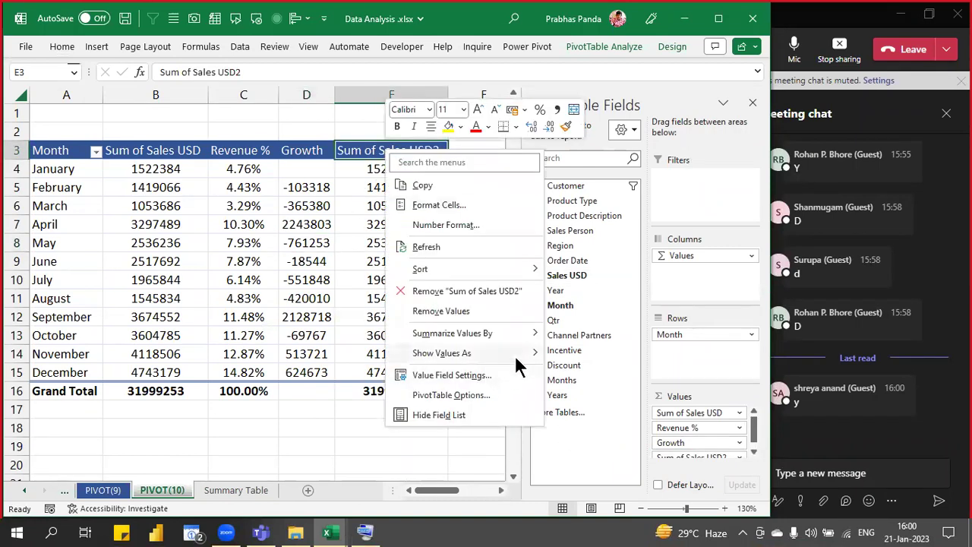
mouse_move(515, 353)
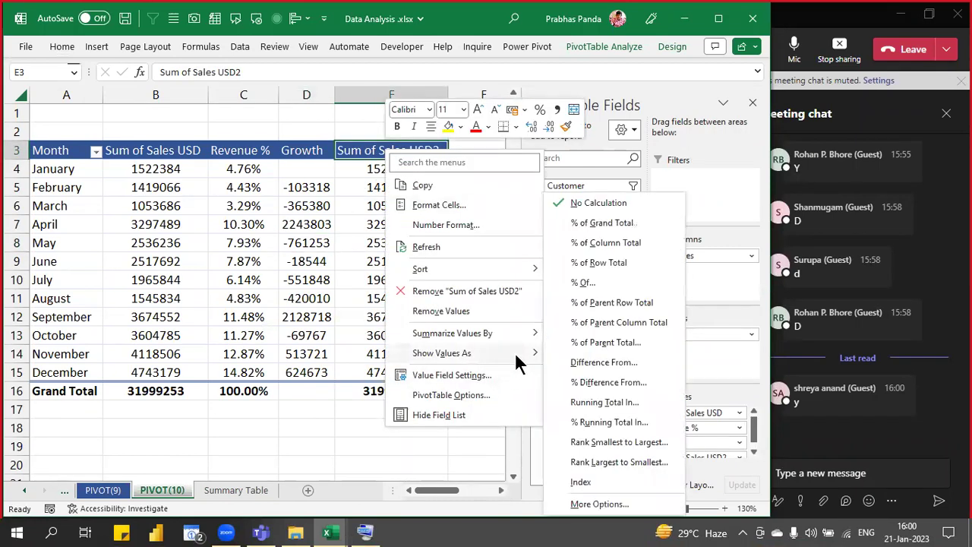
left_click(617, 383)
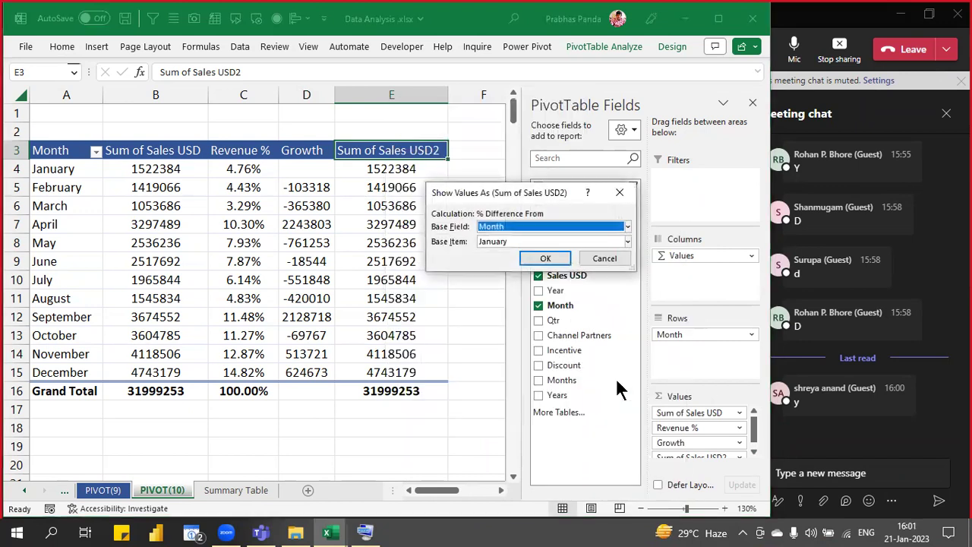
left_click(497, 239)
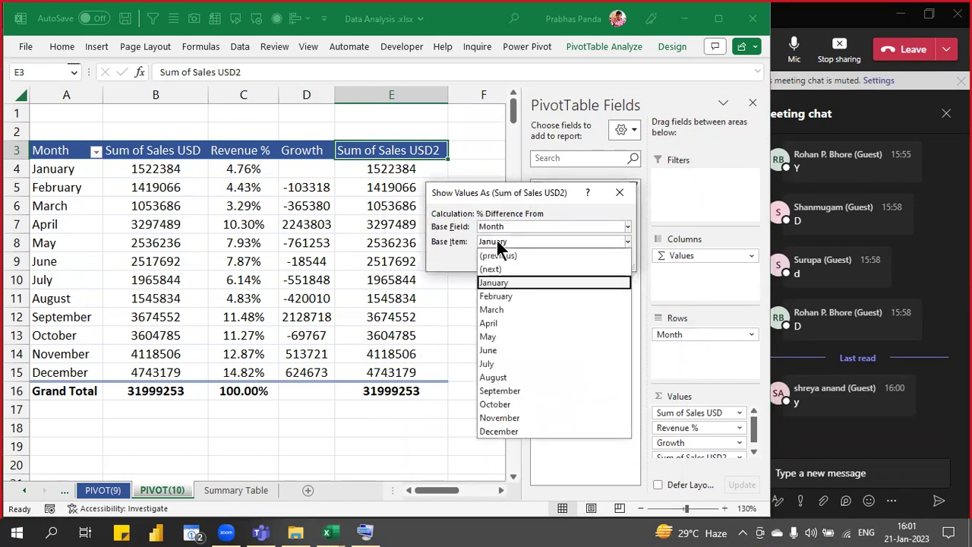
left_click(502, 255)
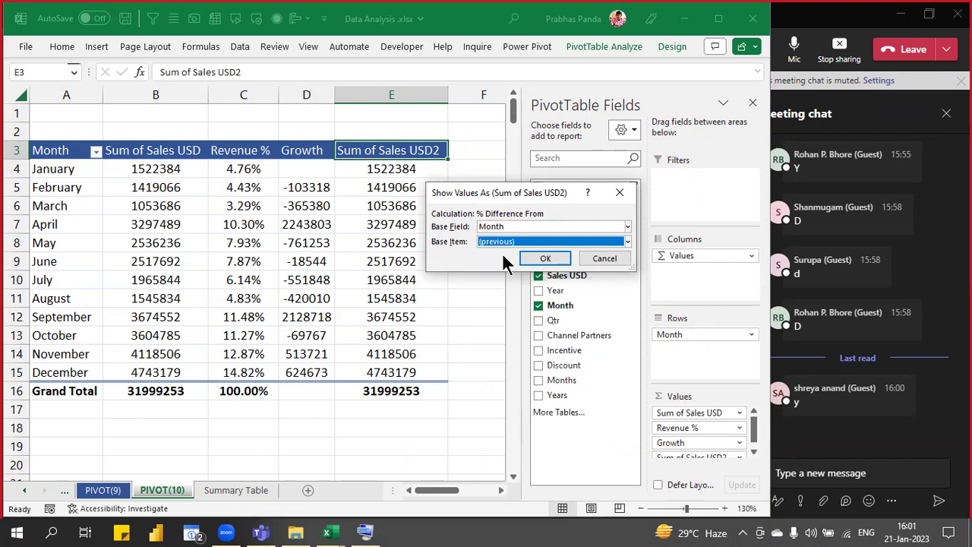
left_click(535, 258)
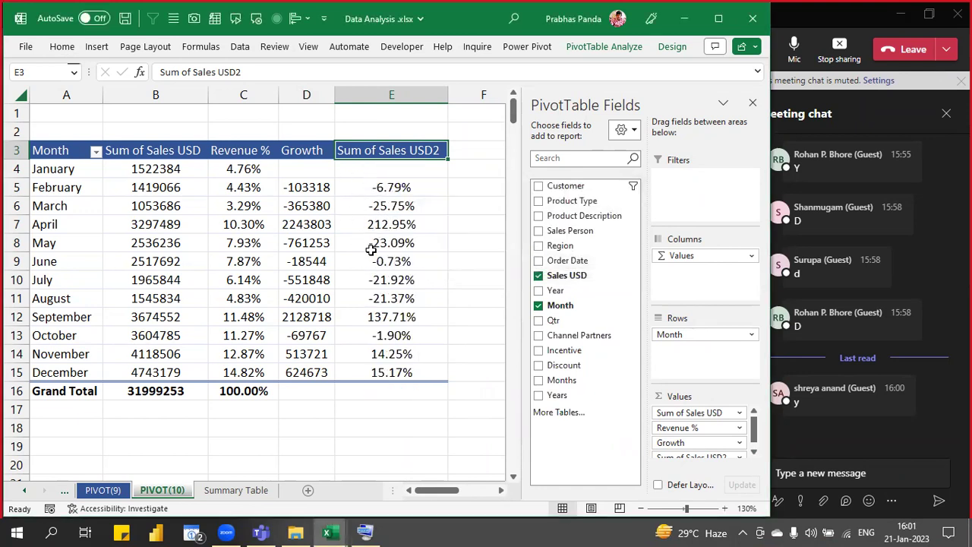
- Rename the new percentage difference column's header in E3 to Growth %
type("Grow")
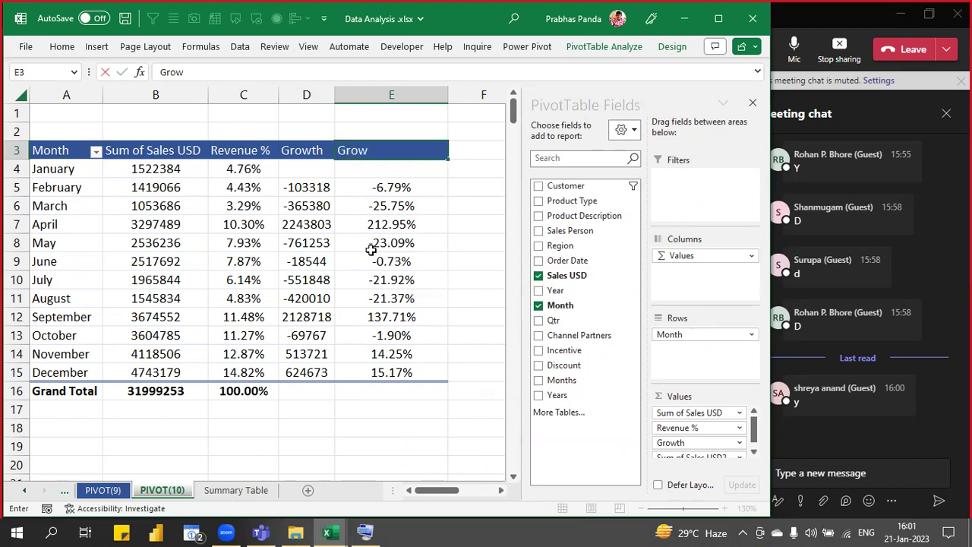
type("th %")
key("Return")
key("Up")
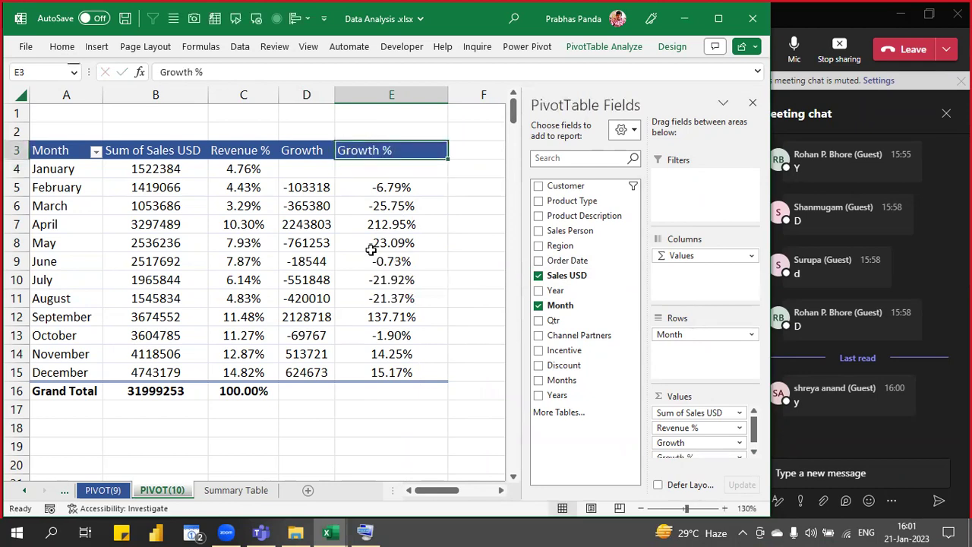
- AutoFit column E to the Growth % header and its January to December values
key("shift+Down")
key("shift+Down")
key("shift+Down")
key("shift+Down")
key("shift+Down")
key("shift+Down")
key("shift+Down")
key("shift+Down")
key("shift+Down")
key("shift+Down")
key("shift+Down")
key("shift+Down")
key("alt+o")
key("c")
key("a")
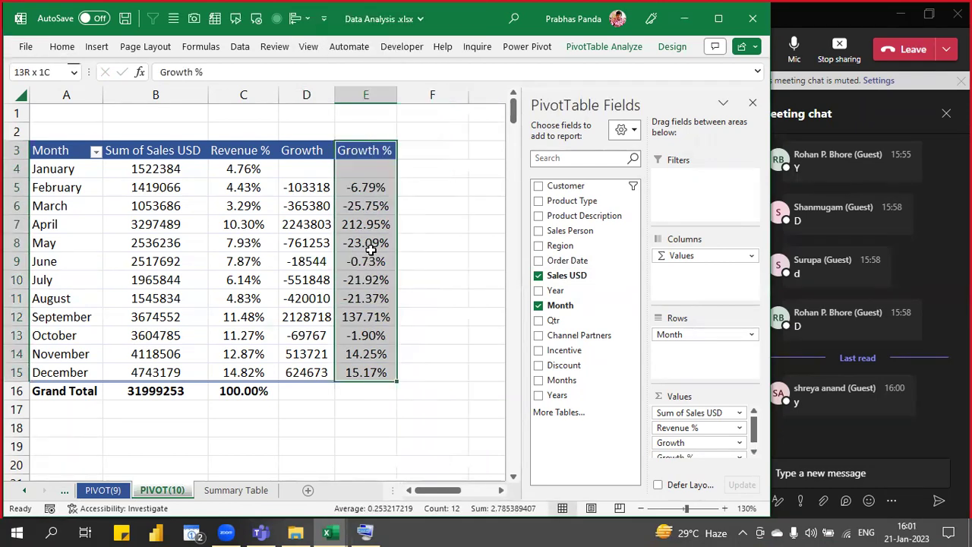
- Check which Show Values As calculation is applied to the Growth % field, without changing it
left_click(356, 152)
right_click(356, 152)
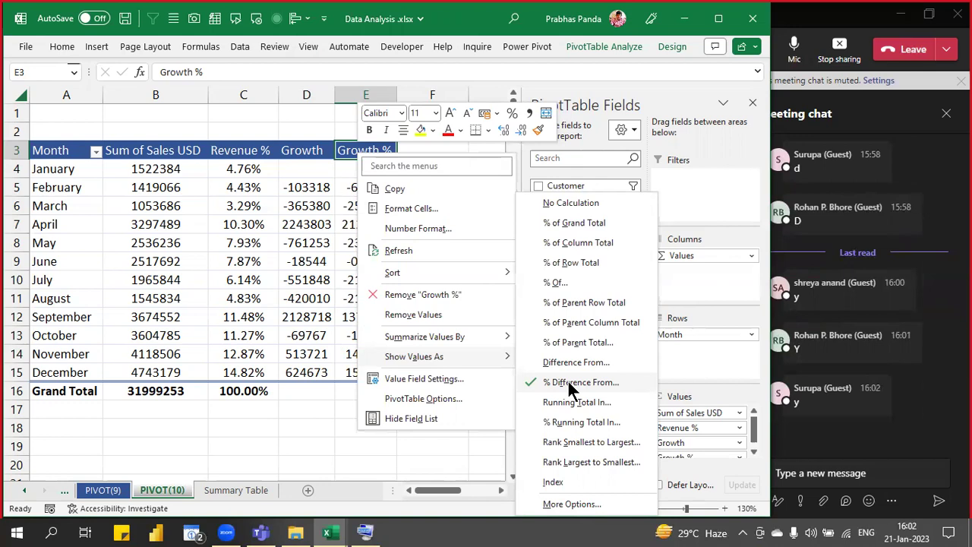
key("Escape")
key("Escape")
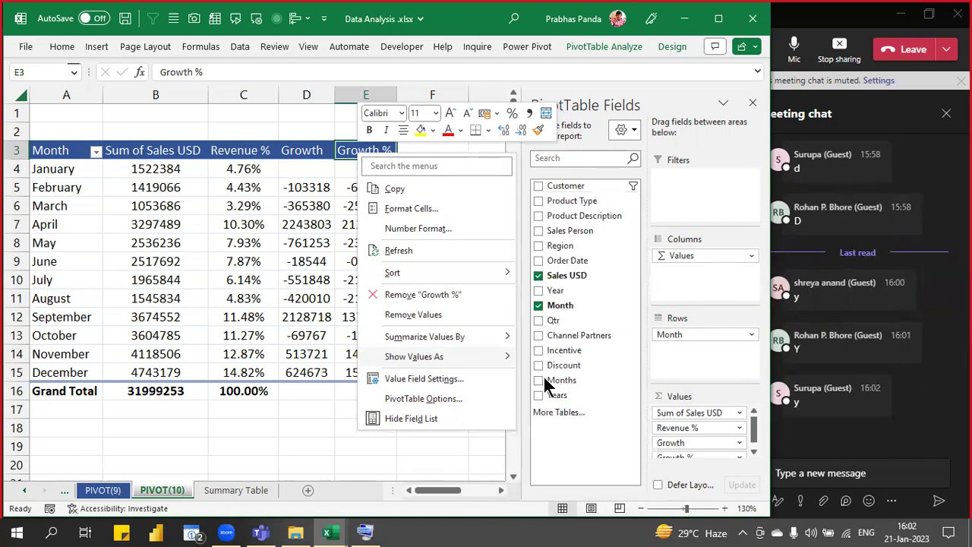
- Examine the YTD column on the Corp Case Studies Data Presentation sheet and return to Data Analysis
mouse_move(329, 527)
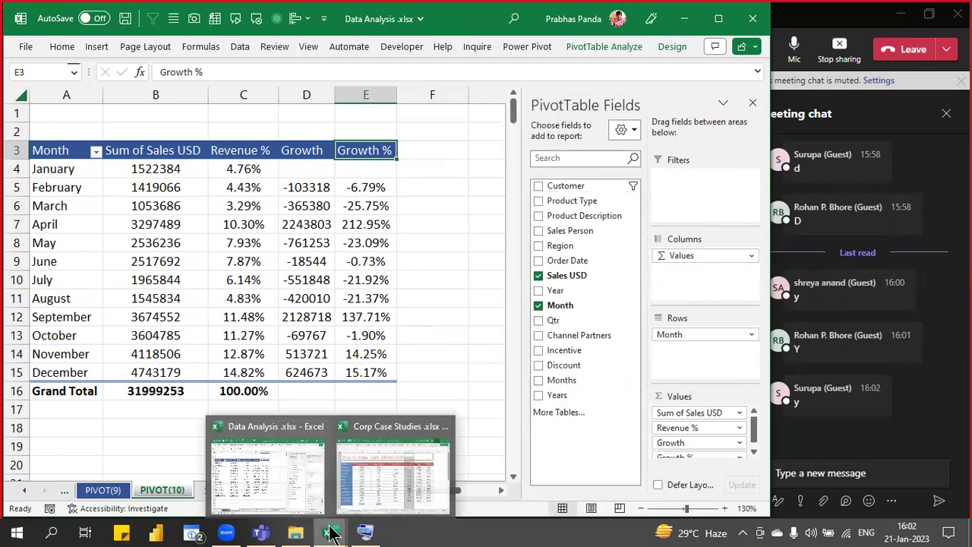
left_click(364, 467)
left_click(563, 95)
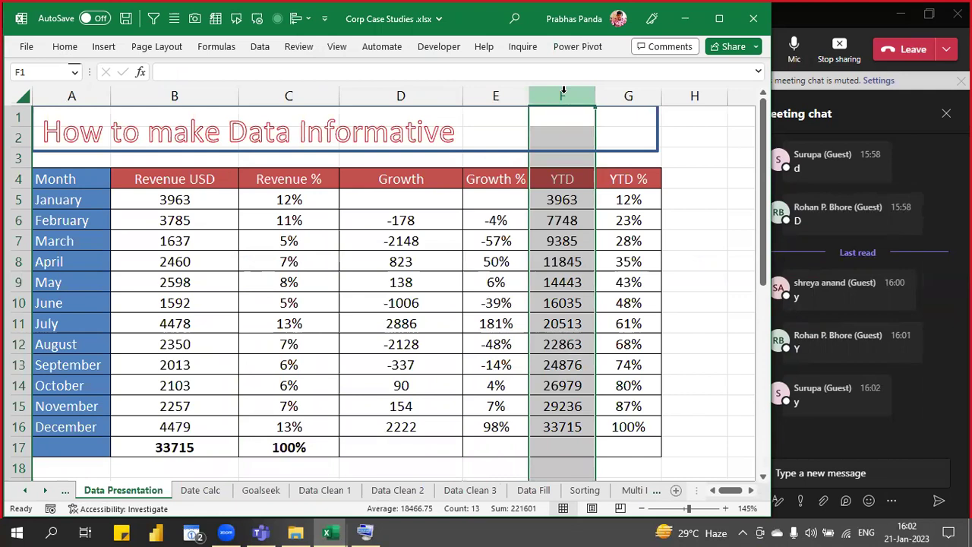
left_click(687, 23)
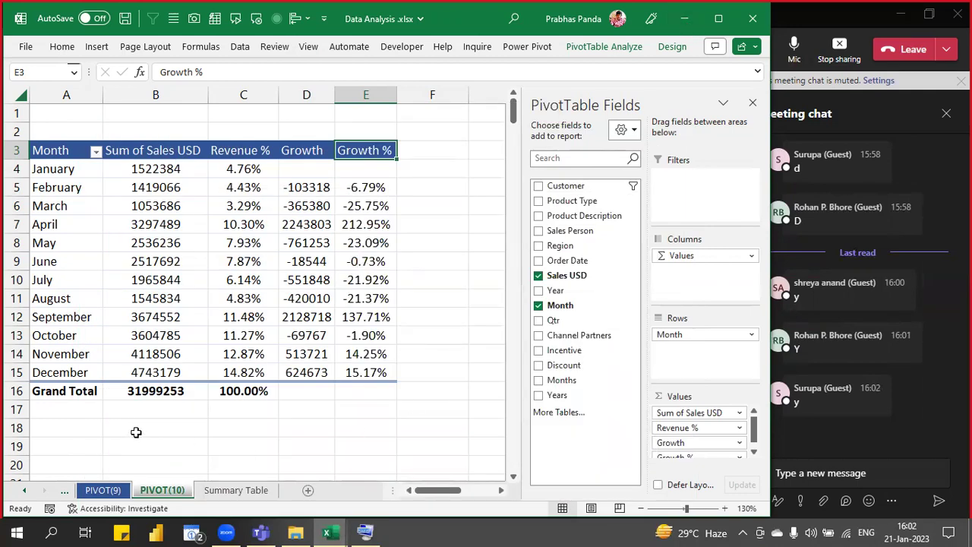
- Add Sales USD to the pivot values again and show it as Running Total In with base field Month
scroll(728, 427, "down", 1)
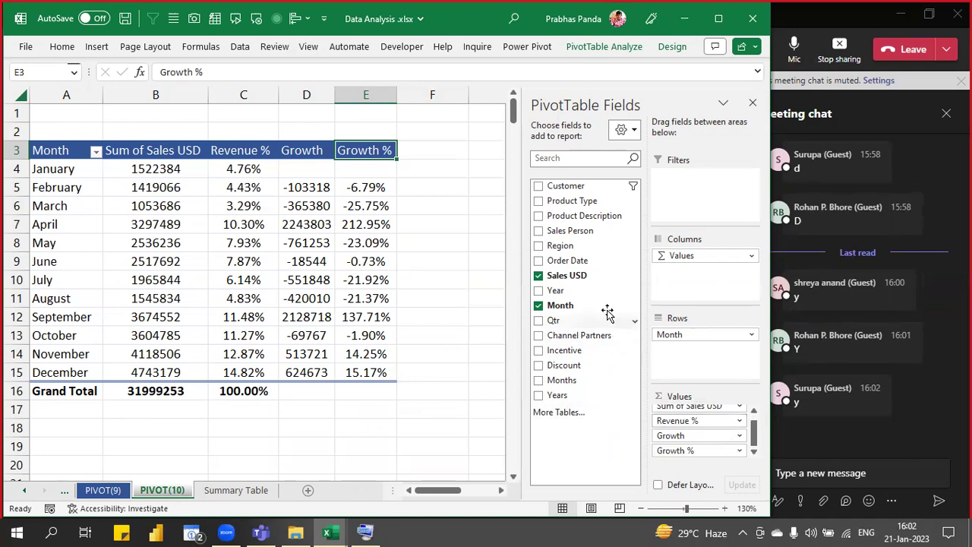
left_click_drag(590, 276, 716, 460)
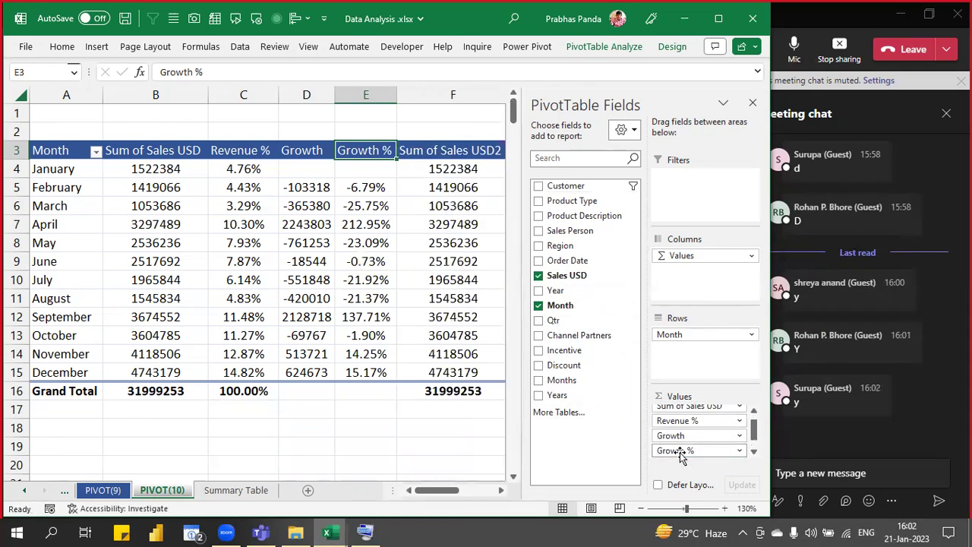
scroll(375, 242, "down", 1, "ctrl")
right_click(385, 144)
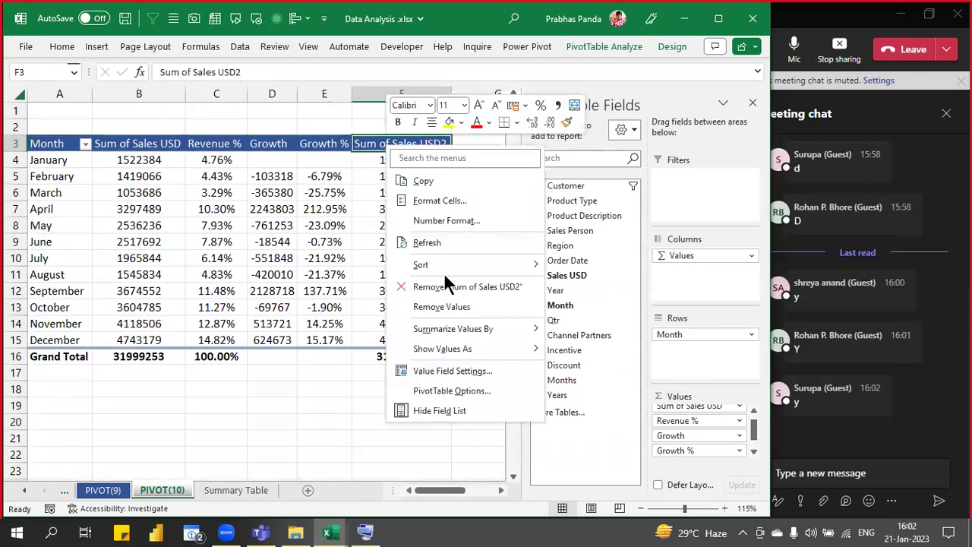
mouse_move(515, 346)
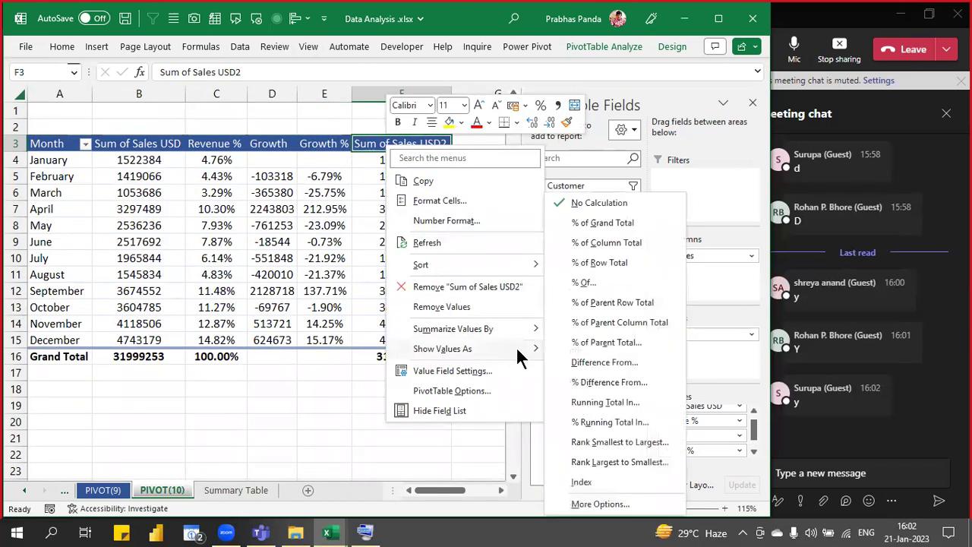
left_click(659, 407)
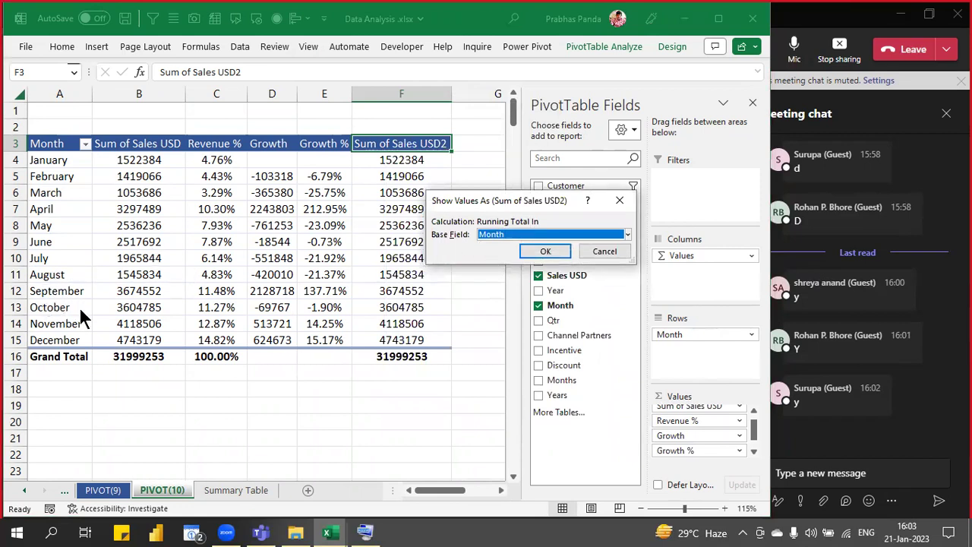
left_click(541, 253)
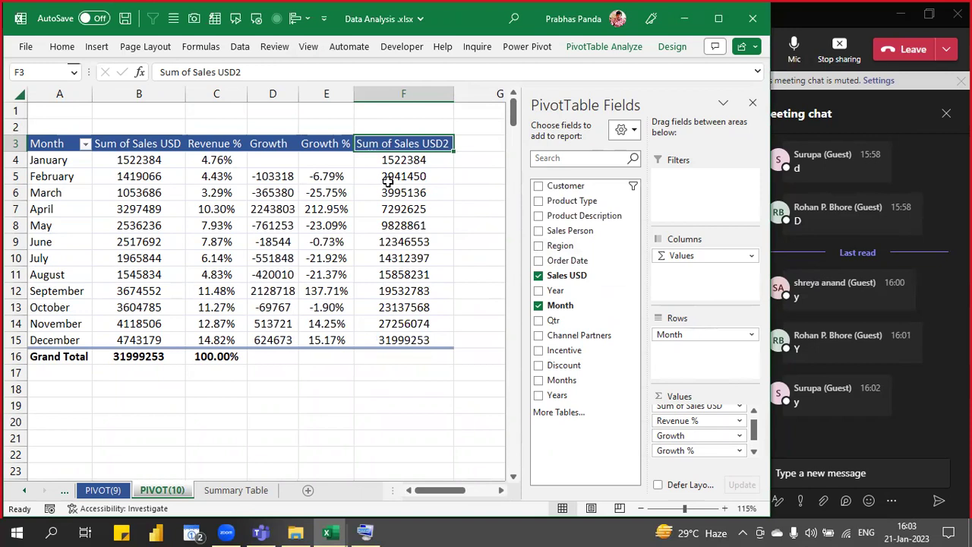
- Rename the running total column's header in F3 to YTD and AutoFit the column
type("YTD")
key("Return")
key("Up")
key("ctrl+shift+Down")
key("alt+o")
key("c")
key("a")
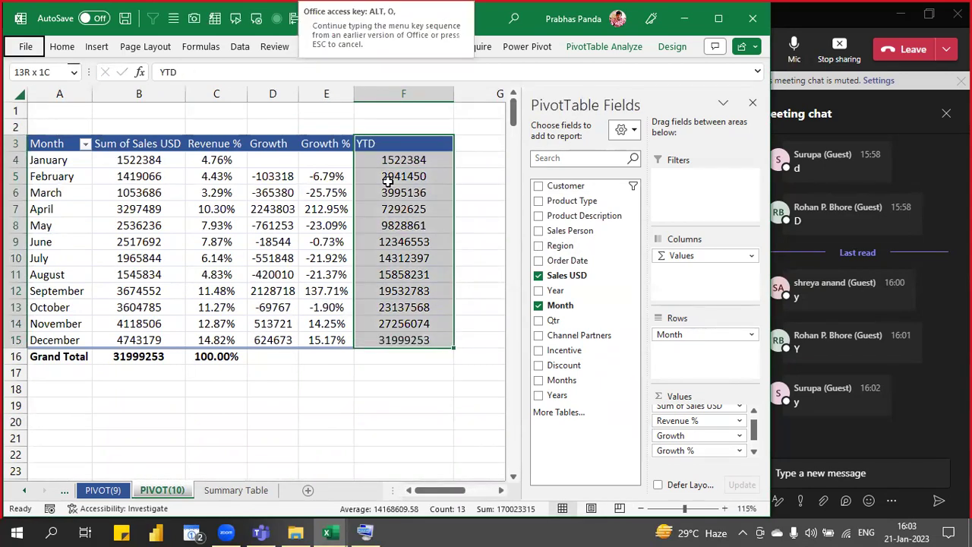
left_click(377, 340)
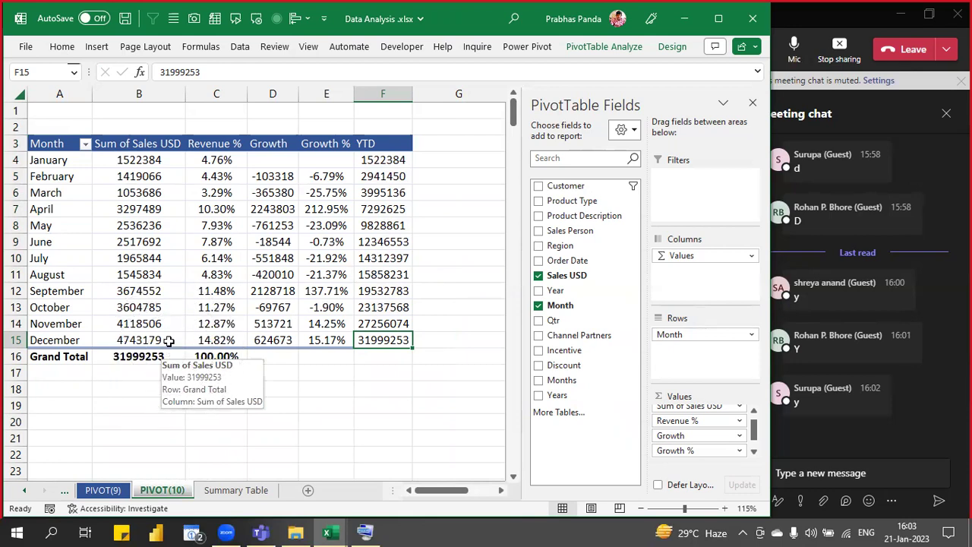
- Rename the Sum of Sales USD header in B3 to Revenue
left_click(142, 146)
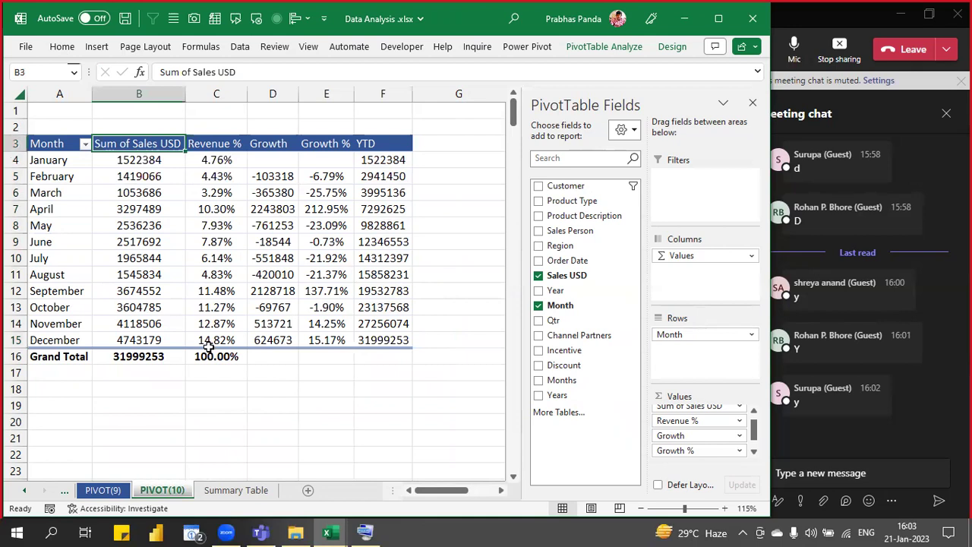
type("Reven")
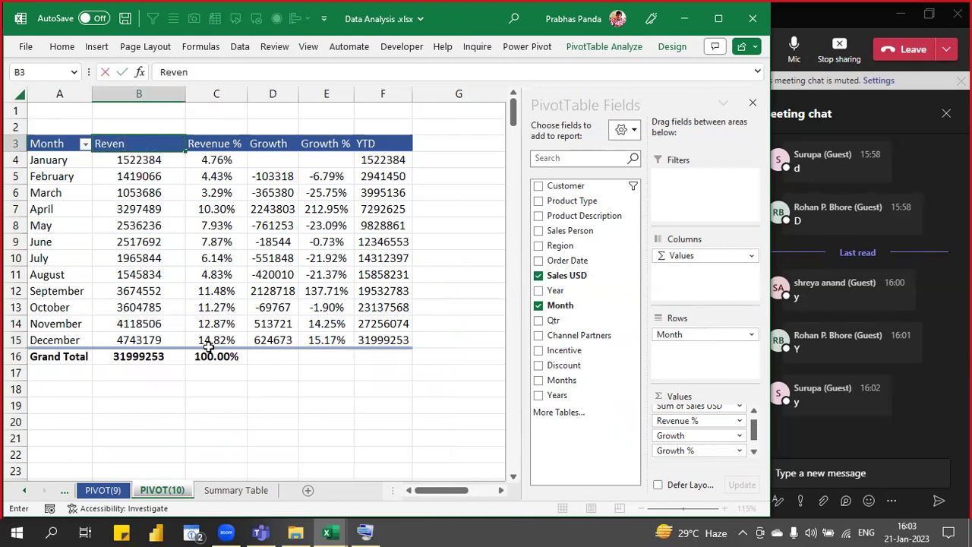
type("ue")
key("Return")
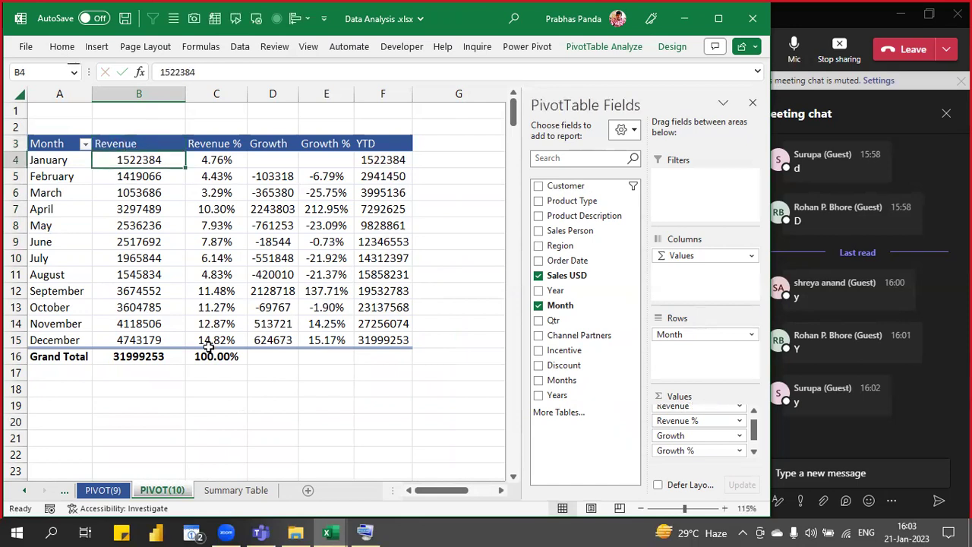
- AutoFit the widths of the pivot table's value columns from Revenue through YTD
key("Up")
key("ctrl+shift+Right")
key("ctrl+shift+Down")
key("alt+h")
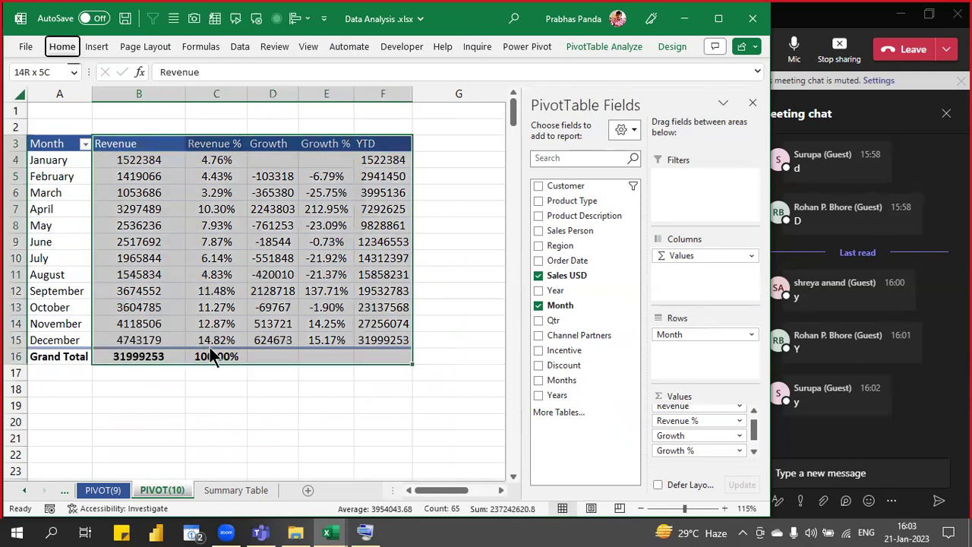
key("o")
key("i")
- Centre the contents of the YTD column from its header in F3 down to December
key("Right")
key("Right")
key("Right")
key("Right")
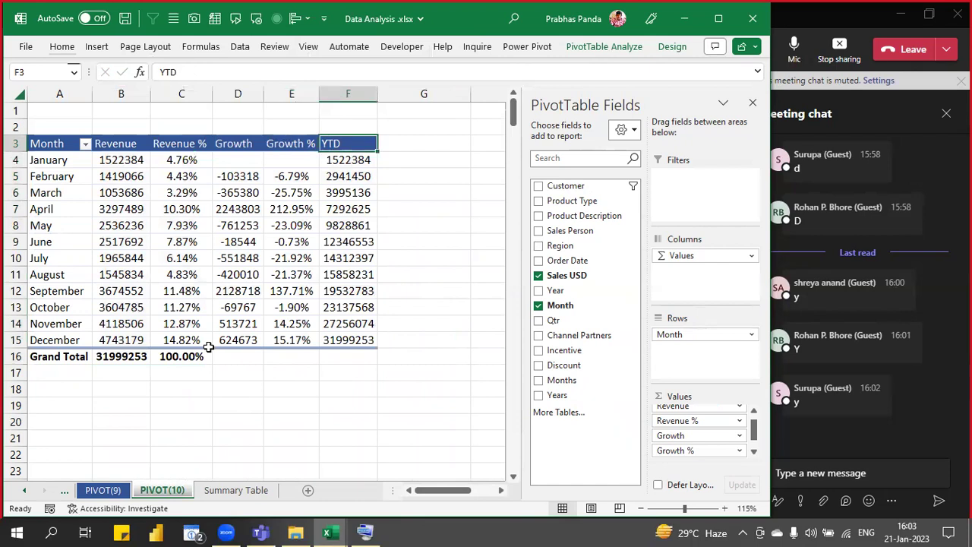
key("ctrl+shift+Down")
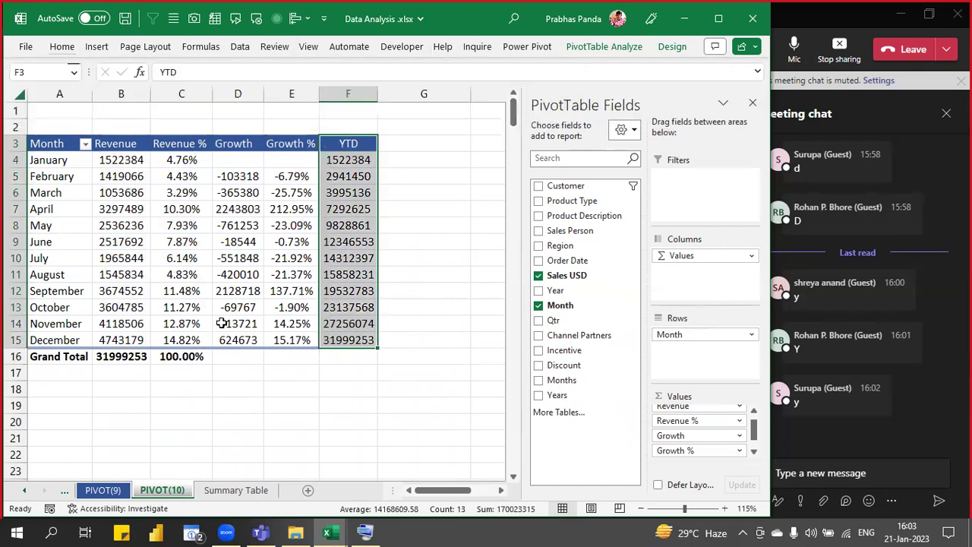
- Check which Show Values As calculation is applied to the YTD field, without changing it
left_click(357, 143)
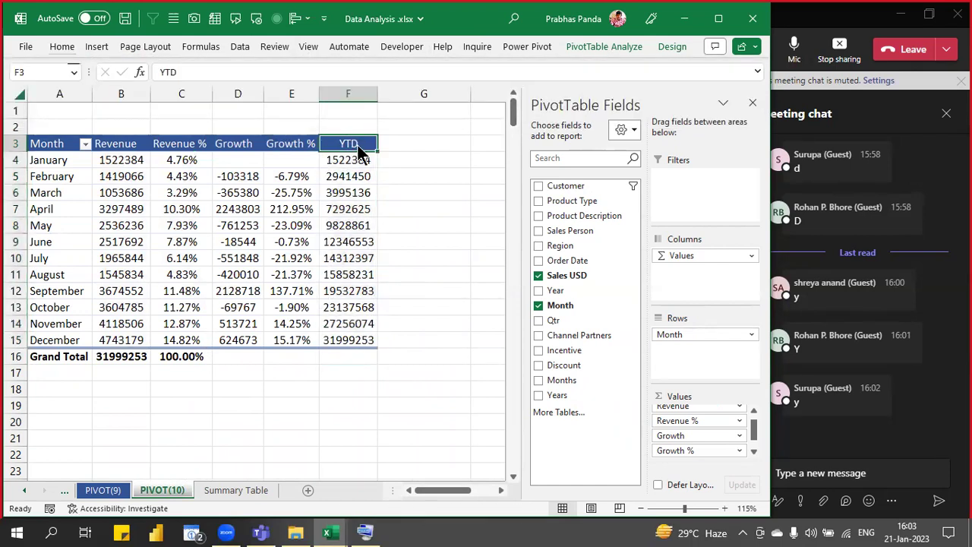
right_click(359, 149)
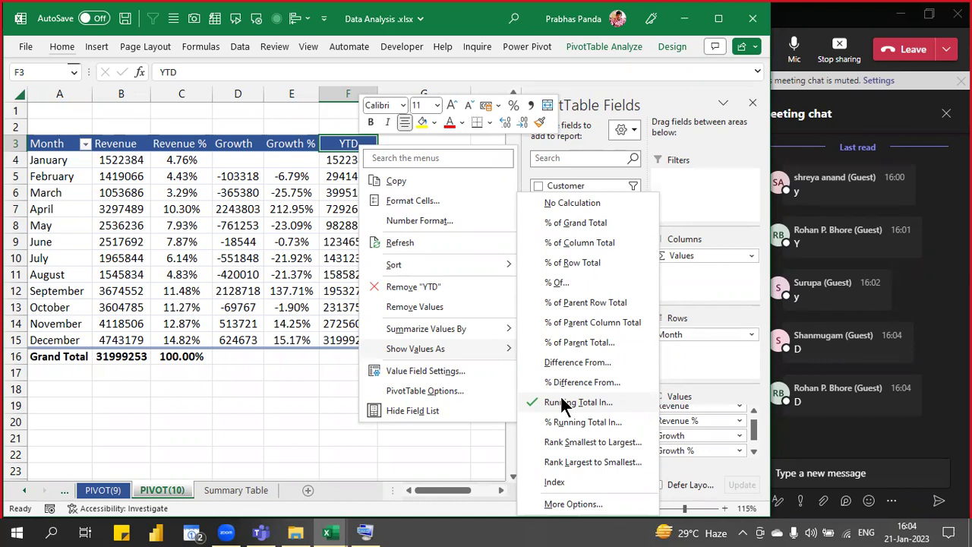
key("Escape")
key("Escape")
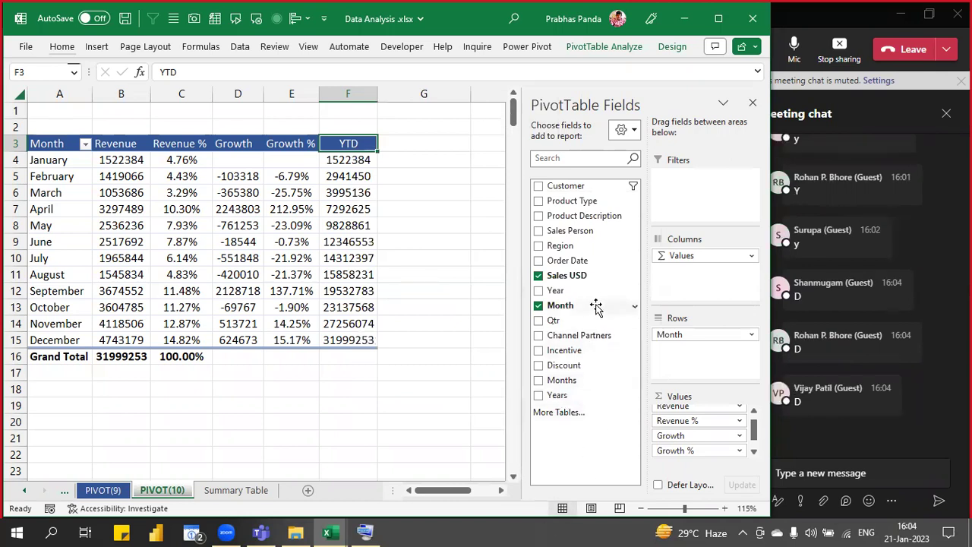
- Add Sales USD to the pivot values once more and show it as % Running Total In with base field Month
left_click_drag(596, 278, 706, 455)
left_click(401, 137)
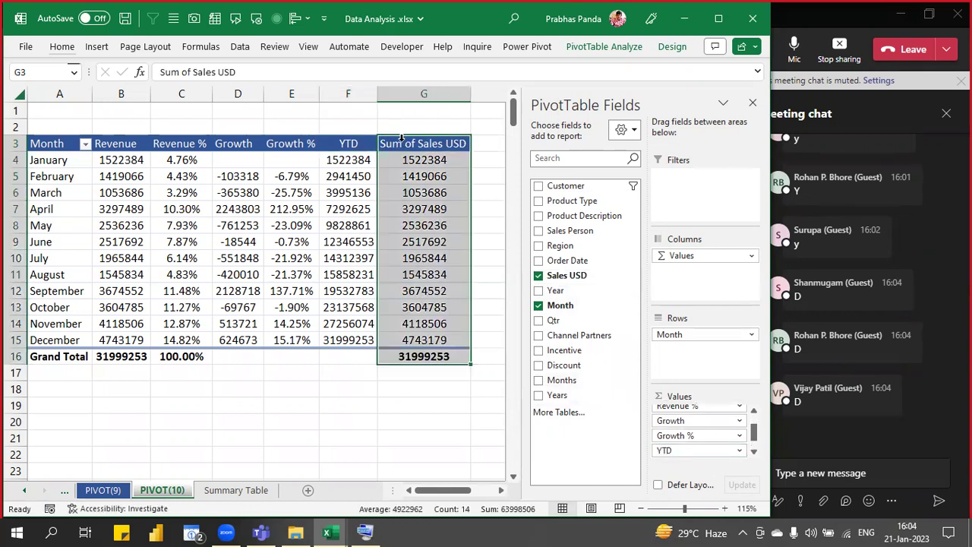
right_click(402, 144)
key("Escape")
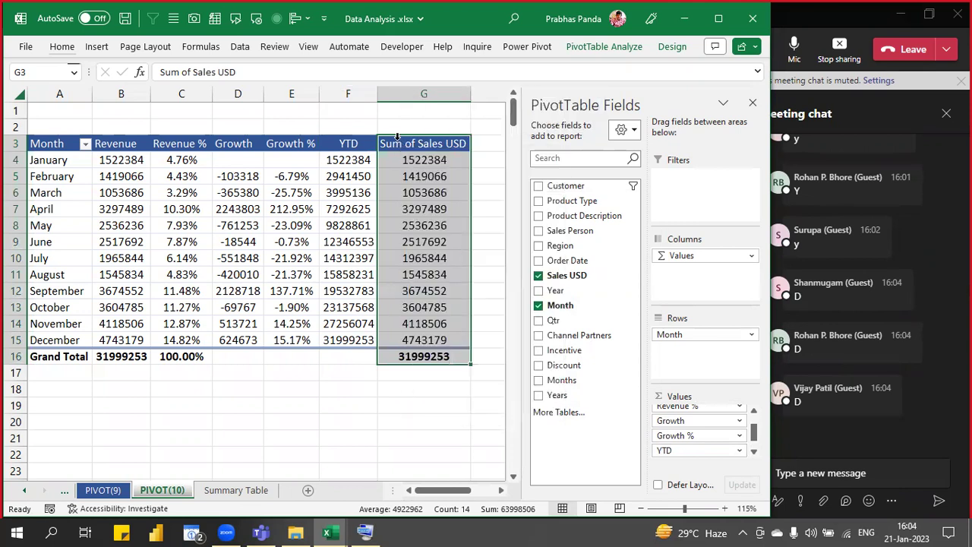
left_click(395, 145)
right_click(395, 145)
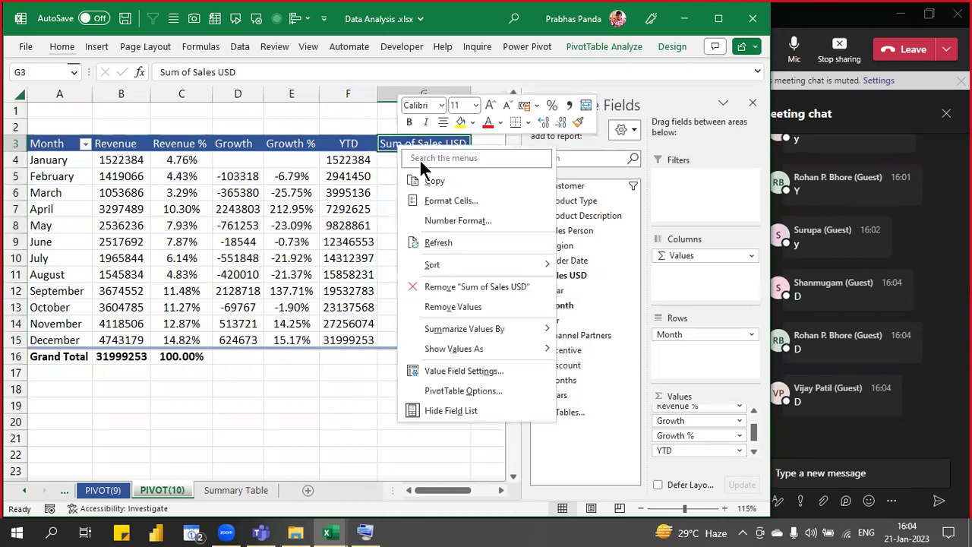
mouse_move(542, 345)
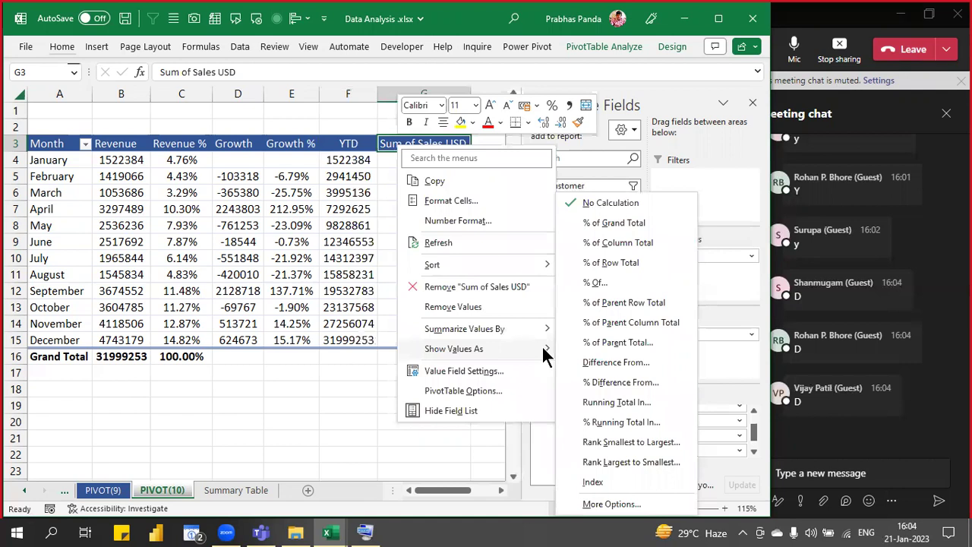
left_click(654, 420)
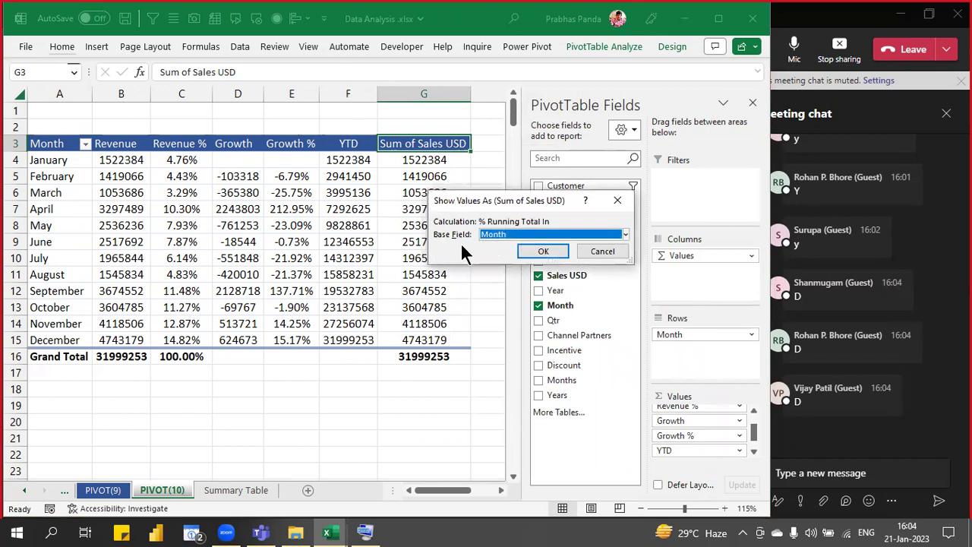
left_click(551, 255)
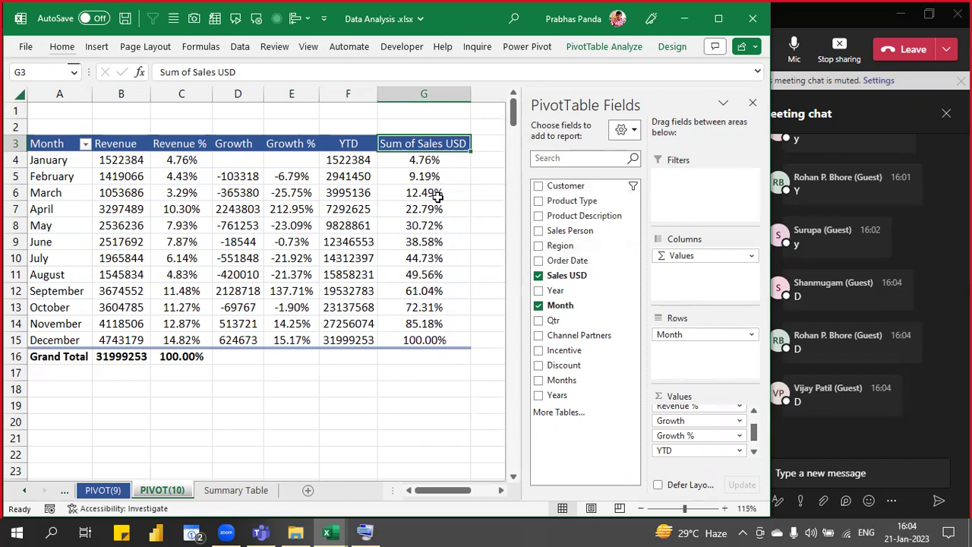
- Rename the header in G3 to YTD %, AutoFit the column, and return to the Month header in A3
type("YTS")
key("BackSpace")
type("D %")
key("Return")
key("Up")
key("ctrl+shift+Down")
key("alt+h")
key("o")
key("i")
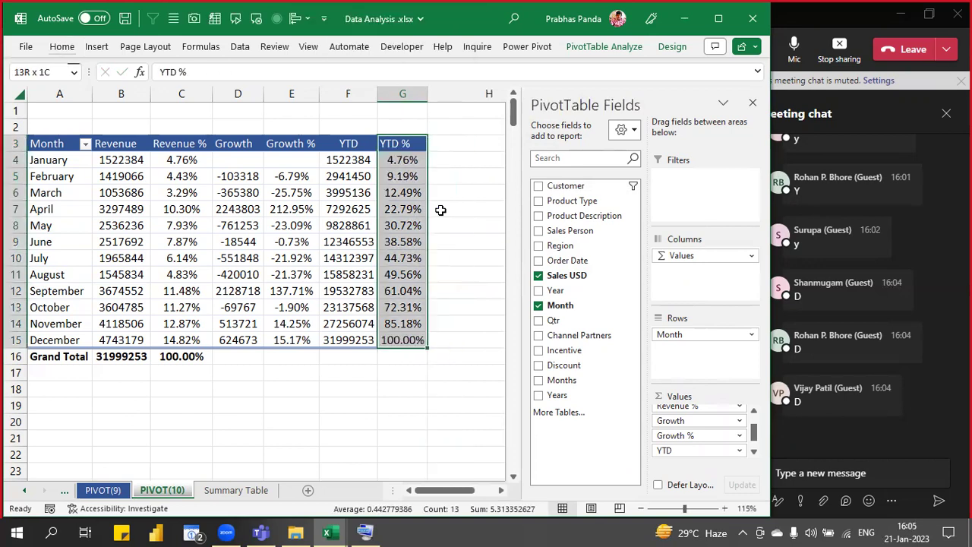
key("Left")
key("Left")
key("Left")
key("Left")
key("Left")
key("Left")
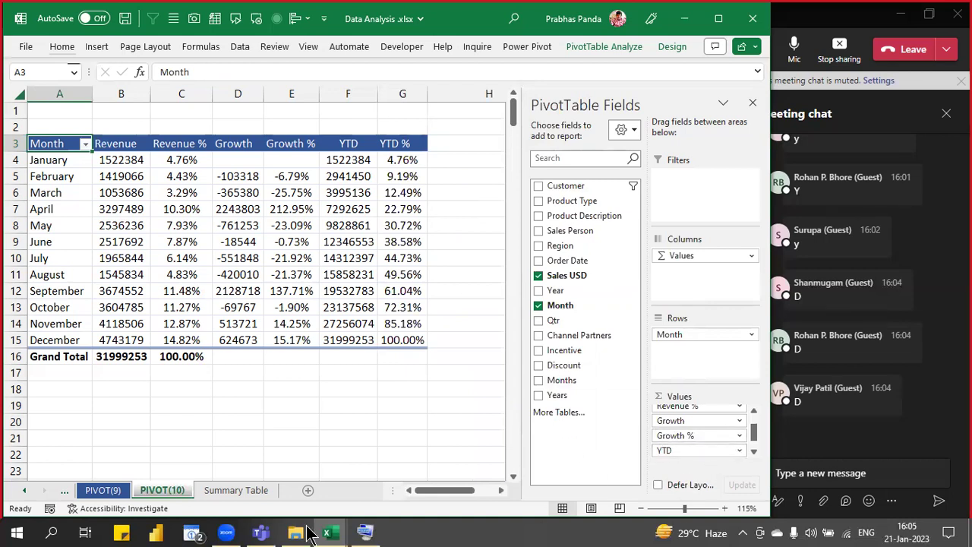
- Review the Summary Table source data across to the Incentive column and return to the PIVOT(10) sheet
left_click(214, 490)
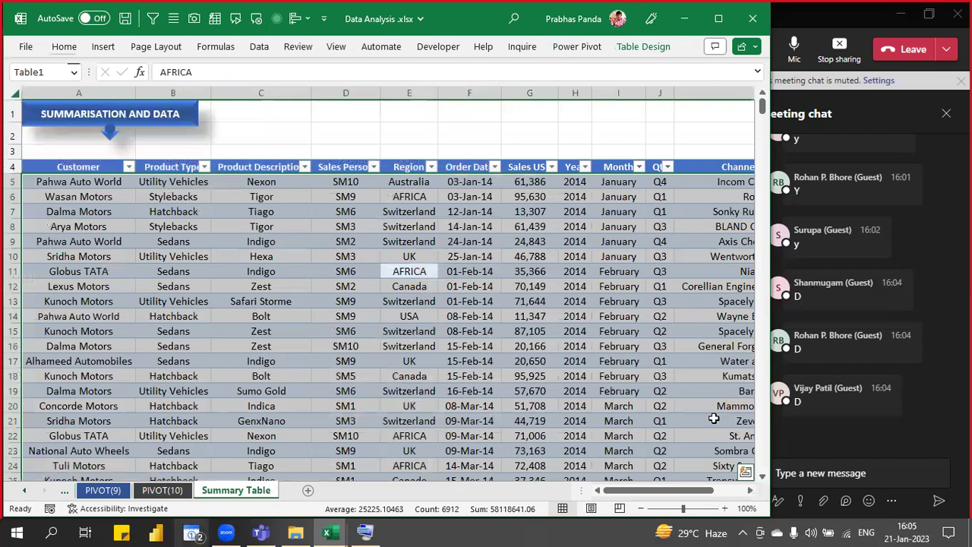
left_click_drag(651, 489, 733, 485)
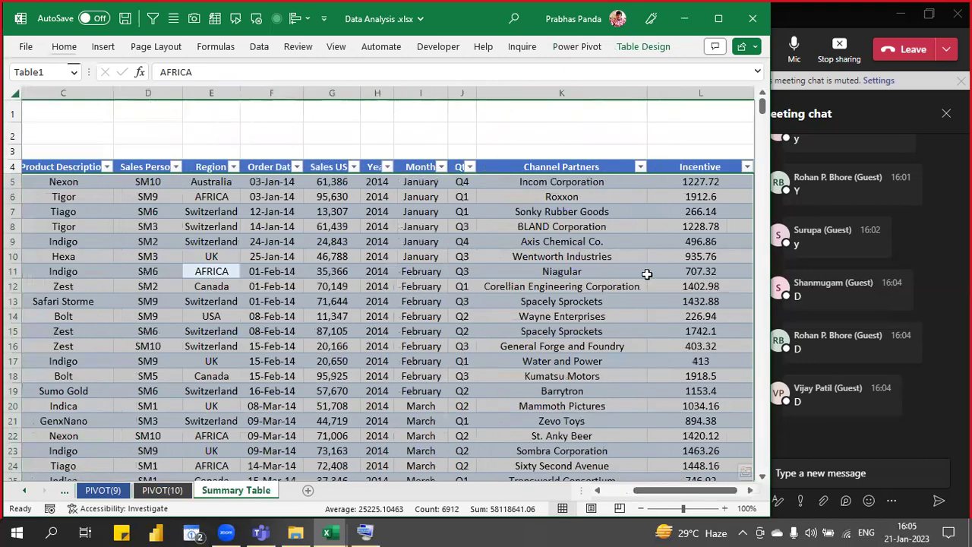
left_click(175, 403)
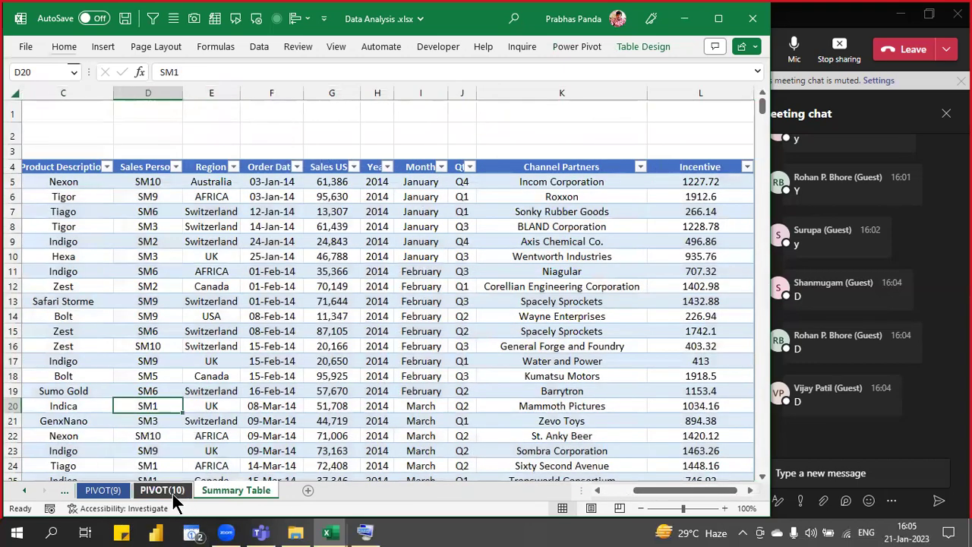
left_click(172, 491)
scroll(675, 437, "down", 2)
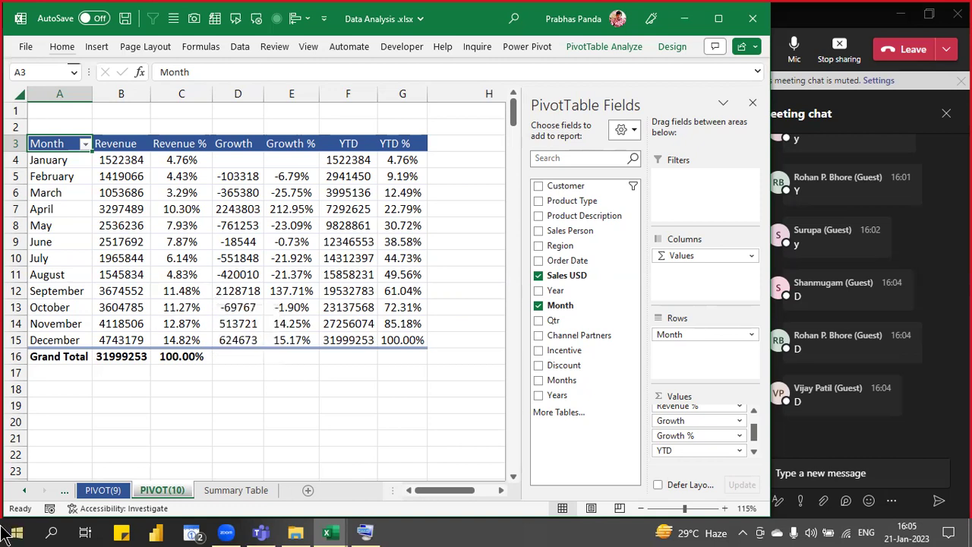
left_click(102, 490)
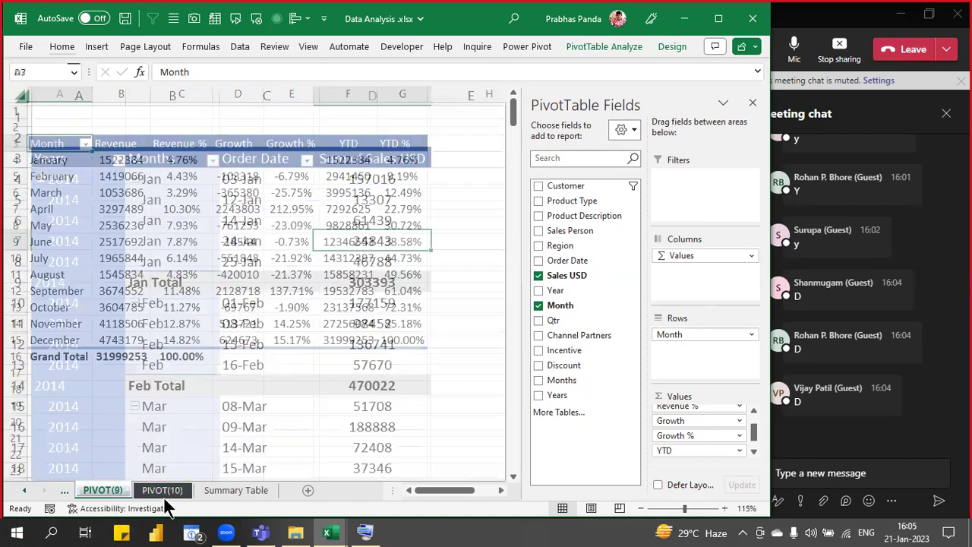
left_click(167, 492)
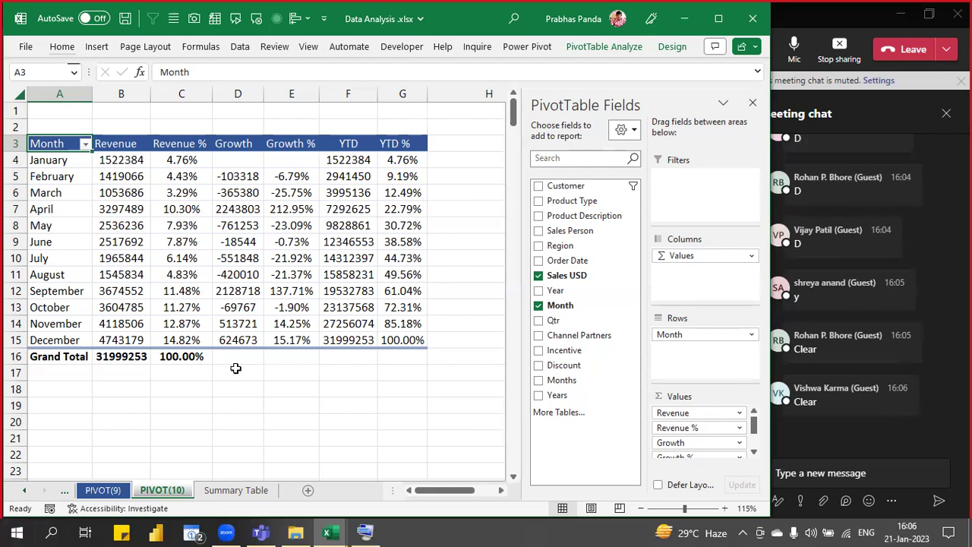
- Check which Show Values As calculation Revenue % uses and review the value options of YTD % and Revenue, without changing them
left_click(408, 194)
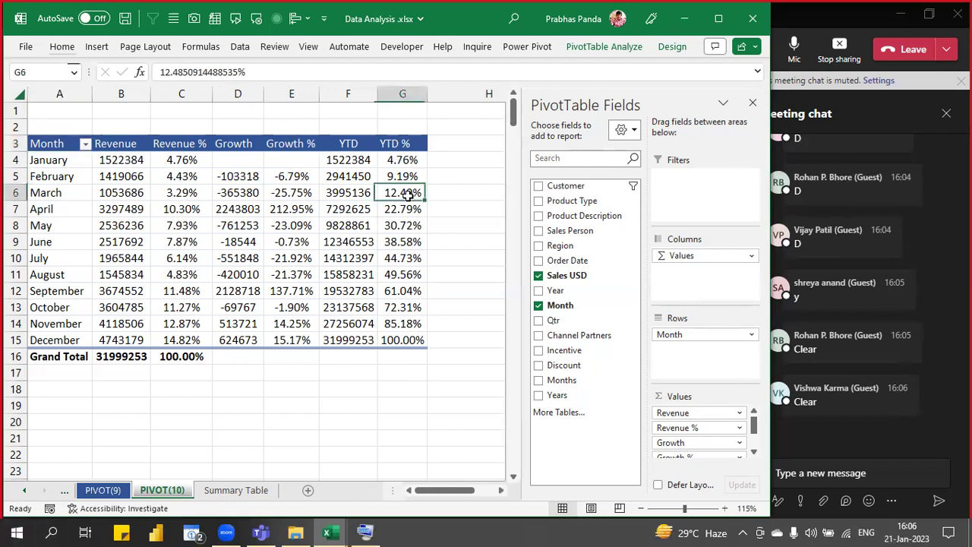
right_click(403, 191)
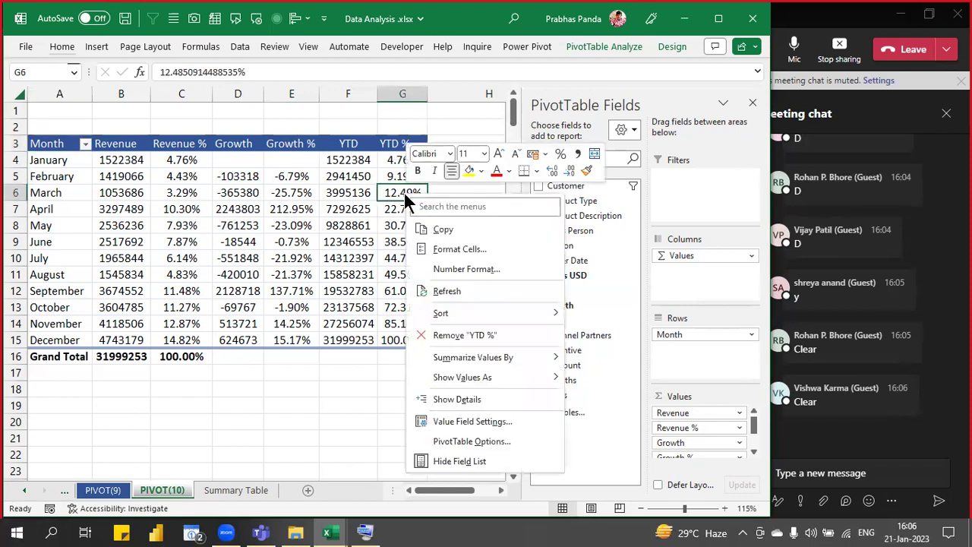
mouse_move(540, 371)
key("Escape")
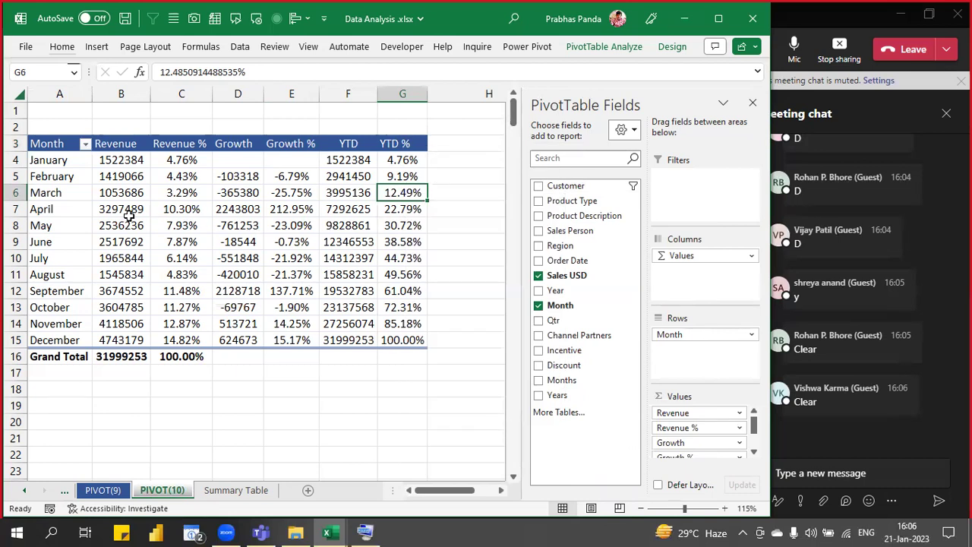
left_click(184, 143)
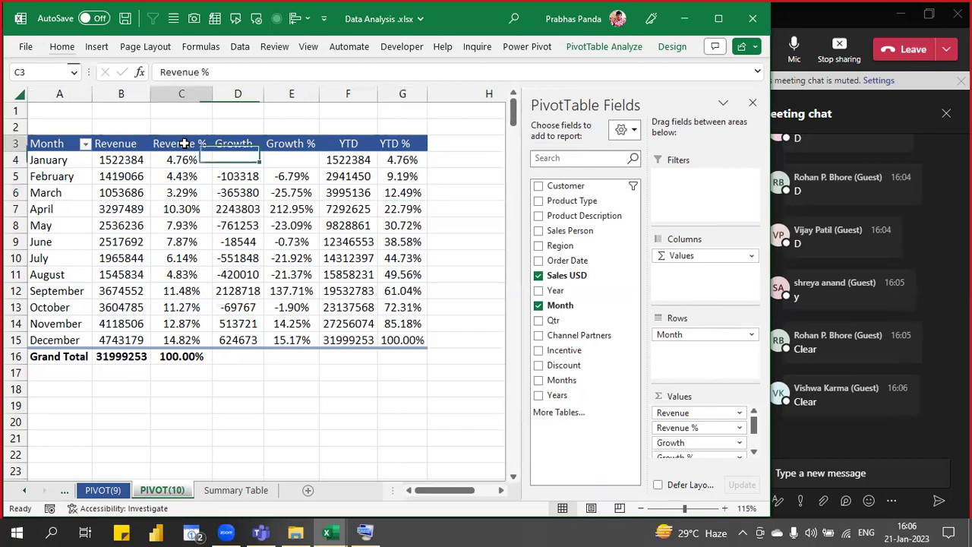
right_click(184, 145)
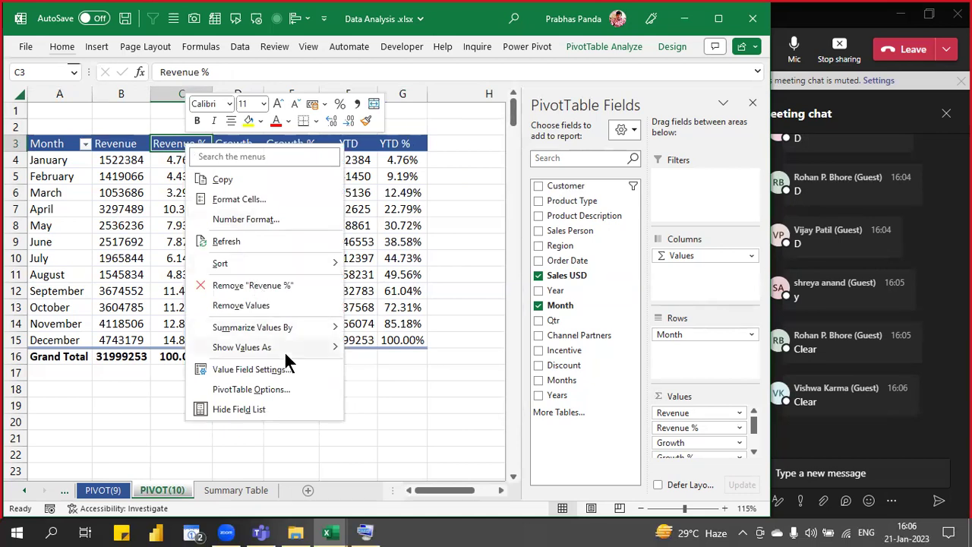
mouse_move(319, 352)
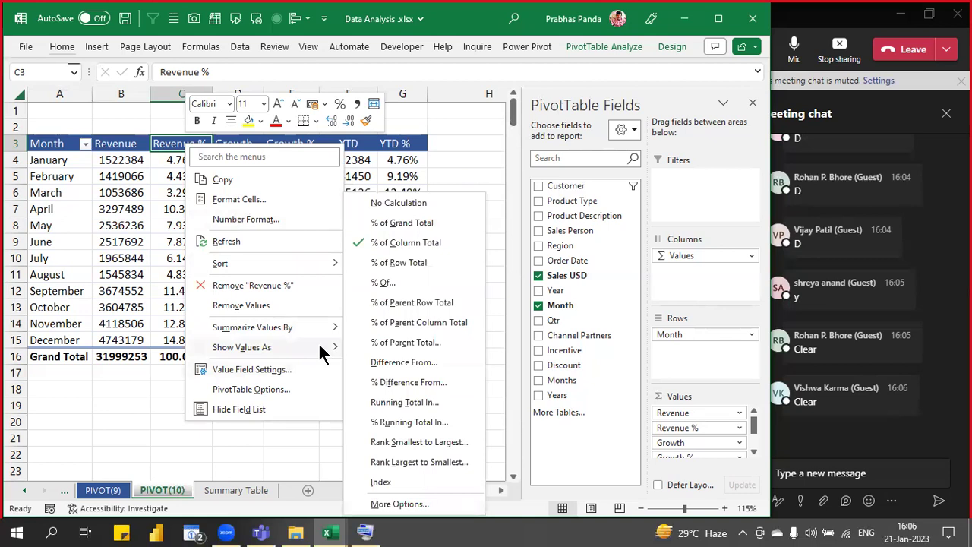
left_click(113, 241)
left_click(138, 226)
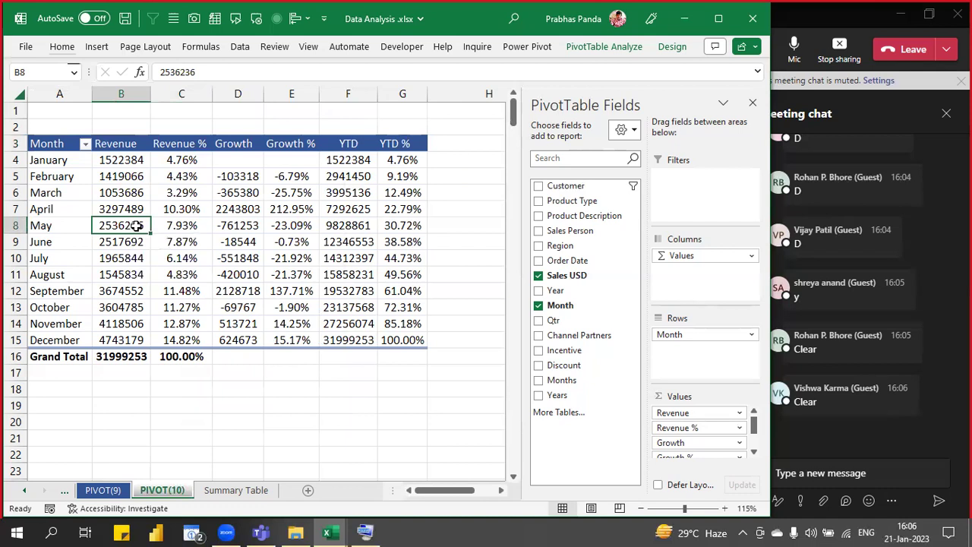
right_click(139, 228)
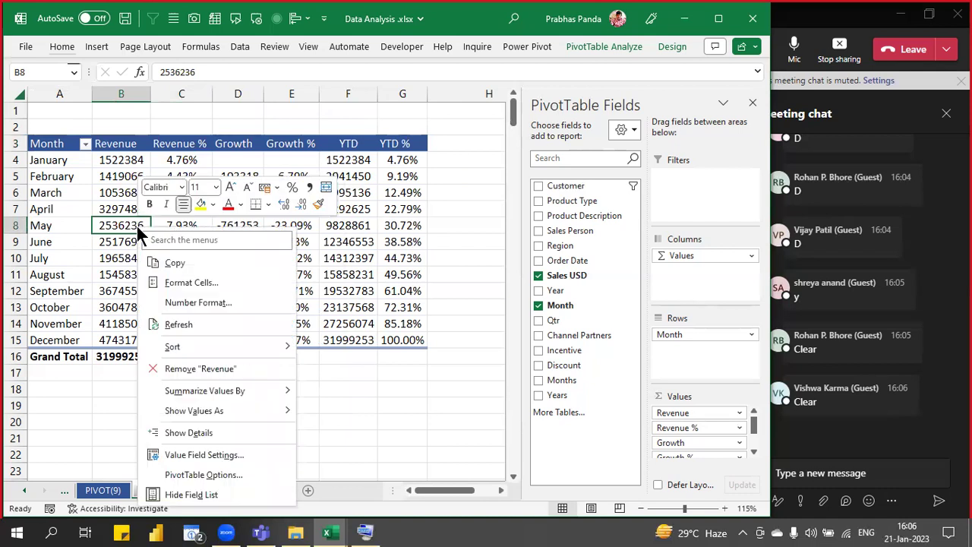
key("Escape")
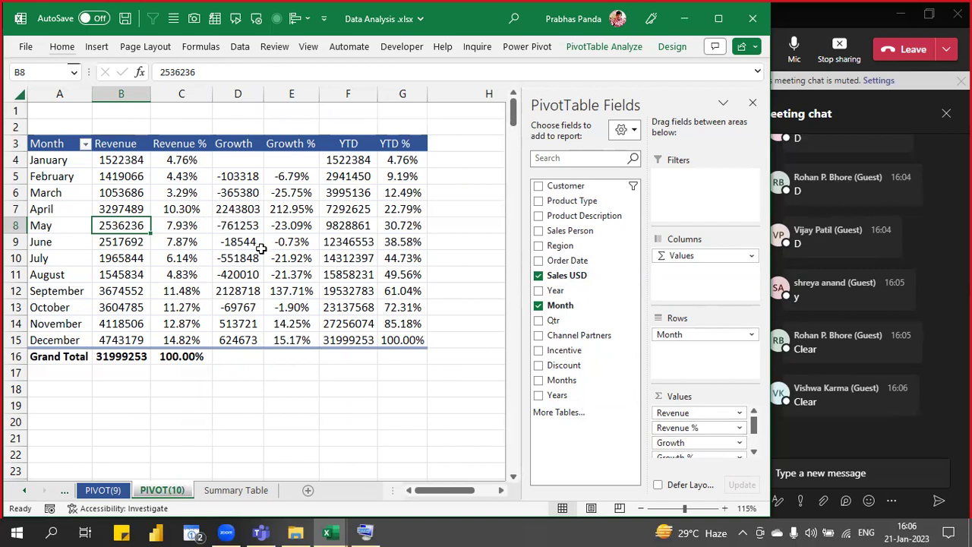
mouse_move(261, 249)
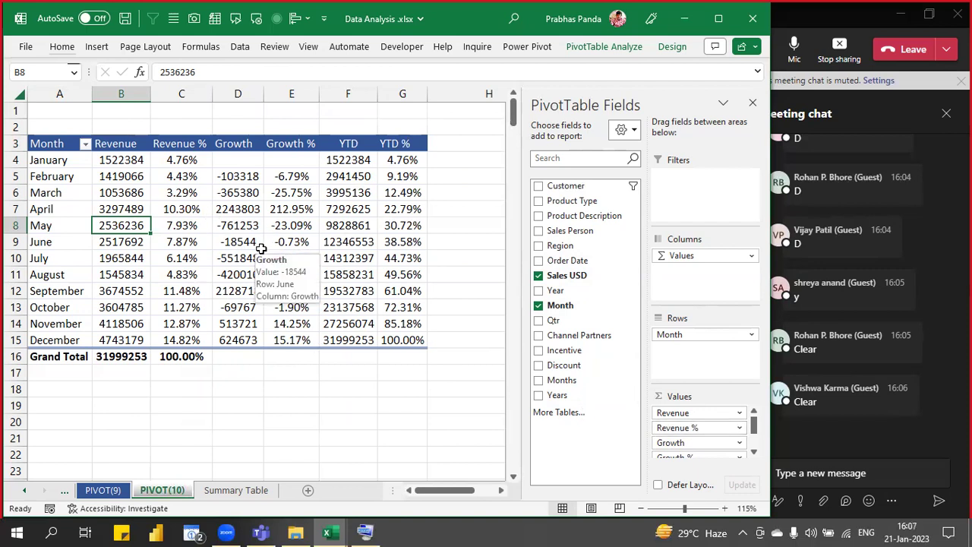
left_click(740, 430)
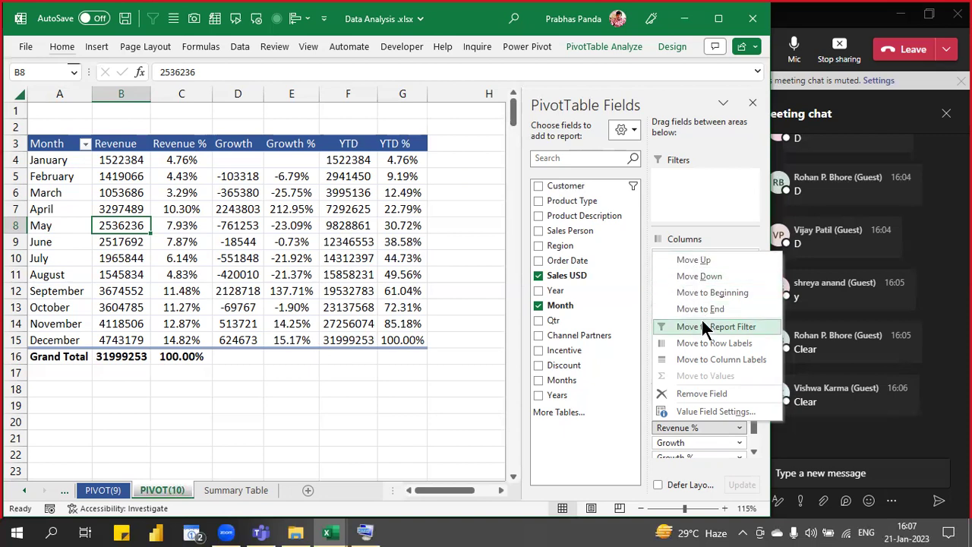
left_click(435, 283)
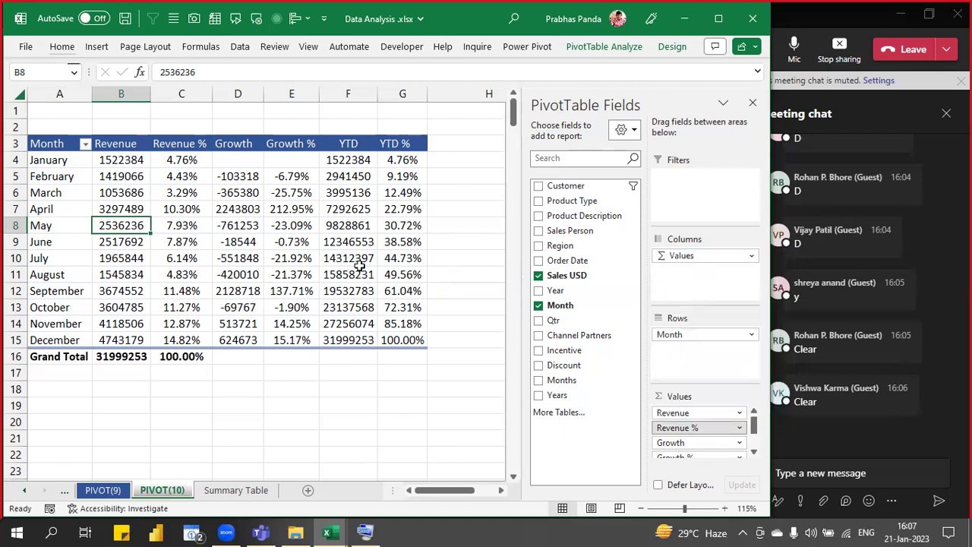
- Add Sales USD to the pivot values once more and show it as Difference From with base field Month and base item (previous)
left_click(361, 270)
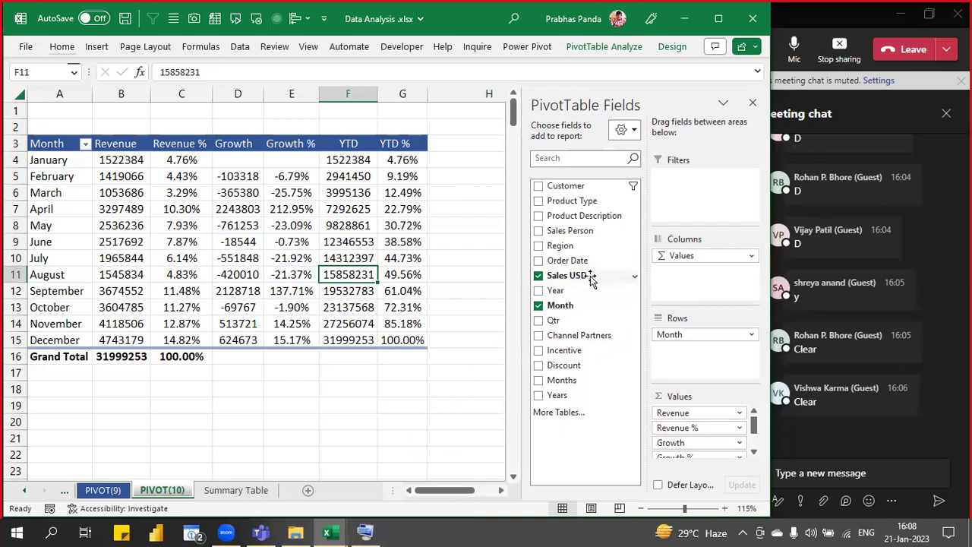
left_click_drag(585, 279, 687, 454)
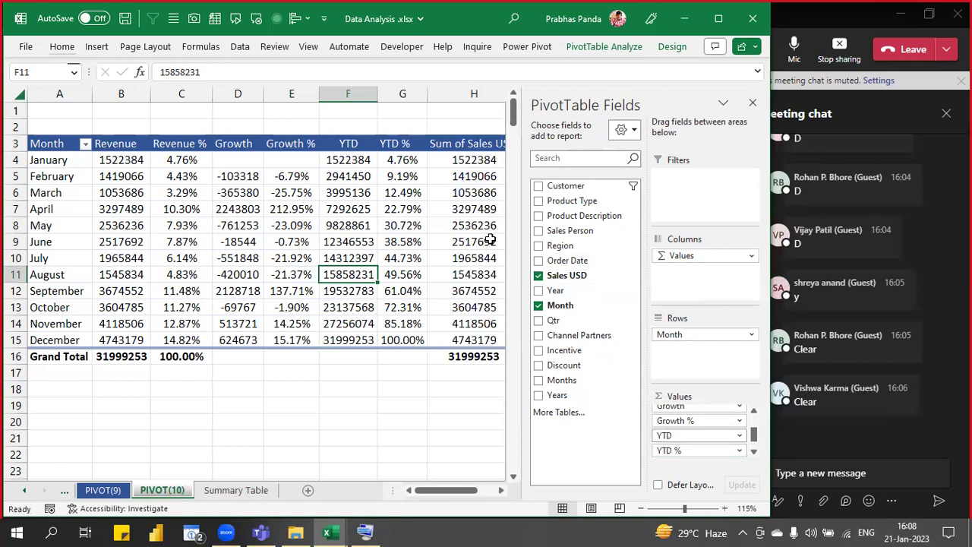
scroll(450, 164, "down", 1)
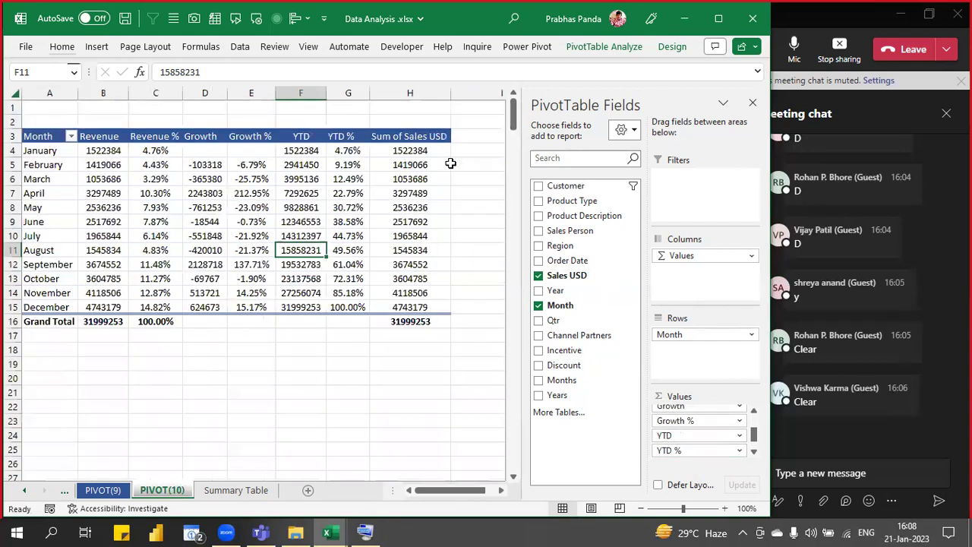
left_click(404, 136)
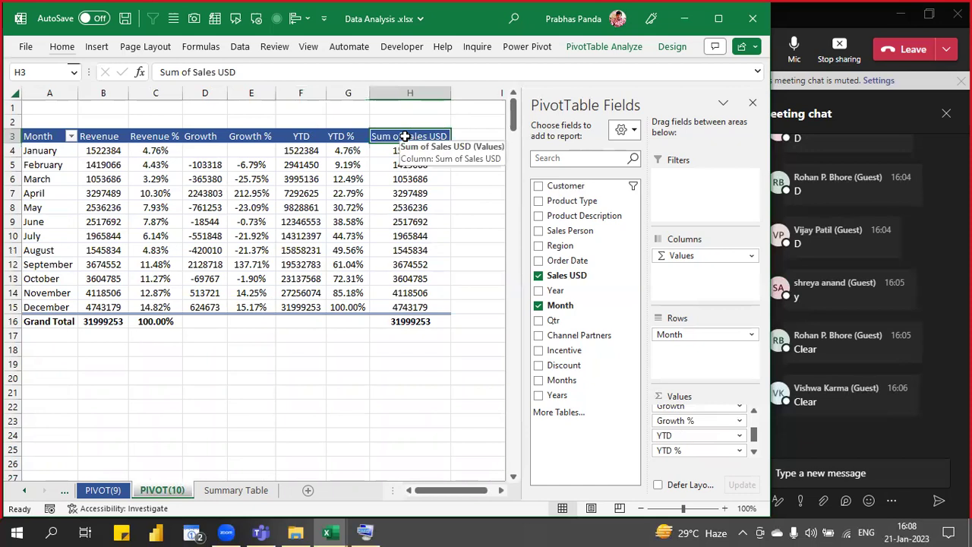
right_click(404, 136)
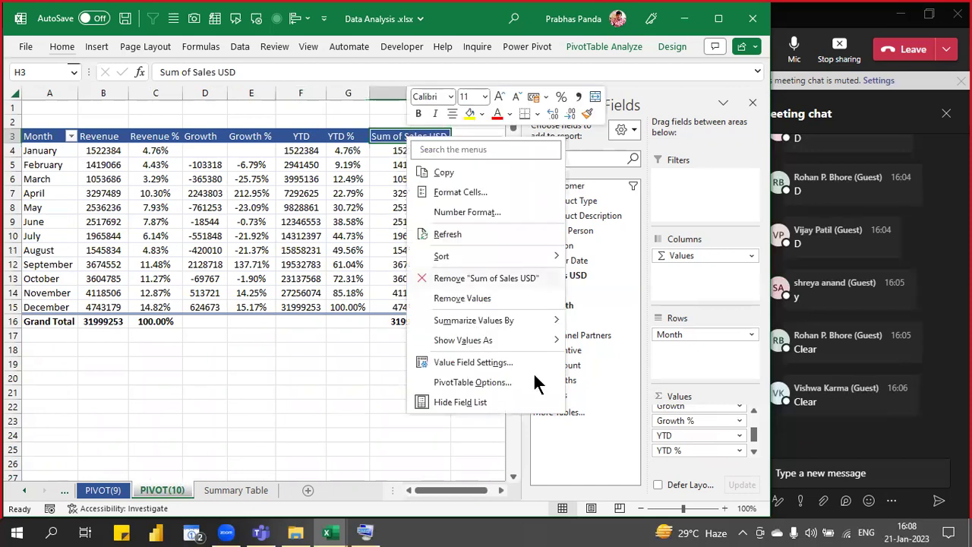
mouse_move(541, 338)
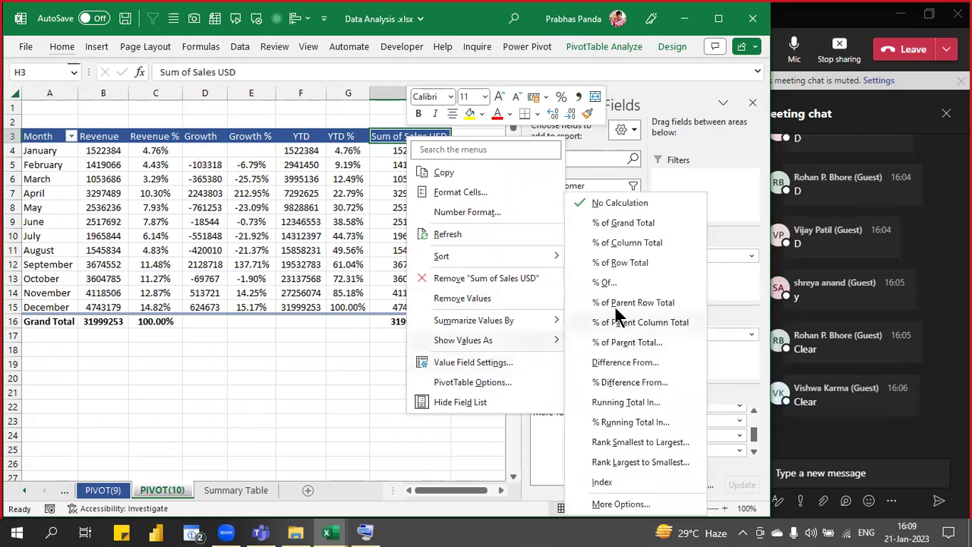
left_click(630, 370)
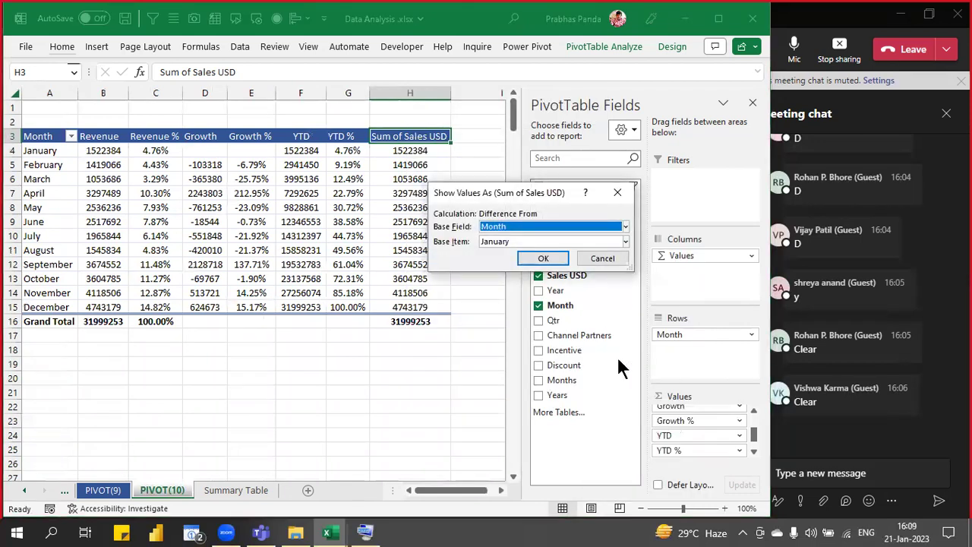
left_click(499, 241)
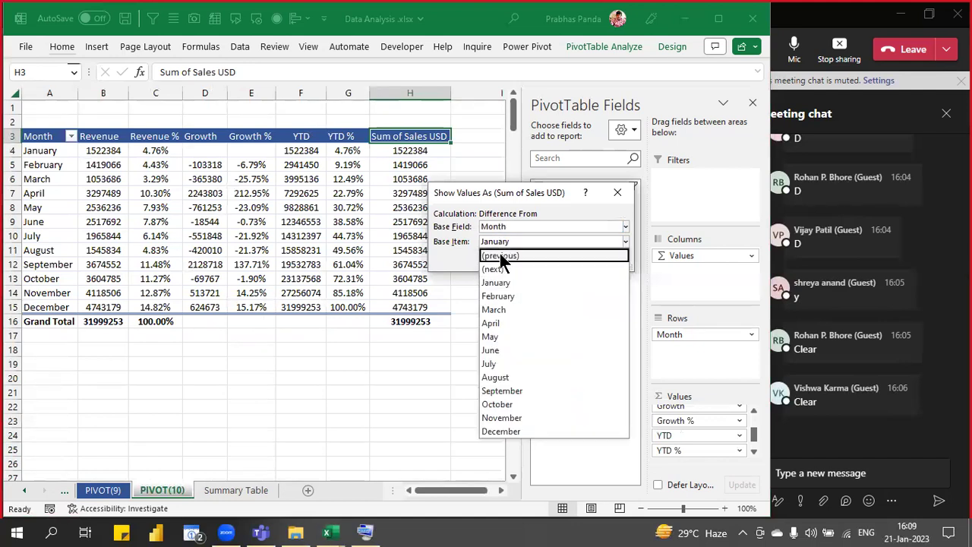
left_click(500, 255)
left_click(545, 261)
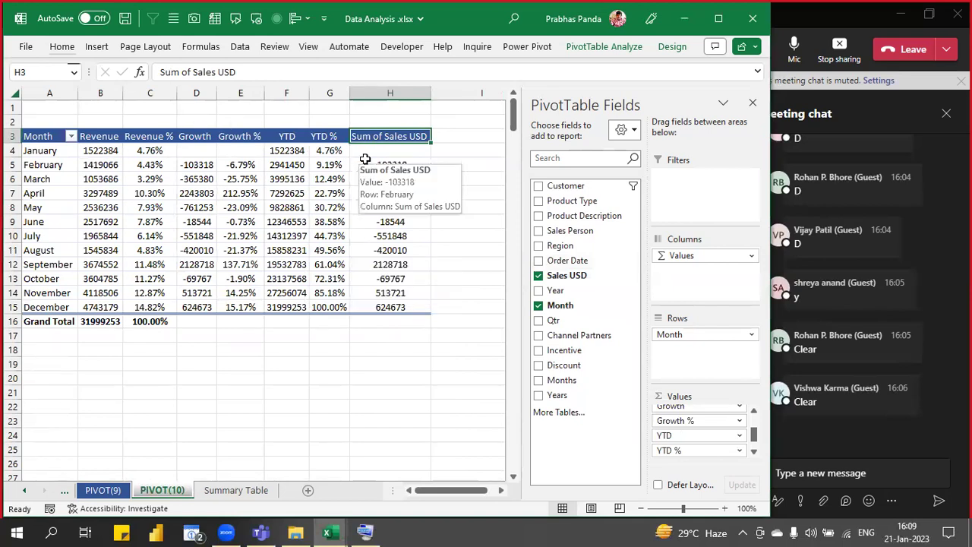
- Rename the header in H3 to Visual and compare its column with the Growth column
type("Visual")
key("Return")
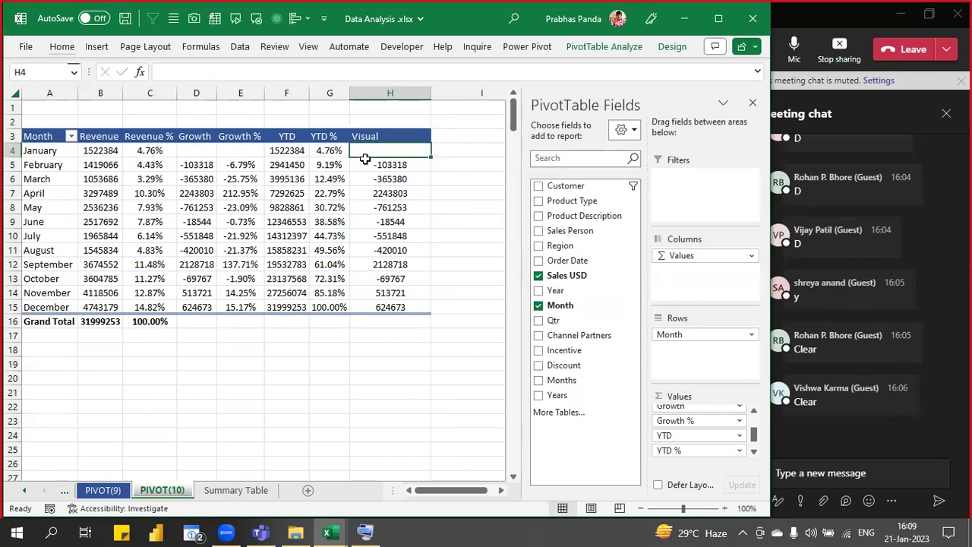
left_click(199, 95)
left_click(413, 92, "ctrl")
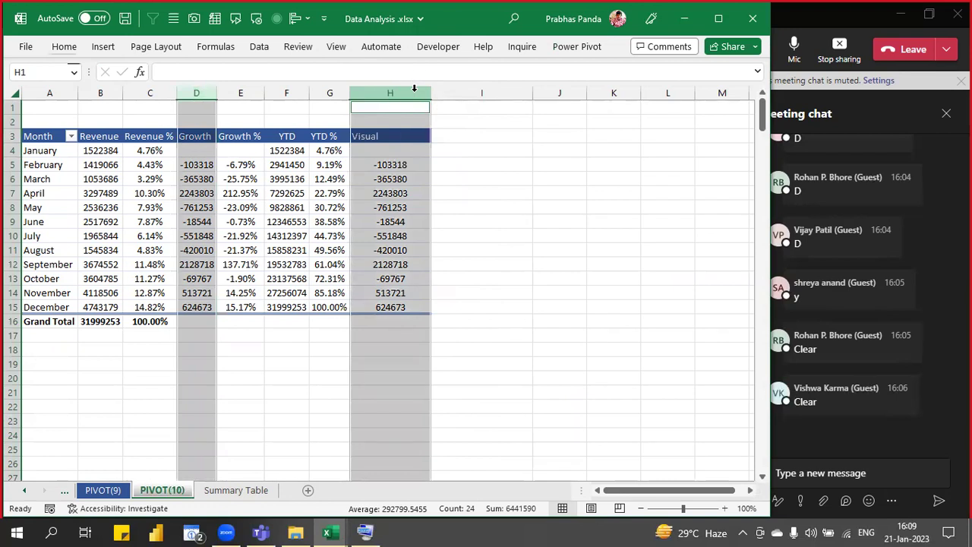
left_click(407, 205)
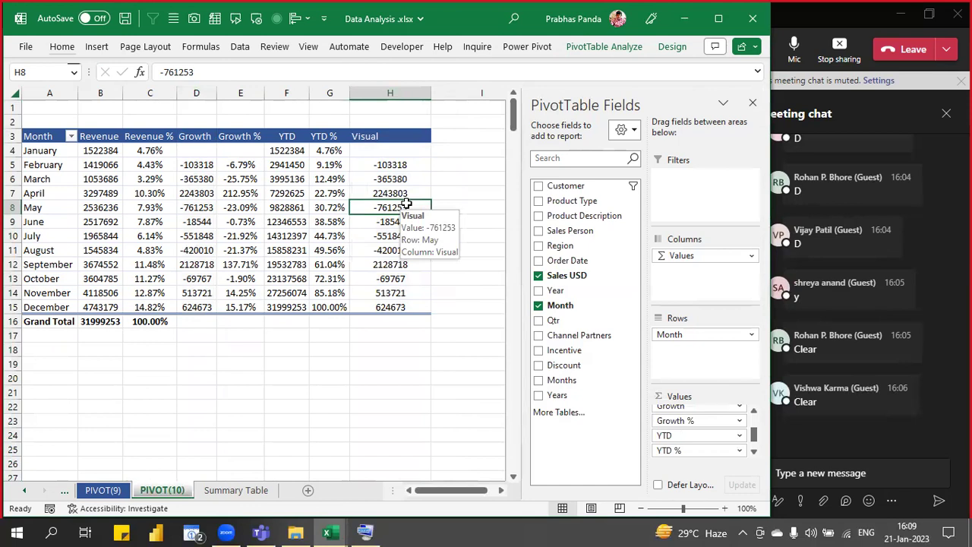
- Apply the three-triangle icon set (green up, yellow dash, red down) as conditional formatting to the Visual values in H5:H15
left_click(413, 167)
key("ctrl+shift+Down")
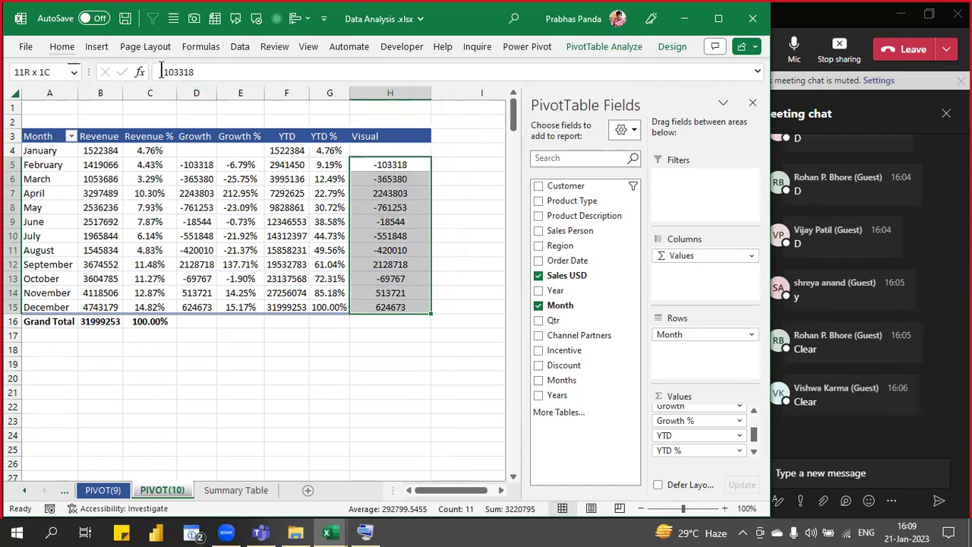
left_click(66, 48)
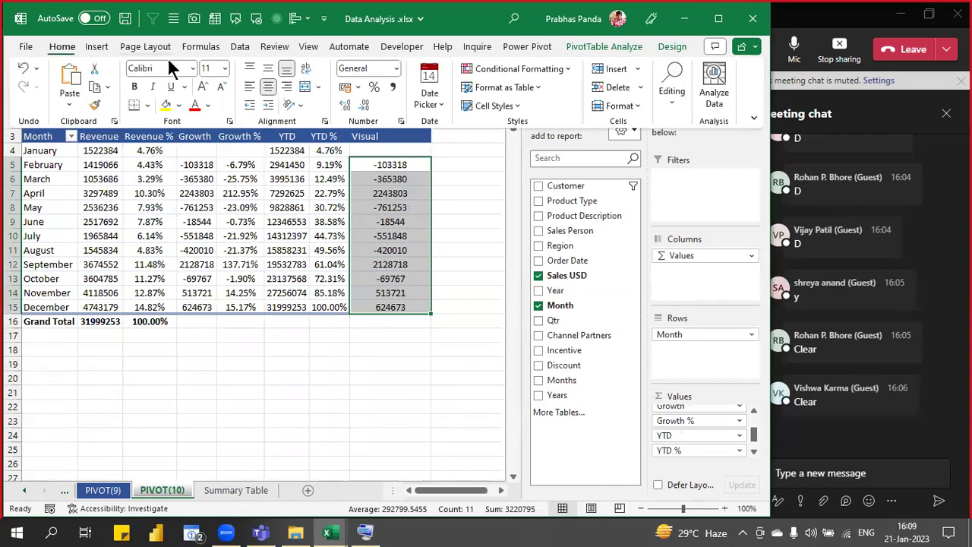
left_click(526, 76)
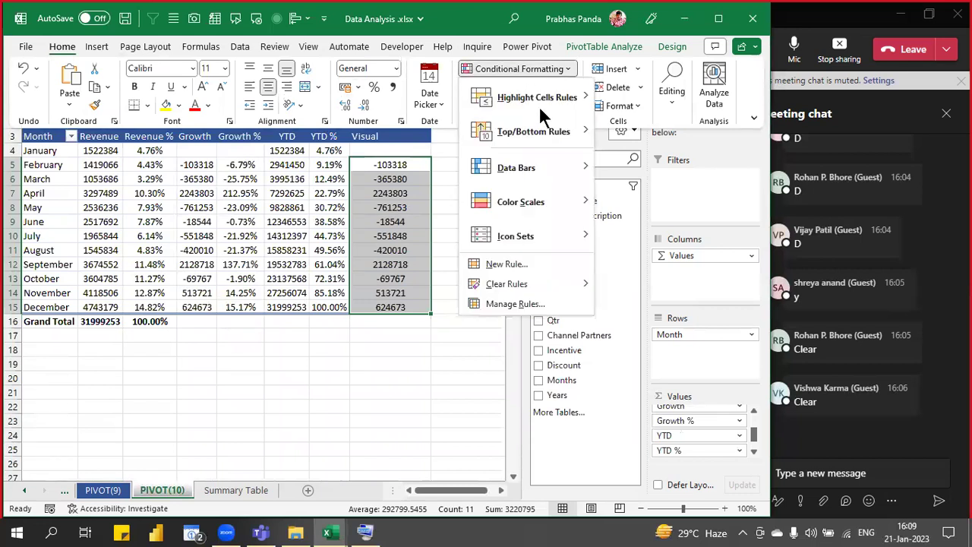
mouse_move(573, 246)
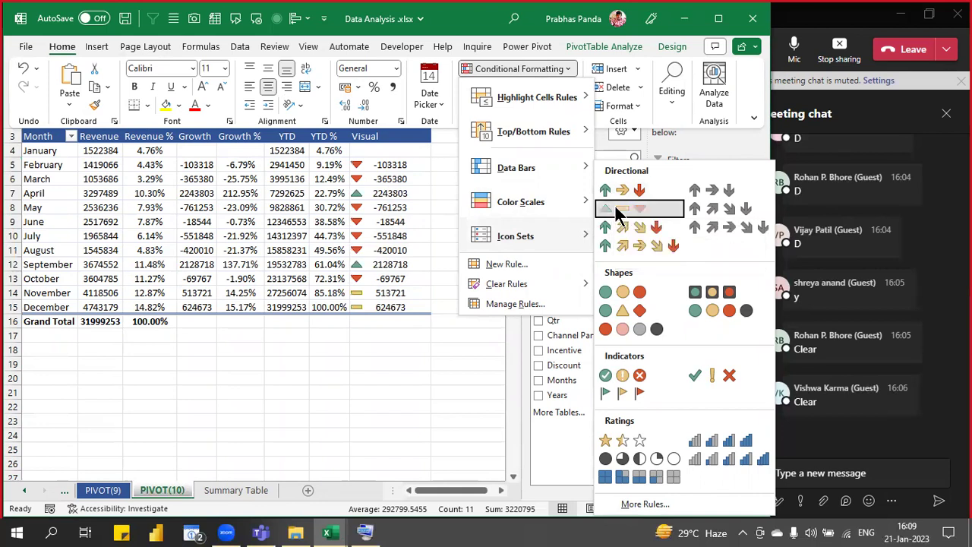
left_click(617, 212)
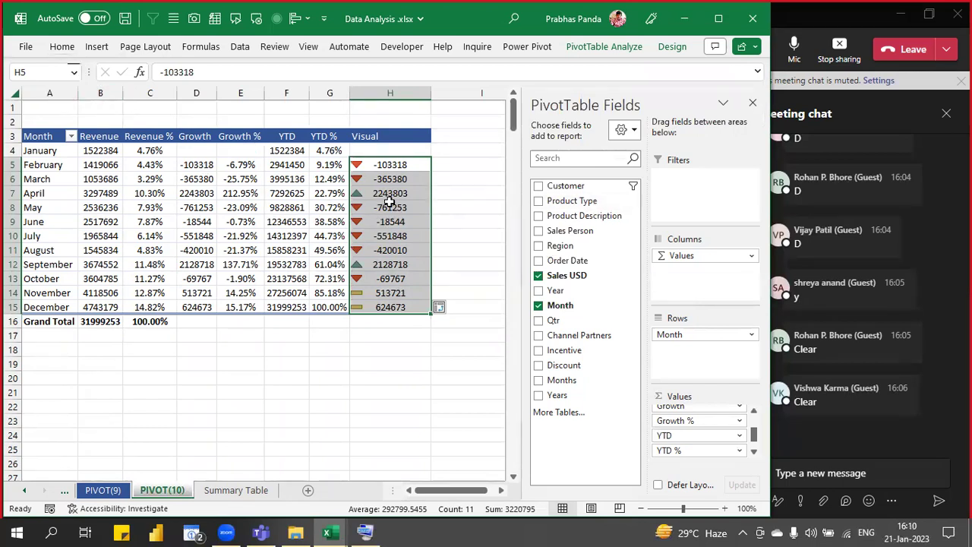
- Edit the Visual column's icon set rule so both icon thresholds use type Number with value 0
left_click(65, 48)
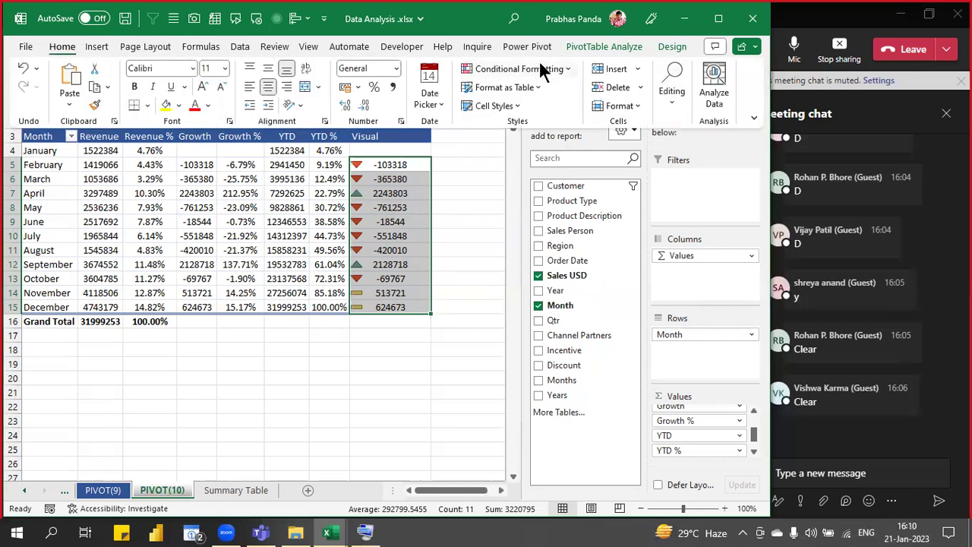
left_click(540, 67)
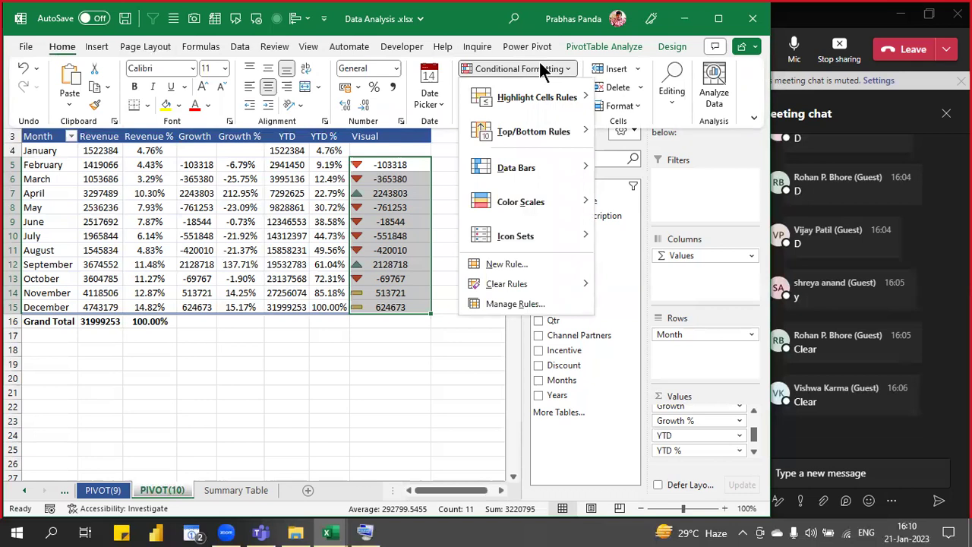
left_click(498, 304)
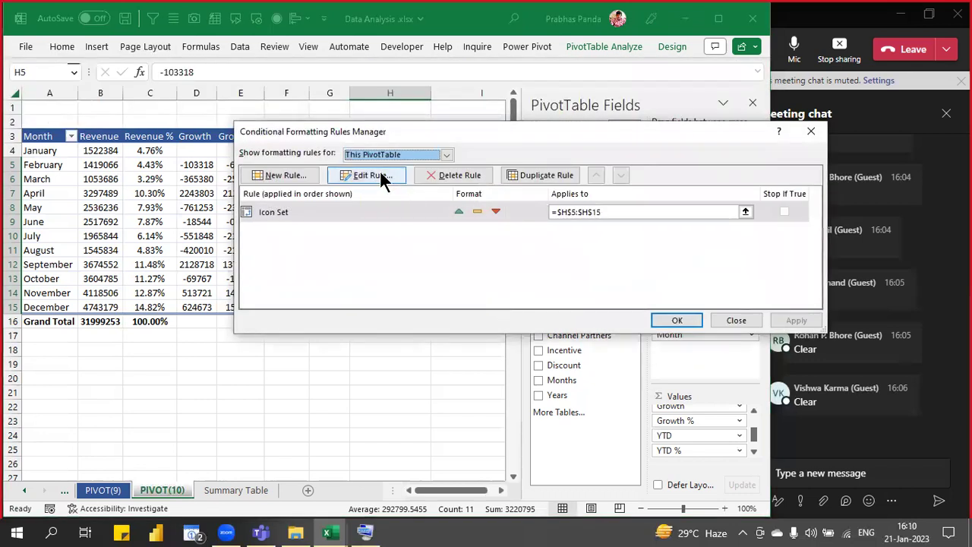
left_click(379, 175)
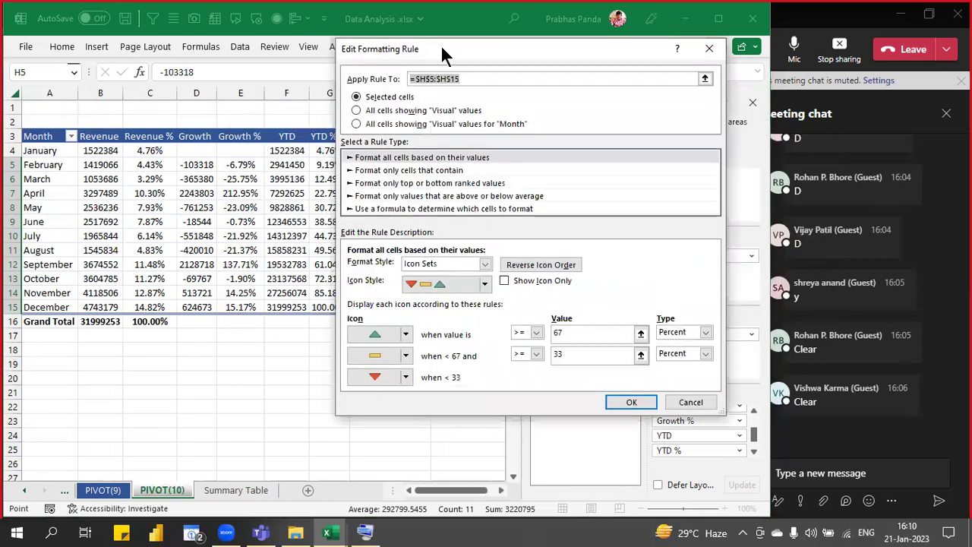
left_click_drag(454, 50, 430, 51)
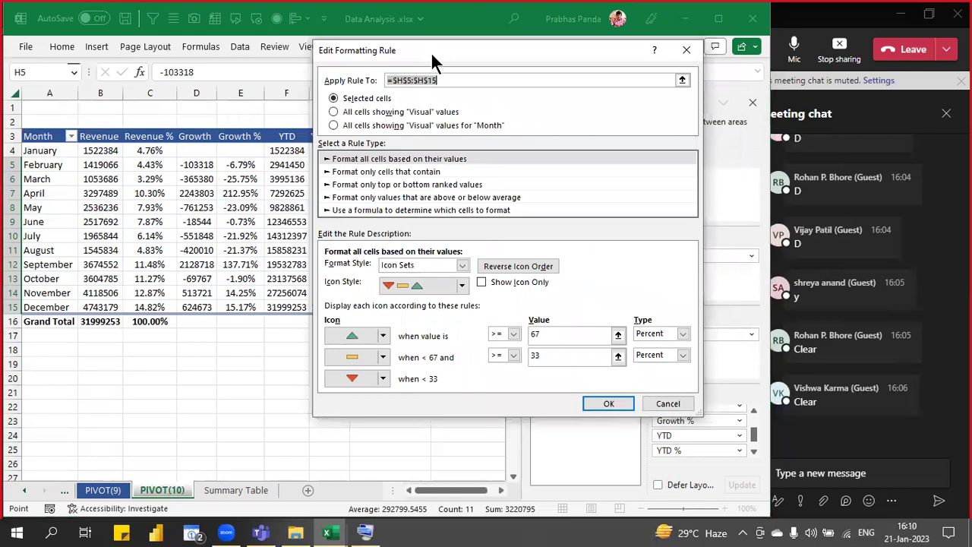
left_click_drag(431, 51, 554, 28)
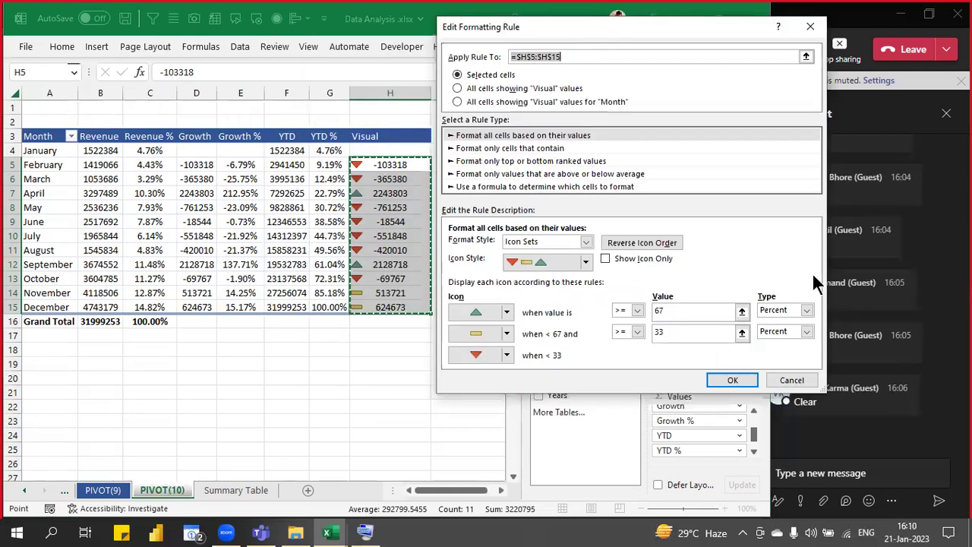
left_click(779, 308)
left_click(777, 324)
left_click(779, 333)
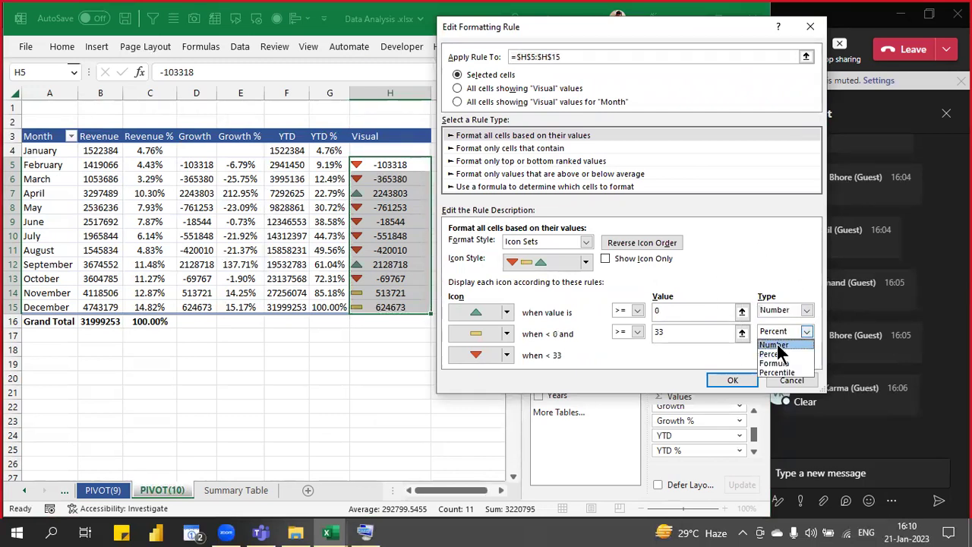
left_click(774, 345)
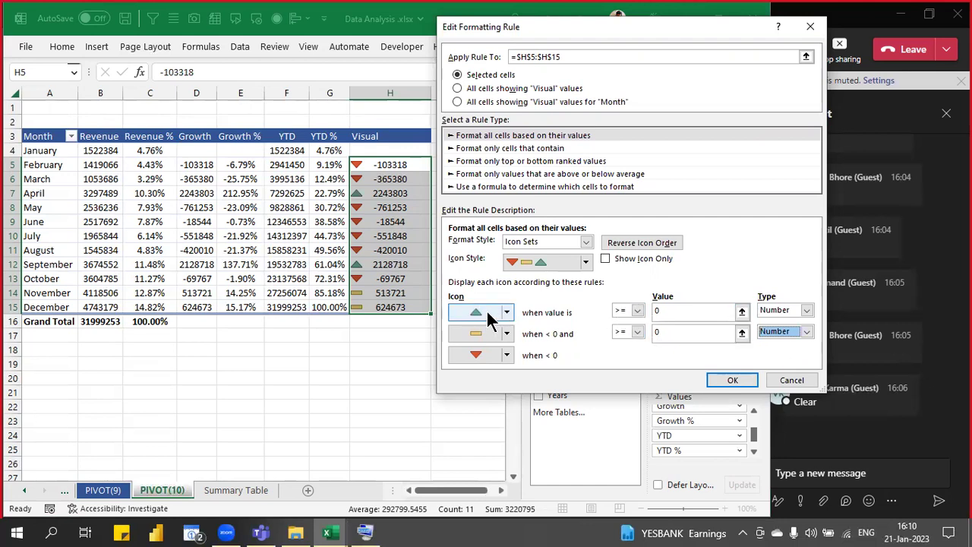
- Set the green triangle's condition to > 0, enable Show Icon Only, and apply the edited icon rule
left_click(636, 311)
left_click(621, 332)
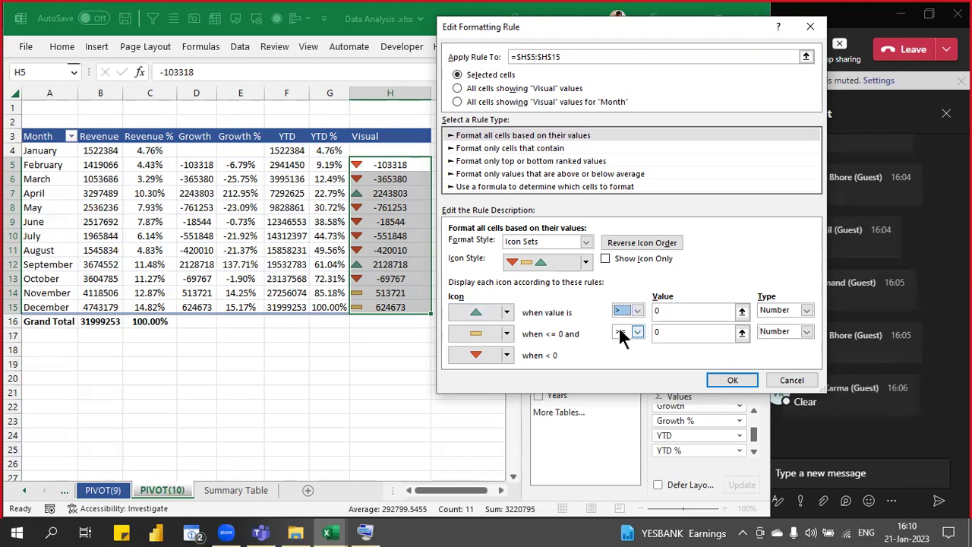
left_click(624, 255)
left_click(735, 378)
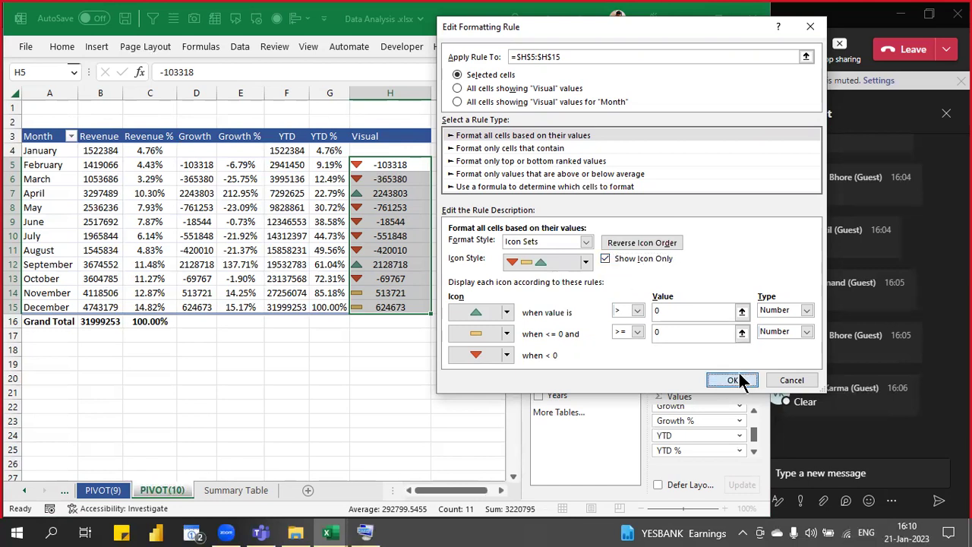
left_click(687, 314)
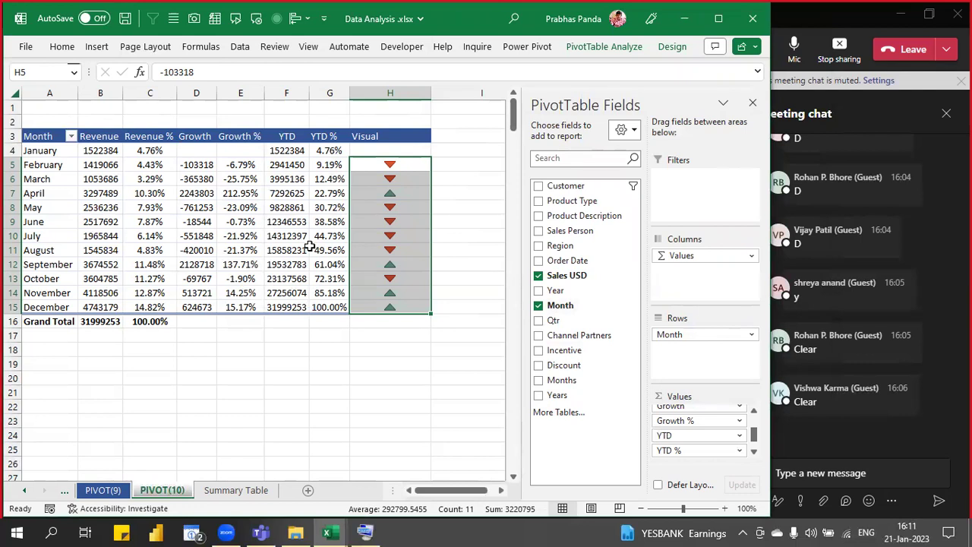
- Hide the PivotTable field list and centre the Visual header in H3
scroll(313, 244, "up", 1, "ctrl")
scroll(321, 288, "up", 1)
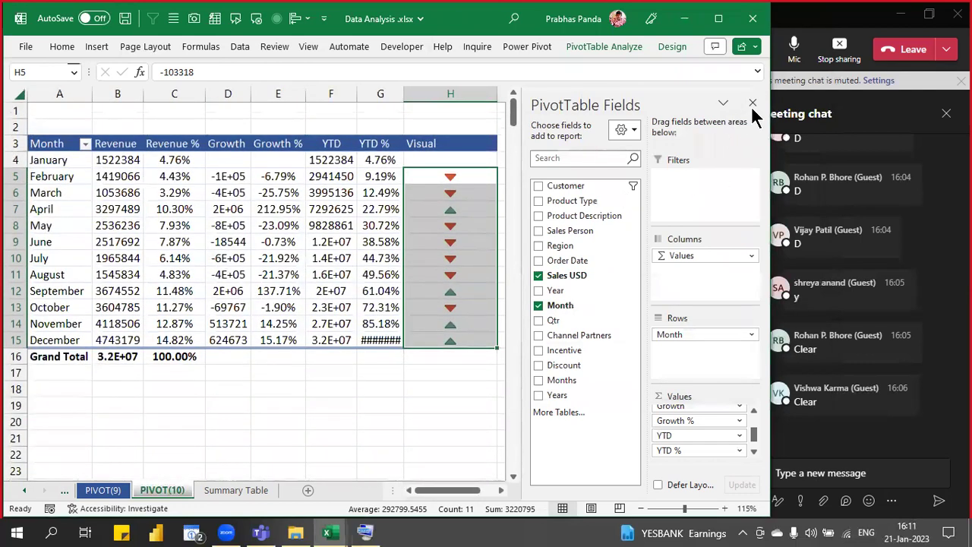
left_click(752, 103)
scroll(631, 208, "up", 3, "ctrl")
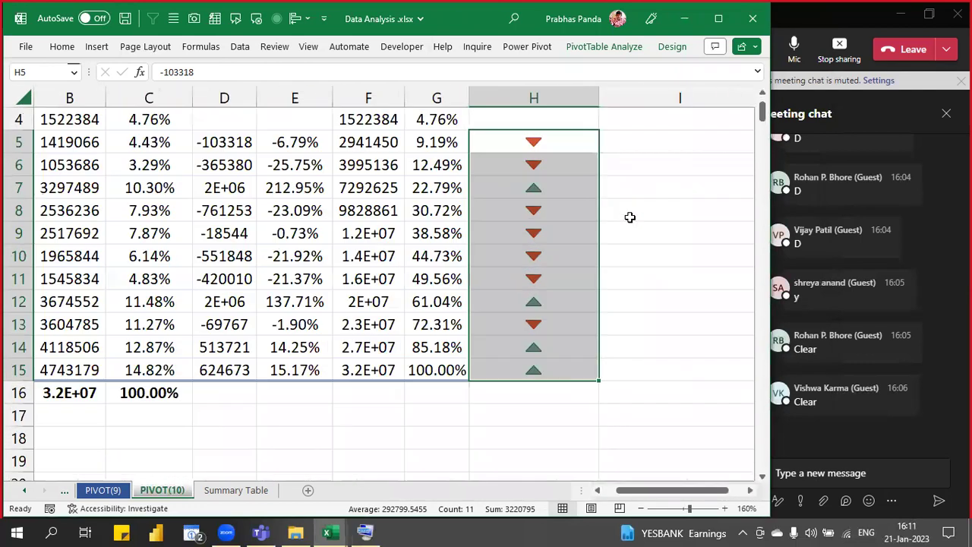
left_click(523, 166)
key("alt+h")
key("a")
key("c")
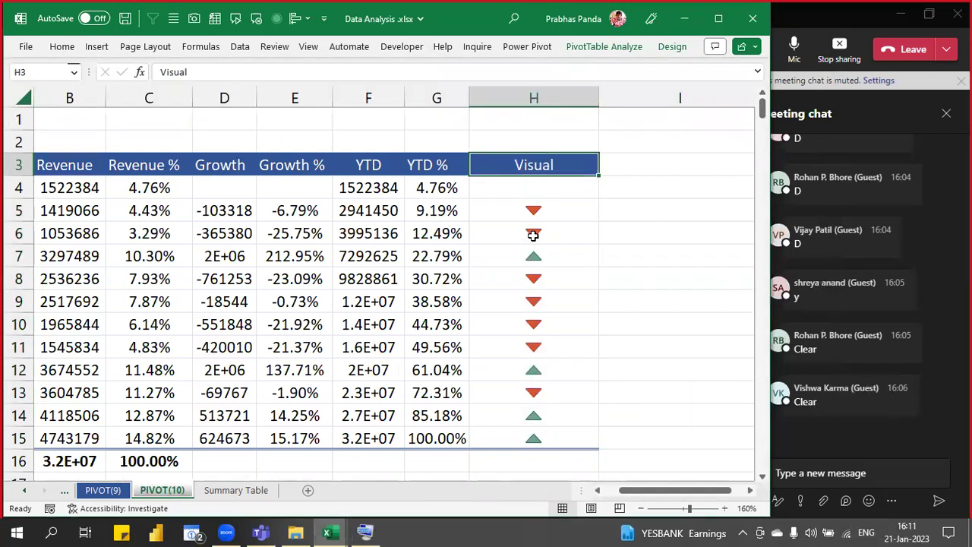
- Compare the Growth and Visual columns, widening column D slightly to fit its full numbers
left_click(227, 98)
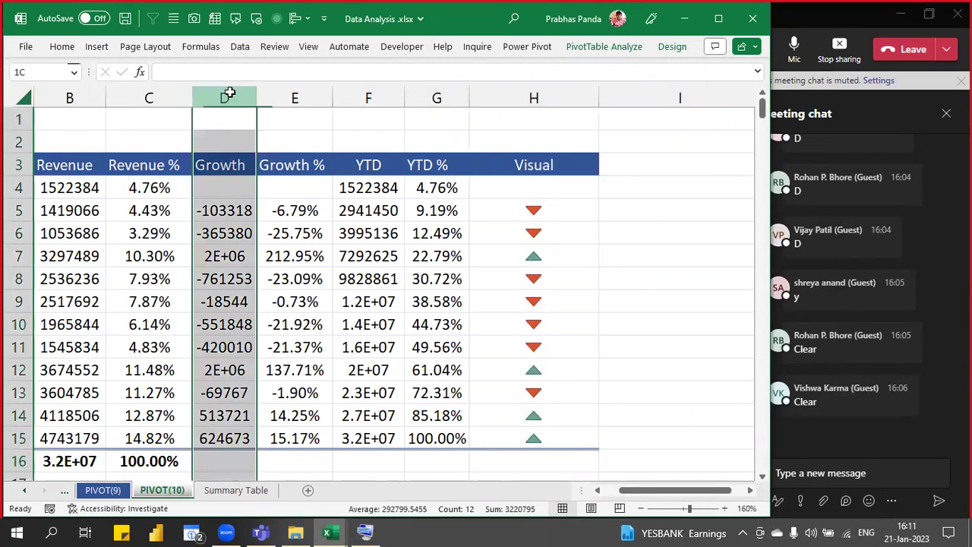
left_click(558, 95, "ctrl")
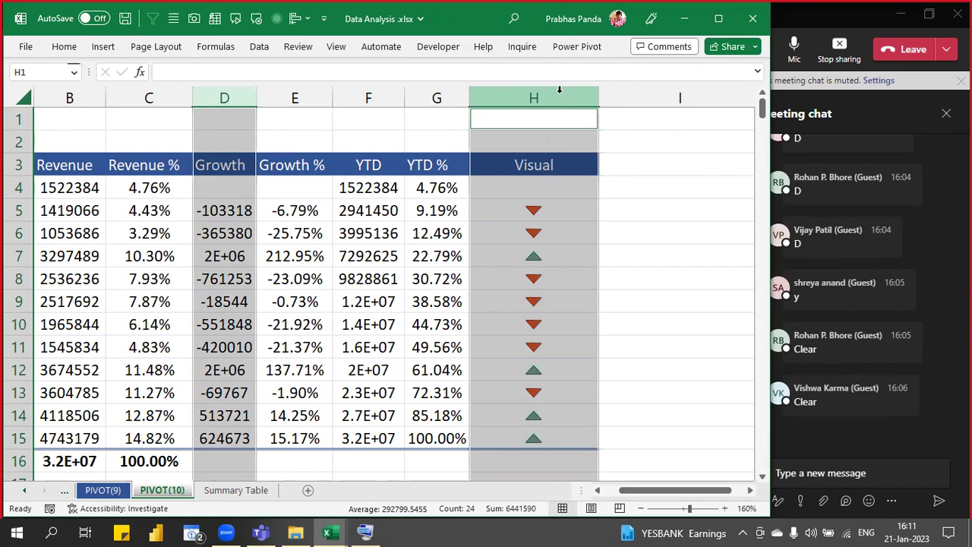
left_click(262, 120)
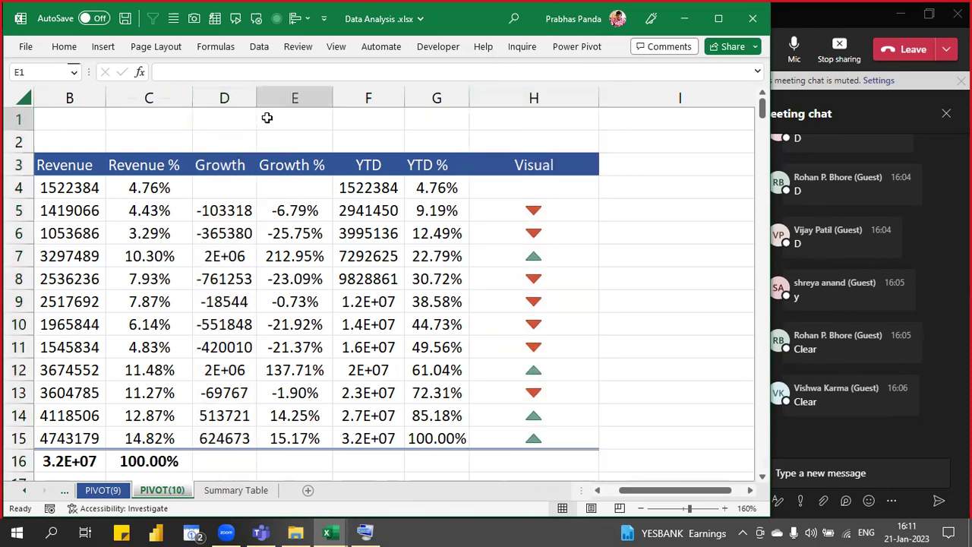
left_click_drag(256, 93, 260, 95)
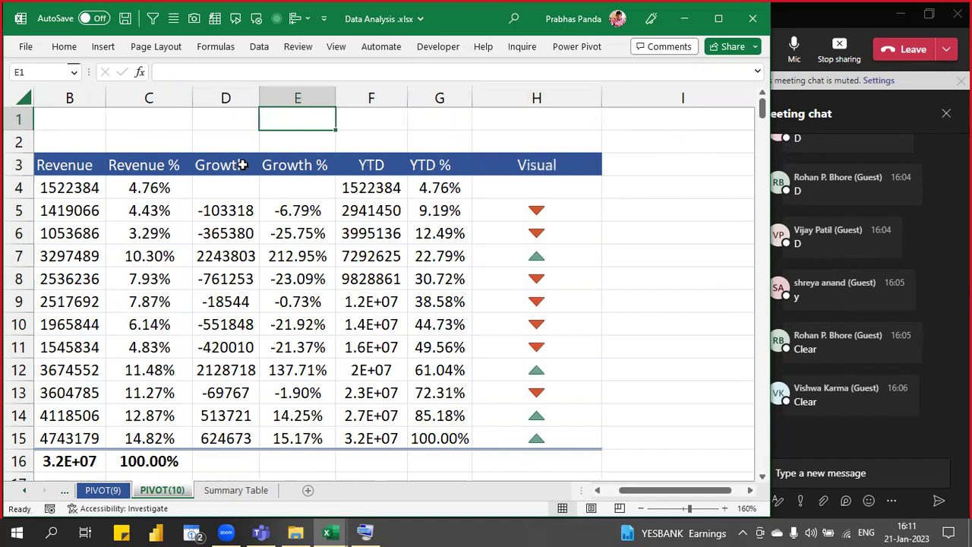
left_click(246, 94)
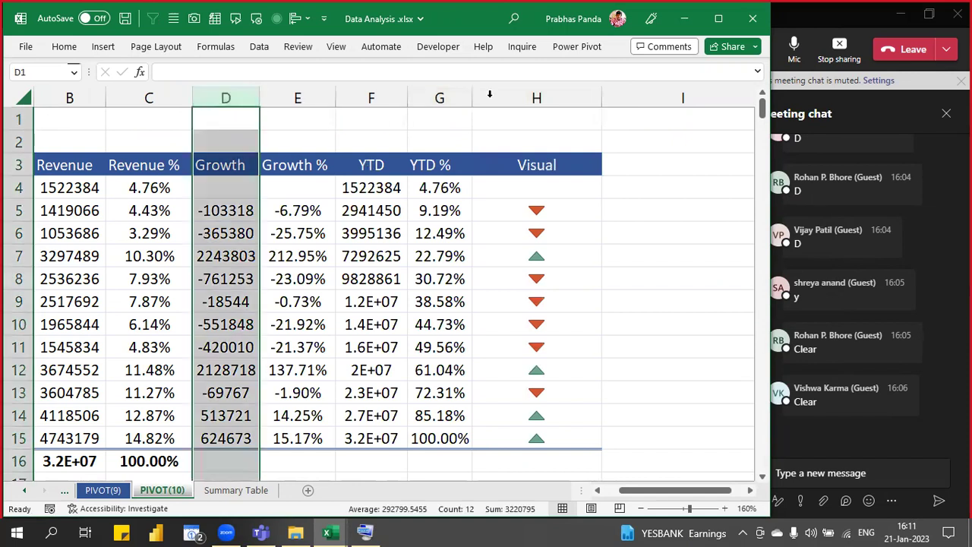
left_click(556, 91, "ctrl")
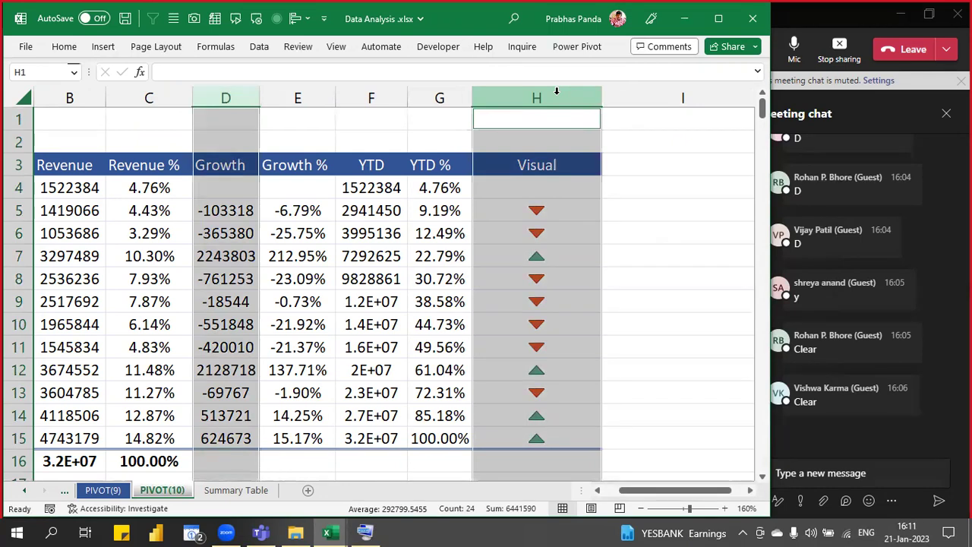
- Move the Visual column so that it sits between Growth and Growth % in the pivot table
left_click(541, 172)
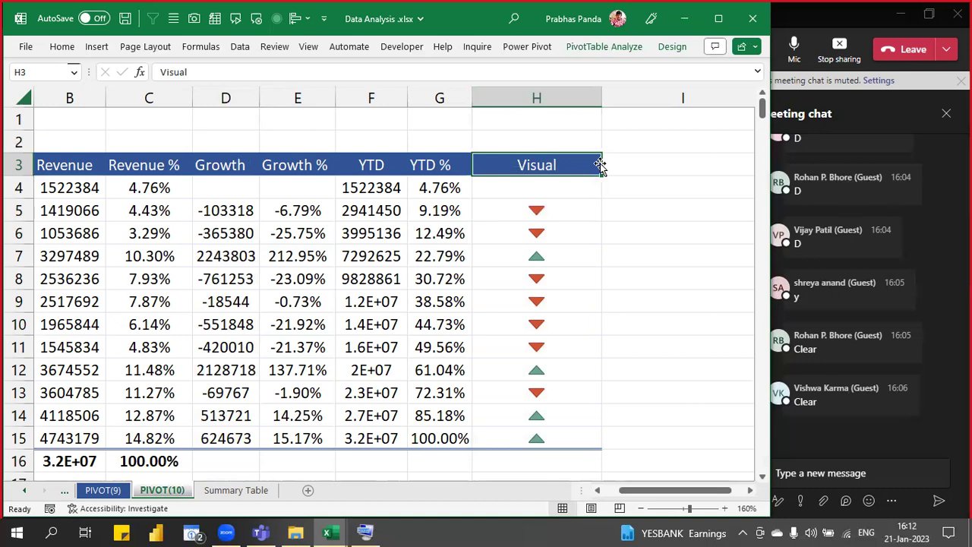
left_click_drag(600, 170, 259, 191)
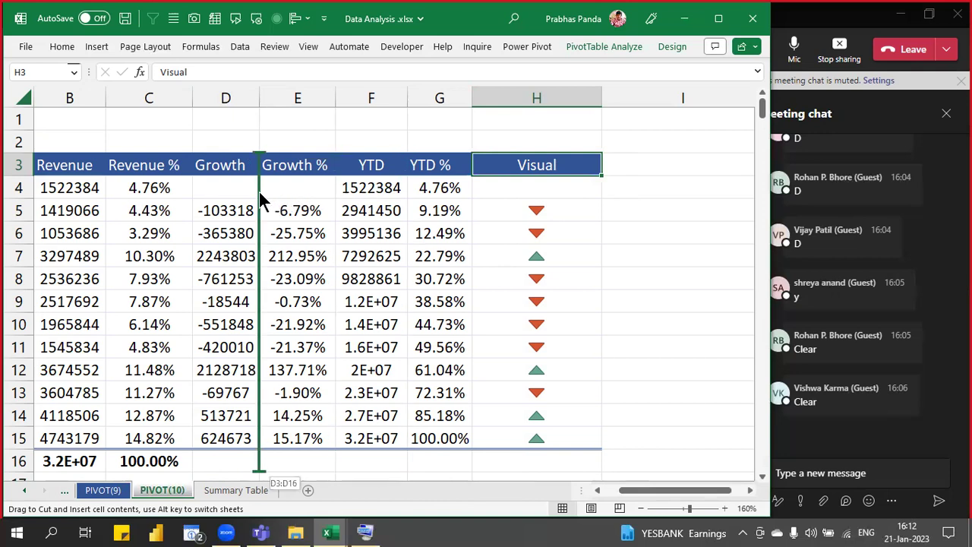
left_click_drag(258, 191, 259, 192)
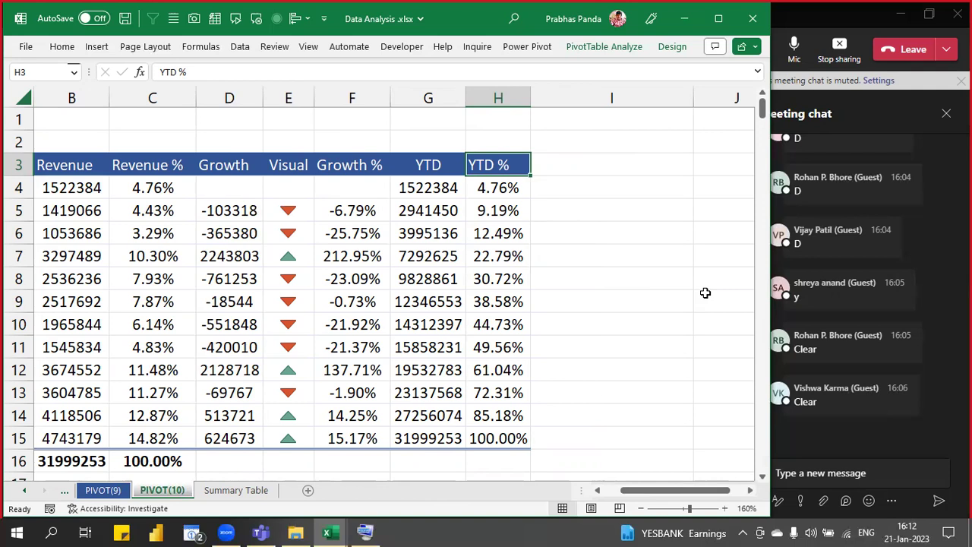
left_click(406, 281)
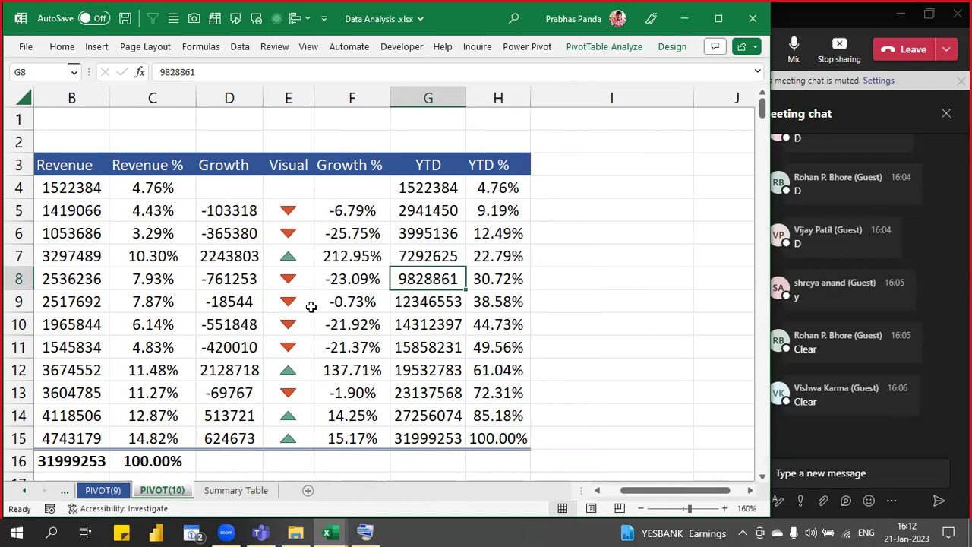
- Show the PivotTable field list again and auto-fit the width of the YTD % column H
mouse_move(281, 329)
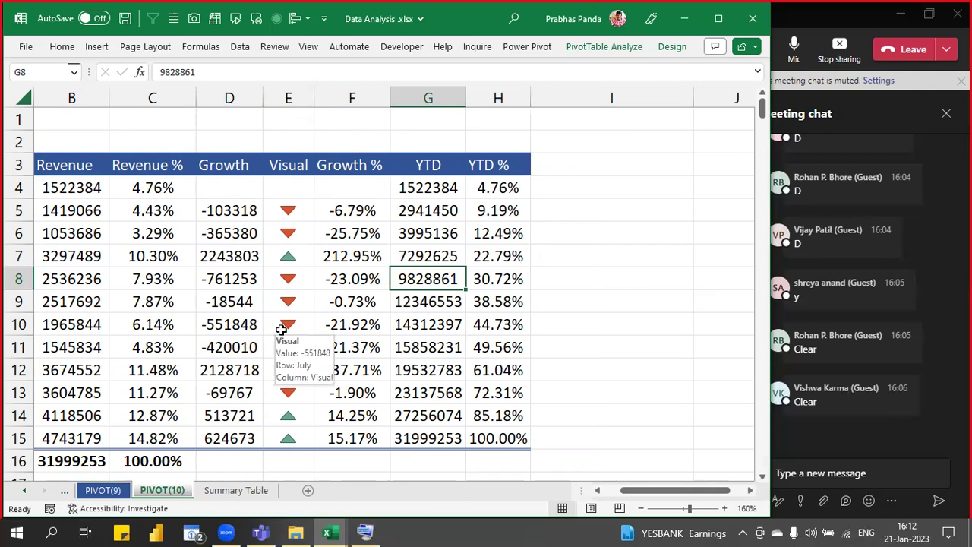
right_click(281, 329)
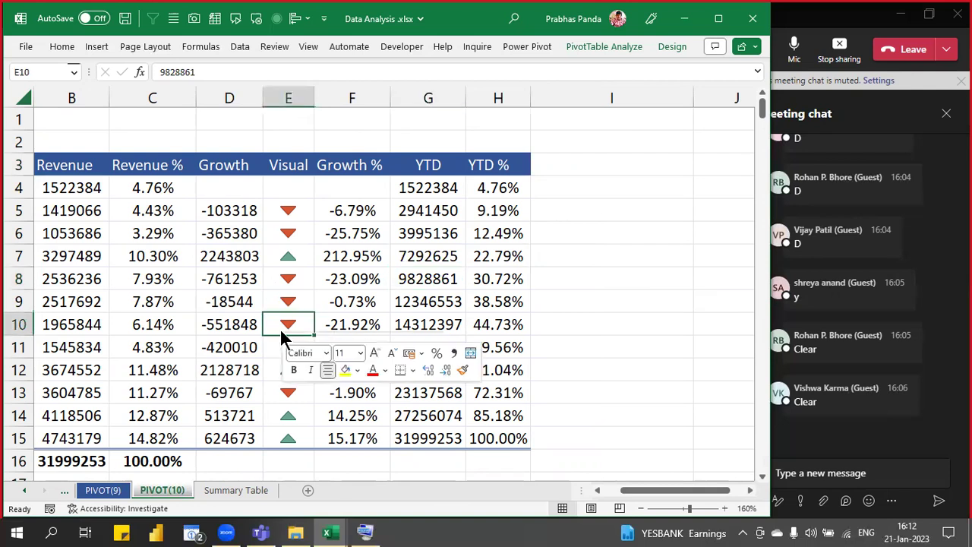
left_click(350, 324)
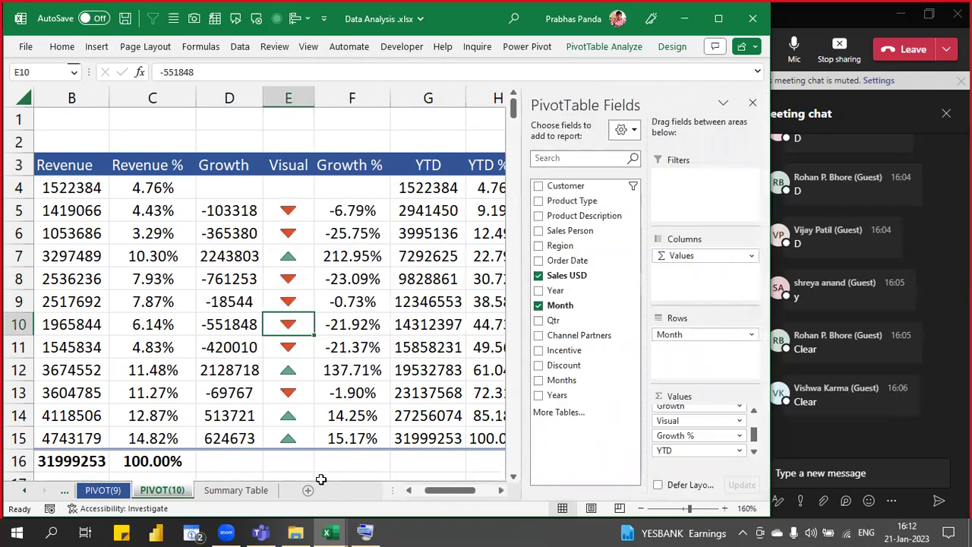
scroll(311, 328, "down", 1)
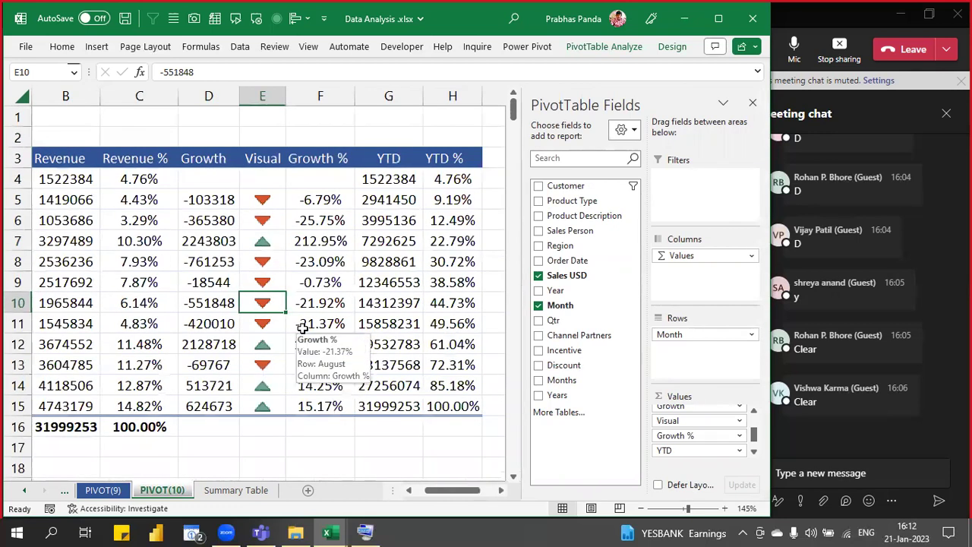
left_click(407, 490)
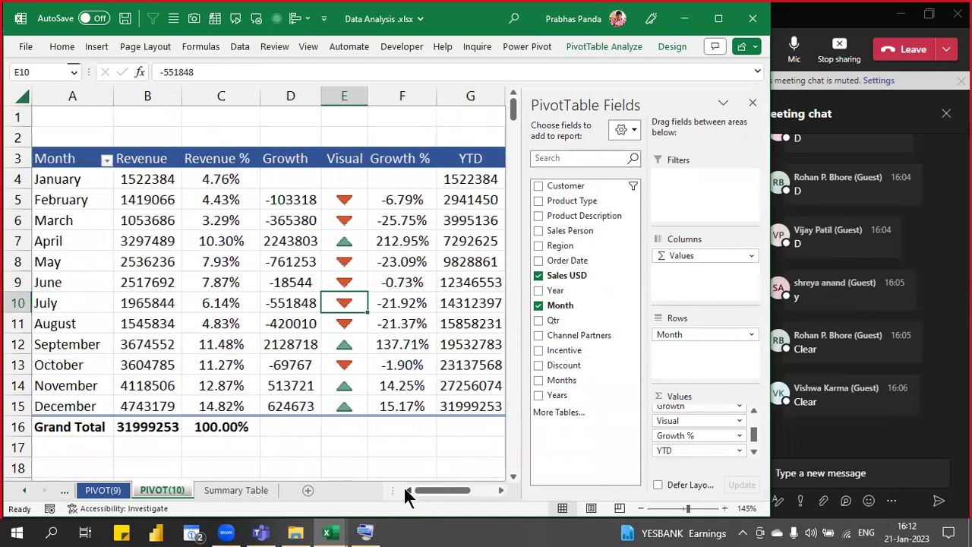
scroll(294, 317, "down", 1)
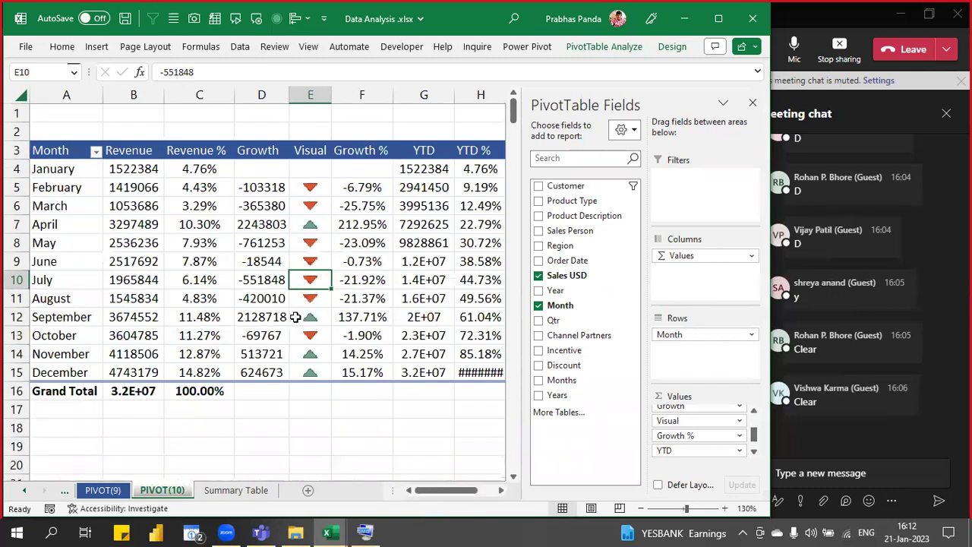
scroll(448, 196, "down", 1)
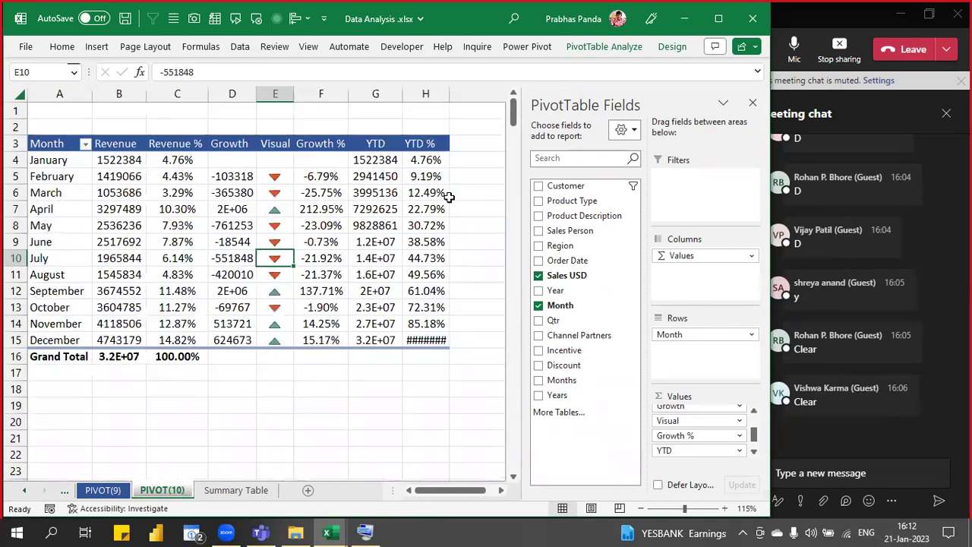
double_click(450, 93)
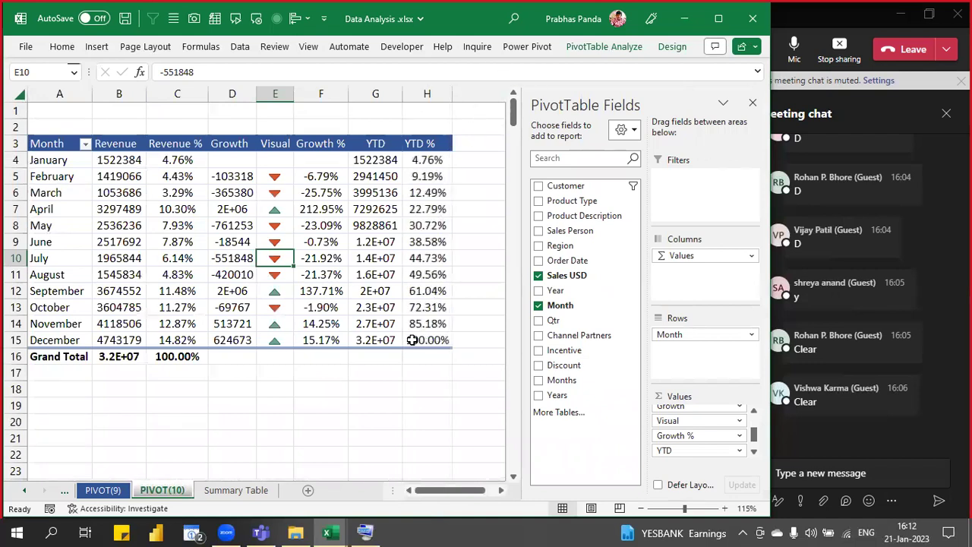
- Auto-fit column B to the Revenue values, including the grand total
left_click(120, 145)
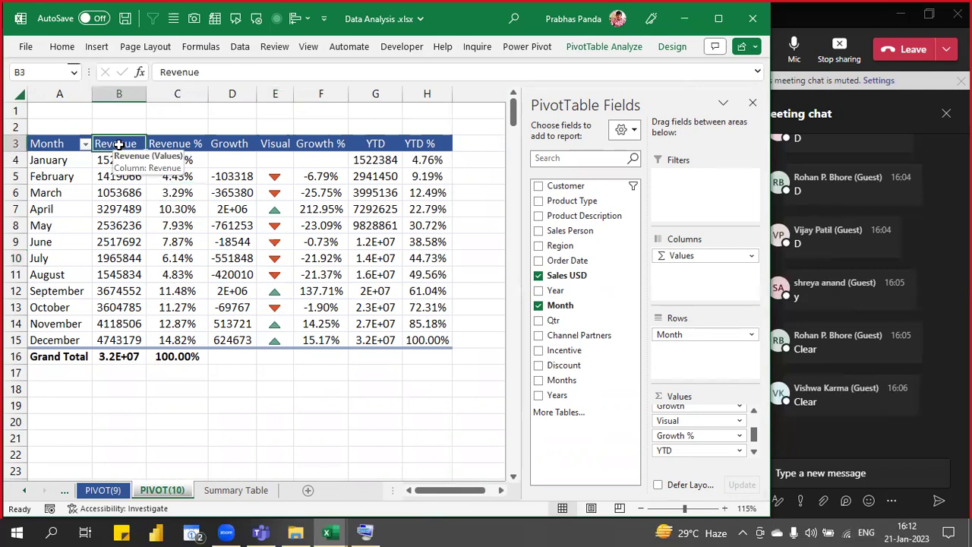
left_click(119, 144)
key("alt+h")
key("o")
key("i")
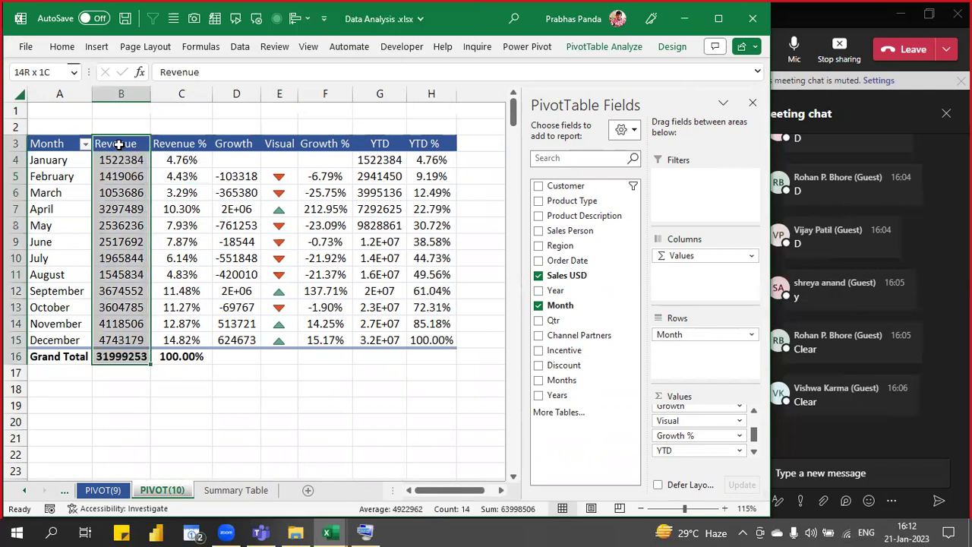
key("Down")
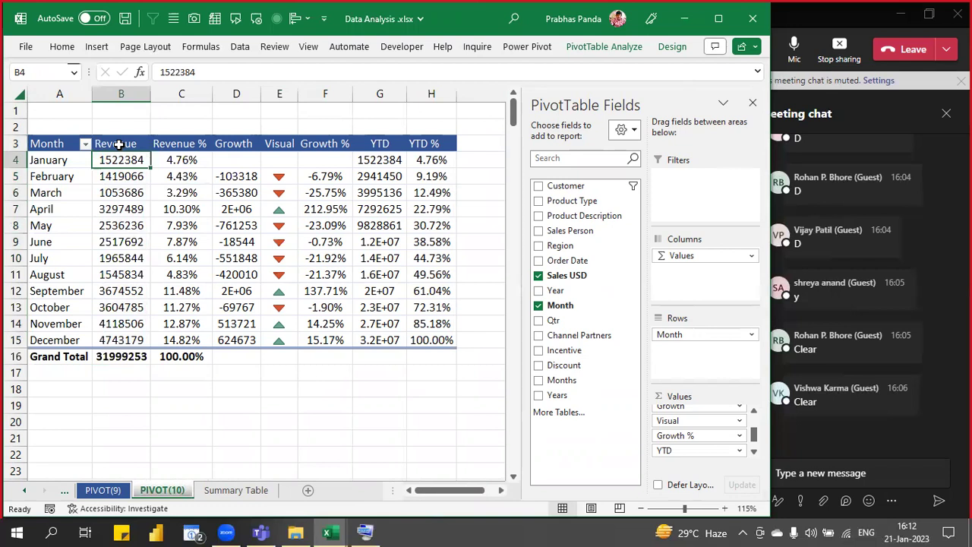
- Switch to the Teams meeting to stop sharing the screen and close the meeting chat
left_click(828, 21)
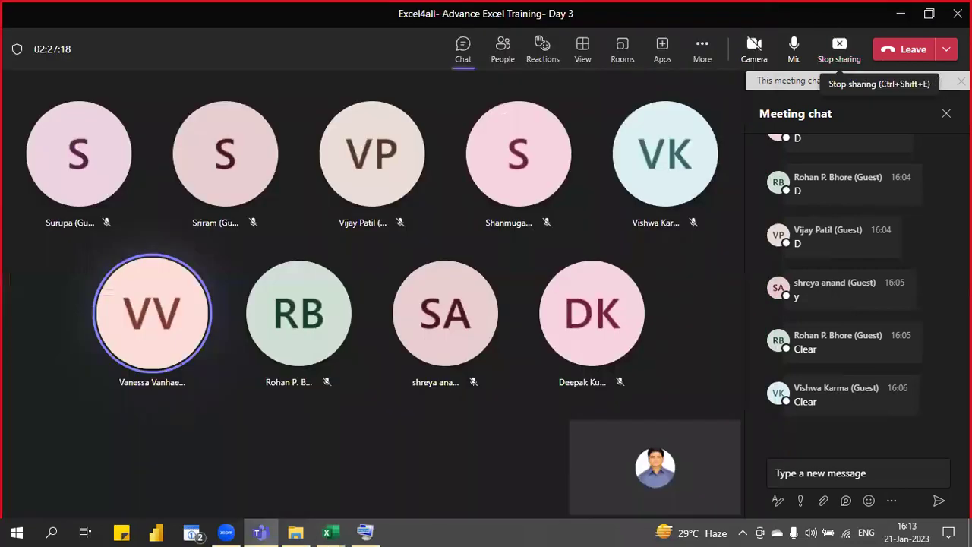
left_click(946, 115)
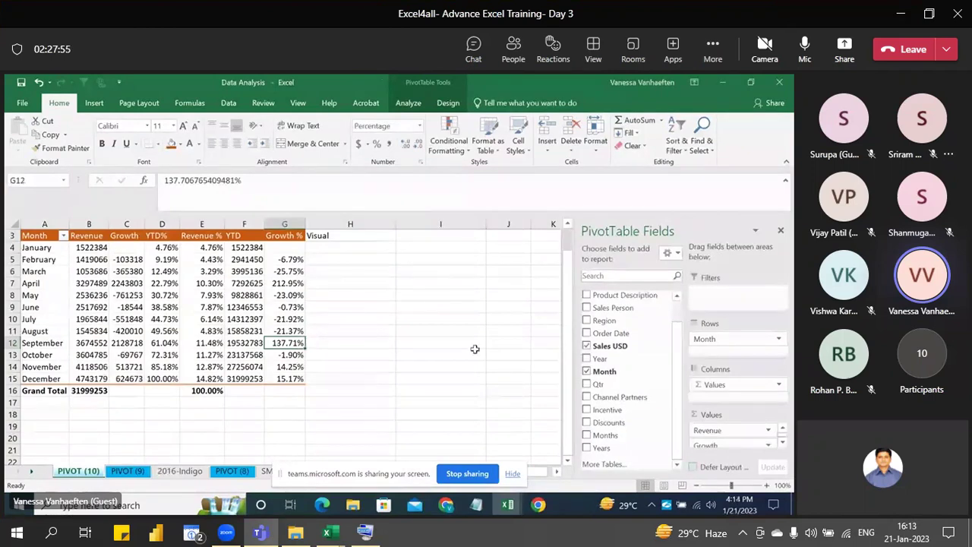
- Move the Growth % column in the participant's pivot table so that it sits between YTD% and Revenue %
left_click(782, 444)
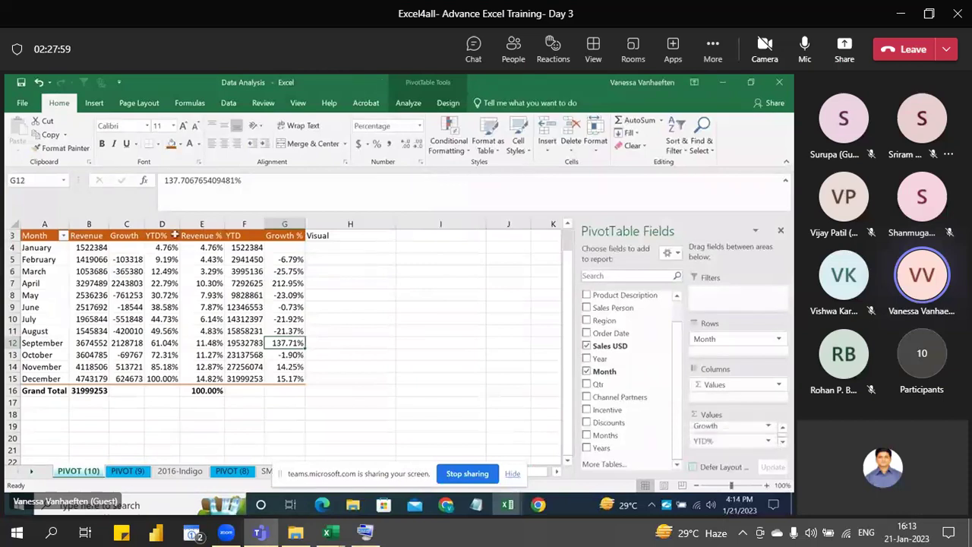
left_click(286, 237)
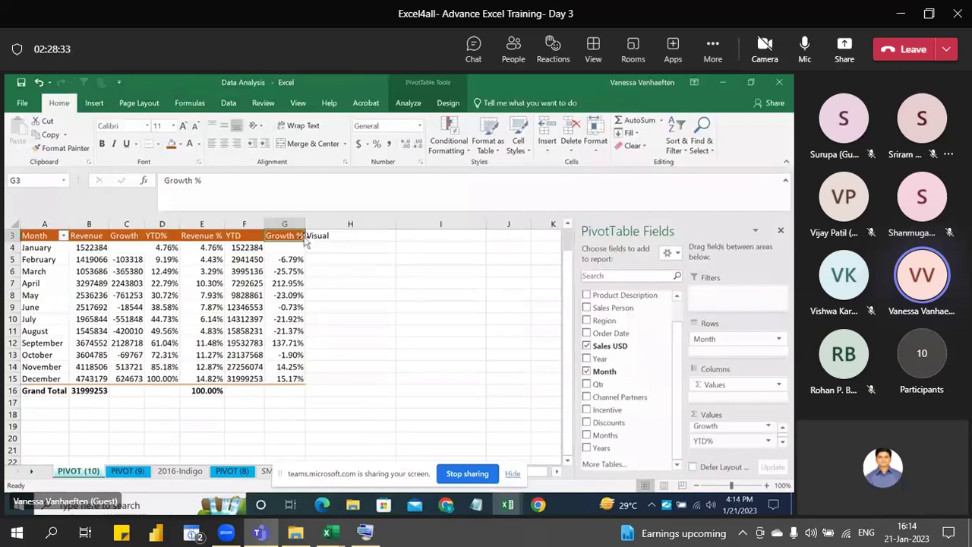
left_click_drag(305, 240, 166, 237)
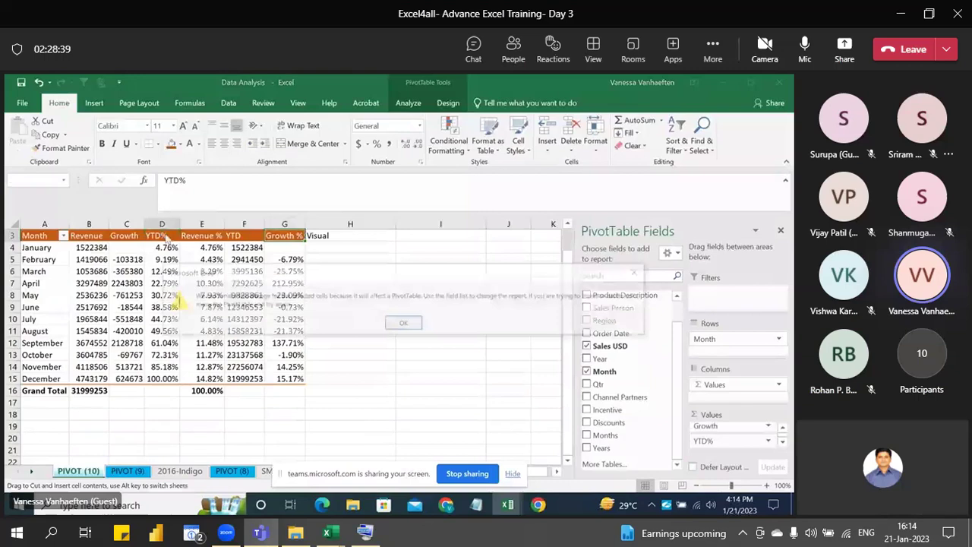
left_click(403, 323)
left_click_drag(296, 241, 219, 237)
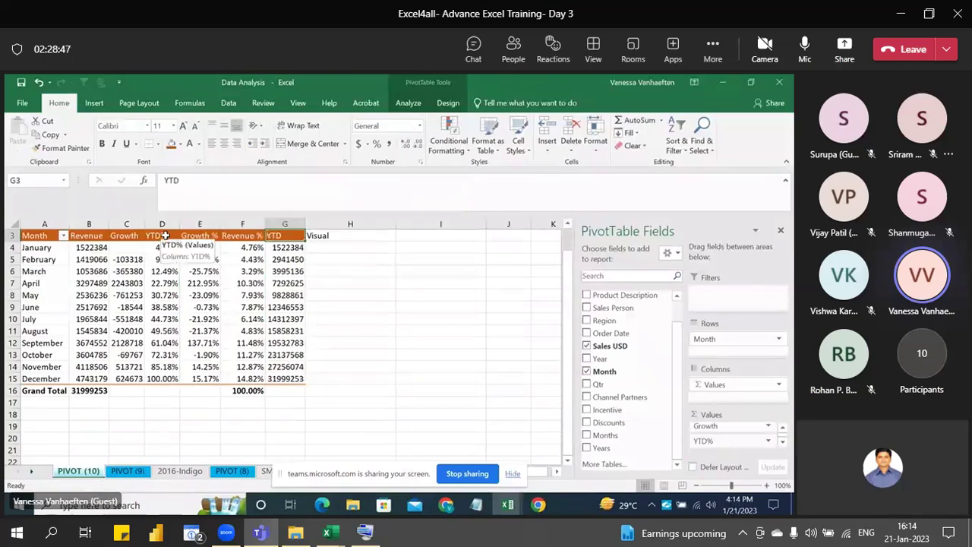
- Try to move the Growth % column ahead of YTD% in the worksheet
left_click(218, 237)
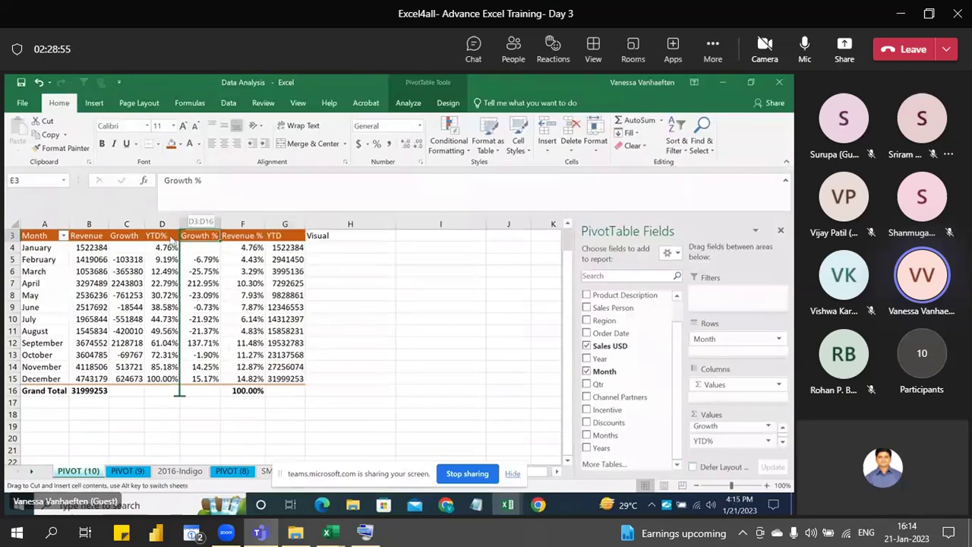
left_click_drag(220, 240, 161, 240)
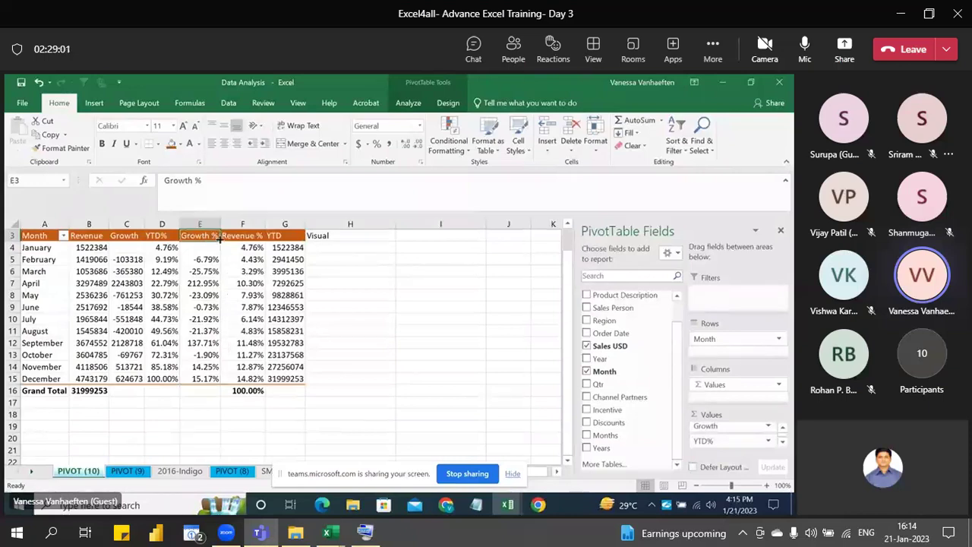
left_click_drag(220, 239, 162, 239)
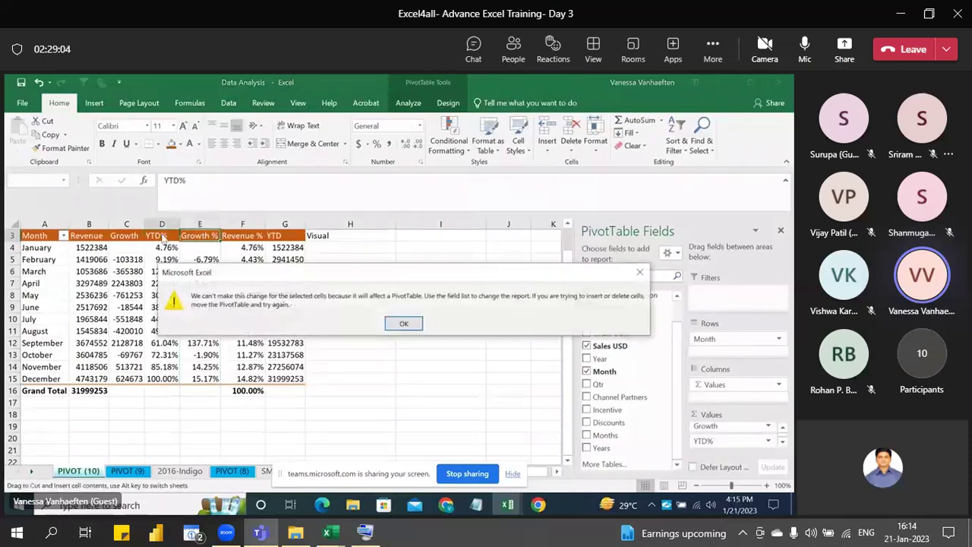
left_click(395, 325)
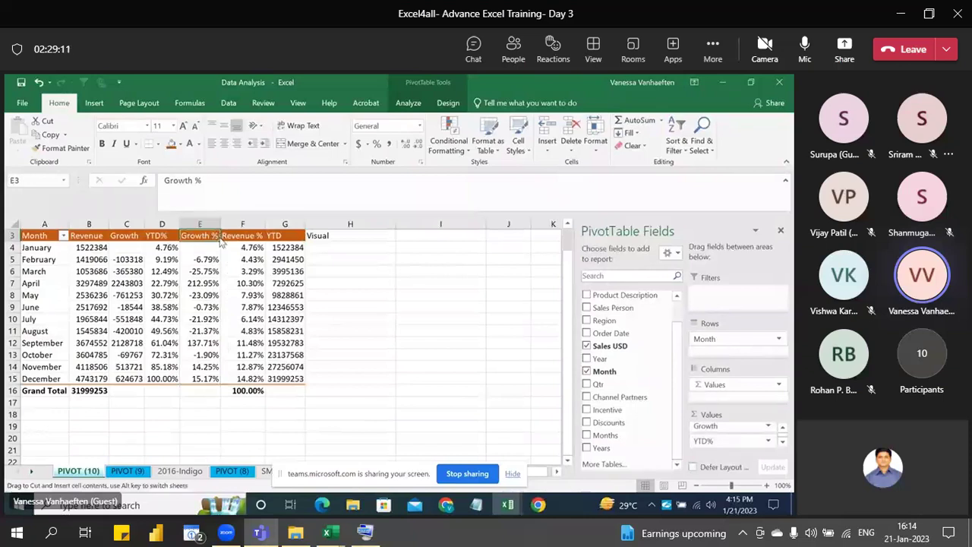
left_click_drag(221, 240, 155, 238)
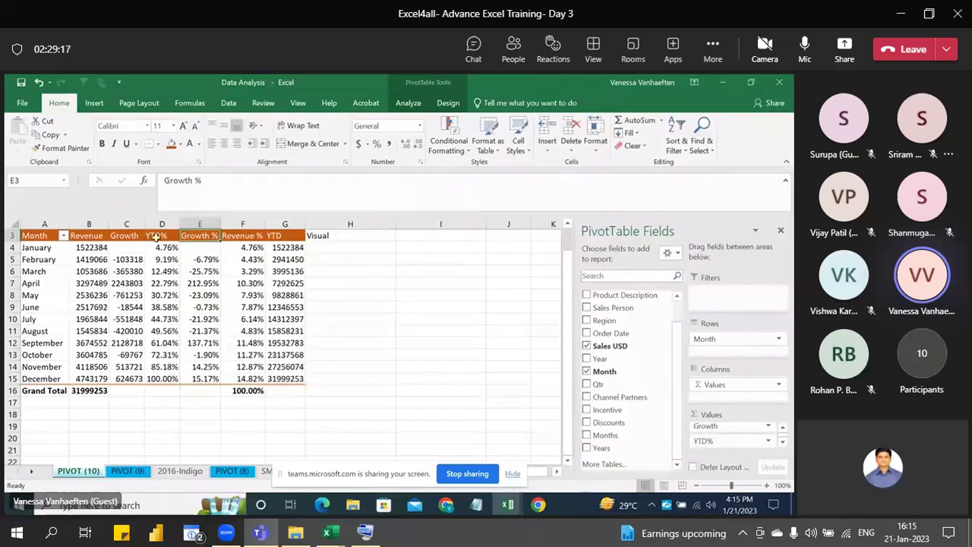
left_click_drag(224, 242, 199, 239)
left_click_drag(571, 281, 568, 244)
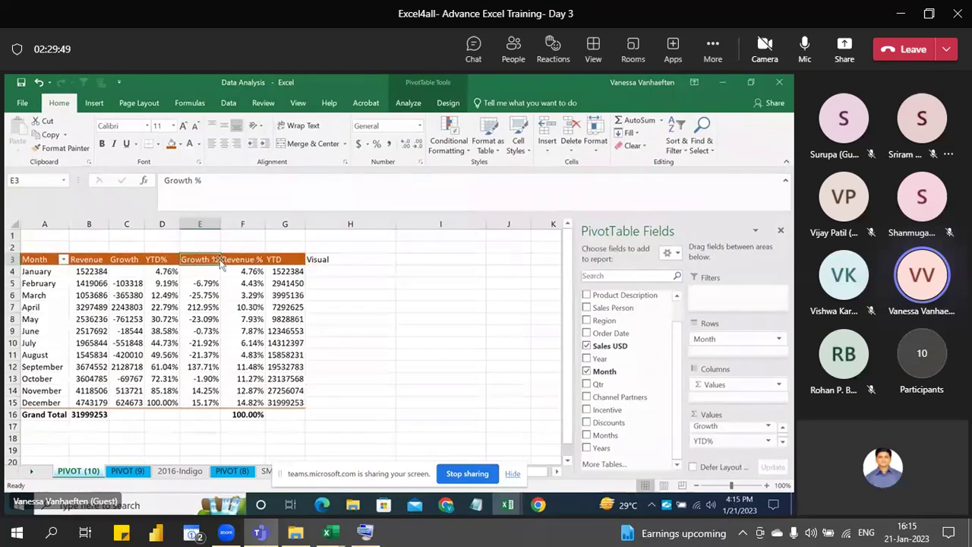
left_click_drag(219, 260, 163, 262)
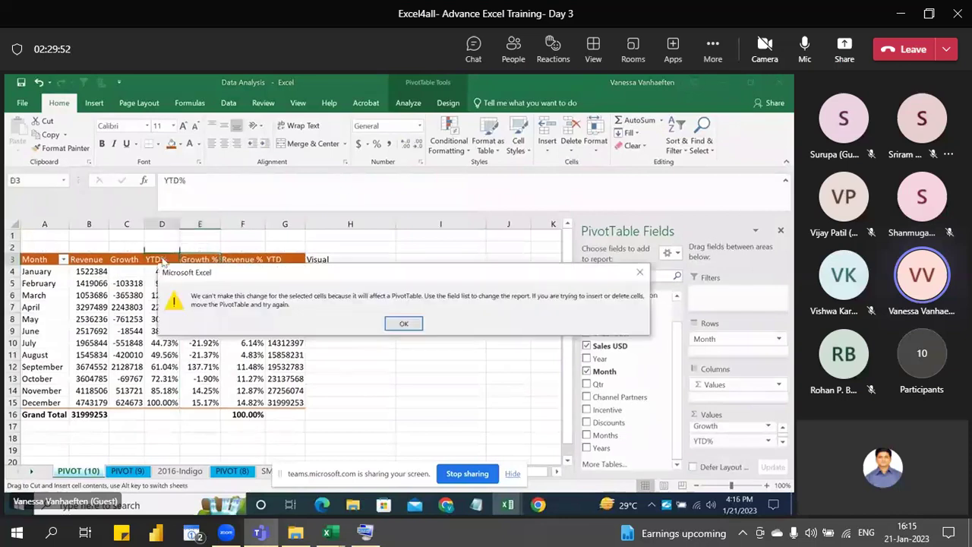
left_click(399, 323)
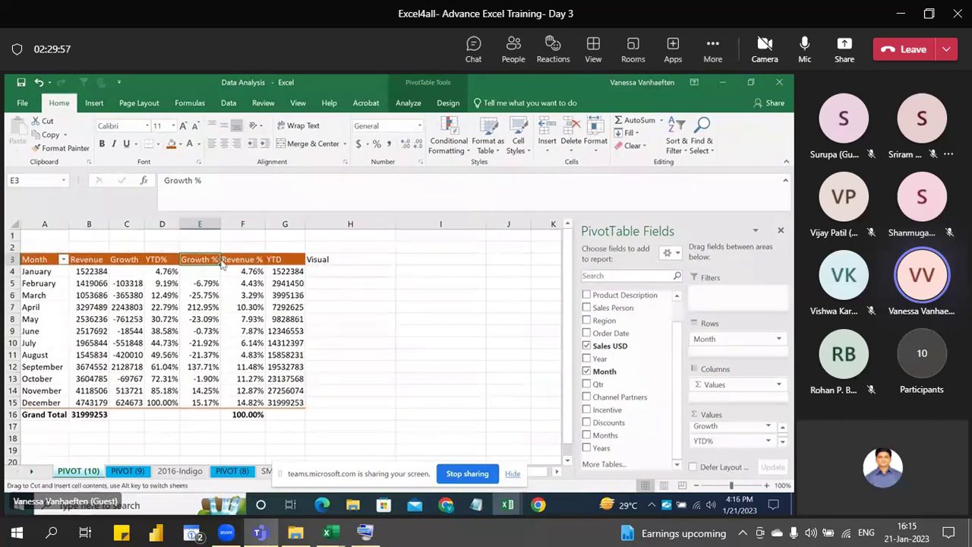
- Move the Growth % column so that it sits directly between Growth and YTD%
left_click_drag(219, 262, 155, 261)
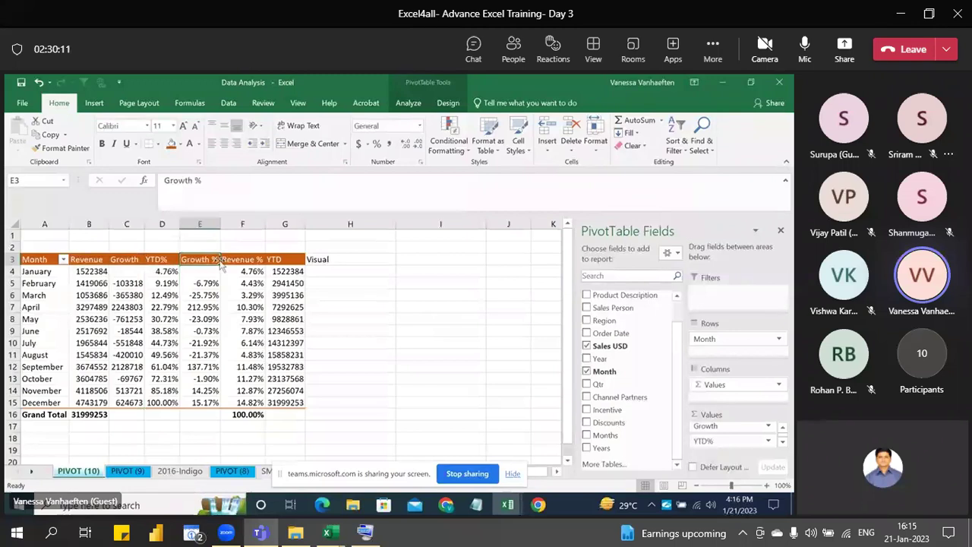
left_click_drag(221, 262, 168, 261)
key("Escape")
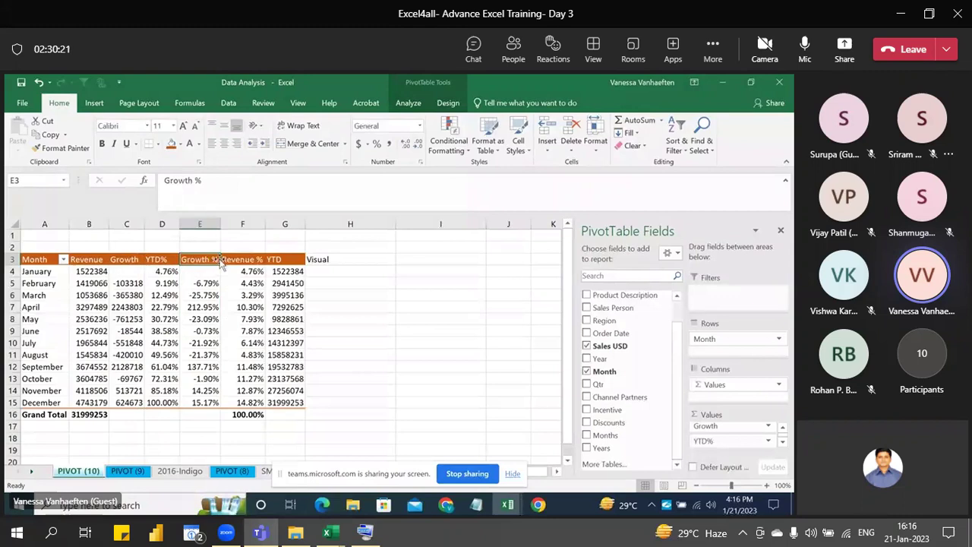
left_click_drag(220, 261, 220, 261)
left_click_drag(222, 263, 153, 263)
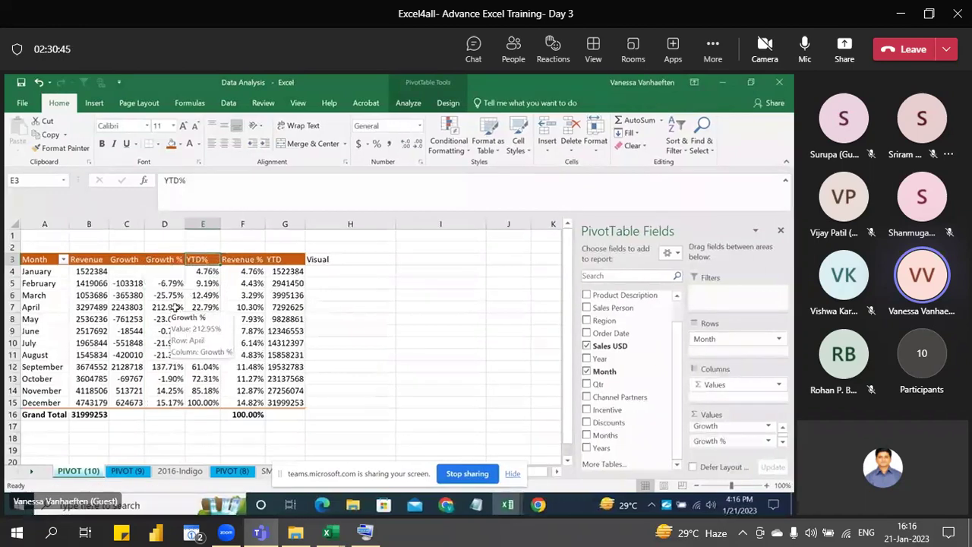
- Move the Revenue % column so that it sits directly after Revenue and ahead of Growth
left_click(265, 262)
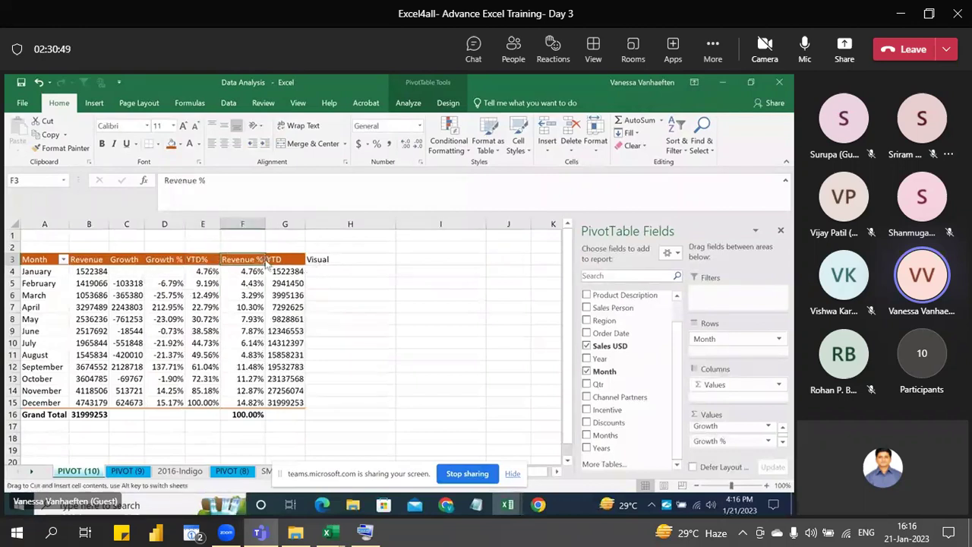
left_click_drag(265, 261, 129, 260)
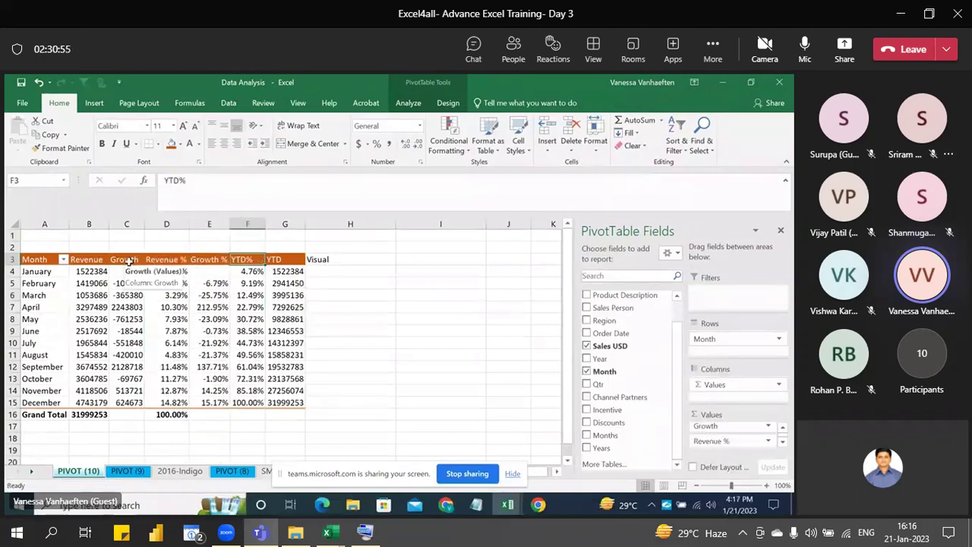
left_click(191, 261)
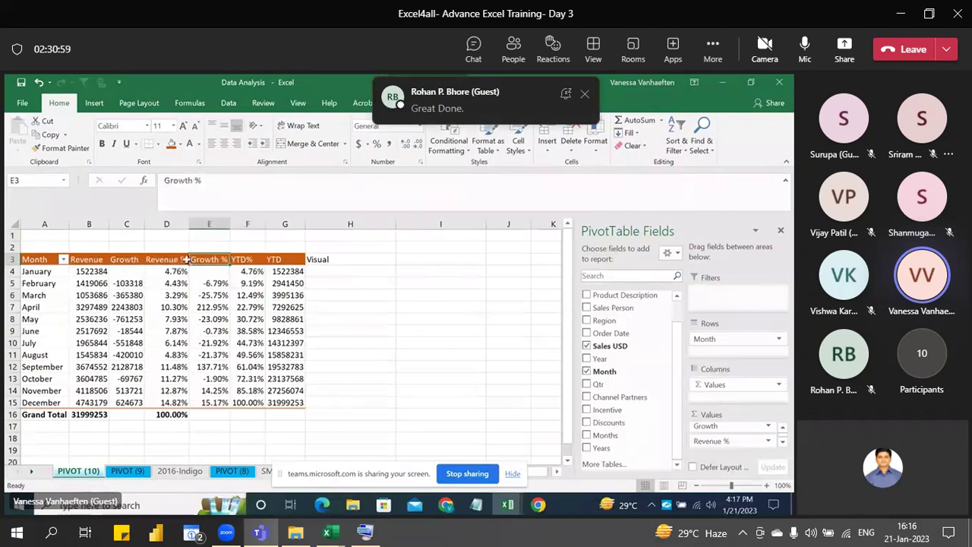
left_click(185, 260)
left_click_drag(188, 260, 137, 260)
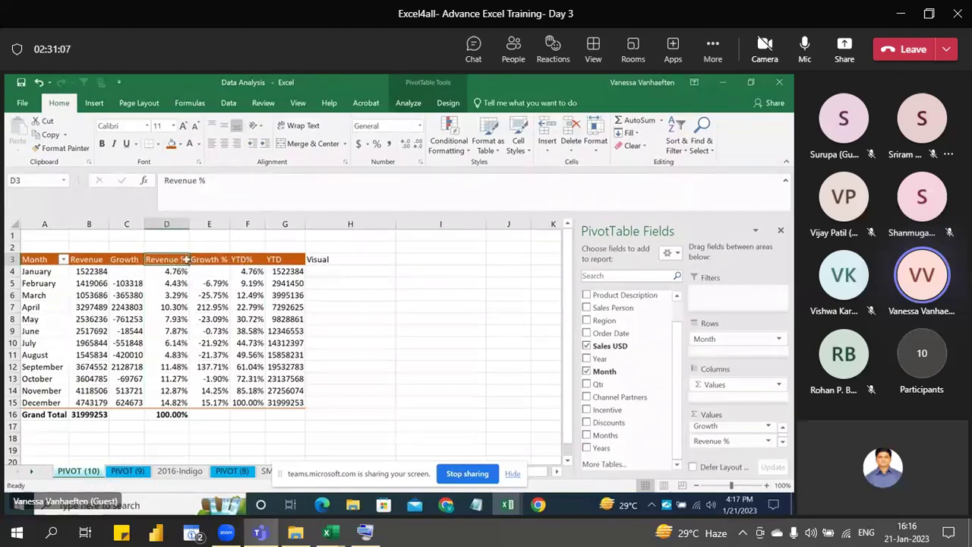
left_click_drag(186, 260, 153, 255)
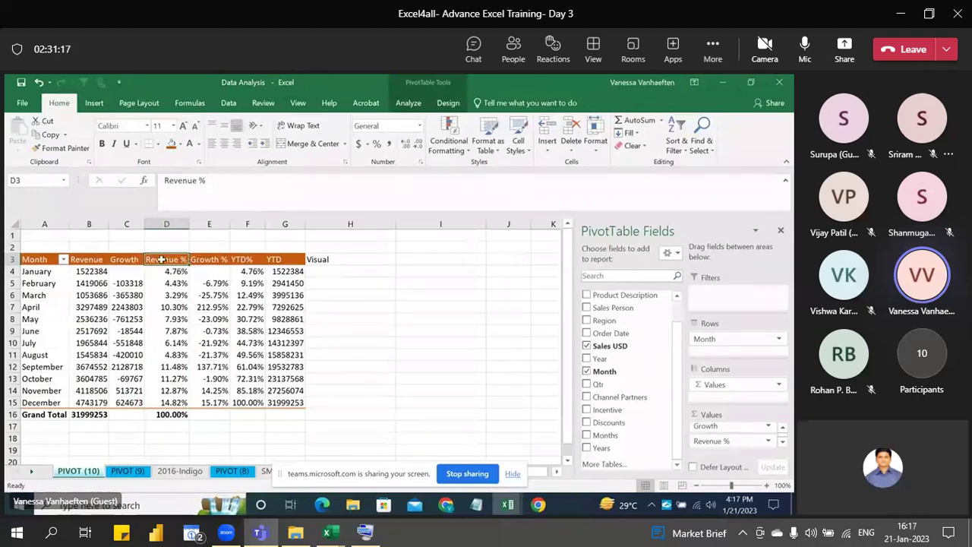
left_click(782, 428)
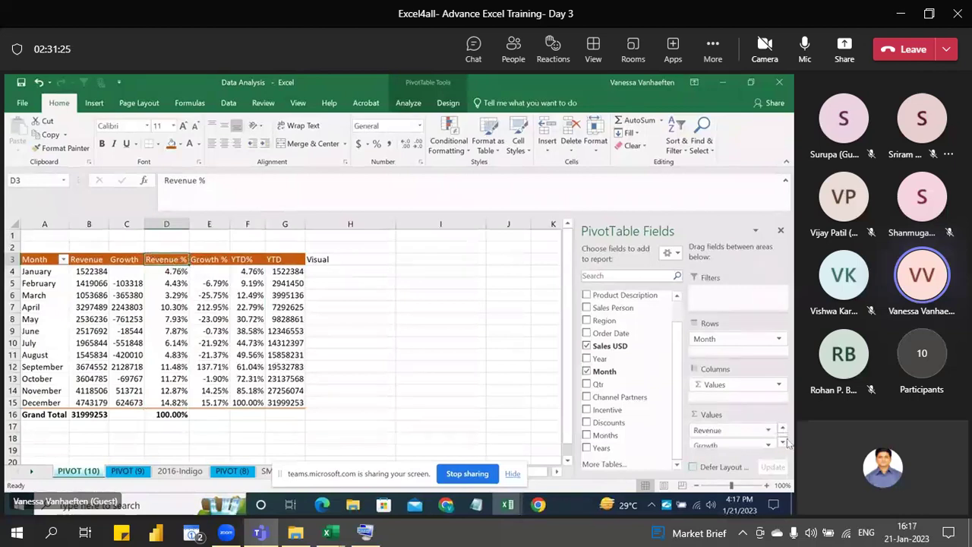
scroll(748, 440, "down", 1)
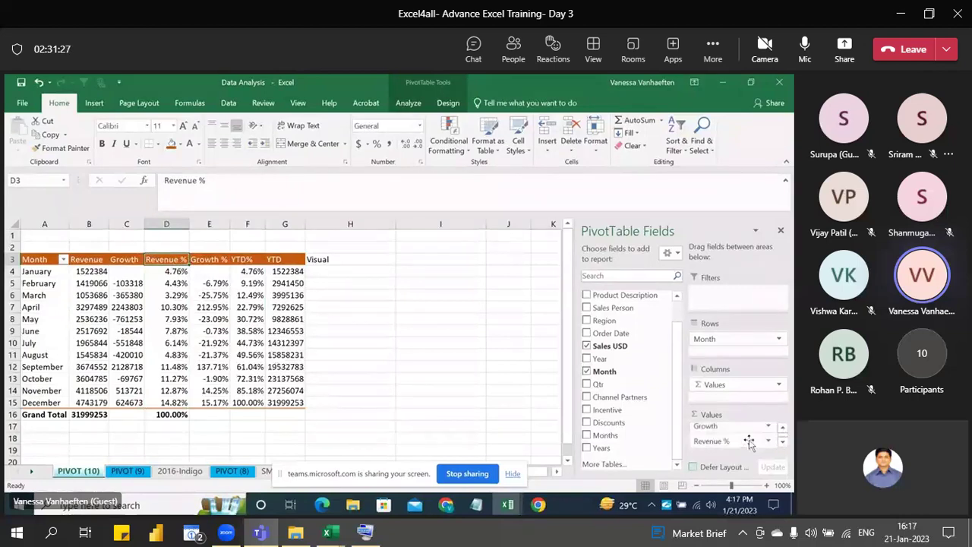
left_click_drag(749, 442, 727, 449)
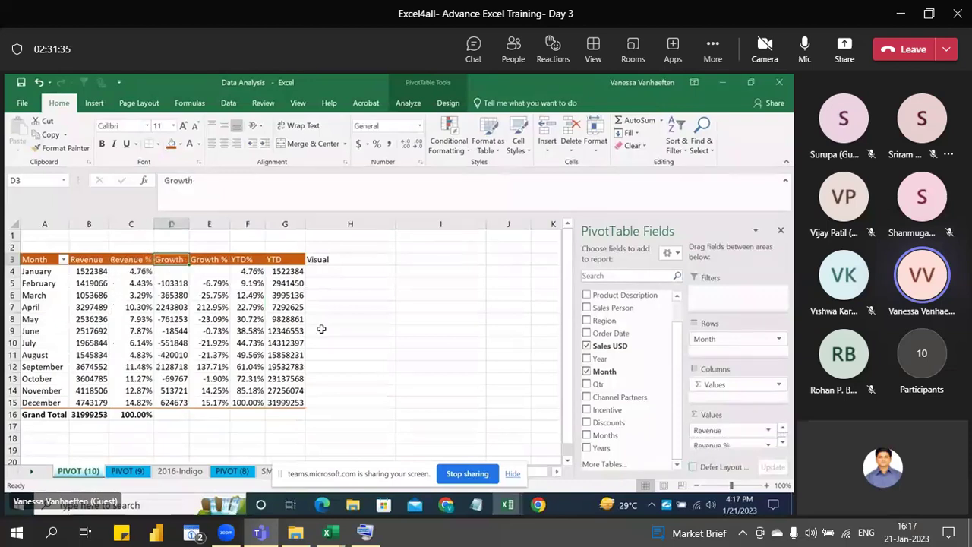
- Clear the loose Visual heading from cell H3 beside the pivot table
left_click(307, 259)
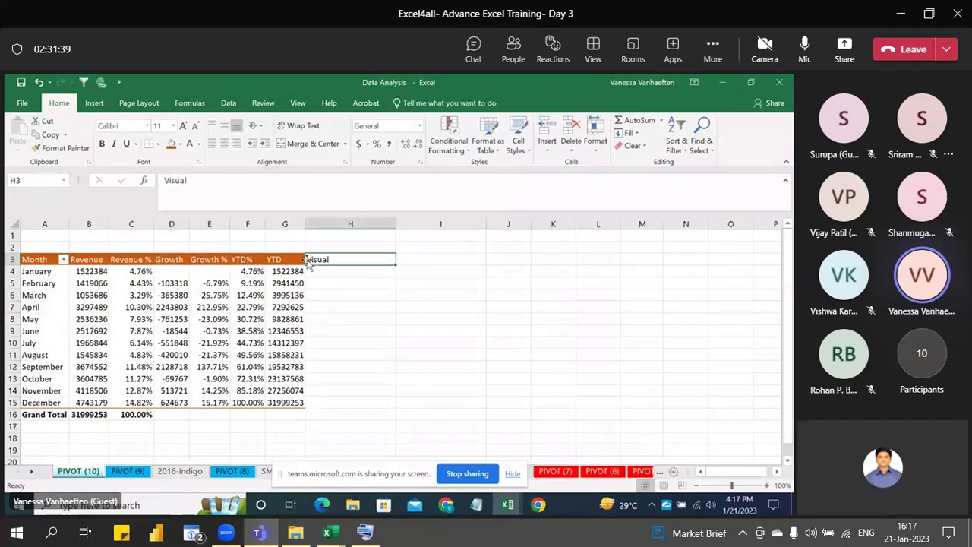
left_click(299, 260)
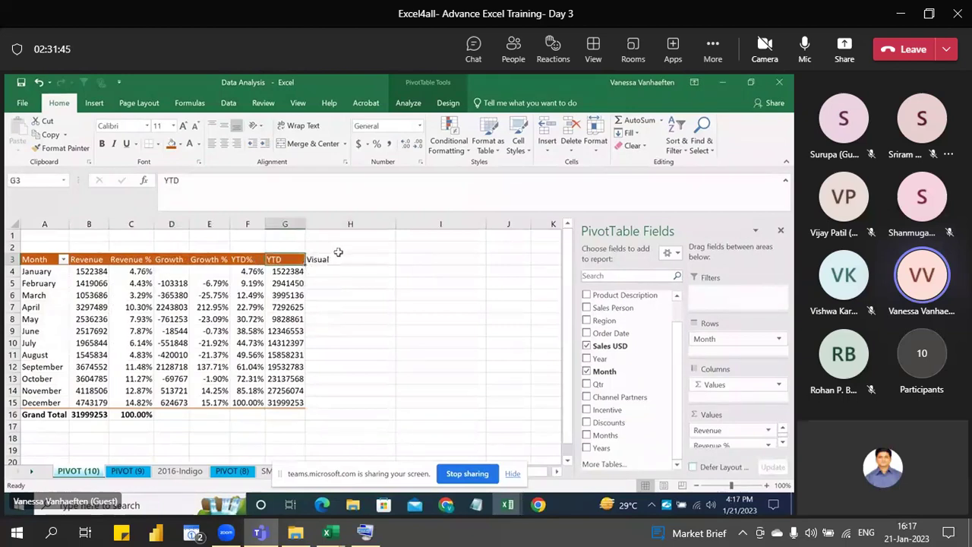
left_click(340, 223)
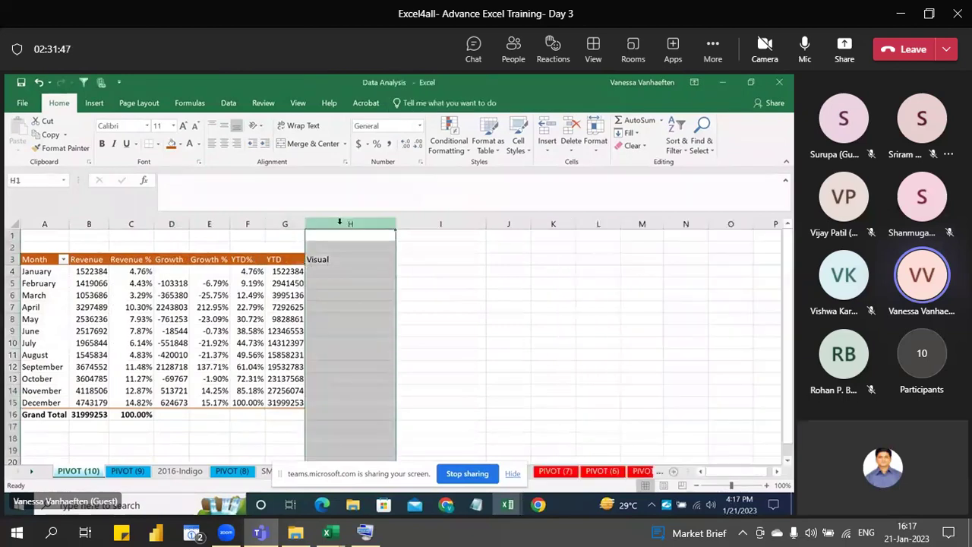
left_click(331, 259)
key("Delete")
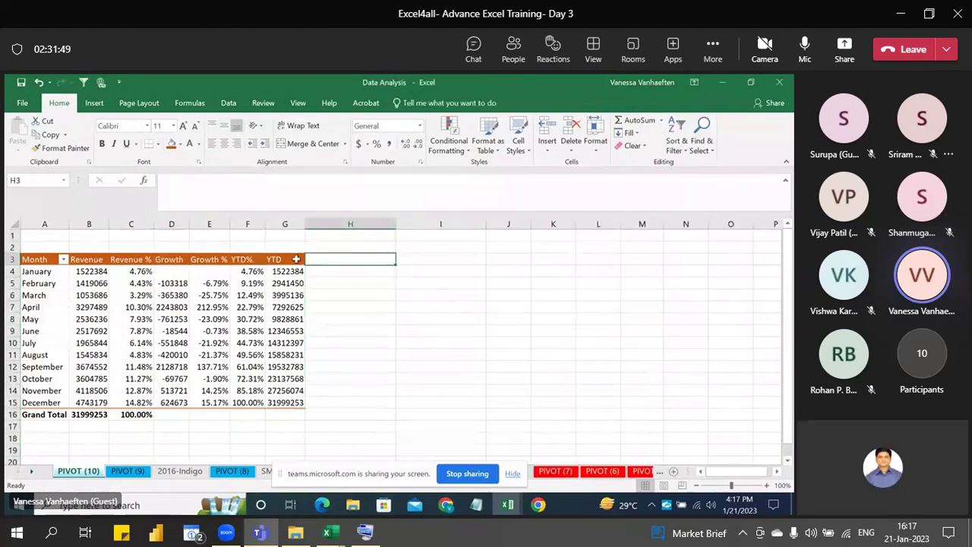
- Move the YTD% column behind YTD so that it becomes the last pivot table column
left_click(248, 259)
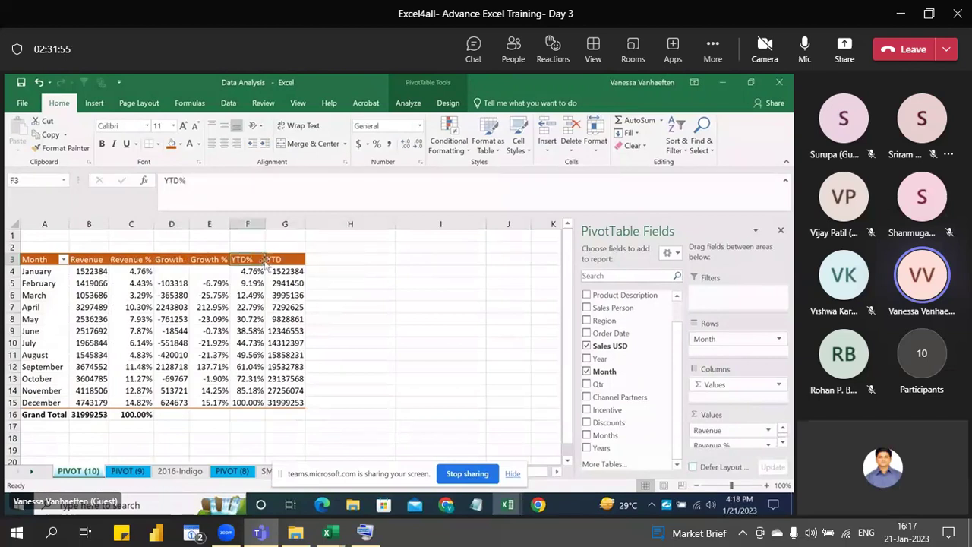
left_click_drag(265, 259, 305, 260)
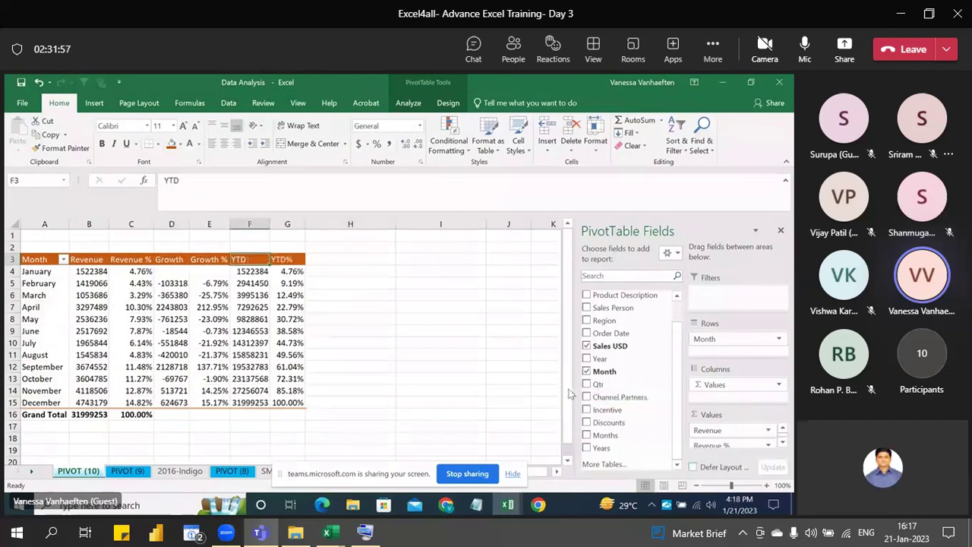
left_click(291, 296)
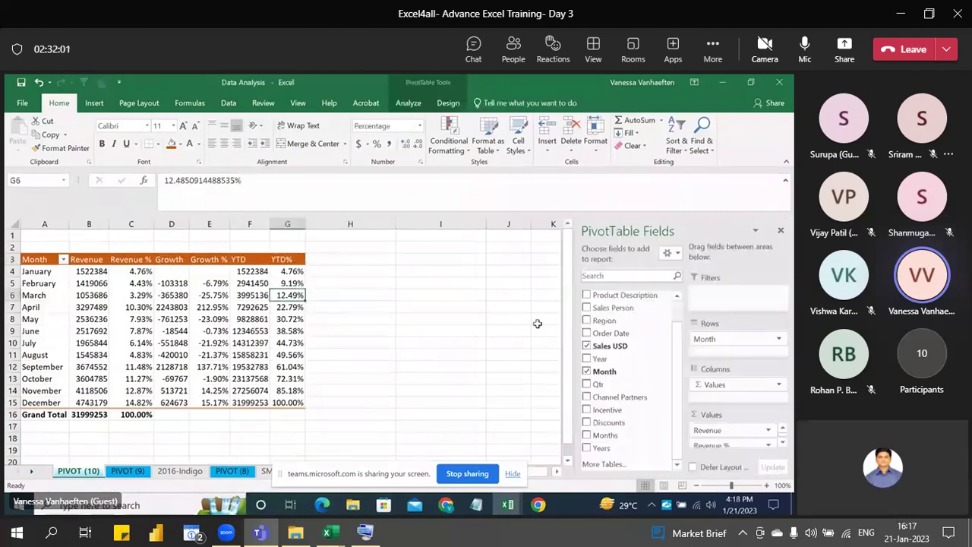
- Add the Sales USD field to the pivot table values once more, placed after YTD%
left_click_drag(669, 346, 729, 461)
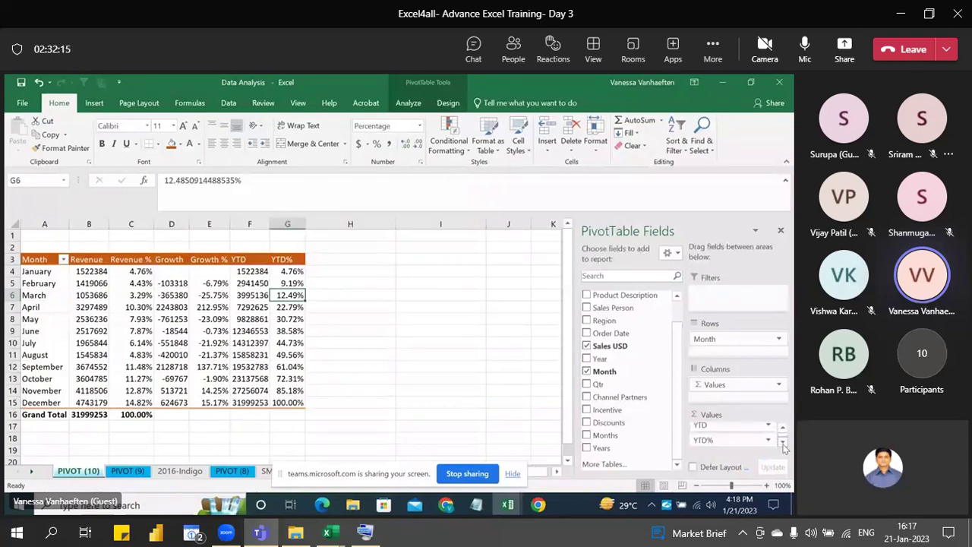
left_click(612, 348)
mouse_move(720, 448)
left_mouse_down()
mouse_move(736, 456)
mouse_move(733, 466)
mouse_move(732, 444)
mouse_move(731, 458)
left_mouse_up()
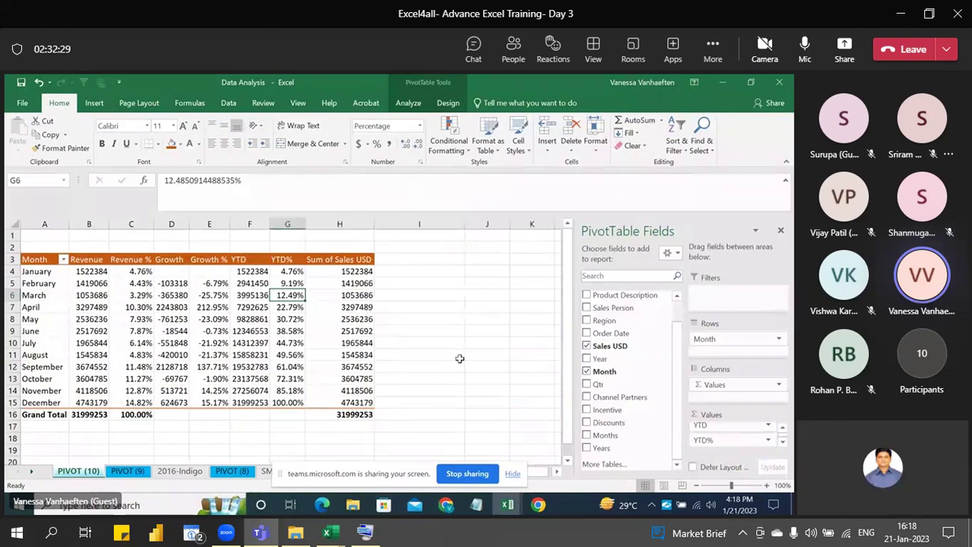
left_click(367, 270)
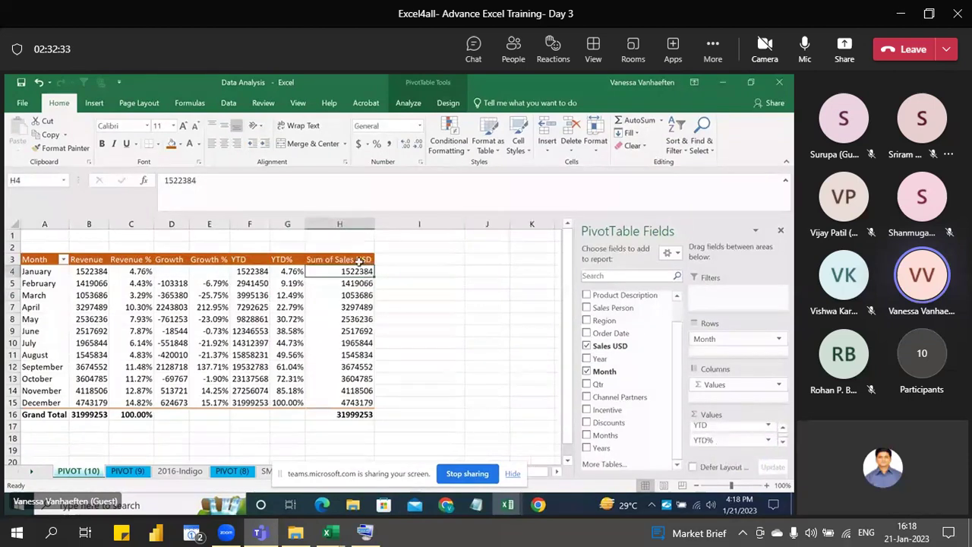
- Show the Sum of Sales USD column as Difference From, with Month as base field and (previous) as base item
left_click(357, 260)
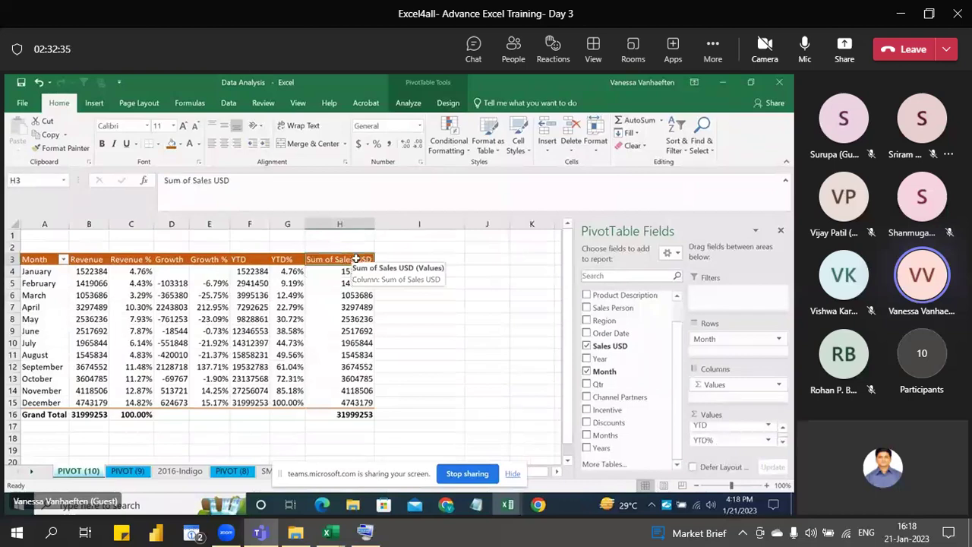
right_click(355, 259)
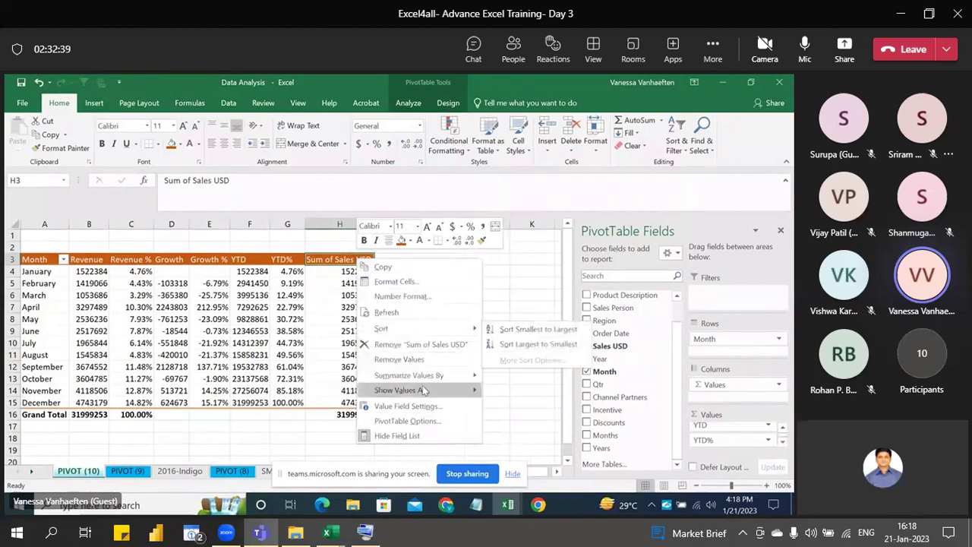
mouse_move(423, 390)
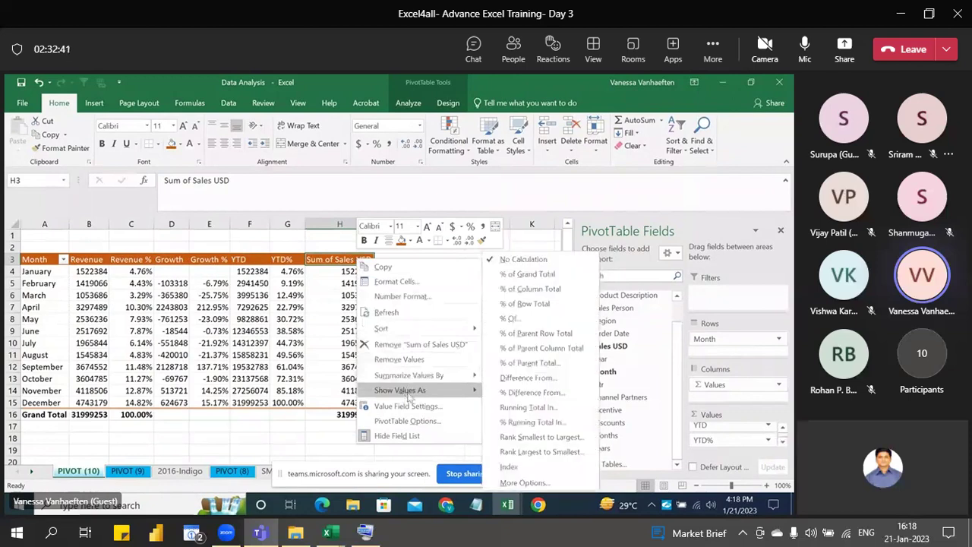
left_click(529, 378)
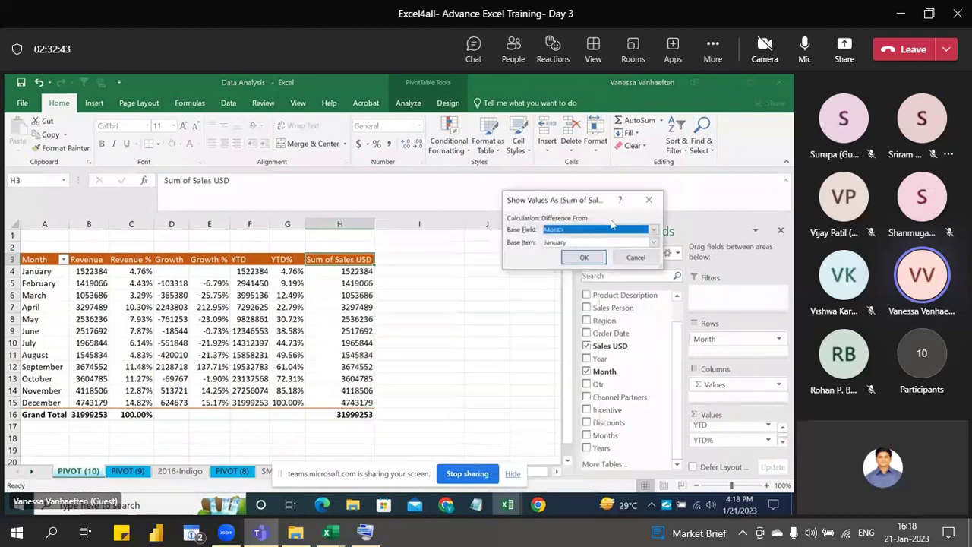
left_click(653, 243)
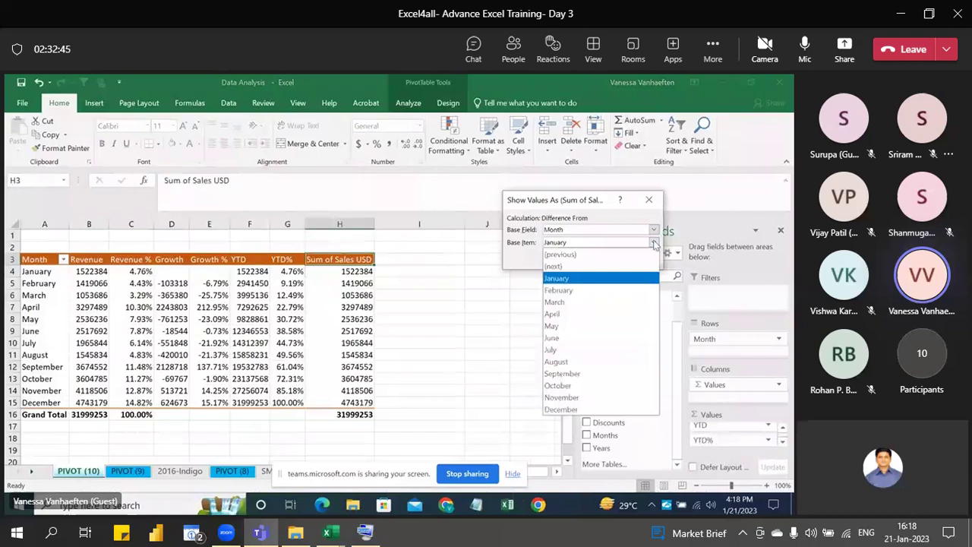
left_click(560, 255)
left_click(598, 259)
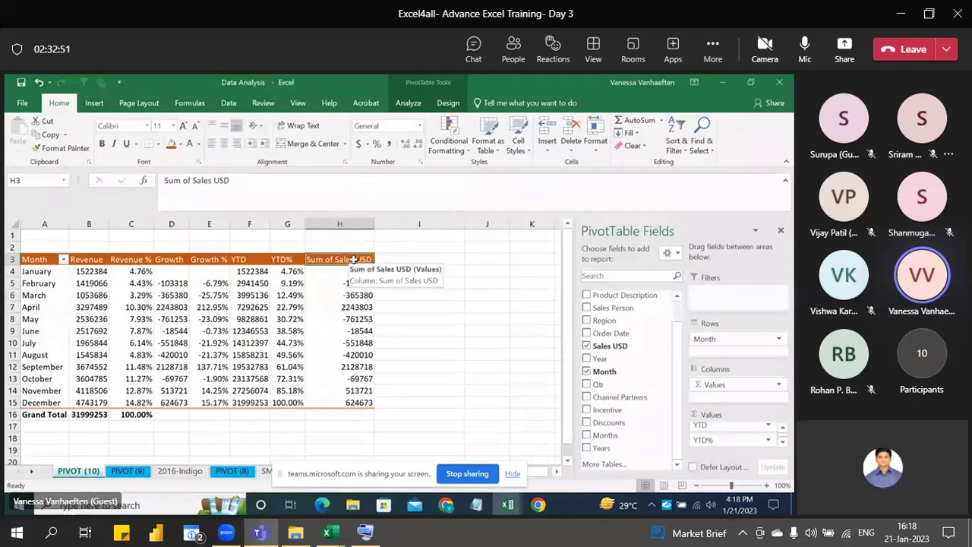
- Rename the Sum of Sales USD header in H3 as Visuals
type("Visuals")
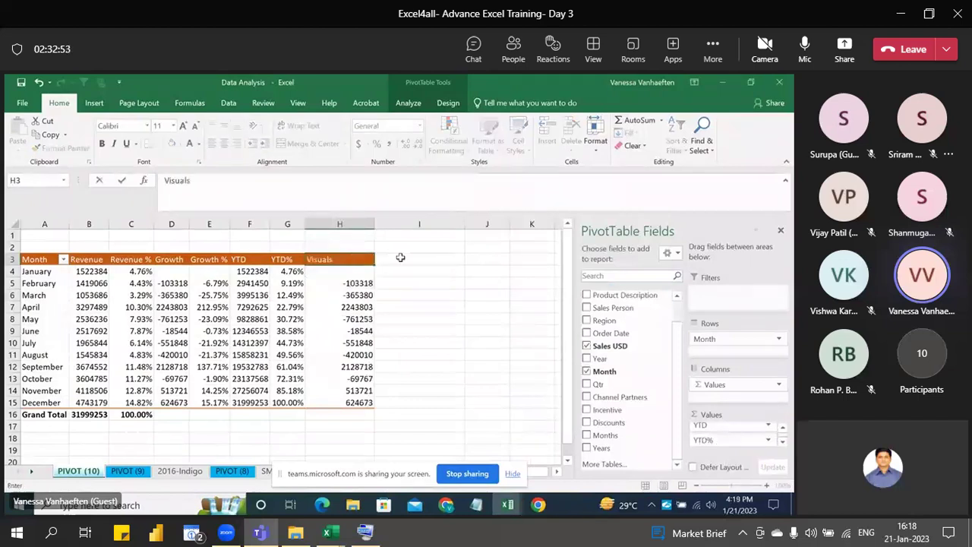
key("Tab")
left_click(339, 262)
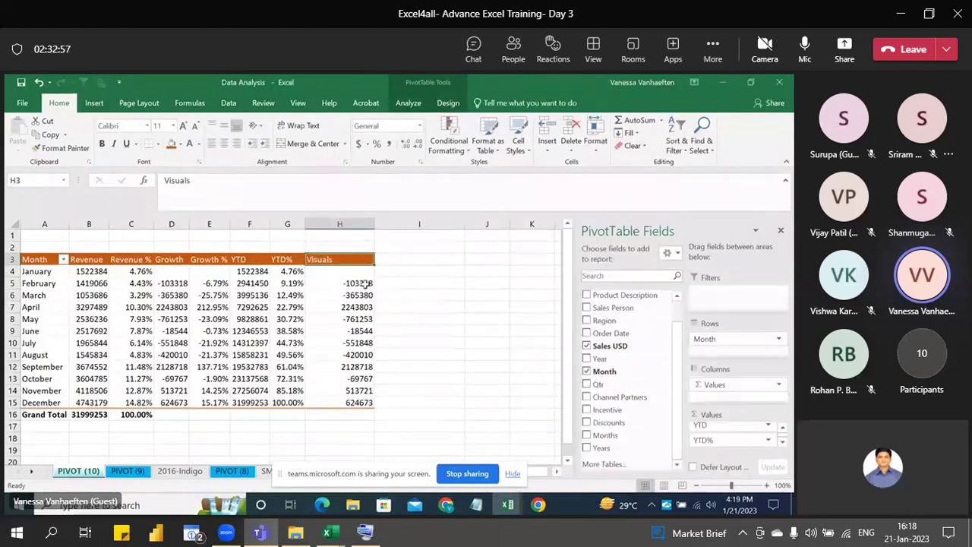
- Apply the three-triangles directional icon set to the Visuals values from February to December, H5:H15
left_click_drag(359, 283, 356, 403)
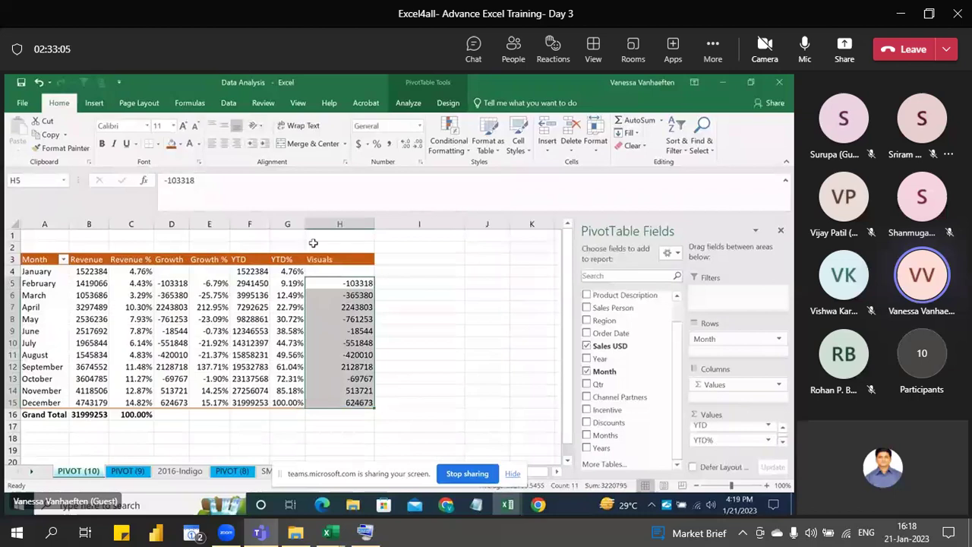
left_click(449, 141)
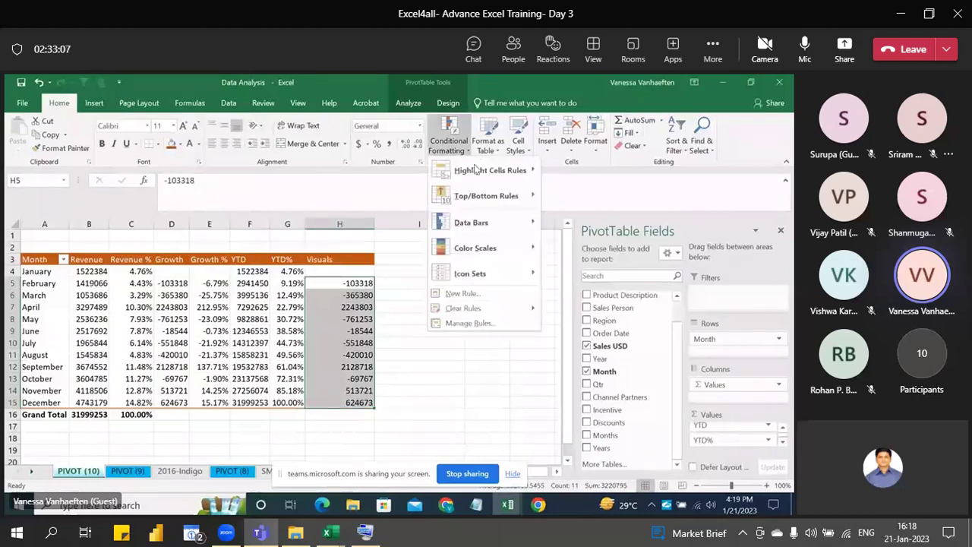
mouse_move(495, 251)
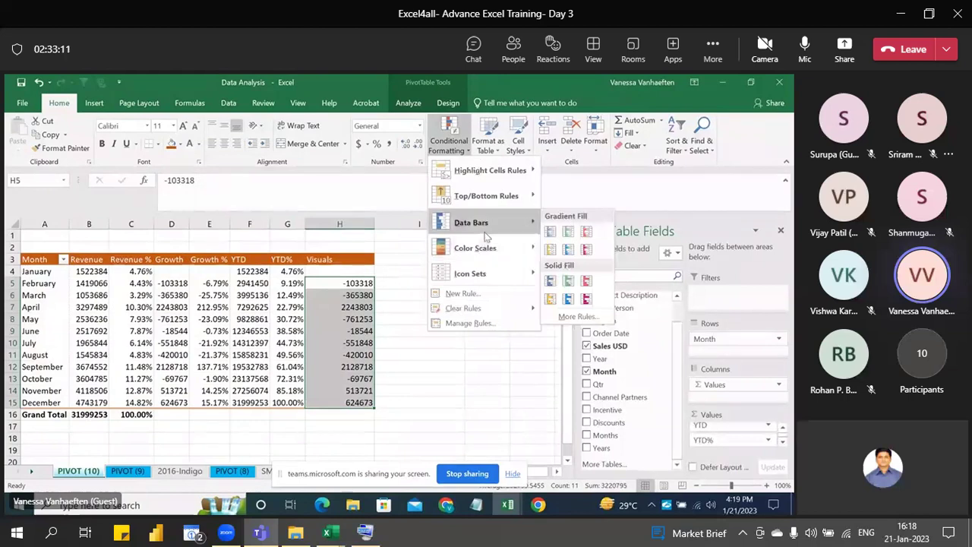
mouse_move(478, 276)
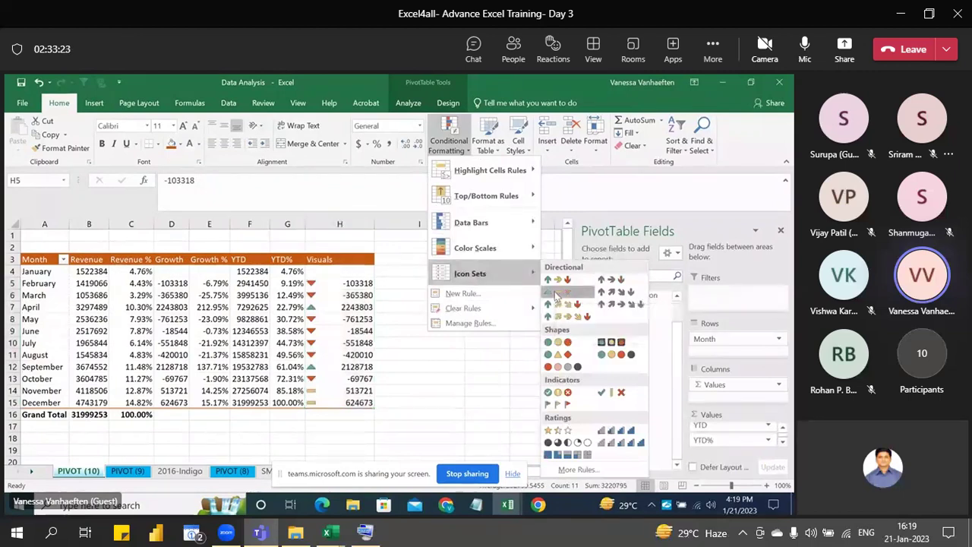
left_click(555, 294)
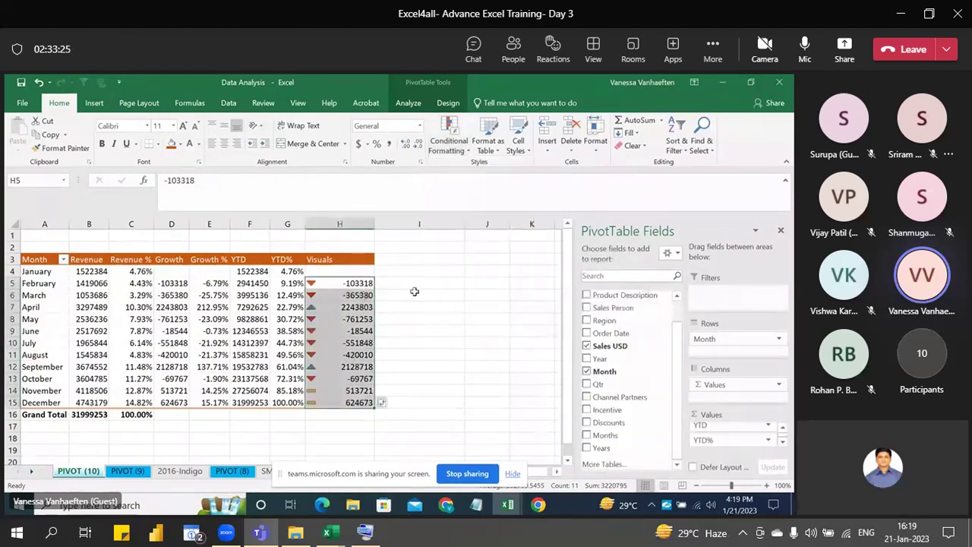
- Edit the Visuals icon set rule so that both thresholds use the Number type with a value of 0
left_click(460, 148)
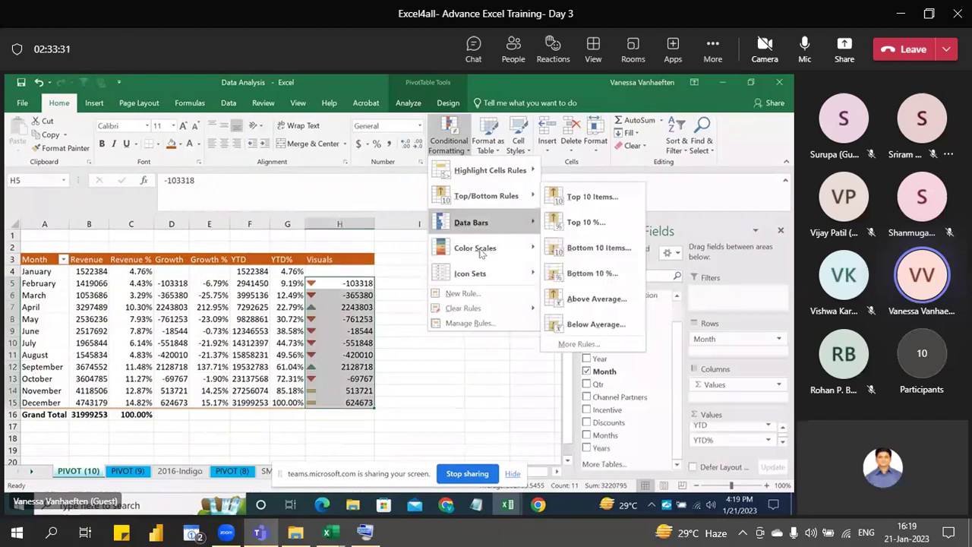
left_click(469, 324)
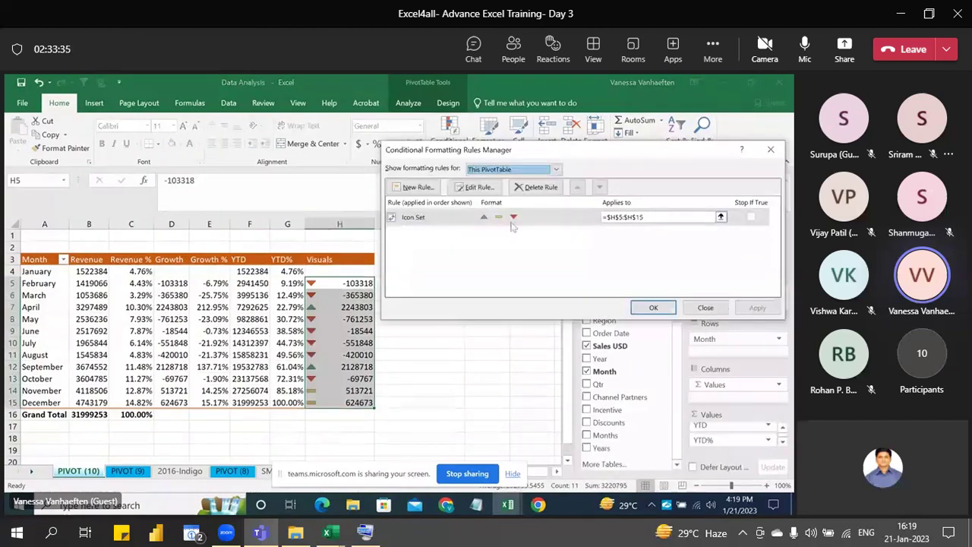
left_click(495, 190)
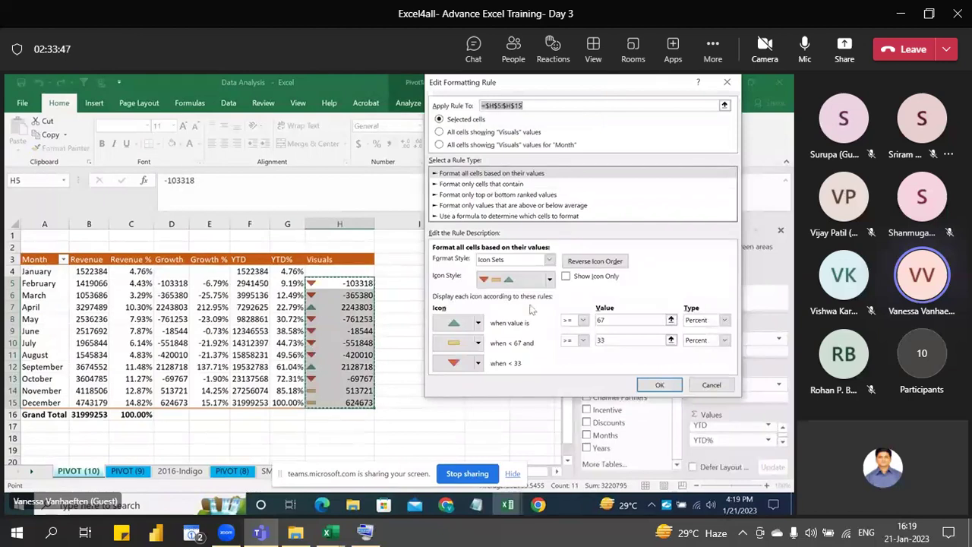
left_click(725, 322)
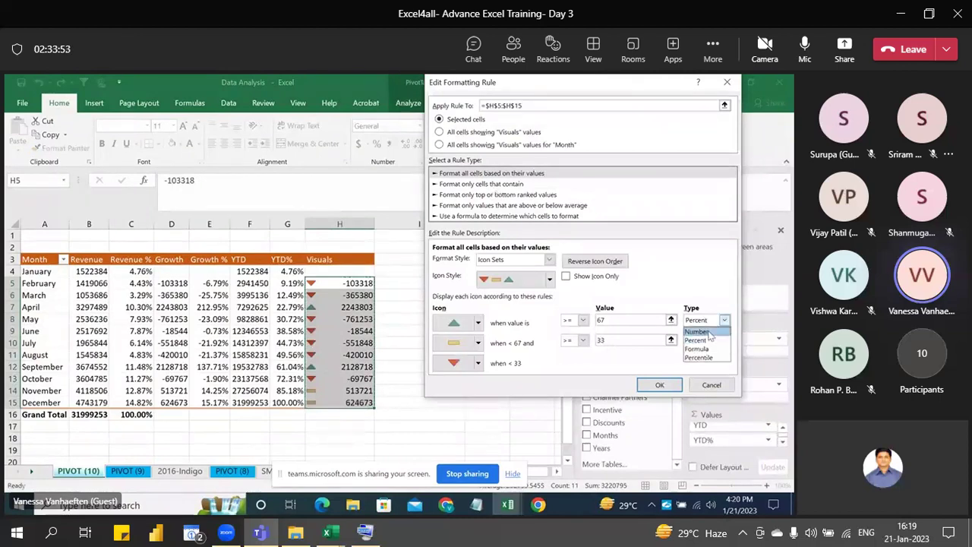
left_click(707, 333)
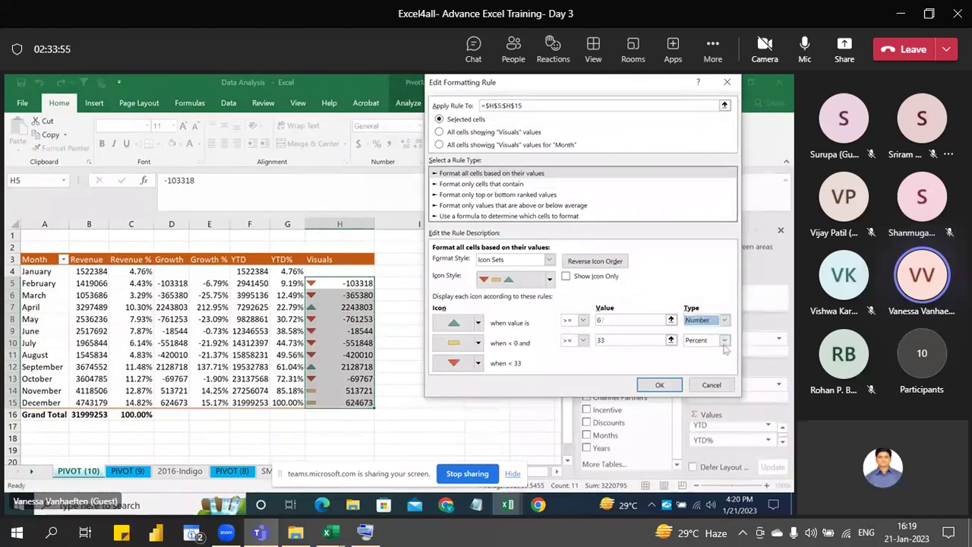
left_click(725, 341)
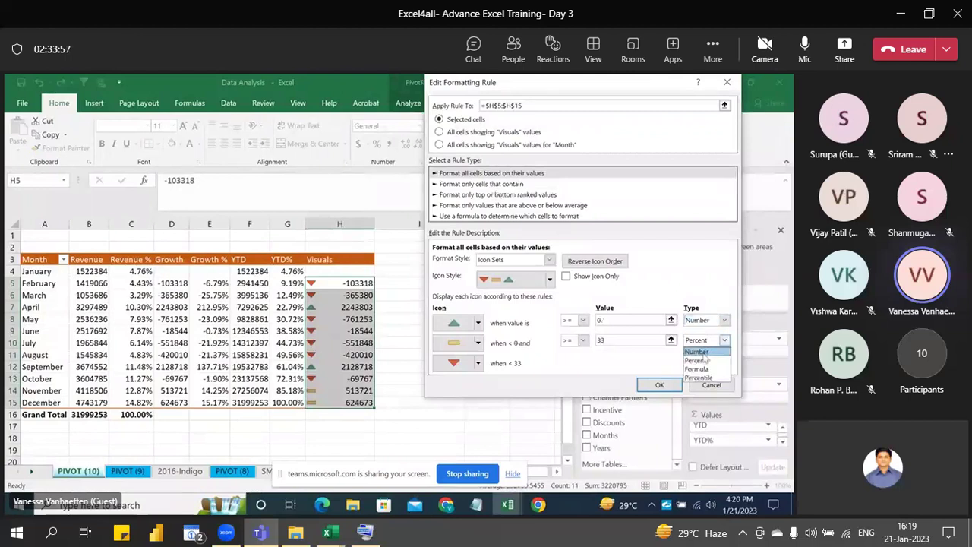
left_click(703, 353)
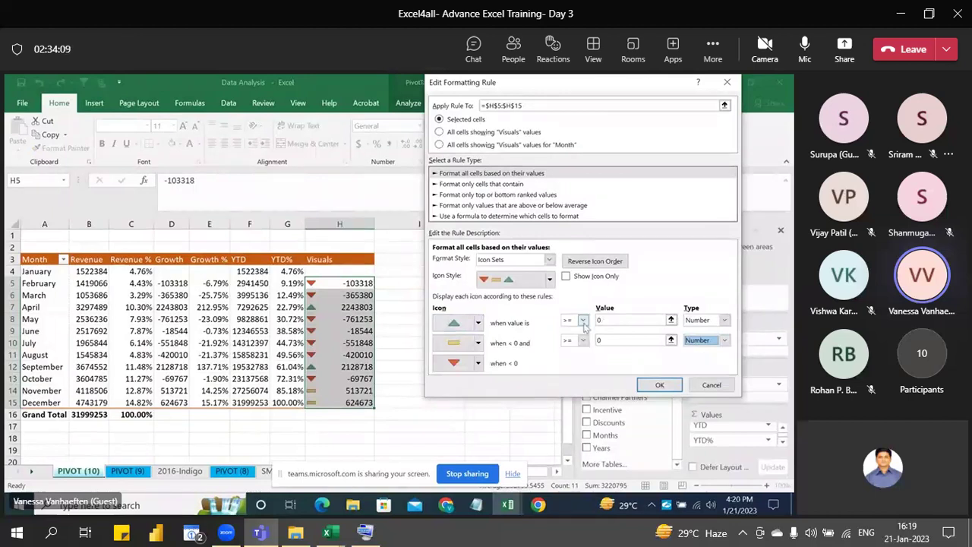
- Set the green triangle's condition to greater than 0, show only the icons, and apply the rule
left_click(583, 320)
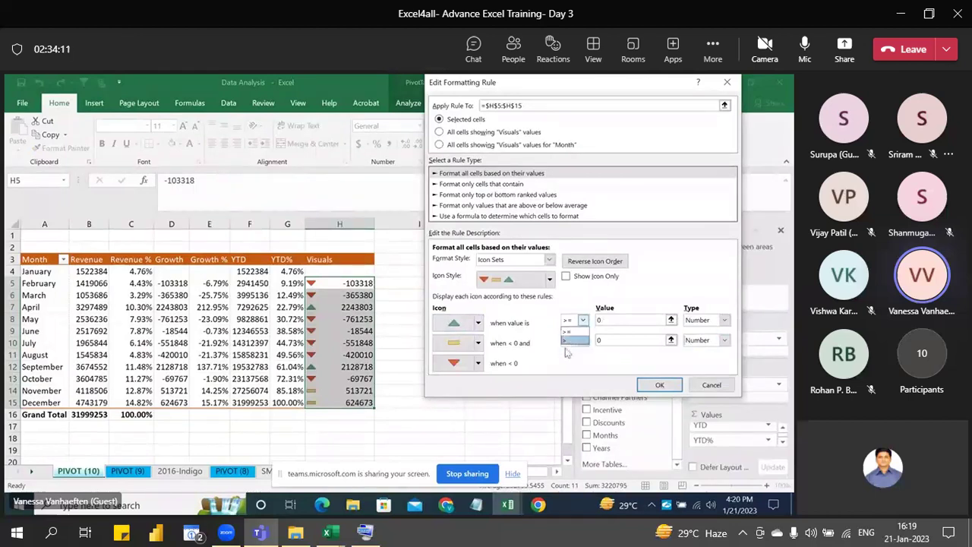
left_click(568, 343)
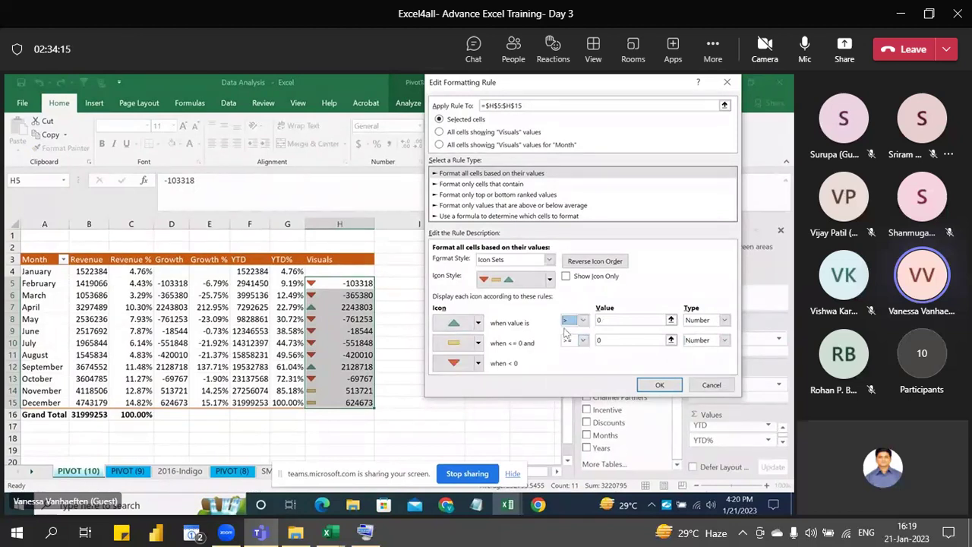
left_click(566, 278)
left_click(566, 278)
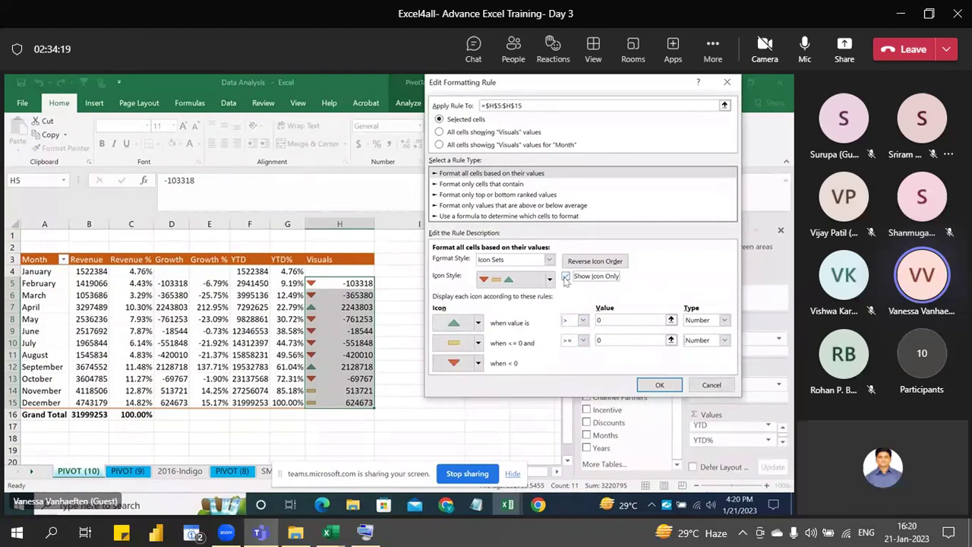
left_click(657, 385)
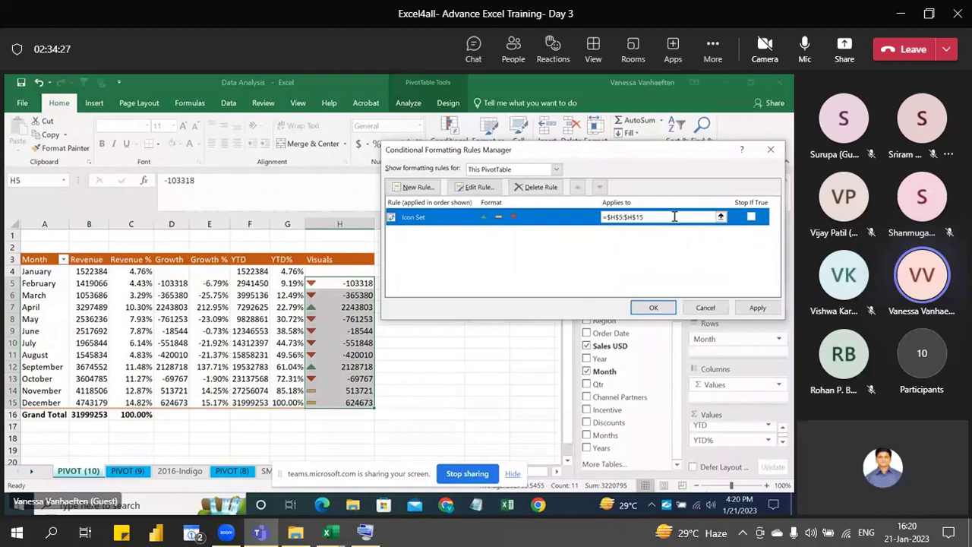
key("Return")
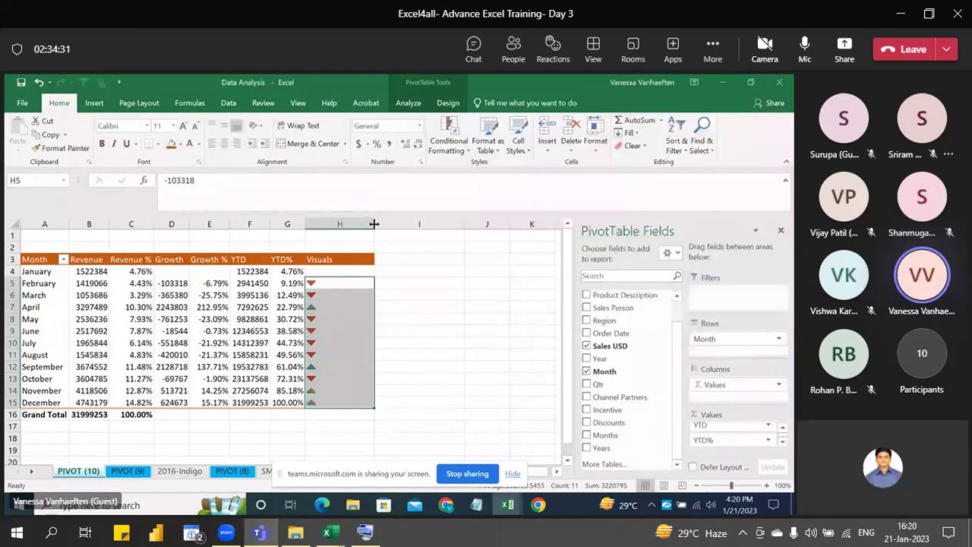
- Narrow the Visuals column and move it between Growth and Growth %
left_click_drag(373, 224, 357, 225)
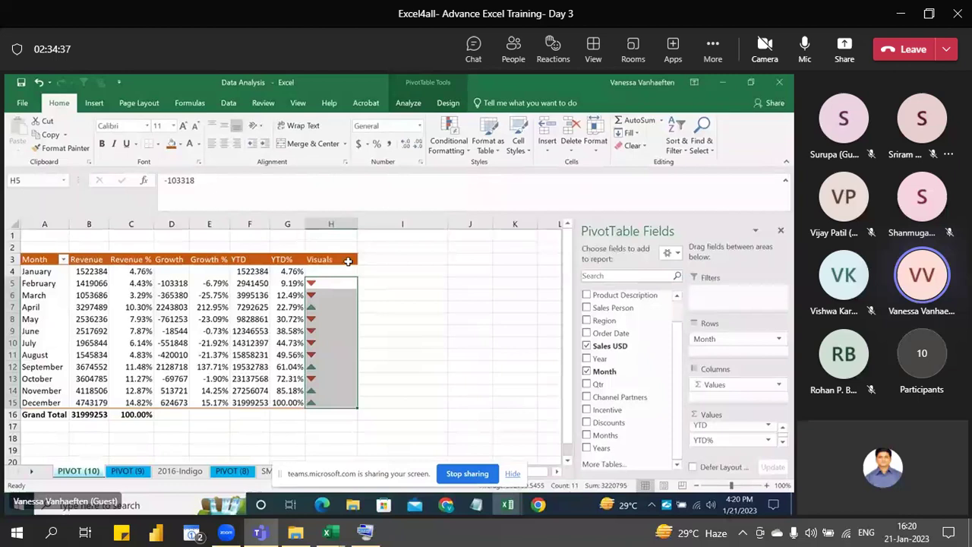
left_click(348, 260)
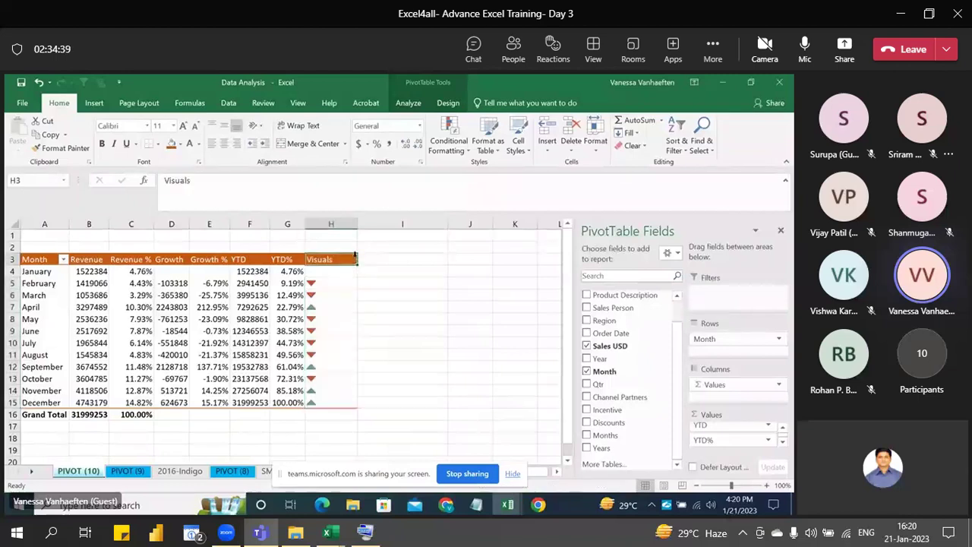
left_click_drag(357, 261, 229, 416)
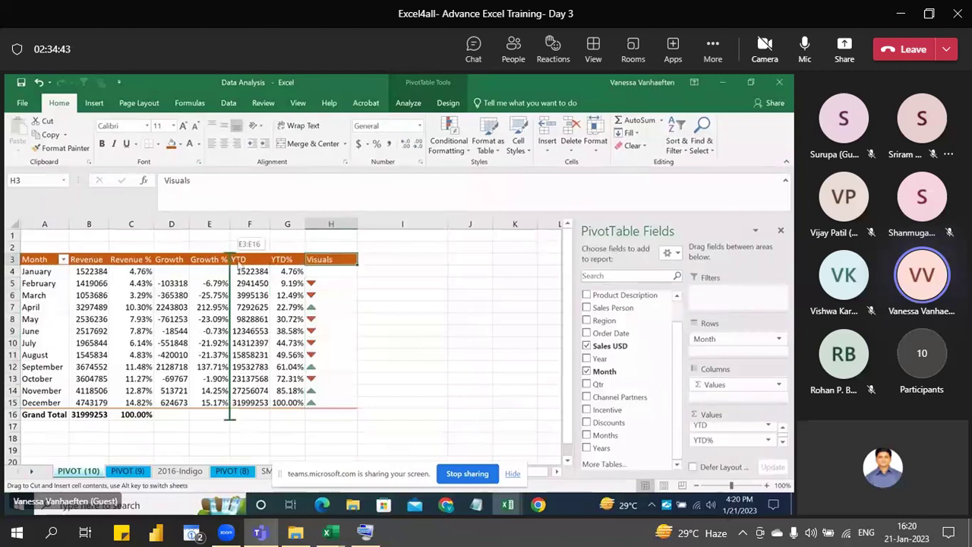
left_click_drag(238, 261, 199, 261)
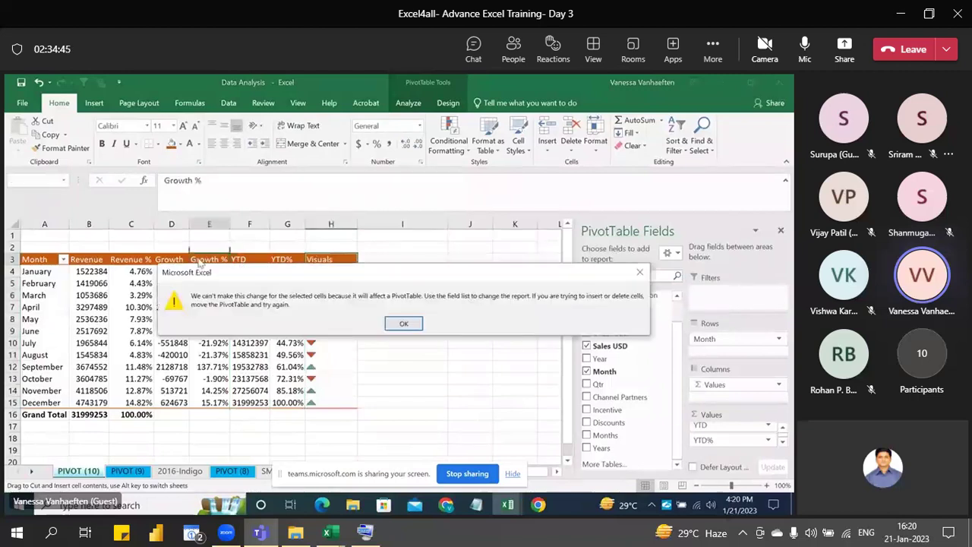
left_click(404, 323)
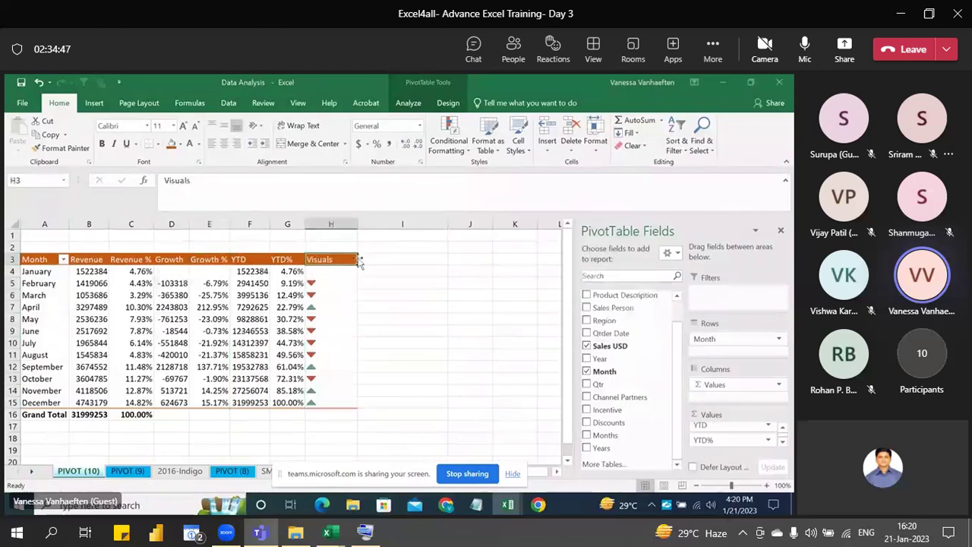
left_click_drag(360, 261, 192, 261)
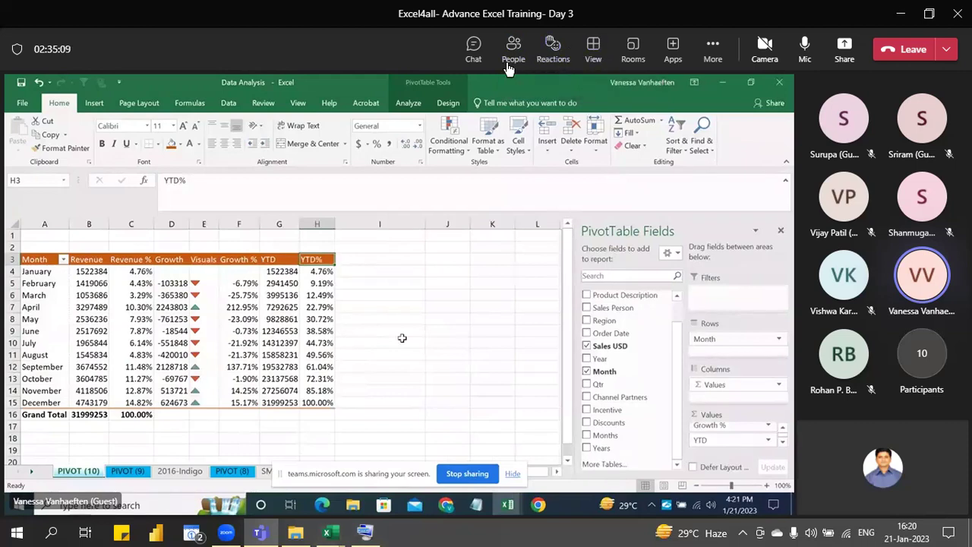
- Open the meeting chat in Teams and share the entire screen with the participants
left_click(473, 45)
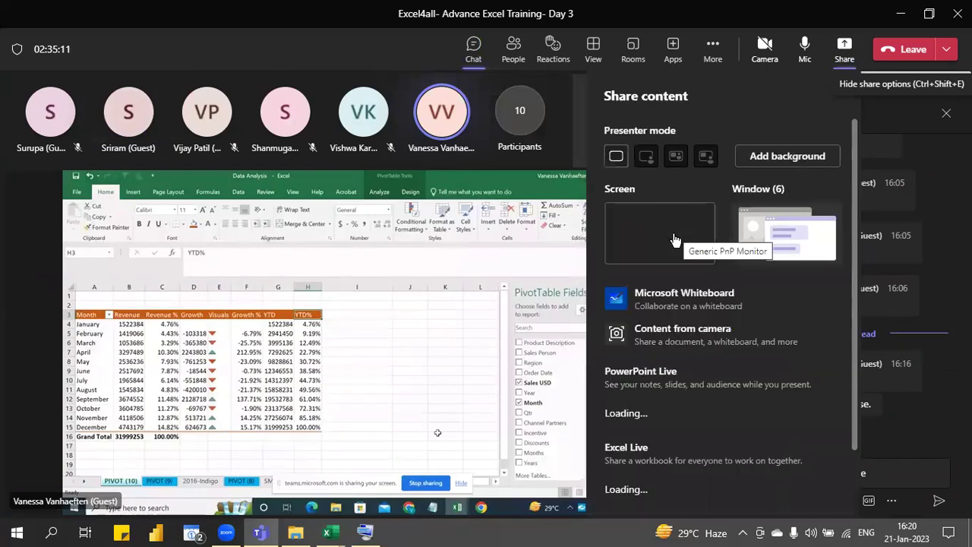
left_click(658, 234)
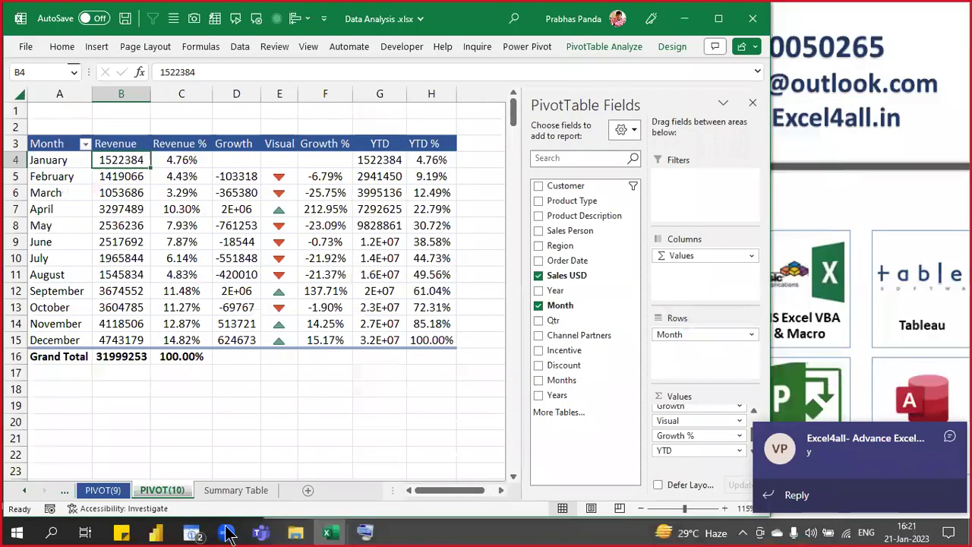
- Save the Data Analysis.xlsx workbook in Excel with the finished PIVOT(10) sheet showing
left_click(300, 358)
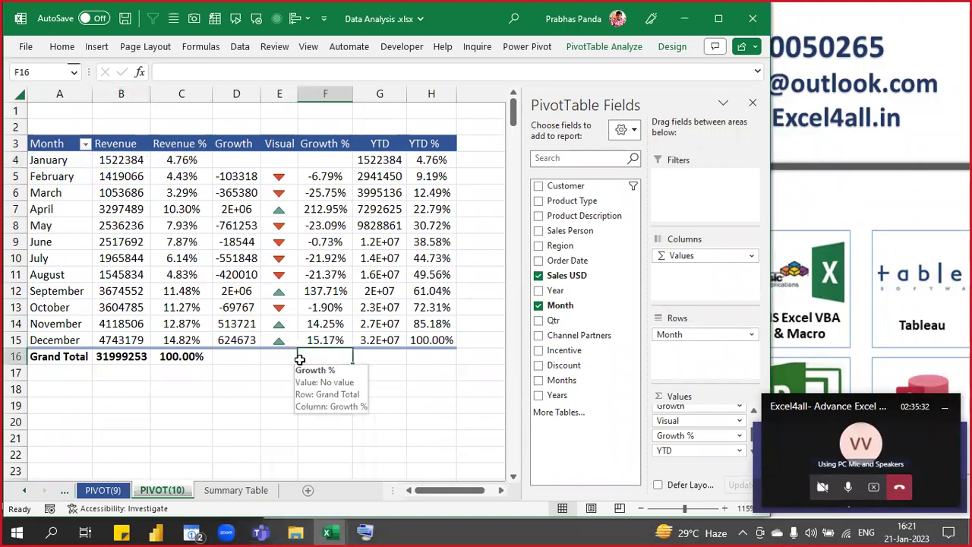
key("ctrl+s")
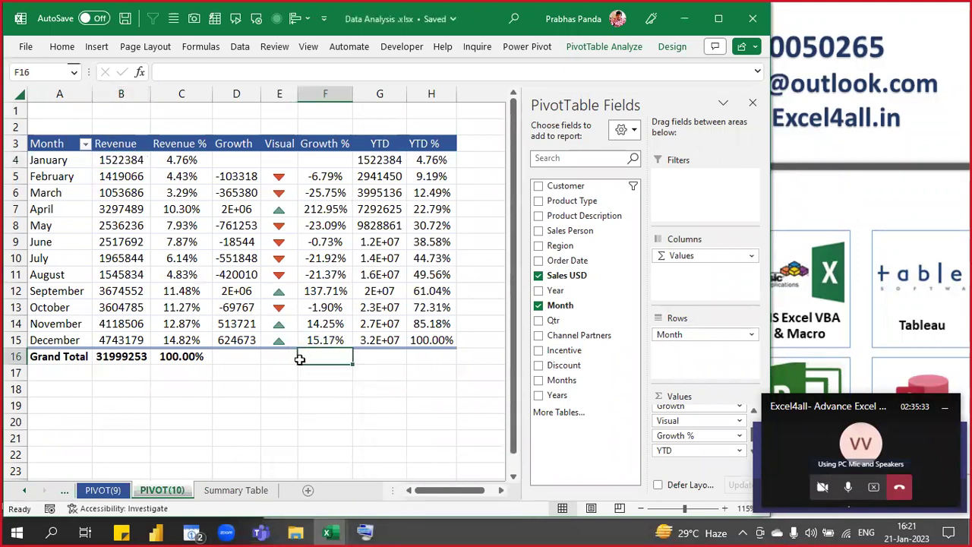
- Fit the YTD column on the PIVOT(10) sheet to the full width of its values
left_click(279, 93)
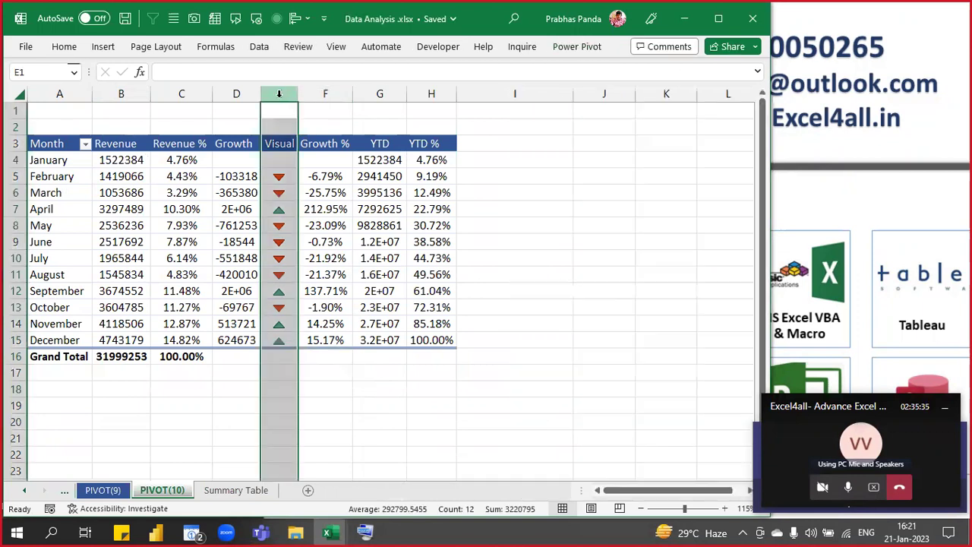
left_click(327, 268)
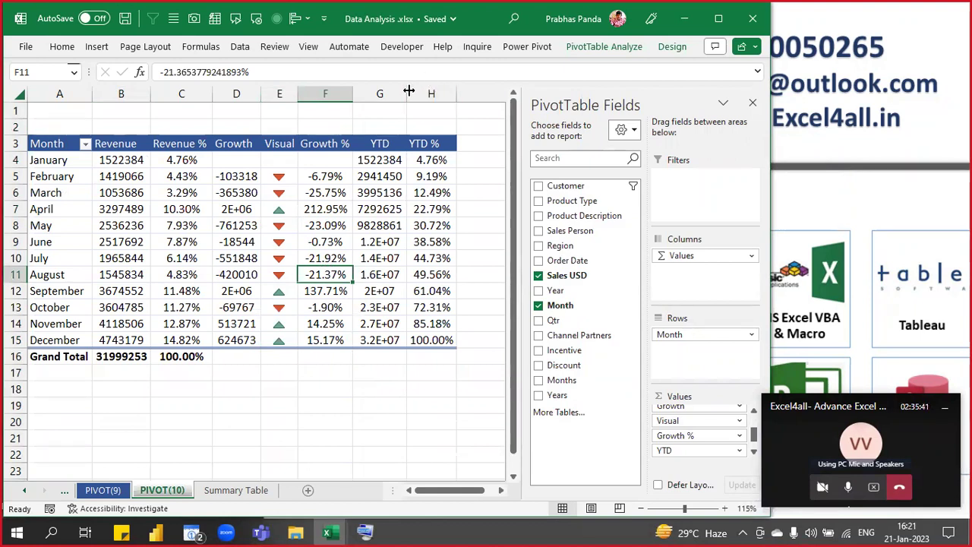
double_click(408, 92)
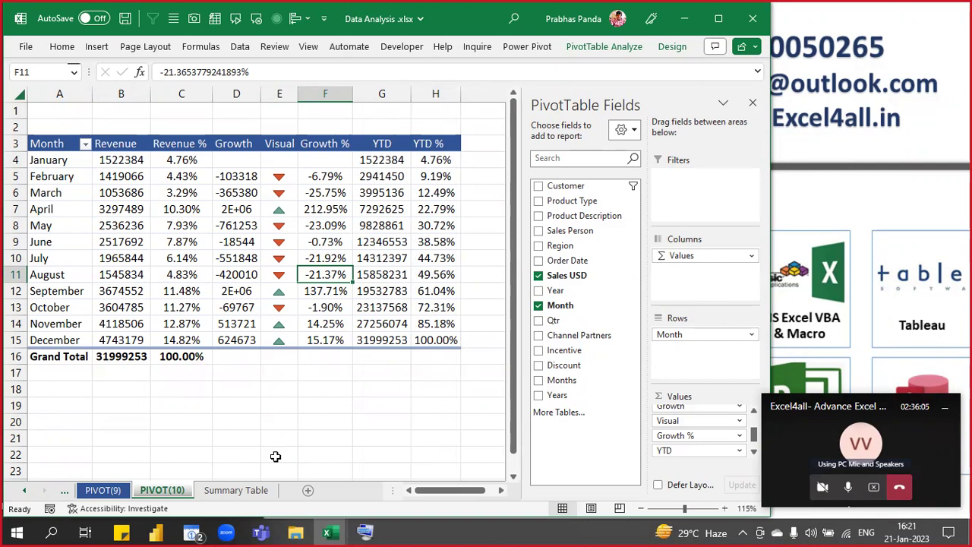
- Switch to the Teams meeting and post "04:35 PM WE WILL RESUME OUR SESSION" in the meeting chat
left_click(267, 533)
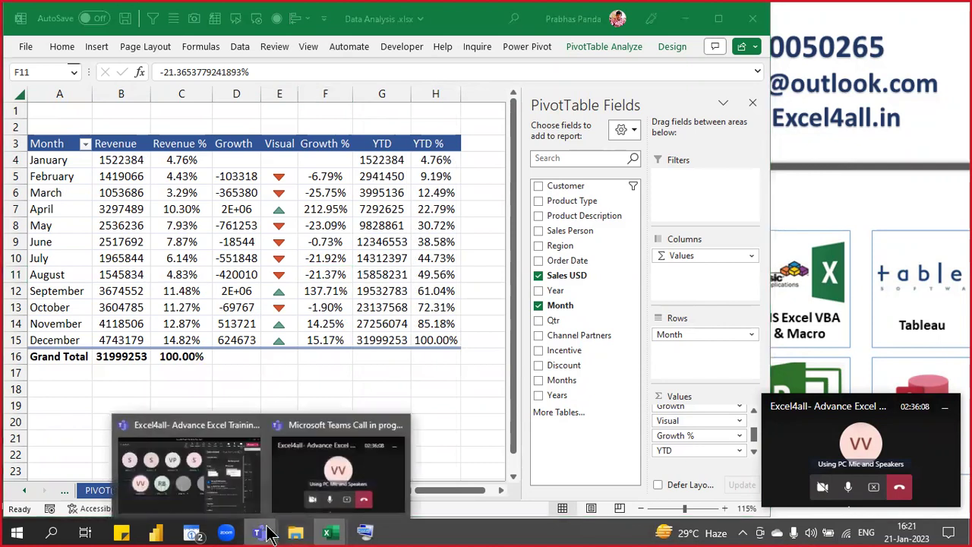
left_click(224, 473)
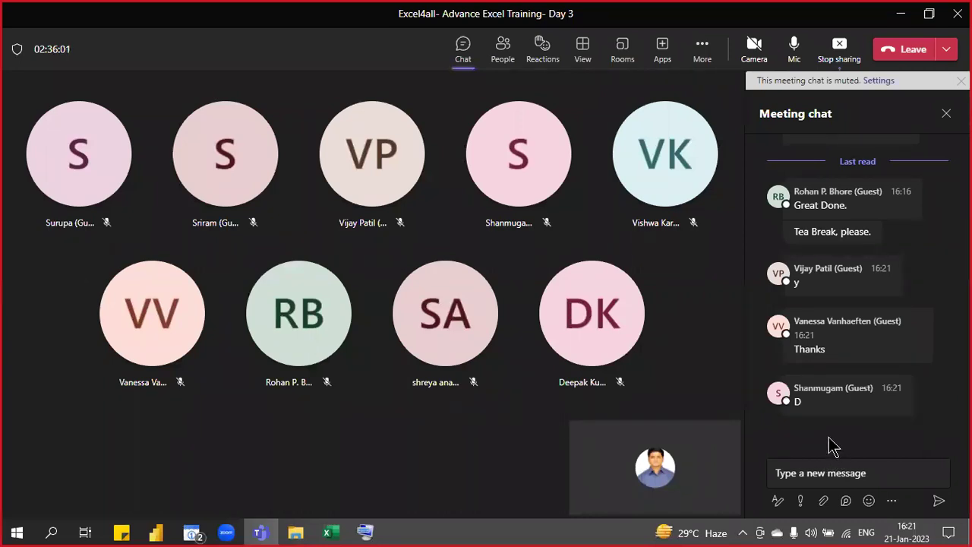
left_click(826, 472)
type("04:35 ")
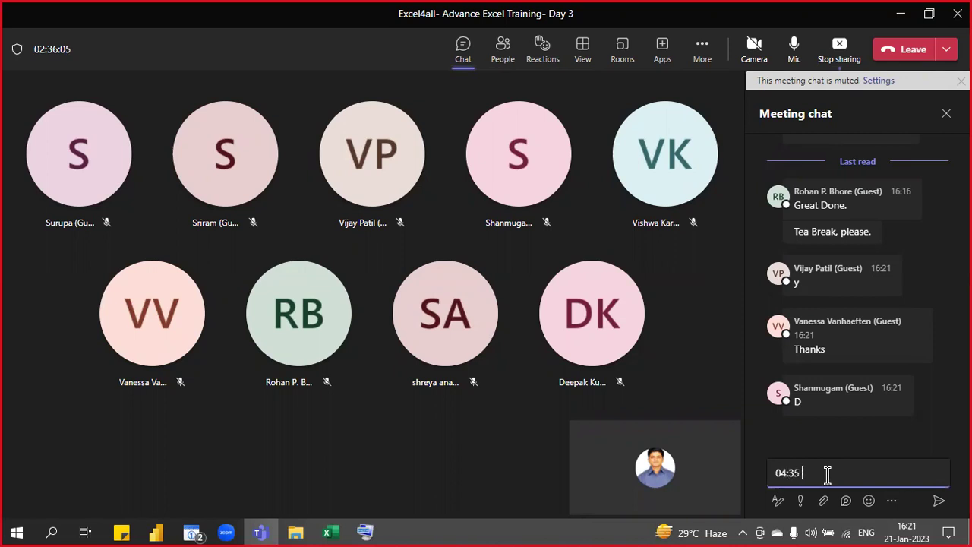
type("PM W")
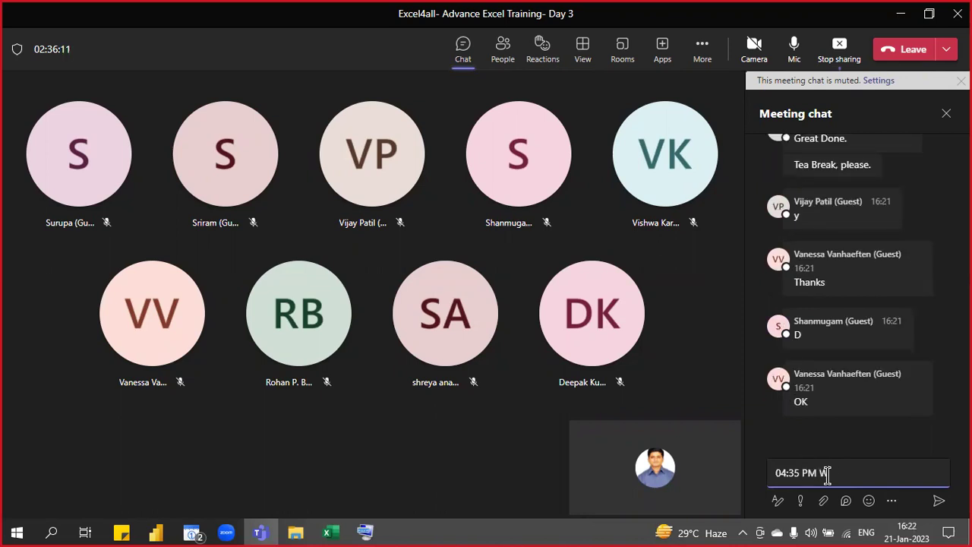
type("E WILLR ESUME ")
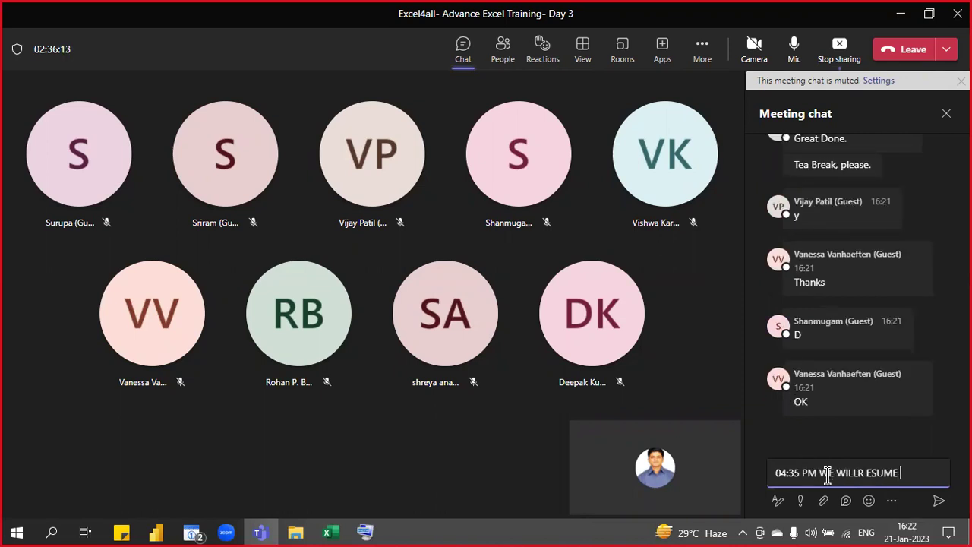
type("OUR SESSION")
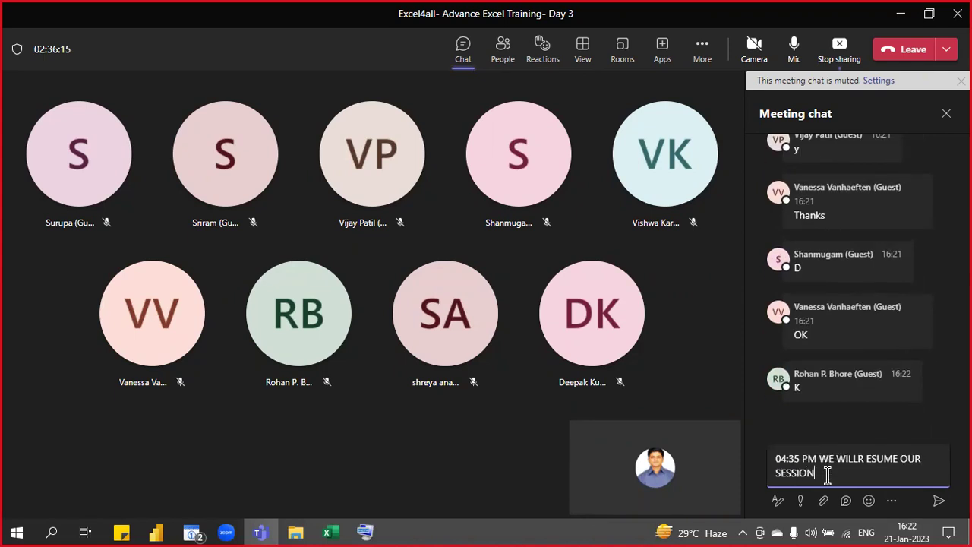
left_click(858, 459)
key("Right")
key("Delete")
key("Return")
- Post the message "15 MINS BREAK" in the meeting chat
type("1")
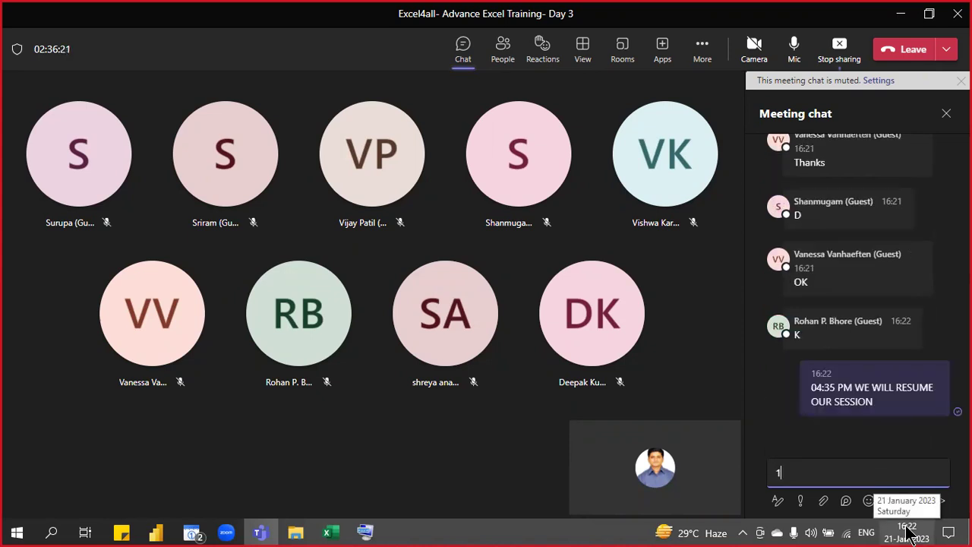
type("5 MINS BREAK")
key("Return")
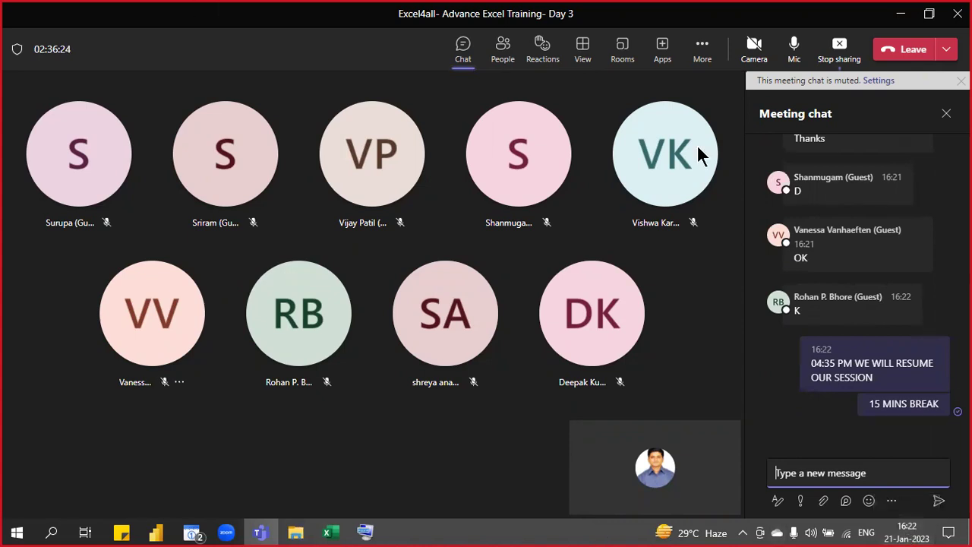
- Mute the microphone and stop sharing the screen for the break
left_click(794, 46)
left_click(839, 48)
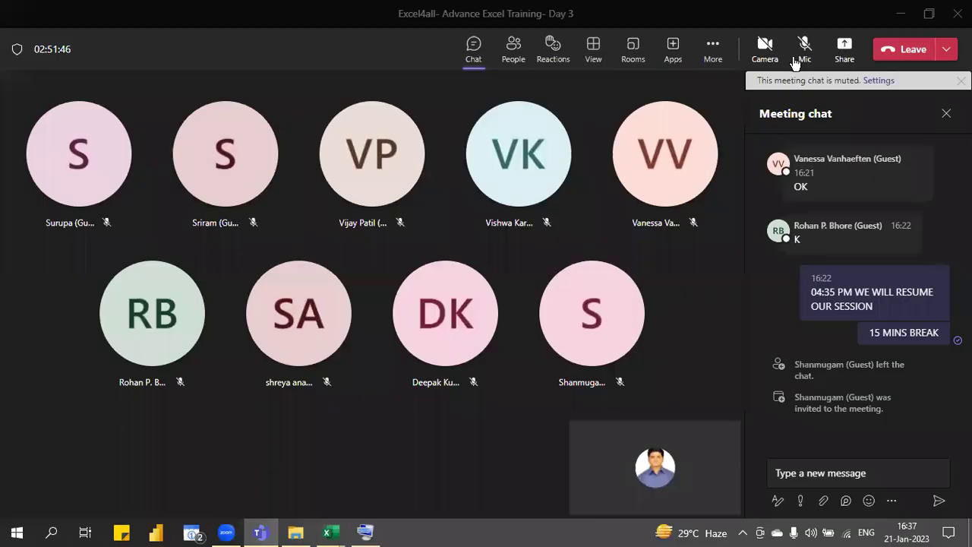
- Unmute the microphone and share the entire screen with the participants again
left_click(799, 54)
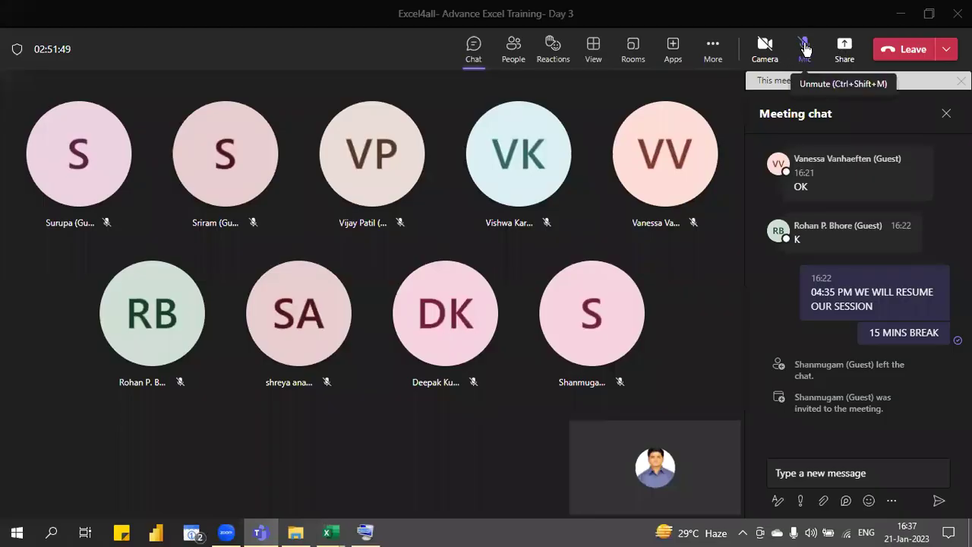
left_click(845, 47)
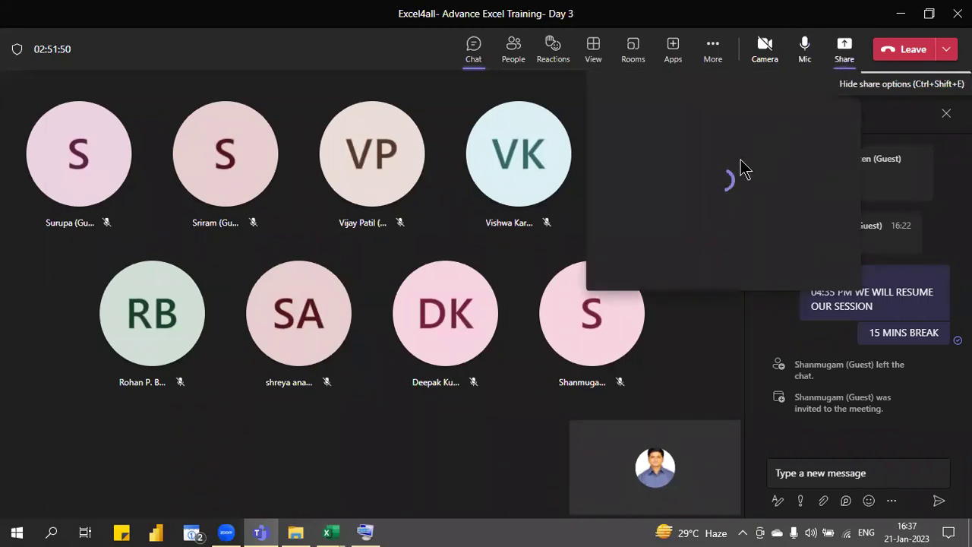
left_click(659, 247)
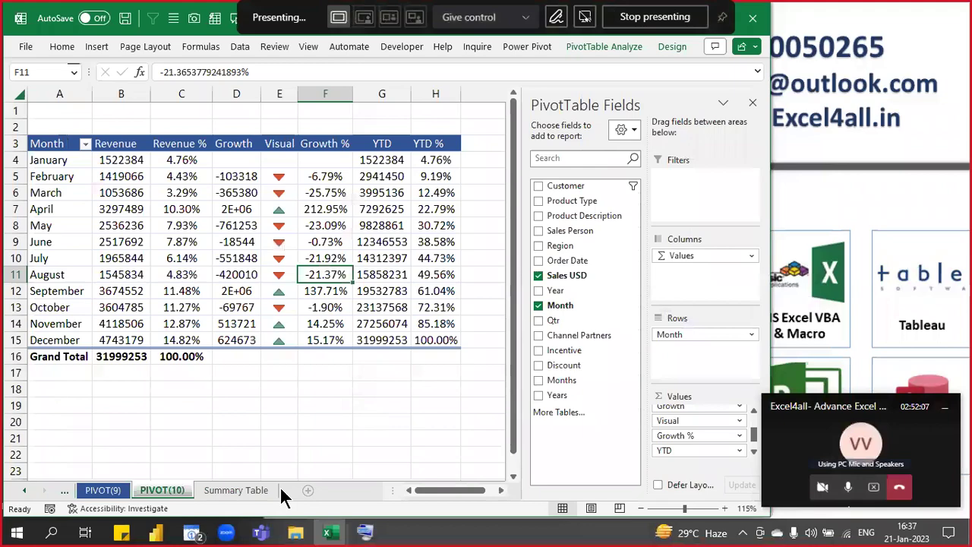
- Bring up the Teams meeting chat and place the Data Analysis.xlsx workbook in Excel in front of it
left_click(260, 532)
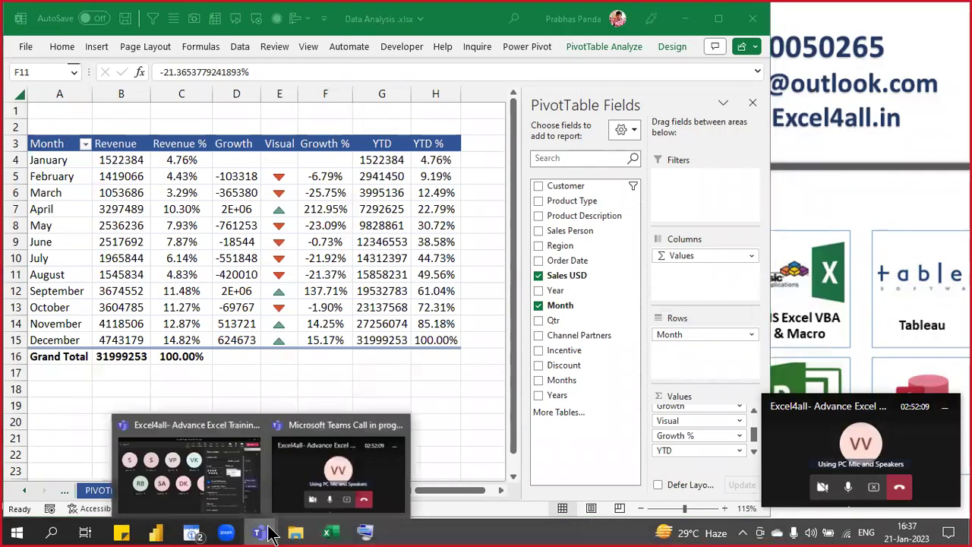
left_click(184, 468)
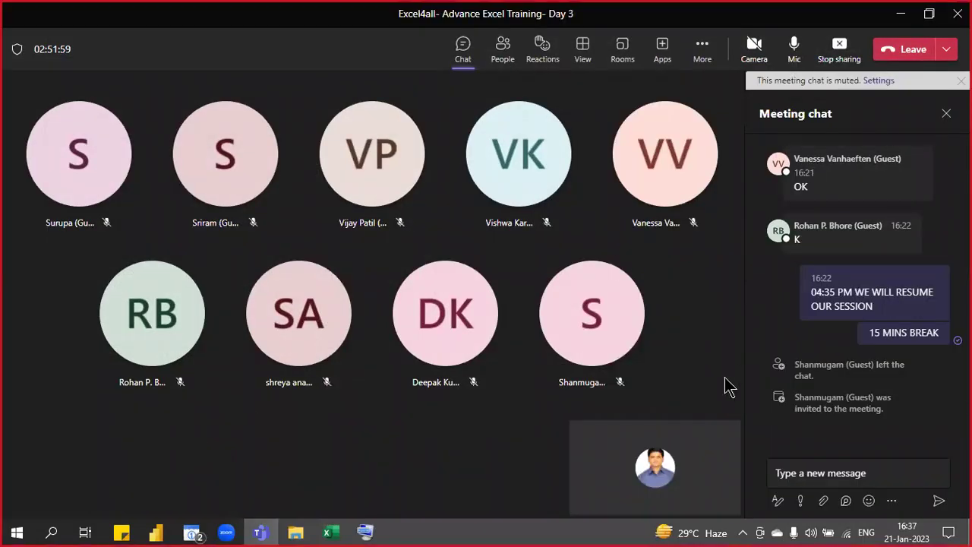
left_click(327, 532)
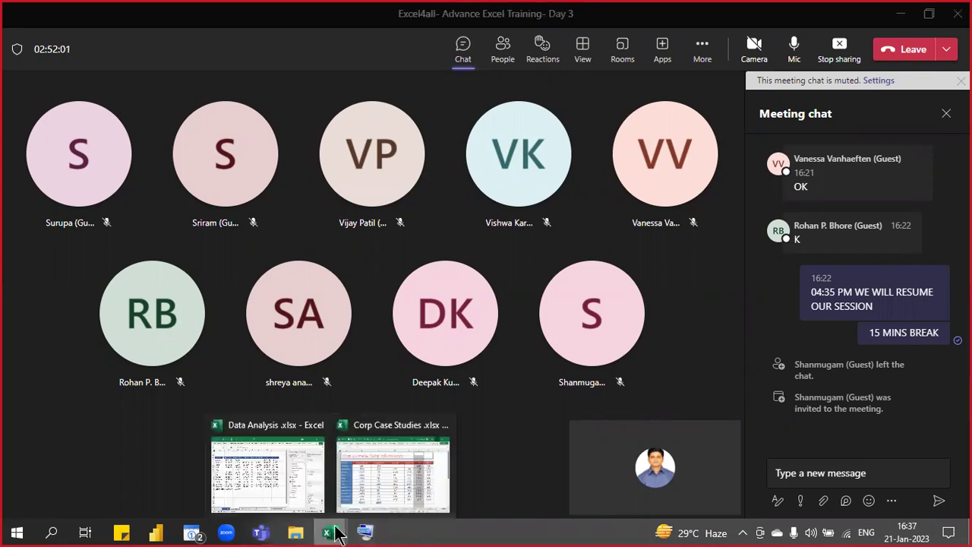
left_click(307, 500)
- Close the Corp Case Studies.xlsx workbook and return to Data Analysis.xlsx
left_click(327, 527)
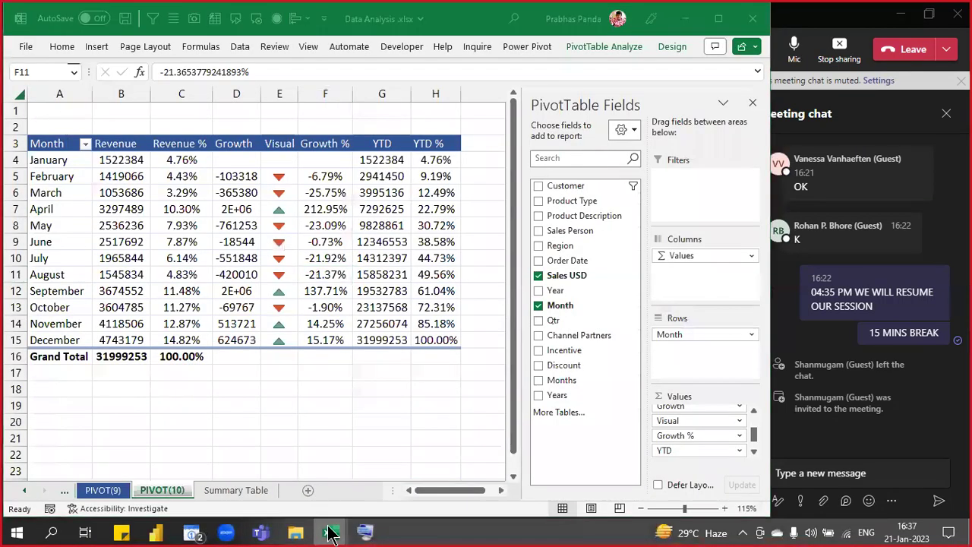
left_click(392, 470)
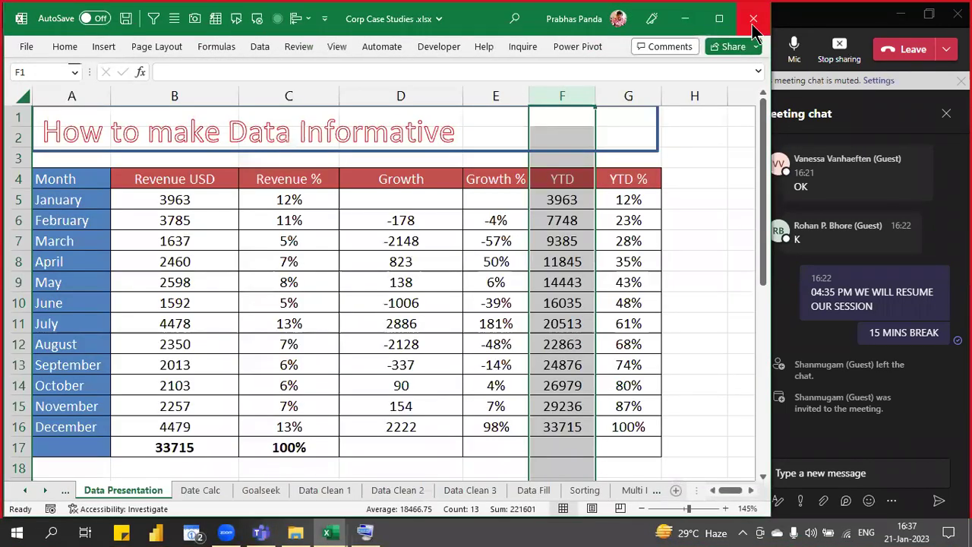
left_click(752, 19)
left_click(484, 292)
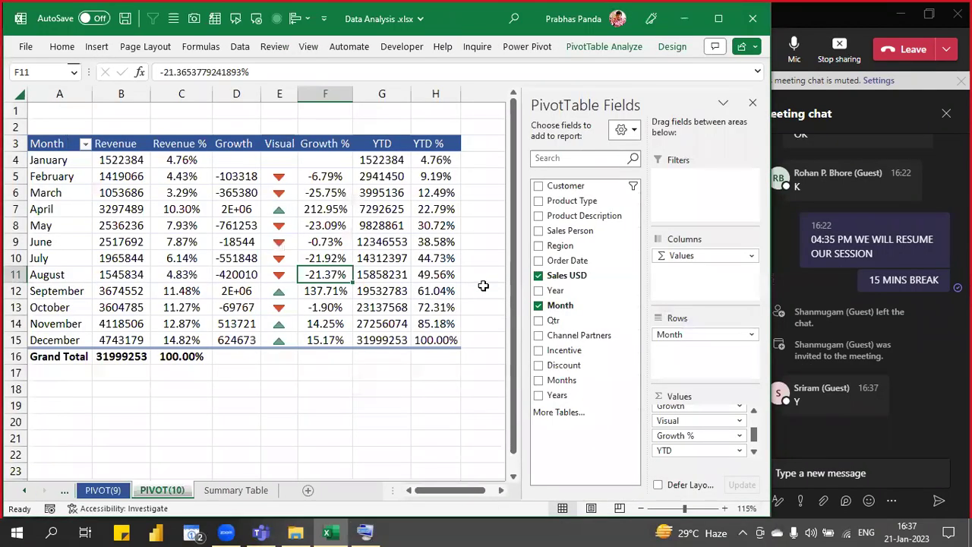
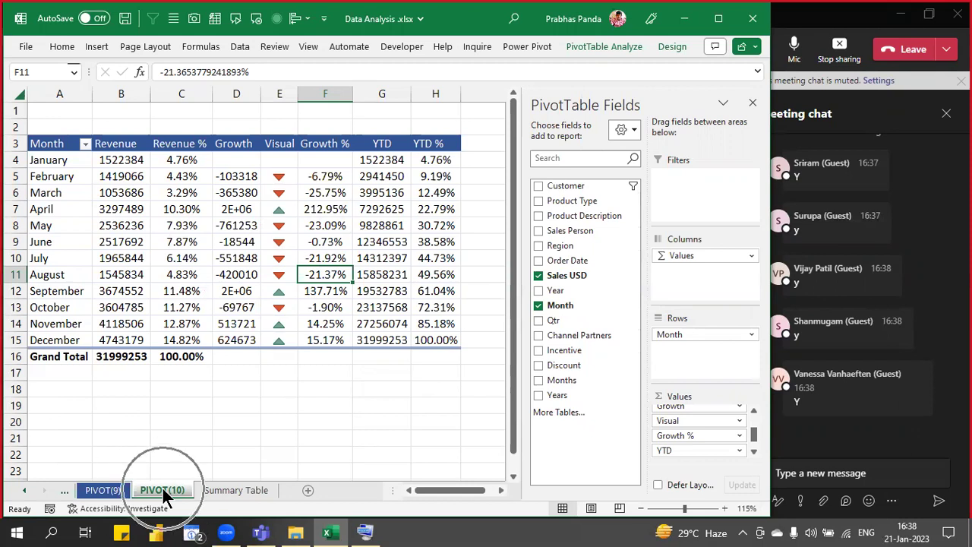
- Duplicate the PIVOT(10) sheet directly after itself and give the copy a dark orange tab color
left_click_drag(163, 492, 207, 489)
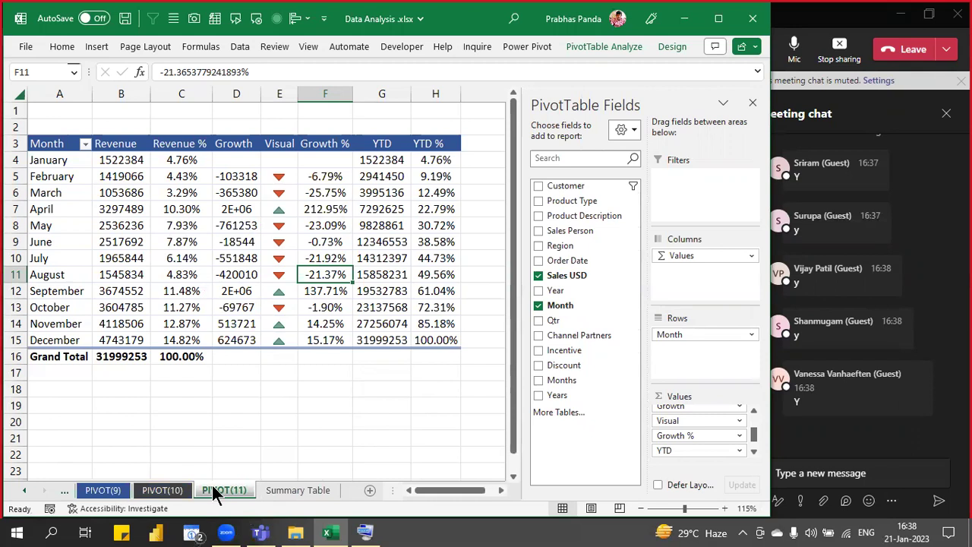
right_click(213, 490)
mouse_move(264, 412)
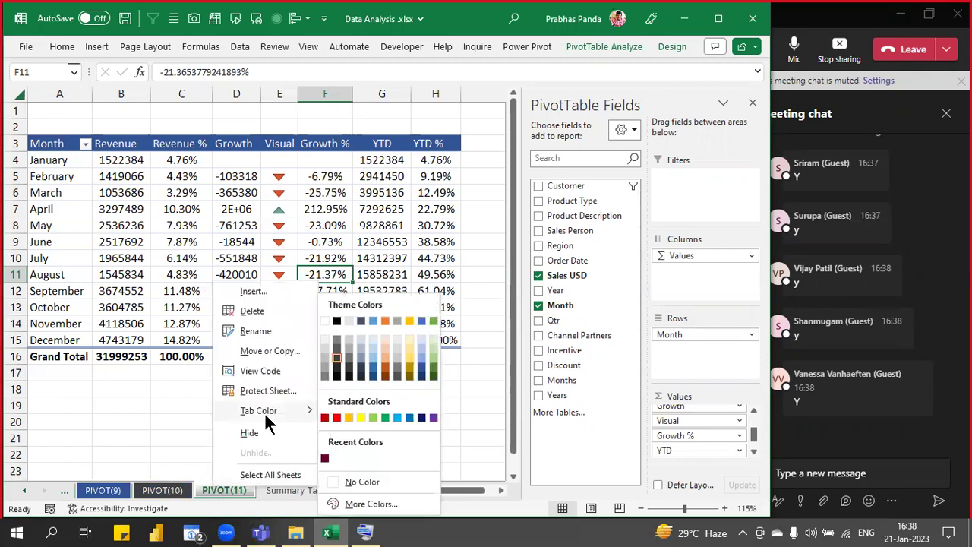
left_click(385, 369)
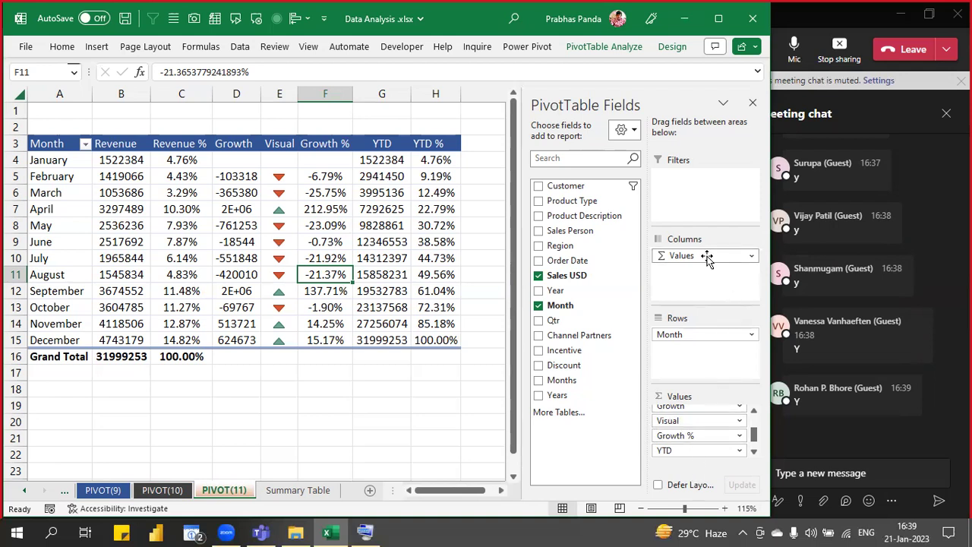
- Empty the pivot table on the PIVOT(11) sheet by removing all its value fields and the Month row field
key("ctrl")
key("ctrl")
key("ctrl")
key("ctrl")
left_click_drag(686, 260, 572, 249)
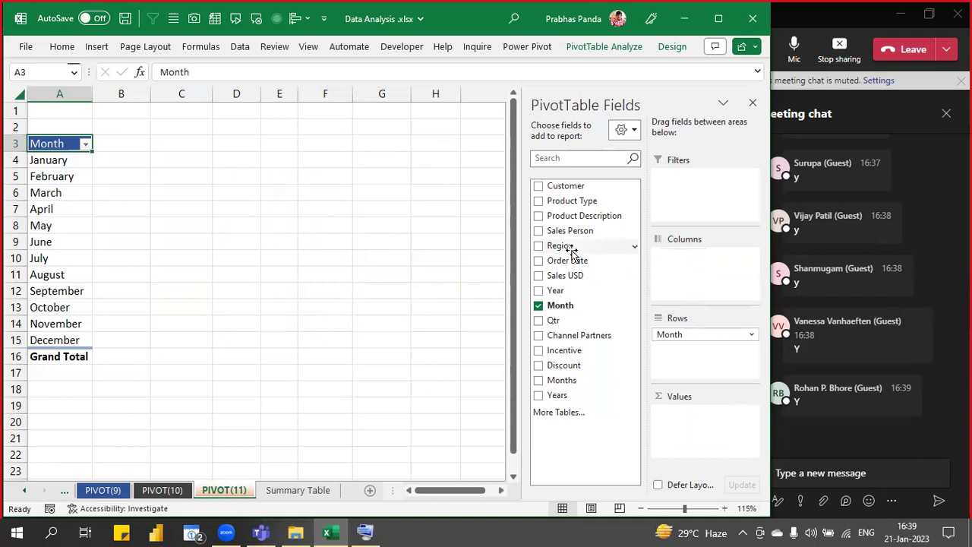
left_click(539, 305)
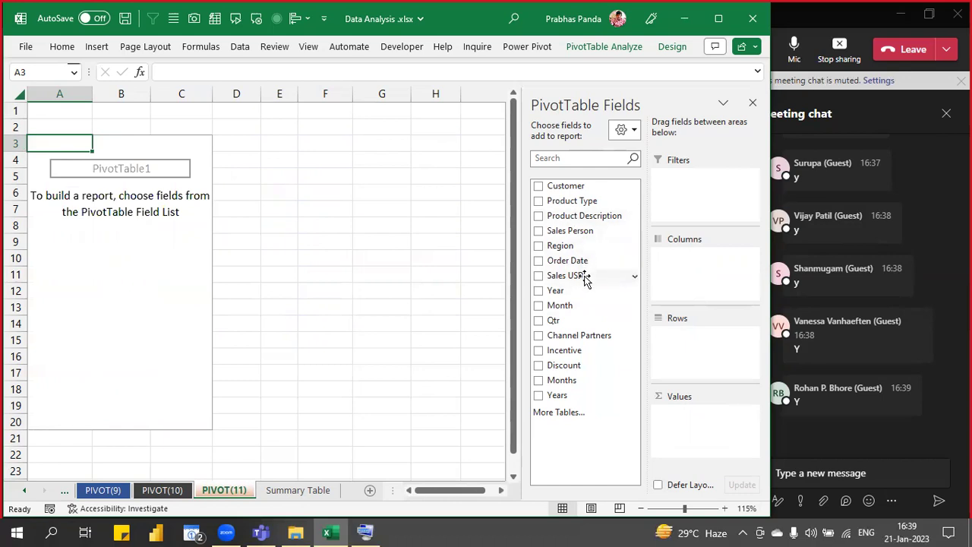
- Build the pivot table with the sum of Sales USD as values, Year as columns and Product Description as rows
left_click_drag(584, 279, 692, 432)
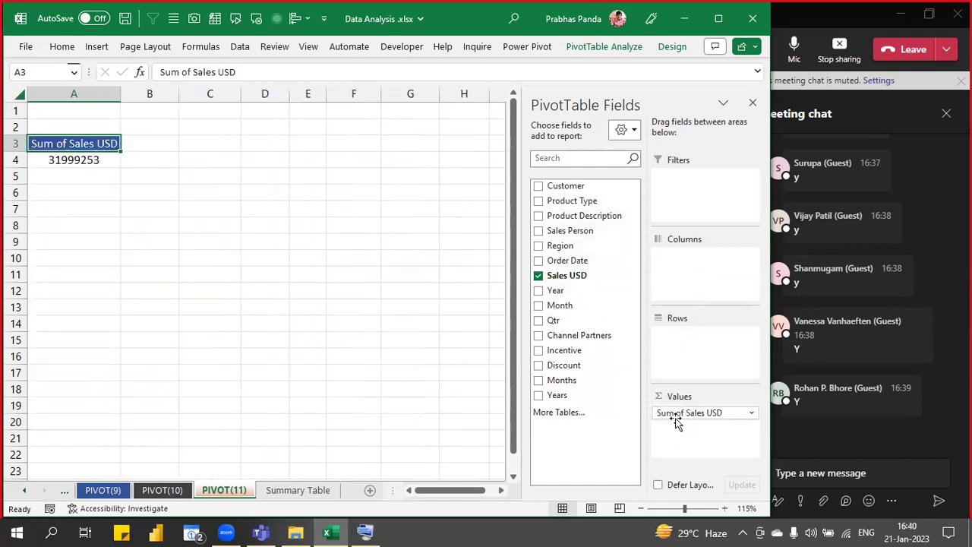
left_click_drag(585, 290, 712, 261)
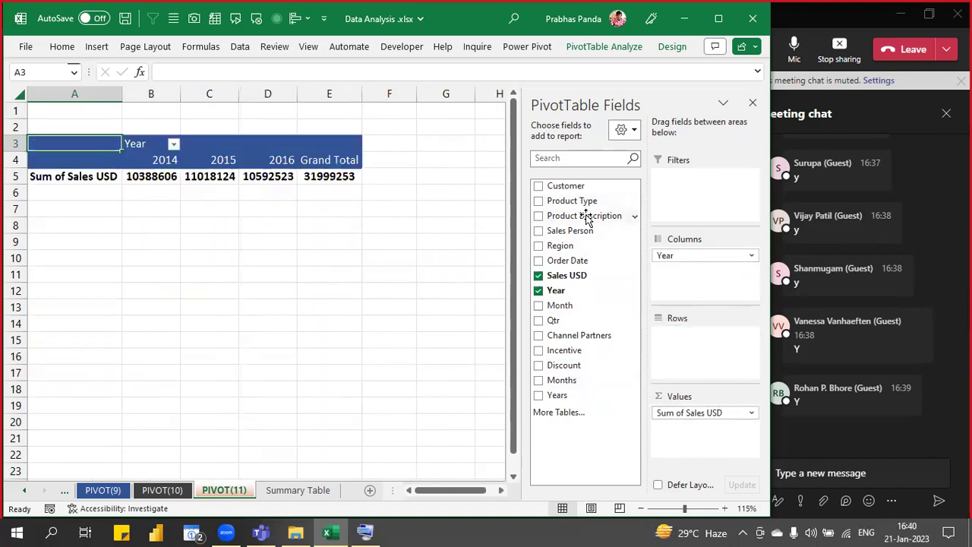
left_click_drag(583, 216, 698, 353)
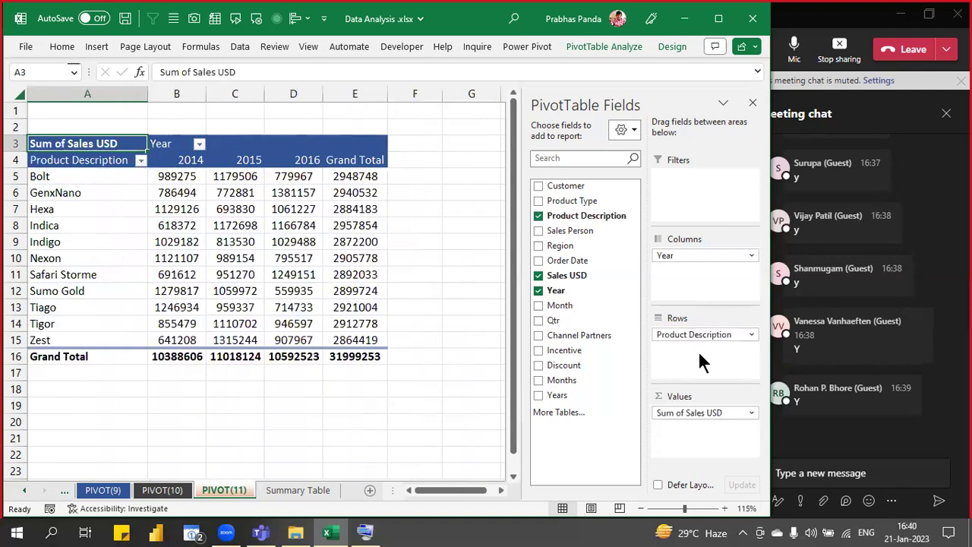
- Center the year headers, sales figures and grand totals in B4:E16 of the pivot table
key("Down")
key("Right")
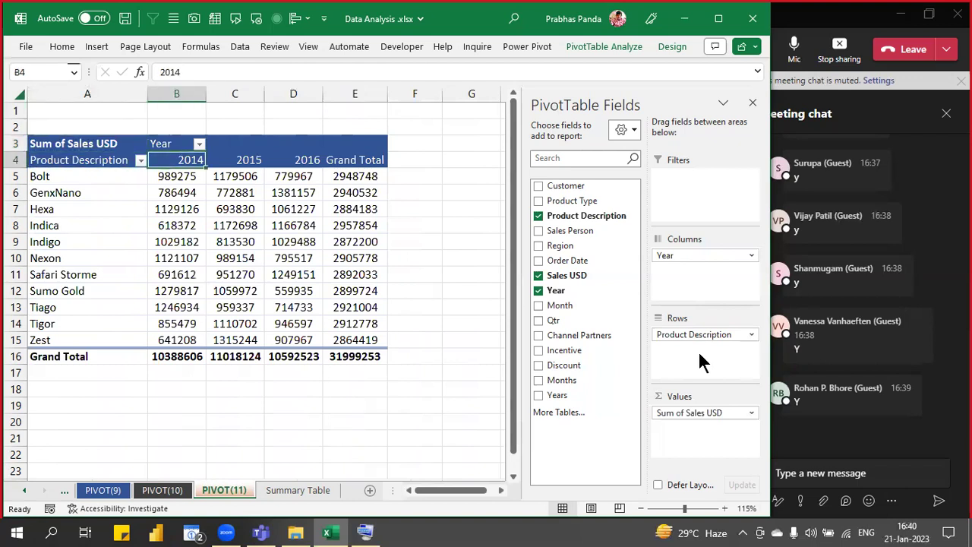
key("ctrl+shift+Right")
key("ctrl+shift+Down")
key("alt+h")
key("a")
key("c")
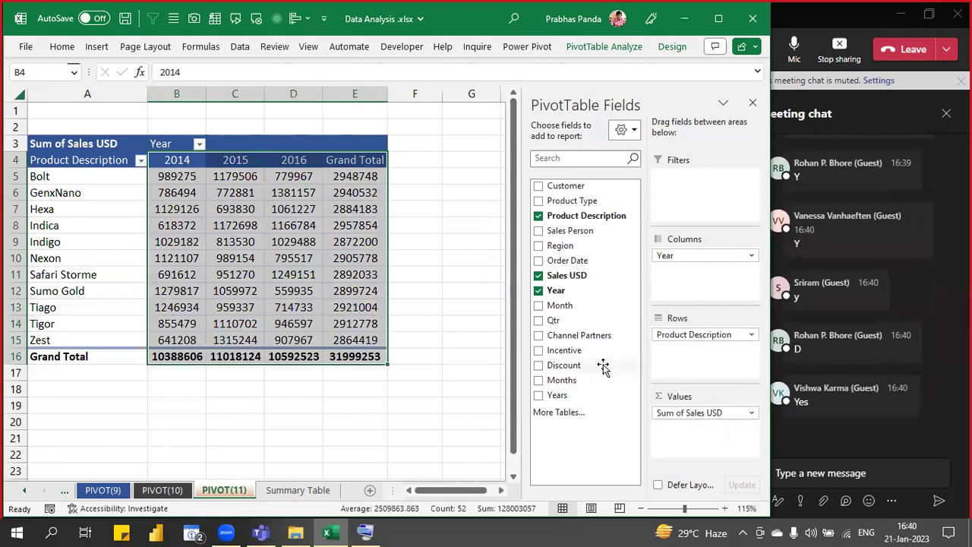
- Select empty cell F8 to hide the field list and show the pivot table at 145% zoom
left_click_drag(522, 268, 564, 272)
left_click(409, 222)
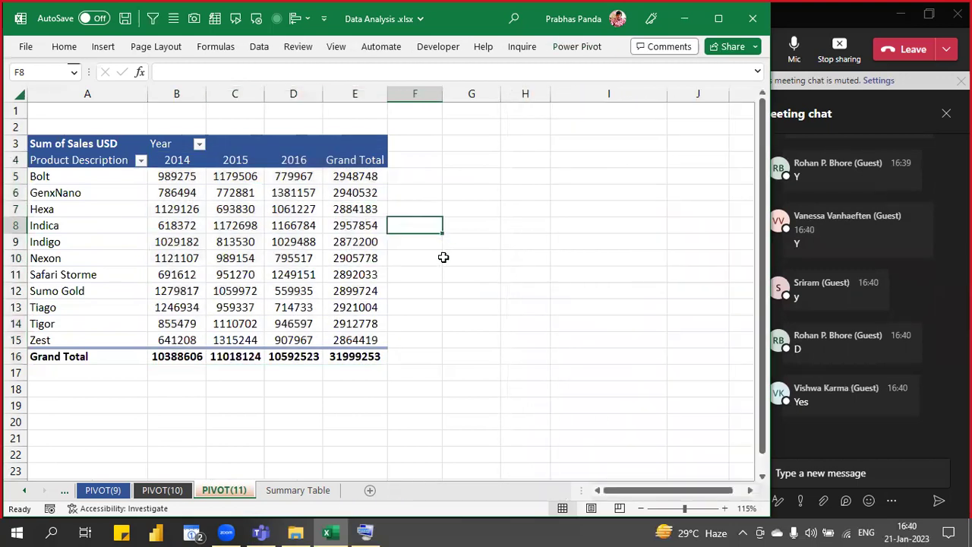
scroll(443, 256, "up", 3)
scroll(443, 257, "up", 1)
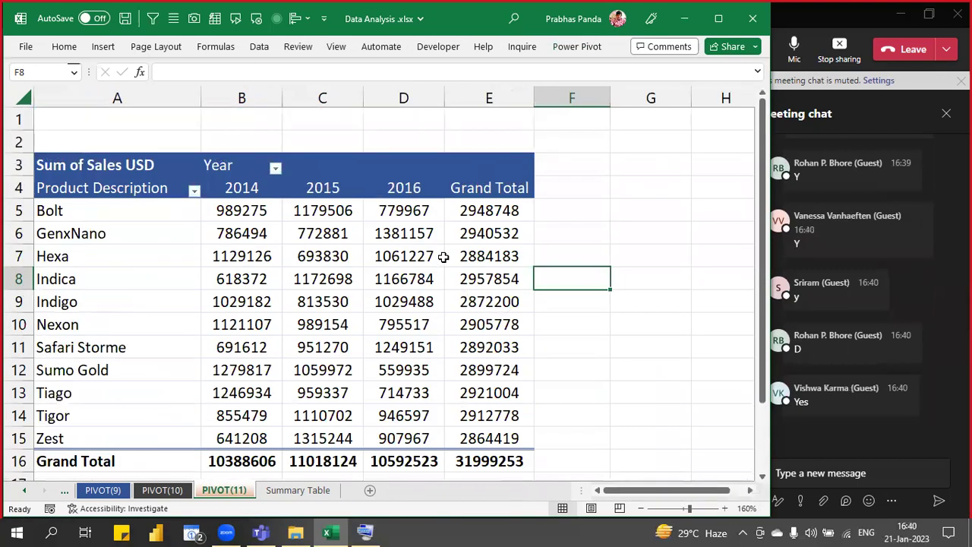
scroll(444, 256, "down", 1)
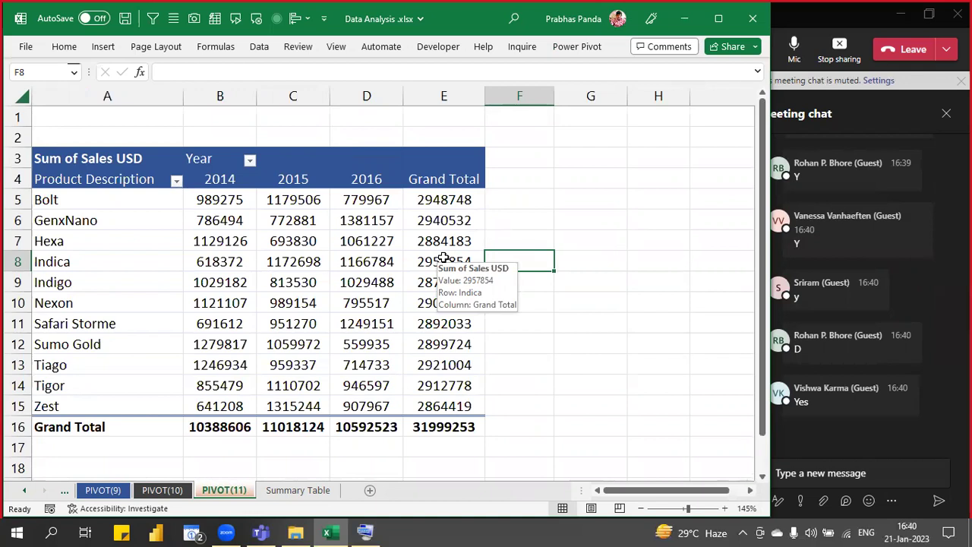
- Sort the products in the pivot table by Grand Total from largest to smallest
left_click(431, 199)
right_click(431, 199)
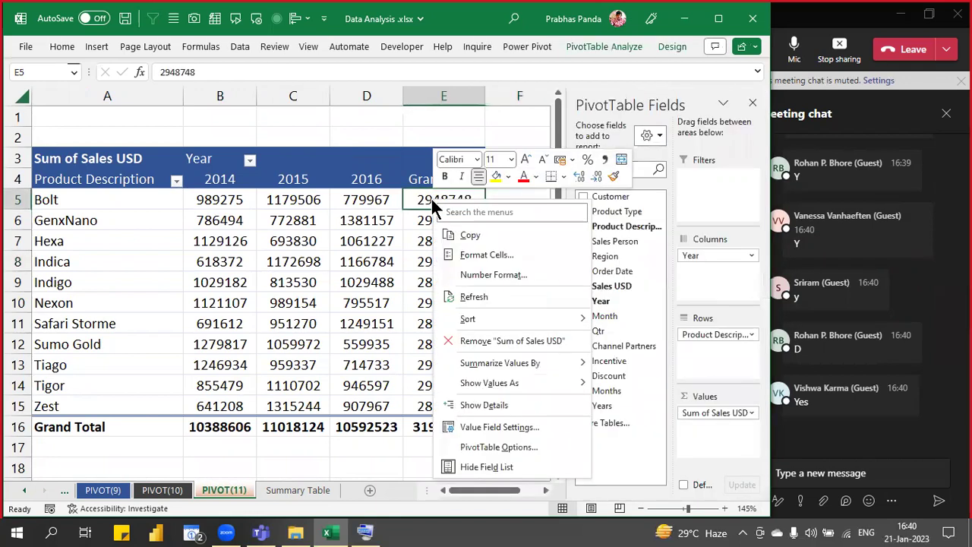
mouse_move(571, 321)
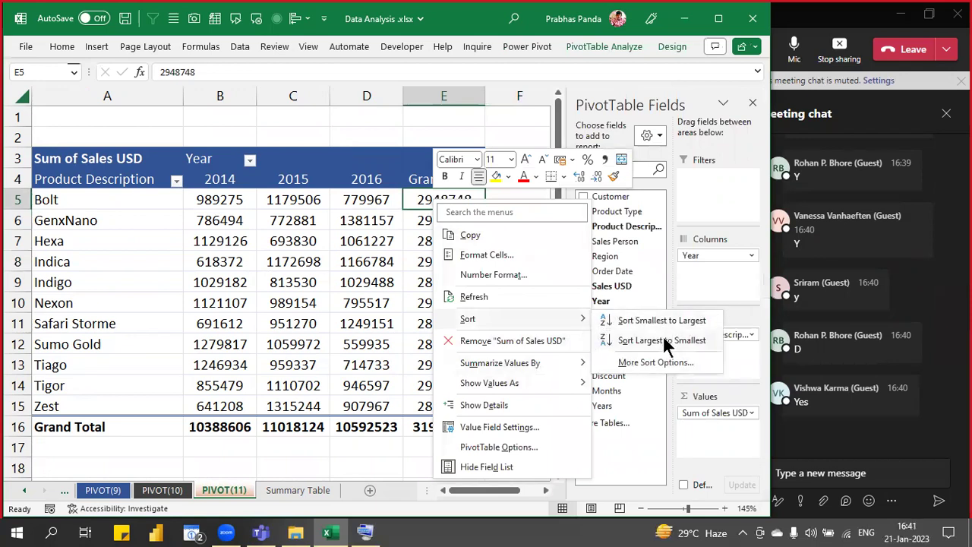
left_click(662, 340)
- Examine the first and last product rows of the sorted pivot table and the sales values in B5:E16
left_click(13, 200)
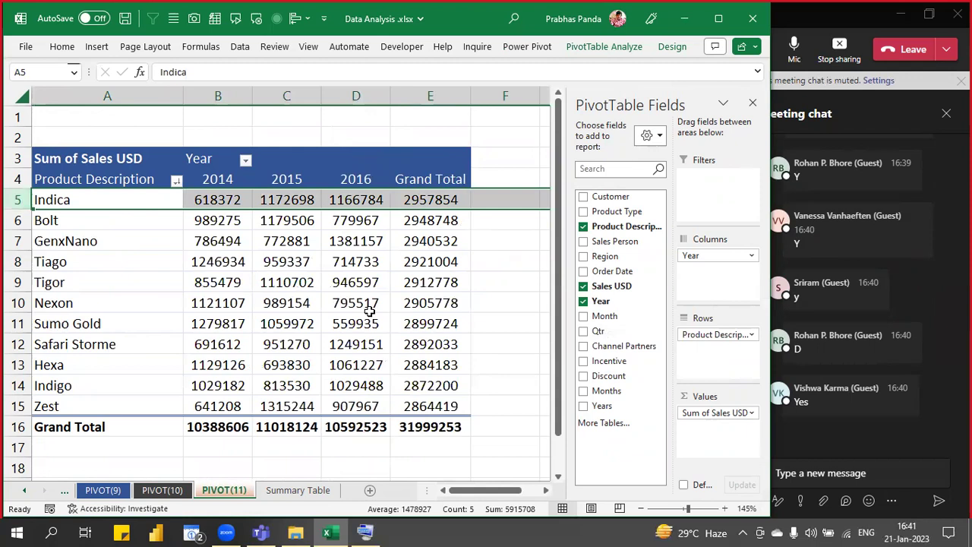
left_click(13, 406)
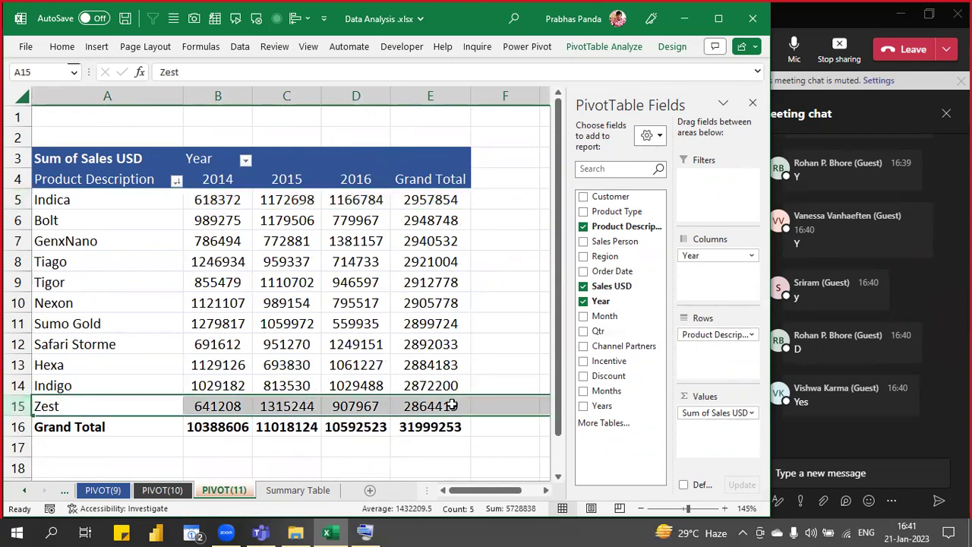
left_click(514, 237)
left_click_drag(218, 199, 408, 427)
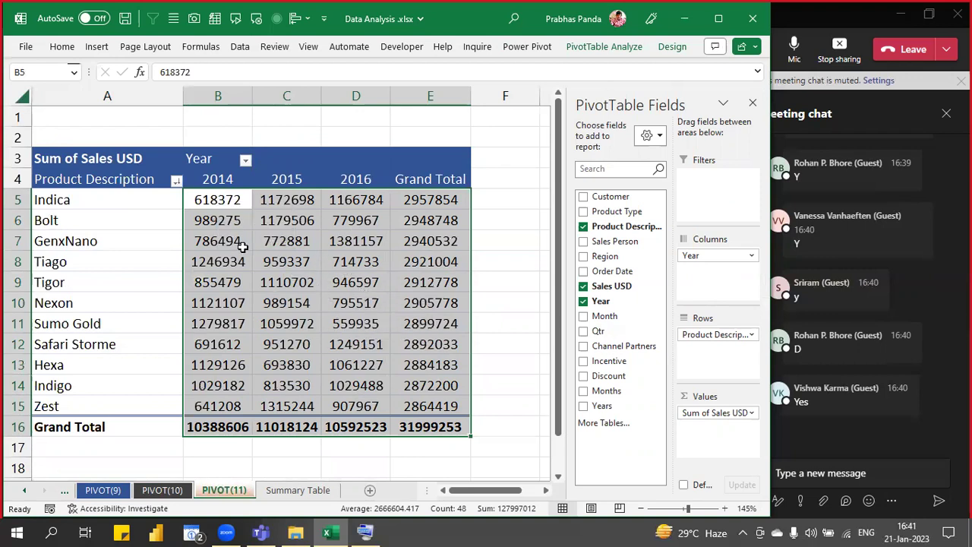
left_click(227, 199)
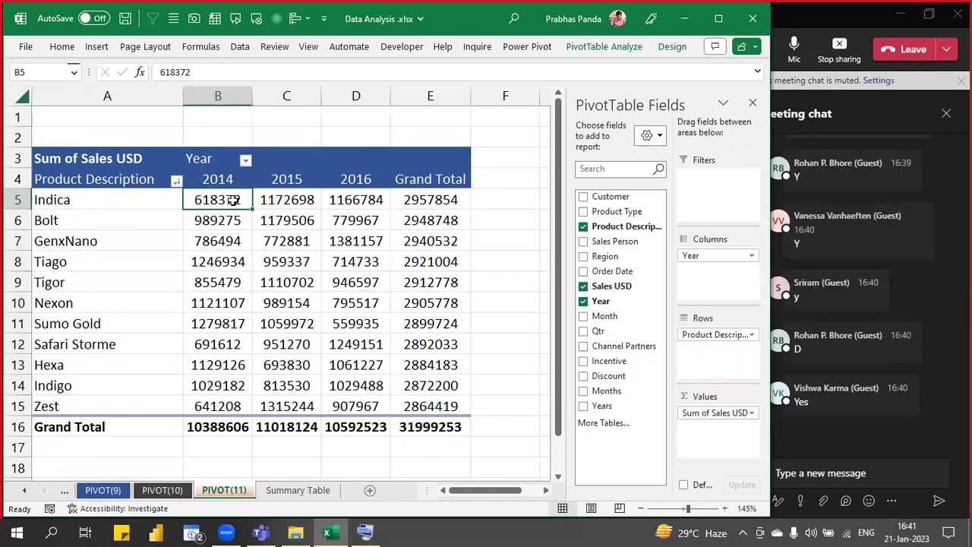
- Enter 6.18 in cell B2 above the pivot table as the sample figure in lakhs
left_click(220, 134)
type("6.18")
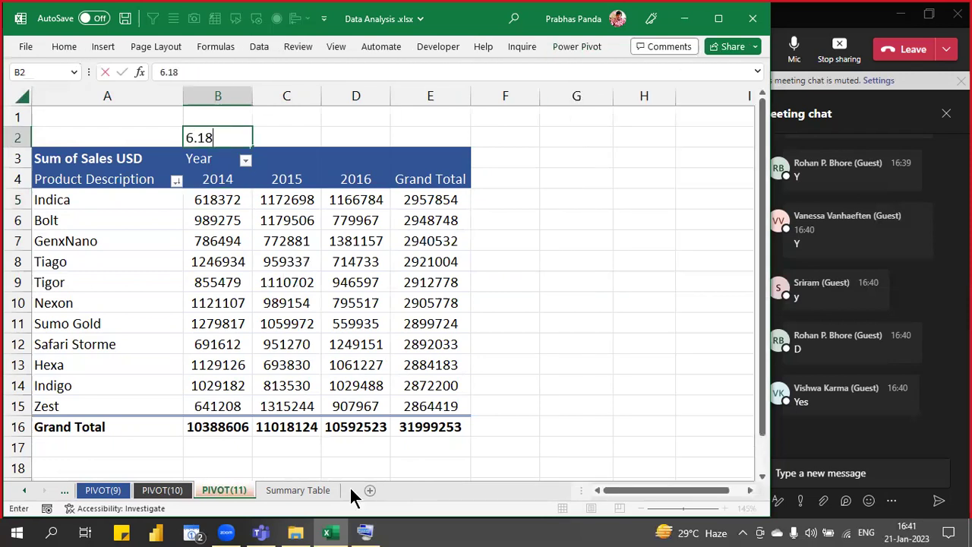
key("Return")
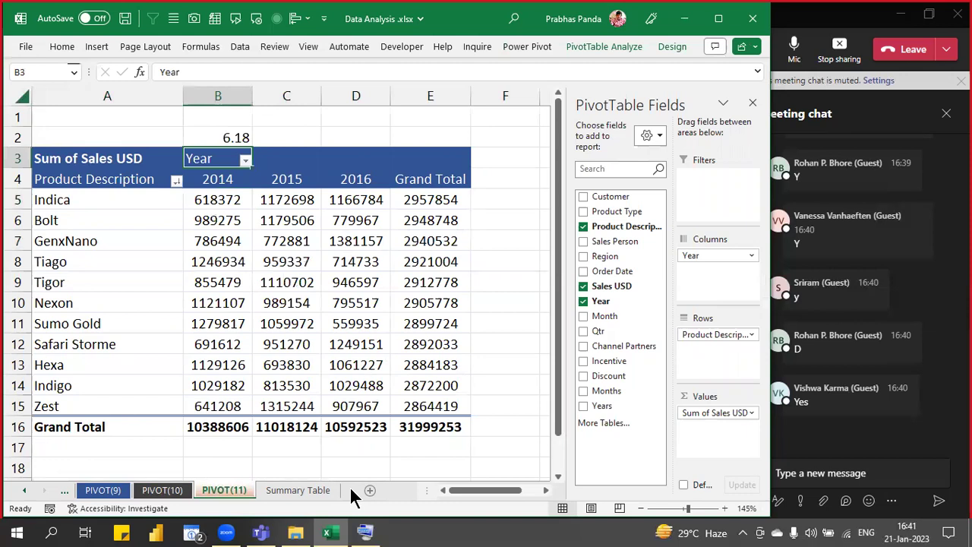
- Enter the unit note "INR in Lakhs" in cell E2 above the Grand Total column
key("Up")
key("Right")
key("Right")
key("Right")
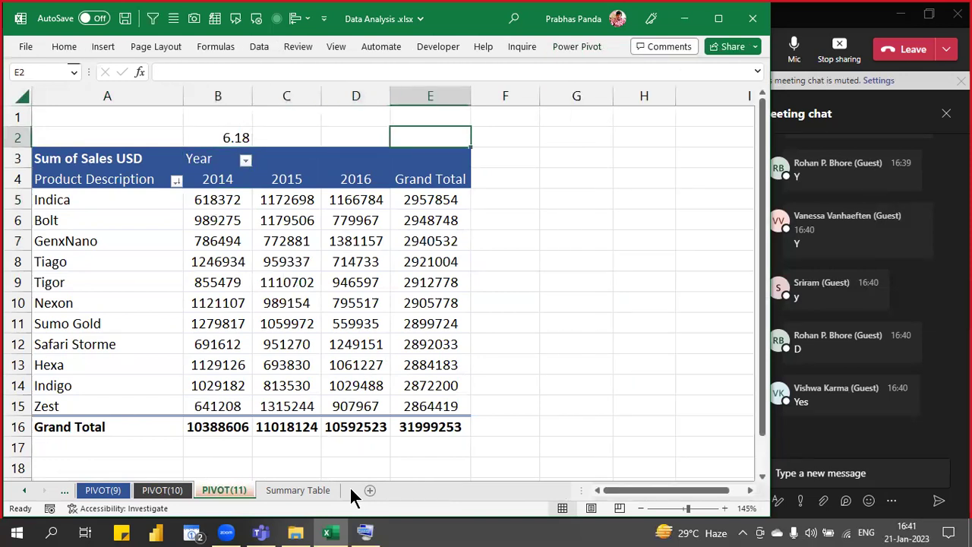
type("INR i")
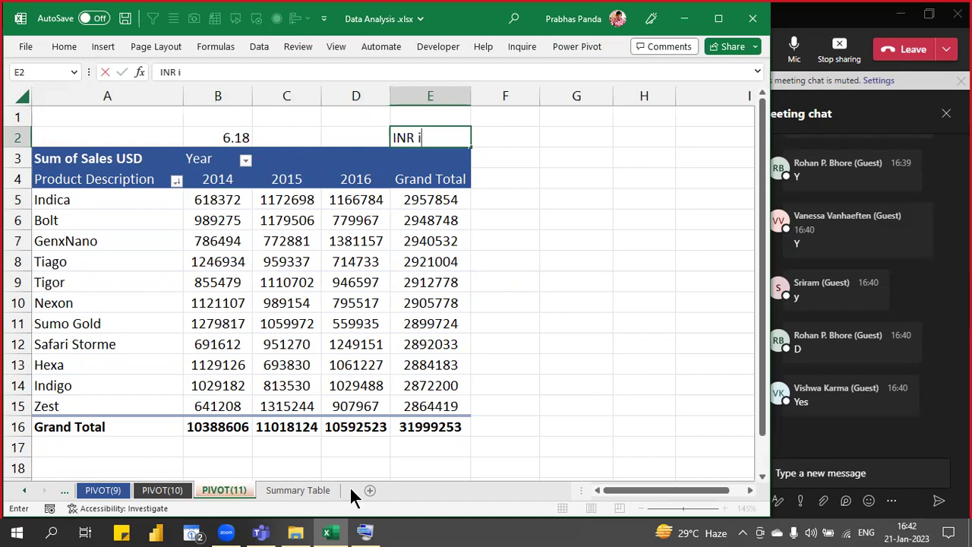
type("n Lakhs")
key("Return")
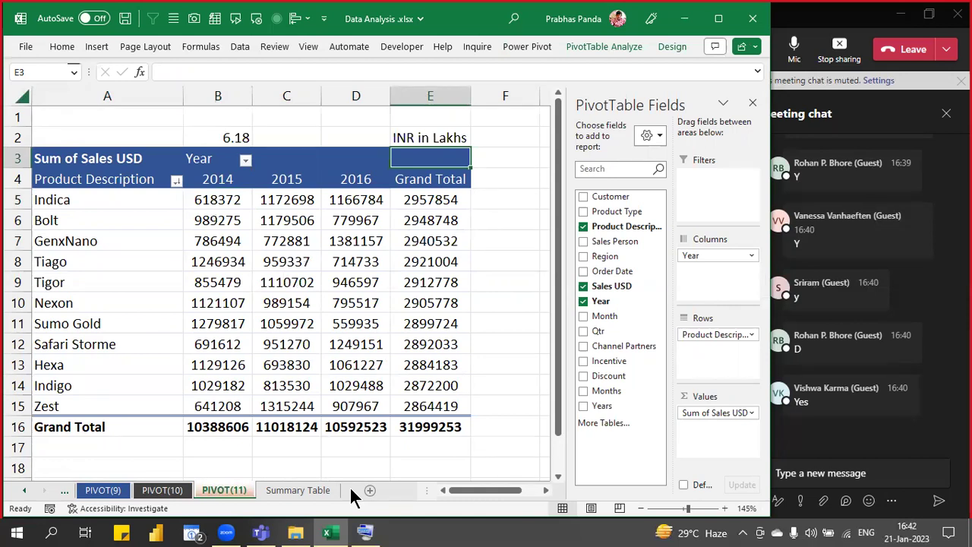
- Compare the Indica 2014 value with the sample in B2, and review all pivot values in B5:E16
left_click(207, 201)
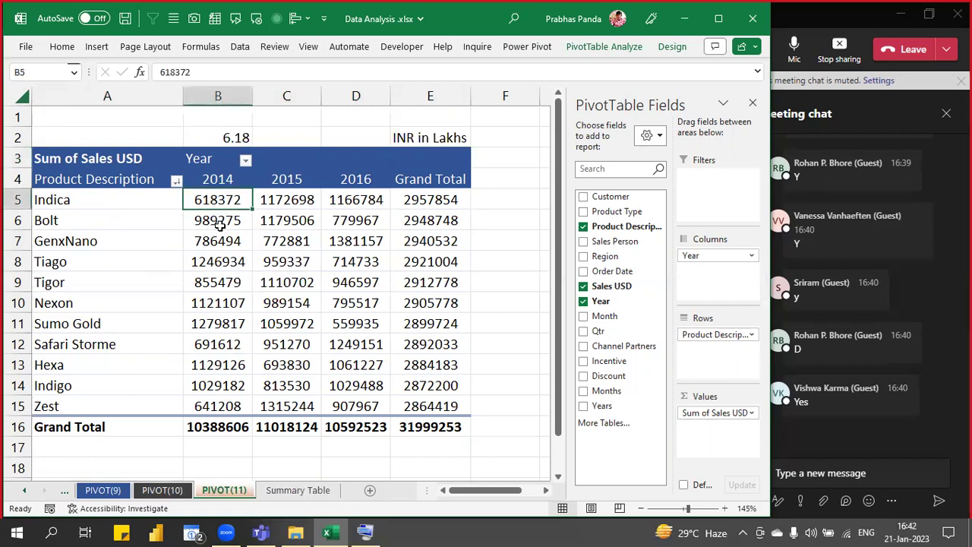
key("ctrl")
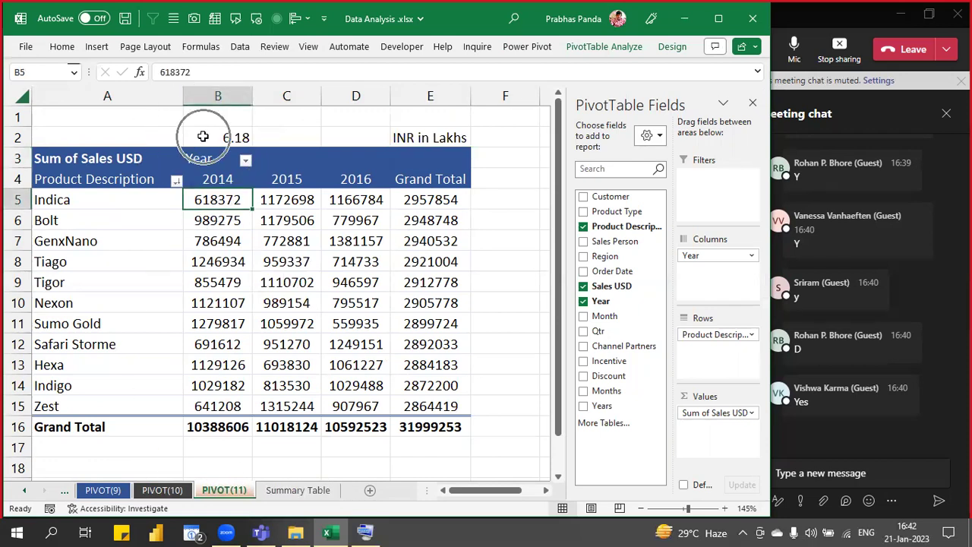
key("ctrl")
key("ctrl")
key("ctrl")
key("ctrl")
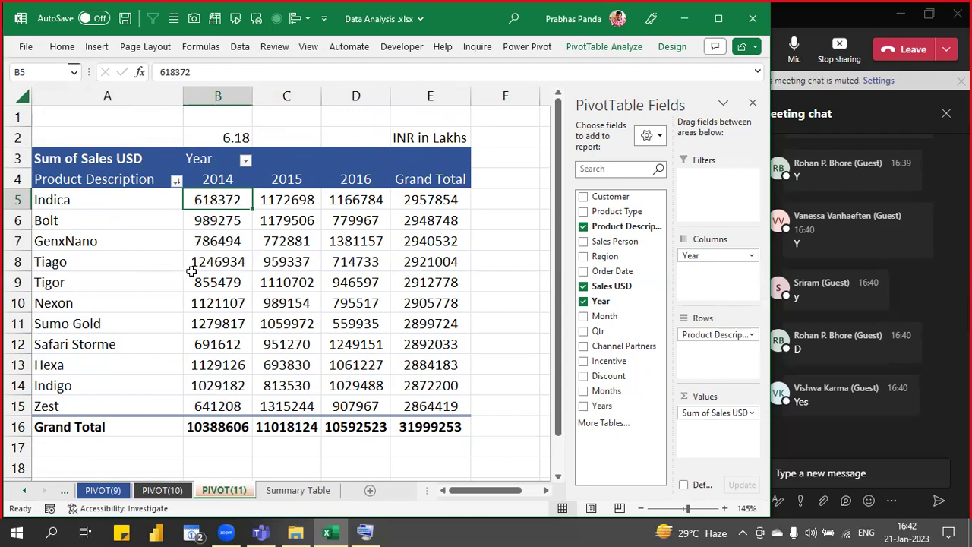
key("ctrl+shift+Right")
key("ctrl+shift+Down")
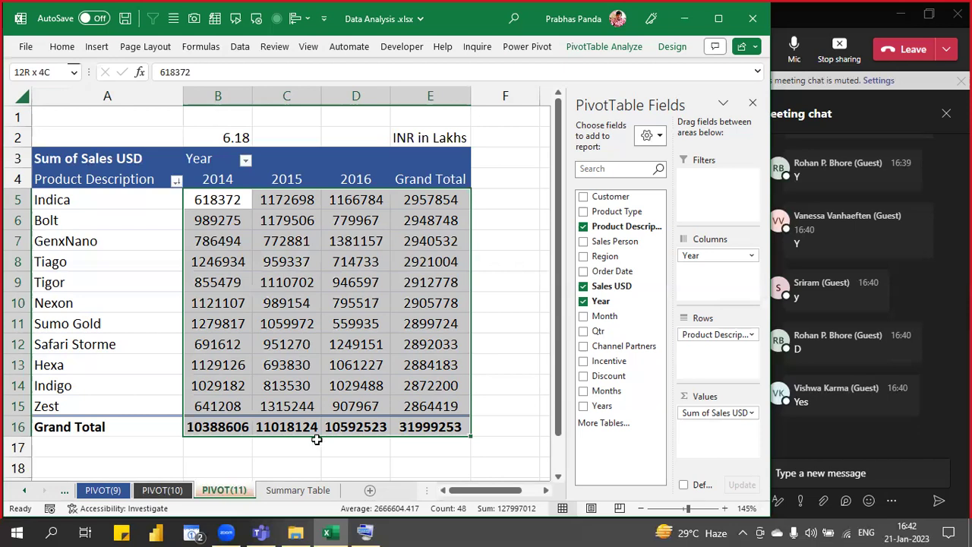
left_click(285, 462)
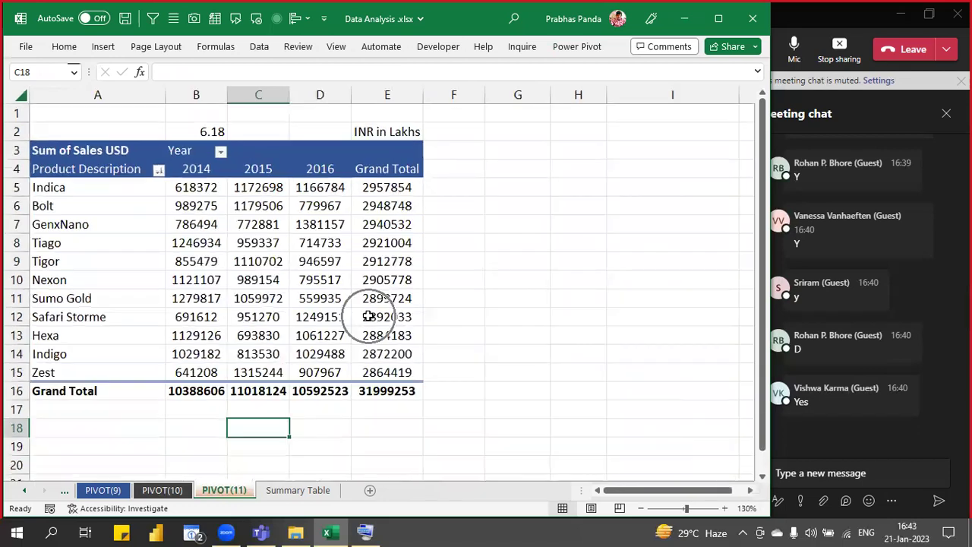
- Examine the Sales USD and Year columns in the source data on the Summary Table sheet
left_click(303, 490)
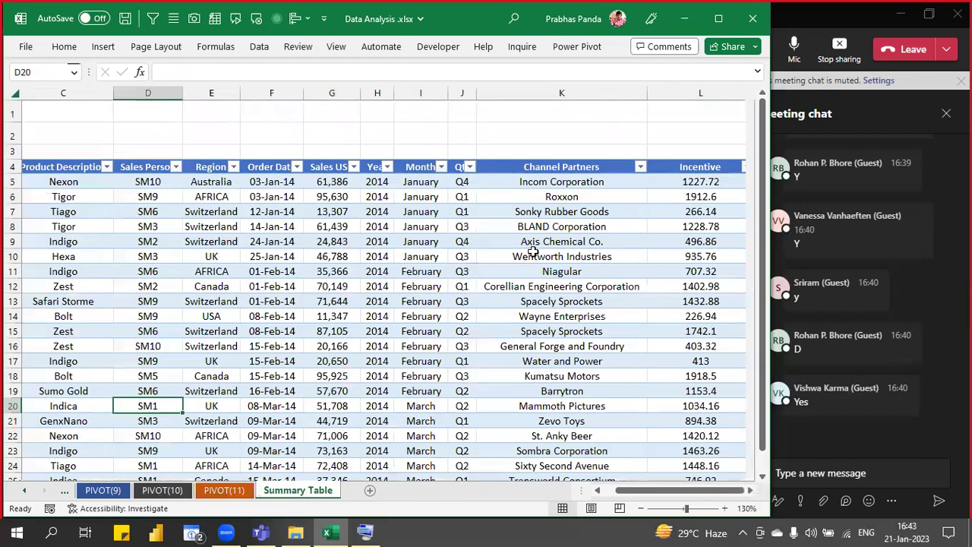
left_click(340, 92)
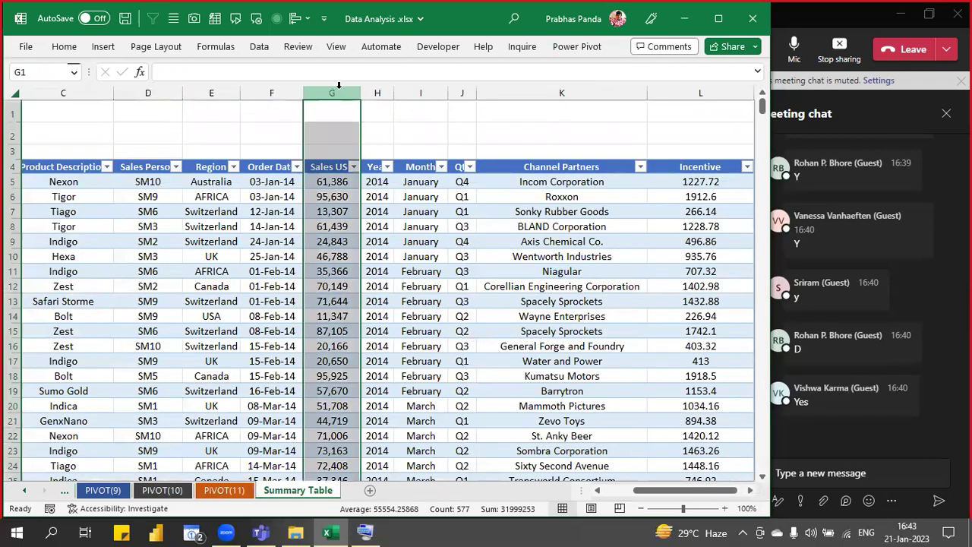
left_click(378, 179)
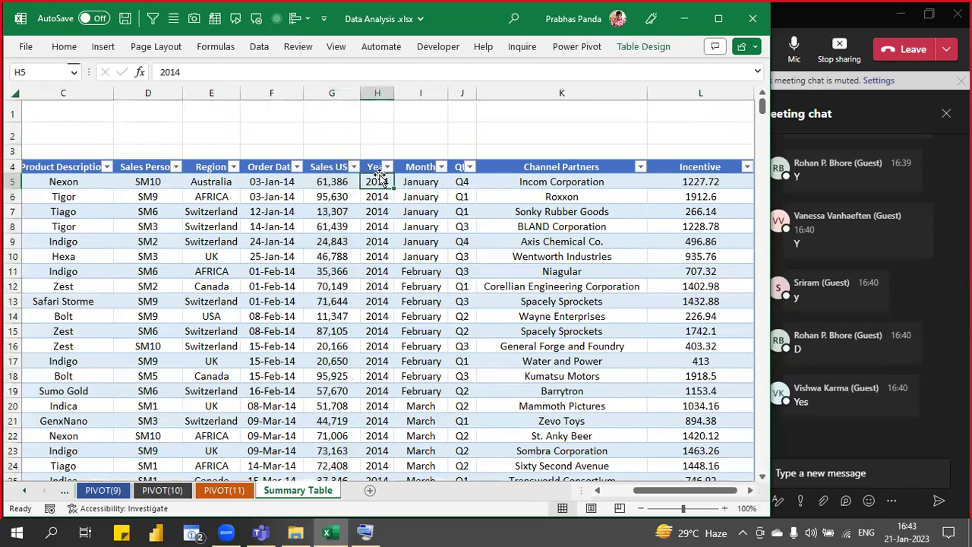
left_click(345, 181)
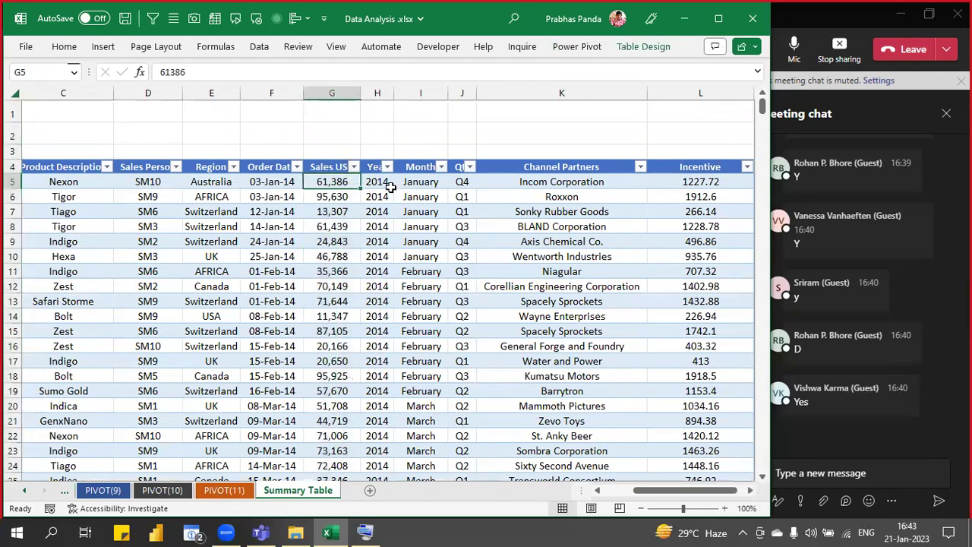
left_click(384, 90)
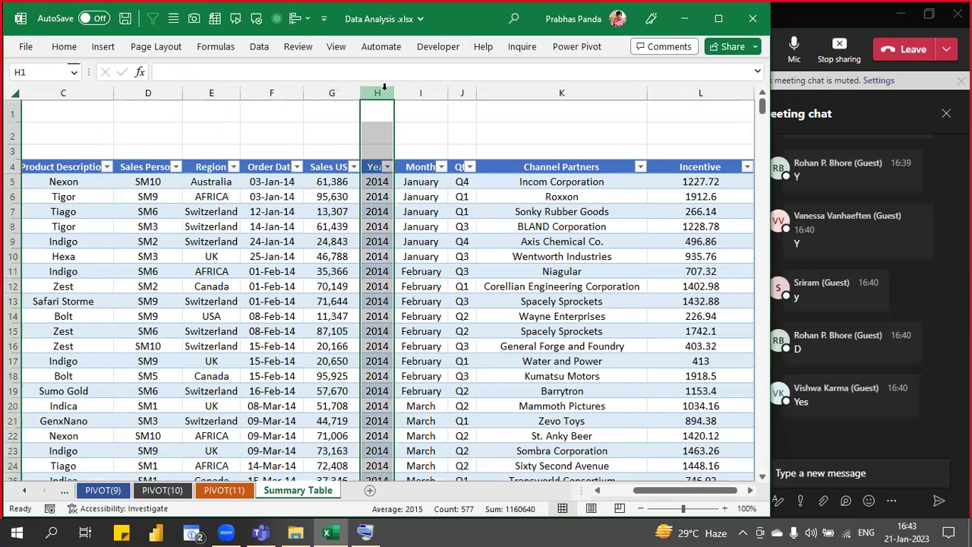
- Compare the fields used by the PIVOT(11) pivot table with their source columns on Summary Table
left_click(240, 490)
left_click(320, 261)
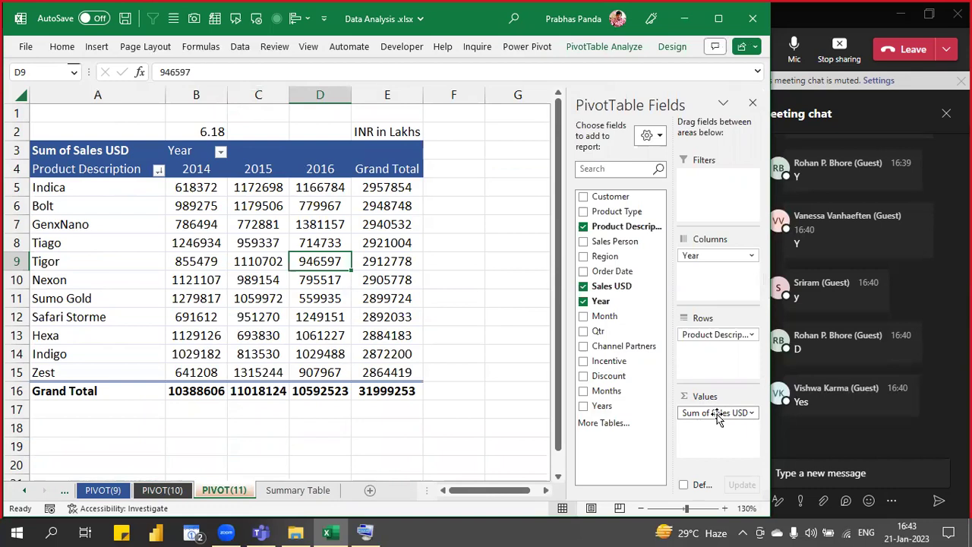
left_click(311, 489)
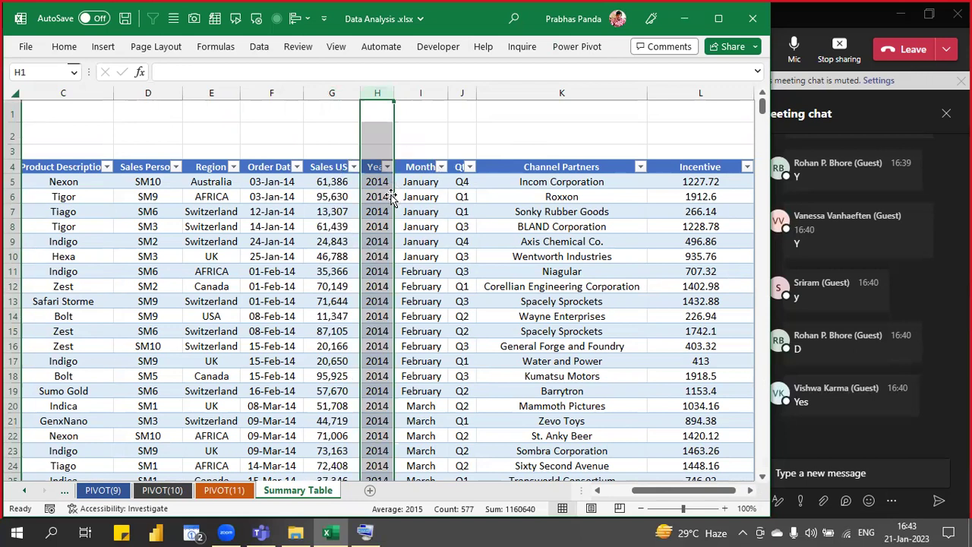
left_click(233, 489)
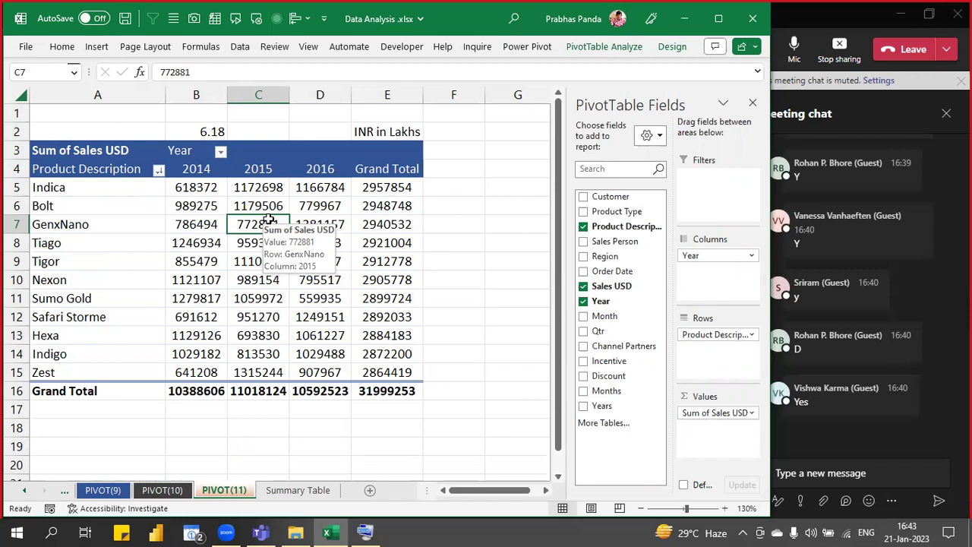
- Select the pivot table's sales values and grand totals in B5:E16 for number formatting
left_click(210, 129)
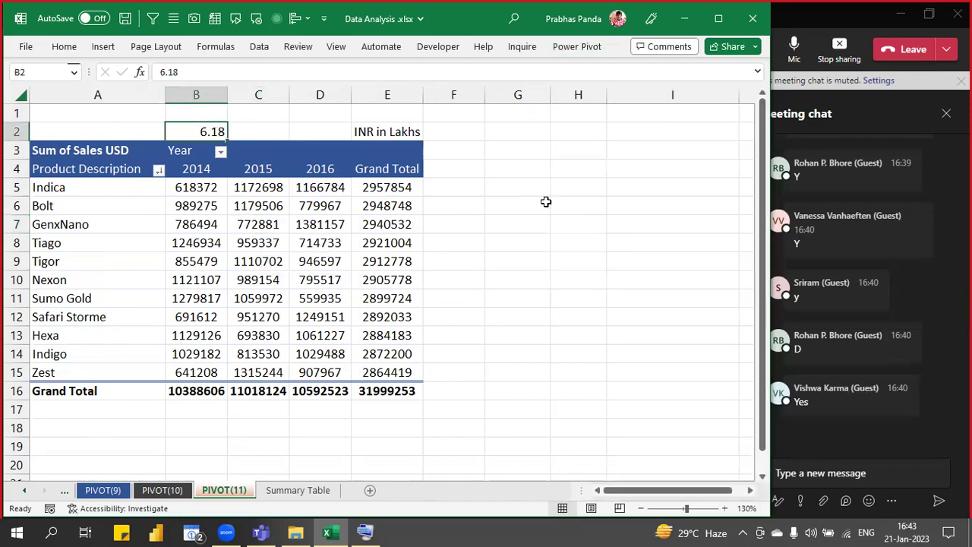
key("Down")
key("Down")
key("Down")
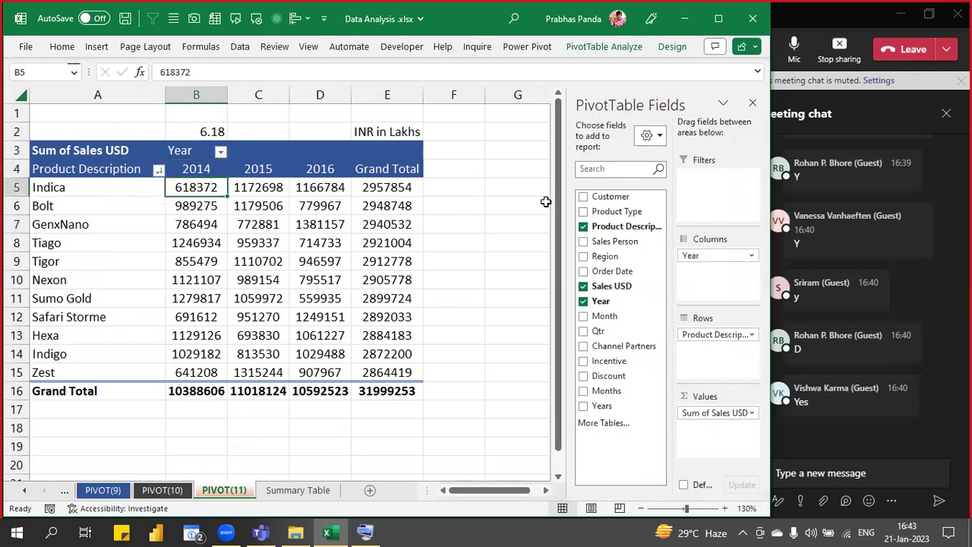
key("ctrl+shift+Right")
key("ctrl+shift+Down")
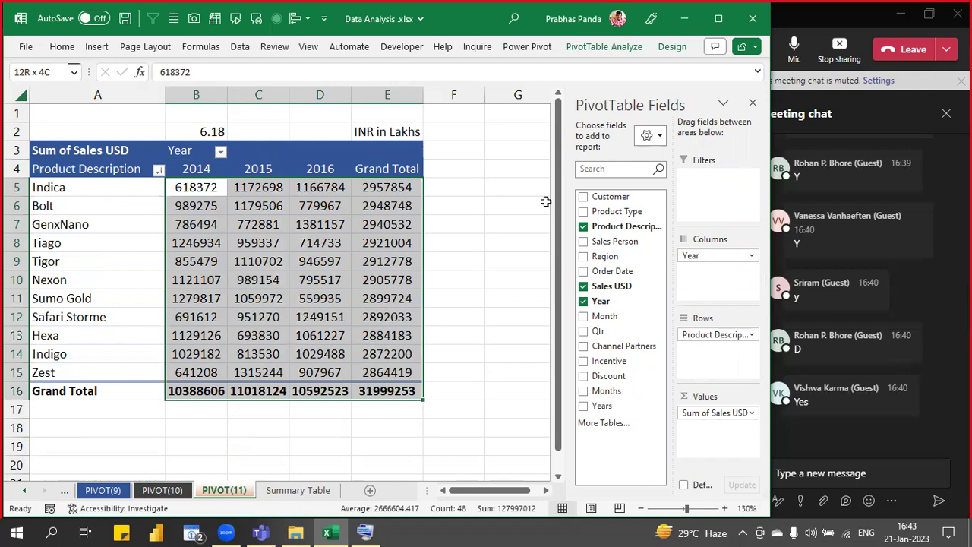
key("ctrl+1")
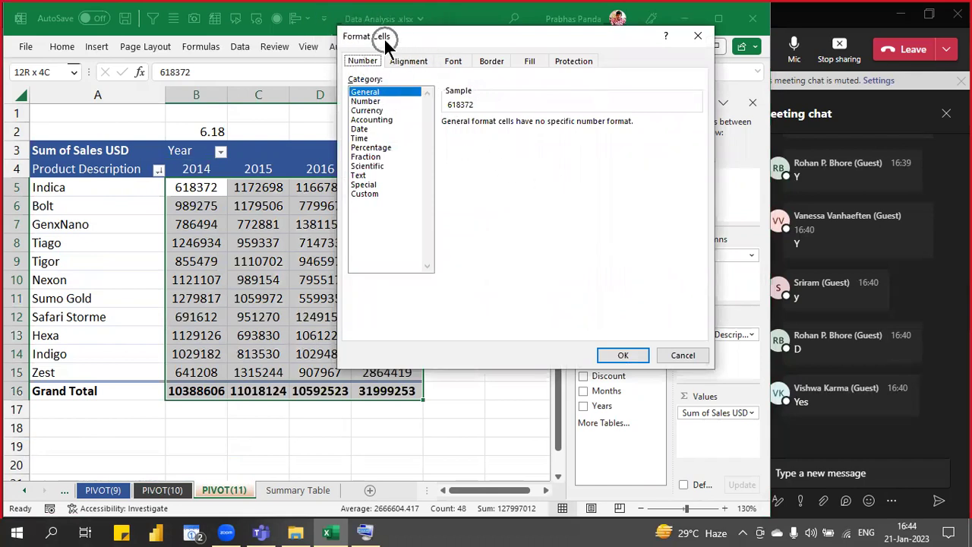
left_click(697, 35)
- Apply the custom number format 0\.00, to the pivot values in B5:E16, copying the format code before confirming
right_click(211, 187)
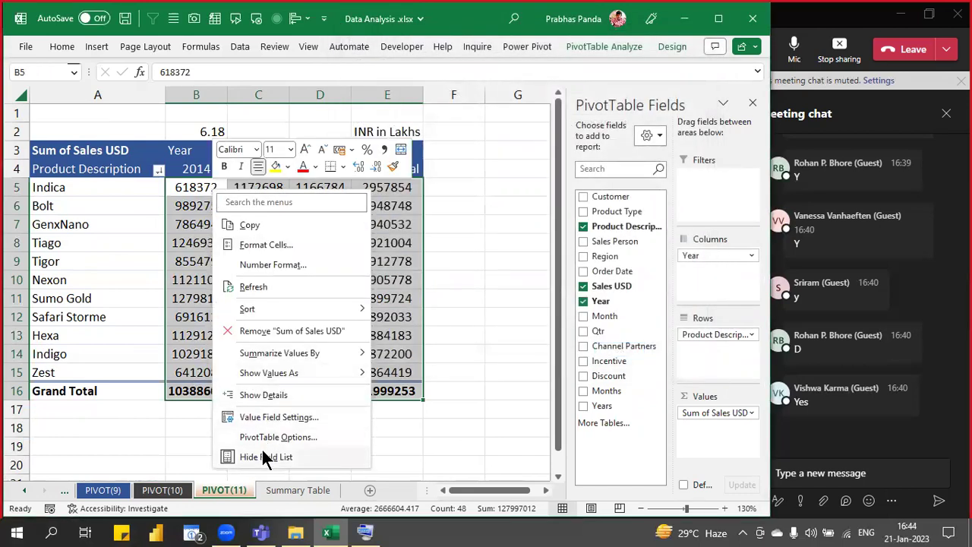
left_click(266, 245)
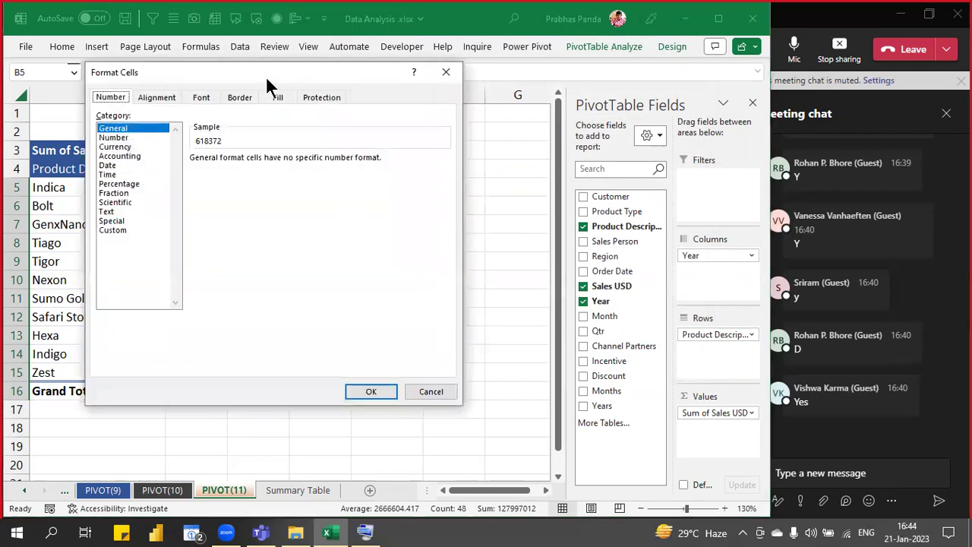
left_click_drag(266, 79, 429, 78)
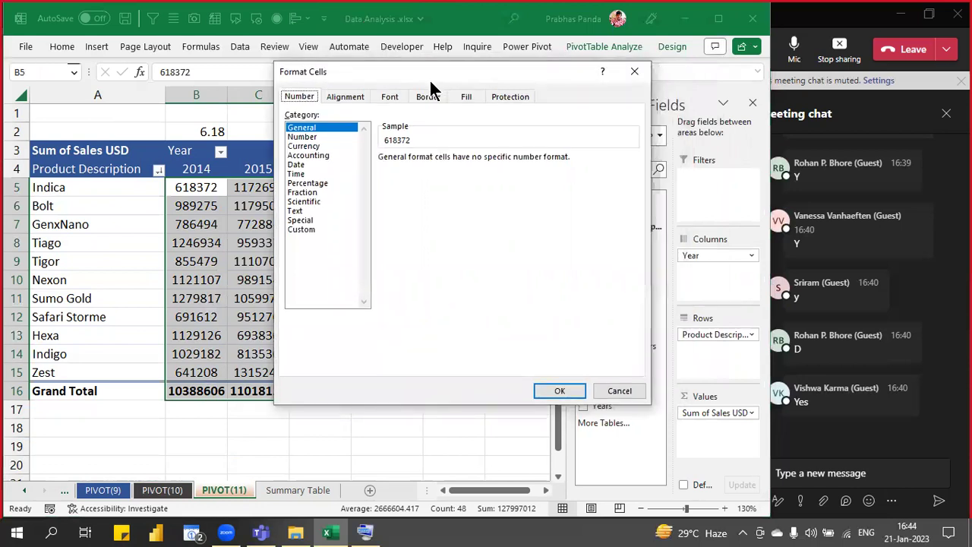
left_click(301, 229)
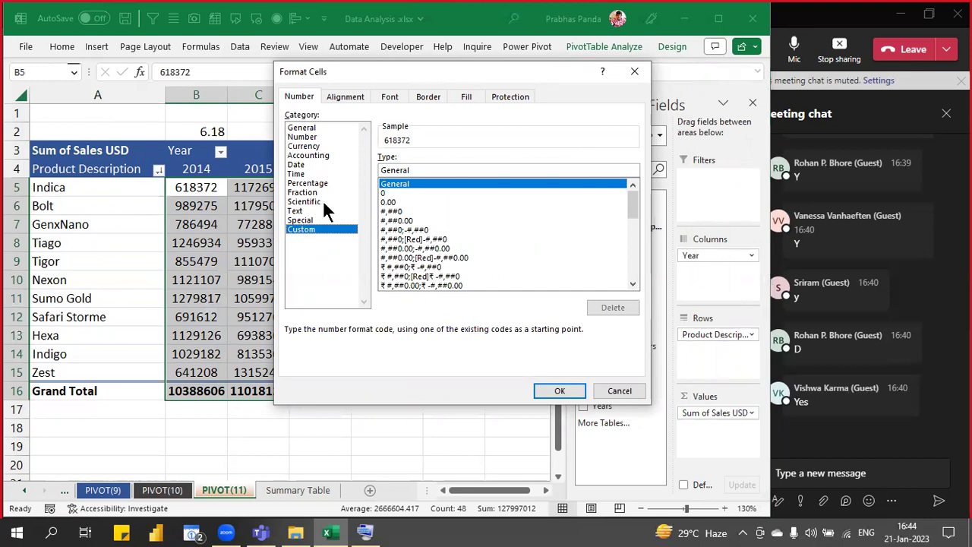
left_click_drag(439, 170, 362, 175)
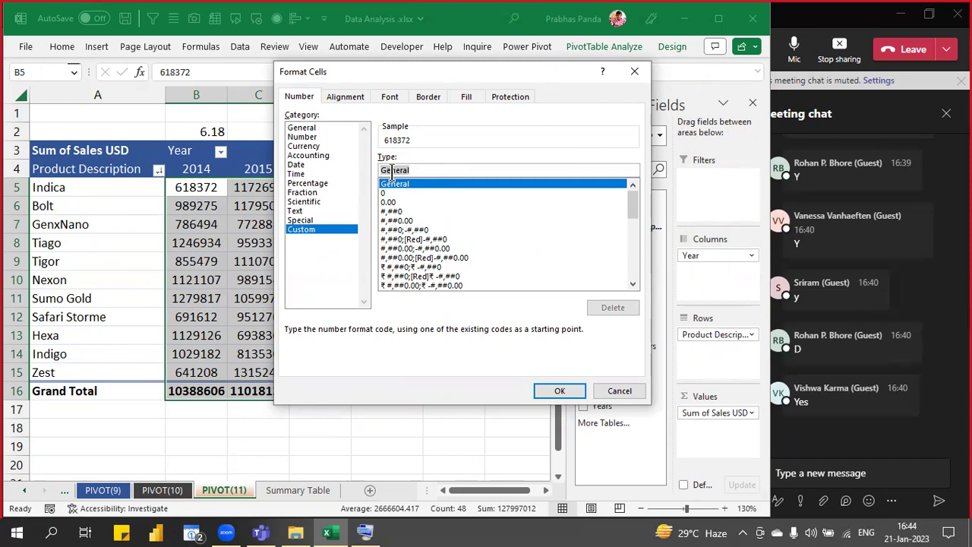
key("BackSpace")
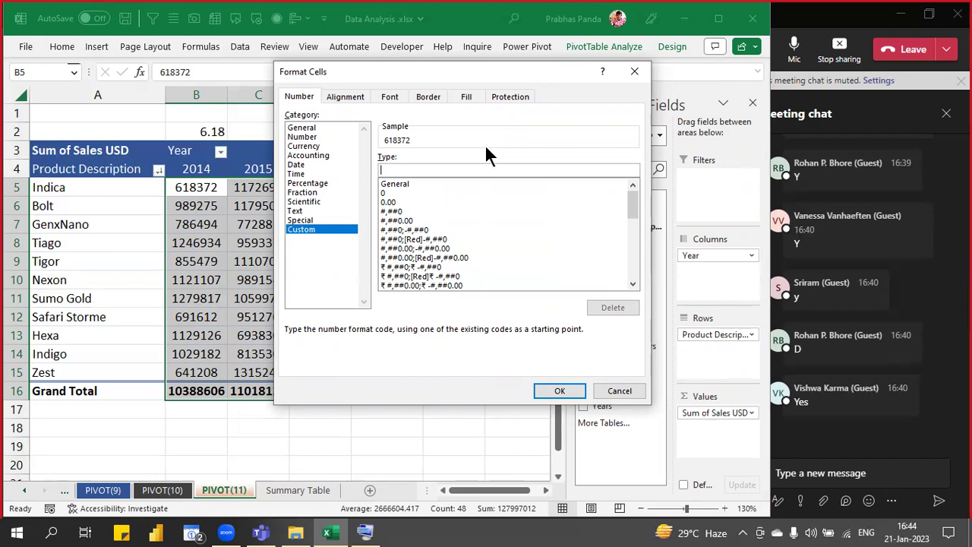
type("0\\")
type(".00,")
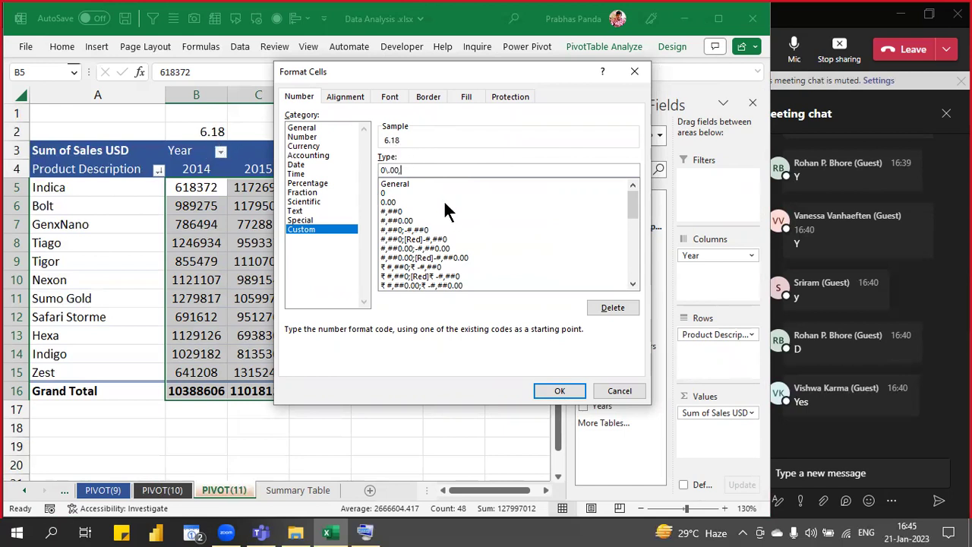
left_click_drag(404, 171, 364, 176)
key("ctrl+c")
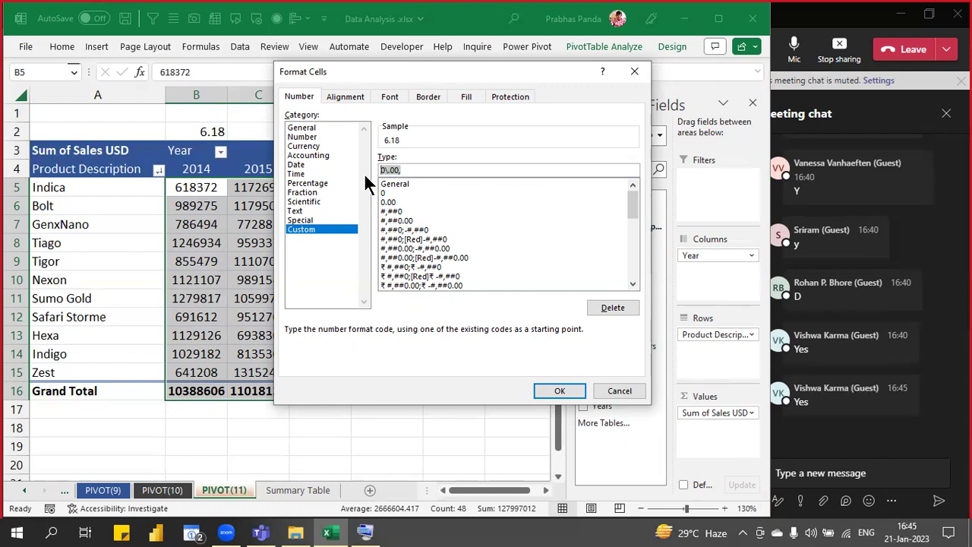
left_click(549, 390)
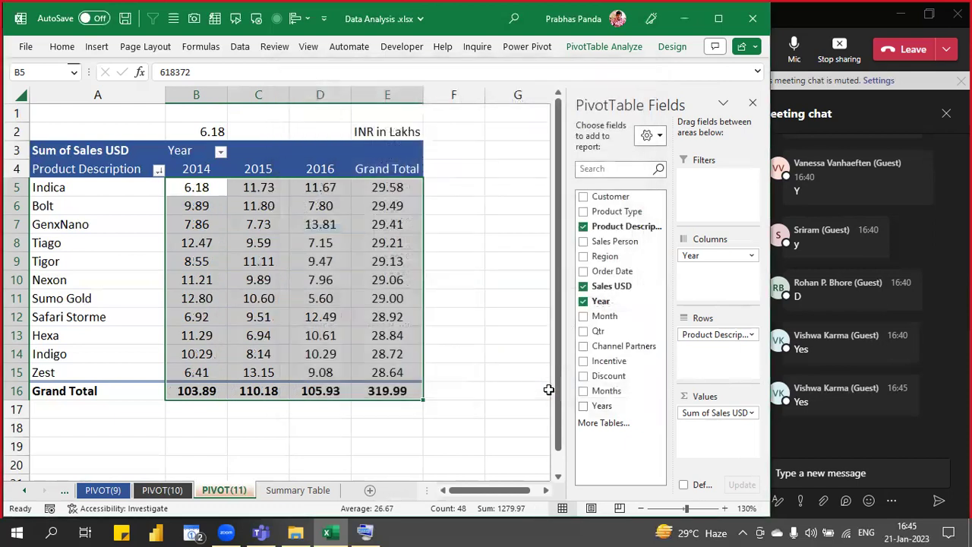
- Post the format code 0\.00, in the Teams meeting chat and return to the Excel workbook
left_click(810, 470)
type("0\\,00.")
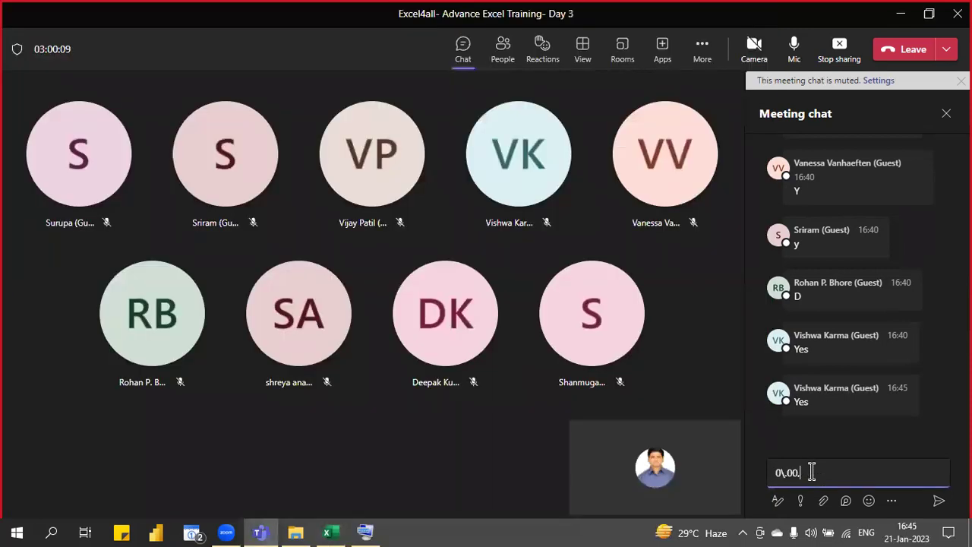
key("Return")
key("alt+Tab")
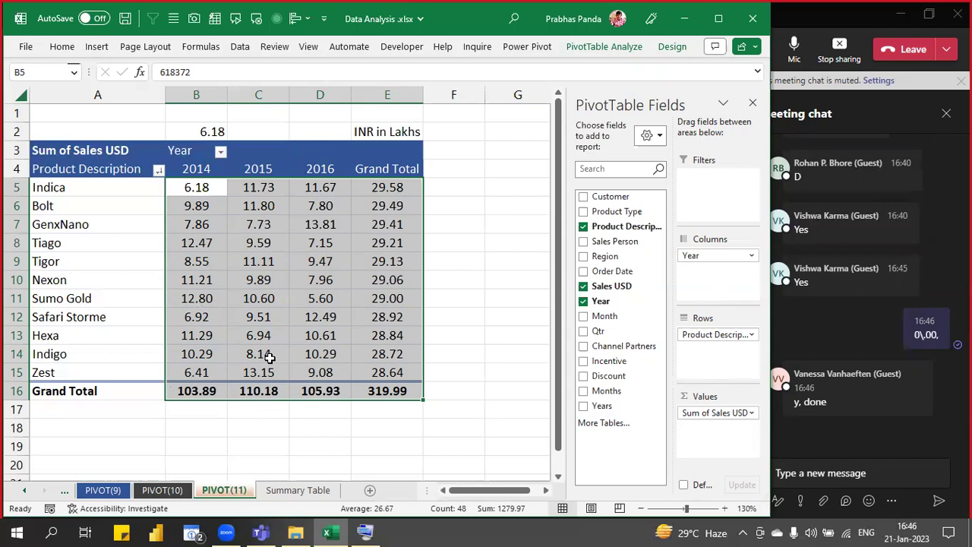
- Paste the format code 0\.00, into cell F1 as a reference
double_click(451, 112)
key("ctrl+v")
key("Return")
left_click(451, 113)
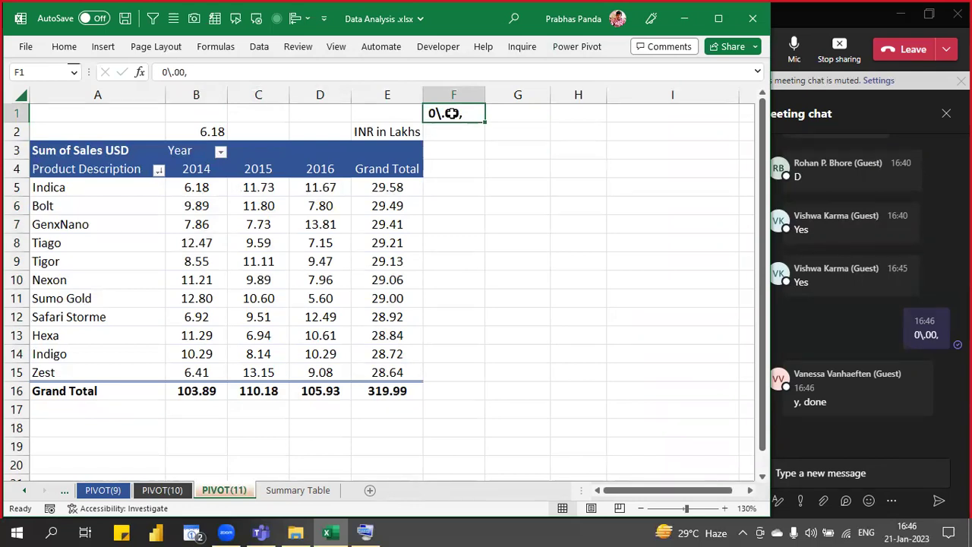
- Clear the custom number format code from the pivot values in B5:E16
left_click(342, 243)
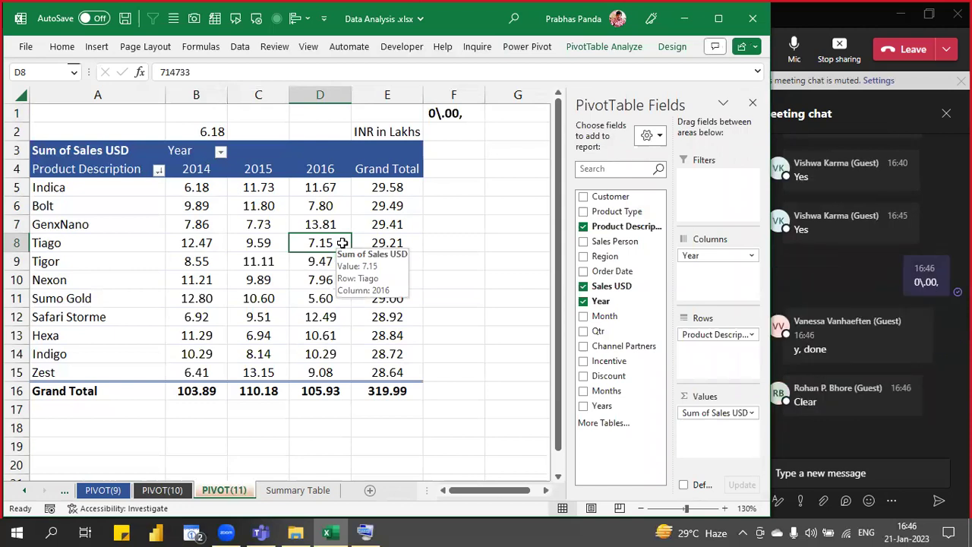
key("Up")
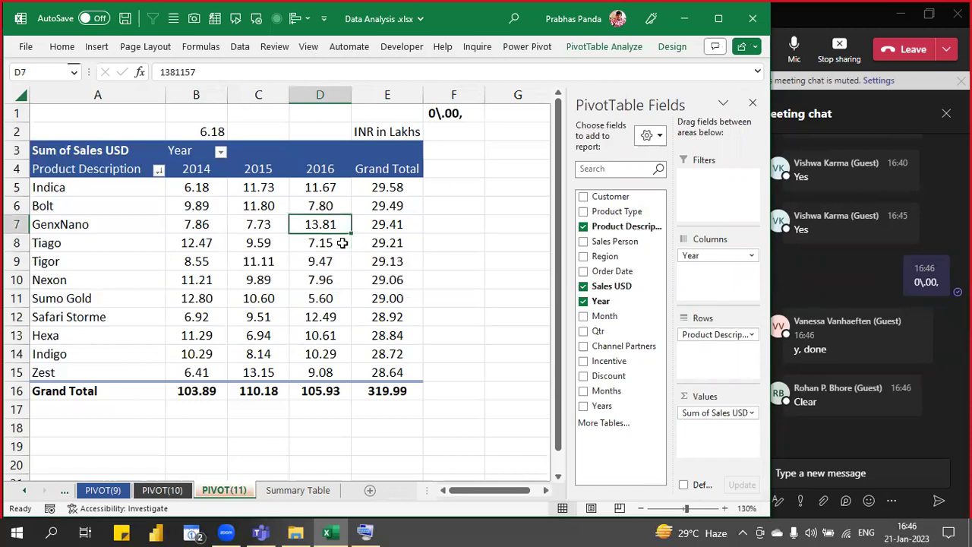
key("Up")
key("Up")
key("Left")
key("Left")
key("ctrl+shift+Right")
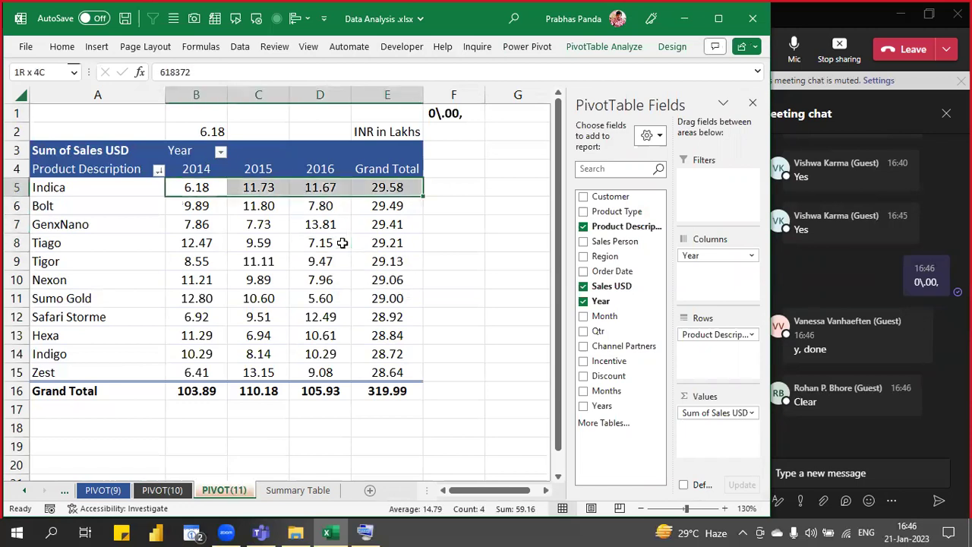
key("ctrl+shift+Down")
key("ctrl+1")
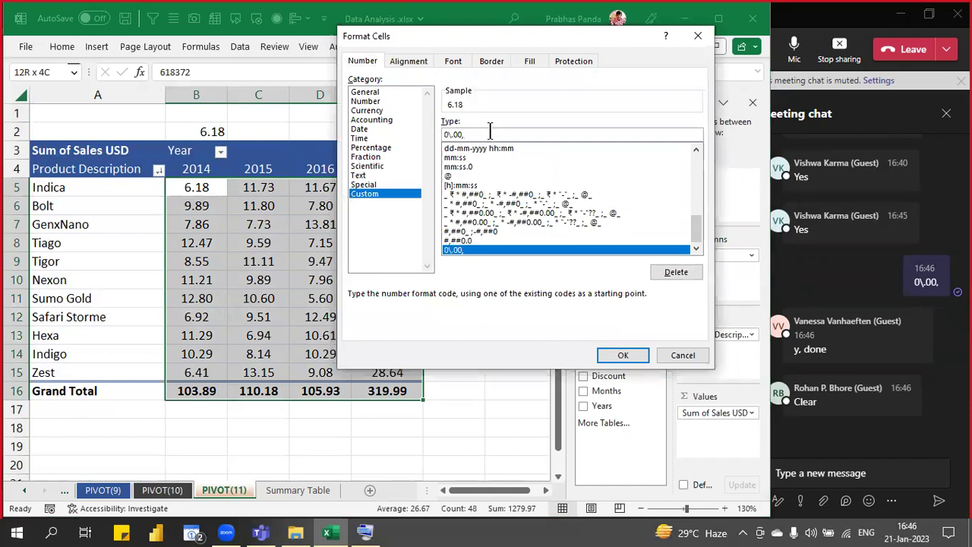
key("BackSpace")
key("BackSpace")
key("BackSpace")
key("BackSpace")
key("BackSpace")
key("BackSpace")
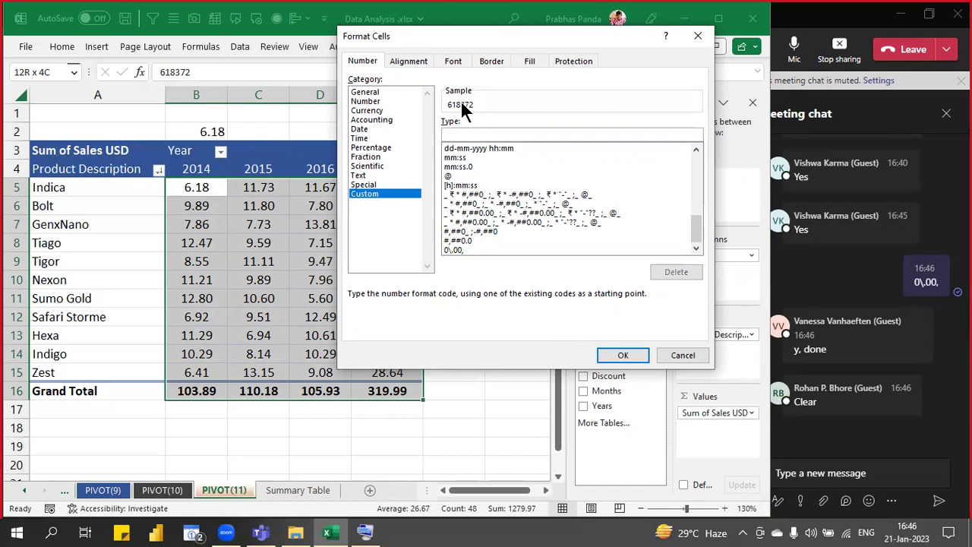
left_click(622, 354)
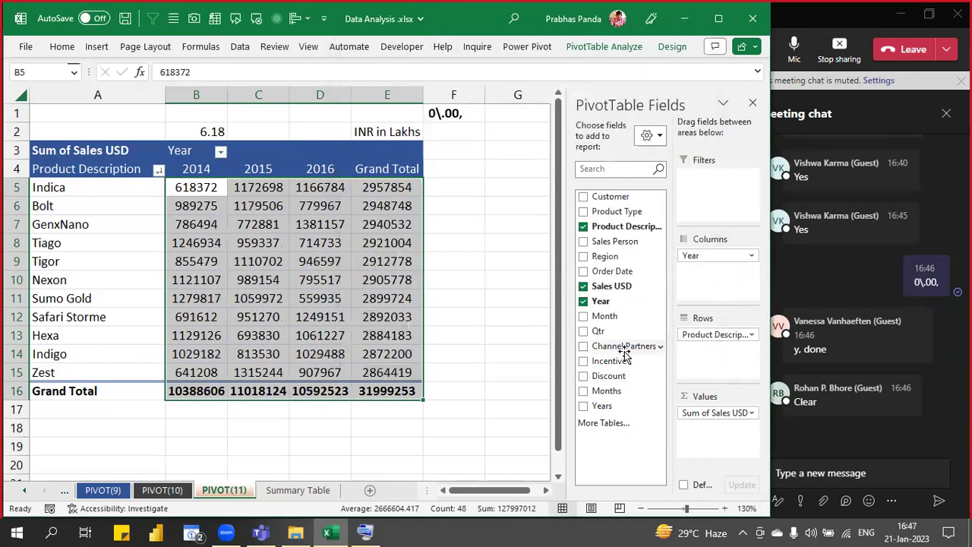
- Undo the removal of the number format and reduce the selection to cell B5
key("ctrl+z")
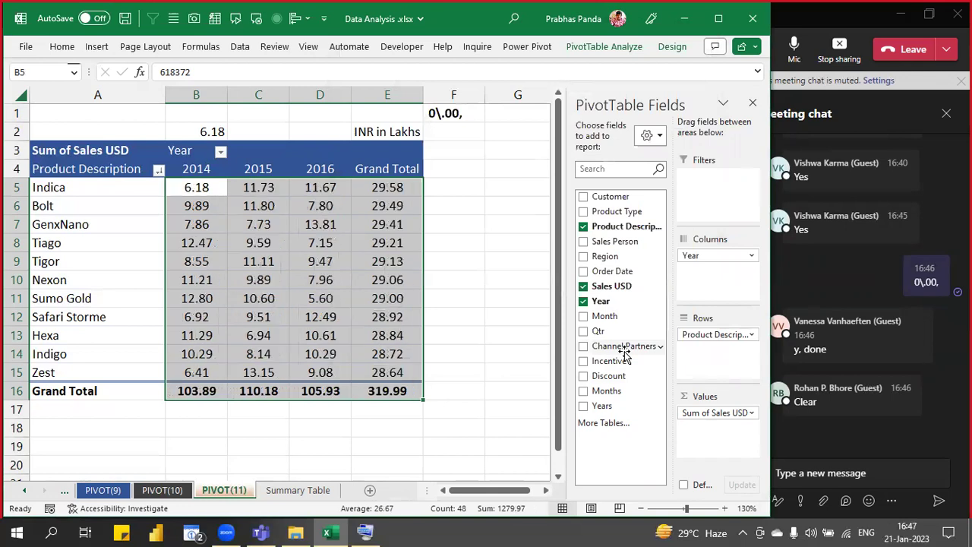
key("Up")
key("Up")
key("Down")
key("Down")
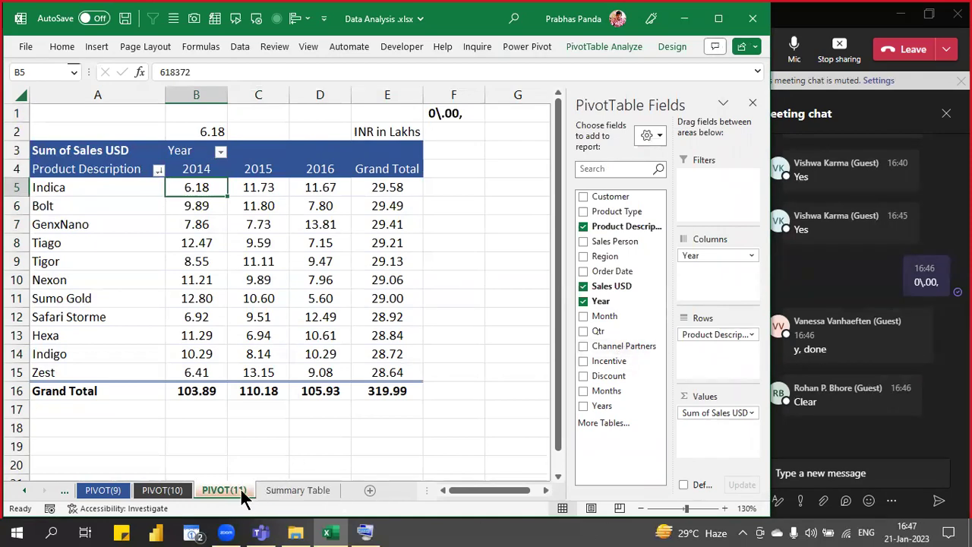
- Duplicate the PIVOT(11) sheet directly after itself and give the copy a dark blue tab colour
left_click_drag(224, 487, 271, 490)
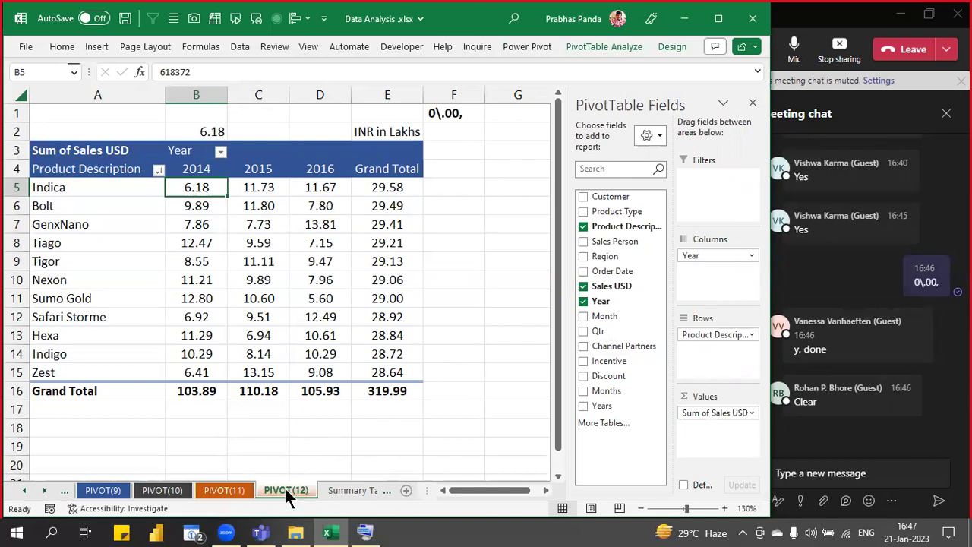
right_click(279, 486)
mouse_move(357, 409)
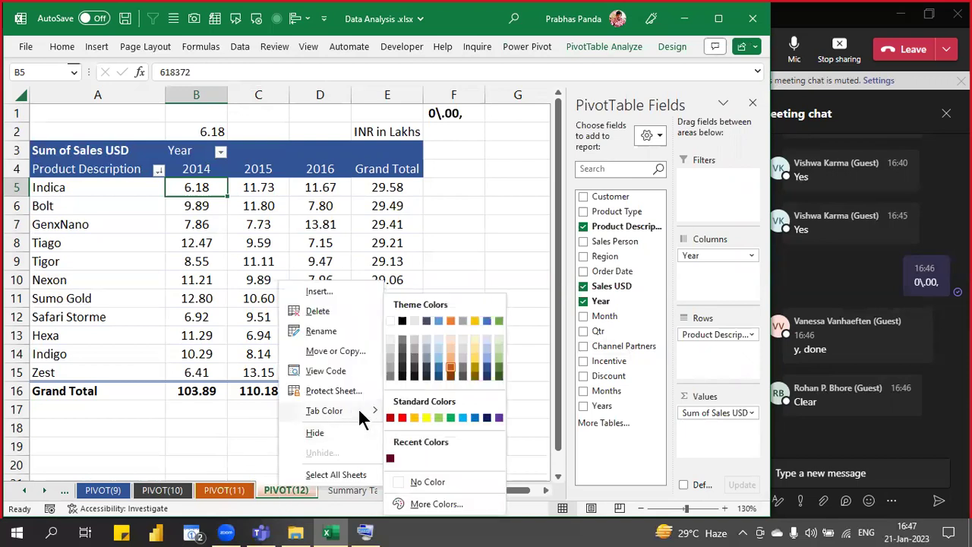
left_click(439, 372)
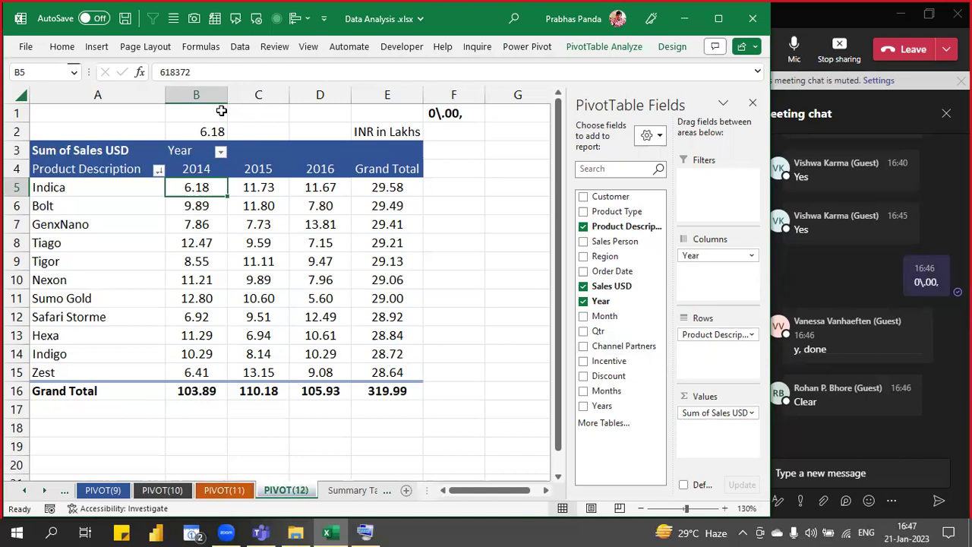
- Switch to the ZoomIt options and review the Zoom, LiveZoom, Draw, Type and Break settings, then close them
left_click(742, 533)
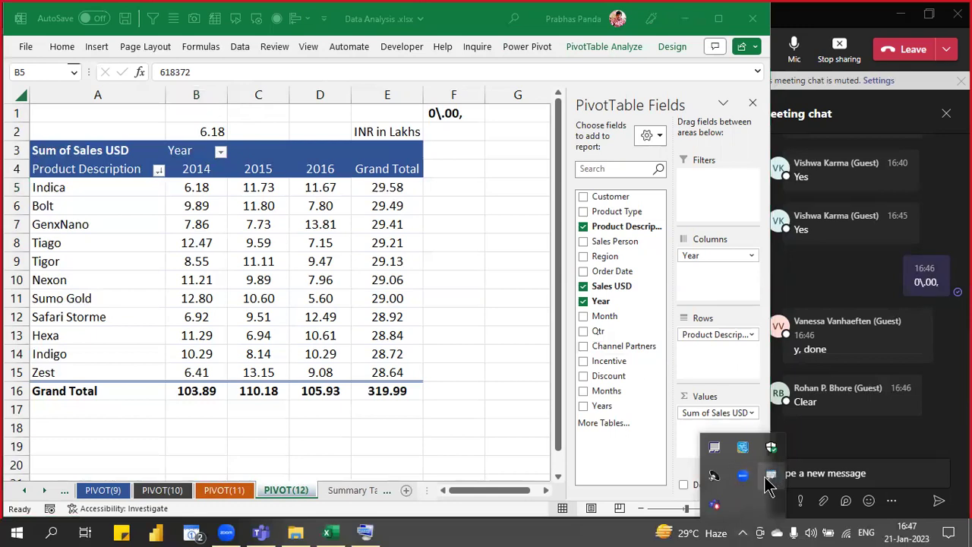
right_click(768, 477)
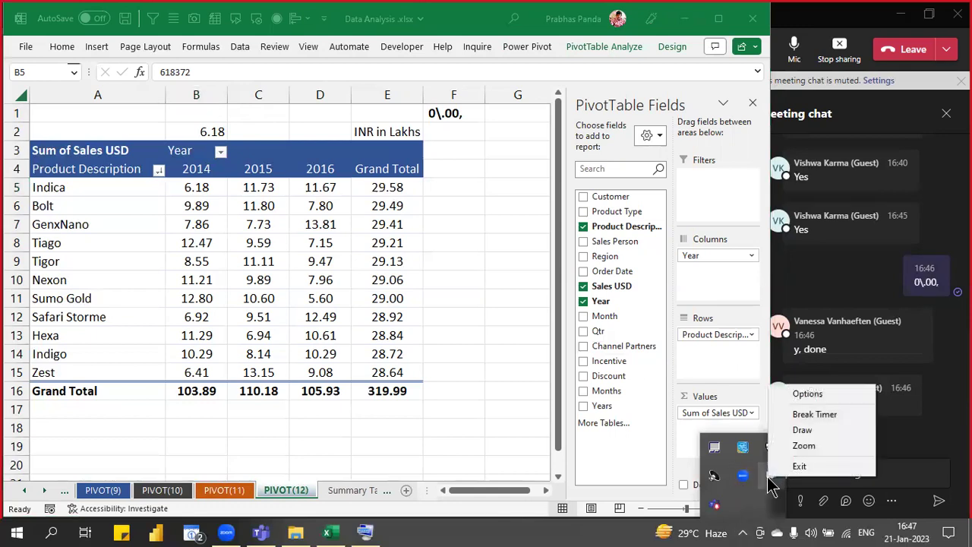
left_click(827, 392)
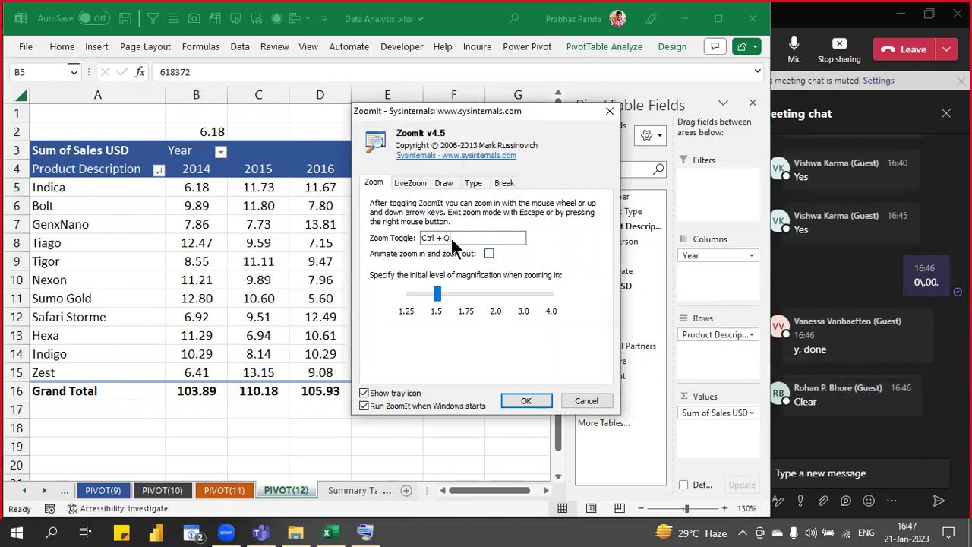
left_click(421, 182)
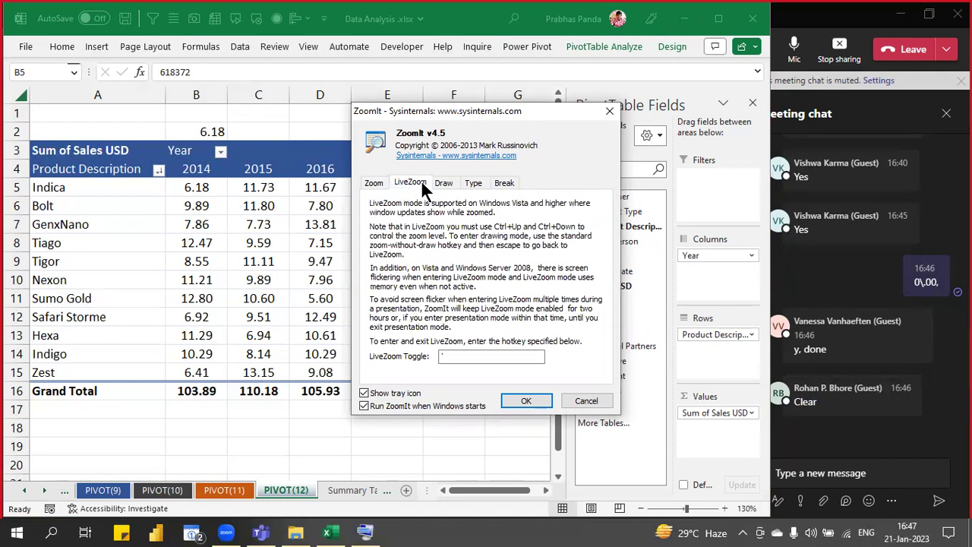
left_click(442, 183)
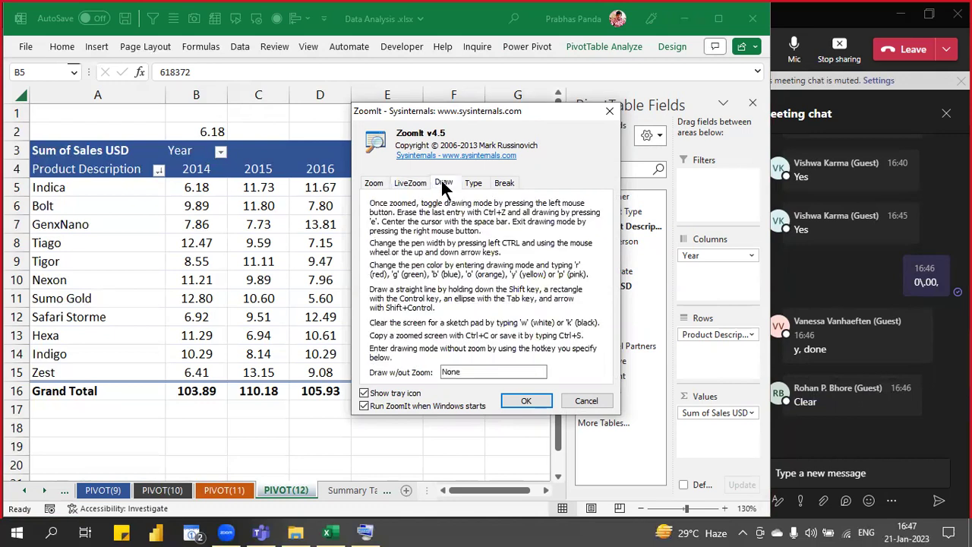
left_click(474, 182)
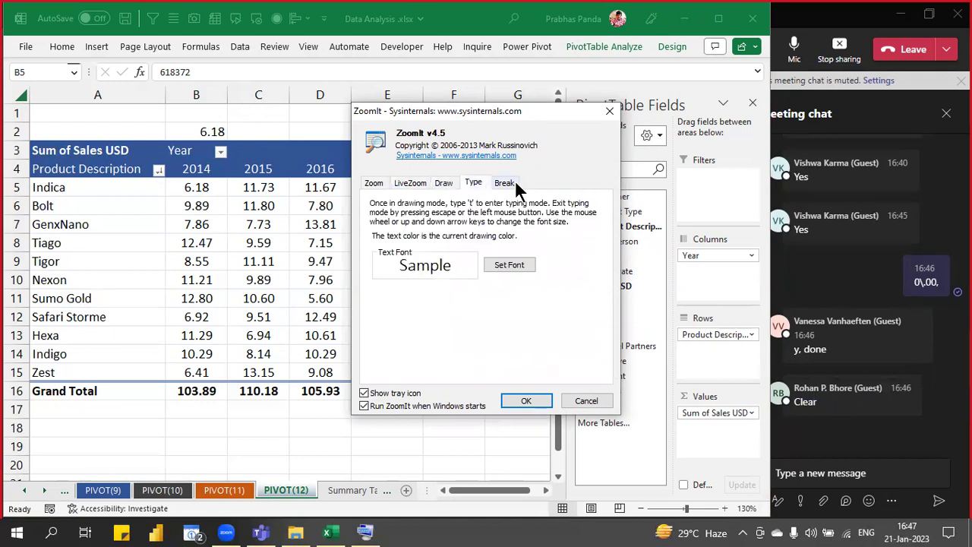
left_click(515, 182)
left_click(375, 185)
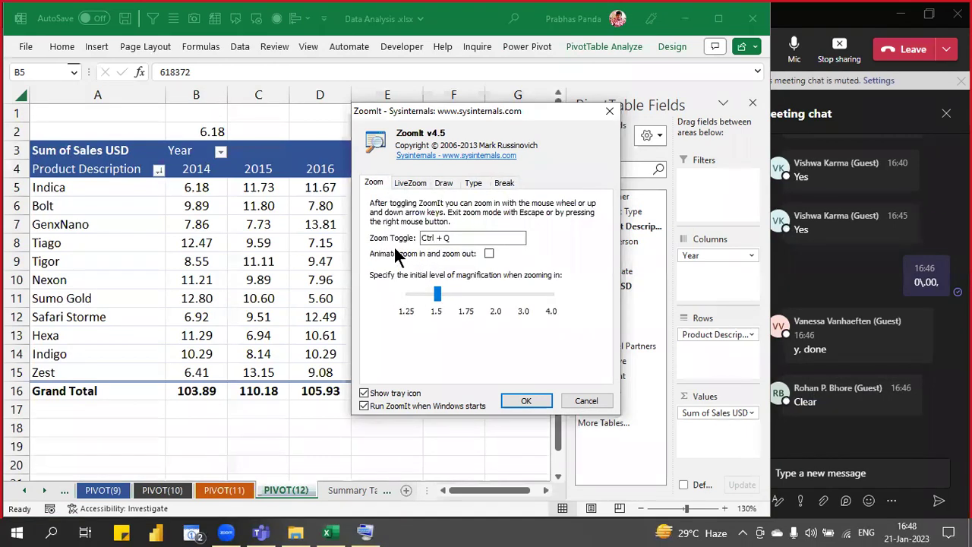
left_click(404, 183)
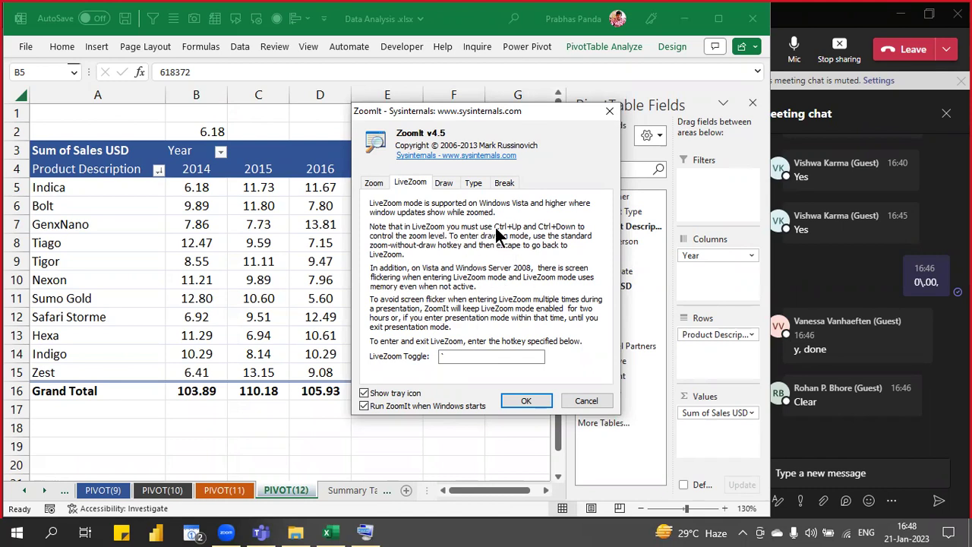
left_click(449, 182)
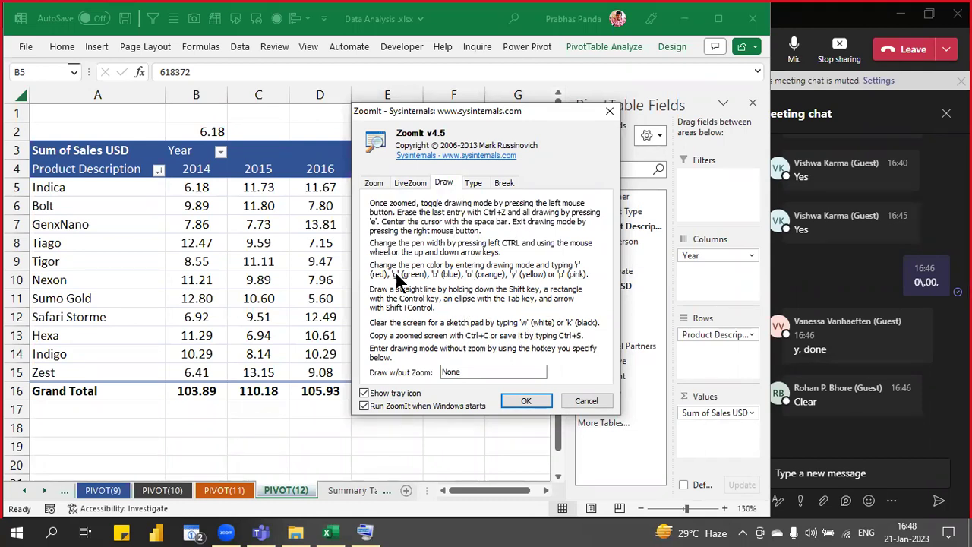
left_click(610, 112)
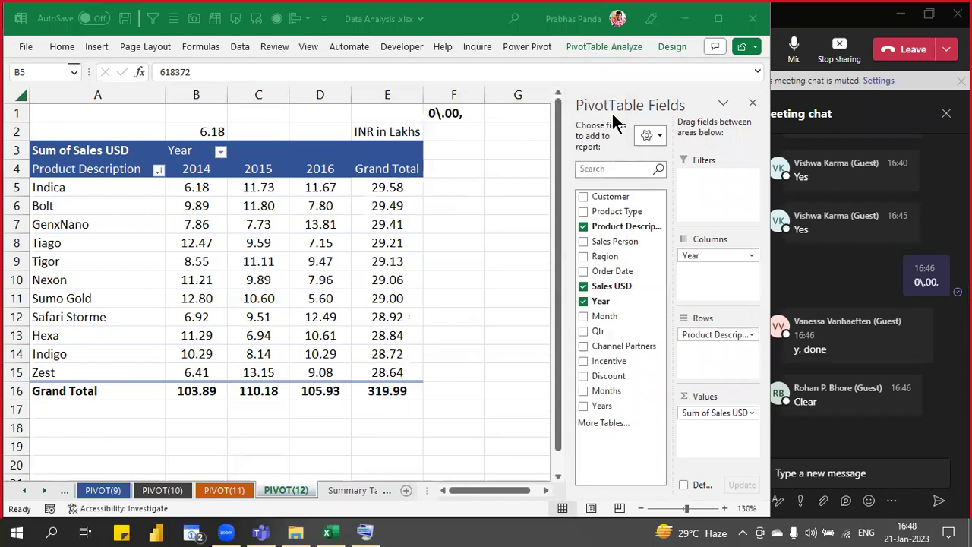
- Clear the contents of cells B1:F2 above the pivot table on the PIVOT(12) sheet
left_click(204, 117)
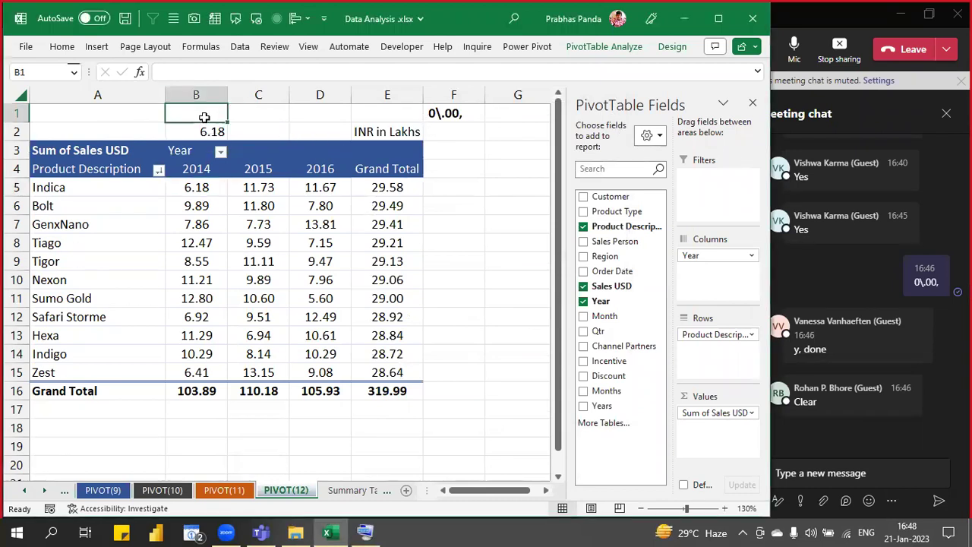
key("shift+Right")
key("shift+Right")
key("shift+Right")
key("shift+Right")
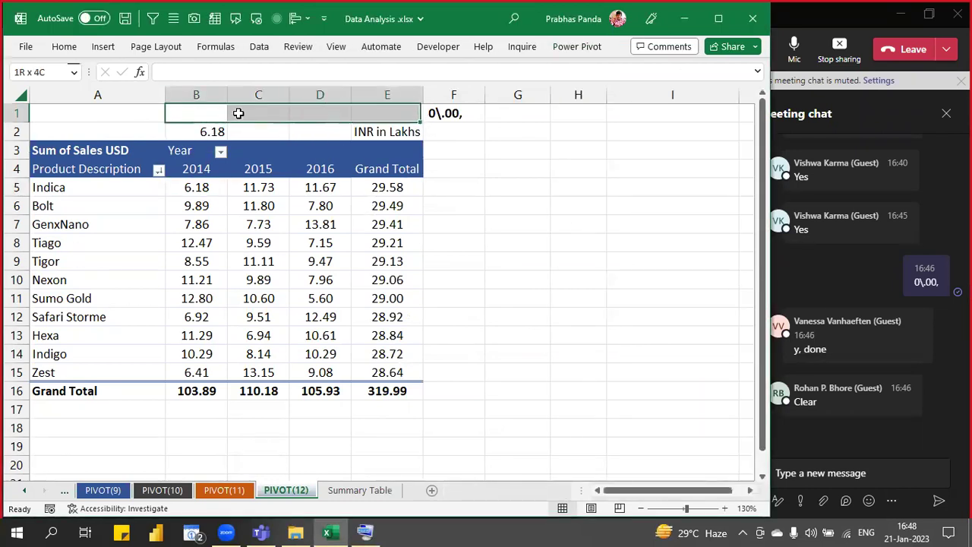
key("shift+Down")
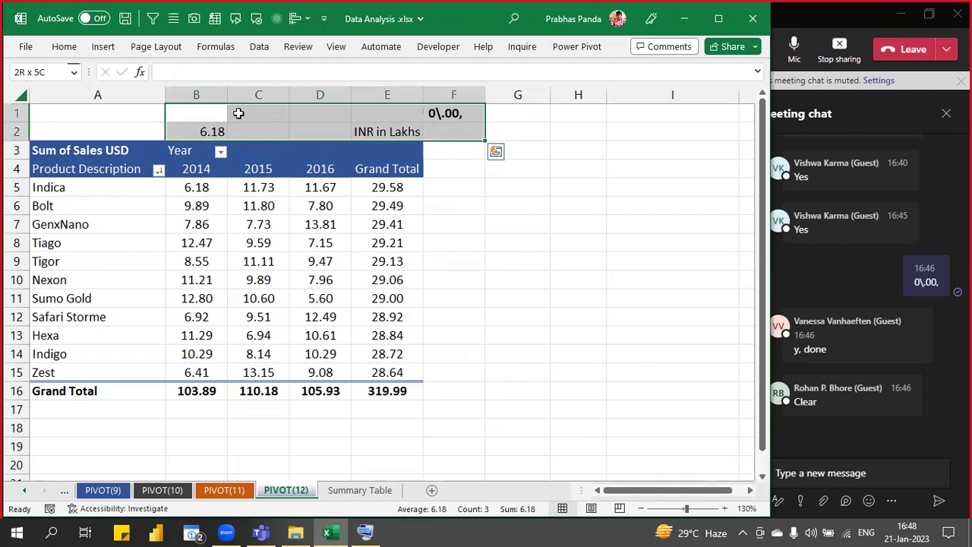
key("Delete")
left_click(277, 302)
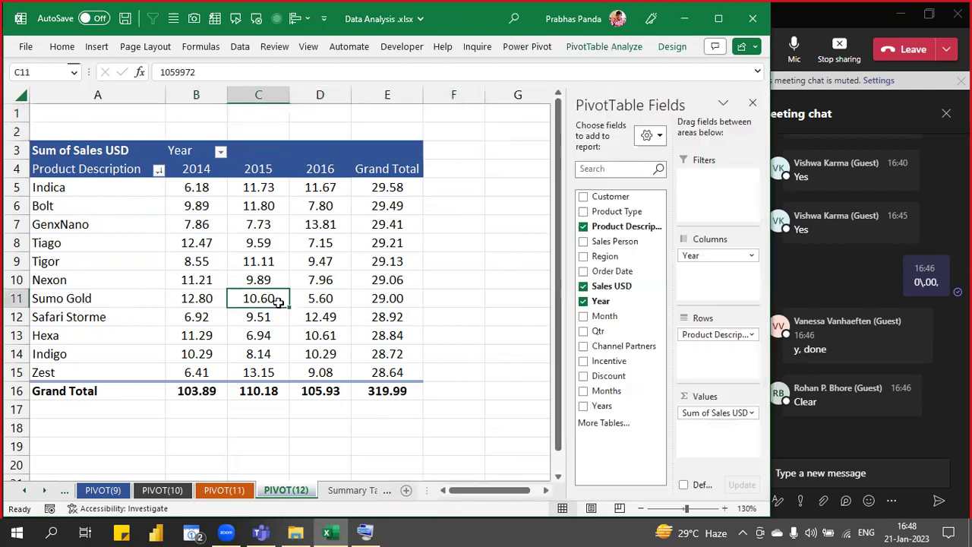
- Try to clear the blank header cell E3 inside the pivot table
left_click(364, 153)
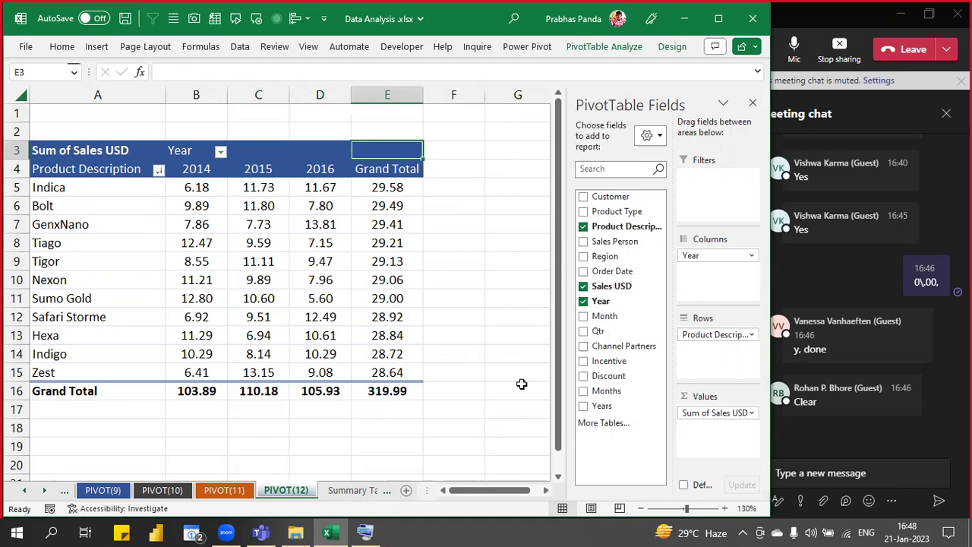
key("Delete")
key("Return")
key("Delete")
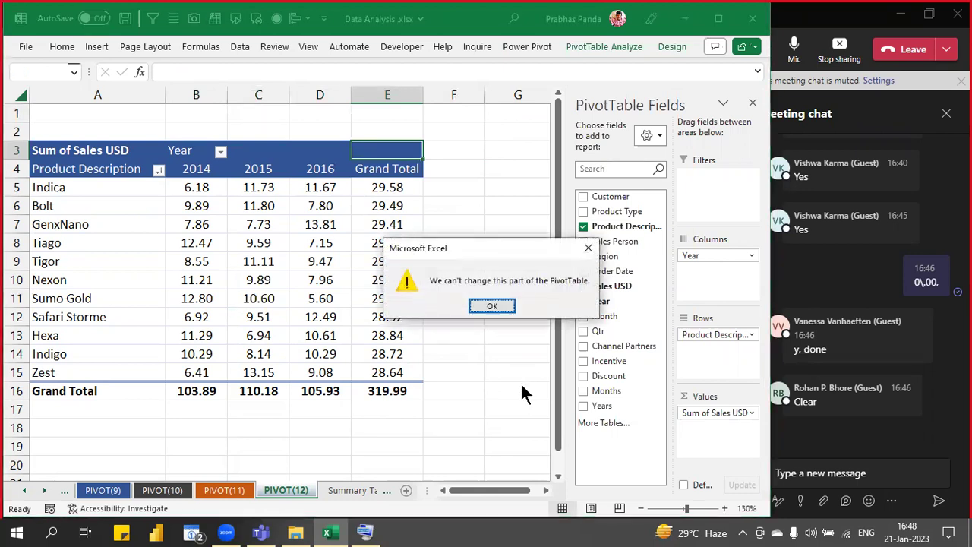
key("Return")
key("Left")
key("Left")
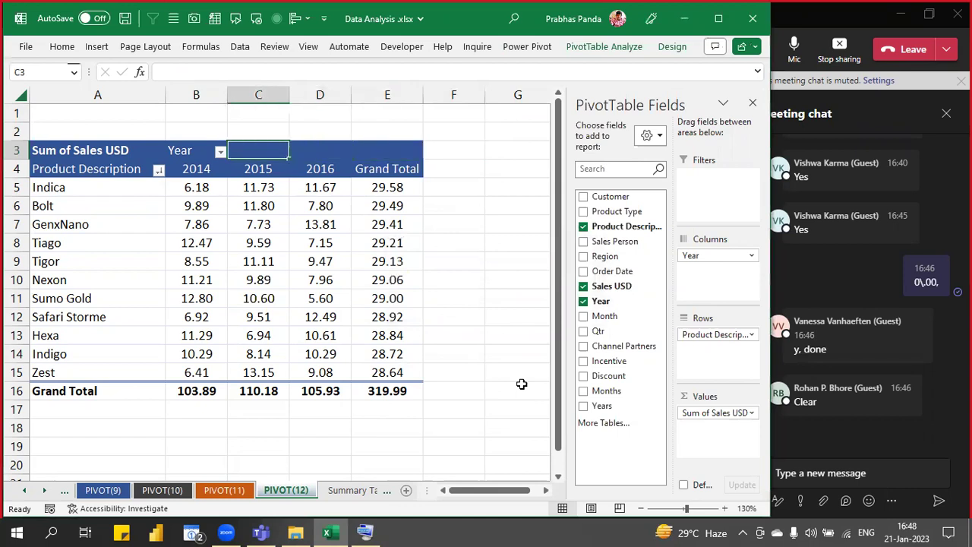
key("Right")
key("Right")
key("Delete")
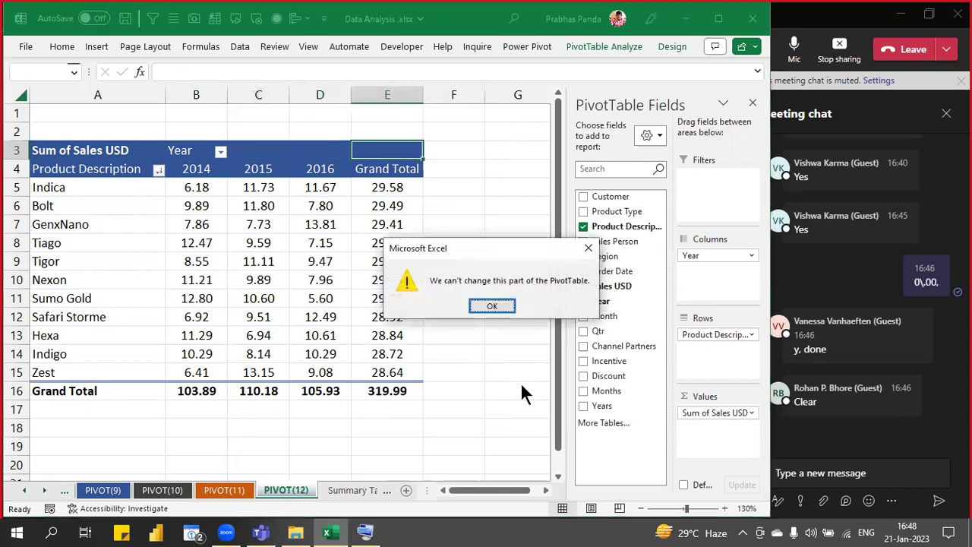
key("Return")
- Select cell D7 in the pivot table and save the Data Analysis workbook
left_click(342, 223)
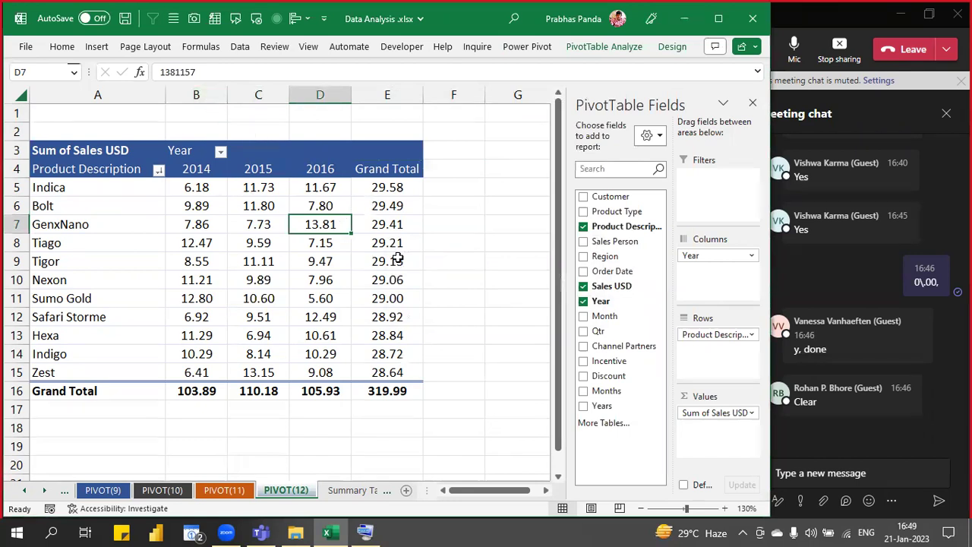
key("ctrl+s")
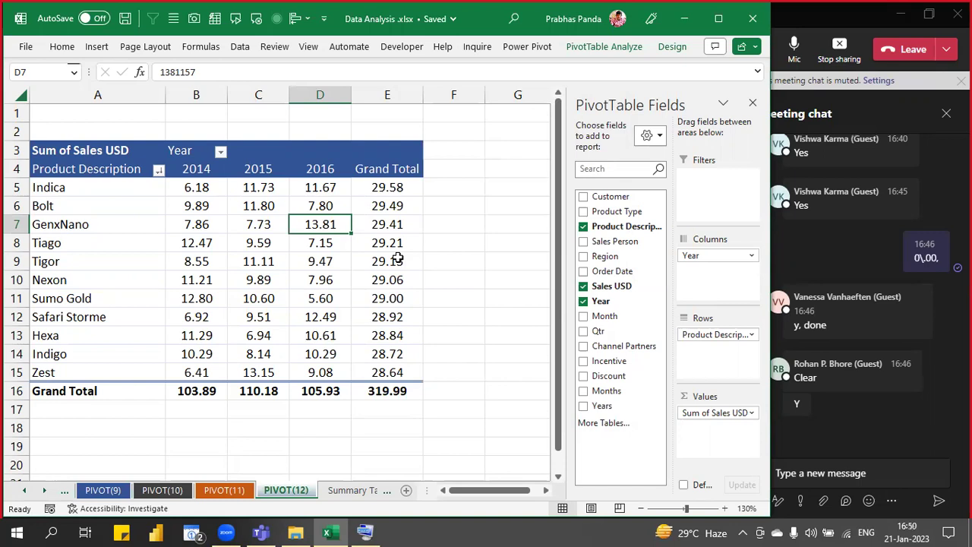
left_click(826, 22)
left_click(418, 140)
key("alt+Tab")
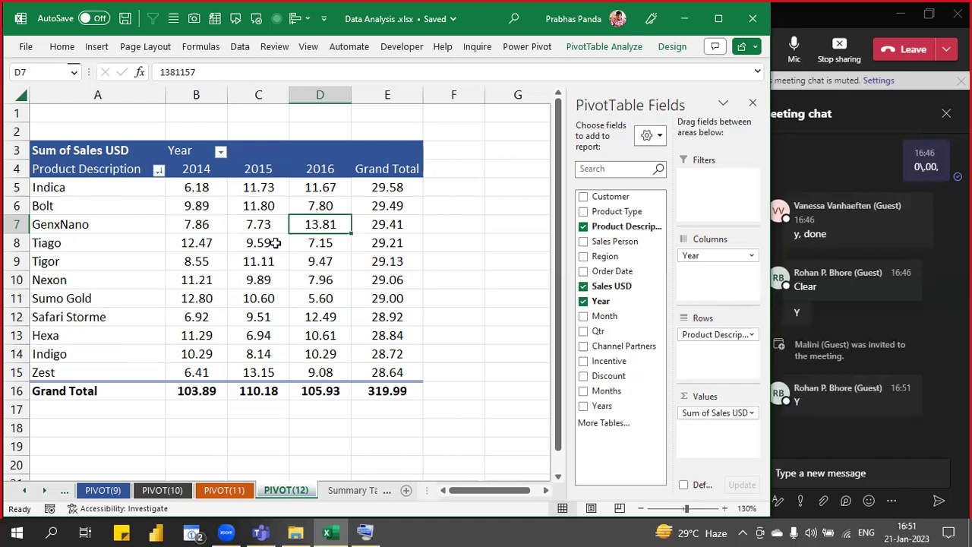
- Switch to File Explorer and go to the HR folder under Working files, Excel Dashboards on Local Disk (D:)
left_click(295, 533)
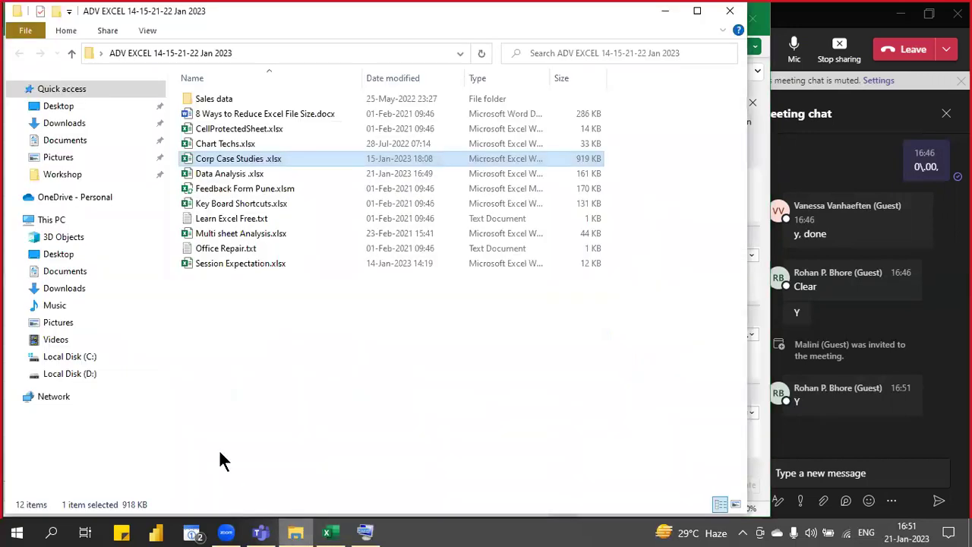
left_click(85, 373)
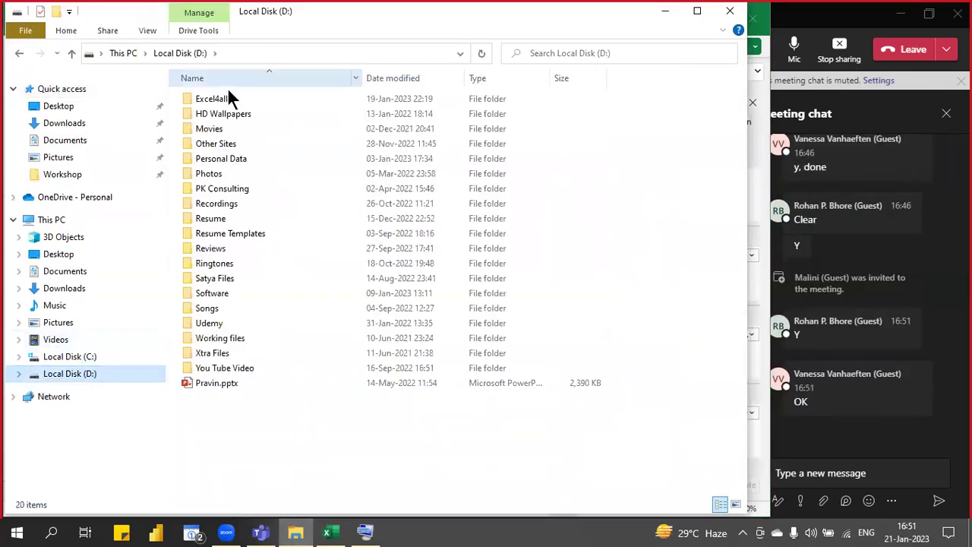
left_click(225, 339)
double_click(224, 335)
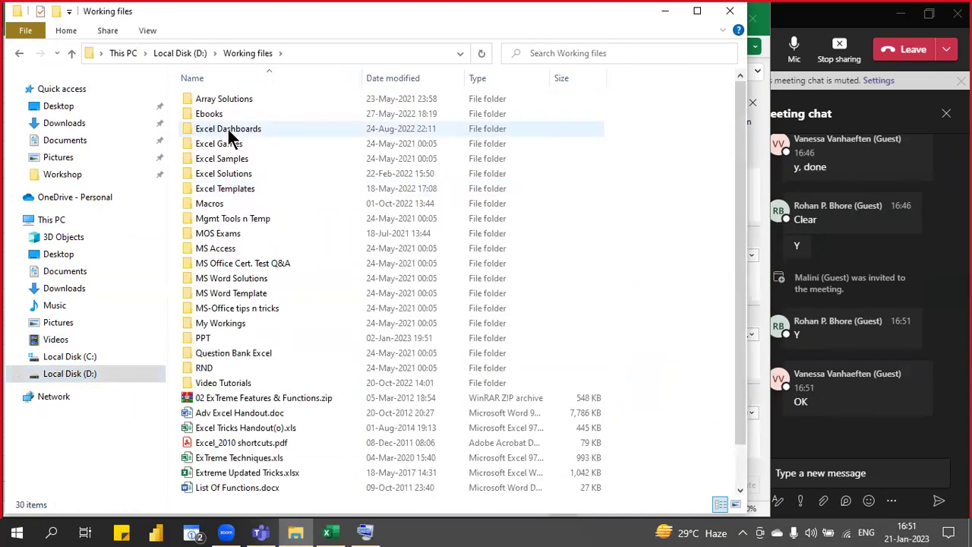
double_click(227, 127)
double_click(206, 114)
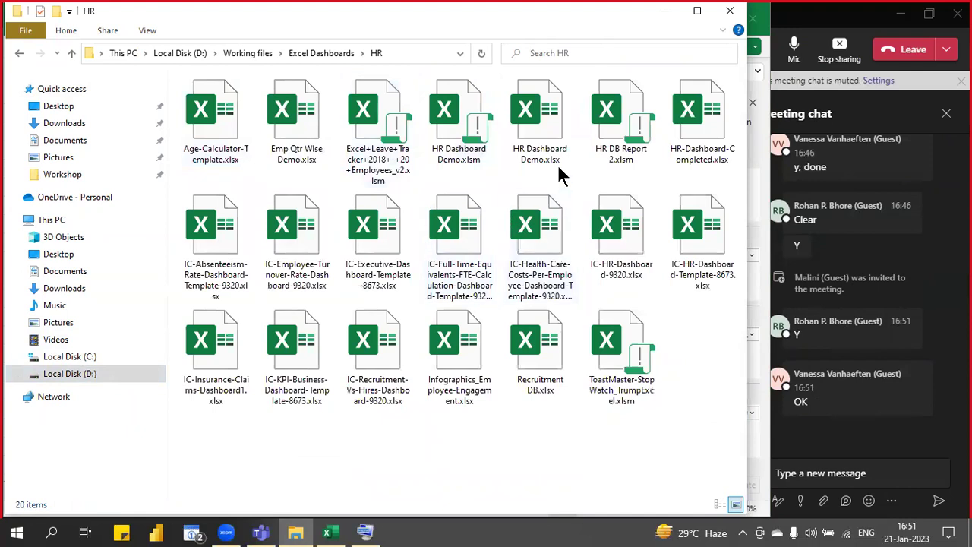
- Open the HR Dashboard Demo.xlsx workbook and maximize its window
left_click(540, 96)
double_click(541, 99)
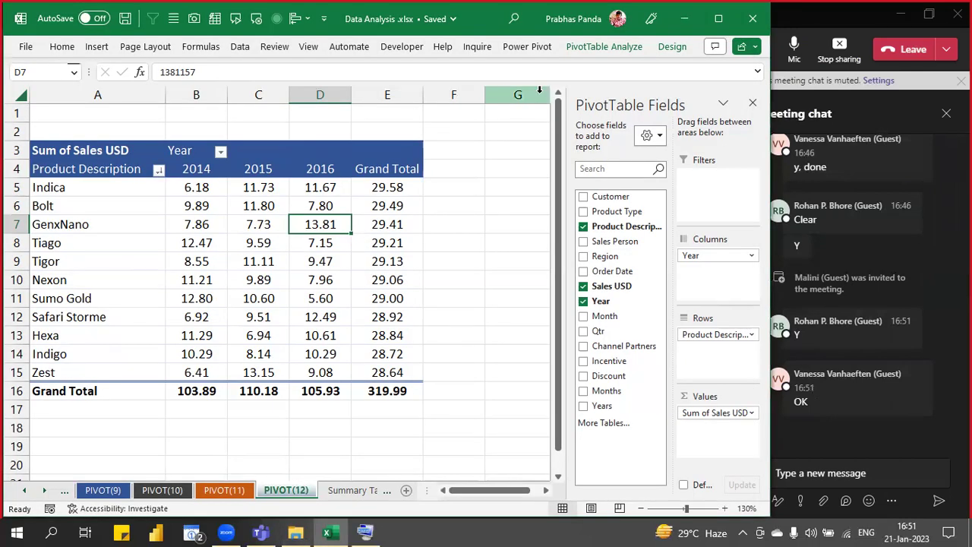
left_click(490, 225)
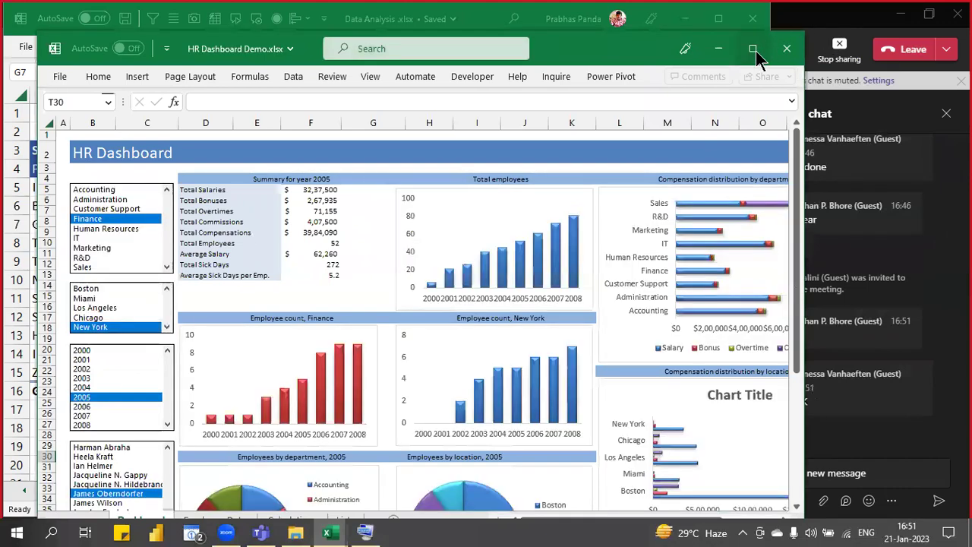
left_click(753, 48)
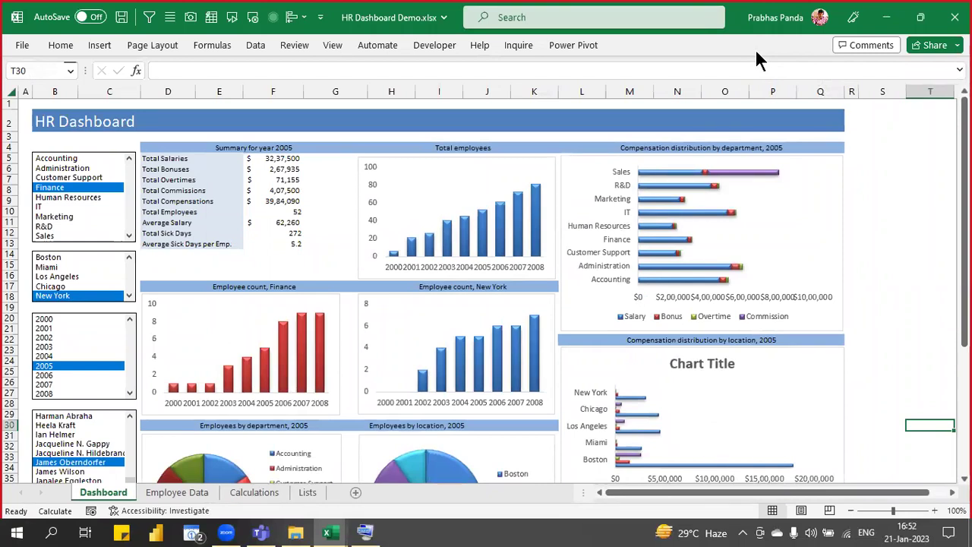
- Examine the HR dashboard's selection lists, summary table, charts and employee information section
left_click(68, 215)
scroll(84, 342, "down", 5)
scroll(85, 343, "down", 2)
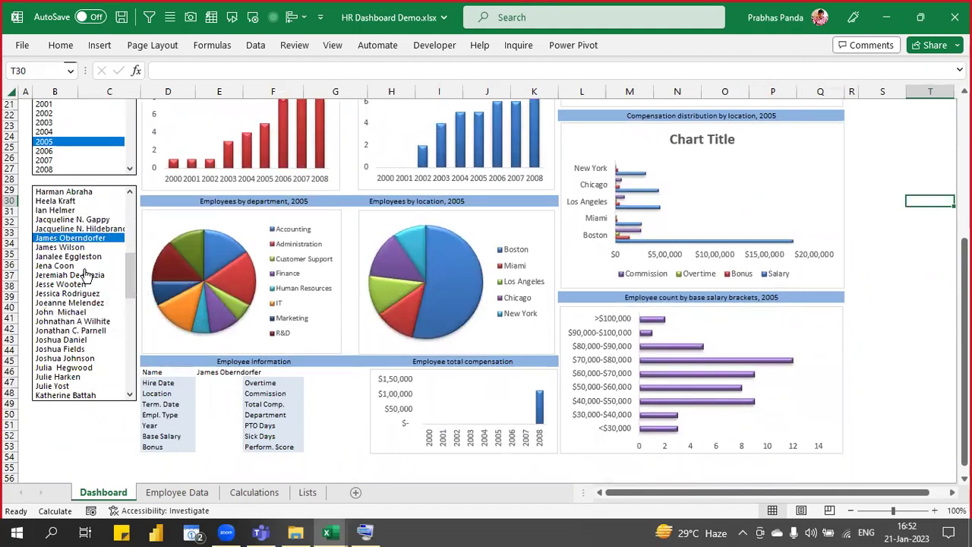
scroll(86, 273, "up", 7)
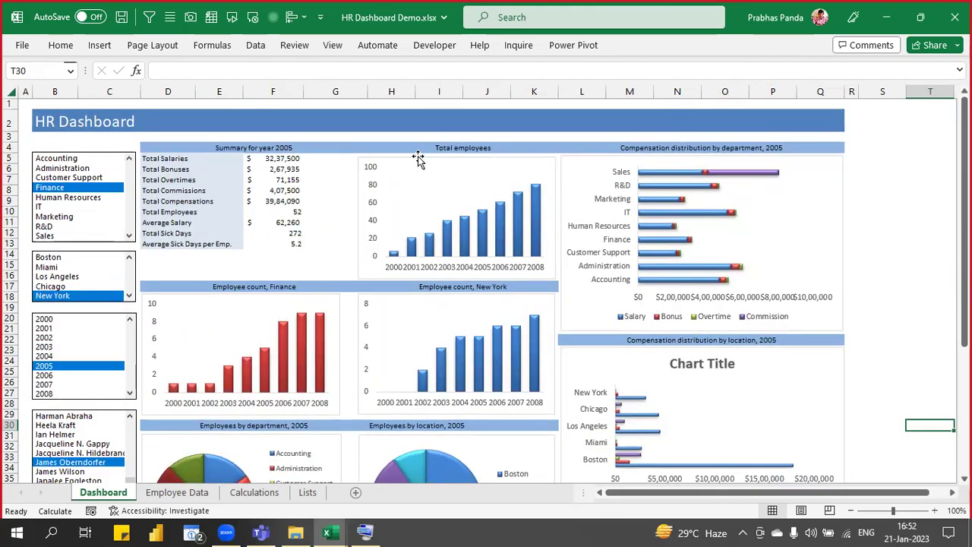
scroll(429, 337, "down", 9)
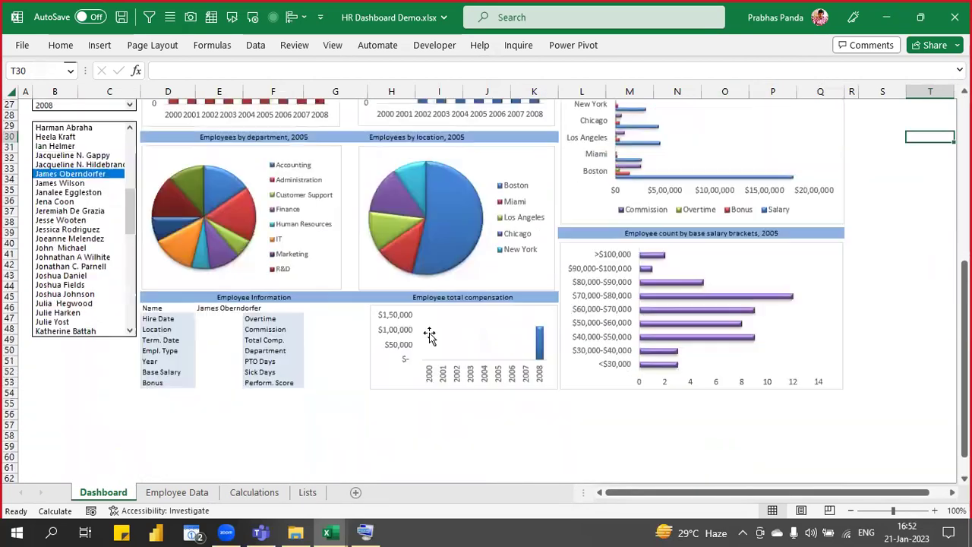
scroll(429, 336, "down", 3)
scroll(429, 336, "up", 8)
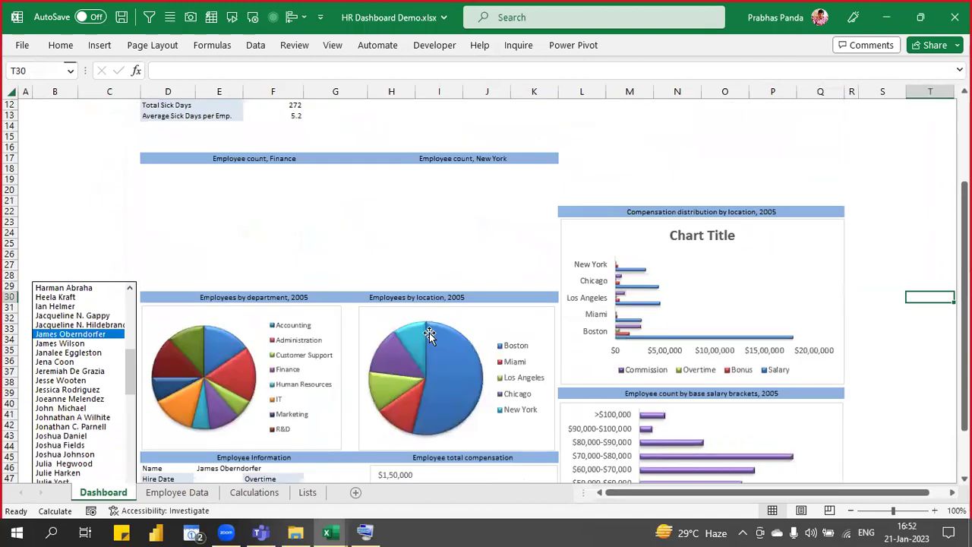
scroll(429, 336, "up", 4)
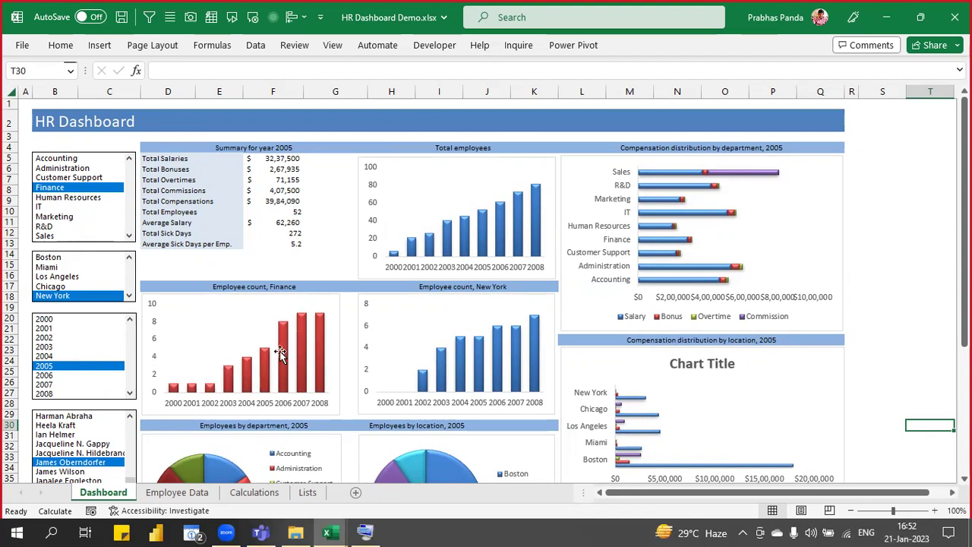
- Set the HR dashboard's selections to the Human Resources department, the Los Angeles location and the year 2006
left_click(72, 199)
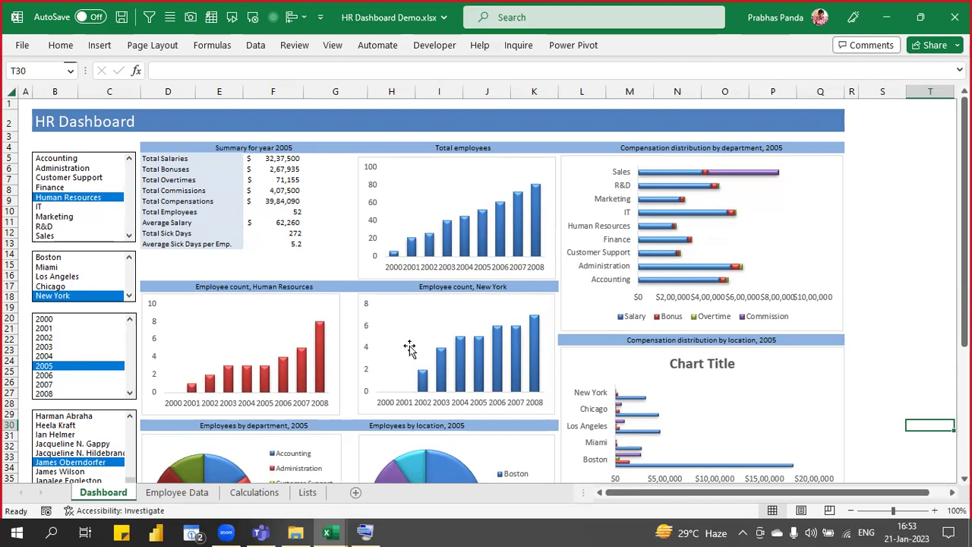
left_click(56, 277)
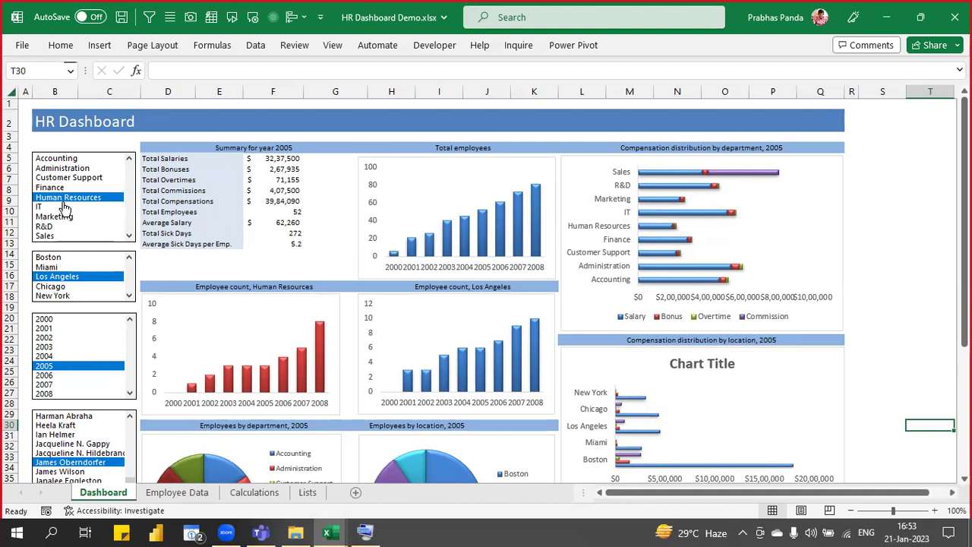
left_click(46, 374)
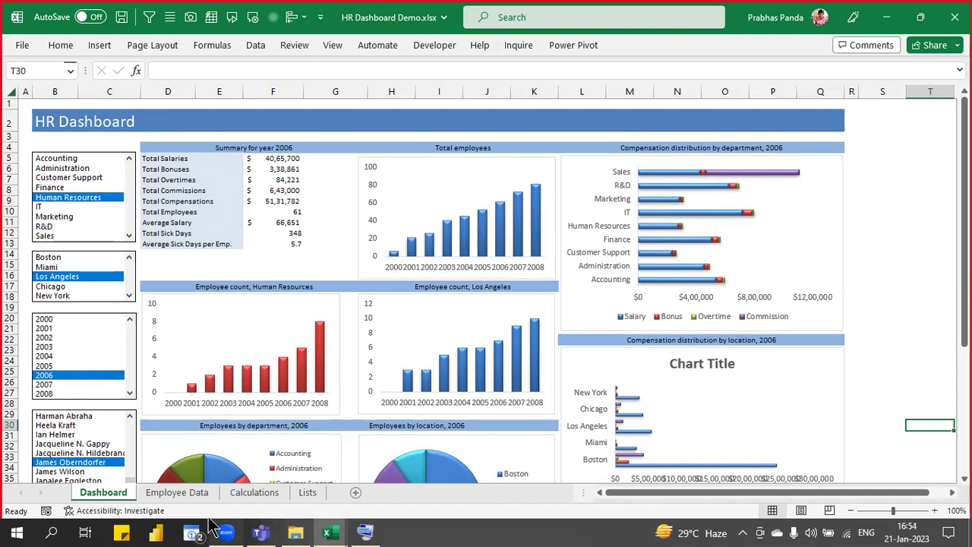
- Review the Employee Data, Calculations and Lists sheets that feed the HR dashboard
left_click(183, 493)
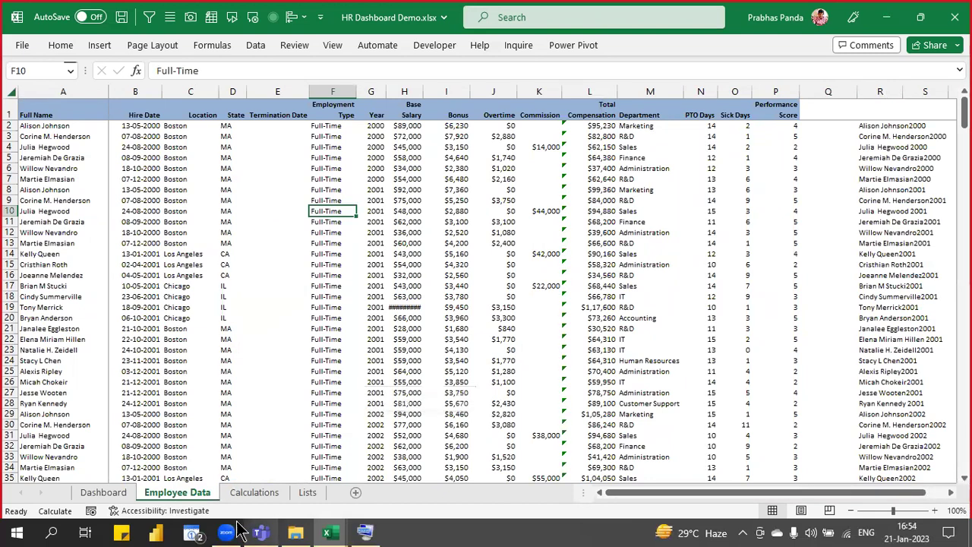
left_click(245, 493)
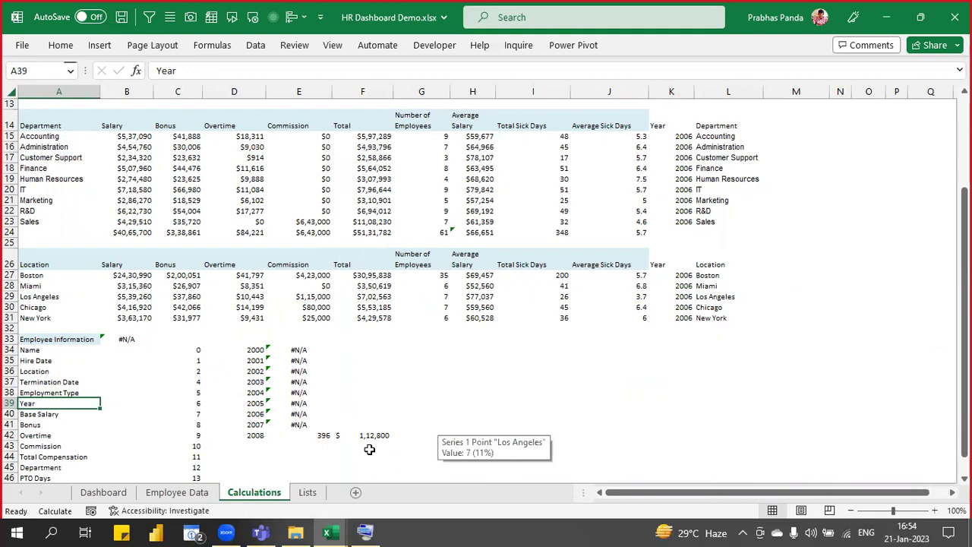
left_click(311, 494)
scroll(130, 313, "up", 5)
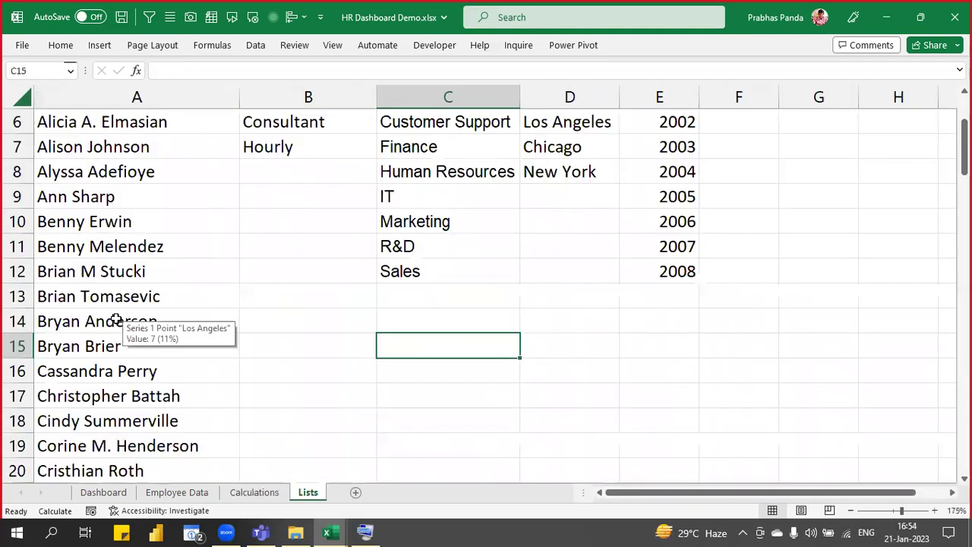
scroll(116, 319, "down", 1)
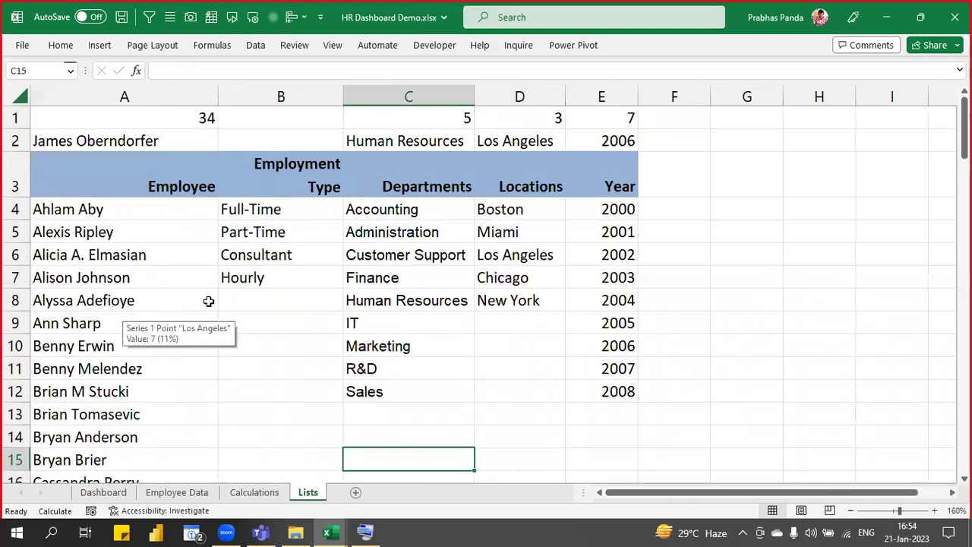
- Examine the Year, Locations and Departments columns on the Lists sheet, finishing with cell C13 selected
left_click(618, 410)
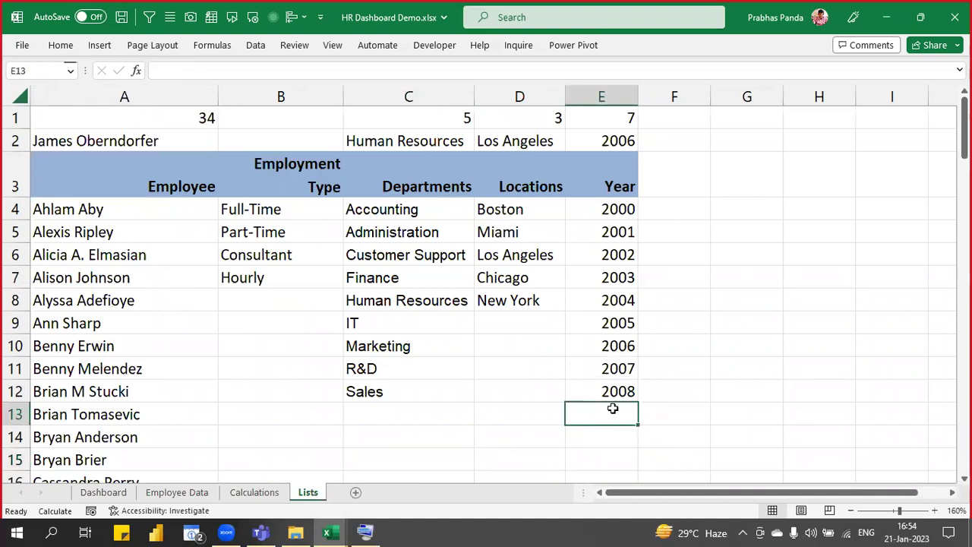
left_click(525, 322)
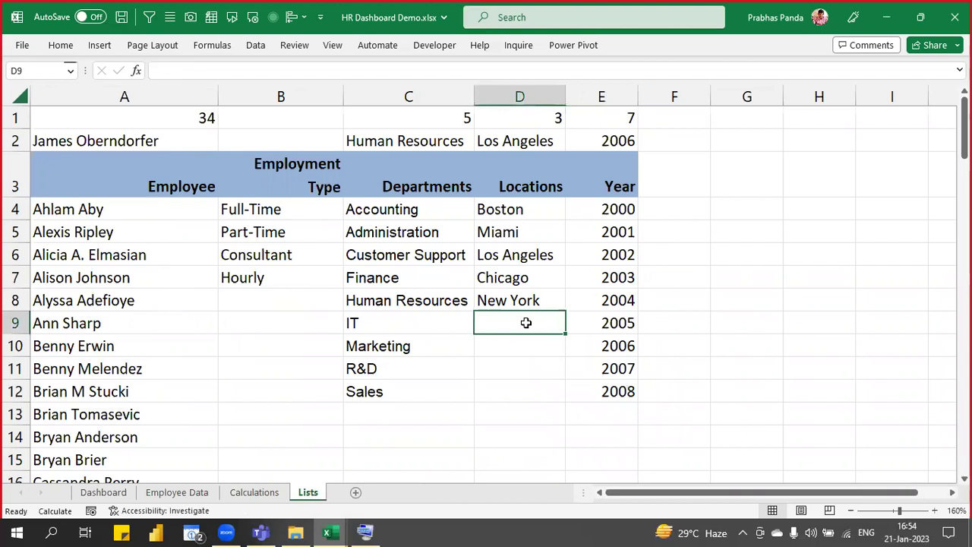
left_click(526, 322)
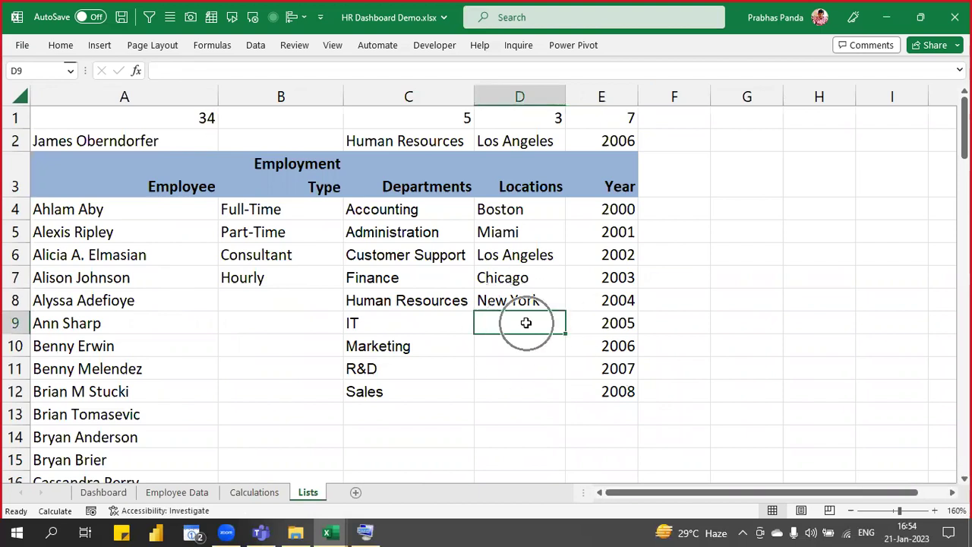
left_click(403, 417)
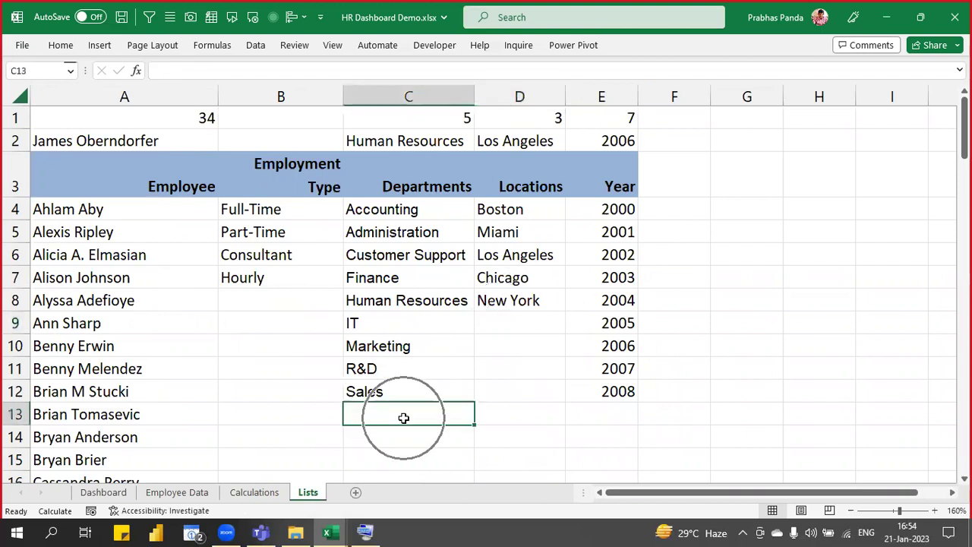
key("ctrl")
key("ctrl")
key("ctrl")
key("ctrl")
key("ctrl")
key("ctrl")
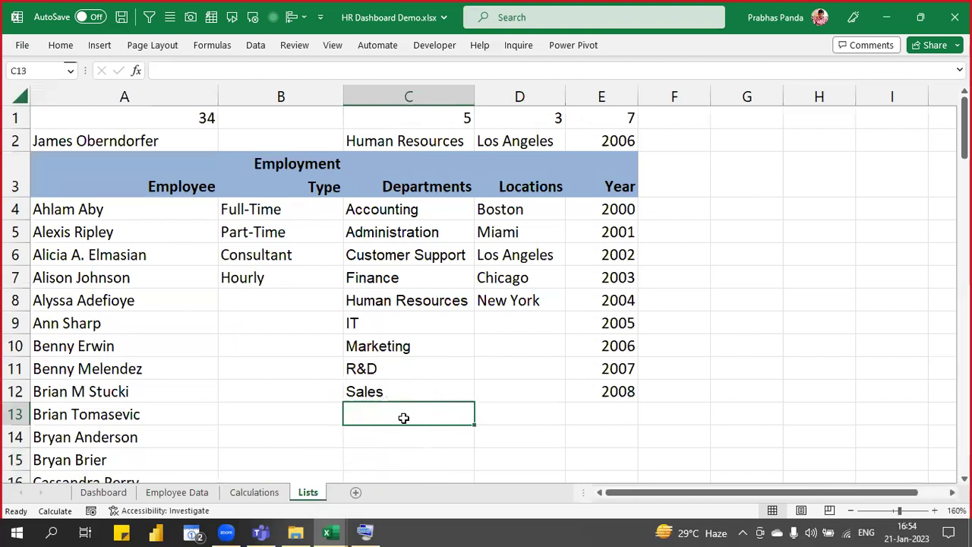
key("ctrl")
key("ctrl")
key("ctrl")
key("ctrl")
key("ctrl")
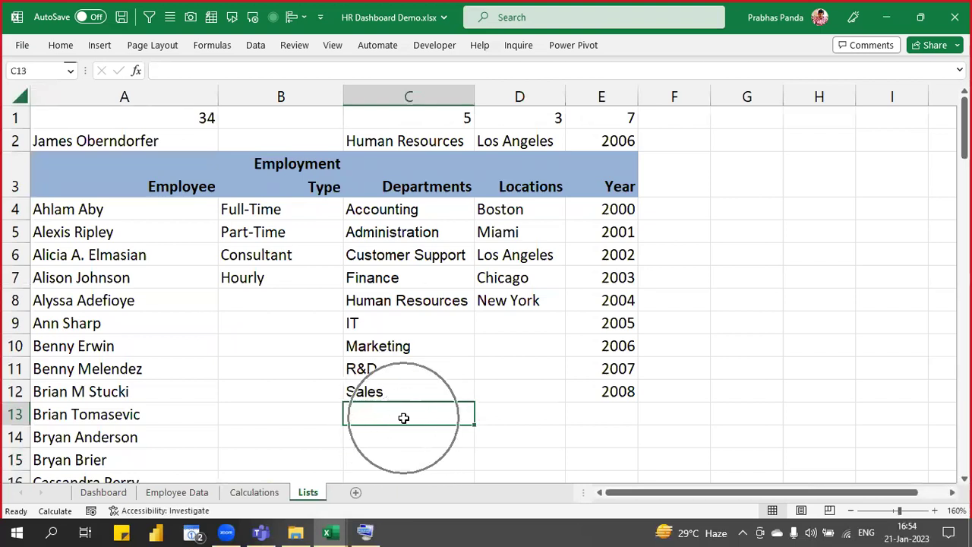
key("ctrl")
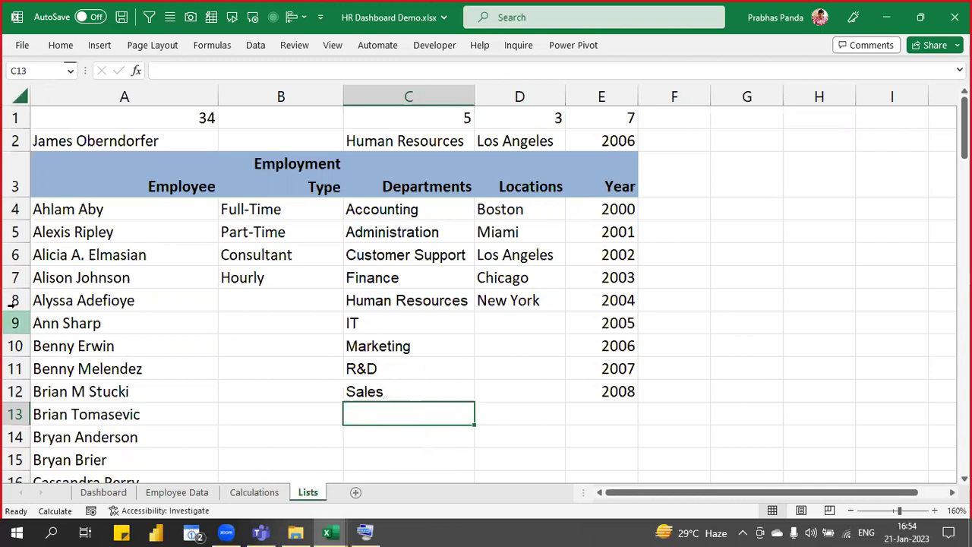
- Examine the Employee column on the Lists sheet down to its last entry and return to the column's start
left_click(83, 240)
key("ctrl")
key("ctrl")
key("ctrl")
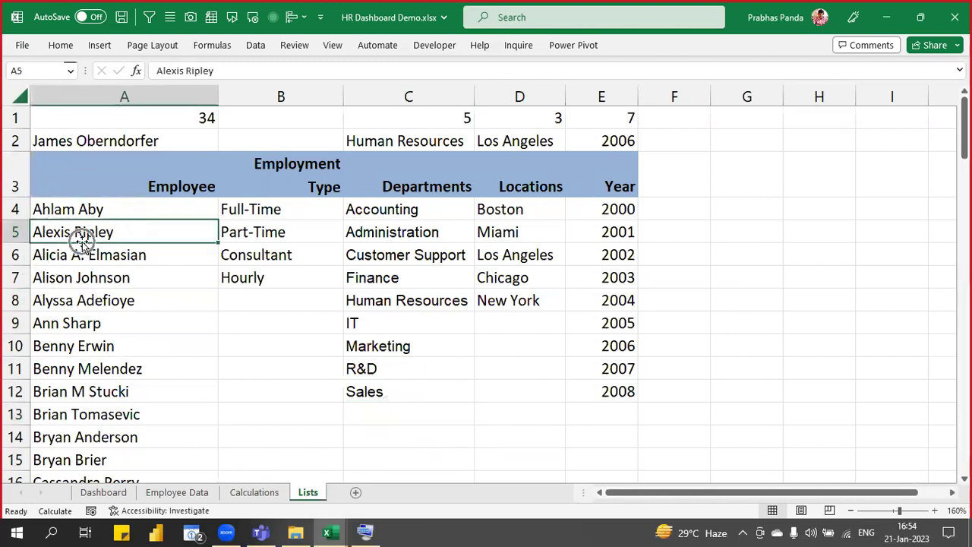
scroll(81, 244, "down", 20)
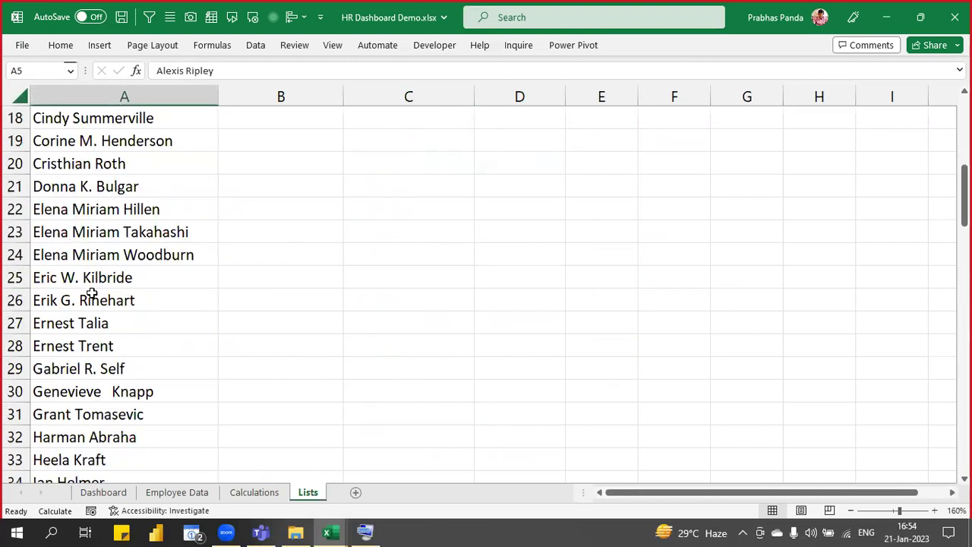
scroll(91, 293, "down", 11)
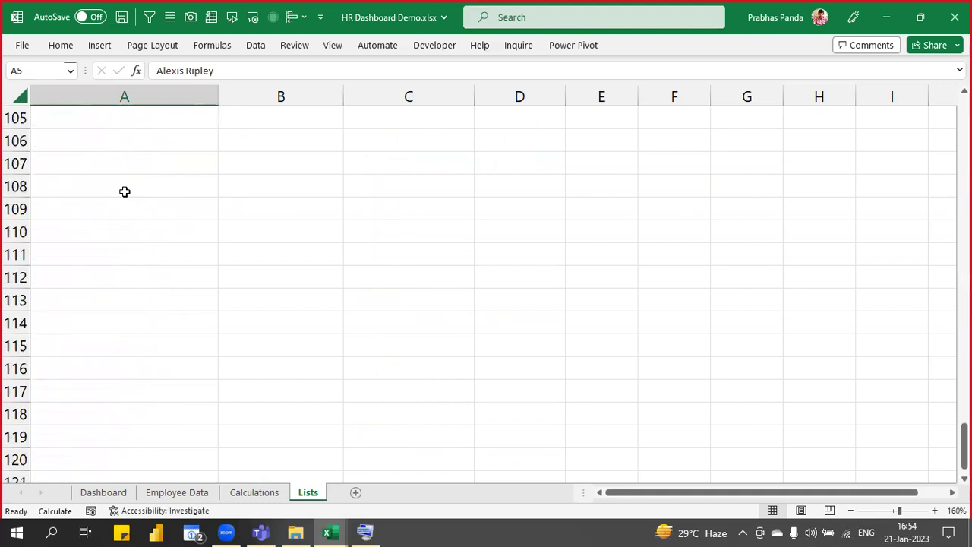
scroll(99, 250, "up", 4)
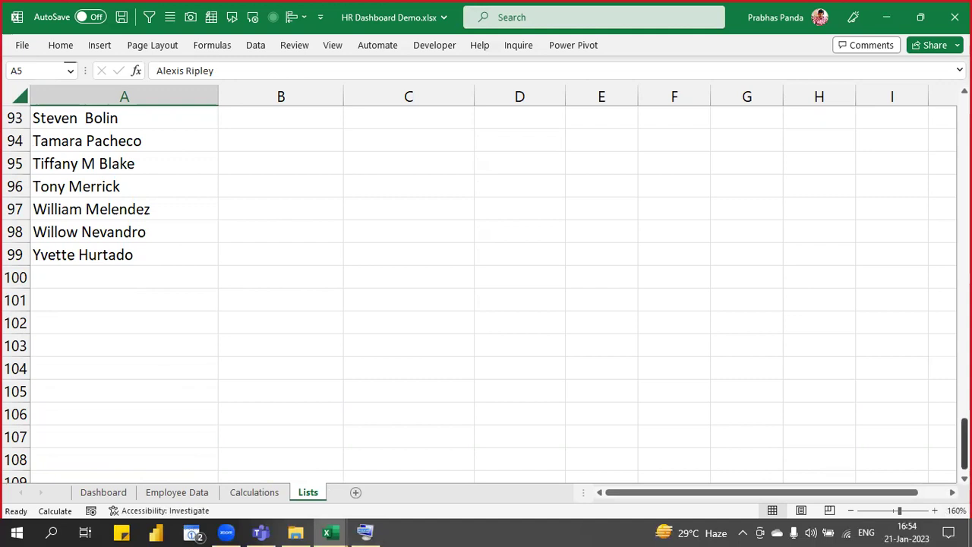
left_click_drag(964, 444, 964, 123)
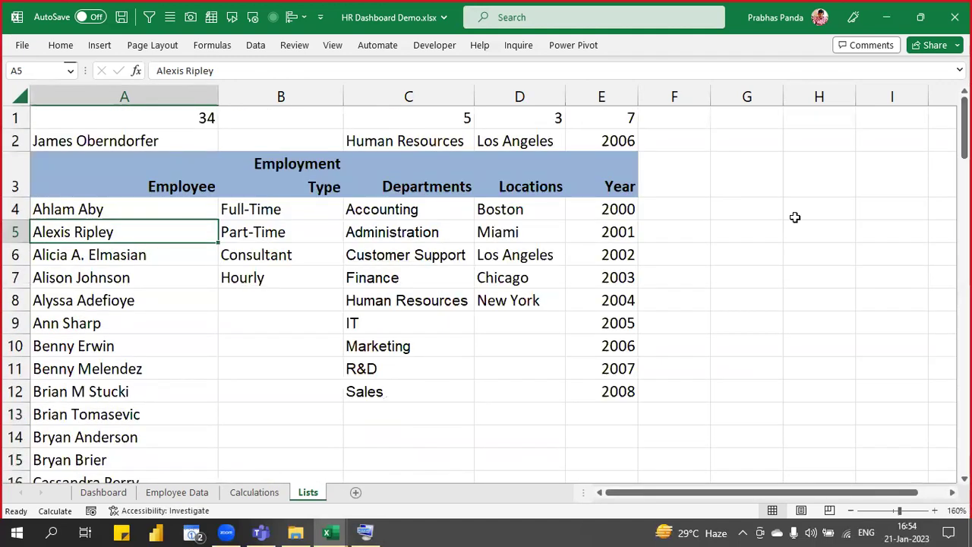
- Revisit the Employee Data, Calculations and Lists sheets, ending on the Dashboard sheet
left_click(181, 493)
left_click(254, 492)
left_click(308, 495)
left_click(106, 491)
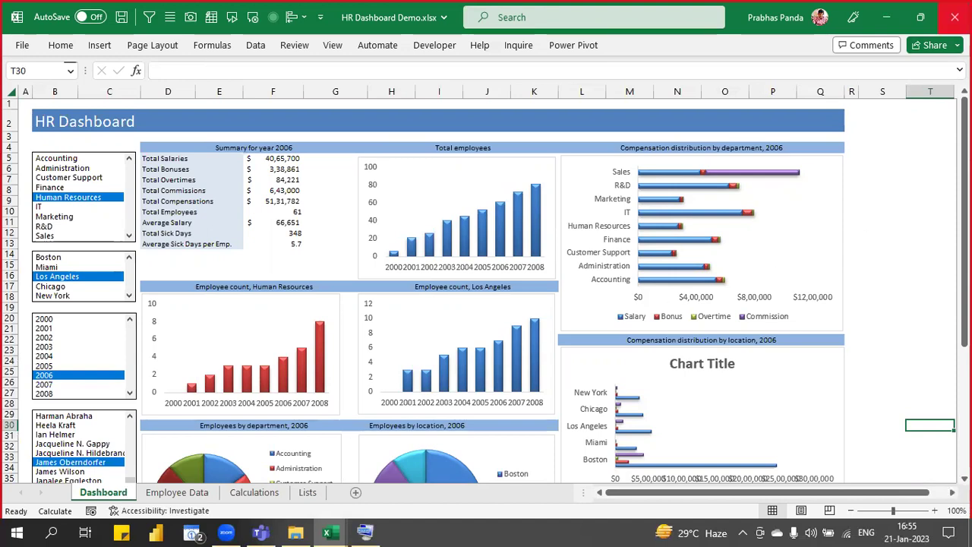
- Close HR Dashboard Demo.xlsx without saving, switch to File Explorer and open the Sales folder within Excel Dashboards
left_click(955, 16)
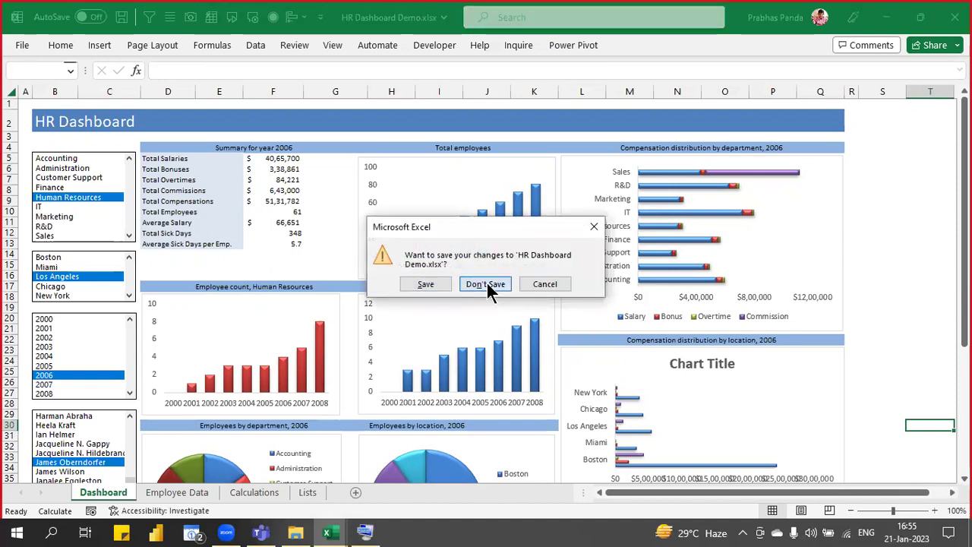
left_click(486, 283)
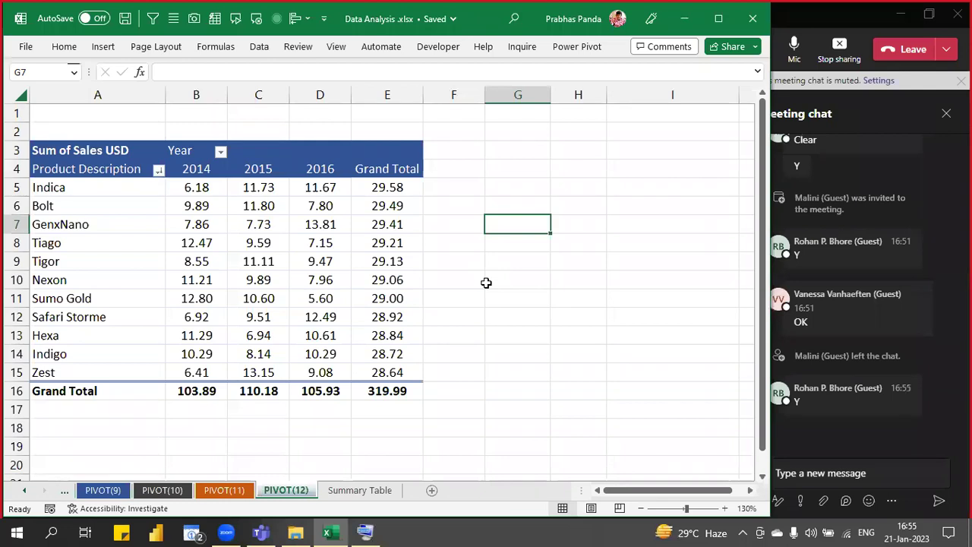
left_click(296, 532)
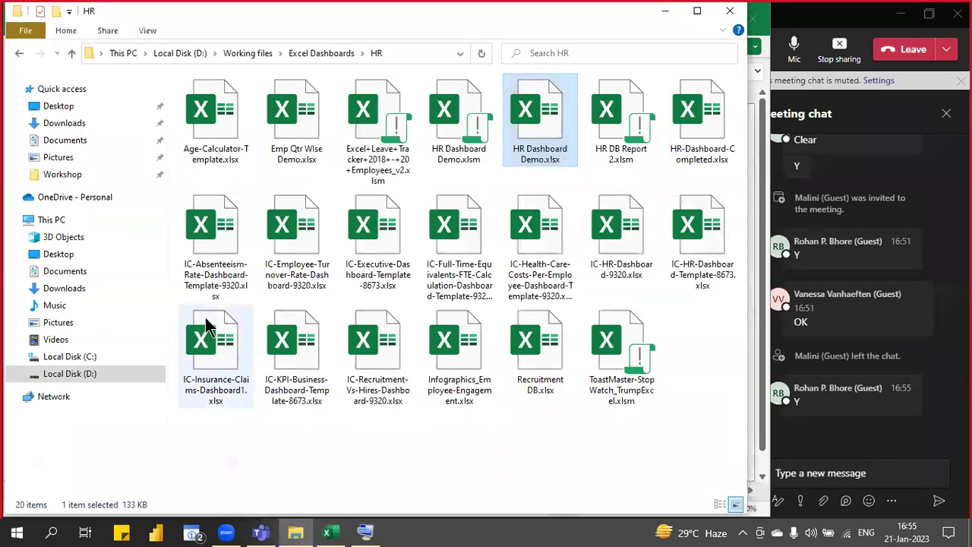
left_click(316, 55)
double_click(209, 143)
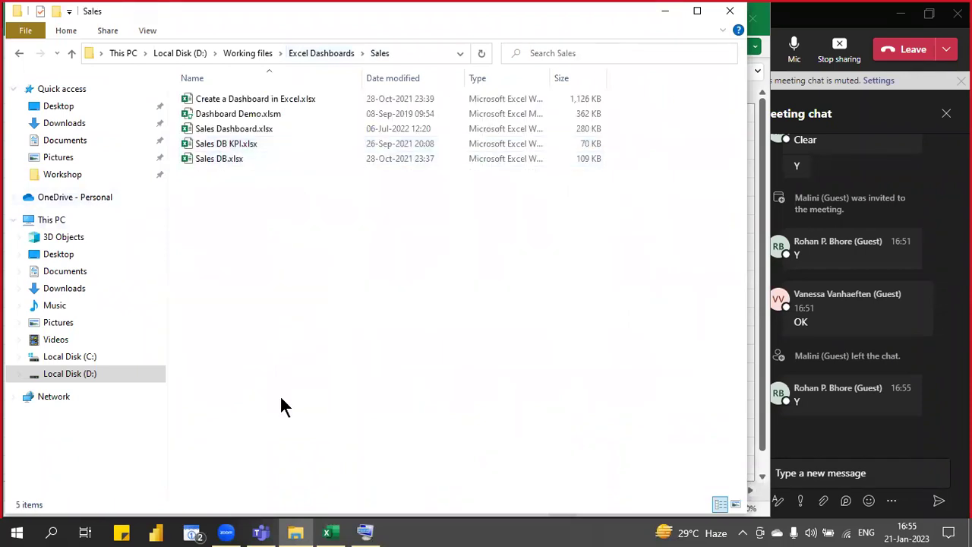
left_click(268, 115)
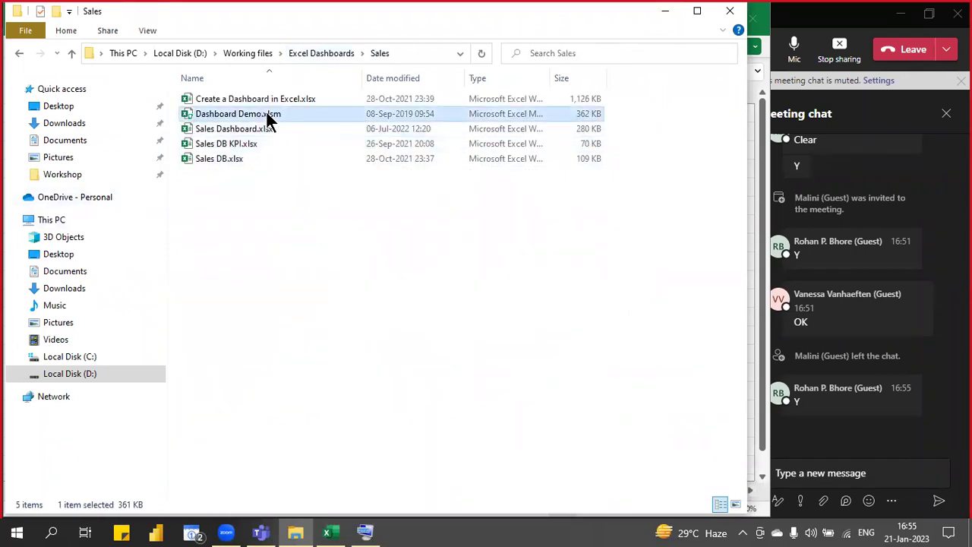
double_click(267, 120)
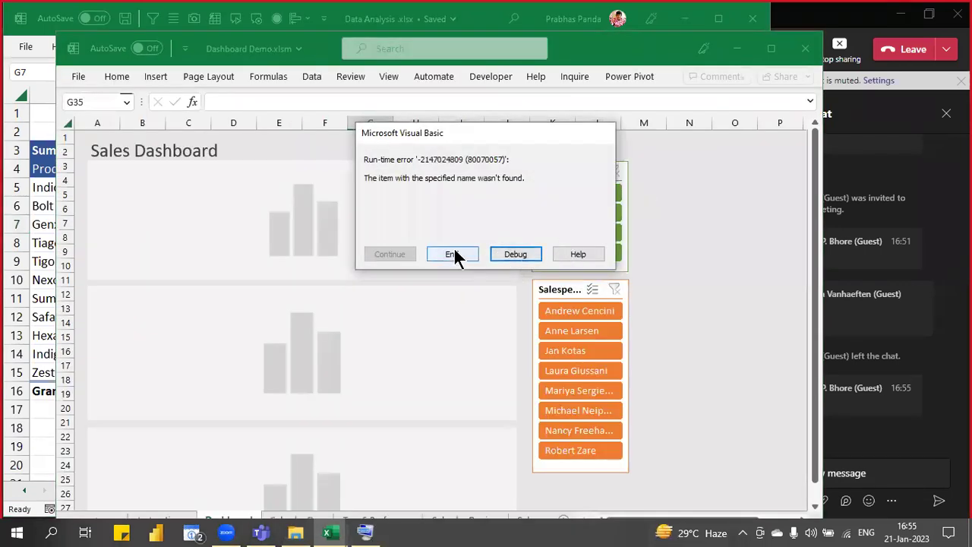
left_click(454, 254)
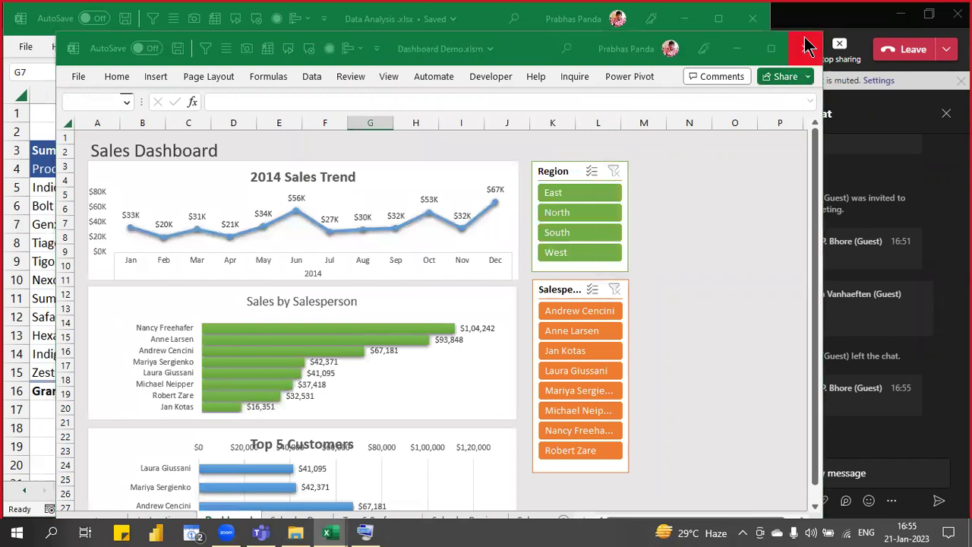
left_click(807, 47)
left_click(481, 281)
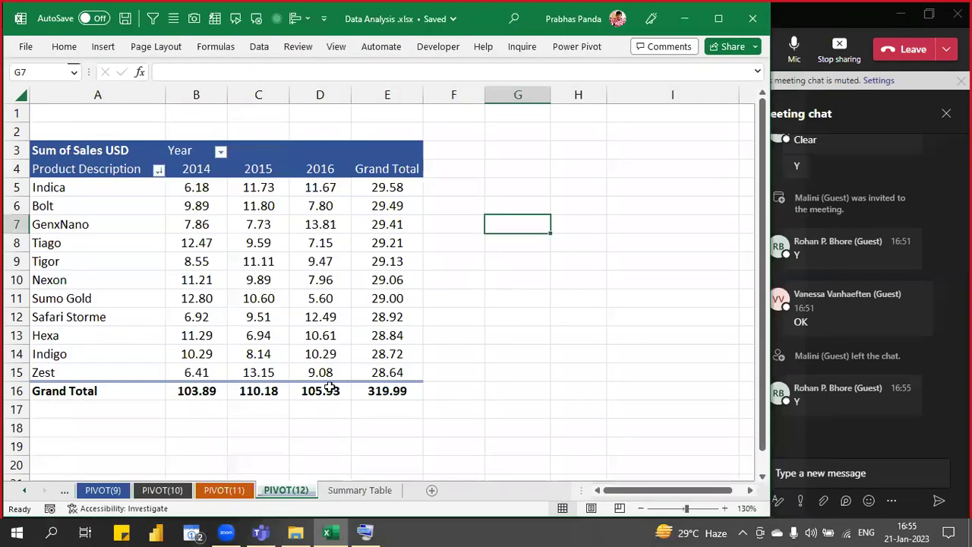
- Open Sales Dashboard.xlsx from the Sales folder in a maximized window and filter its dashboard to the East Coast region
left_click(296, 533)
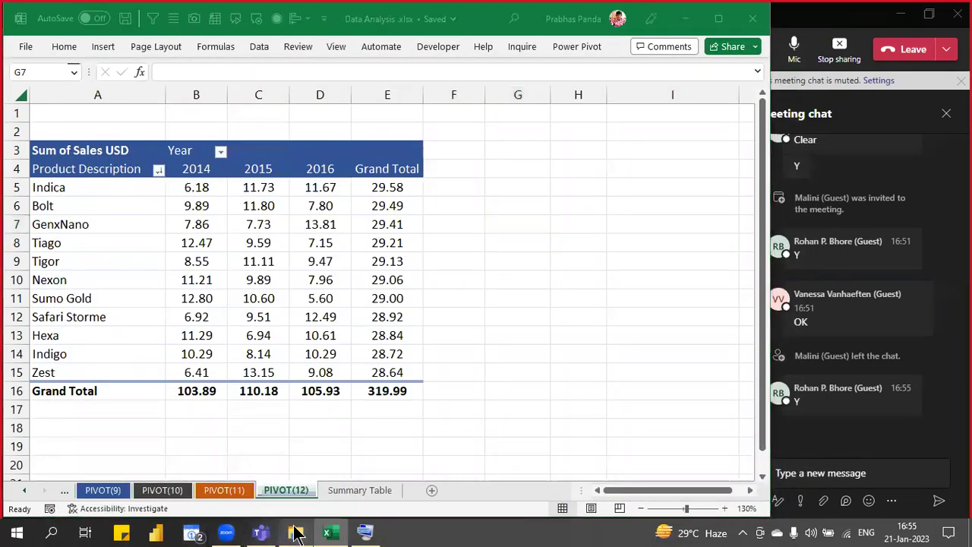
left_click(241, 129)
double_click(242, 129)
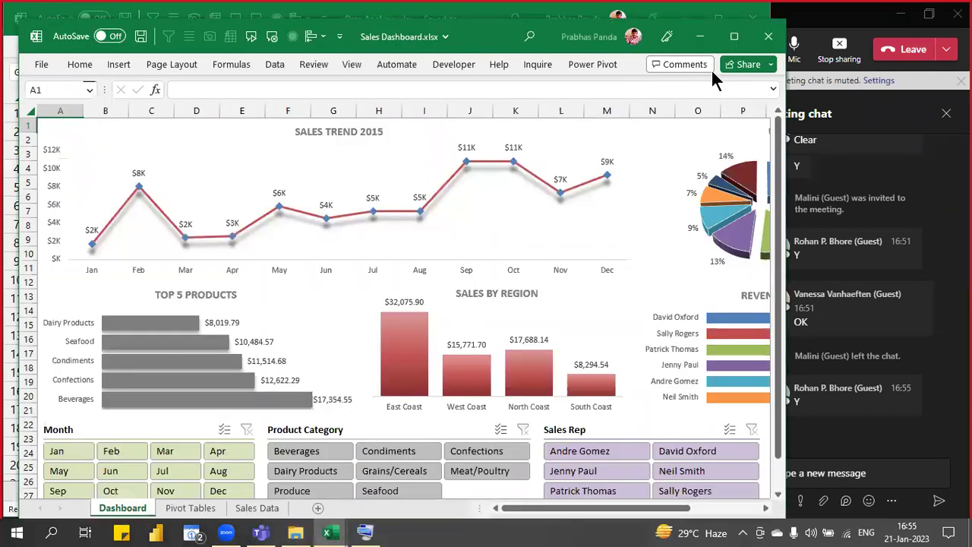
left_click(733, 36)
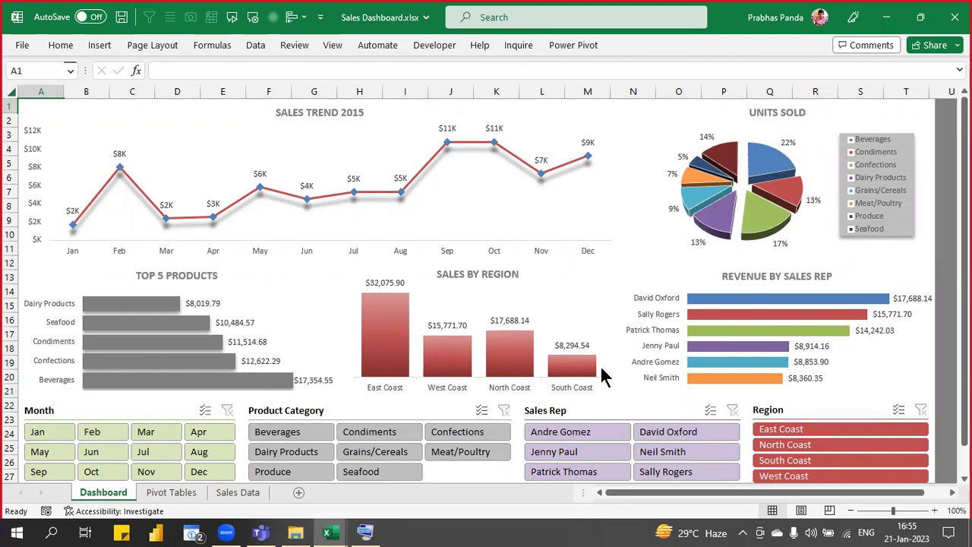
mouse_move(377, 360)
left_click(784, 429)
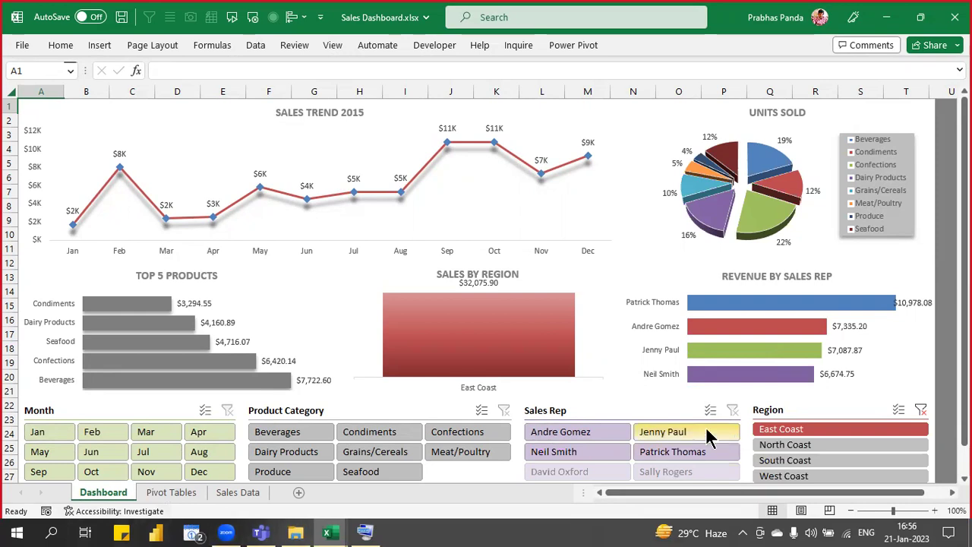
- Filter the sales dashboard to a single East Coast sales rep, inspect that rep's revenue bar, and close the Sales Dashboard workbook
left_click(674, 434)
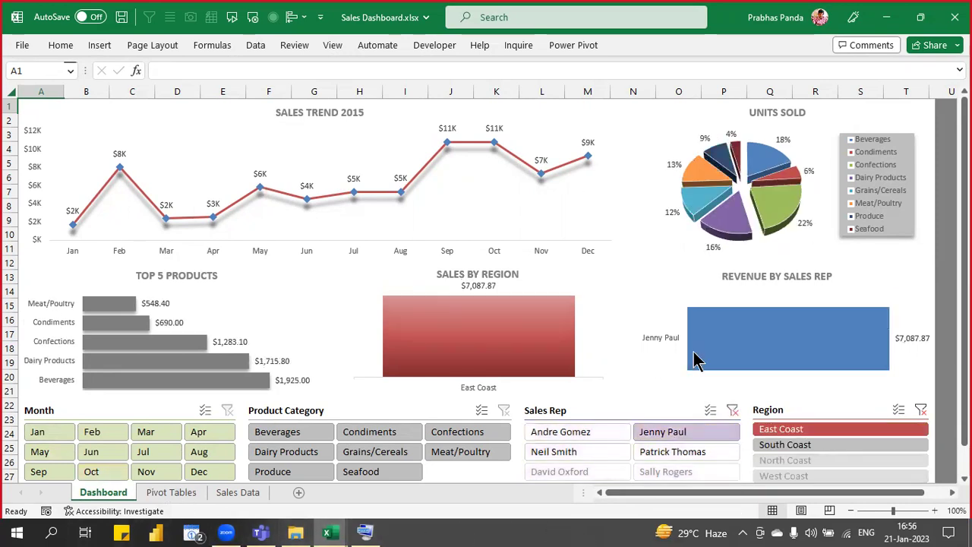
mouse_move(743, 318)
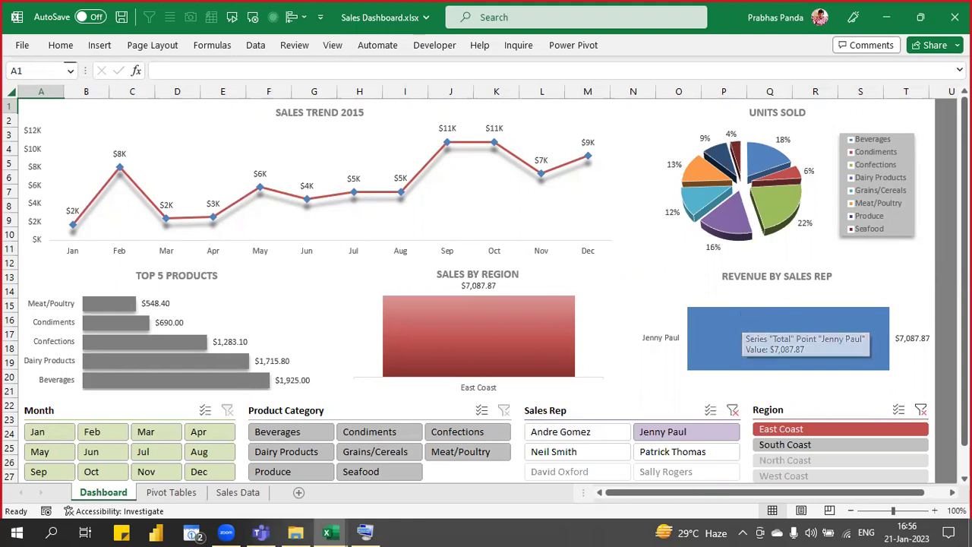
left_click(954, 17)
left_click(487, 284)
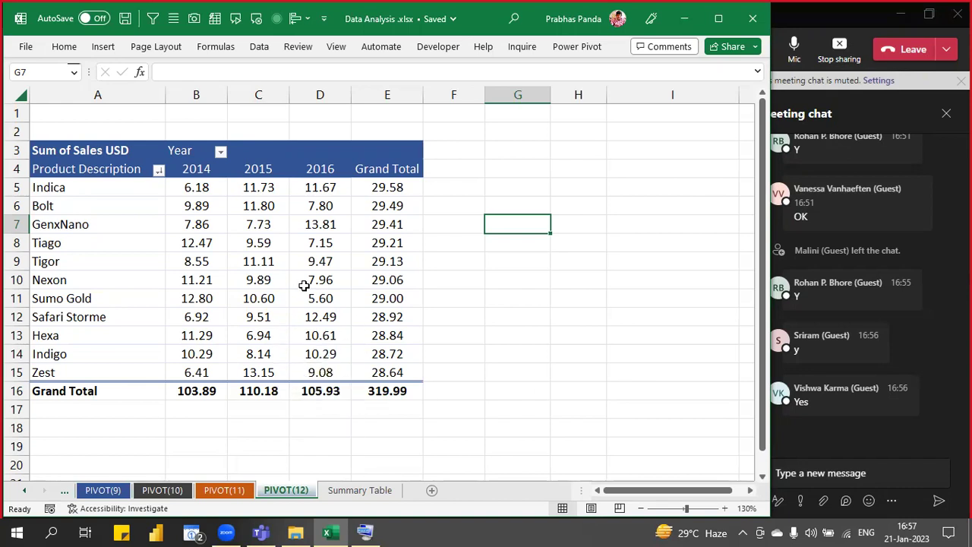
- Insert 15 blank rows above the pivot table on the PIVOT(12) sheet
left_click(291, 232)
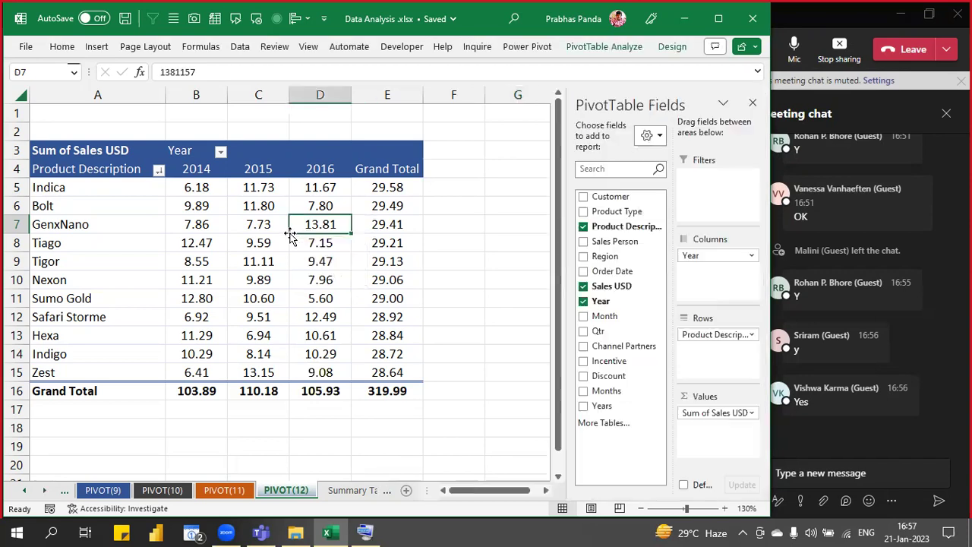
scroll(291, 232, "down", 3, "ctrl")
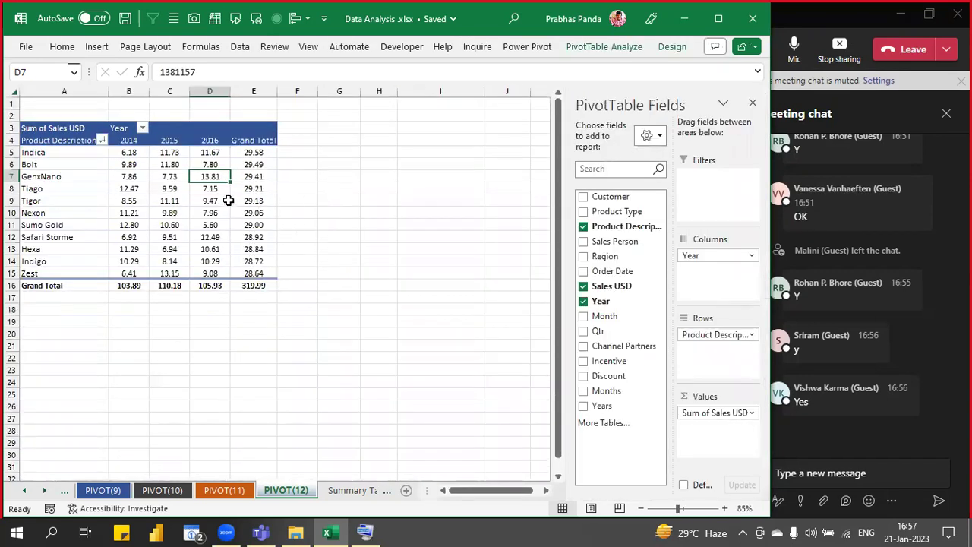
left_click(201, 116)
key("alt+h")
key("i")
key("r")
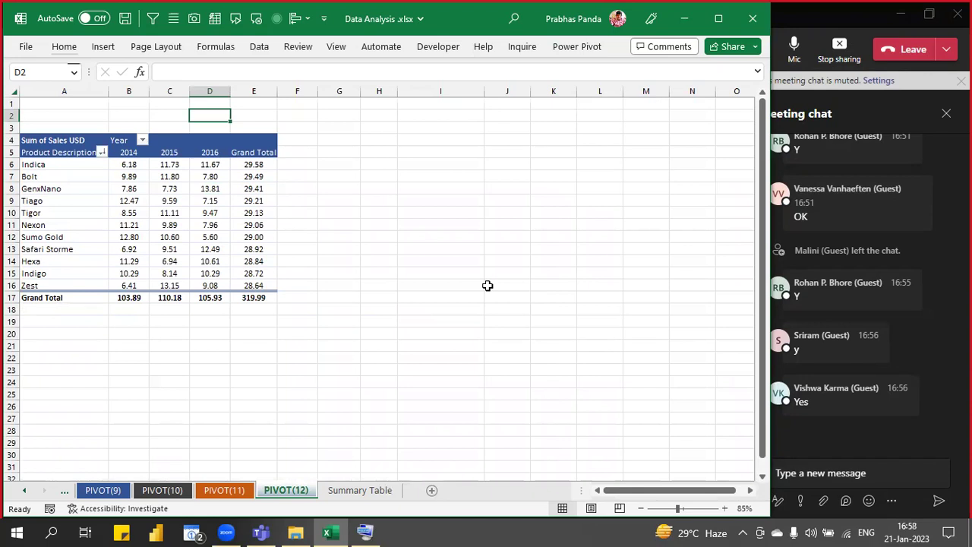
key("F4")
key("F4")
key("F4")
key("F4")
key("F4")
key("F4")
key("F4")
key("F4")
key("F4")
key("F4")
key("F4")
key("F4")
key("F4")
key("F4")
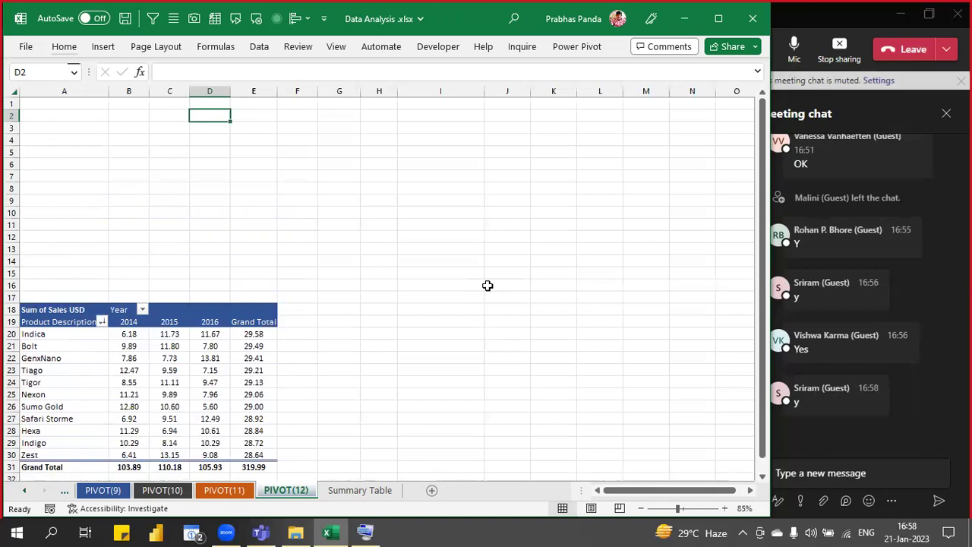
- Insert slicers for Customer, Sales Person, Region and Month for the PIVOT(12) pivot table
left_click(204, 379)
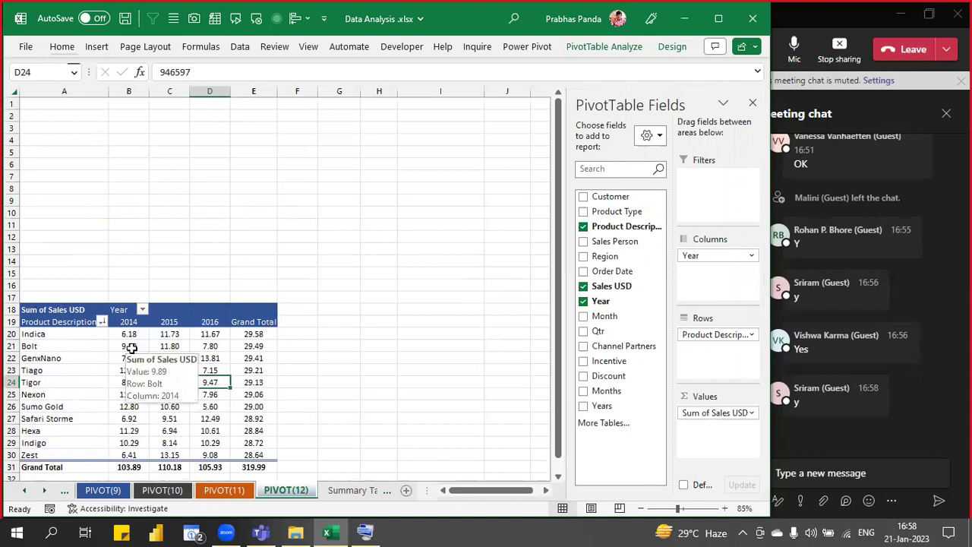
left_click(625, 46)
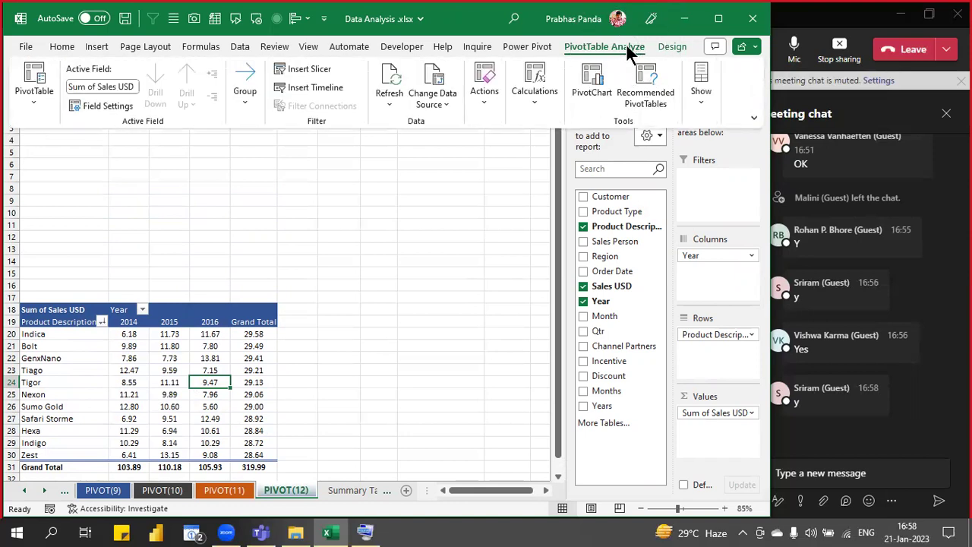
left_click(773, 182)
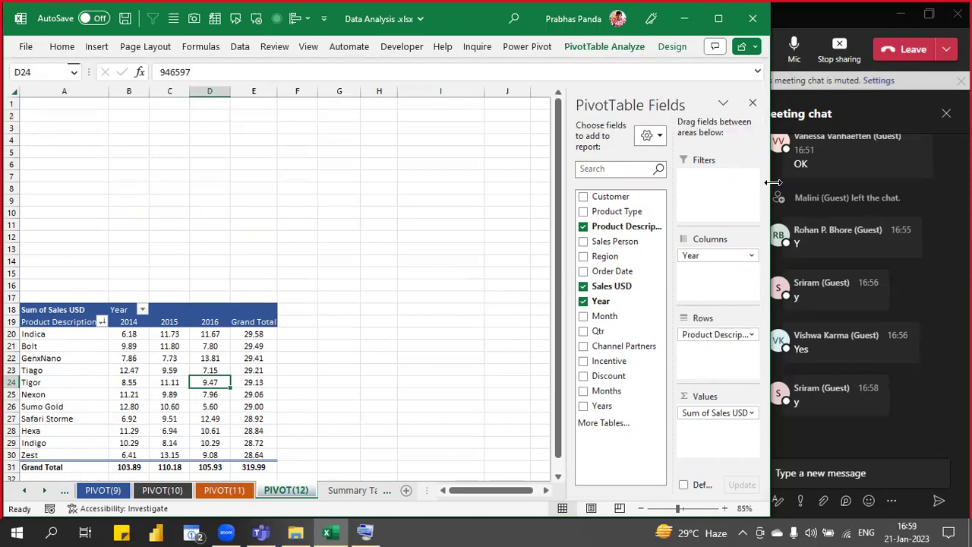
left_click_drag(773, 183, 789, 182)
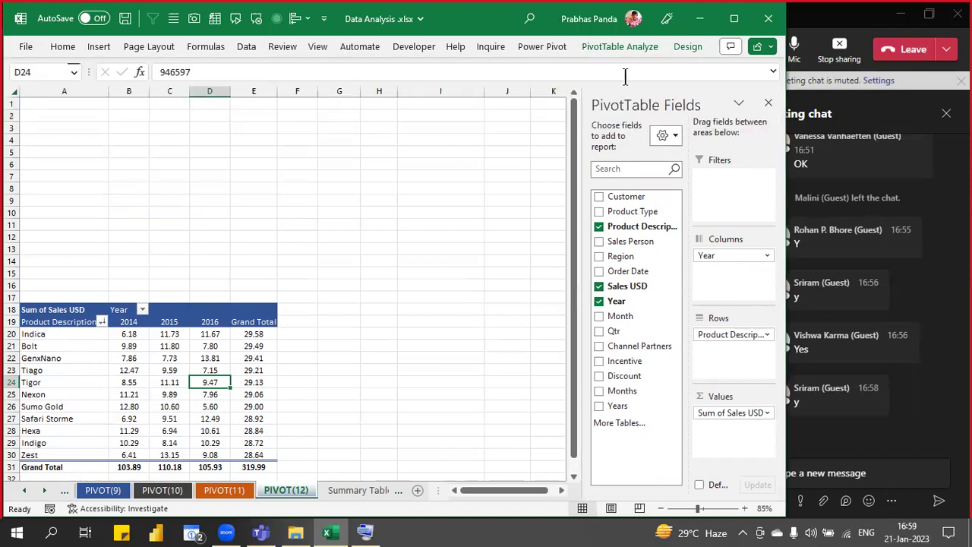
left_click(626, 42)
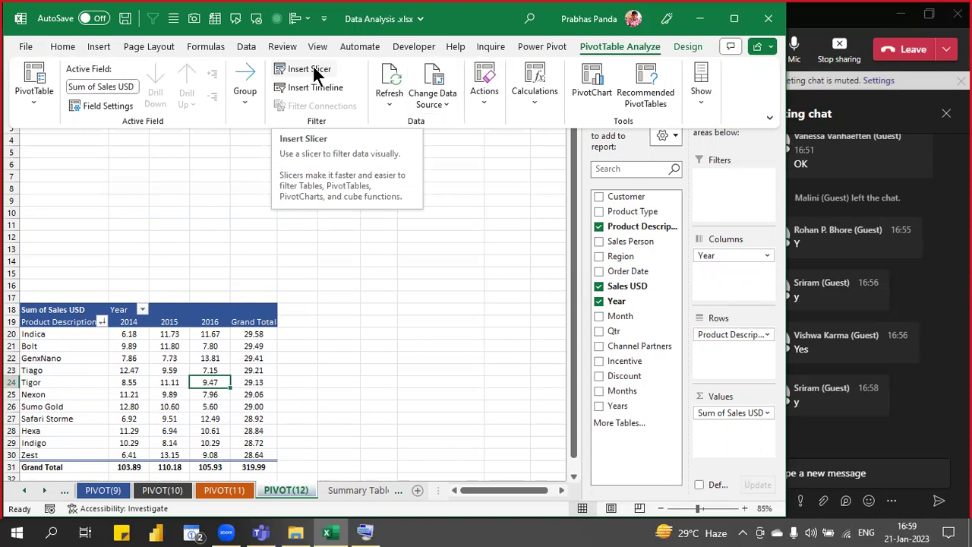
left_click(318, 74)
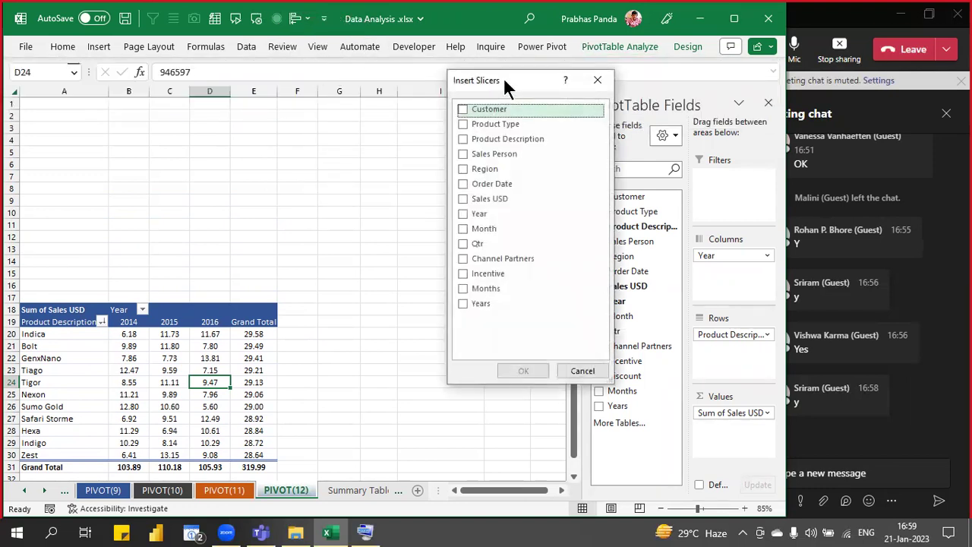
left_click_drag(499, 81, 453, 115)
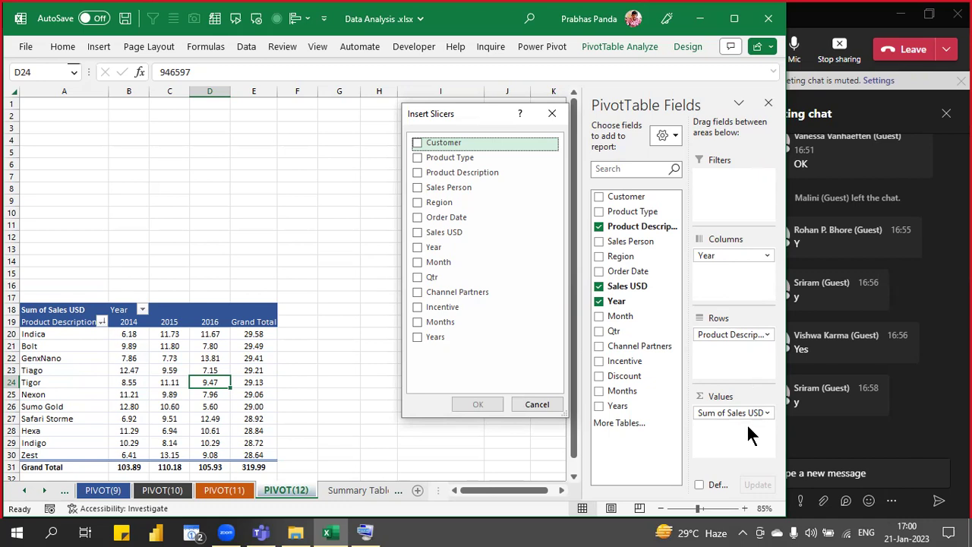
left_click(416, 143)
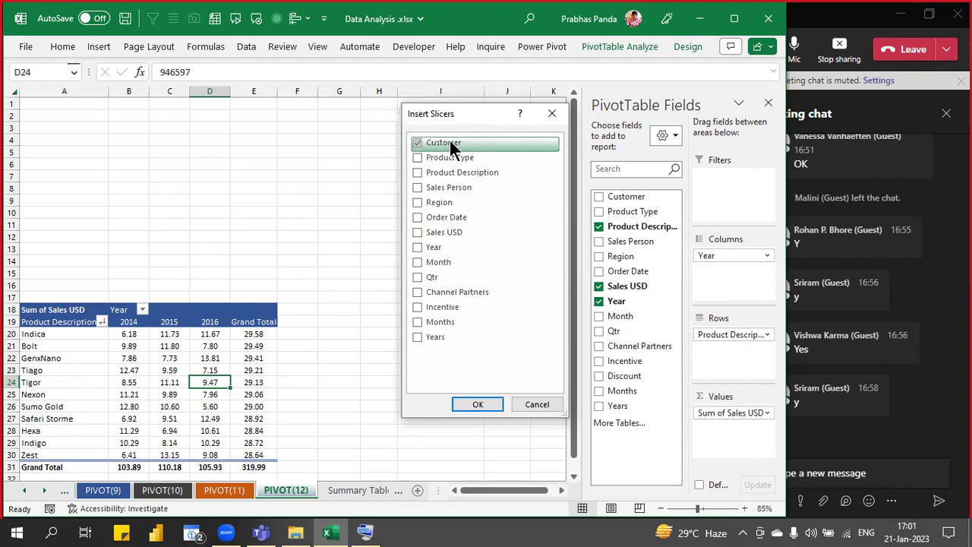
left_click(417, 187)
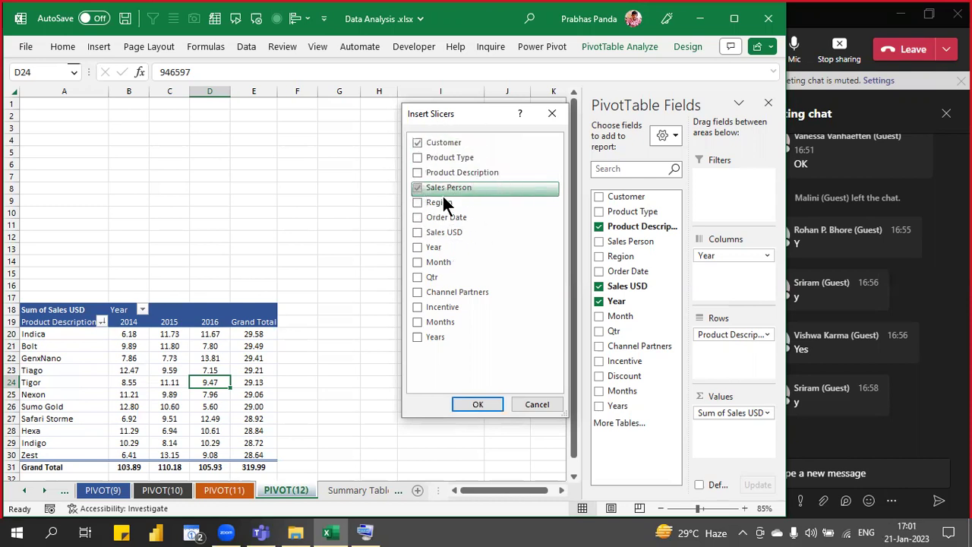
key("ctrl")
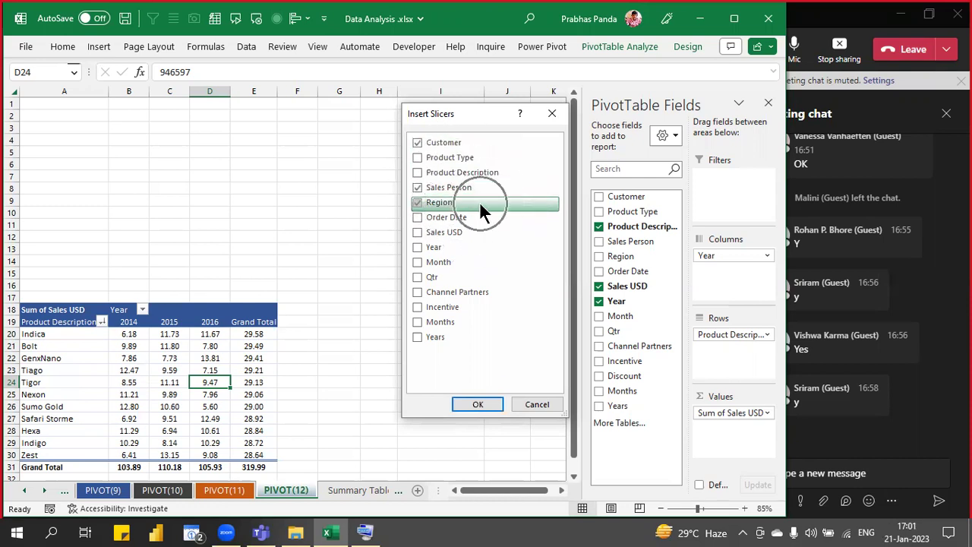
key("ctrl")
left_click(417, 262)
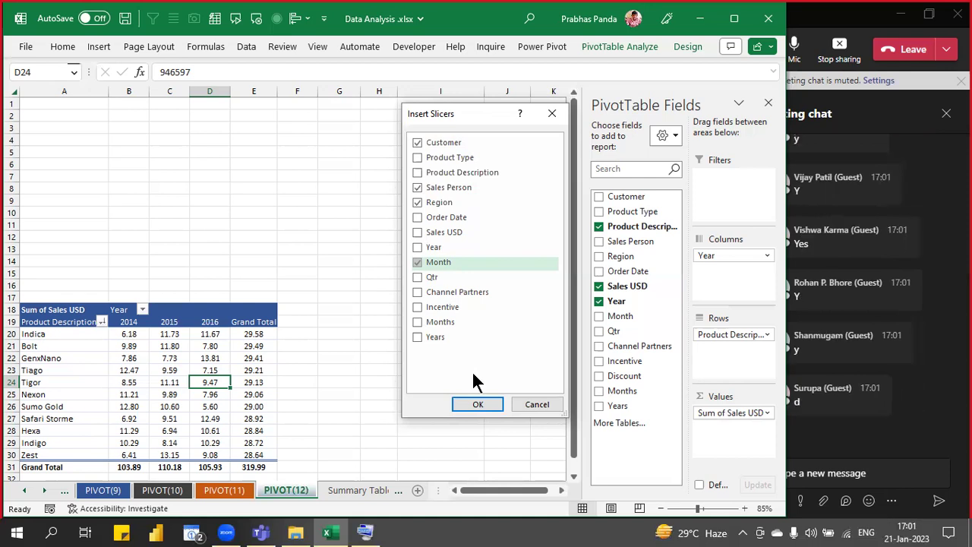
left_click(478, 403)
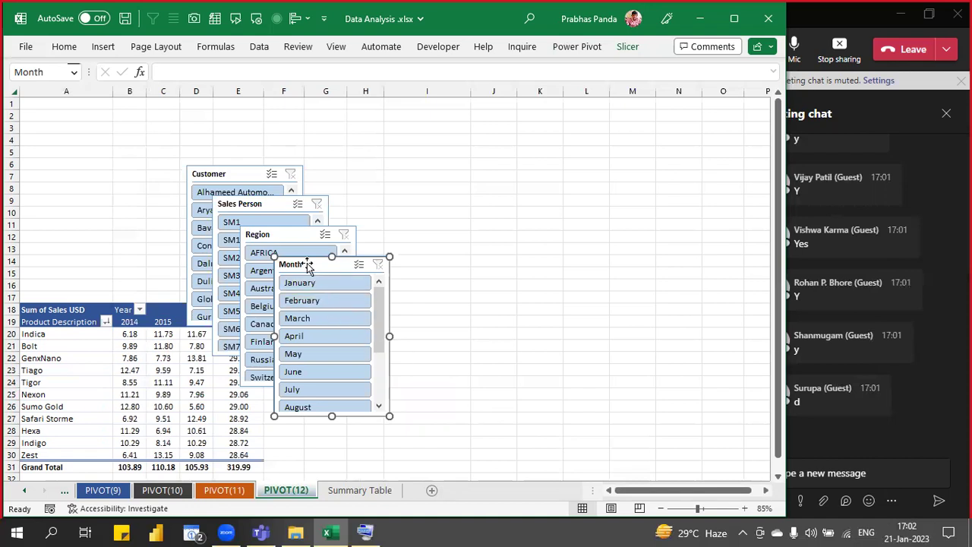
- Arrange the slicers side by side in the blank rows above the pivot table, in the order Month, Sales Person, Region, Customer
key("ctrl")
key("ctrl")
left_click_drag(289, 264, 47, 109)
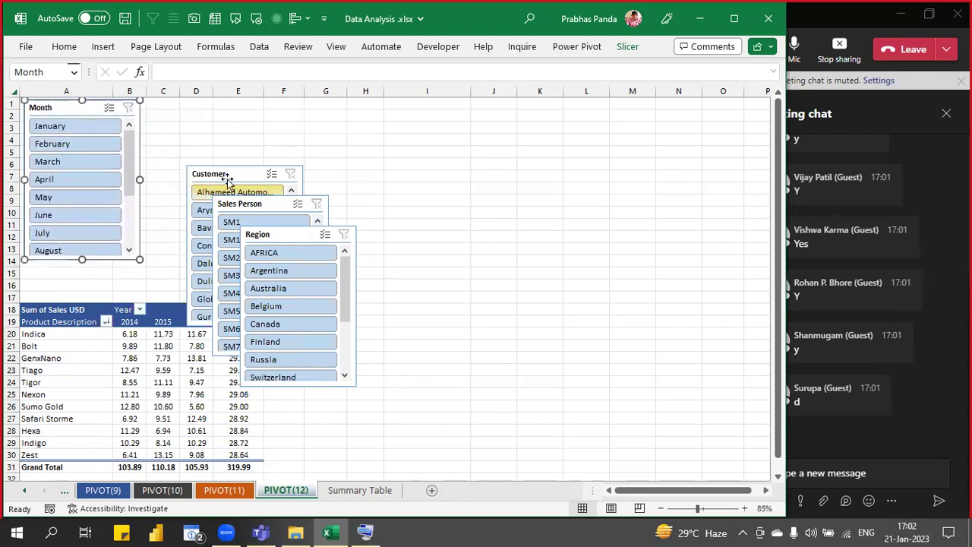
left_click_drag(230, 166, 482, 108)
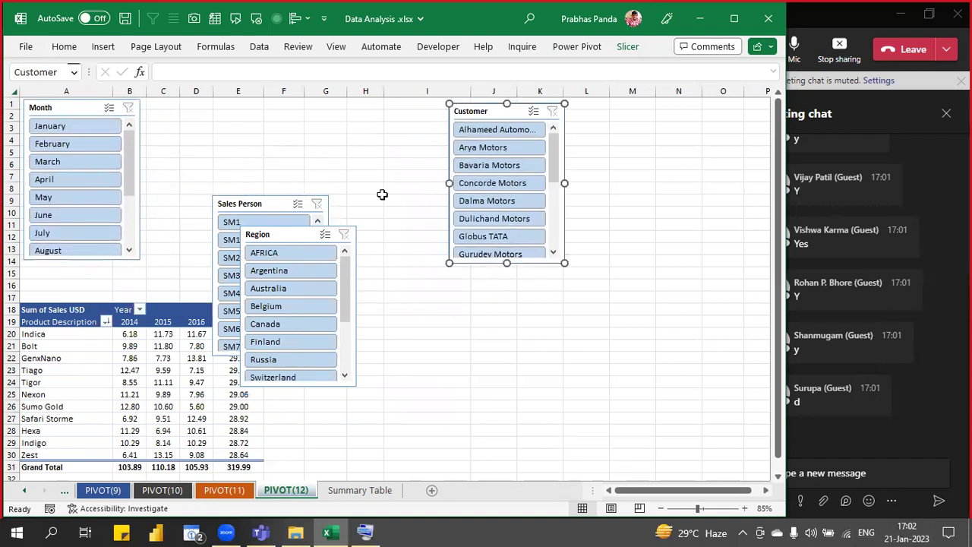
left_click_drag(255, 202, 184, 106)
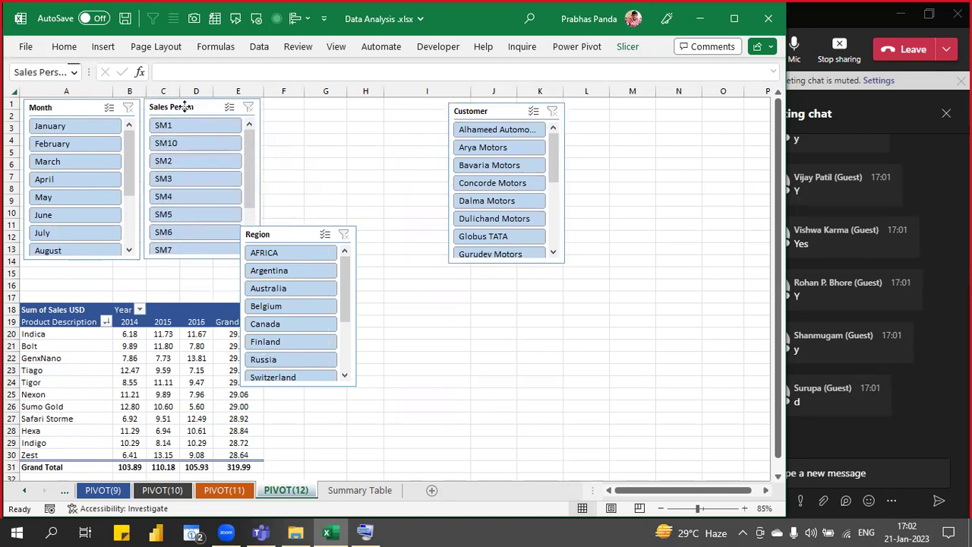
left_click_drag(278, 234, 305, 105)
left_click_drag(463, 110, 400, 107)
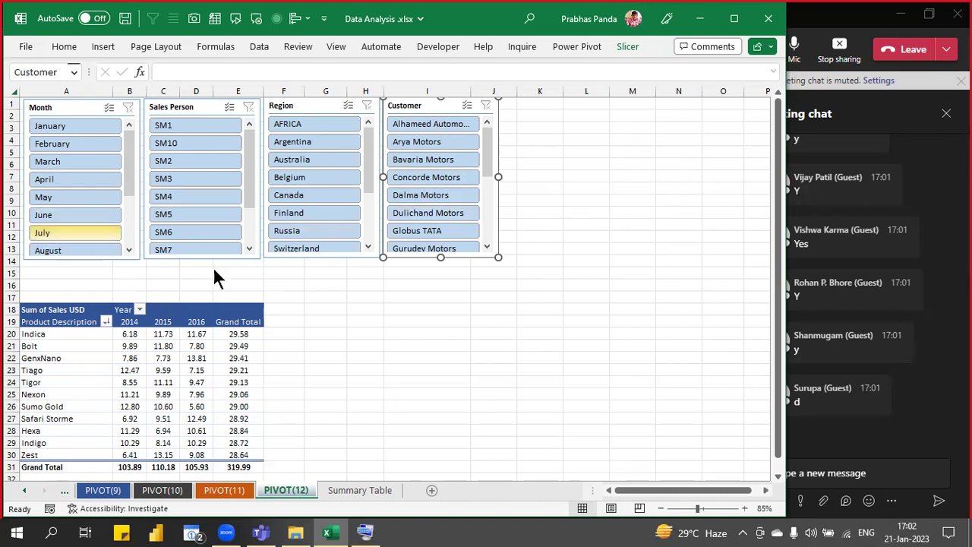
left_click(420, 107)
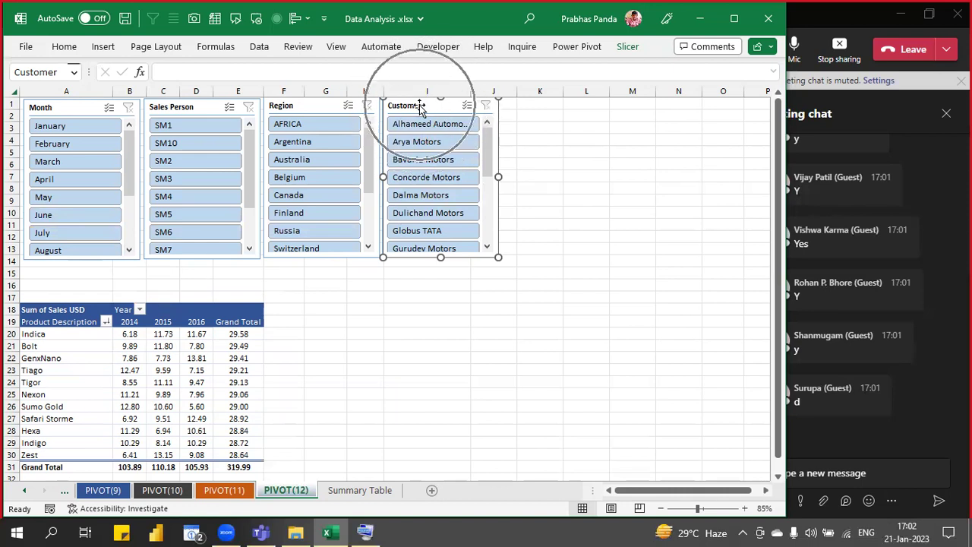
left_click(633, 169)
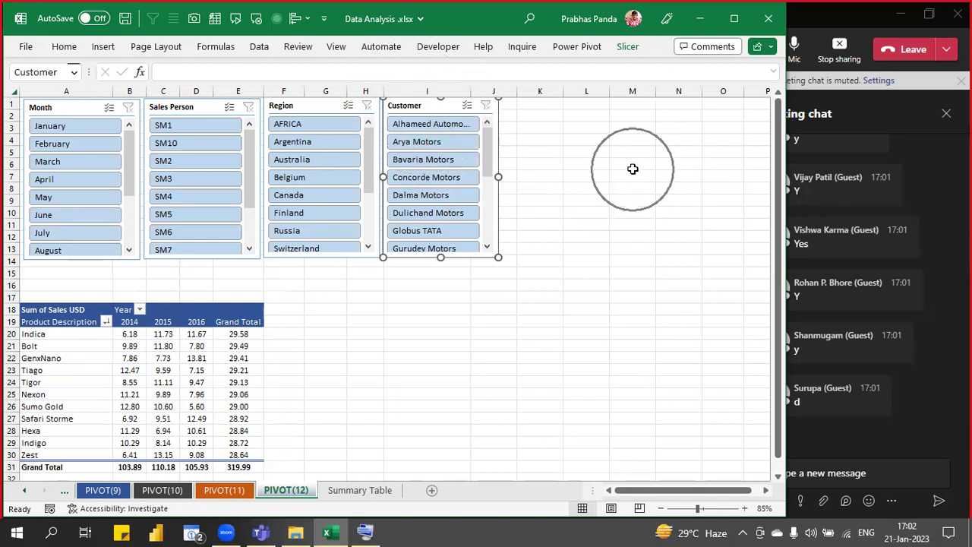
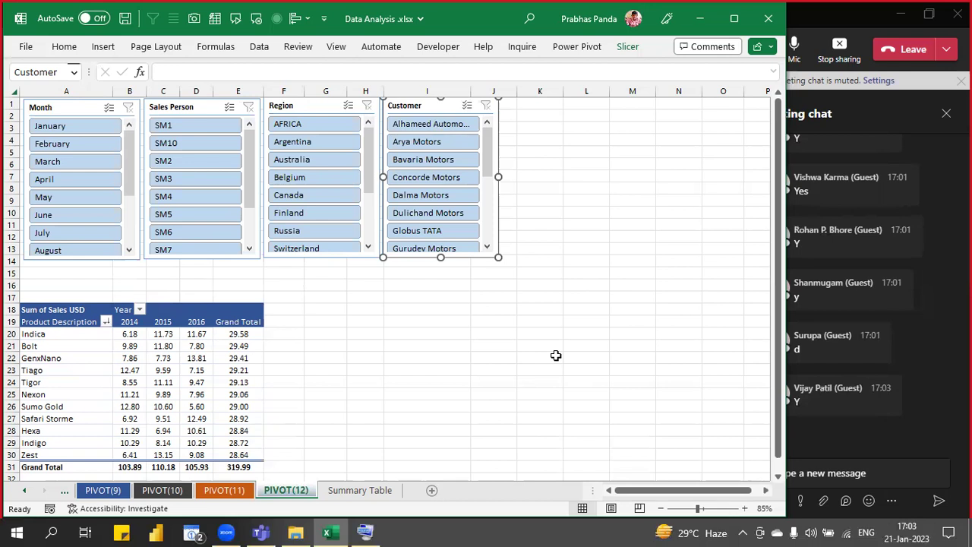
- Apply the dark blue slicer style to the Month slicer
key("ctrl+F1")
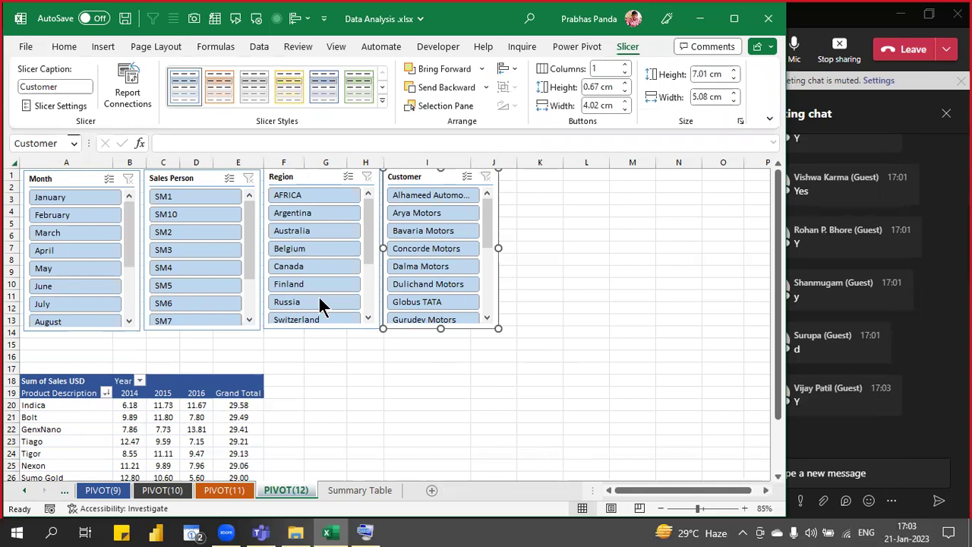
left_click(68, 183)
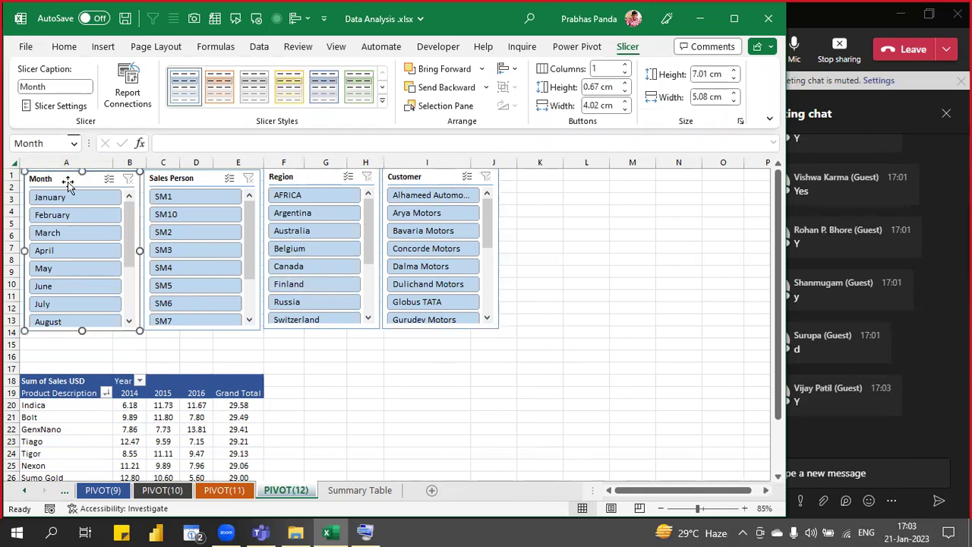
left_click(627, 52)
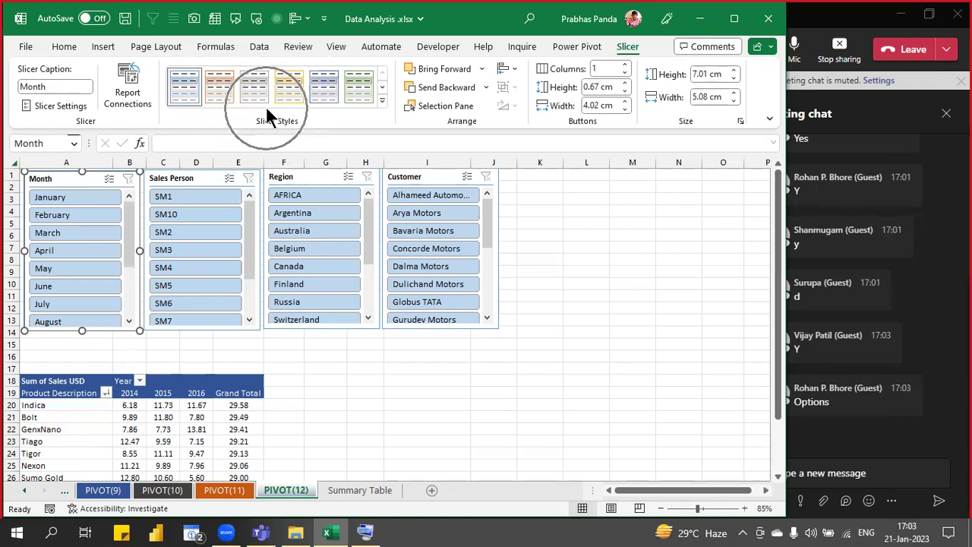
left_click(383, 103)
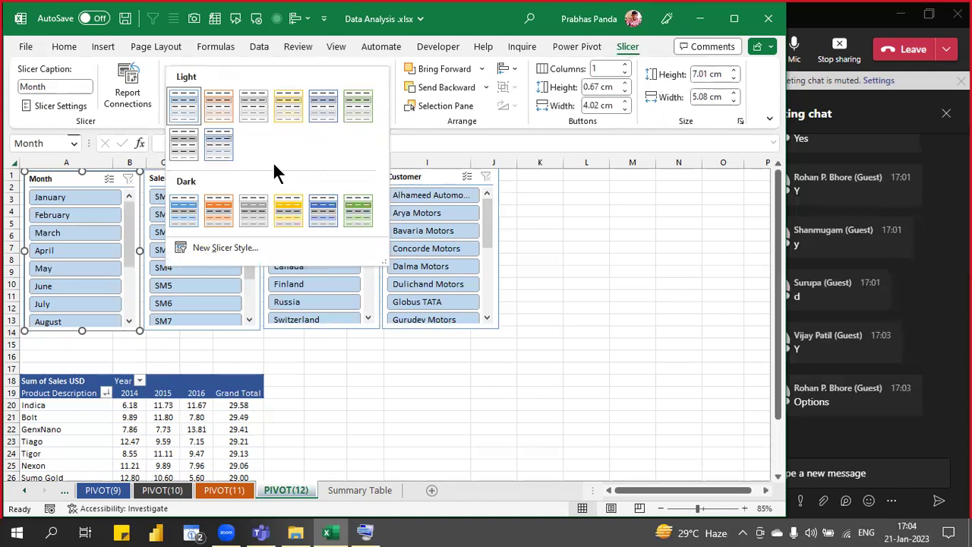
left_click(323, 215)
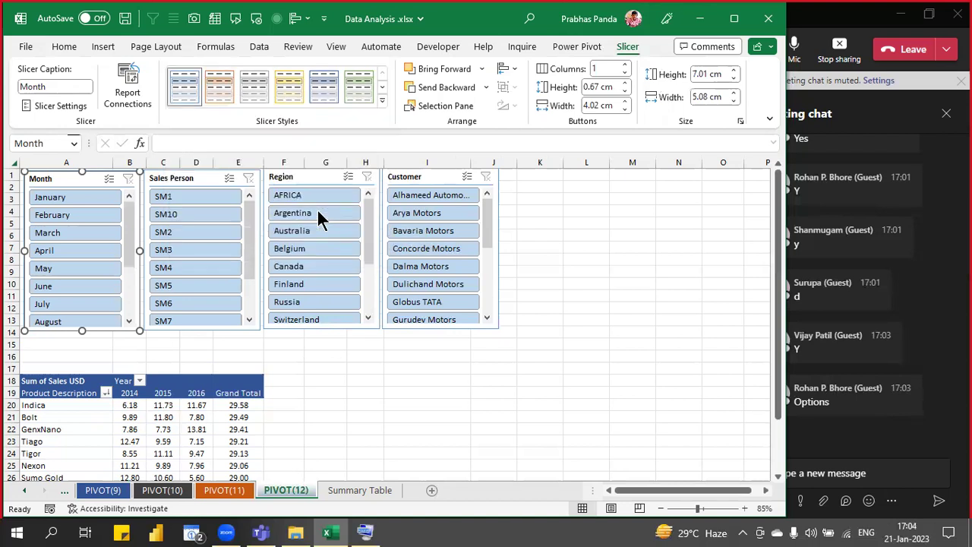
- Apply the dark green style to the Sales Person slicer and the dark orange style to the Region slicer
left_click(187, 176)
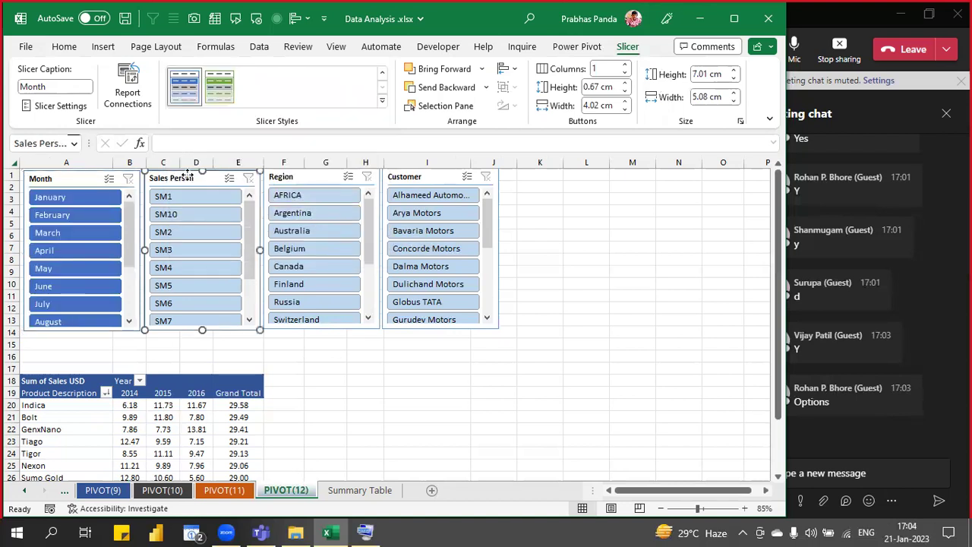
left_click(224, 88)
left_click(303, 177)
left_click(382, 100)
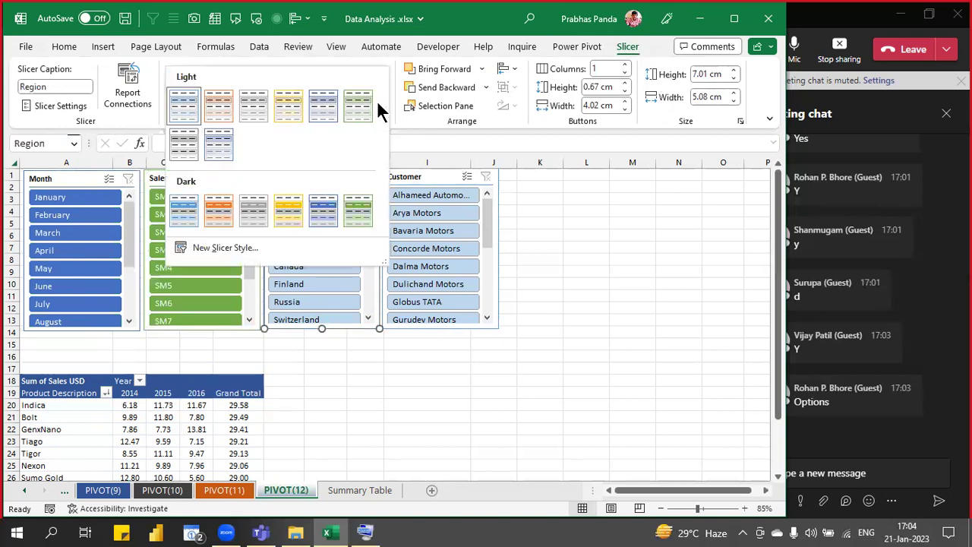
left_click(220, 209)
- Apply the light blue style from the second row of the Light styles to the Customer slicer
left_click(416, 181)
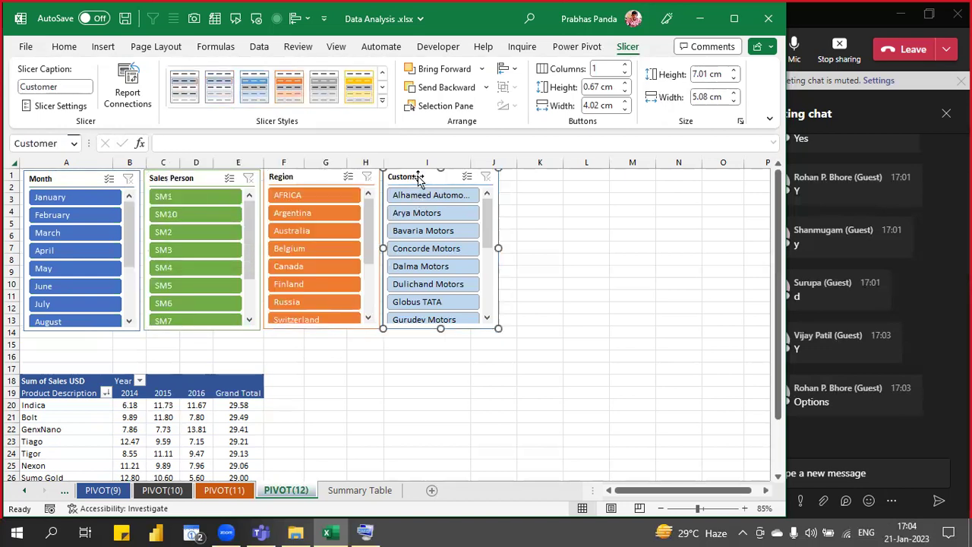
left_click(382, 100)
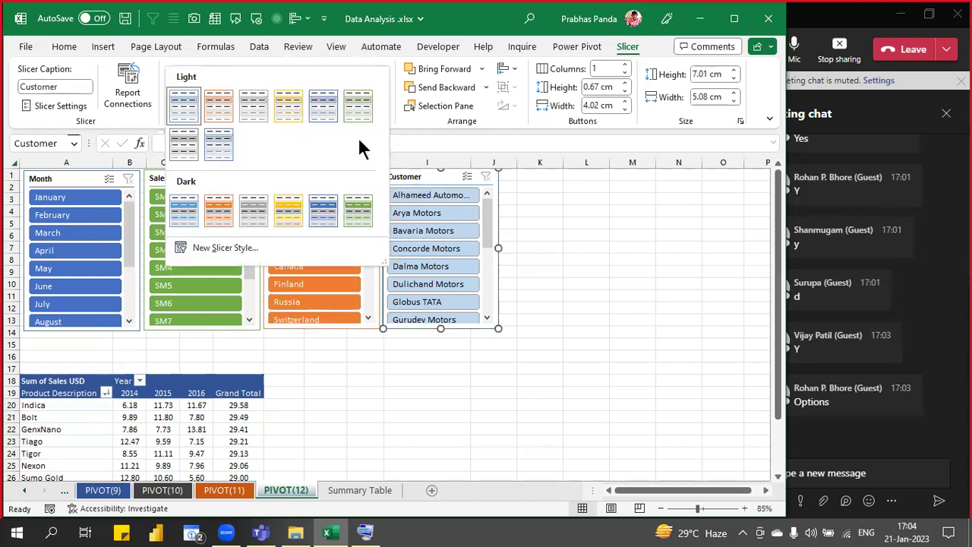
left_click(218, 145)
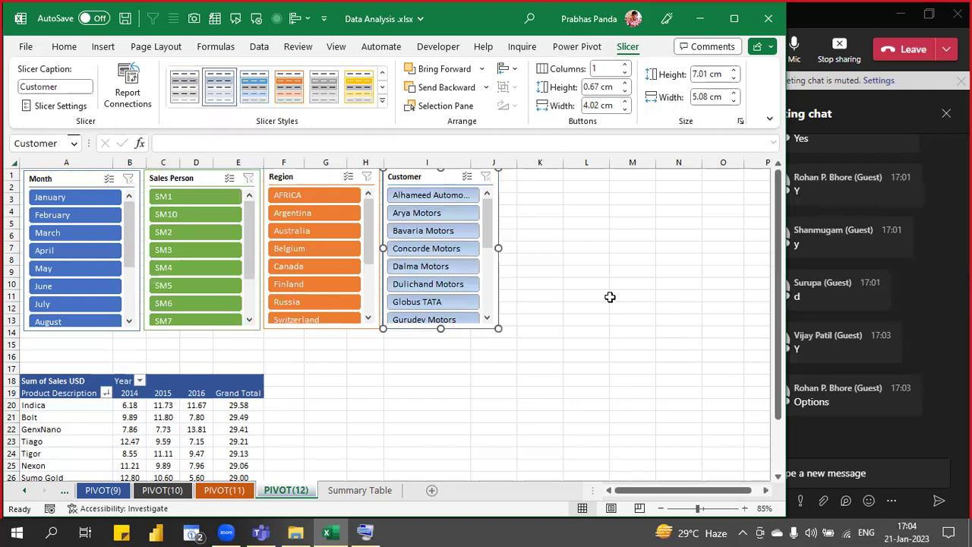
left_click(383, 99)
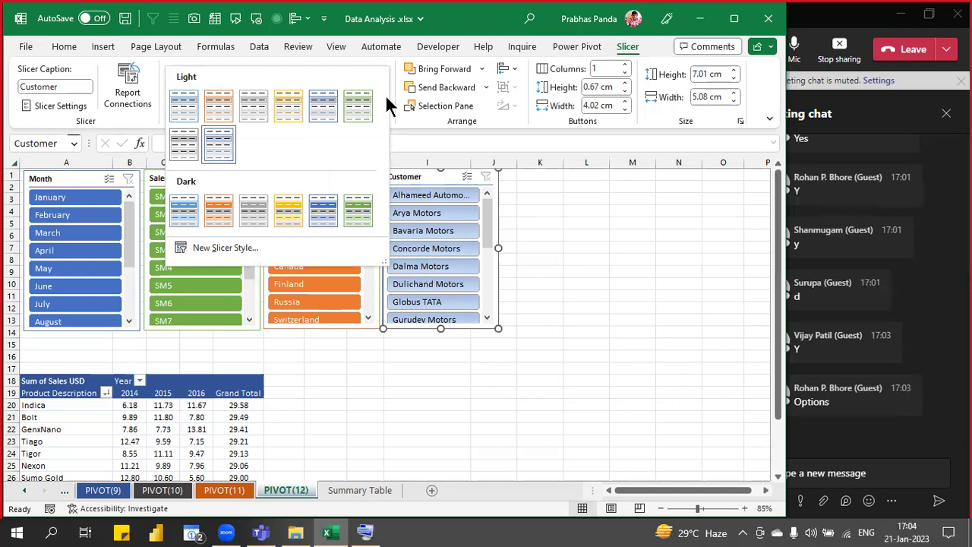
key("Escape")
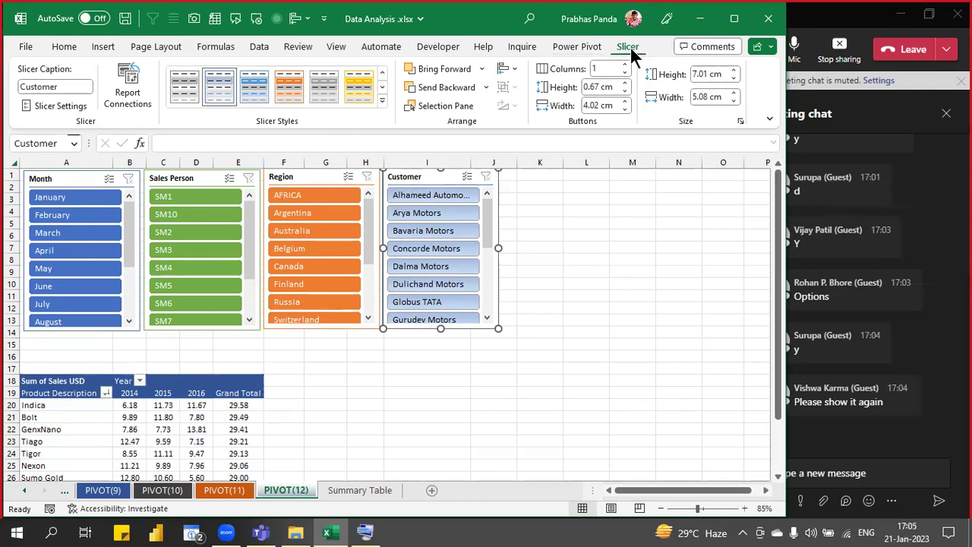
key("ctrl")
key("ctrl")
key("ctrl")
key("ctrl")
key("ctrl")
key("ctrl")
key("ctrl")
key("ctrl")
key("ctrl")
key("ctrl")
key("ctrl")
key("ctrl")
key("ctrl")
key("ctrl")
key("ctrl")
key("ctrl")
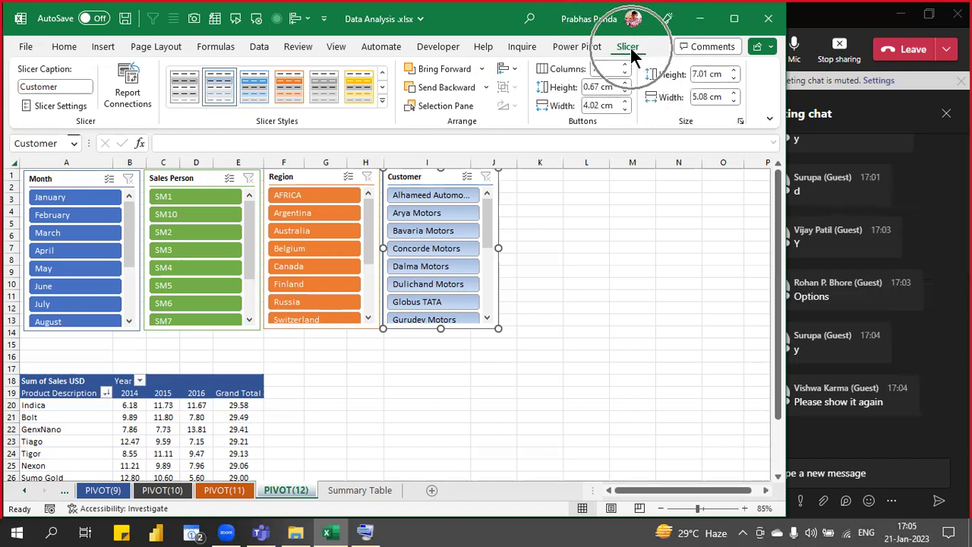
key("ctrl")
key("ctrl")
key("ctrl")
key("ctrl")
key("ctrl")
key("ctrl")
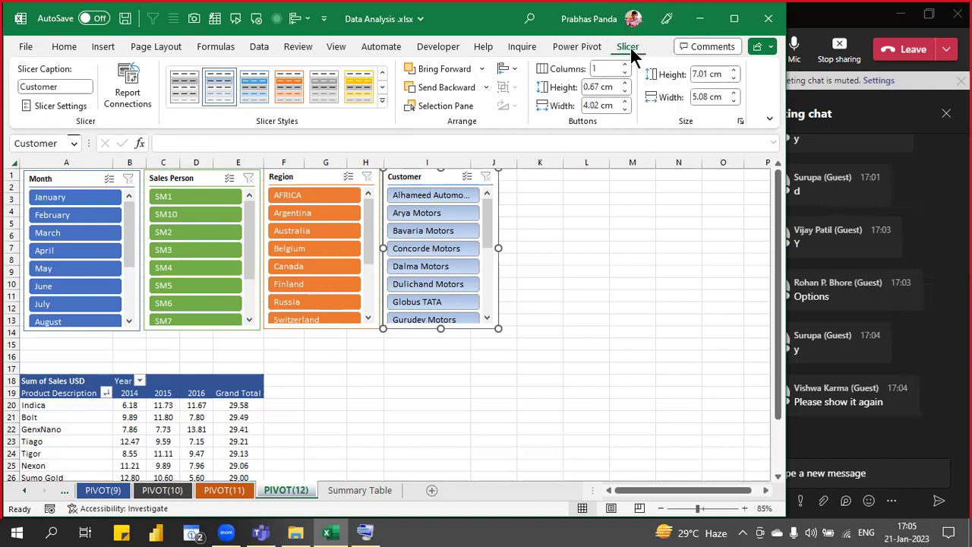
key("ctrl")
key("ctrl")
key("ctrl")
key("ctrl")
key("ctrl")
key("ctrl")
key("ctrl")
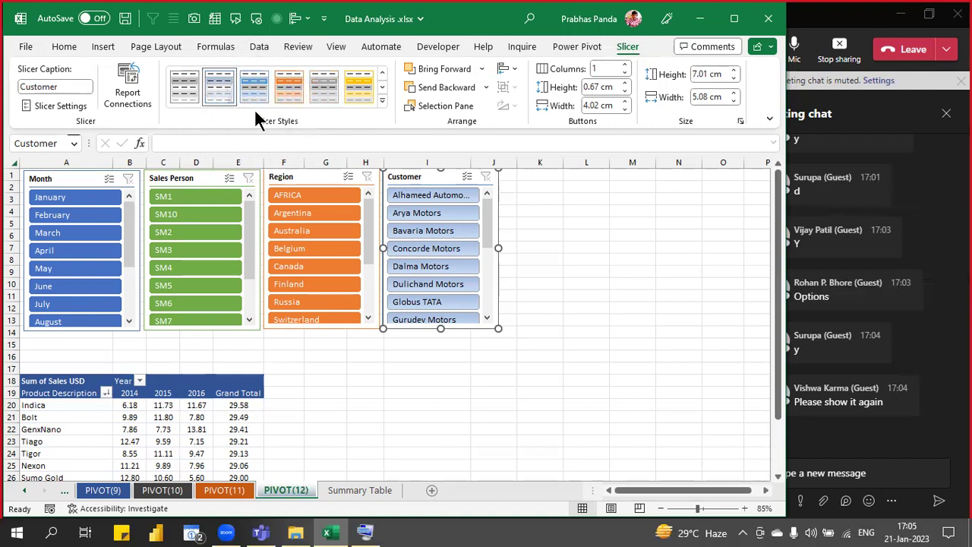
- Reapply the dark orange slicer style to the Region slicer
left_click(385, 100)
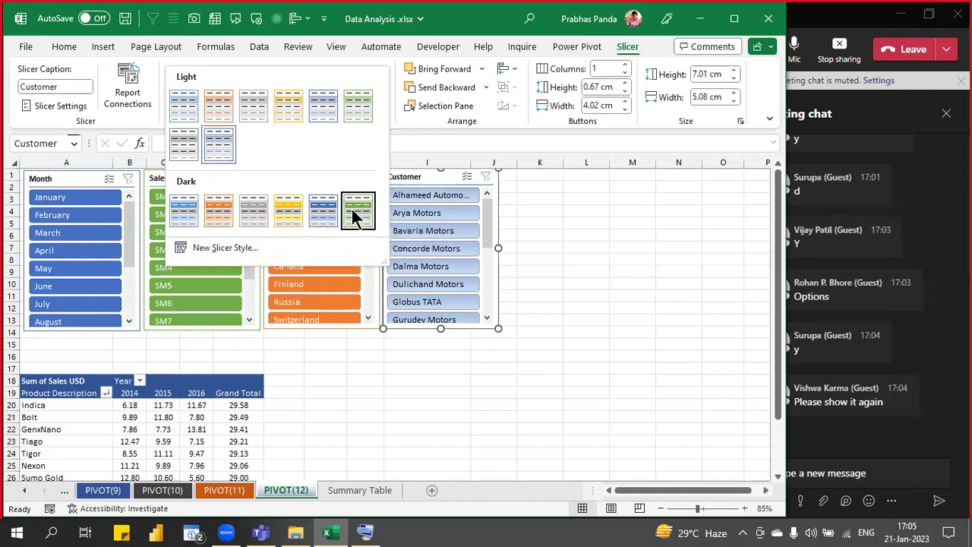
key("Escape")
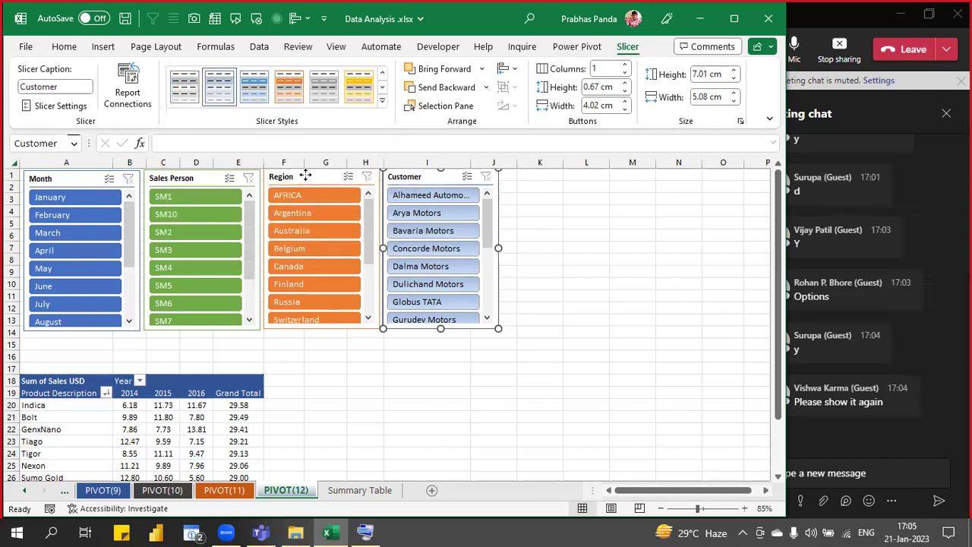
left_click(307, 178)
left_click(383, 100)
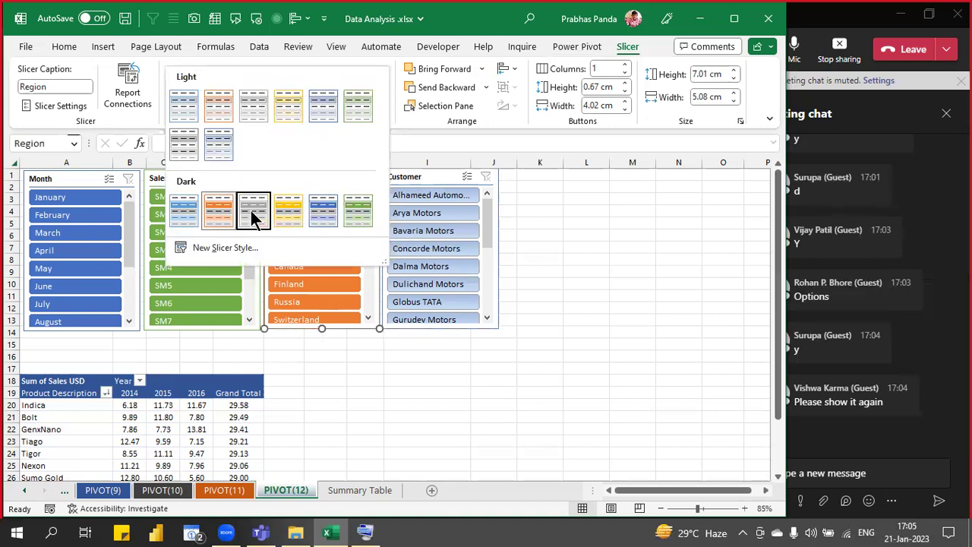
left_click(223, 221)
left_click(190, 179)
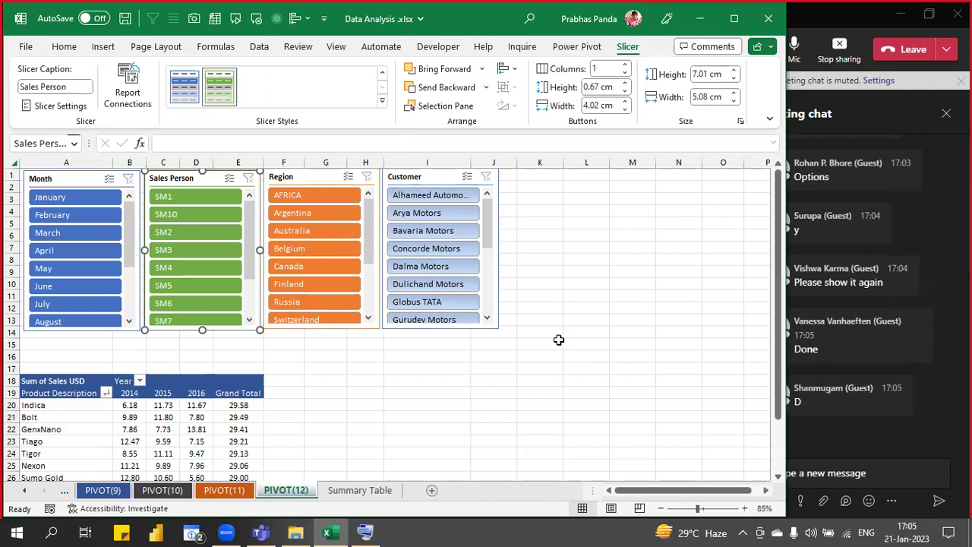
left_click(306, 176)
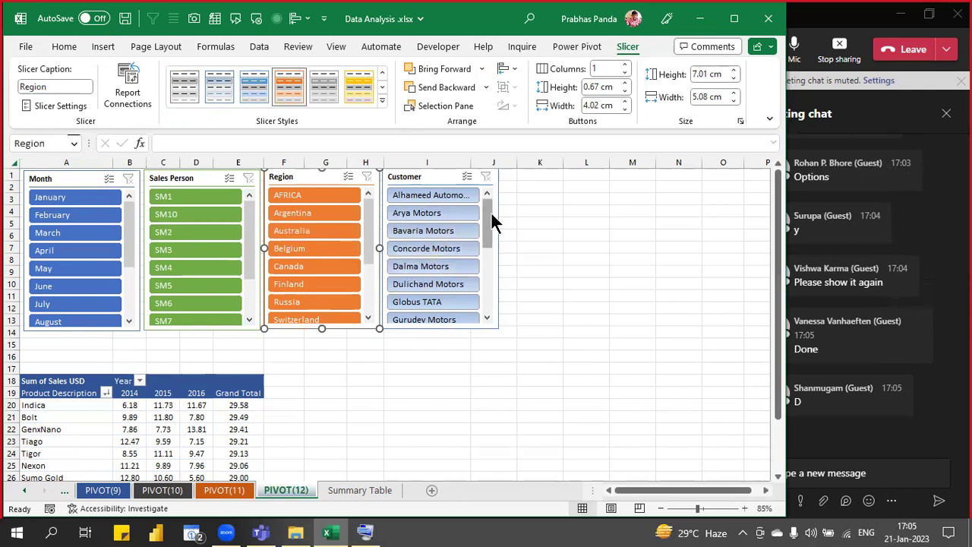
mouse_move(491, 213)
left_mouse_down()
mouse_move(488, 276)
mouse_move(489, 191)
mouse_move(493, 281)
mouse_move(502, 199)
left_mouse_up()
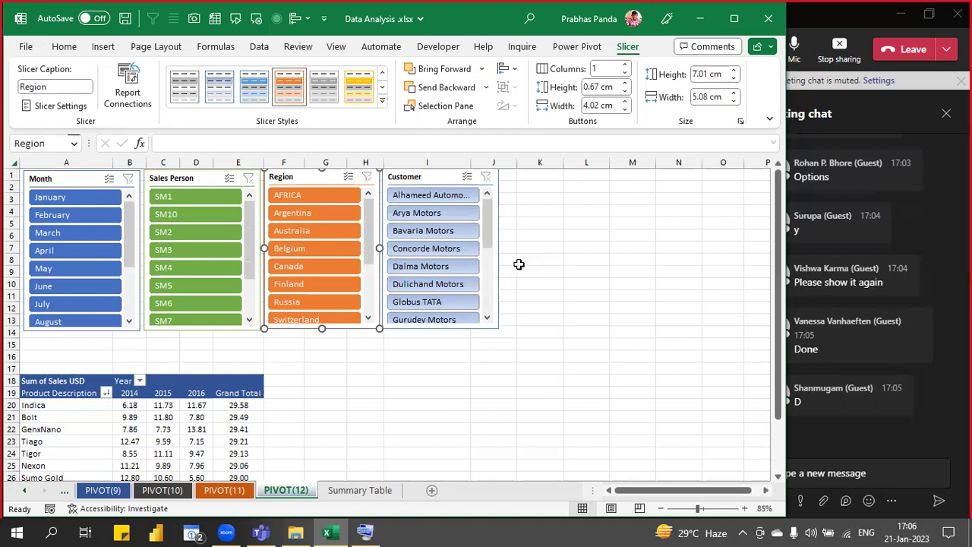
- Set the Customer slicer's buttons to 4 columns
left_click(424, 177)
key("ctrl")
key("ctrl")
key("ctrl")
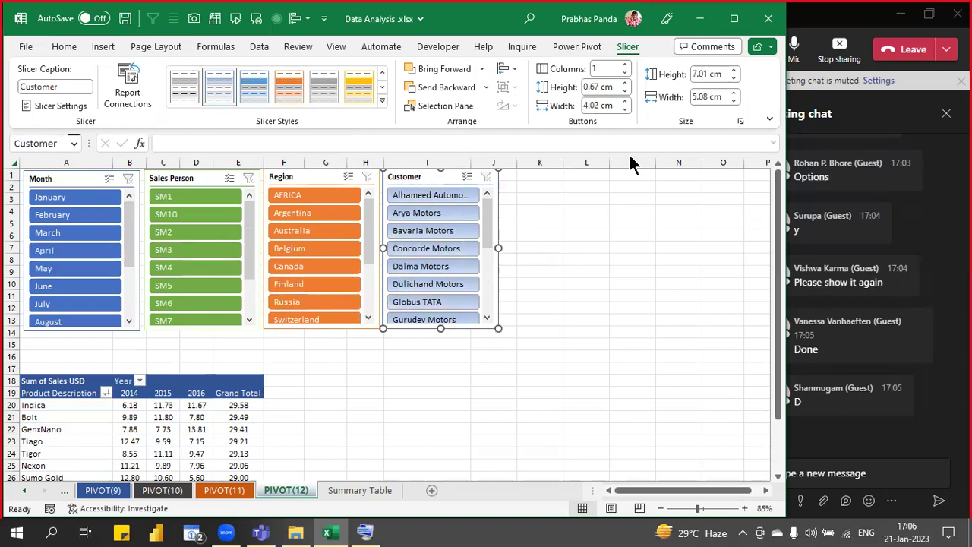
left_click(631, 53)
left_click(625, 66)
left_click(625, 66)
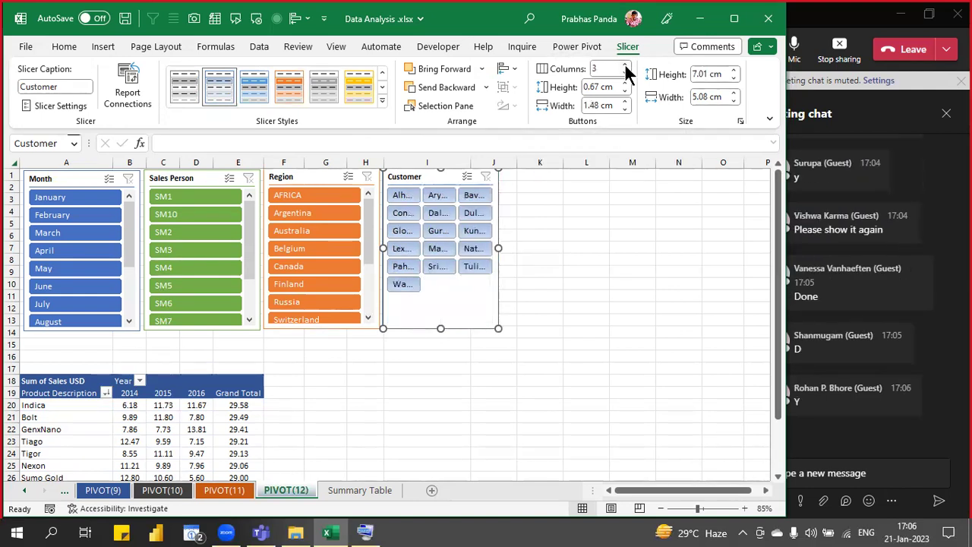
left_click(625, 66)
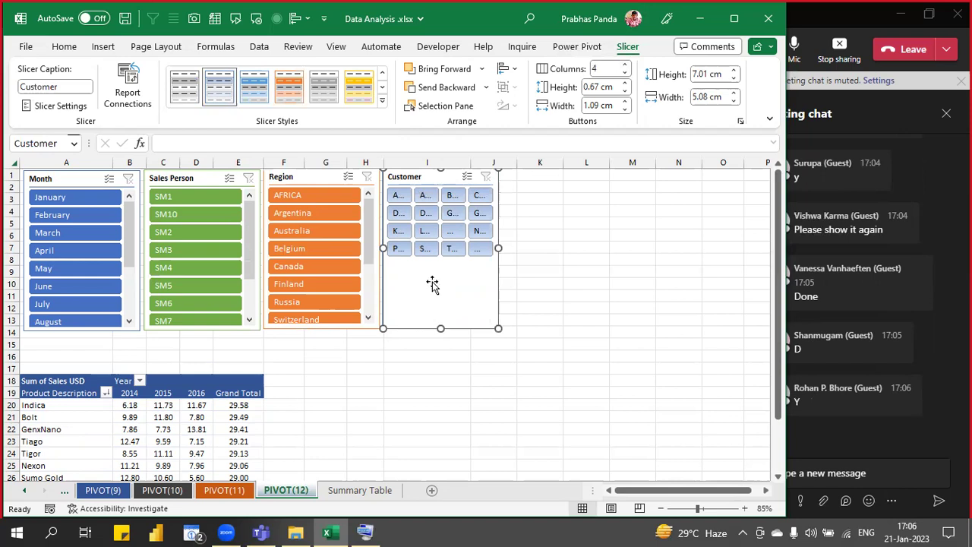
- Set the Region, Sales Person and Month slicers to 3 button columns each
left_click(300, 177)
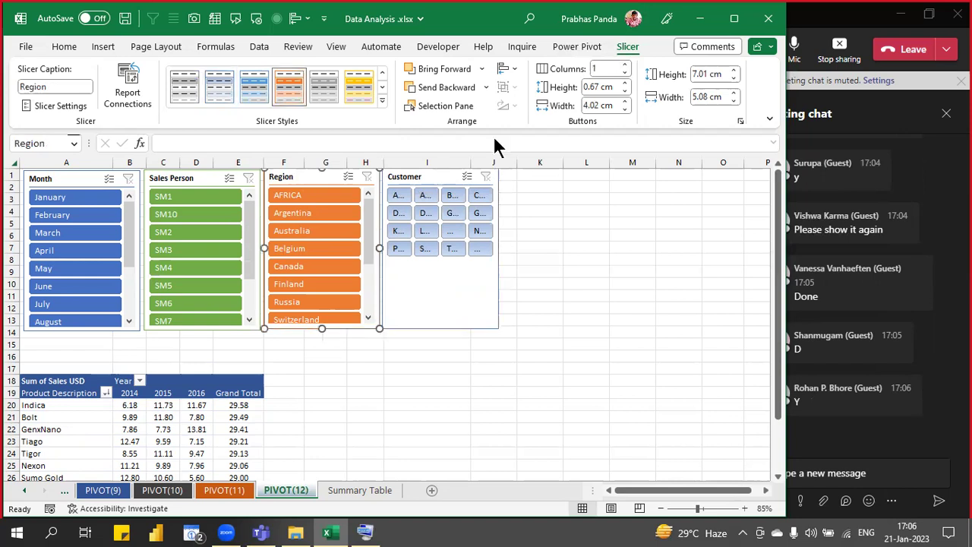
left_click(624, 65)
left_click(624, 65)
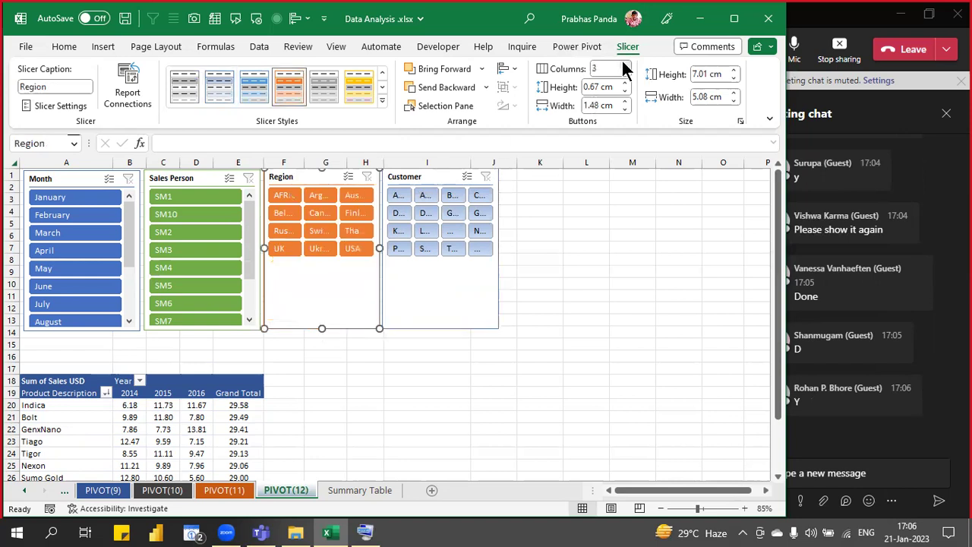
left_click(197, 182)
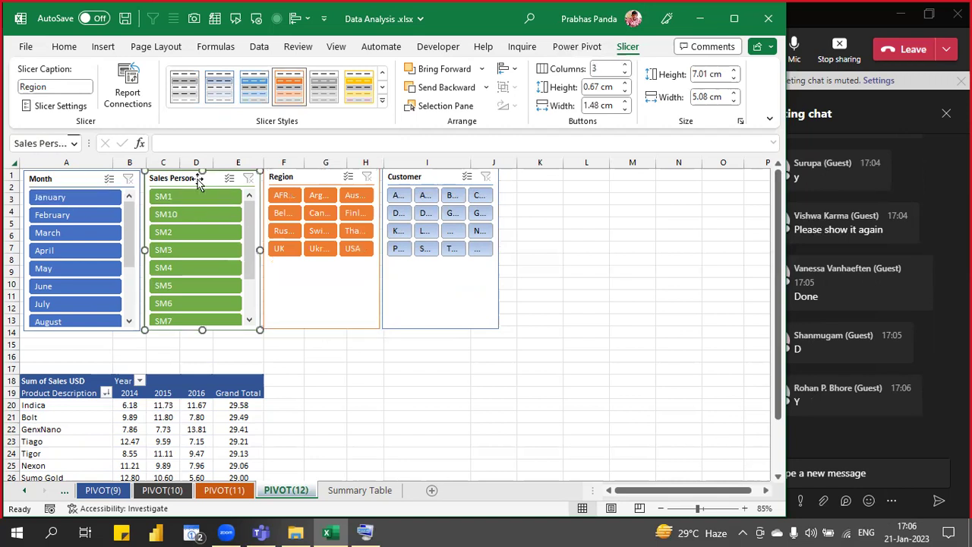
left_click(624, 65)
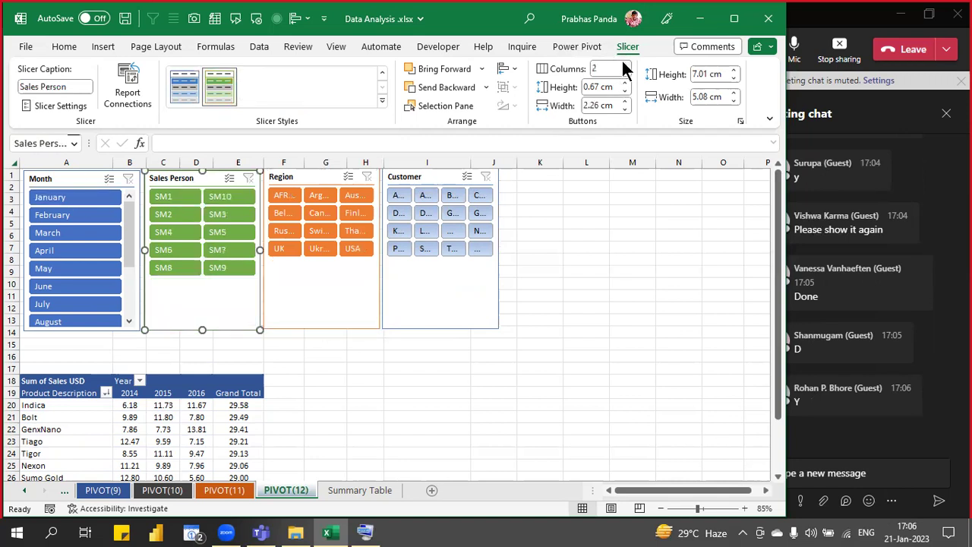
left_click(623, 64)
left_click(38, 182)
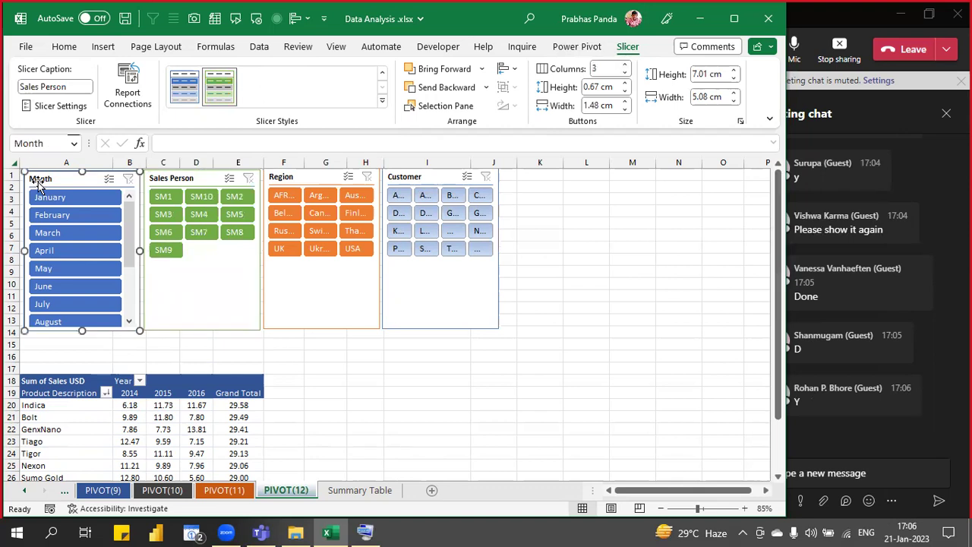
left_click(624, 65)
left_click(624, 66)
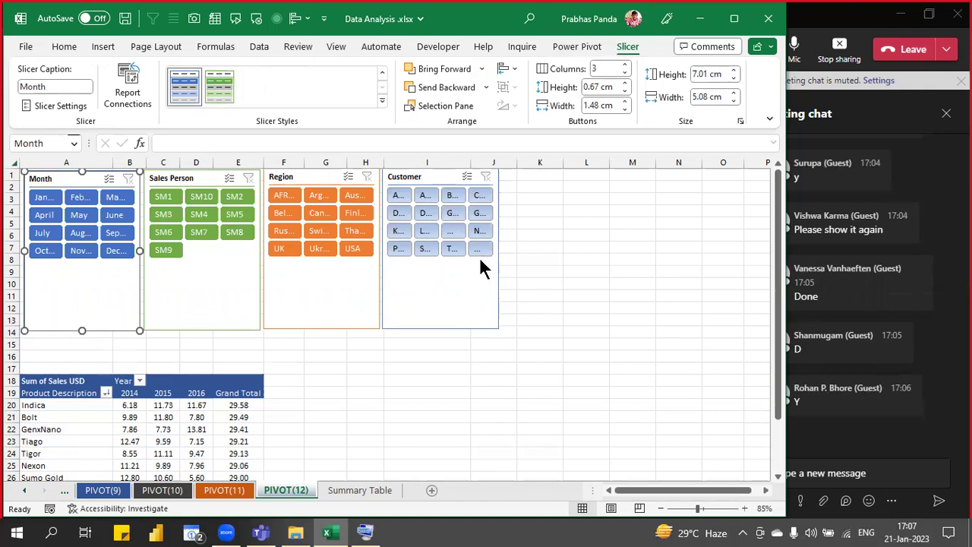
- Widen the Customer slicer to about 11.8 cm and move it right, leaving a gap beside the Region slicer
left_click(438, 179)
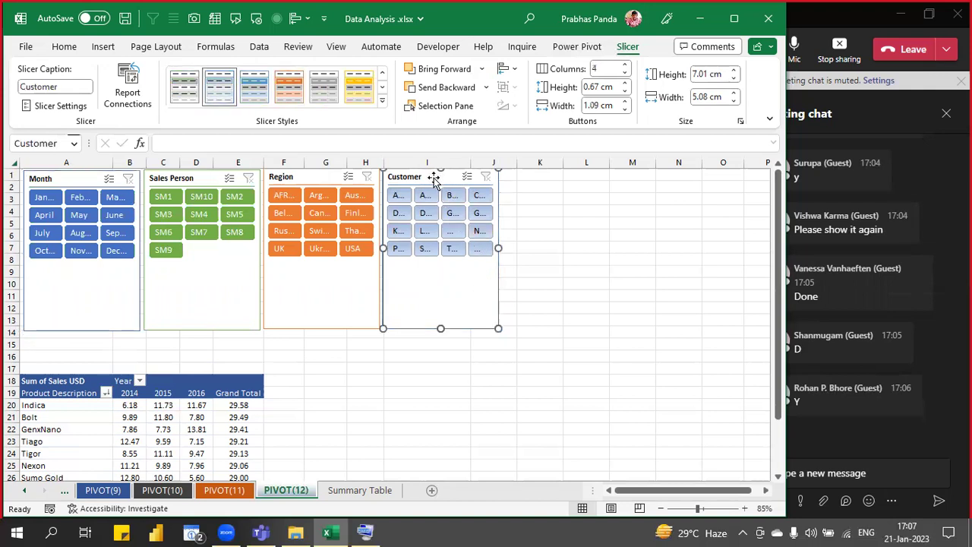
left_click_drag(499, 249, 651, 248)
left_click_drag(508, 170, 583, 174)
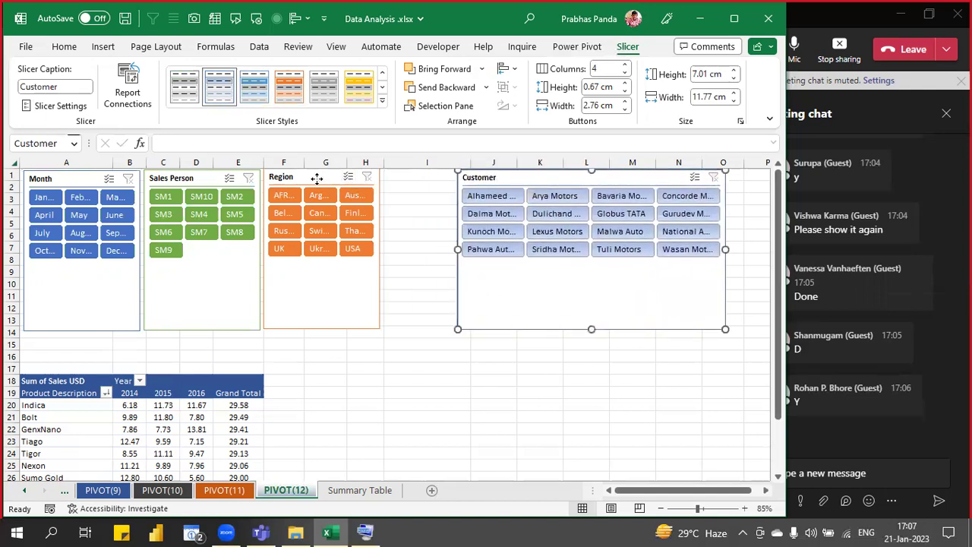
- Widen the Region slicer to about 8.1 cm, extending it toward the Customer slicer
left_click(363, 258)
left_click_drag(379, 249, 448, 249)
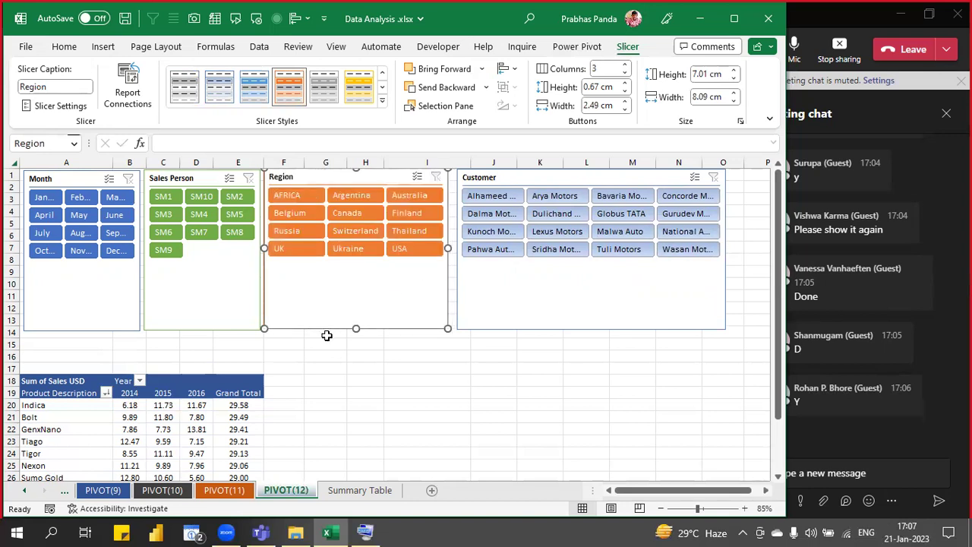
- With the workbook window maximized, widen the Customer slicer to about 14.3 cm and shift it slightly right
left_click(732, 26)
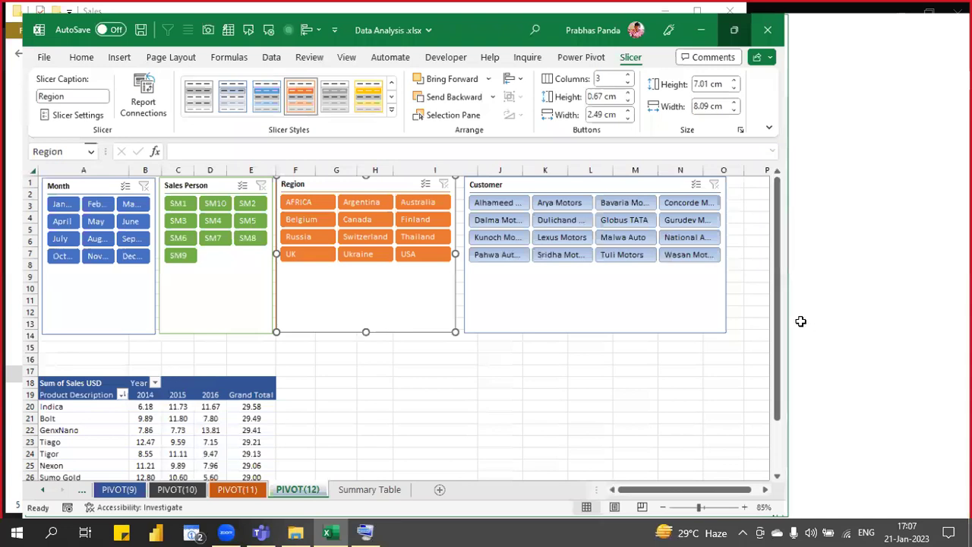
left_click(659, 179)
left_click_drag(724, 248, 780, 249)
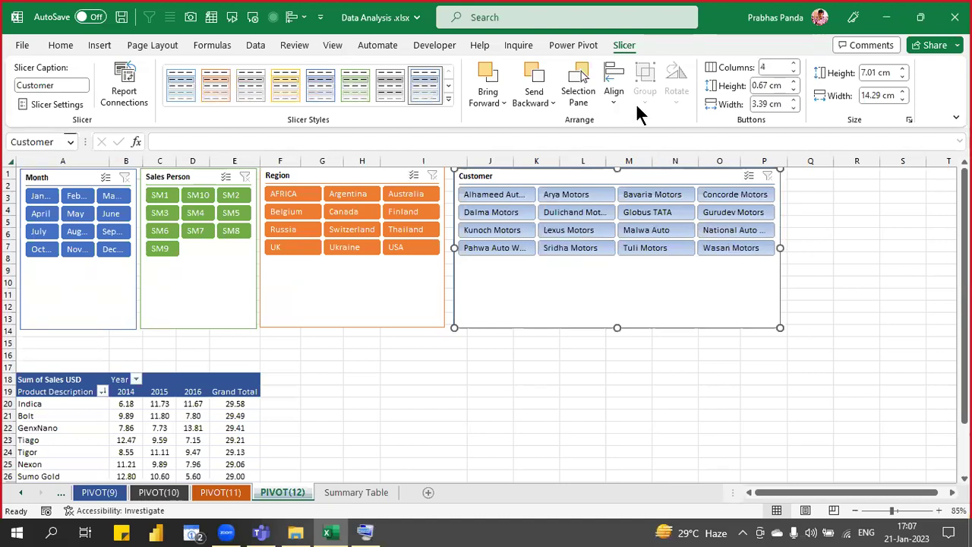
left_click_drag(592, 174, 612, 174)
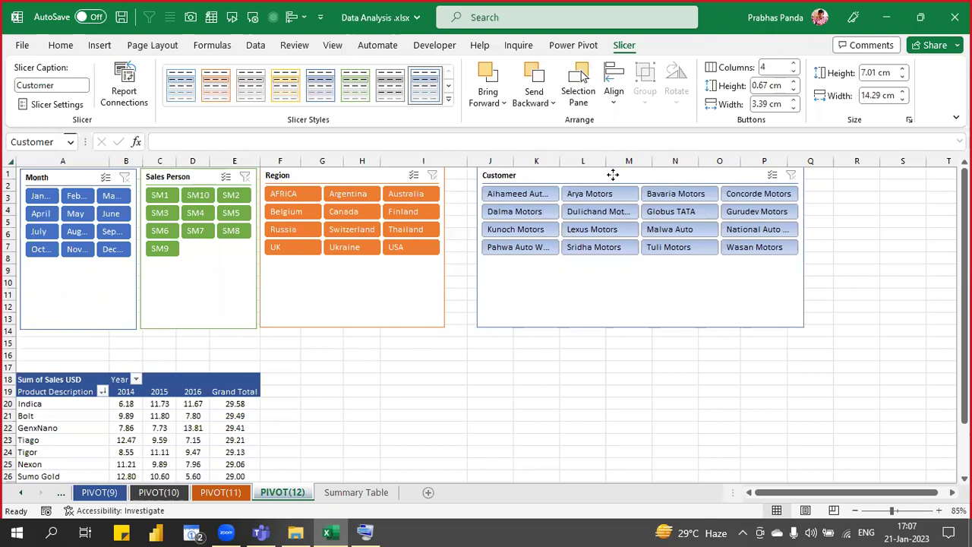
- Shift the Region and Sales Person slicers right toward the Customer slicer, and widen the Month slicer to about 6.1 cm
left_click_drag(385, 173, 415, 172)
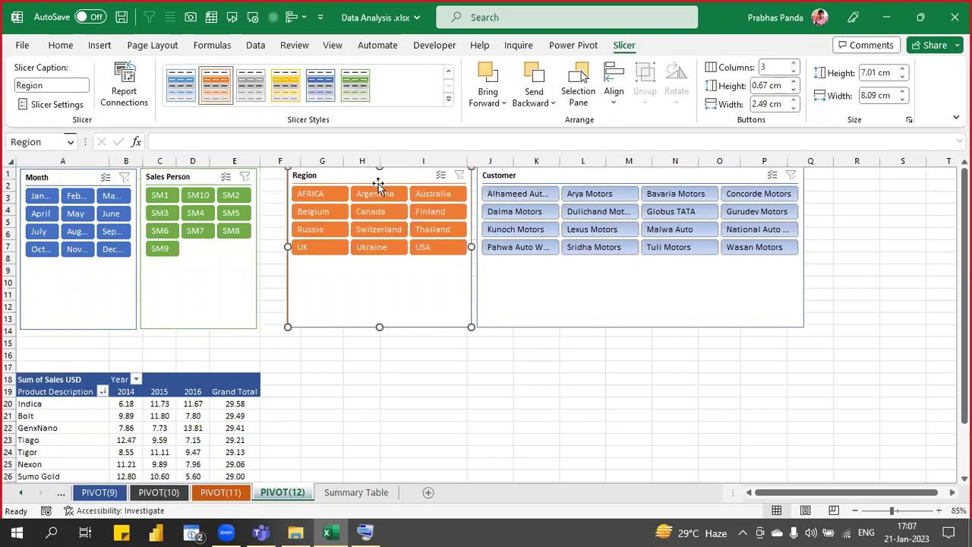
left_click_drag(174, 174, 200, 179)
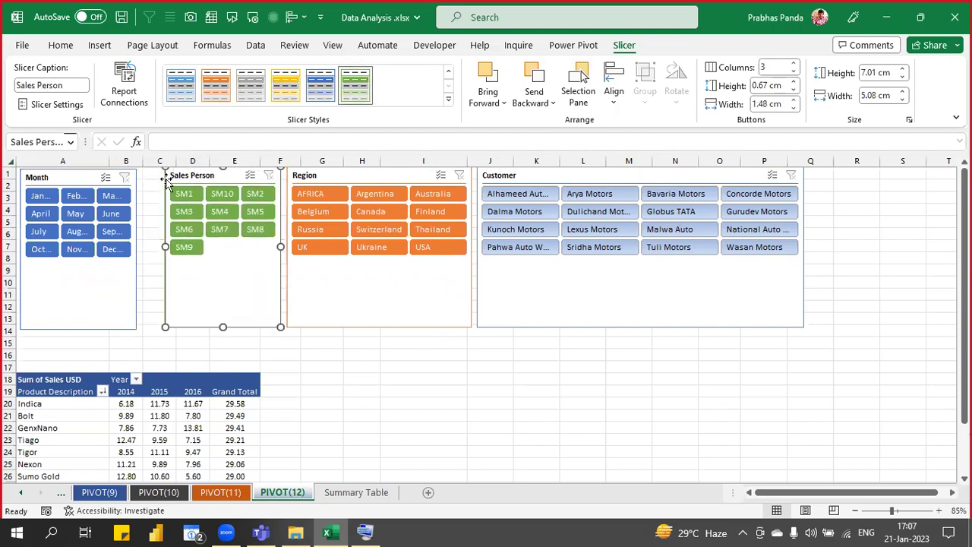
left_click(99, 177)
left_click_drag(136, 249, 159, 247)
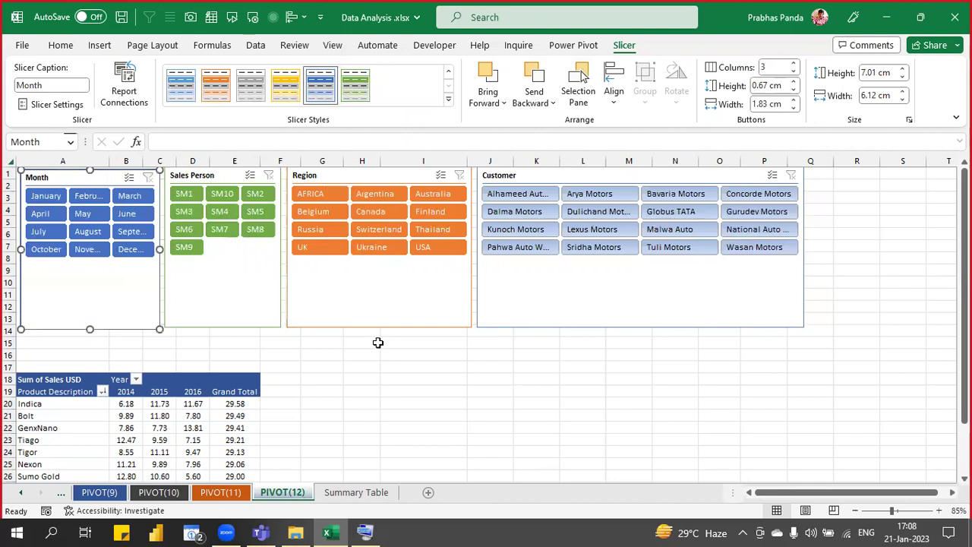
- Align the tops of all four slicers and distribute them horizontally
key("ctrl+a")
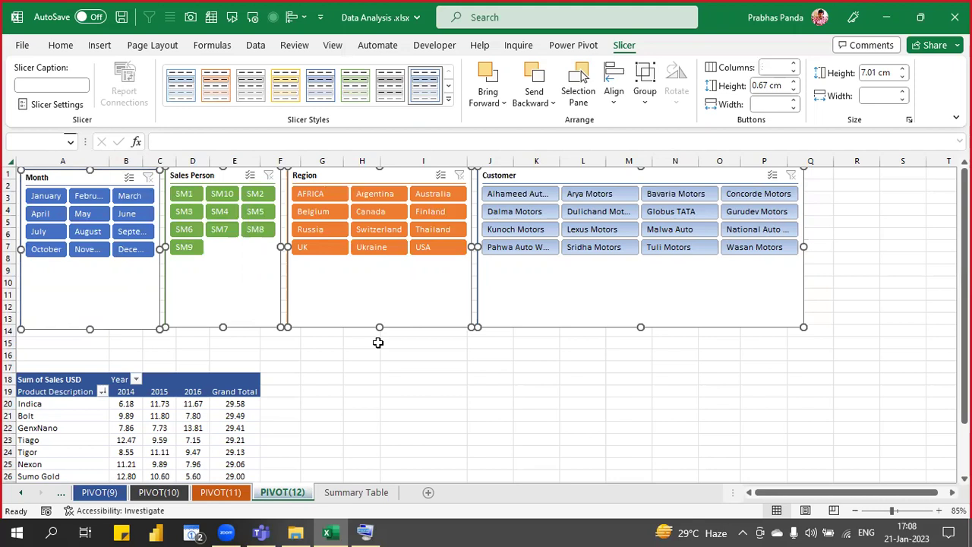
left_click(613, 101)
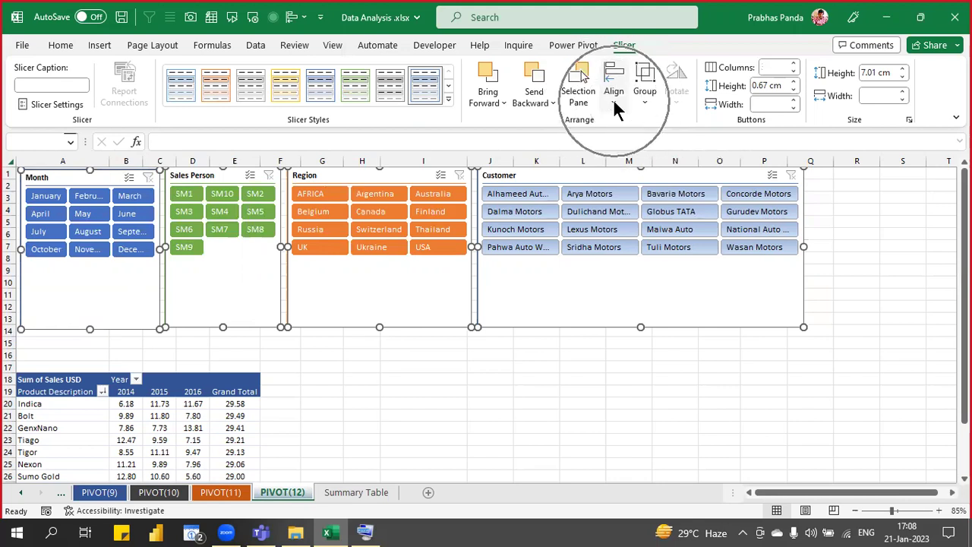
left_click(613, 101)
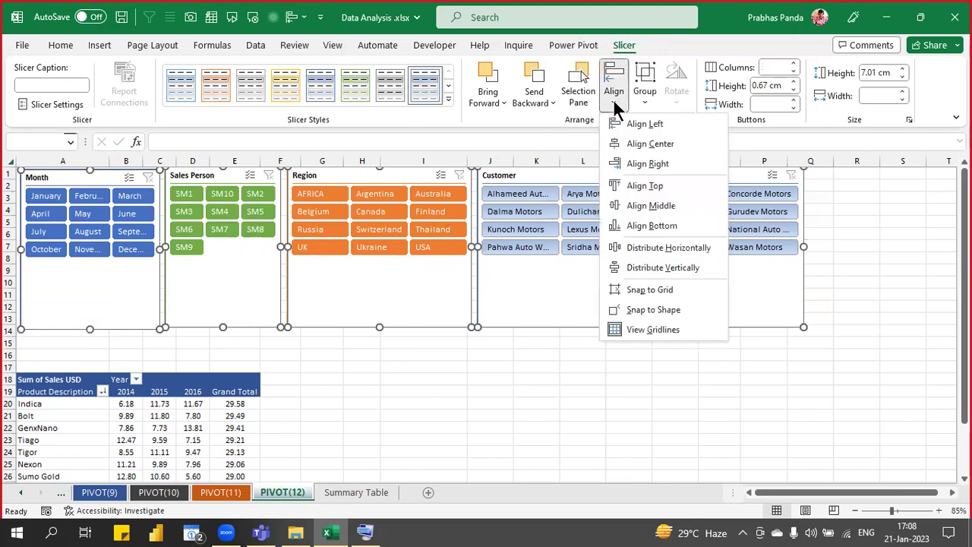
left_click(653, 186)
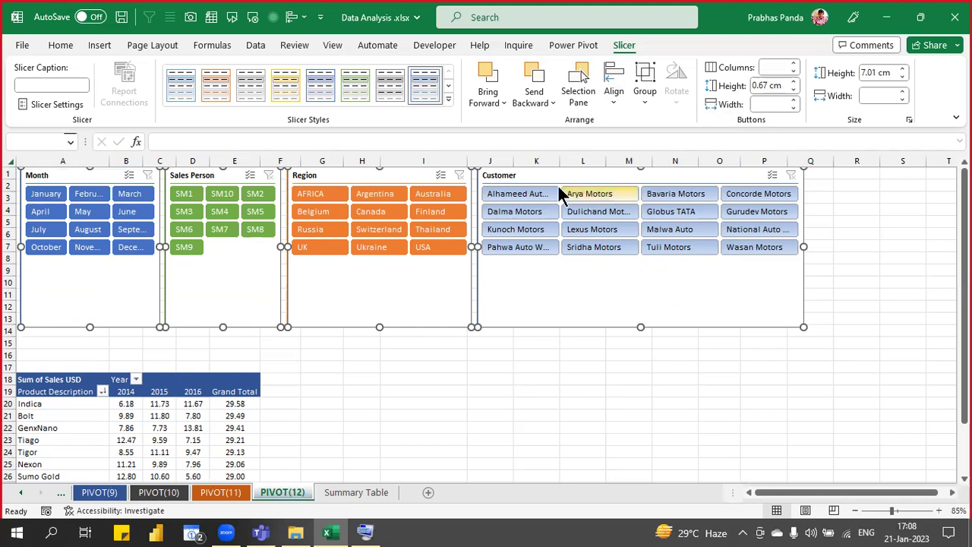
left_click(614, 97)
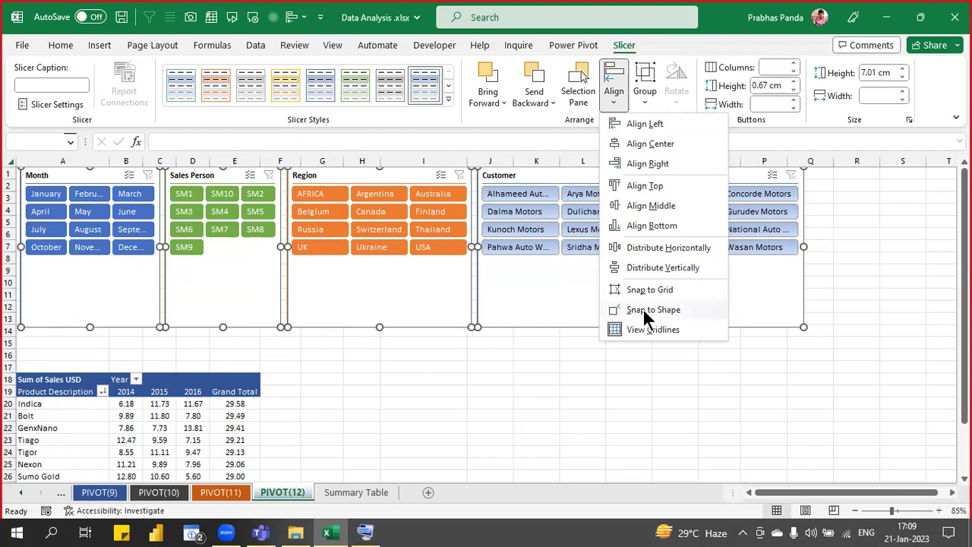
left_click(663, 251)
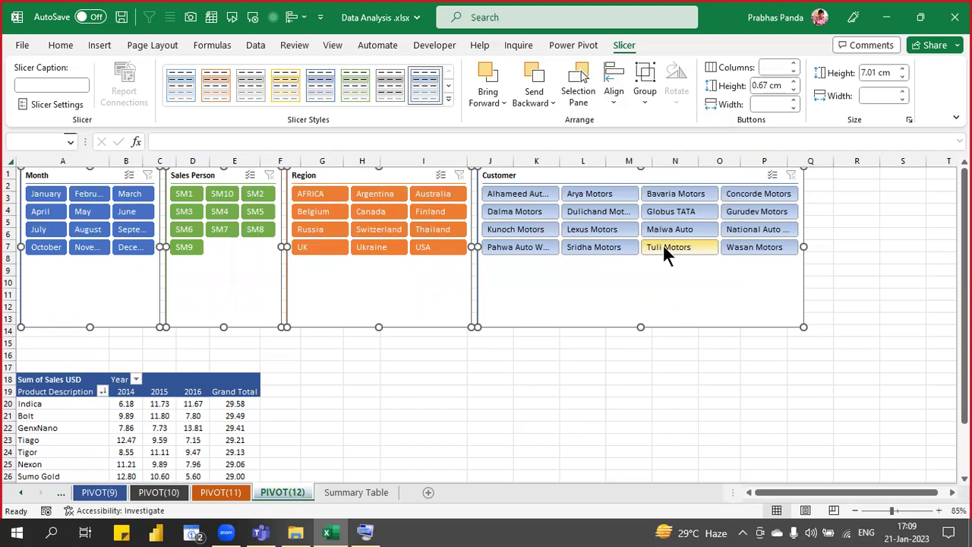
- Shorten all four slicers together to a height of about 4.3 cm, just below their last row of buttons
left_click(618, 293)
left_click(380, 311)
left_click(218, 273)
left_click(95, 264)
left_click(94, 264)
left_click(94, 265)
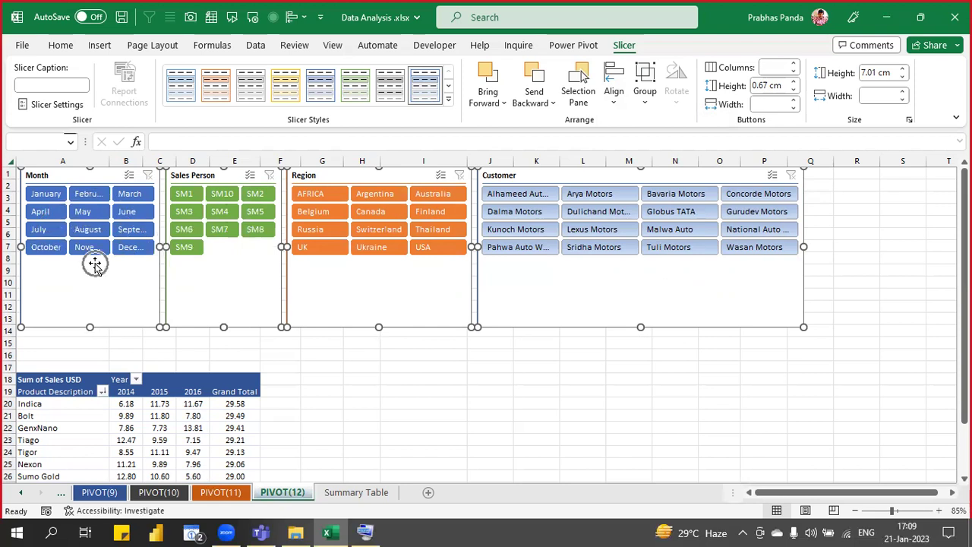
left_click(640, 328)
left_click(640, 328)
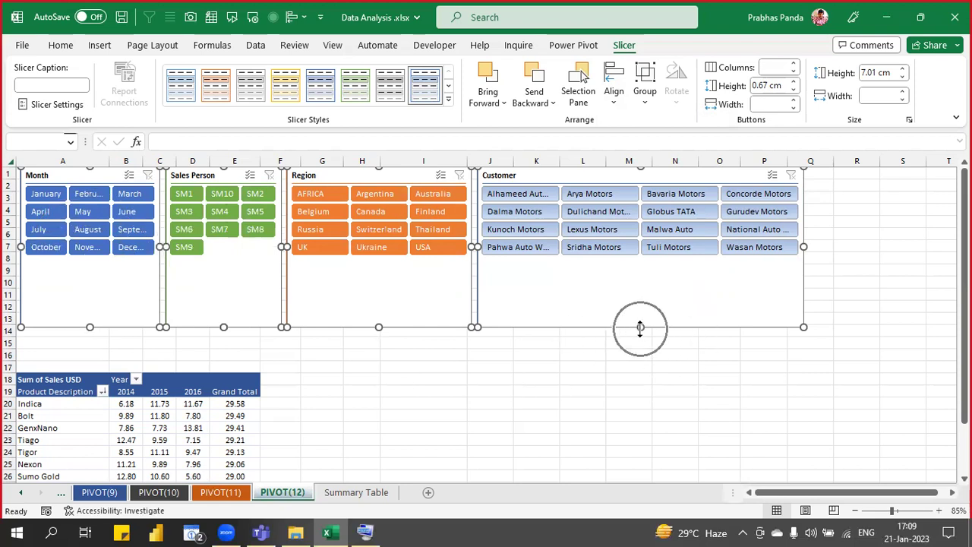
left_click(639, 328)
left_click(640, 327)
left_click(640, 328)
left_click_drag(640, 328, 629, 263)
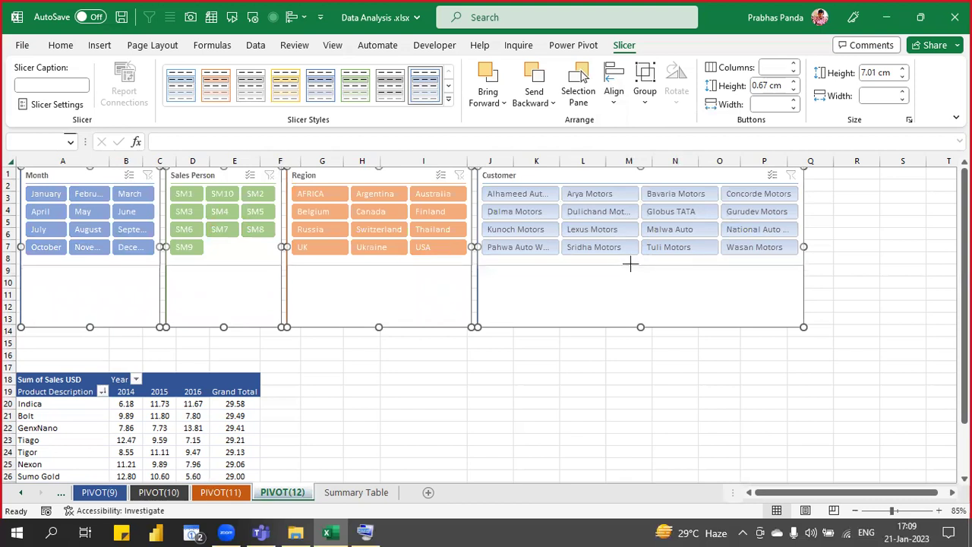
left_click_drag(629, 263, 630, 264)
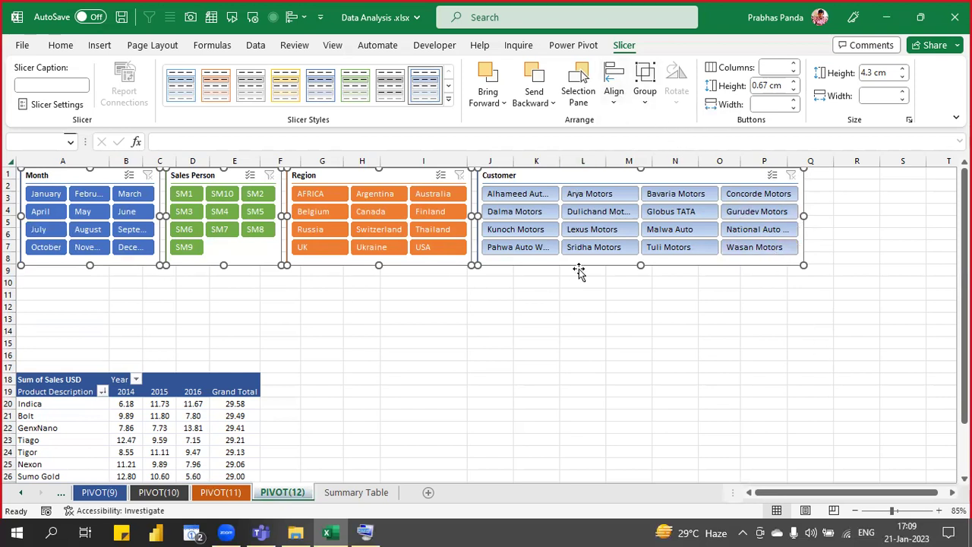
- Group the four slicers and enlarge the group so it extends across to about column R and down to row 9
left_click(649, 108)
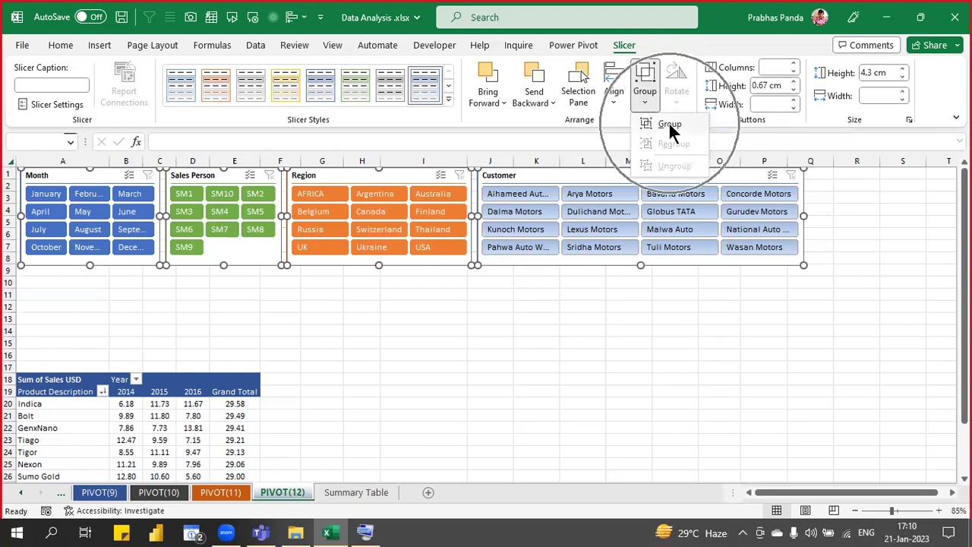
left_click(670, 126)
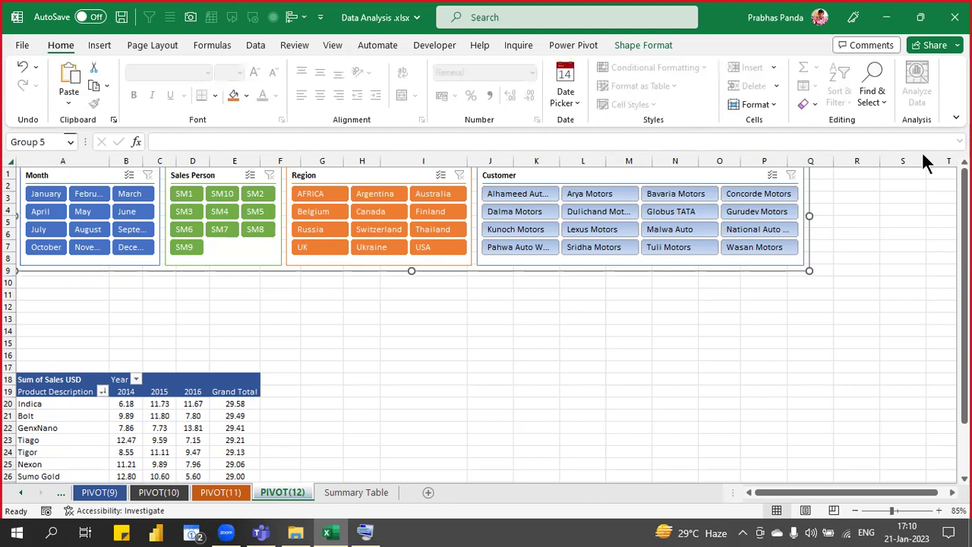
left_click_drag(809, 270, 879, 273)
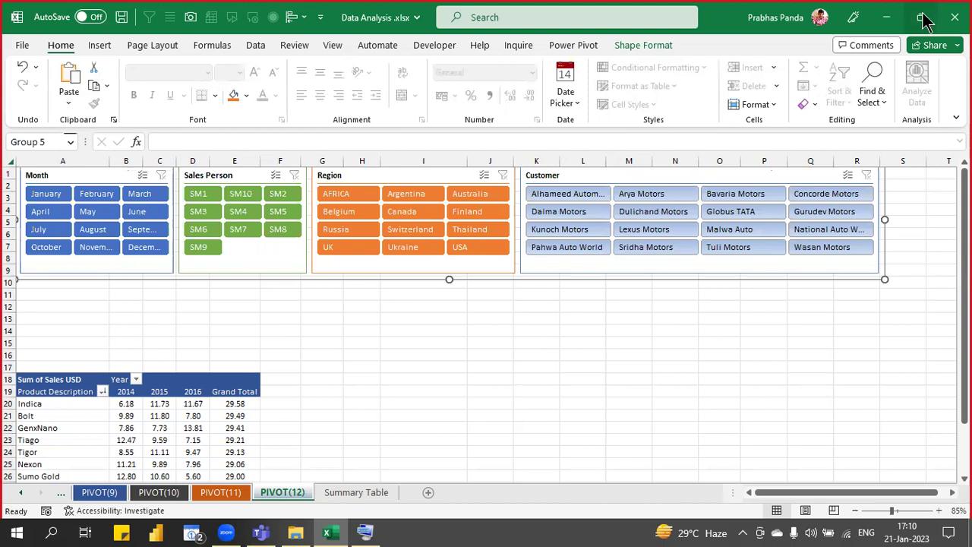
- Set the button height of the Customer and Region slicers to 0.8 cm
left_click(619, 176)
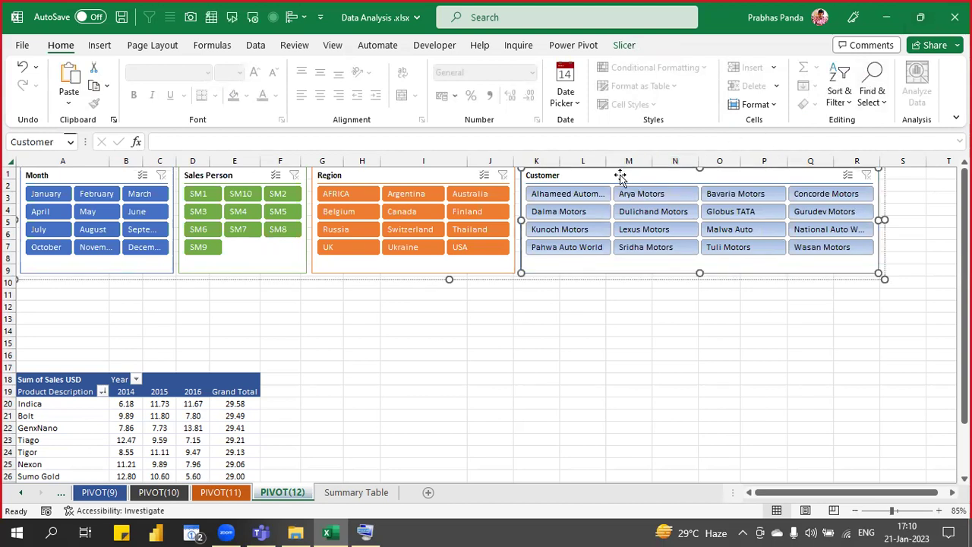
left_click(621, 45)
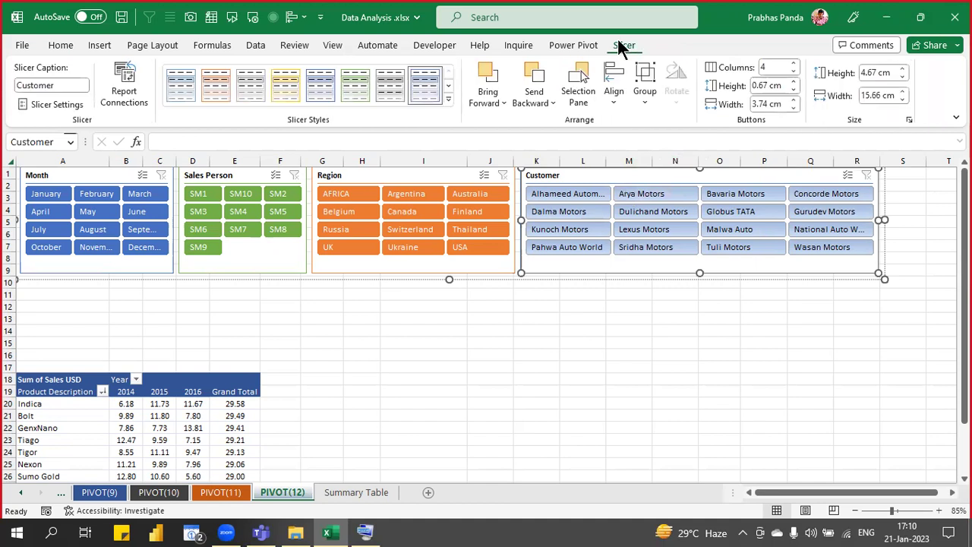
left_click(795, 78)
left_click(794, 81)
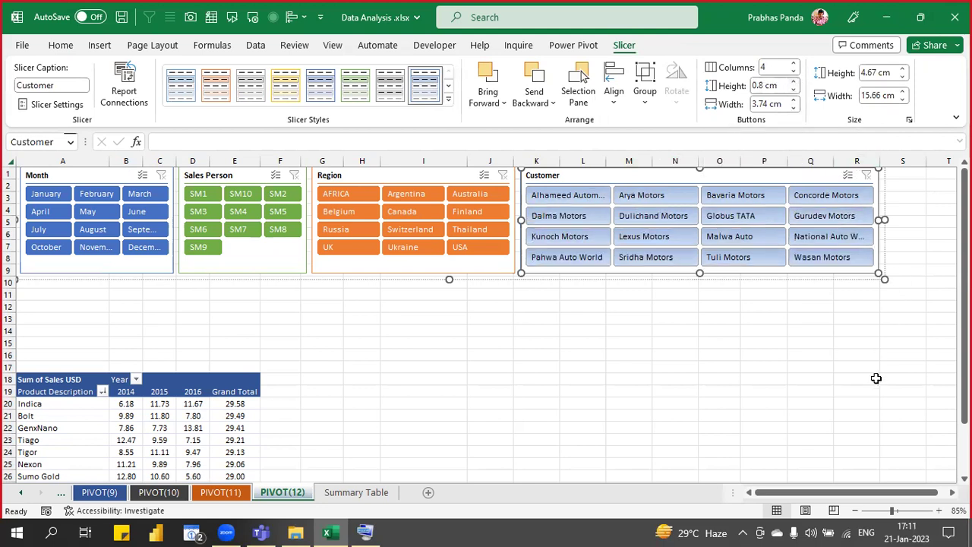
left_click(403, 177)
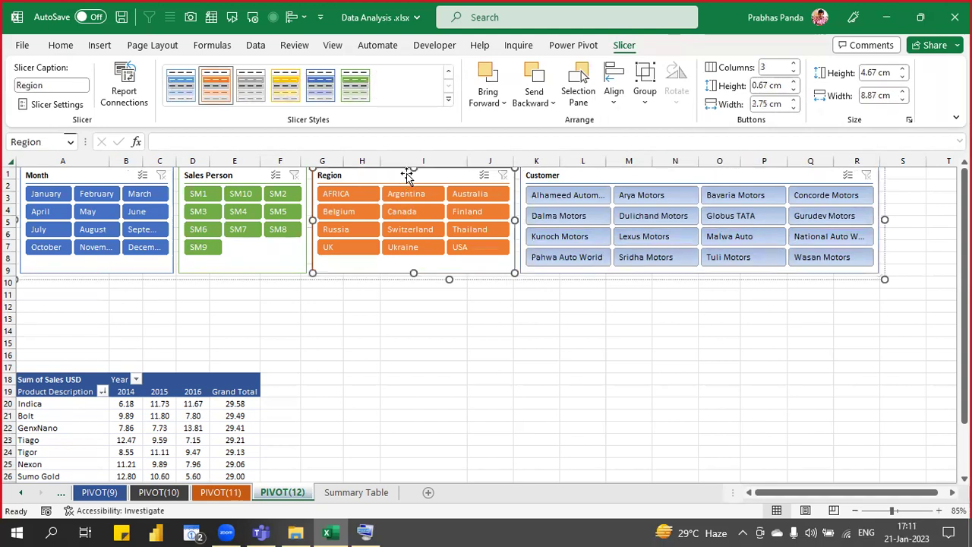
left_click(793, 80)
left_click(794, 81)
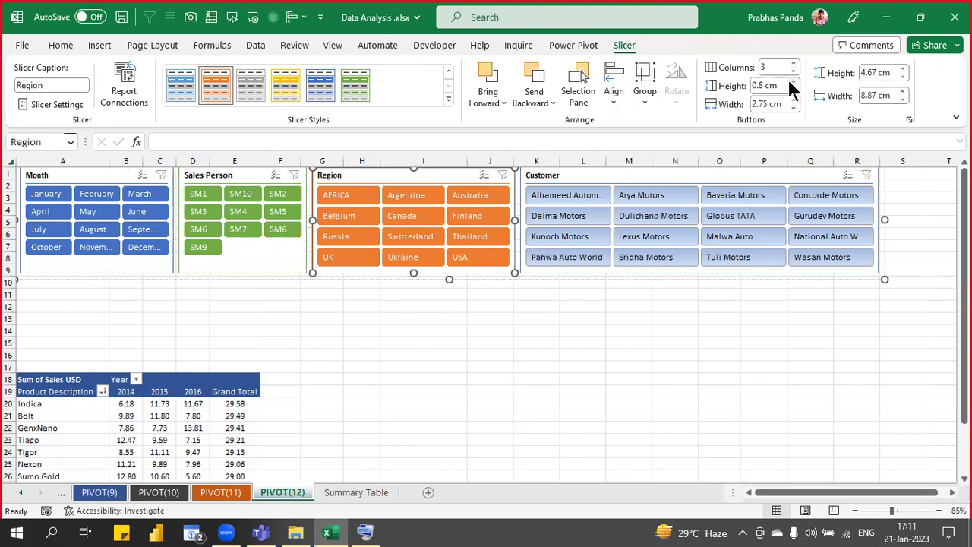
- Set the button height of the Month and Sales Person slicers to 0.8 cm
left_click(102, 175)
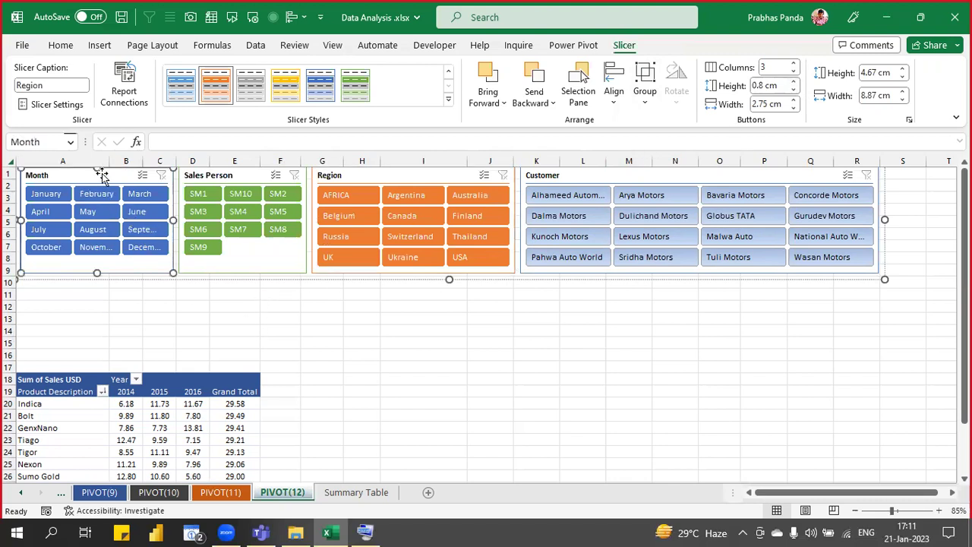
left_click(793, 81)
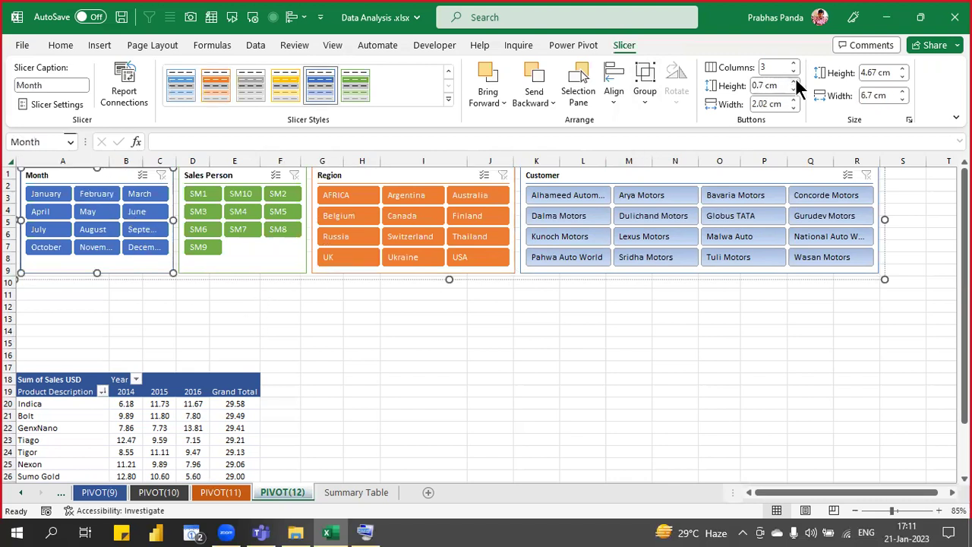
left_click(216, 174)
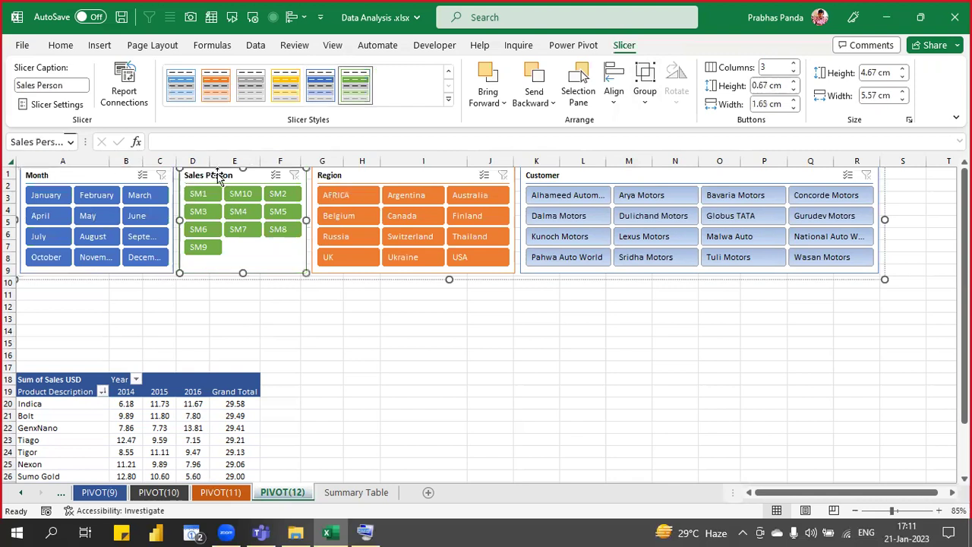
left_click(793, 81)
left_click(795, 81)
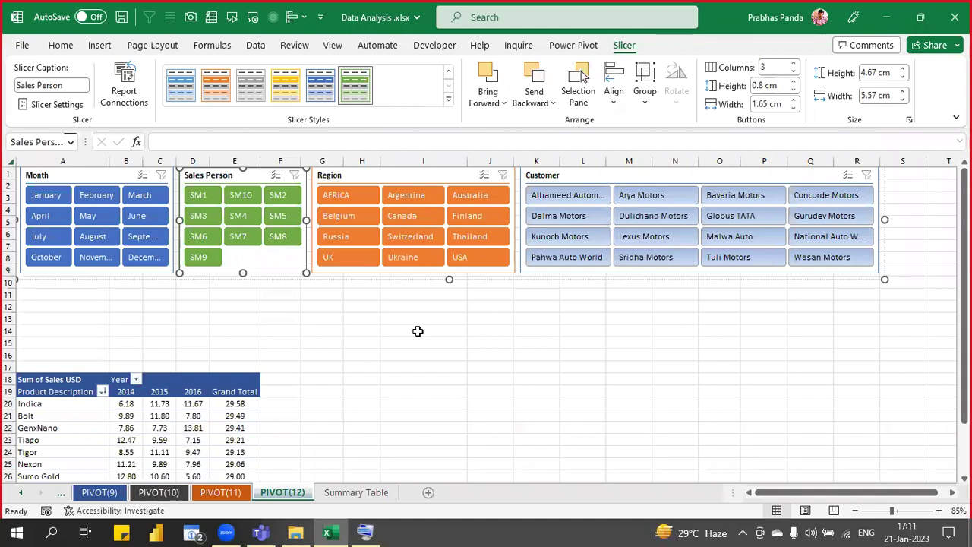
left_click(644, 102)
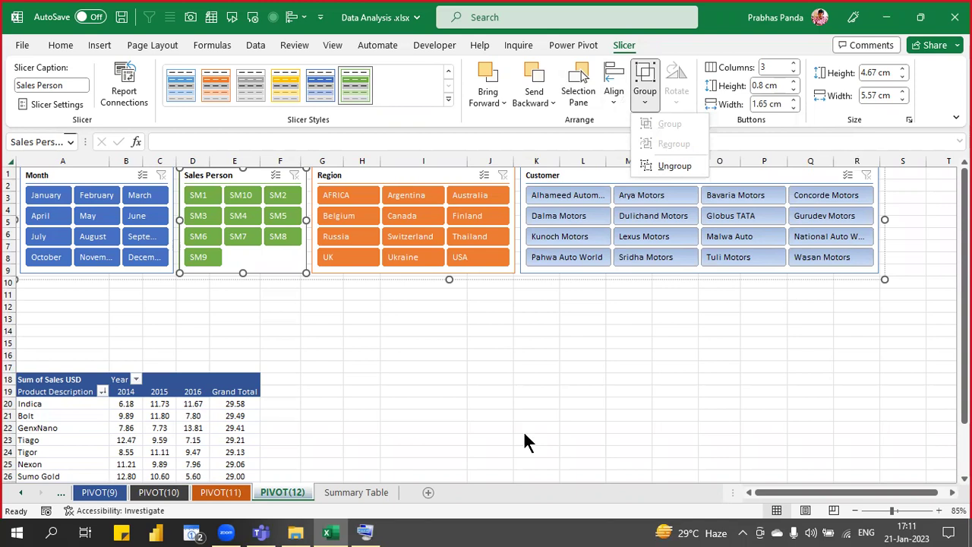
left_click(363, 410)
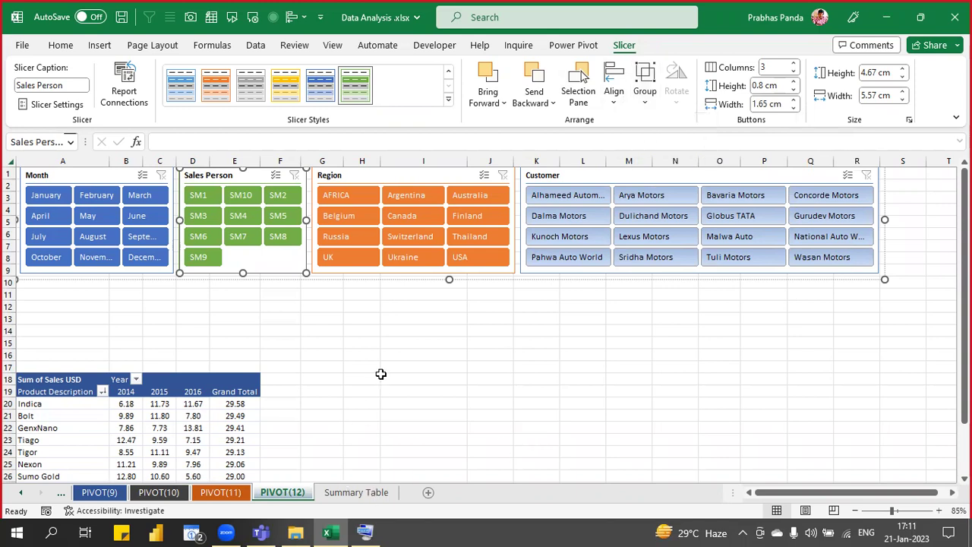
left_click(411, 173)
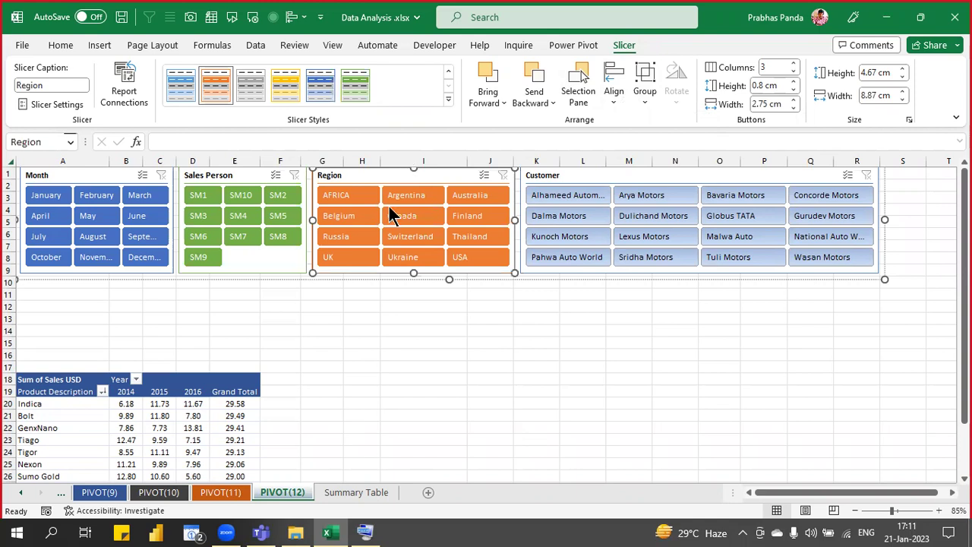
left_click(885, 254)
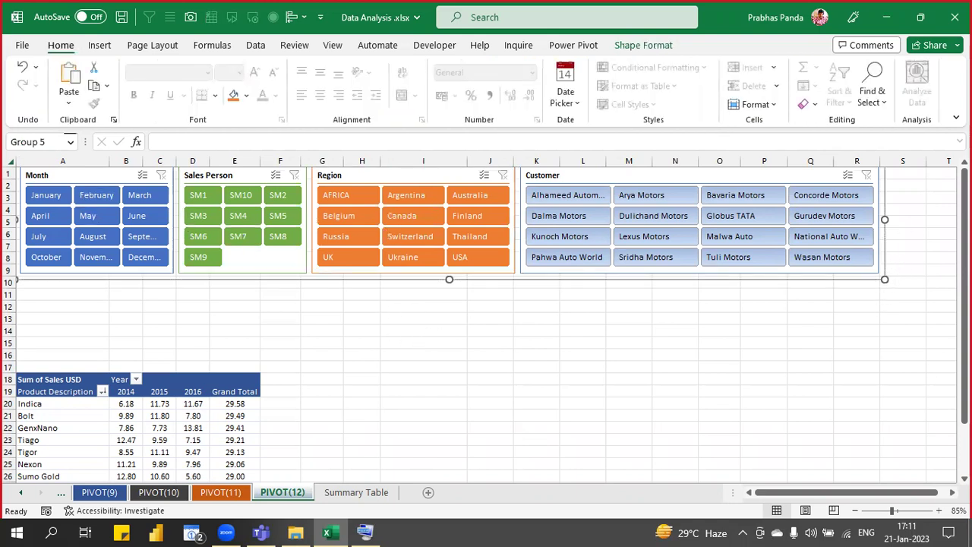
- Delete the empty rows 10 to 17 between the slicers and the pivot table
left_click(927, 19)
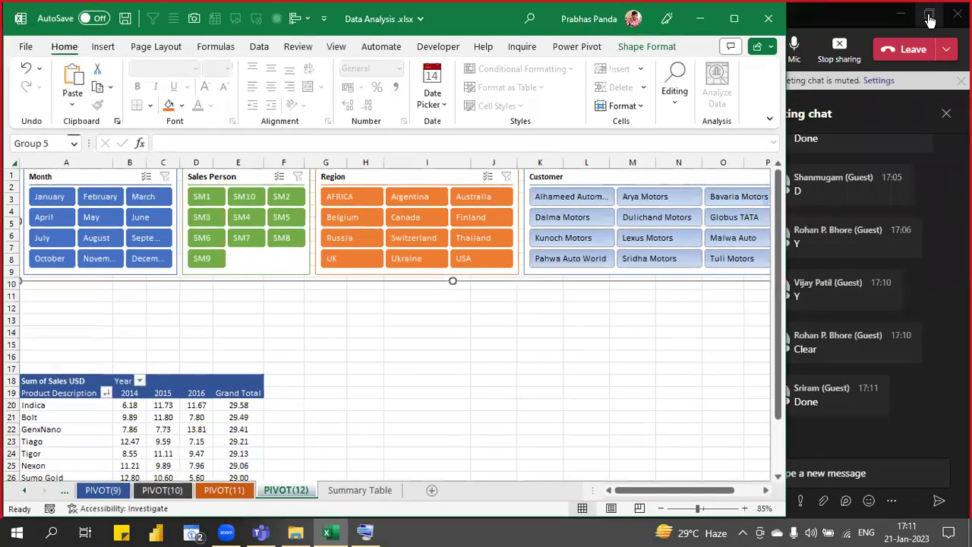
left_click_drag(196, 295, 191, 373)
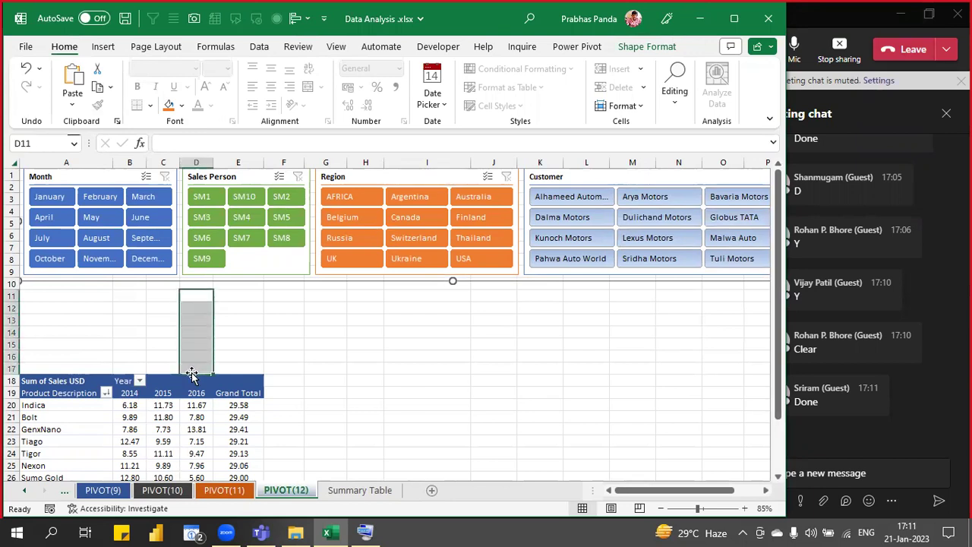
left_click_drag(193, 283, 191, 374)
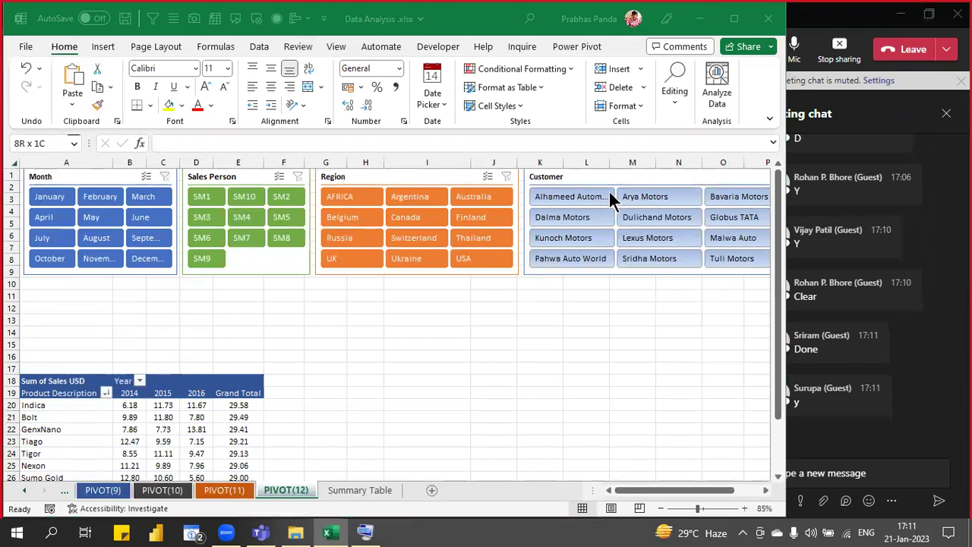
left_click(731, 28)
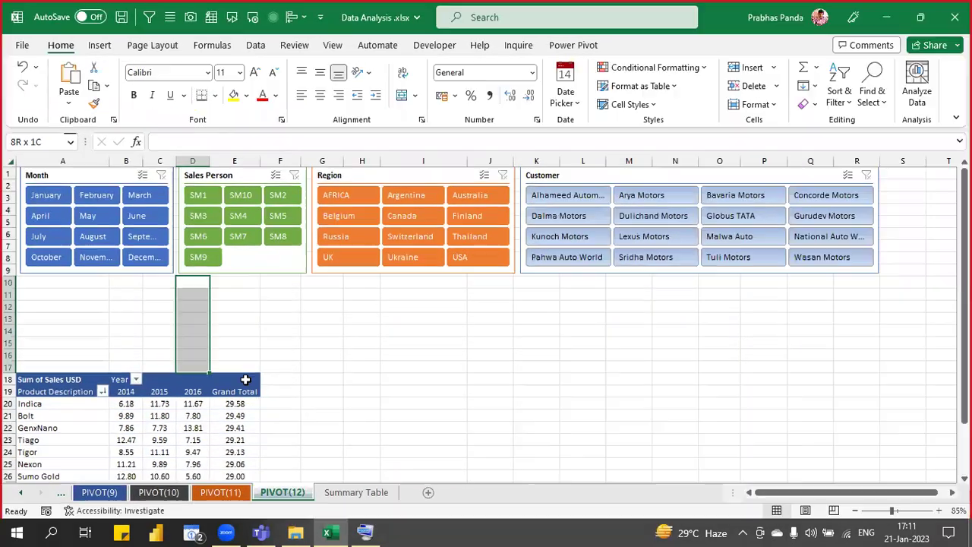
key("ctrl+minus")
key("Down")
key("Down")
key("Return")
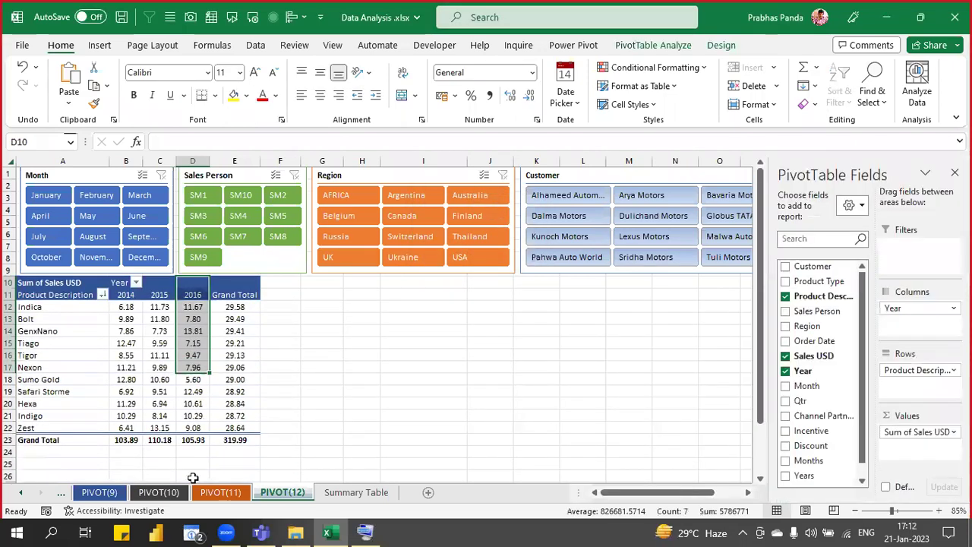
left_click(160, 366)
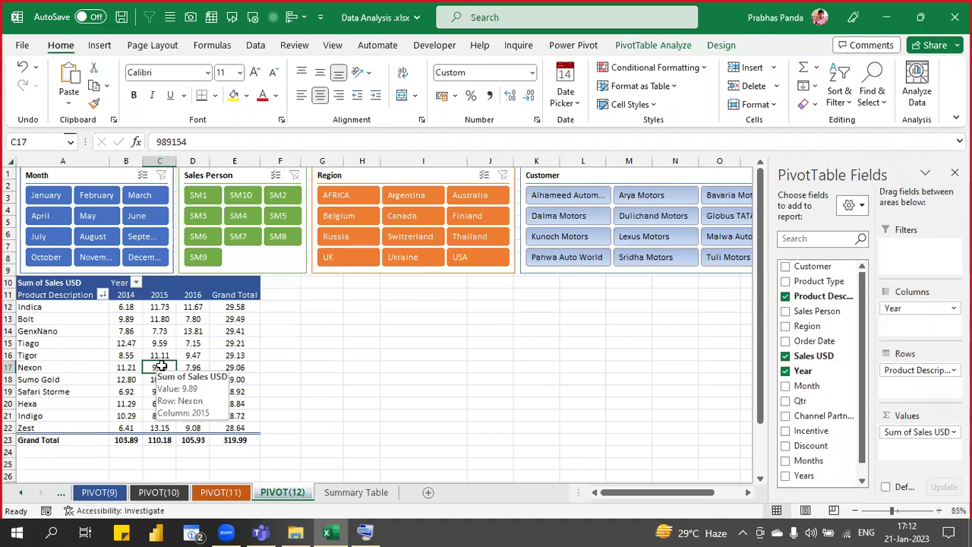
- Switch to the Teams meeting window and close the meeting chat to view the participant's shared workbook
left_click(920, 18)
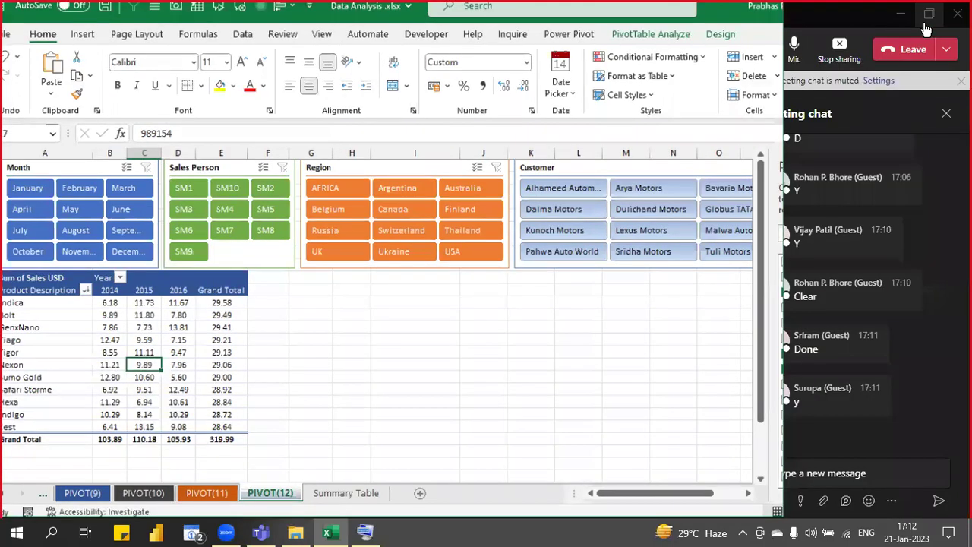
left_click(854, 29)
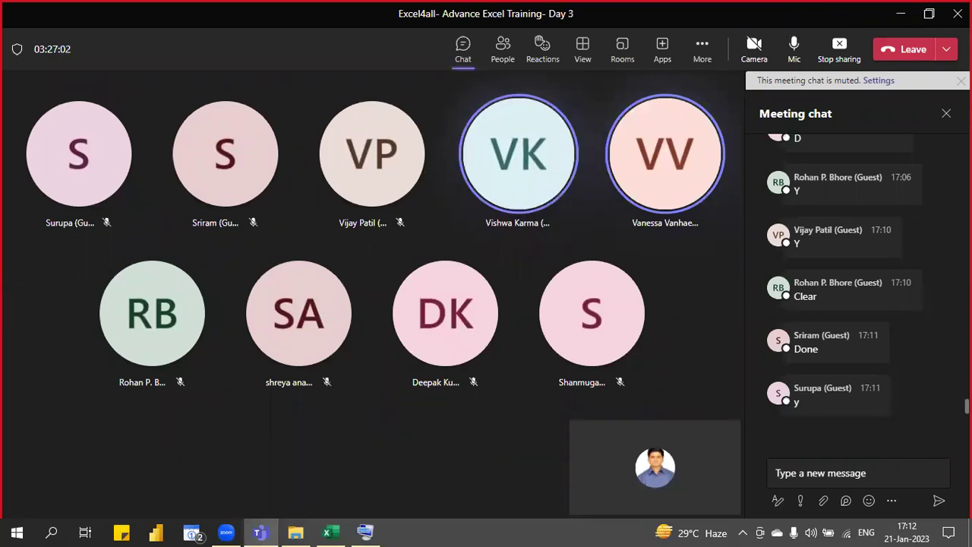
left_click(946, 114)
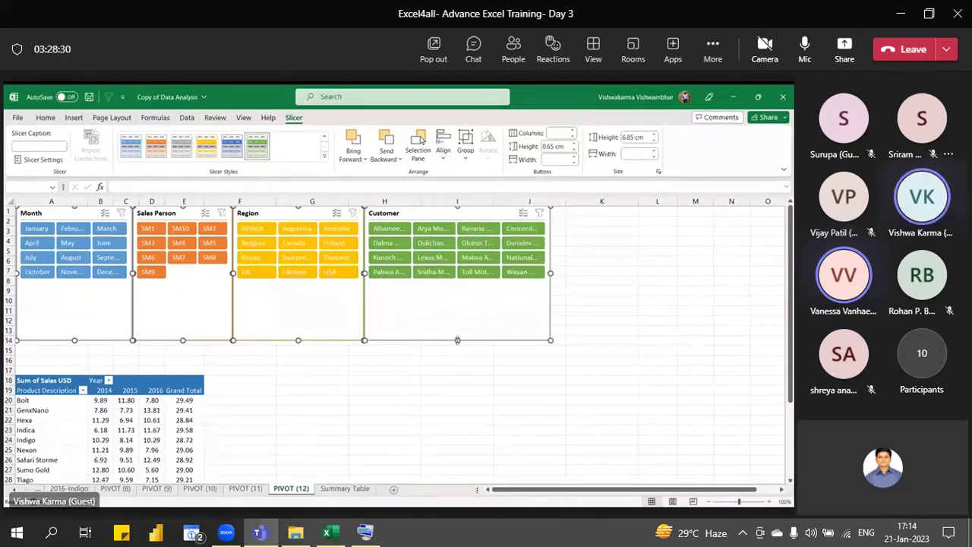
- Shorten the four selected slicers to a height of about 4.59 cm and group them
left_click_drag(457, 339, 457, 335)
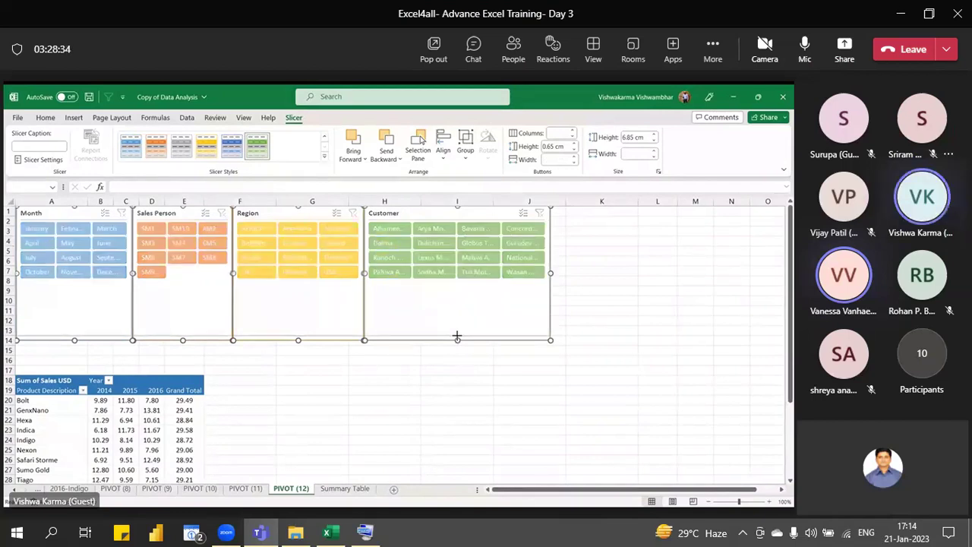
left_click_drag(457, 335, 462, 289)
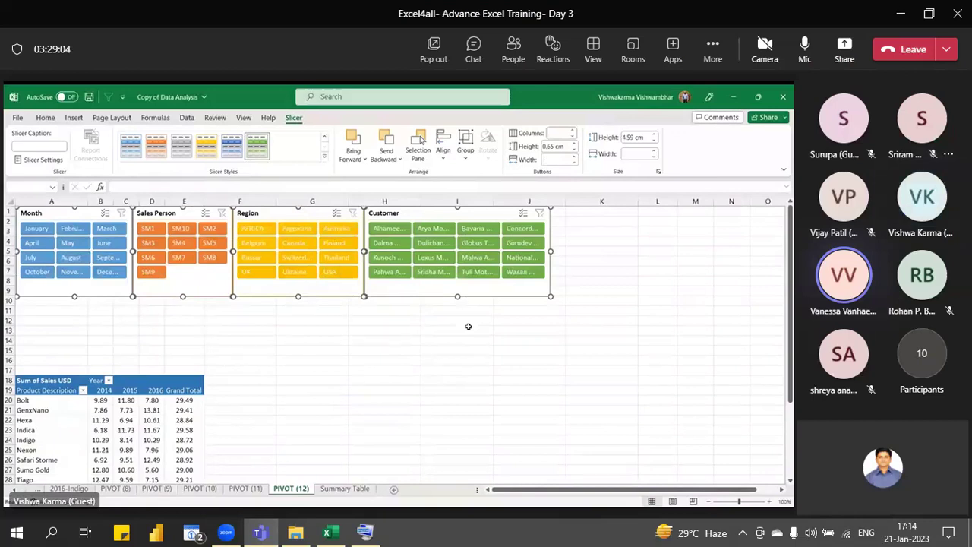
left_click(466, 156)
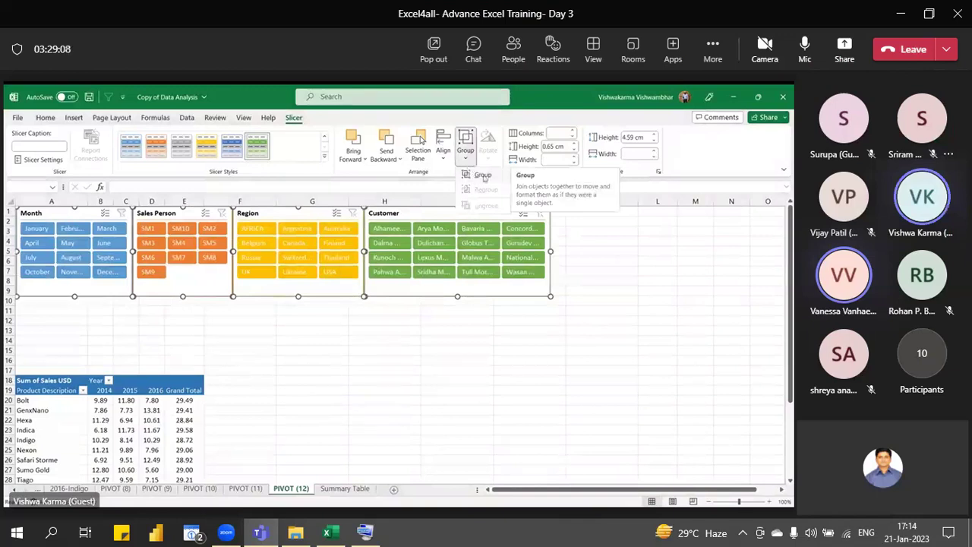
left_click(483, 175)
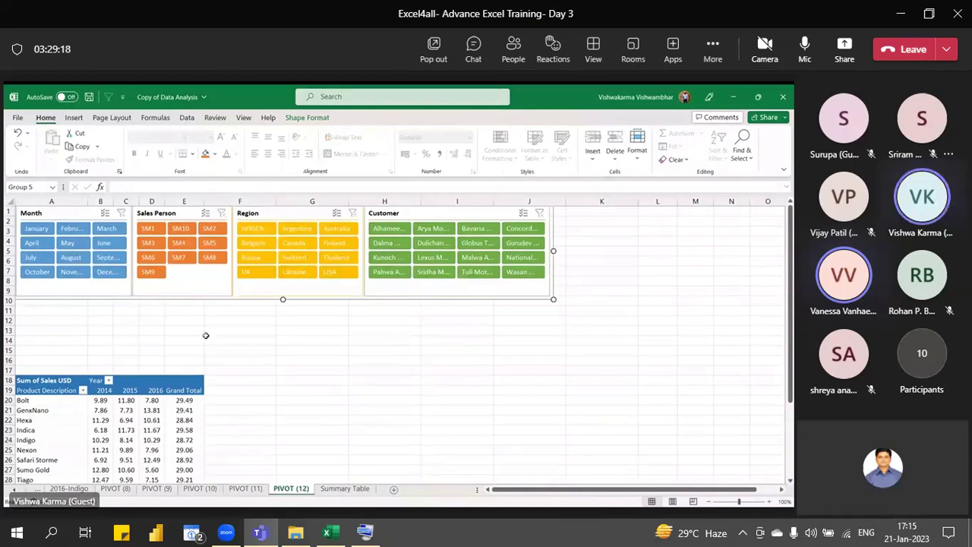
- Widen the slicer group until its edge reaches about column M, giving the Customer buttons more room
left_click(490, 287)
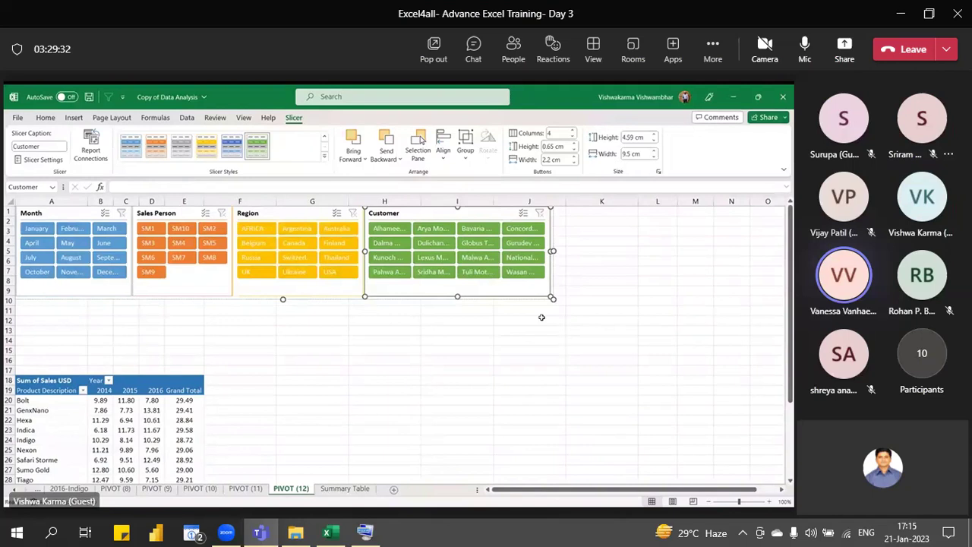
left_click_drag(553, 251, 634, 255)
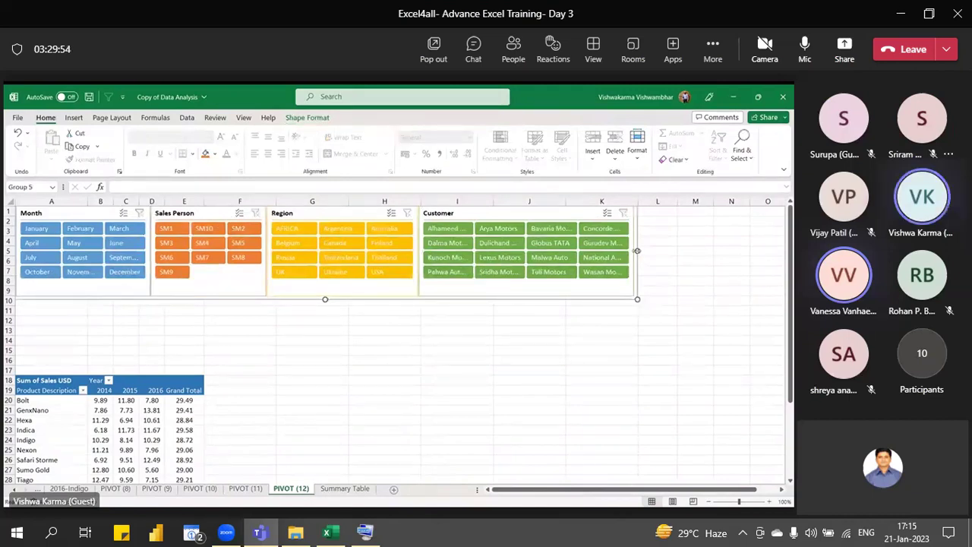
left_click(527, 216)
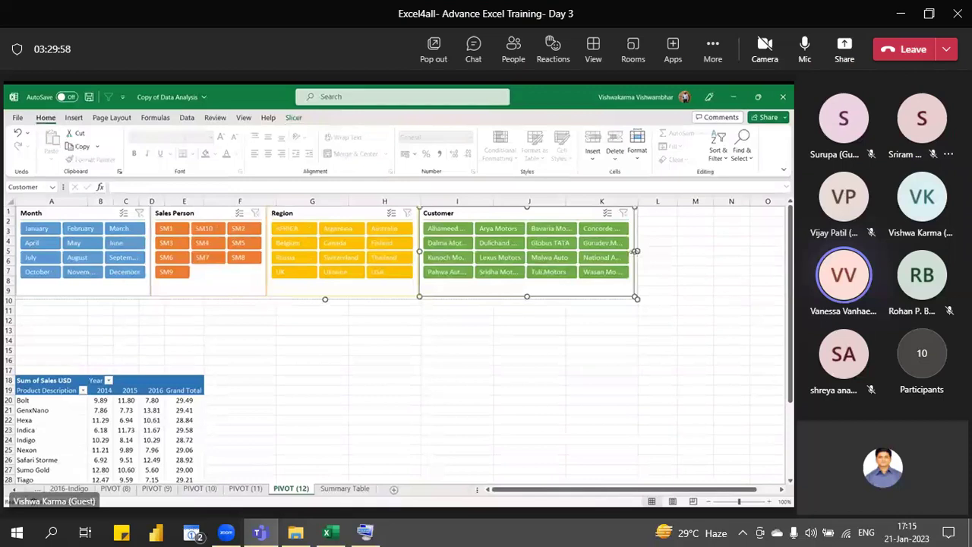
left_click_drag(636, 251, 713, 255)
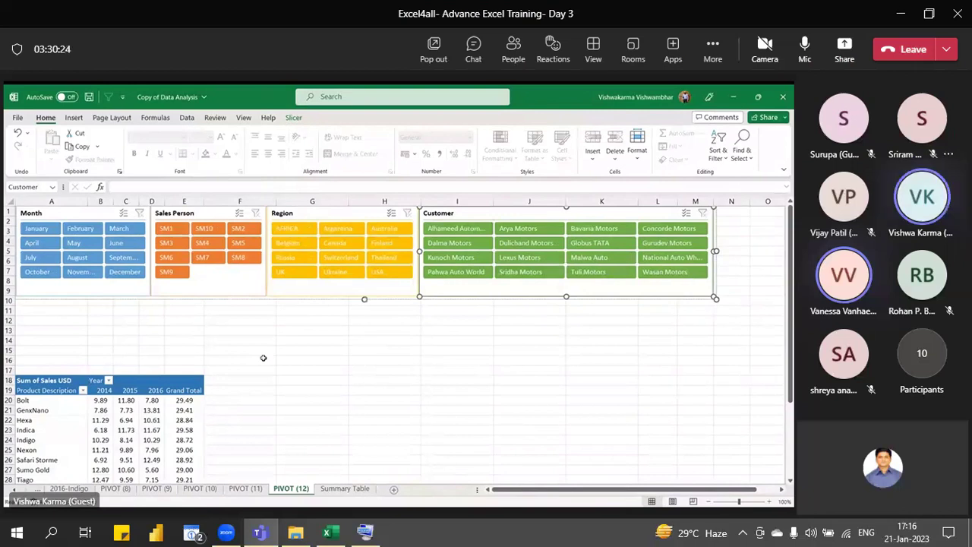
- Delete the empty rows 11 to 17 between the slicers and the pivot table
left_click_drag(9, 310, 9, 359)
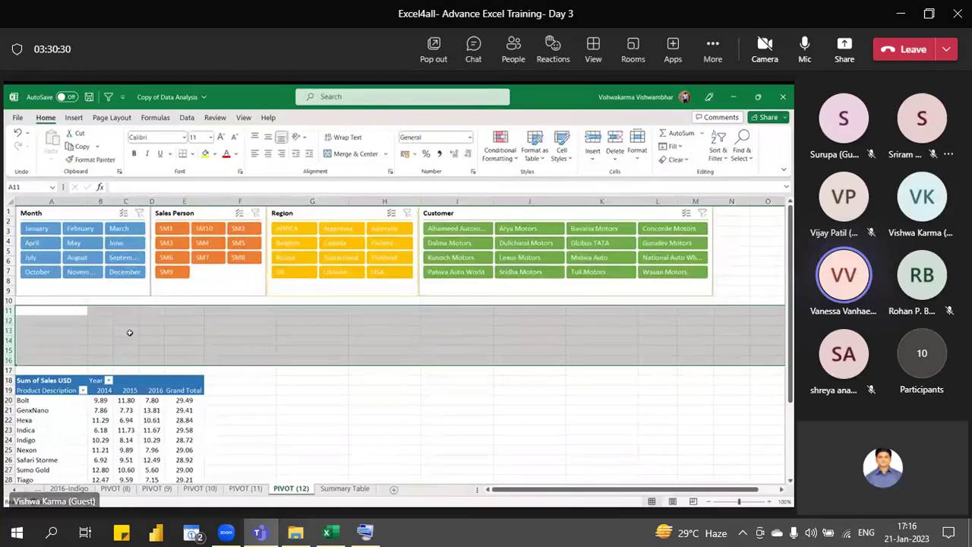
left_click(50, 333)
left_click_drag(9, 311, 6, 371)
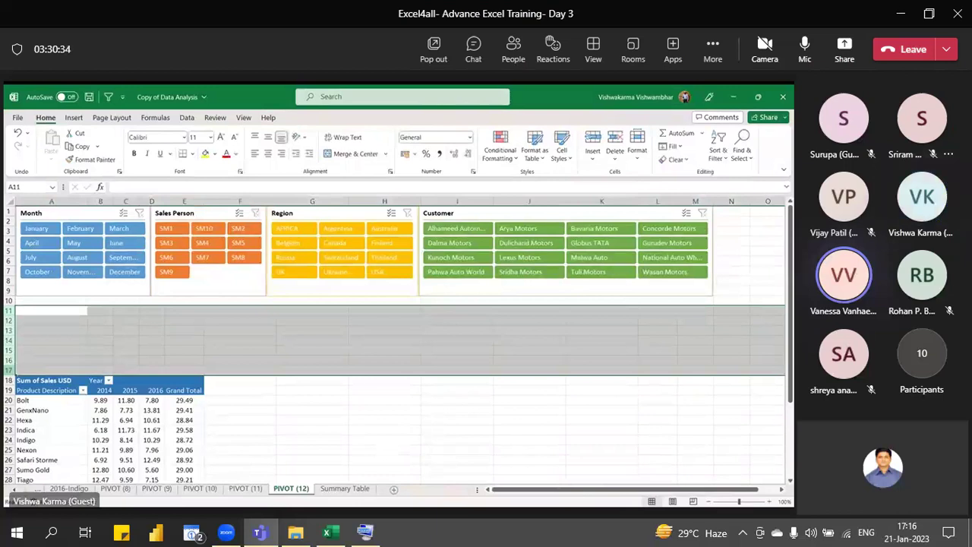
key("ctrl+minus")
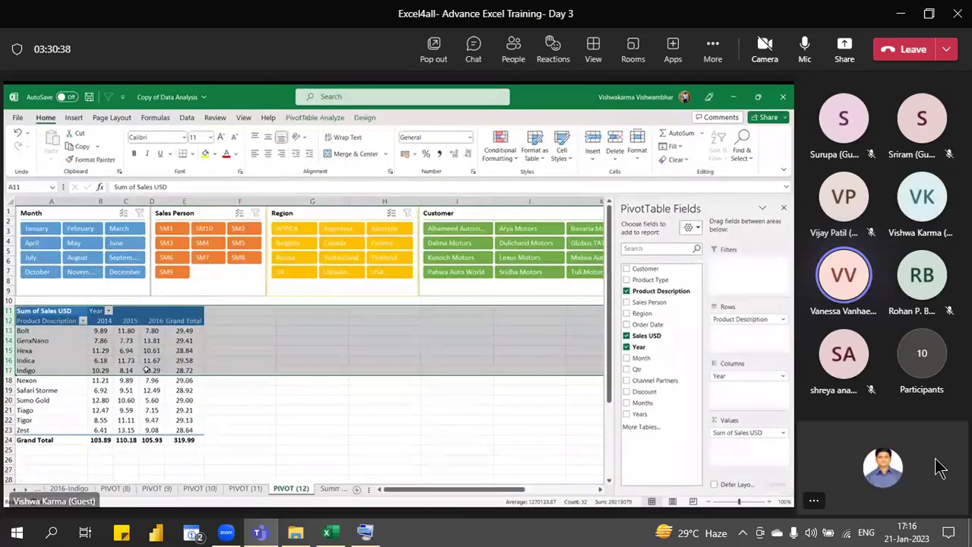
- Share the full screen in the Teams meeting and open the meeting chat
left_click(844, 50)
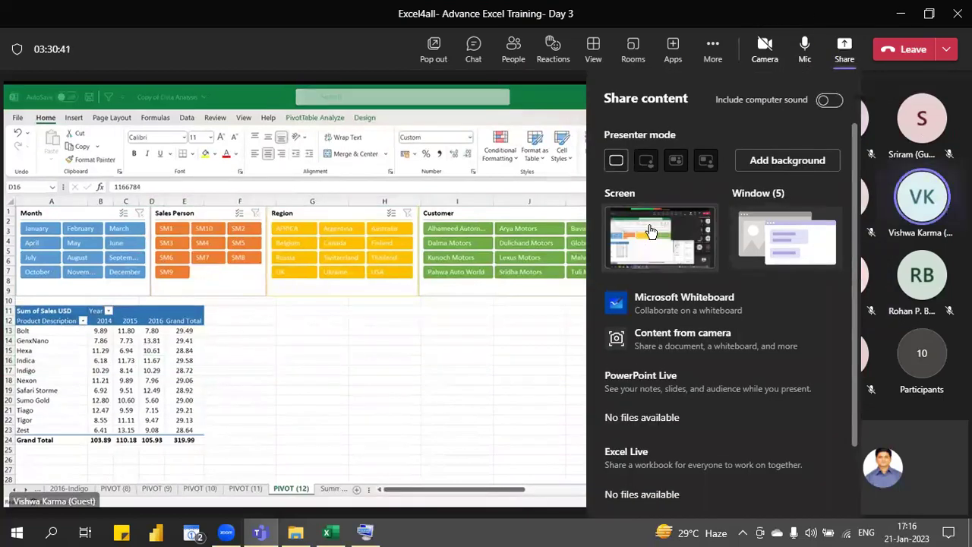
left_click(650, 228)
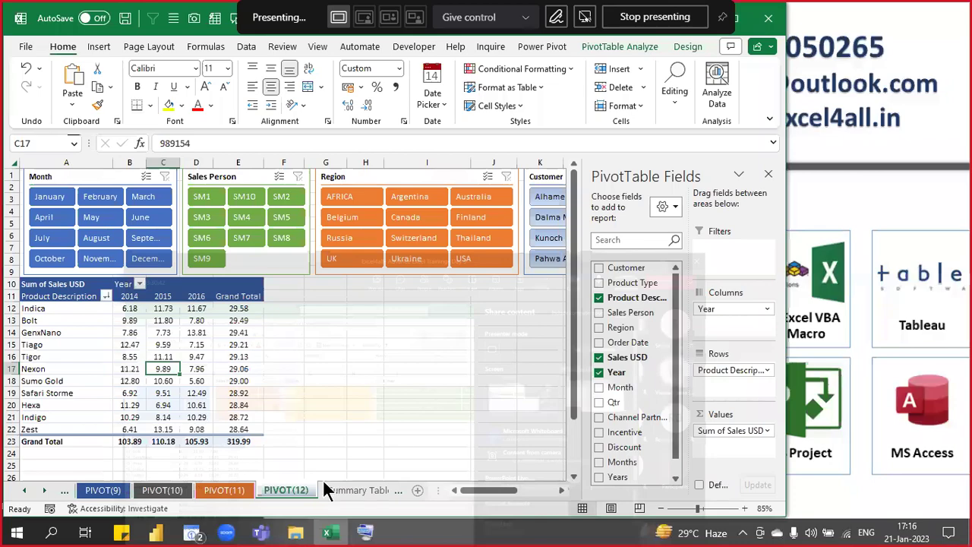
left_click(260, 532)
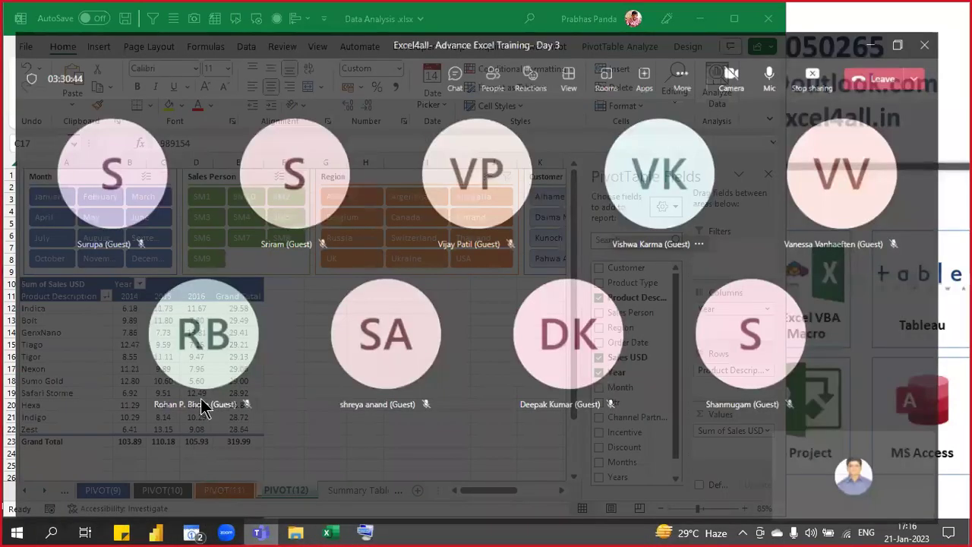
left_click(505, 53)
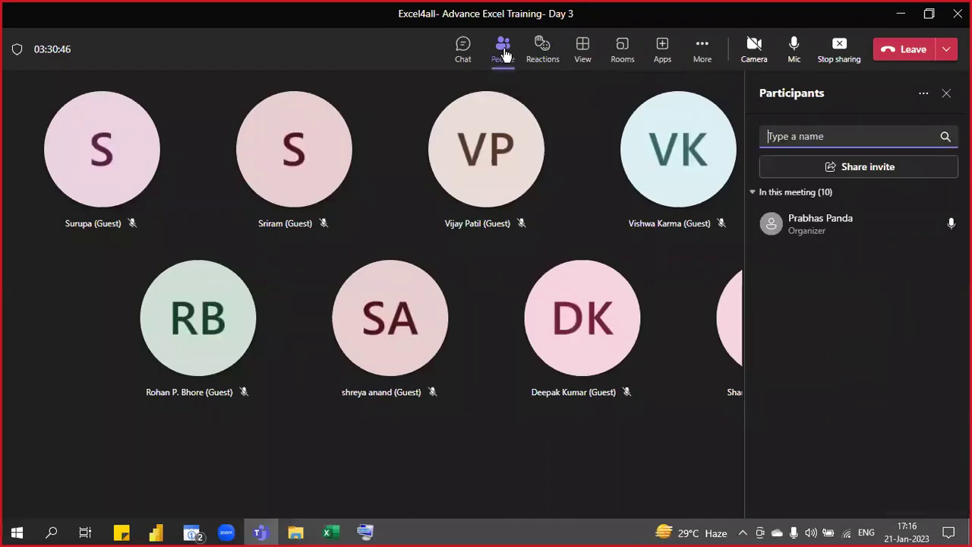
left_click(465, 59)
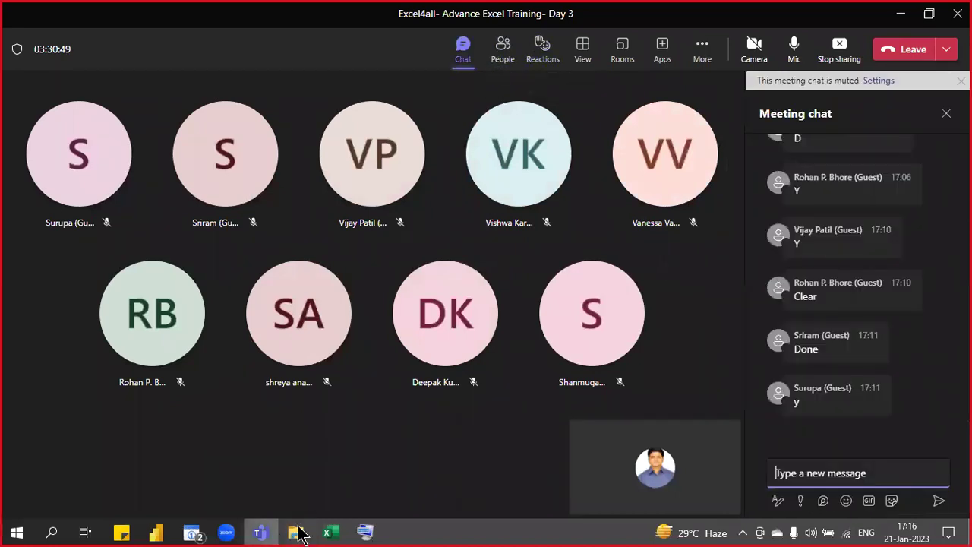
- Switch to the Data Analysis workbook in Excel and close the PivotTable field list
left_click(328, 532)
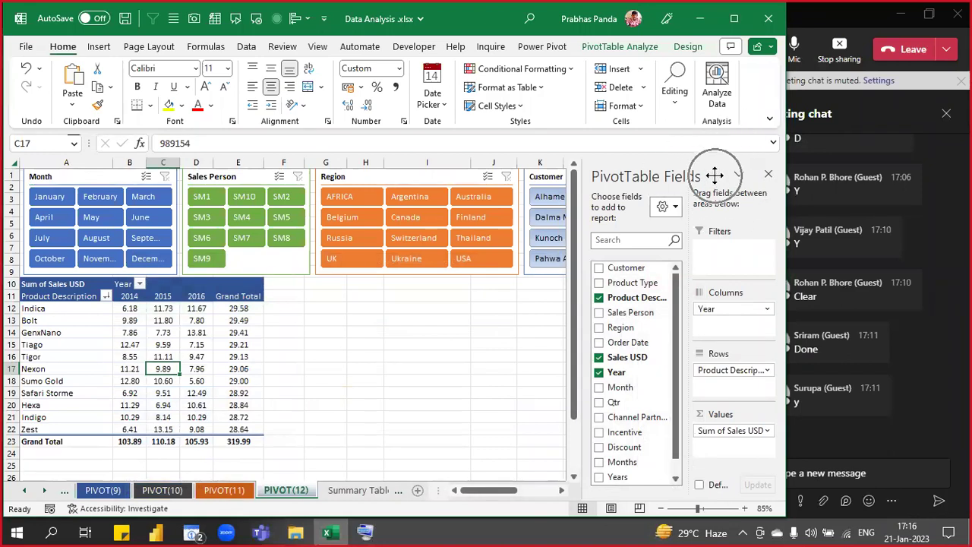
left_click(768, 175)
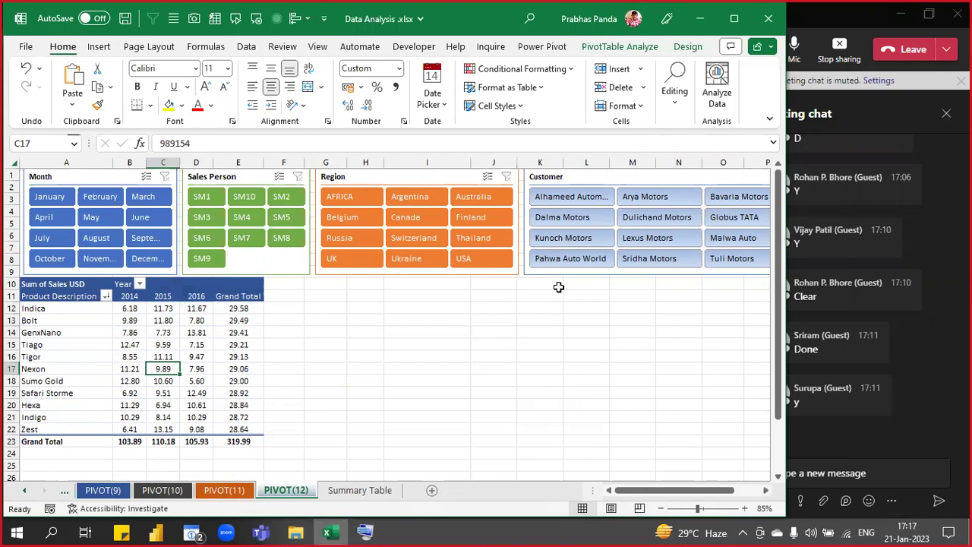
- Insert a Clustered Column PivotChart based on the pivot table
left_click(162, 345)
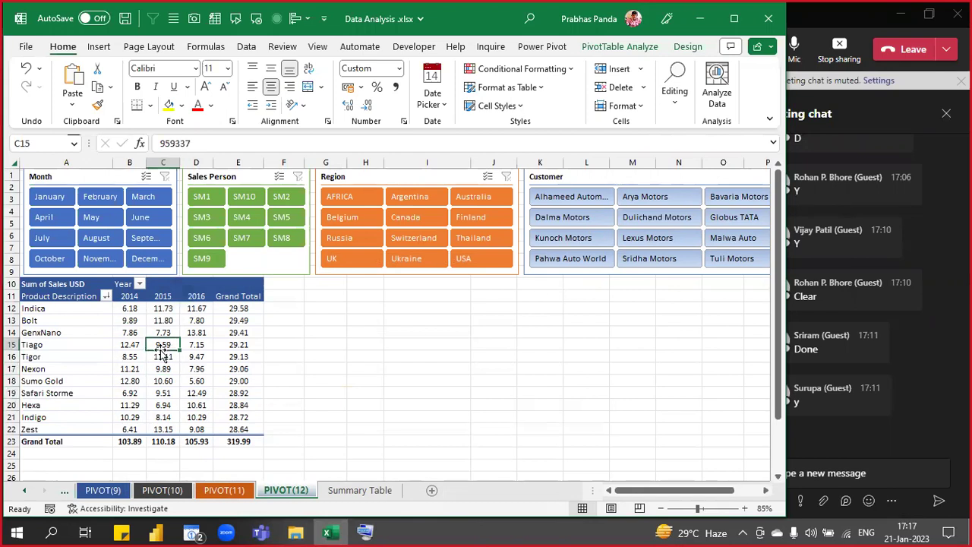
mouse_move(160, 345)
left_click(634, 47)
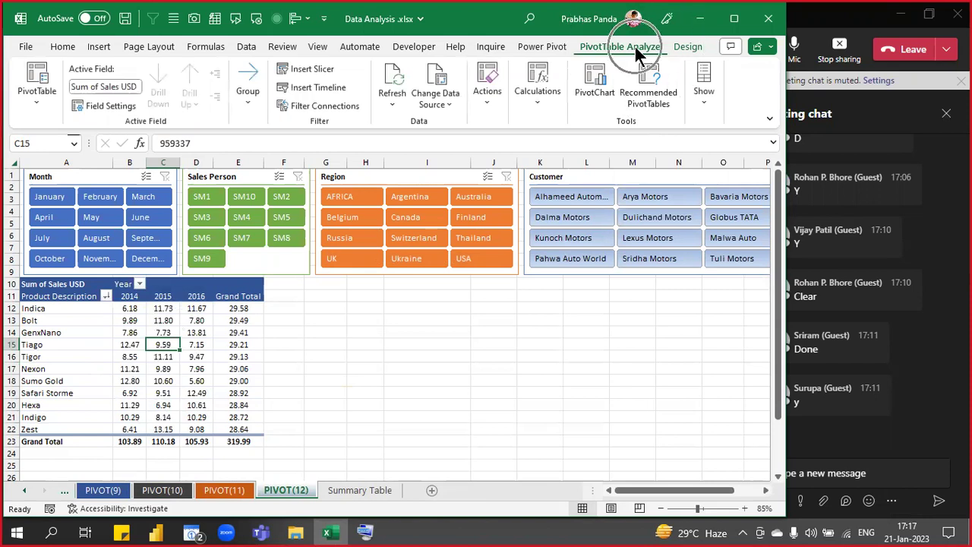
left_click(592, 86)
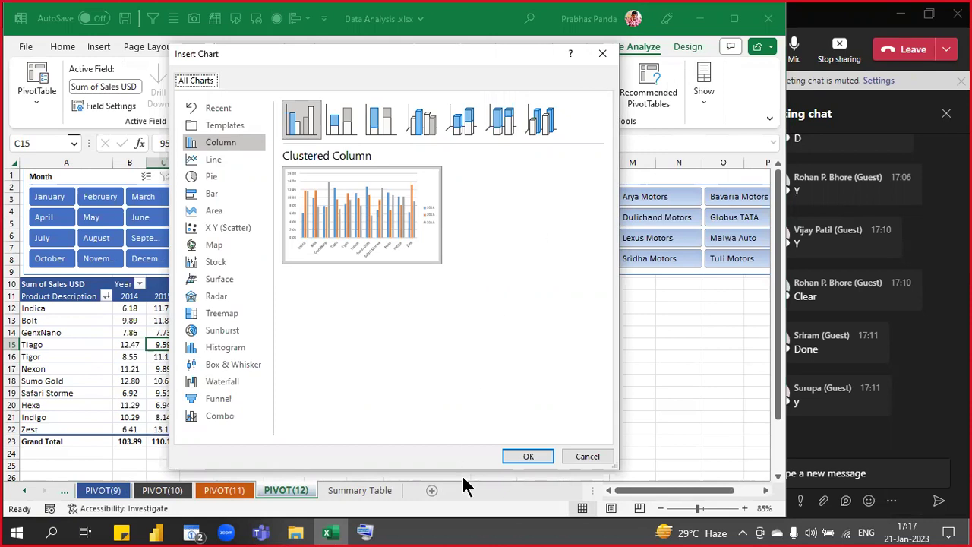
left_click(519, 456)
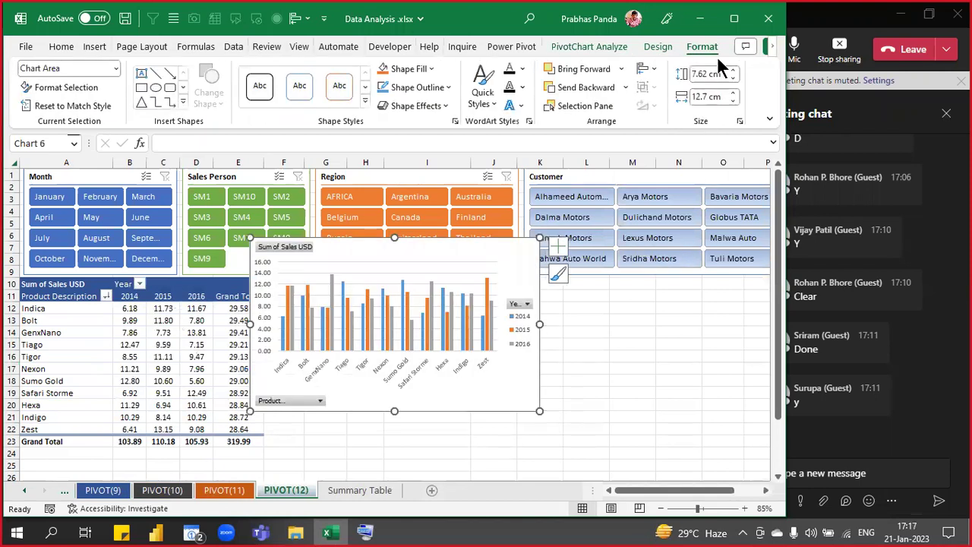
- Maximize the workbook window, then place the PivotChart beside the pivot table below the slicers and widen it to about 26.89 cm
left_click(735, 23)
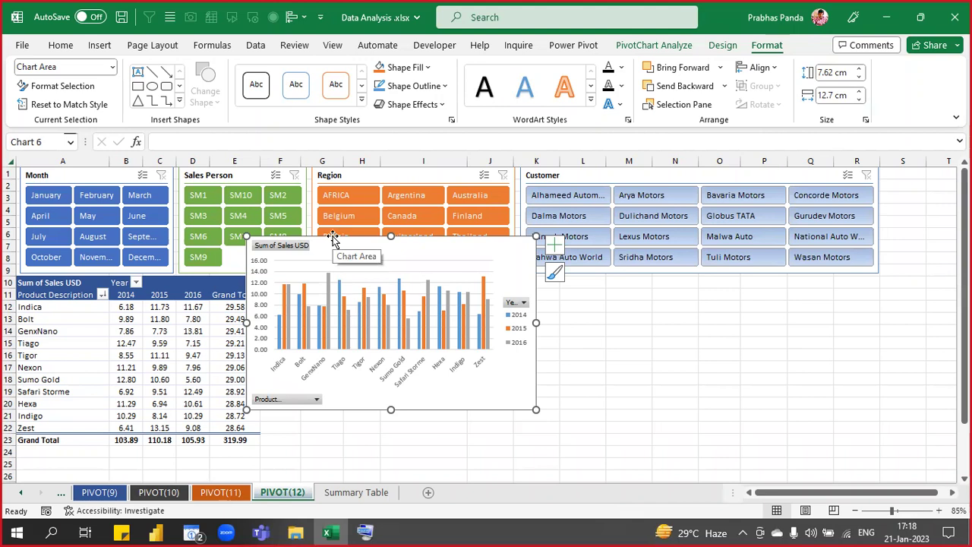
left_click_drag(332, 240, 347, 271)
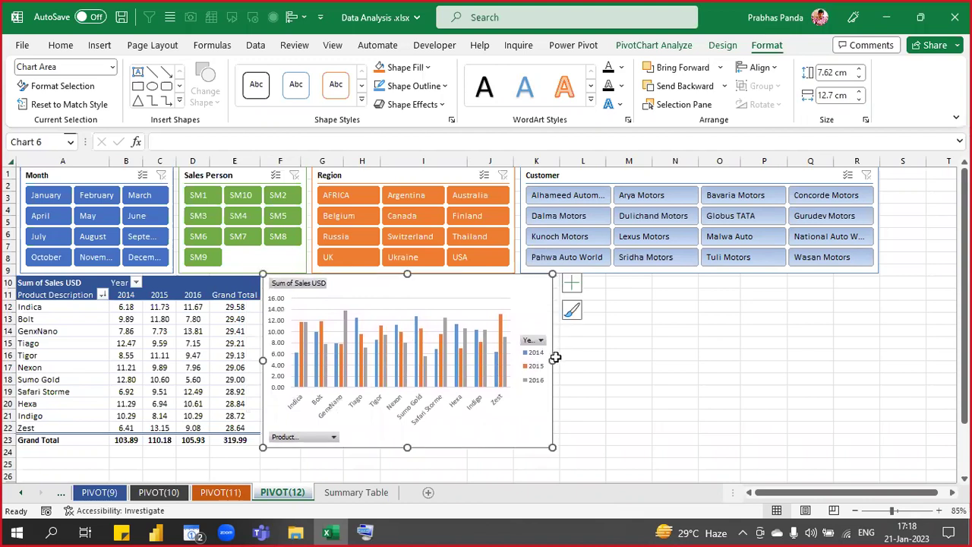
left_click_drag(553, 361, 877, 333)
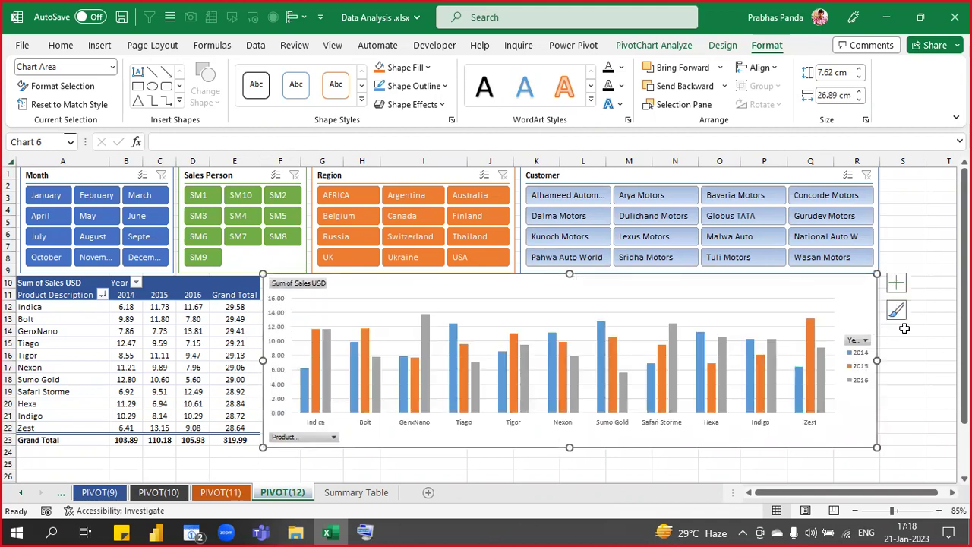
key("Down")
key("Down")
key("Down")
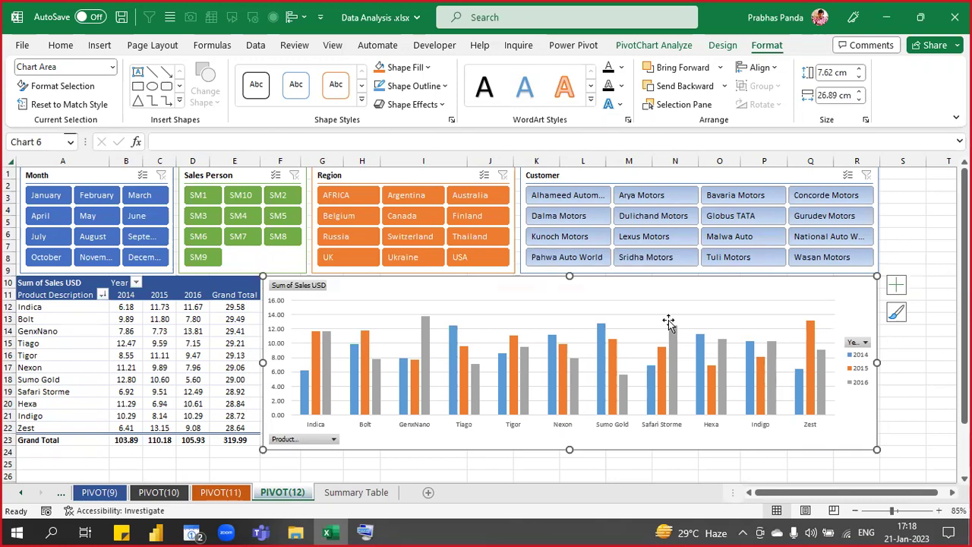
key("ctrl")
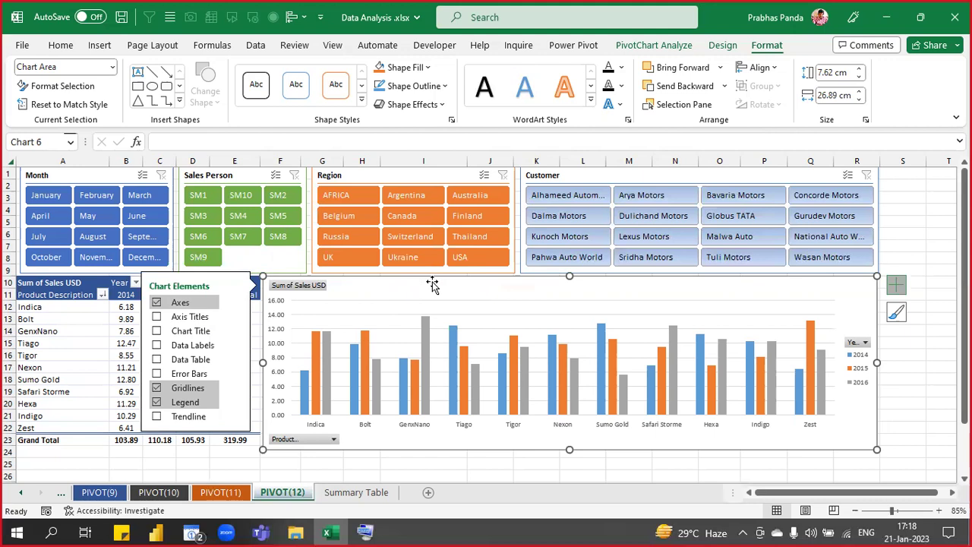
key("Escape")
key("Escape")
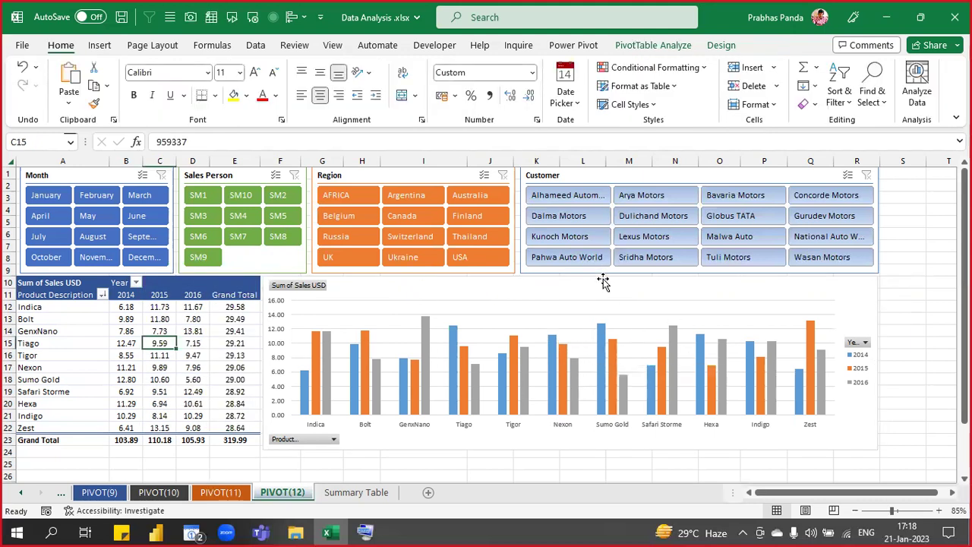
- Try several chart styles on the PivotChart and apply the last style in the gallery, with bevelled columns on a white background
left_click(709, 47)
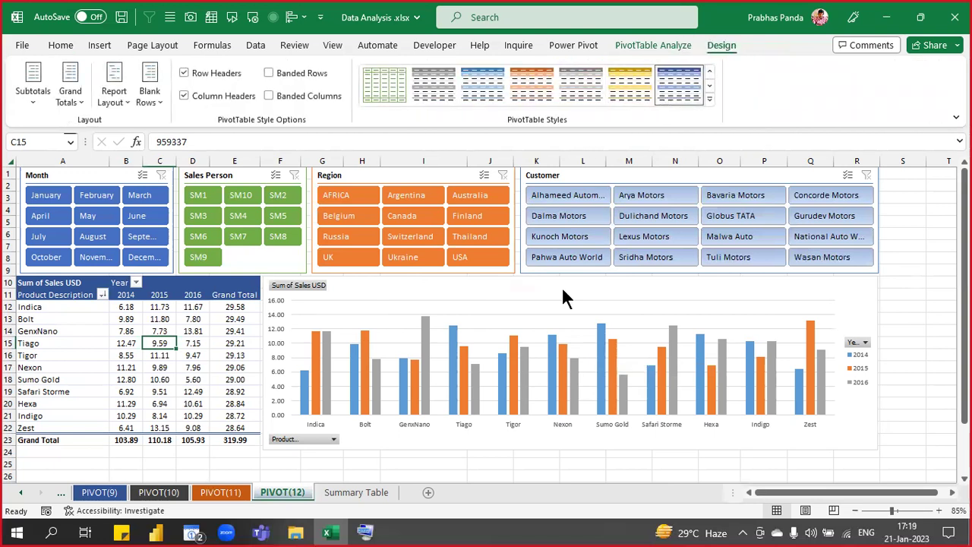
left_click(531, 293)
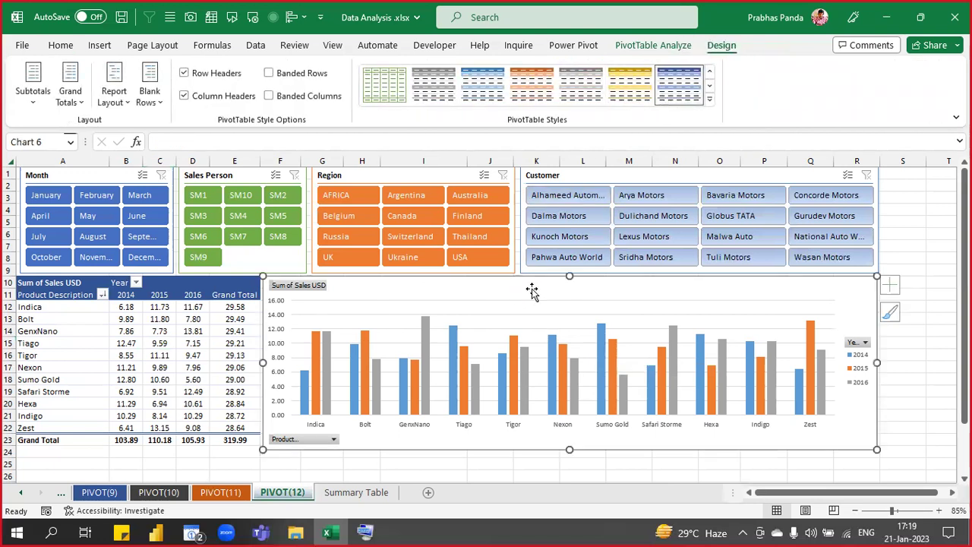
left_click(730, 46)
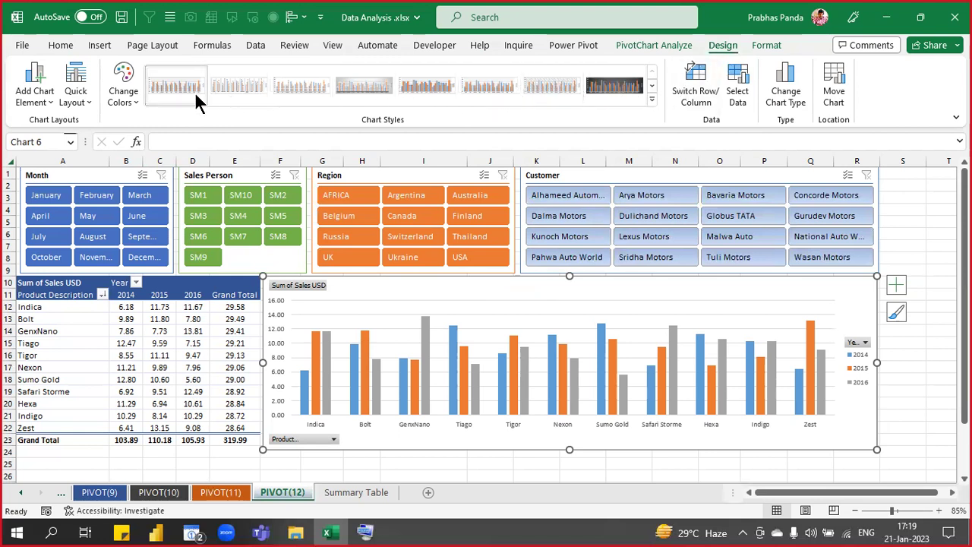
left_click(615, 91)
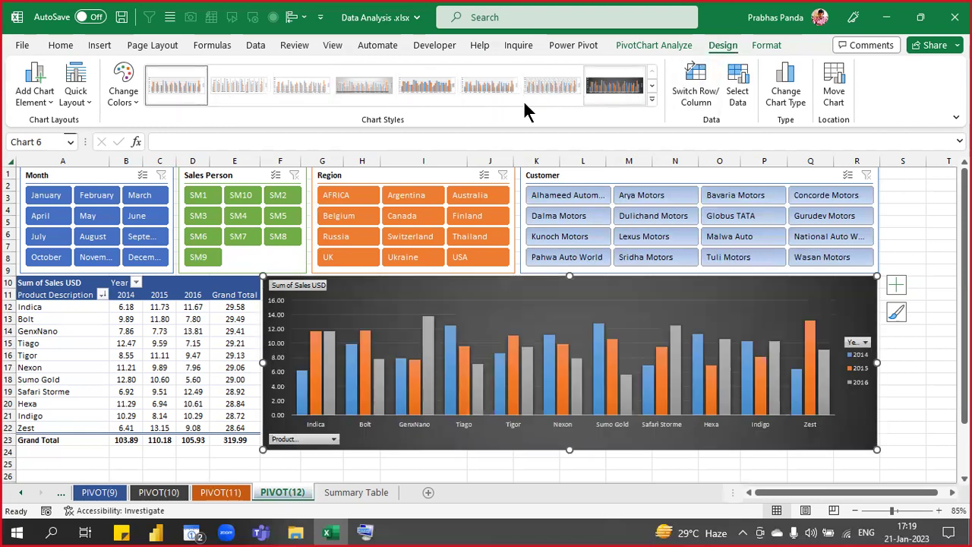
left_click(323, 86)
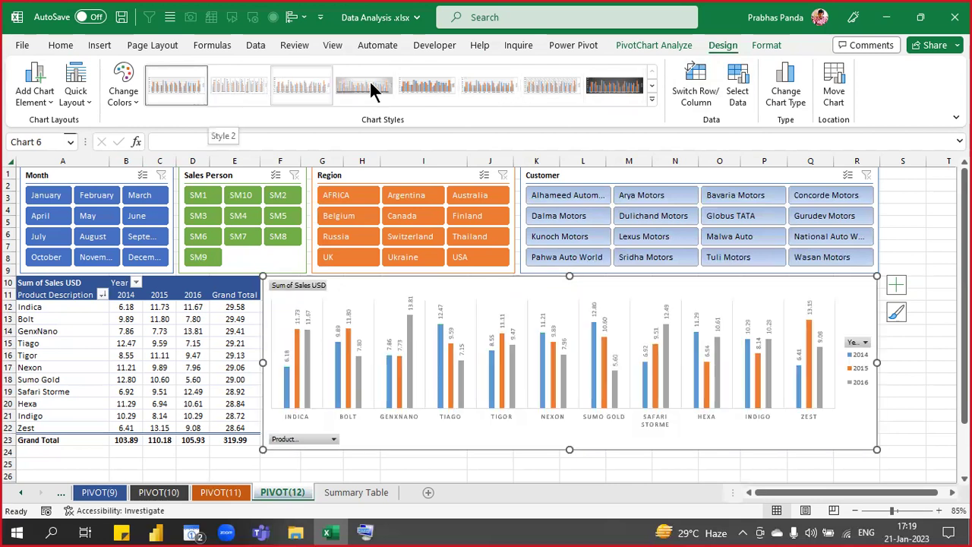
left_click(650, 98)
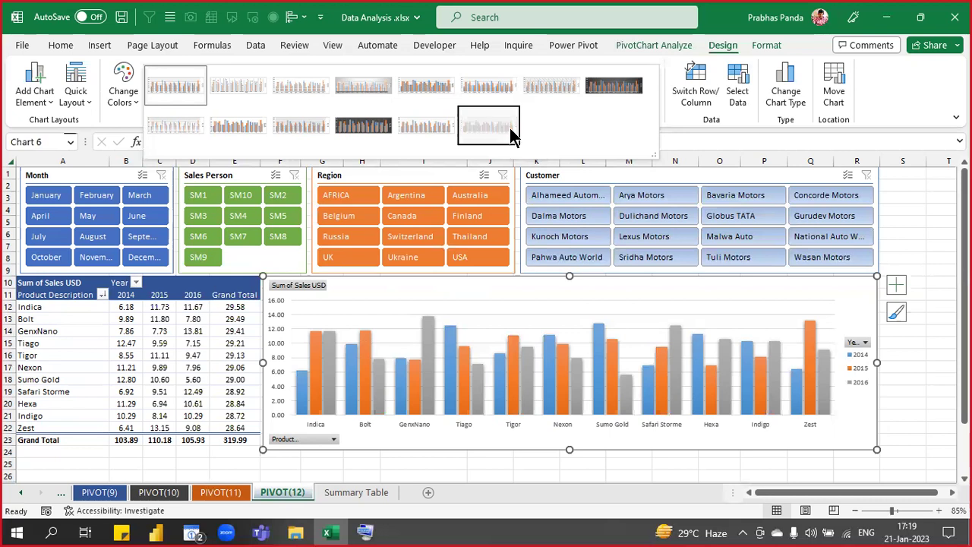
left_click(510, 134)
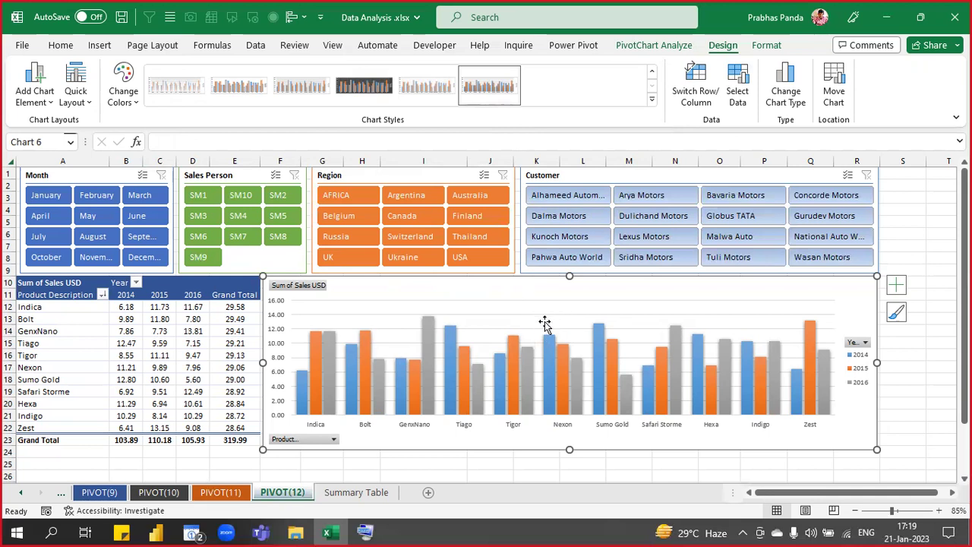
- Remove the gridlines from the PivotChart
left_click(896, 286)
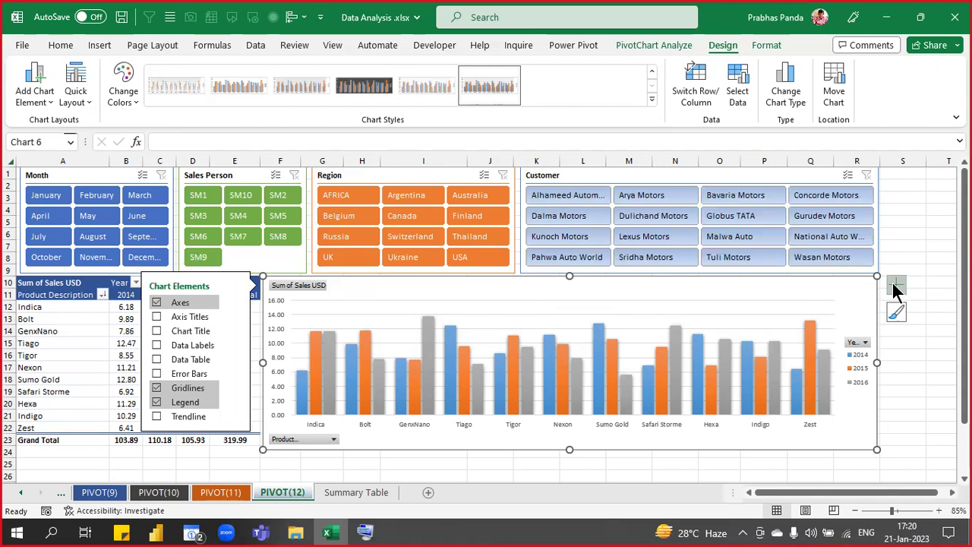
left_click(156, 387)
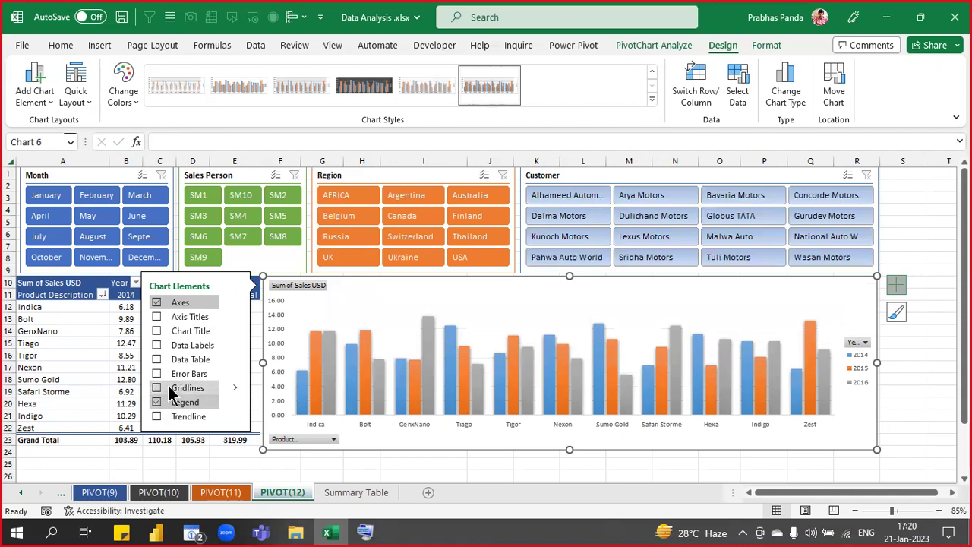
left_click(897, 286)
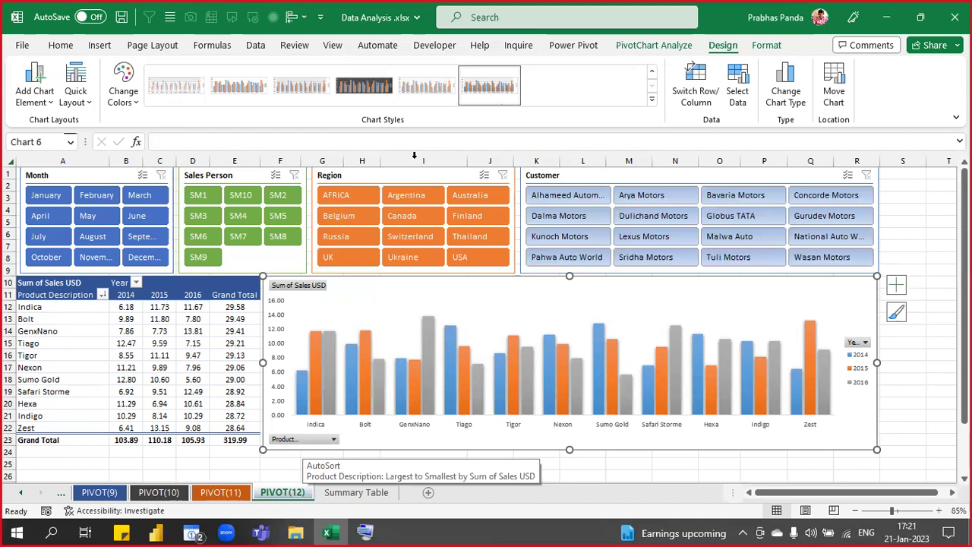
left_click(924, 28)
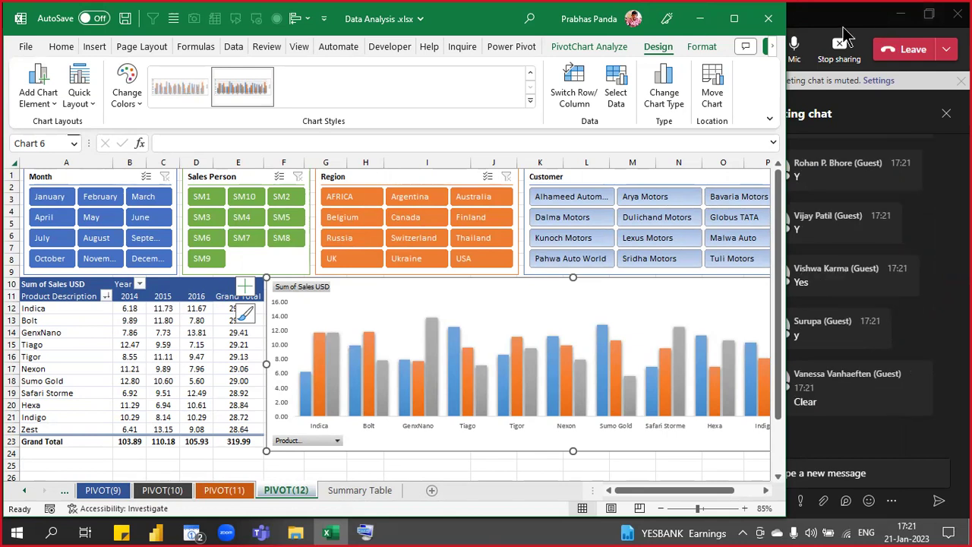
left_click(733, 18)
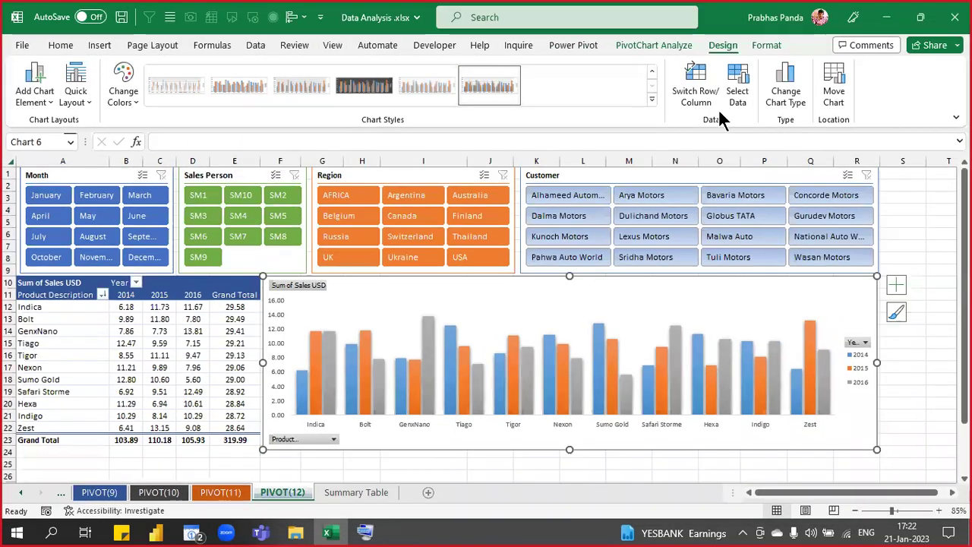
- Deselect the PivotChart and hide the formula bar, row and column headings, and worksheet gridlines
left_click(120, 454)
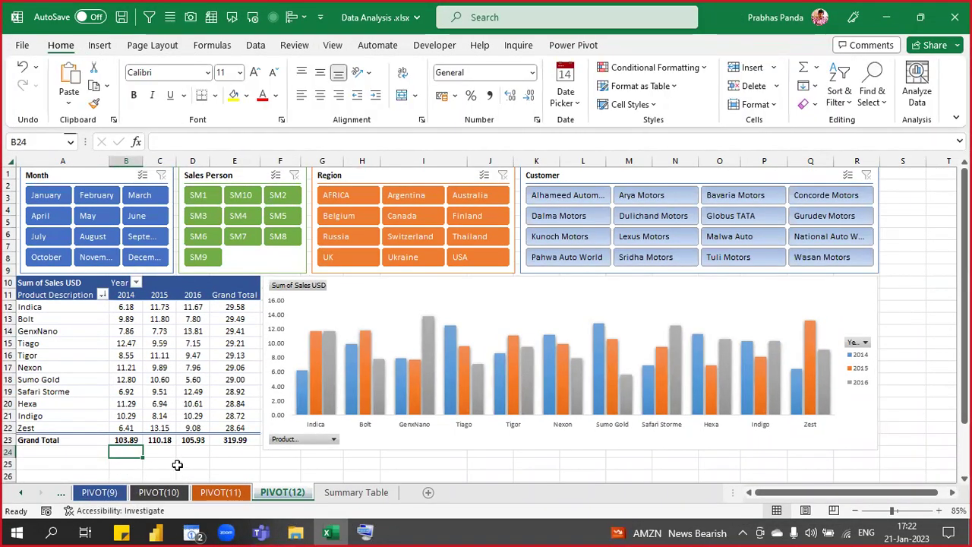
left_click(177, 465)
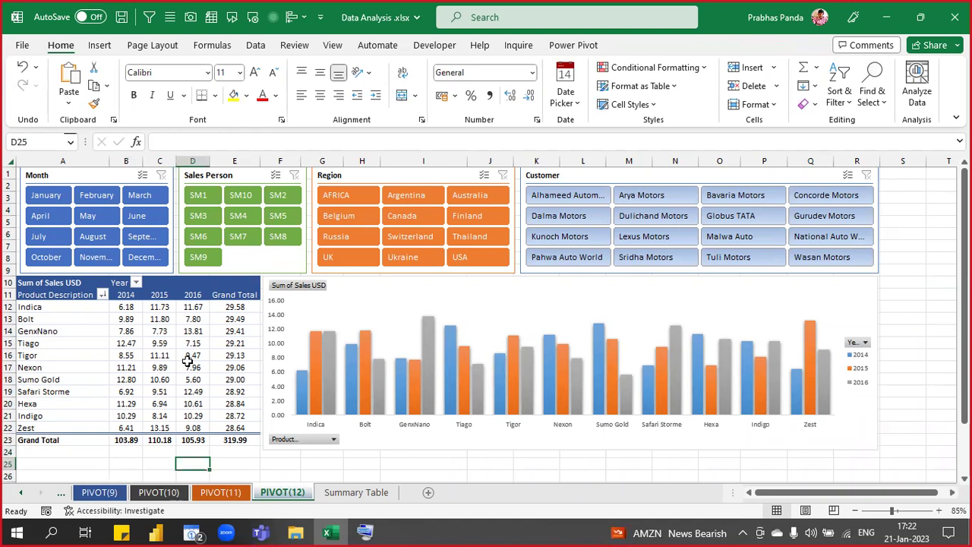
left_click(333, 46)
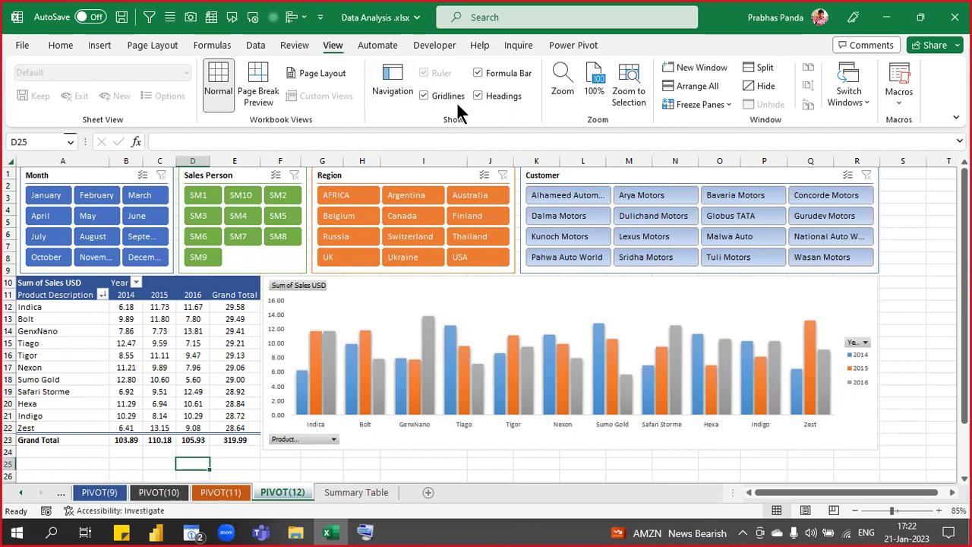
left_click(486, 72)
left_click(485, 94)
left_click(444, 98)
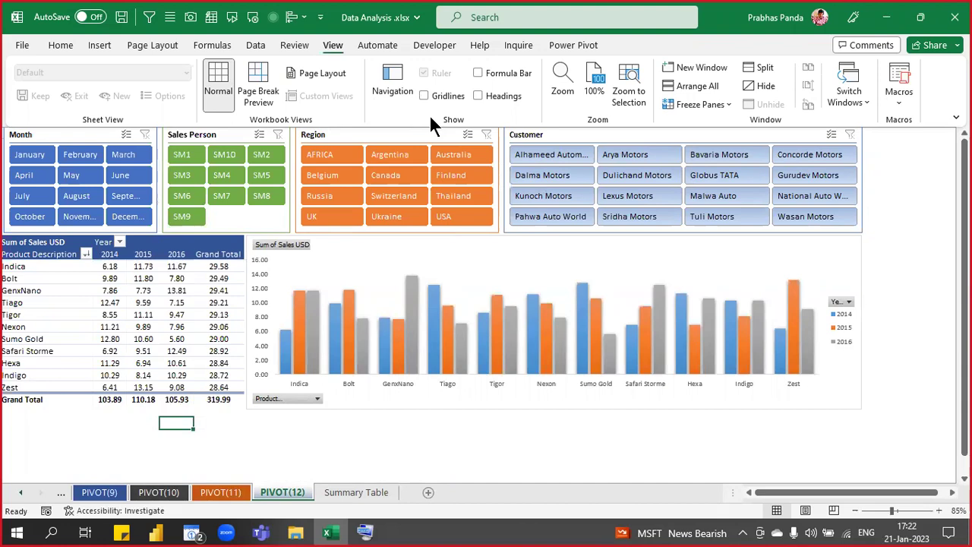
- Toggle the ribbon between expanded and collapsed several times, leaving it collapsed to show tab names only
key("ctrl+F1")
key("ctrl+F1")
key("ctrl+F1")
key("ctrl+F1")
key("ctrl+F1")
key("ctrl+F1")
key("ctrl+F1")
key("ctrl+F1")
key("ctrl+F1")
key("ctrl+F1")
key("ctrl+F1")
key("ctrl+F1")
key("ctrl+F1")
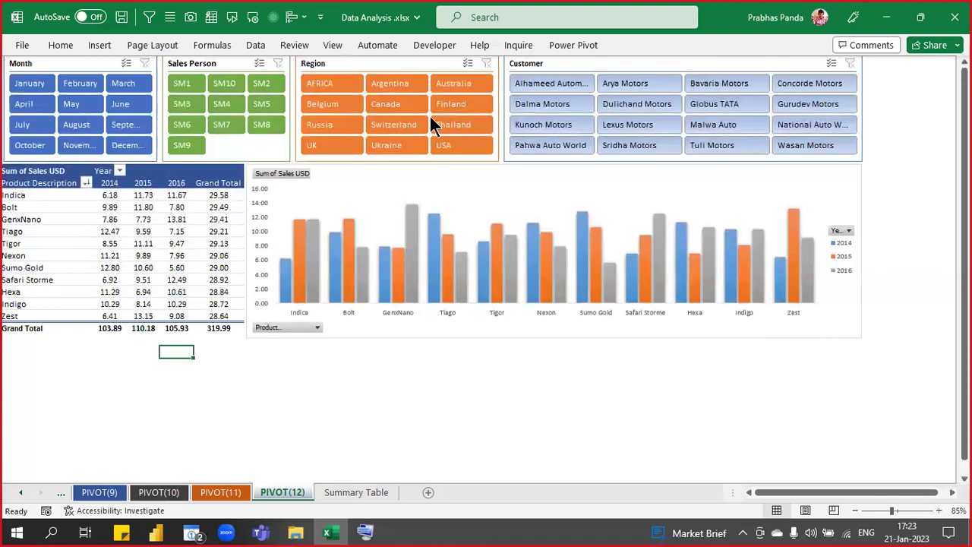
left_click(21, 492)
left_click(21, 492)
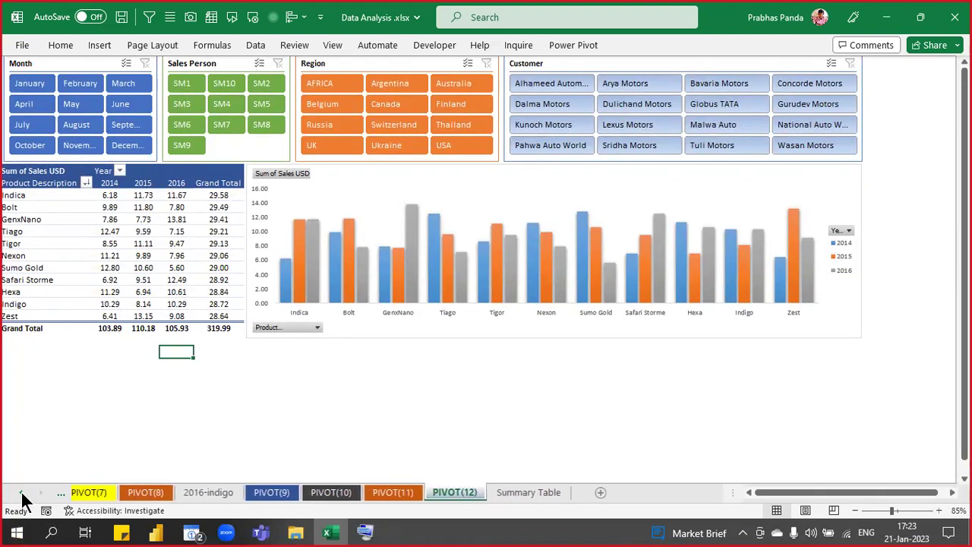
left_click(20, 492)
left_click(20, 492)
left_click(21, 492)
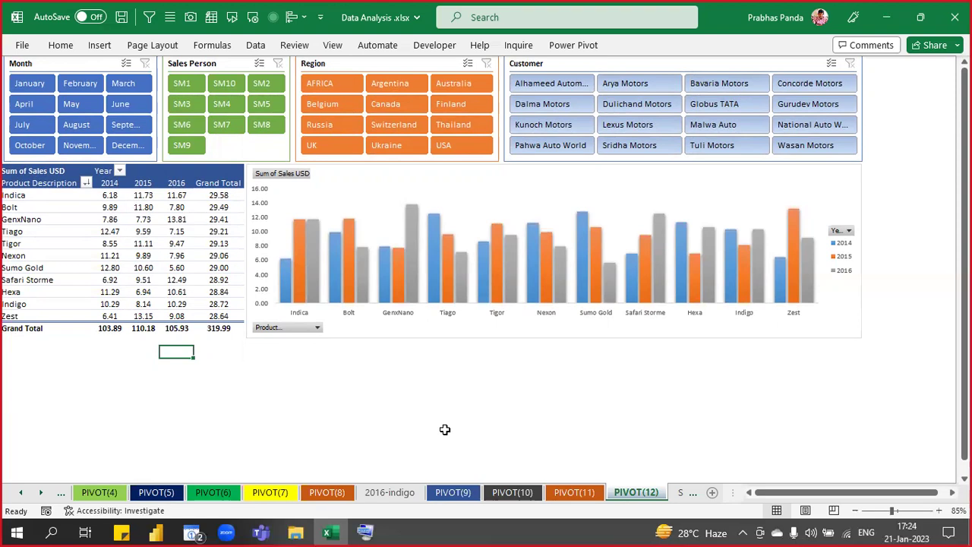
- Switch to the Teams meeting, admit the guest waiting in the lobby, and return to the Data Analysis workbook in Excel
key("alt+Tab")
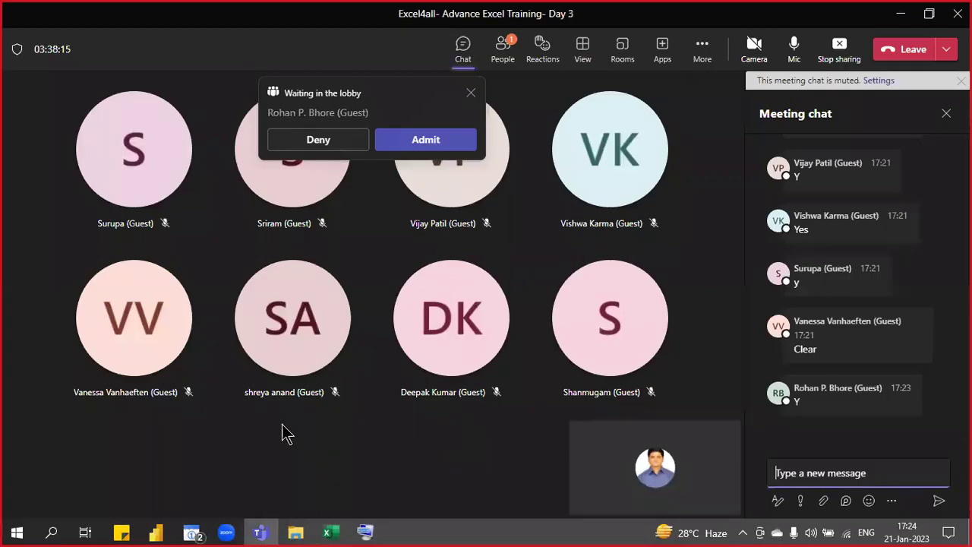
left_click(438, 140)
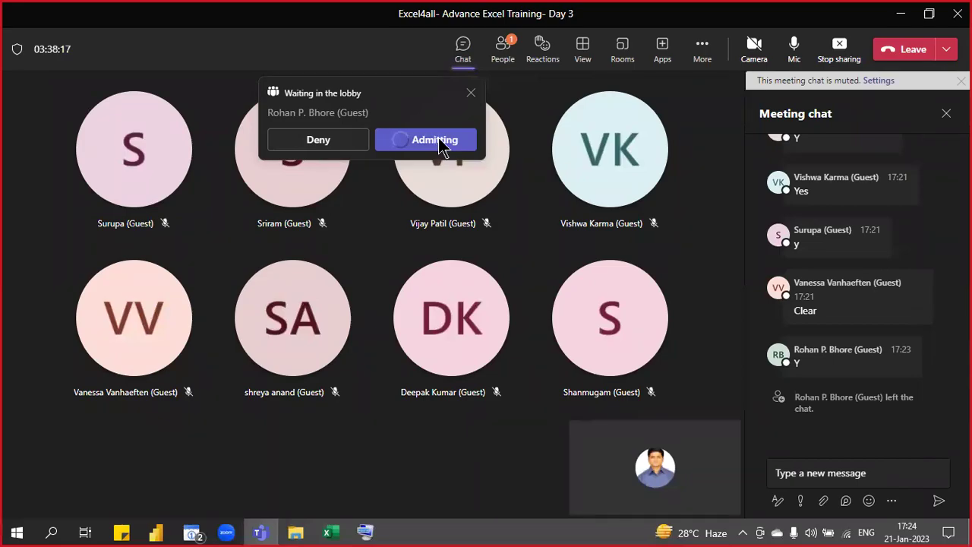
key("alt+Tab")
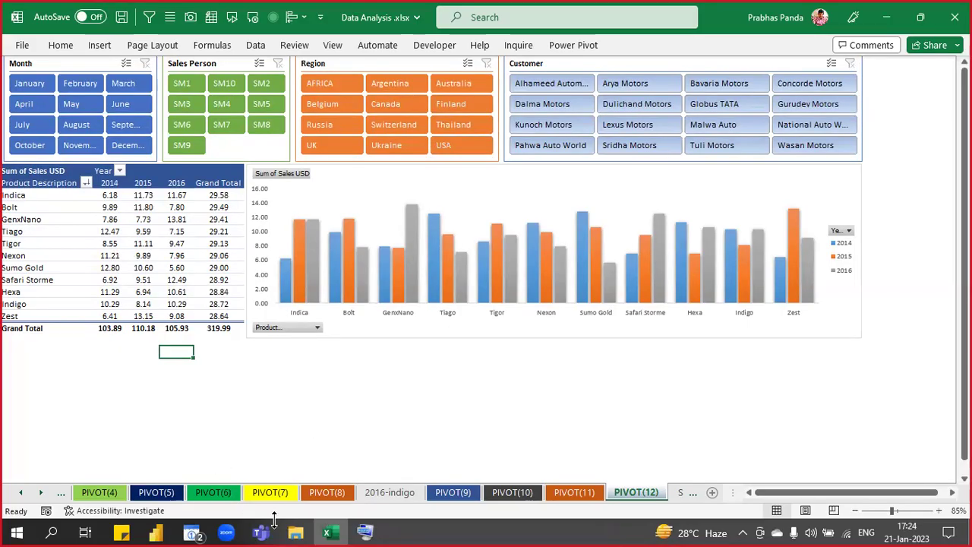
- Shrink the workbook window beside the meeting chat and examine the hide and unhide commands for the PIVOT(12) sheet
left_click(920, 17)
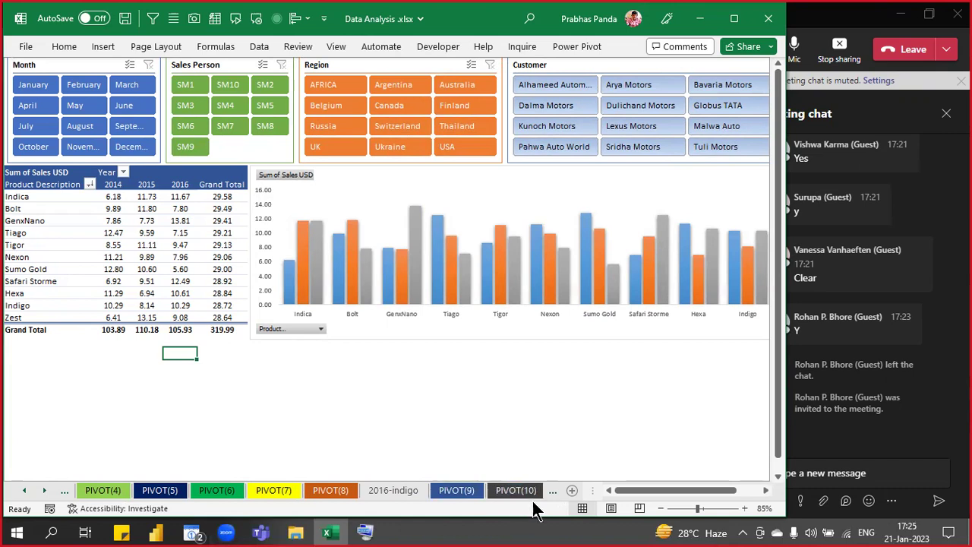
left_click(46, 491)
left_click(46, 491)
left_click(45, 491)
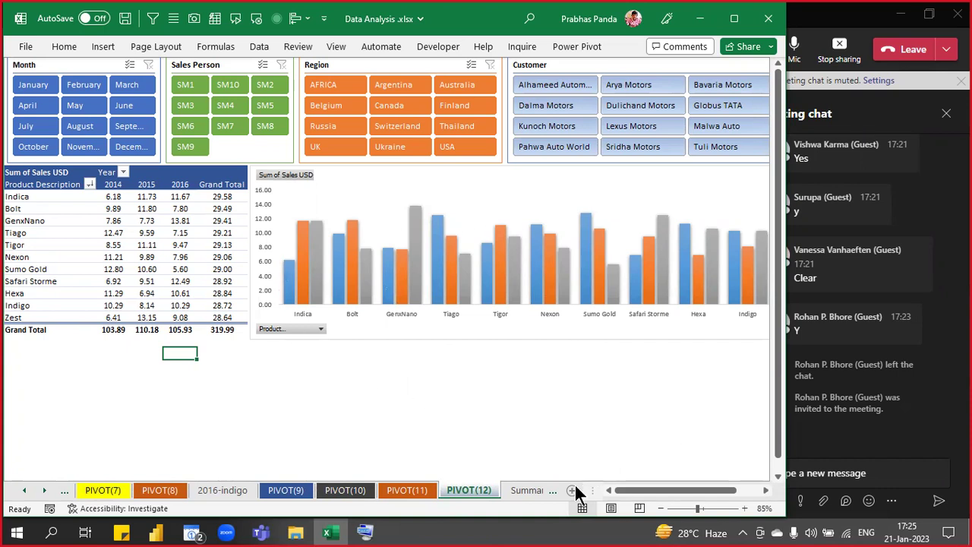
right_click(464, 494)
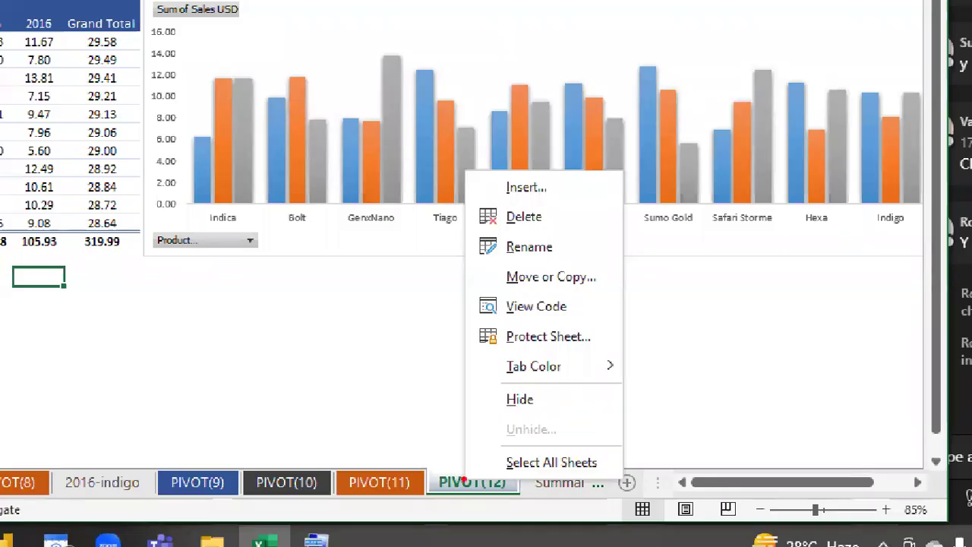
mouse_move(468, 403)
left_mouse_down()
mouse_move(577, 449)
mouse_move(618, 446)
left_mouse_up()
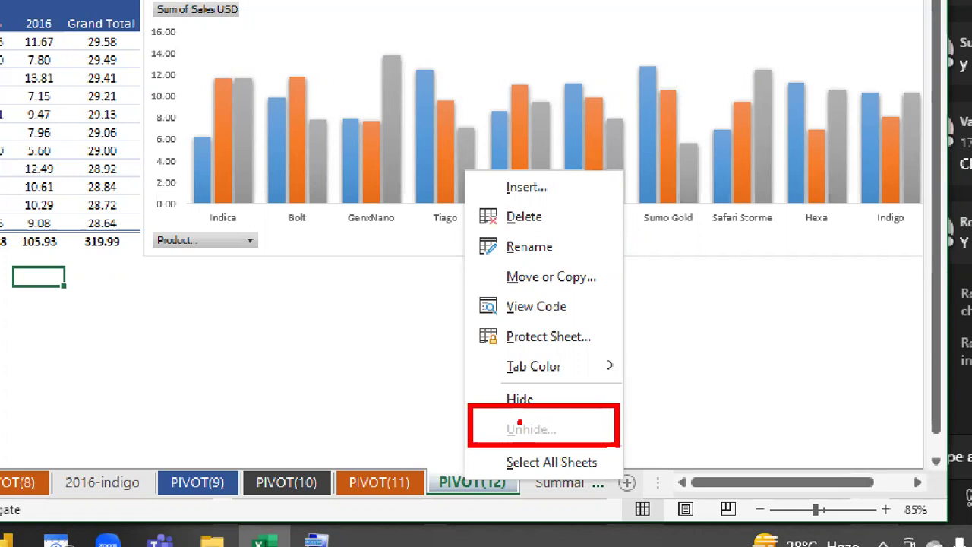
key("Escape")
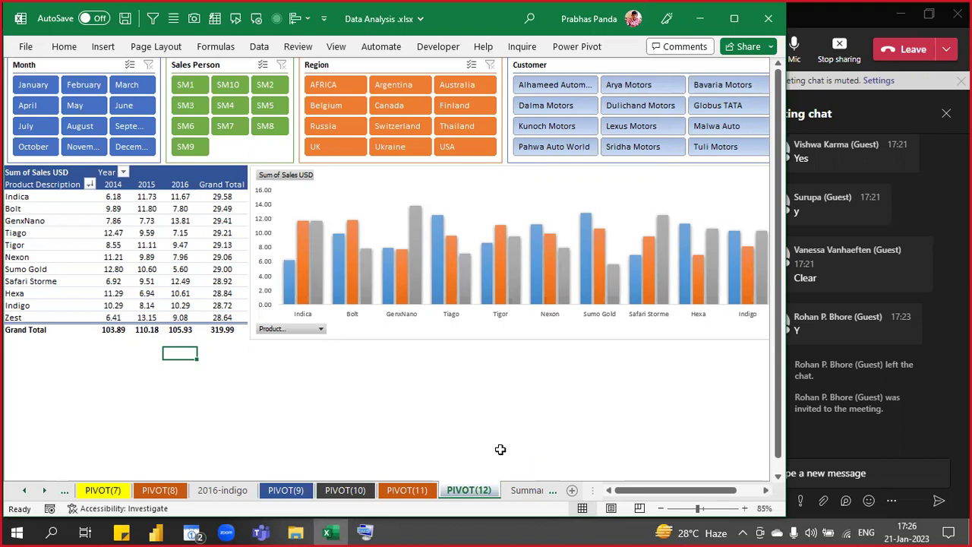
- Open Excel Options and bring up the Advanced display options for the Data Analysis workbook
left_click(26, 48)
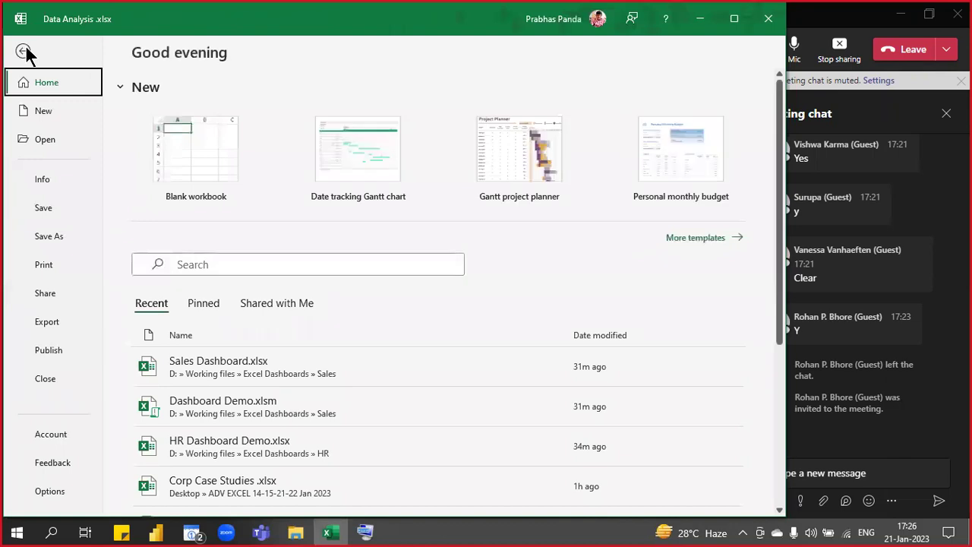
left_click(51, 490)
left_click(51, 490)
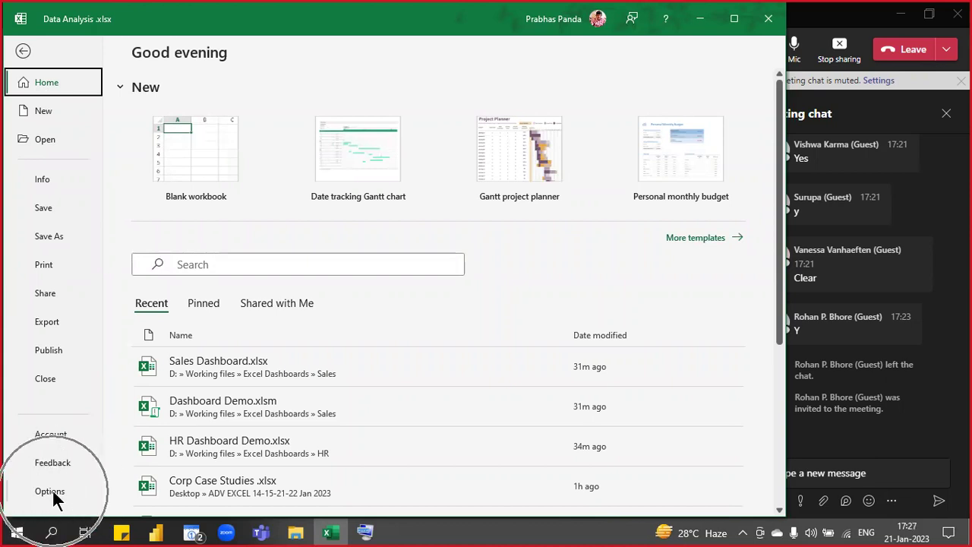
left_click(52, 490)
left_click(52, 489)
left_click(52, 490)
left_click(52, 490)
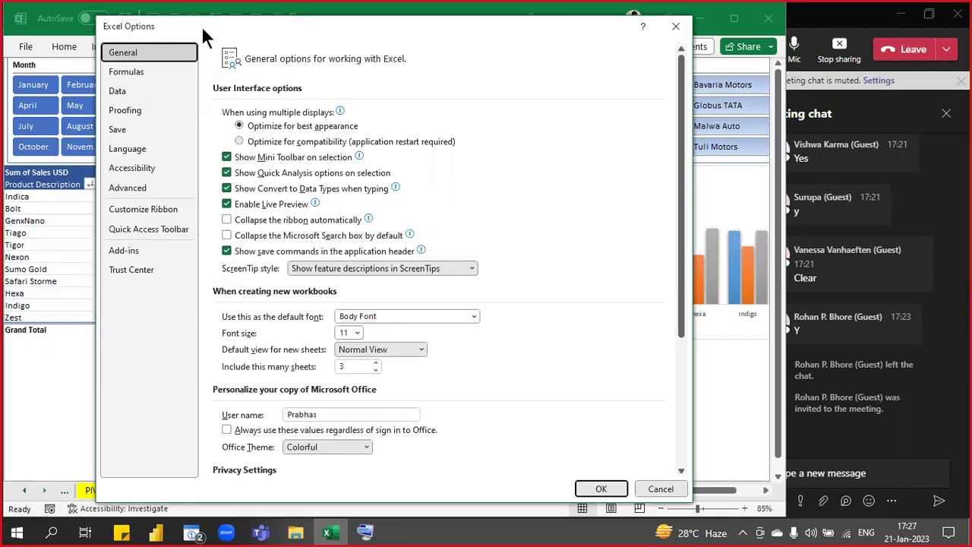
left_click(175, 187)
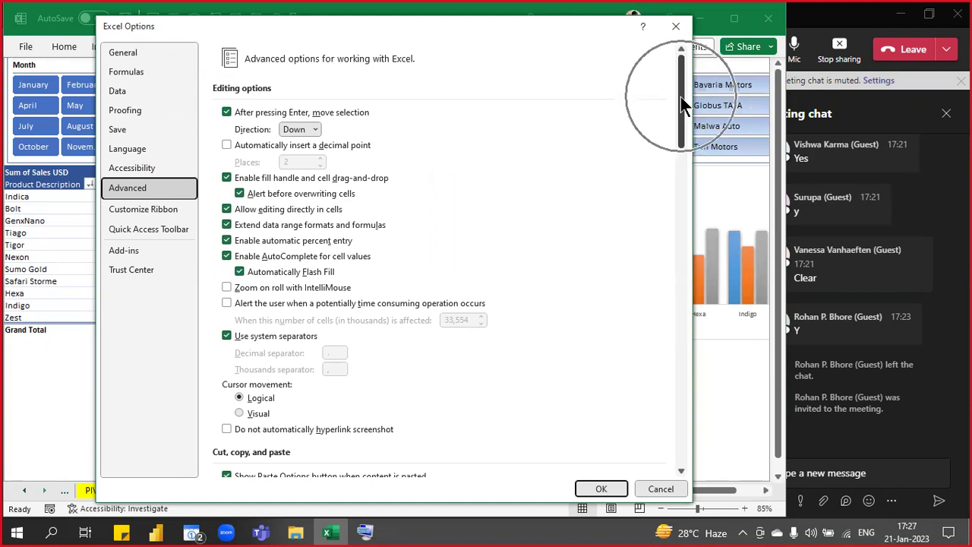
left_click_drag(681, 97, 661, 264)
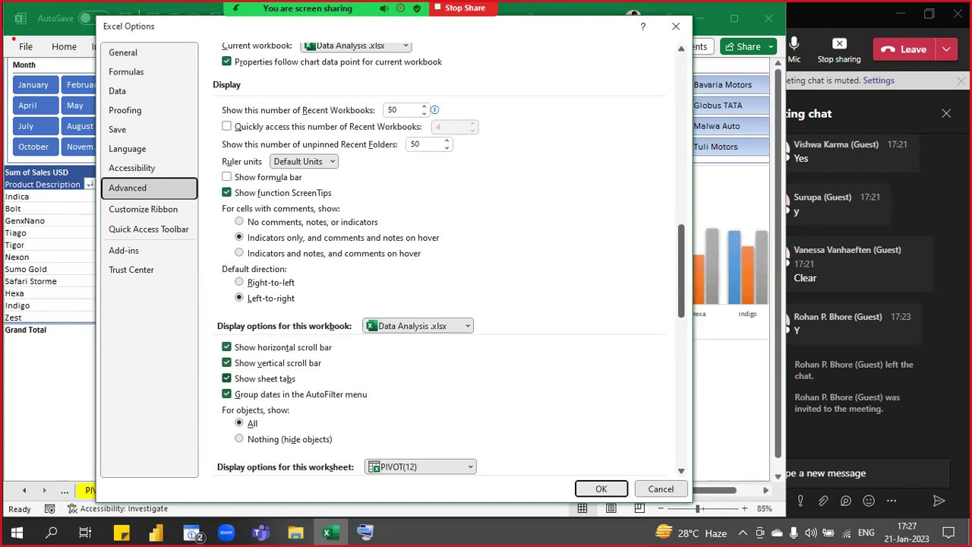
left_click_drag(7, 38, 46, 59)
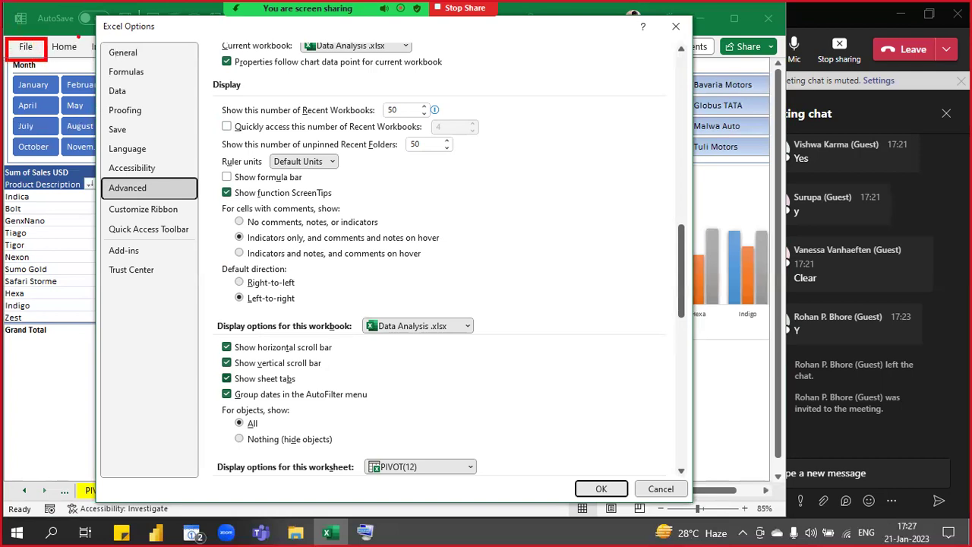
mouse_move(96, 15)
left_mouse_down()
mouse_move(134, 43)
mouse_move(180, 43)
left_mouse_up()
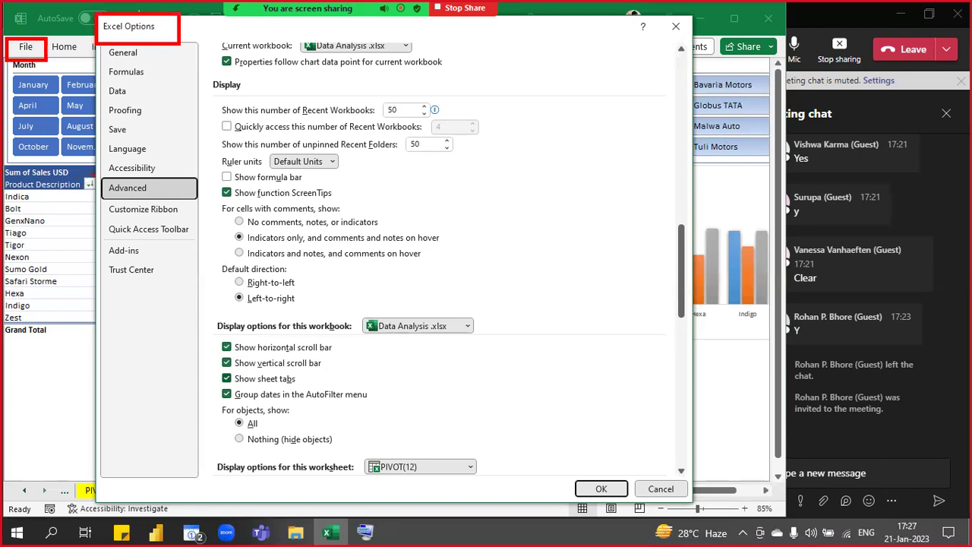
mouse_move(91, 174)
left_mouse_down()
mouse_move(214, 206)
mouse_move(200, 205)
left_mouse_up()
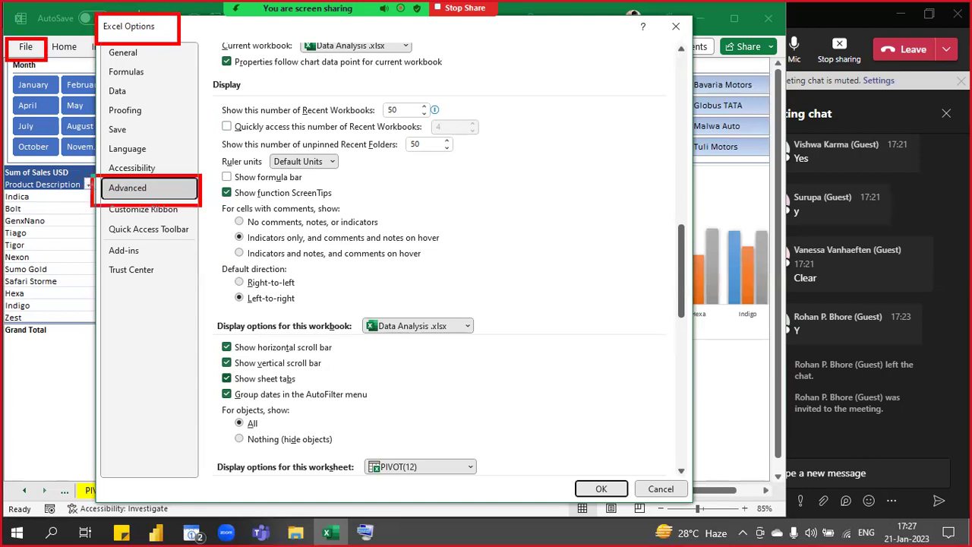
left_click_drag(667, 221, 692, 331)
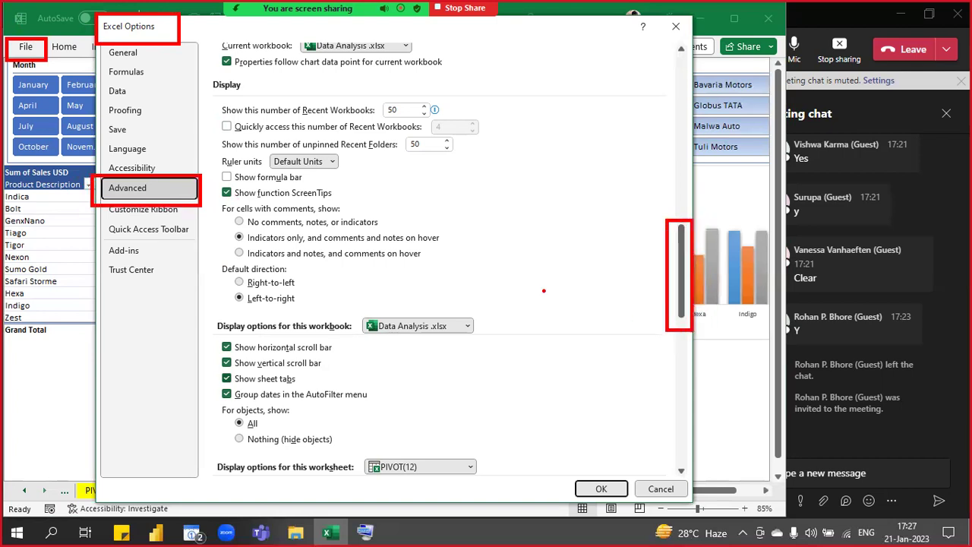
mouse_move(200, 72)
left_mouse_down()
mouse_move(205, 86)
mouse_move(409, 94)
left_mouse_up()
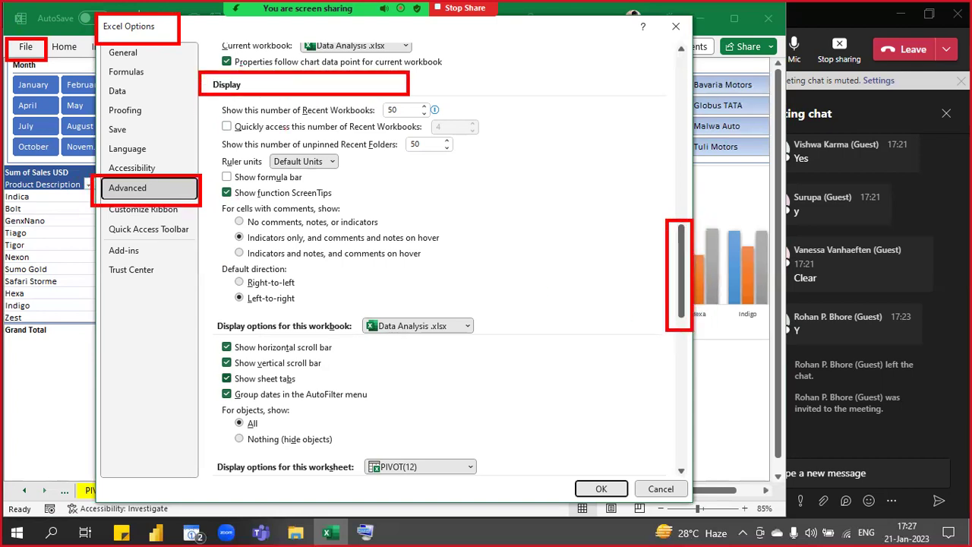
left_click_drag(196, 311, 358, 342)
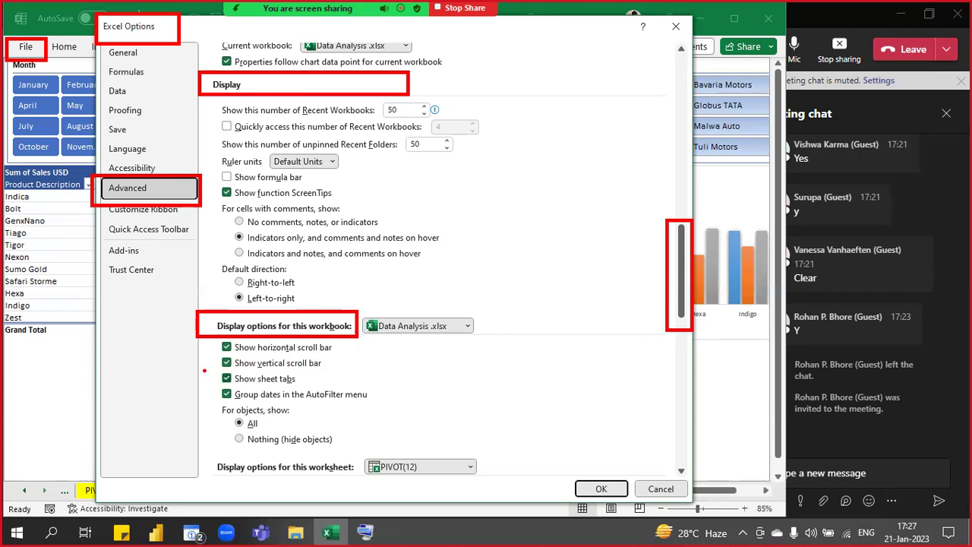
left_click_drag(203, 370, 312, 386)
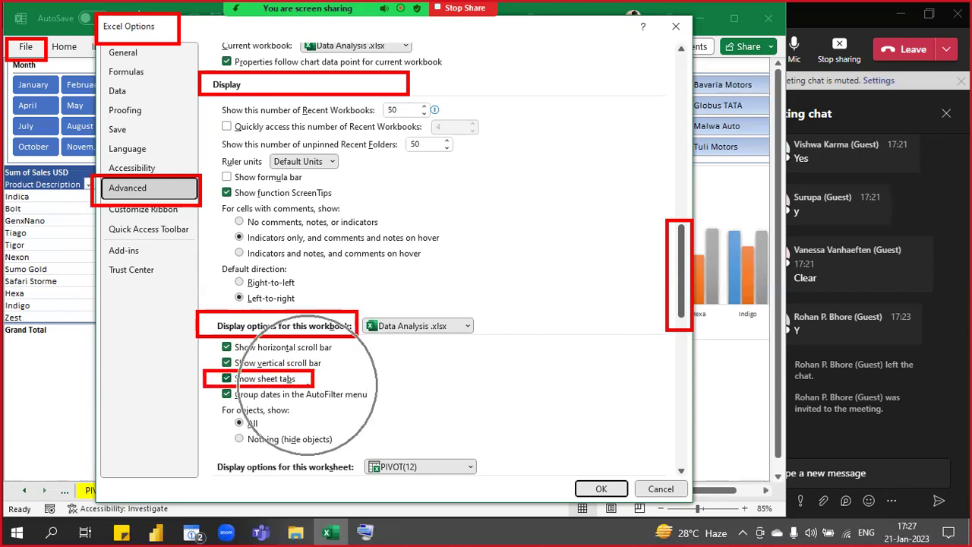
mouse_move(568, 463)
left_mouse_down()
mouse_move(641, 508)
mouse_move(633, 504)
left_mouse_up()
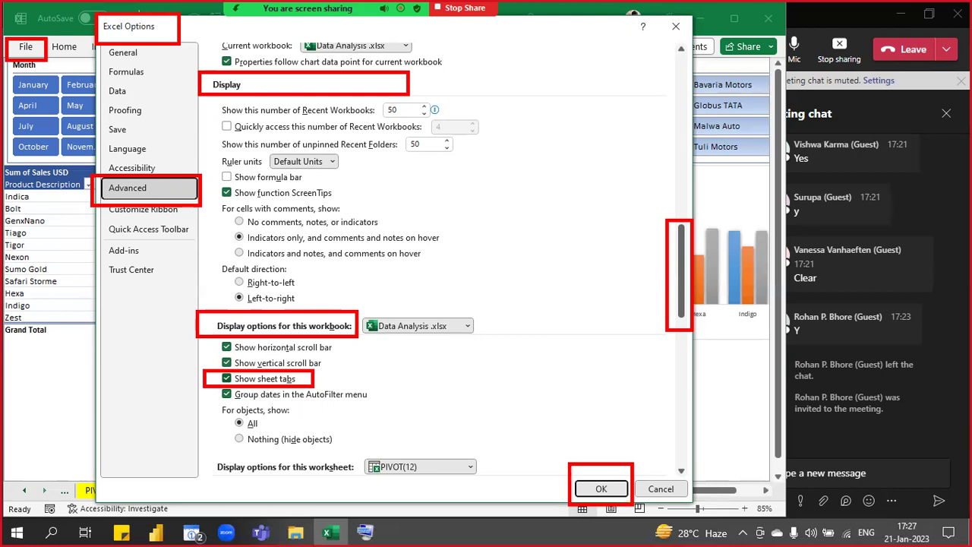
key("Escape")
- Turn off the display of sheet tabs for the Data Analysis workbook and apply the options
left_click(289, 379)
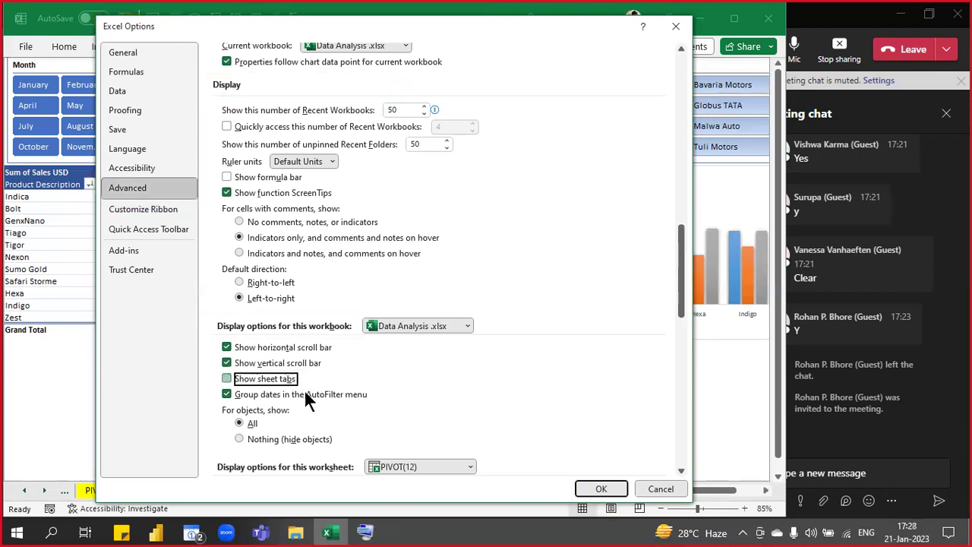
left_click(603, 491)
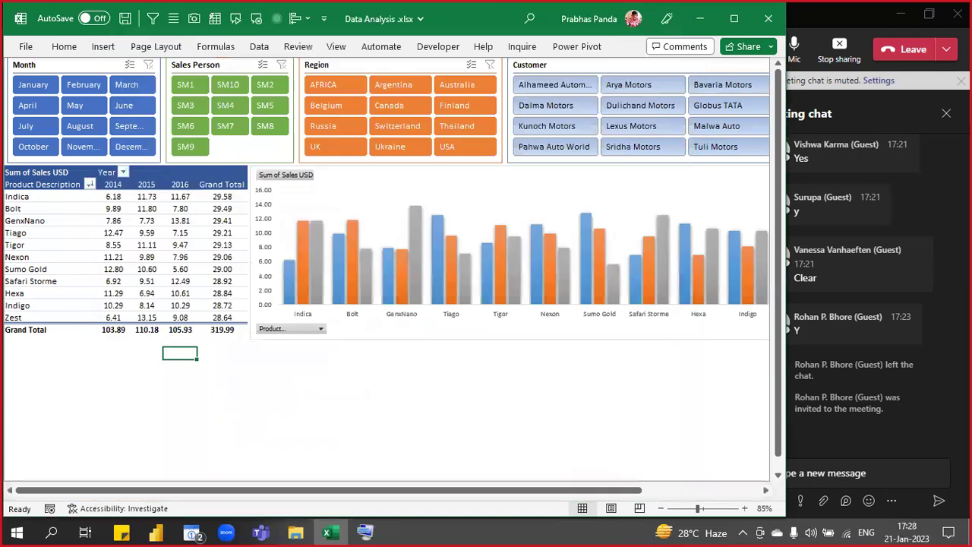
- Paste the copied screenshot of the display options into the Teams meeting chat, send it, and return to the Excel workbook
left_click(872, 478)
key("ctrl+v")
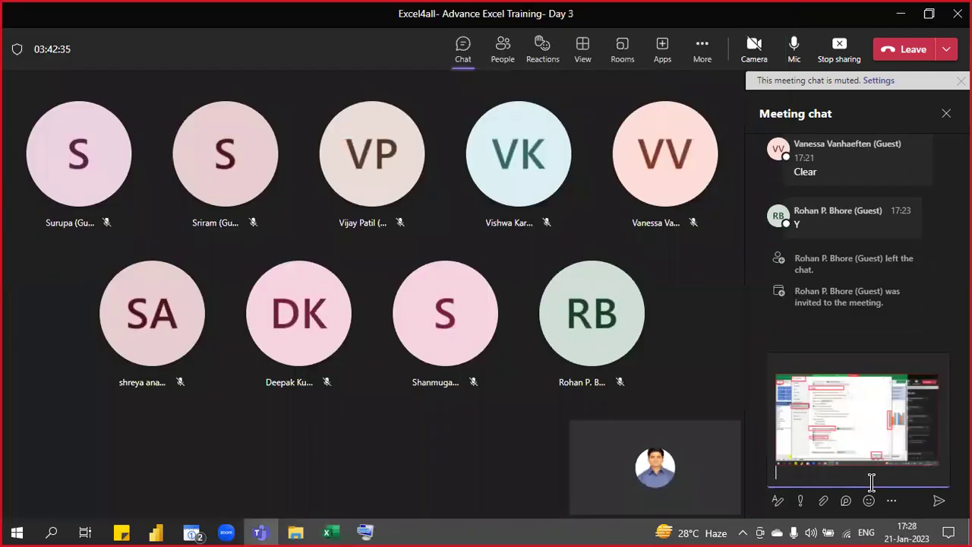
key("Return")
key("alt+Tab")
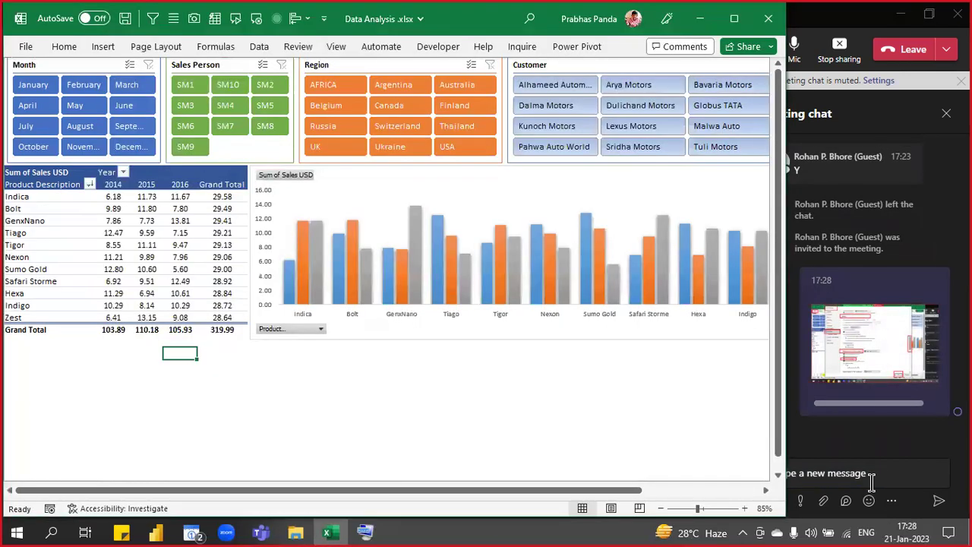
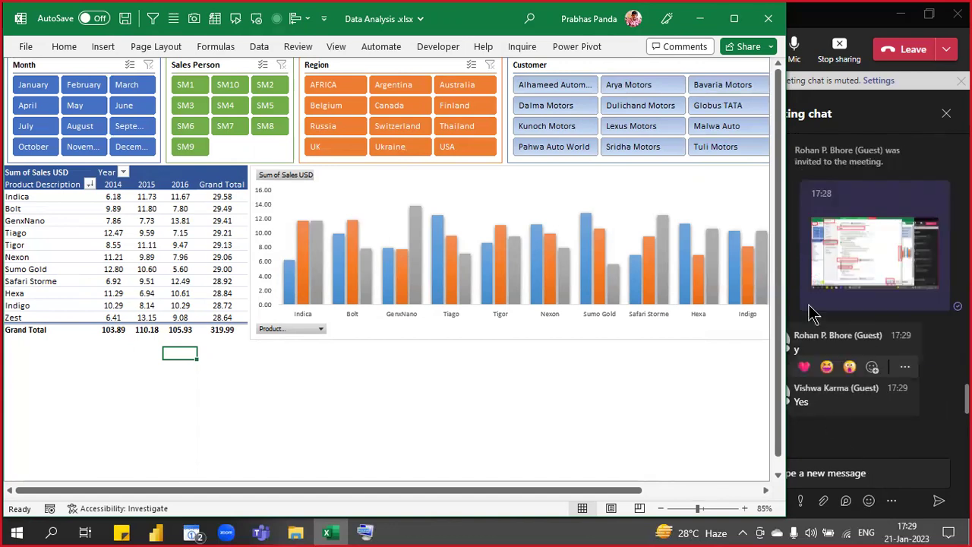
- Maximize the workbook at 90% zoom and filter the PivotChart's Year field to show only 2016
left_click(734, 19)
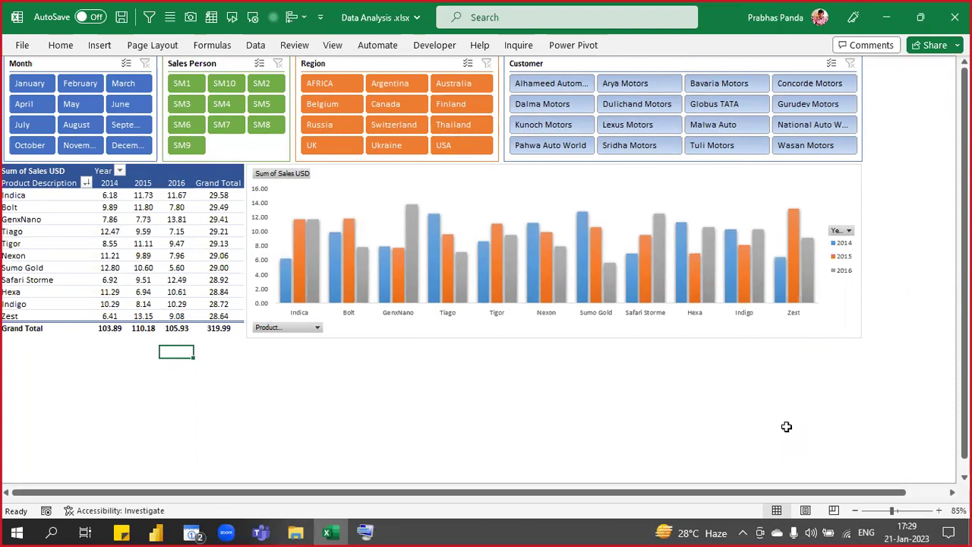
left_click(939, 510)
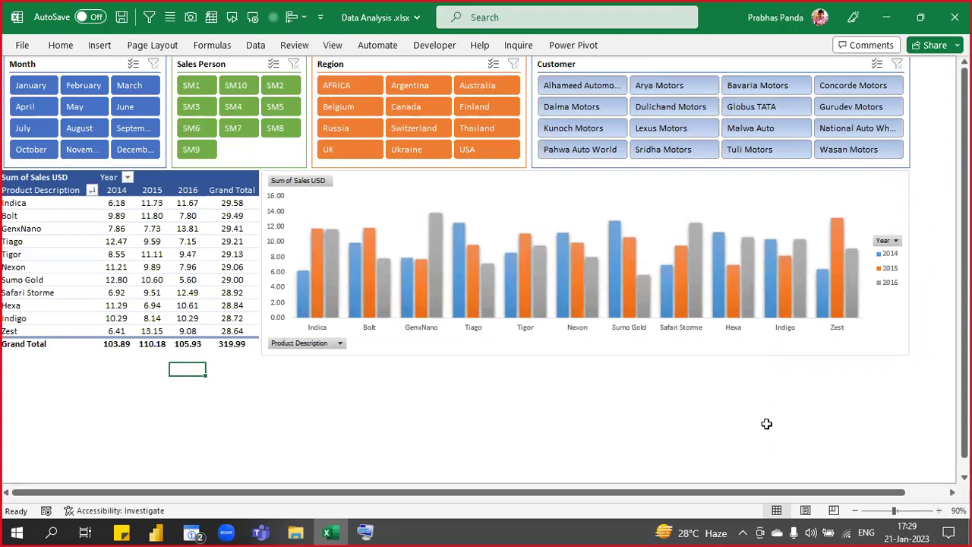
left_click(885, 242)
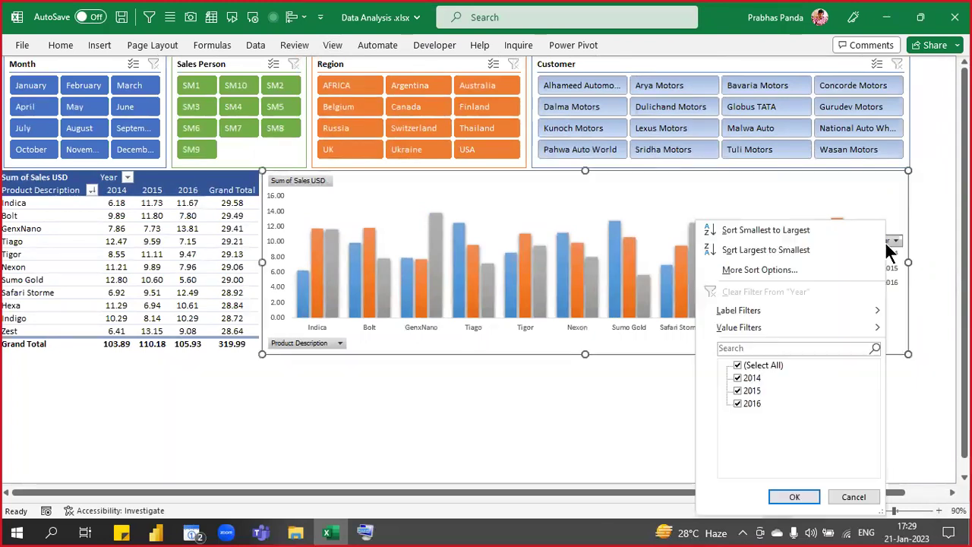
left_click(737, 366)
left_click(737, 403)
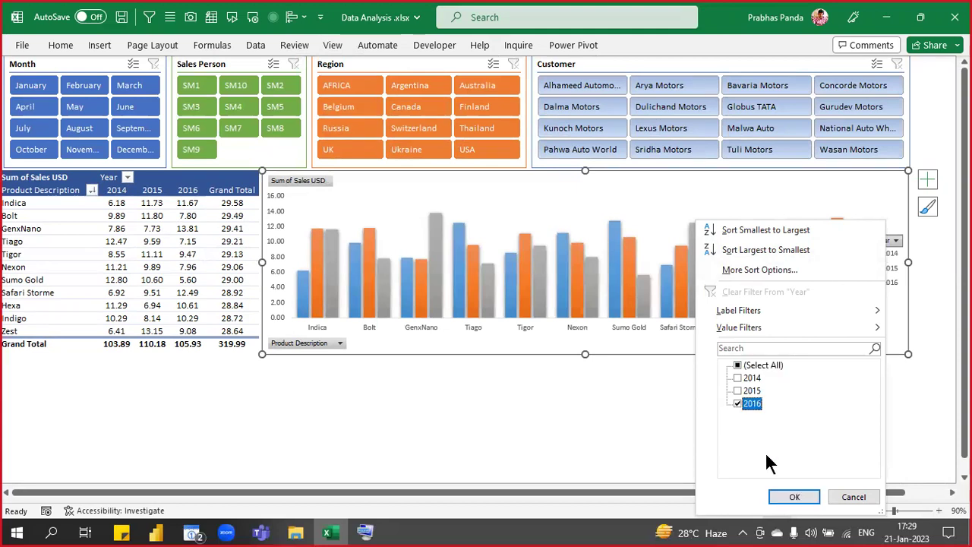
left_click(794, 496)
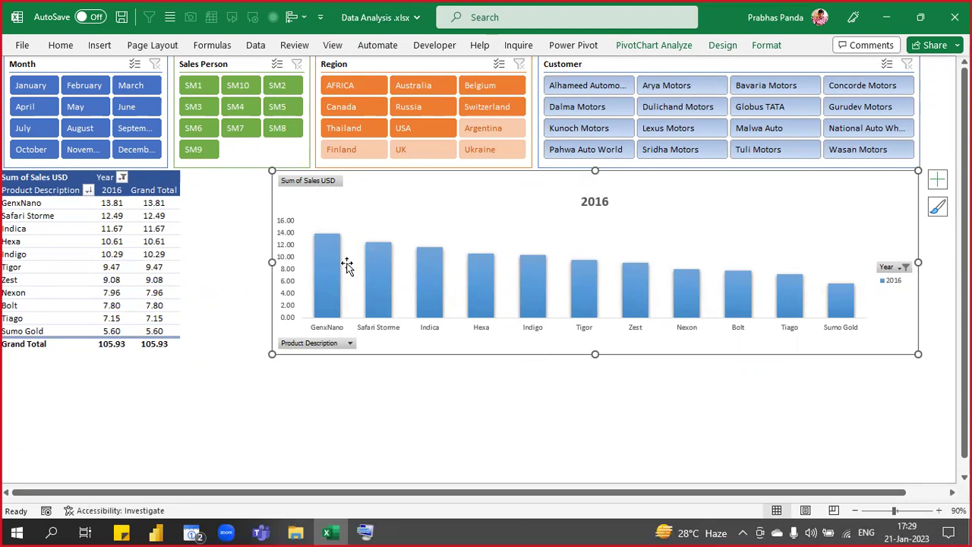
- Narrow the dashboard to salesperson SM5 and the month of May with the slicers
left_click(287, 108)
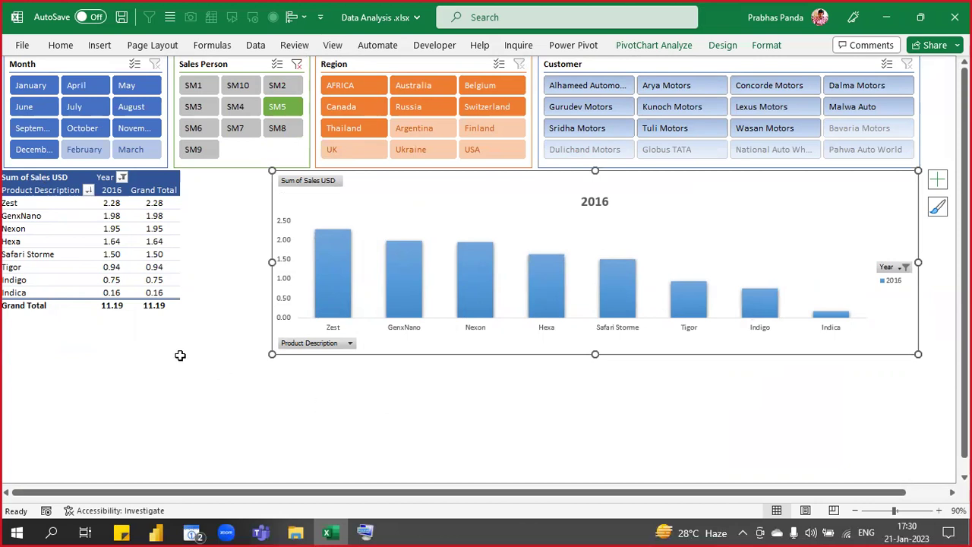
left_click(133, 86)
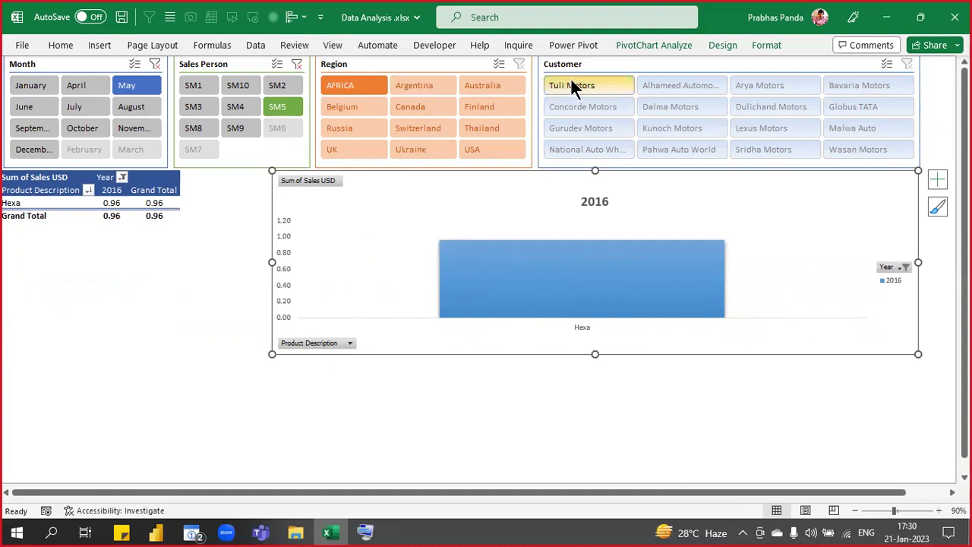
left_click(364, 84)
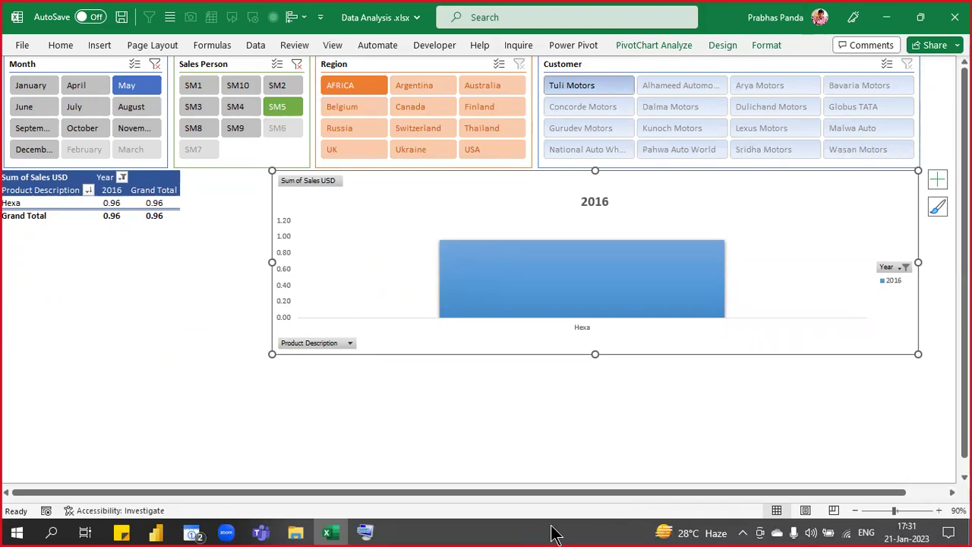
- Shrink the workbook window, check the Teams meeting and its chat, and return to Excel
left_click(923, 20)
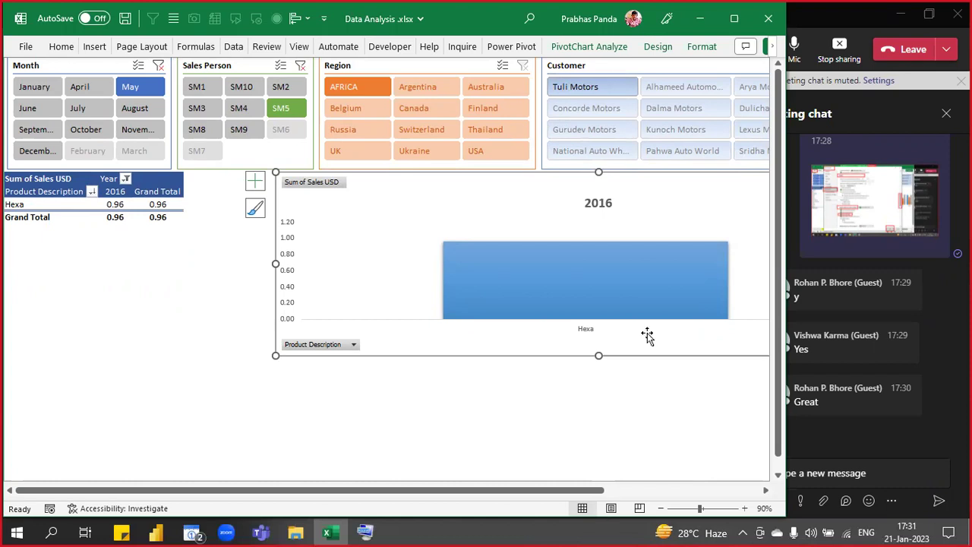
left_click(820, 28)
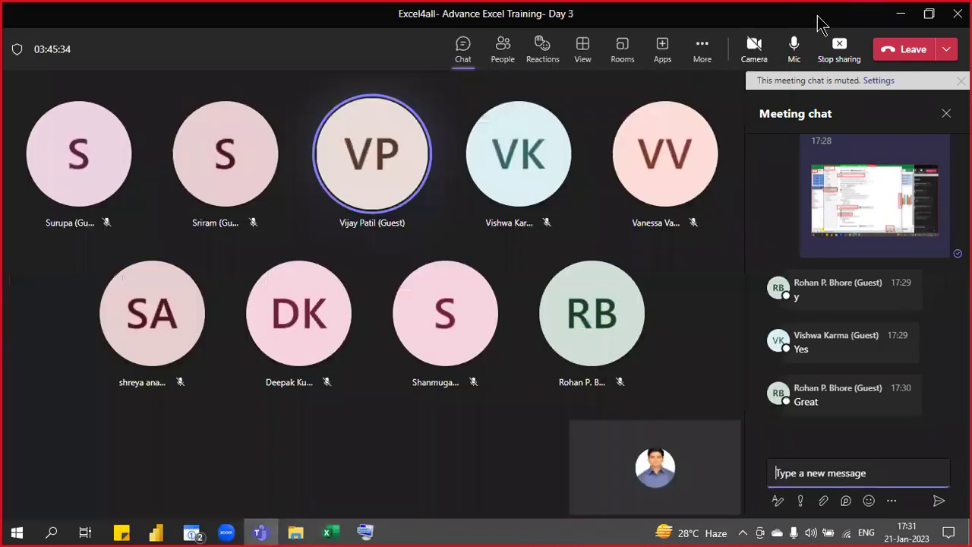
key("alt+Tab")
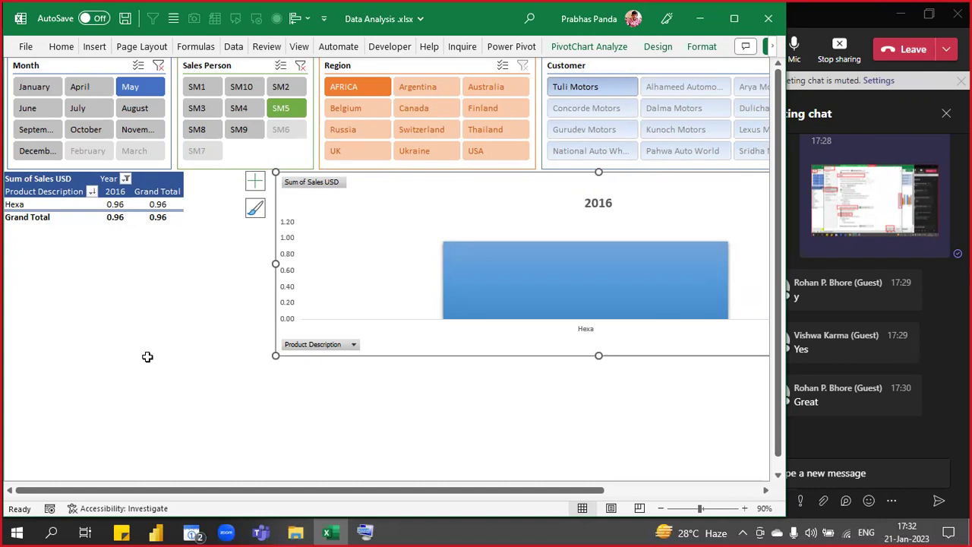
- Maximize the workbook and clear the Month and Sales Person slicer filters and the PivotChart's Year filter
left_click(733, 28)
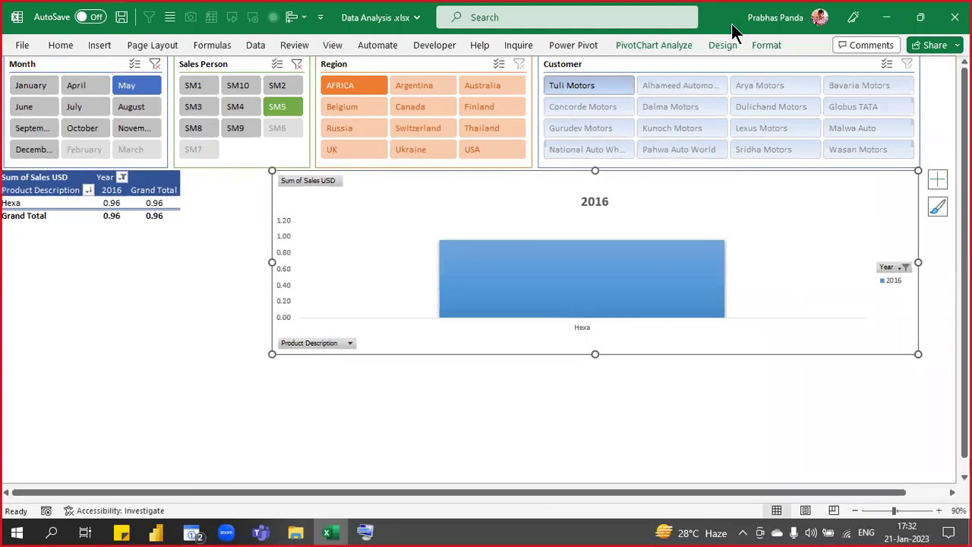
left_click(155, 64)
left_click(297, 61)
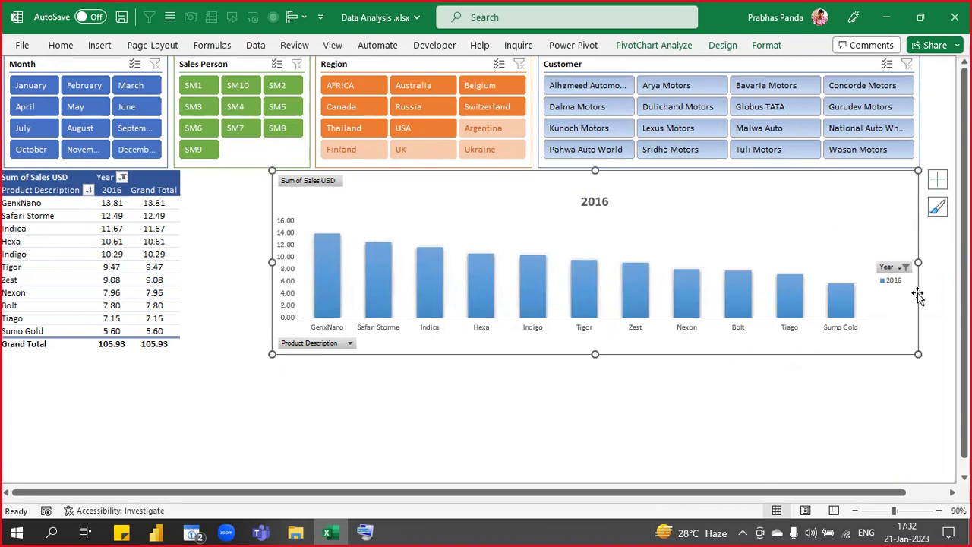
left_click(902, 269)
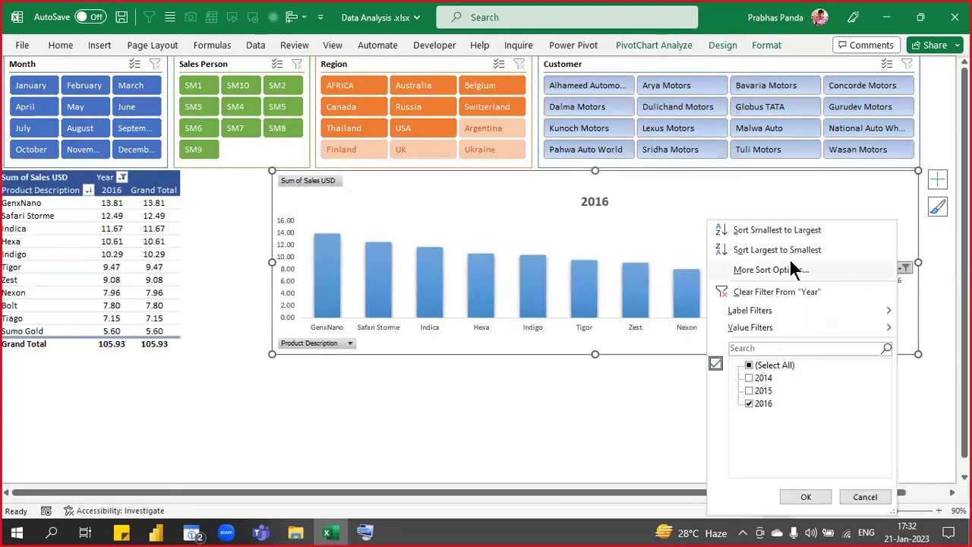
left_click(751, 293)
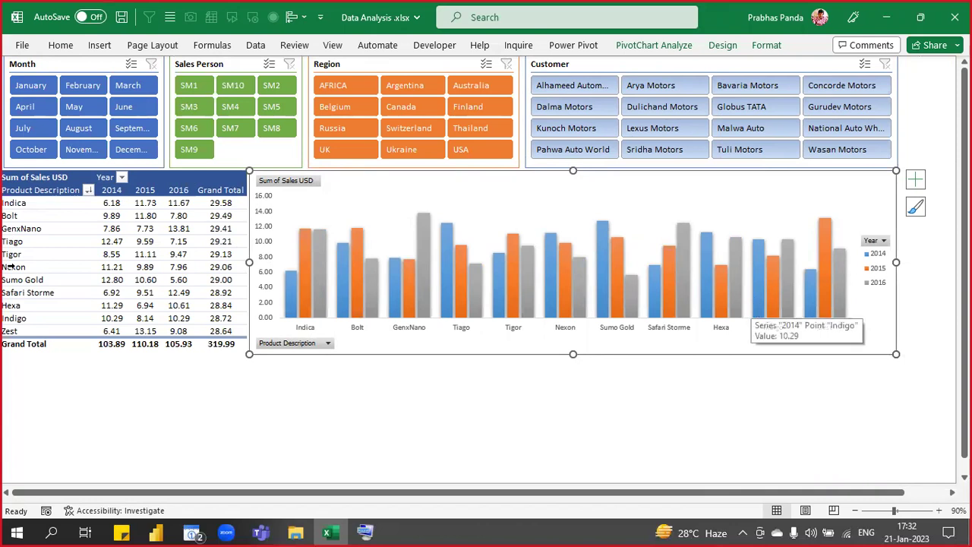
- Turn the sheet tabs back on for the Data Analysis workbook in the Advanced Excel Options and apply the change
left_click(22, 45)
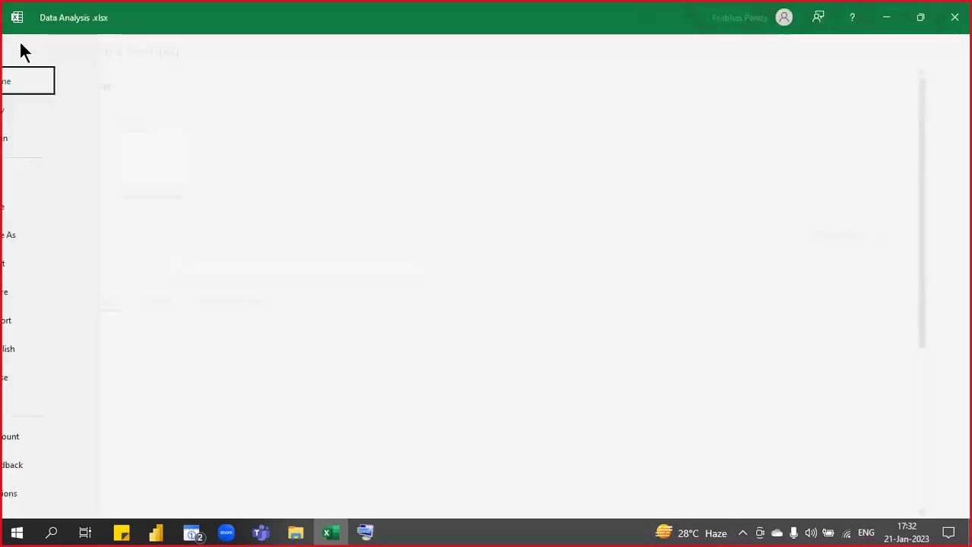
left_click(26, 494)
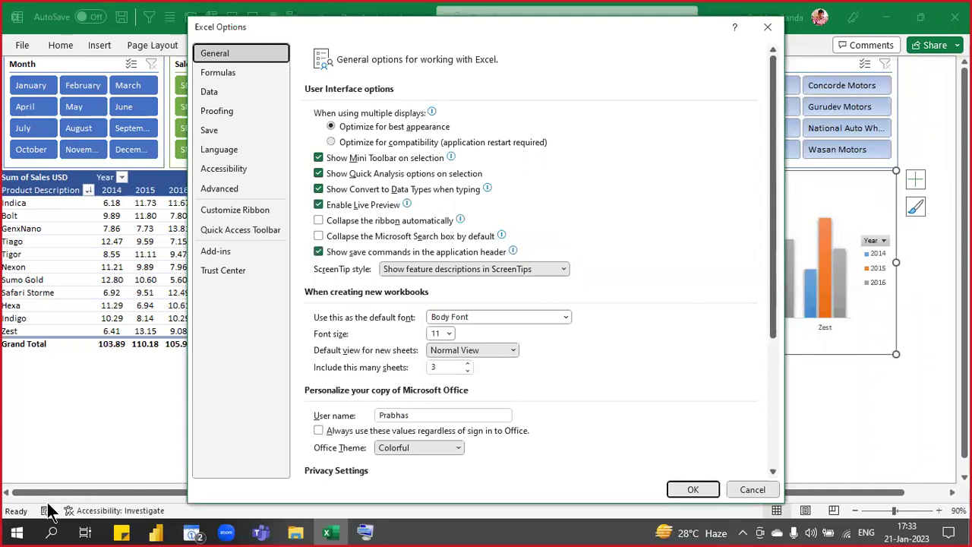
left_click(217, 189)
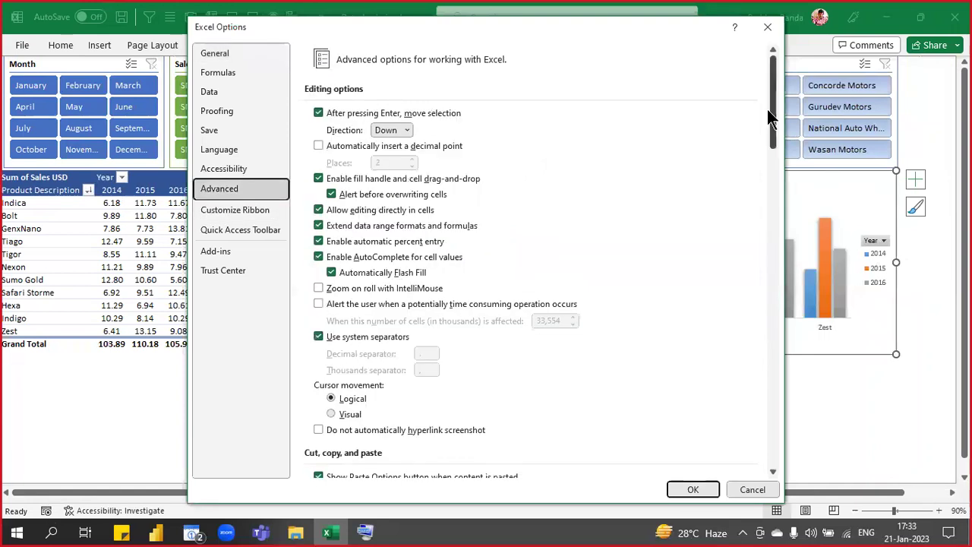
left_click_drag(775, 109, 773, 282)
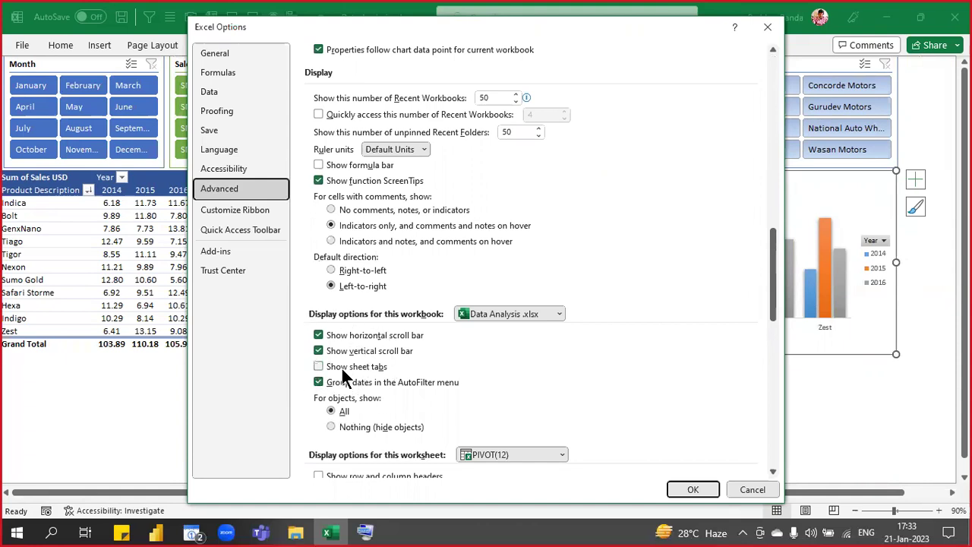
left_click(341, 368)
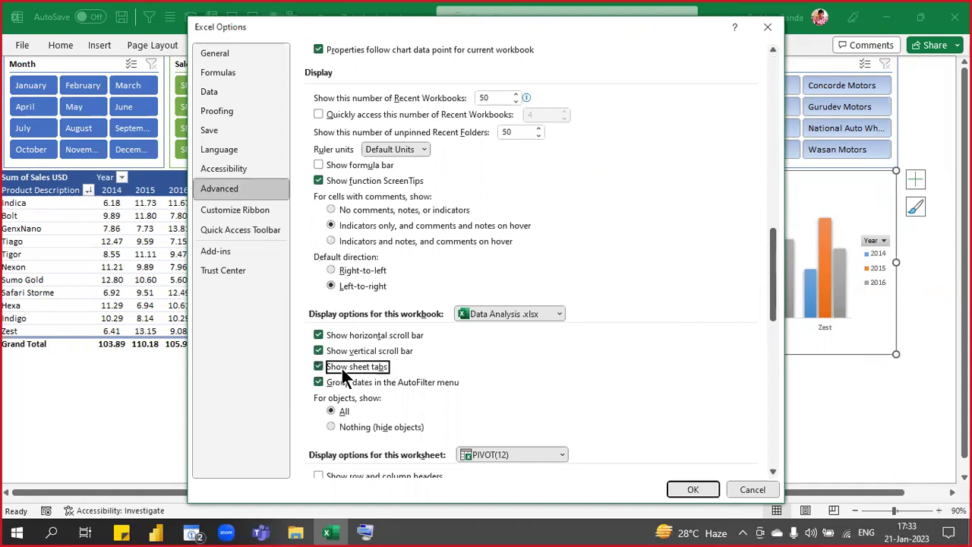
left_click(692, 488)
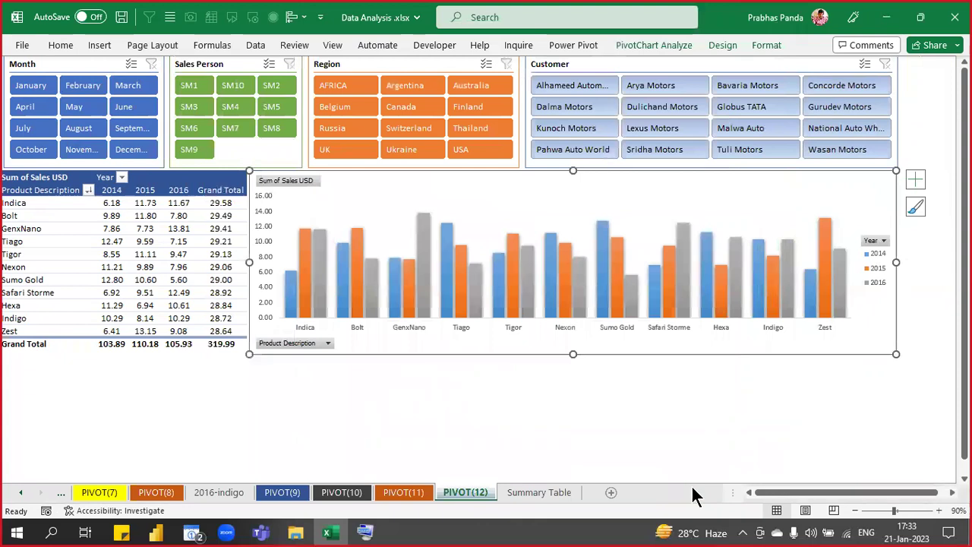
- Deselect the chart and show the gridlines, row and column headings, and formula bar again on the PIVOT(12) sheet
left_click(362, 409)
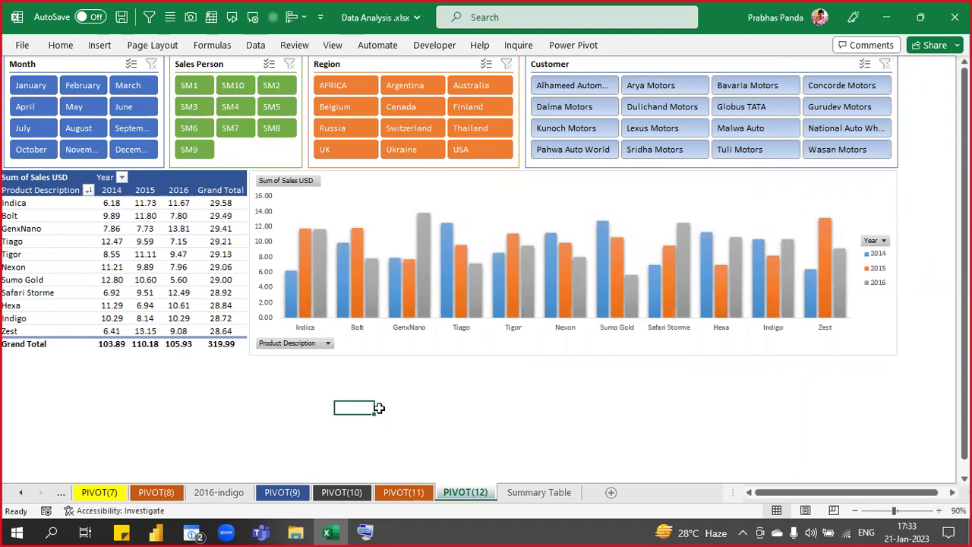
left_click(244, 407)
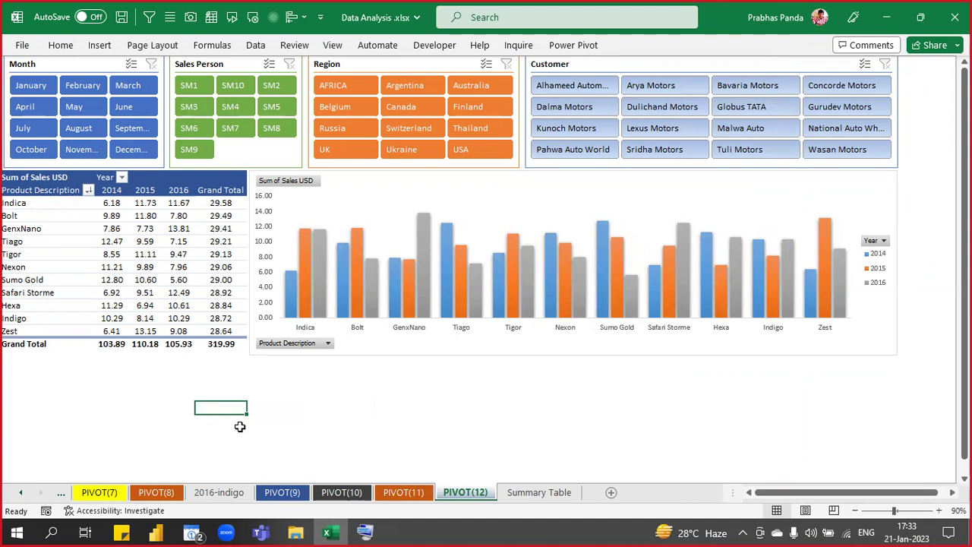
left_click(149, 421)
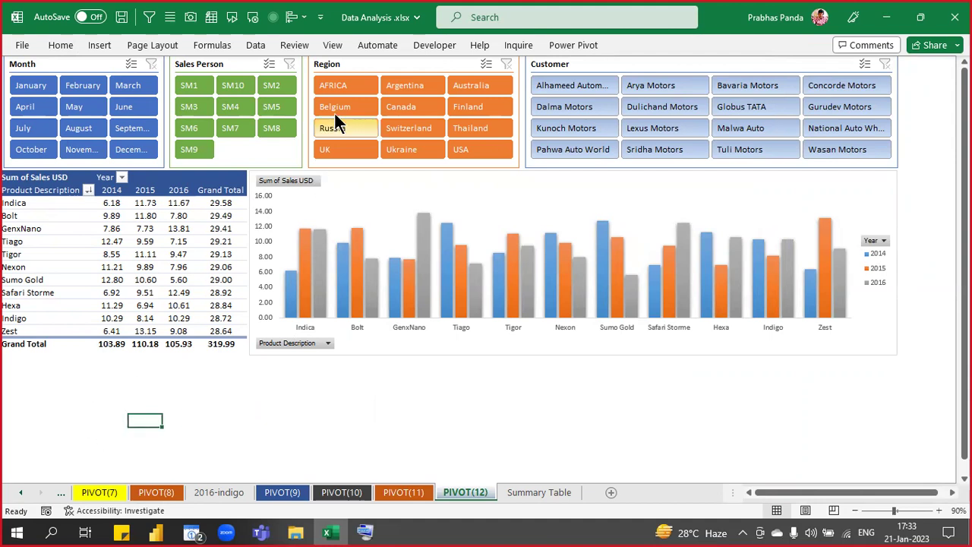
left_click(331, 45)
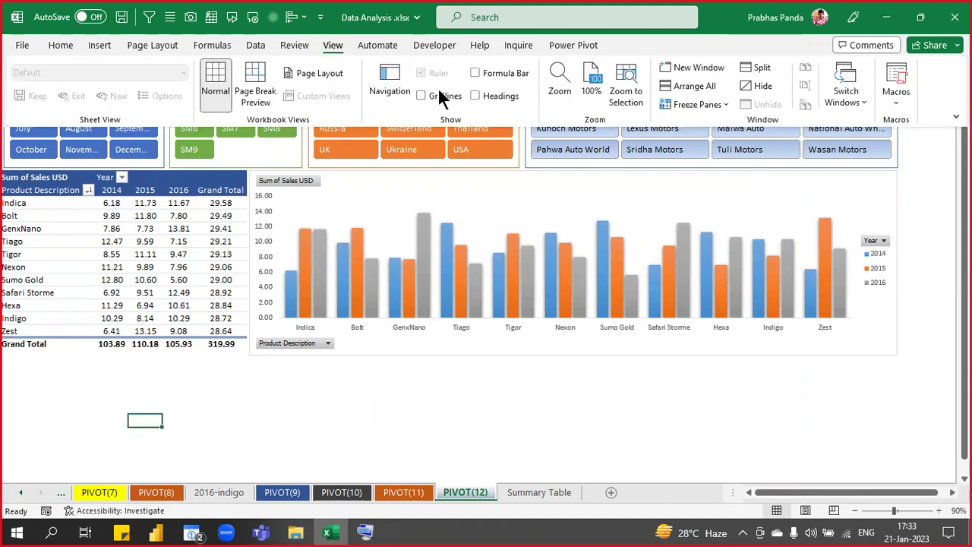
left_click(446, 98)
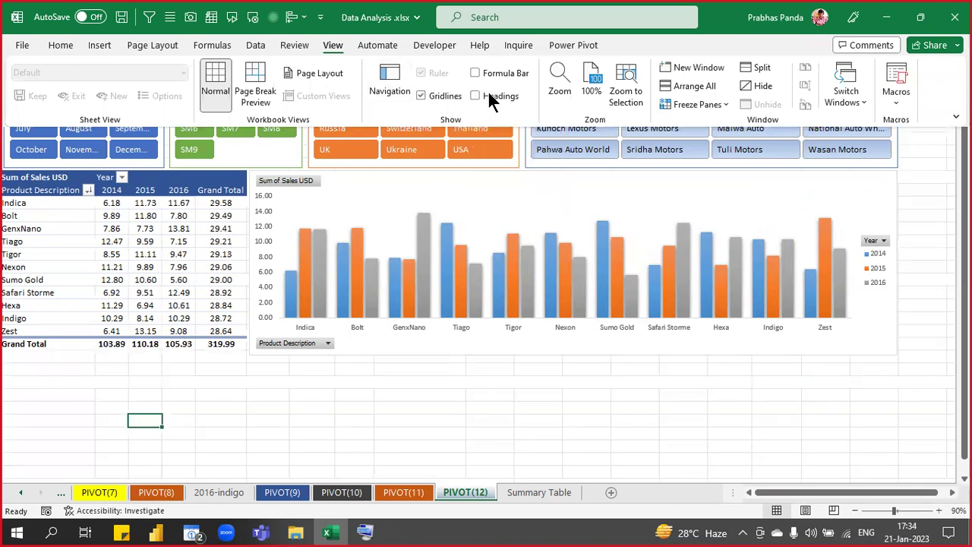
left_click(490, 98)
left_click(494, 73)
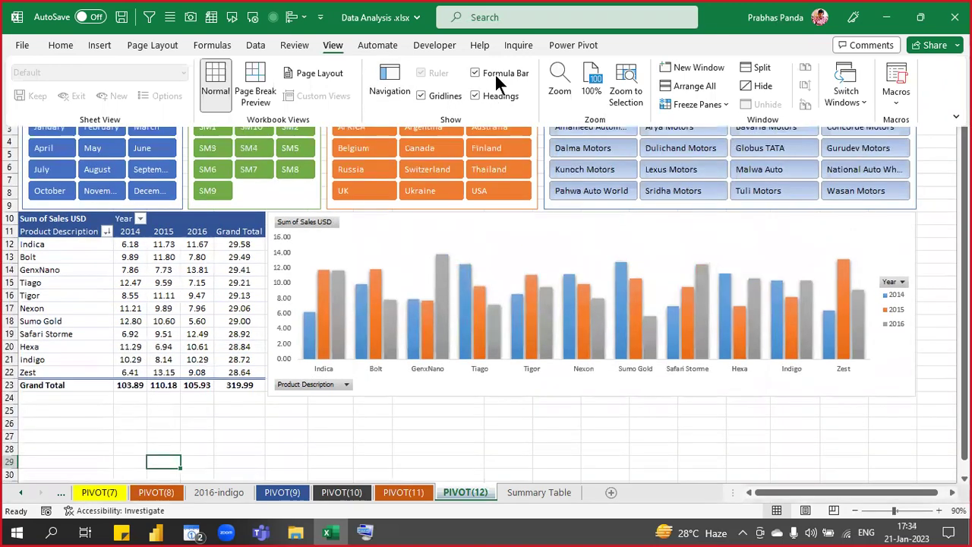
key("ctrl")
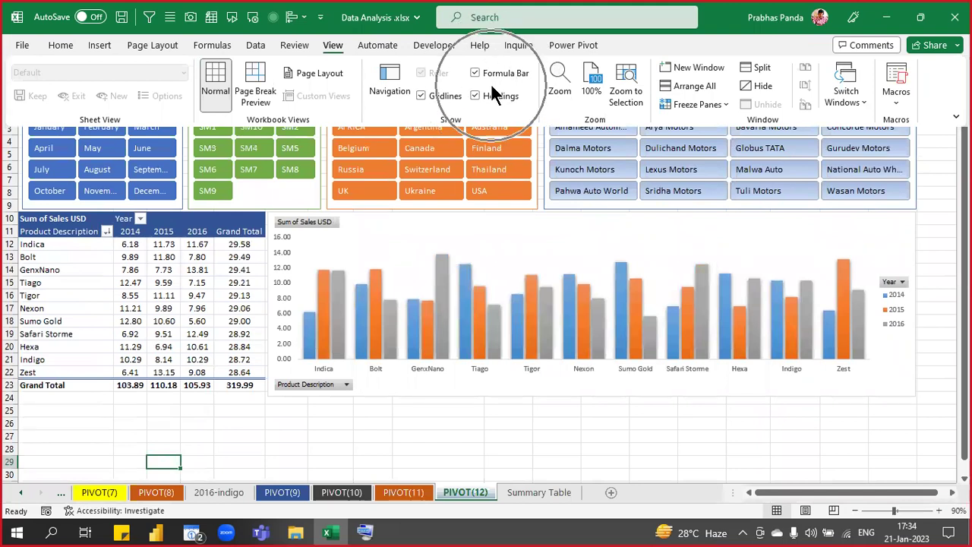
key("ctrl")
key("ctrl")
key("ctrl")
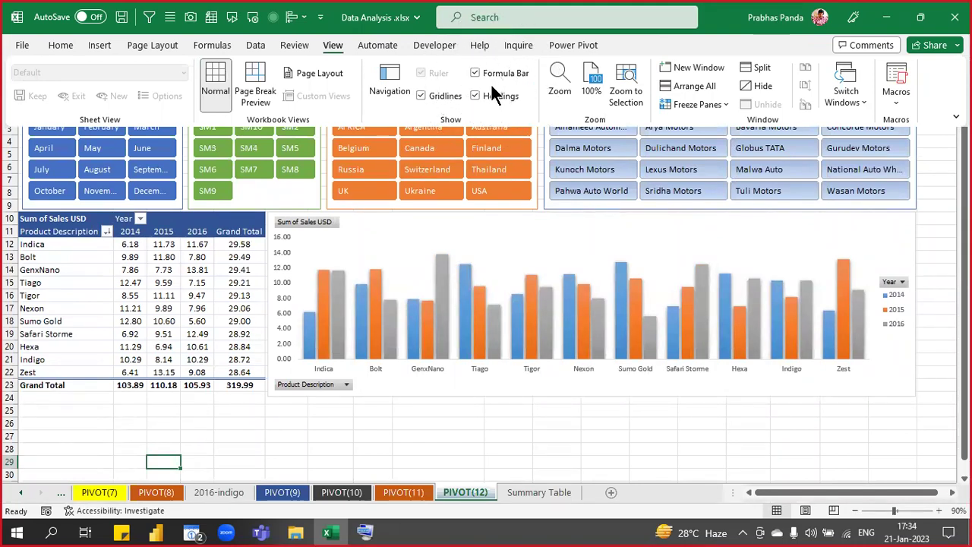
key("ctrl")
key("ctrl")
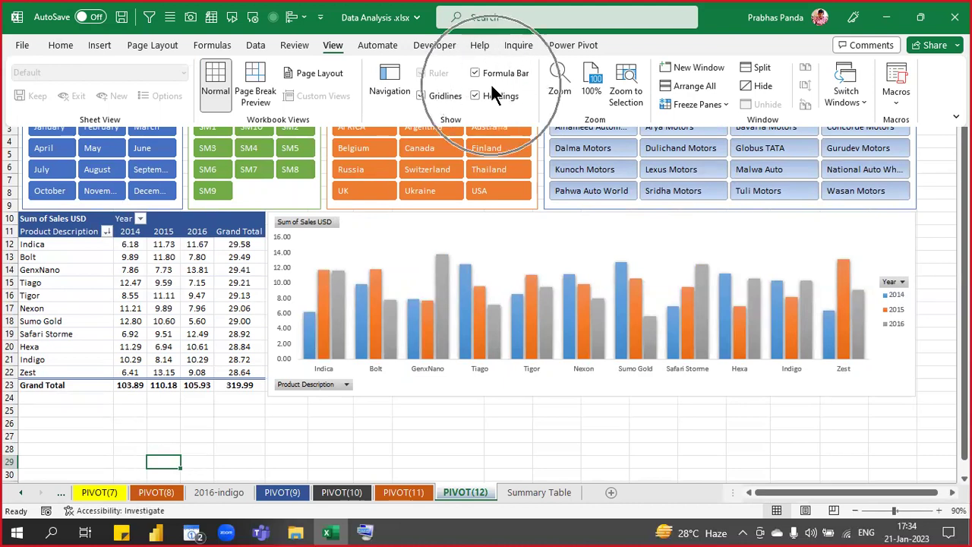
left_click(468, 424)
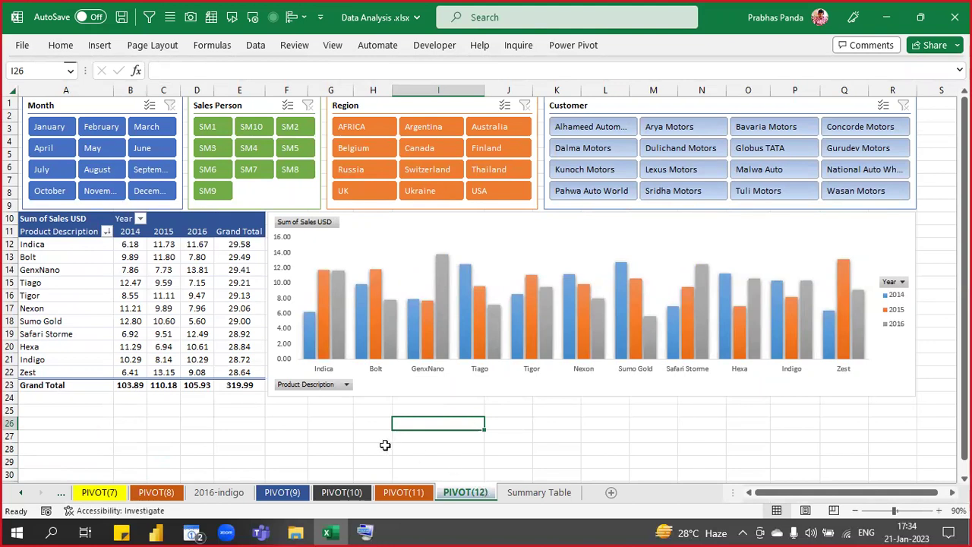
left_click(355, 422)
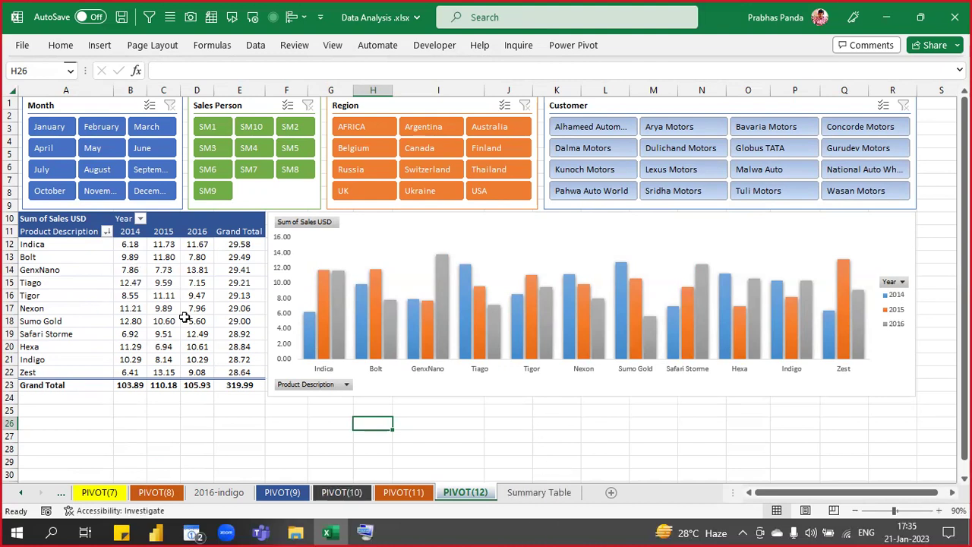
- Select the entire PivotTable on the PIVOT(12) sheet to examine the data behind the chart
left_click(526, 492)
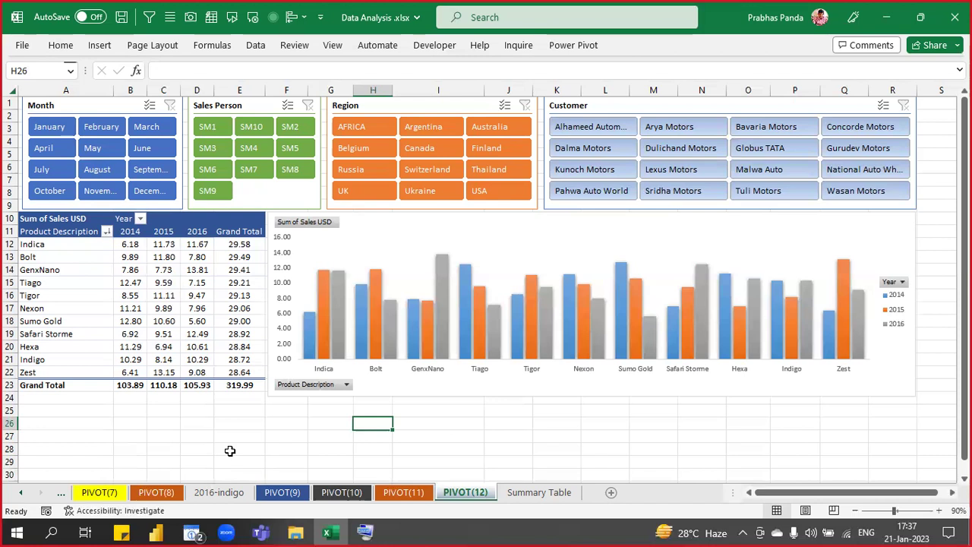
left_click(470, 447)
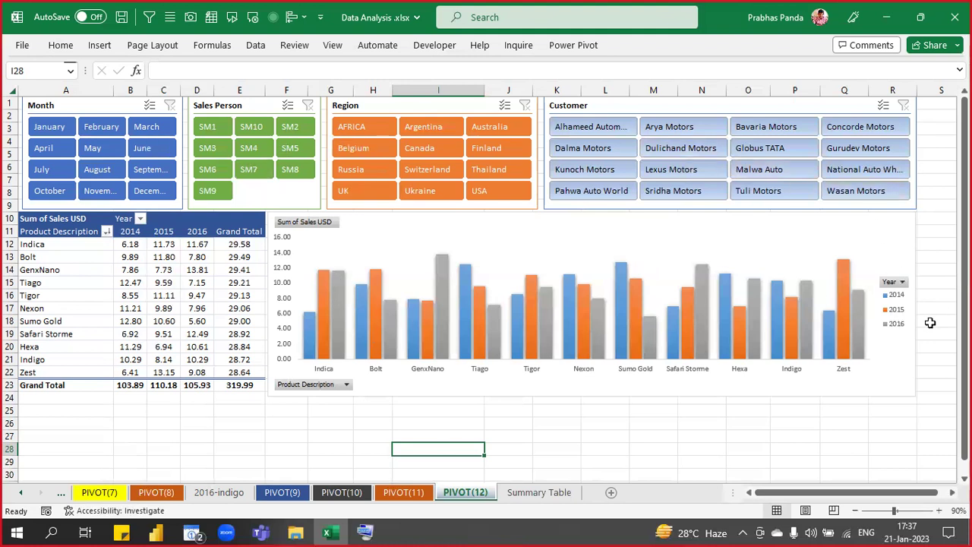
left_click(120, 270)
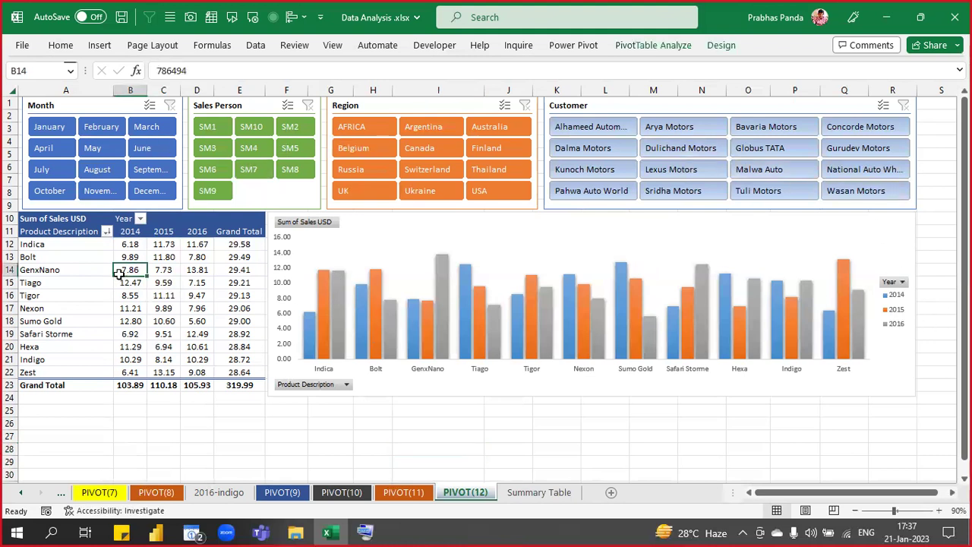
key("ctrl+a")
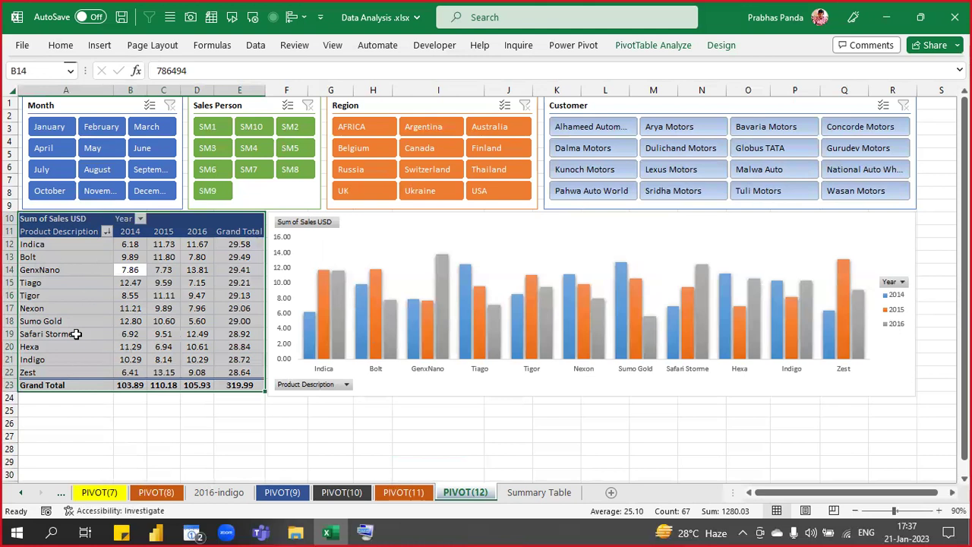
mouse_move(137, 350)
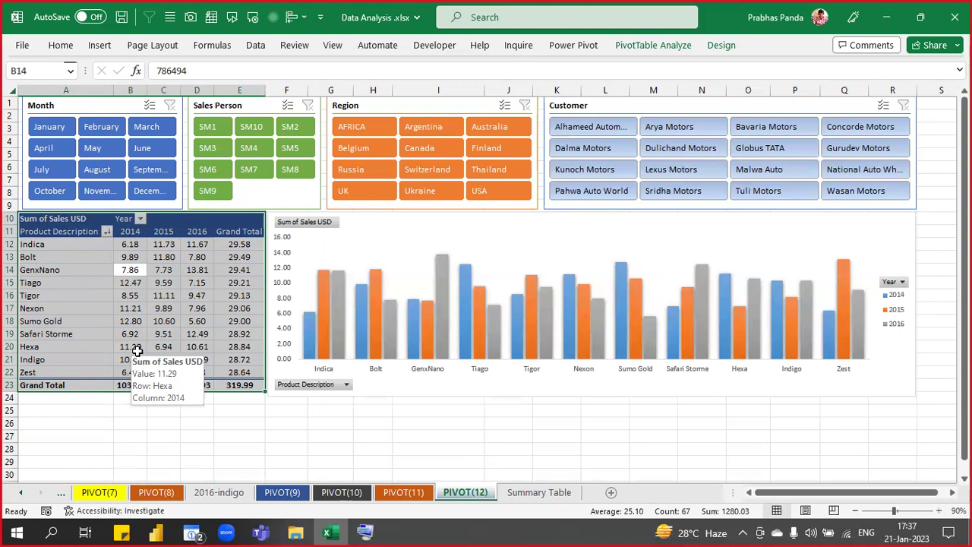
left_click(192, 271)
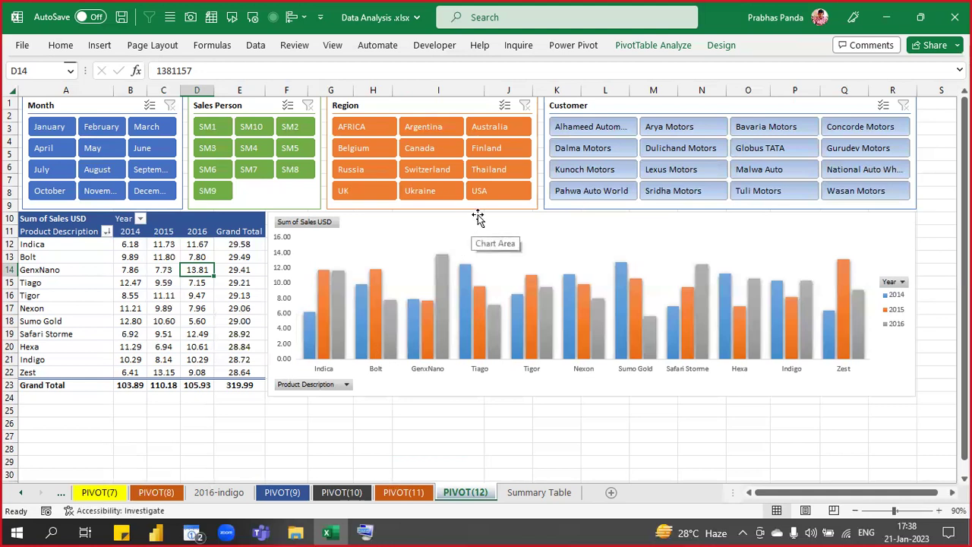
- Move the PivotChart over the PivotTable under the slicers and enlarge it to span columns A to R, down to row 27
left_click_drag(479, 217, 226, 211)
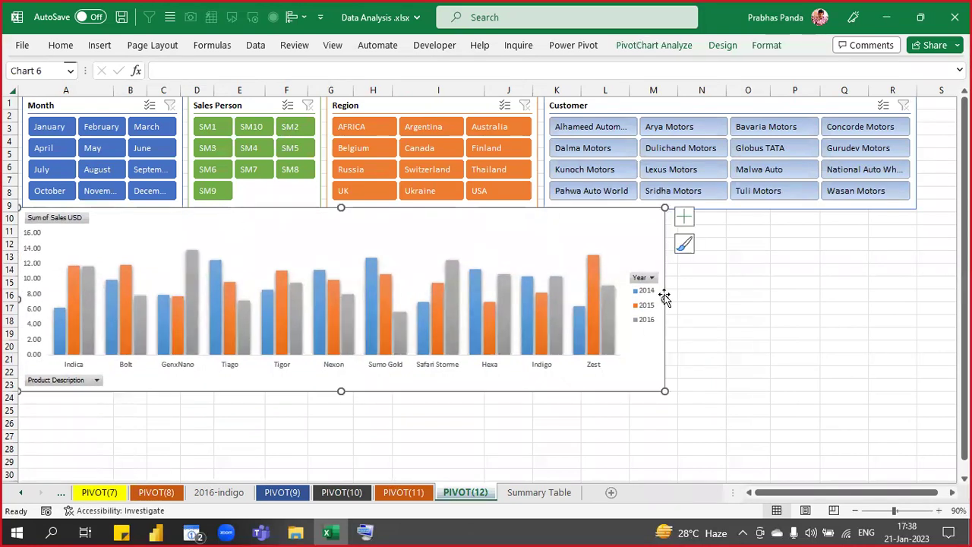
left_click_drag(664, 300, 912, 308)
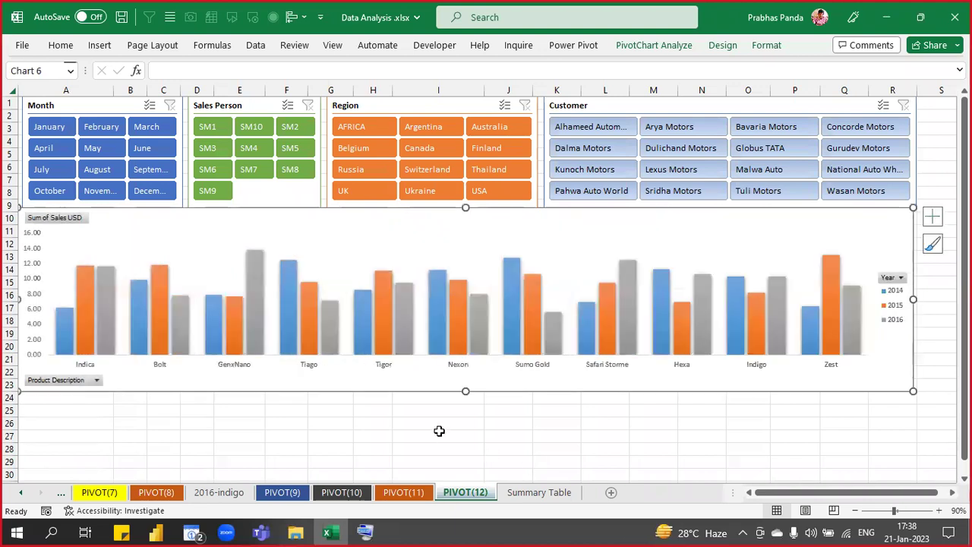
left_click_drag(460, 417, 460, 446)
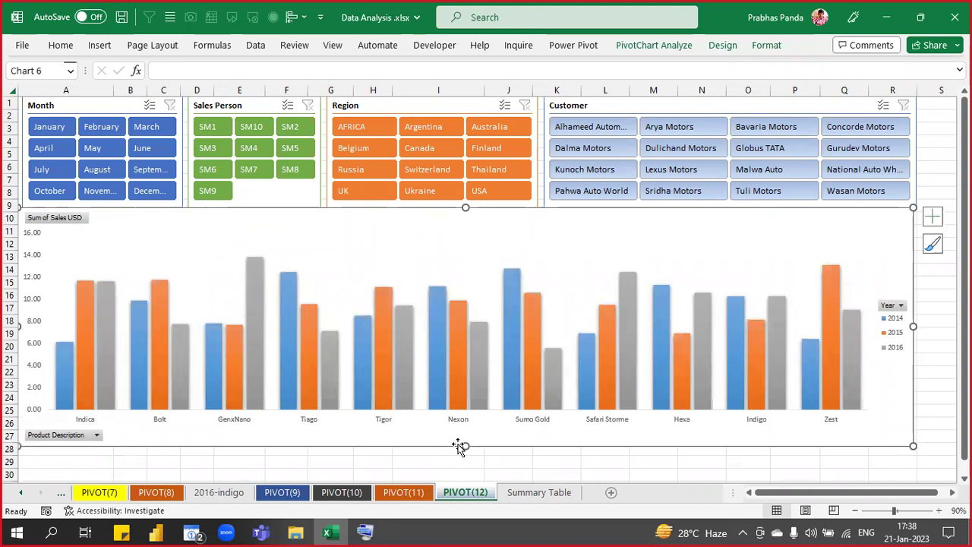
- Filter the PivotChart with the slicers to customer Kunoch Motors, region AFRICA and month May
left_click(602, 173)
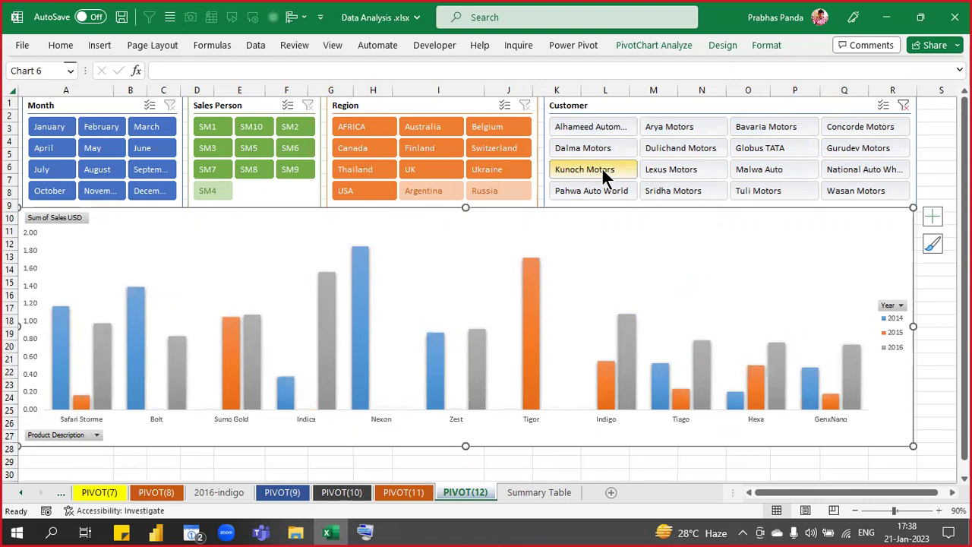
left_click(353, 127)
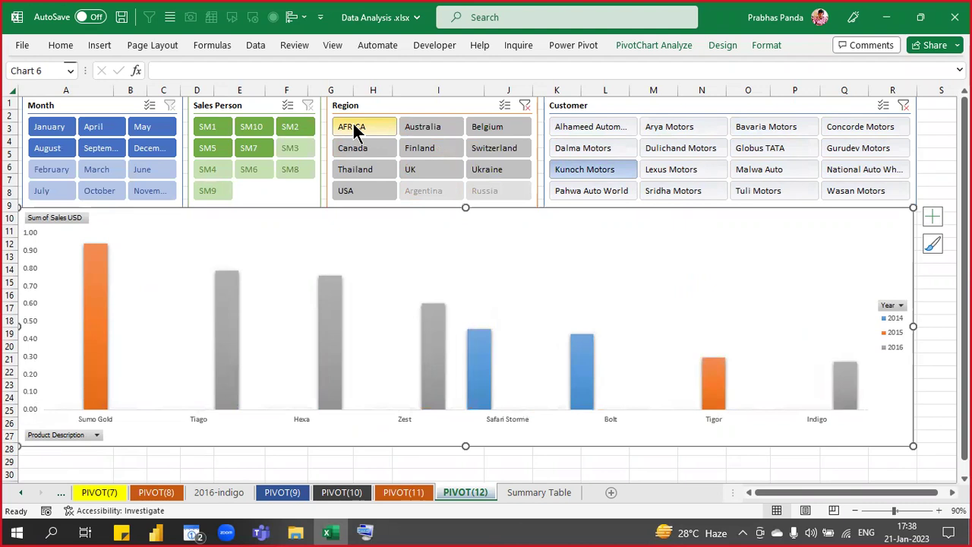
left_click(148, 128)
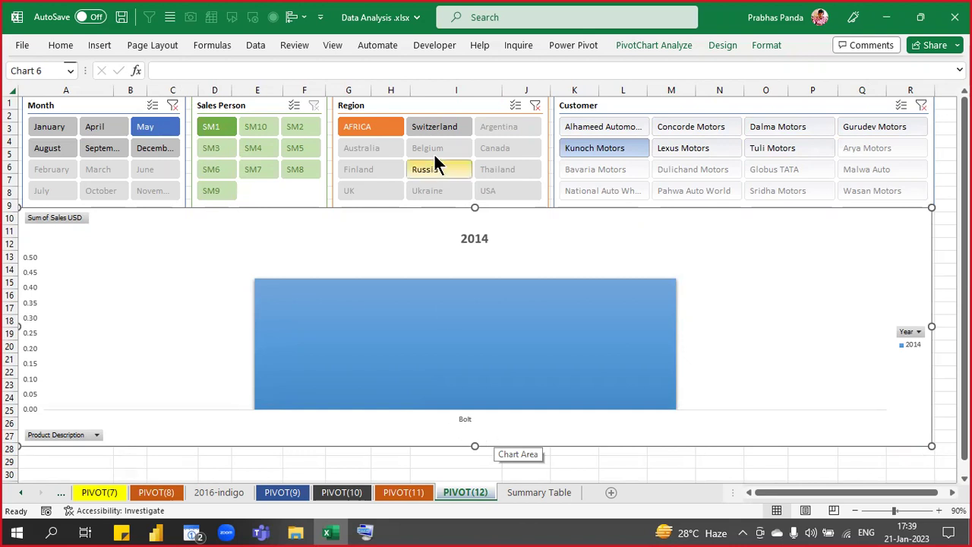
- Clear the Region, Customer and Month slicer filters
left_click(536, 105)
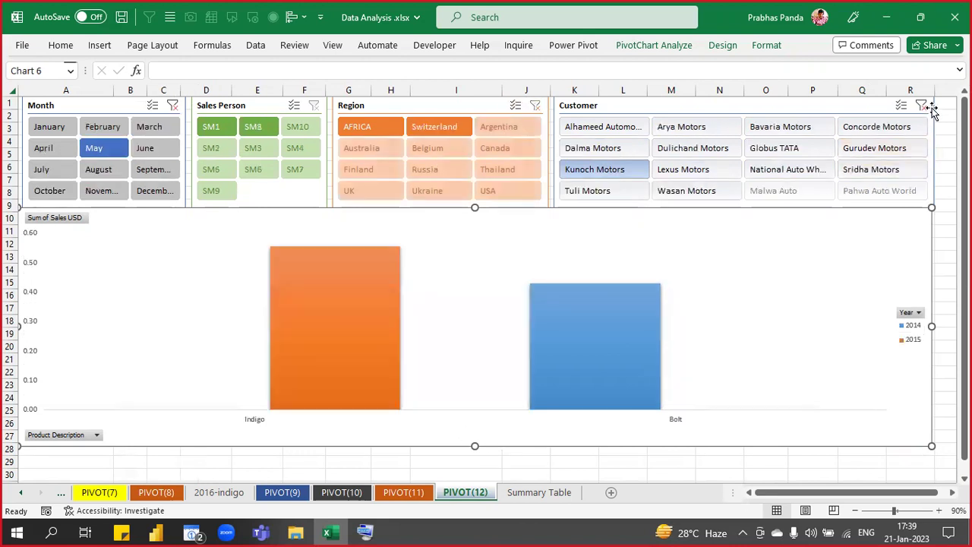
left_click(921, 105)
left_click(170, 105)
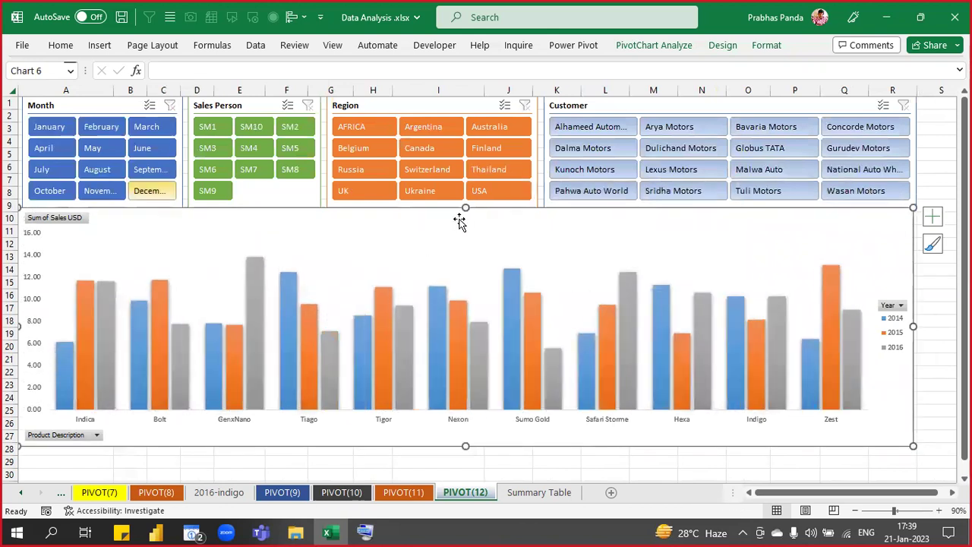
- Nudge the PivotChart slightly down and right to align it below the slicers, and save the workbook
left_click_drag(452, 210, 450, 211)
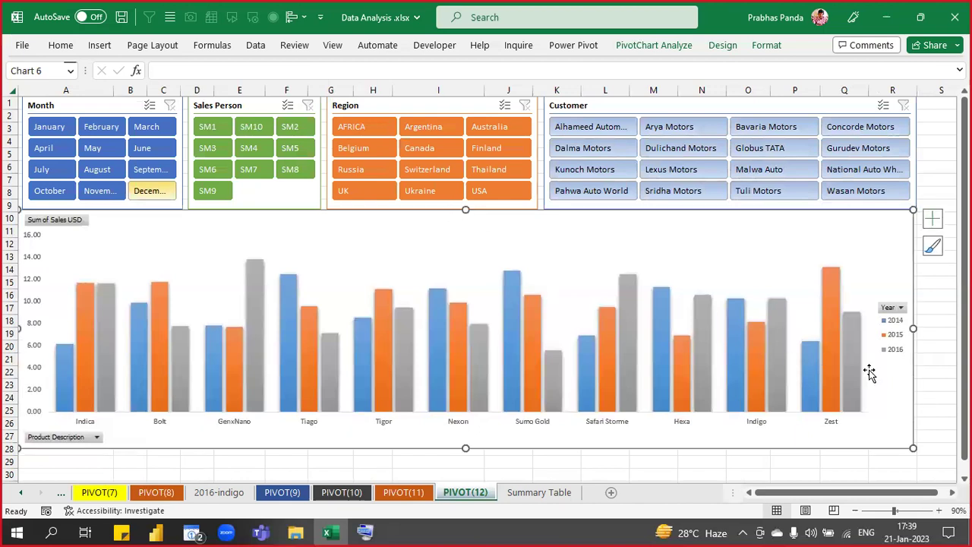
key("Right")
key("Right")
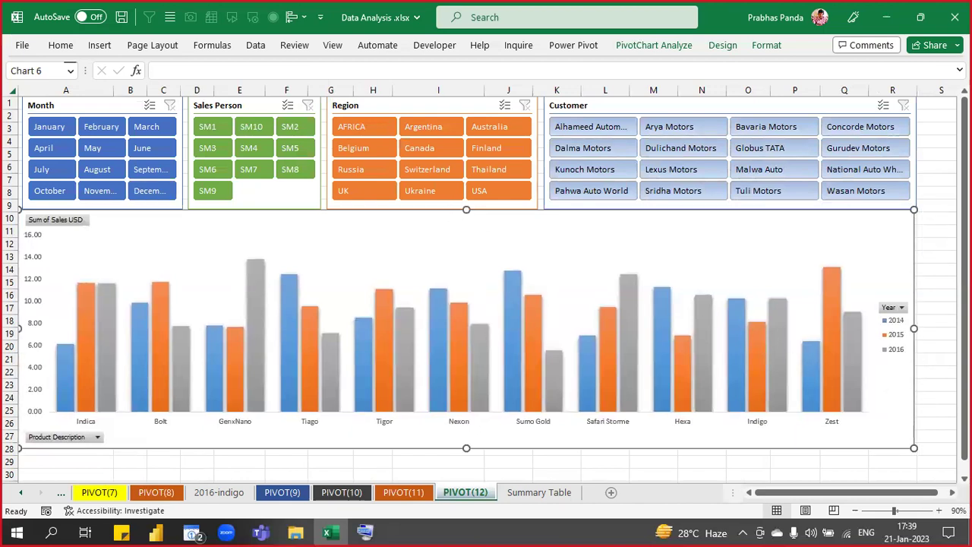
key("Left")
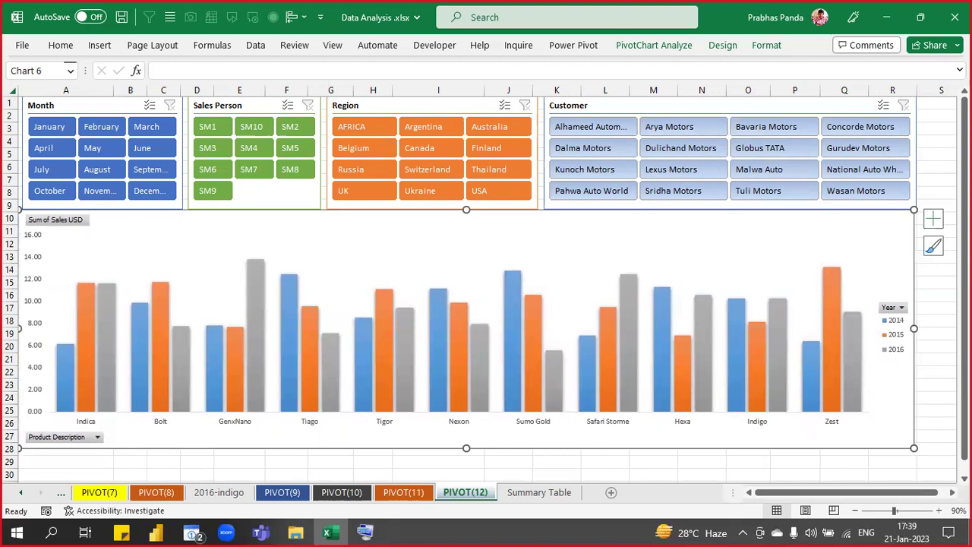
key("ctrl+s")
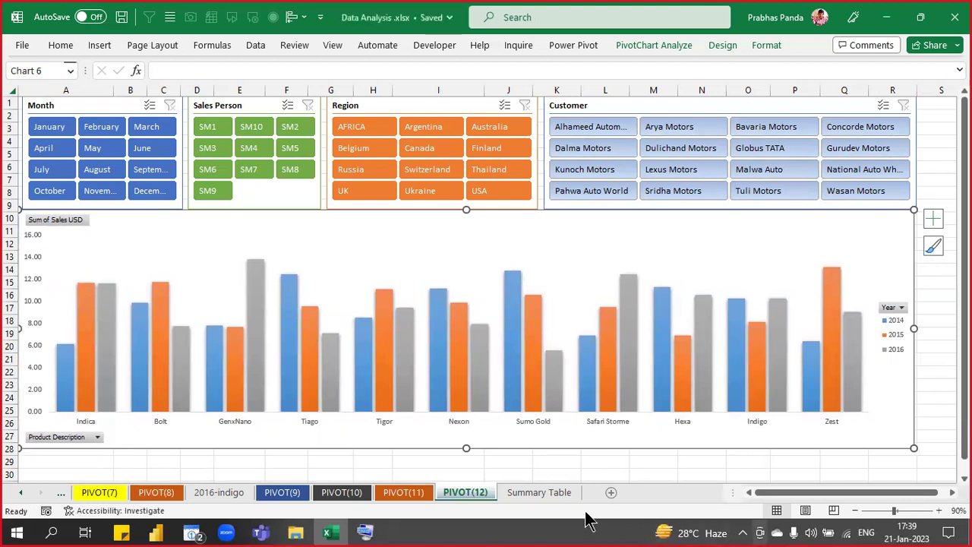
- Duplicate the PIVOT(11) sheet after PIVOT(12) as PIVOT(13) and clear the contents of B1:F2 on the copy
left_click(414, 491)
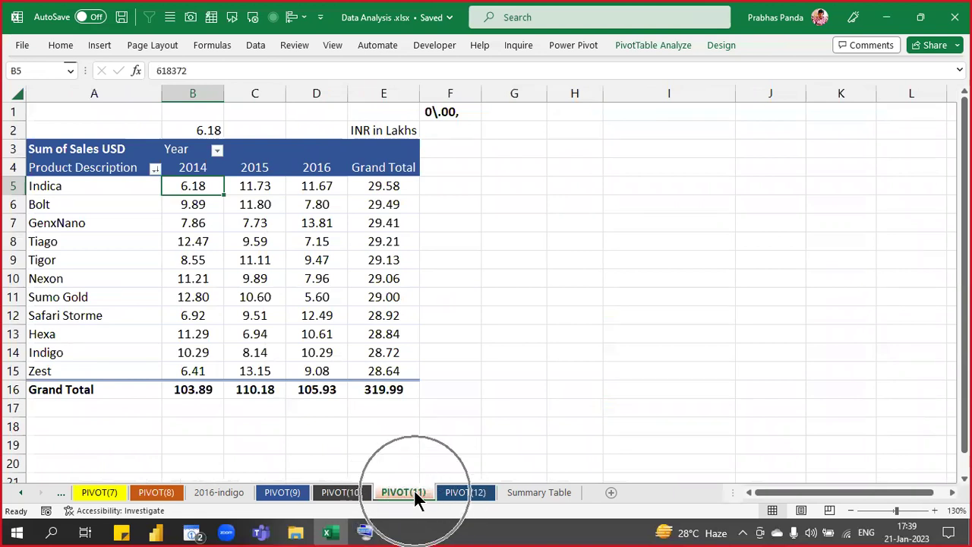
left_click_drag(417, 488, 517, 487)
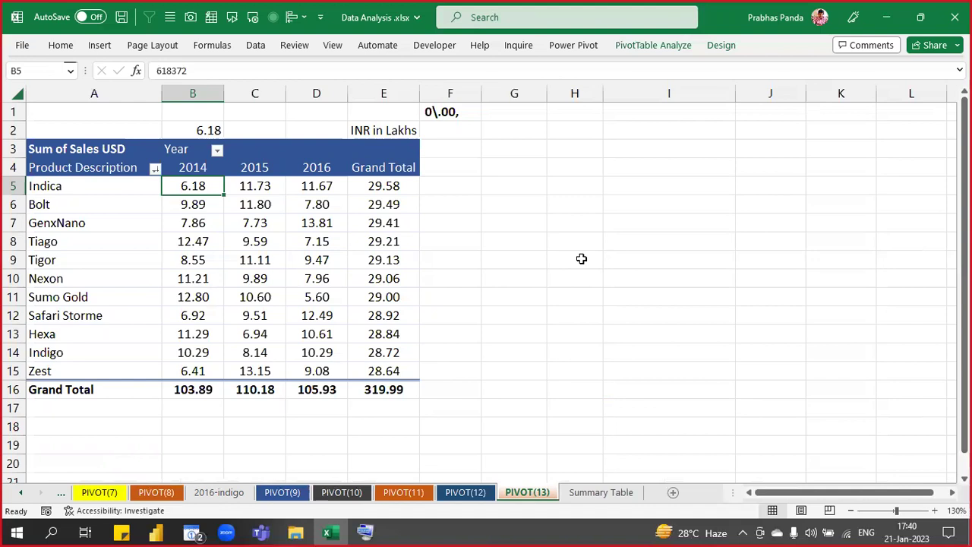
left_click_drag(196, 109, 459, 121)
key("Delete")
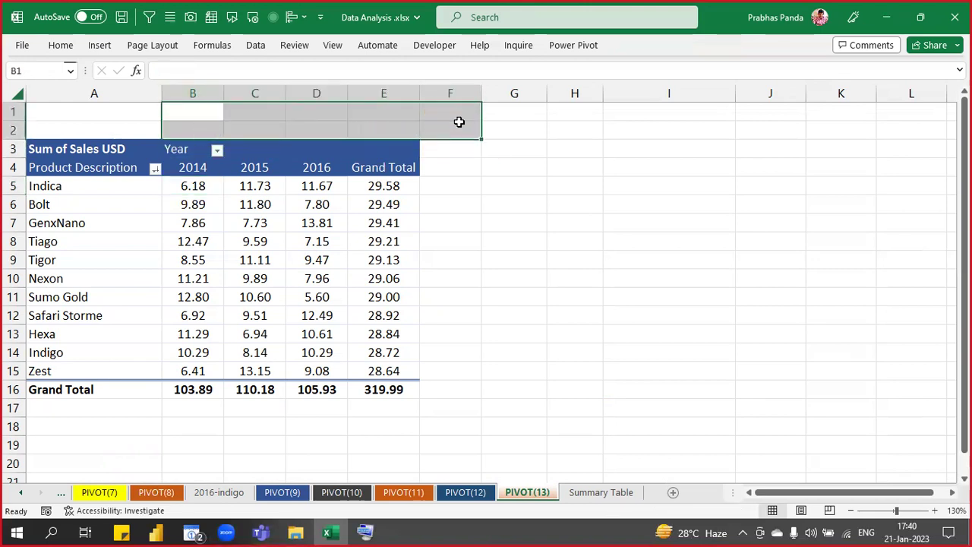
left_click(307, 316)
scroll(307, 315, "down", 2, "ctrl")
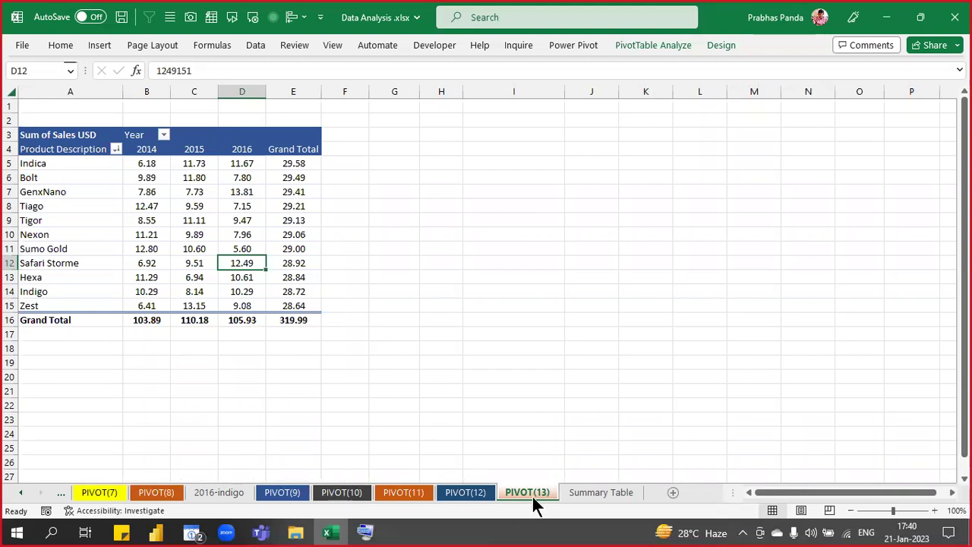
- Change the PIVOT(13) sheet's tab color to red
left_click(485, 492)
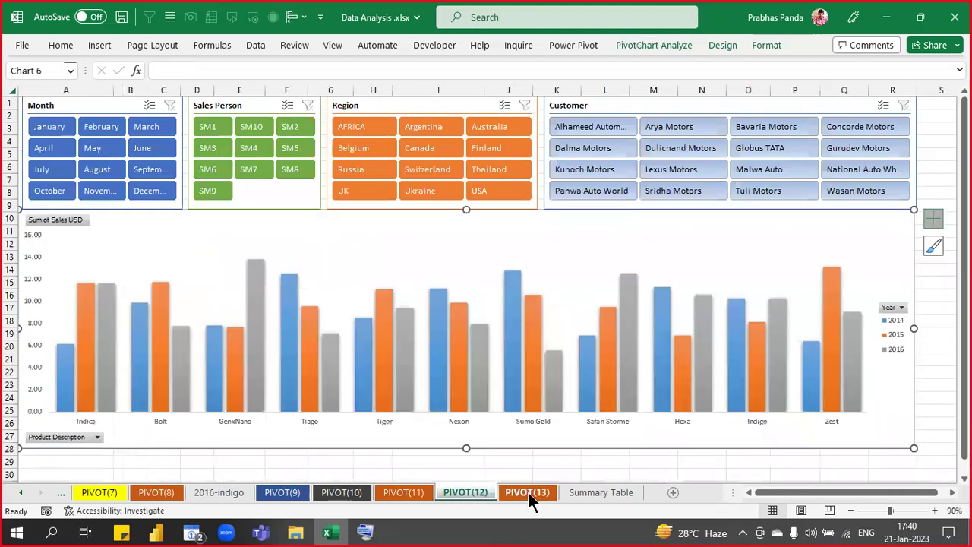
left_click(527, 492)
right_click(528, 492)
mouse_move(601, 414)
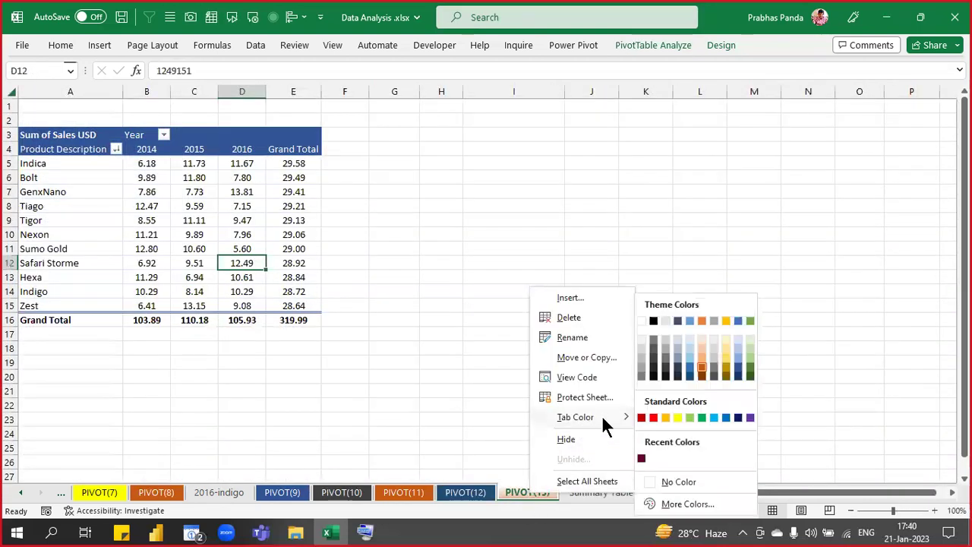
left_click(653, 417)
left_click(364, 319)
left_click(153, 206)
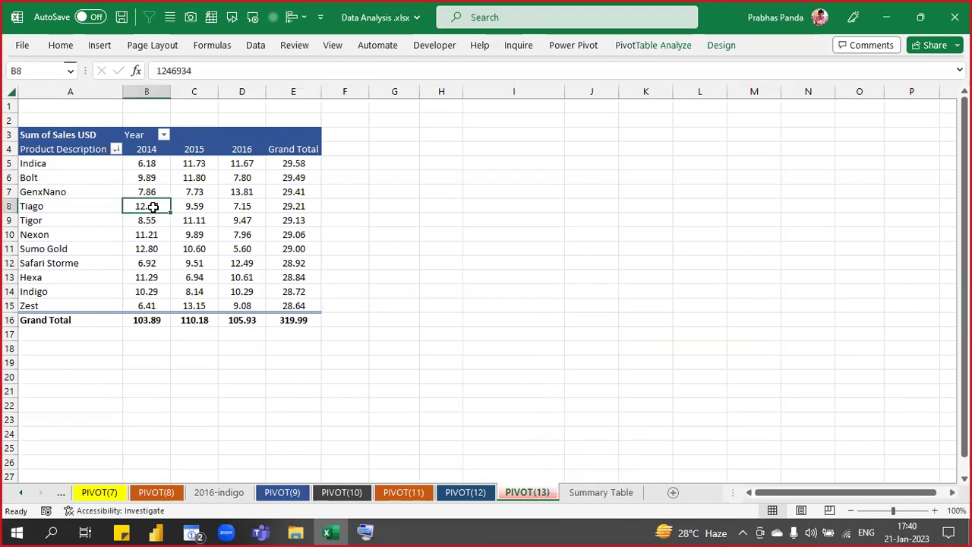
- Copy the whole PivotTable on the PIVOT(13) sheet and paste a second one starting at cell A19
scroll(153, 206, "down", 1)
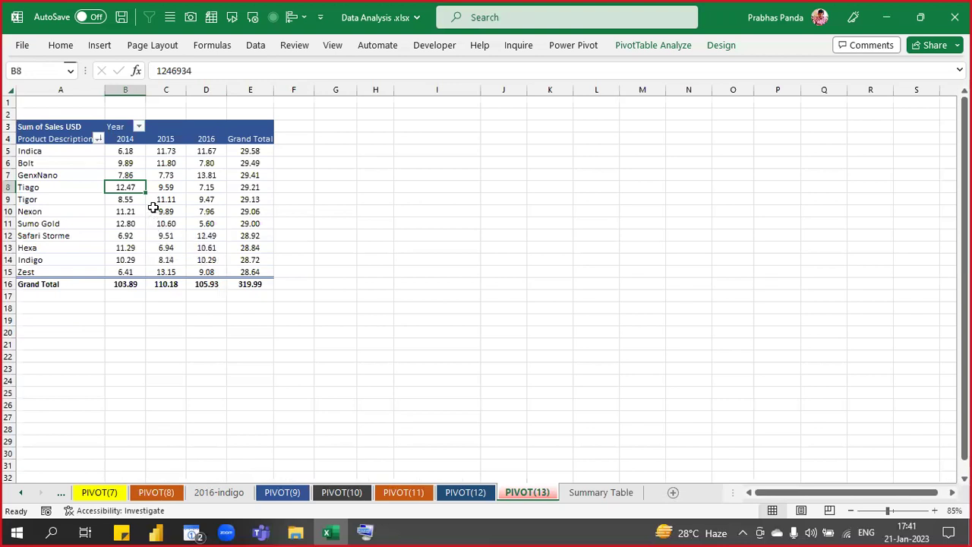
left_click(174, 207)
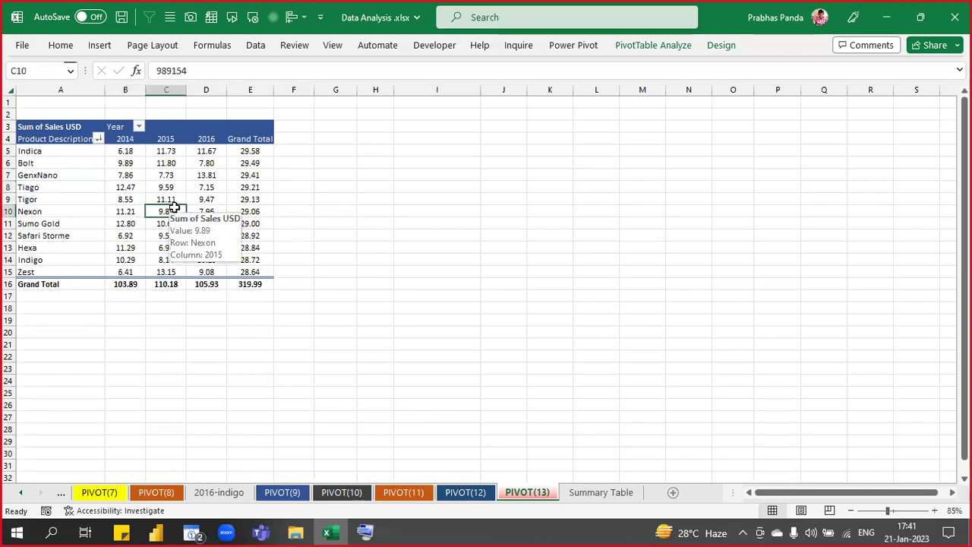
key("ctrl+a")
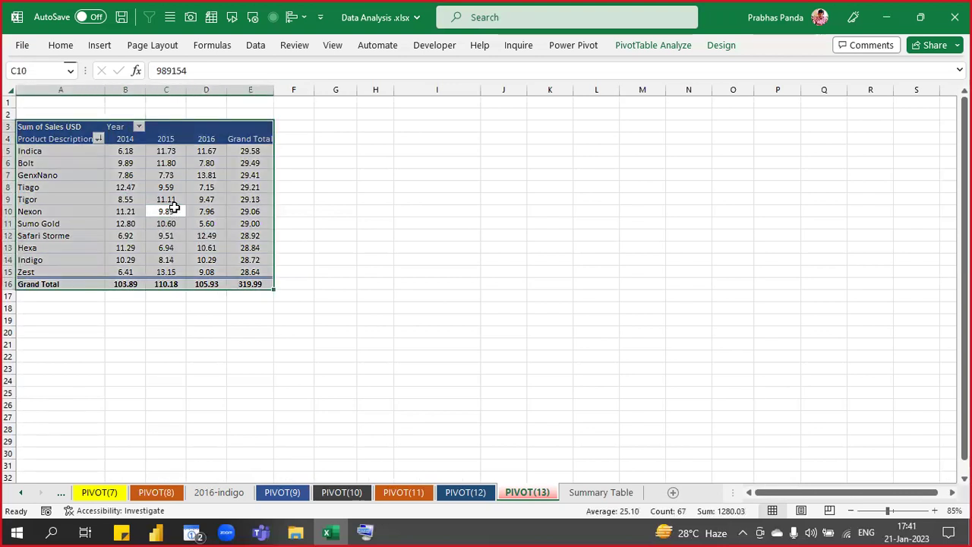
key("ctrl+c")
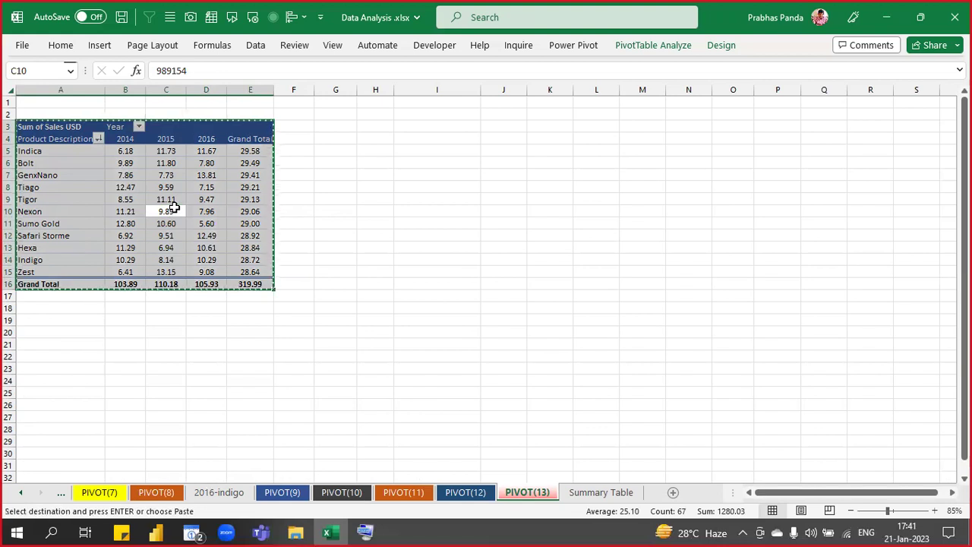
key("Down")
key("Down")
key("Down")
key("Down")
key("Down")
key("Down")
key("Down")
key("Down")
key("Down")
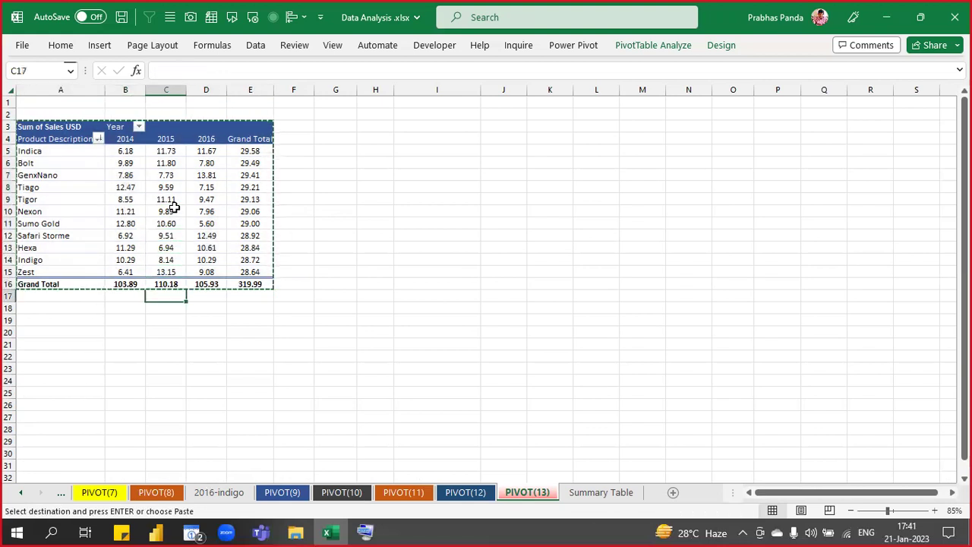
key("Left")
key("Left")
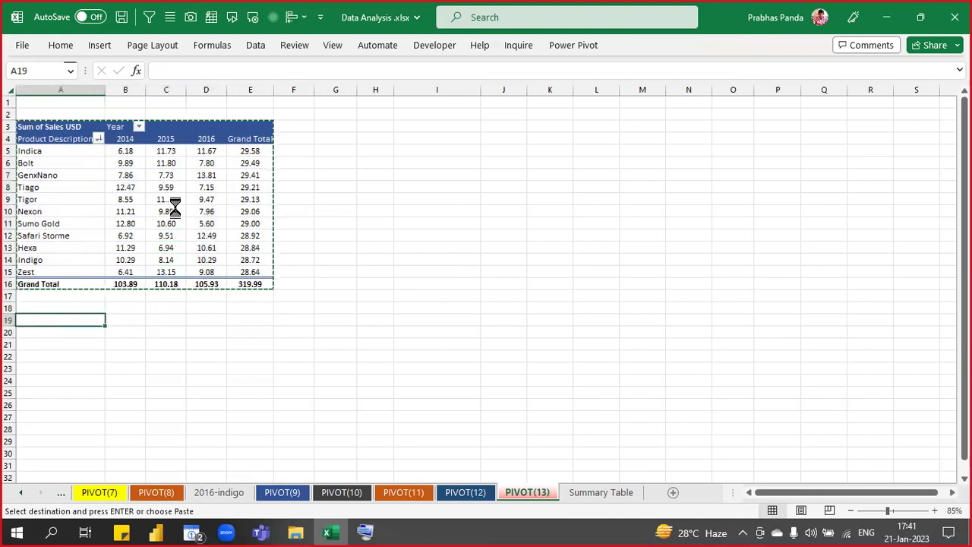
key("Return")
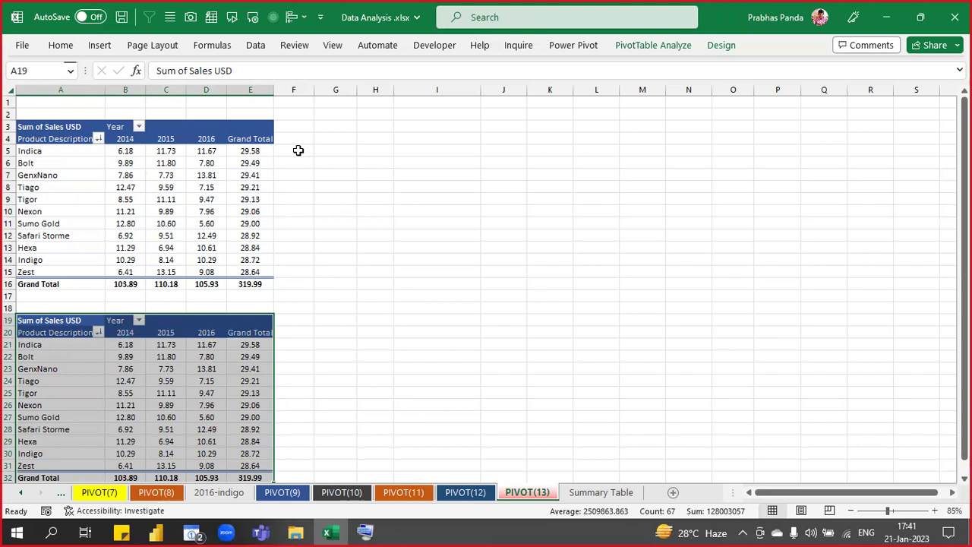
- Compare the original and copied PivotTables, and shrink the workbook window to check the Teams meeting chat
left_click(166, 187)
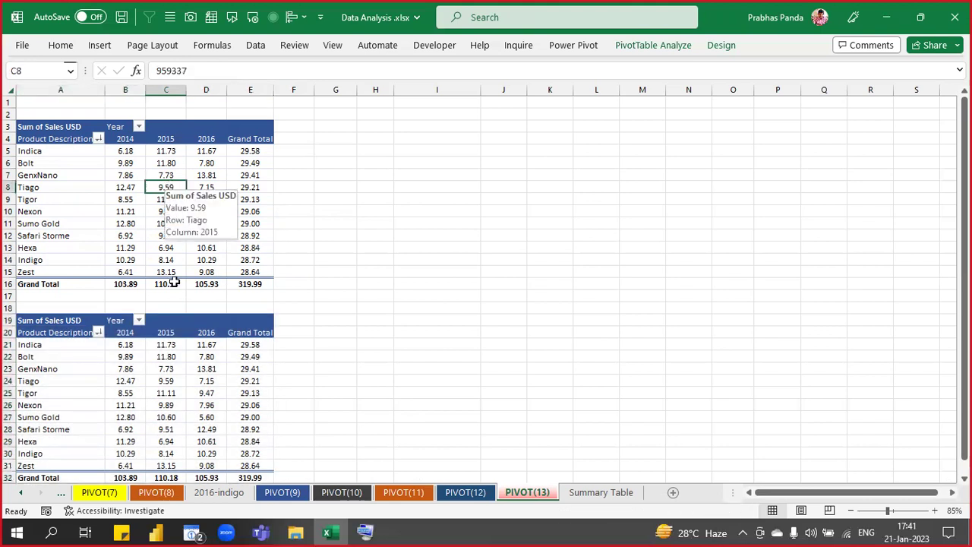
left_click(165, 368)
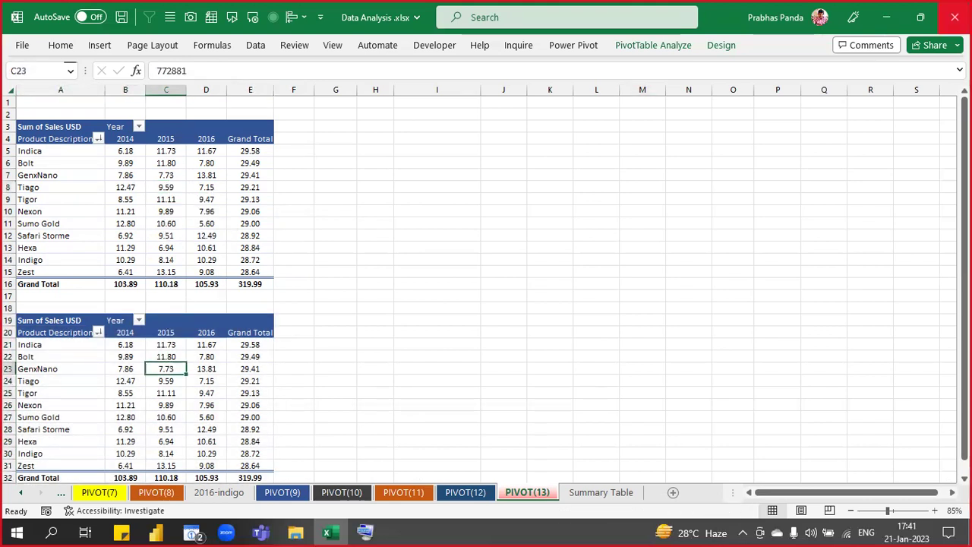
left_click(920, 19)
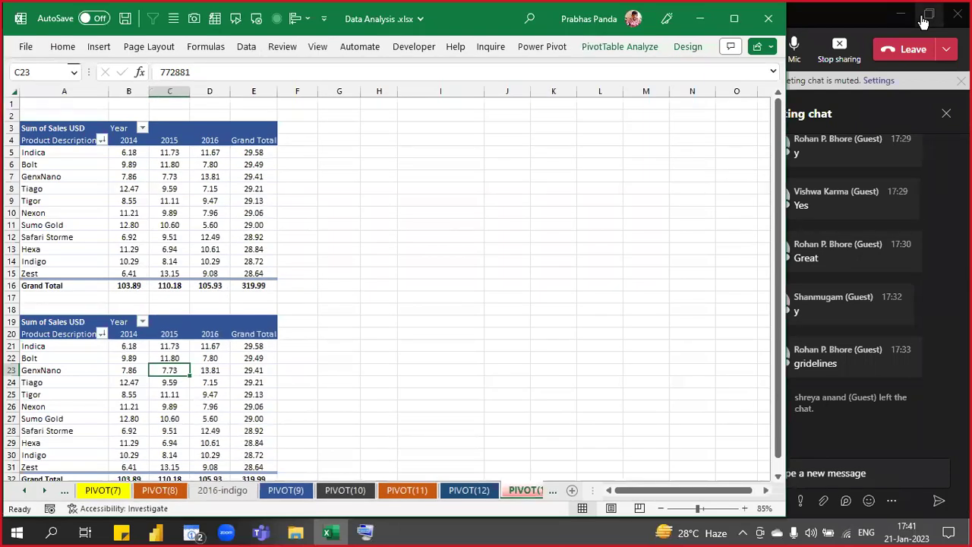
- Bring the PIVOT(13) sheet tab into view and compare matching values in the sheet's upper and lower PivotTables
left_click(44, 489)
left_click(44, 489)
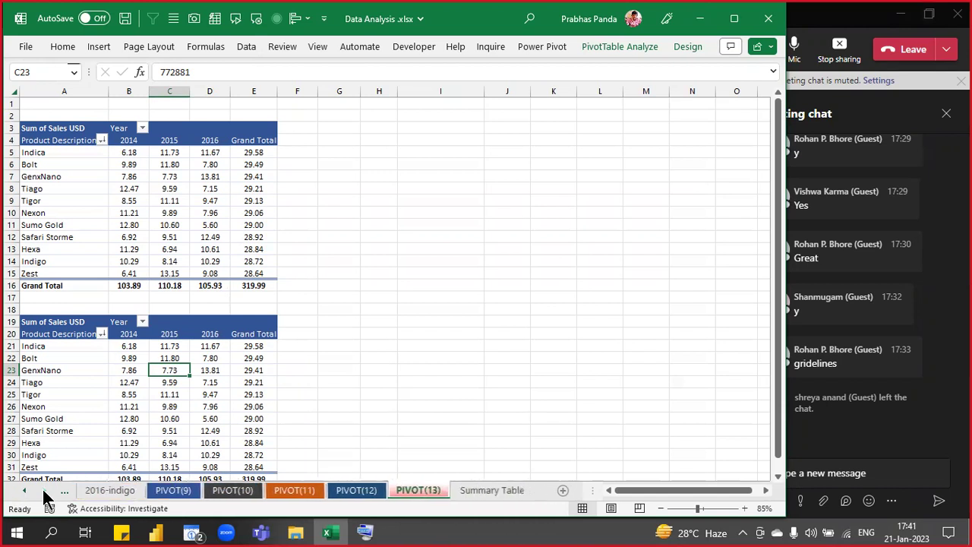
left_click(191, 187)
left_click(194, 357)
left_click(188, 201)
left_click(188, 380)
left_click(188, 226)
left_click(185, 391)
left_click(183, 142)
left_click(165, 346)
left_click(206, 225)
left_click(183, 381)
key("ctrl")
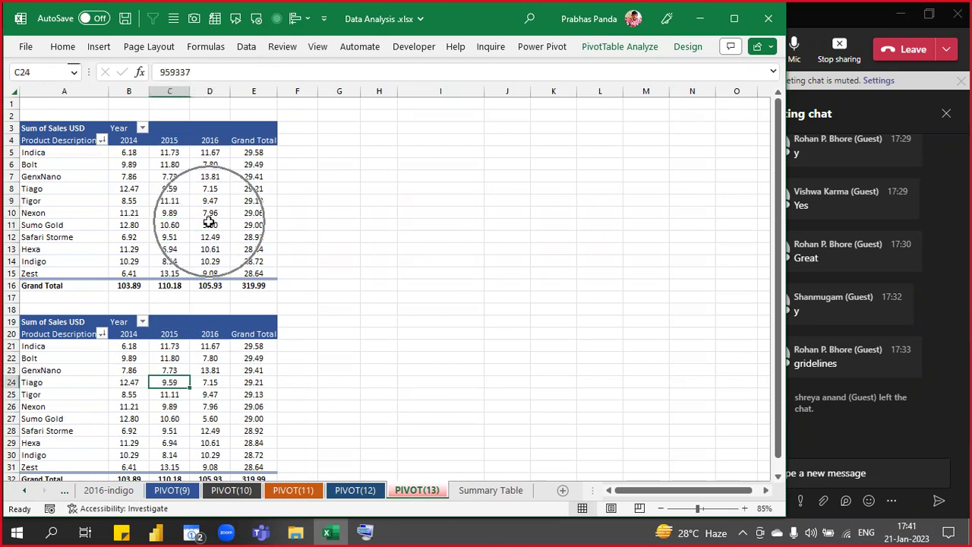
key("ctrl")
key("ctrl")
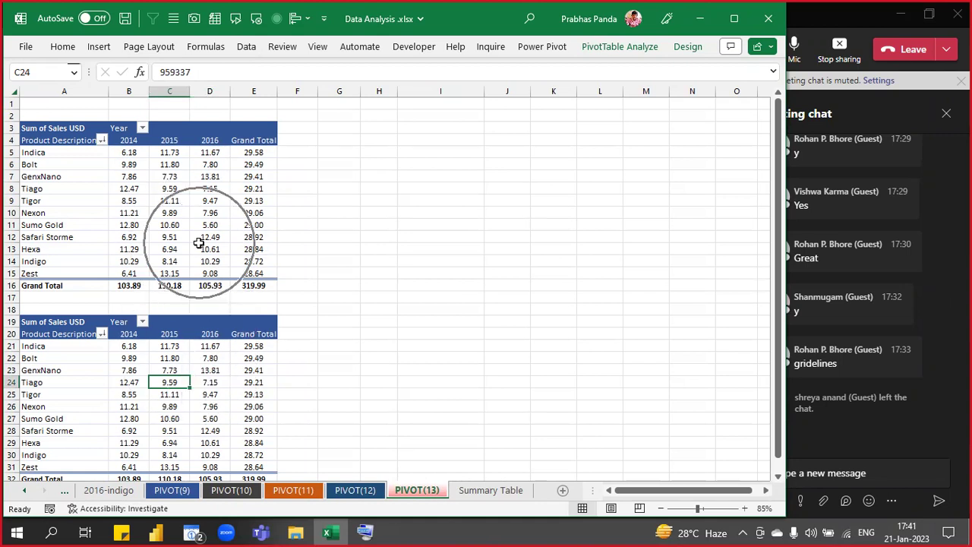
key("ctrl")
key("ctrl")
mouse_move(178, 363)
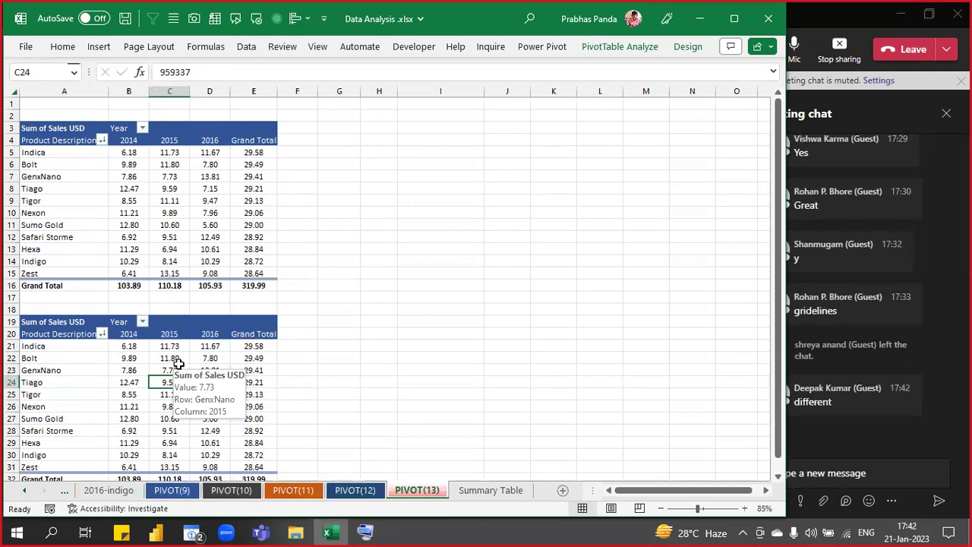
- Check the name of the upper and the lower PivotTable in their PivotTable Options without changing any settings
left_click(168, 212)
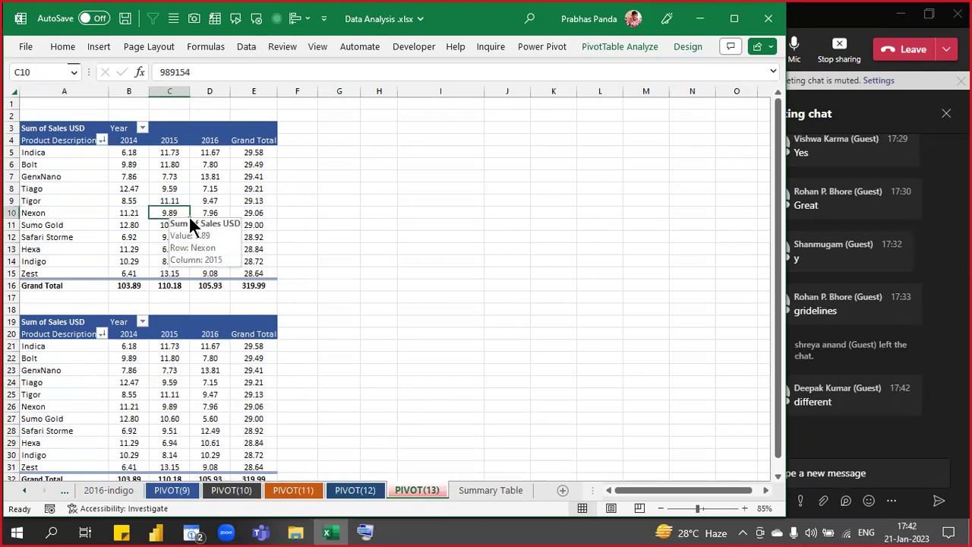
left_click(218, 200)
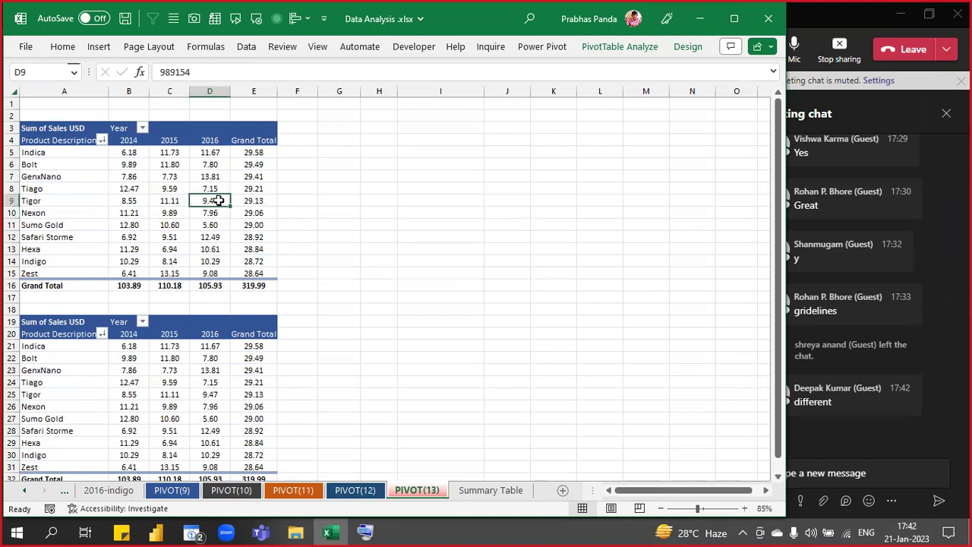
right_click(218, 199)
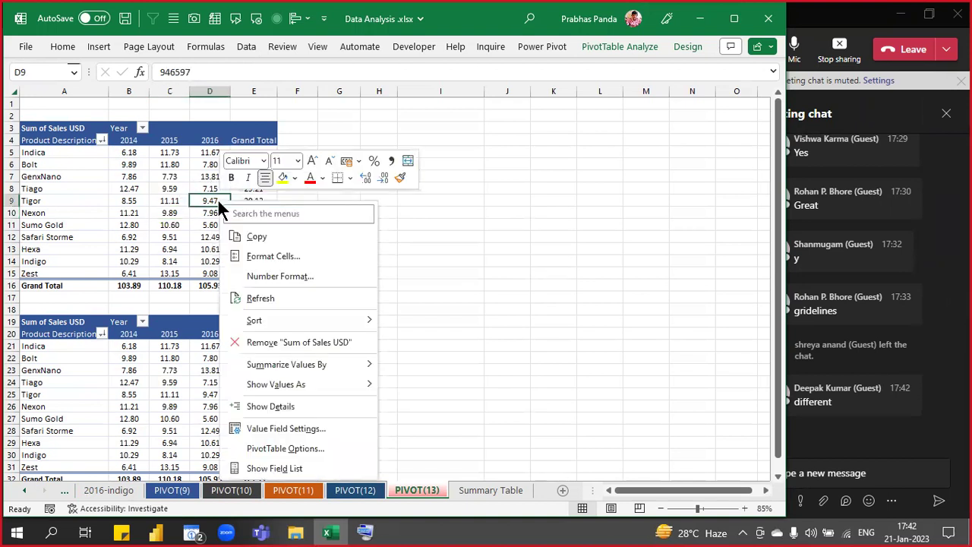
left_click(281, 448)
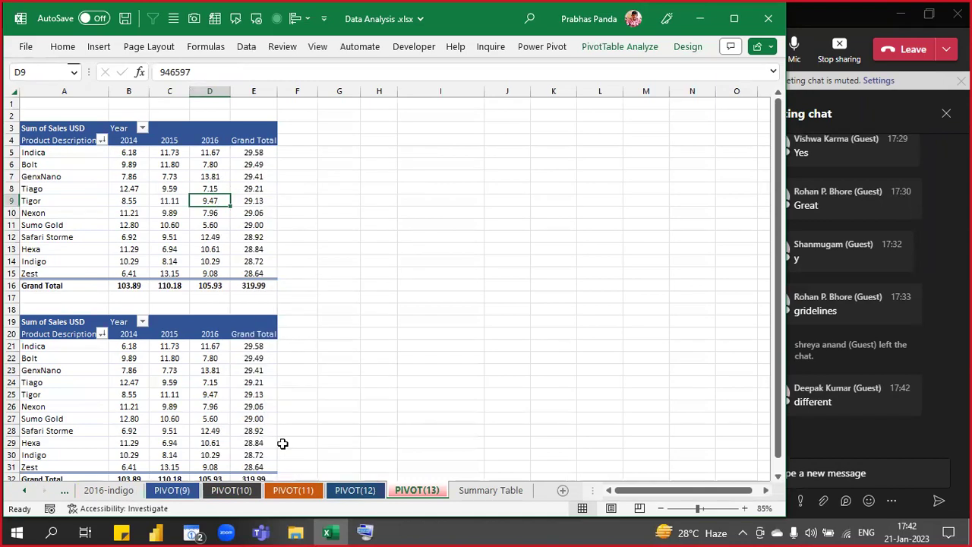
left_click_drag(251, 187, 361, 189)
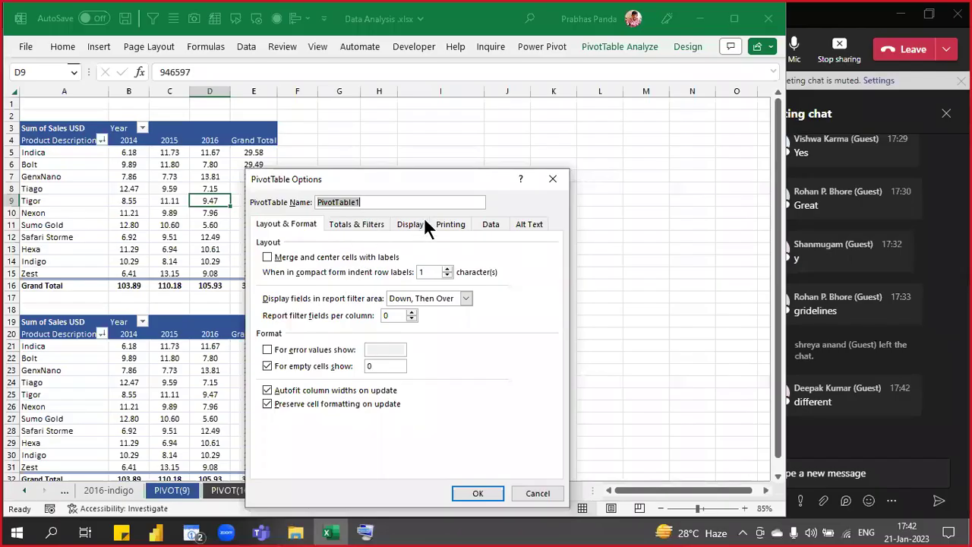
key("Return")
left_click(201, 389)
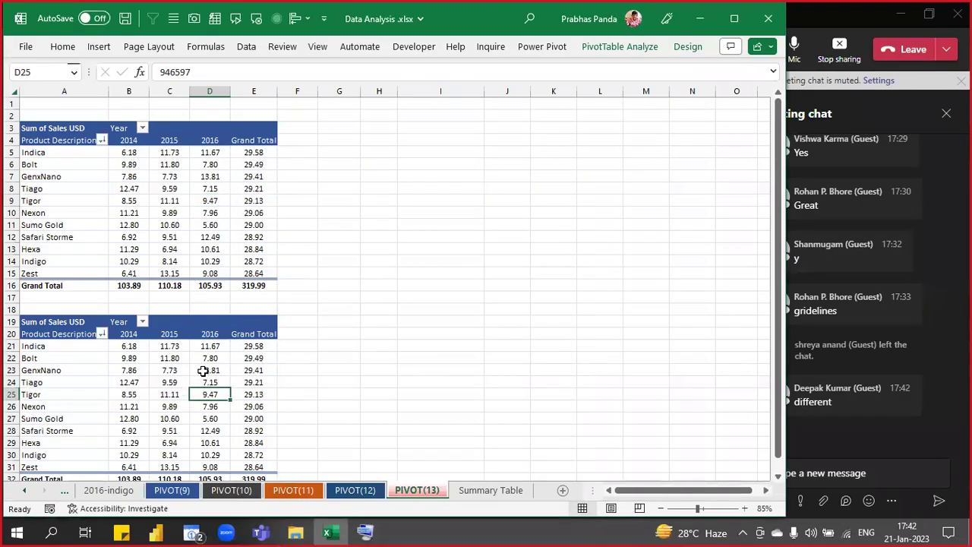
right_click(226, 369)
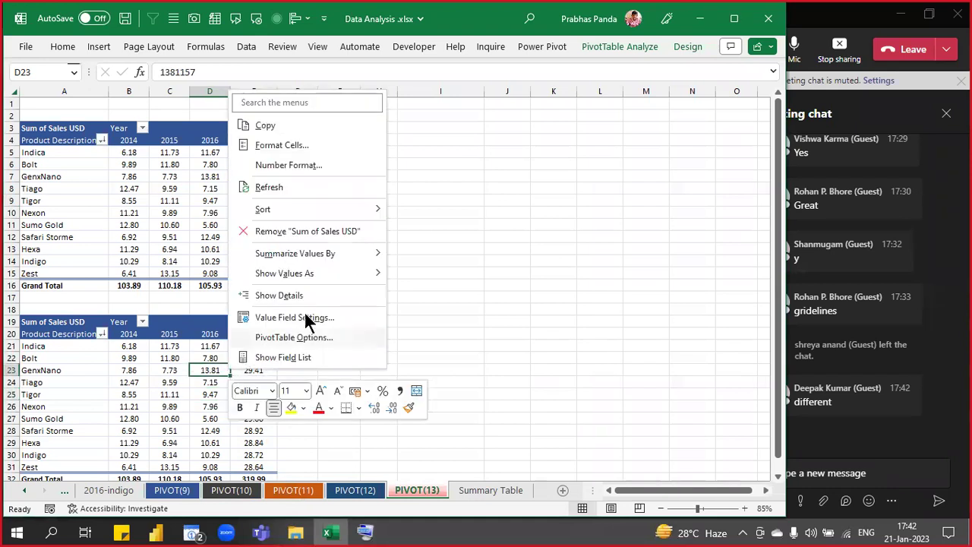
left_click(324, 335)
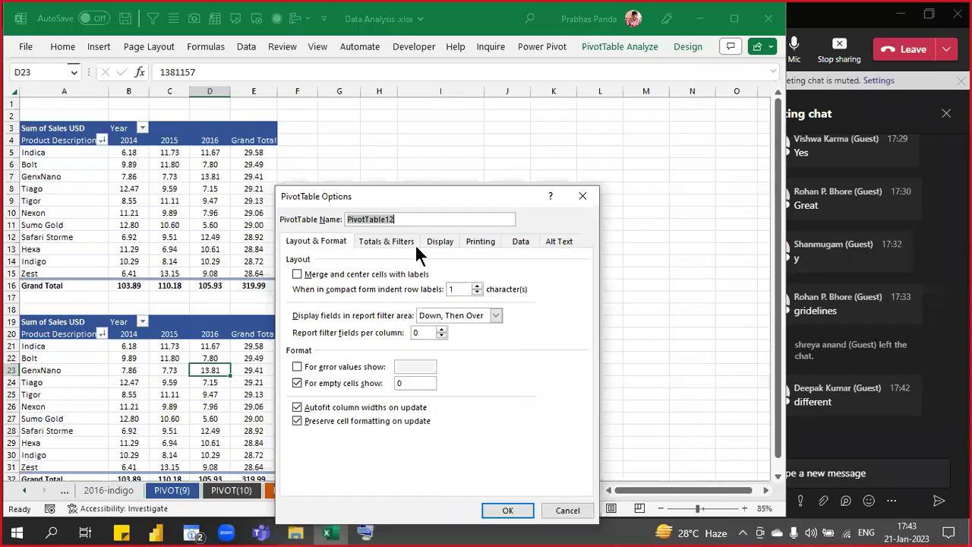
key("Escape")
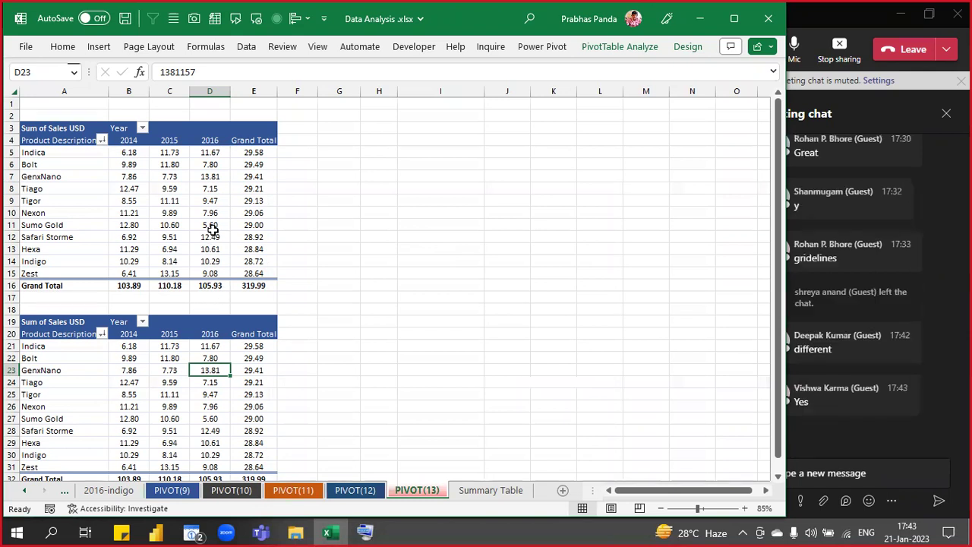
- Show the field list for the lower PivotTable and replace Product Description with Customer in its rows
mouse_move(197, 413)
right_click(204, 382)
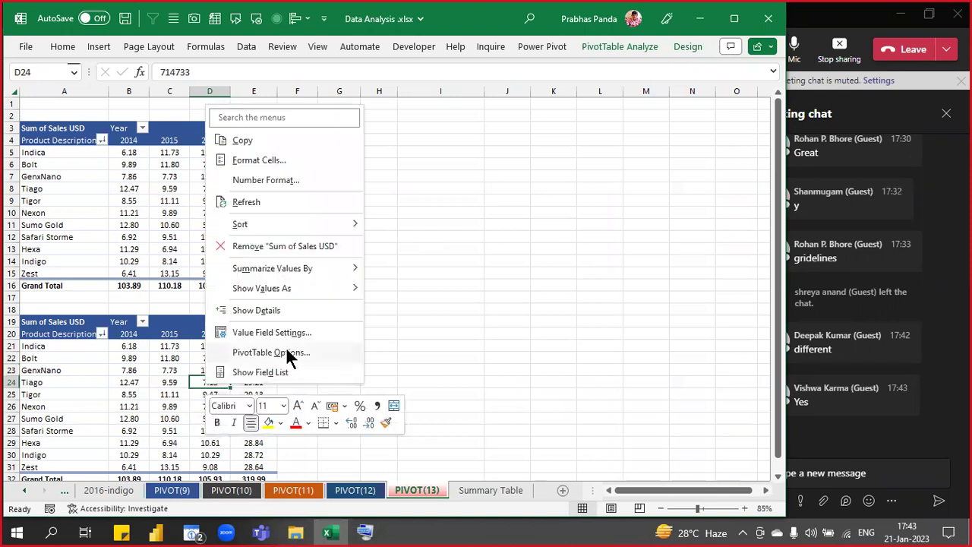
left_click(278, 372)
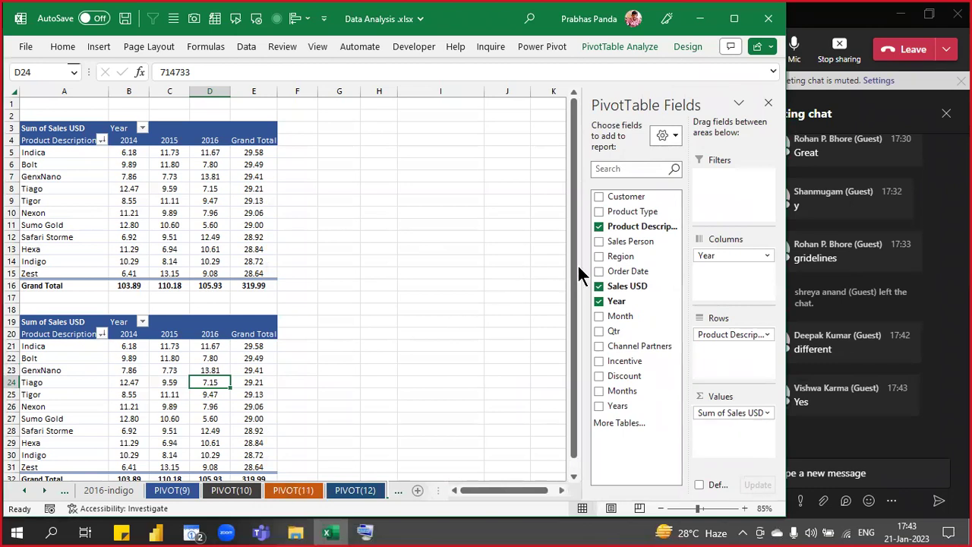
left_click(598, 227)
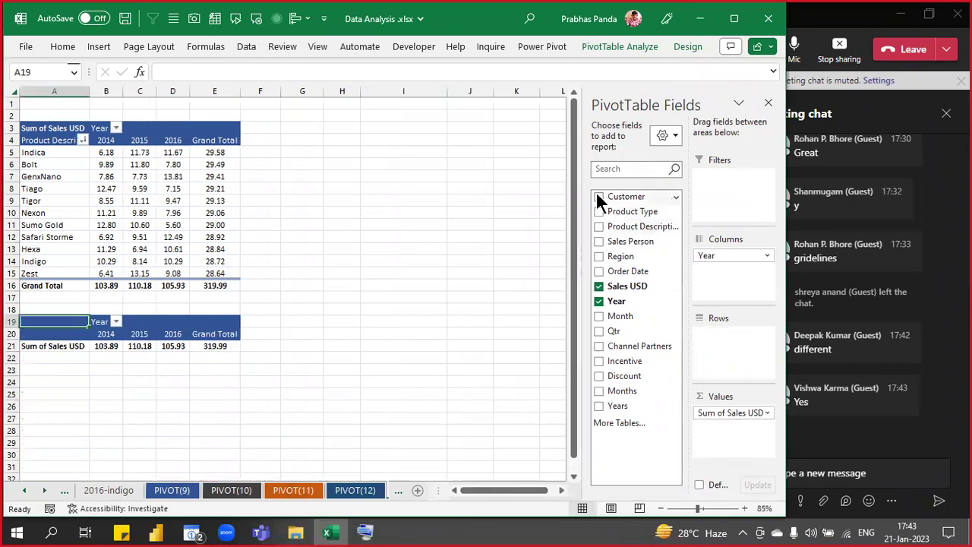
left_click_drag(627, 196, 733, 370)
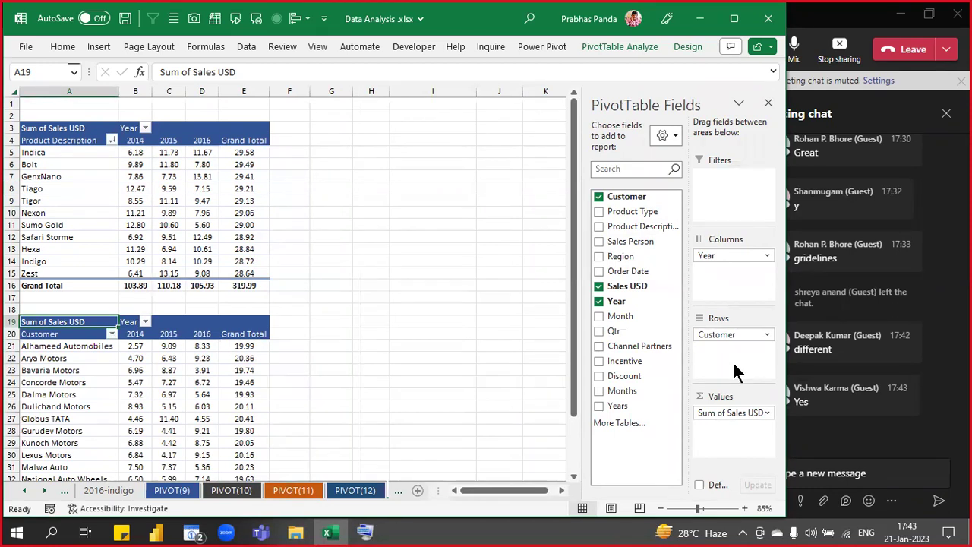
- Filter the lower PivotTable's Customer field to the top 5 items by Sum of Sales USD
left_click(112, 334)
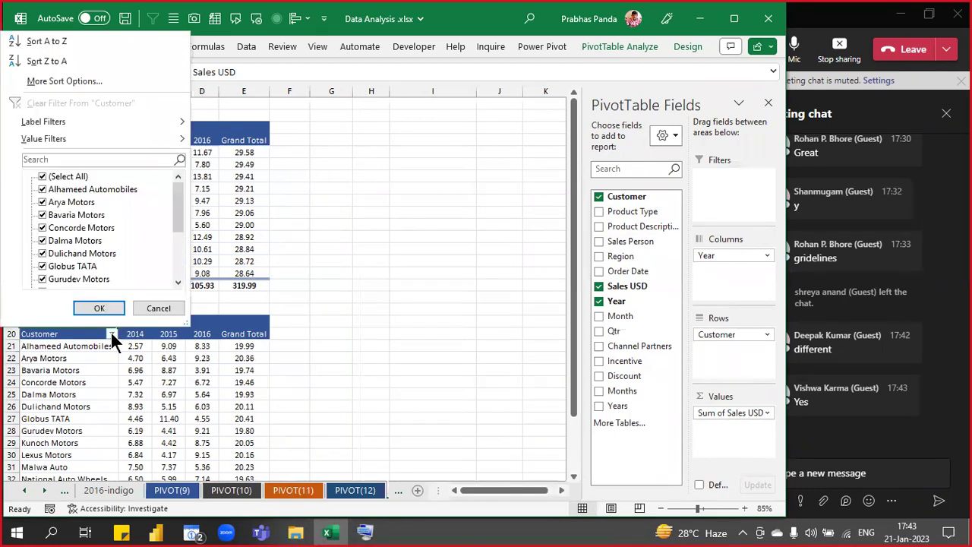
left_click(112, 334)
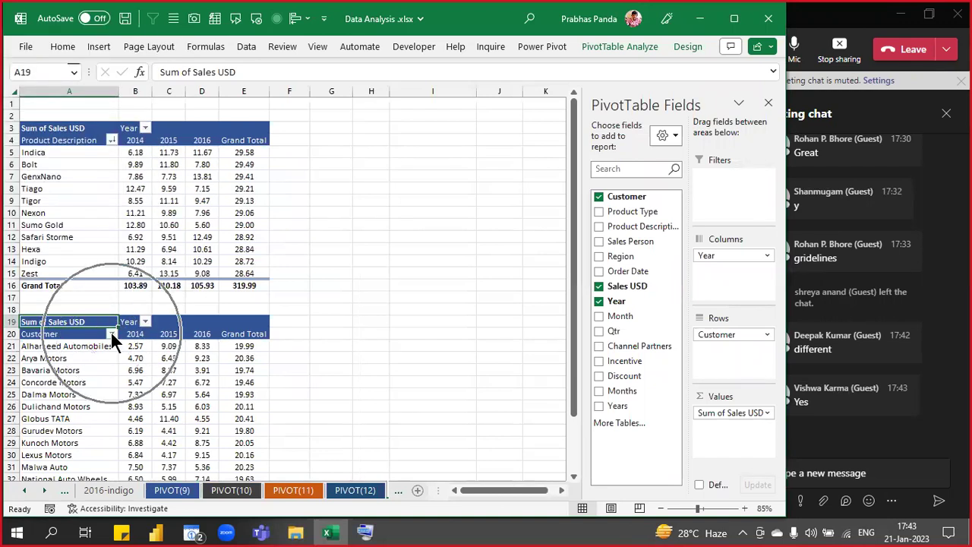
left_click(112, 335)
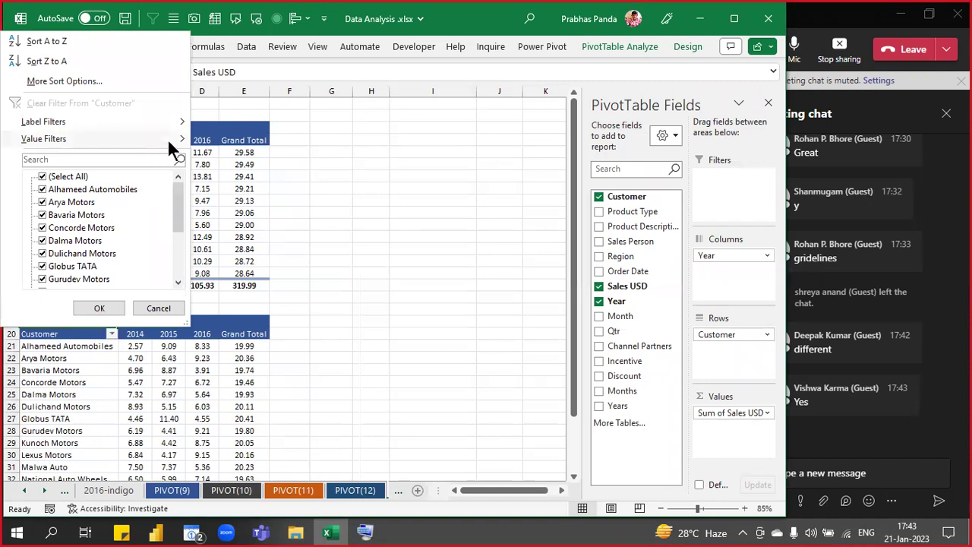
mouse_move(168, 140)
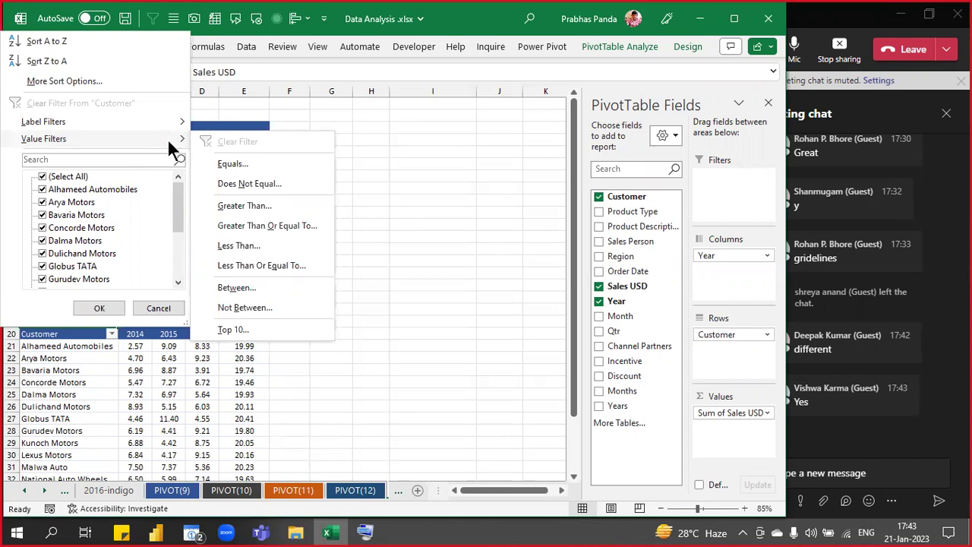
left_click(238, 332)
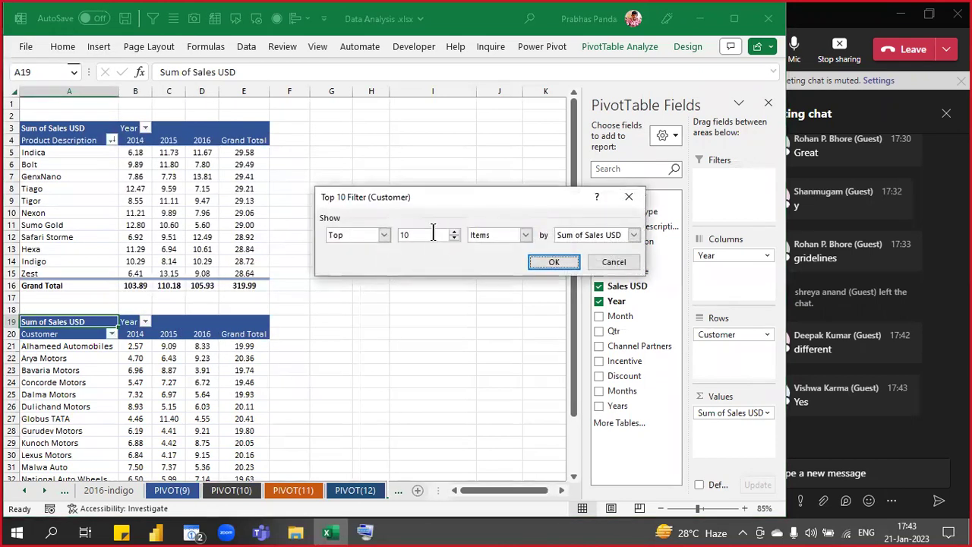
left_click_drag(433, 233, 373, 242)
type("5")
left_click(561, 266)
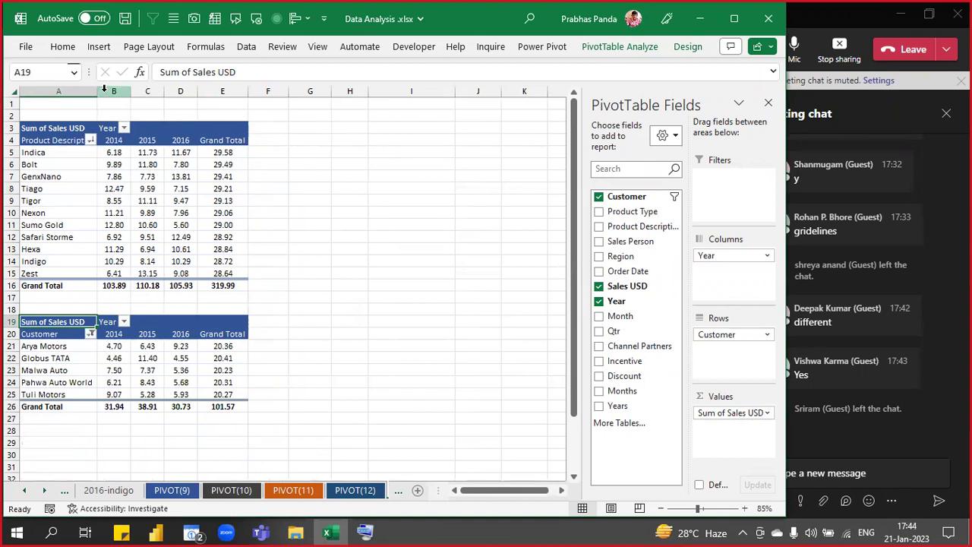
- Widen column A and sort the Customer PivotTable by Grand Total from largest to smallest
left_click_drag(99, 91, 115, 91)
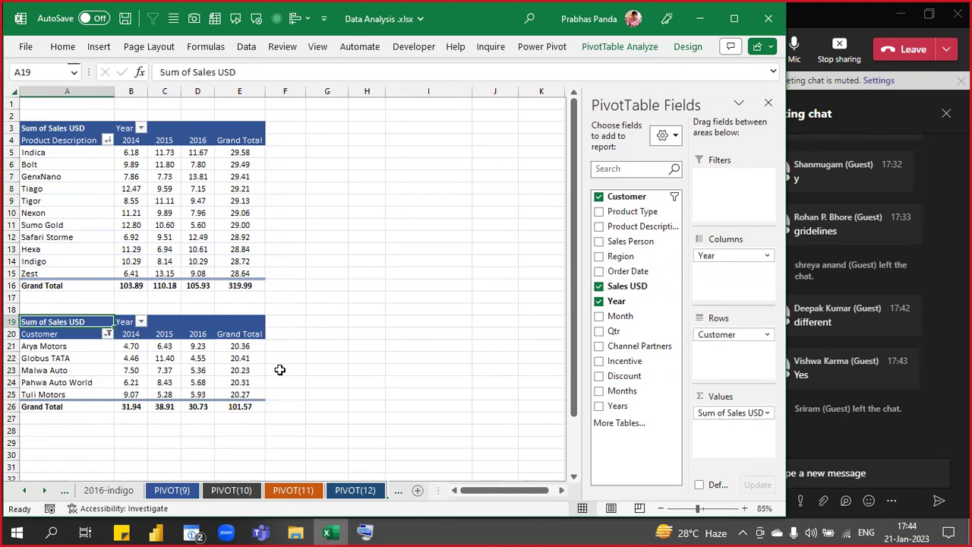
left_click(240, 344)
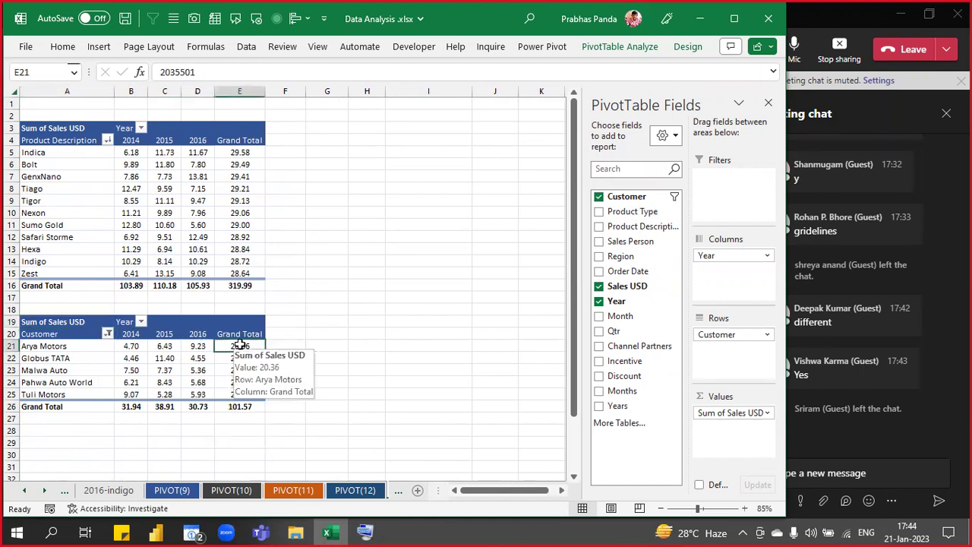
right_click(239, 346)
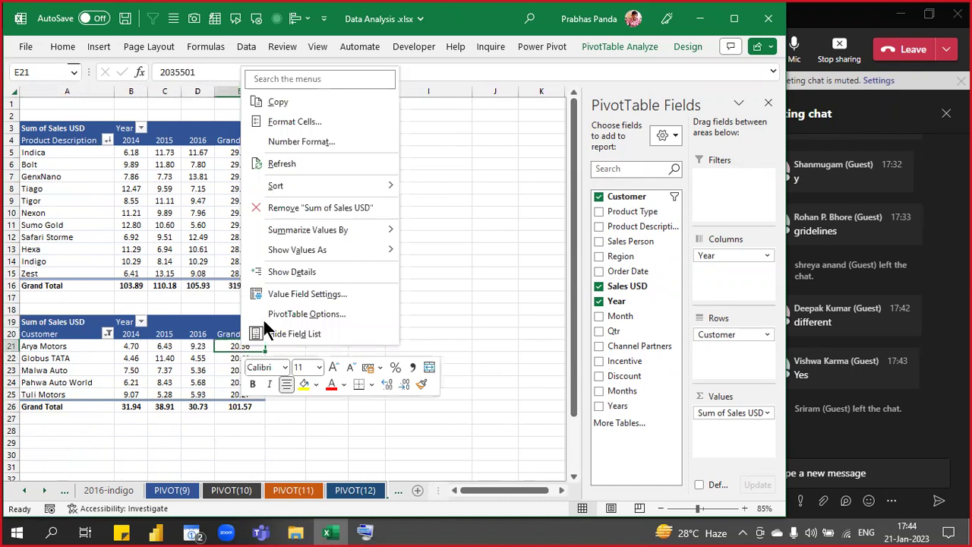
mouse_move(347, 182)
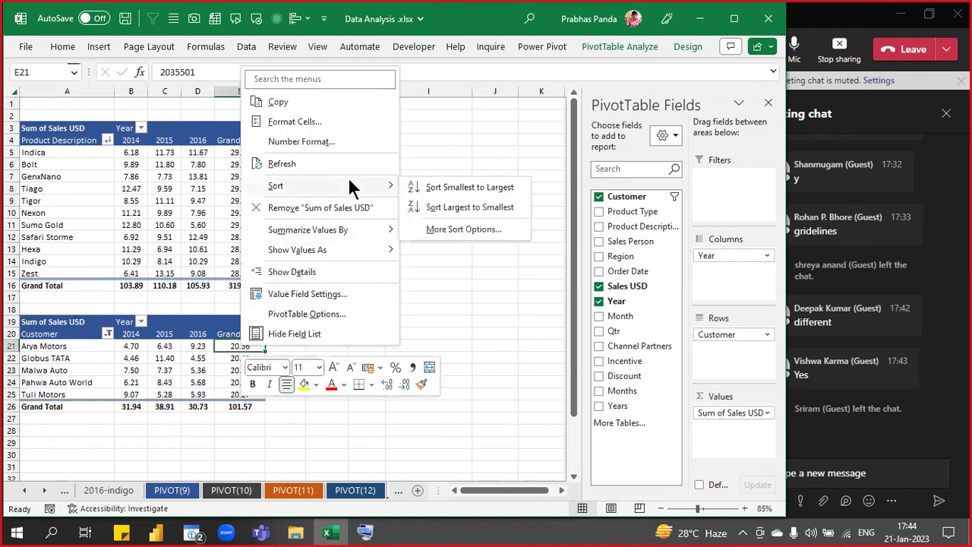
left_click(456, 206)
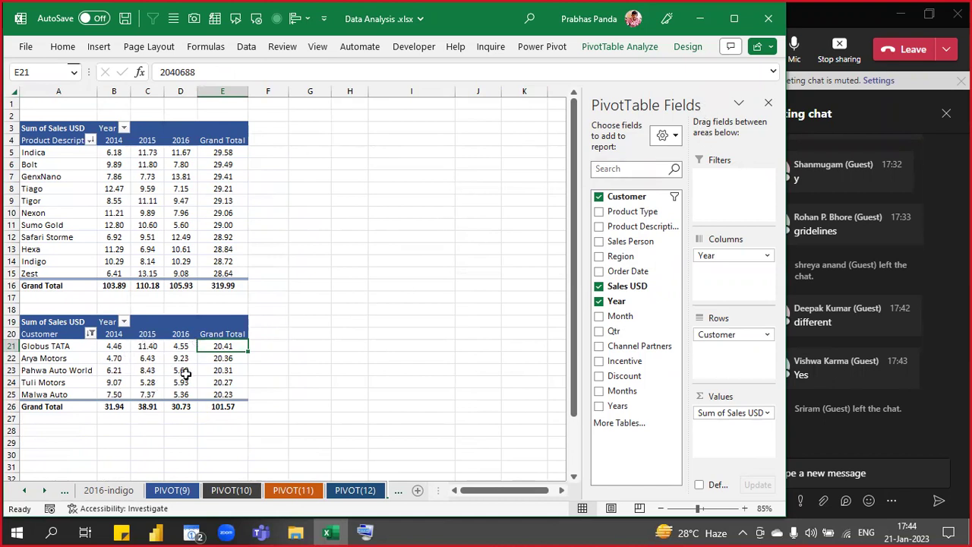
- Apply the orange PivotTable style to the Customer PivotTable
left_click(685, 47)
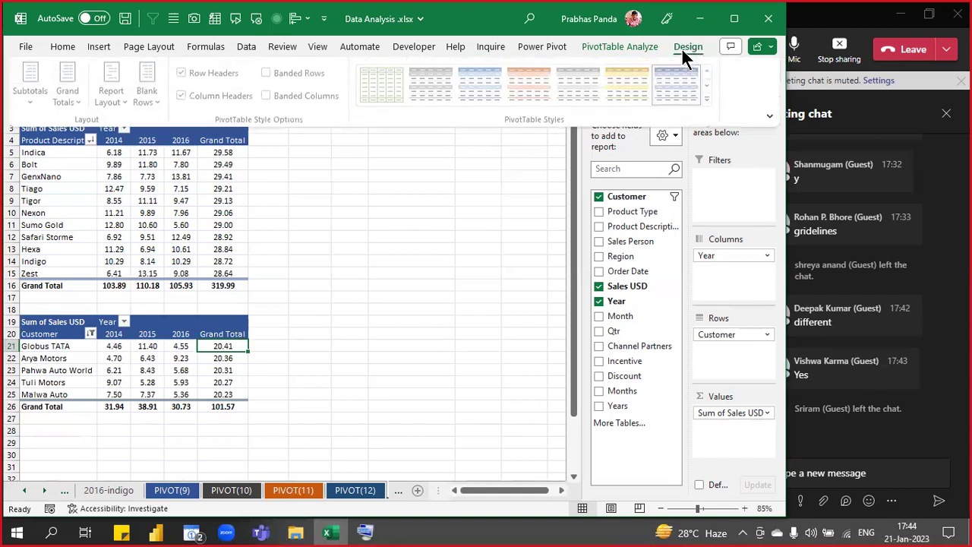
left_click(526, 90)
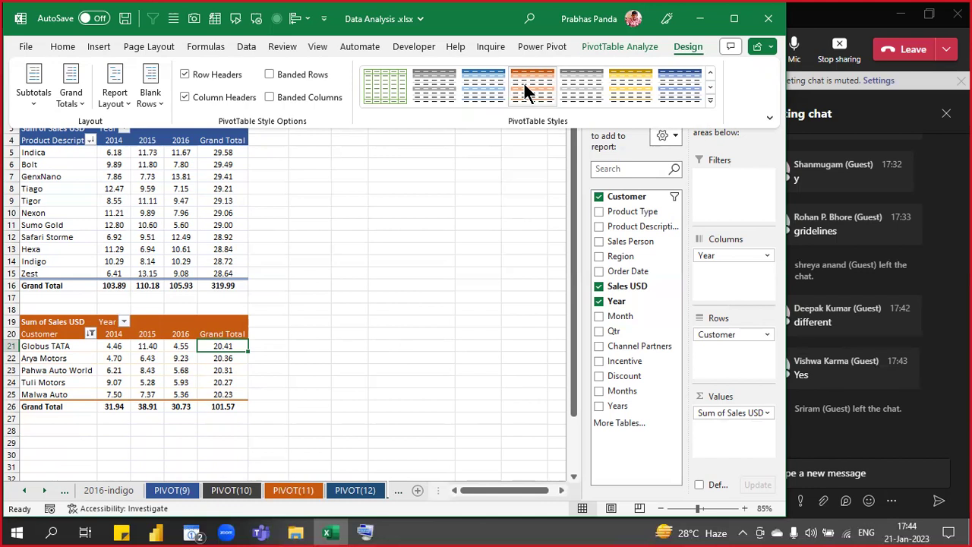
left_click(742, 146)
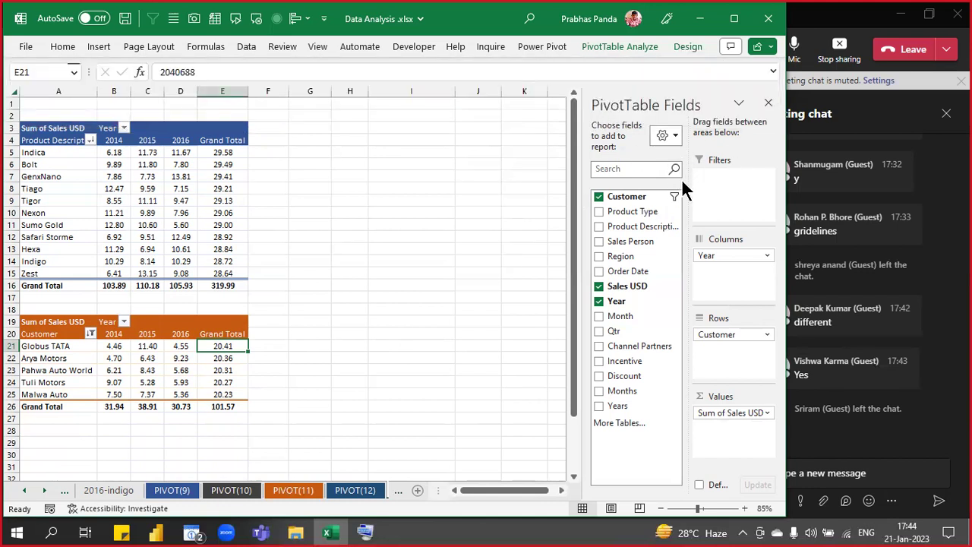
right_click(207, 351)
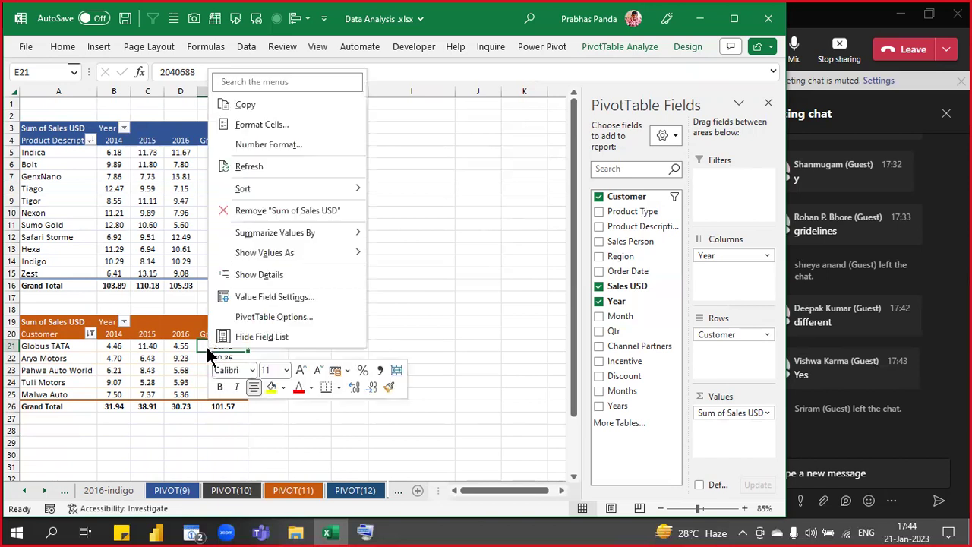
key("ctrl")
key("ctrl")
key("ctrl")
key("ctrl")
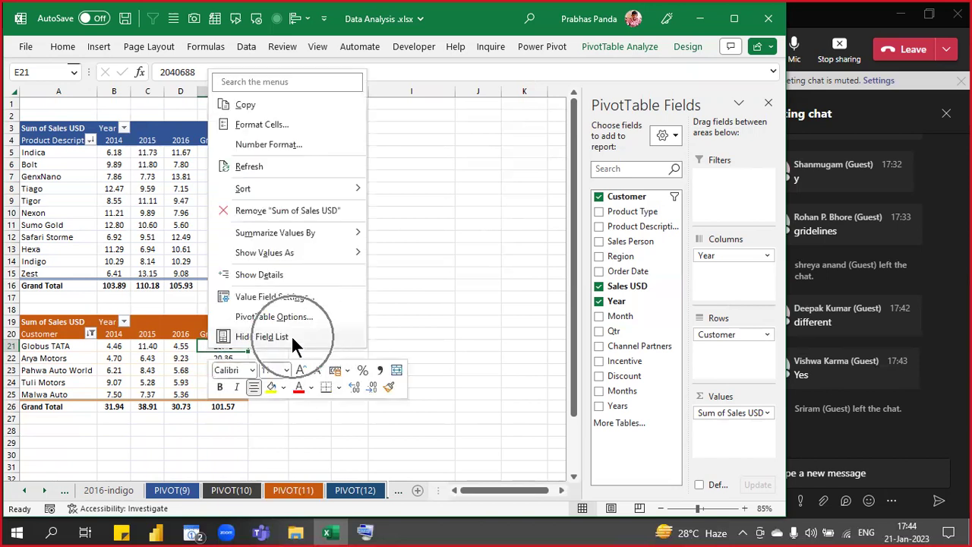
key("ctrl")
key("ctrl")
key("ctrl")
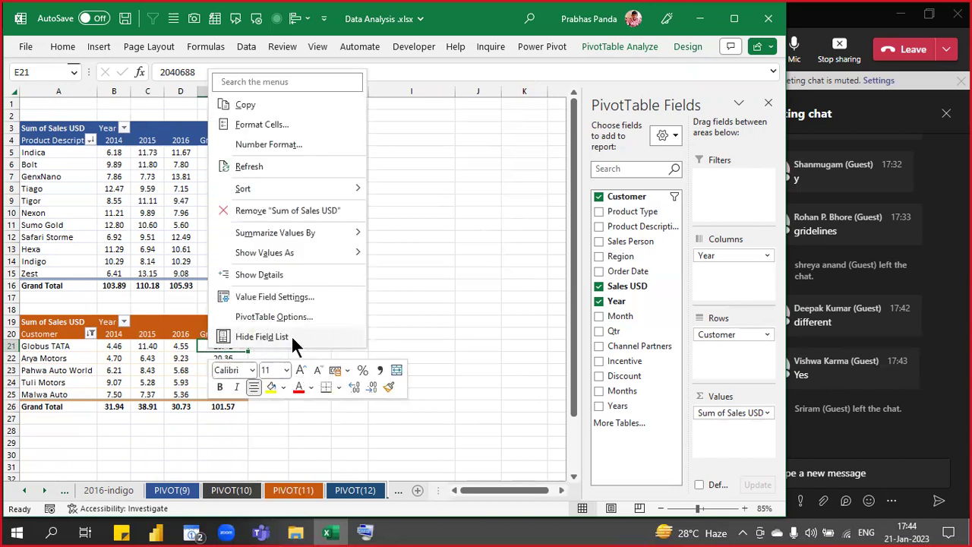
key("ctrl")
key("ctrl")
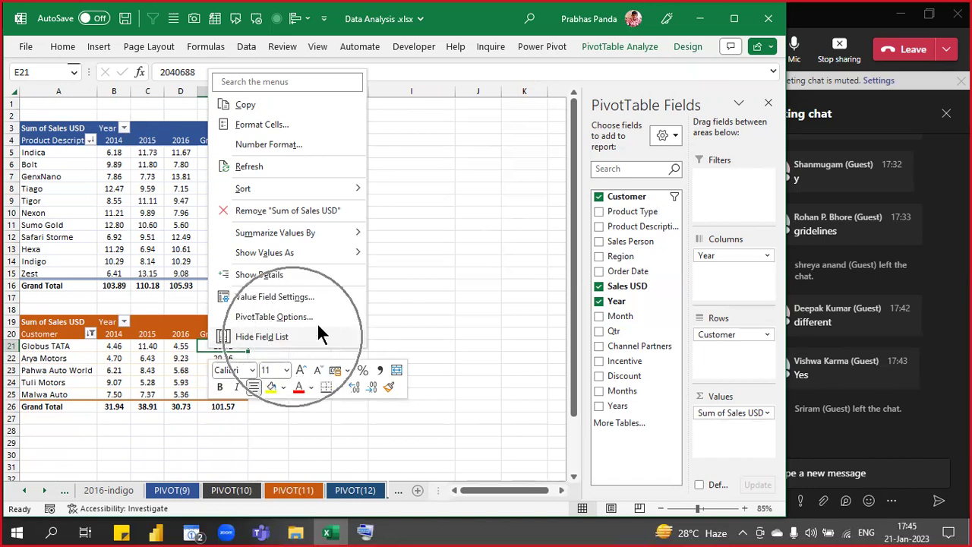
left_click(608, 156)
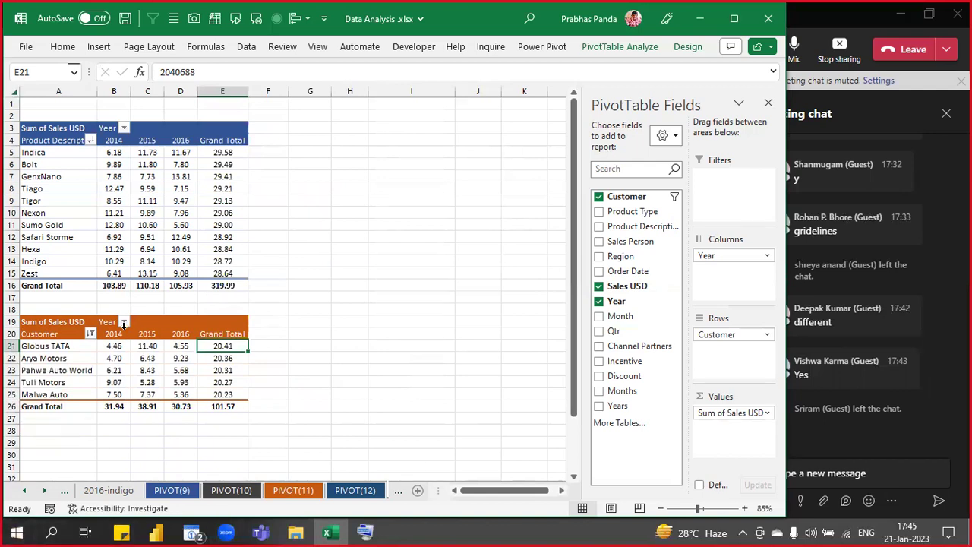
scroll(142, 340, "up", 3, "ctrl")
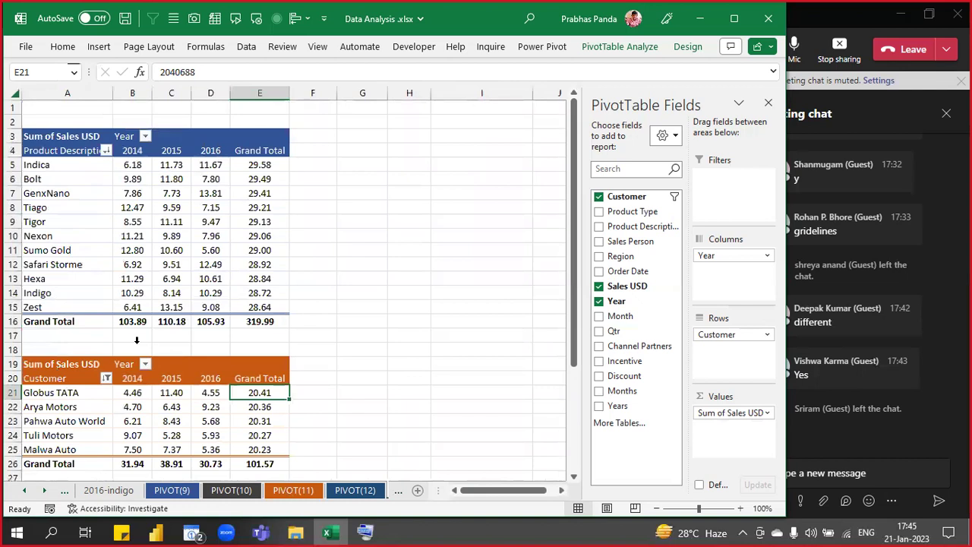
left_click(196, 204)
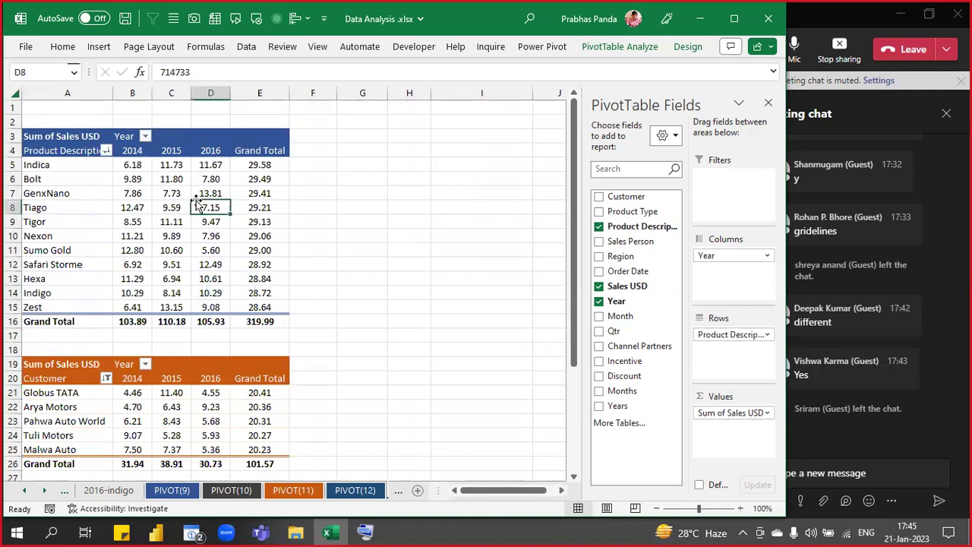
left_click(173, 444)
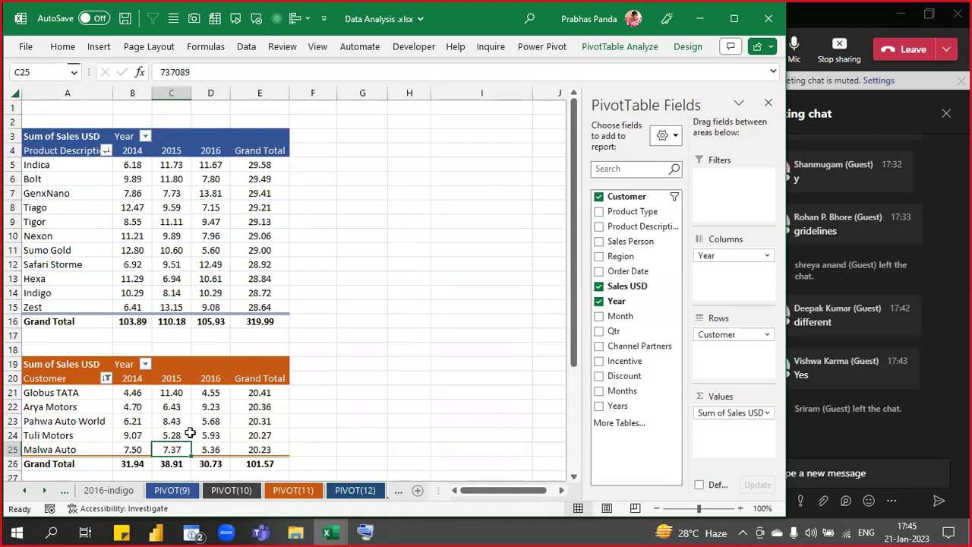
mouse_move(190, 432)
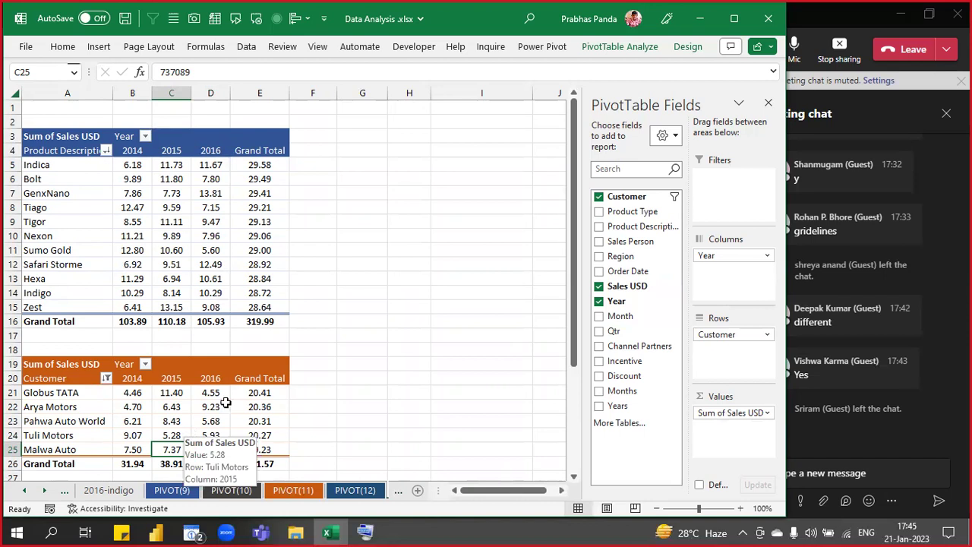
key("ctrl")
key("ctrl")
key("ctrl")
key("ctrl")
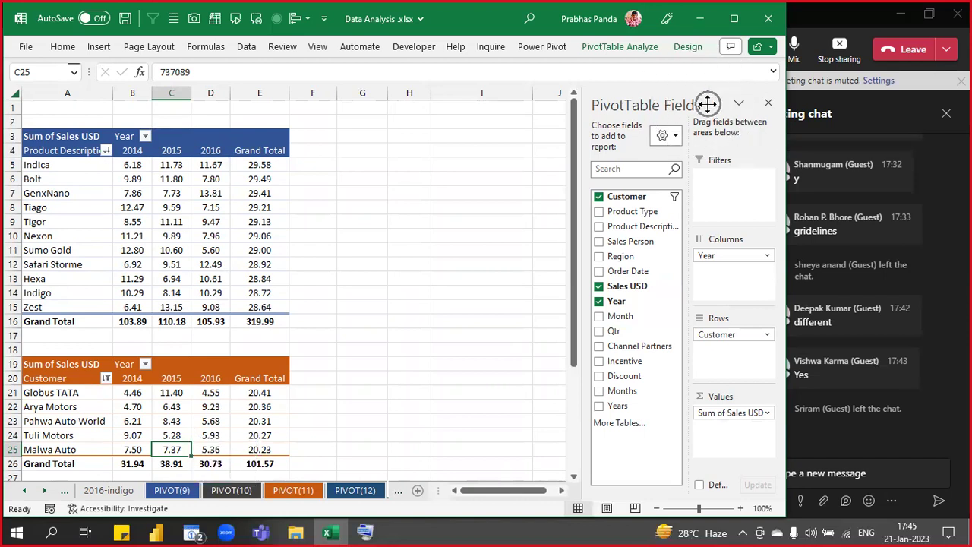
key("ctrl")
key("ctrl")
key("ctrl")
key("ctrl")
key("ctrl")
key("ctrl")
key("ctrl")
key("ctrl")
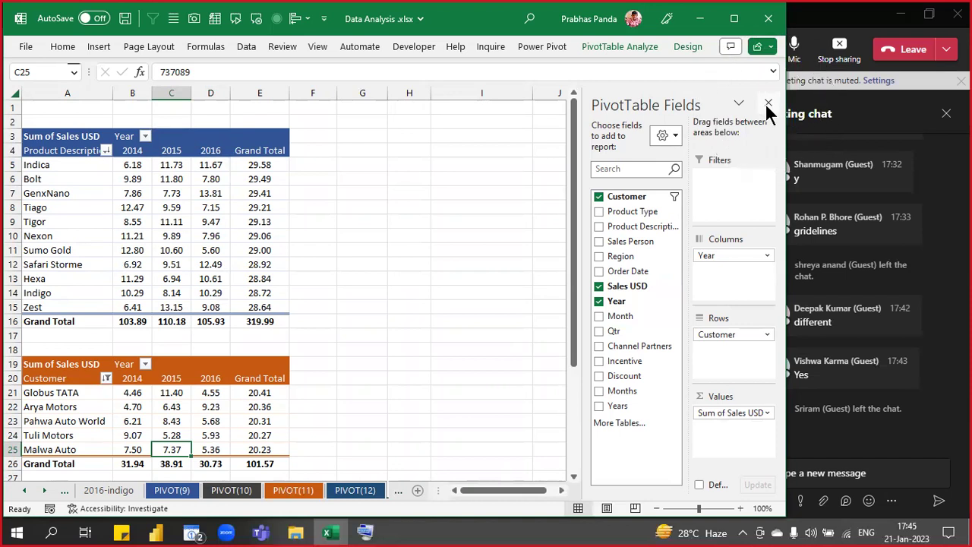
- Close the PivotTable field list and widen column A until the Product Description header fits
left_click(768, 103)
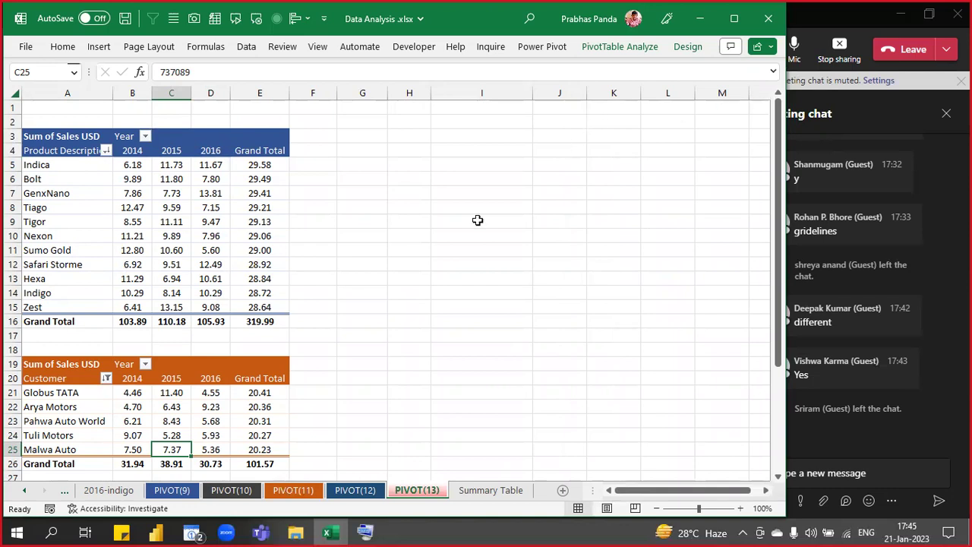
left_click_drag(113, 92, 130, 93)
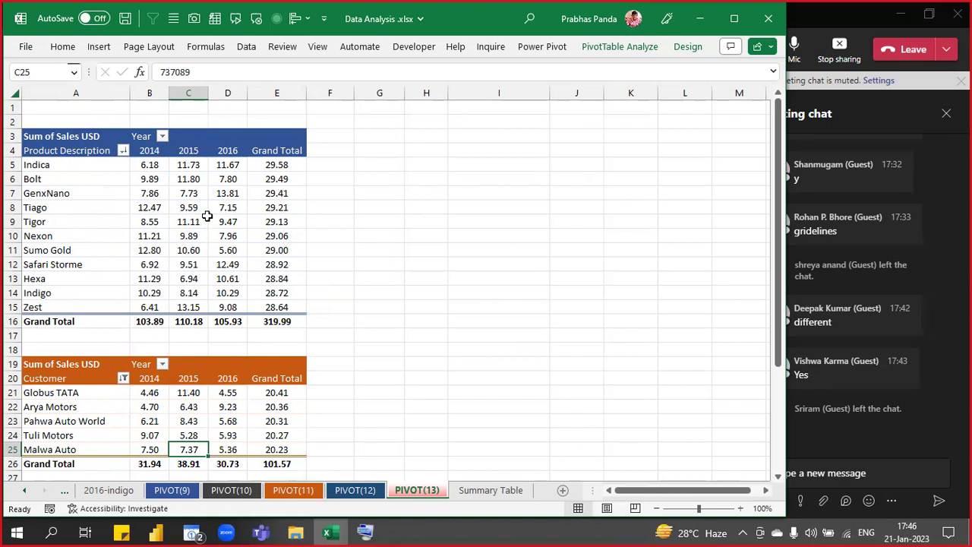
- Right-align the year and Grand Total columns of the product PivotTable, B4:E16, and center them again
left_click(155, 151)
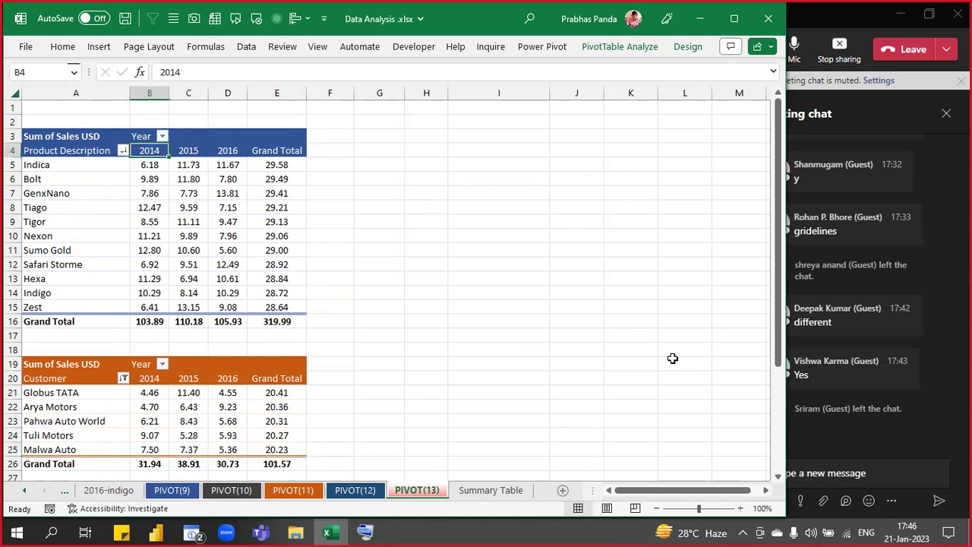
key("ctrl+shift+Right")
key("ctrl+shift+Down")
key("alt")
key("h")
key("a")
key("r")
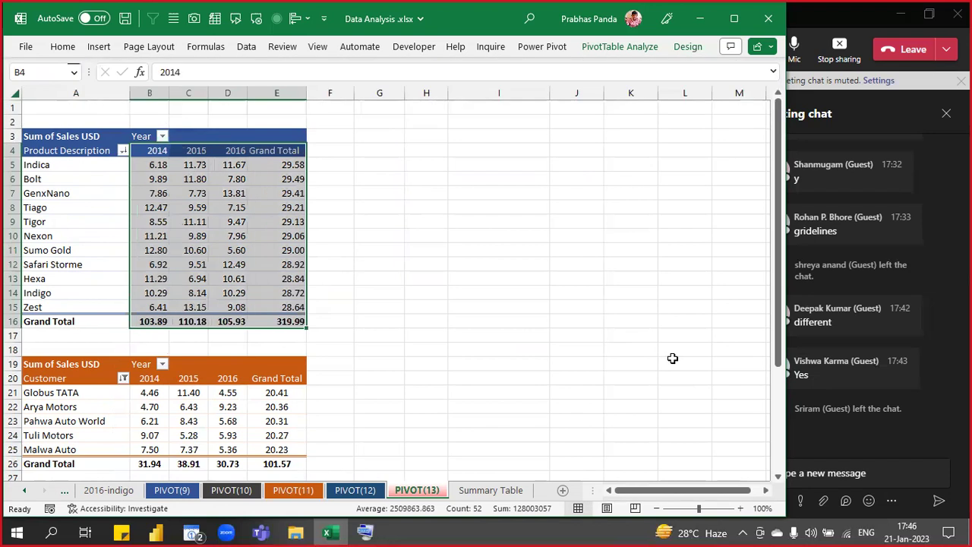
key("alt")
key("h")
key("a")
key("c")
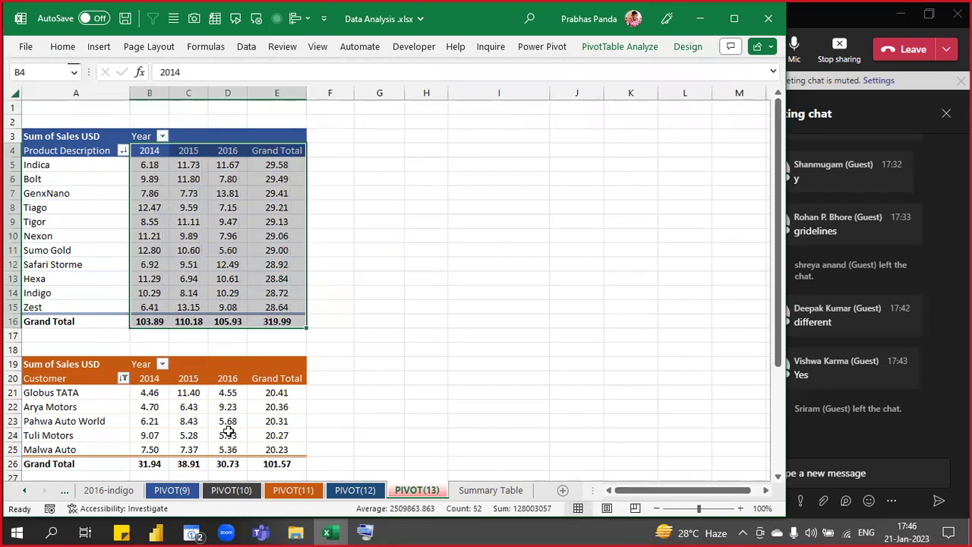
left_click(194, 408)
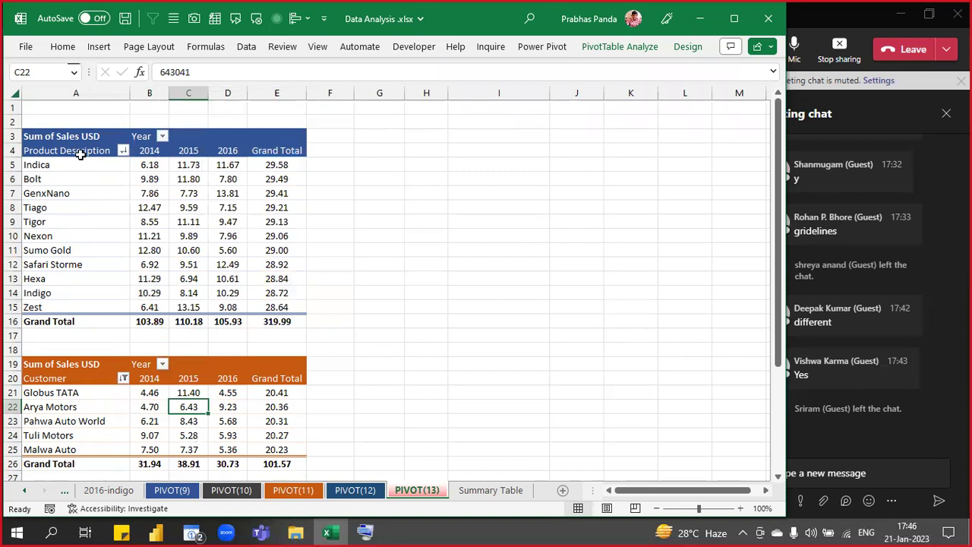
- Turn off Autofit column widths on update in the options of the Product Description PivotTable
left_click(80, 152)
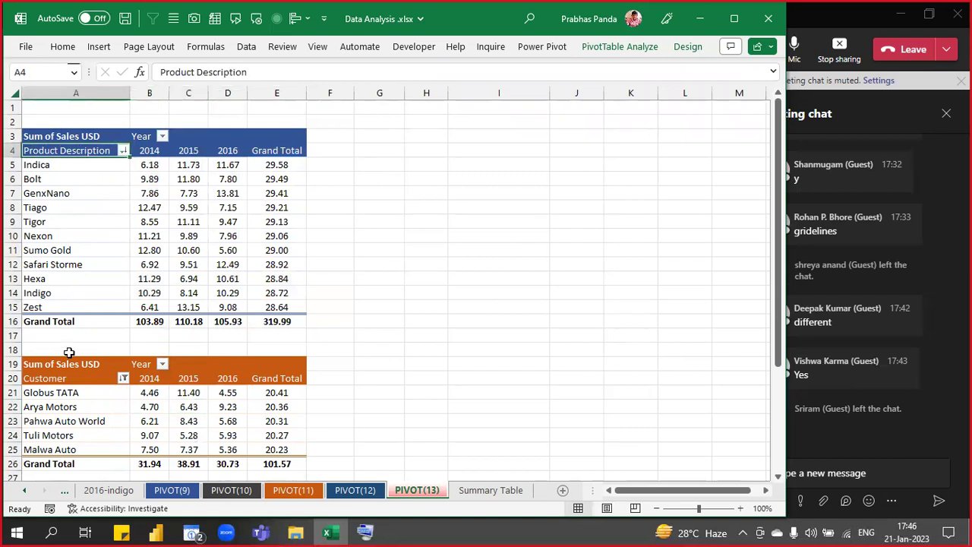
mouse_move(156, 444)
right_click(244, 191)
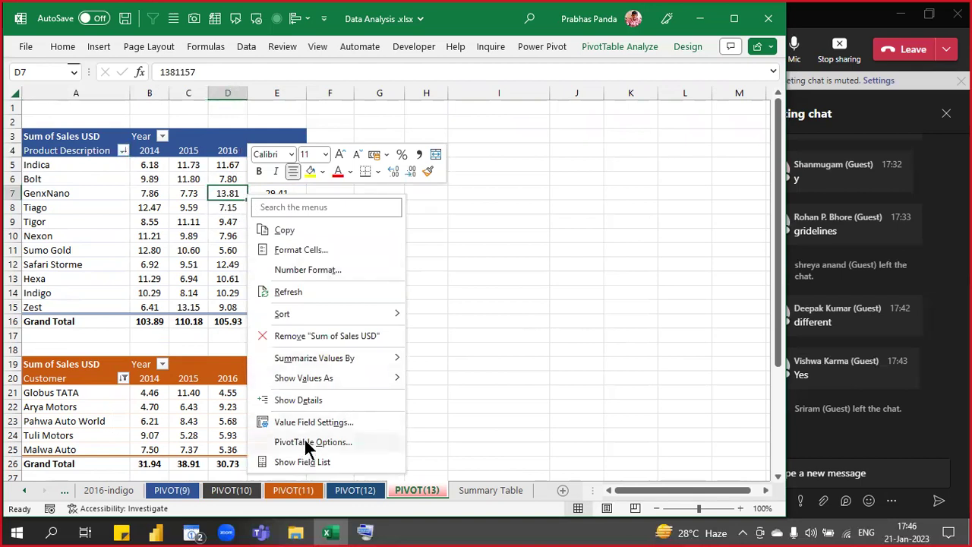
left_click(307, 443)
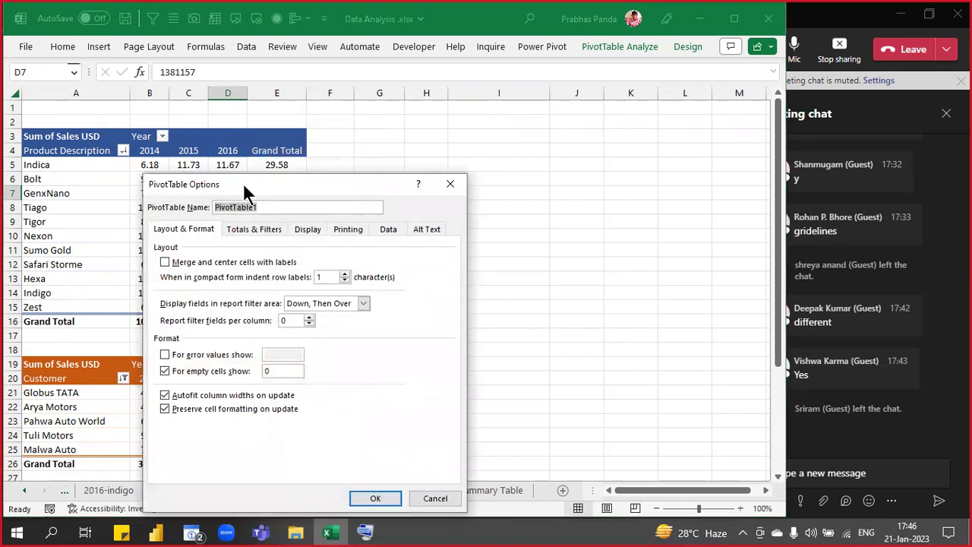
left_click_drag(265, 184, 398, 104)
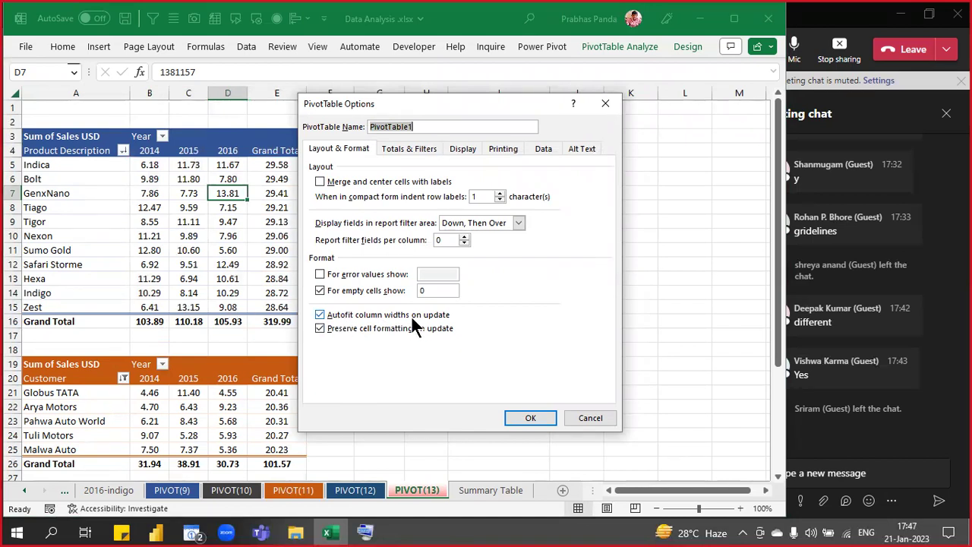
left_click(320, 324)
left_click(320, 314)
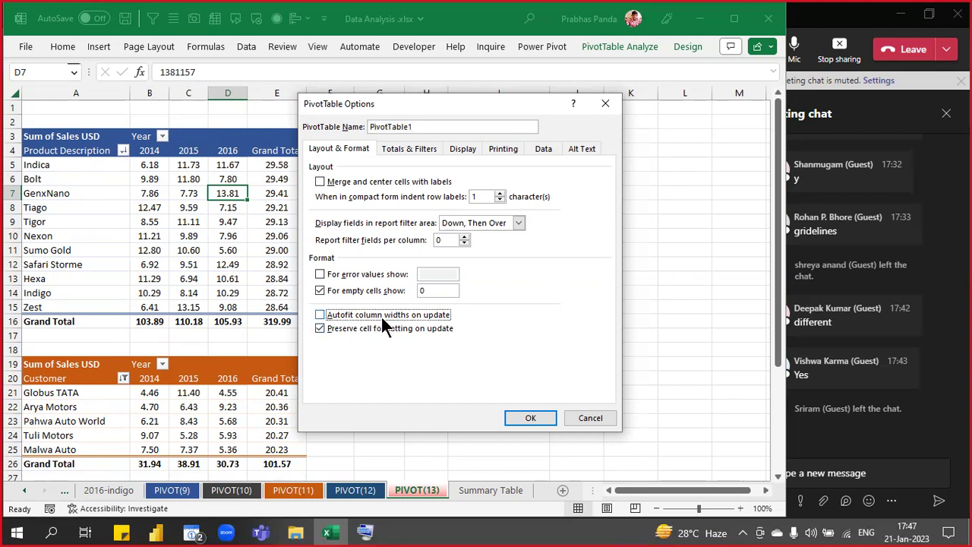
left_click(528, 413)
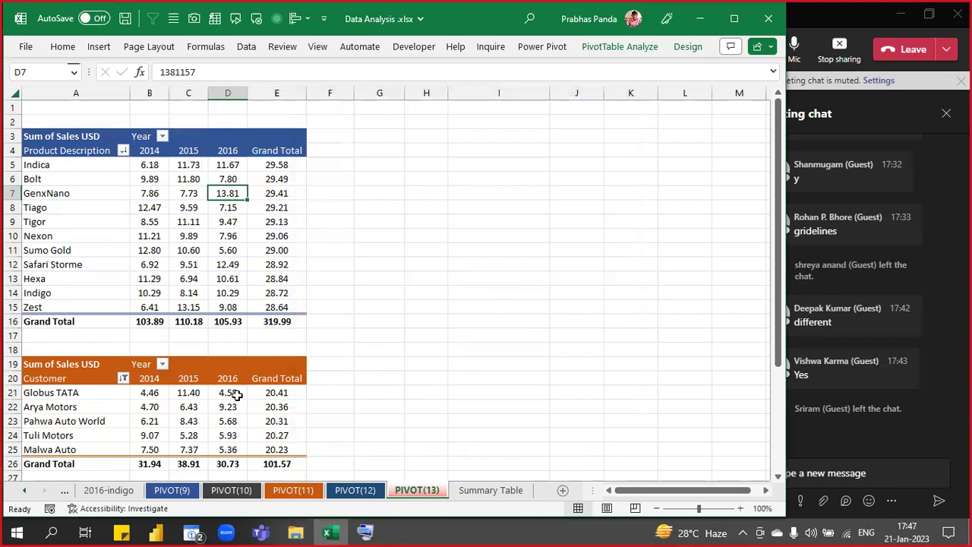
- Turn off Autofit column widths on update in the options of the Customer PivotTable
left_click(237, 394)
right_click(236, 394)
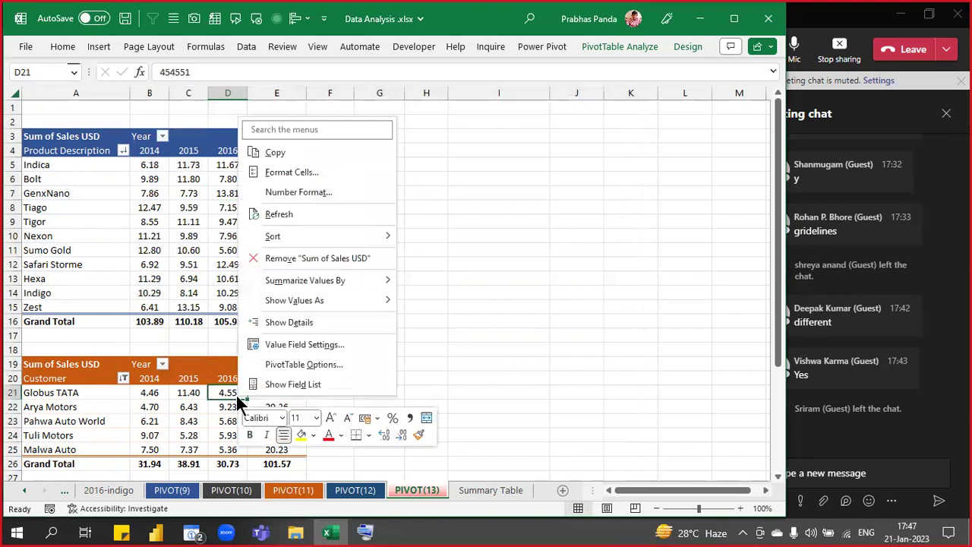
left_click(288, 372)
left_click(145, 394)
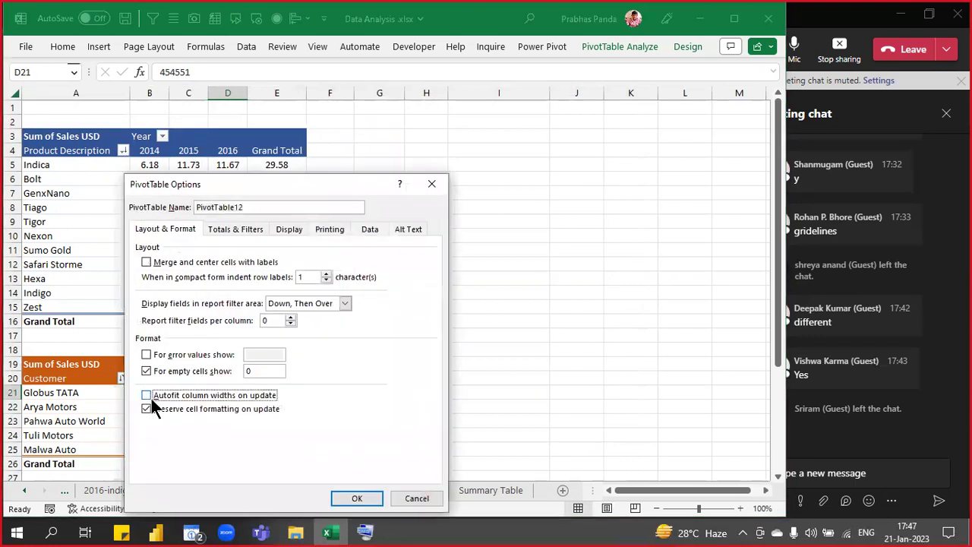
left_click(357, 498)
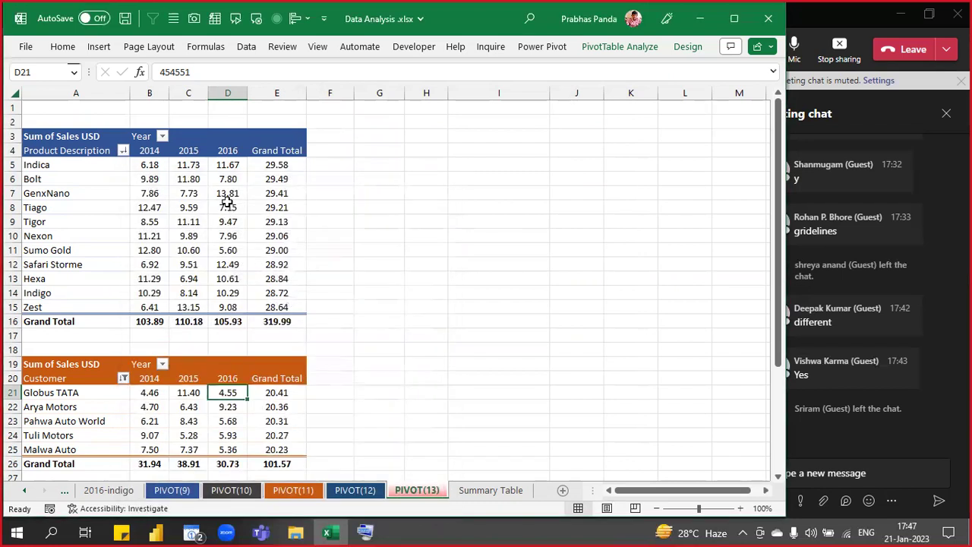
- Check the autofit and cell formatting settings in the product PivotTable's options and close them without changes
mouse_move(259, 263)
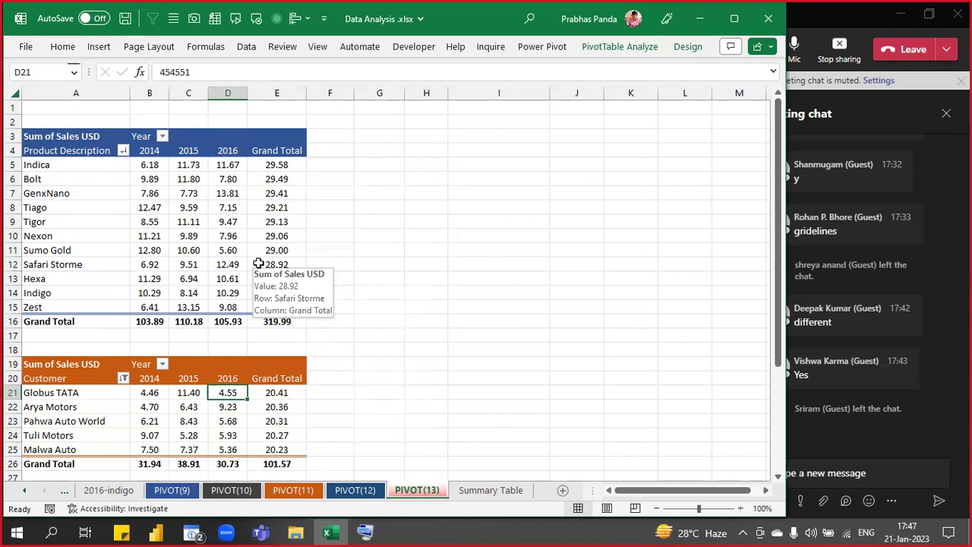
left_click(275, 179)
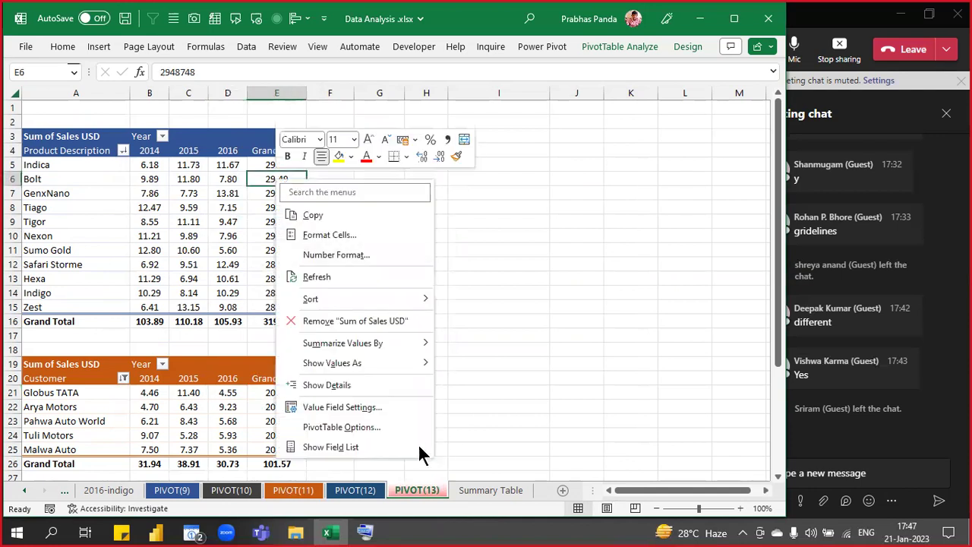
left_click(397, 426)
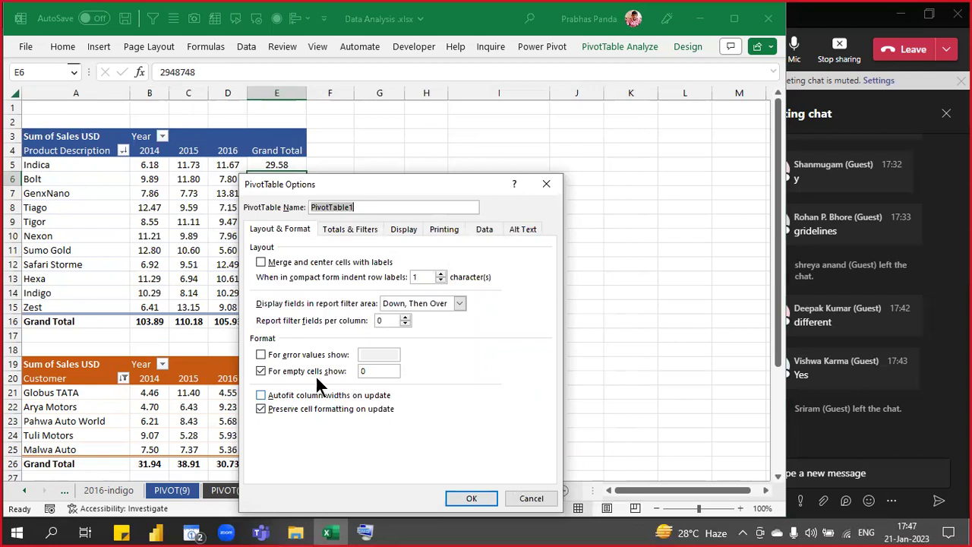
left_click(543, 185)
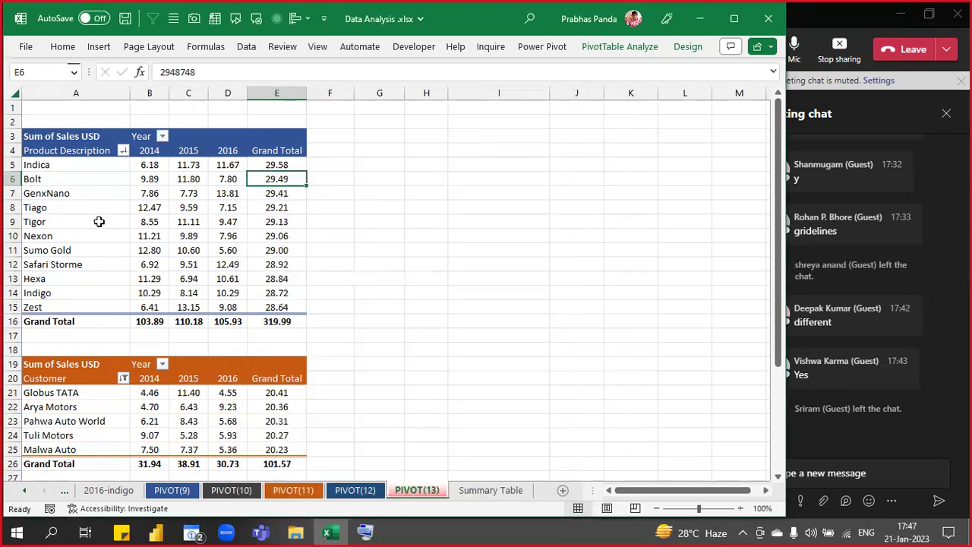
- Insert a Clustered Column PivotChart based on the Product Description PivotTable
left_click(192, 206)
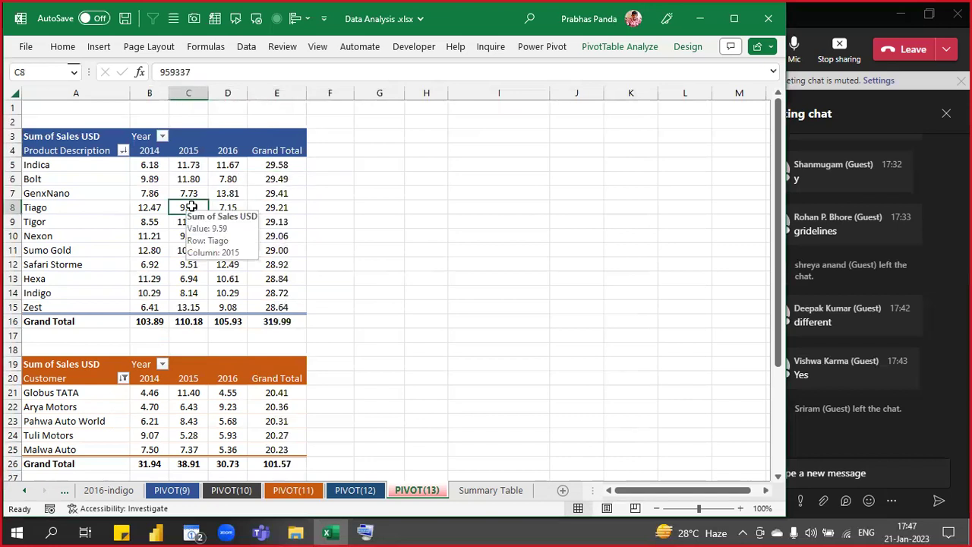
left_click(638, 43)
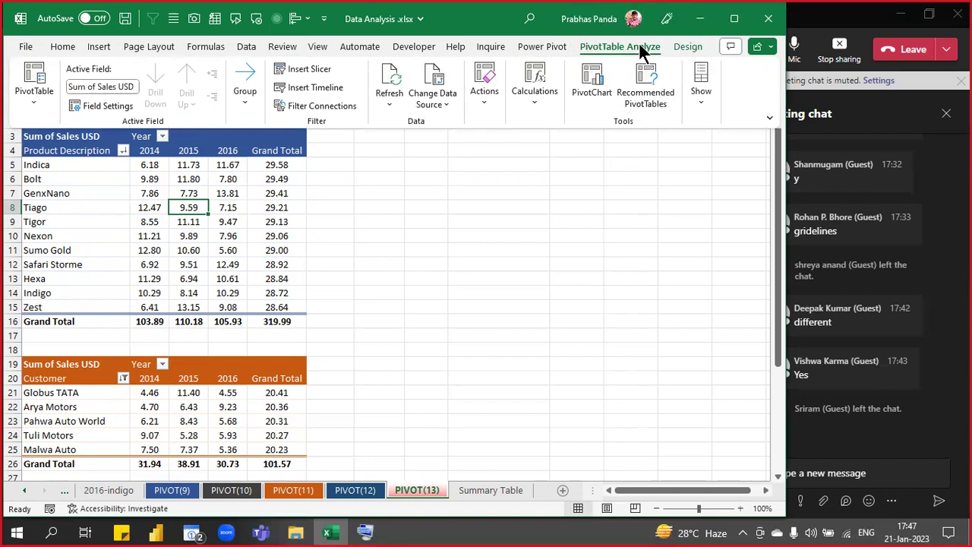
left_click(596, 90)
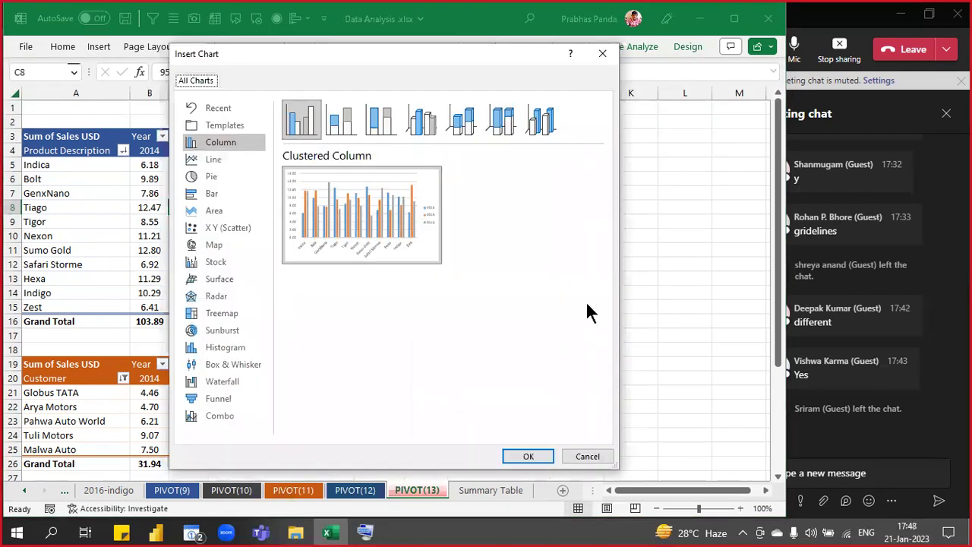
left_click(517, 456)
- Maximize the workbook window, move the PivotChart beside the product PivotTable and widen it to span about columns H to P
left_click(736, 19)
left_click_drag(439, 188, 638, 124)
left_click_drag(762, 227, 920, 225)
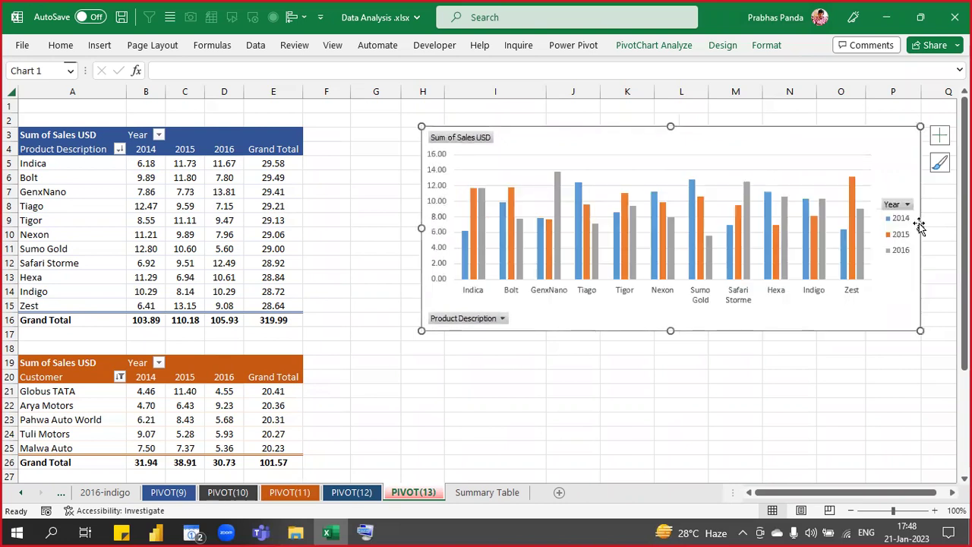
- Insert a Clustered Column PivotChart based on the Customer PivotTable
left_click(219, 402)
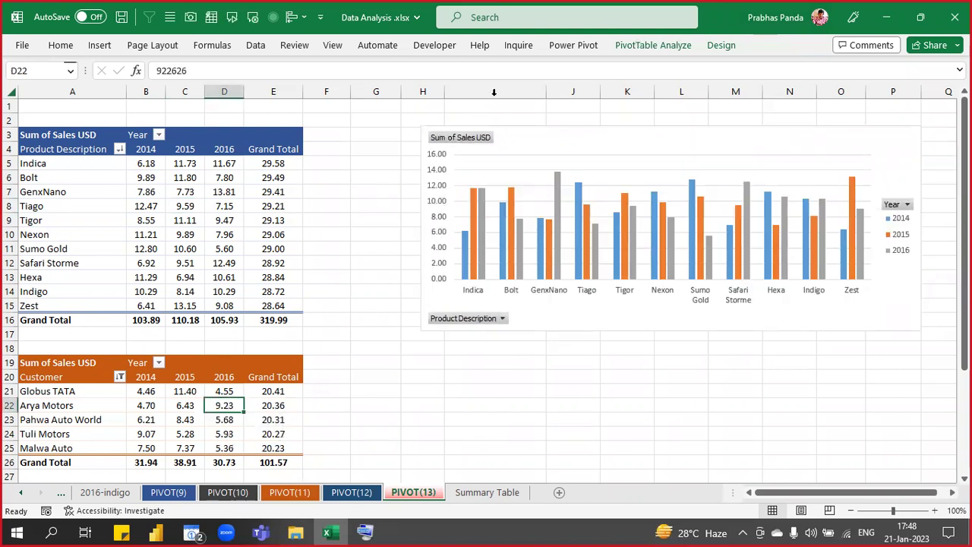
left_click(640, 46)
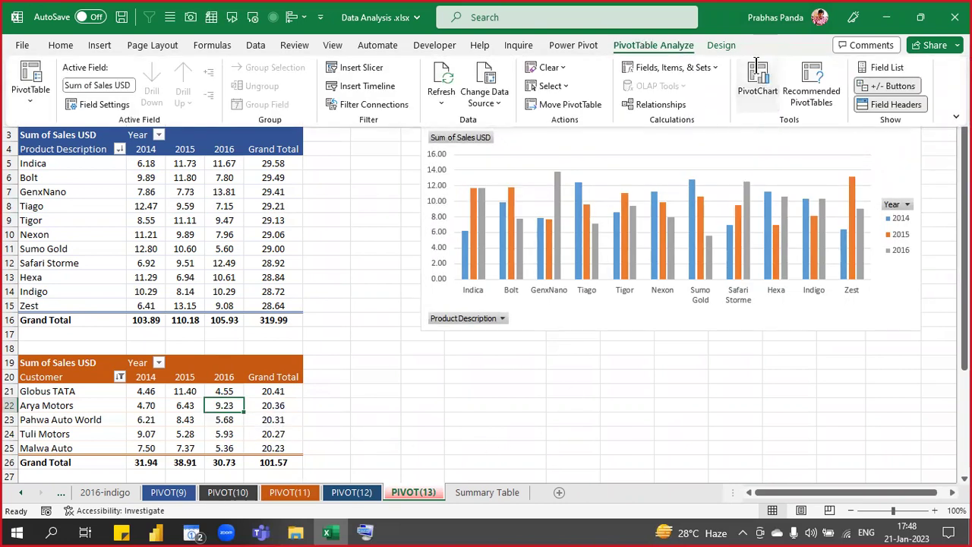
left_click(758, 79)
left_click(616, 454)
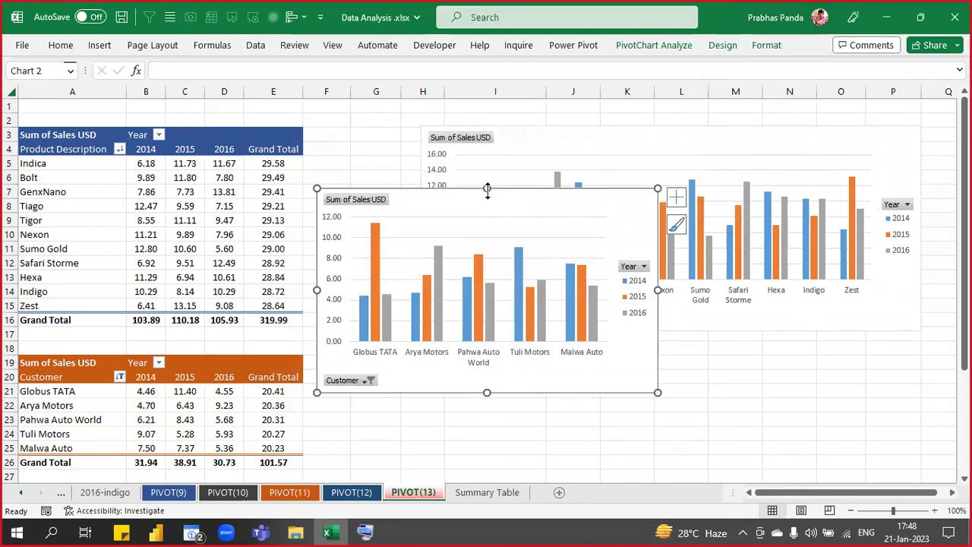
- Move the customer PivotChart directly below the product chart and resize it to span about columns H to P, down to row 26
left_click_drag(478, 252, 478, 252)
left_click_drag(392, 252, 487, 354)
left_click_drag(757, 423, 920, 398)
left_click_drag(774, 343, 778, 335)
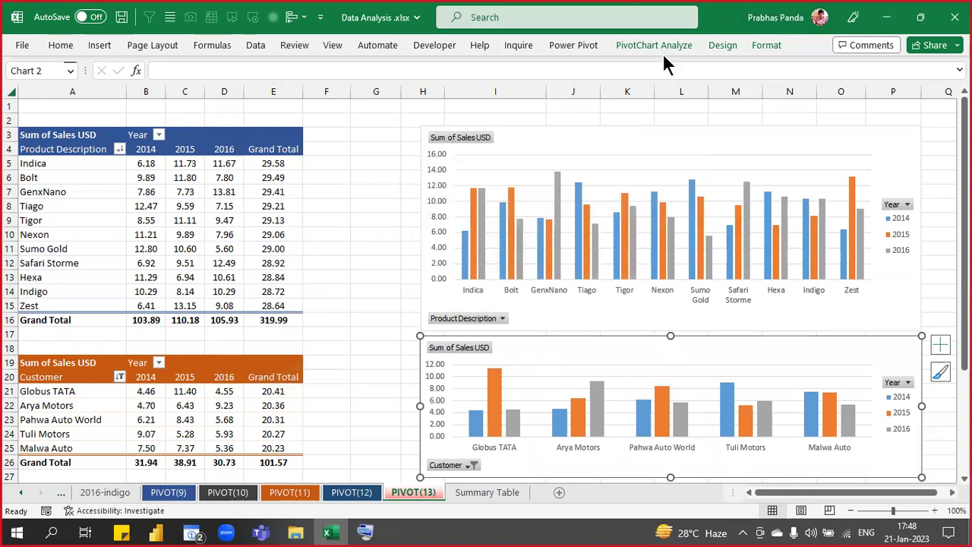
- Apply the last chart style, with shaded touching columns, to the customer PivotChart and remove its gridlines
left_click(714, 44)
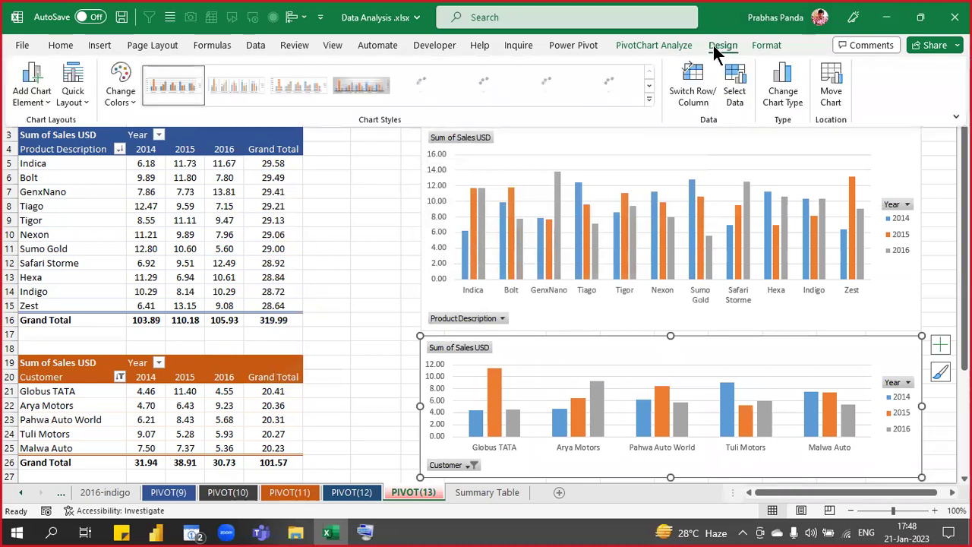
left_click(649, 88)
left_click(486, 90)
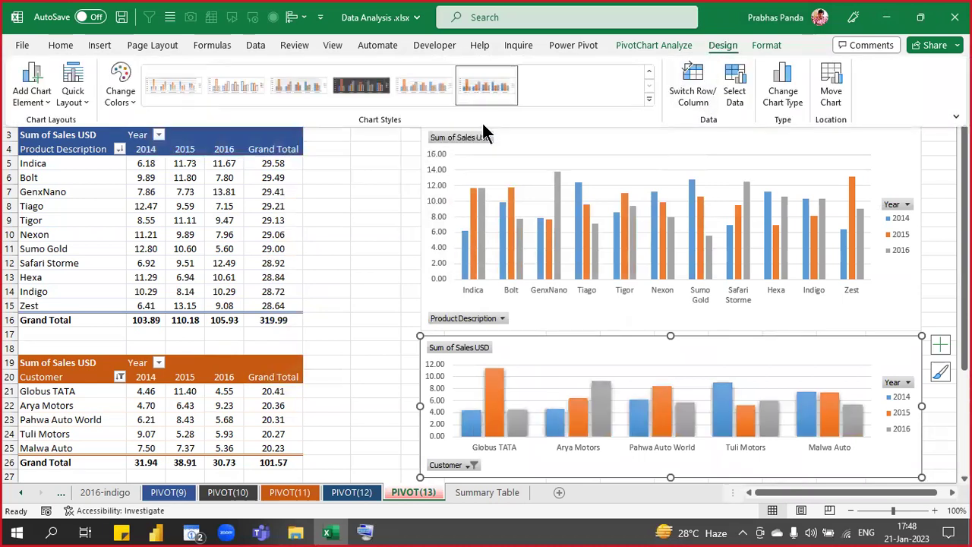
left_click(939, 346)
left_click(353, 447)
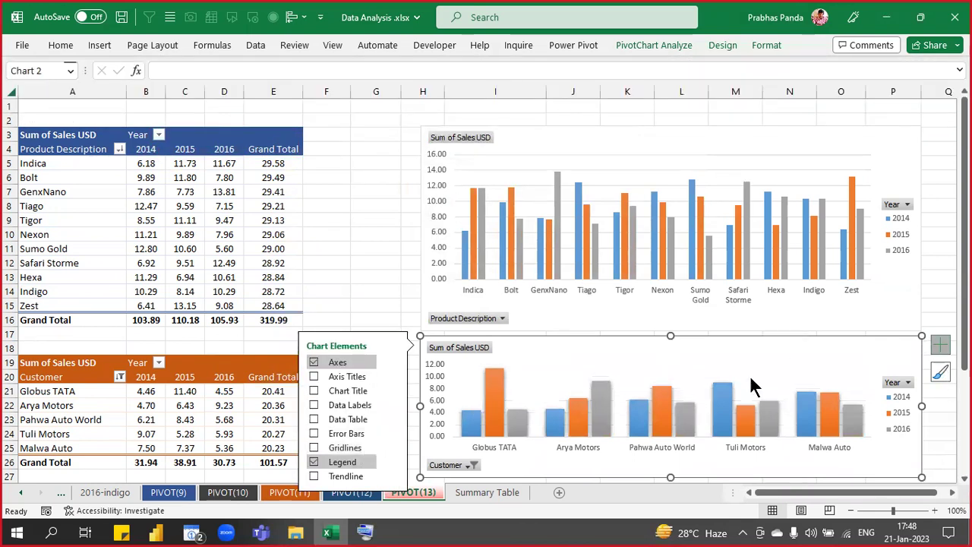
left_click(939, 346)
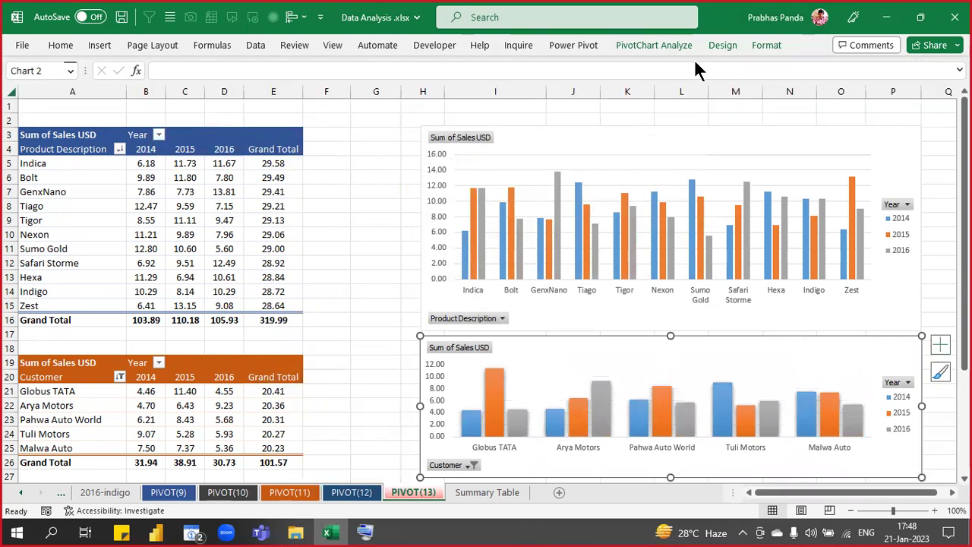
- Apply the same last chart style to the product PivotChart and remove its gridlines
left_click(717, 139)
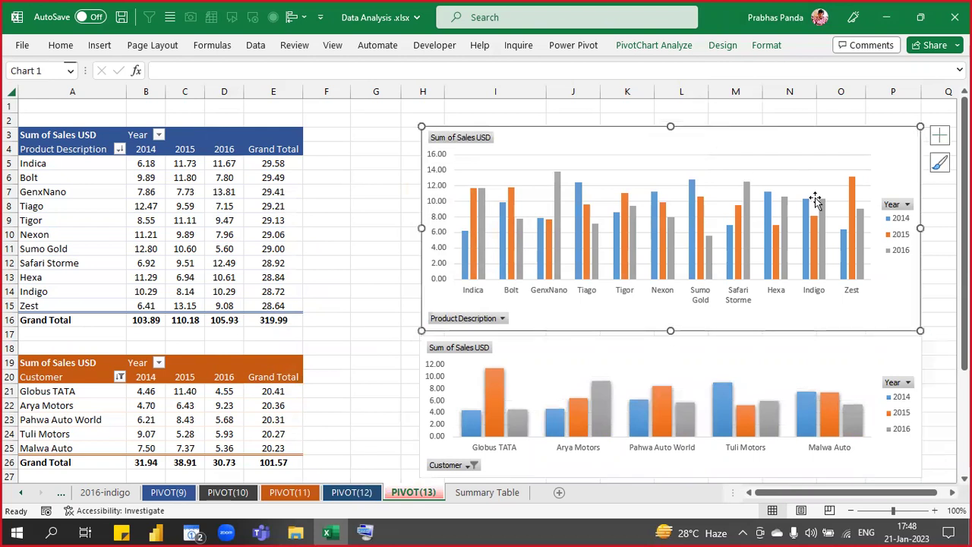
left_click(724, 46)
left_click(646, 101)
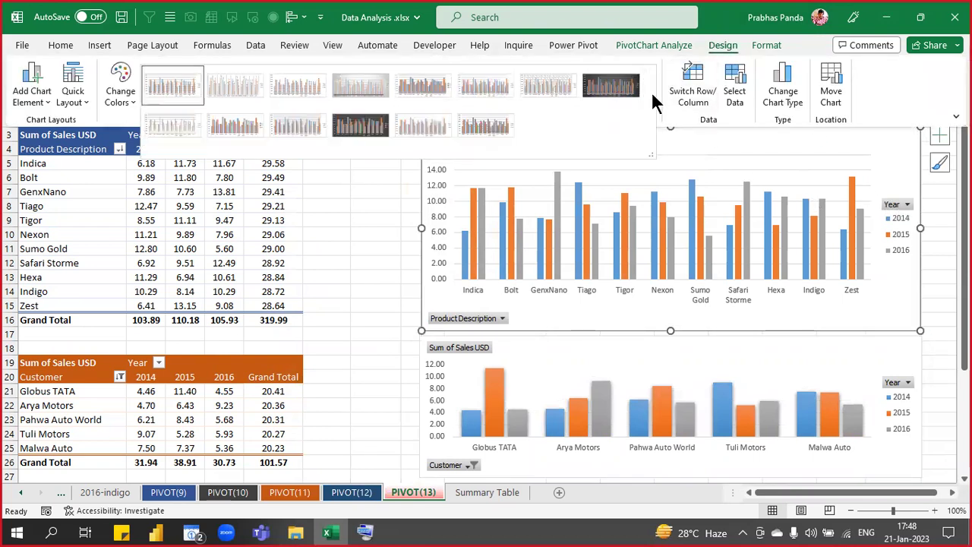
left_click(501, 129)
left_click(939, 139)
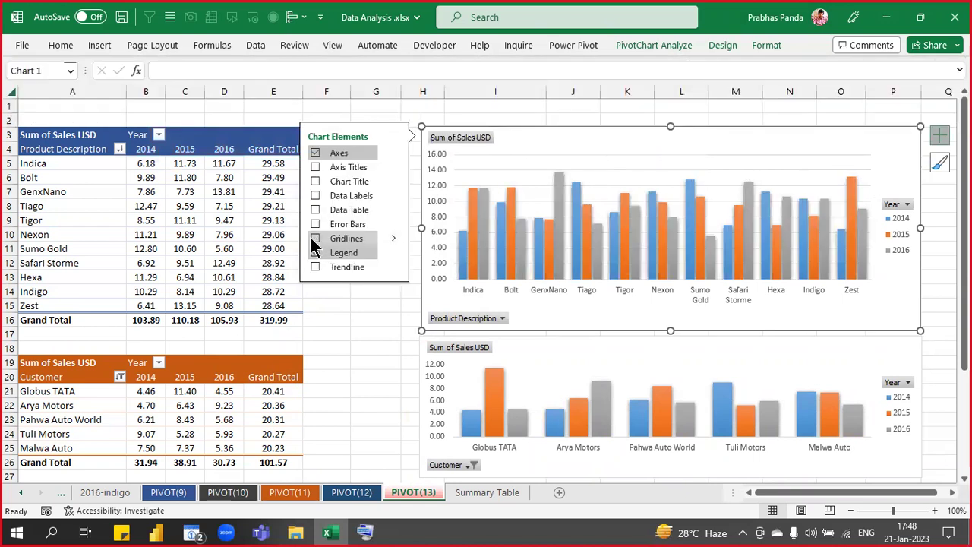
left_click(939, 135)
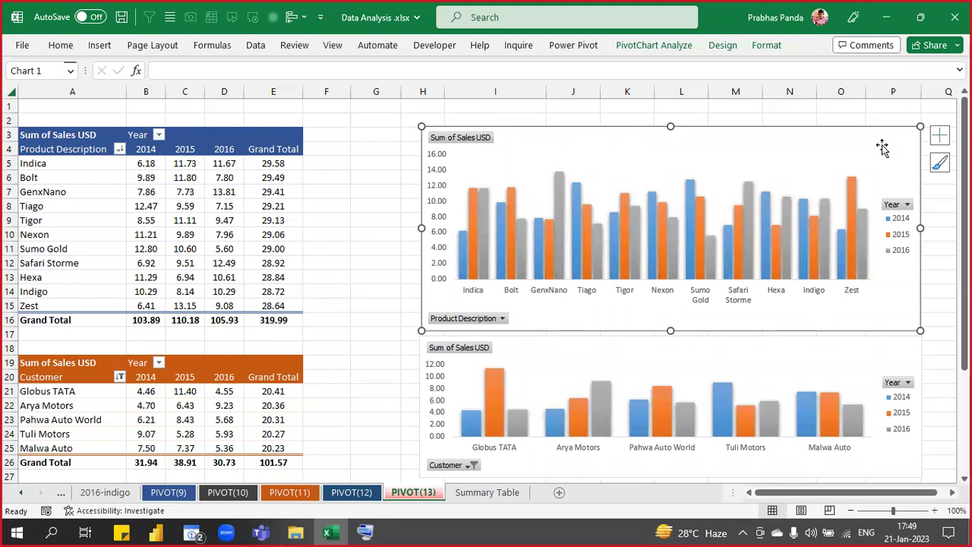
- Restore the workbook window to its smaller size and insert a Region slicer for the product PivotTable
left_click(920, 23)
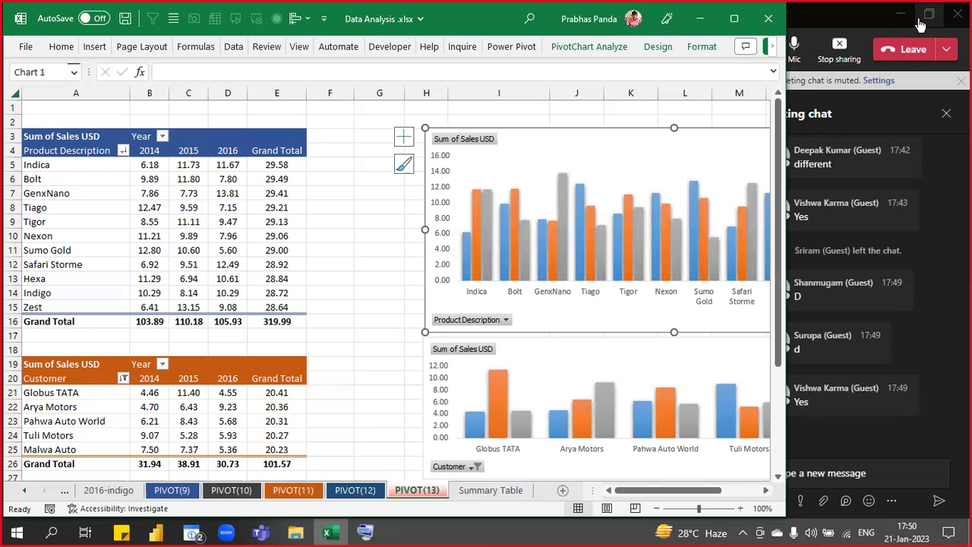
left_click(236, 235)
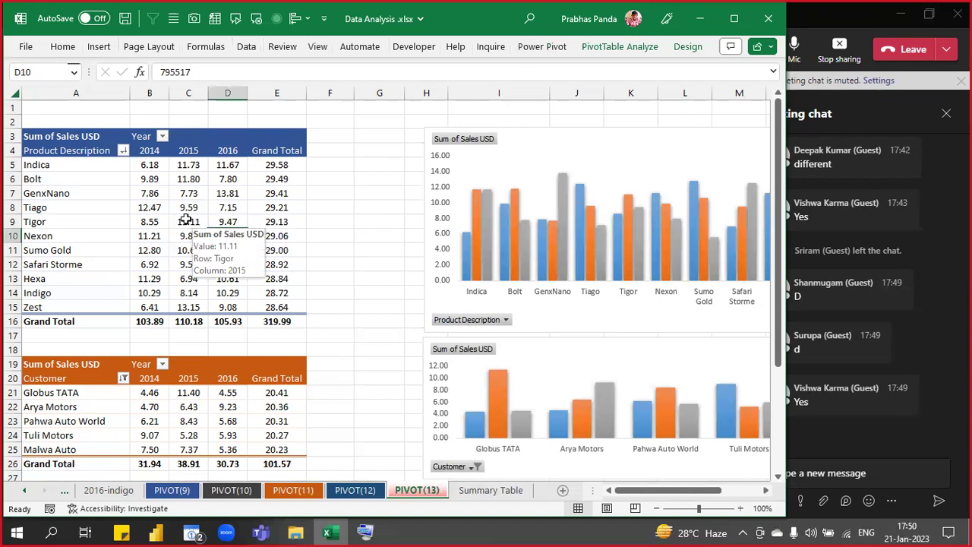
left_click(620, 43)
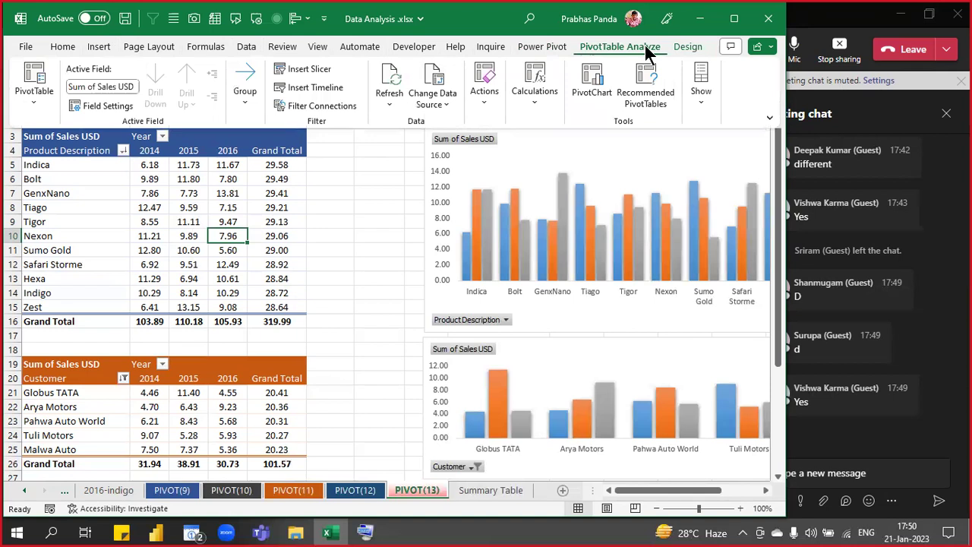
left_click(299, 69)
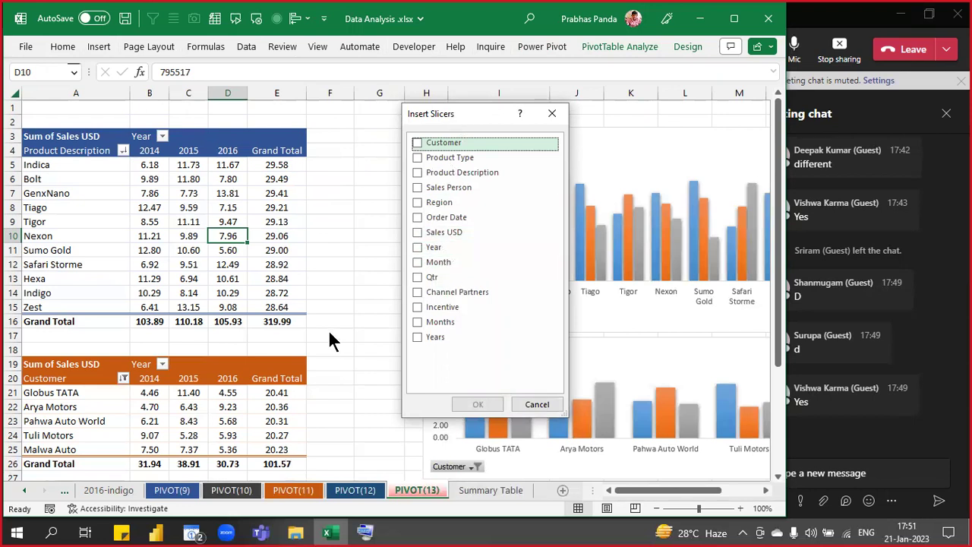
left_click(417, 203)
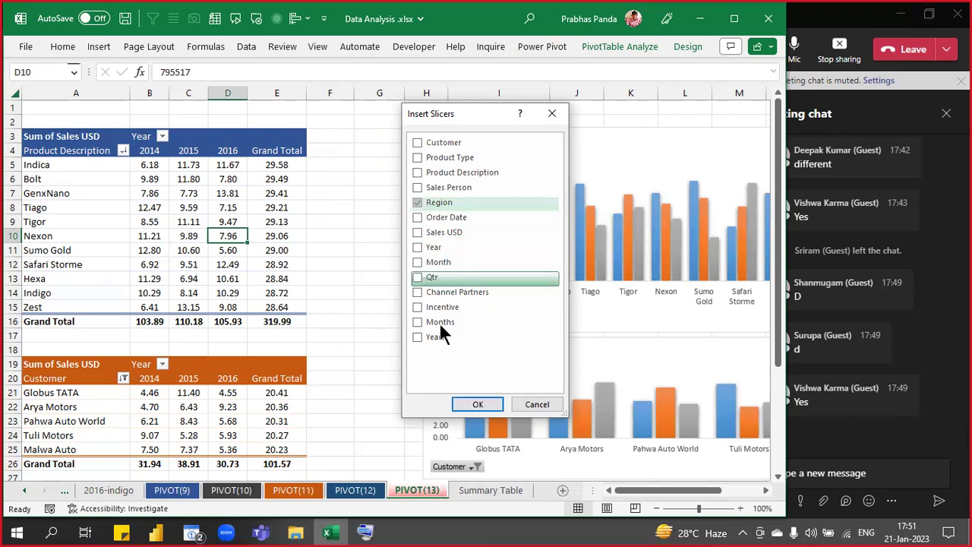
left_click(476, 404)
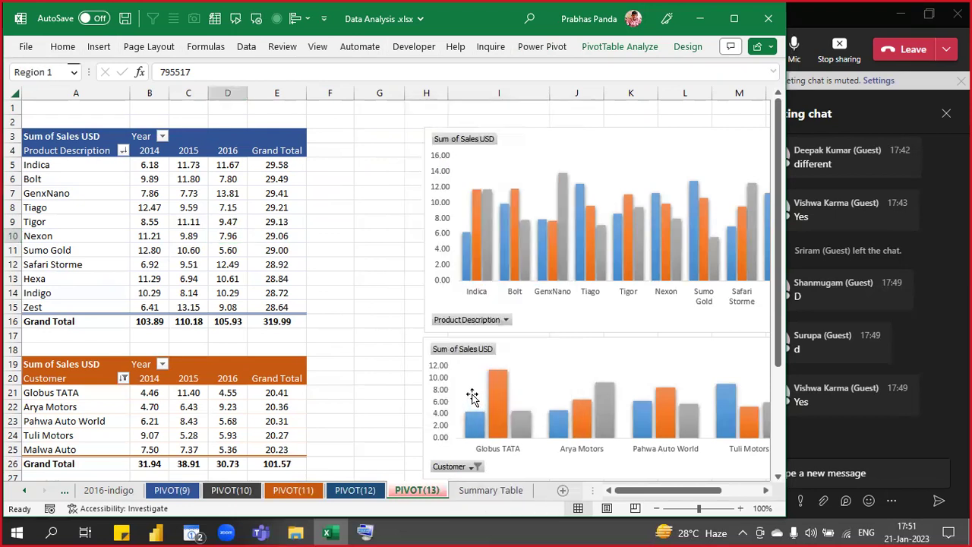
- Place the Region slicer between the PivotTables and charts and enlarge it to about 10 cm high and 4.2 cm wide, fitting every region
left_click_drag(472, 293, 427, 293)
left_click_drag(357, 215, 330, 141)
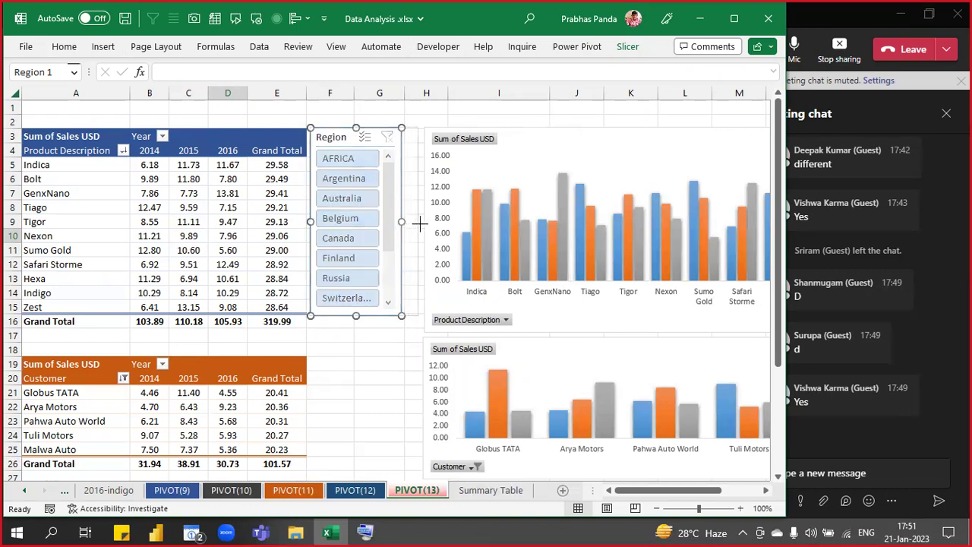
left_click_drag(401, 221, 422, 221)
left_click_drag(367, 315, 364, 393)
left_click_drag(360, 136, 362, 201)
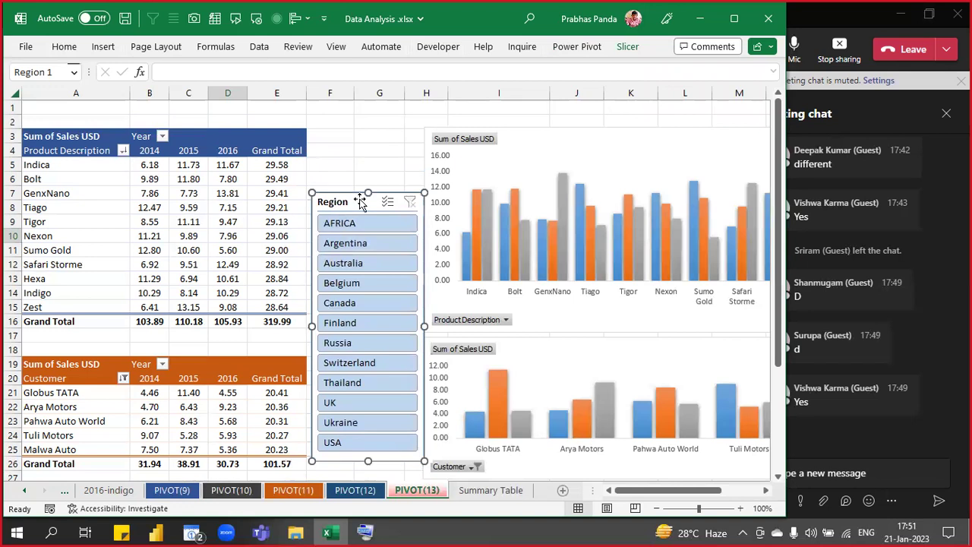
- Apply the dark green slicer style to the Region slicer and deselect it
left_click(627, 45)
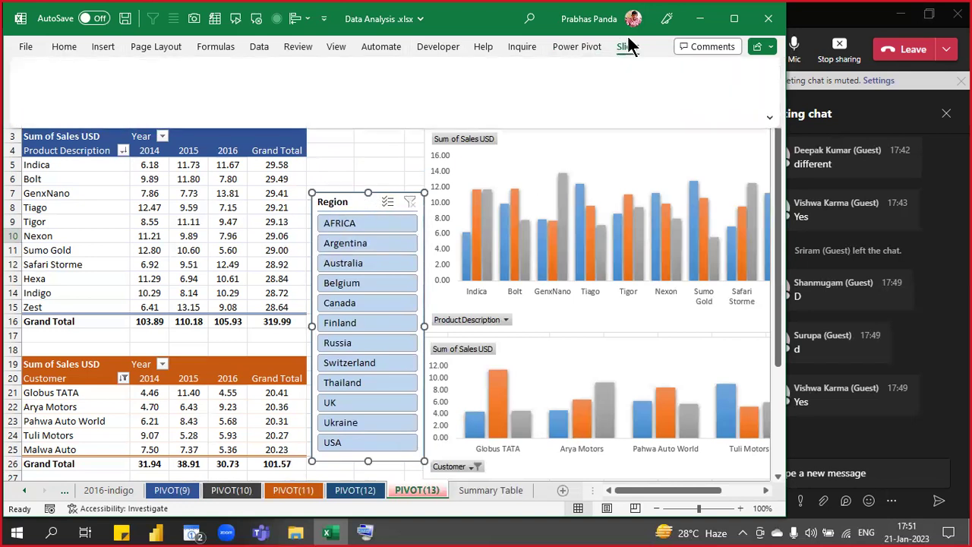
left_click(379, 99)
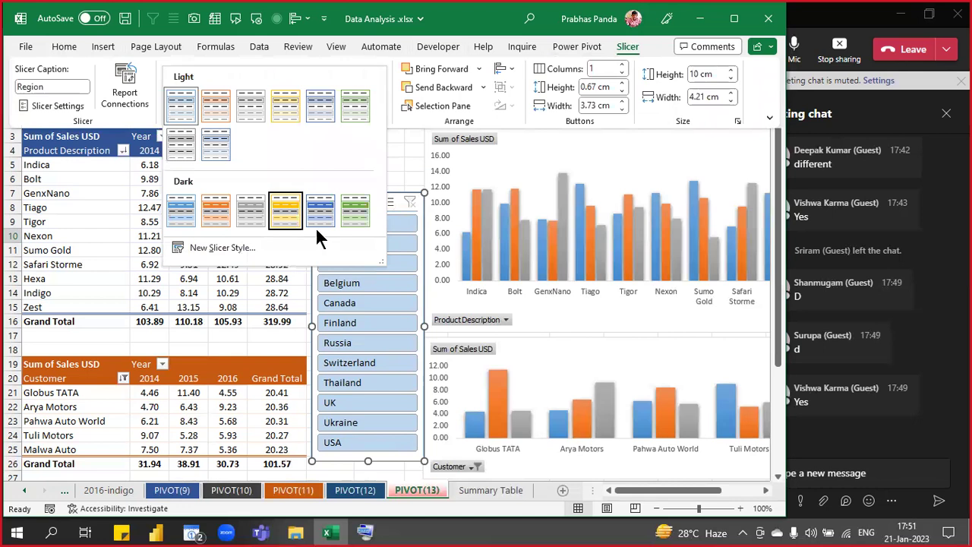
left_click(348, 217)
left_click(368, 154)
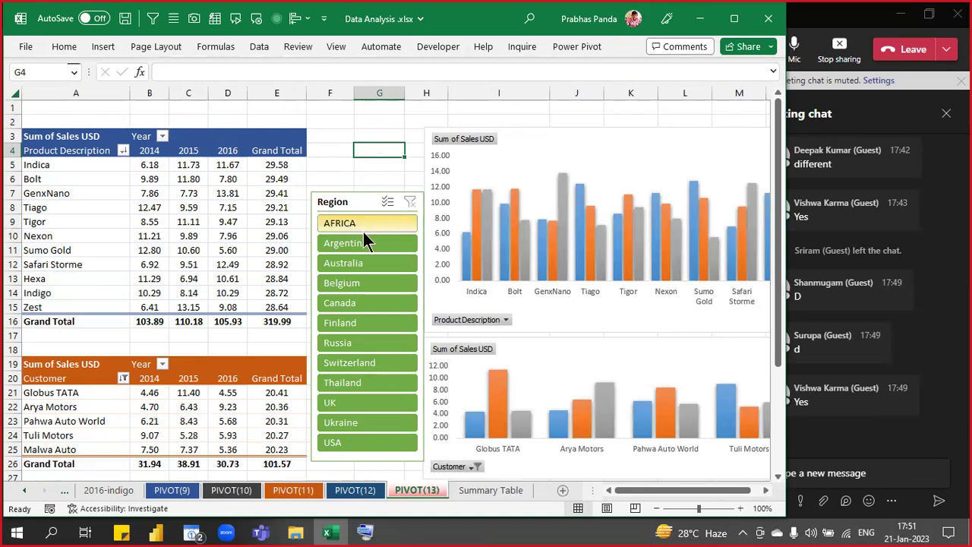
- Maximize the workbook window, test the Region slicer with Russia, Argentina, Thailand, UK and AFRICA, and clear its filter
left_click(734, 18)
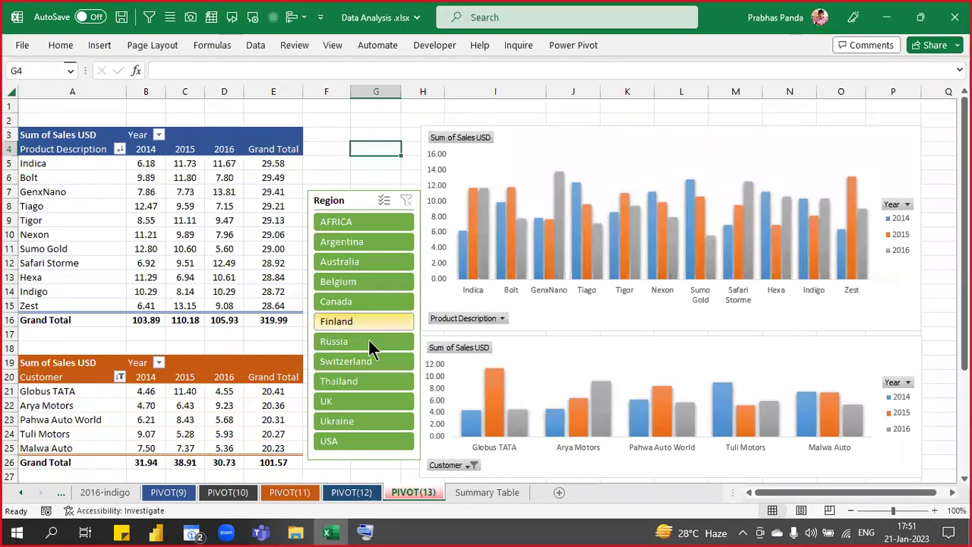
left_click(372, 342)
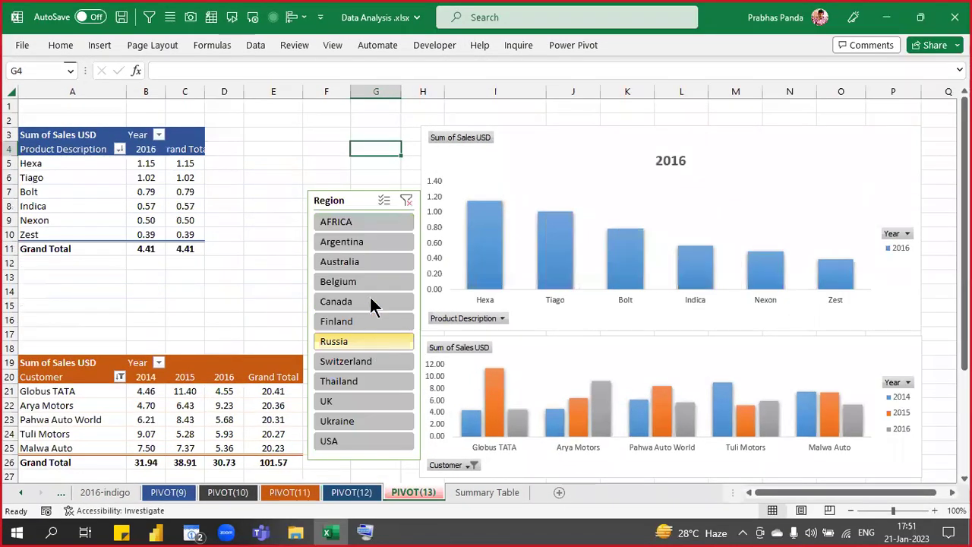
left_click(367, 241)
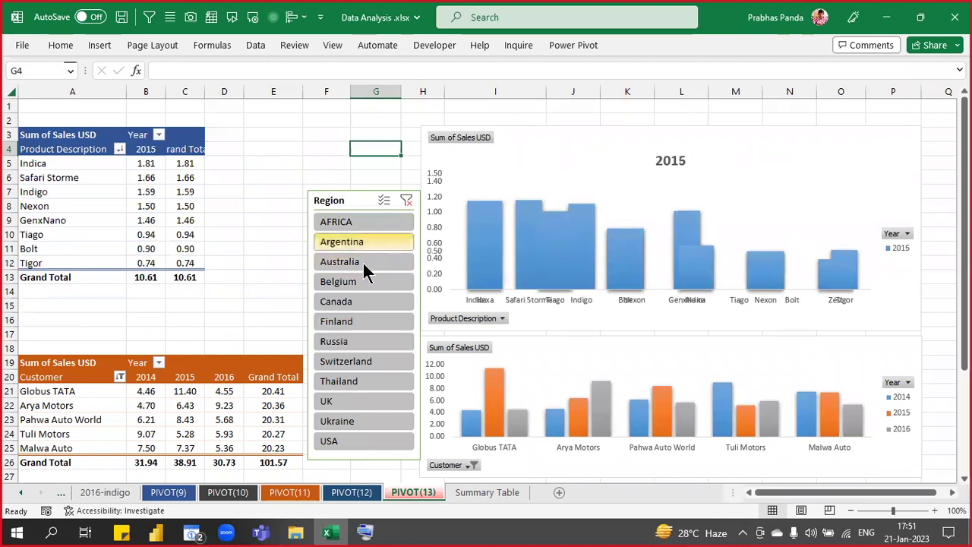
left_click(372, 340)
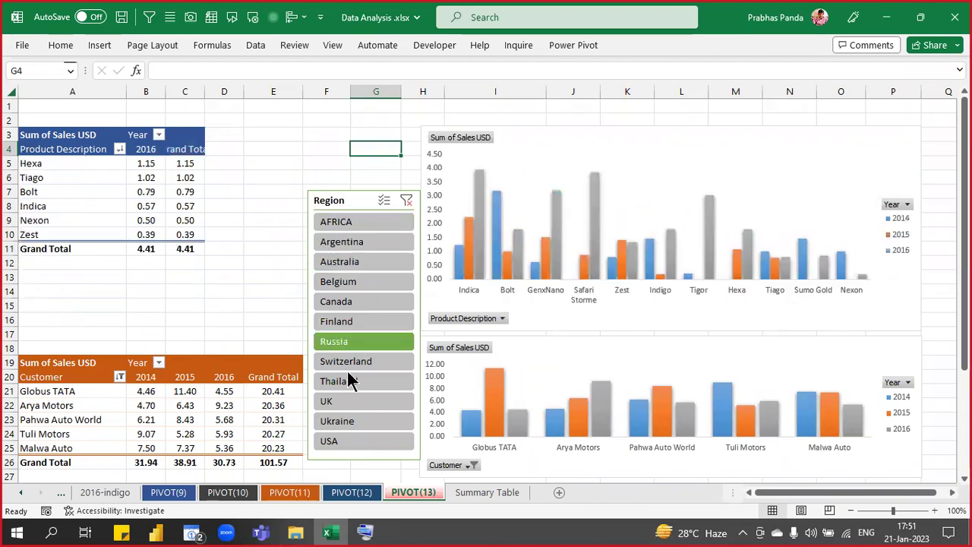
left_click(347, 381)
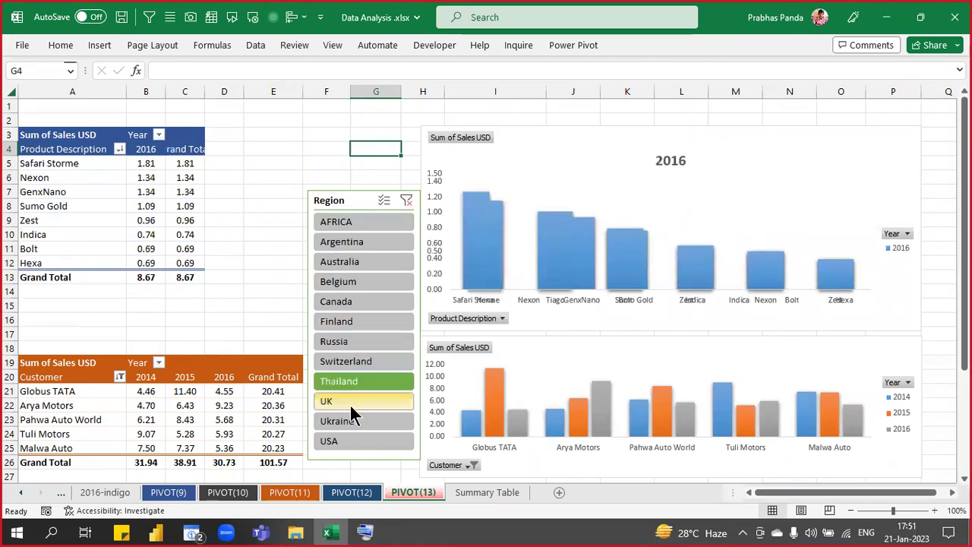
left_click(350, 405)
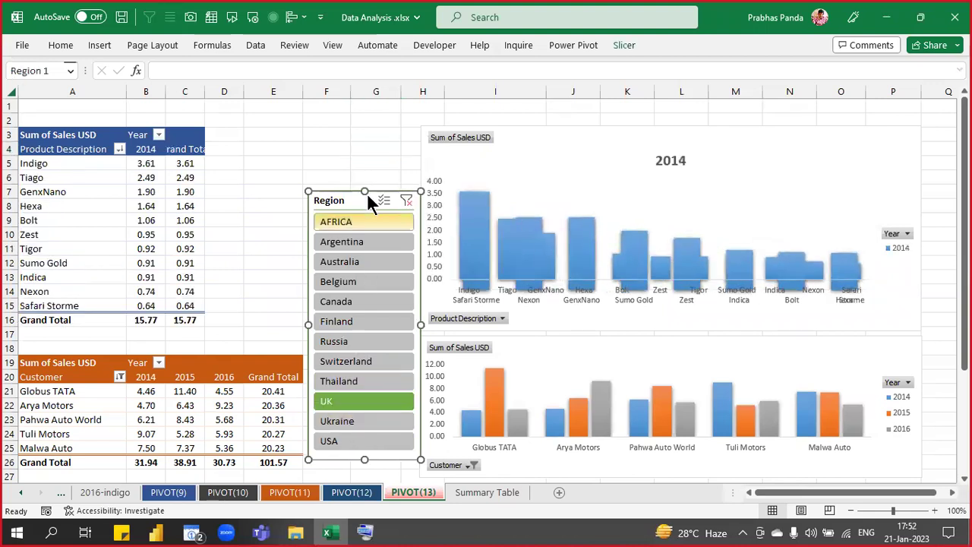
left_click(357, 218)
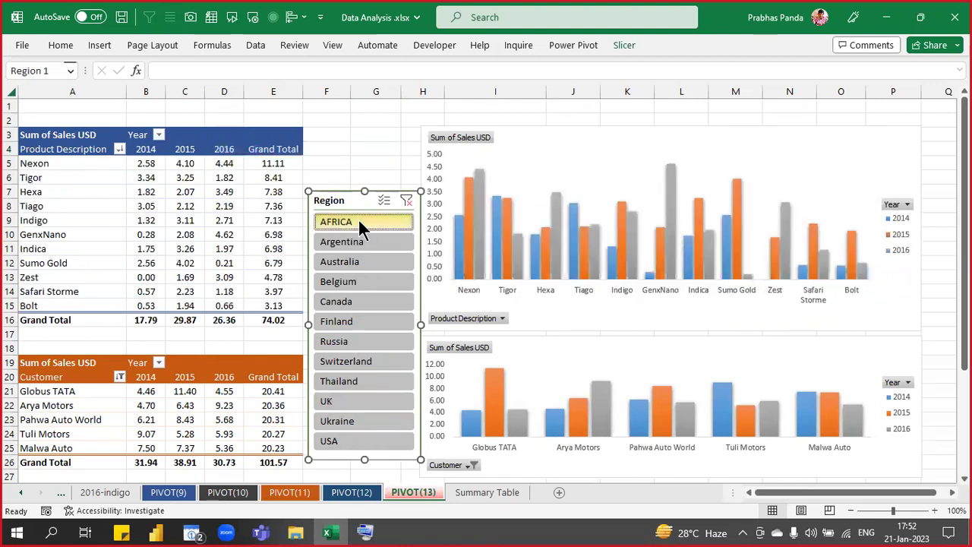
left_click(407, 201)
- Move the Region slicer up to row 3 beside the product PivotTable and restore the workbook window to its smaller size
left_click_drag(341, 201, 341, 137)
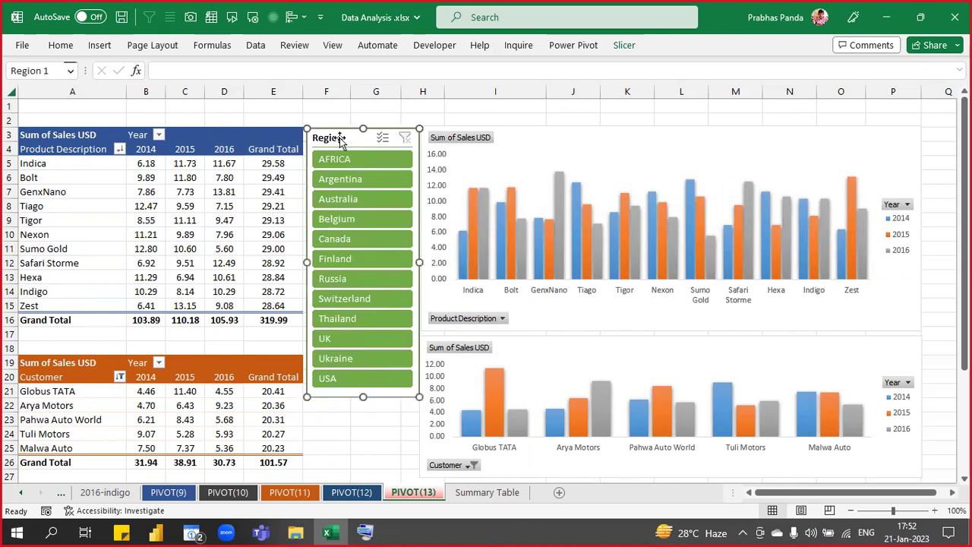
left_click(920, 23)
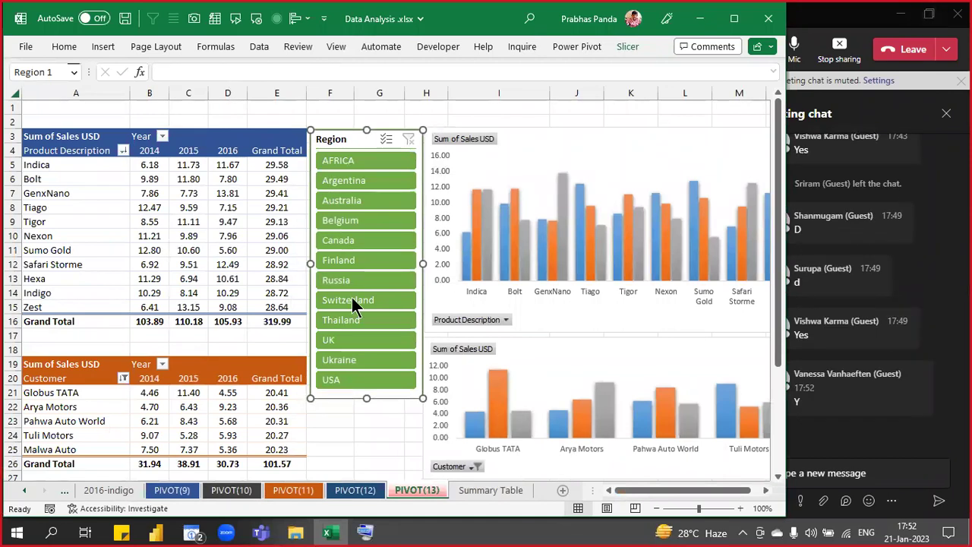
- Filter by Russia with the Region slicer twice to compare both PivotTables and charts, clearing the filter each time
left_click(345, 279)
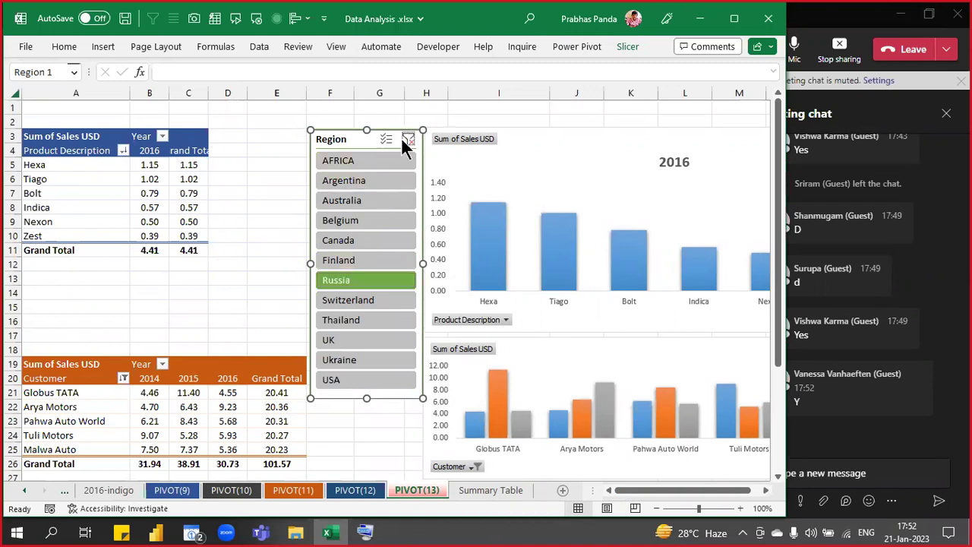
left_click(407, 140)
left_click(372, 279)
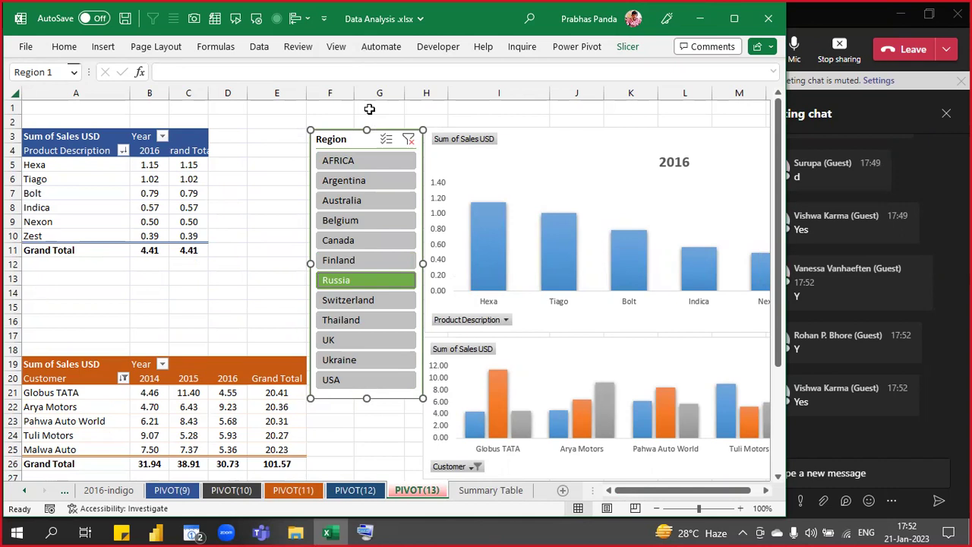
left_click(409, 139)
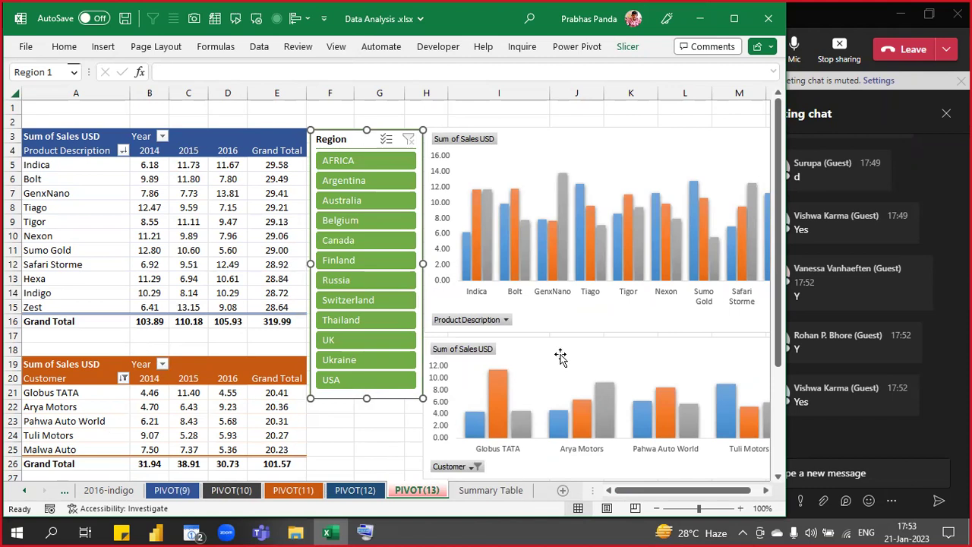
- Maximize the workbook window and open the report connections of the Region slicer
mouse_move(574, 437)
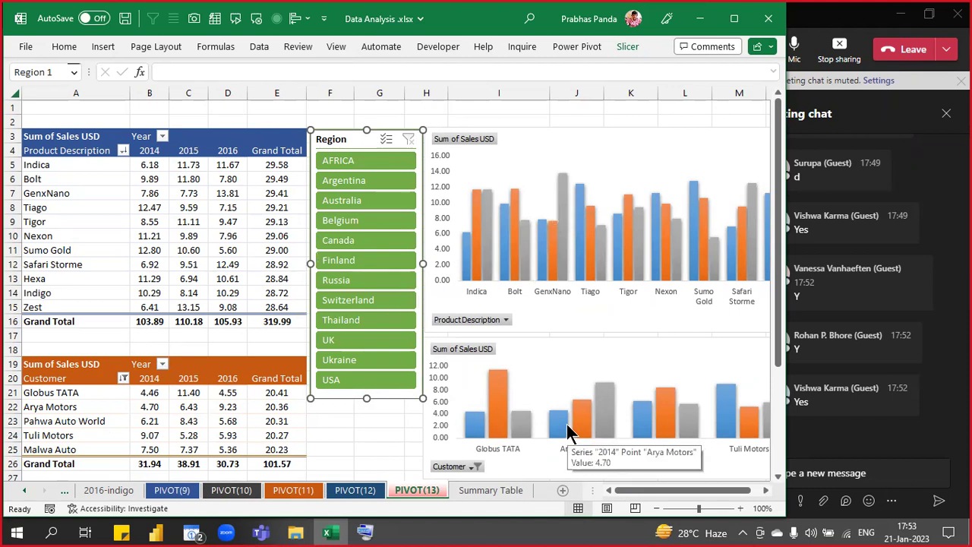
left_click(735, 20)
left_click(741, 28)
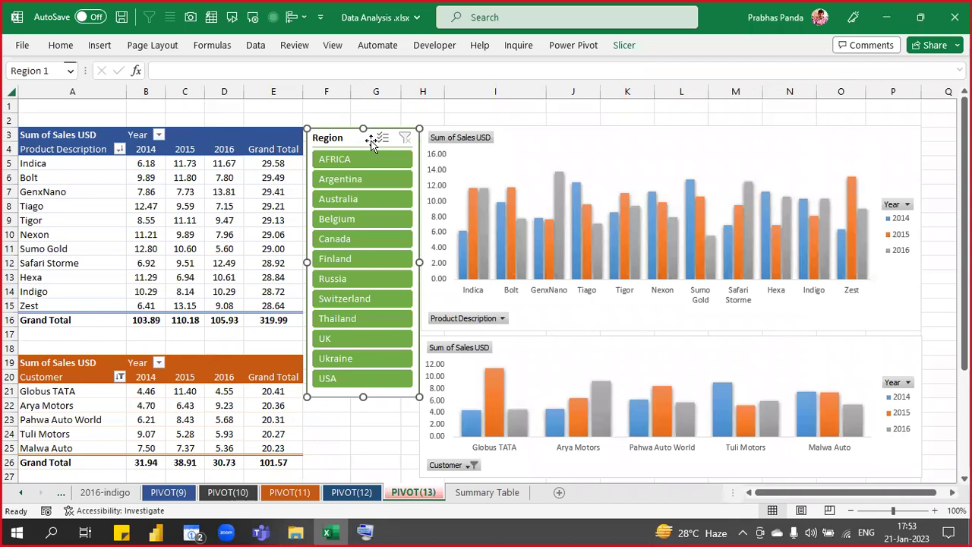
right_click(330, 138)
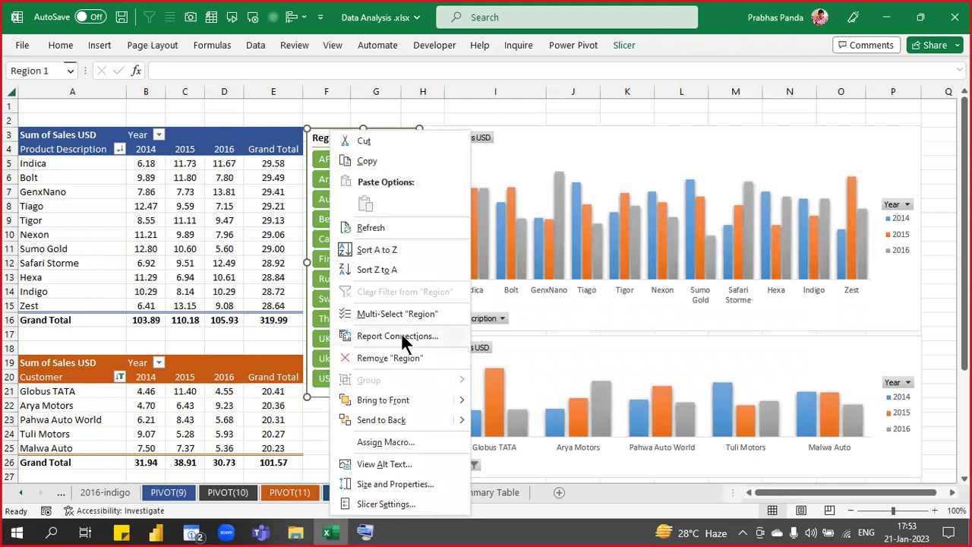
key("ctrl")
key("ctrl")
key("ctrl")
key("ctrl")
left_click(401, 336)
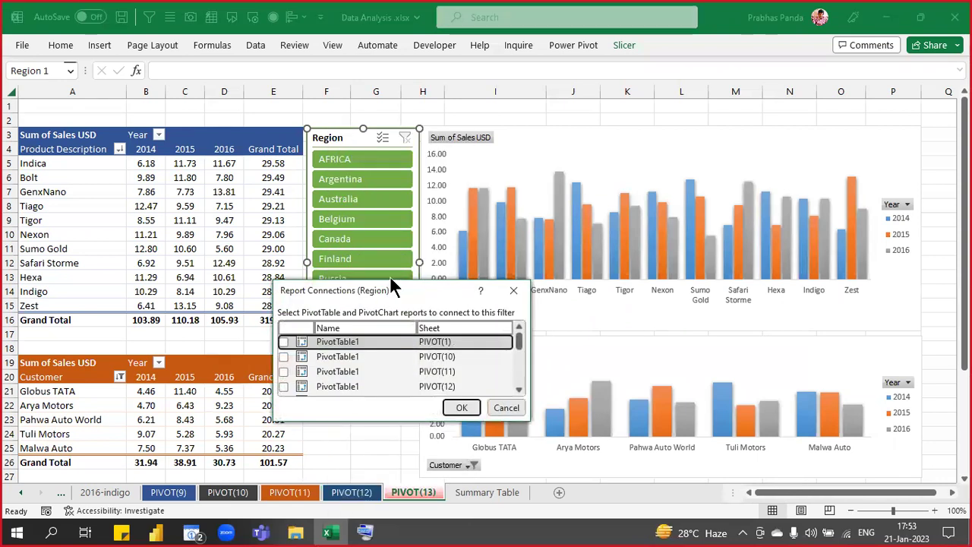
- Enlarge the Report Connections dialog and connect the Region slicer to PivotTable12 on sheet PIVOT(13) as well
left_click_drag(391, 282, 538, 91)
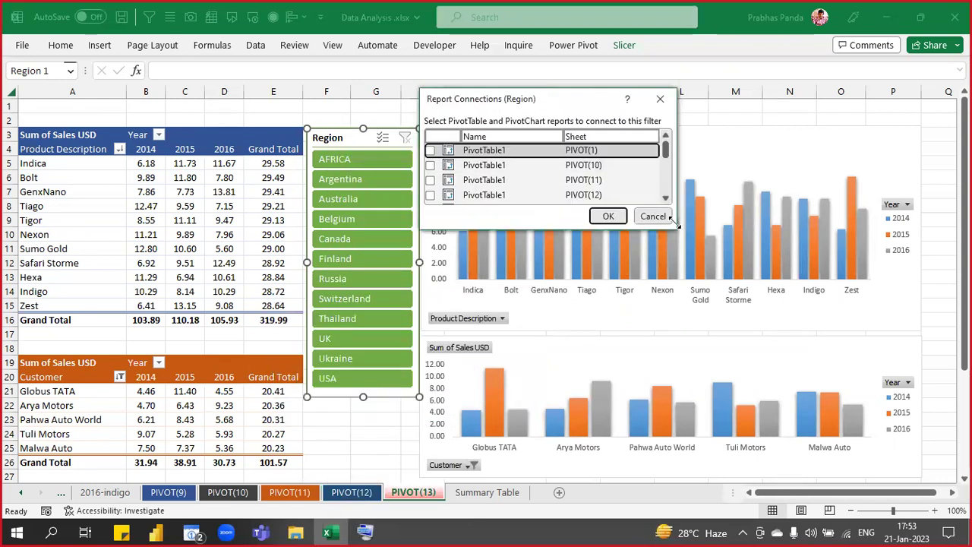
left_click_drag(674, 220, 806, 419)
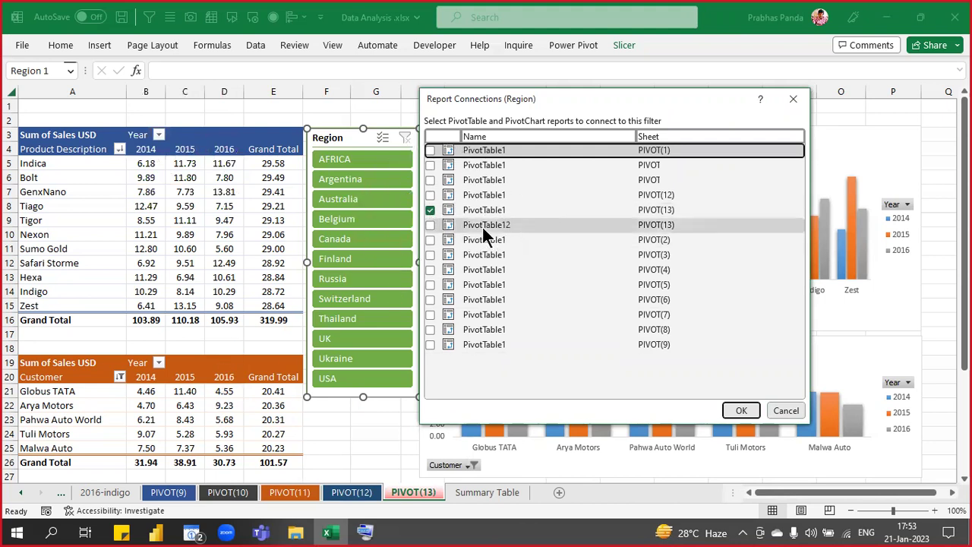
left_click(430, 225)
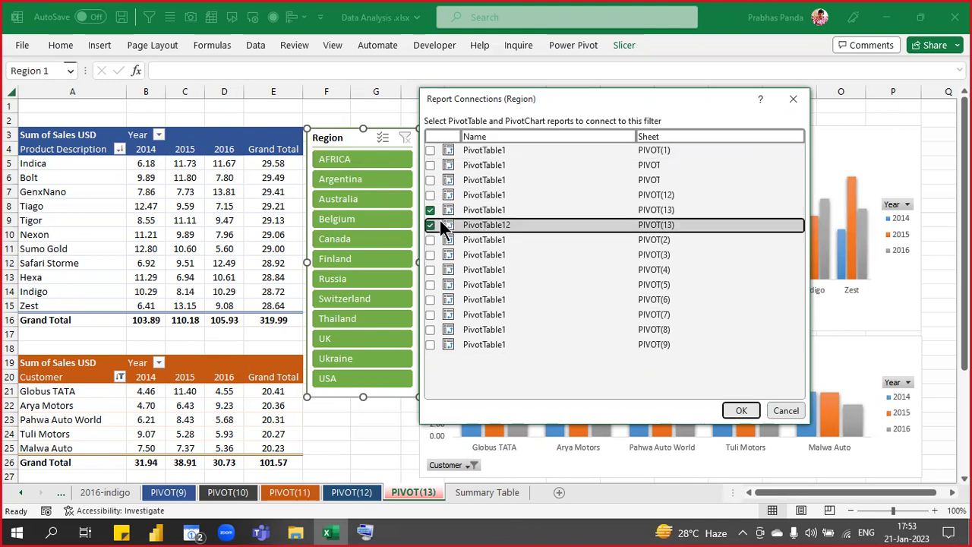
left_click(741, 416)
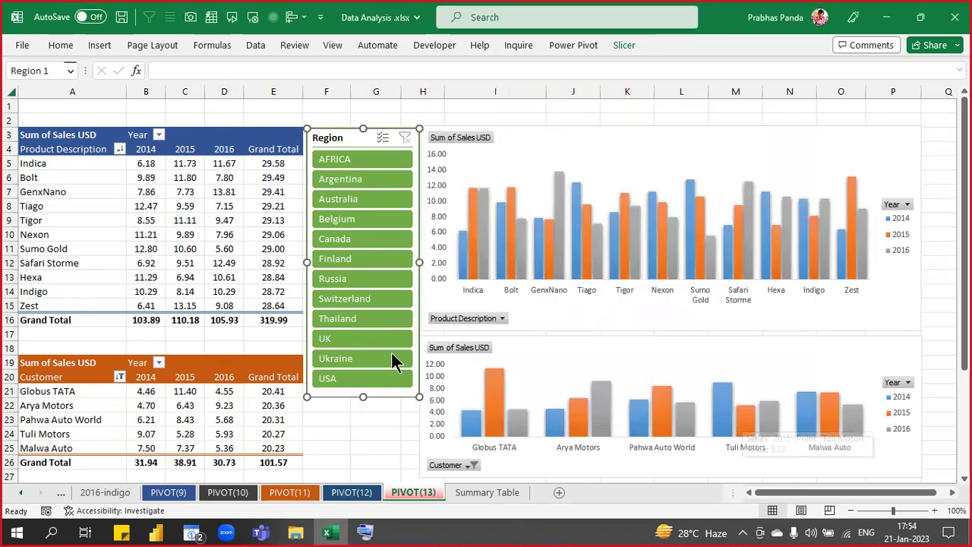
- Test the Region slicer on both PivotTables and charts with UK, Belgium and Ukraine, and clear its filter
left_click(351, 336)
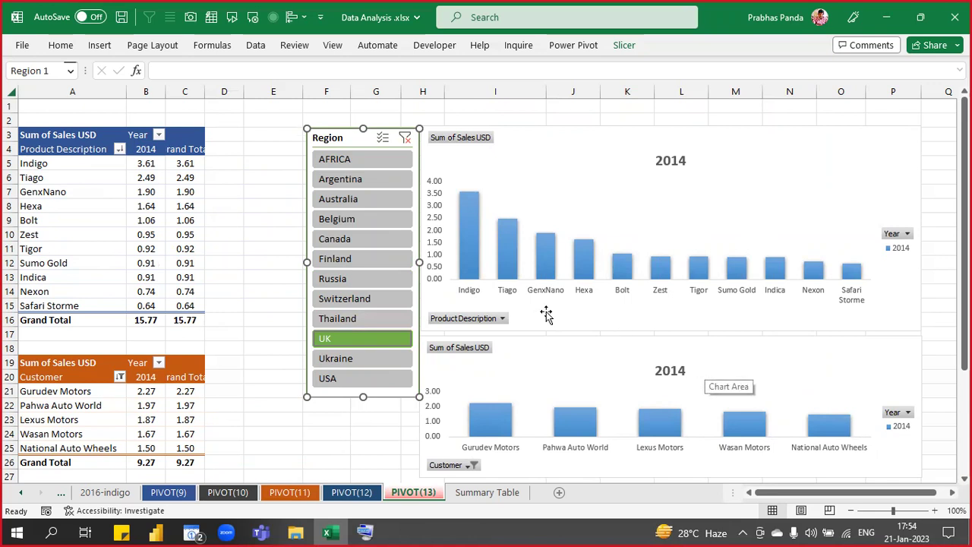
left_click(350, 218)
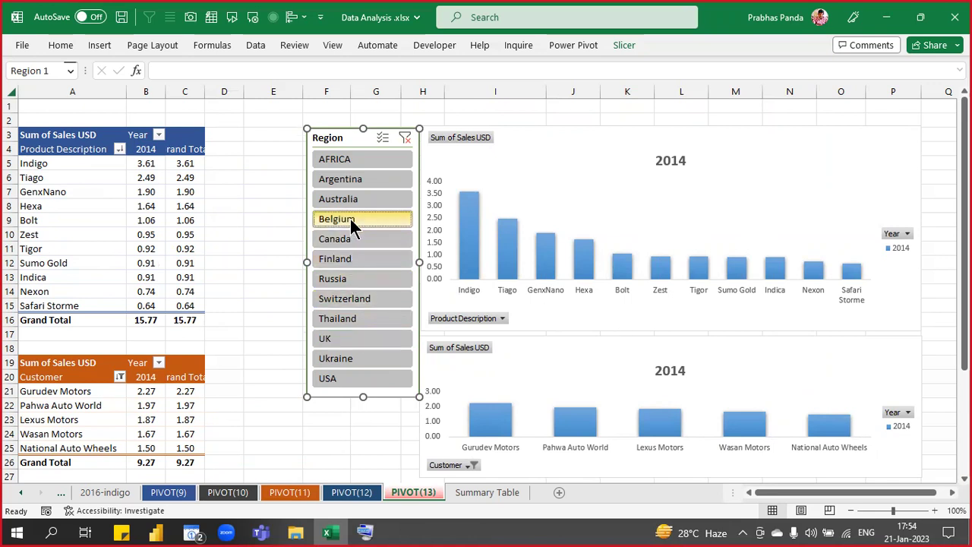
left_click(367, 356)
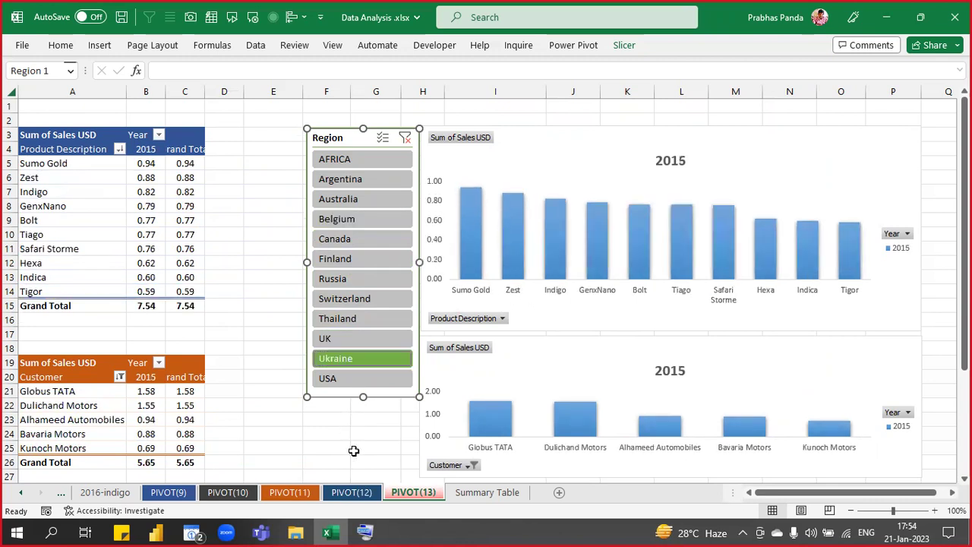
left_click(404, 138)
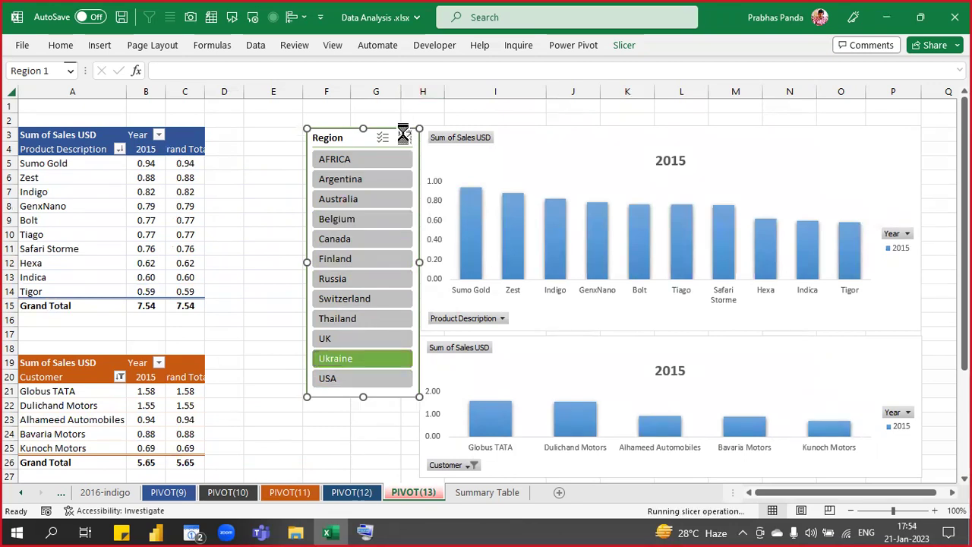
- Restore the workbook window to its smaller size, and save and close Data Analysis.xlsx
left_click(928, 21)
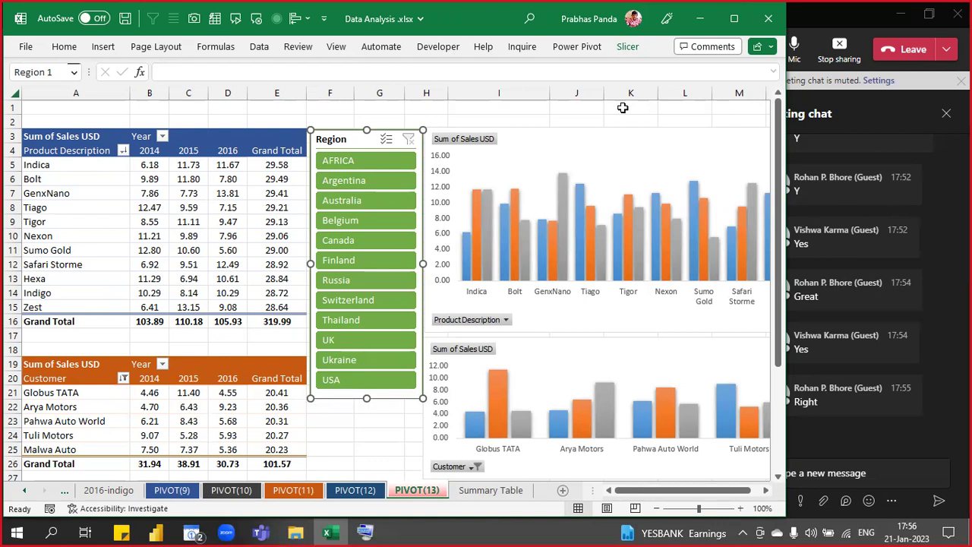
key("ctrl+s")
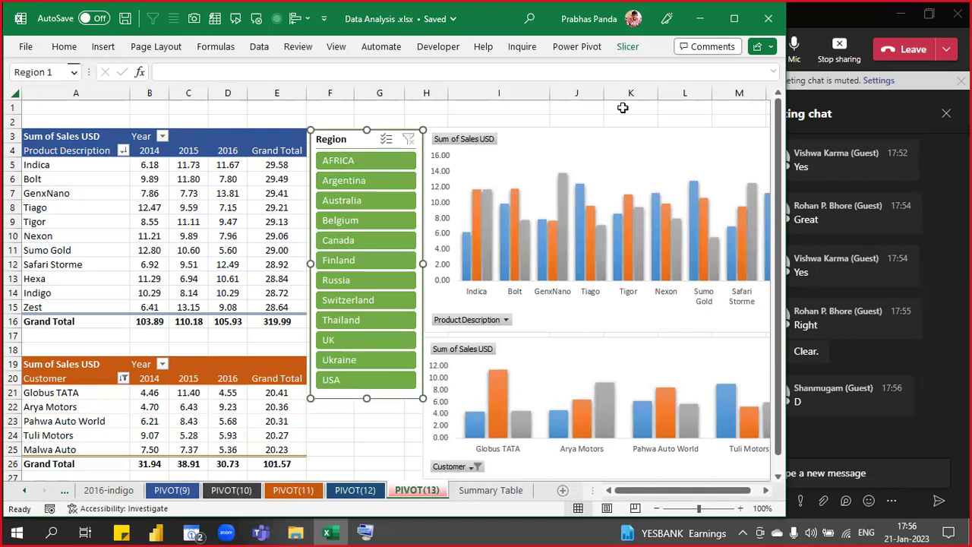
mouse_move(370, 3)
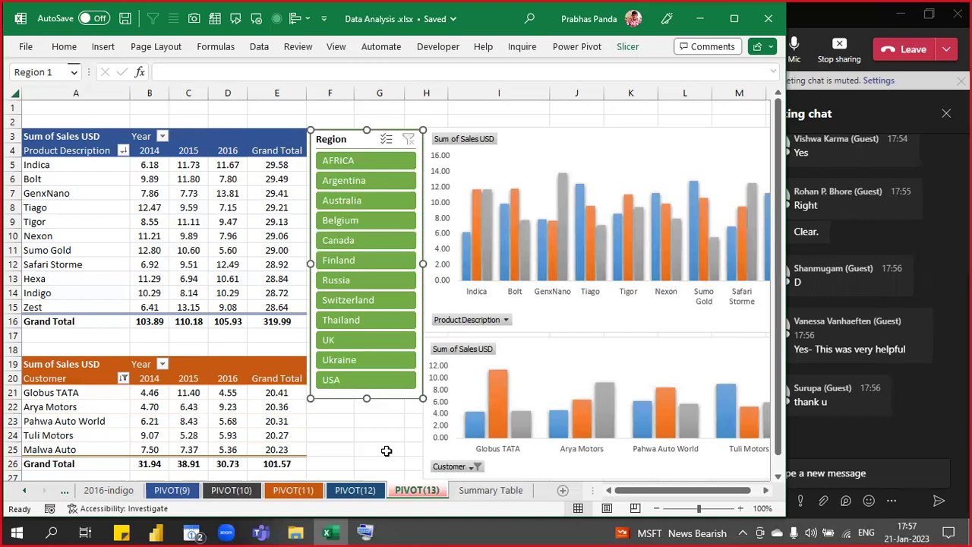
left_click(767, 21)
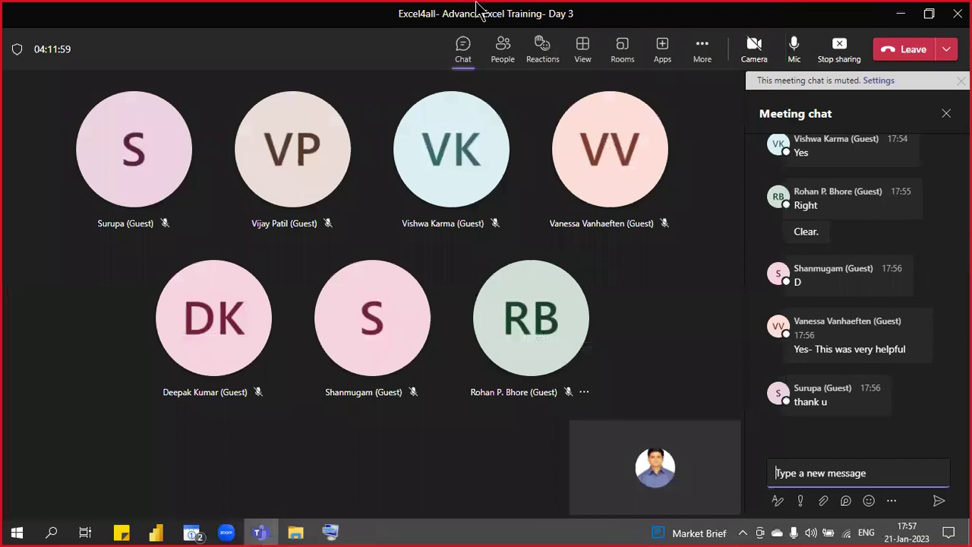